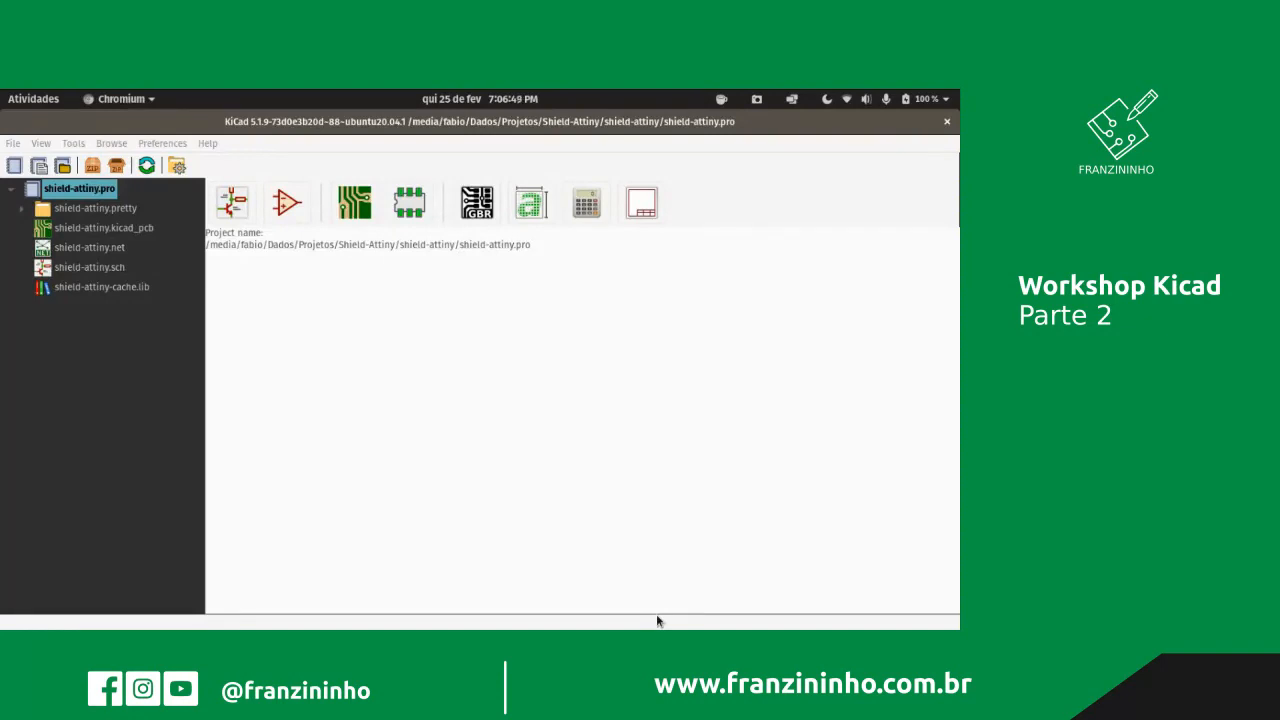
- Open the shield-attiny project's schematic in the schematic editor
click(241, 215)
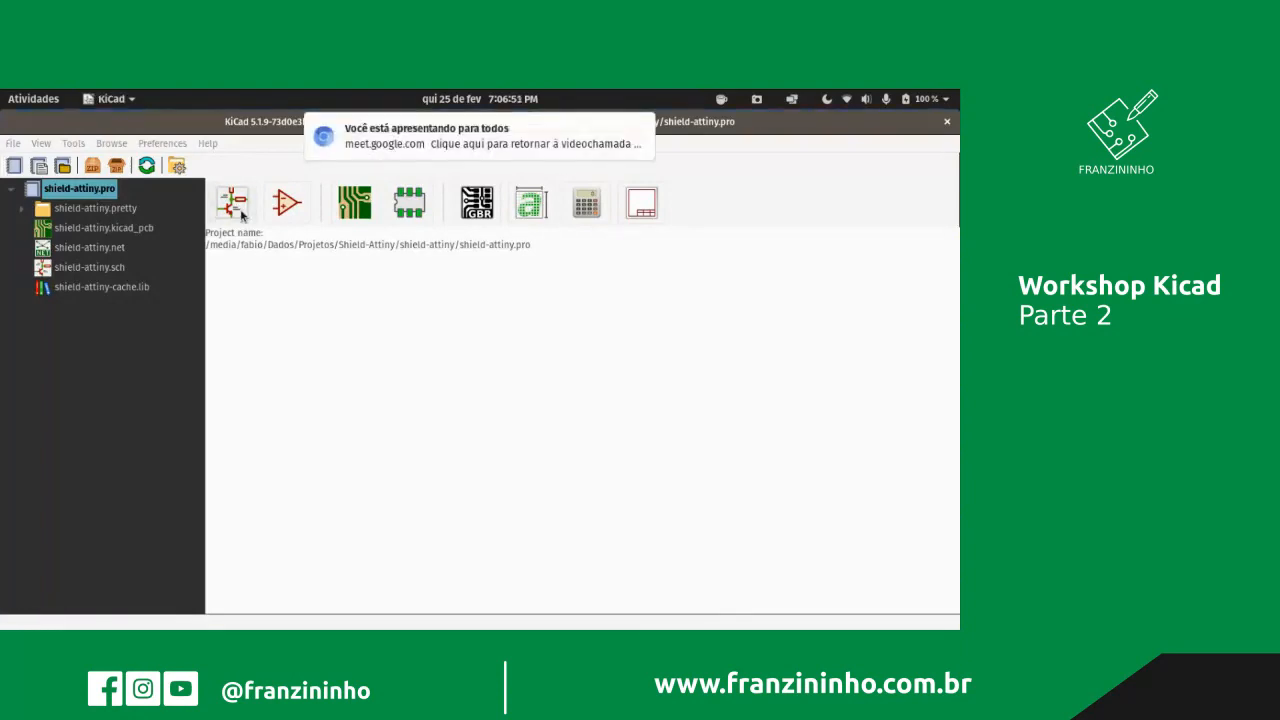
click(232, 205)
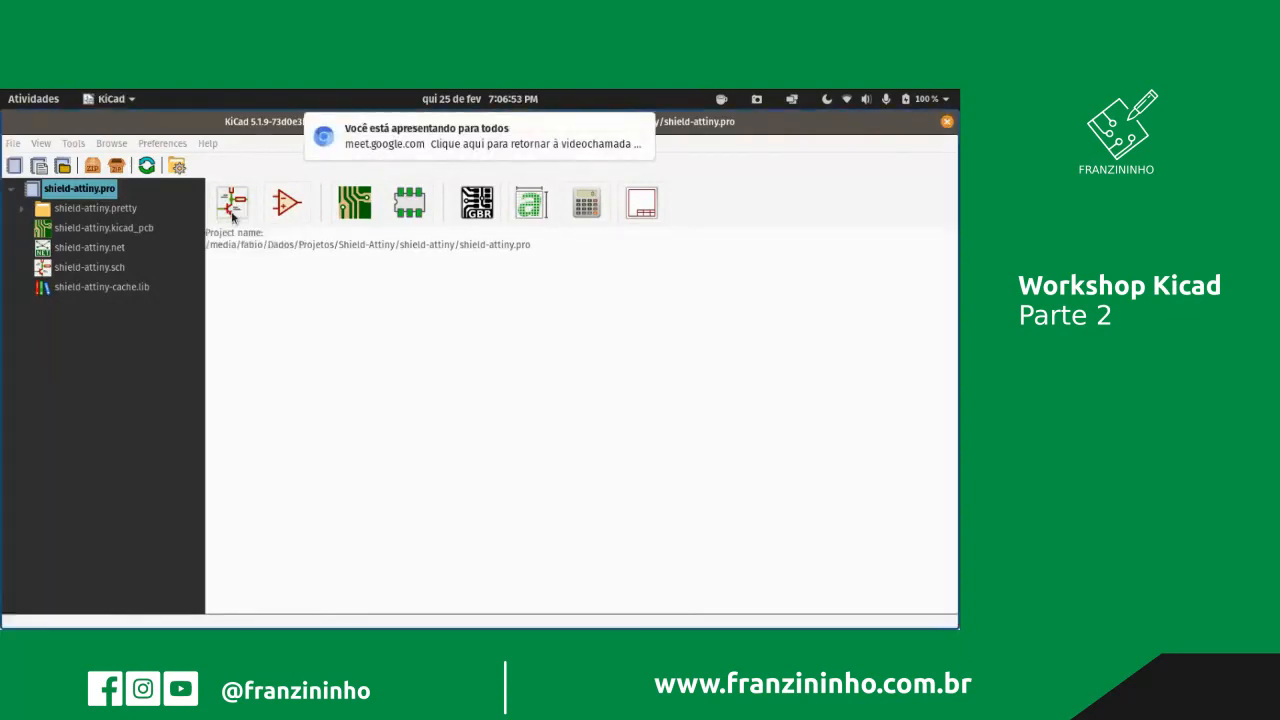
scroll(451, 402, up, 3)
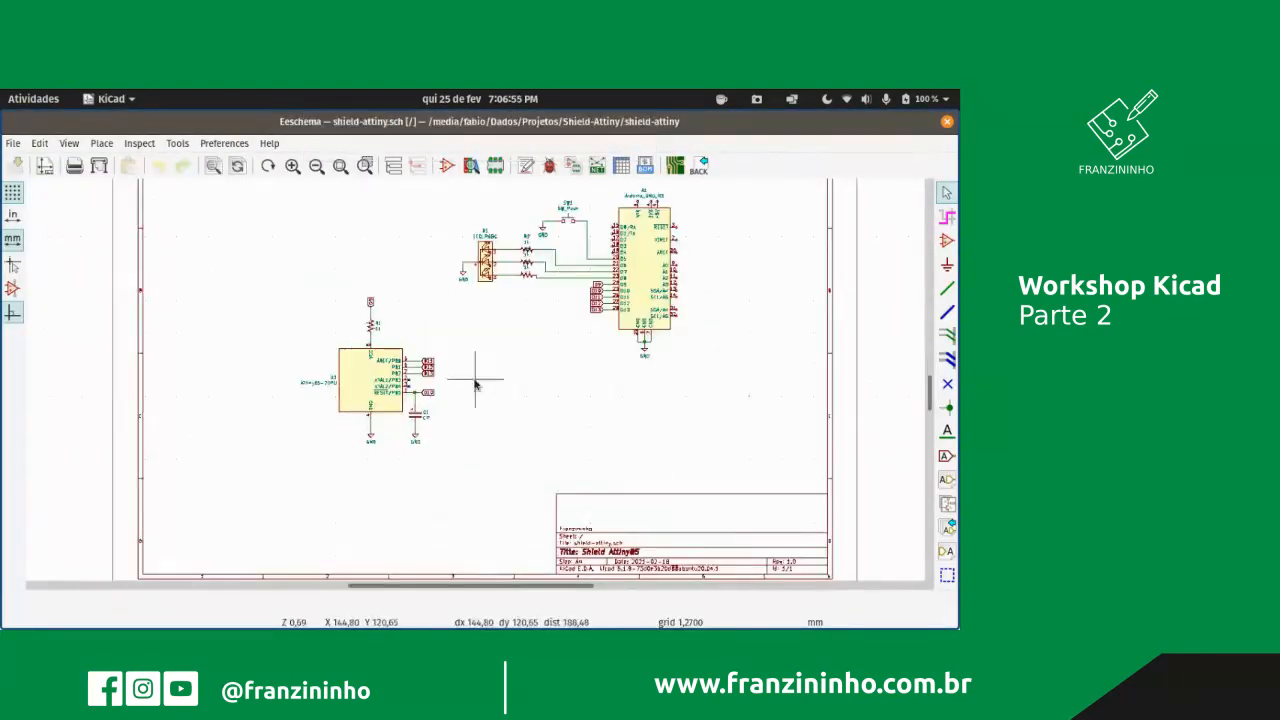
scroll(553, 286, down, 1)
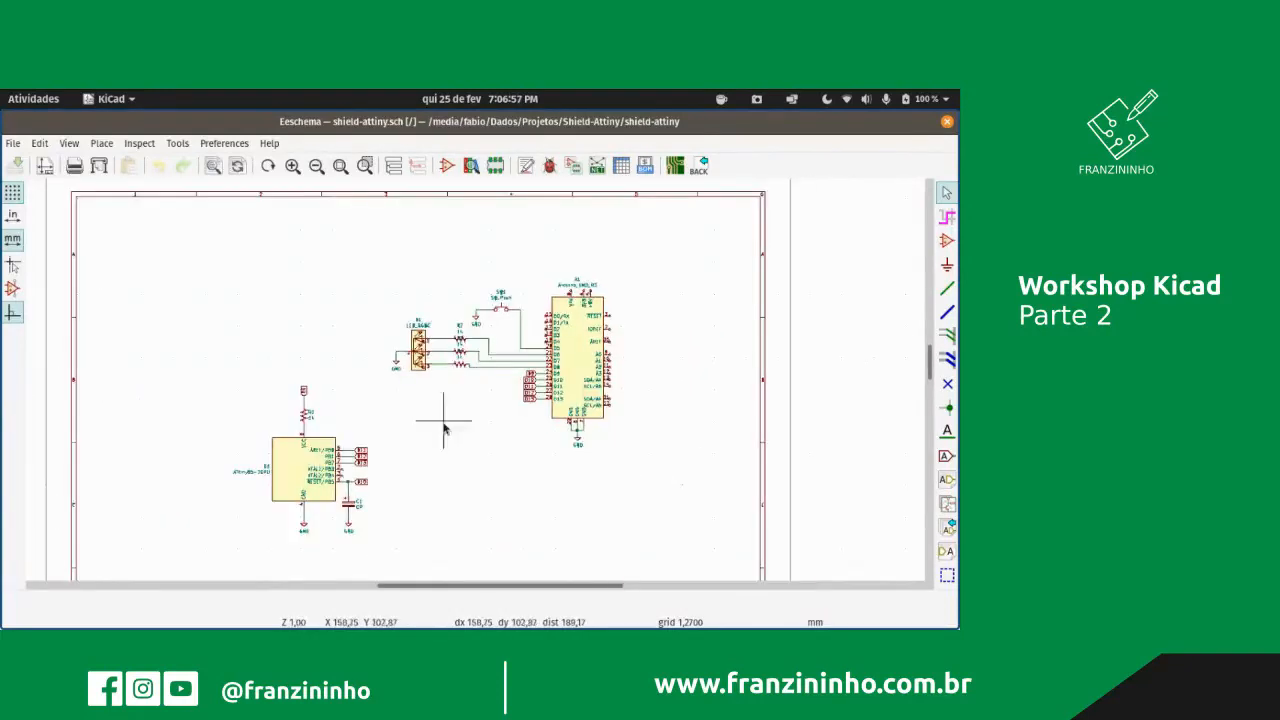
- Examine the Arduino UNO circuit in the schematic, including the push button, RGB LED, resistors and net labels
scroll(470, 360, up, 2)
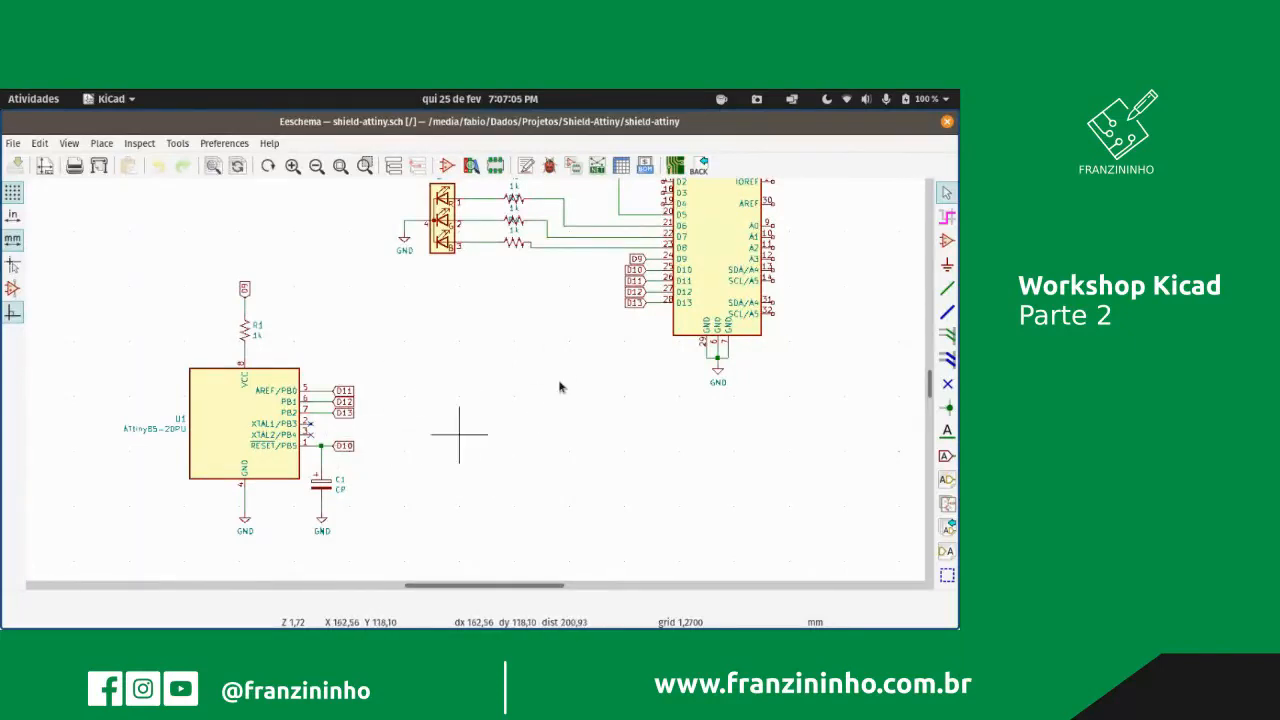
scroll(634, 366, up, 1)
scroll(474, 394, down, 1)
scroll(474, 384, down, 3)
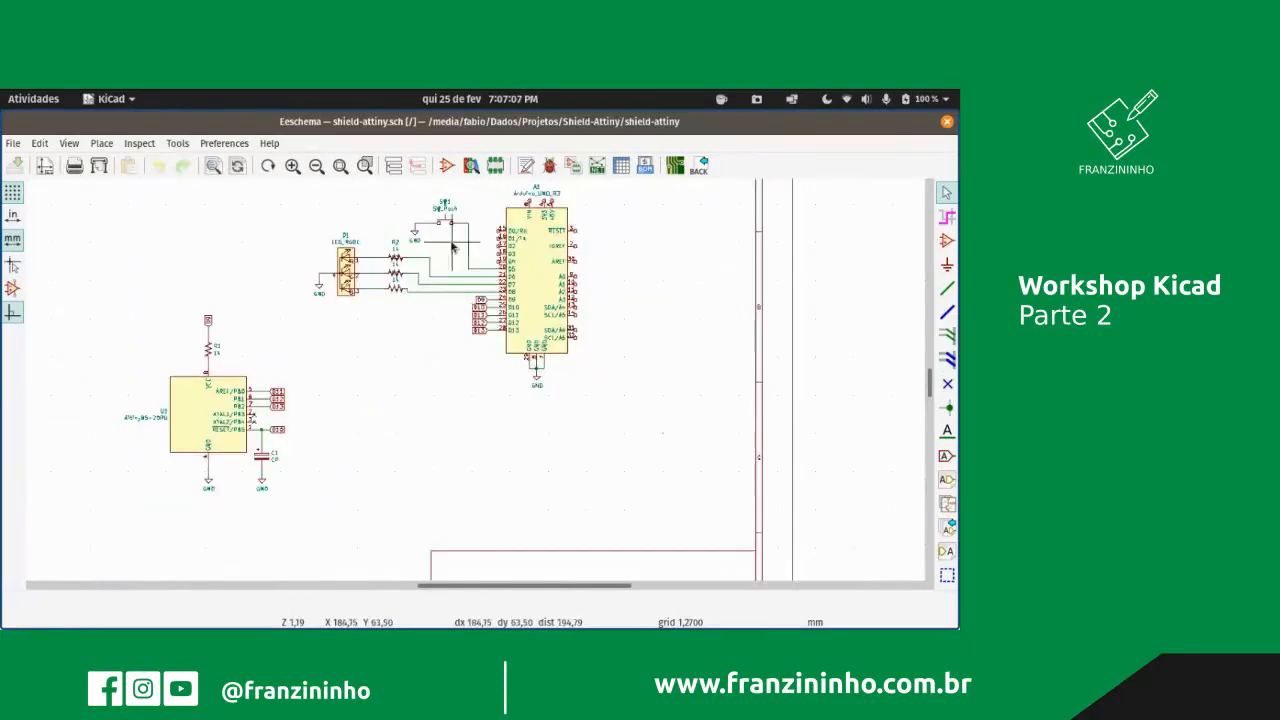
scroll(474, 384, up, 4)
scroll(474, 384, up, 1)
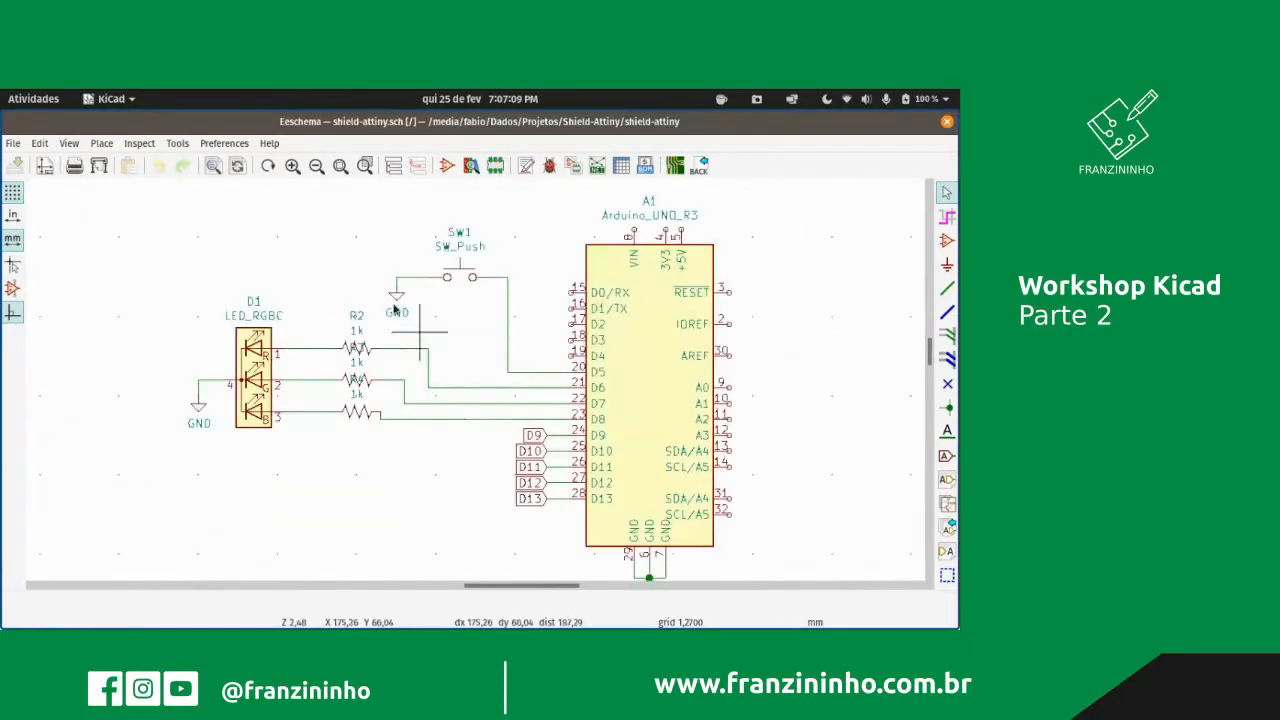
scroll(300, 509, down, 1)
scroll(475, 382, down, 1)
scroll(475, 382, up, 1)
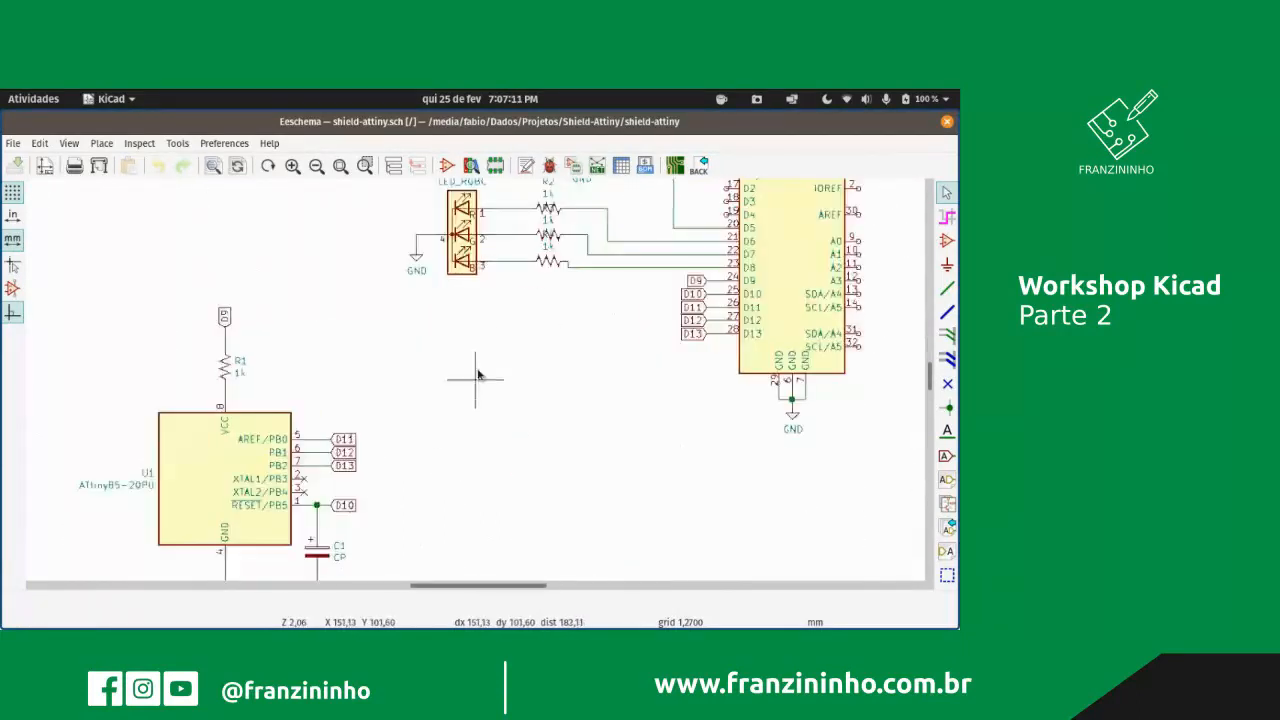
scroll(528, 328, up, 3)
scroll(500, 288, down, 3)
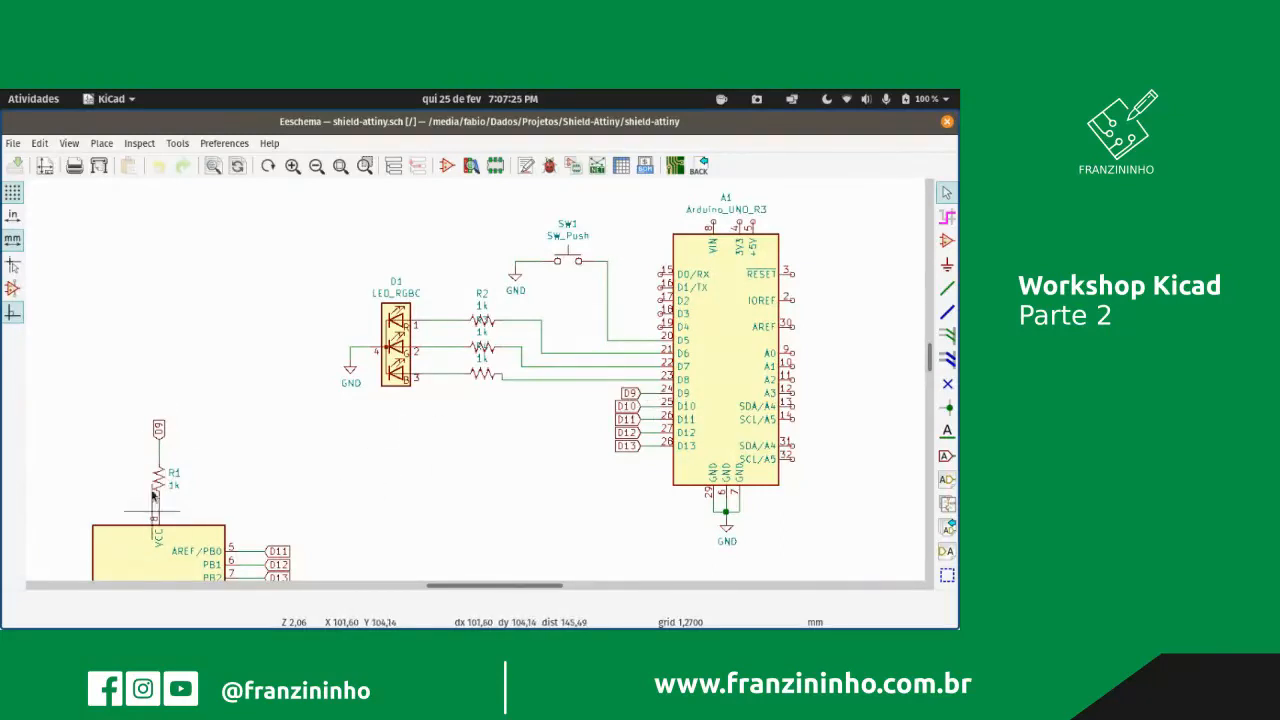
- Examine the ATtiny85 circuit in the schematic, including its resistor, capacitor, ground connections and net labels
scroll(166, 500, up, 1)
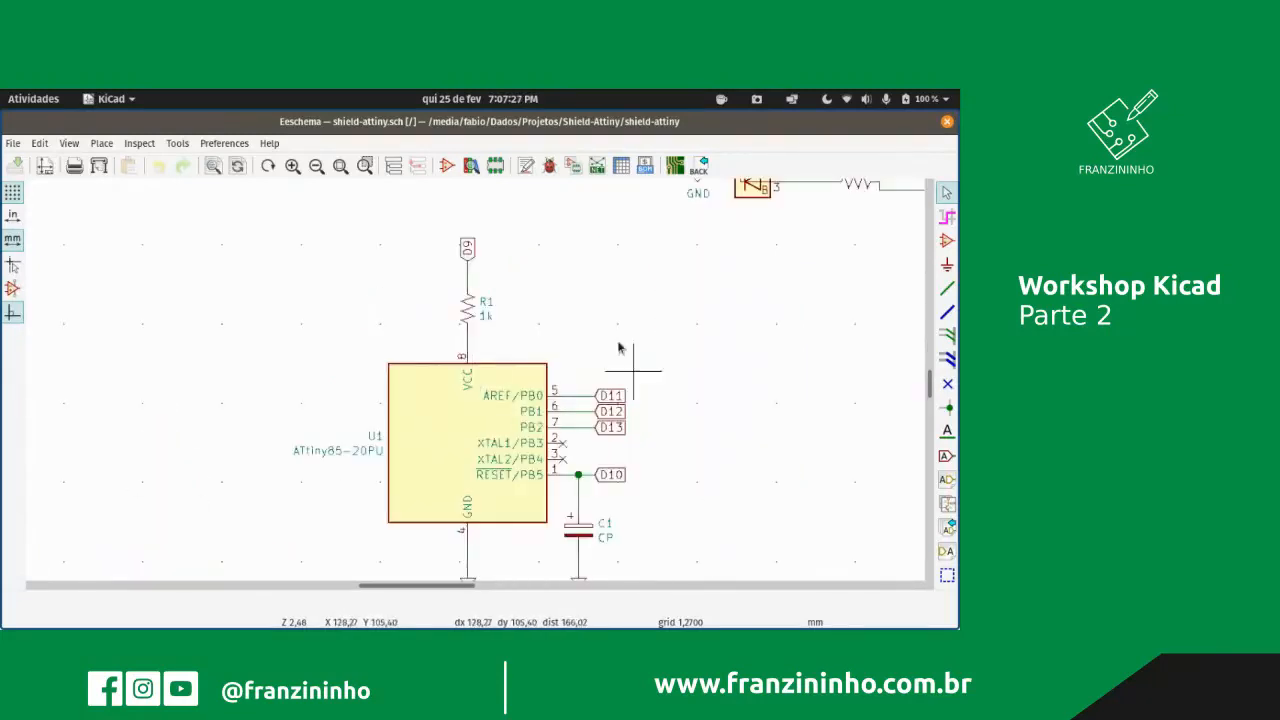
key(F4)
scroll(475, 385, down, 1)
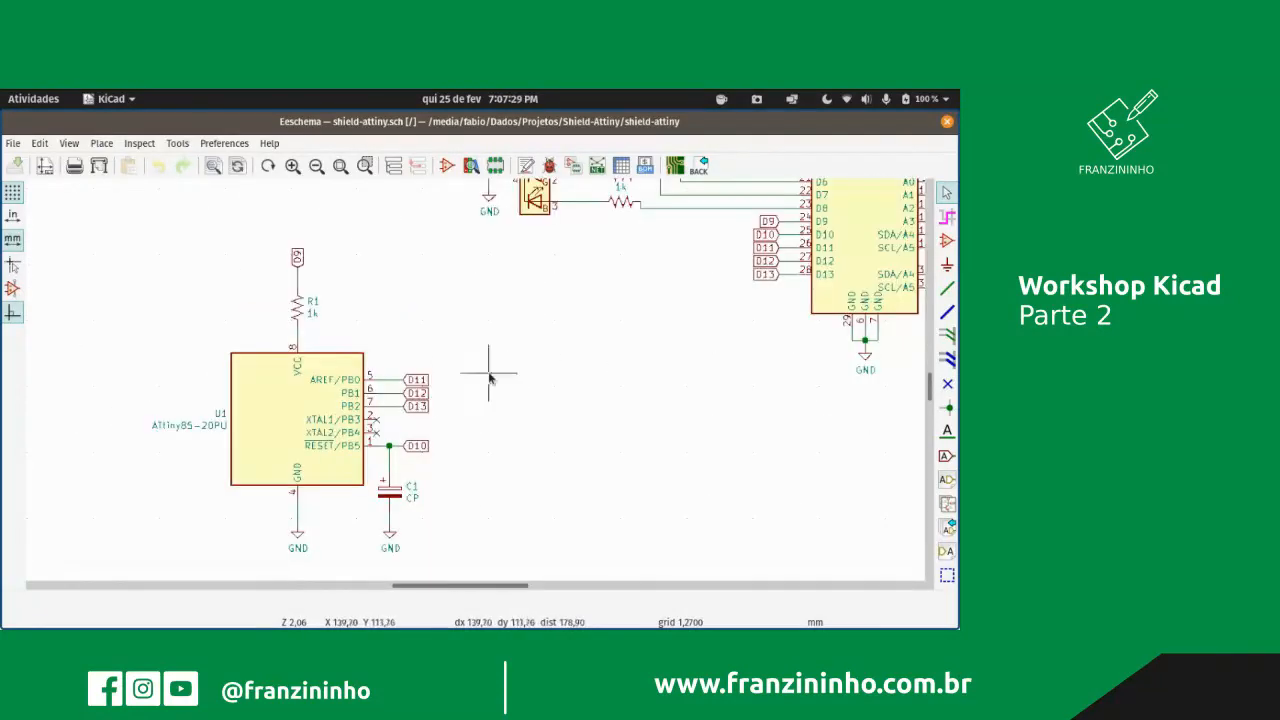
scroll(457, 430, down, 1)
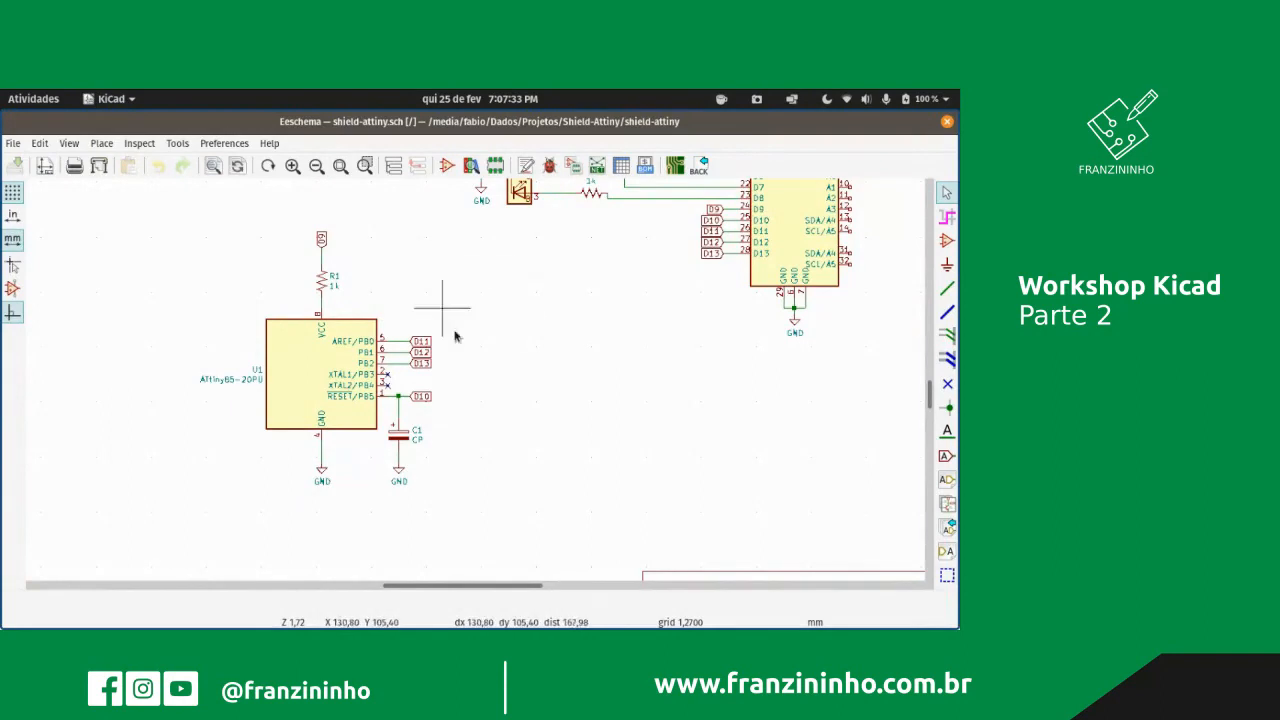
scroll(541, 352, up, 1)
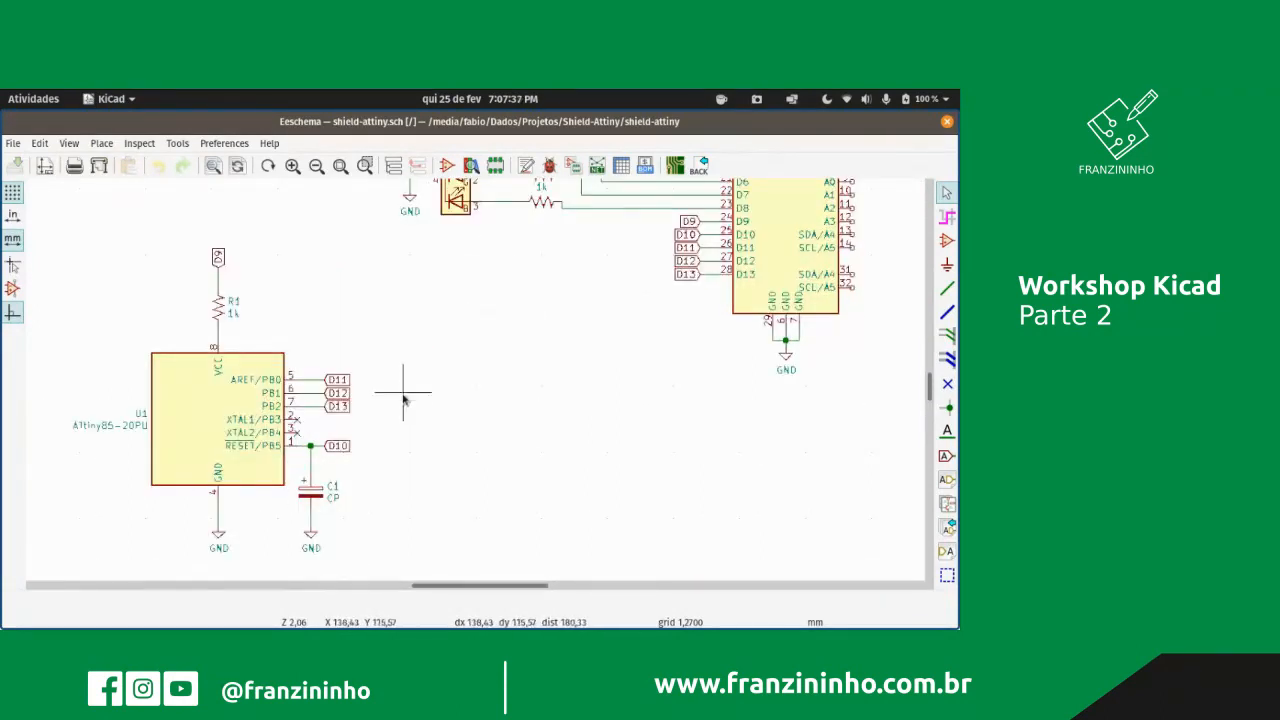
scroll(445, 380, down, 1)
scroll(460, 370, down, 1)
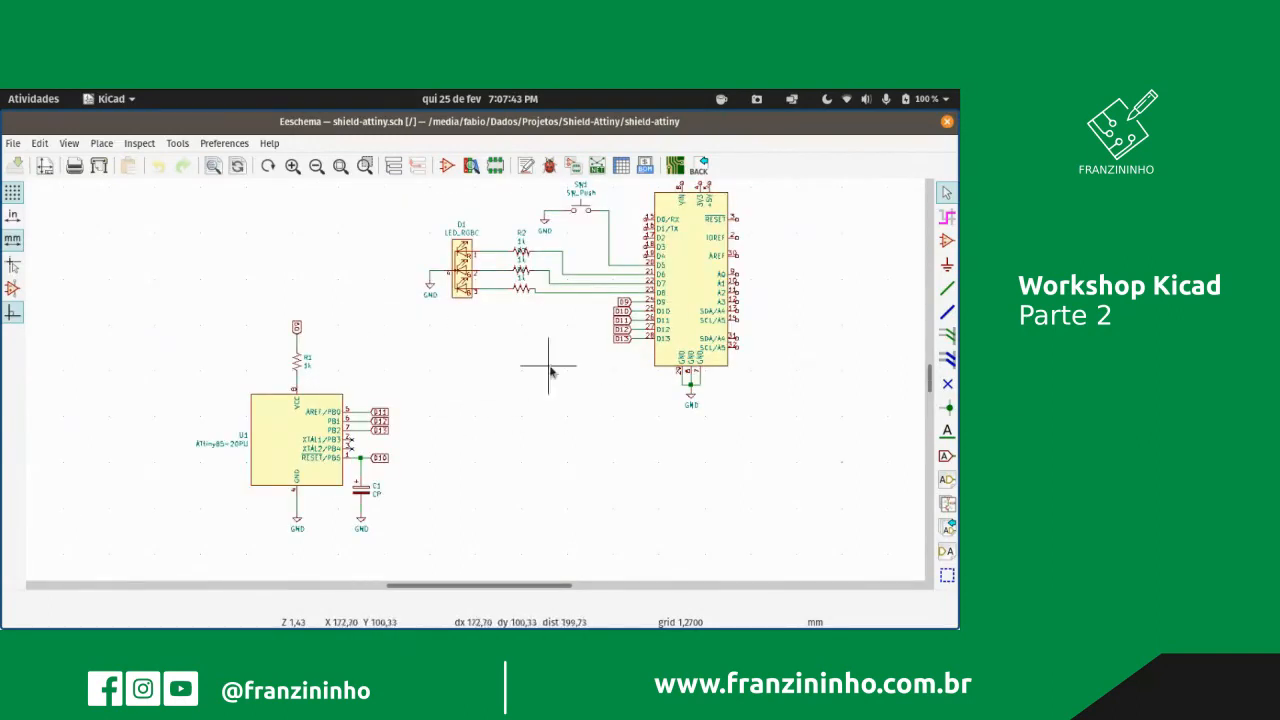
scroll(530, 428, down, 1)
scroll(446, 340, down, 1)
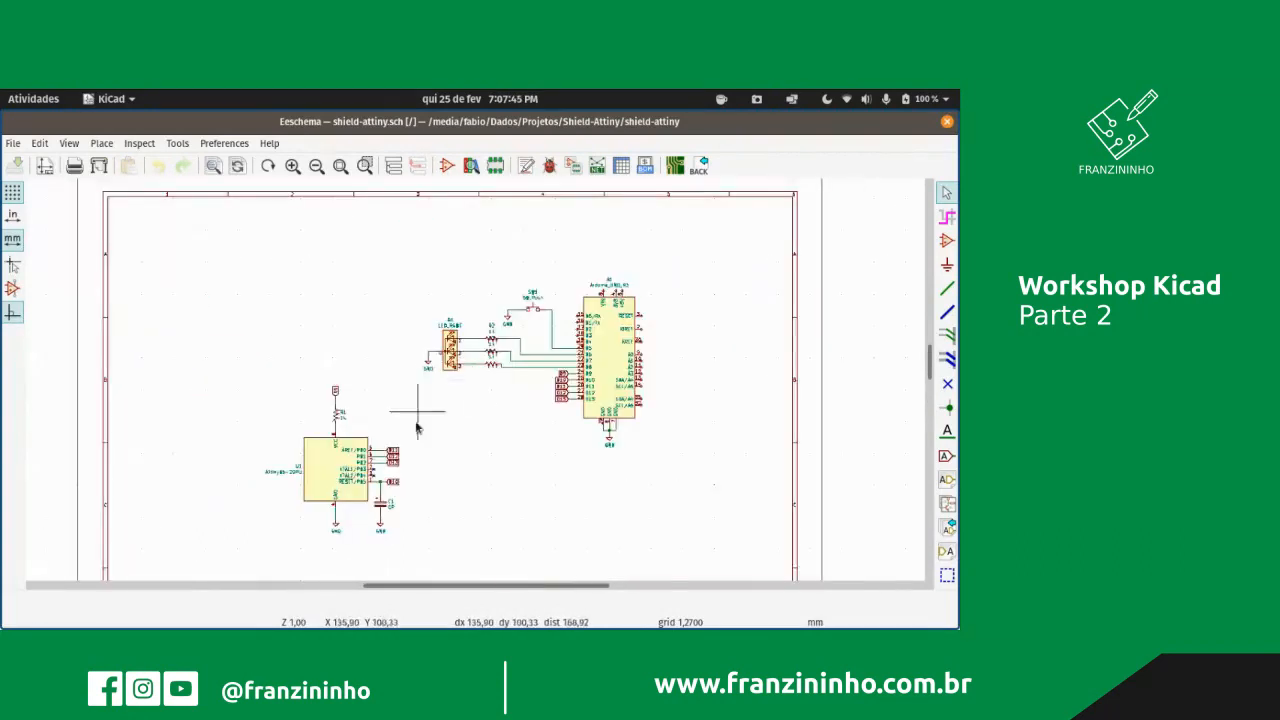
scroll(475, 381, up, 1)
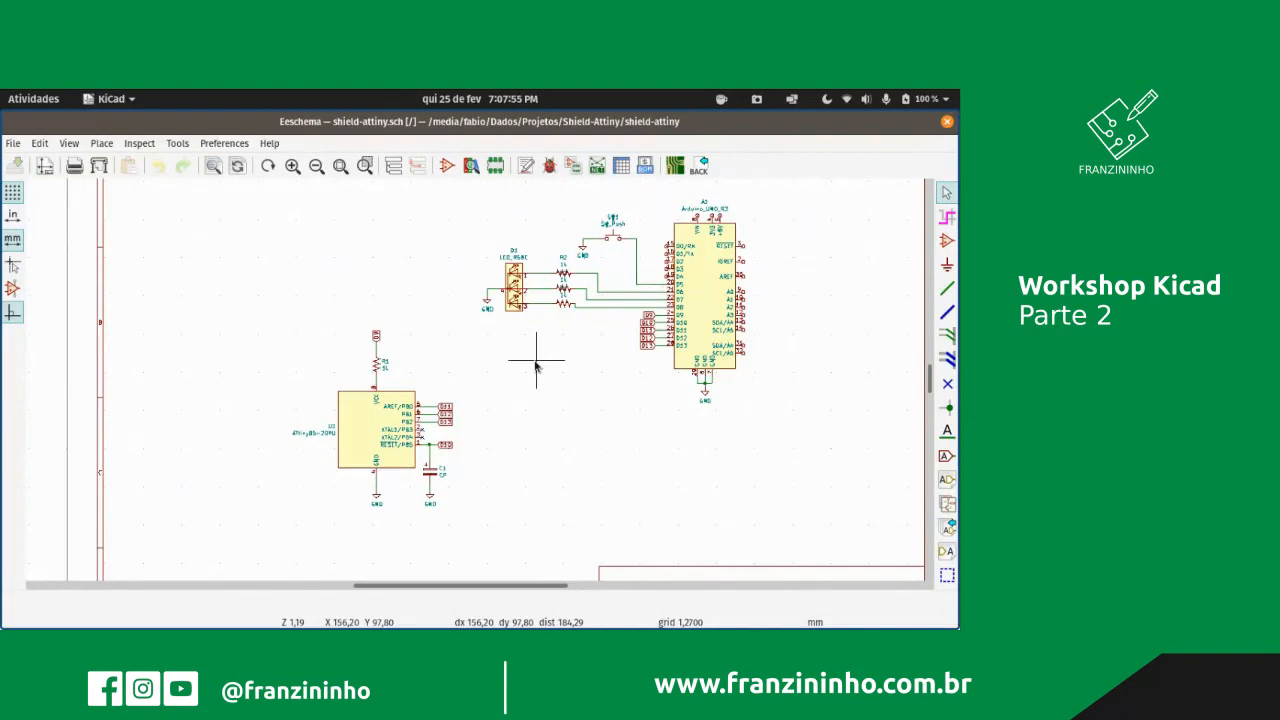
- Open the footprint assignments and view the footprint assigned to resistor R1
click(574, 172)
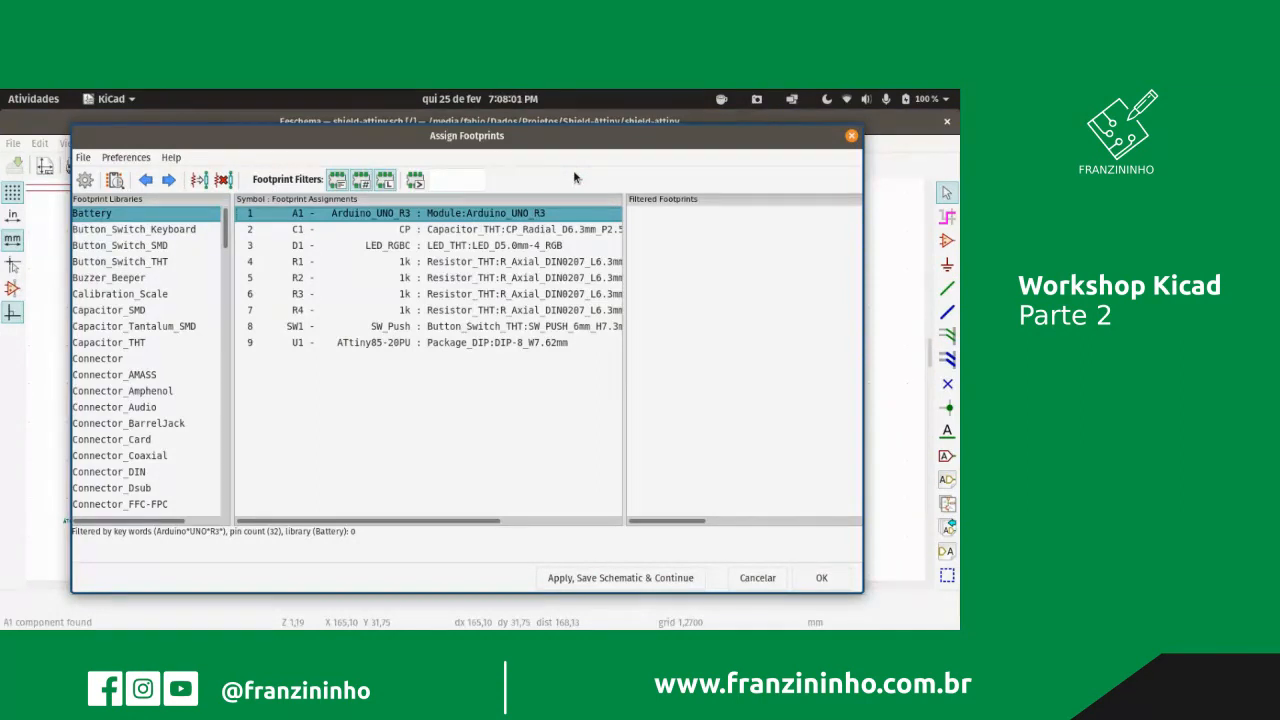
click(548, 264)
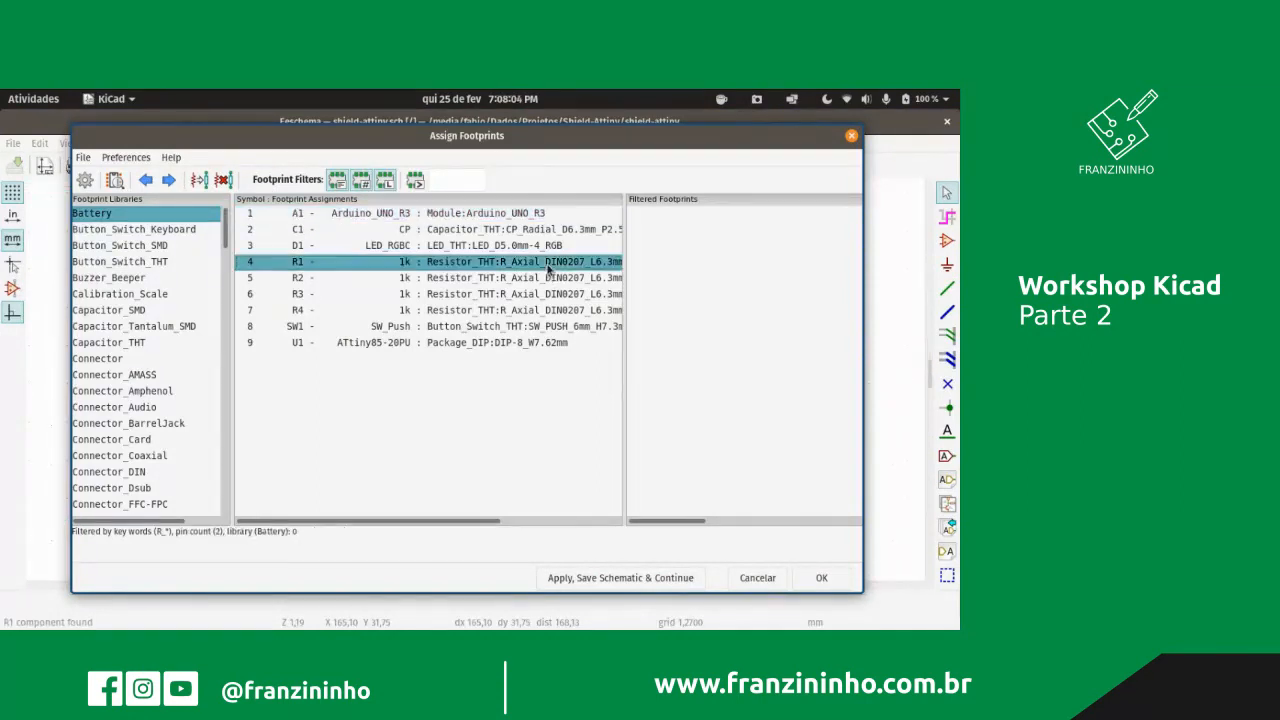
click(113, 180)
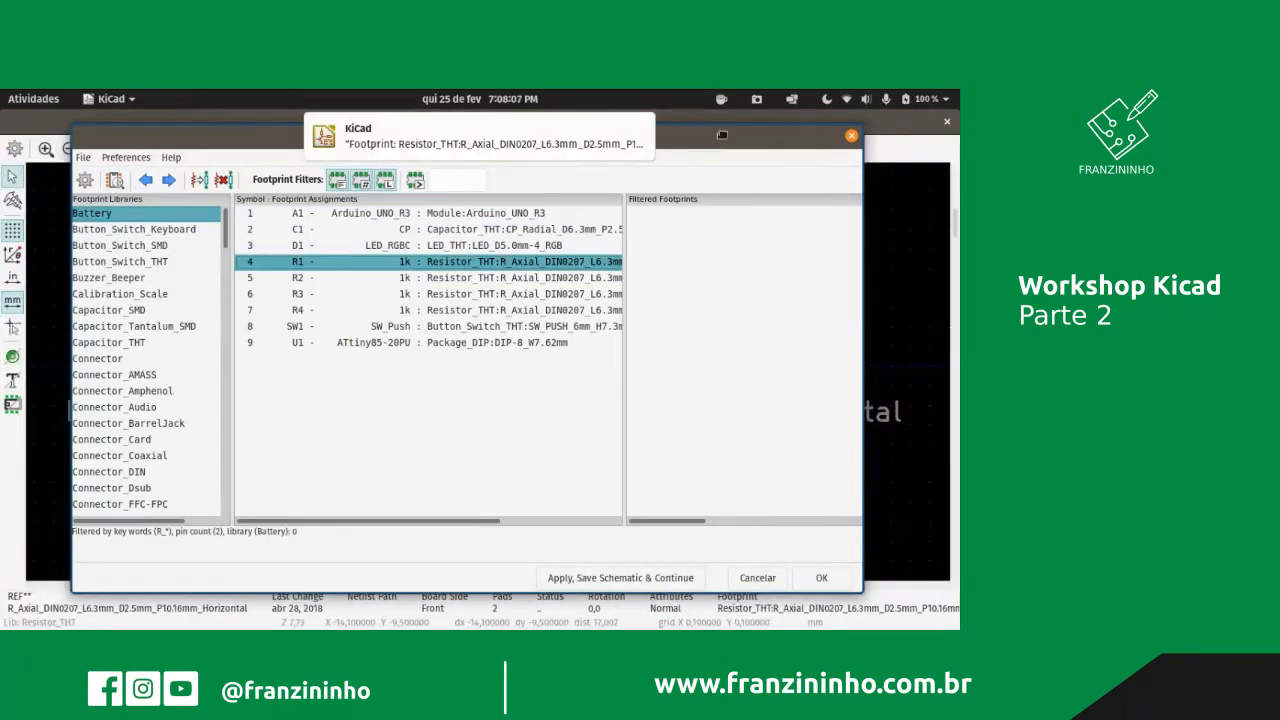
drag(722, 135, 726, 191)
click(811, 191)
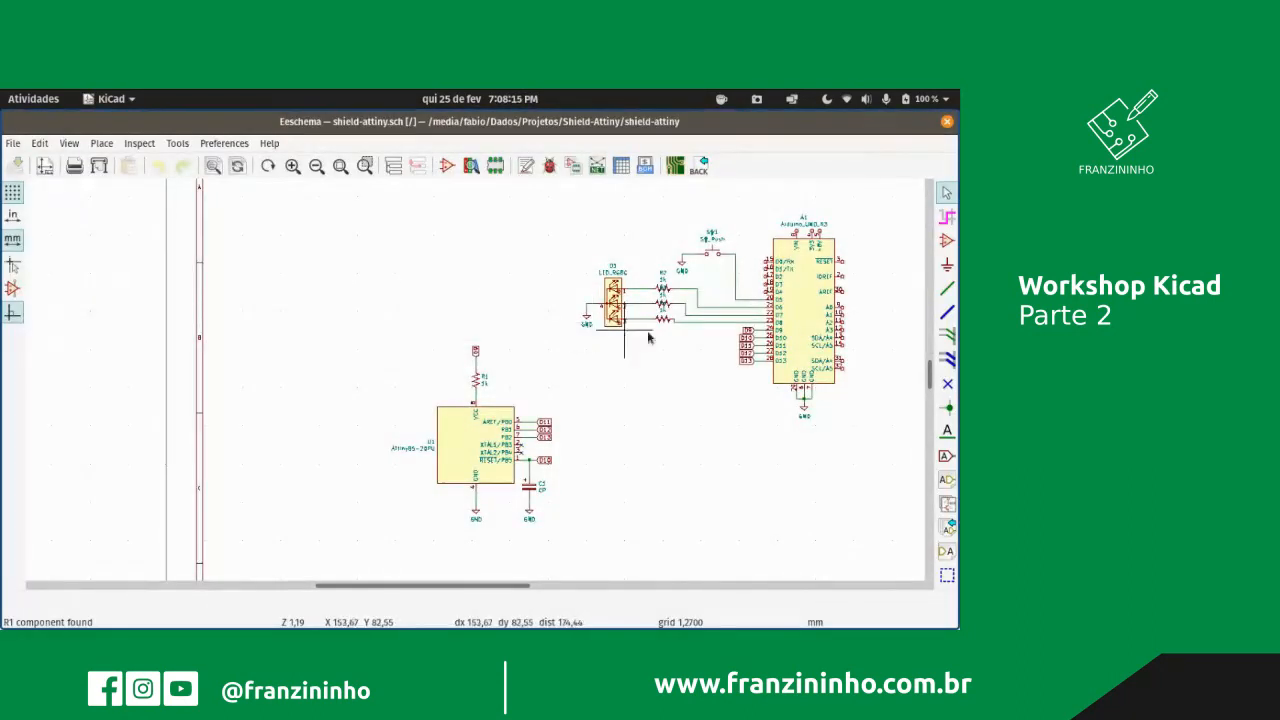
- Look over the whole schematic sheet and the resistors between the RGB LED and the Arduino
scroll(694, 371, down, 1)
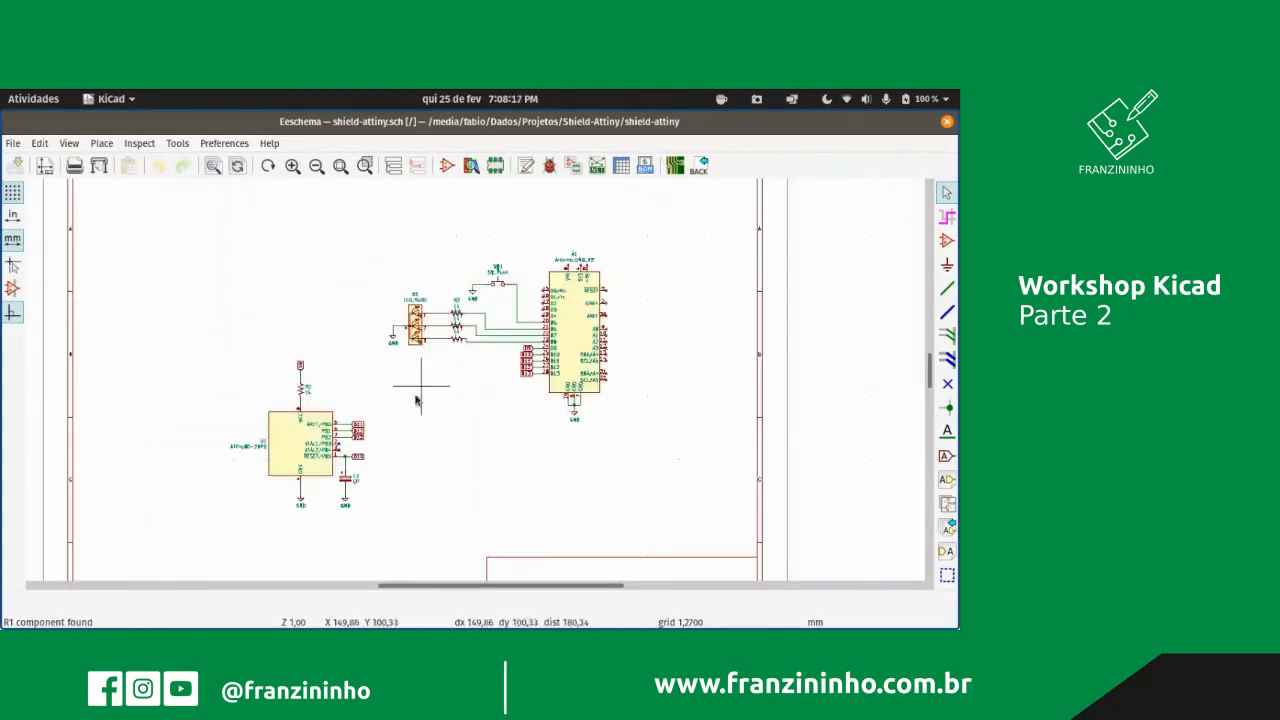
middle_drag(406, 417, 480, 366)
scroll(457, 386, down, 1)
scroll(471, 349, down, 1)
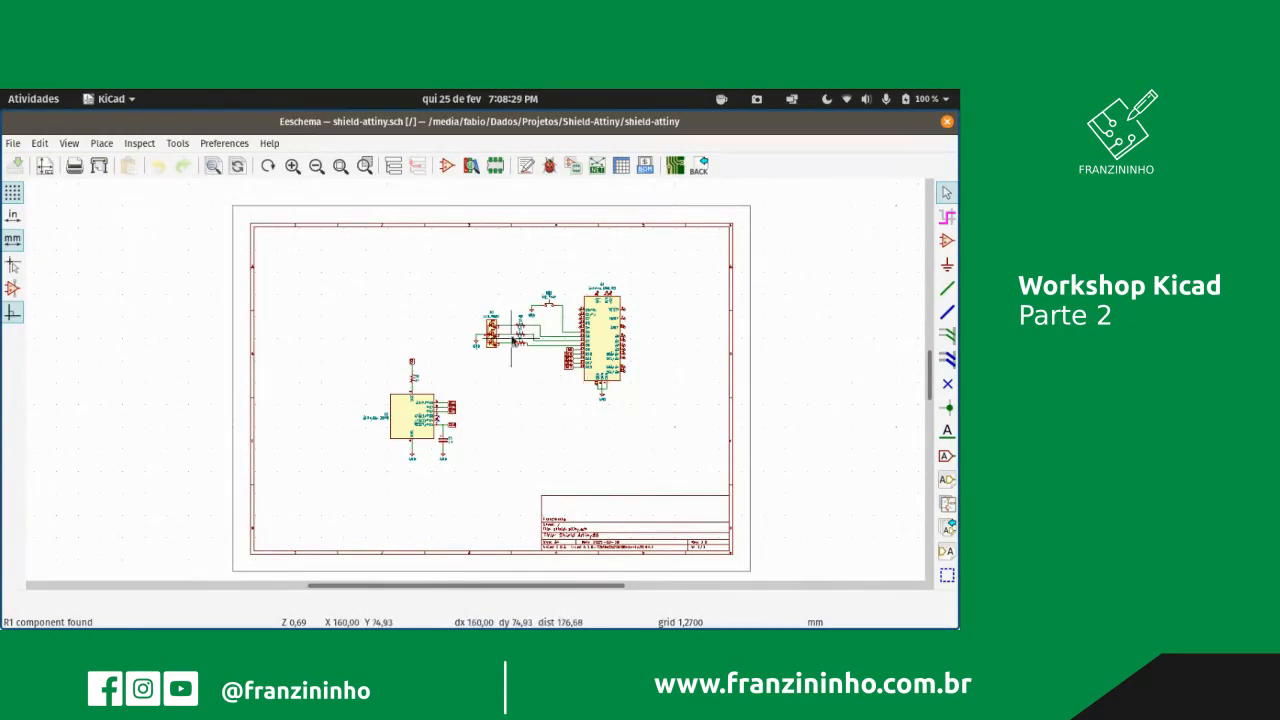
scroll(514, 347, up, 5)
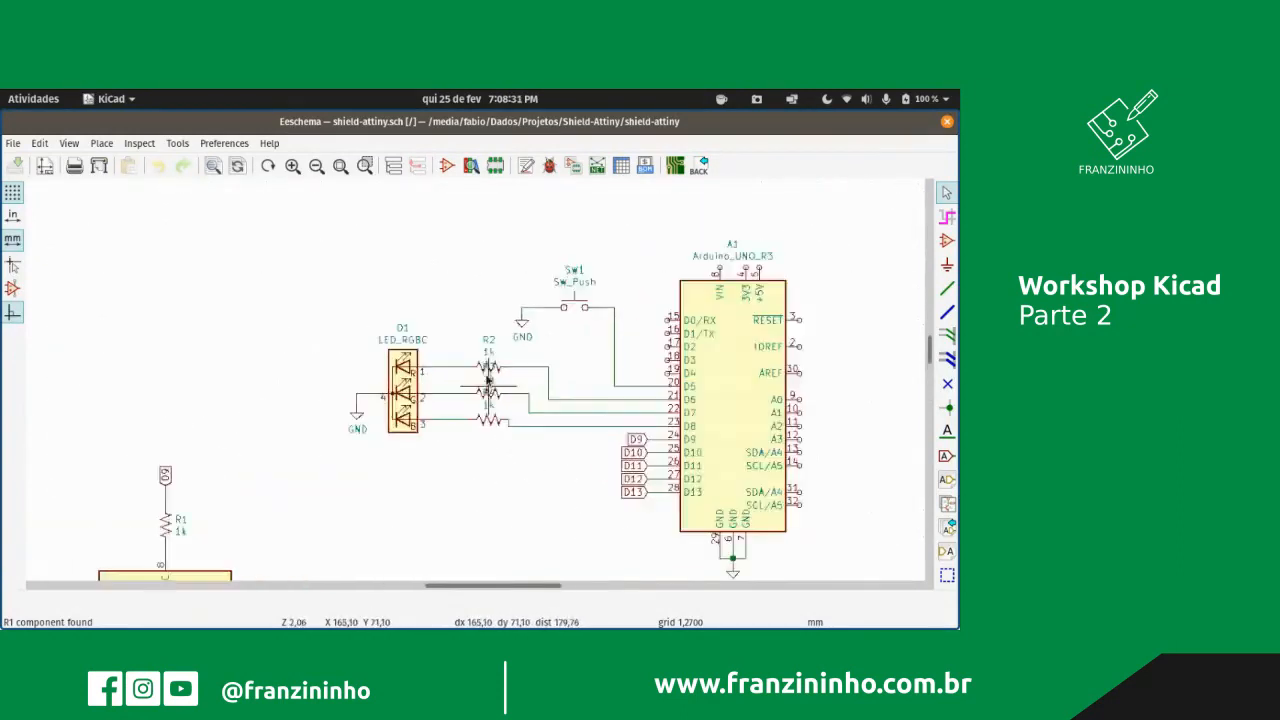
scroll(478, 386, down, 2)
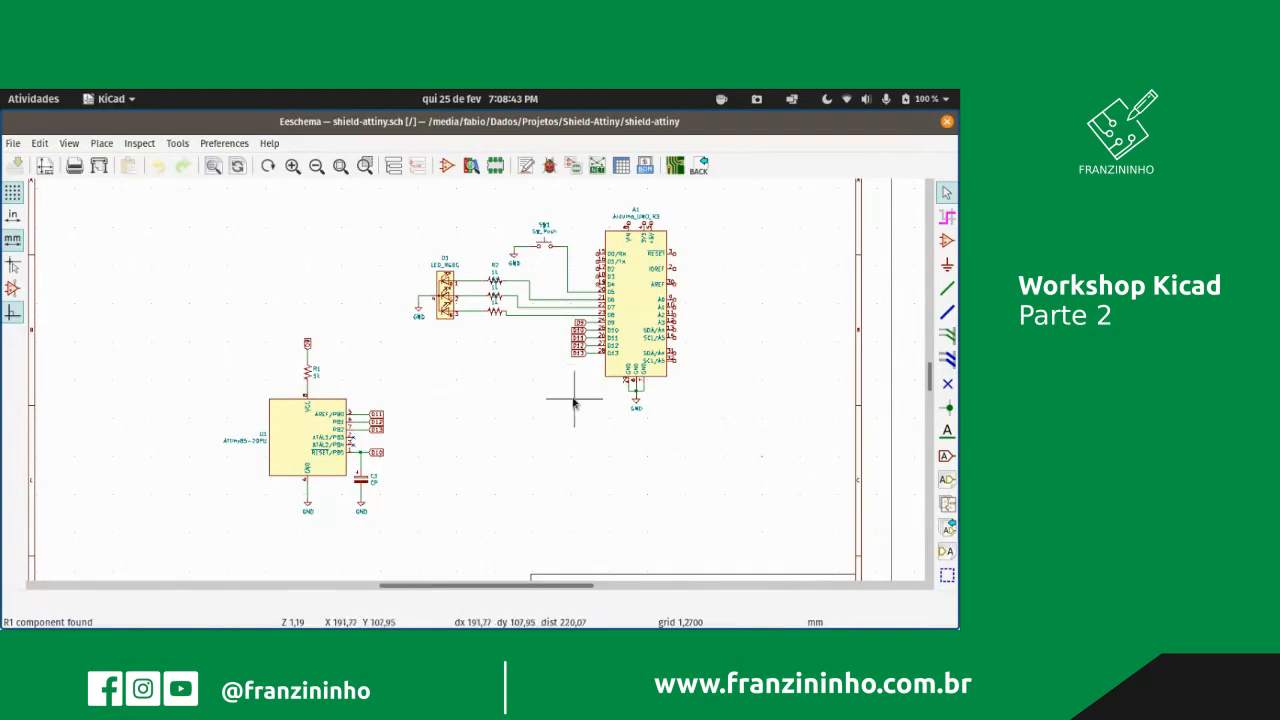
scroll(440, 370, up, 1)
scroll(437, 349, down, 2)
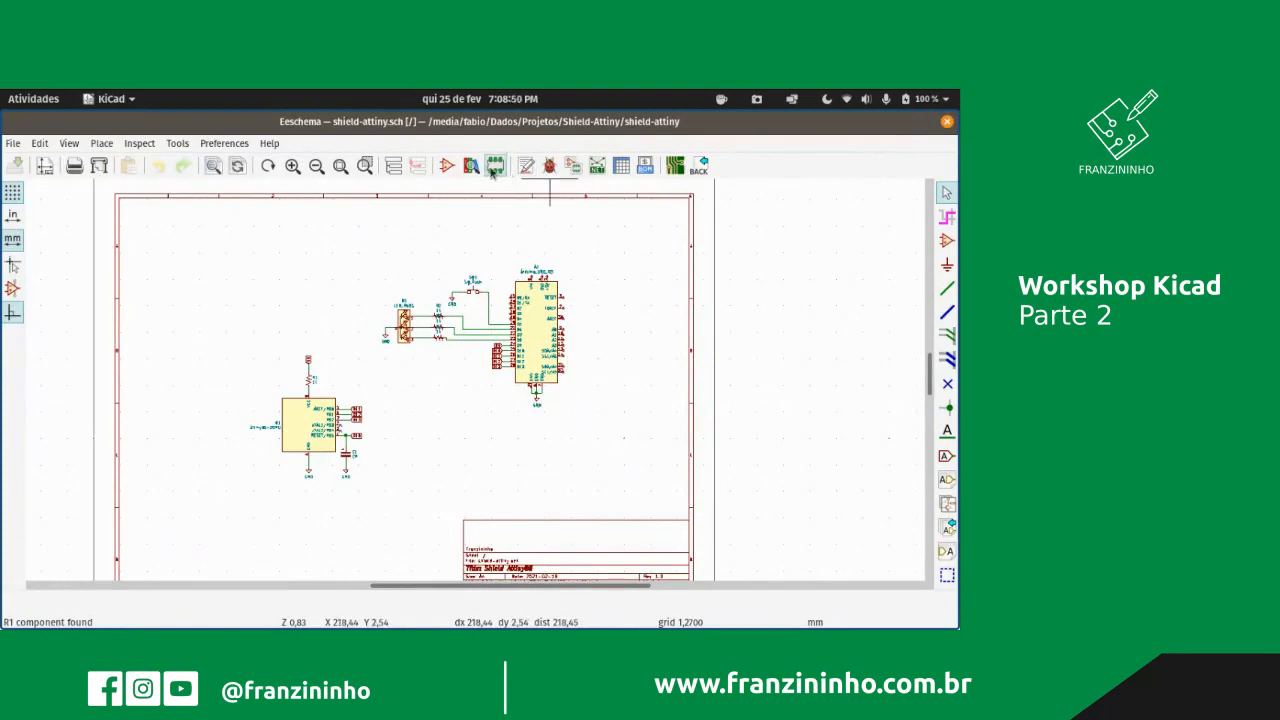
- Review the footprints assigned to the capacitor, LED, resistors, push button and ATtiny85, and close the footprint assignments
click(566, 170)
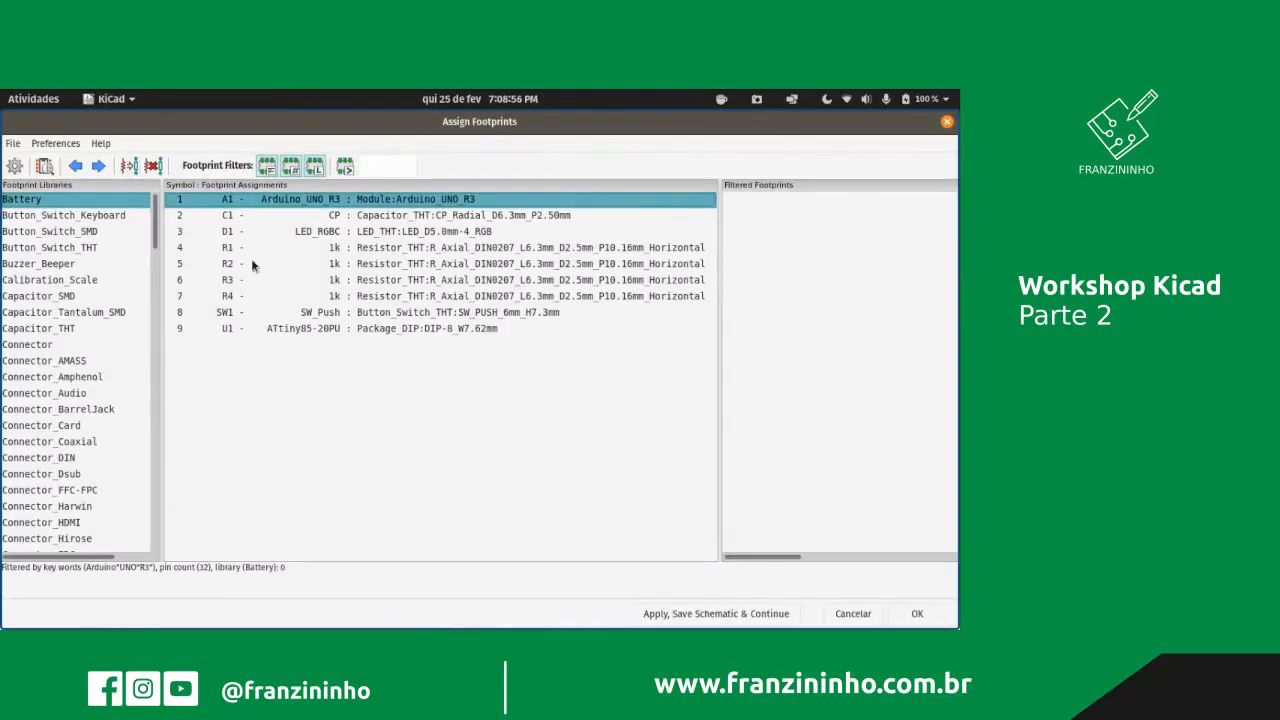
click(463, 217)
click(443, 236)
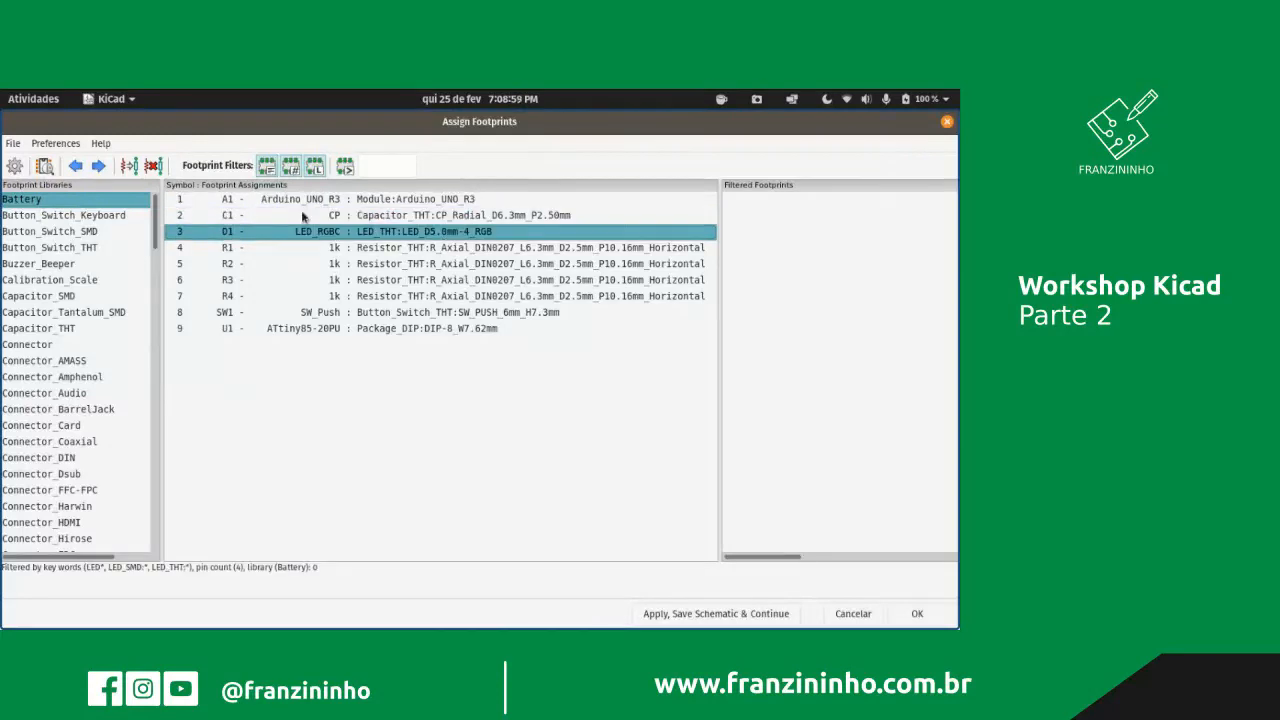
click(404, 250)
click(412, 264)
click(414, 280)
click(418, 296)
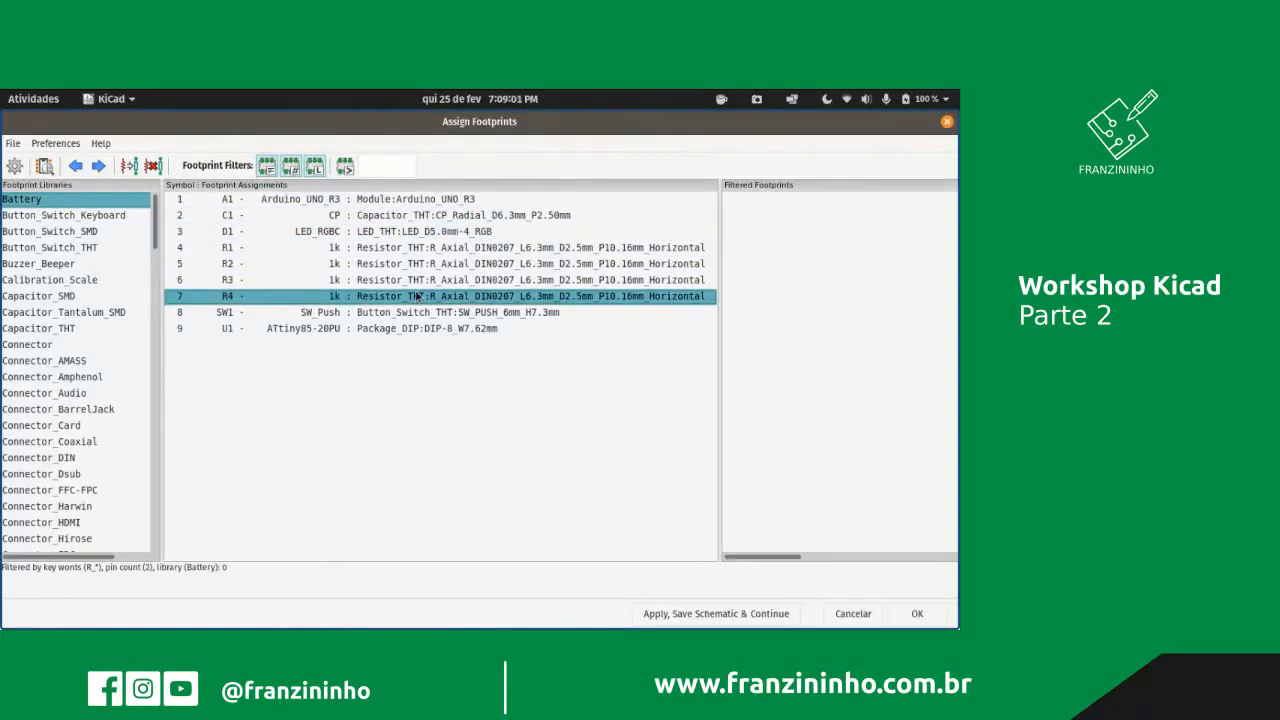
click(432, 313)
click(438, 328)
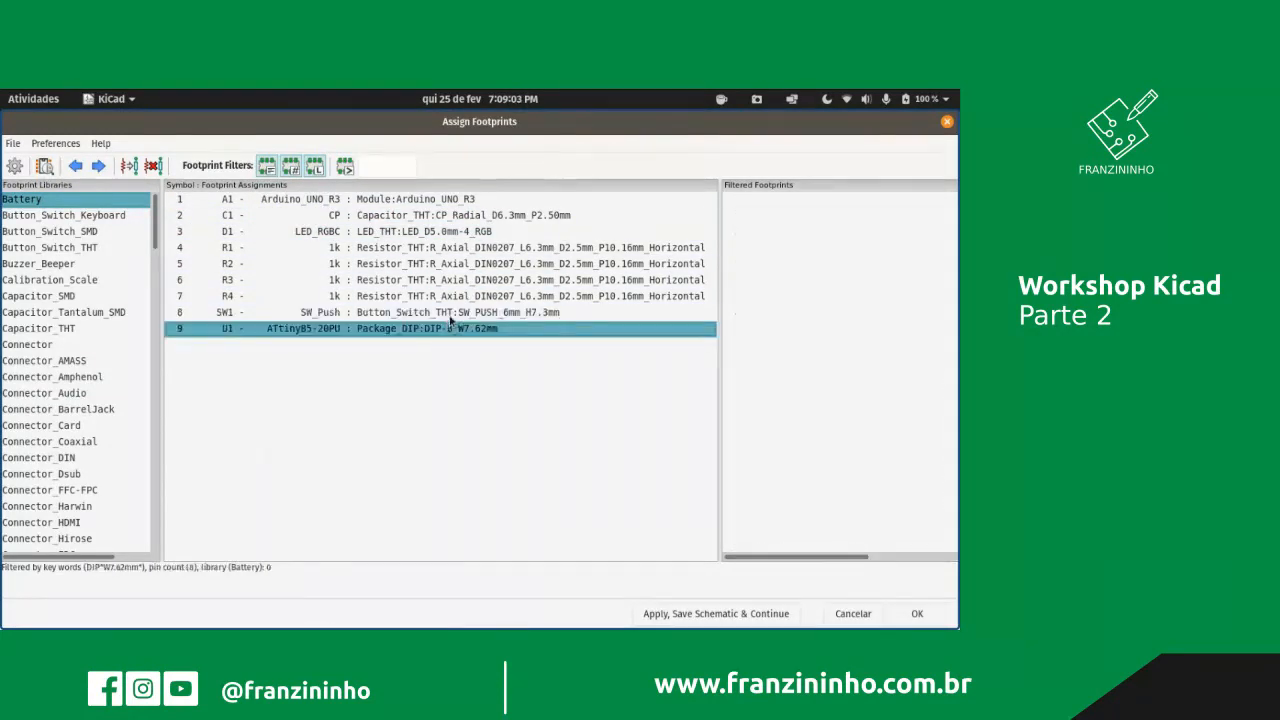
click(446, 314)
click(430, 296)
click(425, 281)
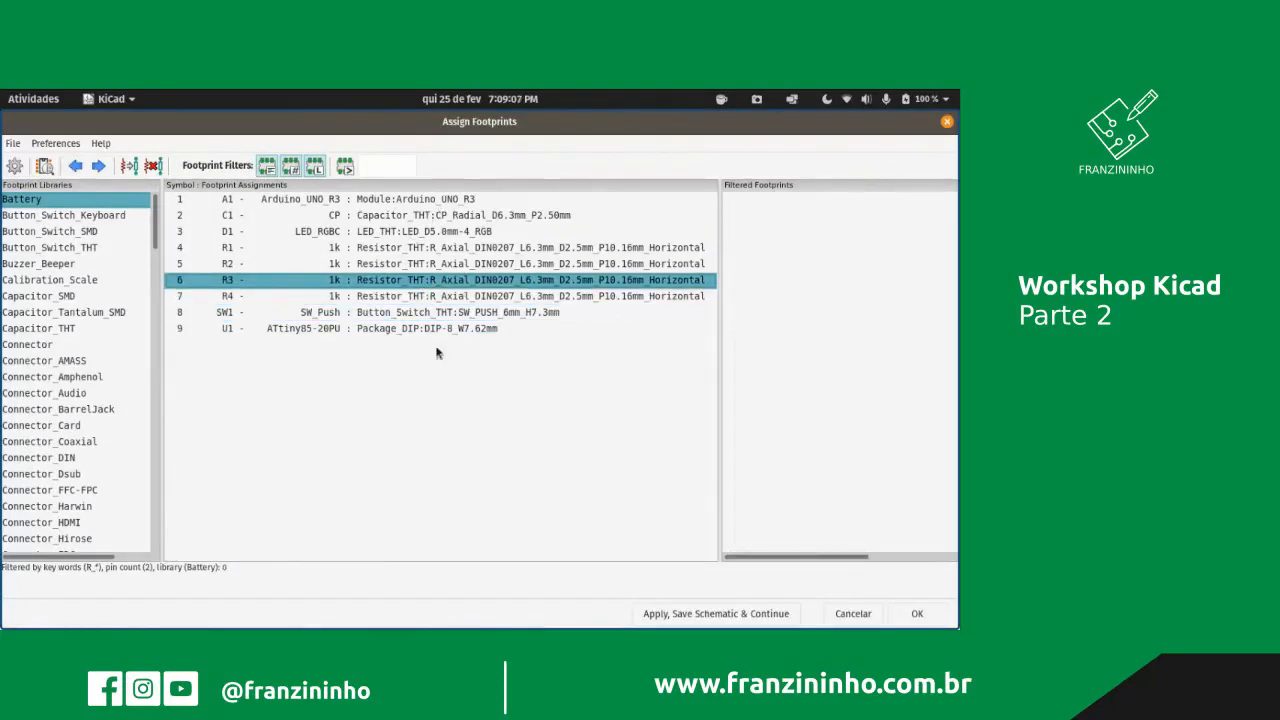
click(947, 122)
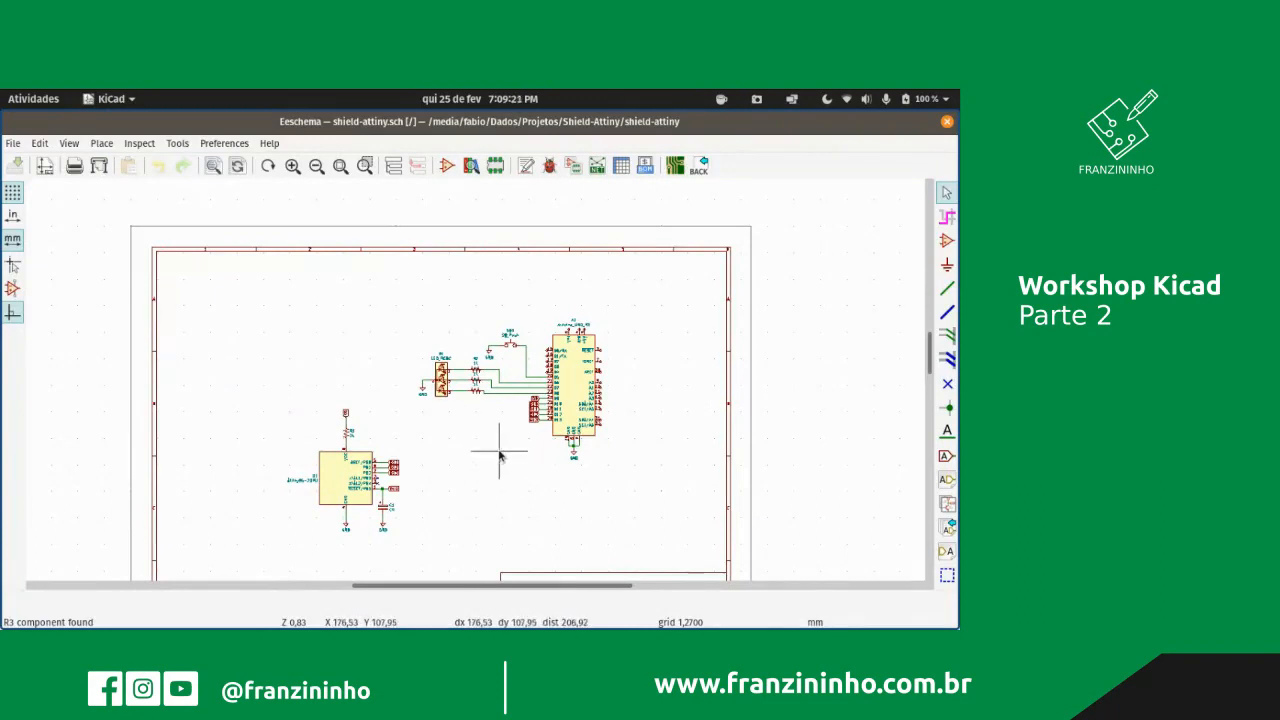
- Generate the schematic's netlist in the default Pcbnew format and save it as shield-attiny.net in the project folder
scroll(499, 450, up, 1)
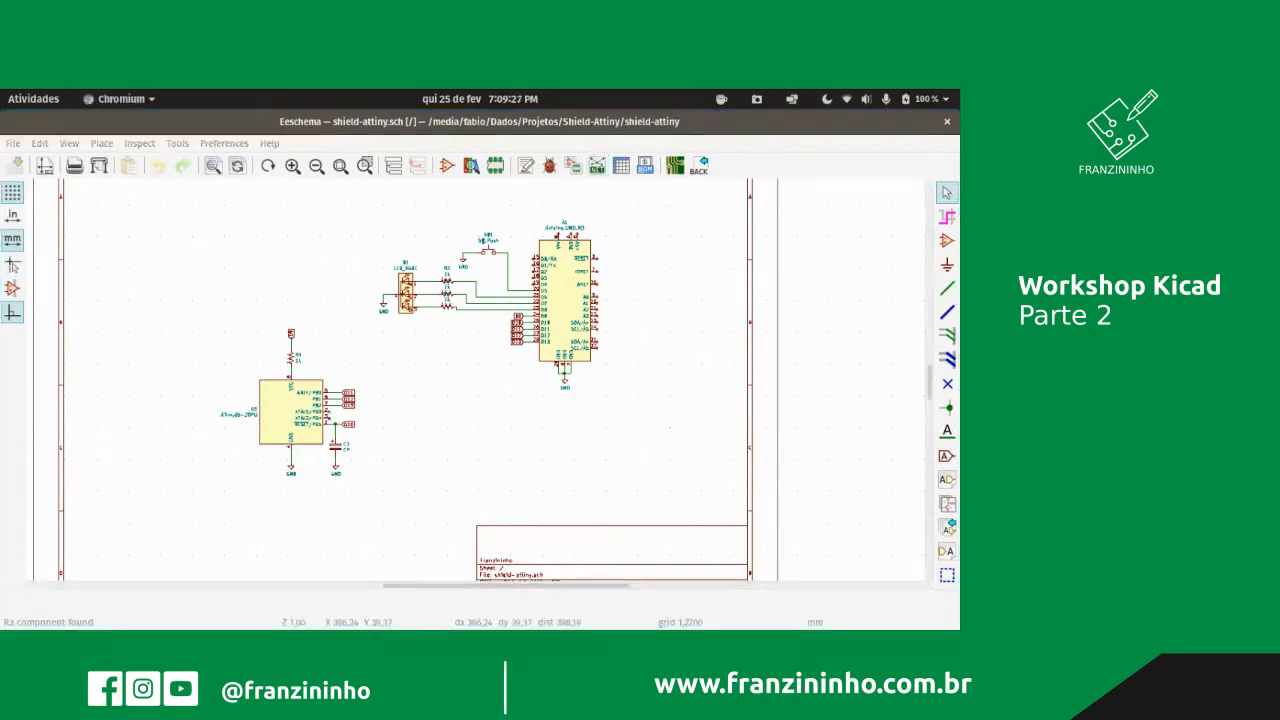
click(599, 166)
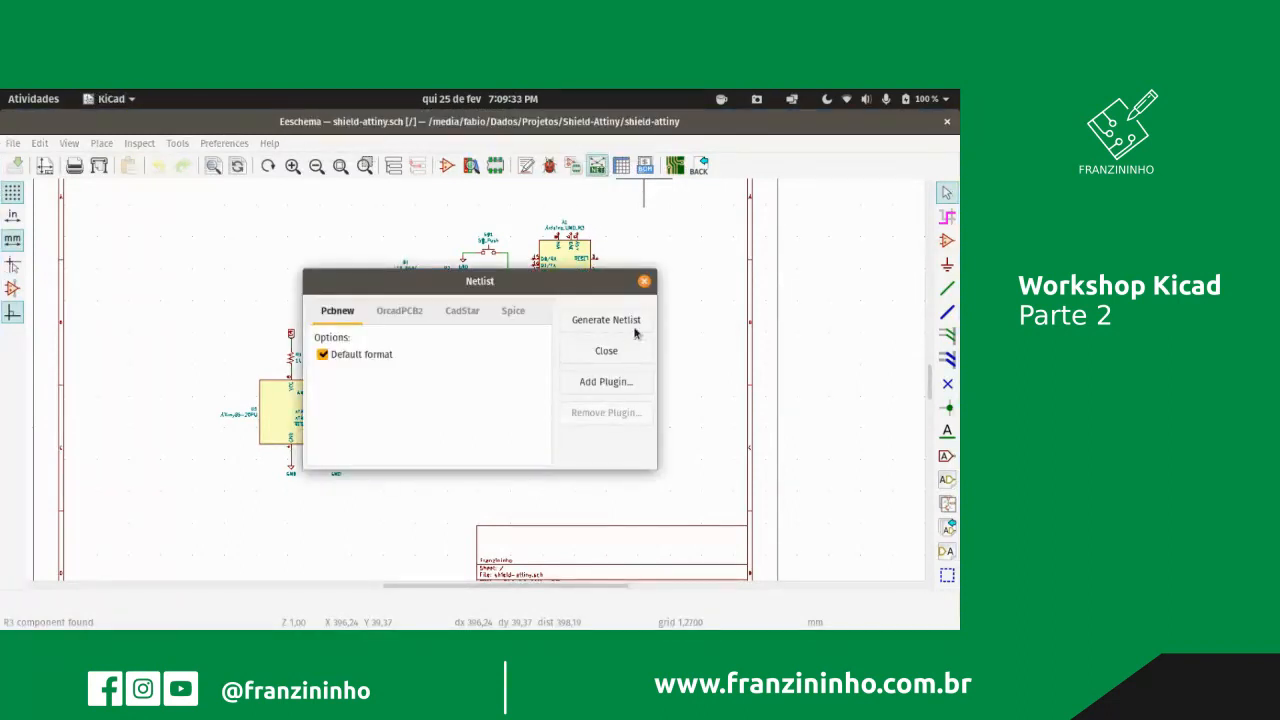
click(595, 322)
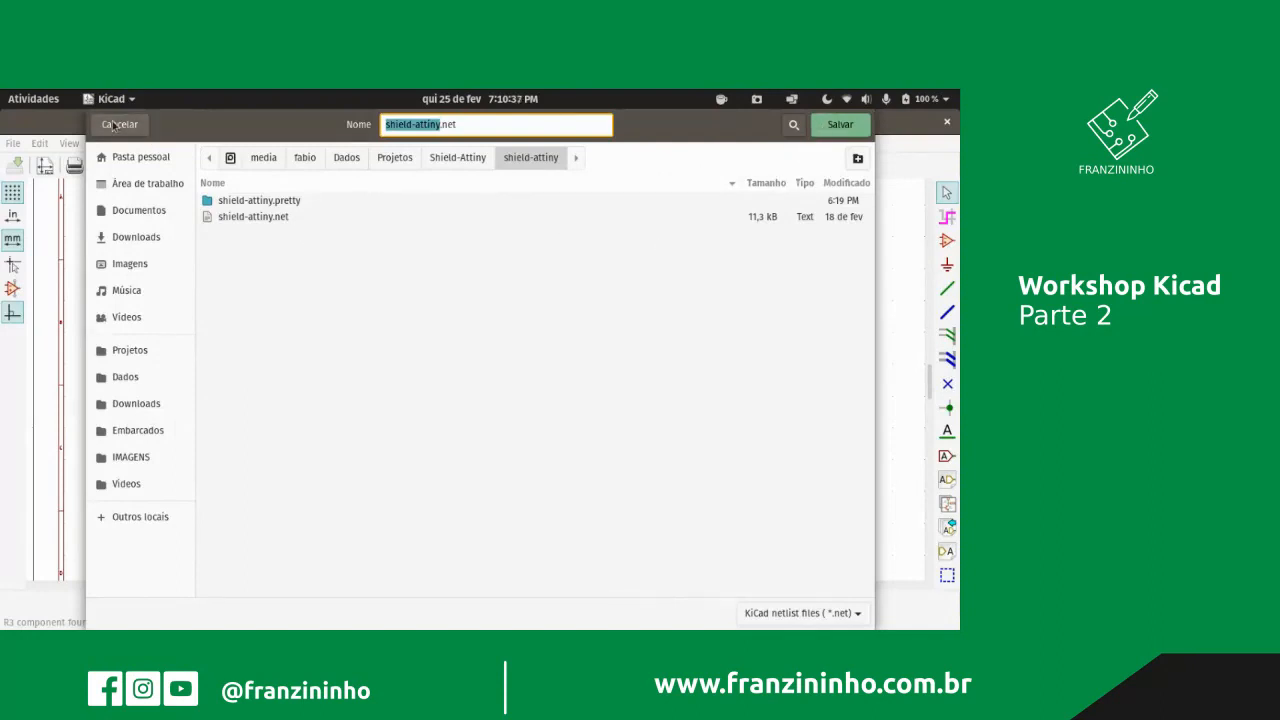
click(830, 123)
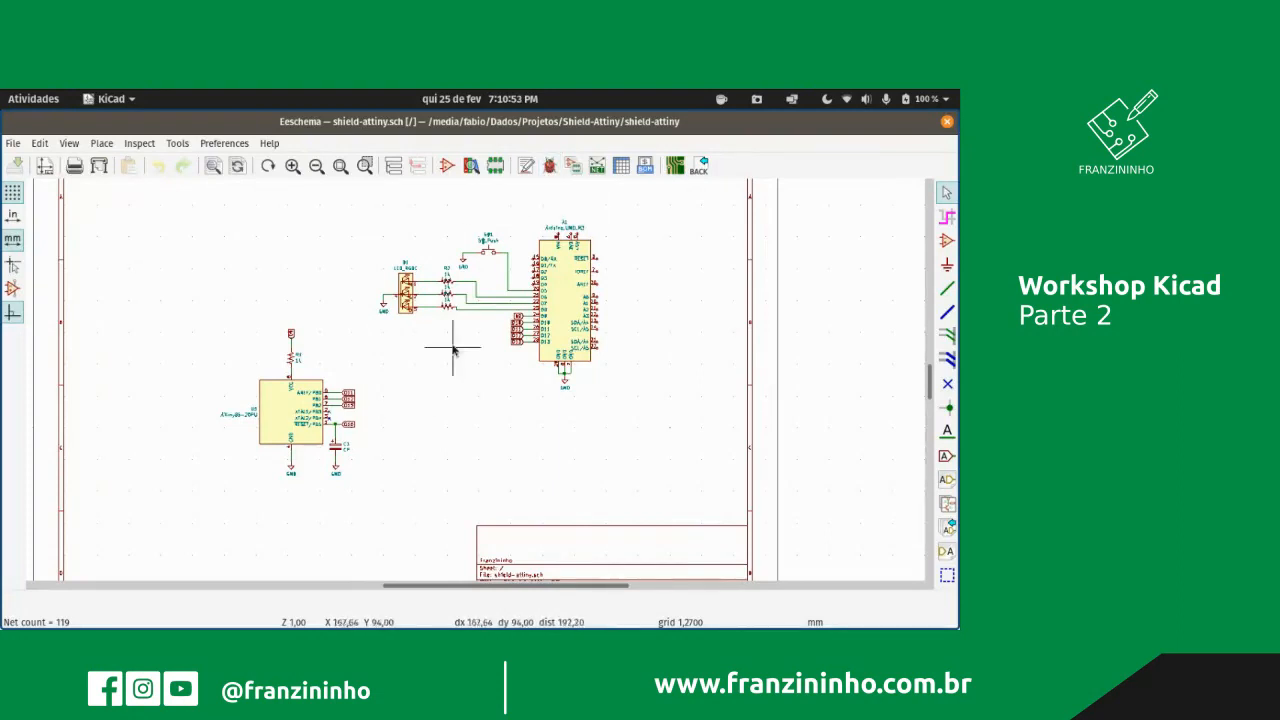
- Open the shield-attiny board in Pcbnew from the schematic and switch to the PCB layout window
scroll(477, 381, down, 3)
scroll(477, 381, up, 5)
scroll(476, 381, down, 2)
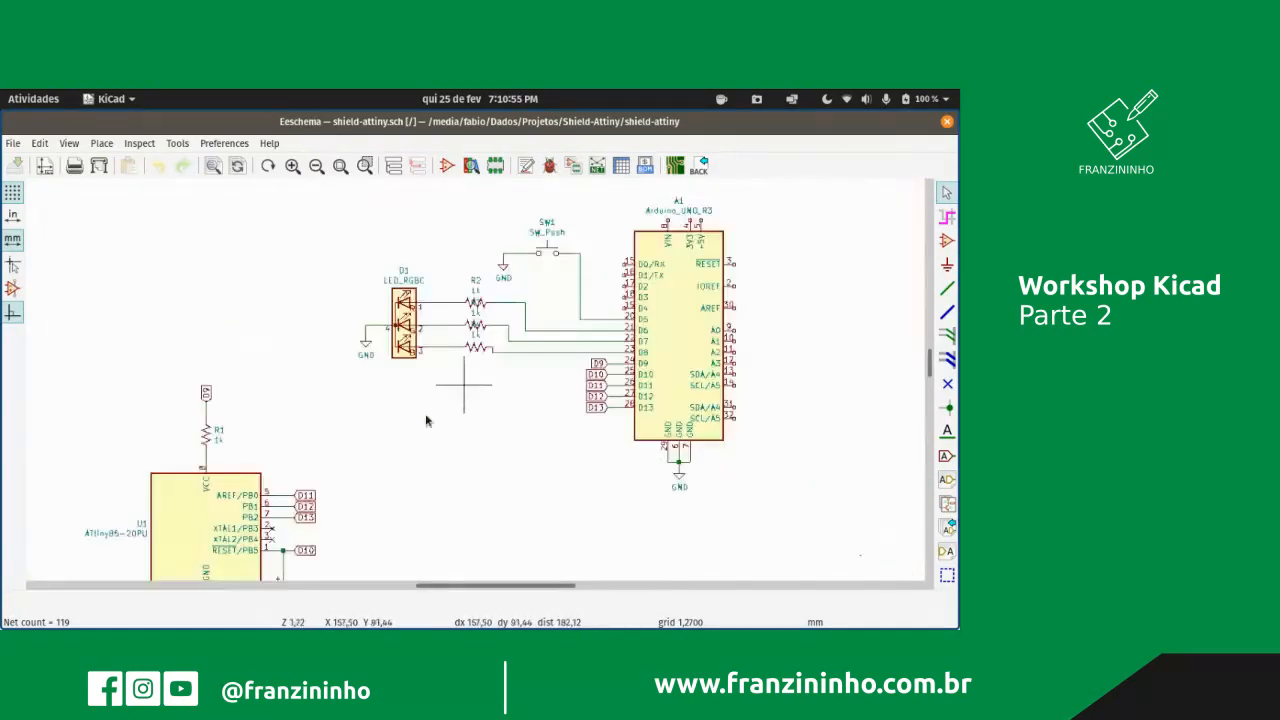
scroll(468, 384, up, 1)
scroll(468, 384, down, 3)
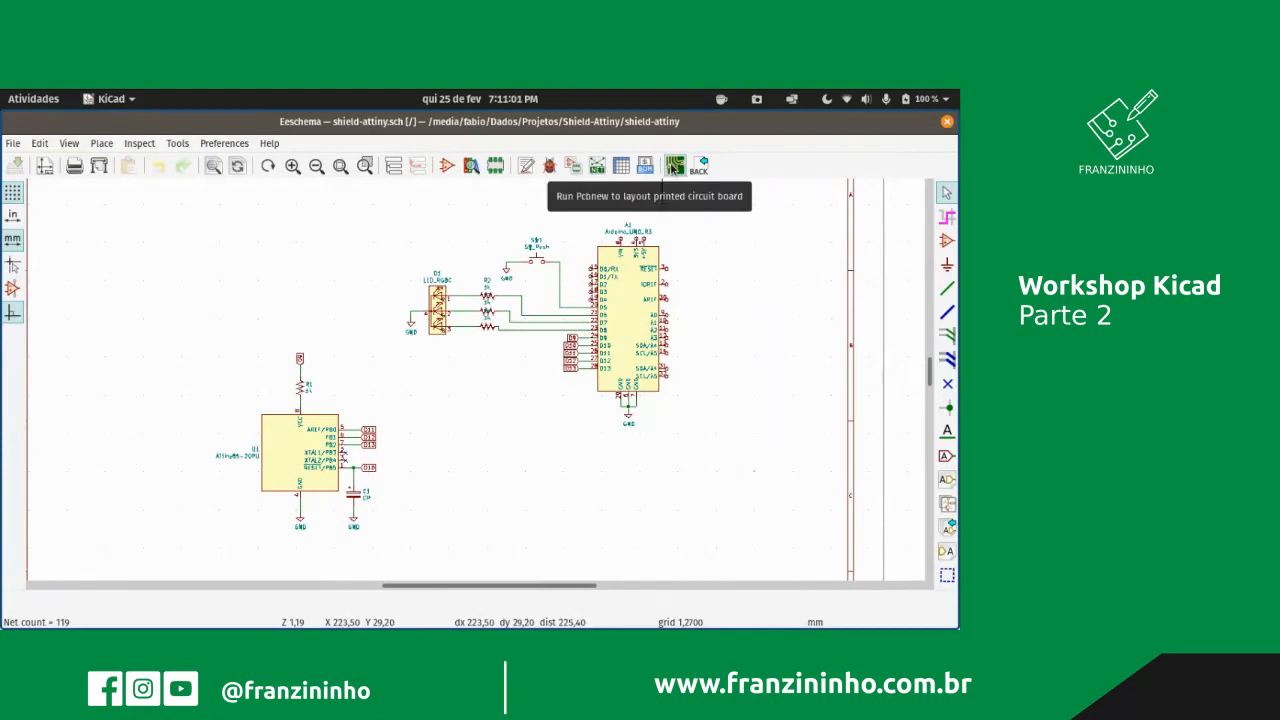
click(674, 166)
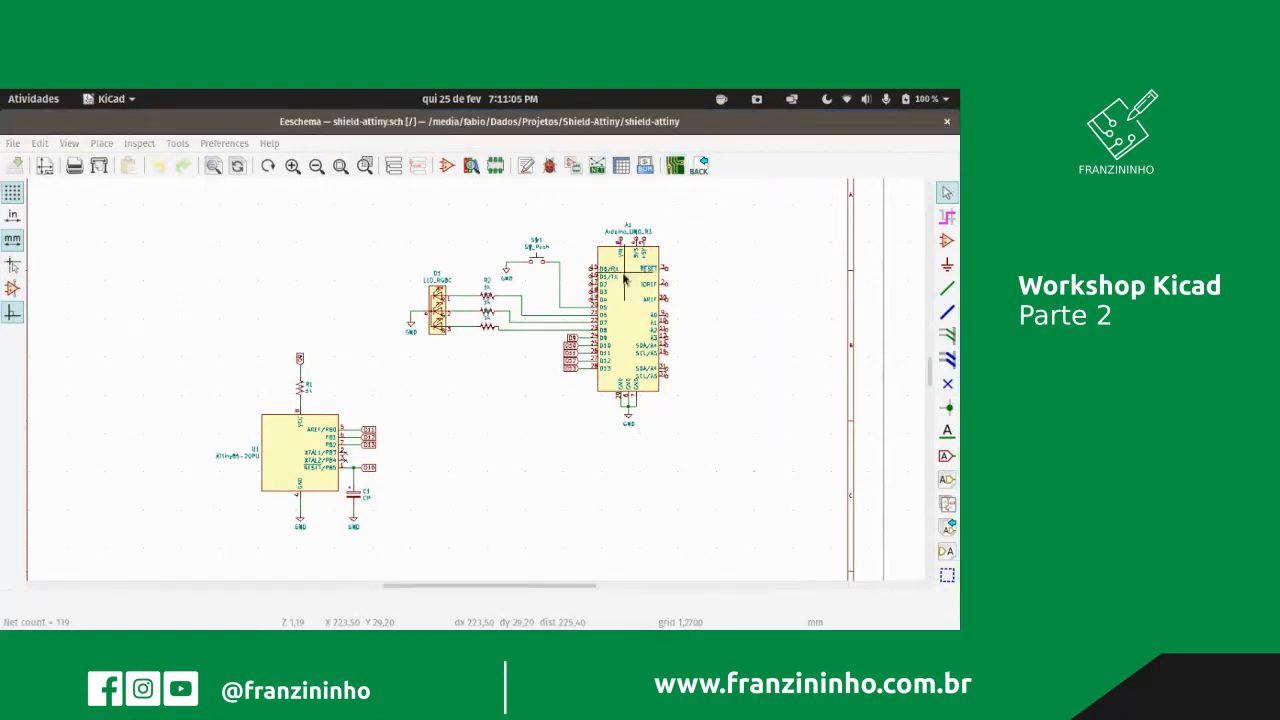
key(super)
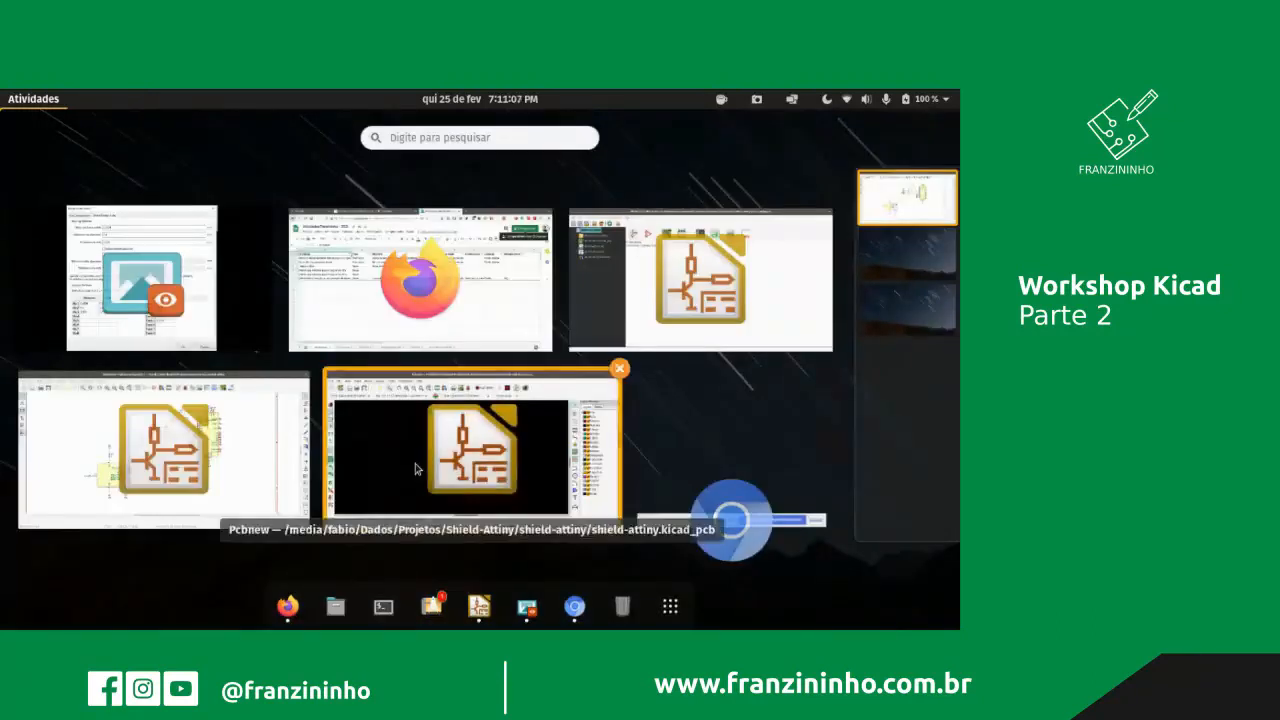
click(731, 523)
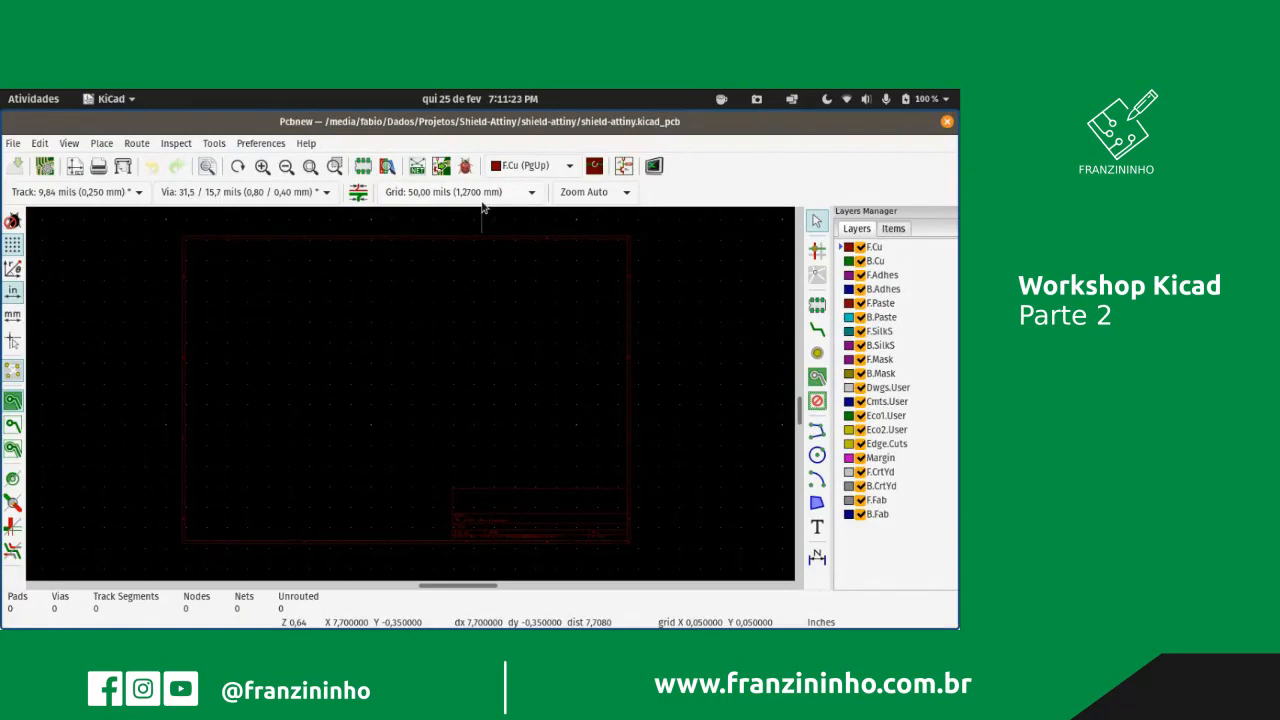
- Load the netlist file shield-attiny.net from the project folder for import into the board
click(418, 166)
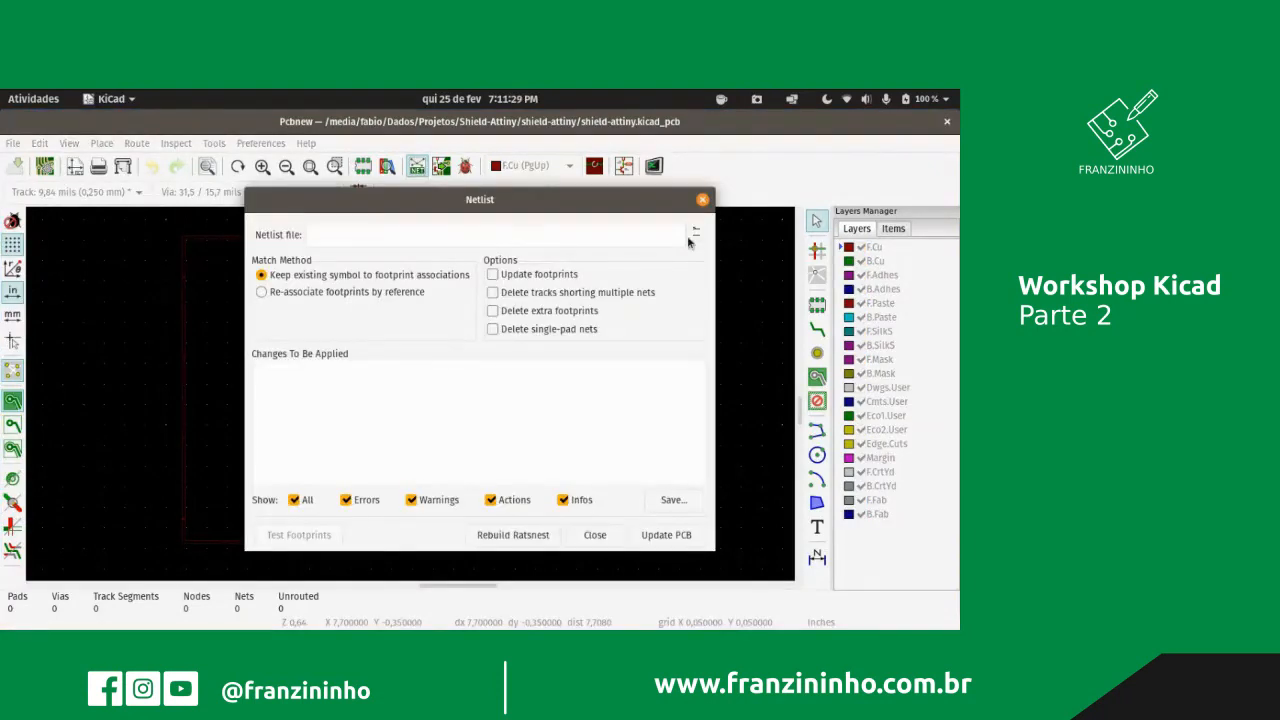
click(695, 235)
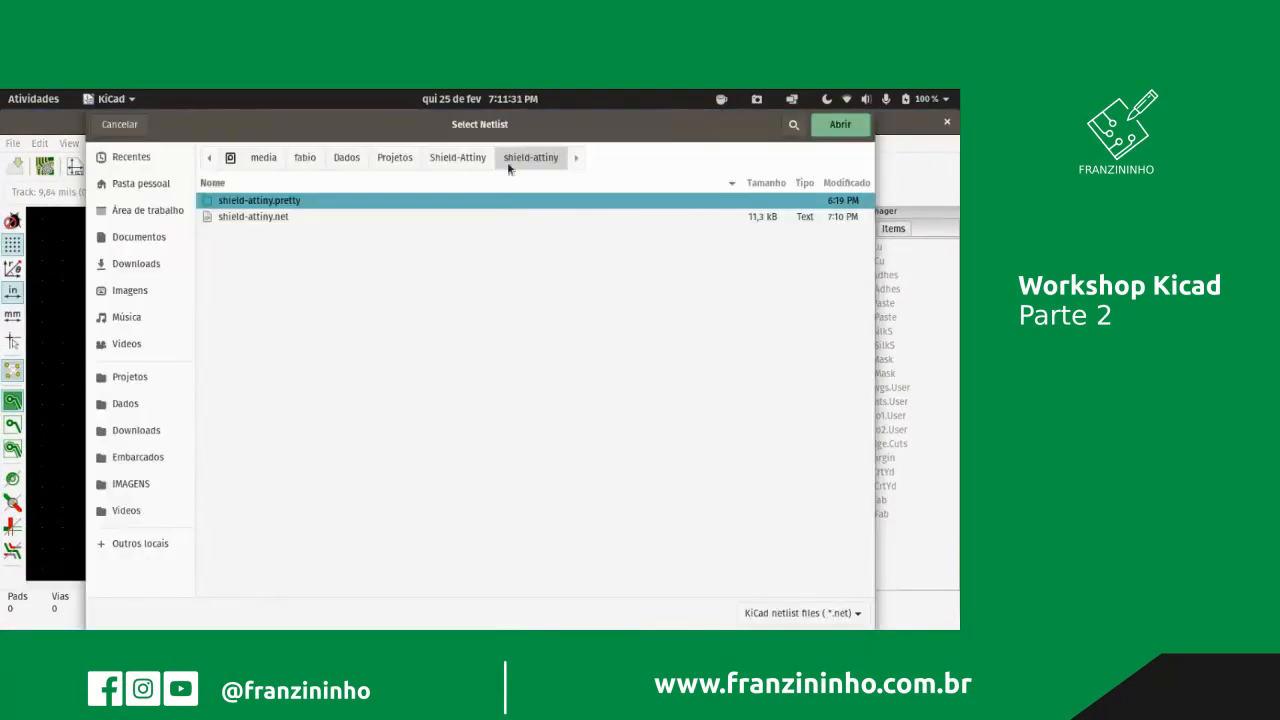
click(243, 221)
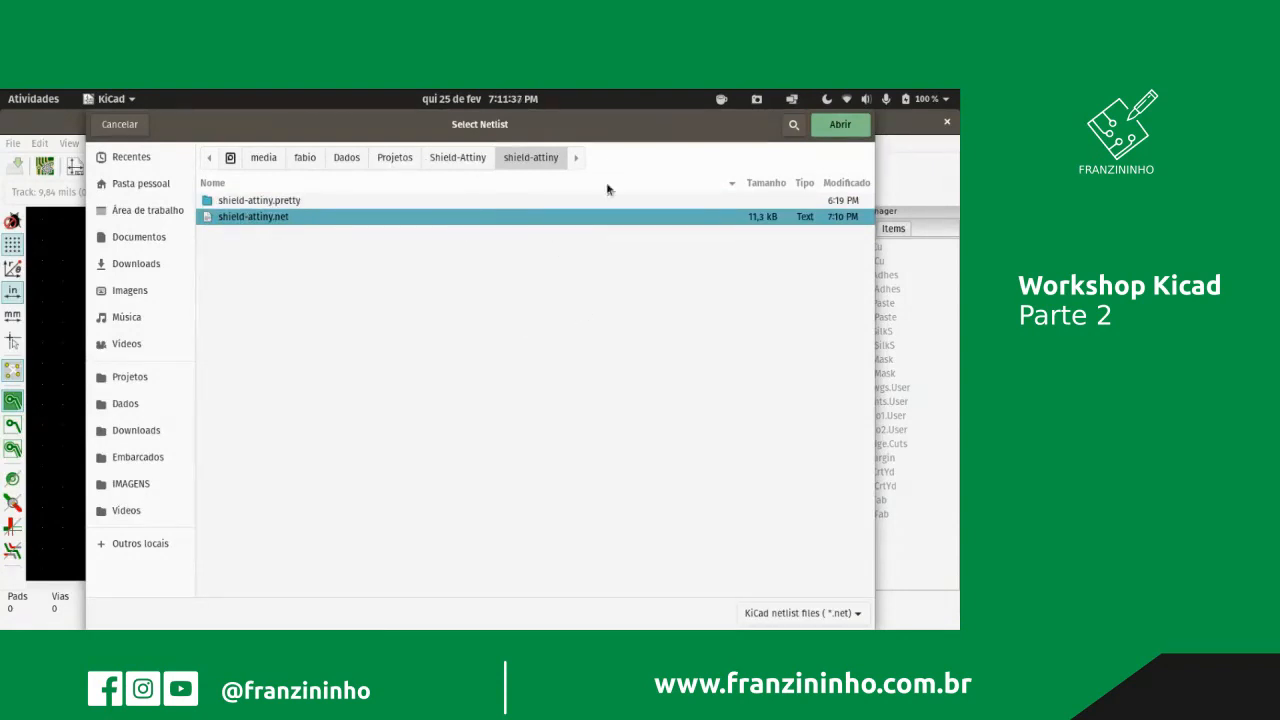
click(843, 124)
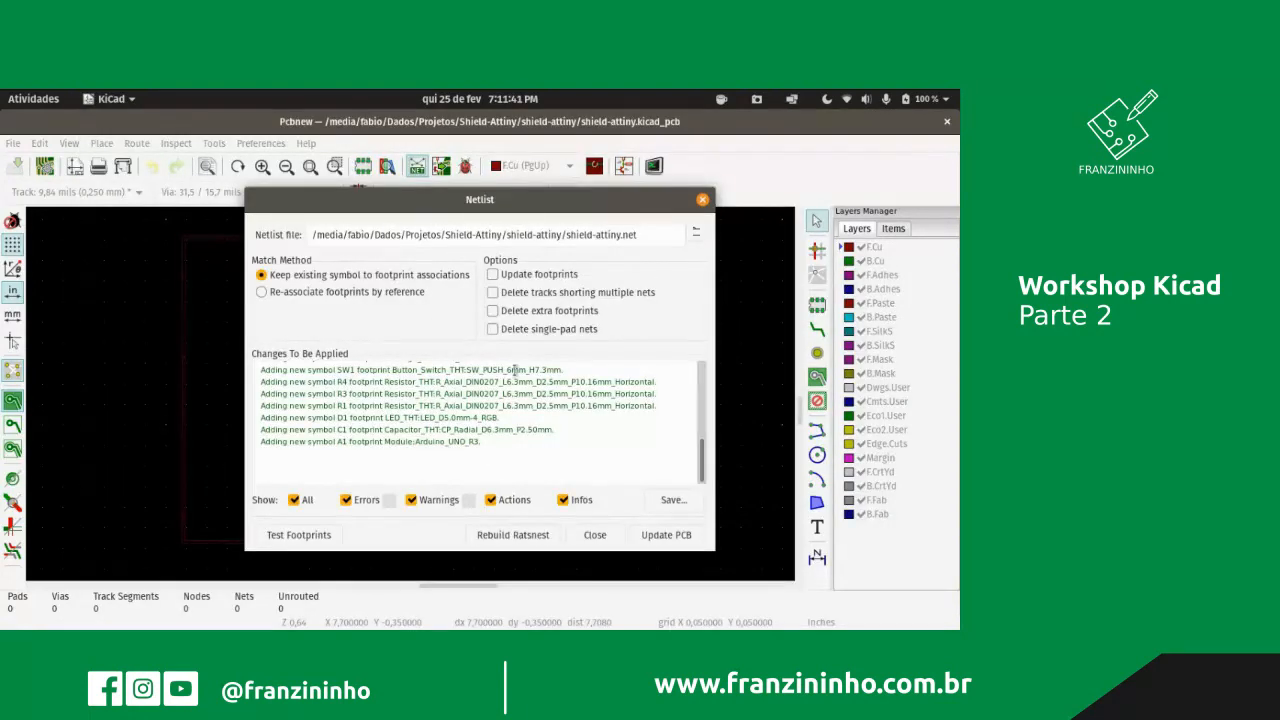
- Read through the netlist changes to be applied, checking the footprint listed for each new symbol
scroll(500, 408, up, 3)
scroll(515, 445, down, 3)
scroll(515, 446, up, 2)
scroll(515, 446, up, 3)
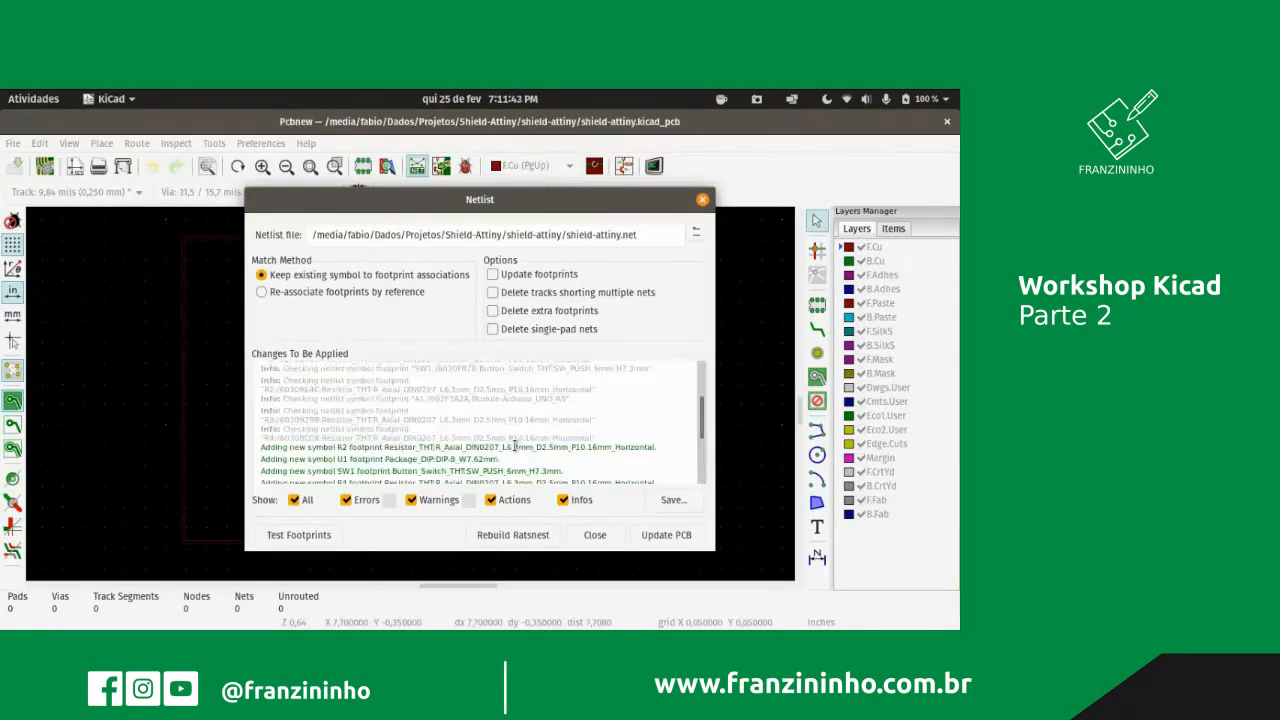
scroll(498, 418, down, 2)
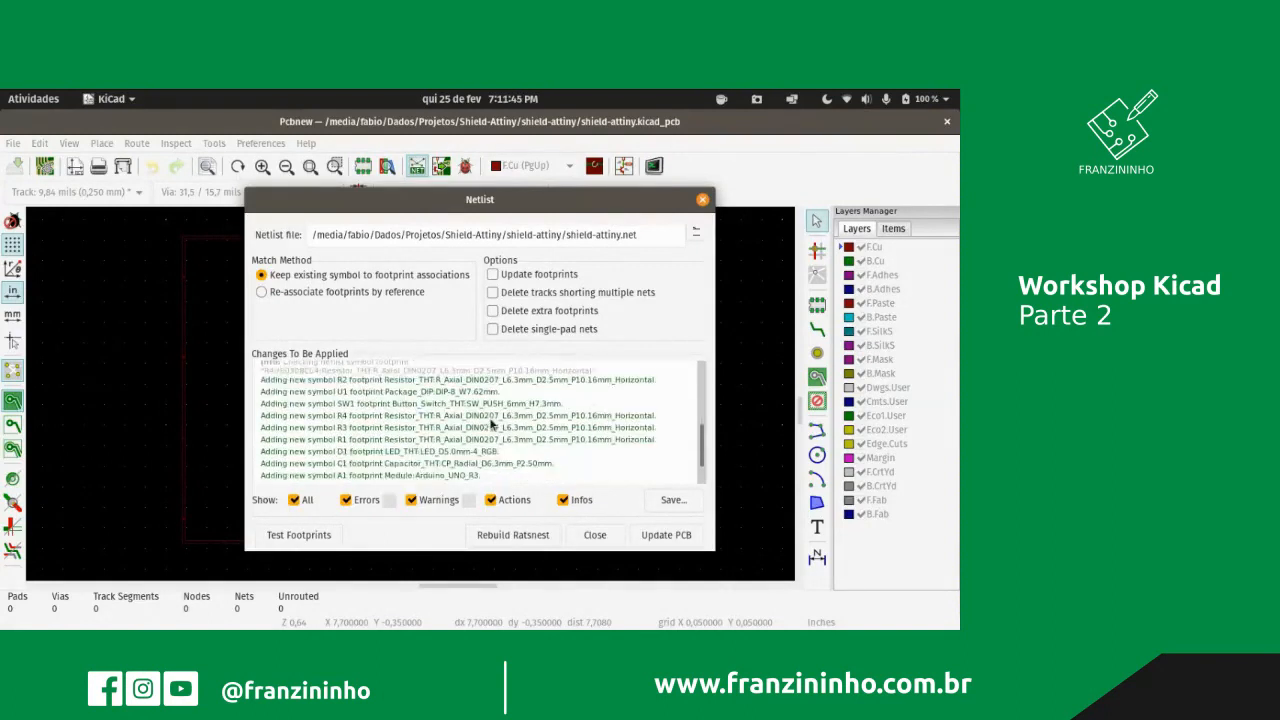
scroll(480, 420, down, 2)
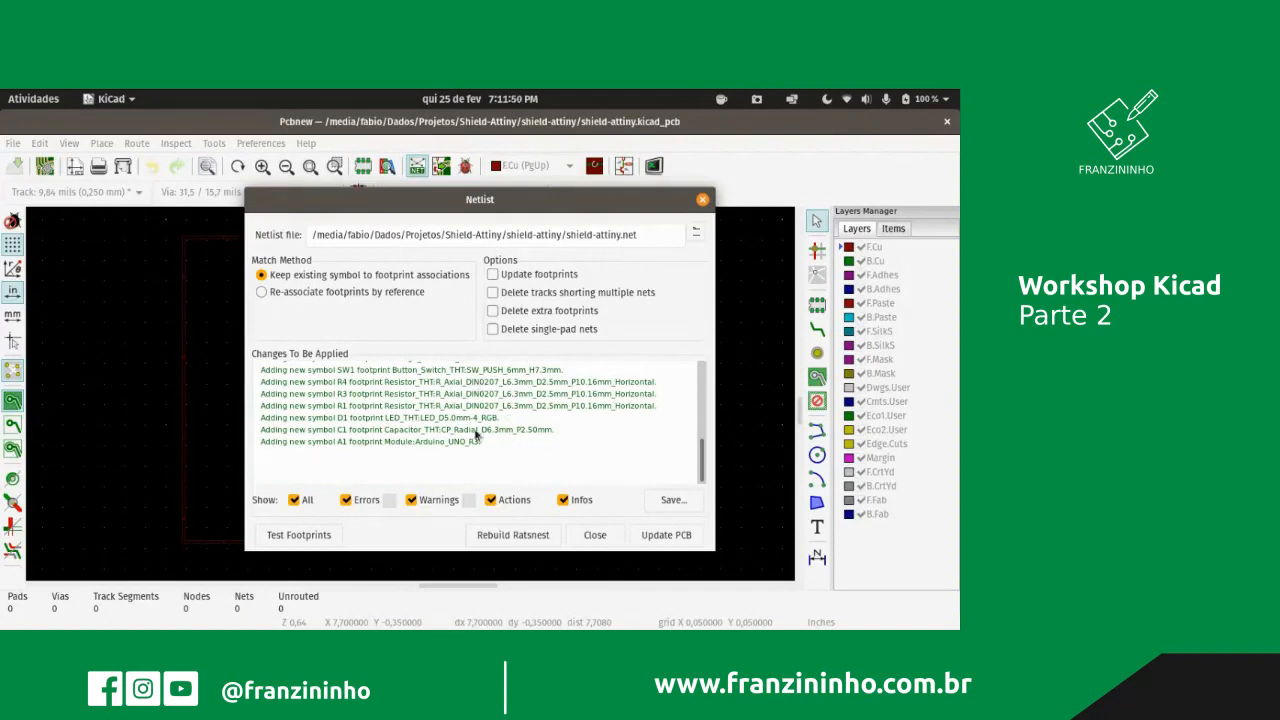
scroll(516, 452, up, 1)
scroll(416, 452, down, 1)
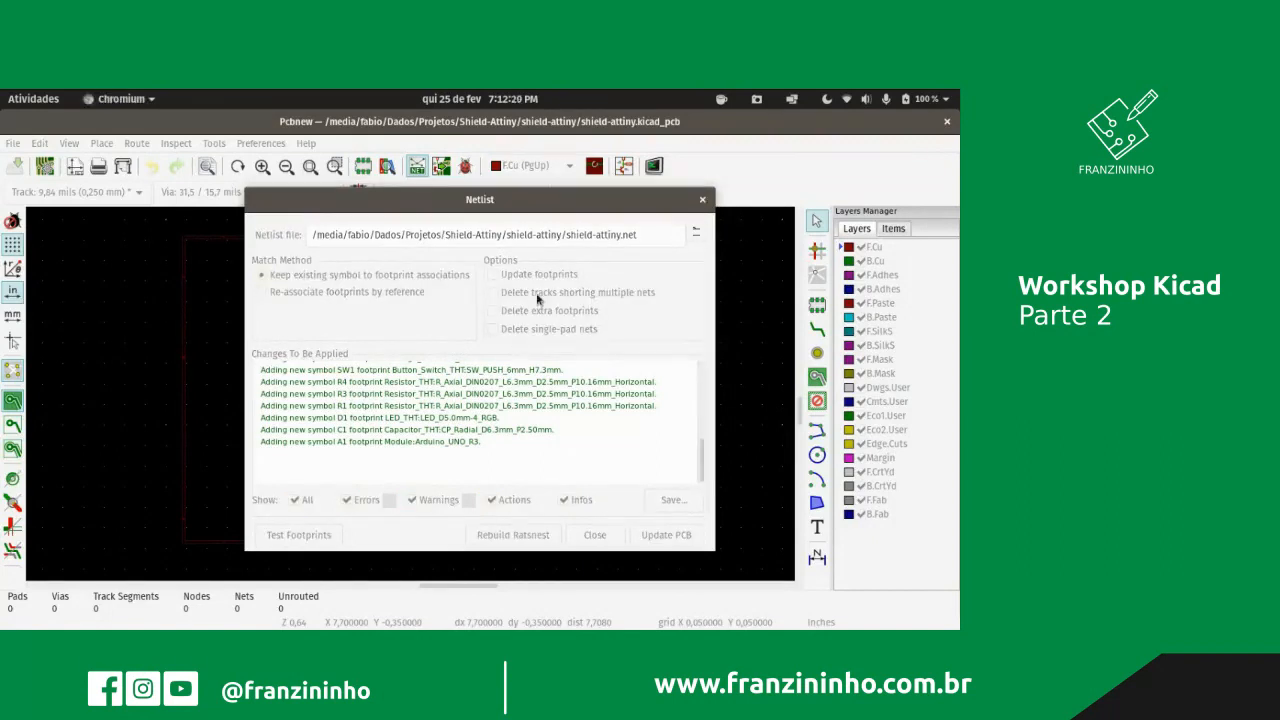
click(491, 203)
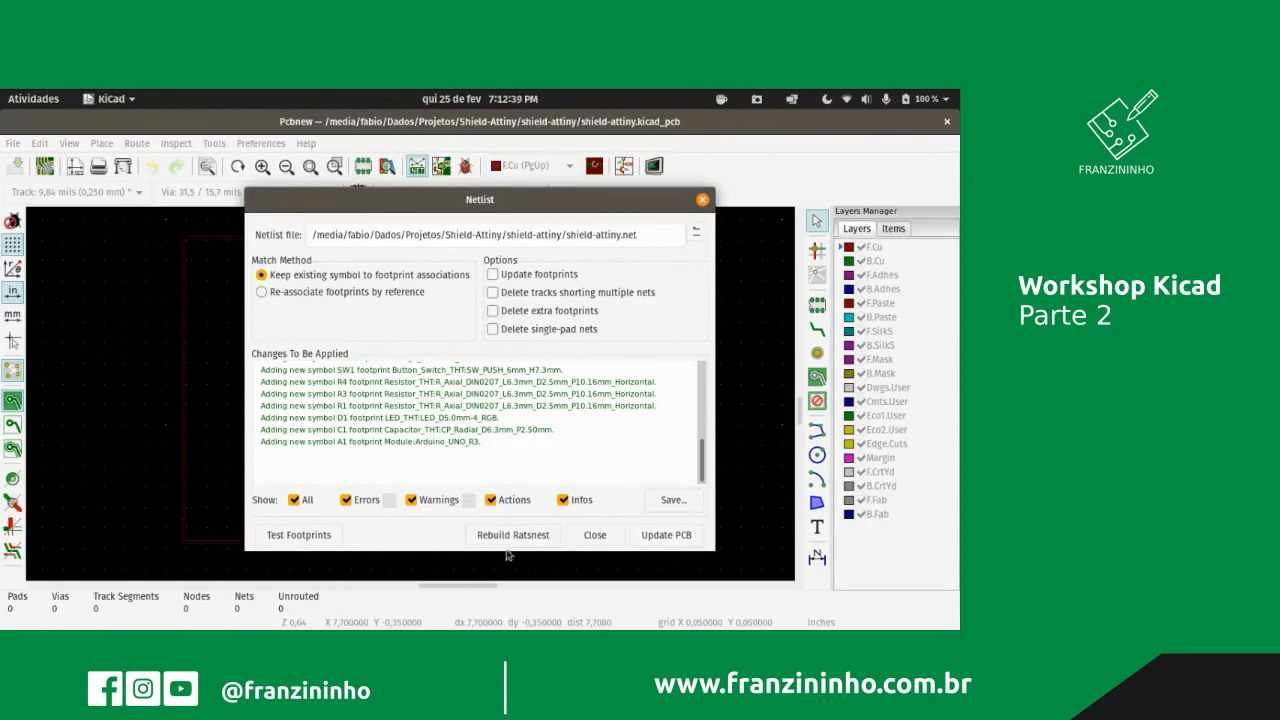
- Update the PCB from the netlist, keeping existing symbol to footprint associations, close the netlist import and deselect the imported footprints
drag(398, 201, 332, 221)
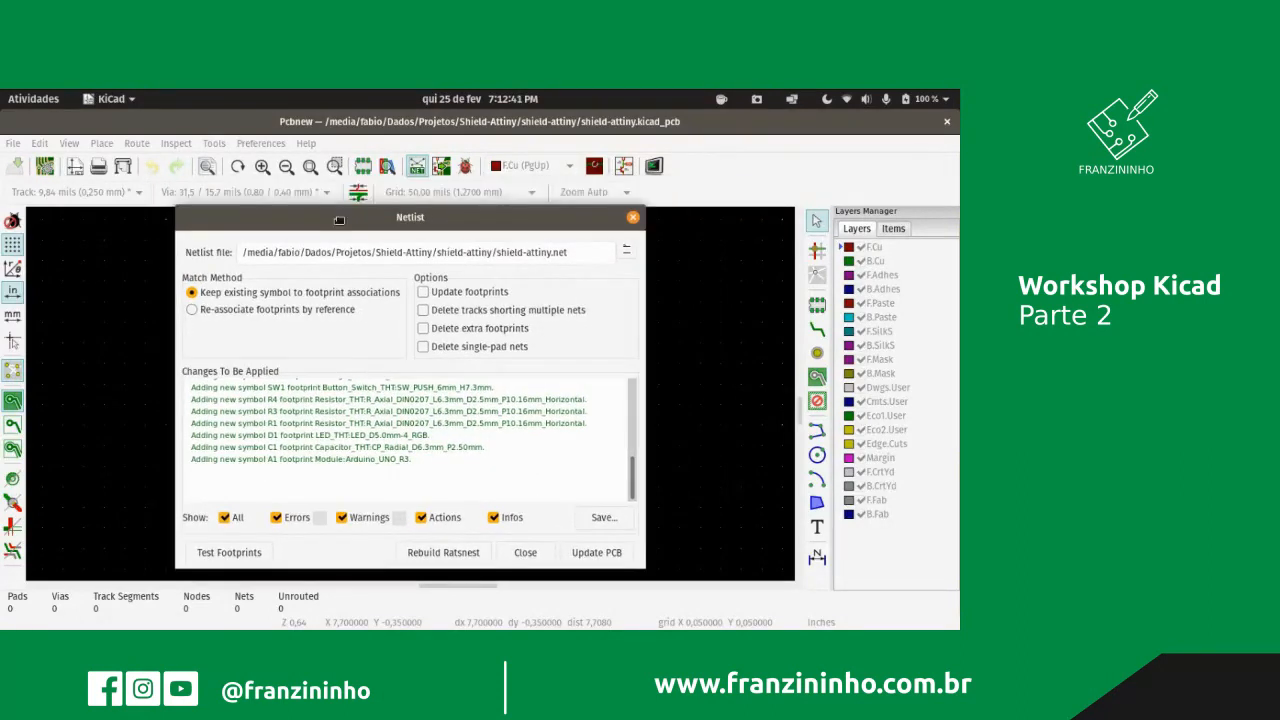
drag(422, 221, 449, 203)
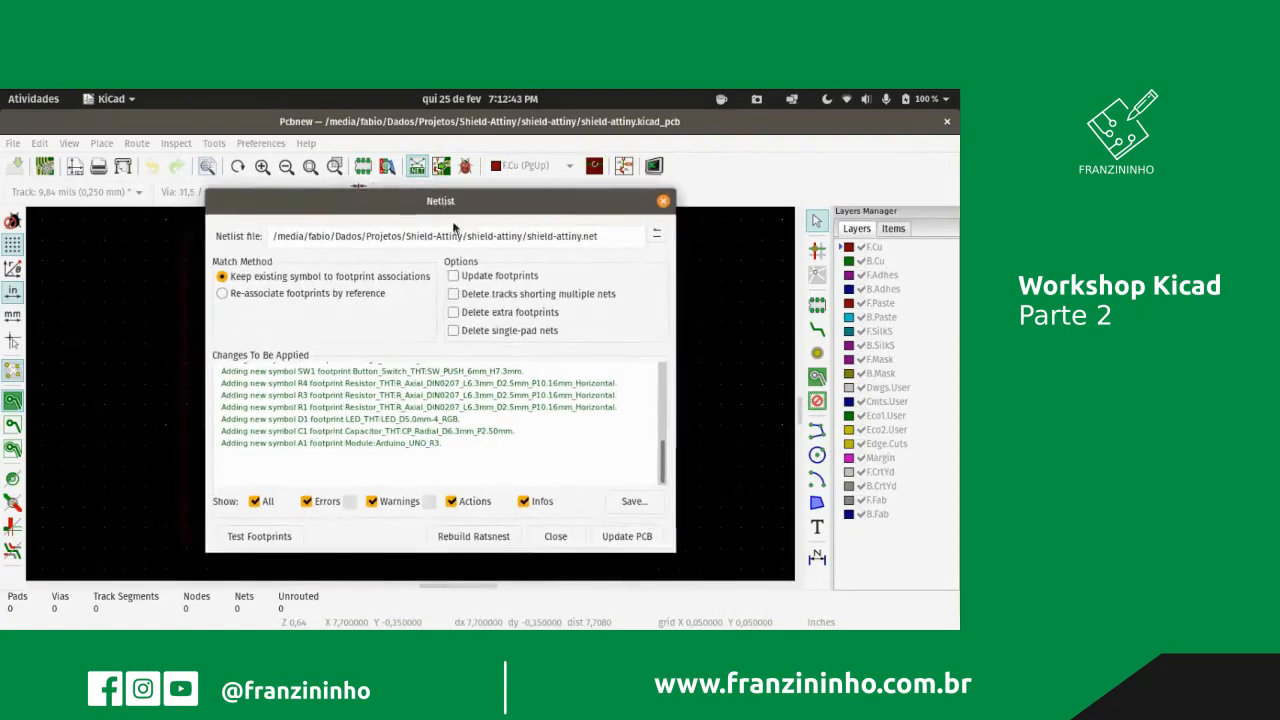
click(638, 537)
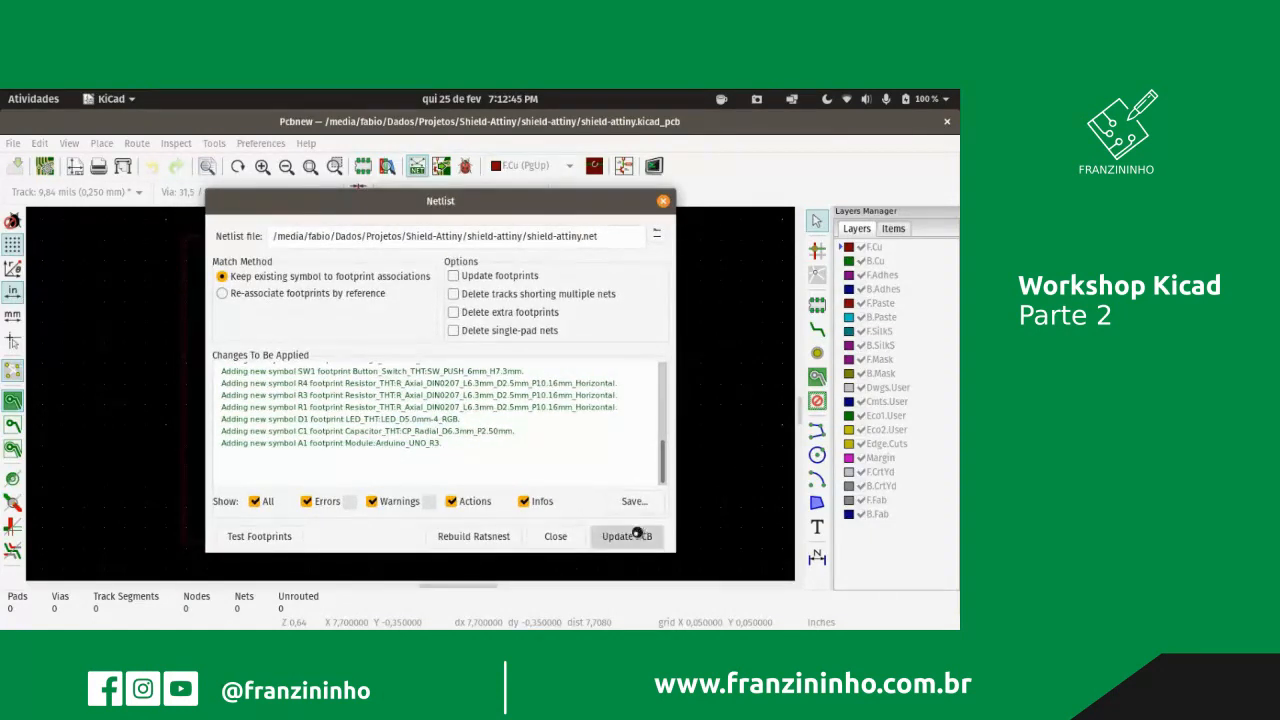
click(556, 537)
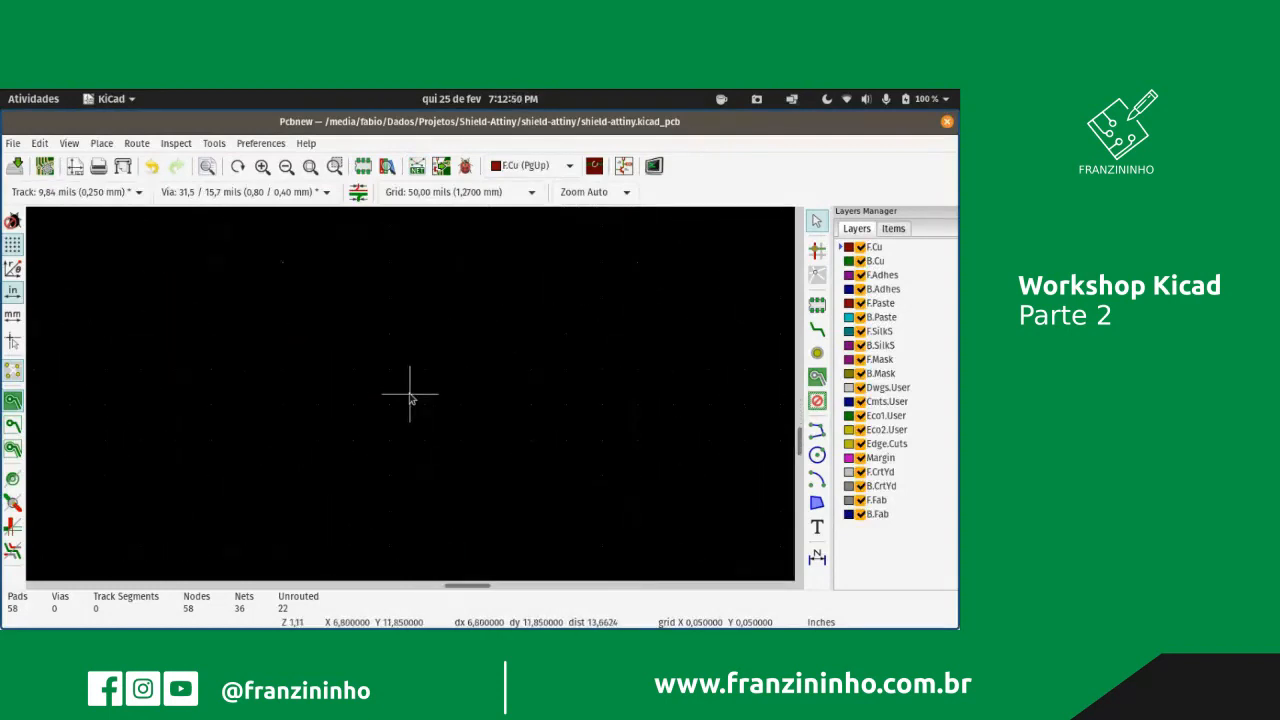
scroll(410, 395, down, 3)
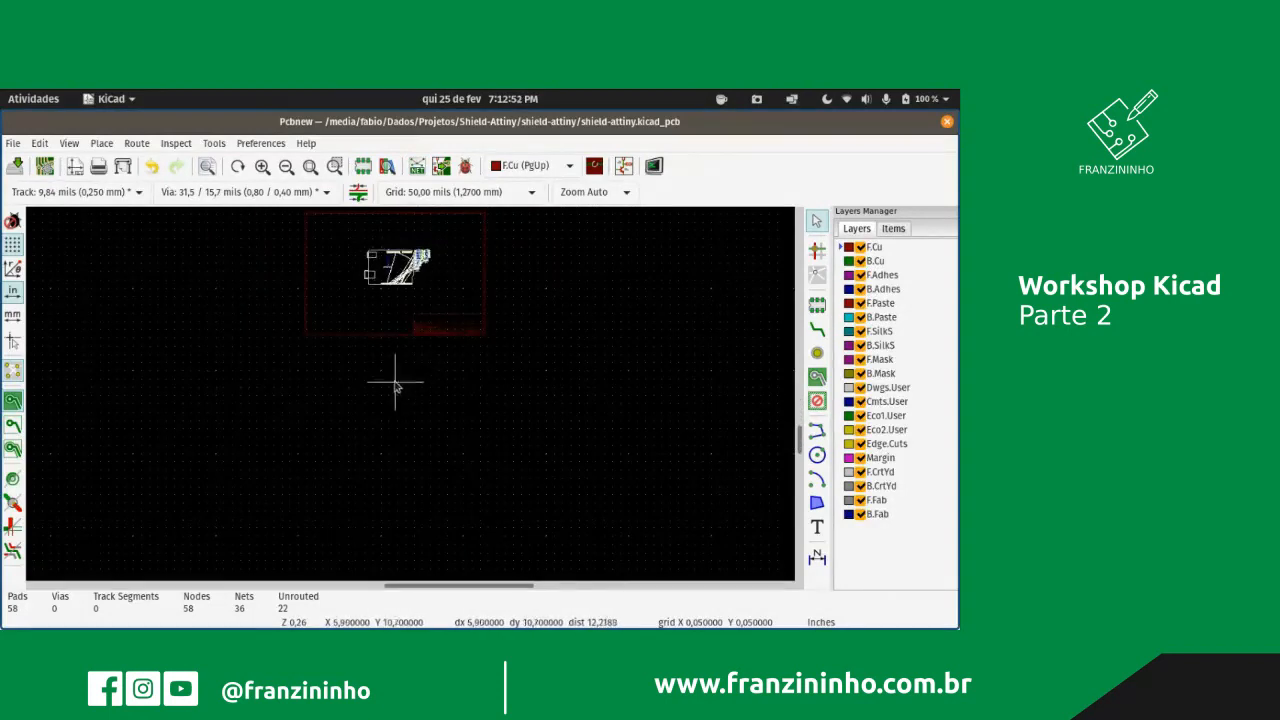
scroll(400, 370, up, 4)
scroll(430, 350, up, 3)
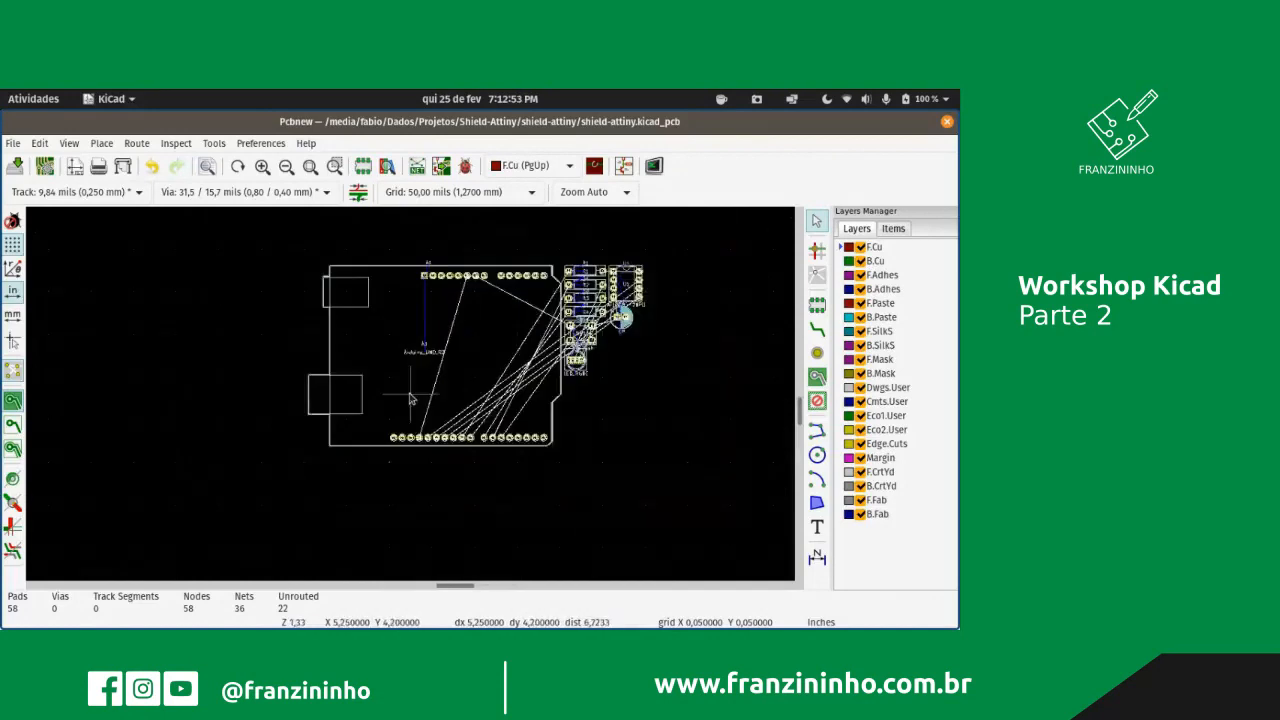
scroll(412, 395, down, 1)
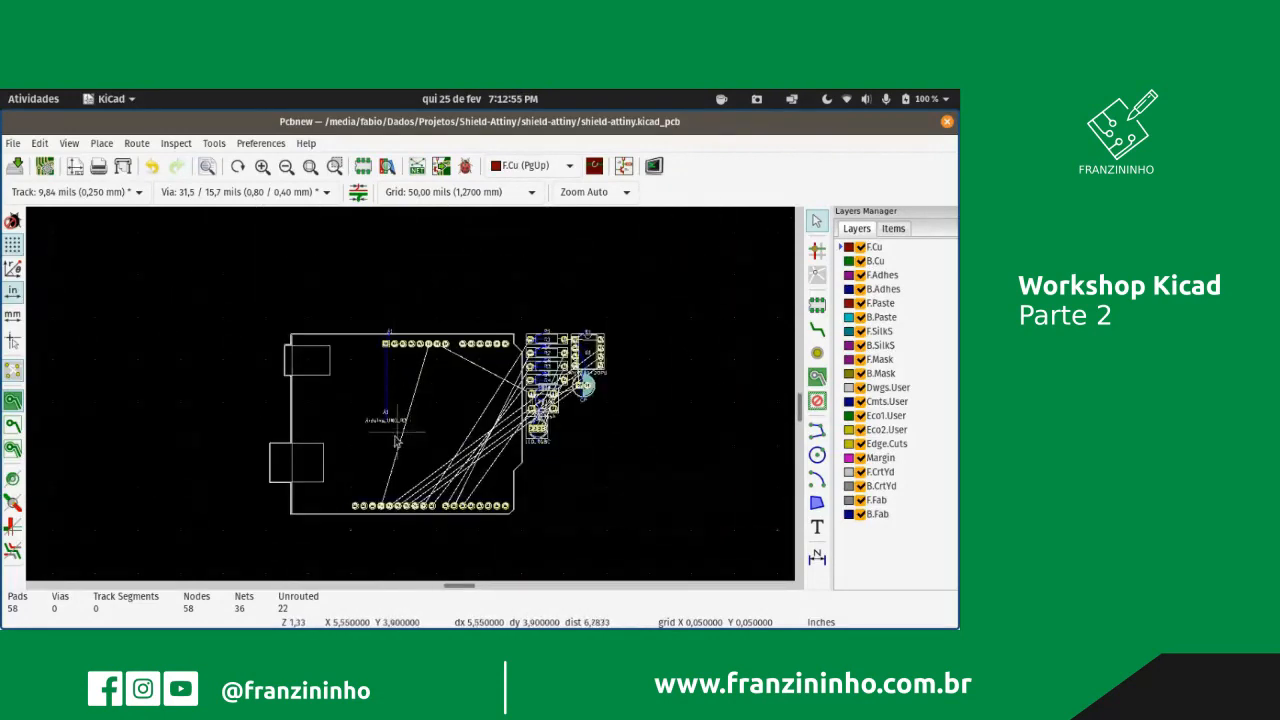
scroll(405, 390, up, 1)
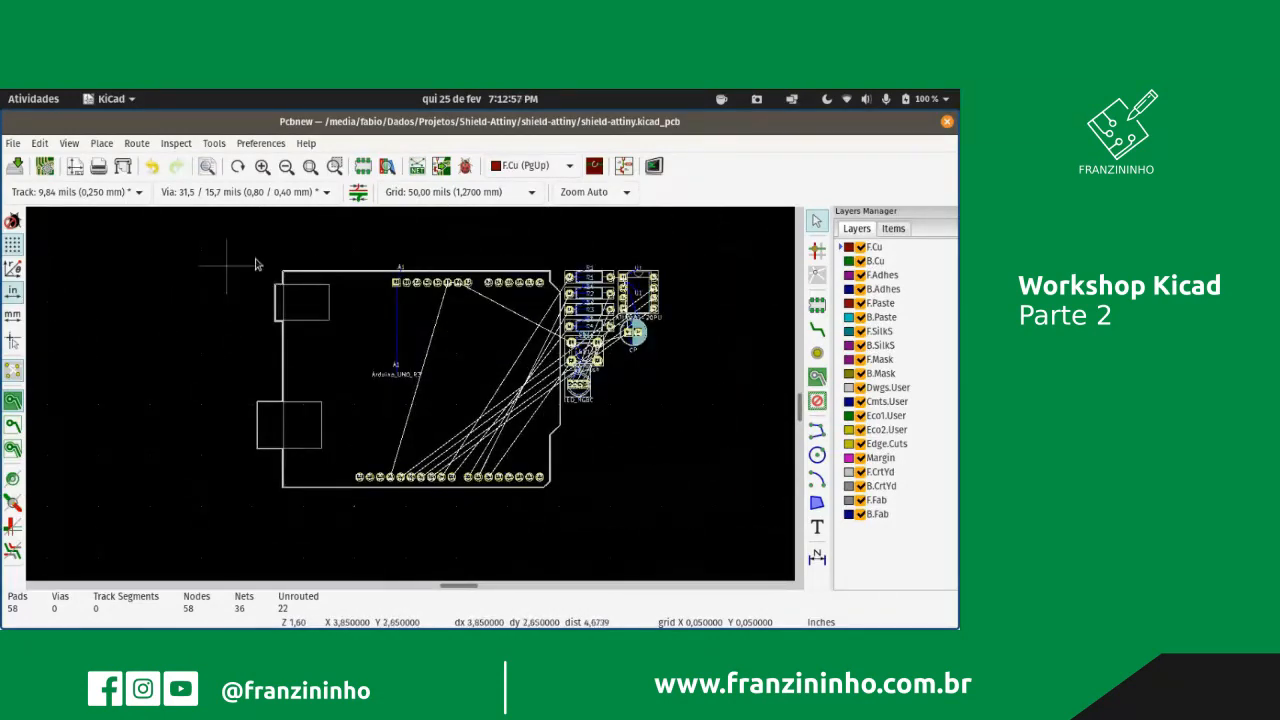
click(816, 223)
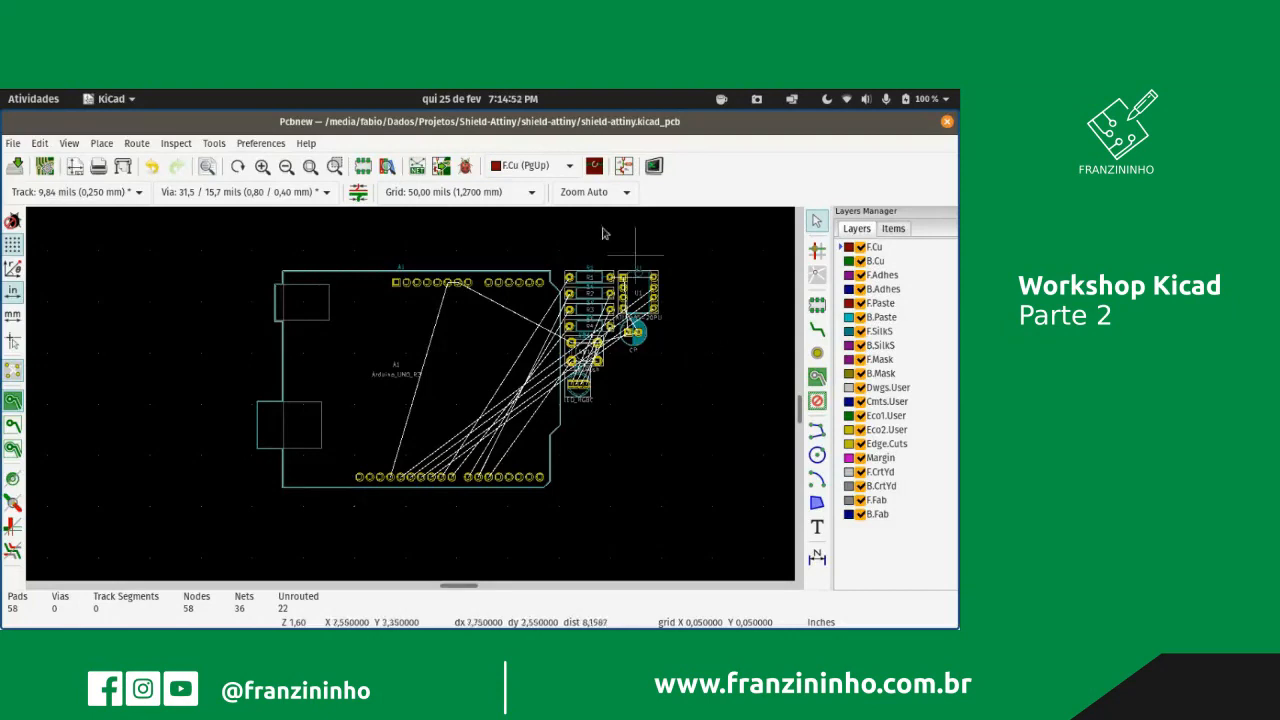
- Review the available grid sizes and the imperial and metric display units of the board editor
click(490, 192)
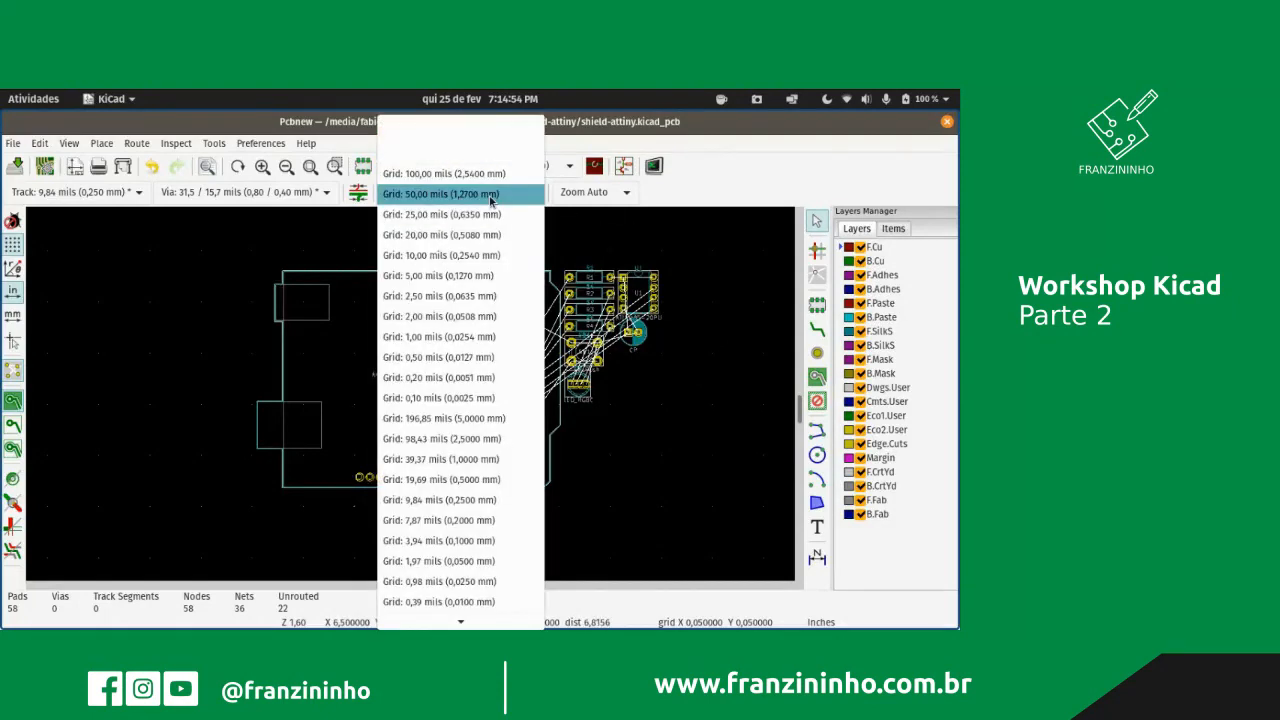
click(286, 127)
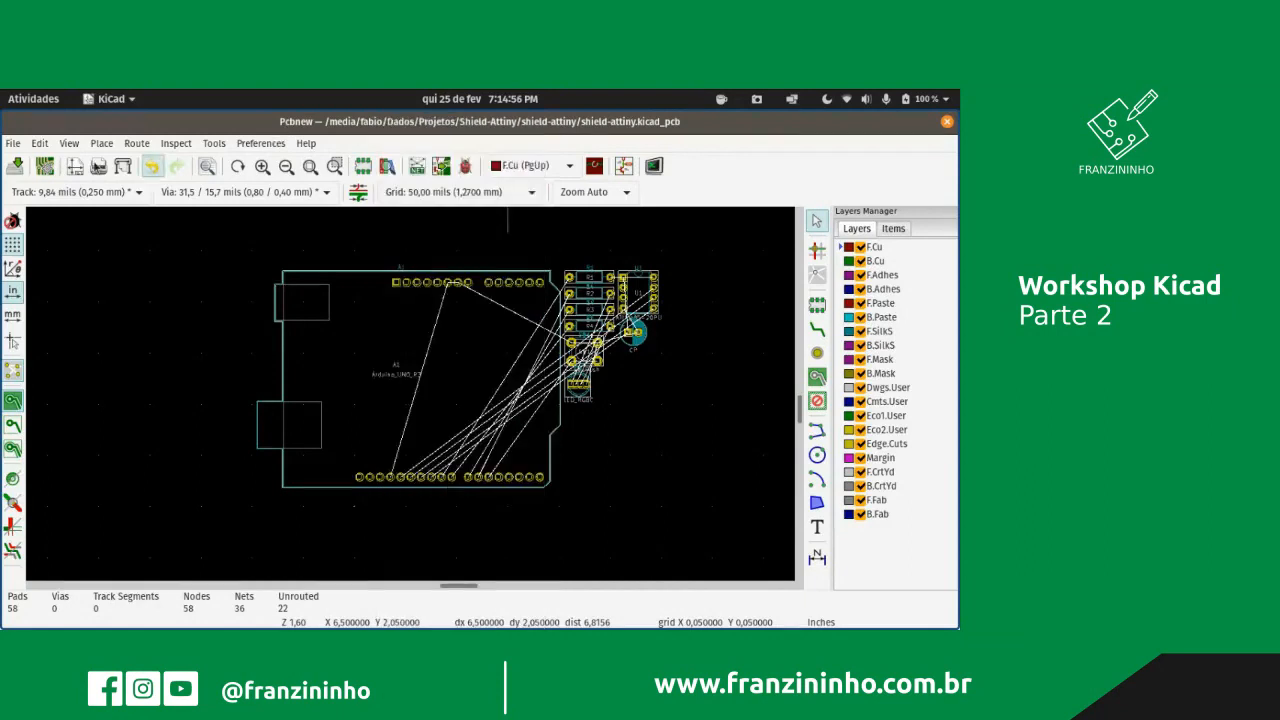
click(66, 146)
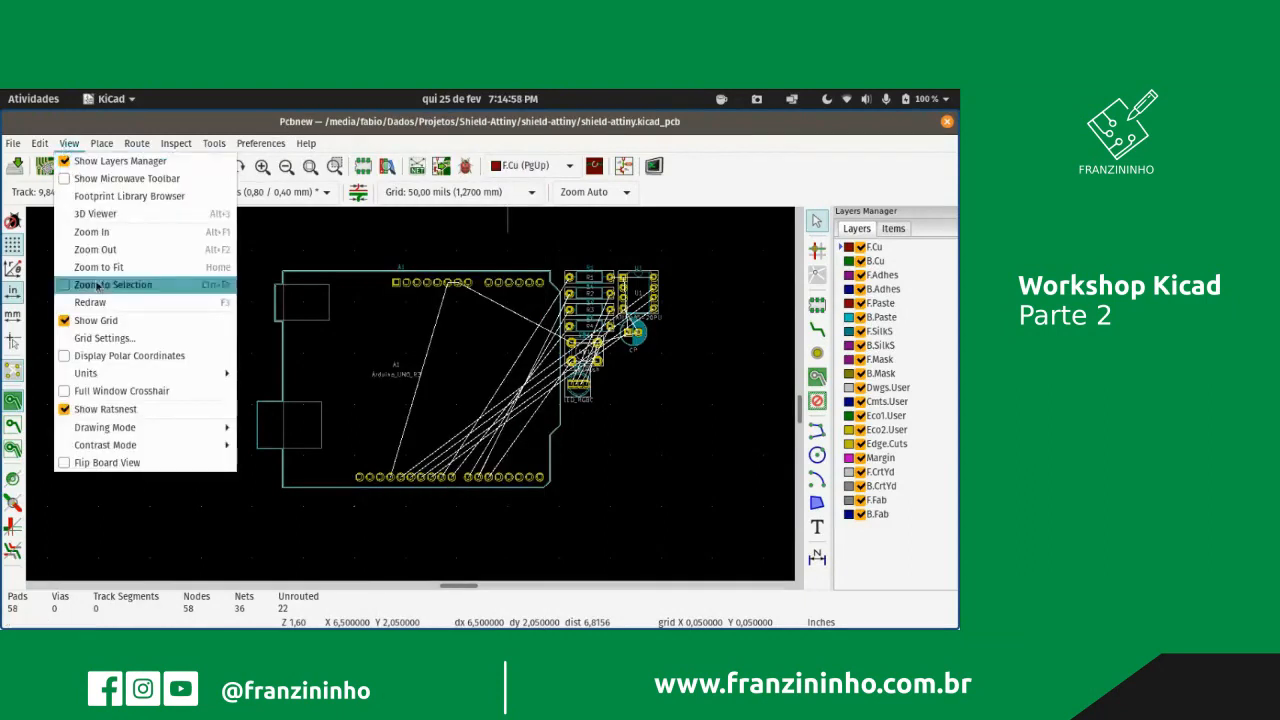
mouse_move(110, 378)
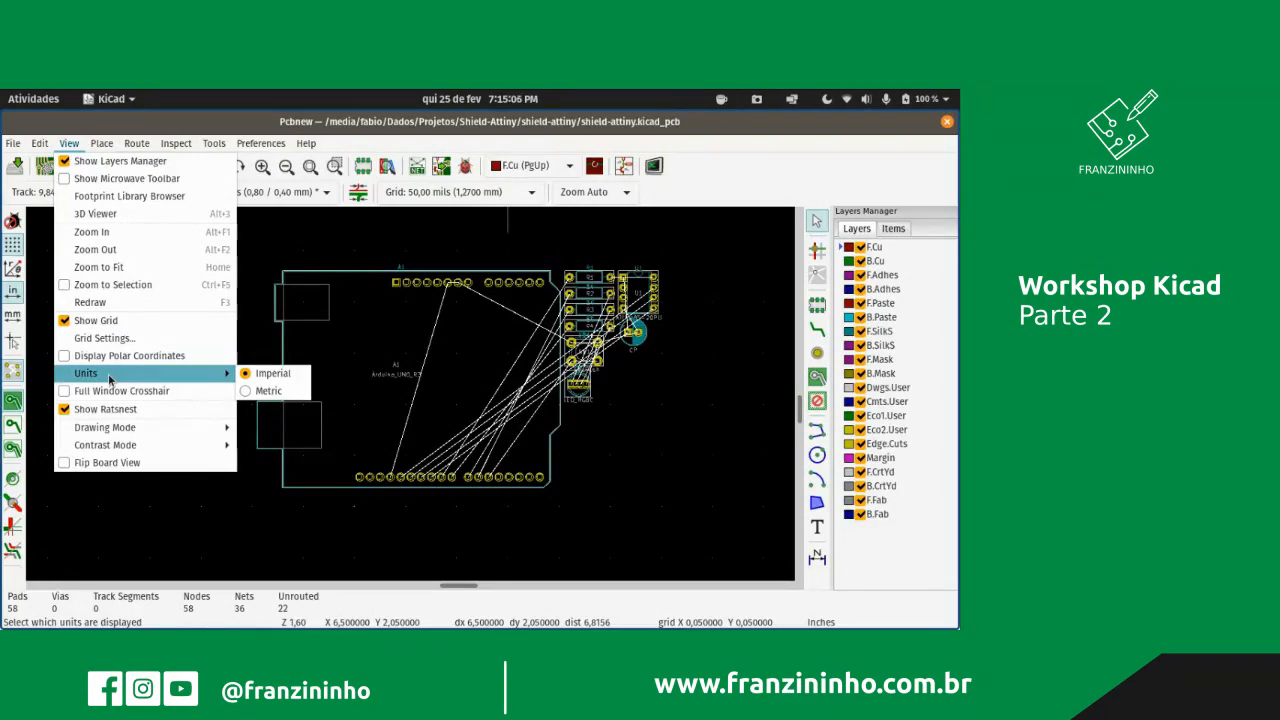
key(Escape)
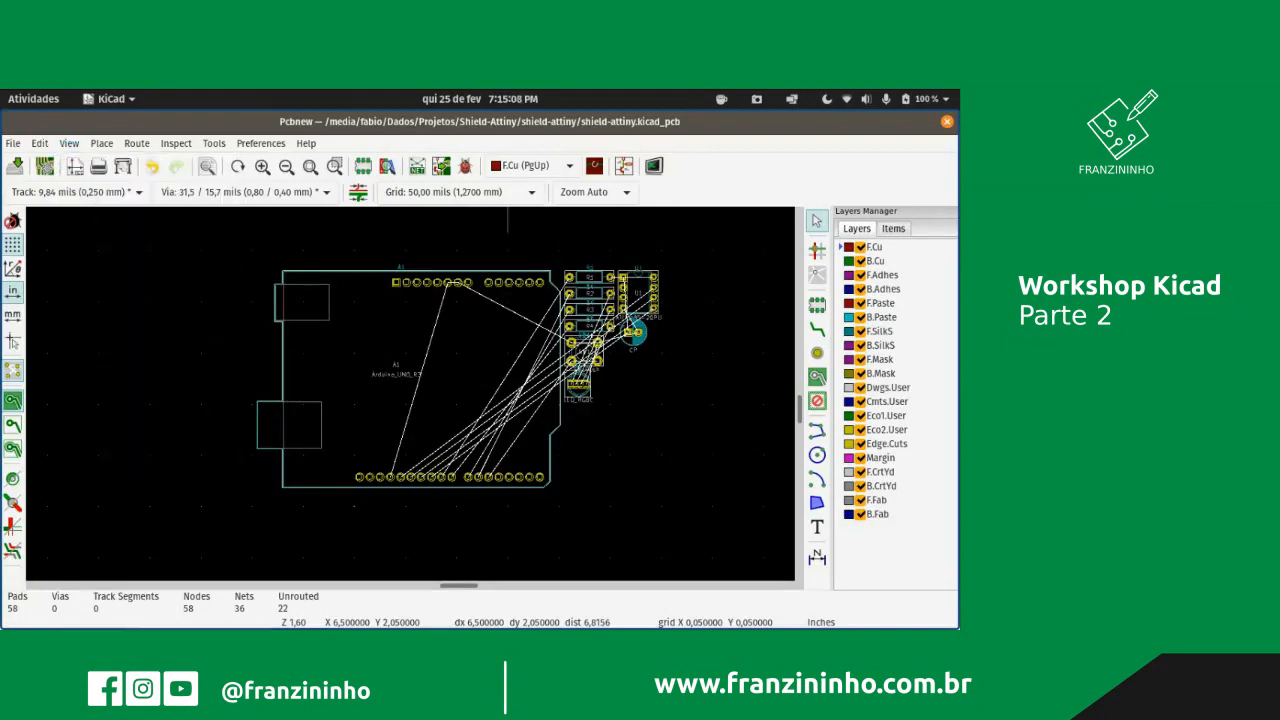
key(alt+Tab)
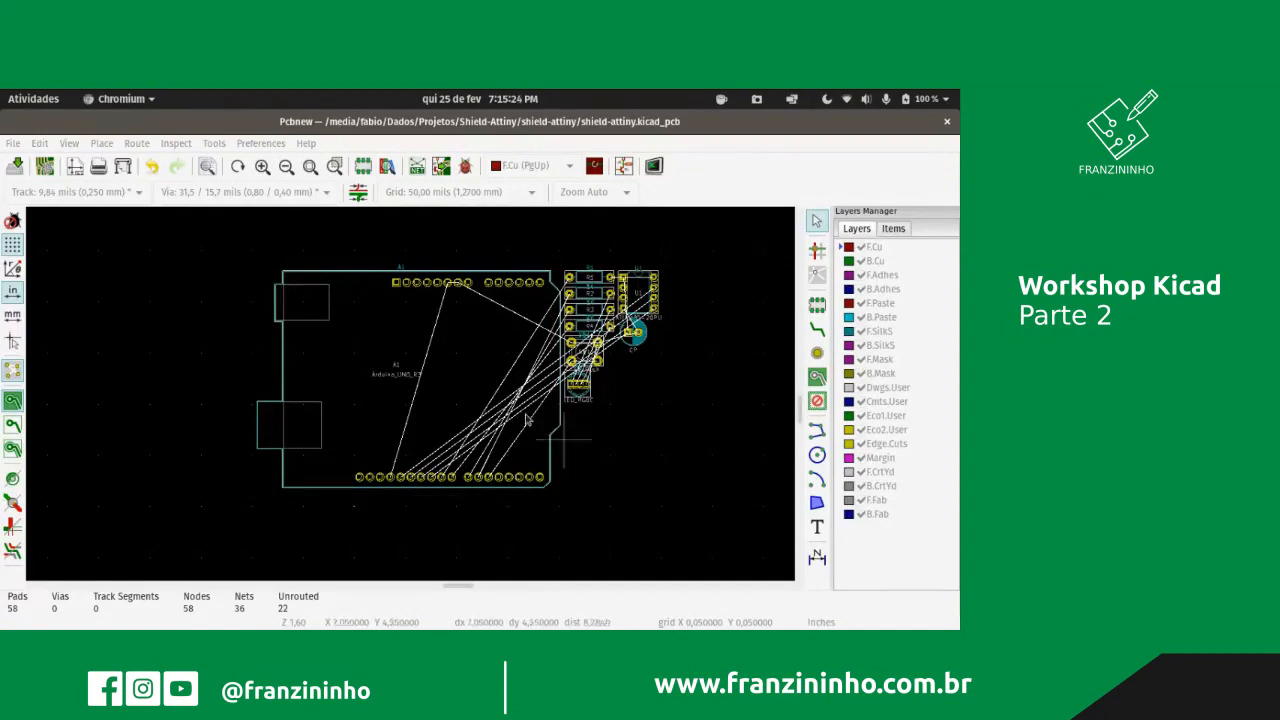
click(57, 133)
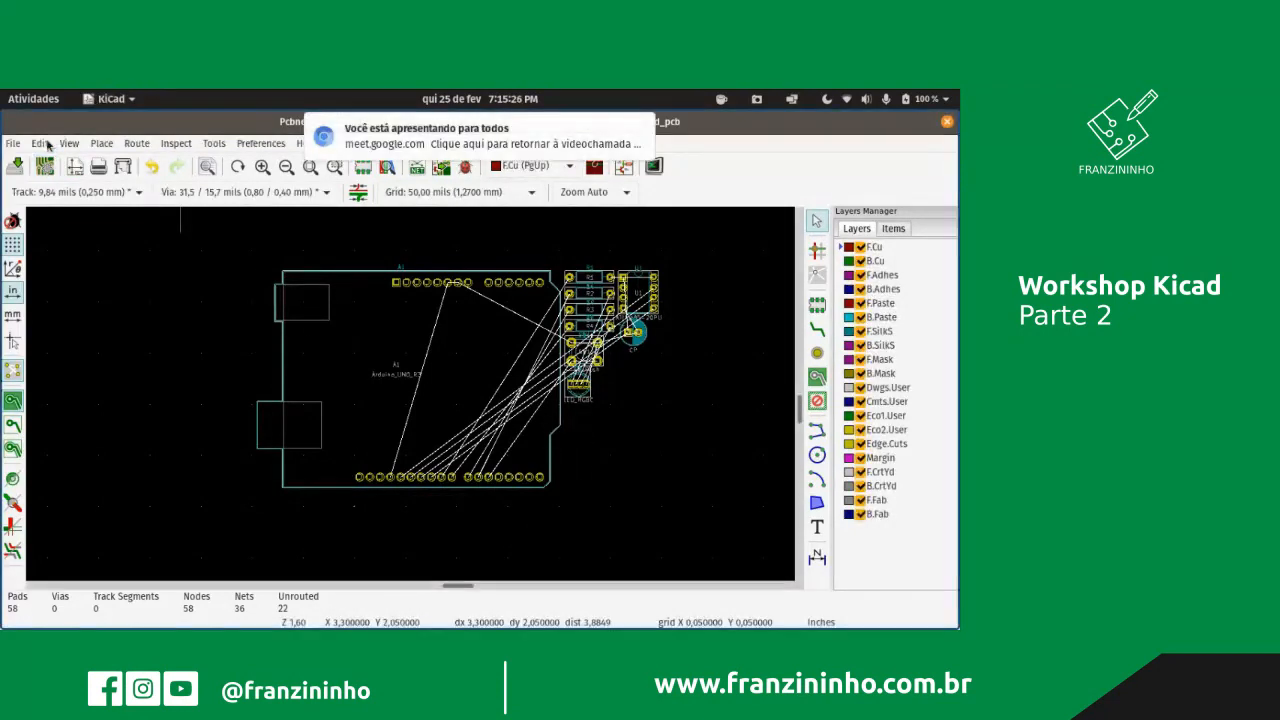
click(68, 143)
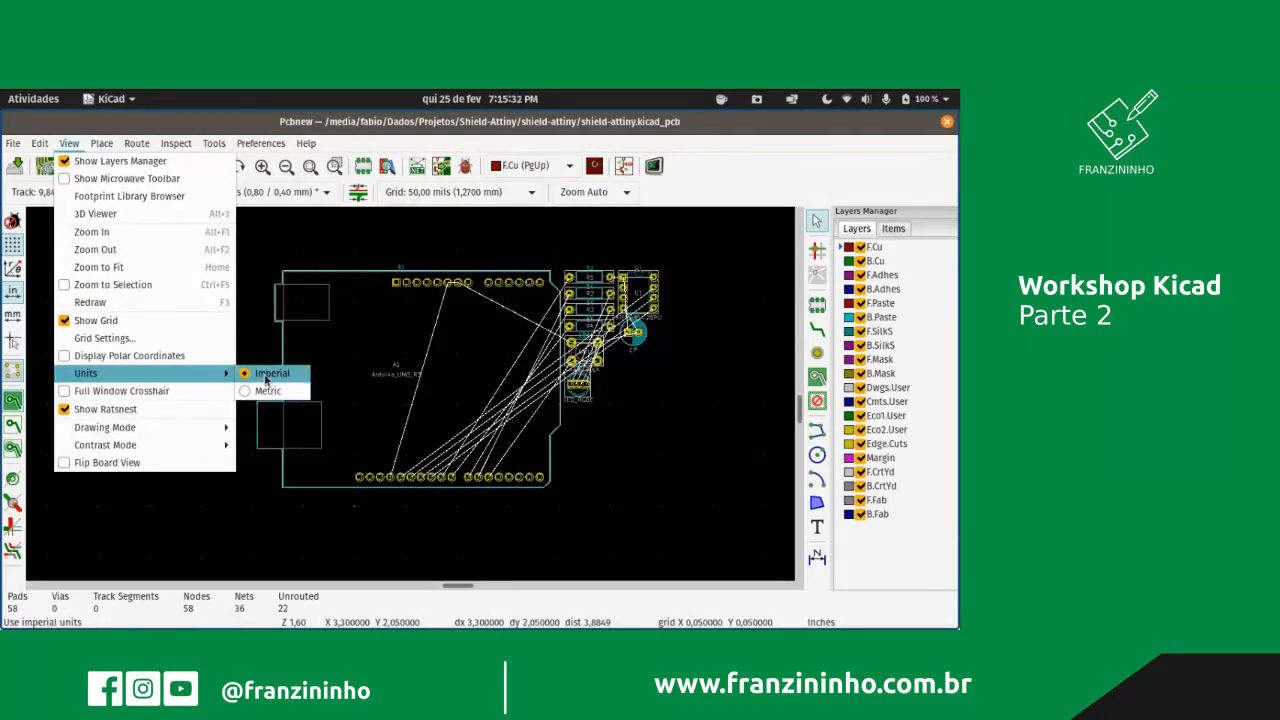
click(470, 115)
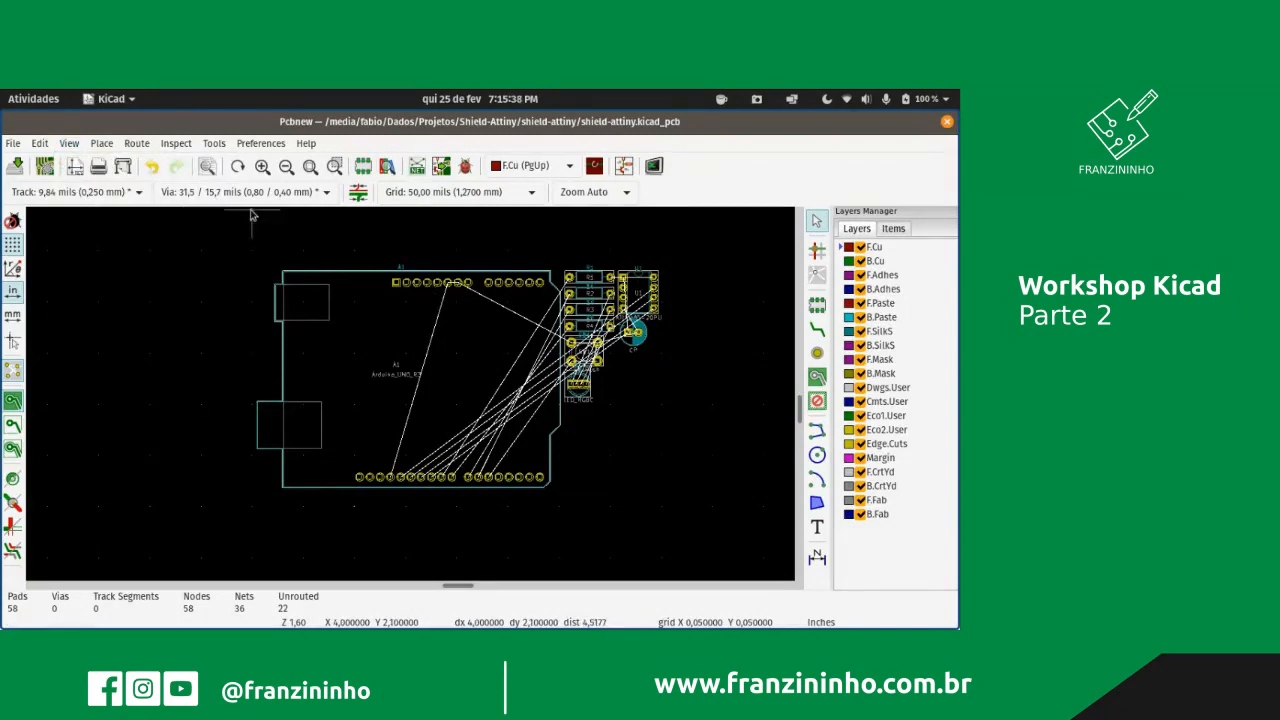
- Review the grid sizes, keeping 50,00 mils (1,2700 mm), and look through the track and via size choices
click(466, 192)
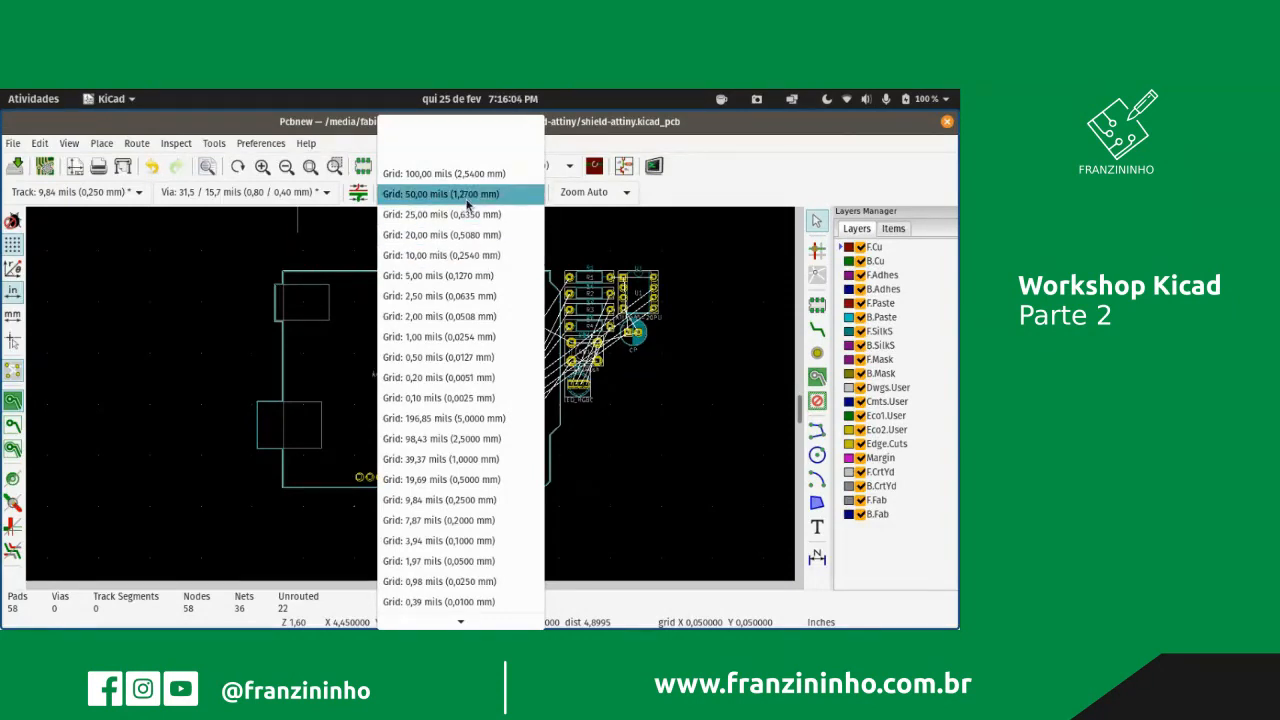
click(457, 196)
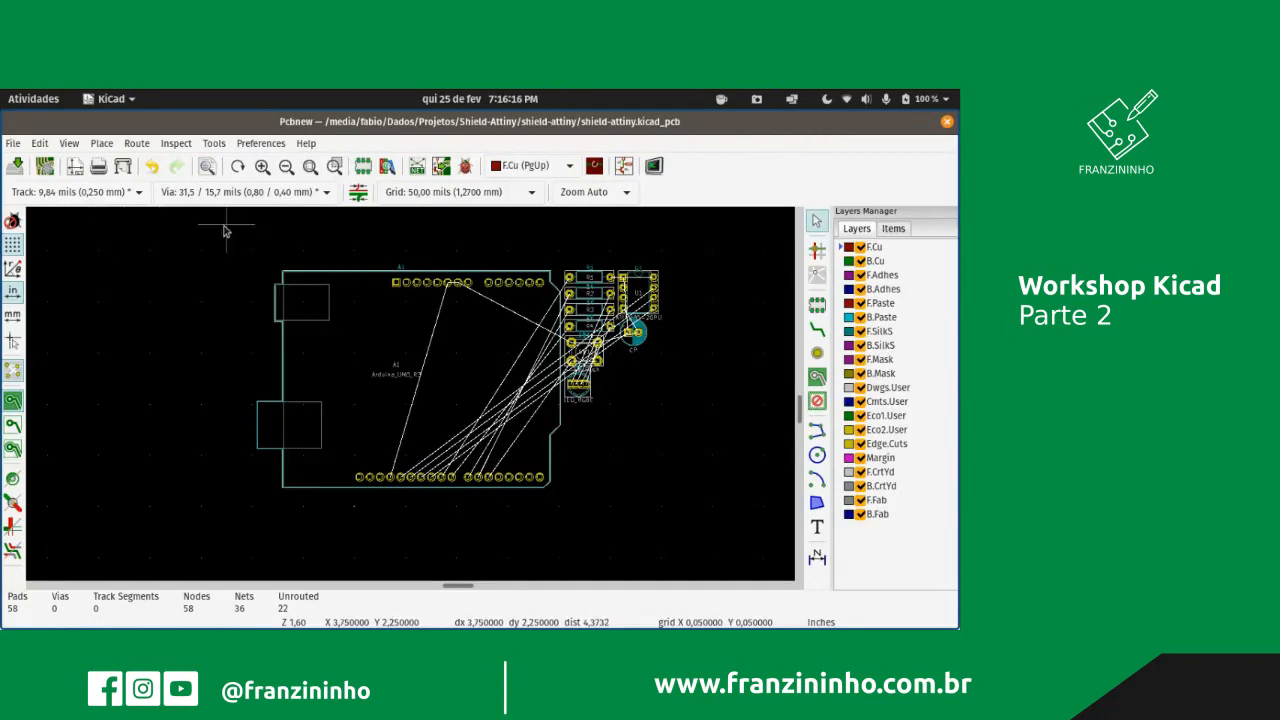
click(97, 193)
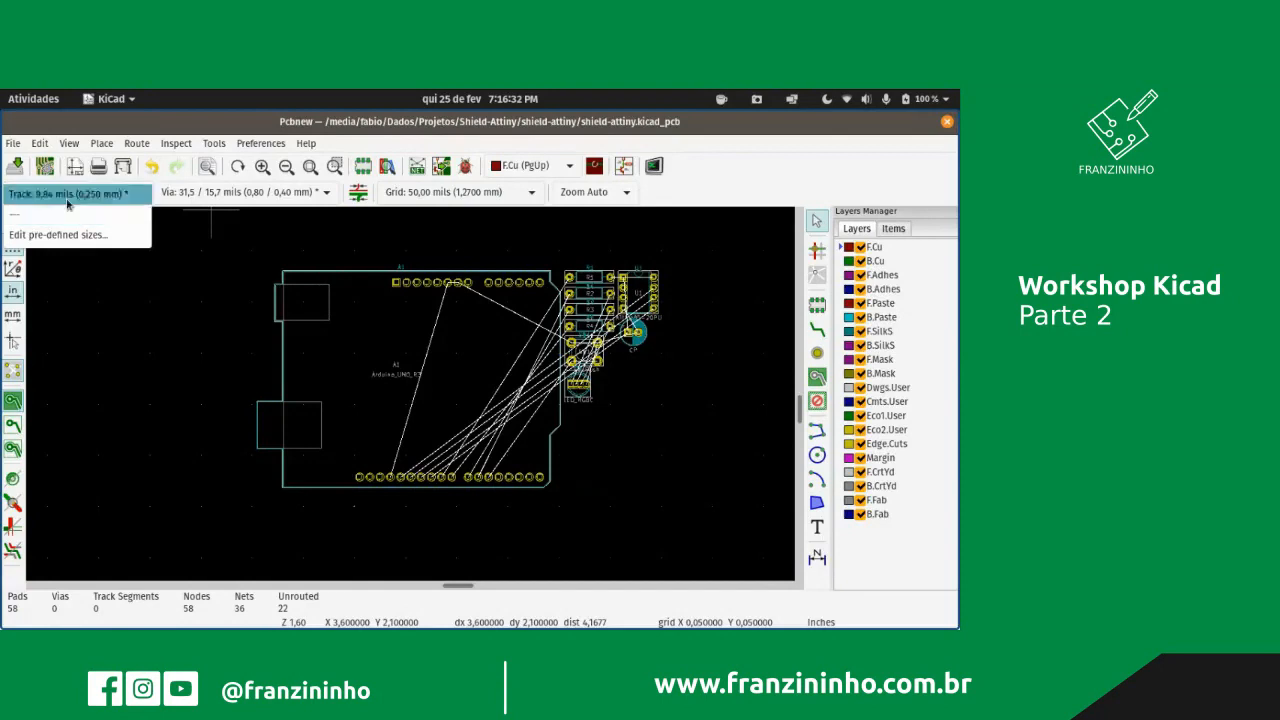
click(205, 193)
click(205, 193)
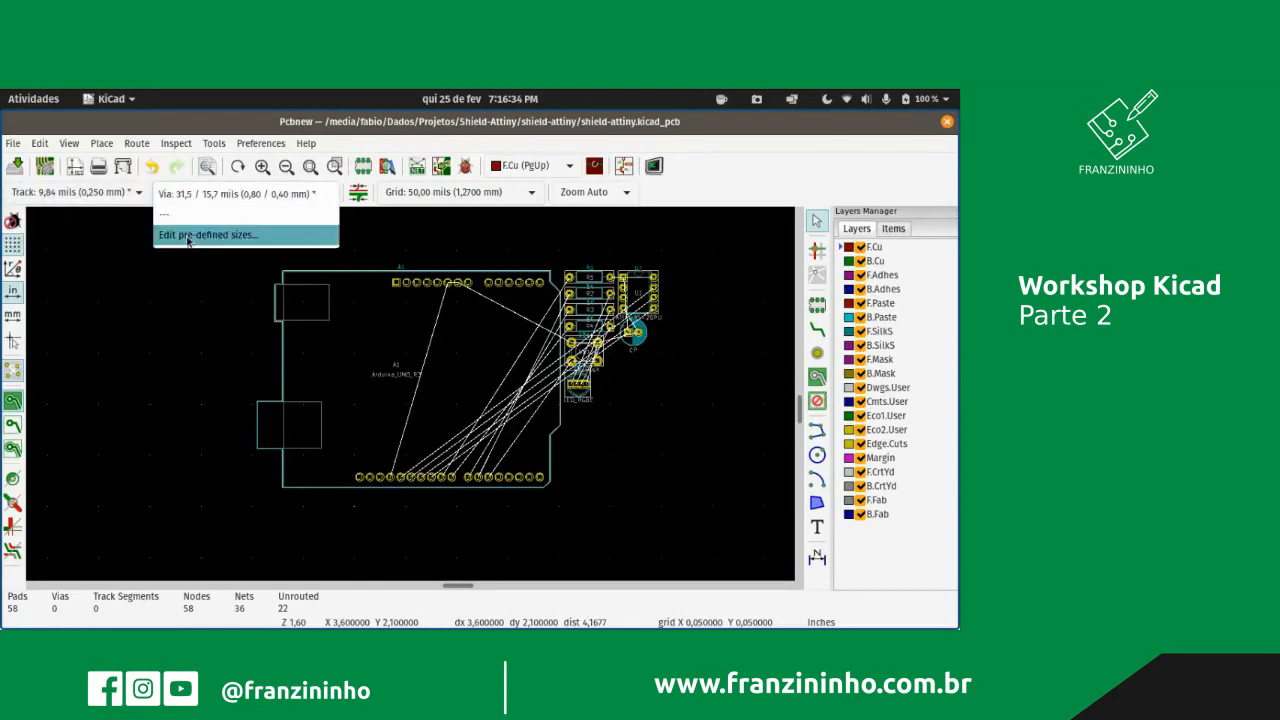
click(77, 196)
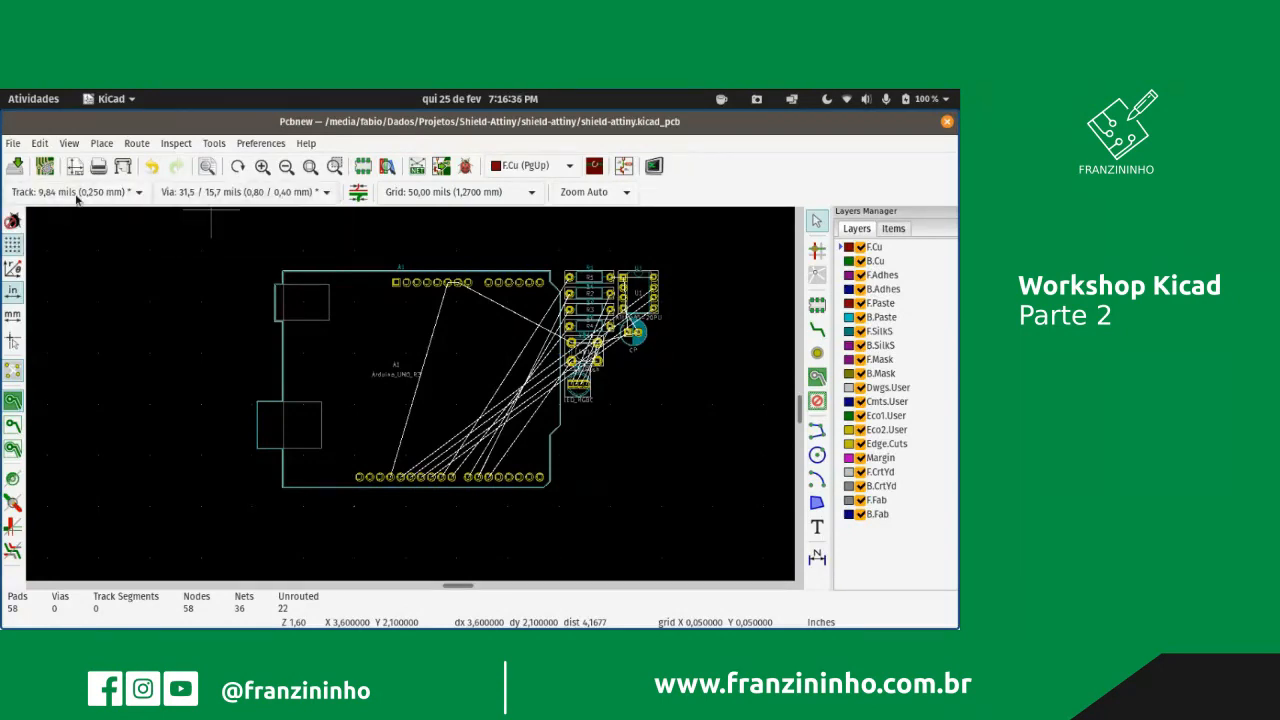
click(80, 195)
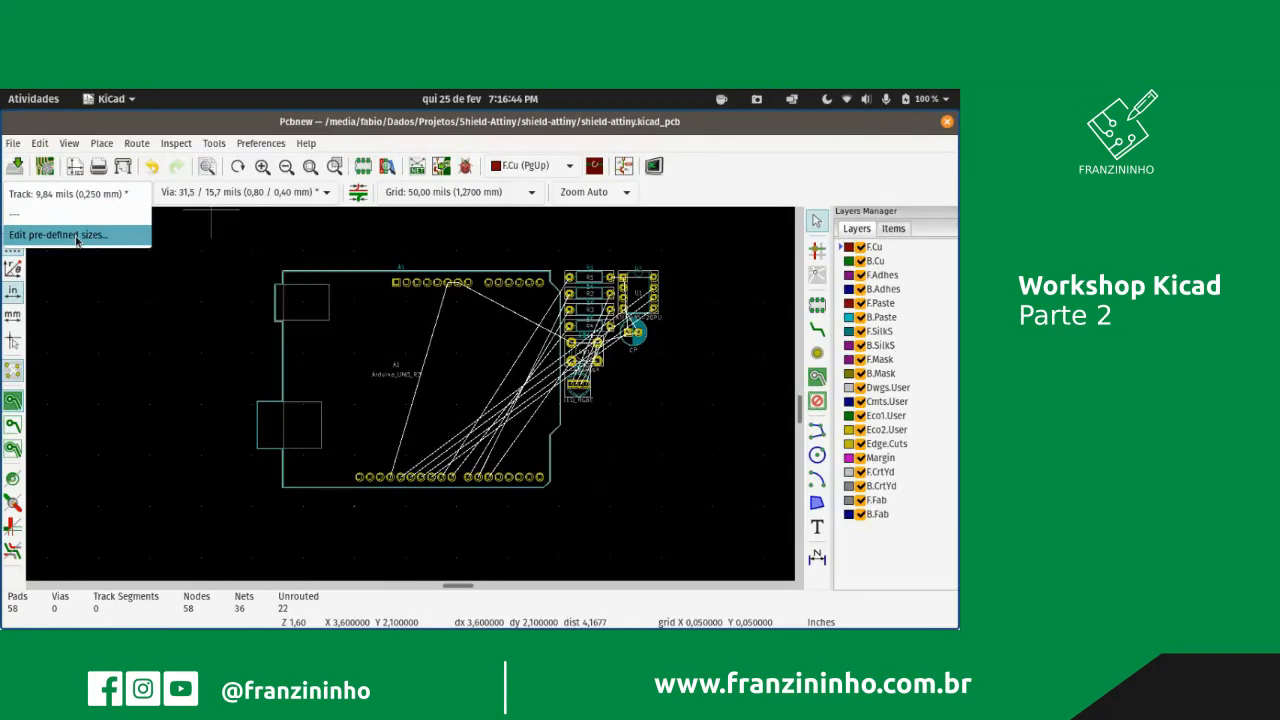
- Switch the board editor's display units to millimetres
click(39, 143)
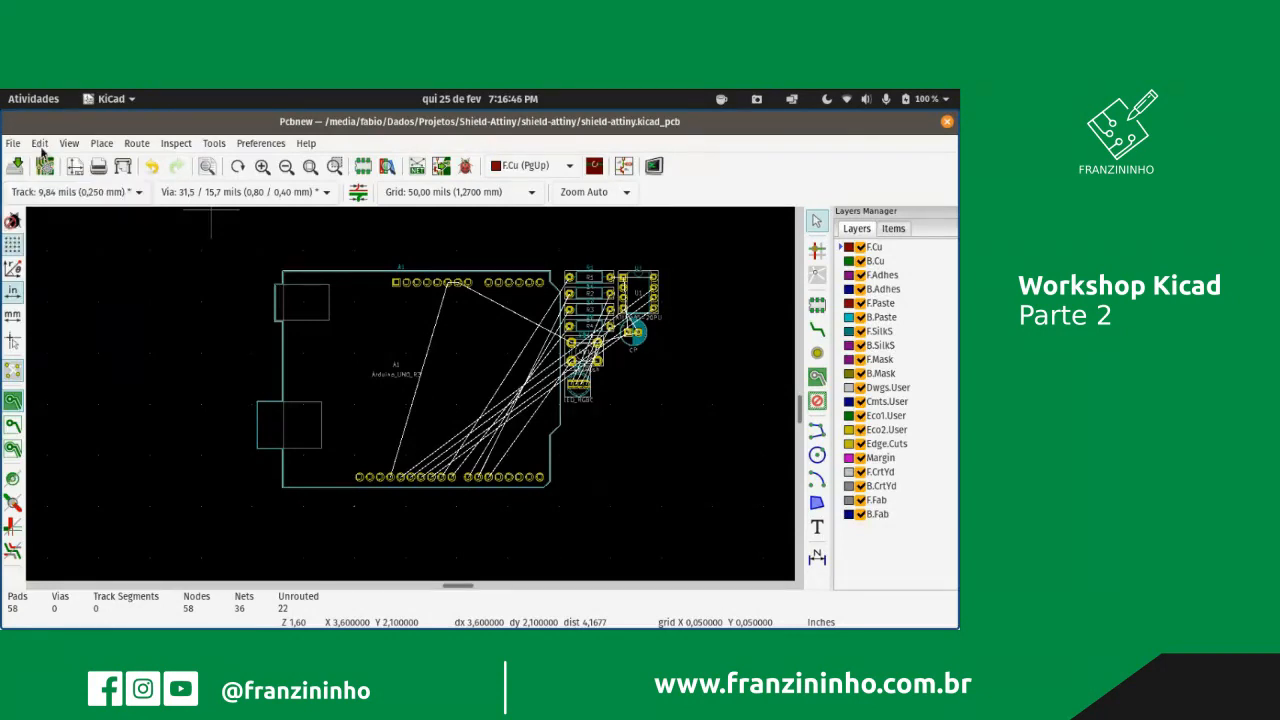
click(39, 143)
mouse_move(68, 143)
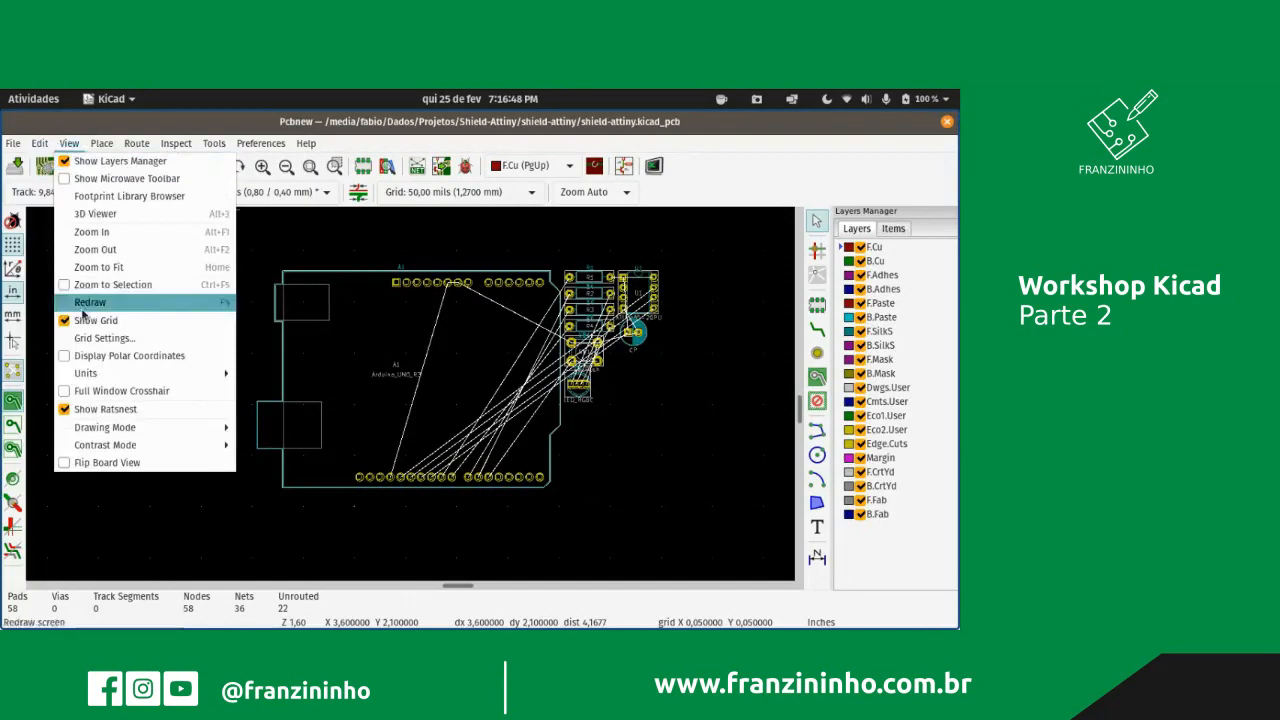
mouse_move(150, 373)
click(268, 390)
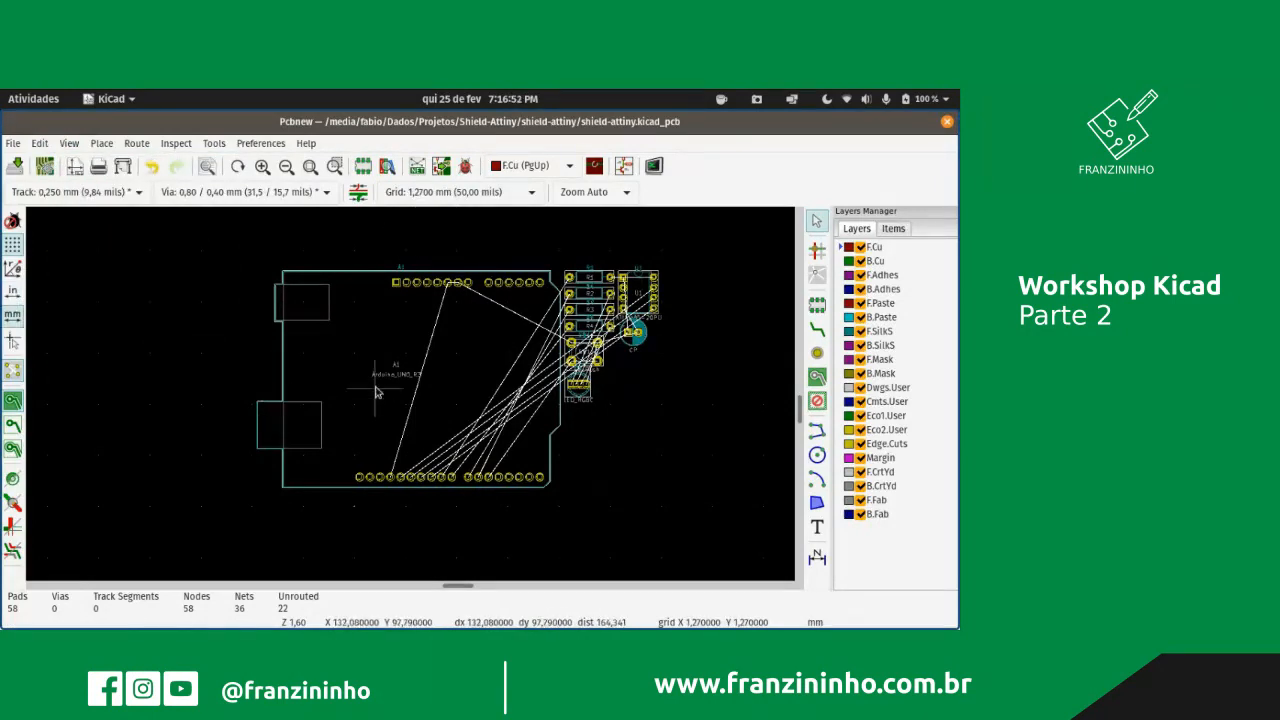
- Switch to the image viewer showing desigrules.PNG, examine its minimum sizes, custom vias and track widths, and move the image off the board editor
key(super)
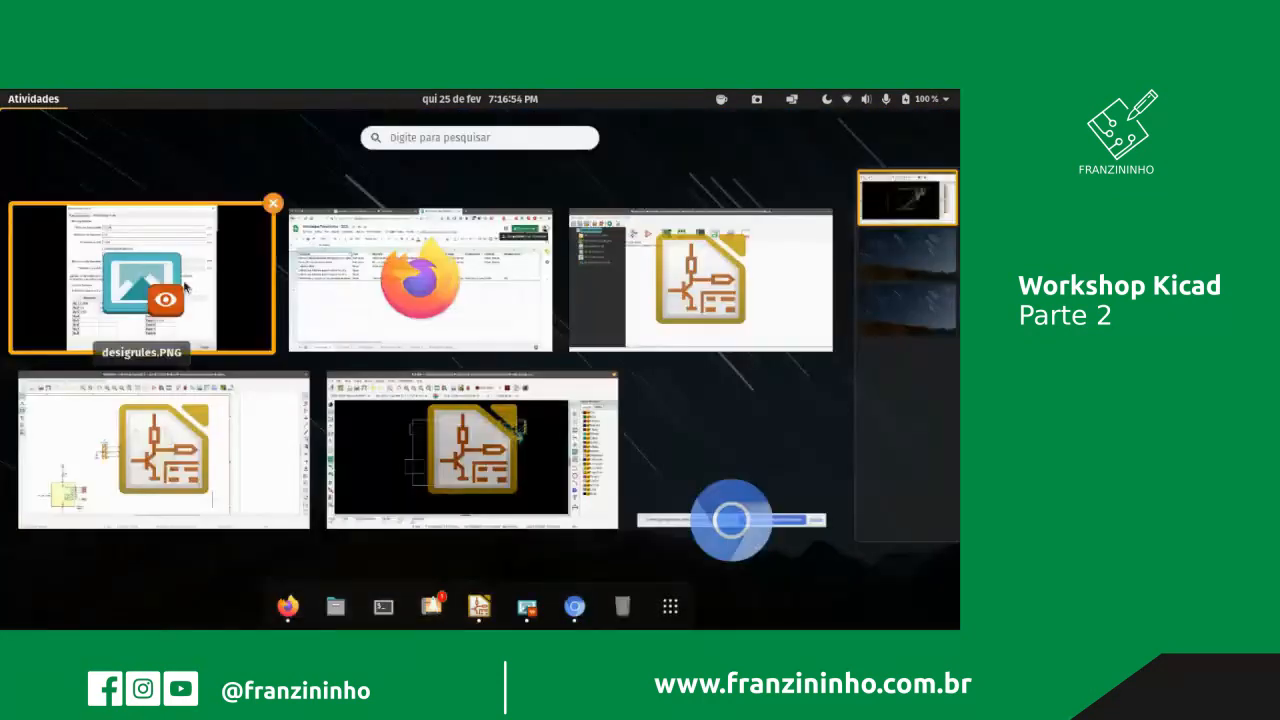
click(180, 295)
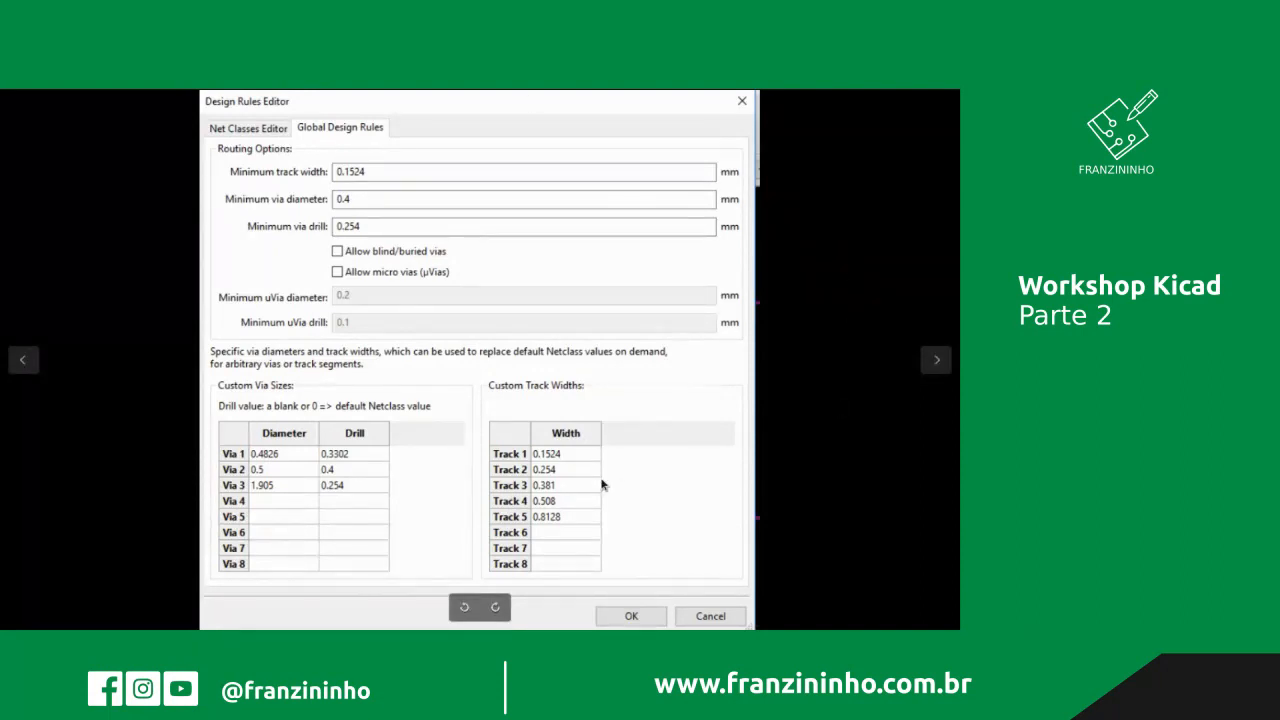
key(Escape)
drag(458, 150, 959, 209)
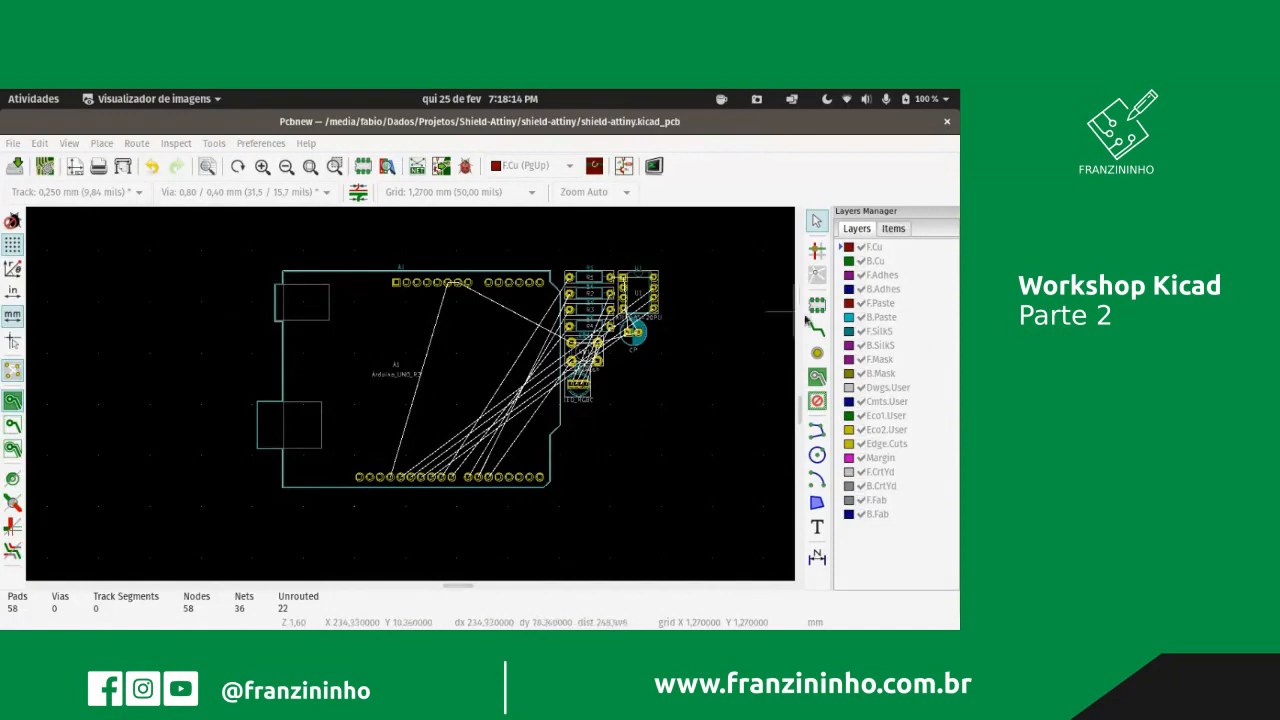
- Open the pre-defined track and via sizes for editing in Board Setup and reposition the dialog
click(20, 188)
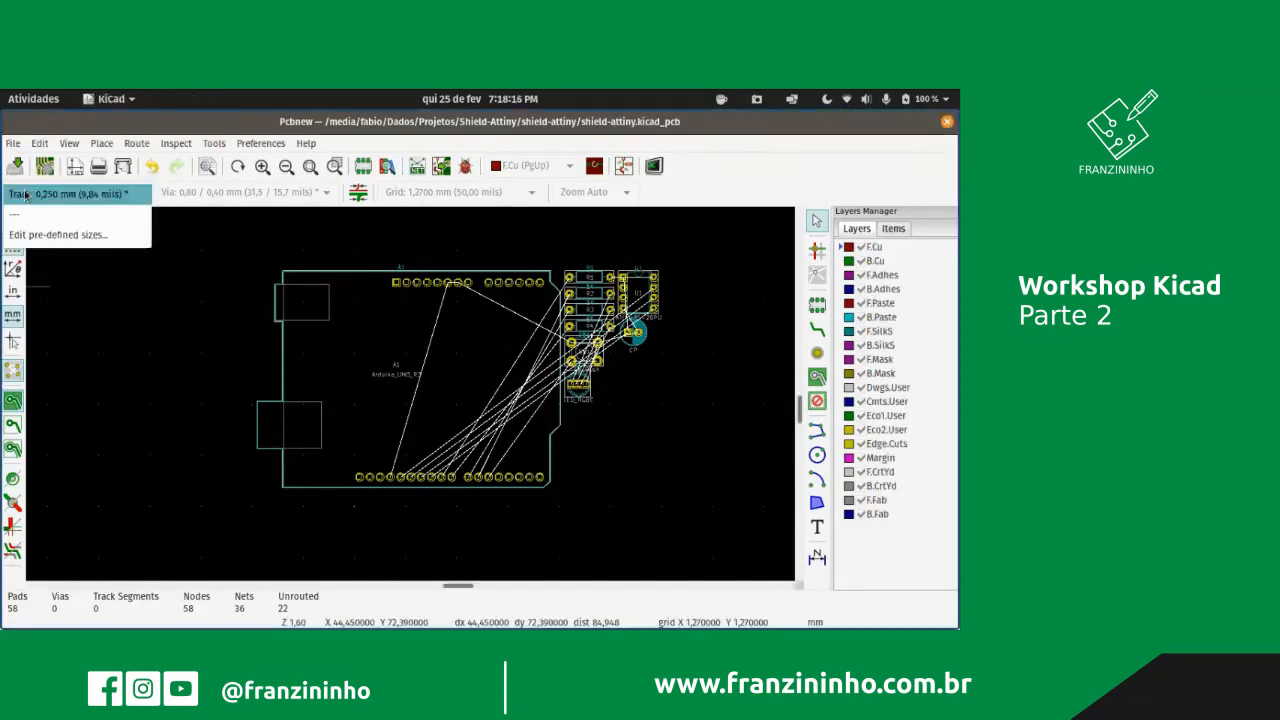
click(48, 236)
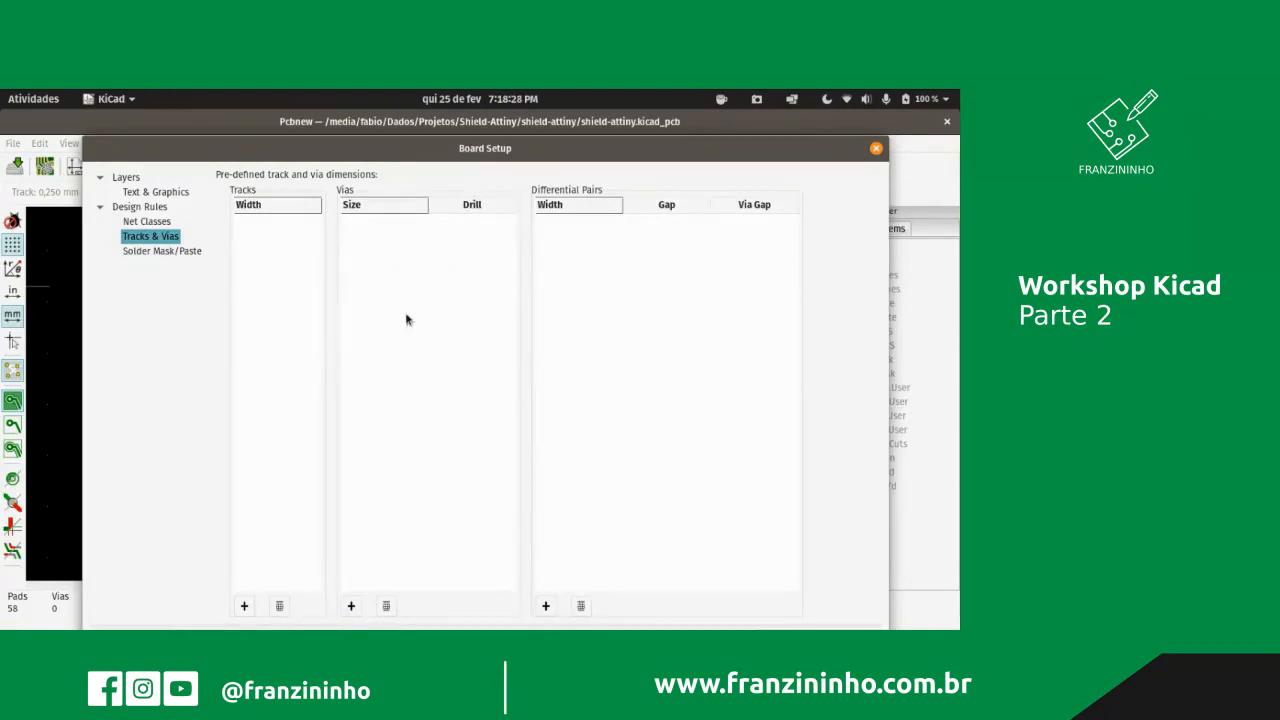
drag(452, 148, 431, 141)
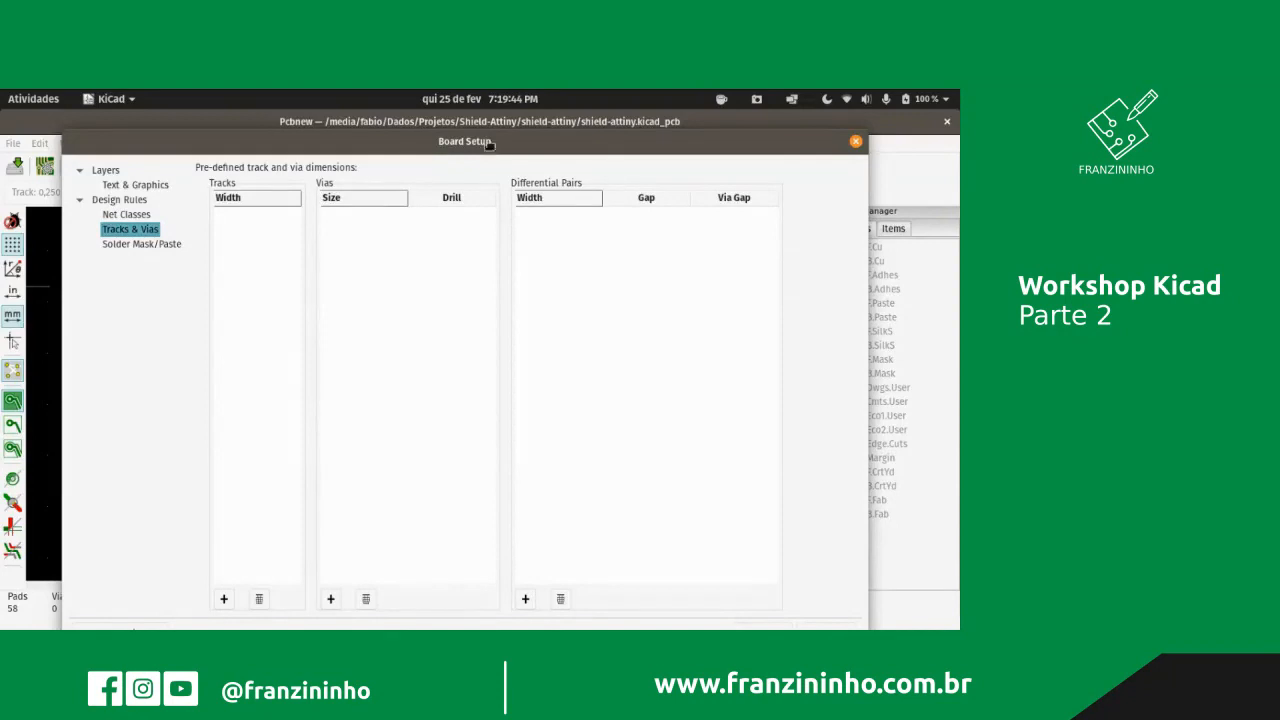
drag(489, 145, 509, 149)
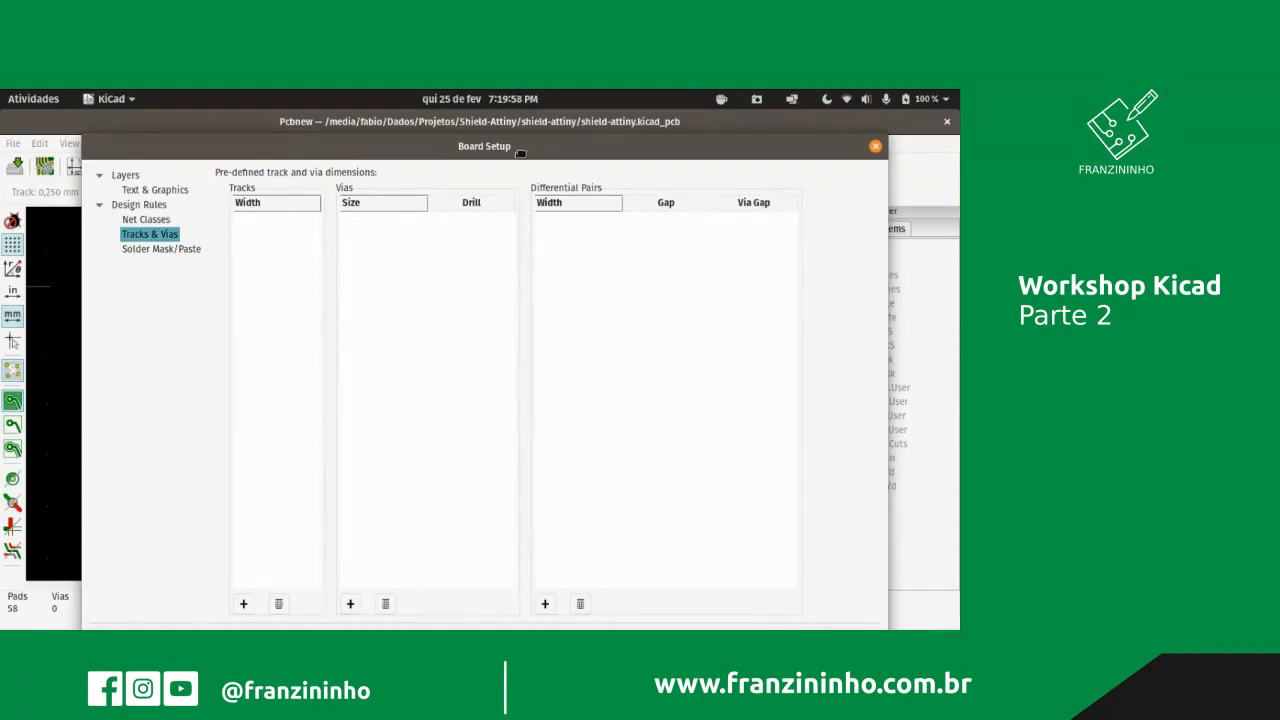
drag(521, 151, 509, 150)
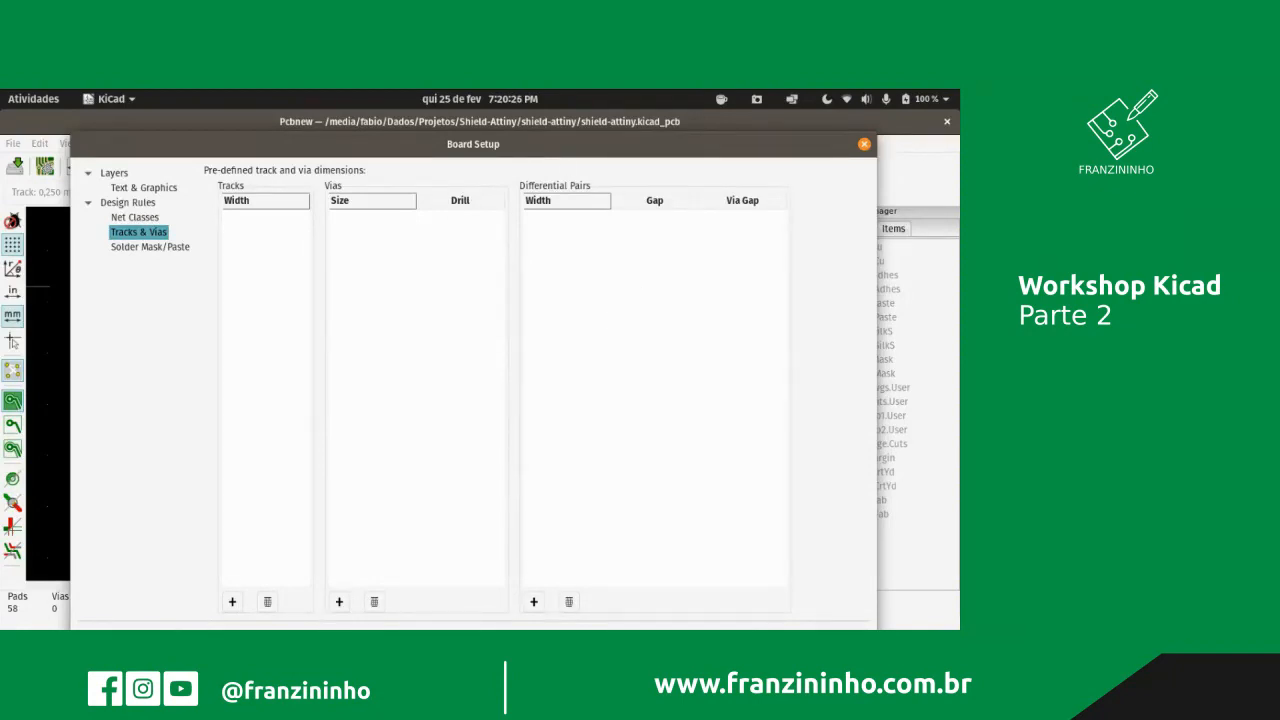
- Add pre-defined track widths of 0.1524 mm and 0.254 mm
click(232, 601)
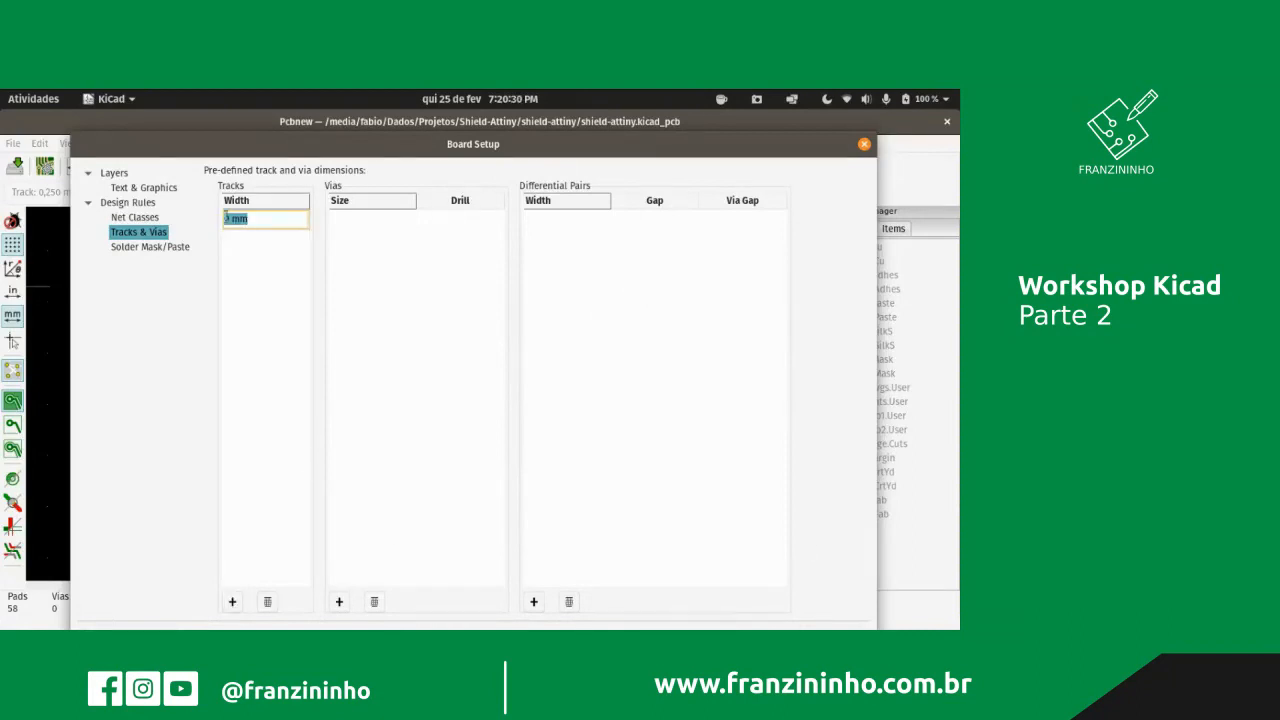
click(228, 219)
text(.1524)
key(Return)
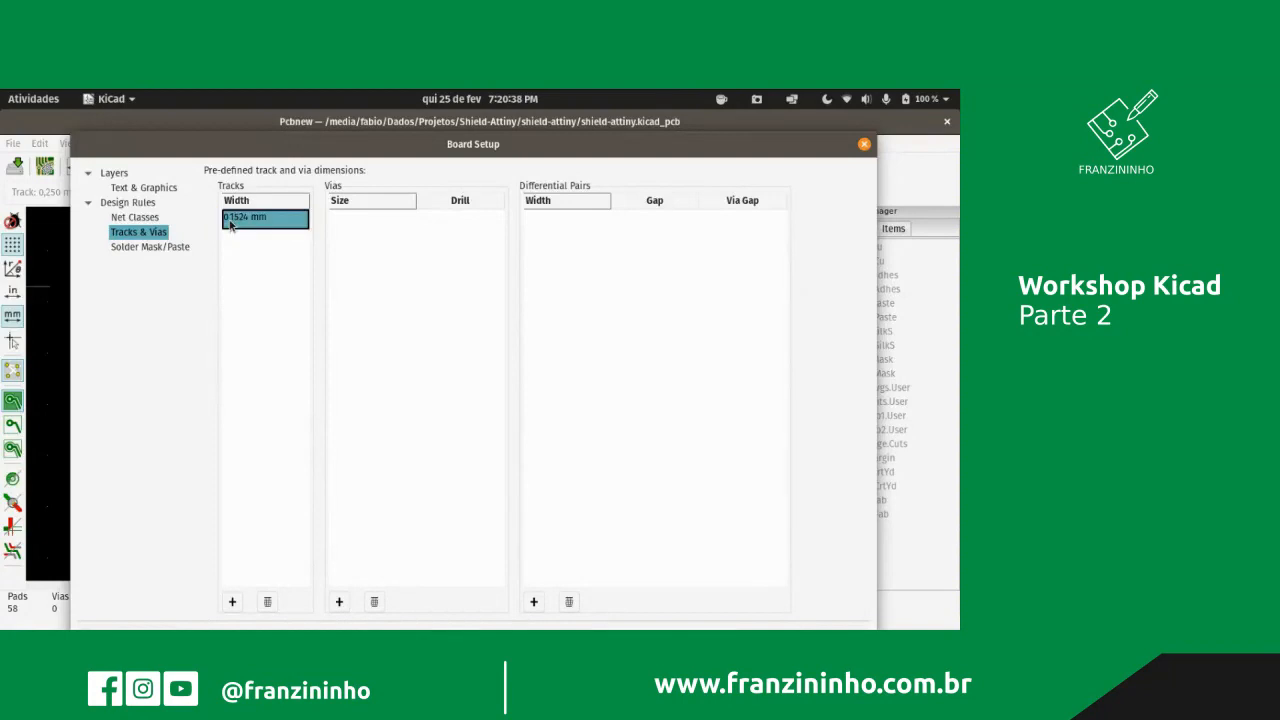
click(232, 601)
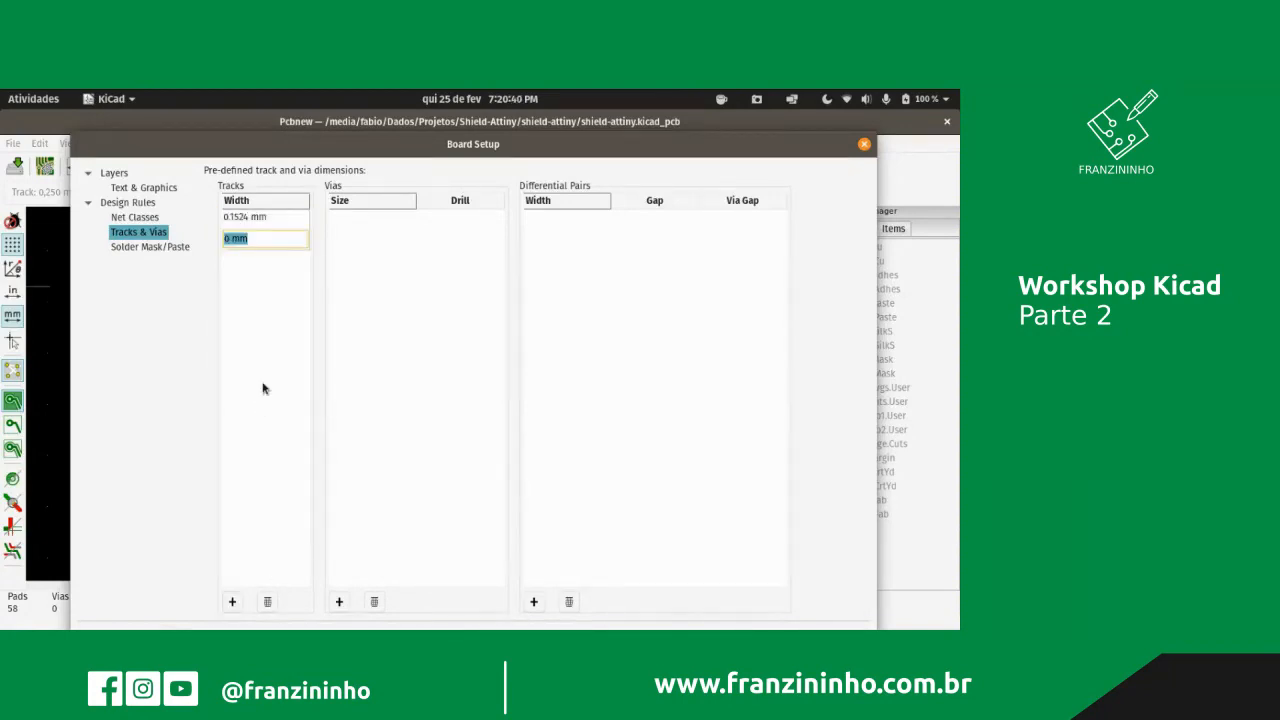
click(227, 238)
text(.254)
key(Return)
- Add three more pre-defined track widths of 0.381 mm, 0.508 mm and 0.8128 mm
click(232, 601)
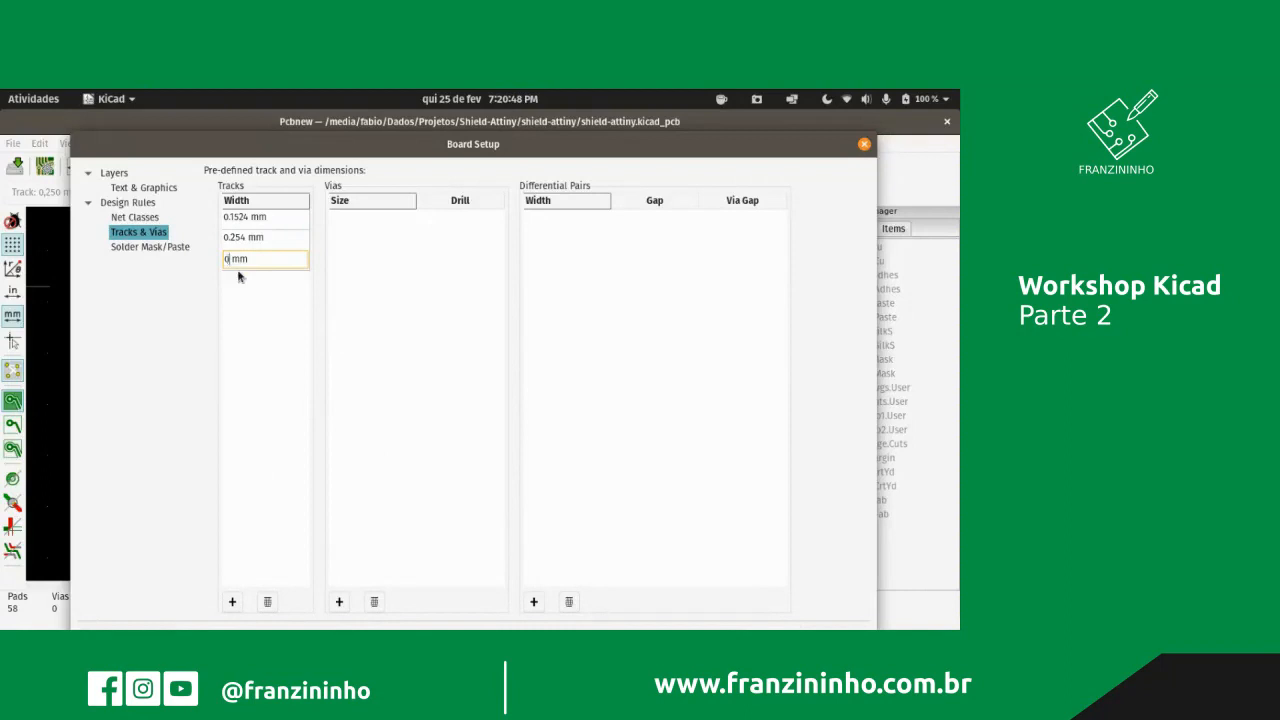
text(.381)
click(232, 601)
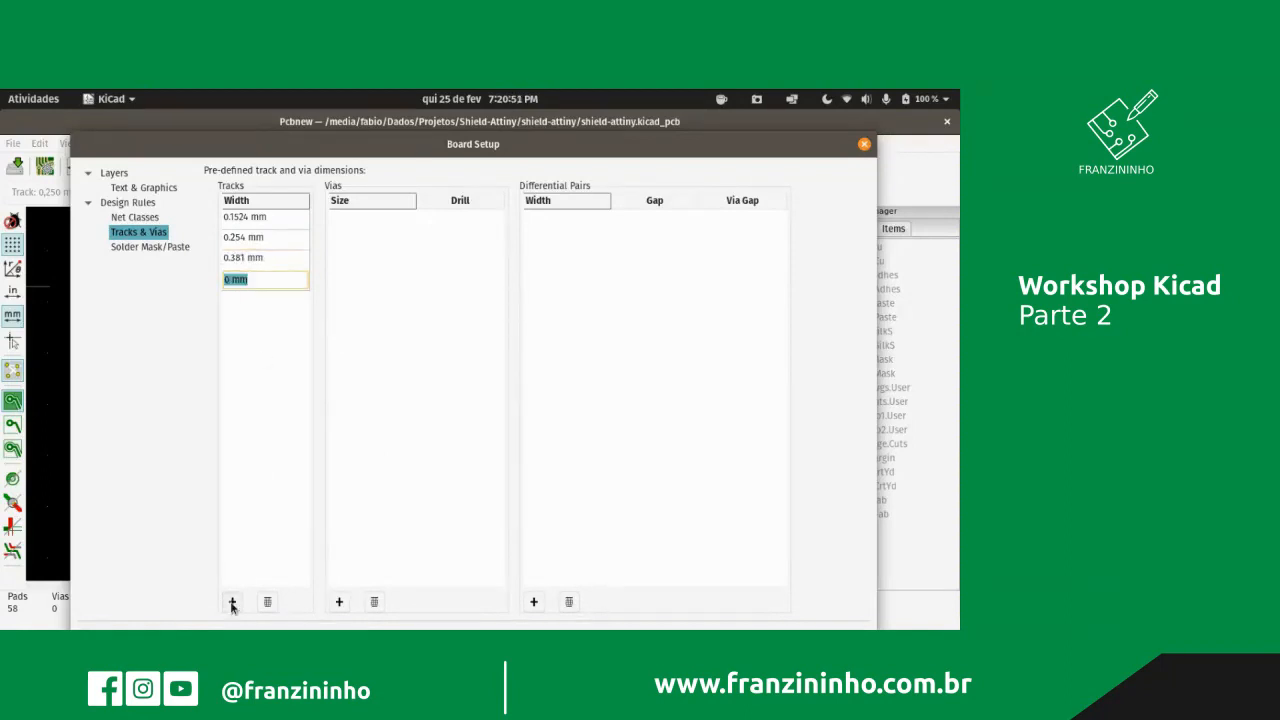
click(229, 281)
text(.508)
key(Return)
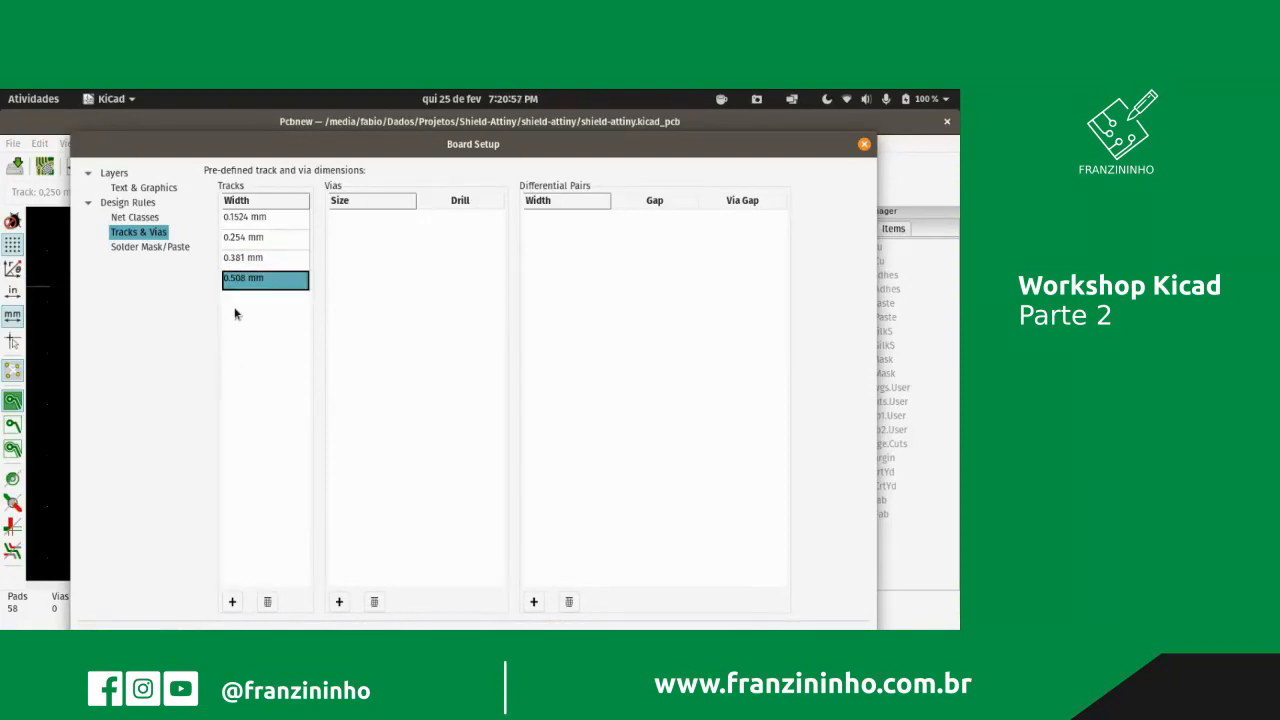
click(232, 602)
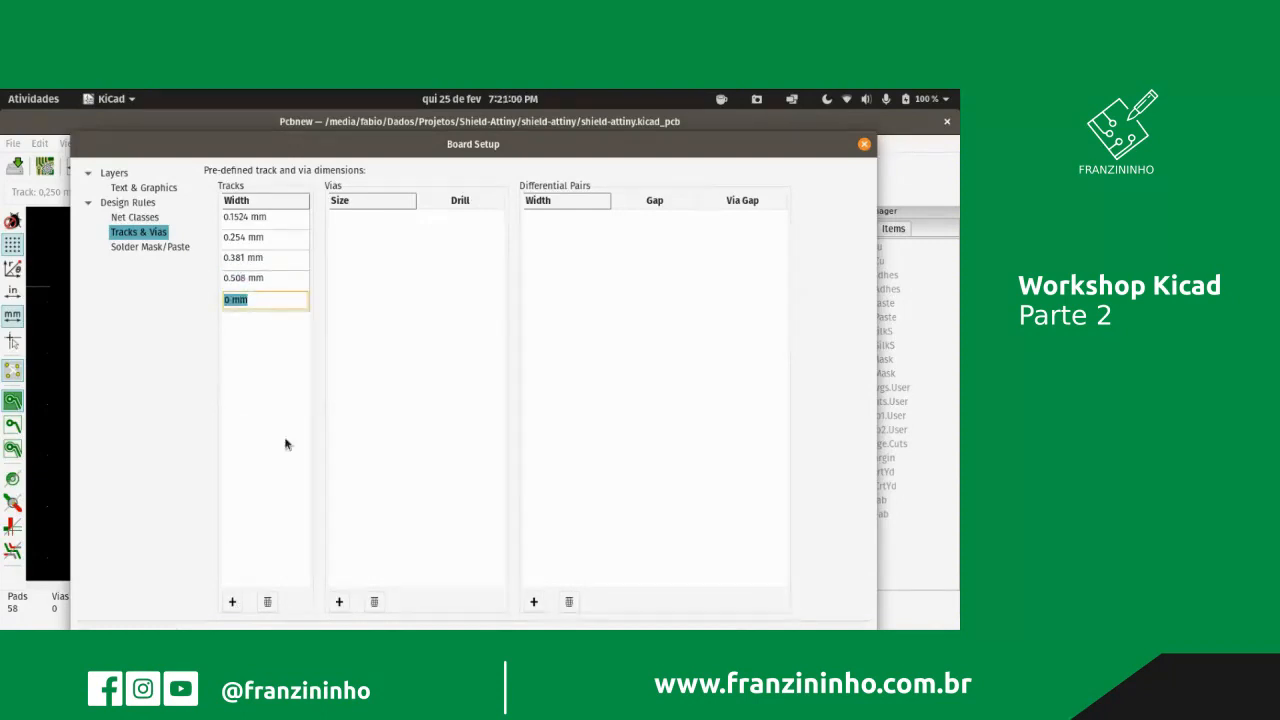
text(0.8128)
key(Return)
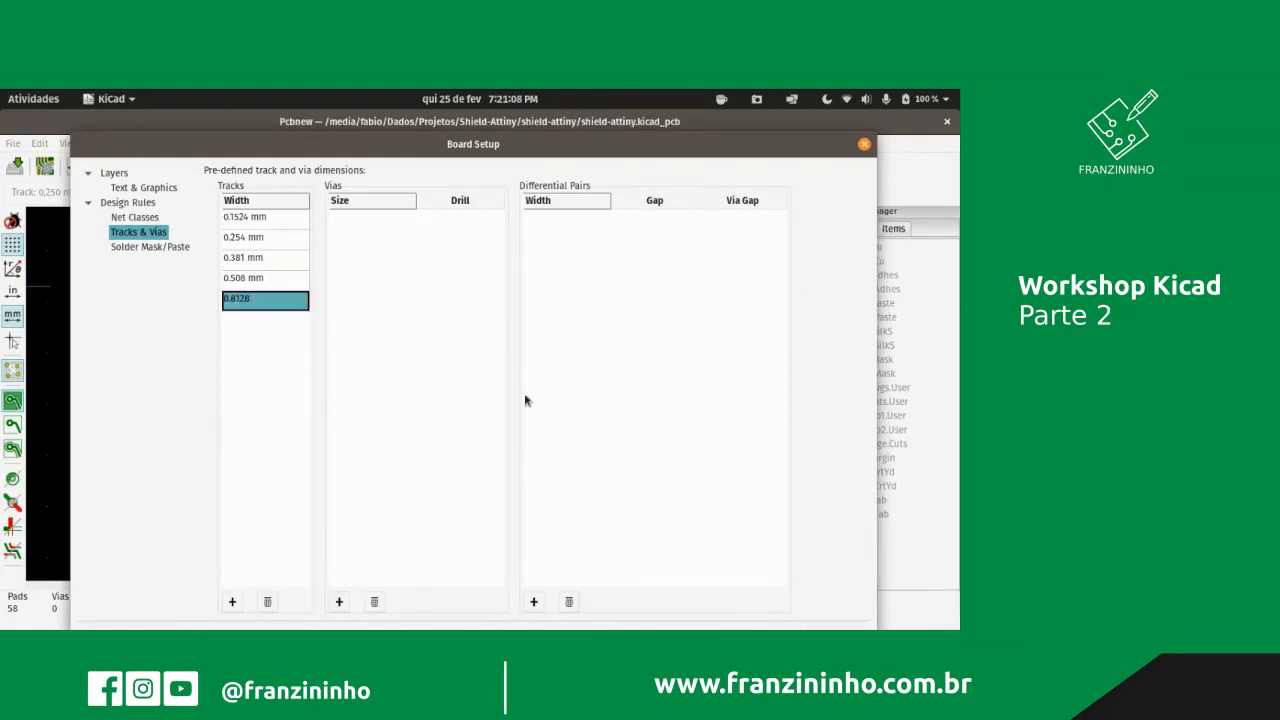
- Add a pre-defined via with a size of 0.4826 mm and a drill of 0.3302 mm
click(339, 601)
click(337, 218)
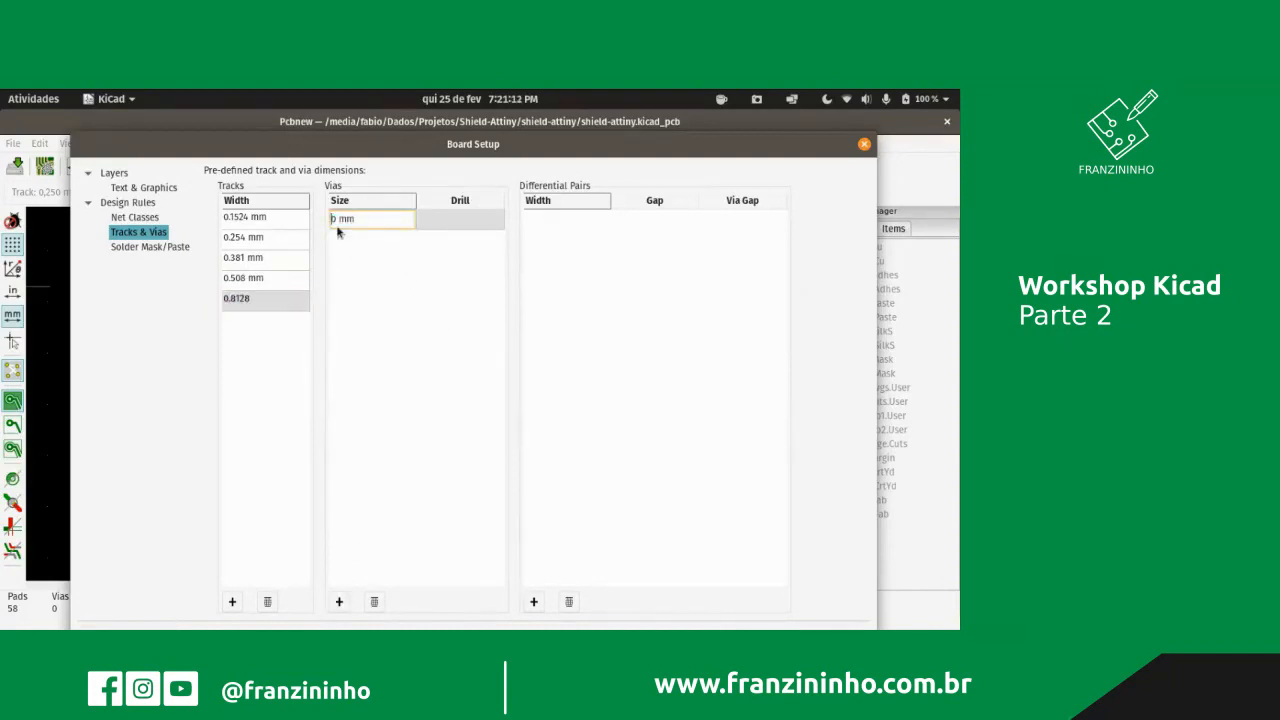
click(340, 252)
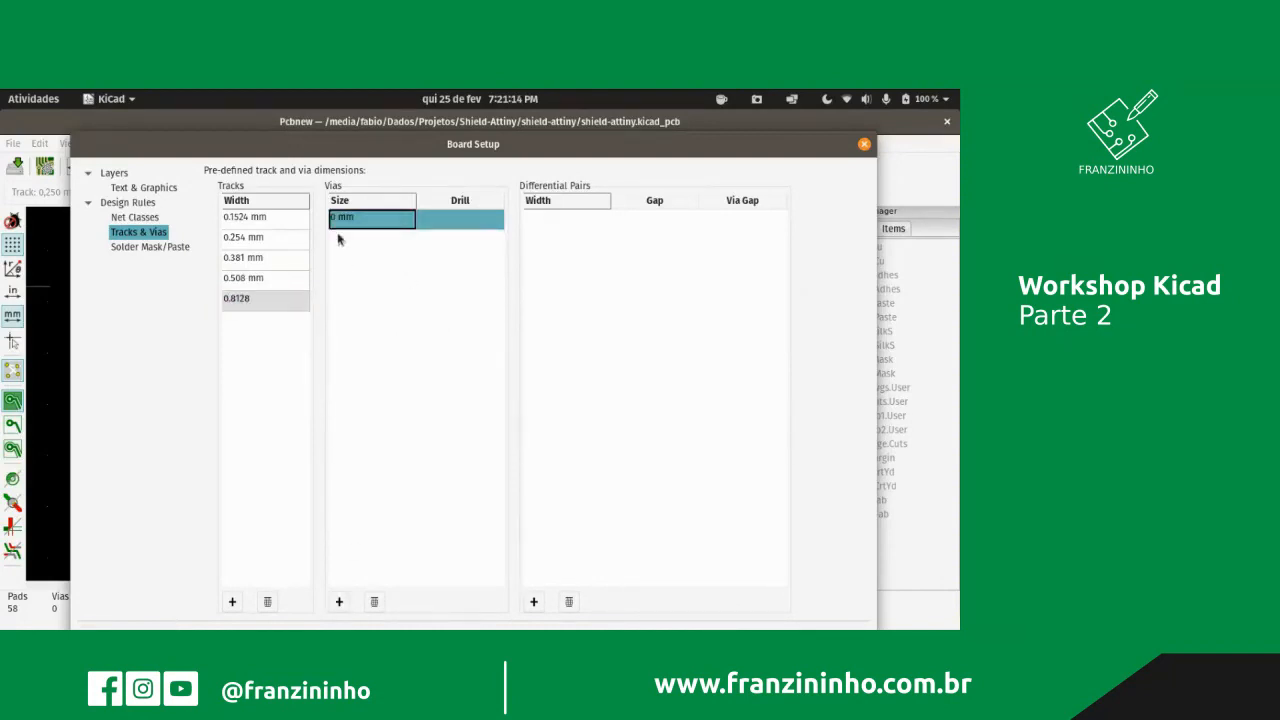
click(335, 221)
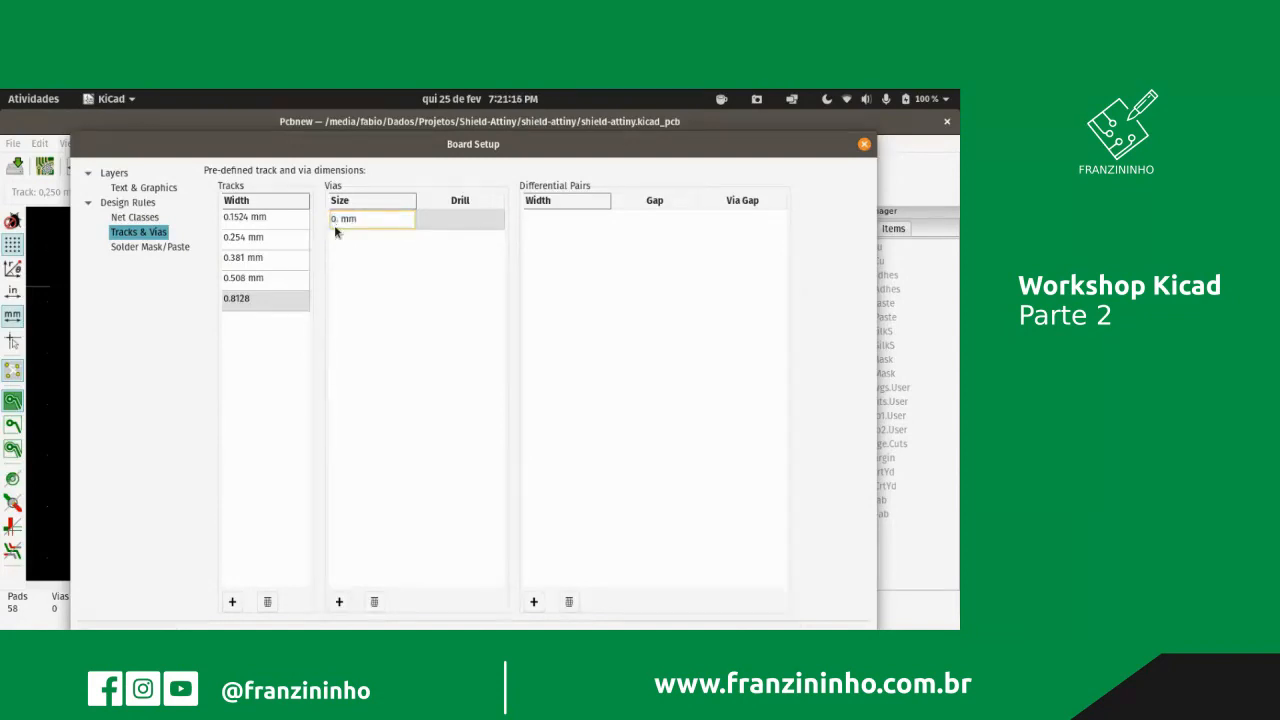
text(.4826)
key(Tab)
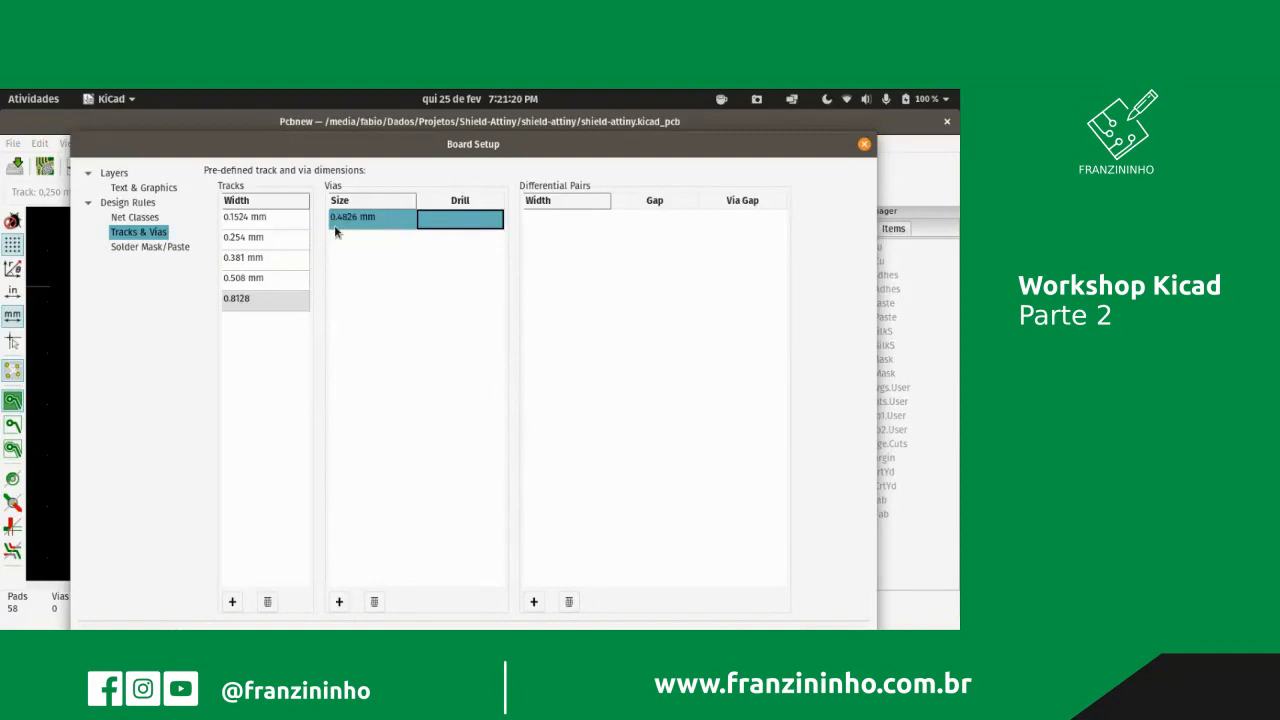
click(445, 220)
text(0.)
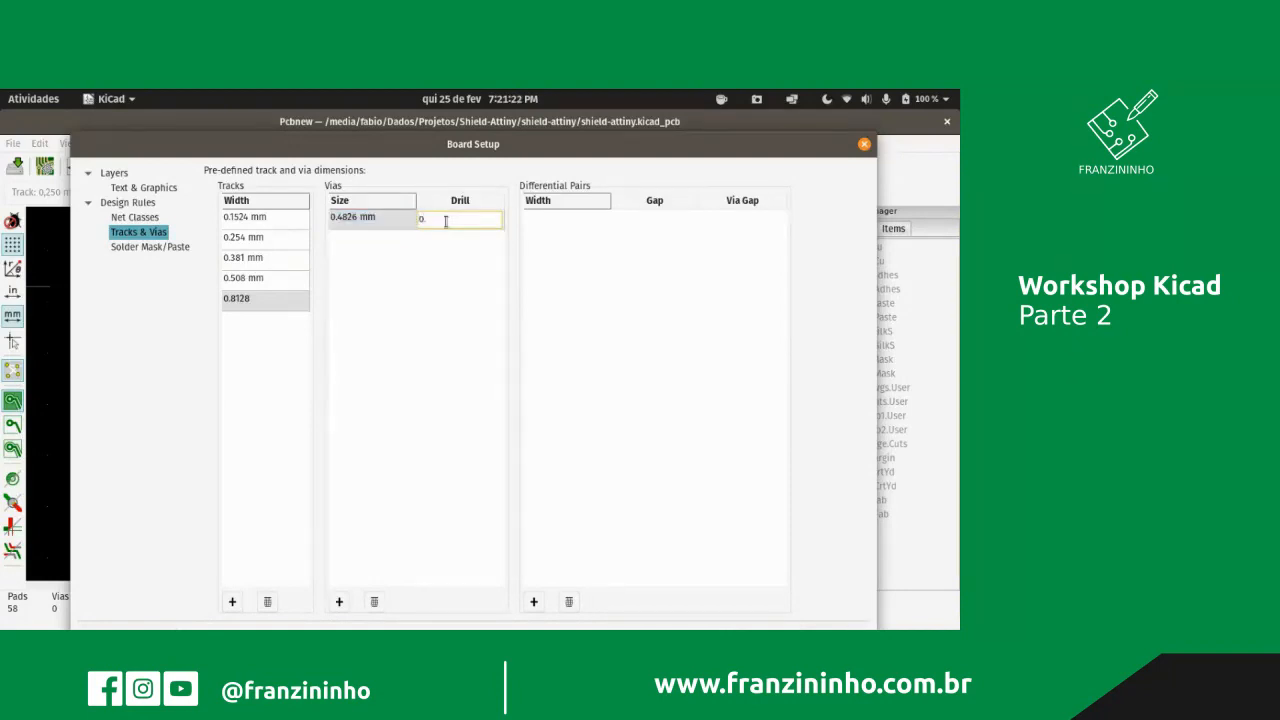
text(3302)
key(Return)
click(400, 219)
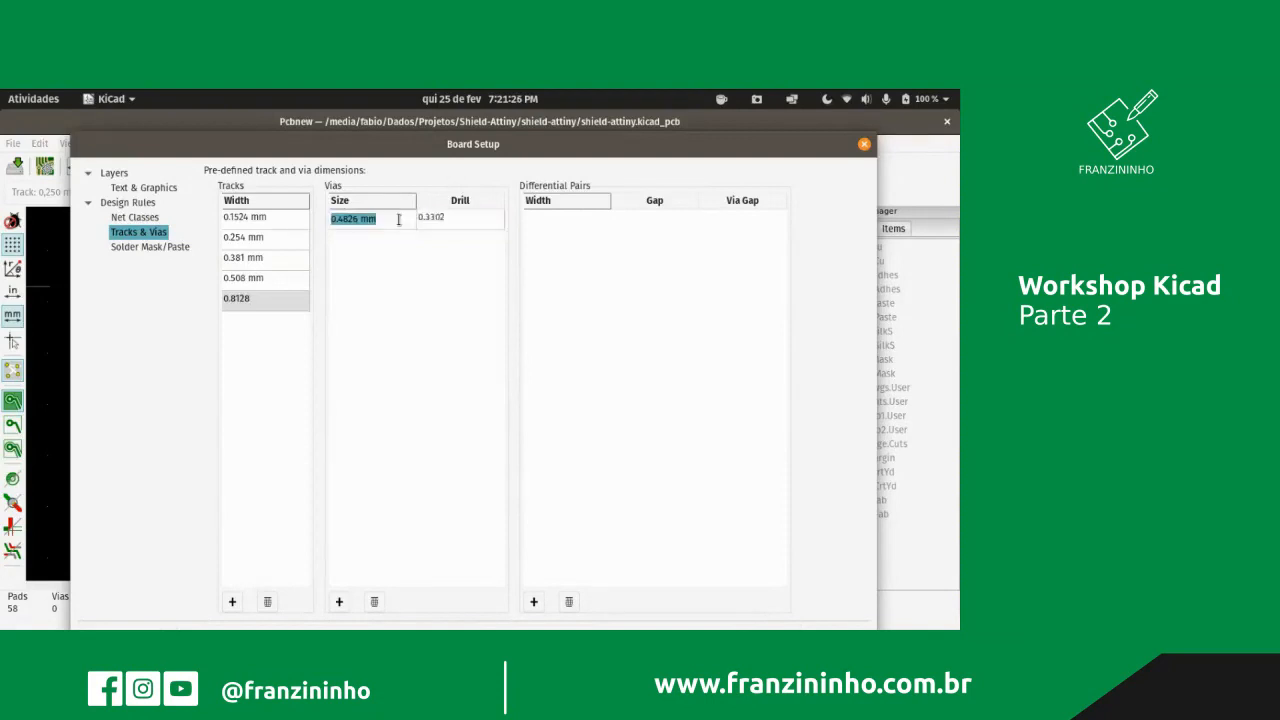
- Add a second pre-defined via with a size of 0.5 mm and a drill of 0.4 mm
click(339, 601)
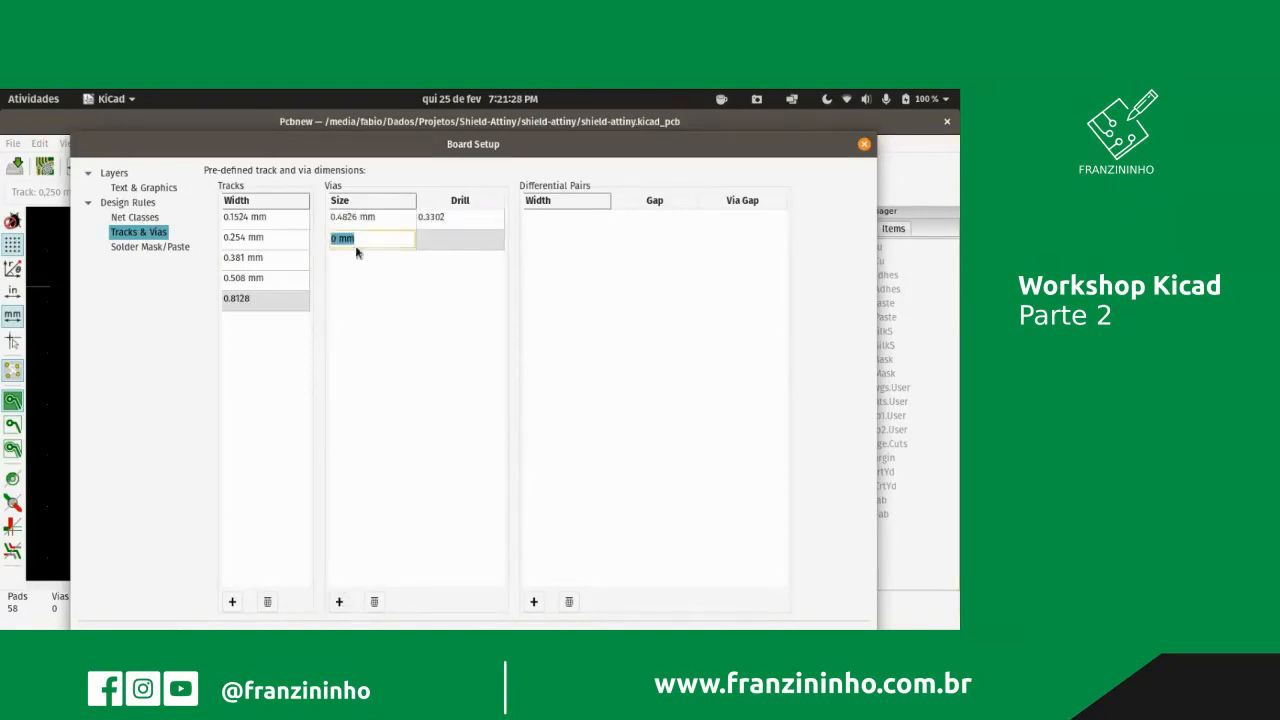
text(.5)
click(436, 240)
text(0.4)
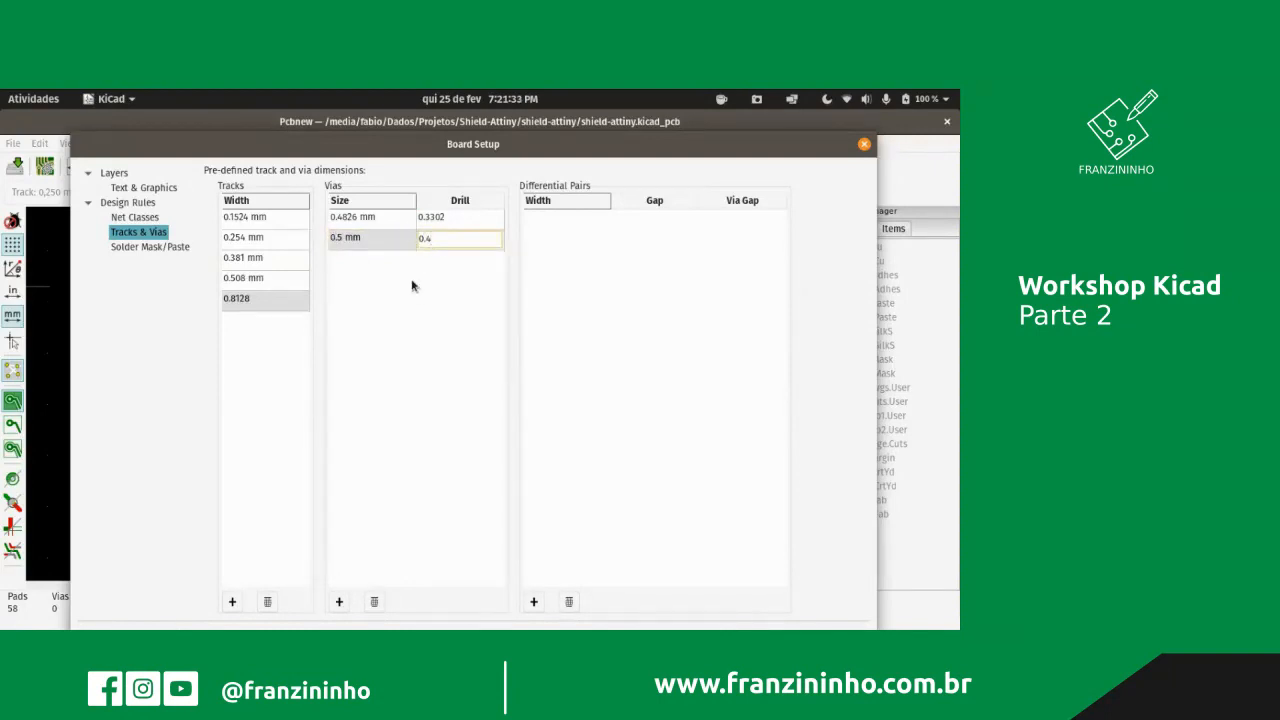
key(Return)
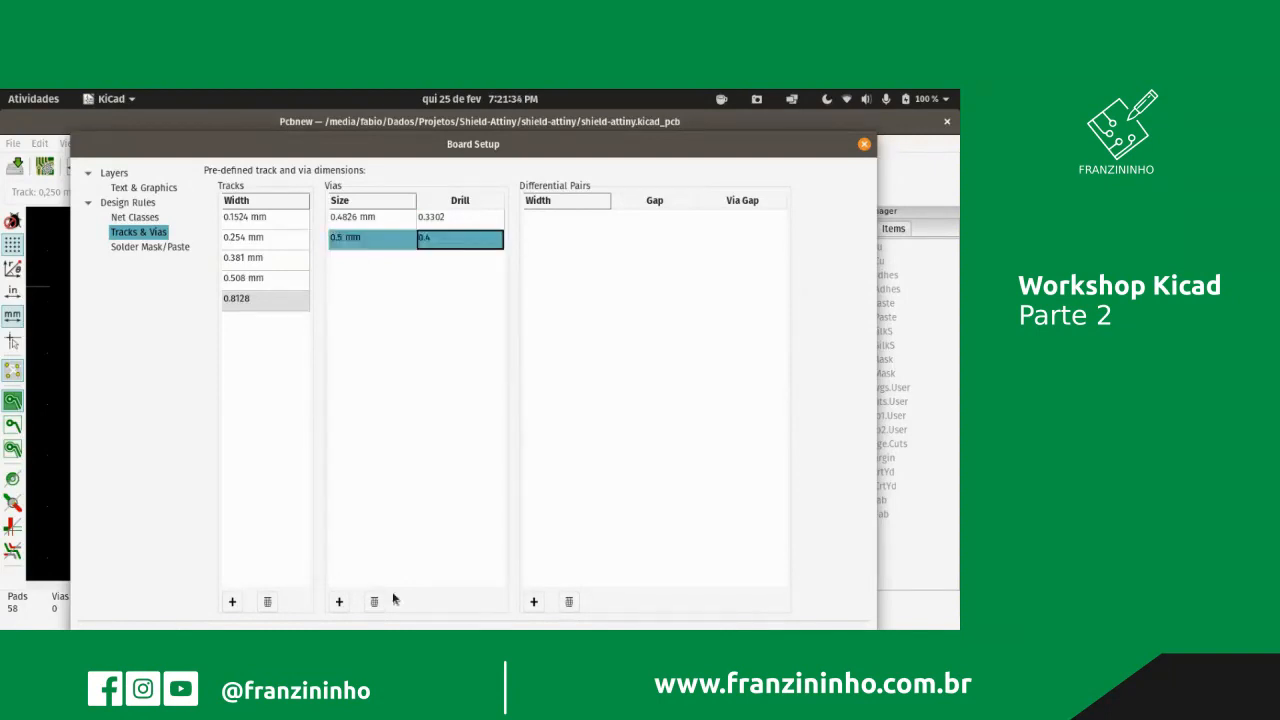
- Add a third pre-defined via with a size of 1.905 mm and a drill of 0.254 mm
click(339, 601)
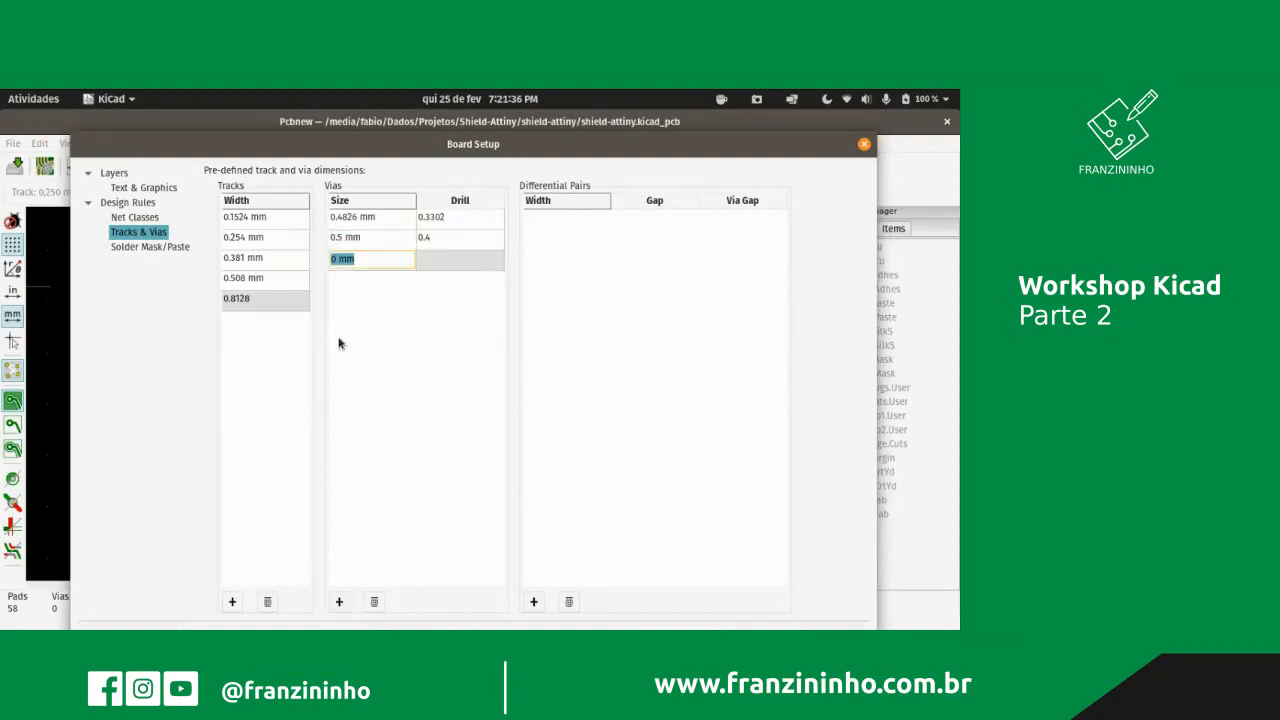
click(336, 259)
text(.)
key(BackSpace)
key(BackSpace)
text(19)
key(BackSpace)
text(.905)
key(Tab)
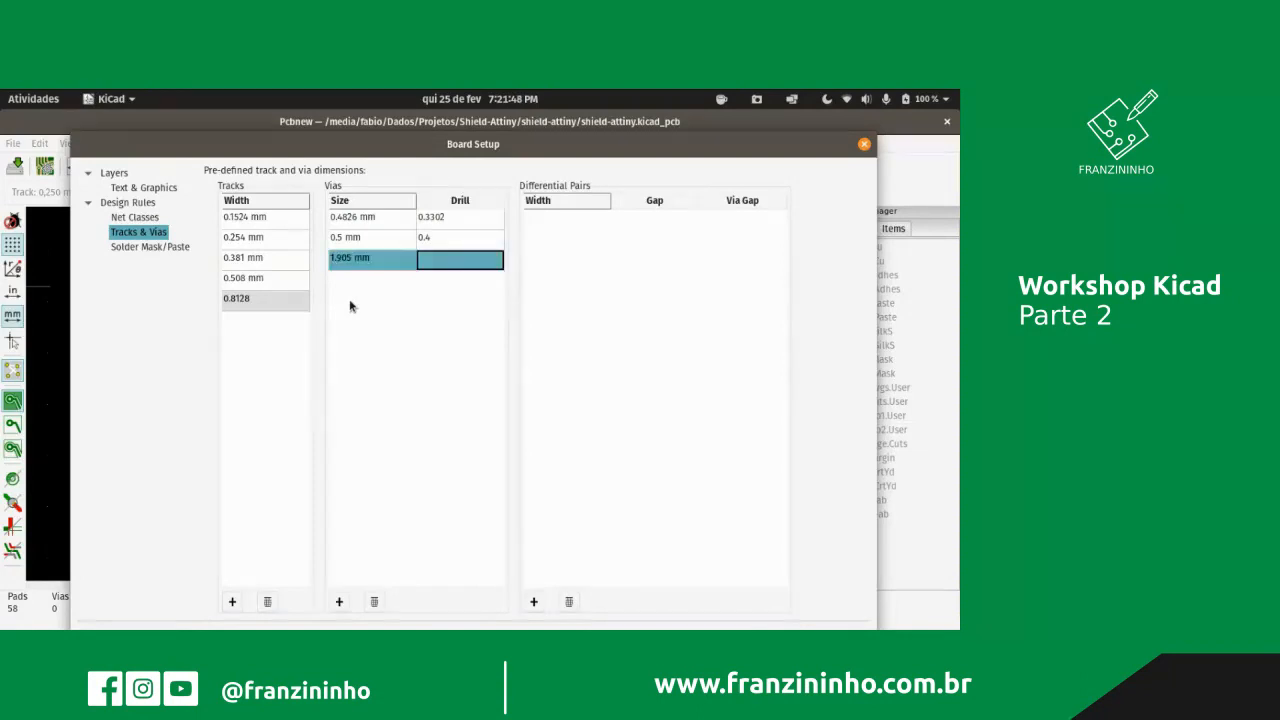
click(444, 257)
text(0.254)
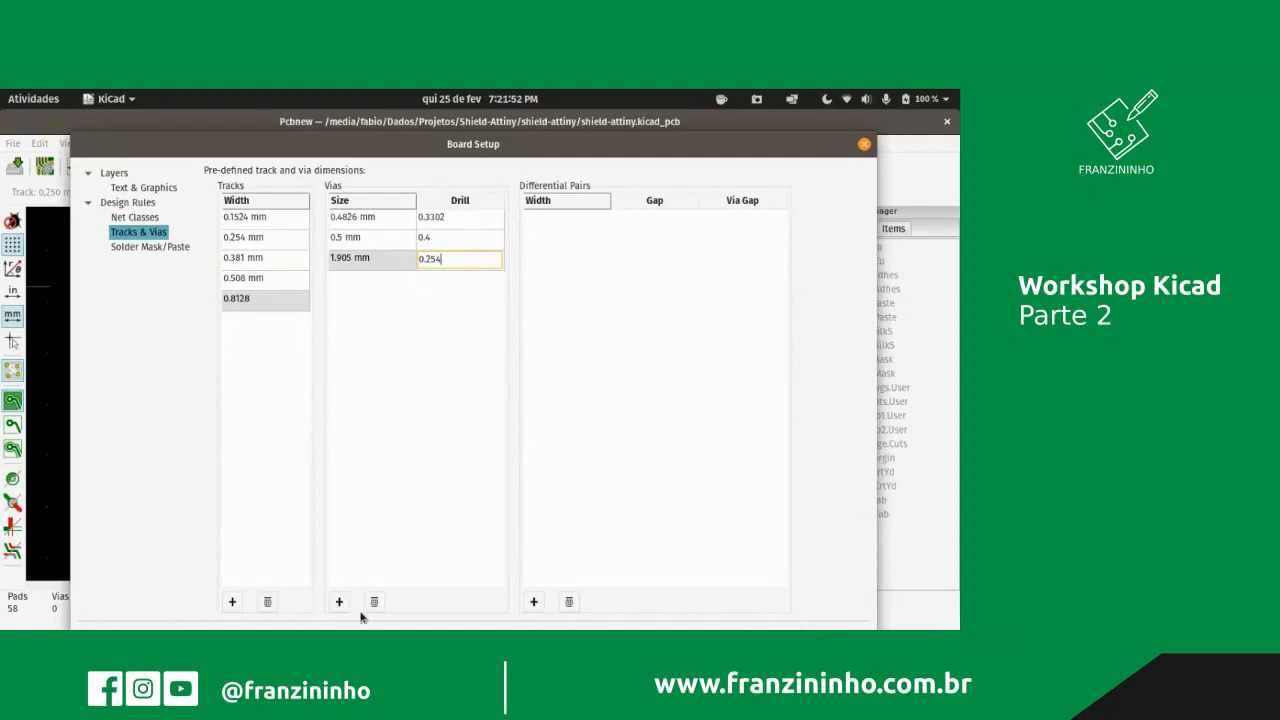
click(411, 477)
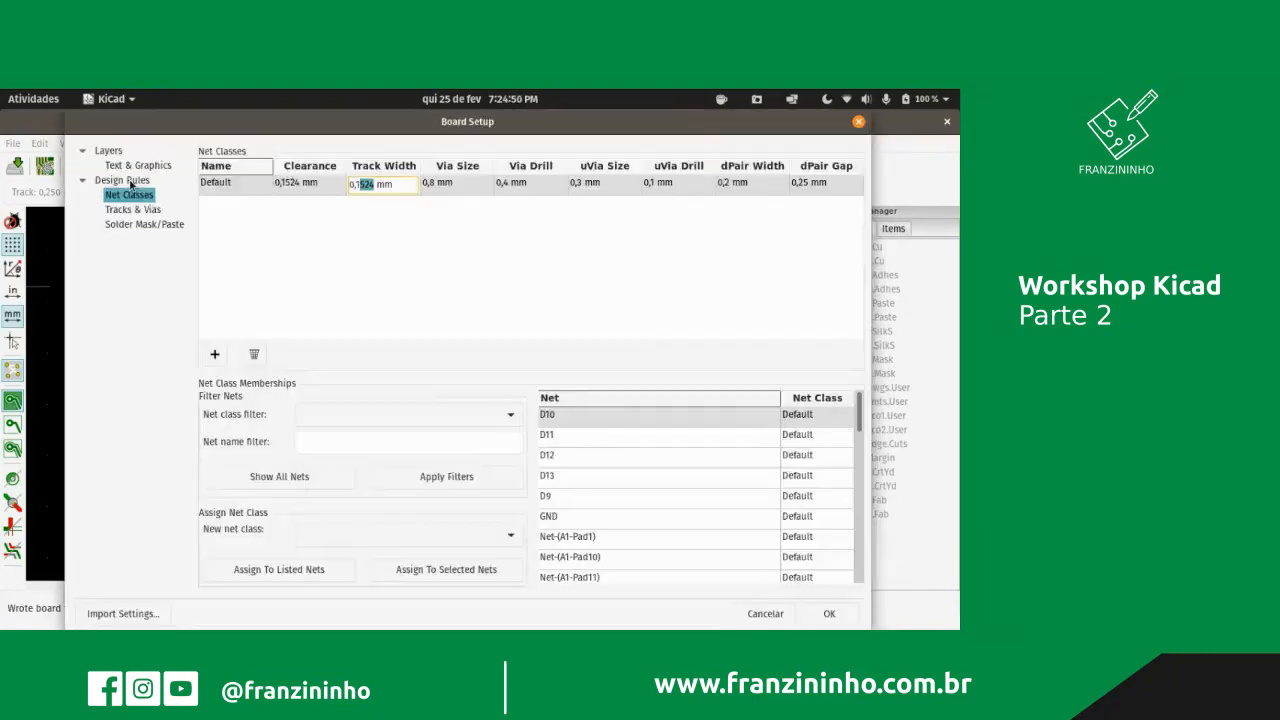
- Set the minimum track width in the design rules to 0.1524 mm and apply the board setup
click(121, 180)
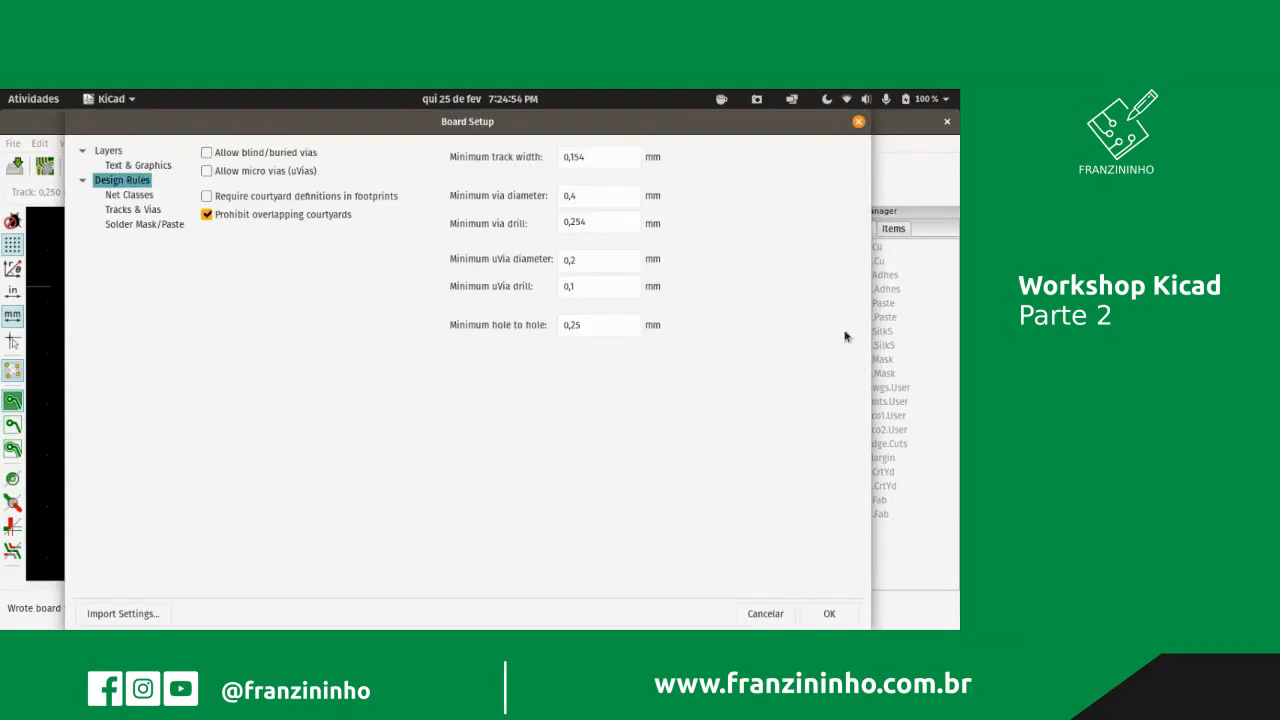
click(578, 158)
text(2)
click(834, 617)
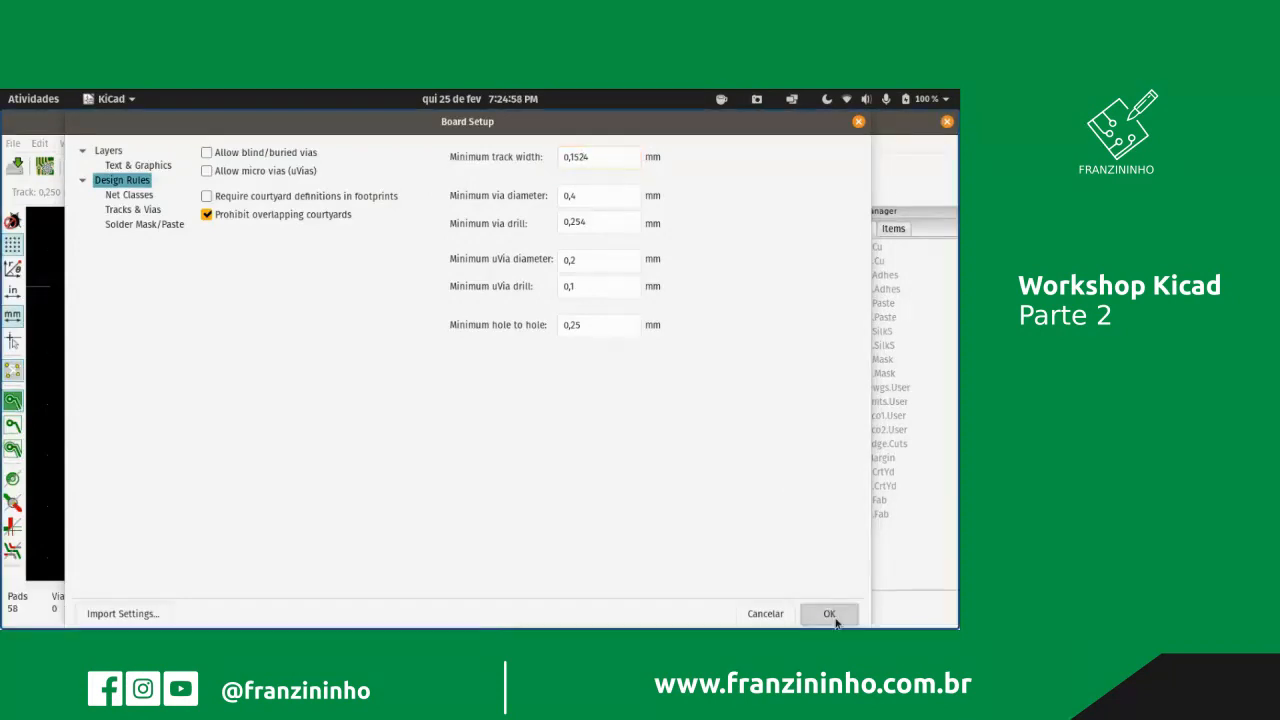
- Review the pre-defined track widths and via sizes available for routing, and inspect the Arduino header pads up close
click(98, 194)
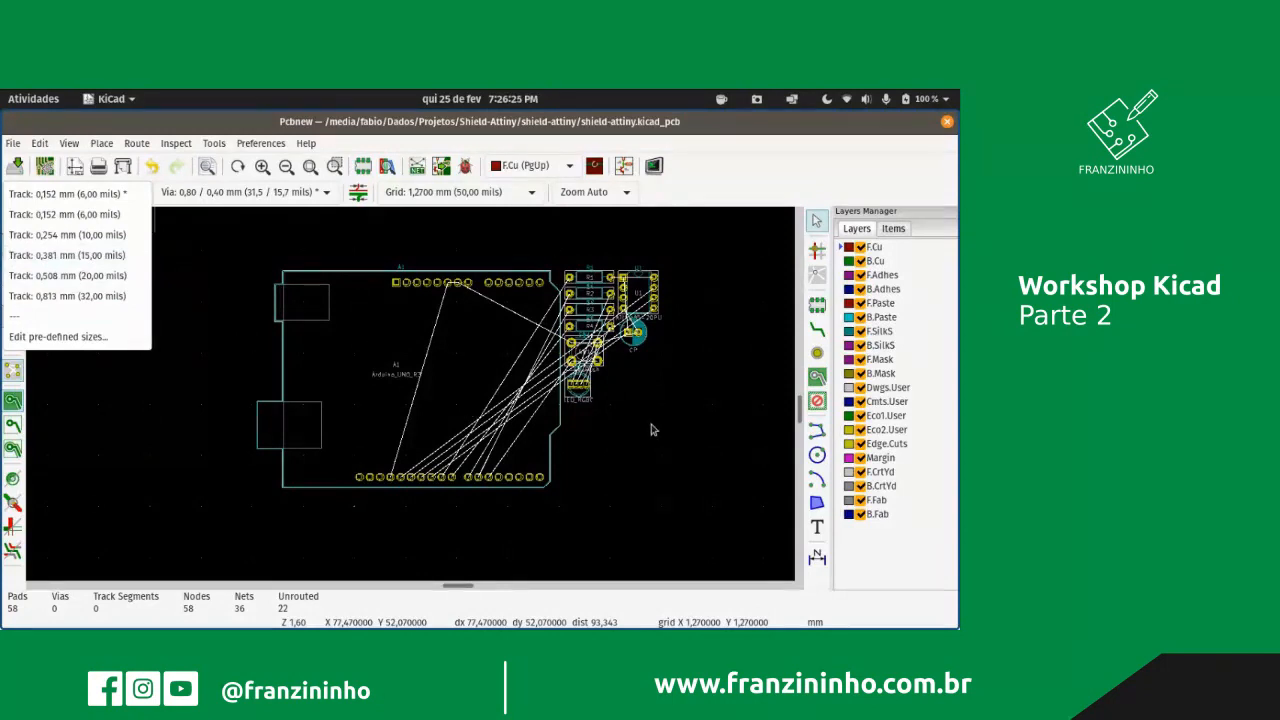
click(295, 196)
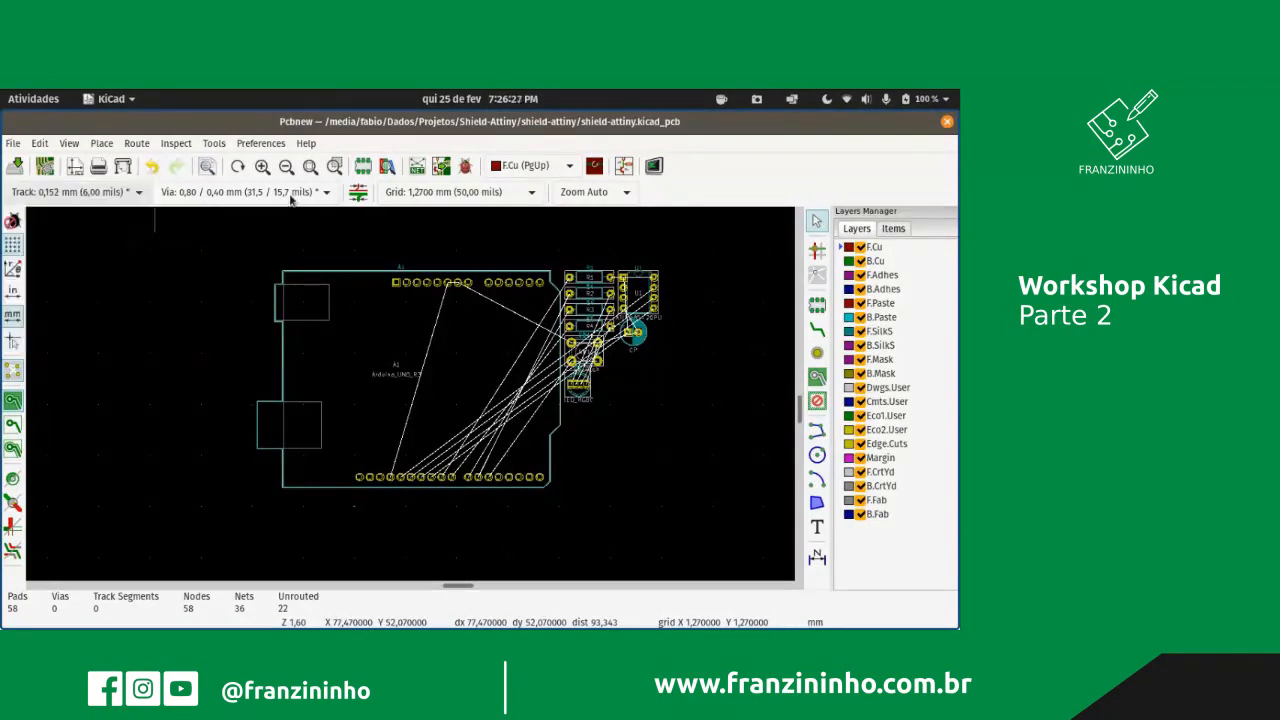
click(296, 196)
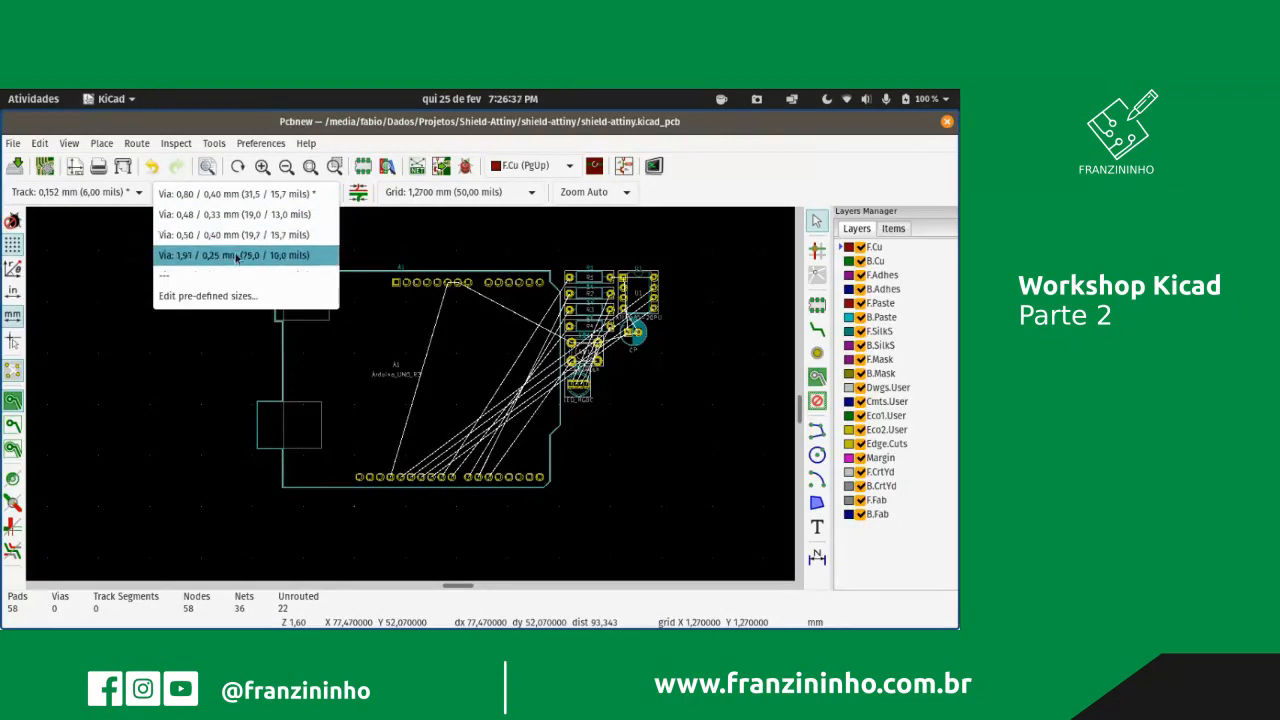
click(727, 147)
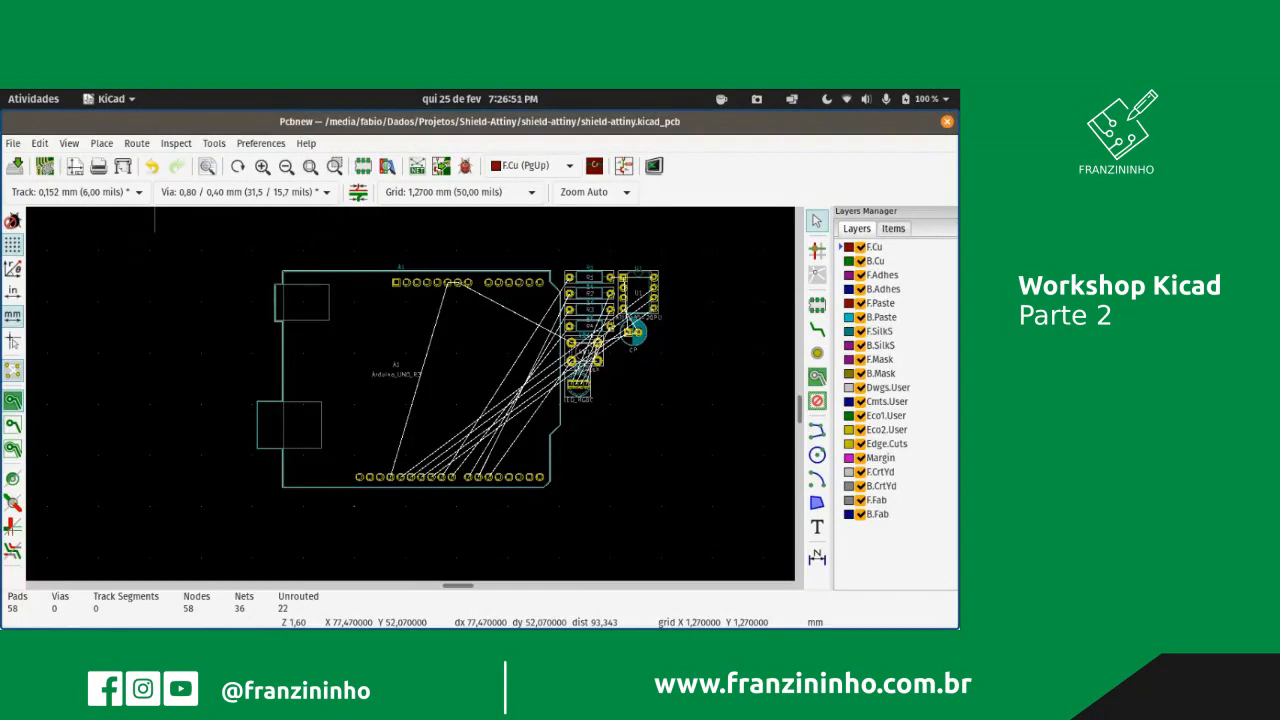
scroll(453, 290, up, 4)
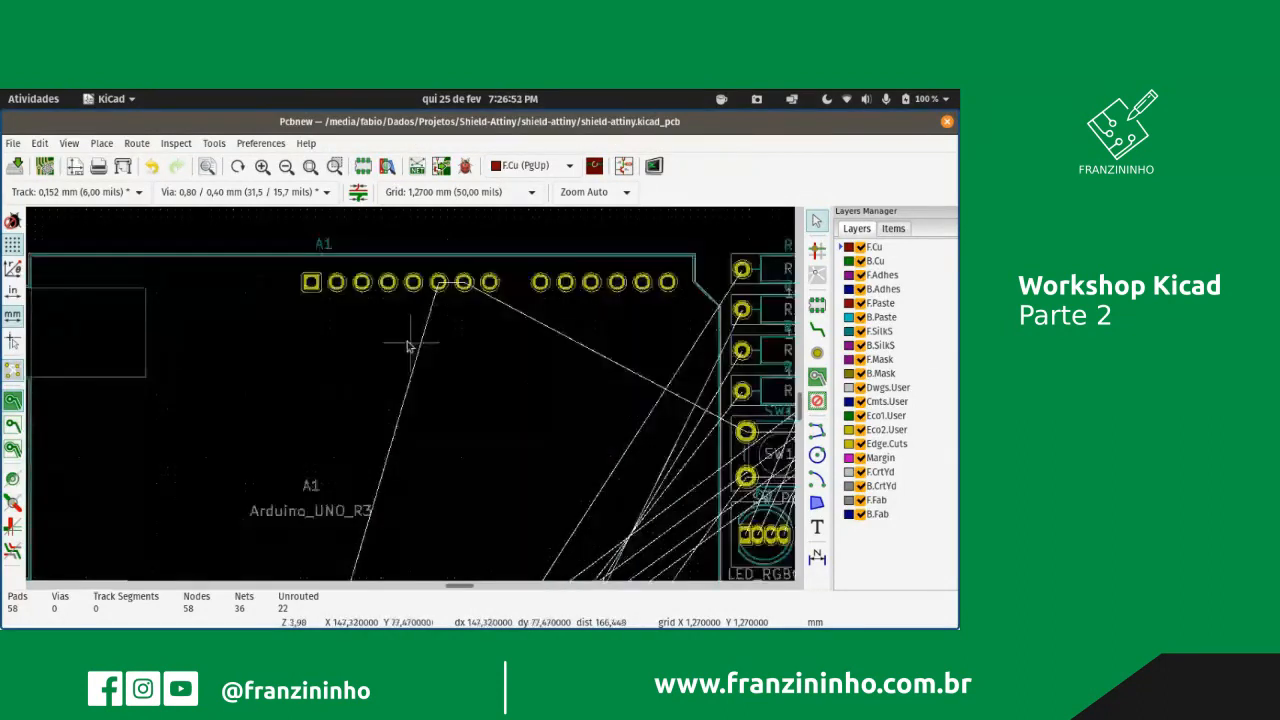
scroll(408, 345, up, 4)
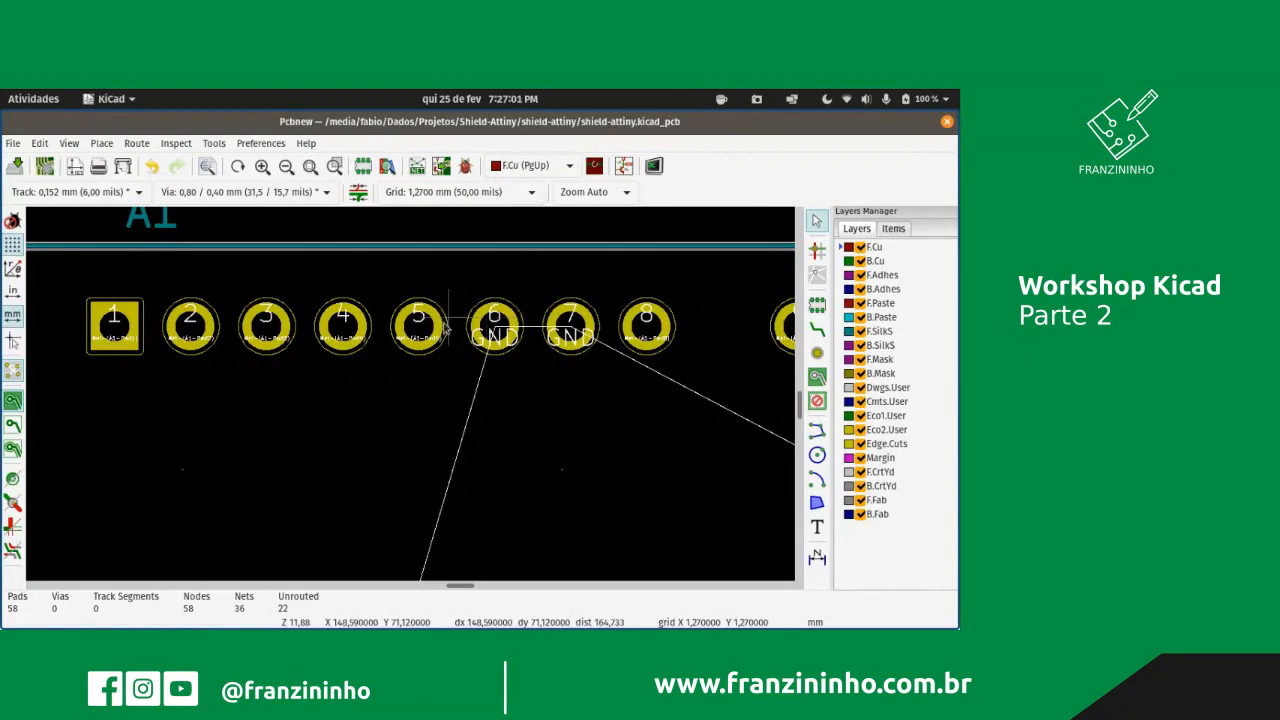
scroll(408, 402, up, 2)
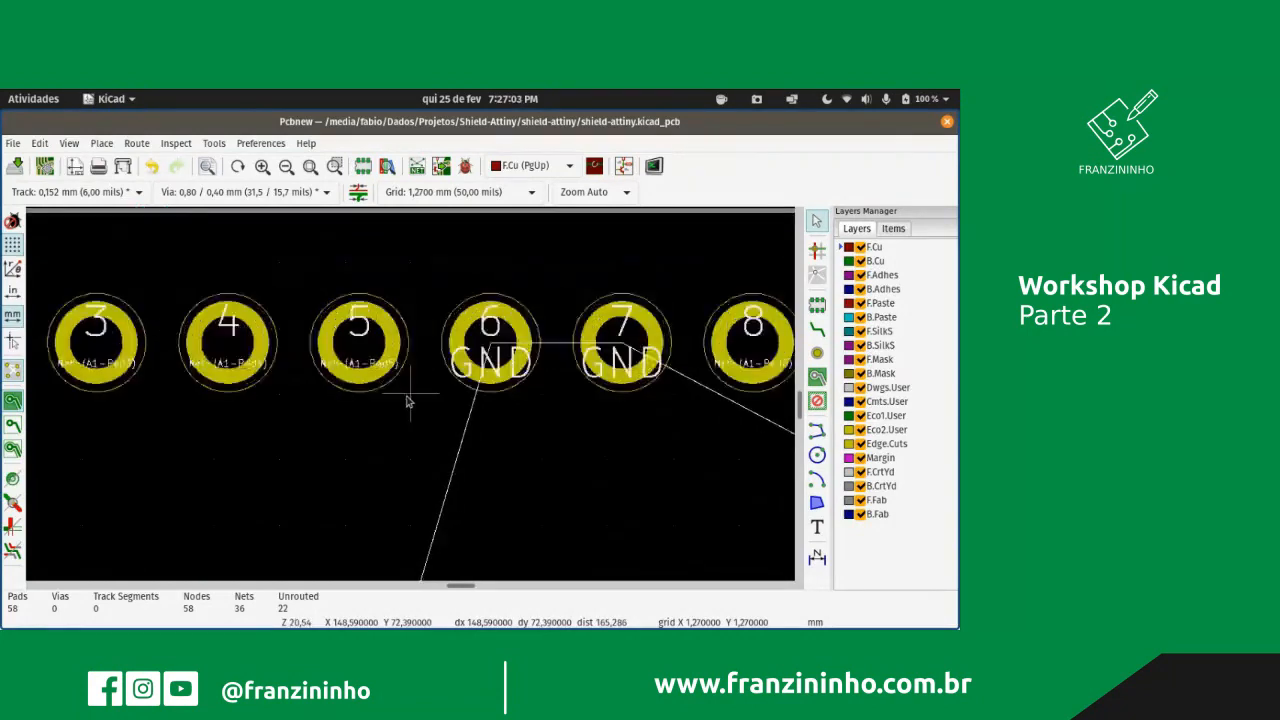
scroll(408, 402, down, 6)
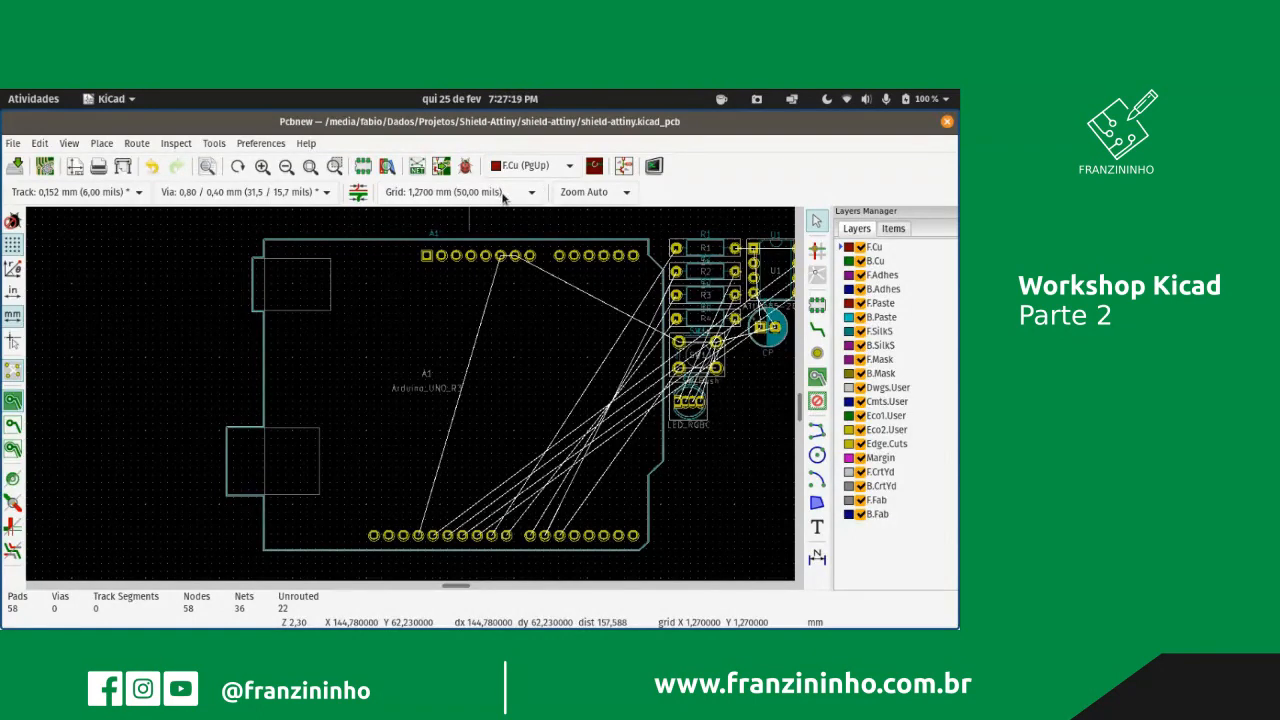
click(112, 192)
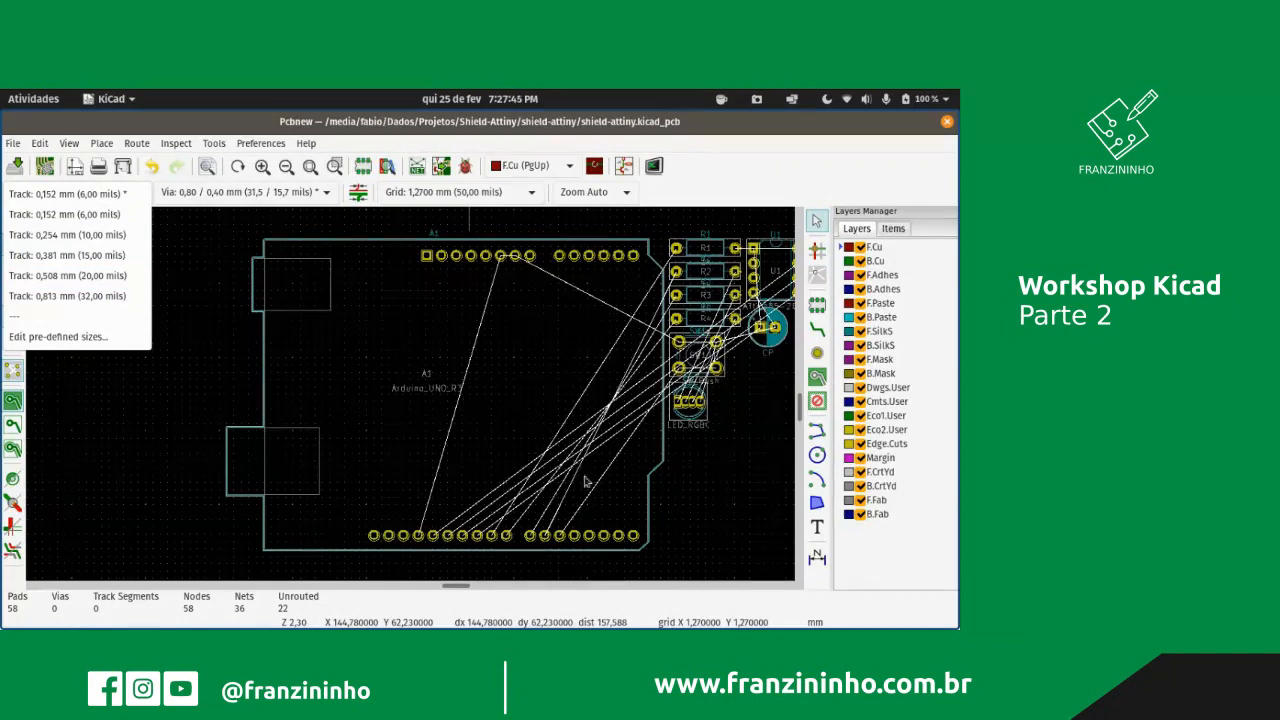
click(360, 221)
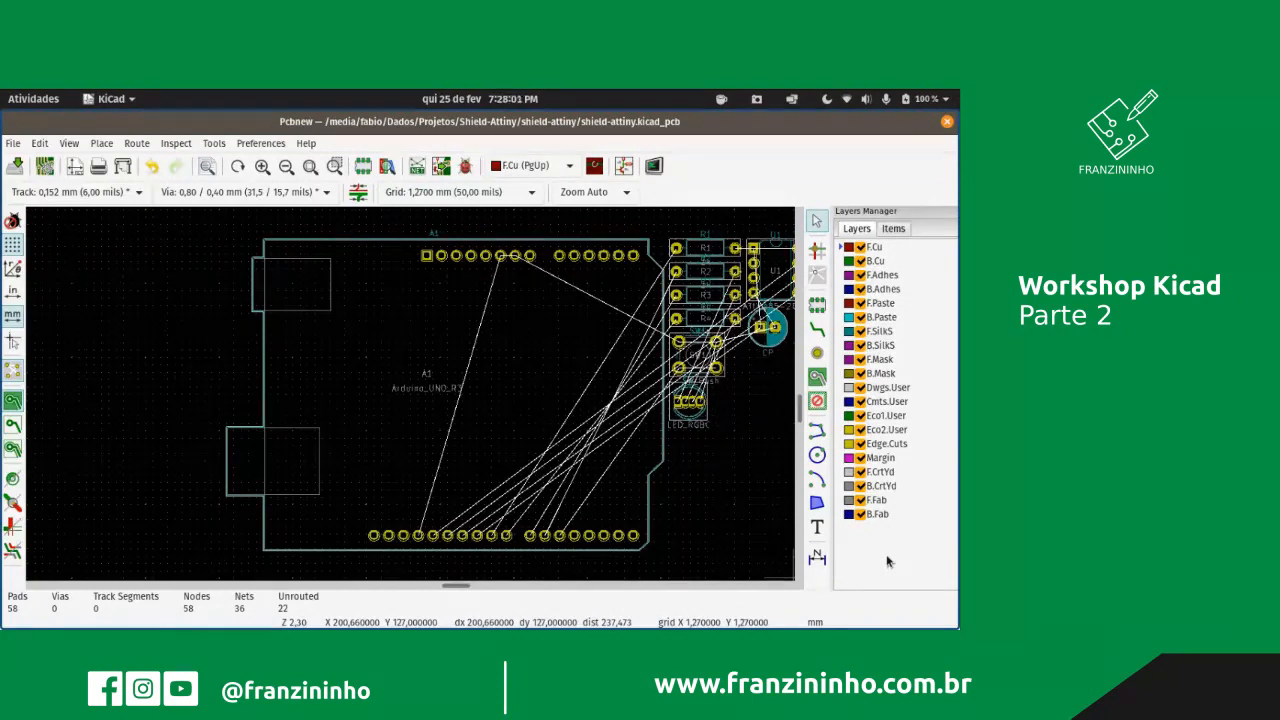
- Set the layout grid to 1.27 mm (50 mils)
click(523, 193)
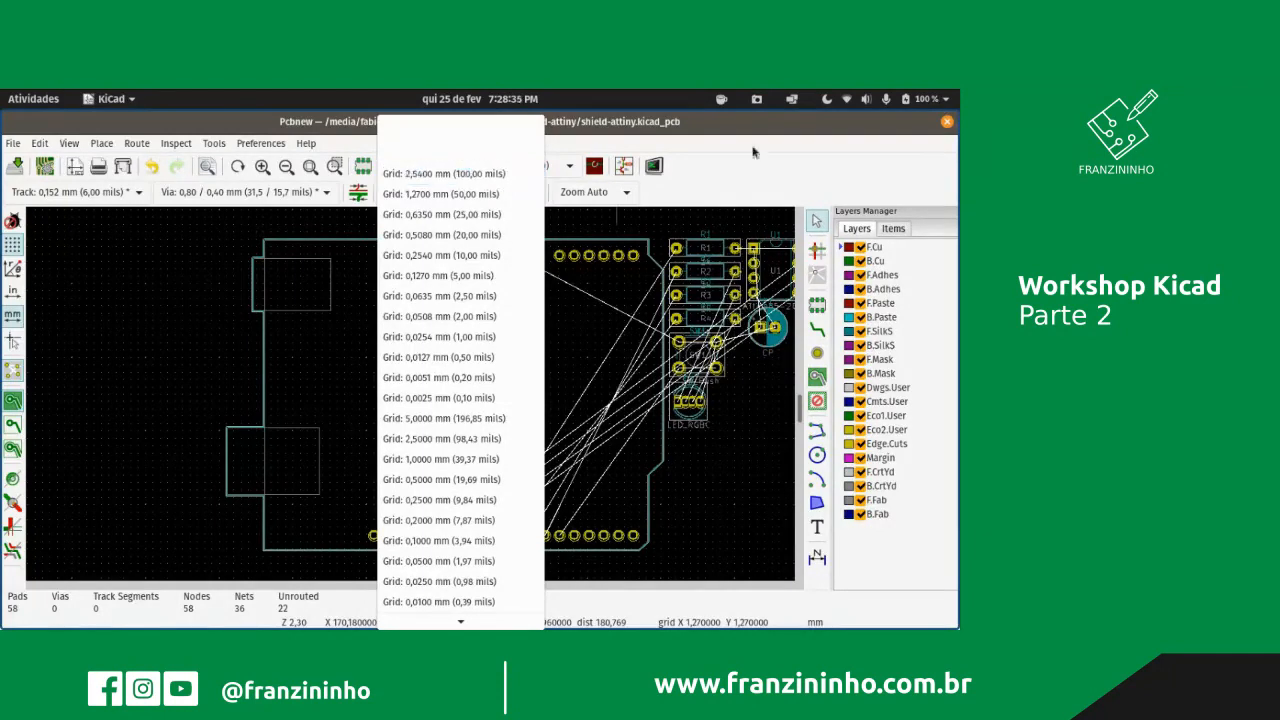
click(440, 194)
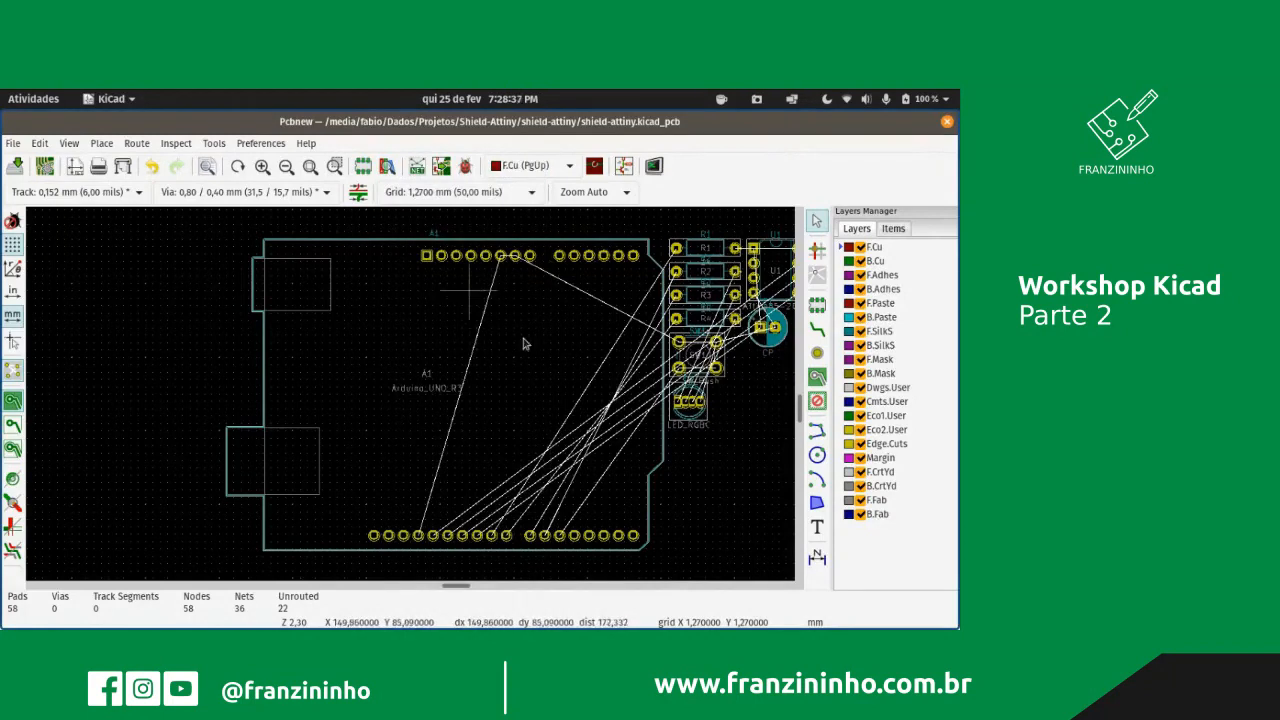
scroll(402, 402, up, 3)
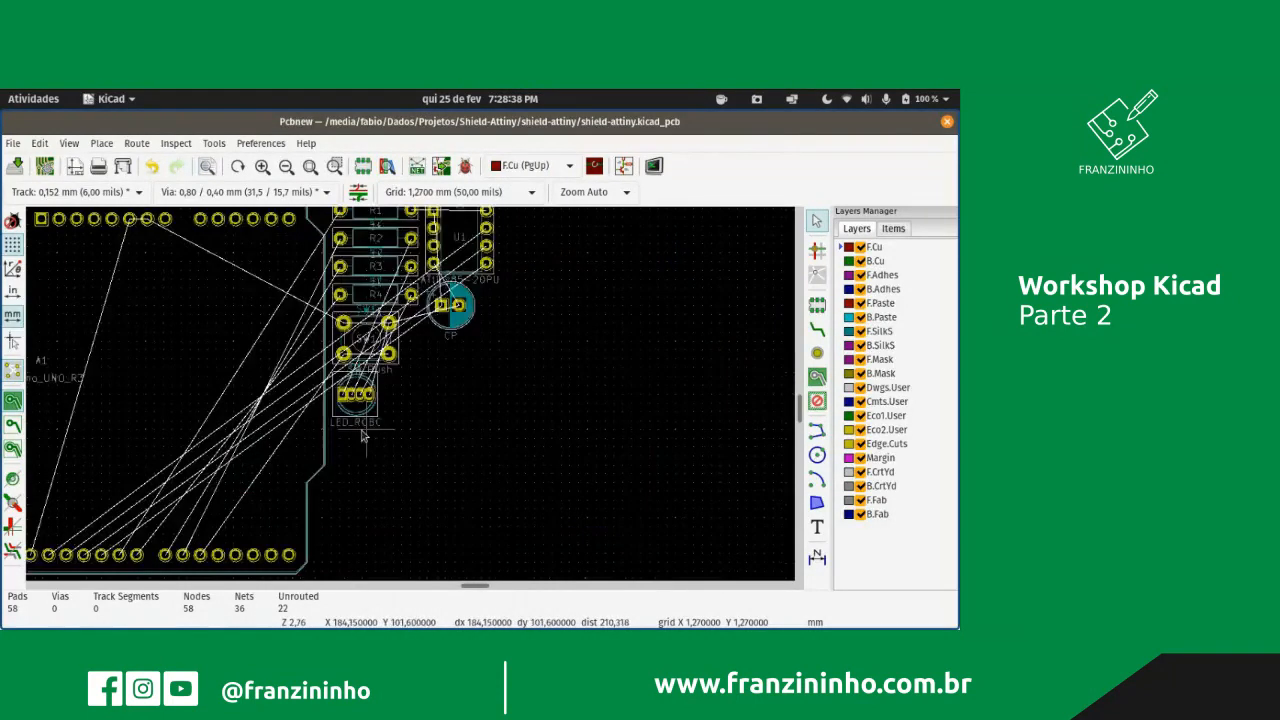
scroll(405, 398, down, 5)
scroll(408, 420, up, 2)
scroll(408, 425, up, 1)
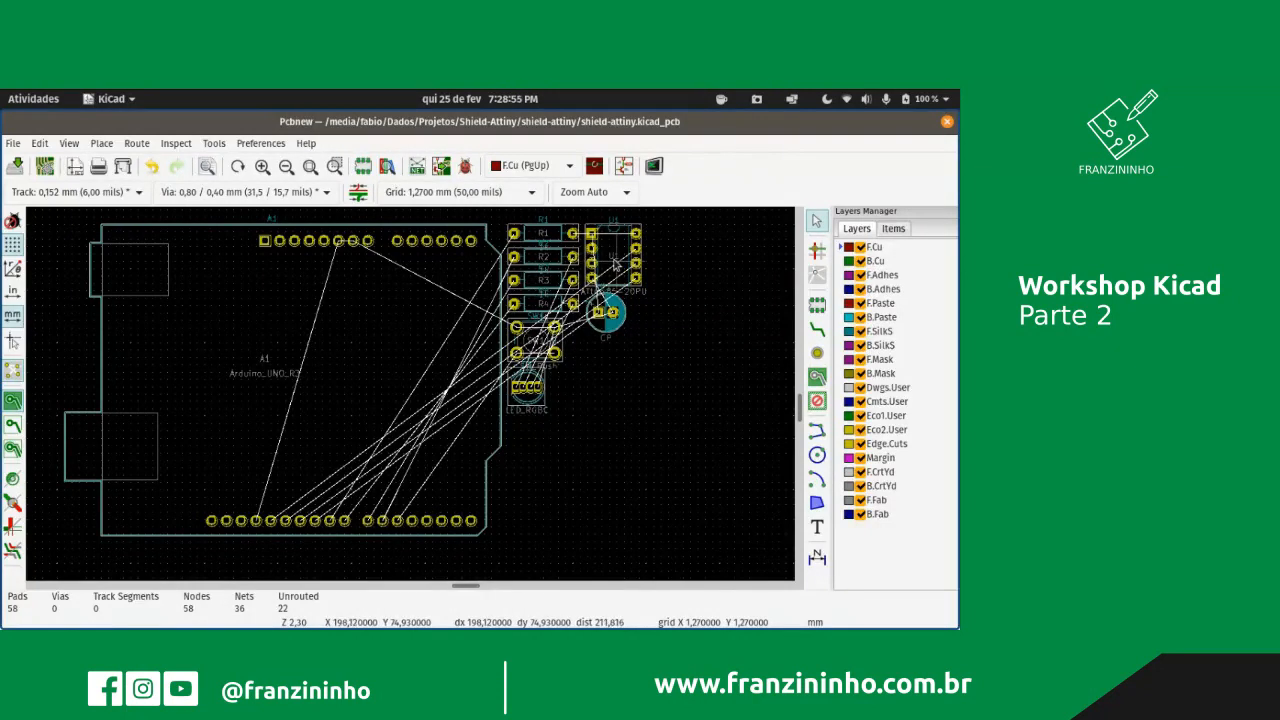
right_click(615, 263)
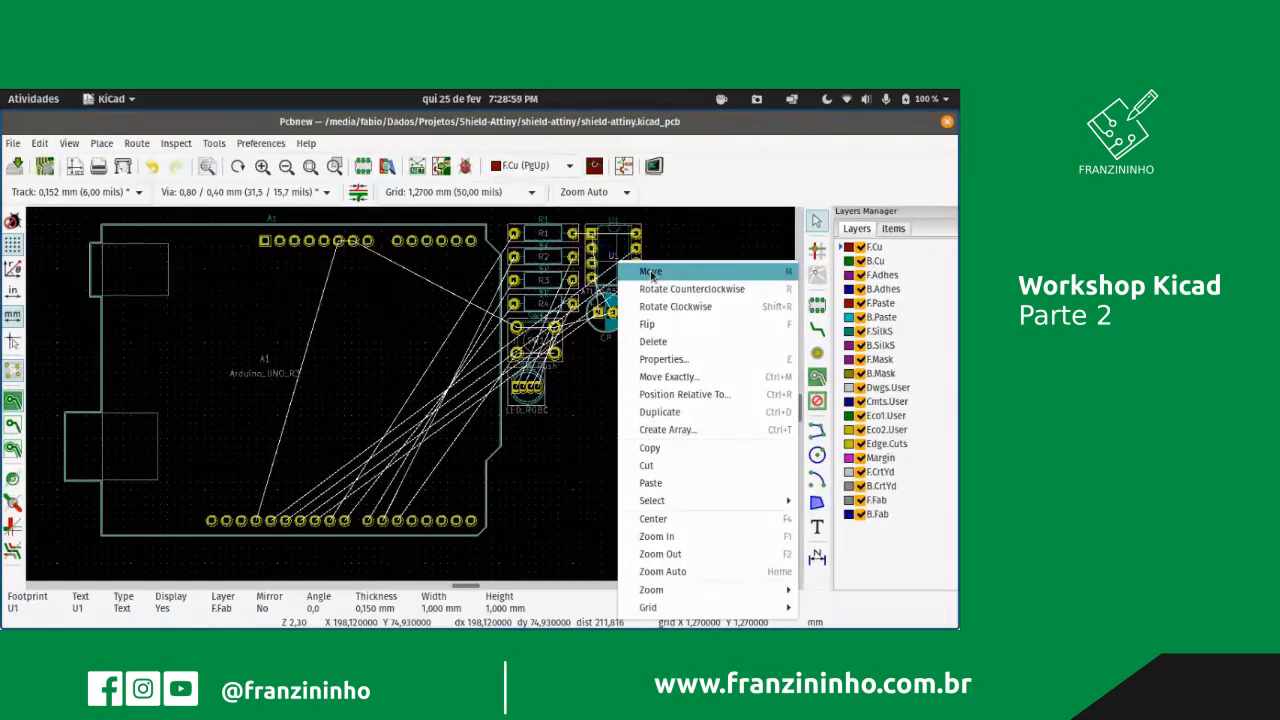
click(651, 272)
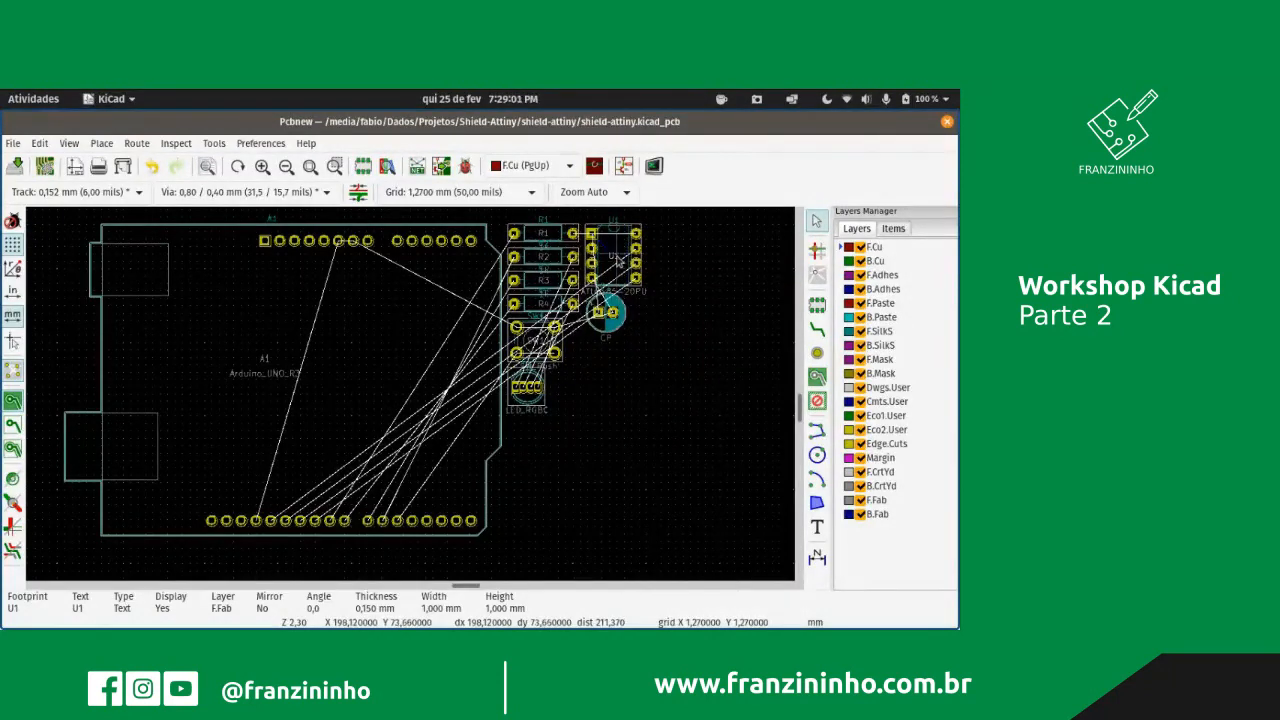
click(612, 258)
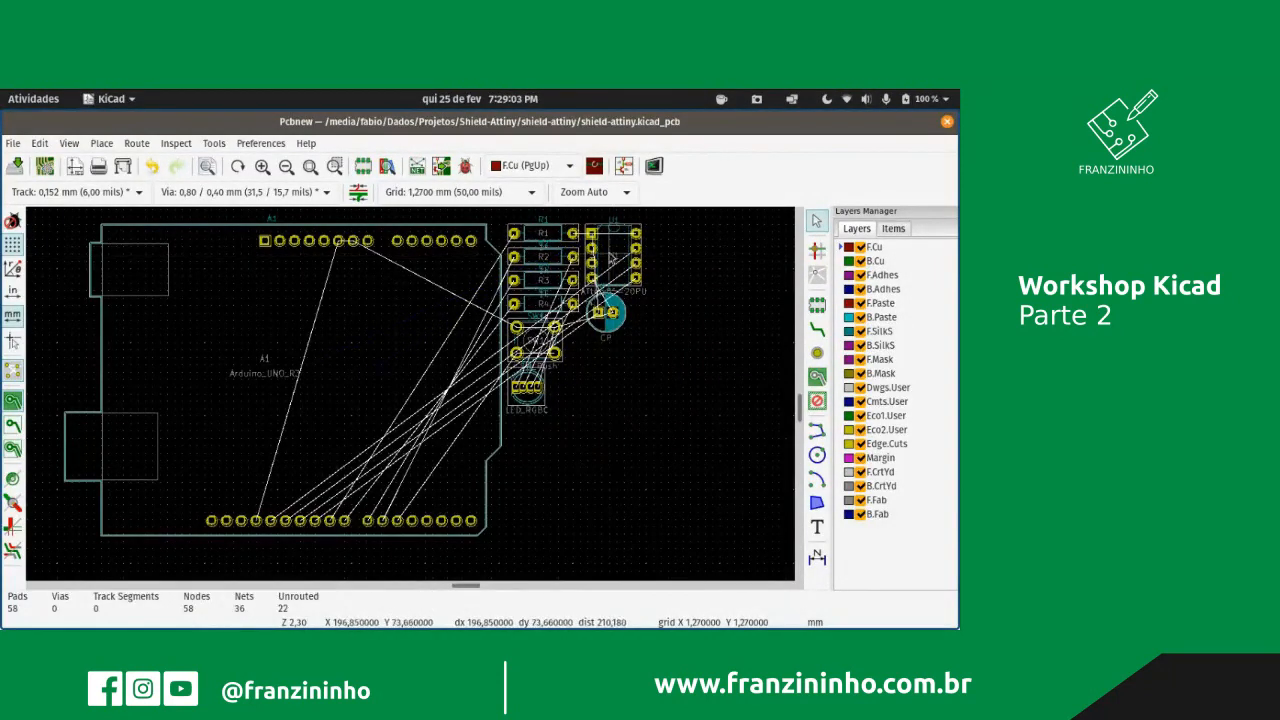
- Move the ATtiny85 footprint U1 inside the Arduino outline, rotate it 90° counterclockwise and place pad 1 at X 139.7, Y 99.06 mm
scroll(612, 258, up, 3)
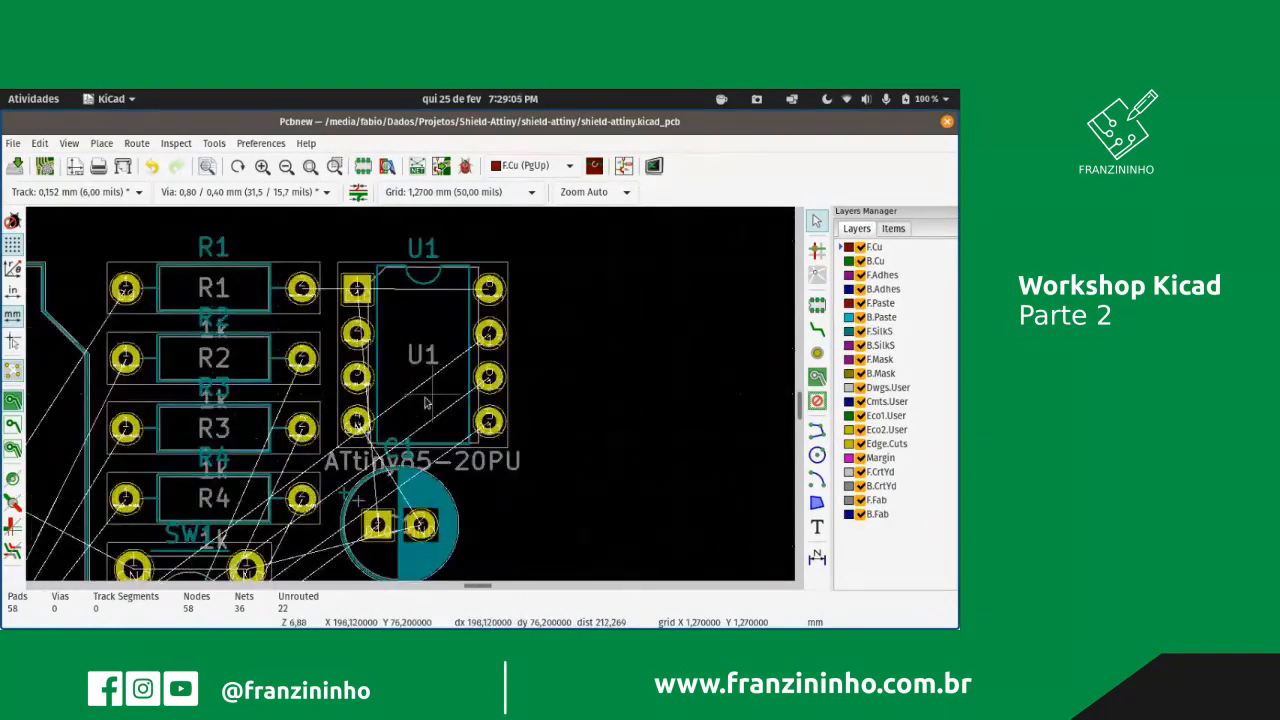
key(m)
scroll(420, 400, up, 2)
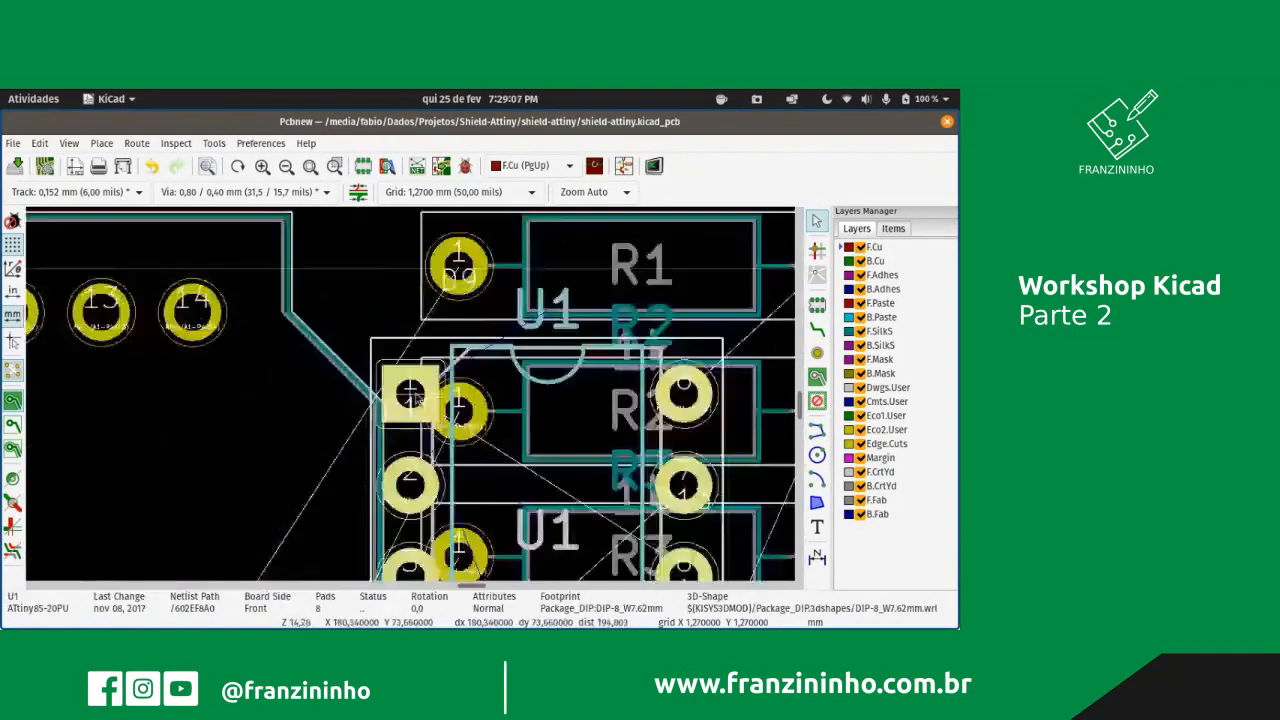
scroll(410, 397, down, 5)
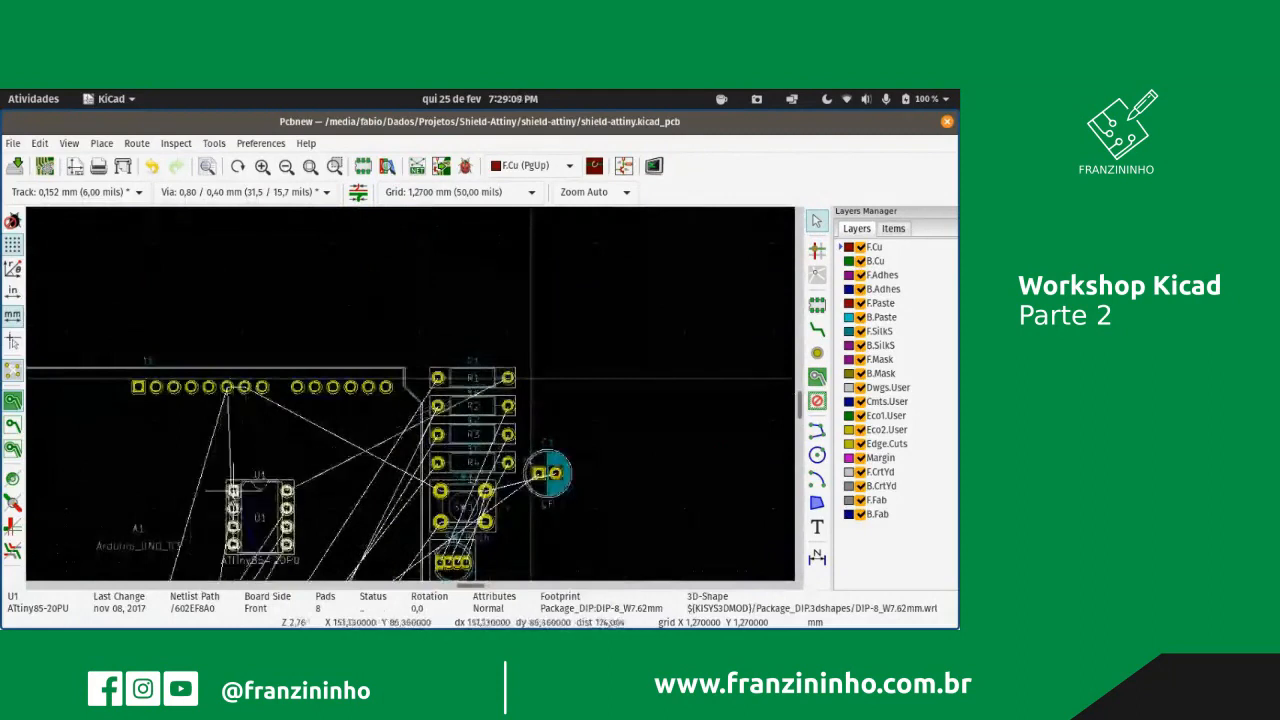
scroll(233, 491, down, 2)
scroll(364, 414, down, 2)
scroll(410, 394, up, 4)
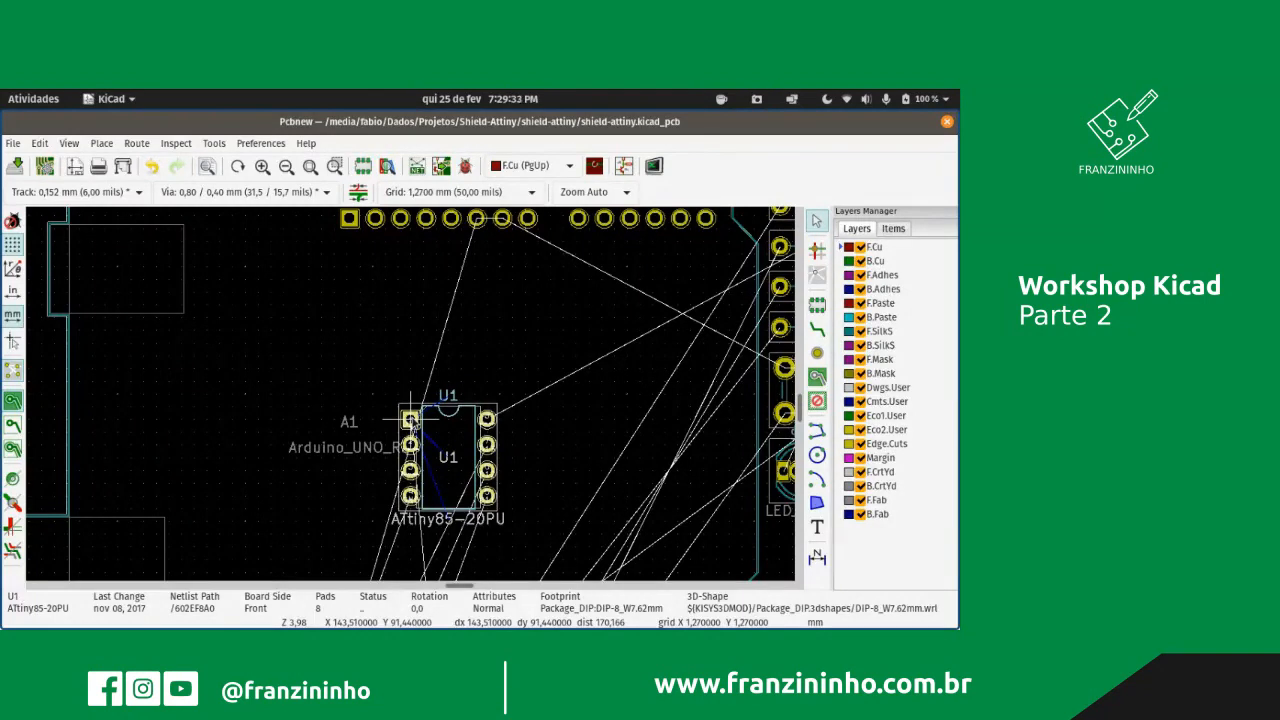
key(r)
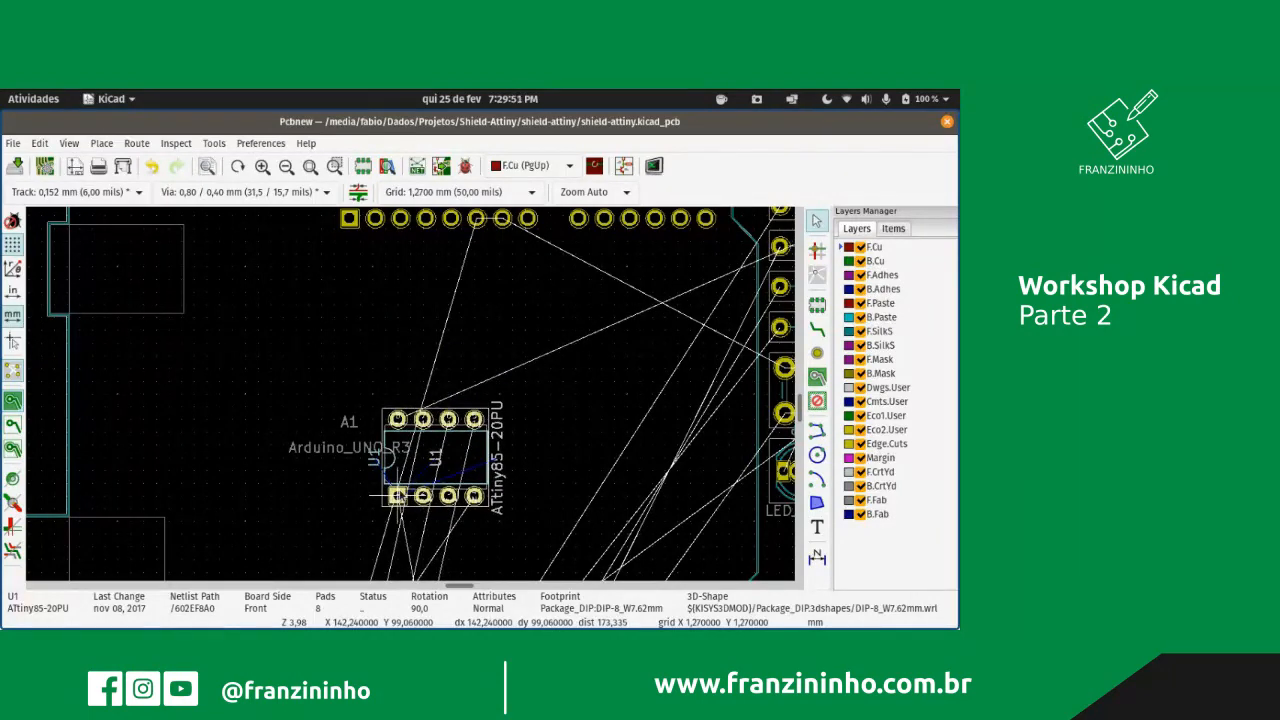
scroll(397, 495, down, 4)
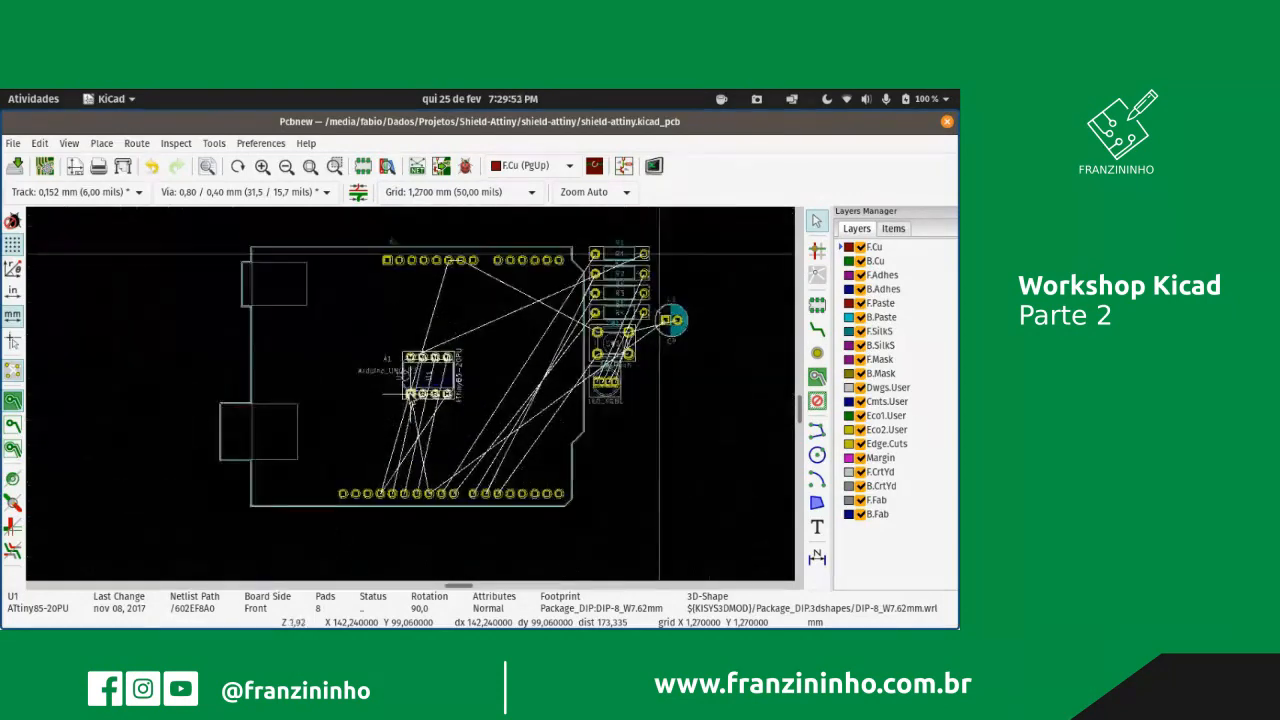
scroll(408, 395, up, 2)
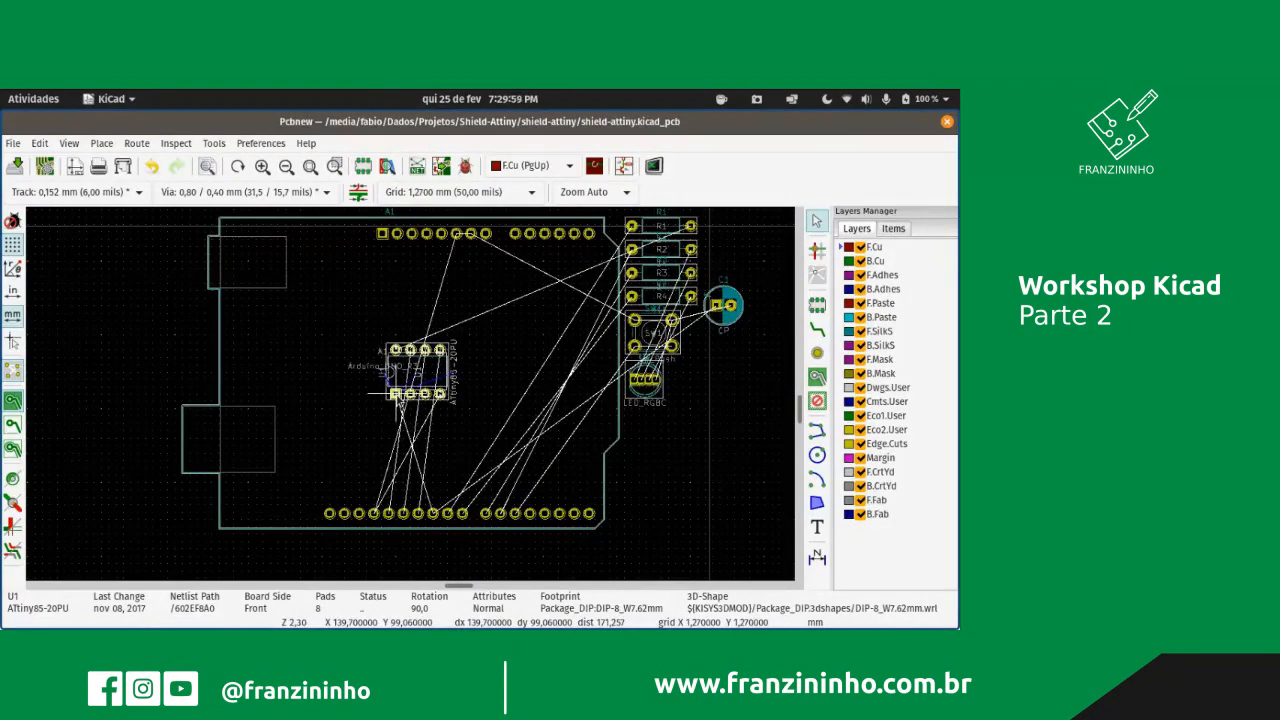
click(399, 398)
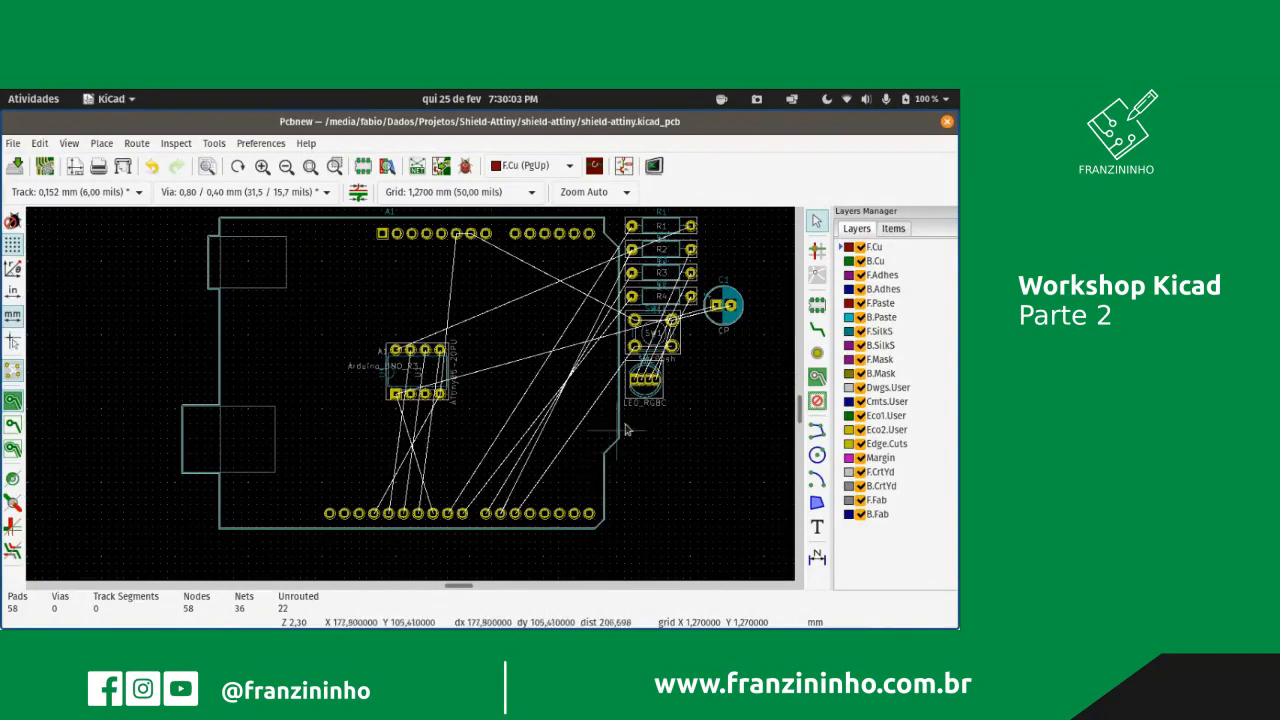
scroll(684, 348, up, 2)
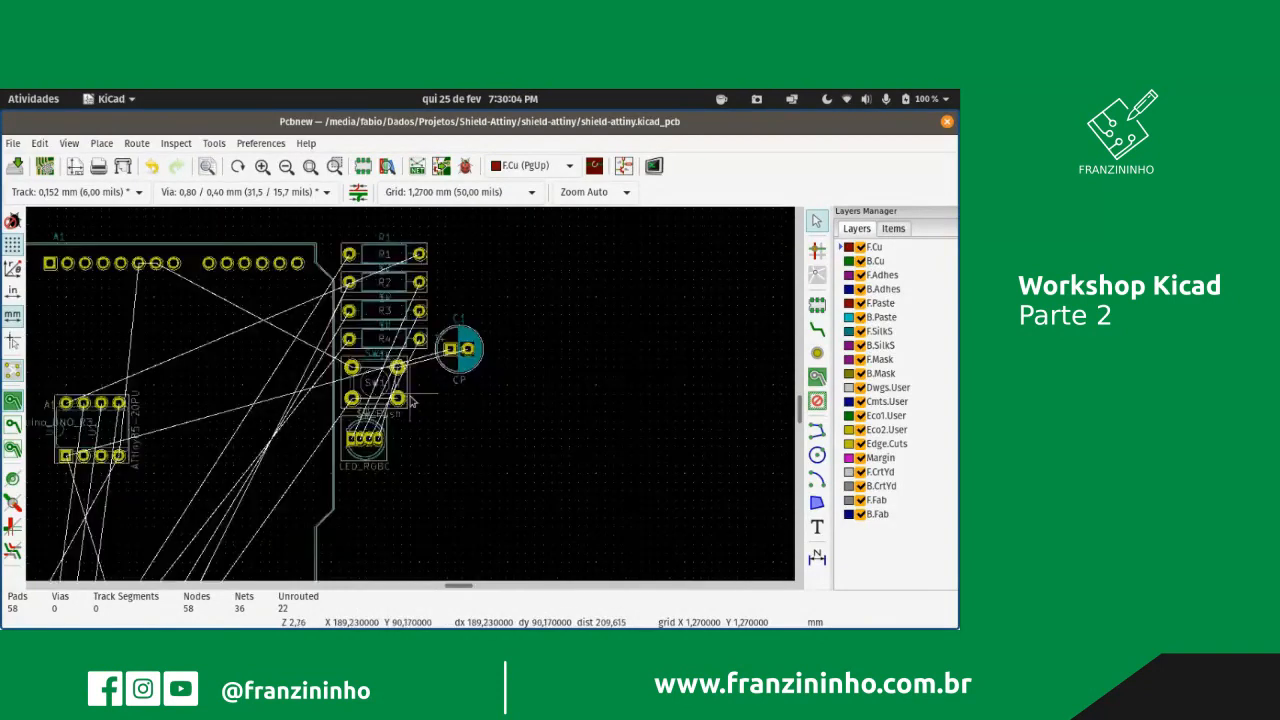
scroll(410, 394, down, 3)
scroll(410, 394, up, 2)
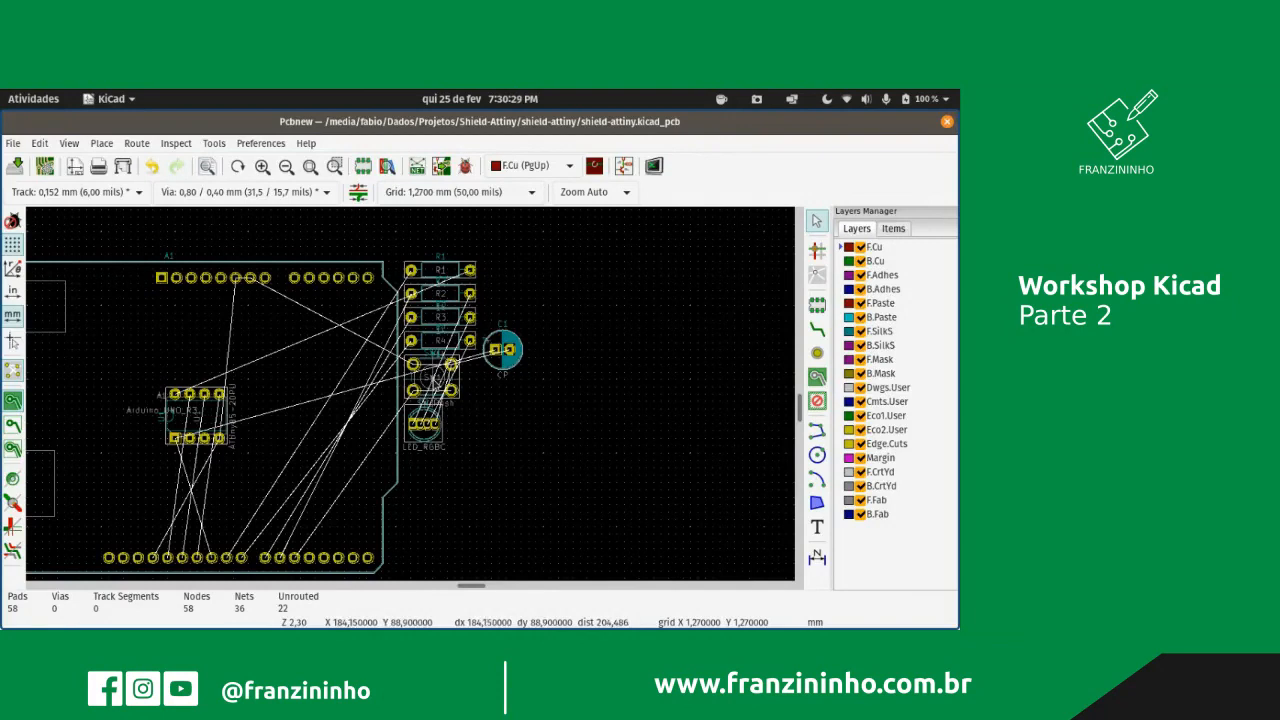
key(m)
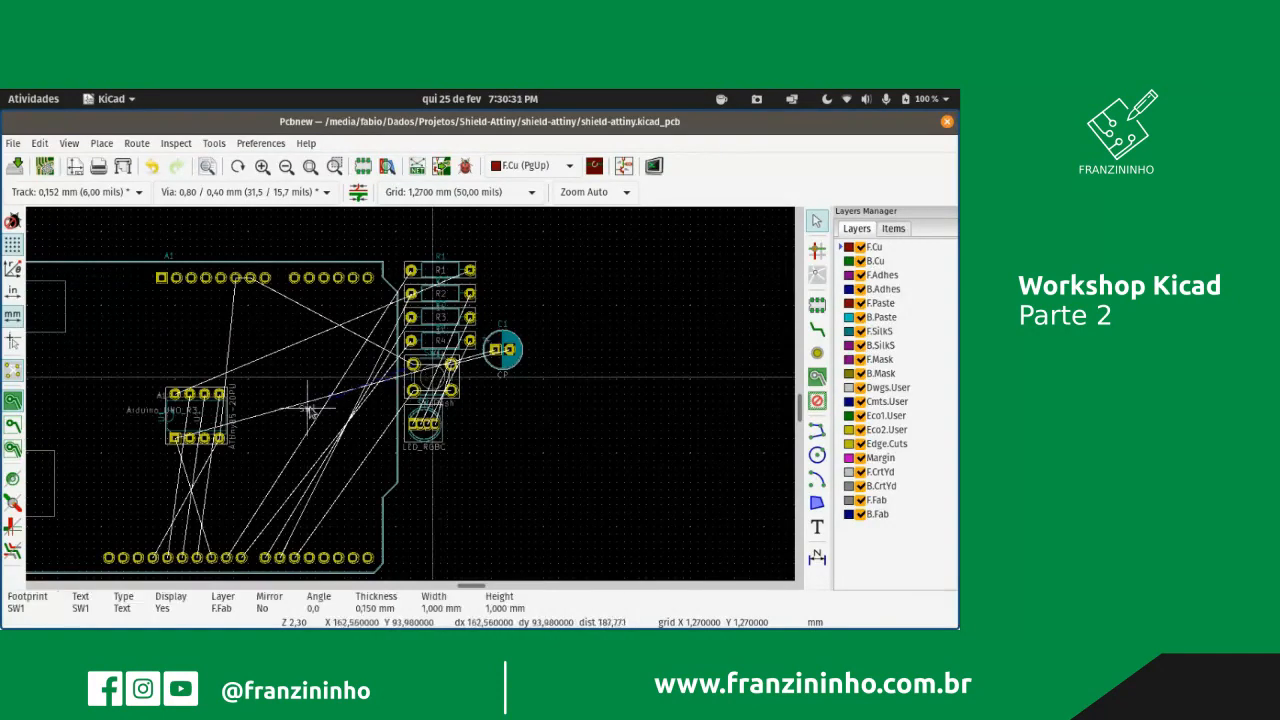
key(Escape)
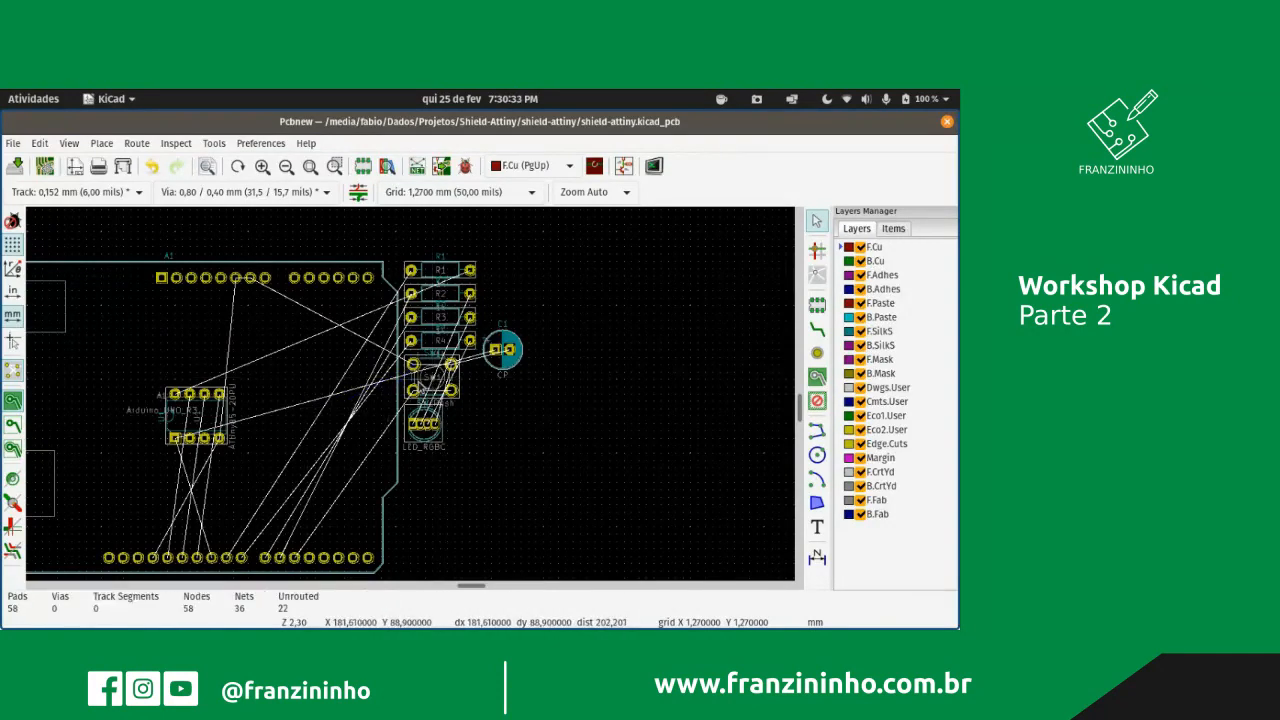
- Move push button SW1 beside U1 inside the Arduino outline, rotate it 90° counterclockwise and place pad 1 at X 154.94, Y 99.06 mm
key(m)
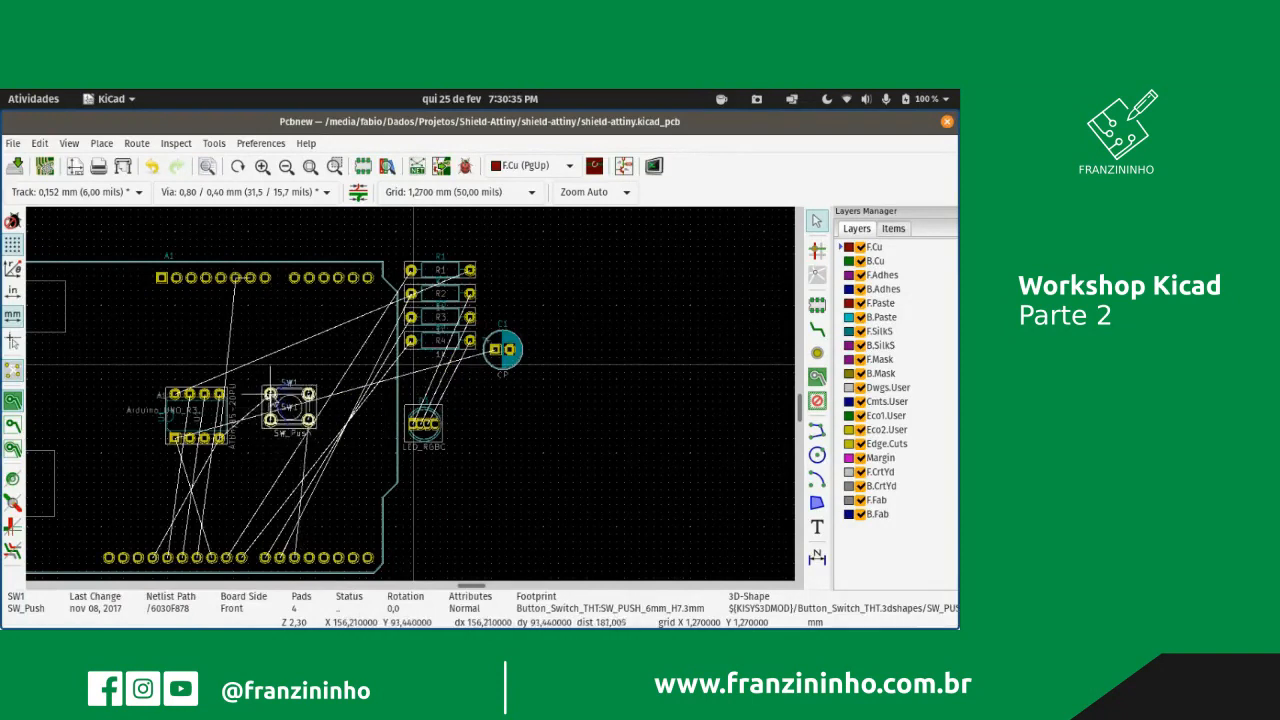
key(r)
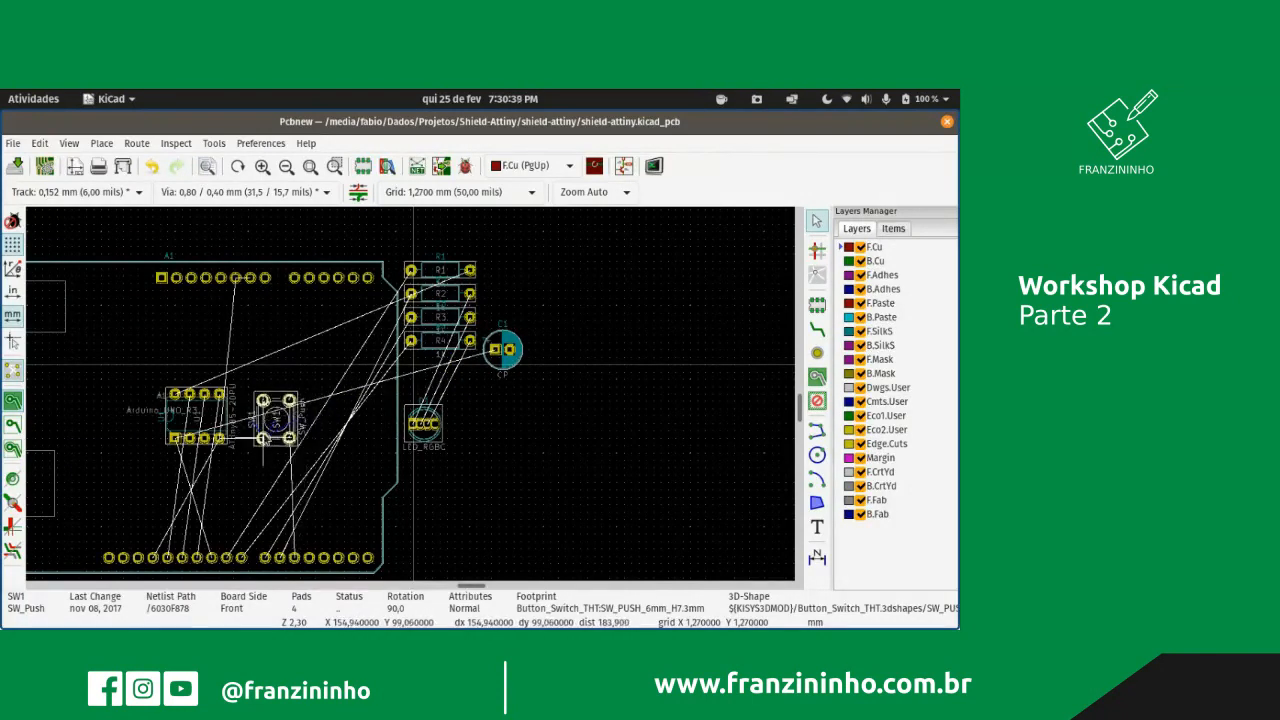
click(263, 438)
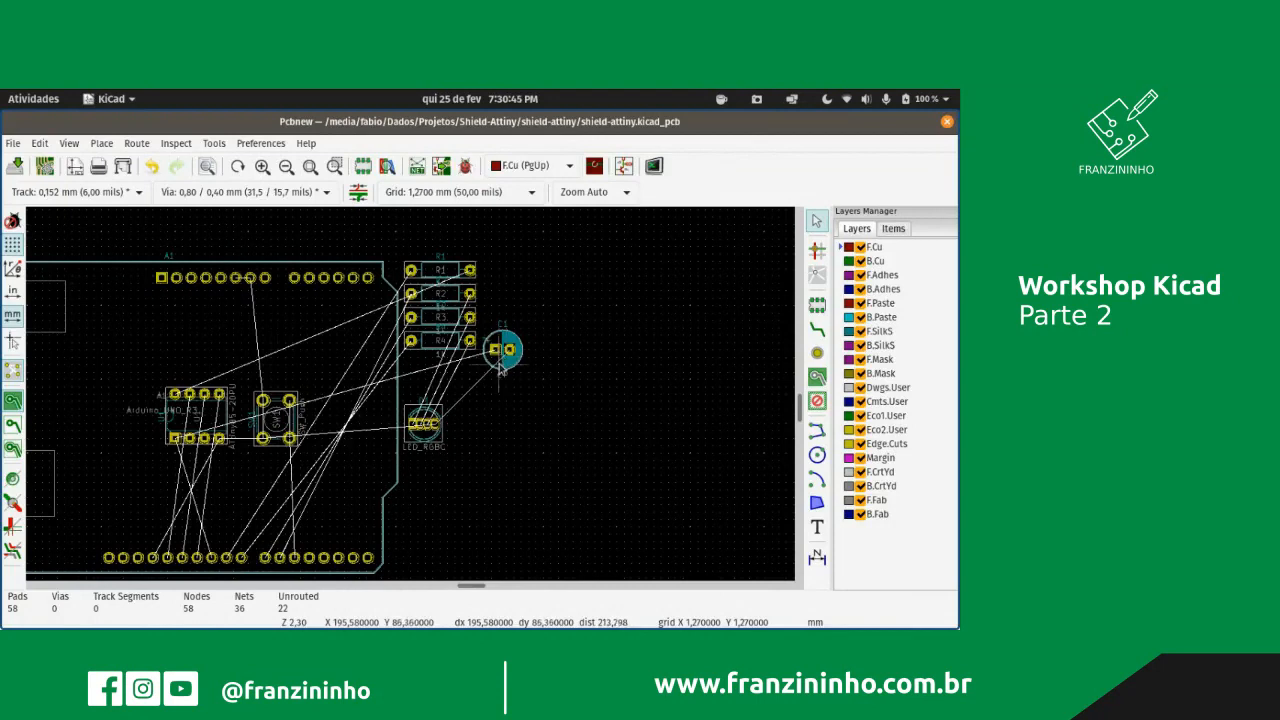
- Move capacitor C1 to the free side of U1 opposite SW1, with 0° rotation and pad 1 at X 132.08, Y 96.52 mm
key(m)
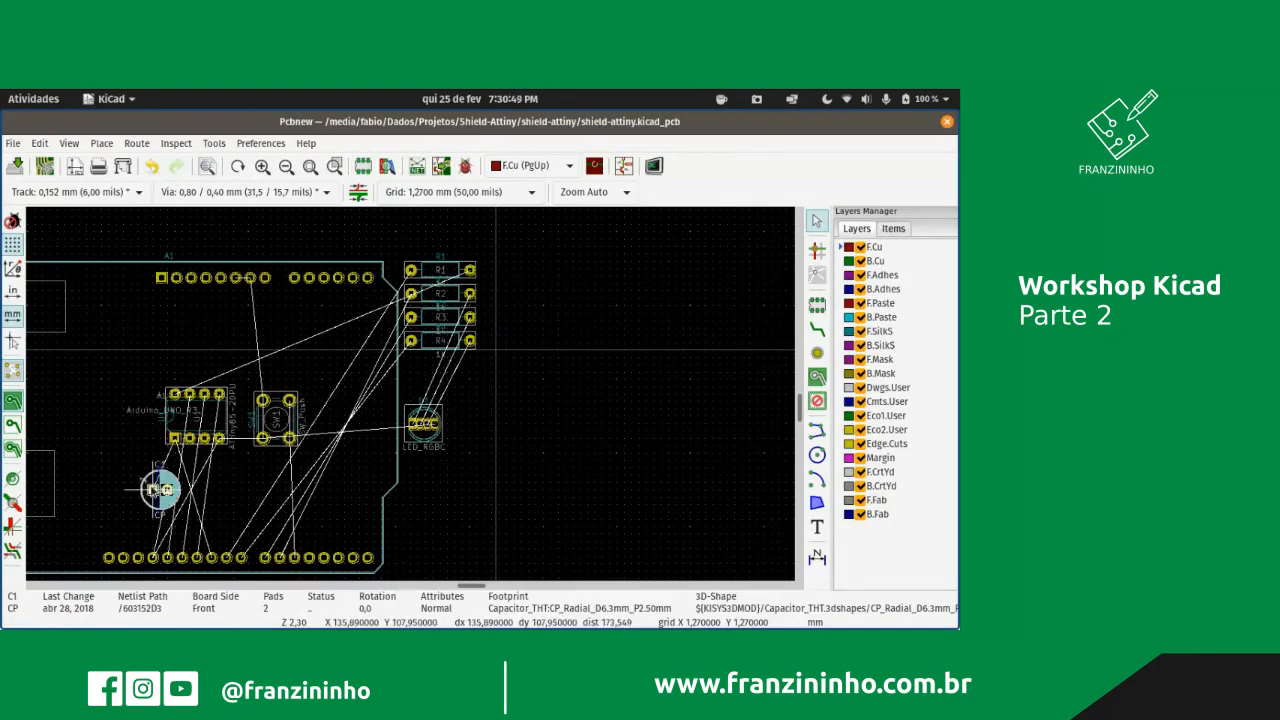
key(r)
key(r)
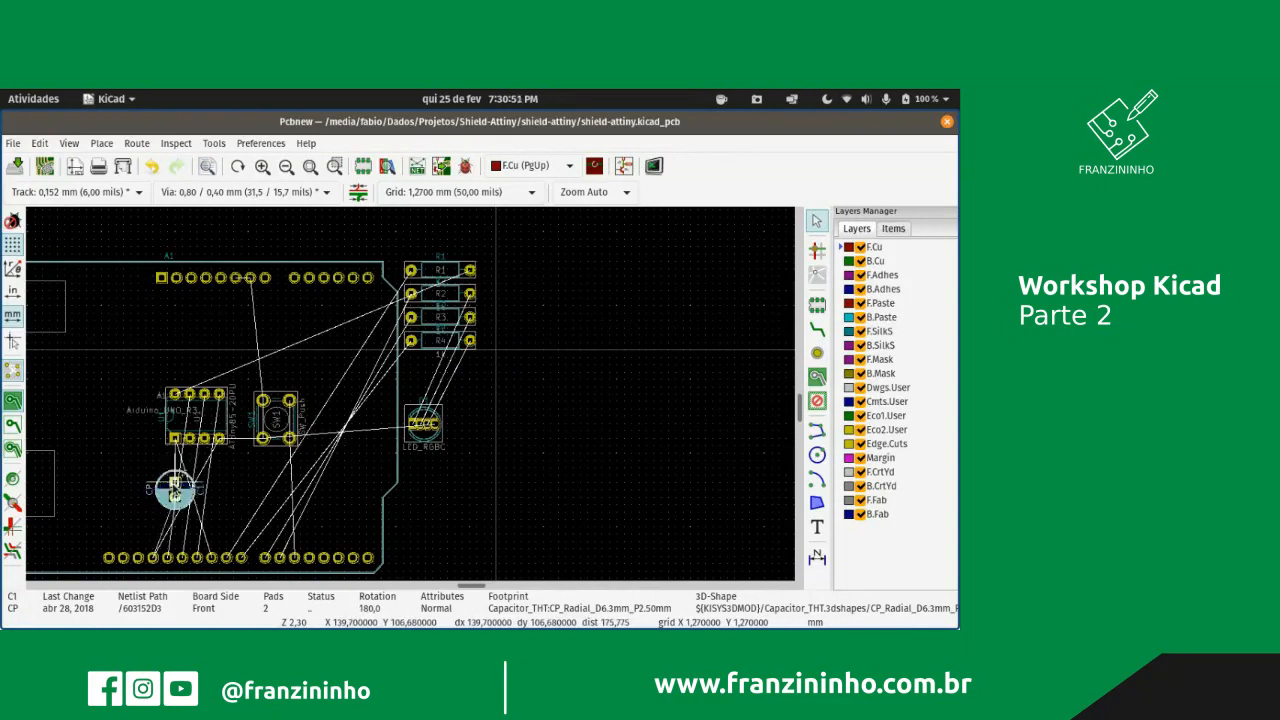
key(r)
scroll(510, 351, down, 4)
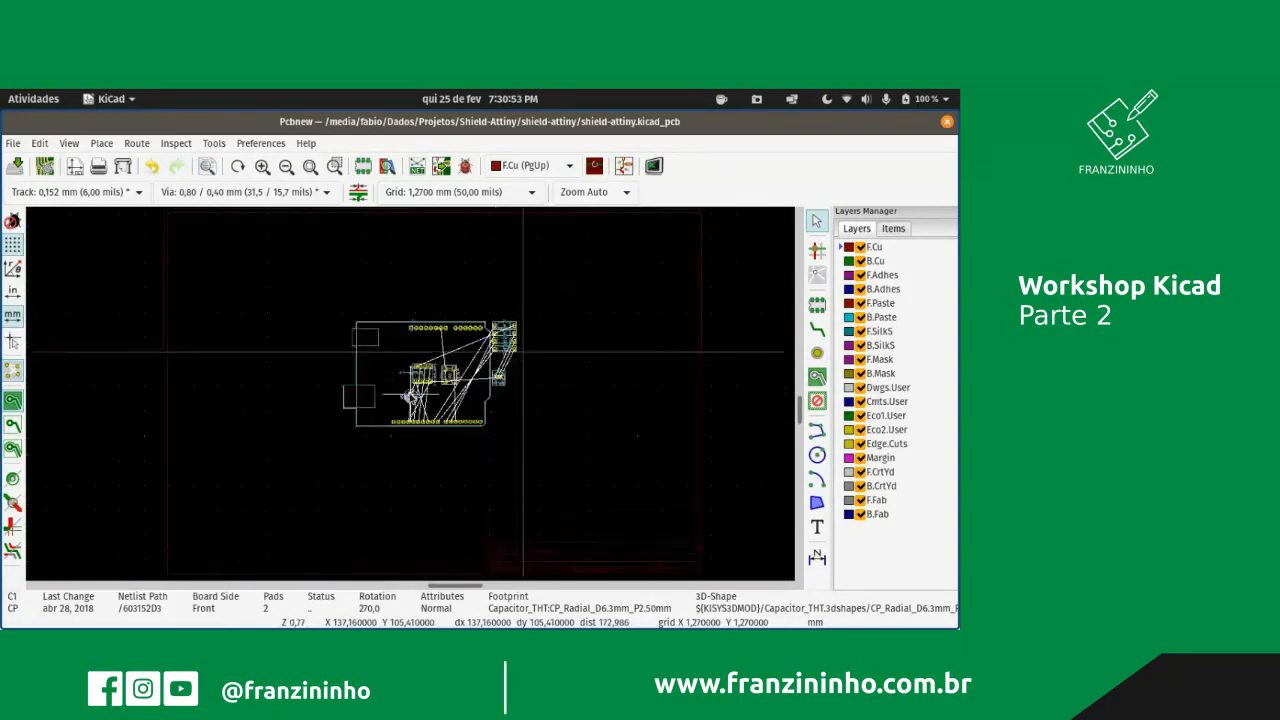
scroll(411, 397, up, 8)
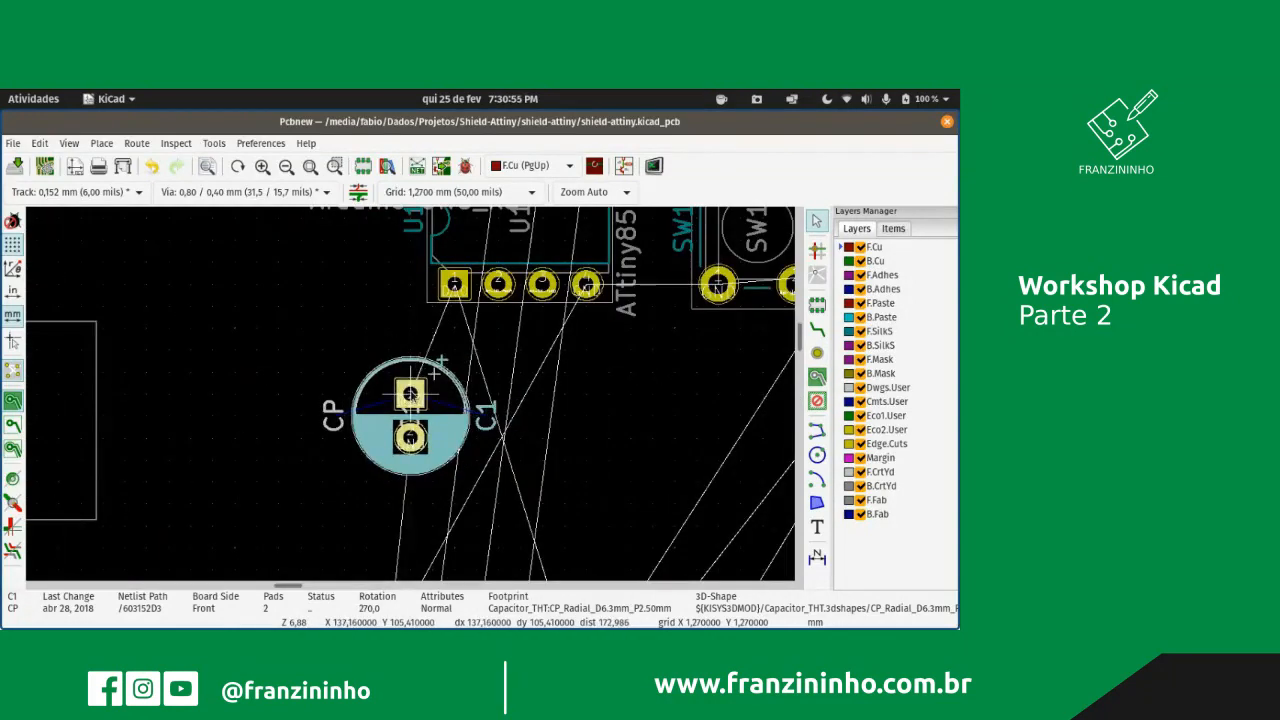
scroll(411, 397, down, 2)
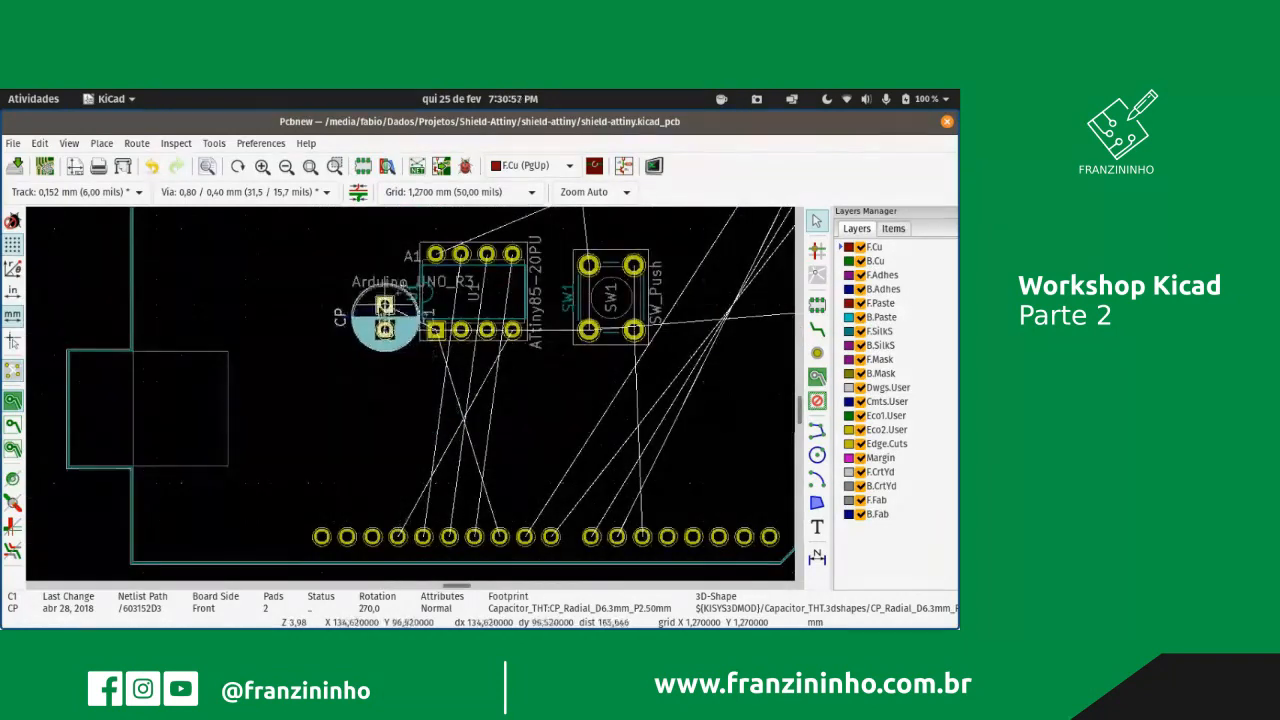
key(r)
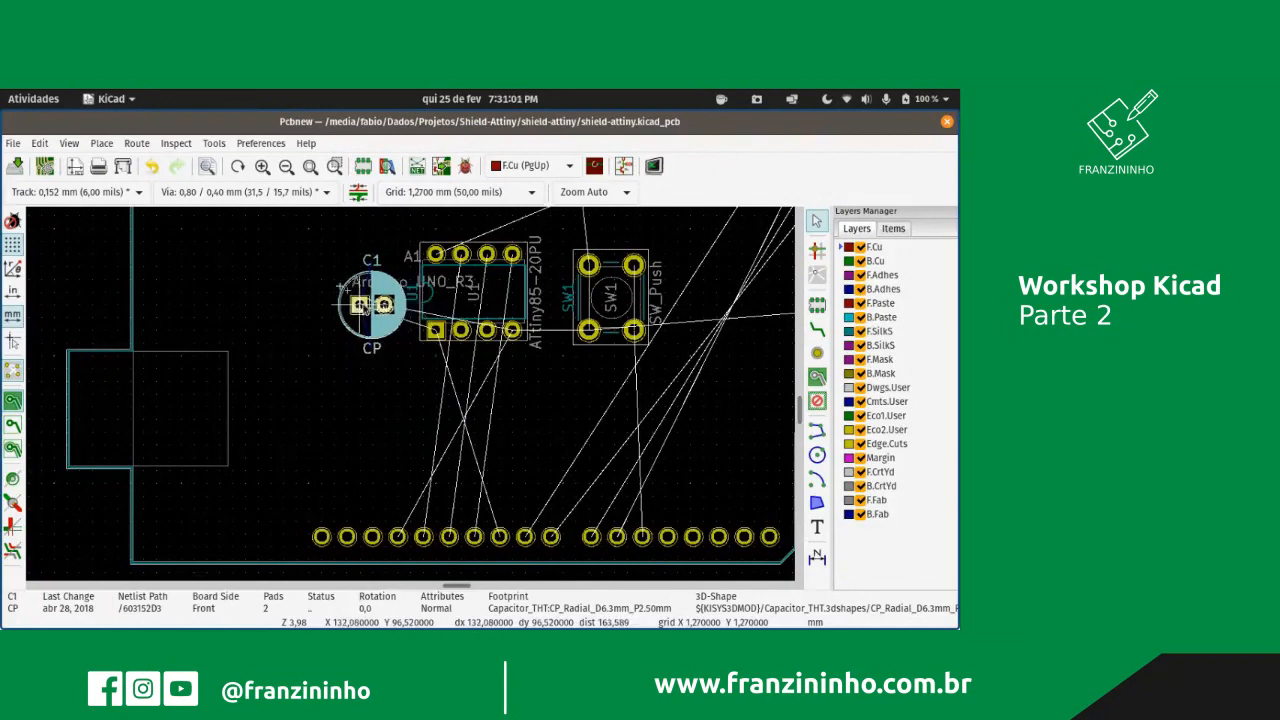
click(361, 306)
- Rotate resistor R1 to 270° and place it vertically above U1 with pad 1 at X 139.7, Y 77.47 mm
scroll(498, 406, up, 2)
scroll(411, 397, down, 5)
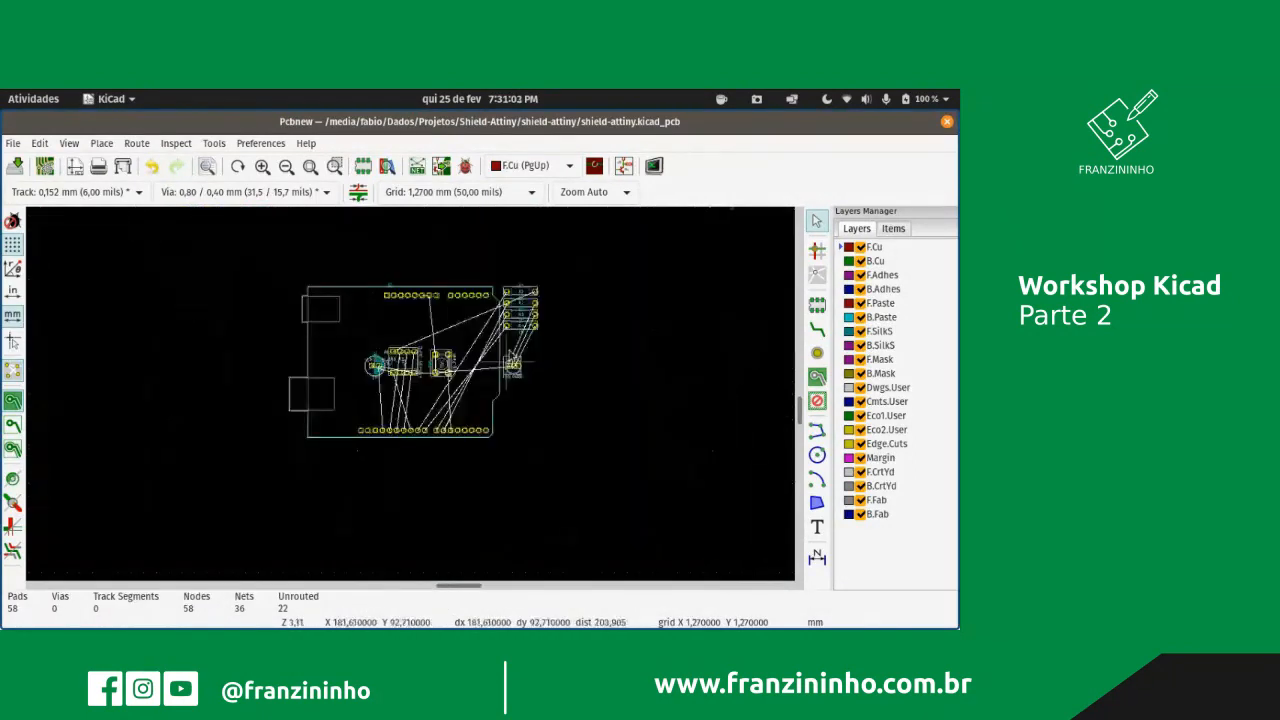
scroll(517, 350, up, 1)
scroll(413, 401, up, 1)
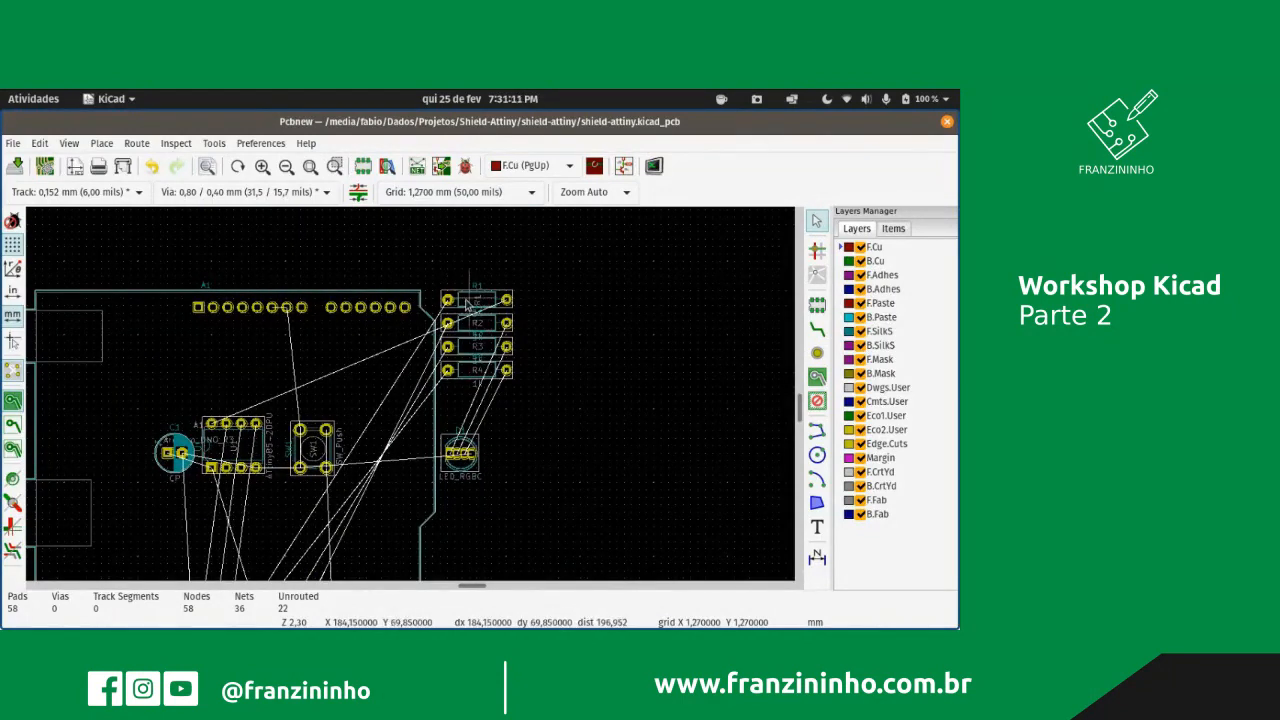
key(r)
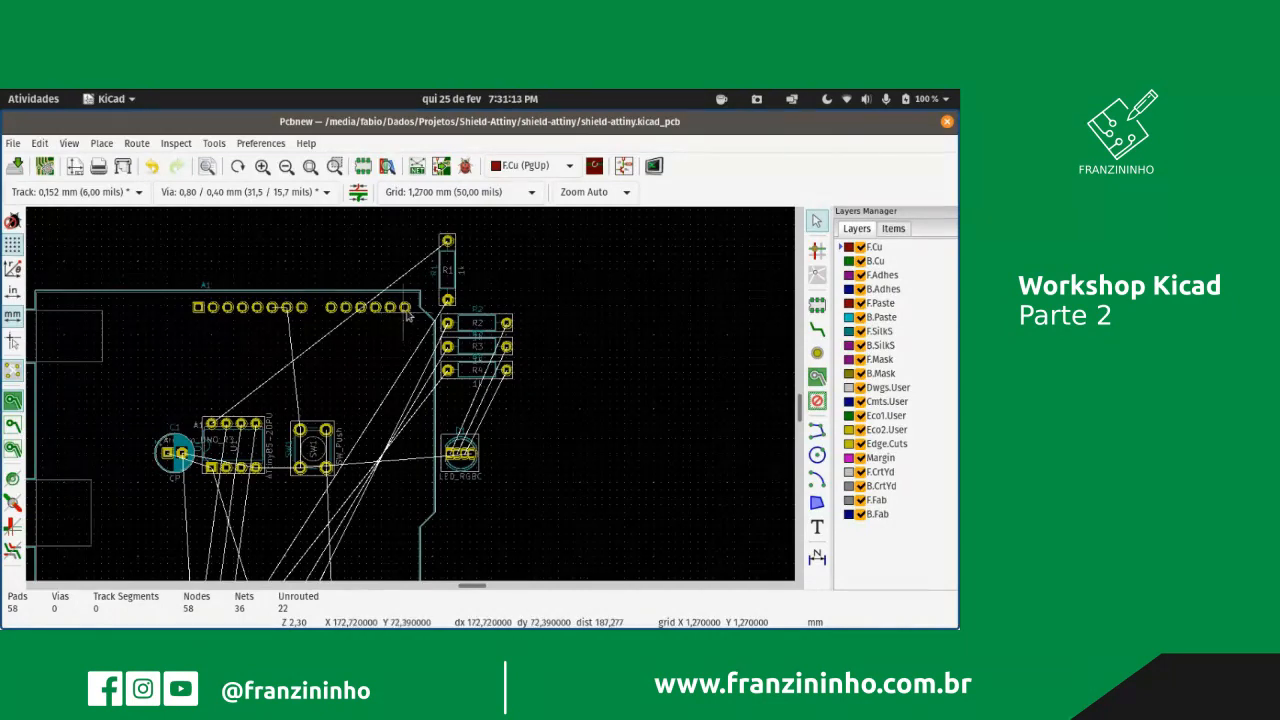
drag(447, 298, 224, 364)
key(r)
key(r)
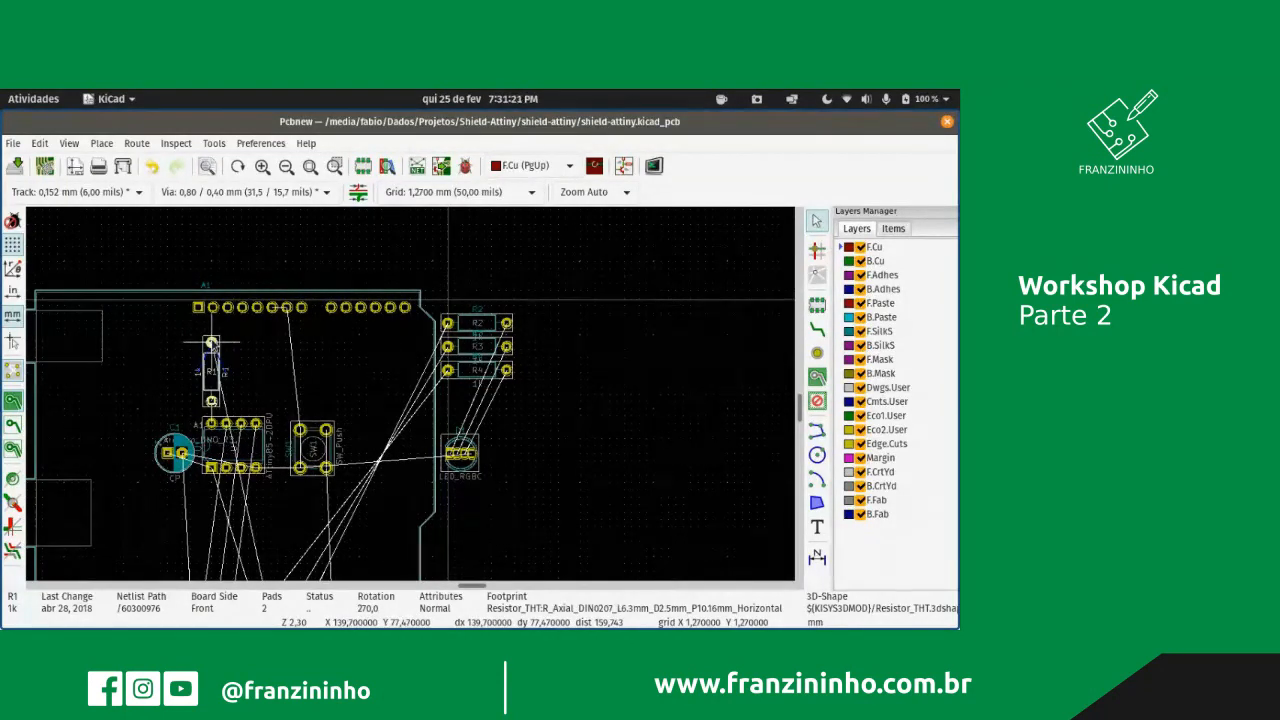
drag(211, 343, 211, 343)
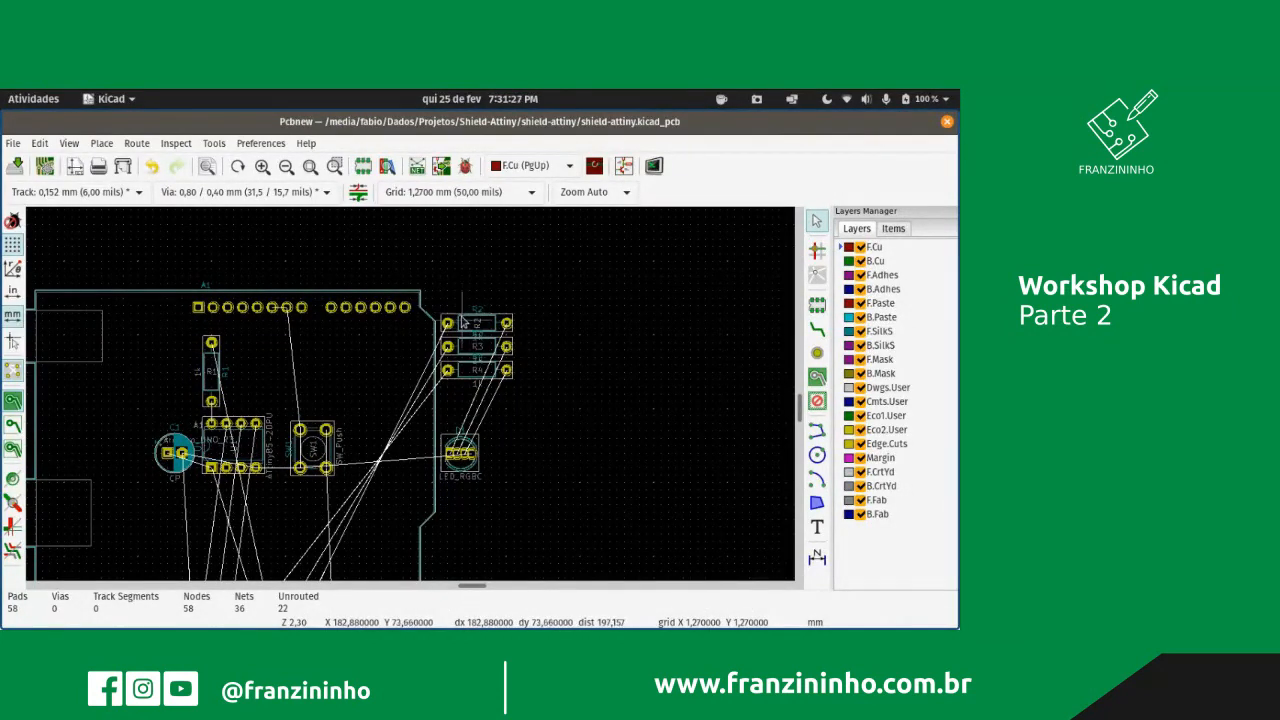
- Rotate resistor R2 to 90° and place it between SW1 and the lower header with pad 1 at X 163.83, Y 111.76 mm
key(r)
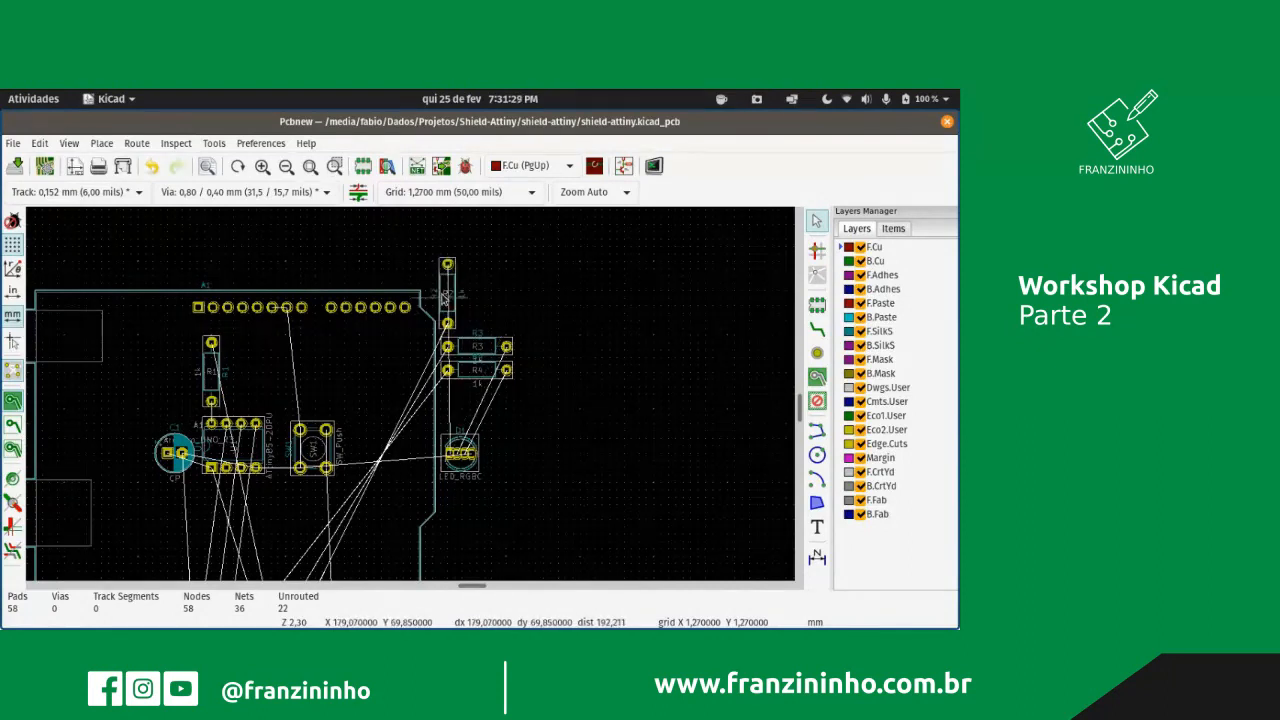
key(m)
key(Escape)
key(m)
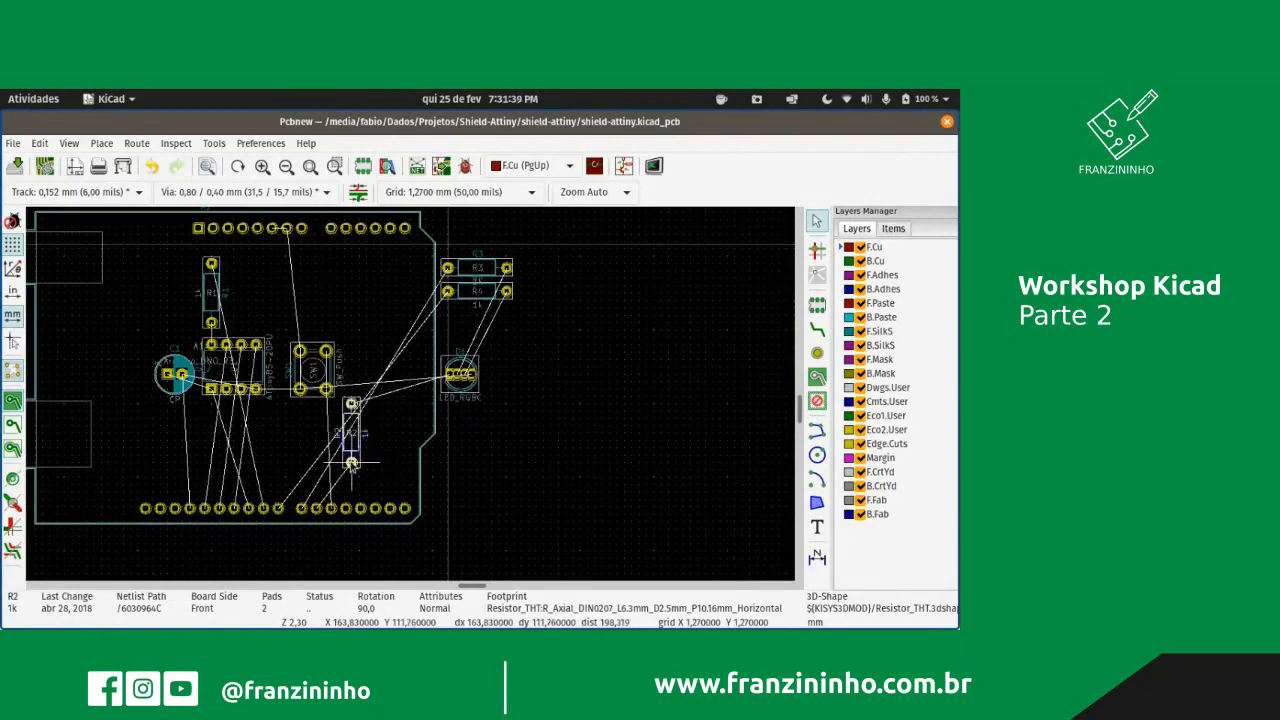
click(351, 463)
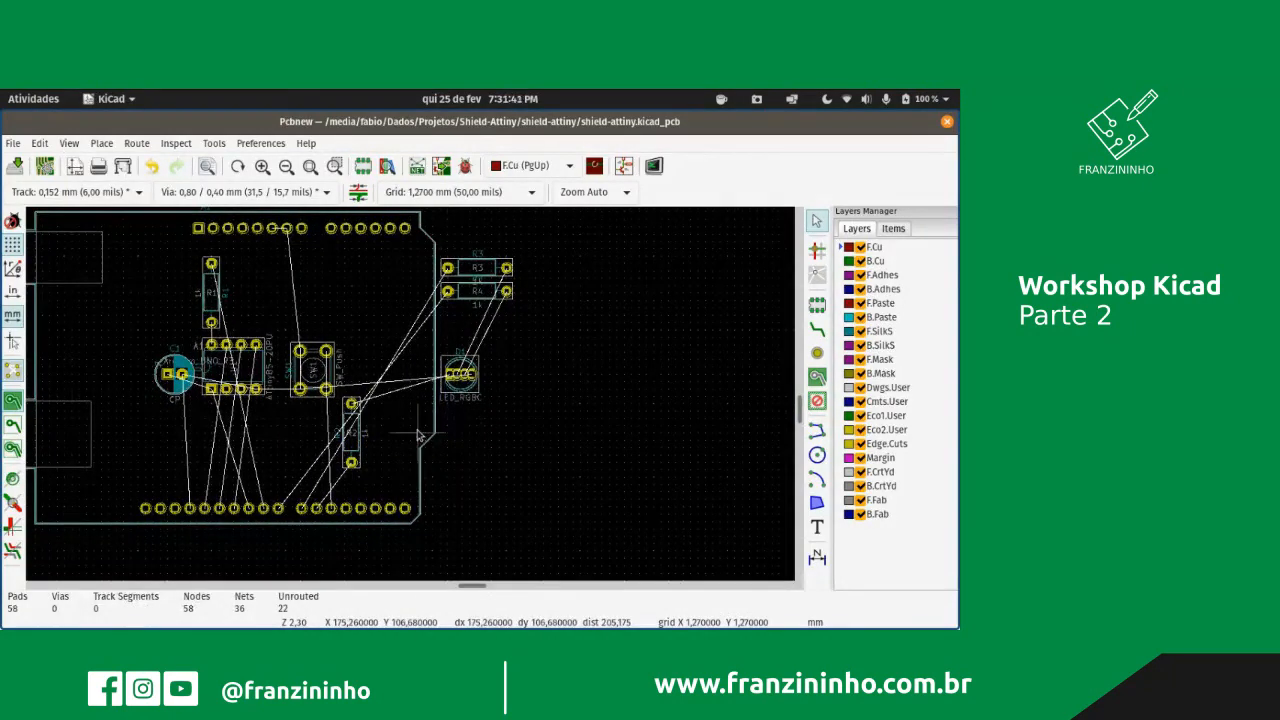
- Examine the component placement and ratsnest connections between the placed parts, the lower header pads and the parts still outside the outline
scroll(418, 436, down, 2)
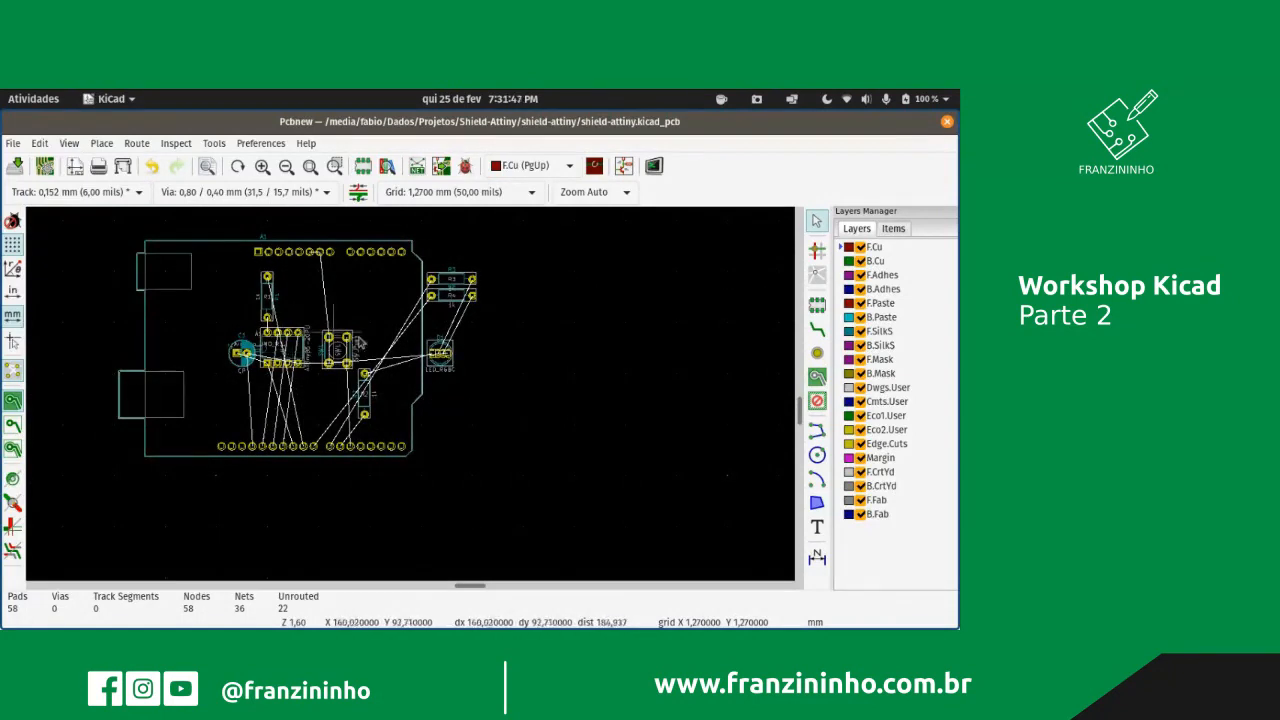
scroll(381, 330, down, 3)
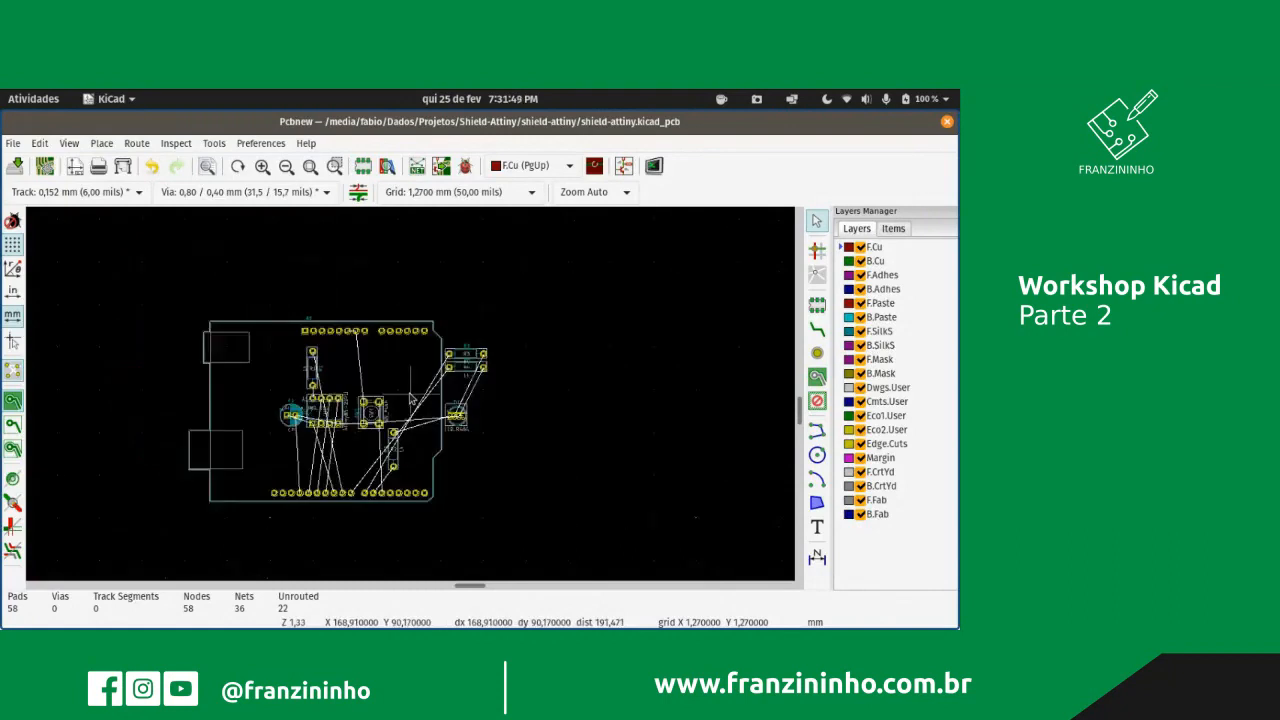
scroll(411, 402, up, 2)
scroll(411, 402, up, 2)
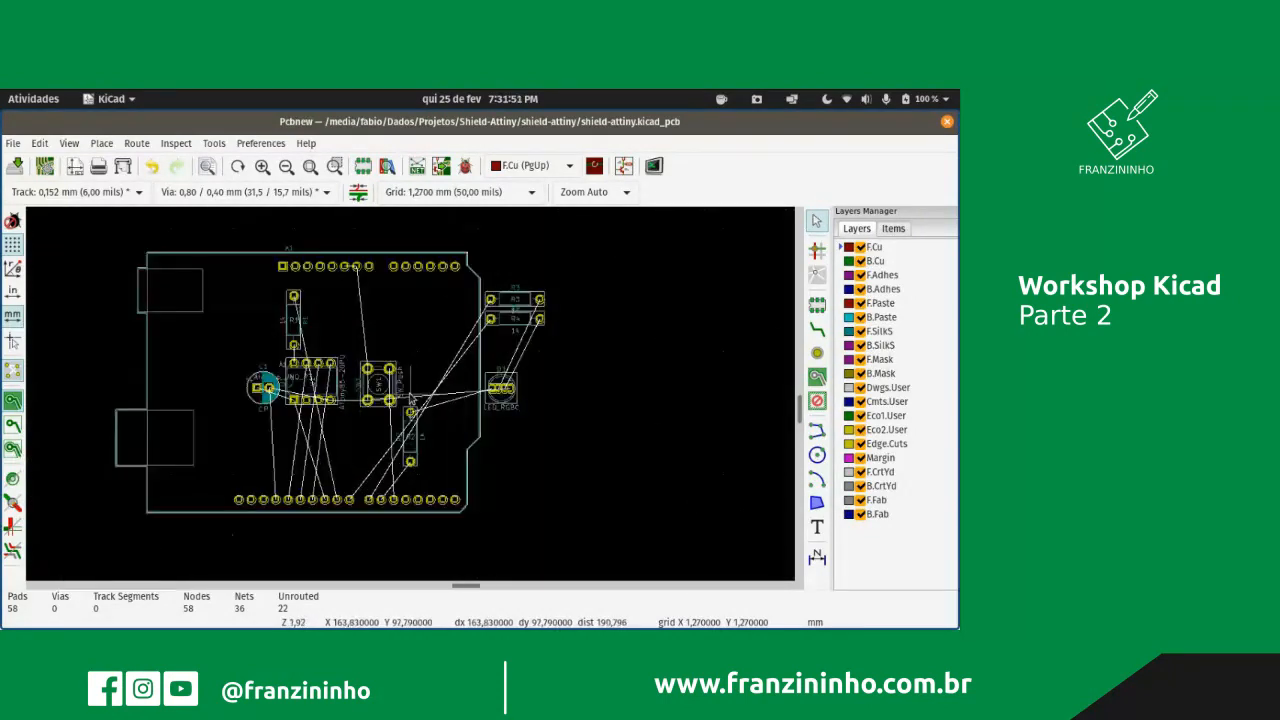
click(512, 309)
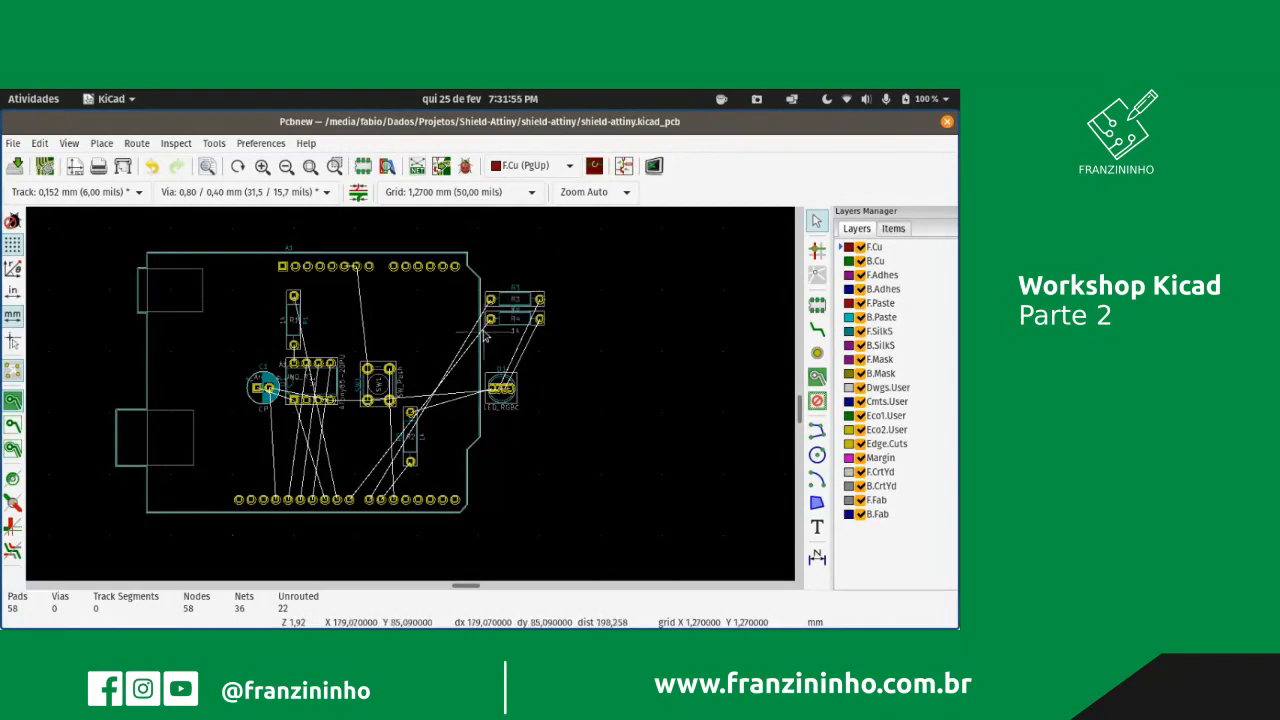
scroll(484, 334, down, 1)
scroll(411, 397, up, 4)
scroll(350, 455, down, 3)
scroll(412, 403, up, 2)
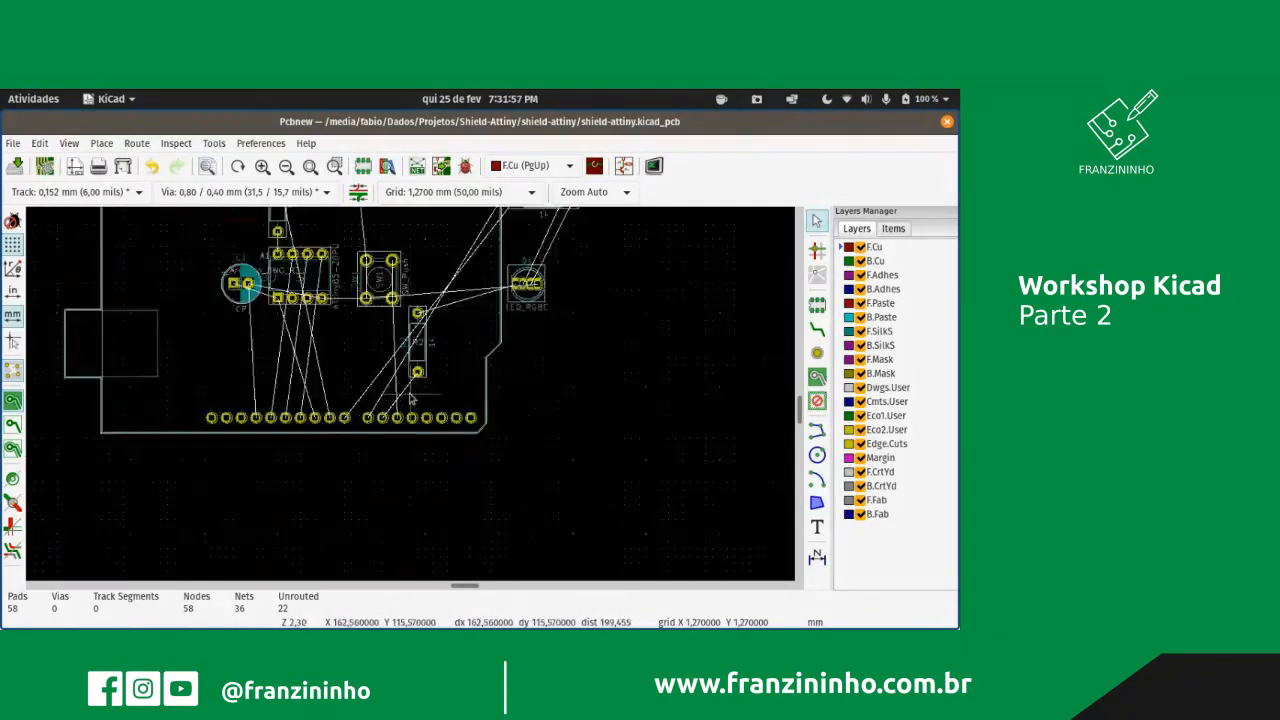
scroll(420, 370, down, 3)
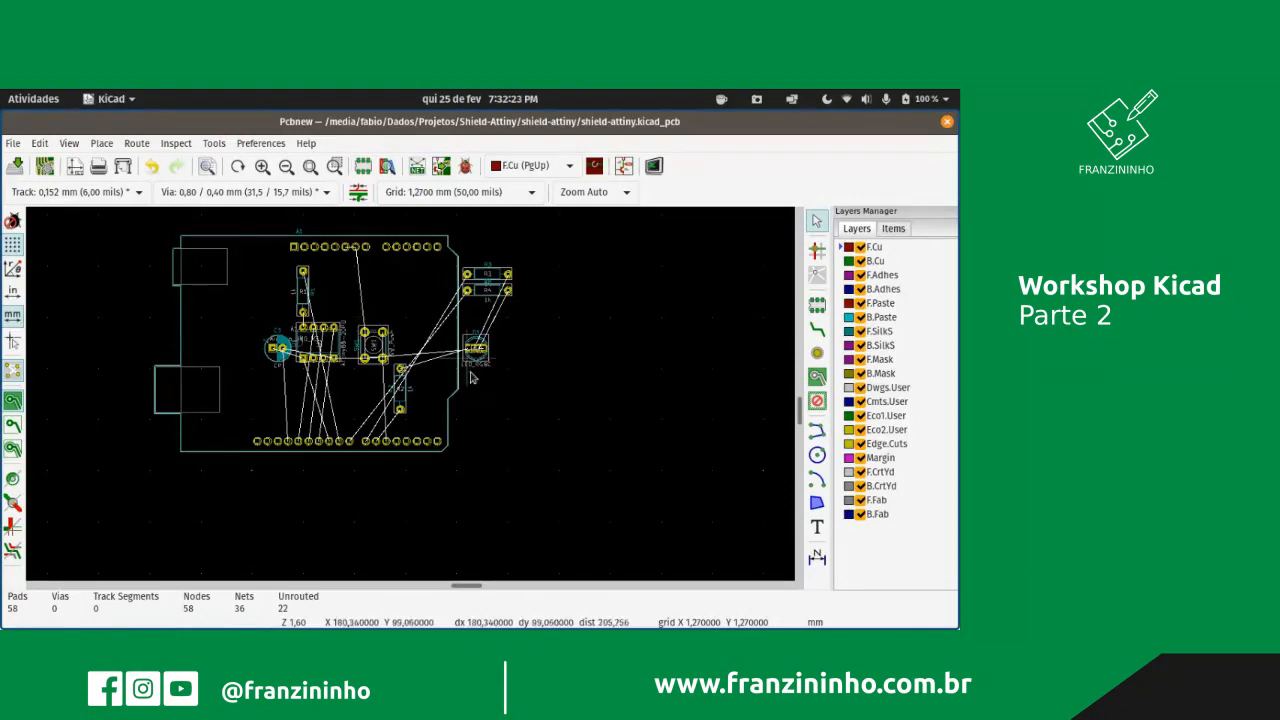
- Switch to Firefox, search the web for "arduino uno" images and view the first board photo at full size
key(super)
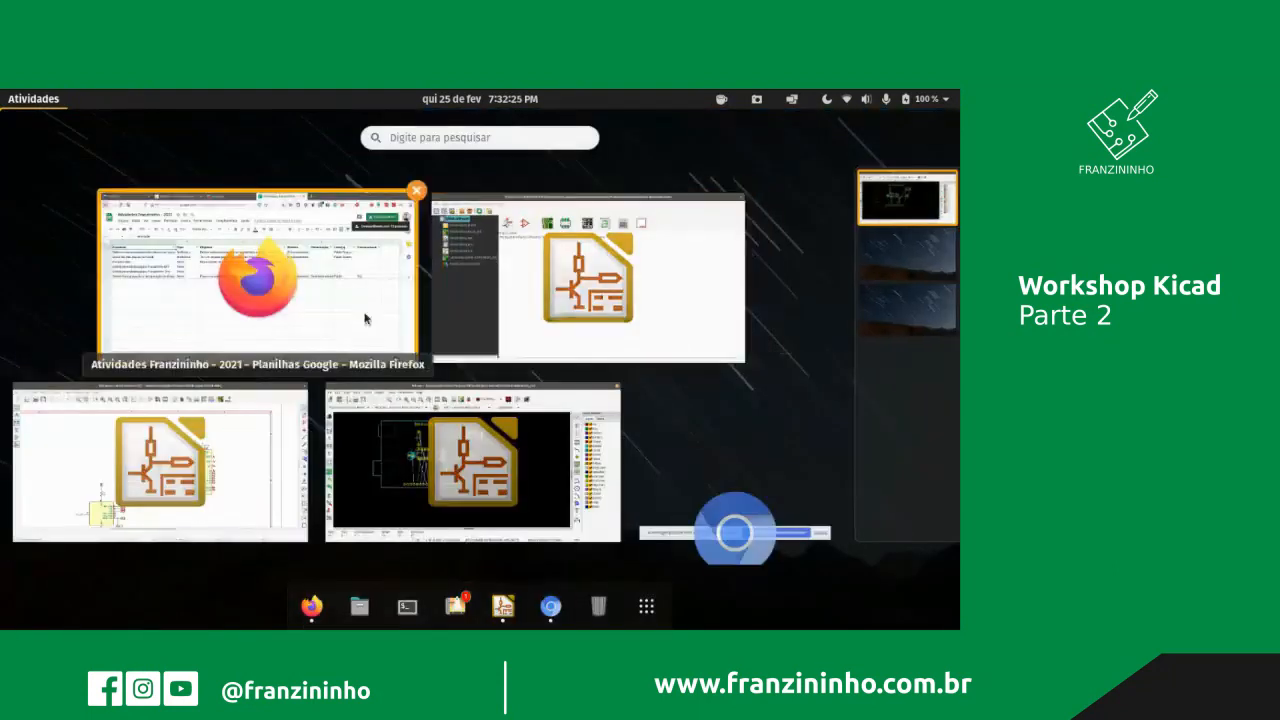
click(367, 318)
click(643, 124)
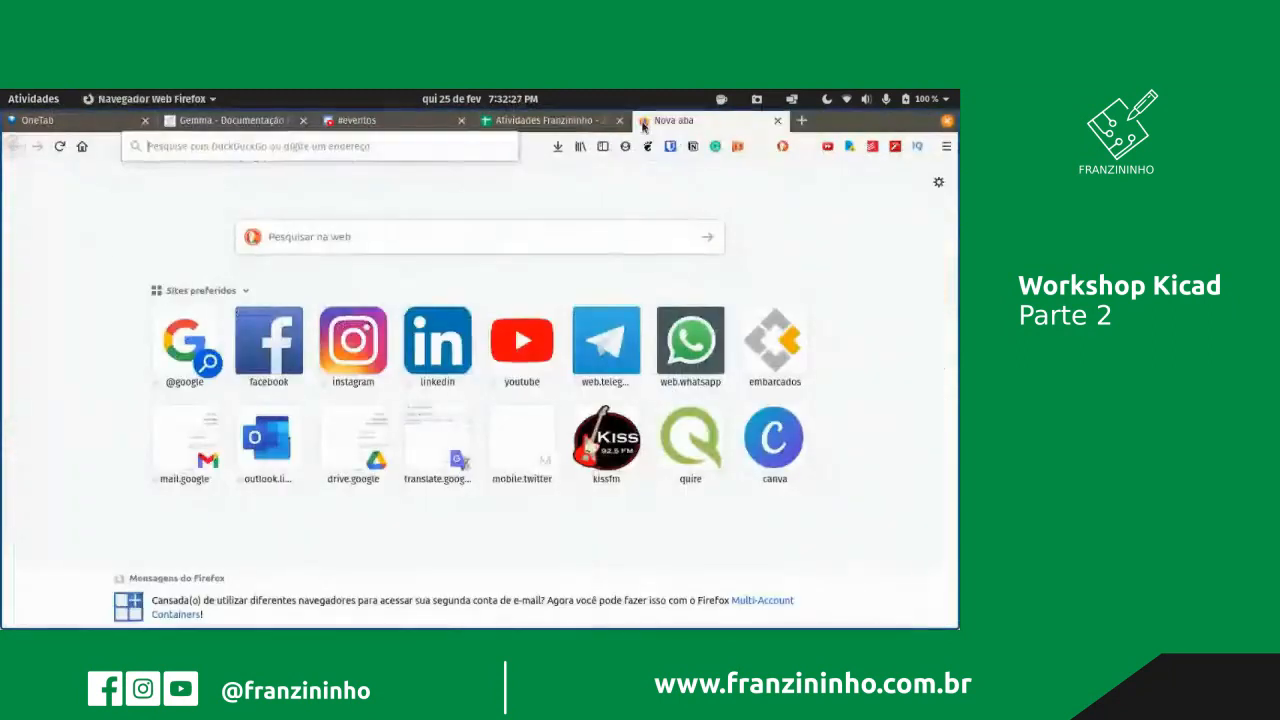
text(arduino uno)
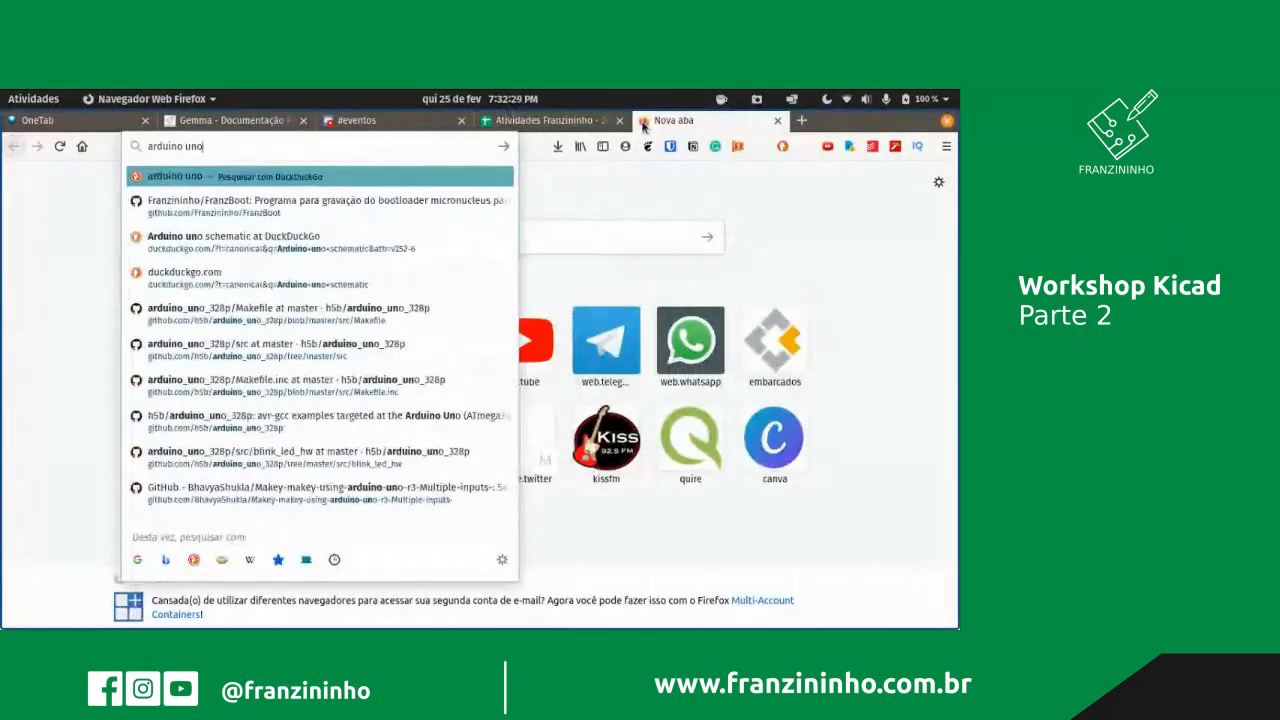
key(Return)
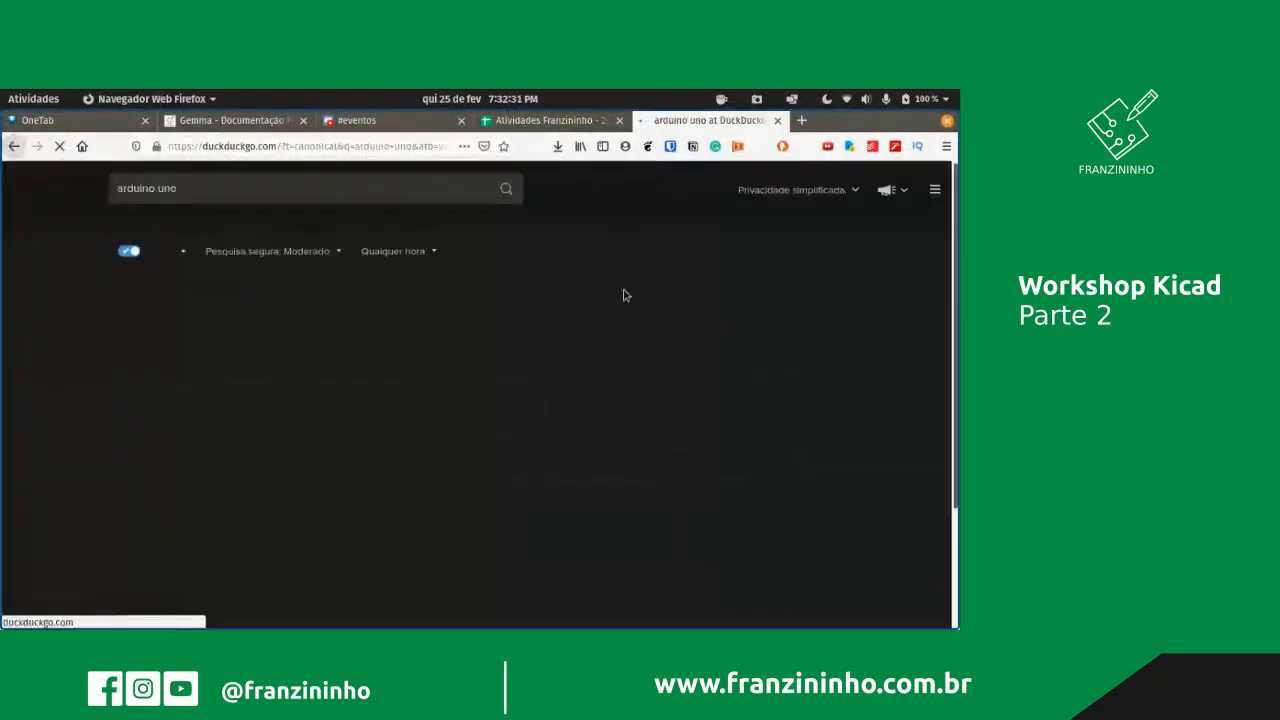
click(170, 218)
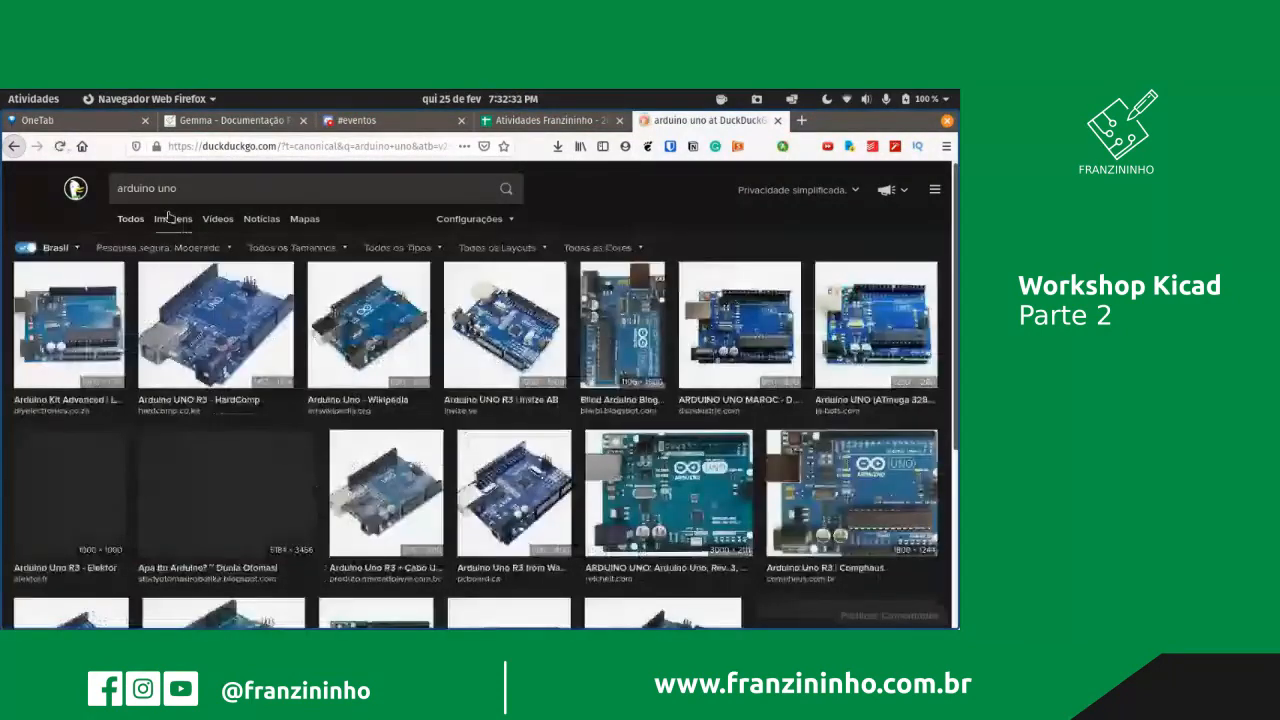
click(84, 344)
right_click(323, 461)
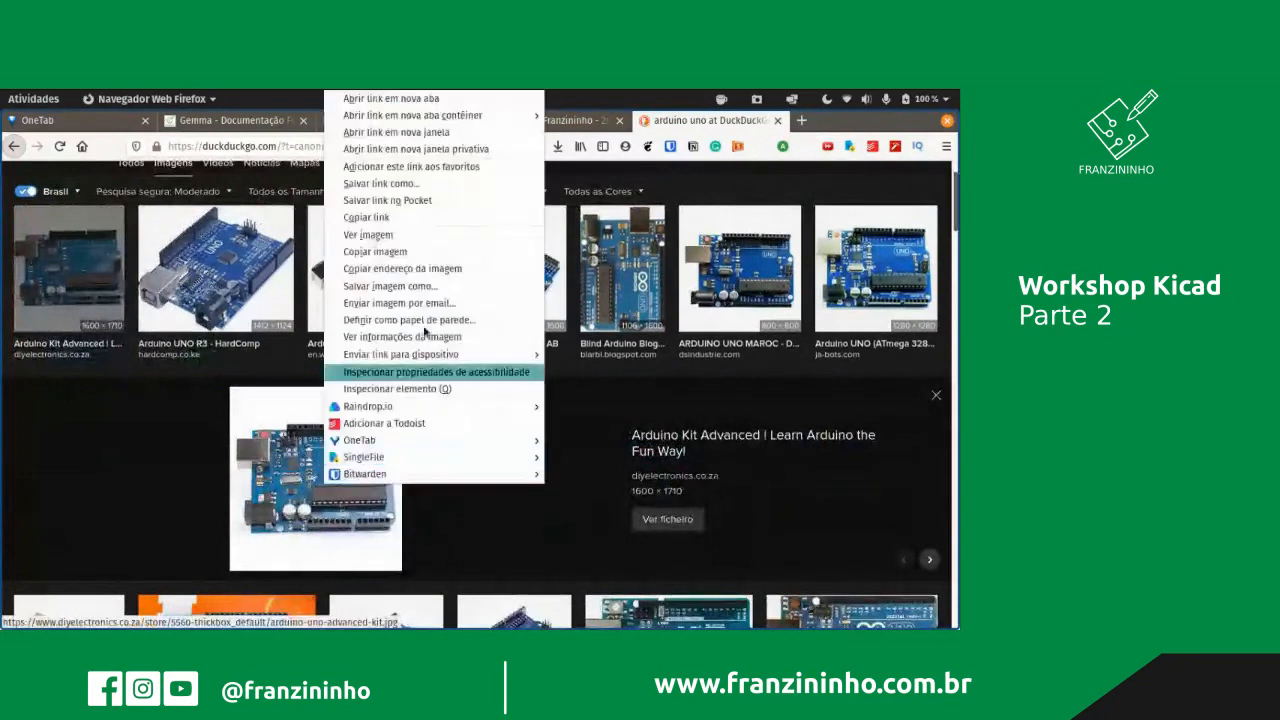
click(430, 239)
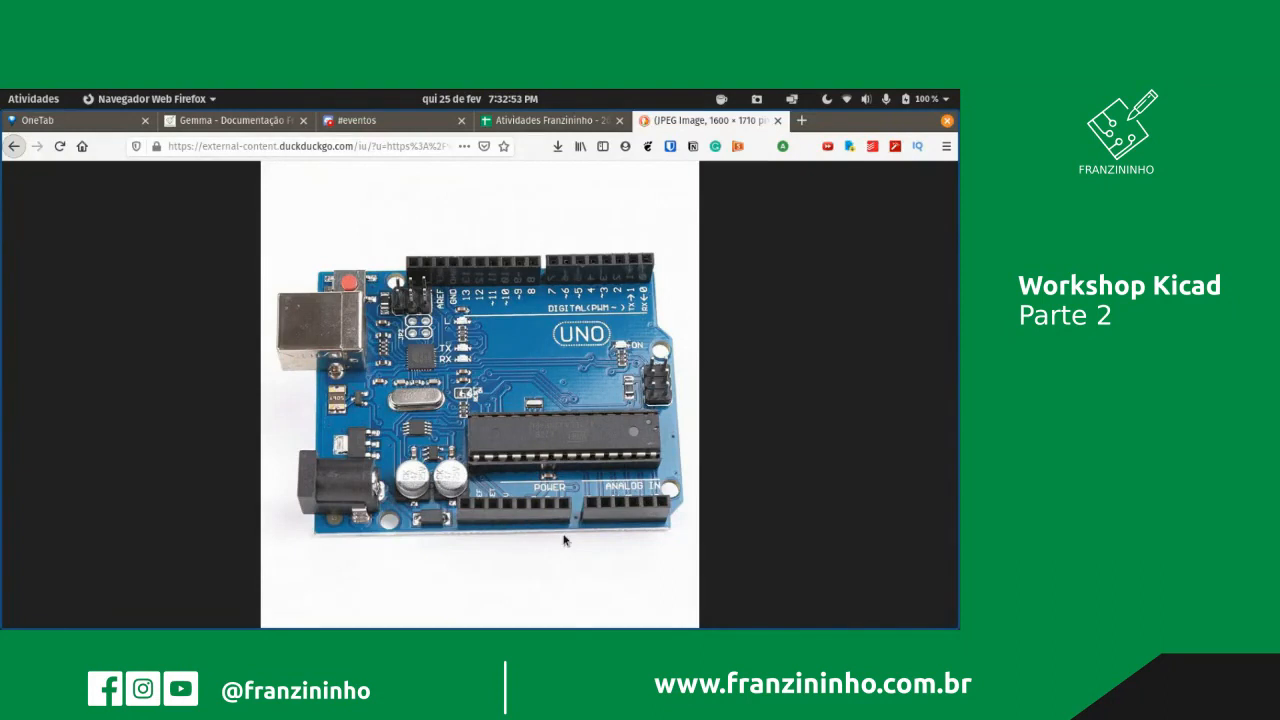
- Return to Pcbnew and inspect the board in the 3D Viewer, checking both the component side and the underside
key(alt+Tab)
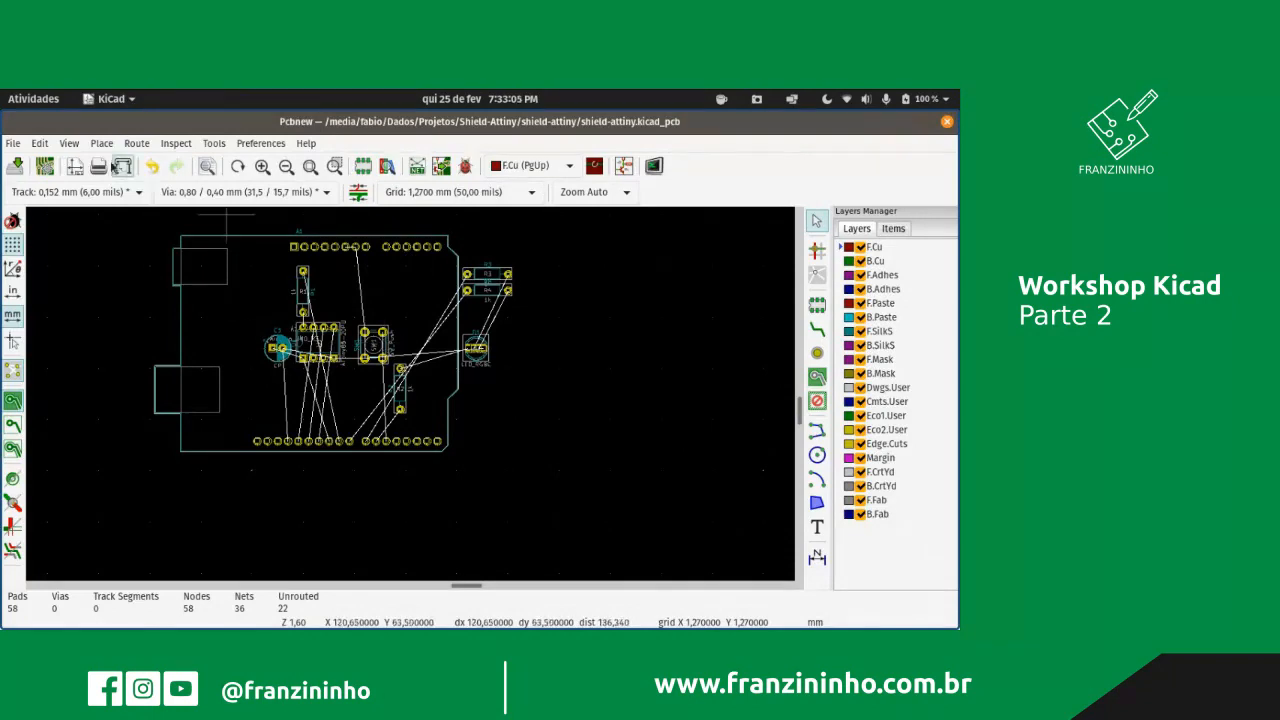
click(70, 145)
click(93, 214)
click(477, 138)
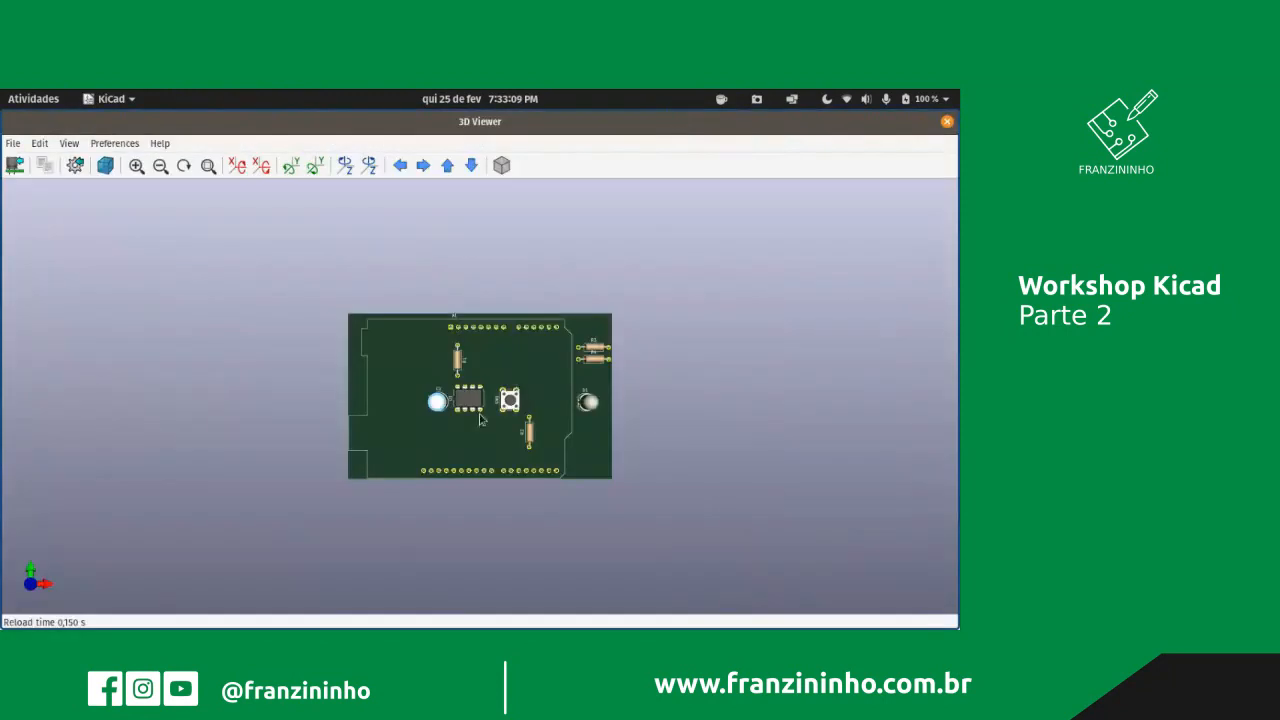
scroll(481, 421, up, 12)
scroll(496, 449, down, 6)
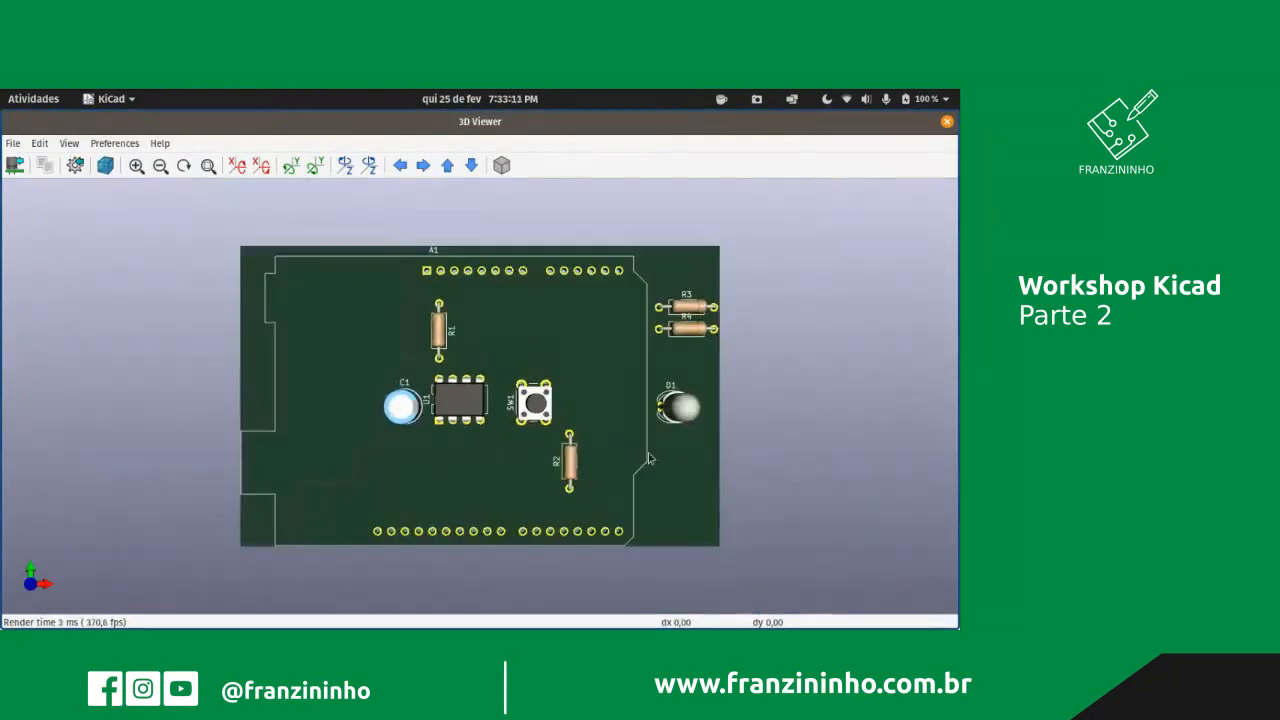
drag(690, 472, 465, 566)
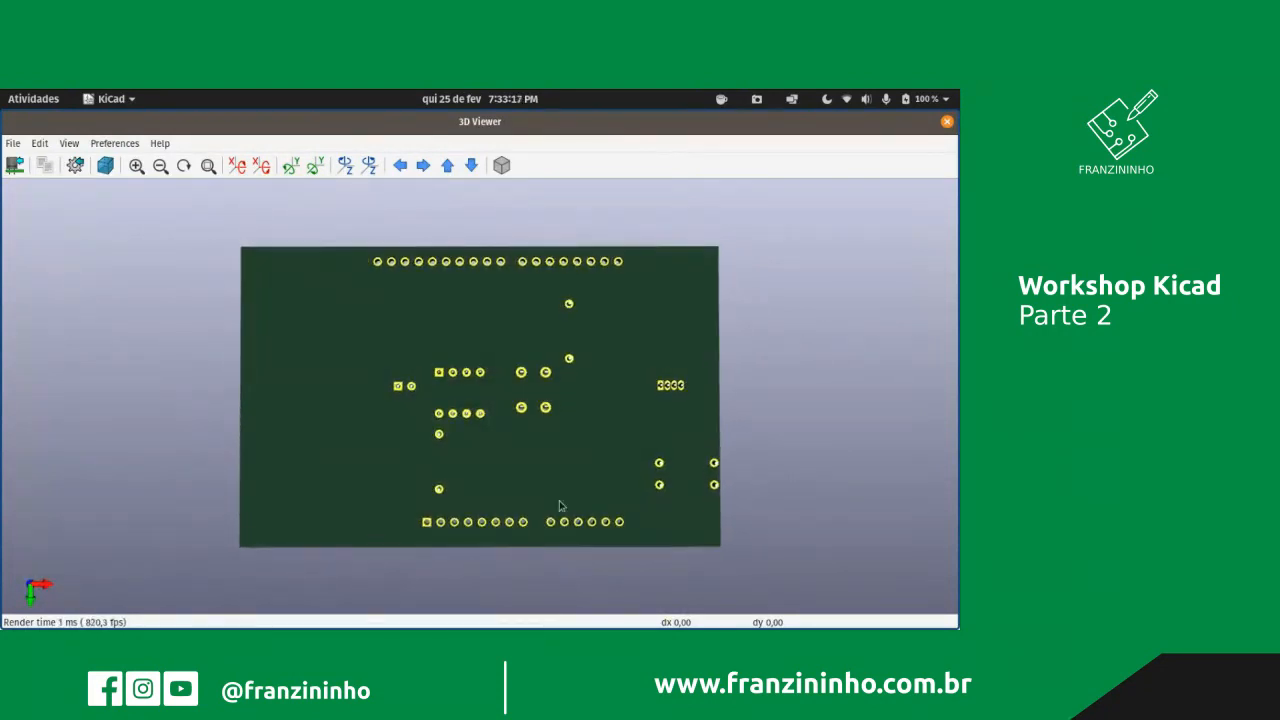
drag(563, 506, 580, 517)
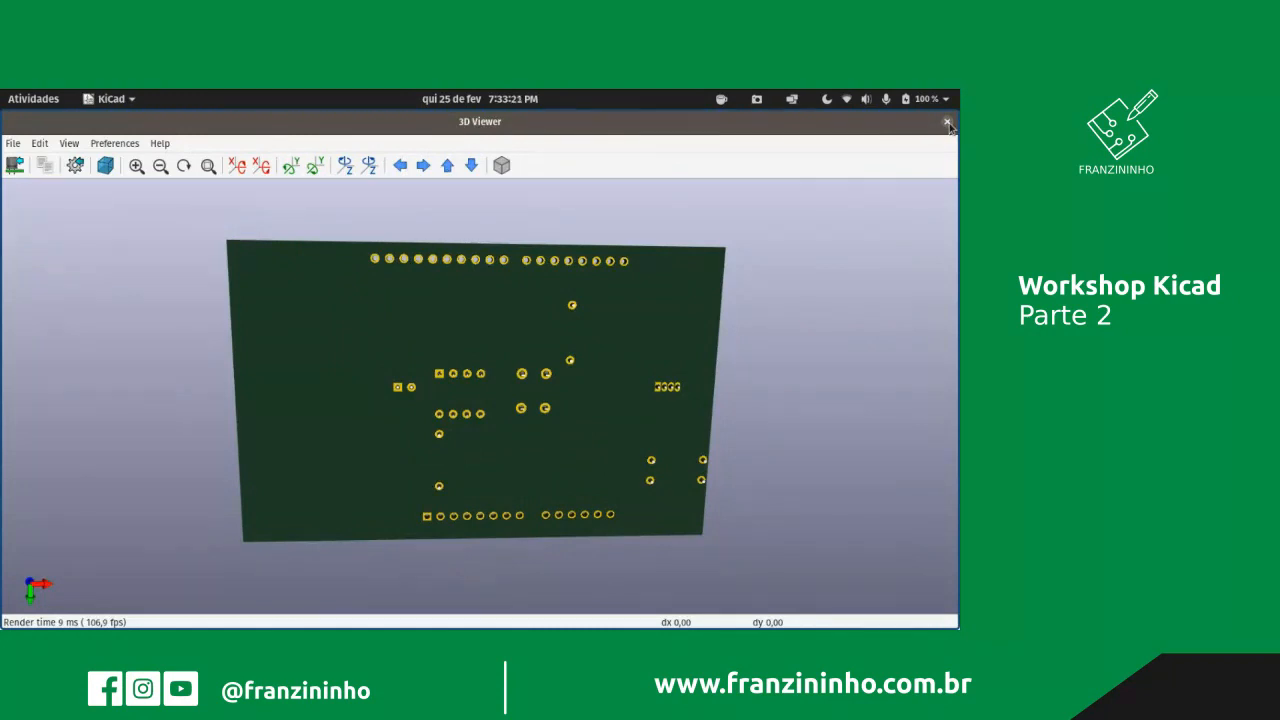
- Close the 3D Viewer, flip Arduino_UNO_R3 footprint A1 to the back side and place it with pad 1 at X 135.89, Y 116.84 mm
click(947, 122)
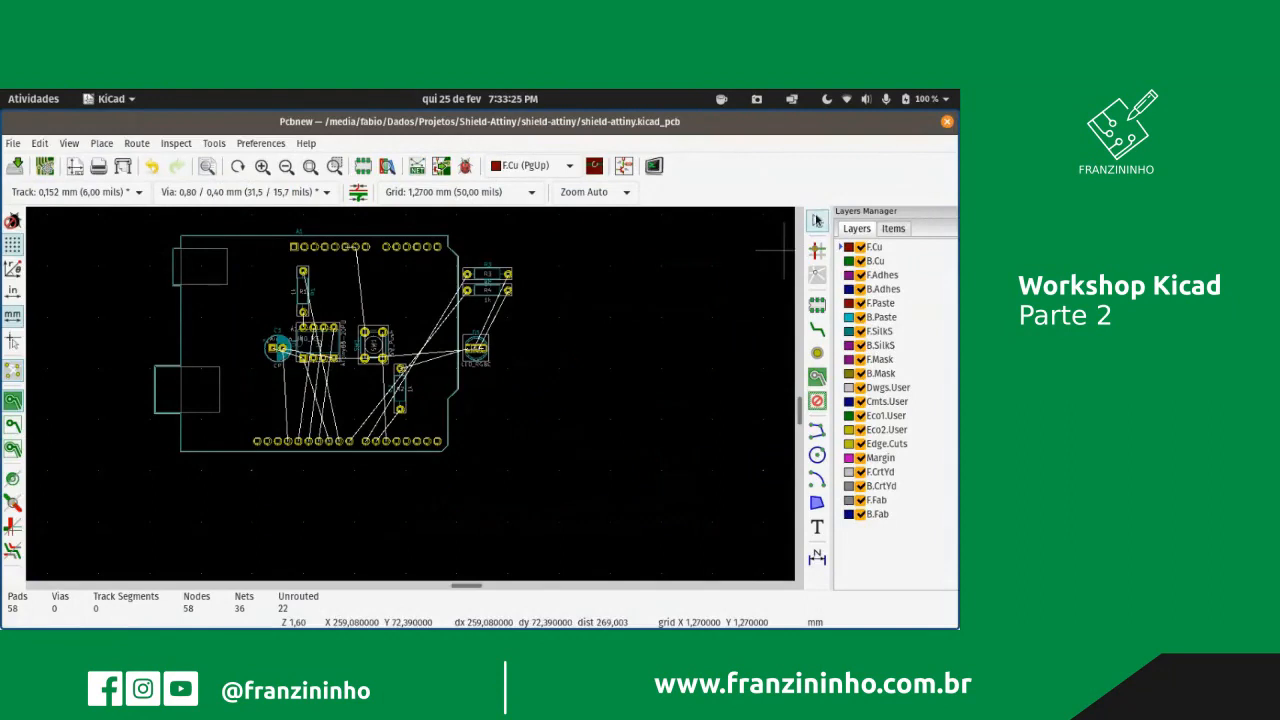
click(204, 281)
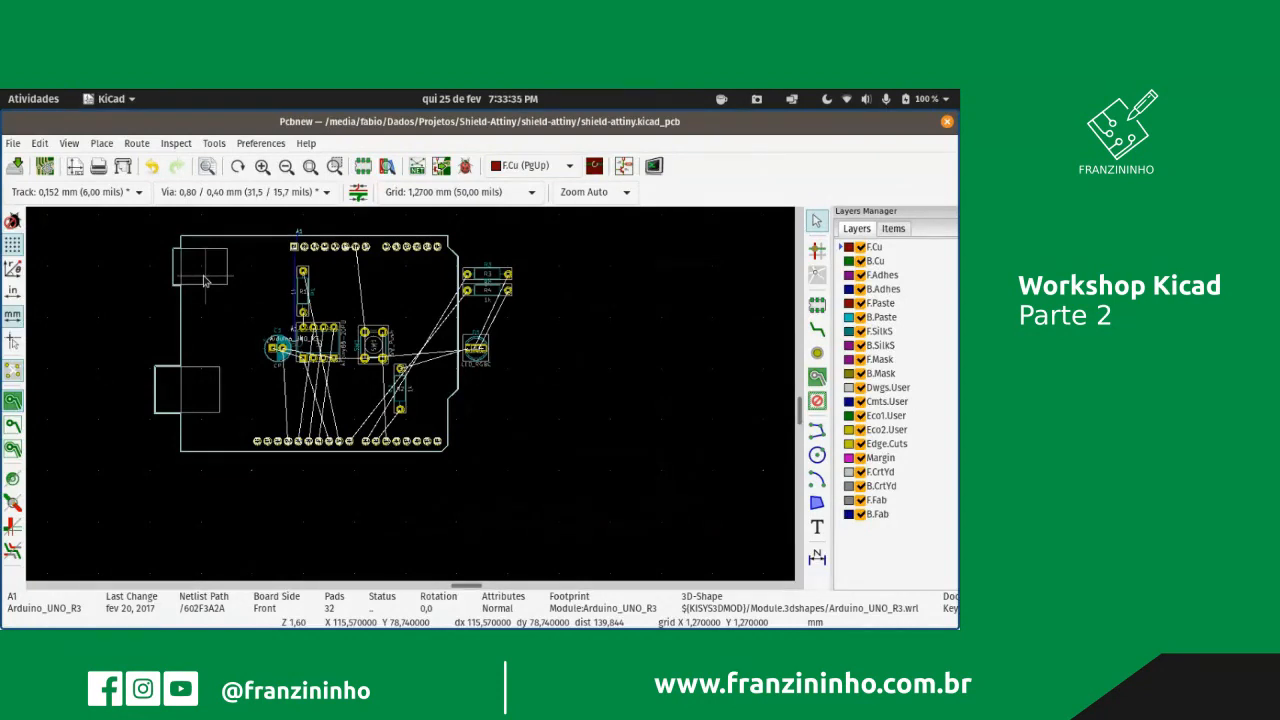
key(f)
key(m)
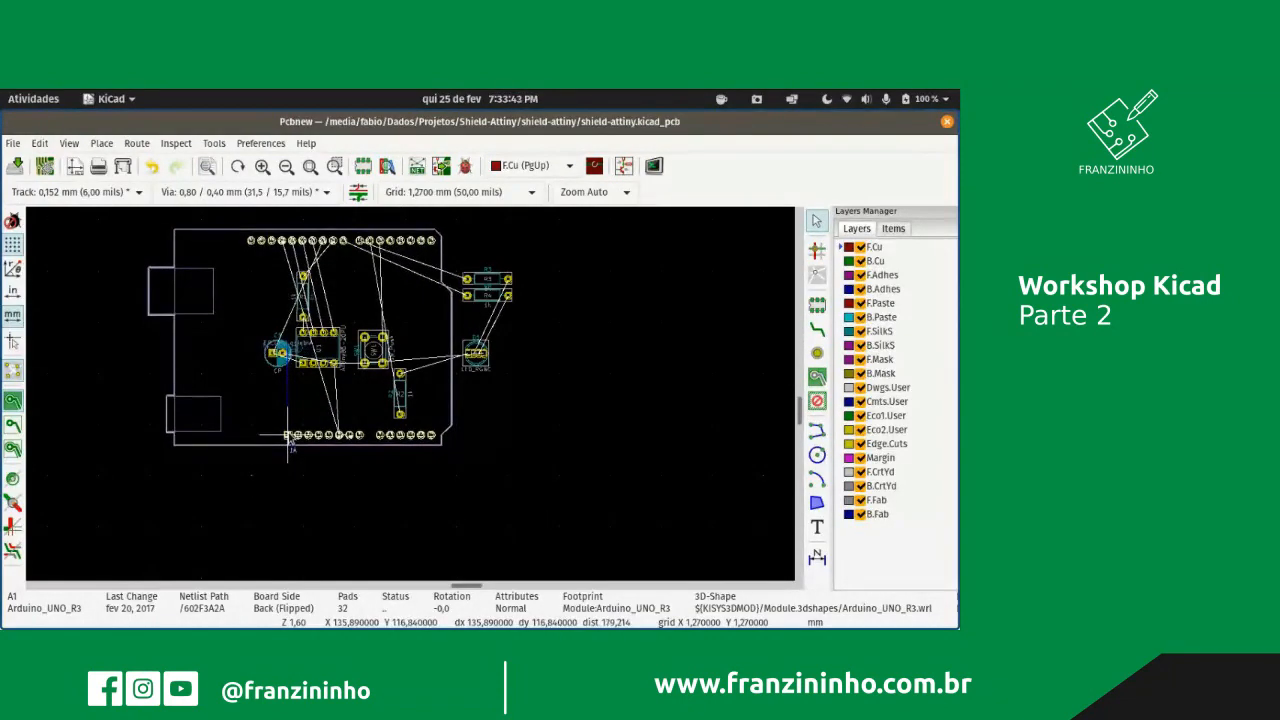
click(288, 436)
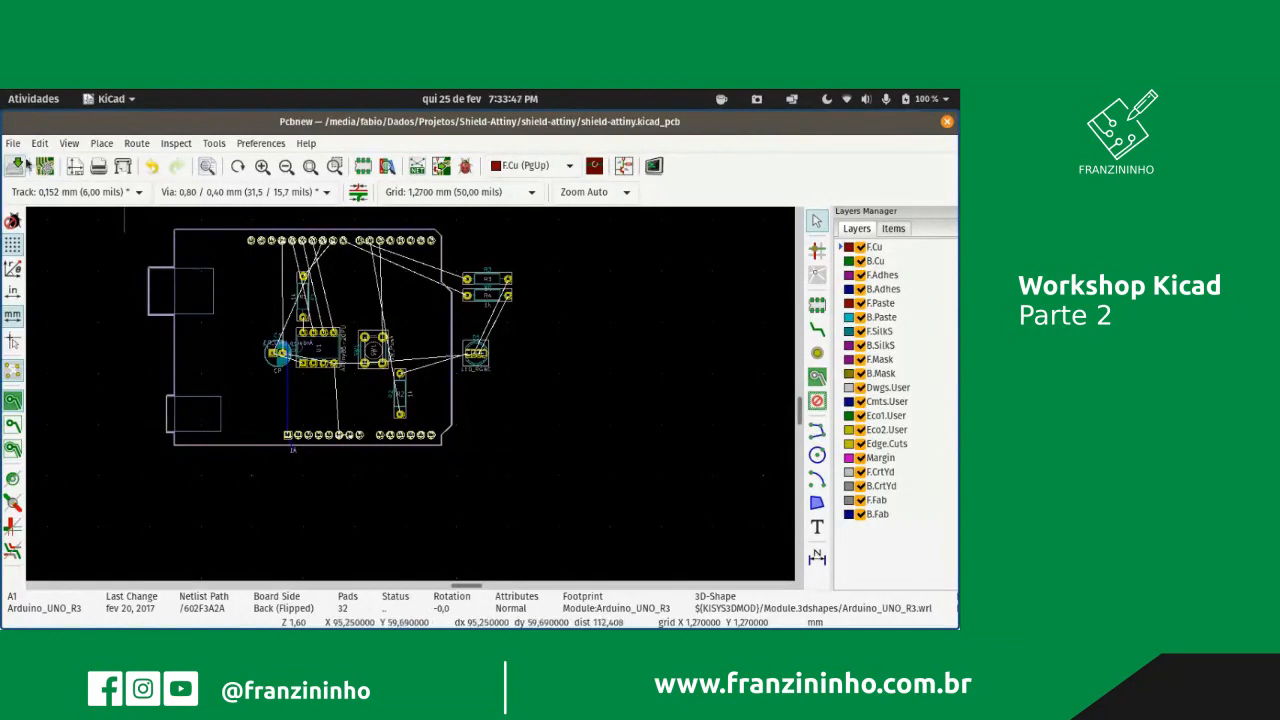
- Inspect the board in the 3D Viewer, turning it over to check the flipped Arduino outline on the underside
click(68, 145)
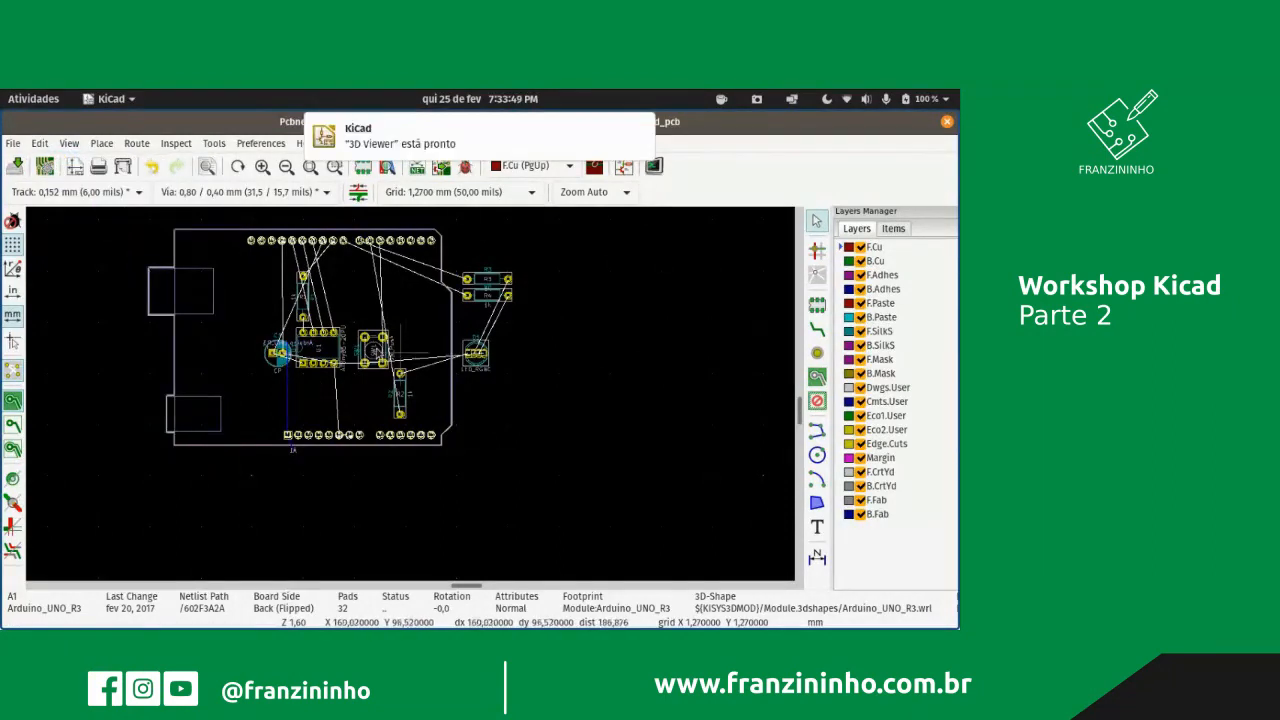
scroll(486, 385, up, 5)
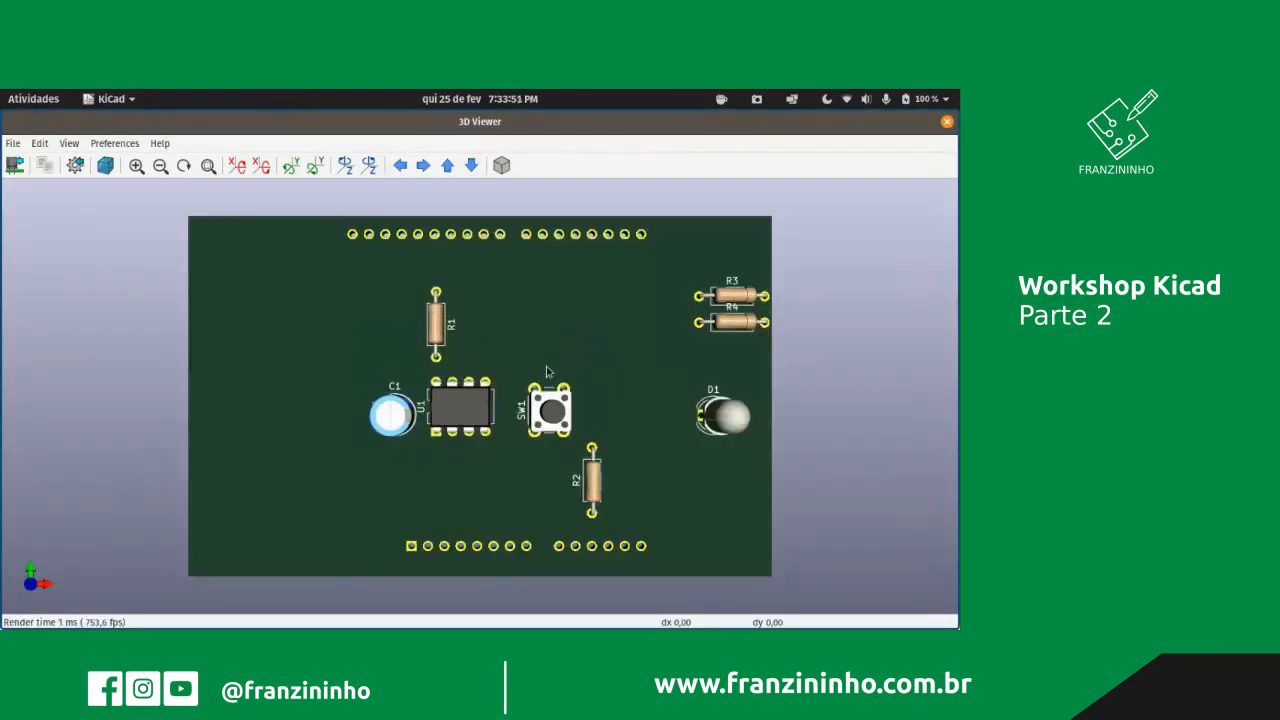
drag(810, 493, 453, 355)
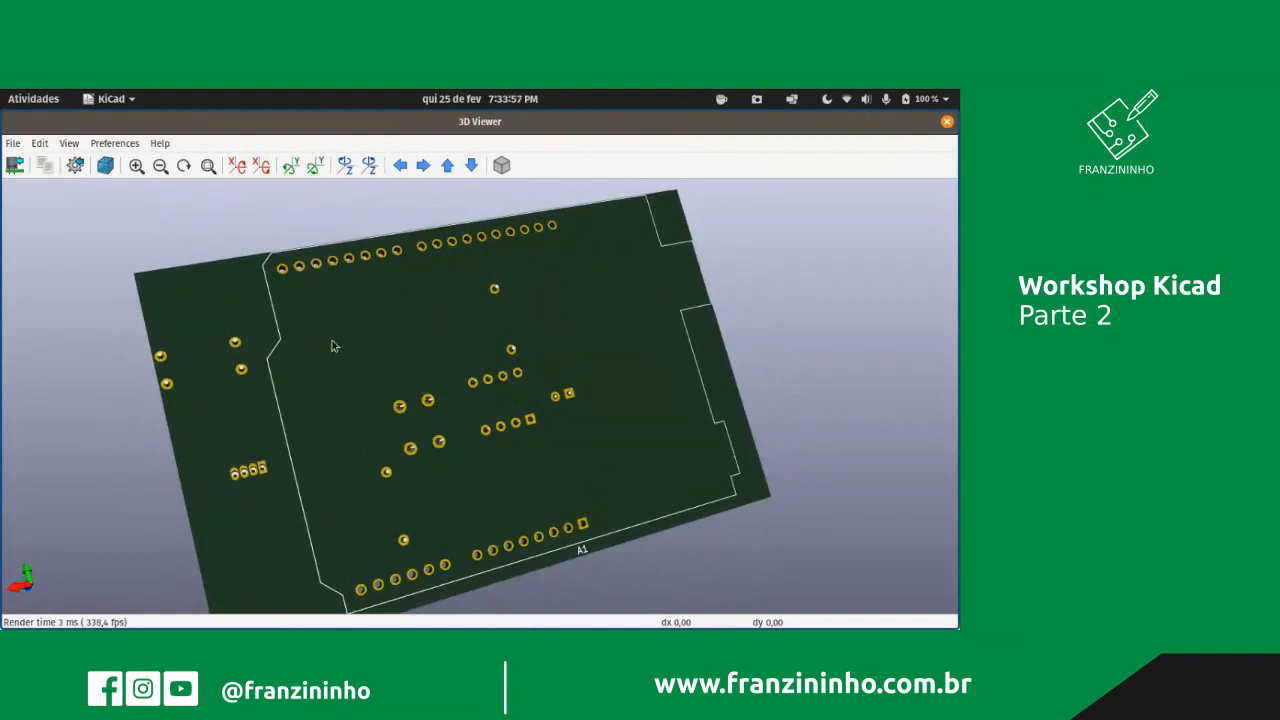
drag(332, 340, 563, 370)
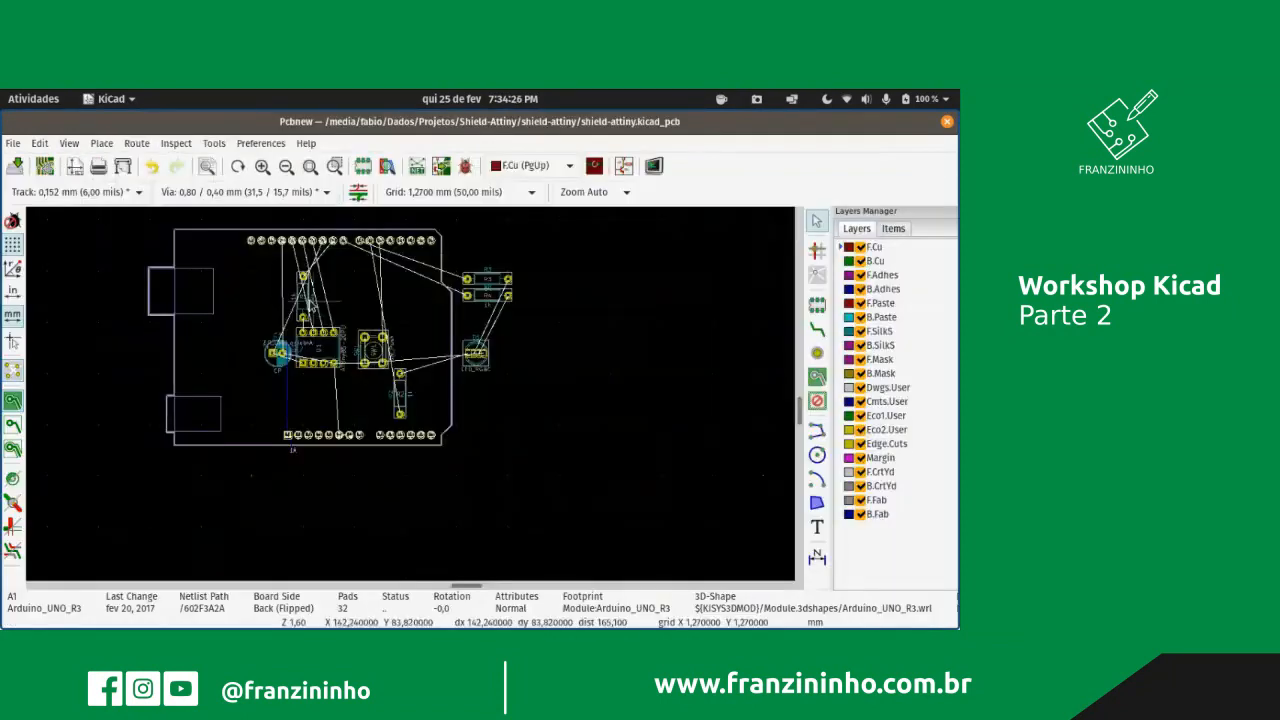
- Rotate LED D1 to 90° and place it inside the board outline beside SW1, with pad 1 at X 168.91 mm
scroll(451, 431, up, 2)
scroll(430, 415, down, 5)
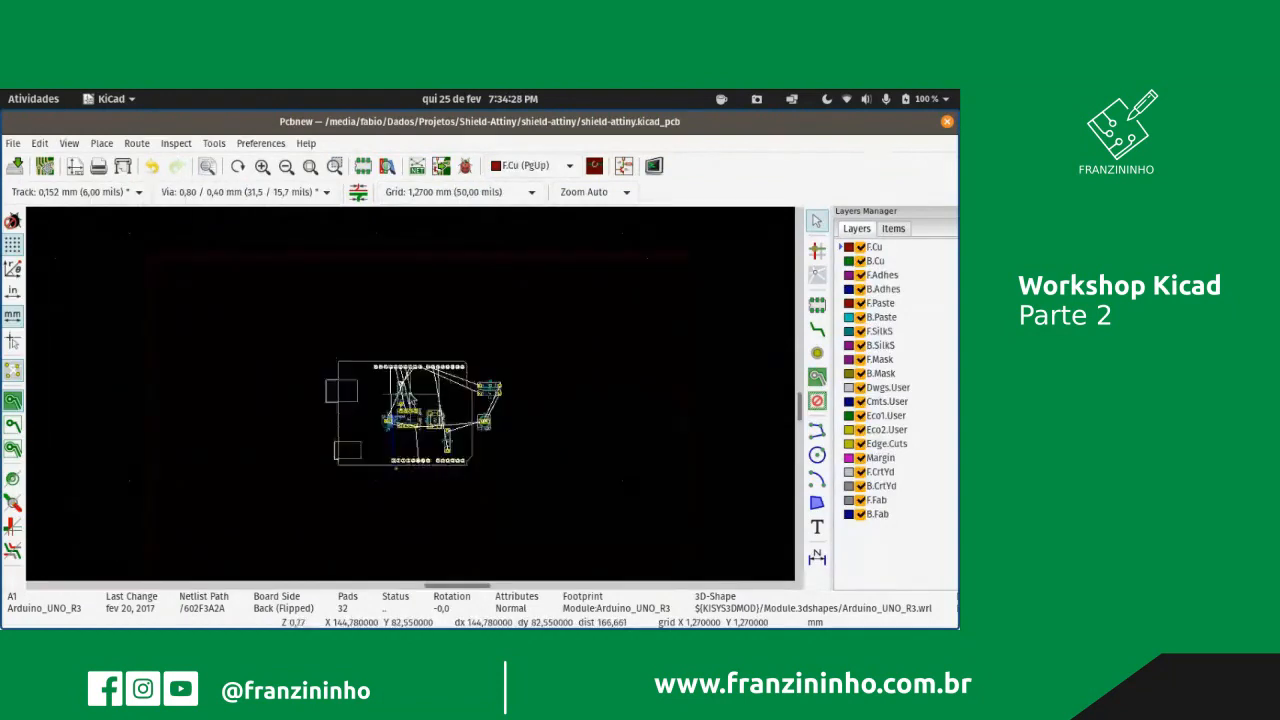
scroll(411, 397, up, 3)
scroll(410, 395, up, 3)
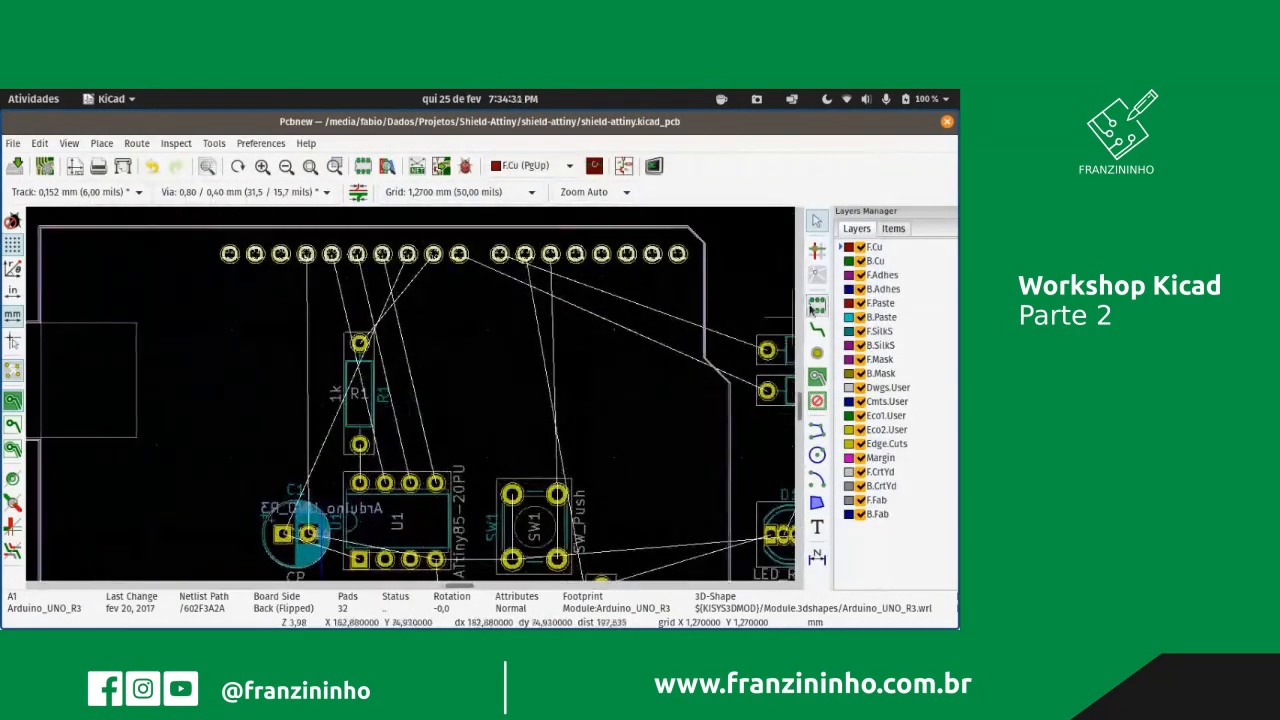
scroll(769, 372, down, 3)
scroll(410, 397, up, 1)
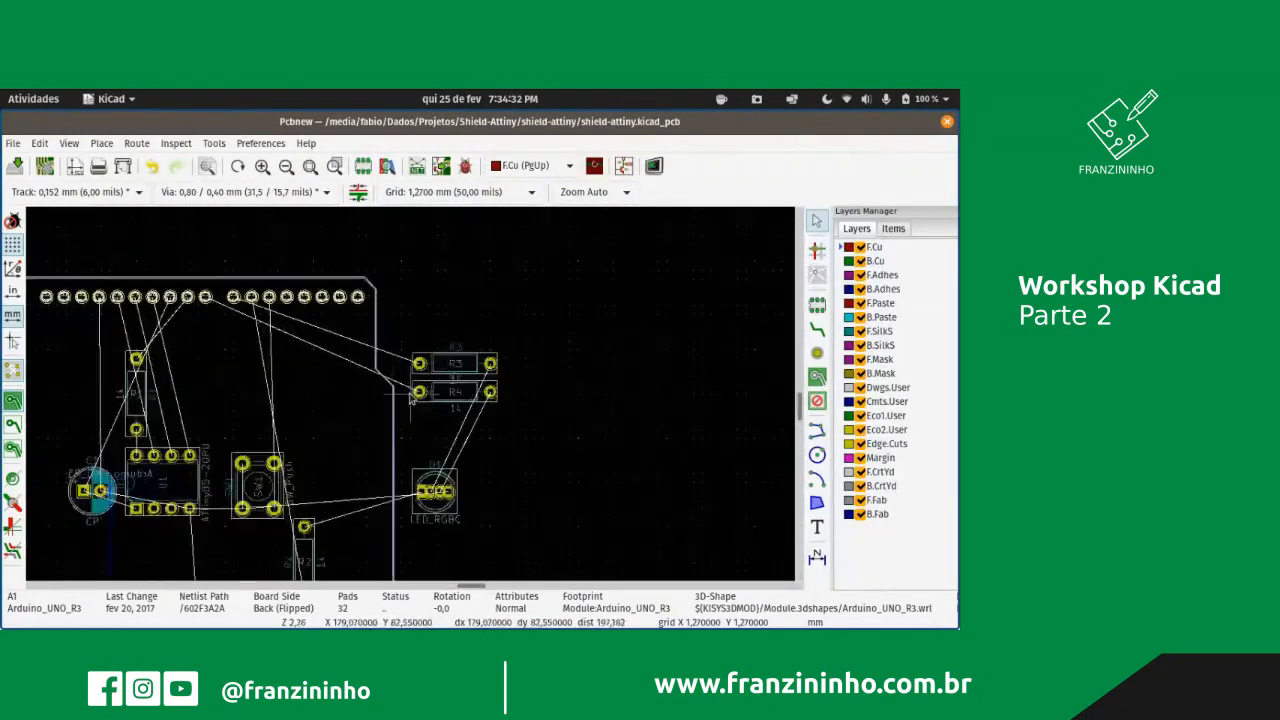
scroll(410, 397, up, 1)
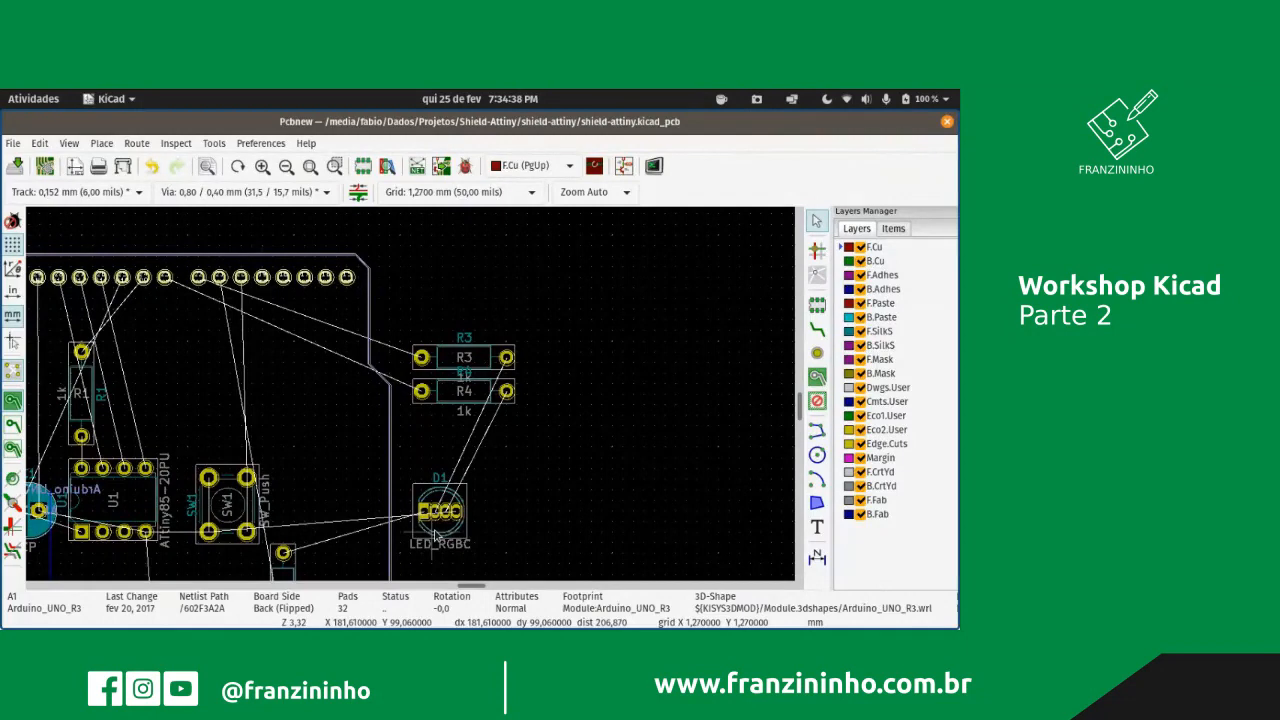
key(m)
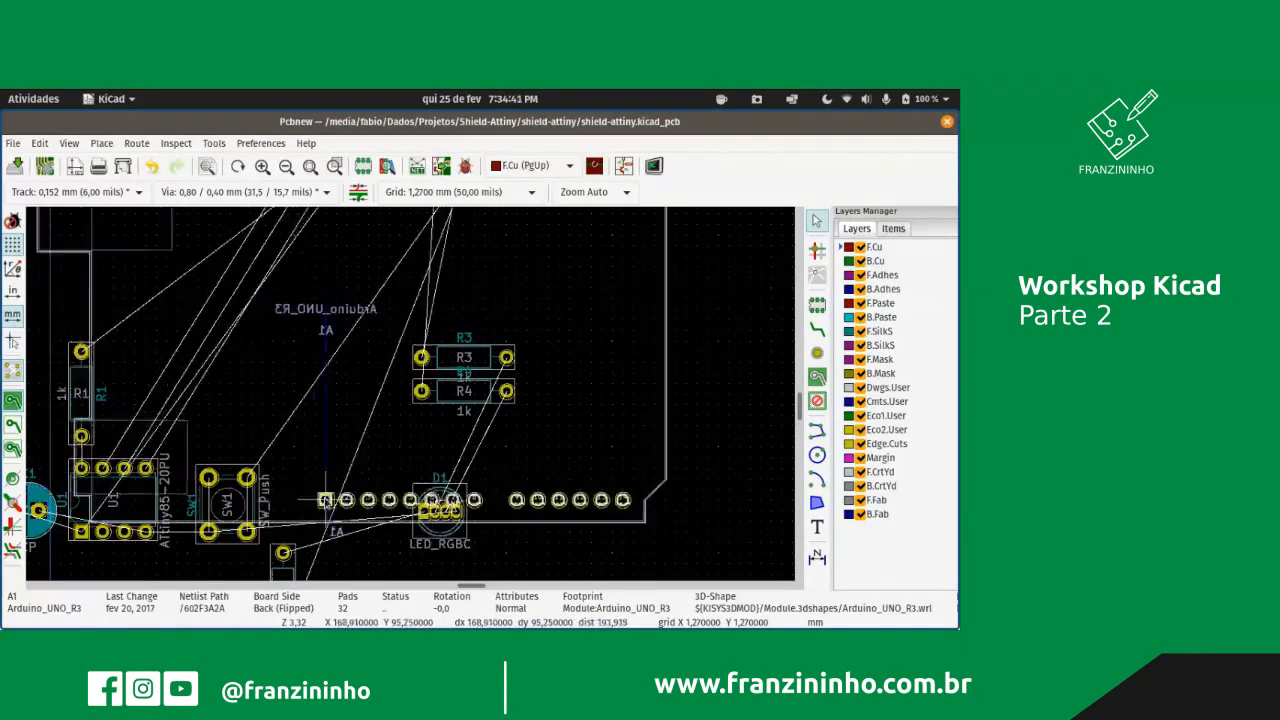
key(Escape)
click(452, 532)
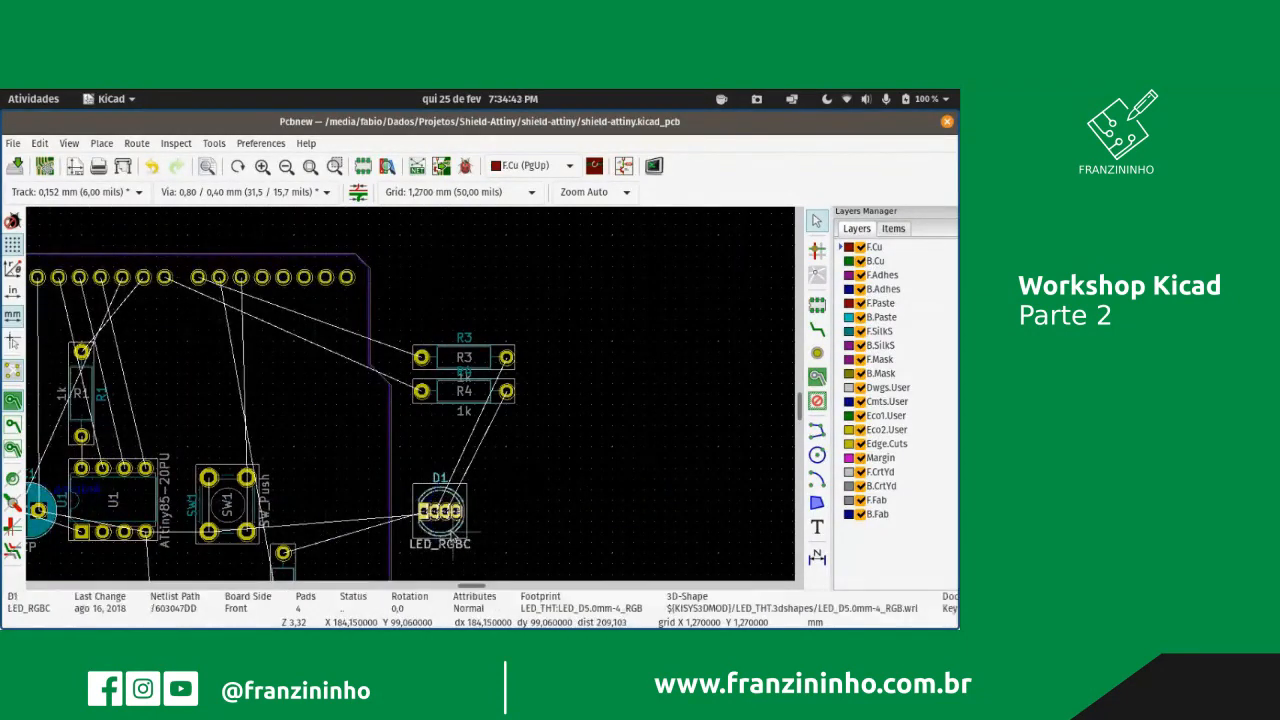
key(m)
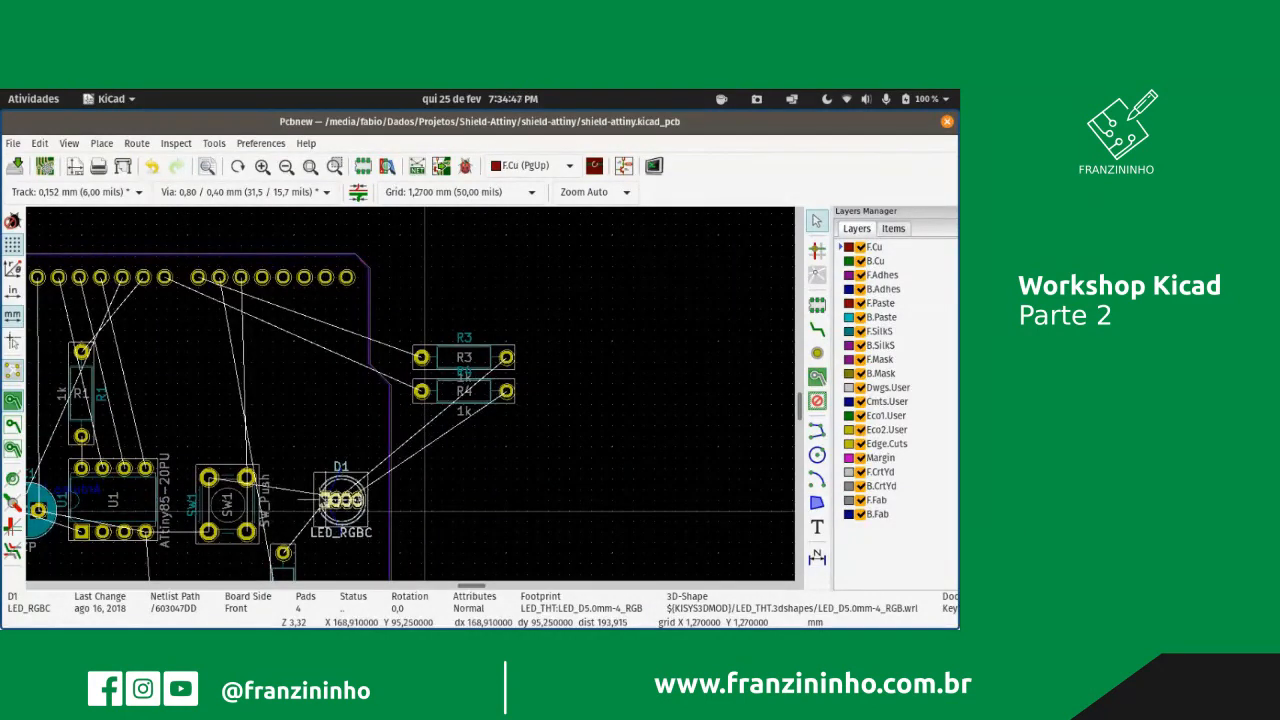
key(r)
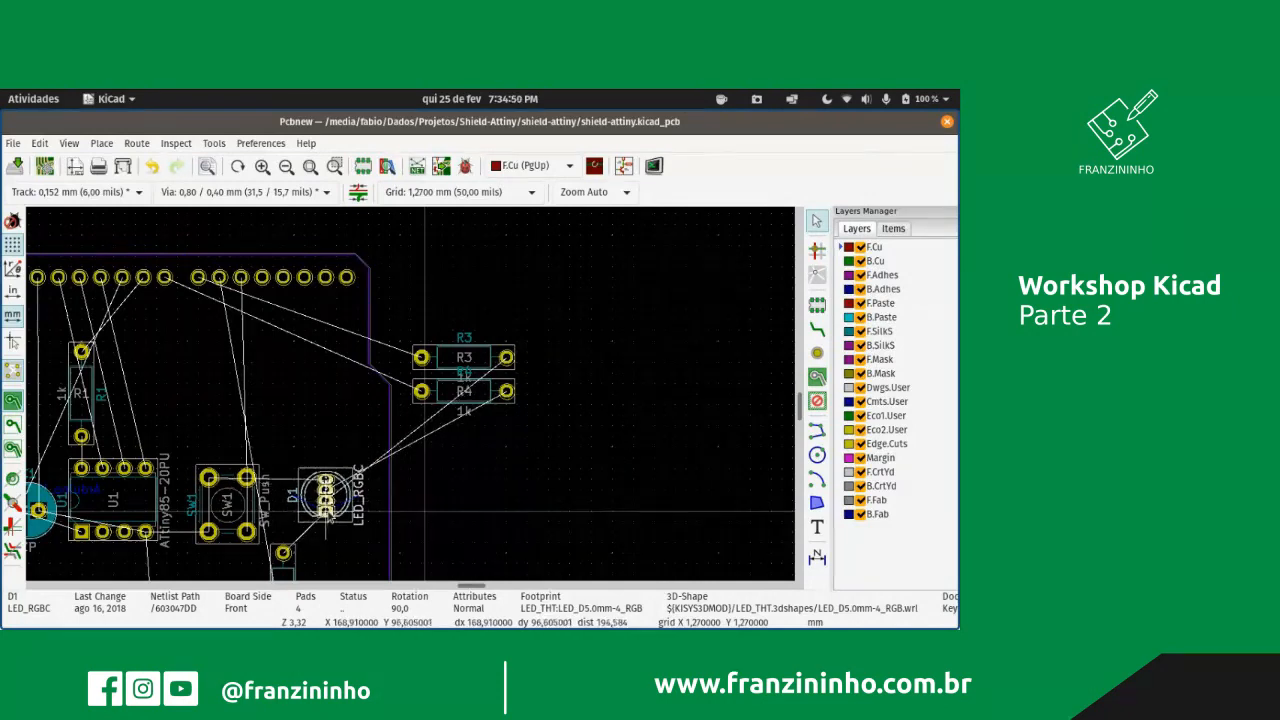
click(328, 514)
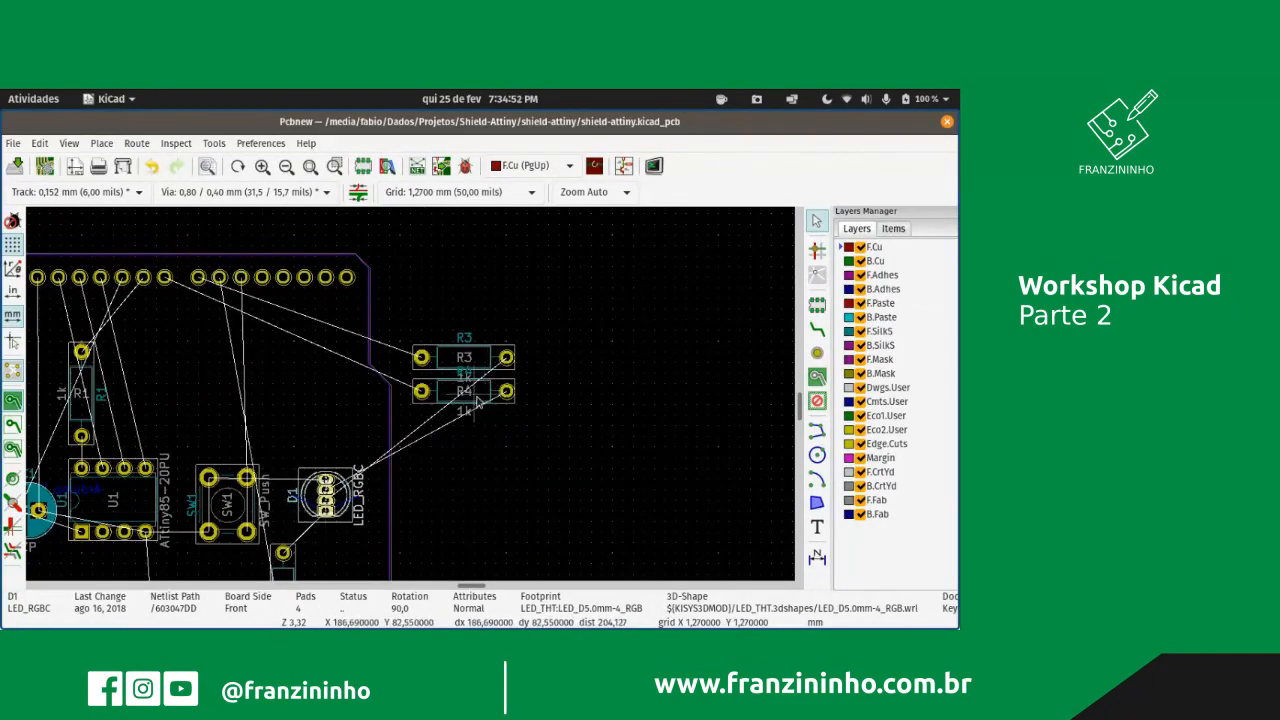
key(Escape)
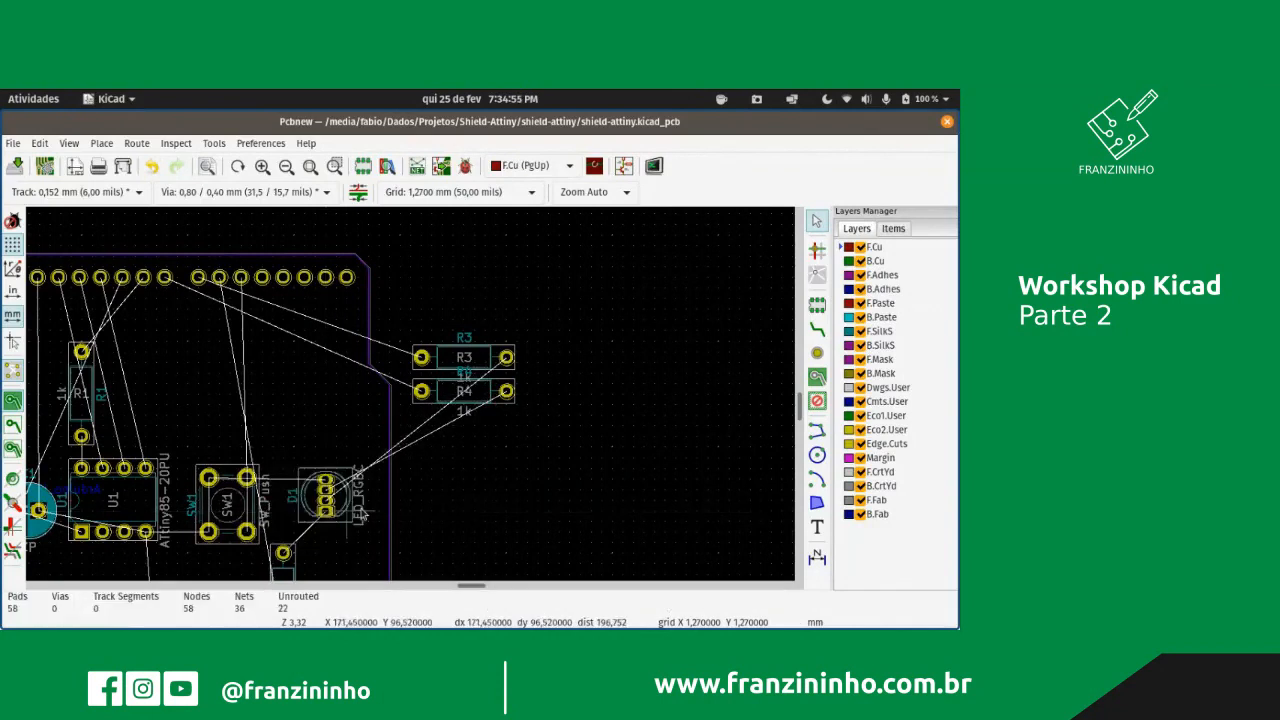
- Rotate resistor R4 to 270° and place it vertically between the upper header and SW1, with pad 1 at X 149.86 mm
click(484, 396)
key(m)
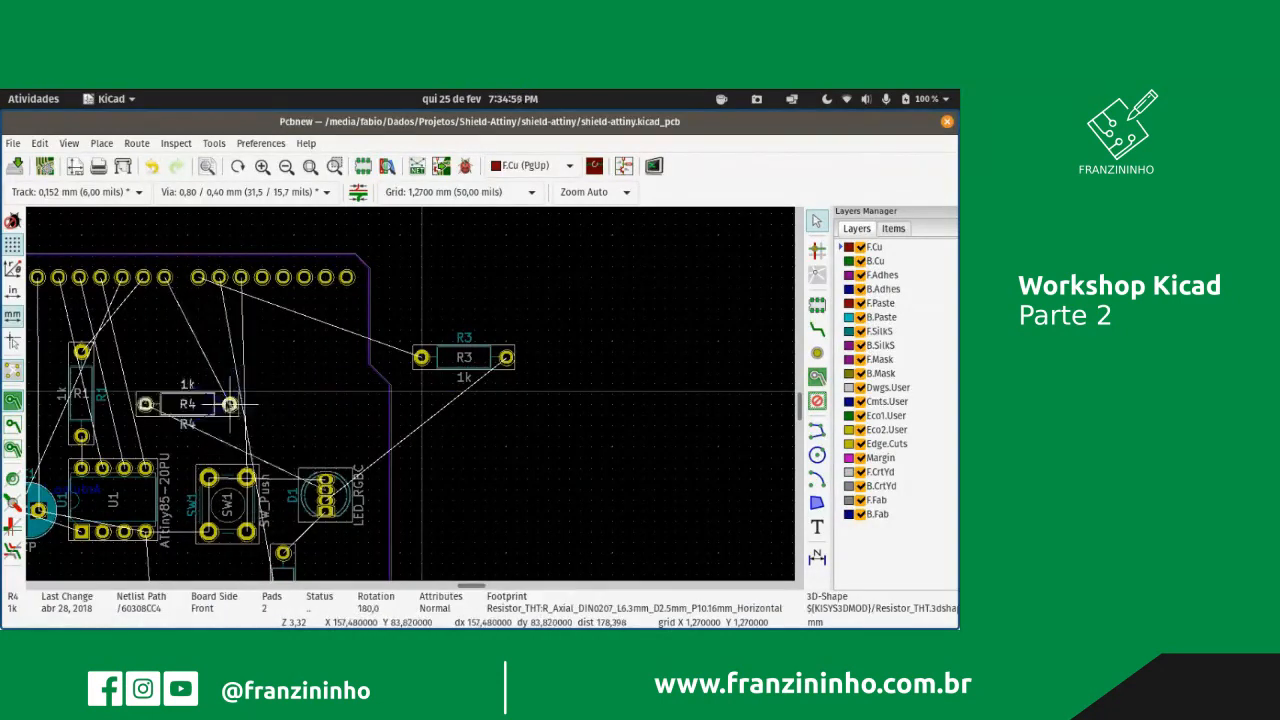
key(r)
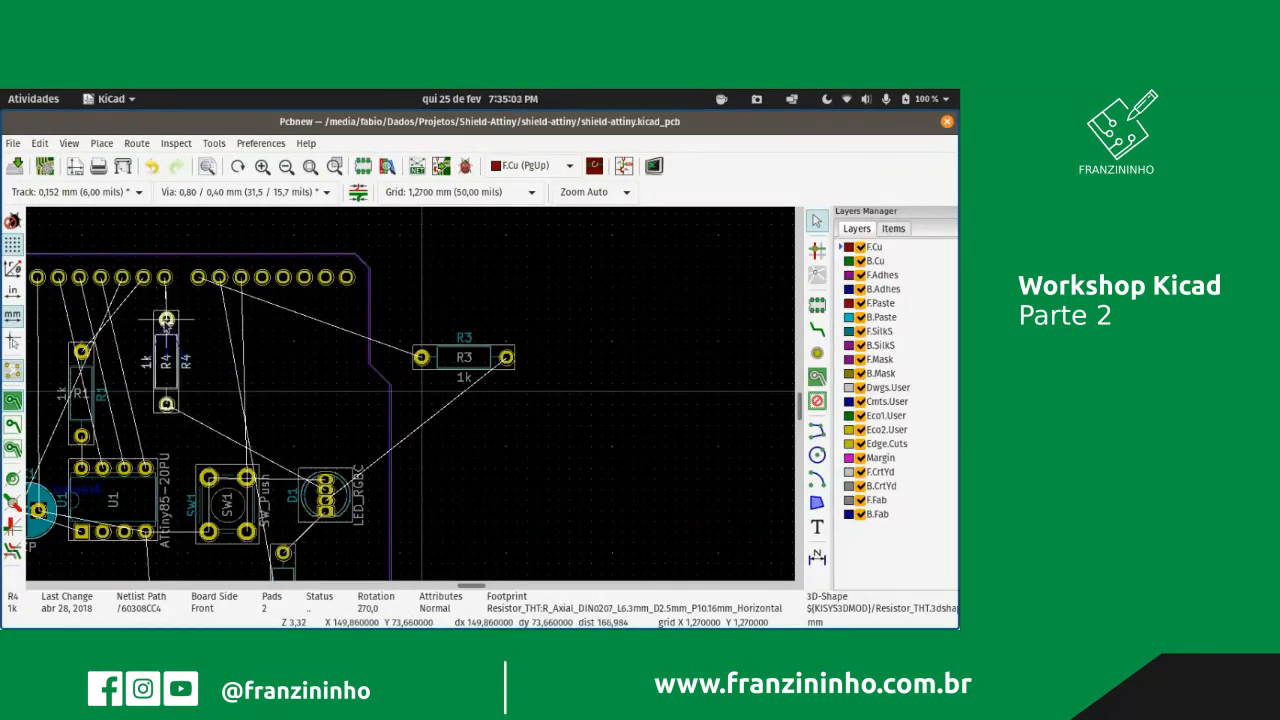
click(166, 341)
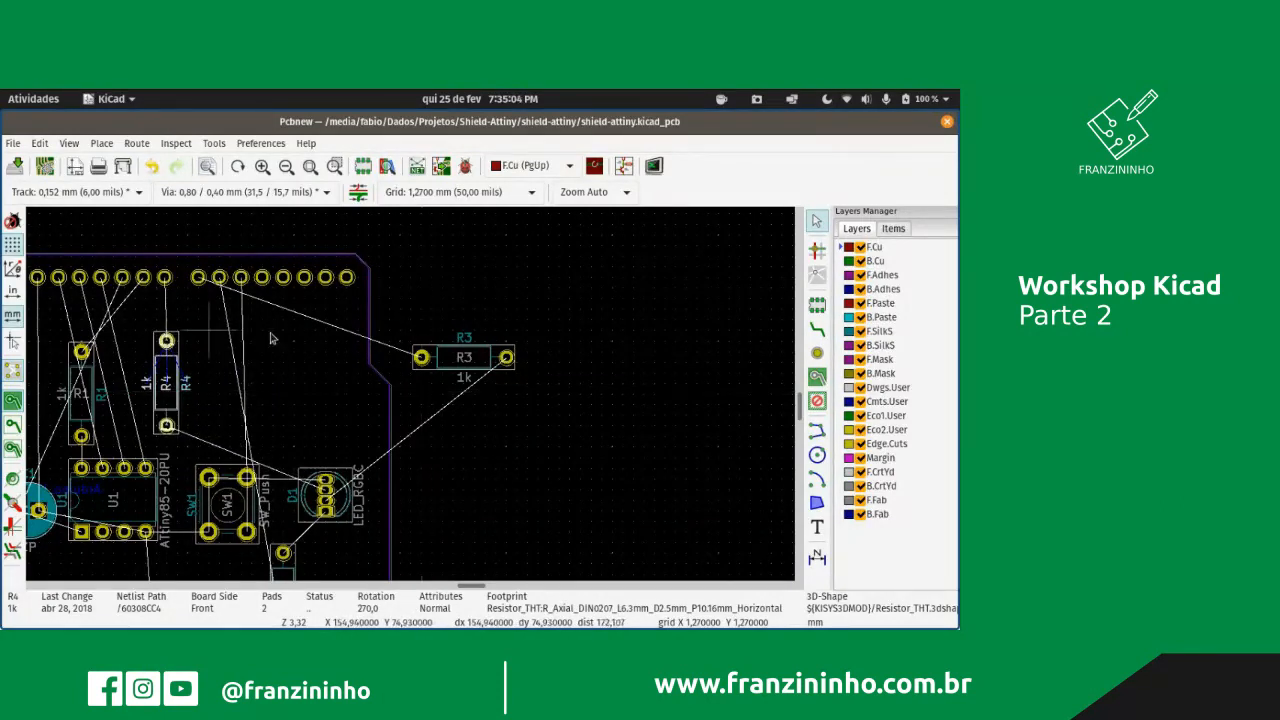
- Rotate resistor R3 to 270° and place it parallel to R4 with pad 1 at X 153.67, Y 76.20 mm
click(441, 352)
click(440, 359)
key(r)
key(r)
key(r)
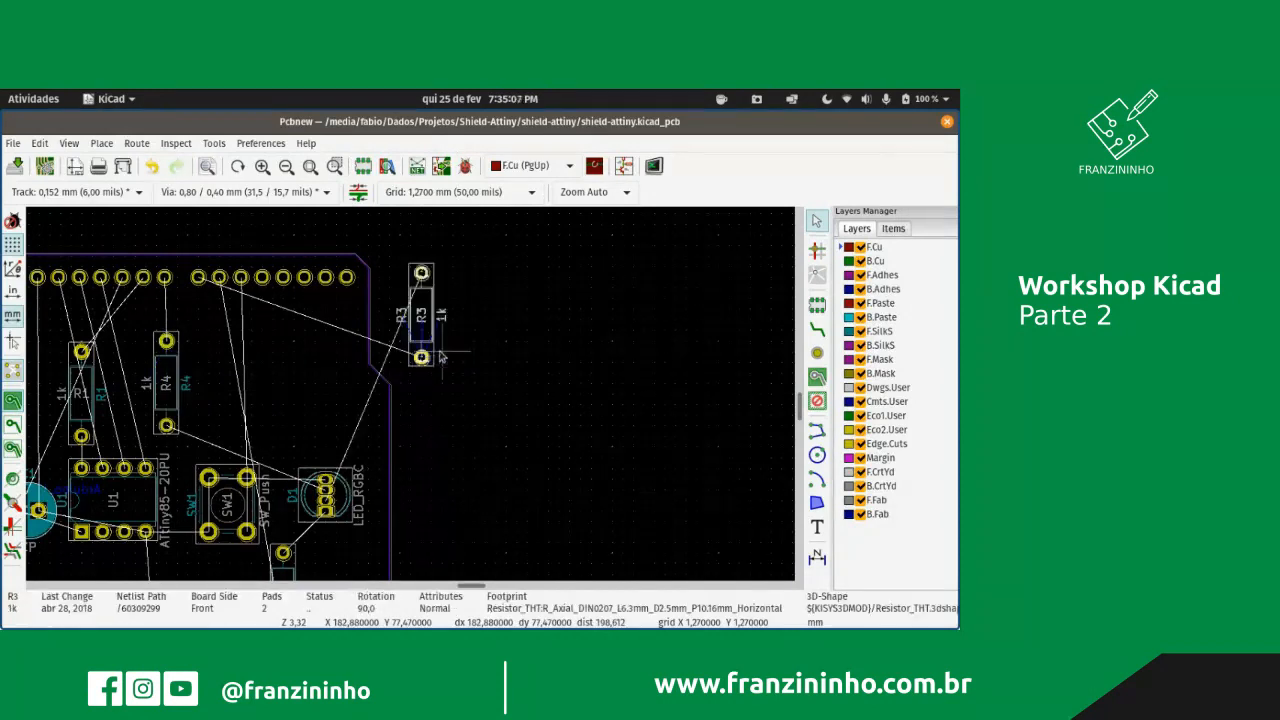
key(m)
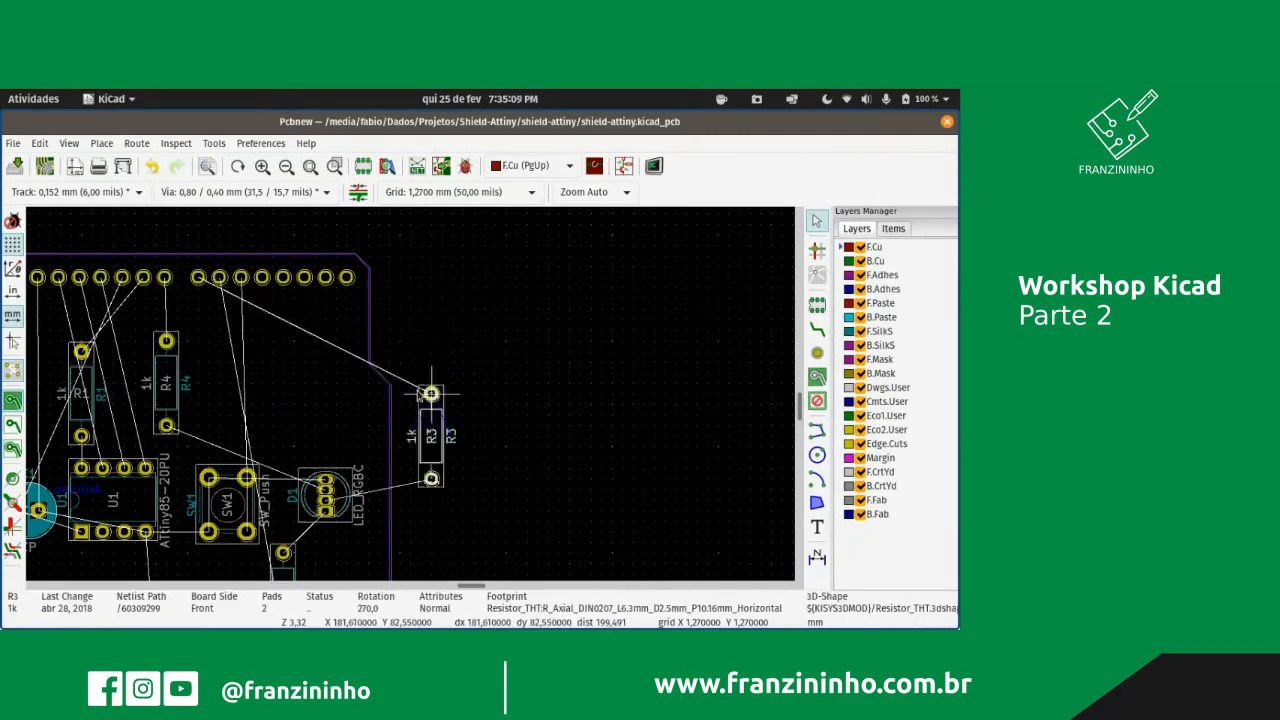
click(198, 341)
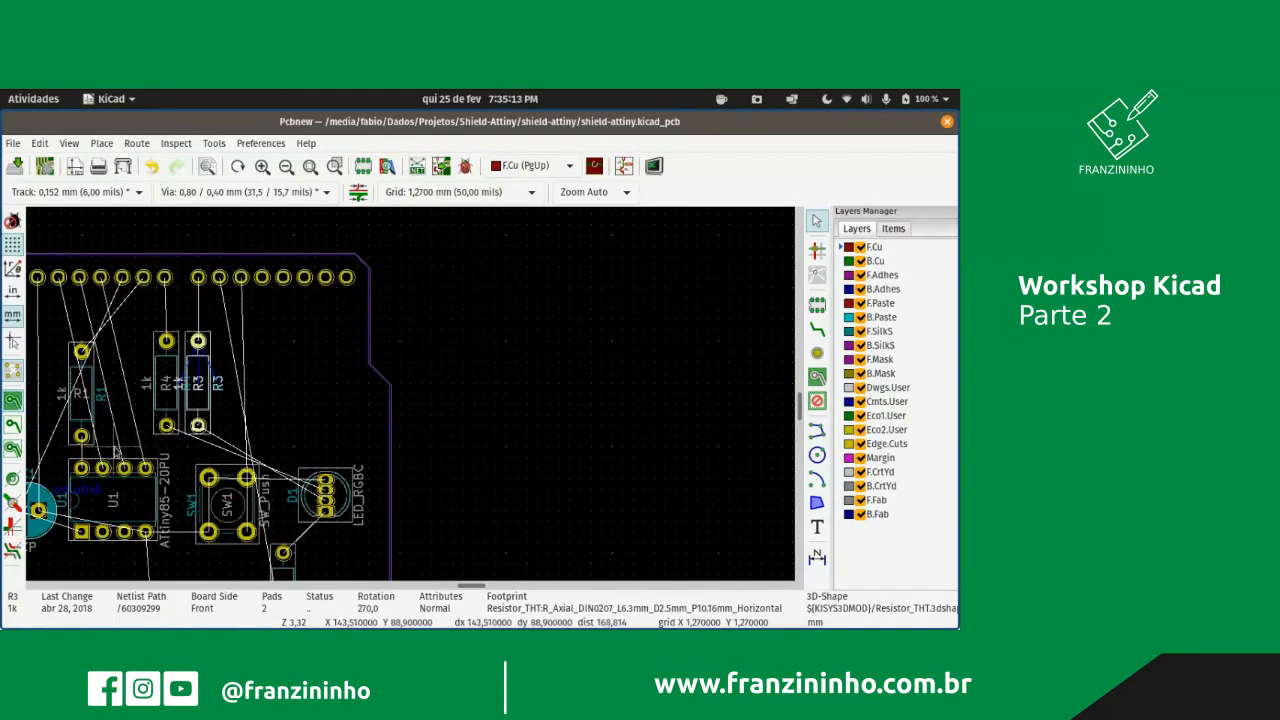
scroll(129, 451, down, 1)
scroll(425, 403, up, 2)
scroll(413, 424, down, 2)
scroll(455, 430, up, 1)
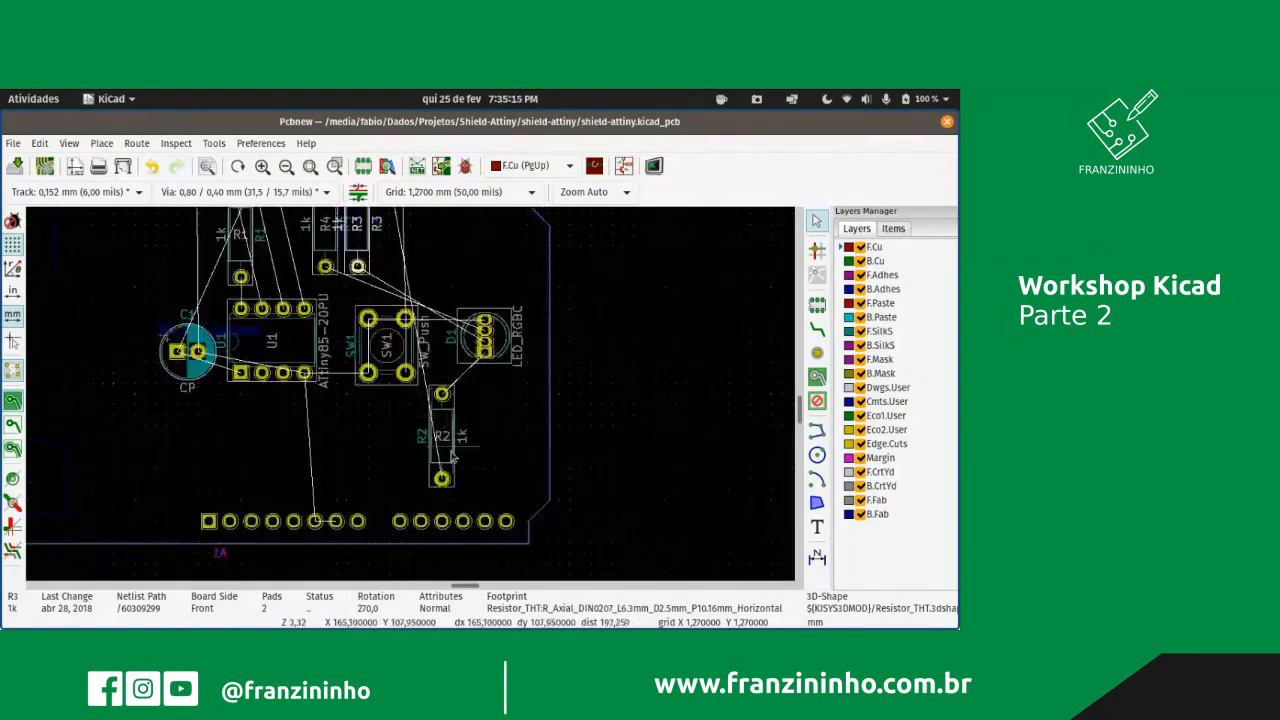
key(m)
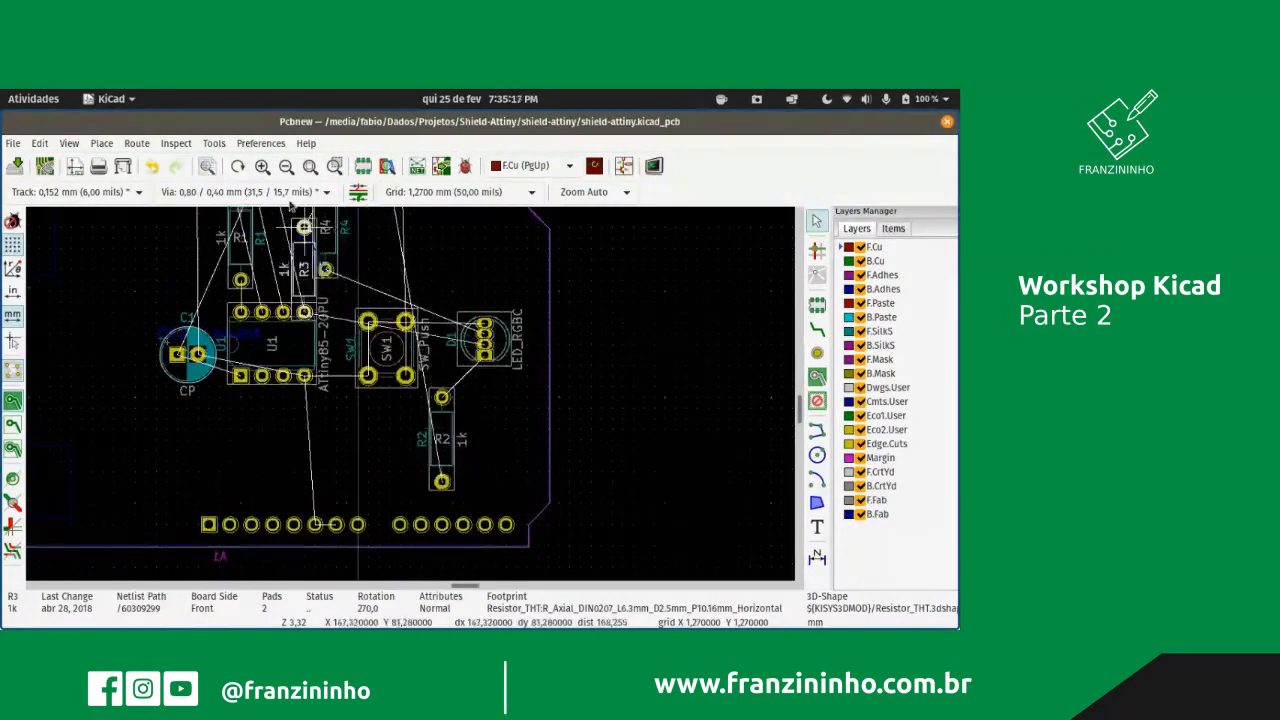
scroll(320, 230, down, 1)
scroll(375, 320, up, 2)
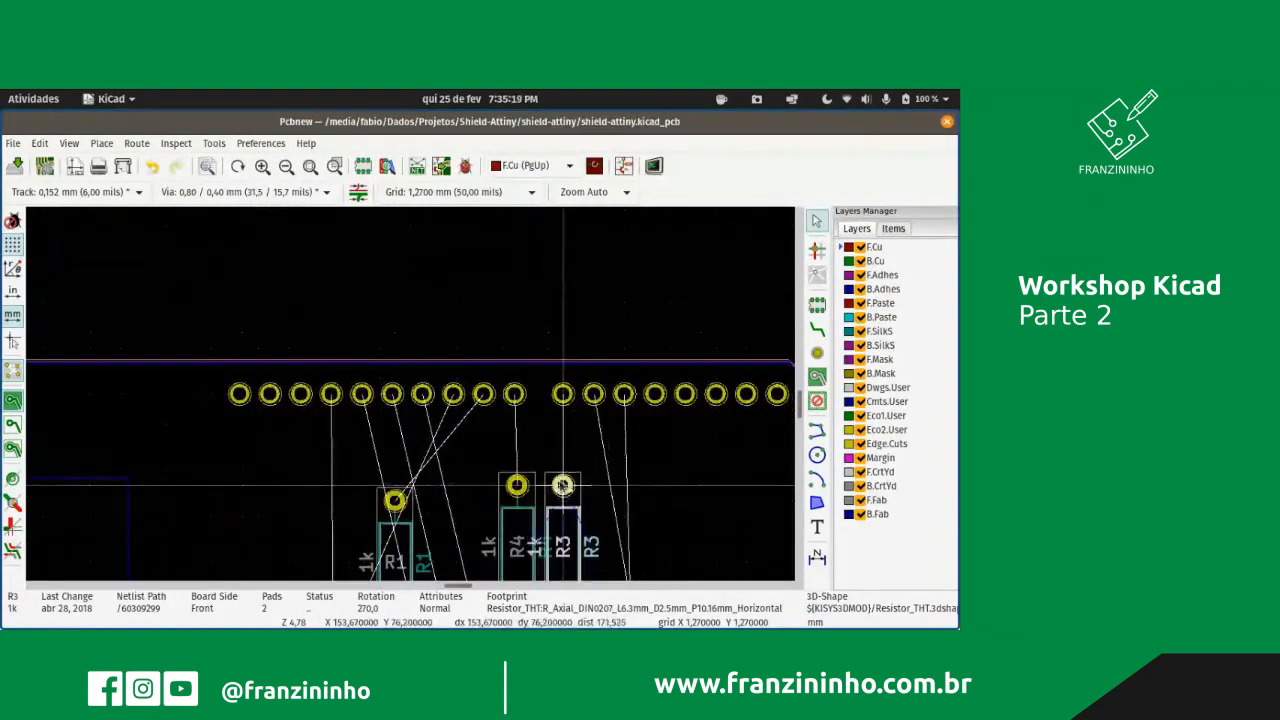
scroll(545, 500, down, 1)
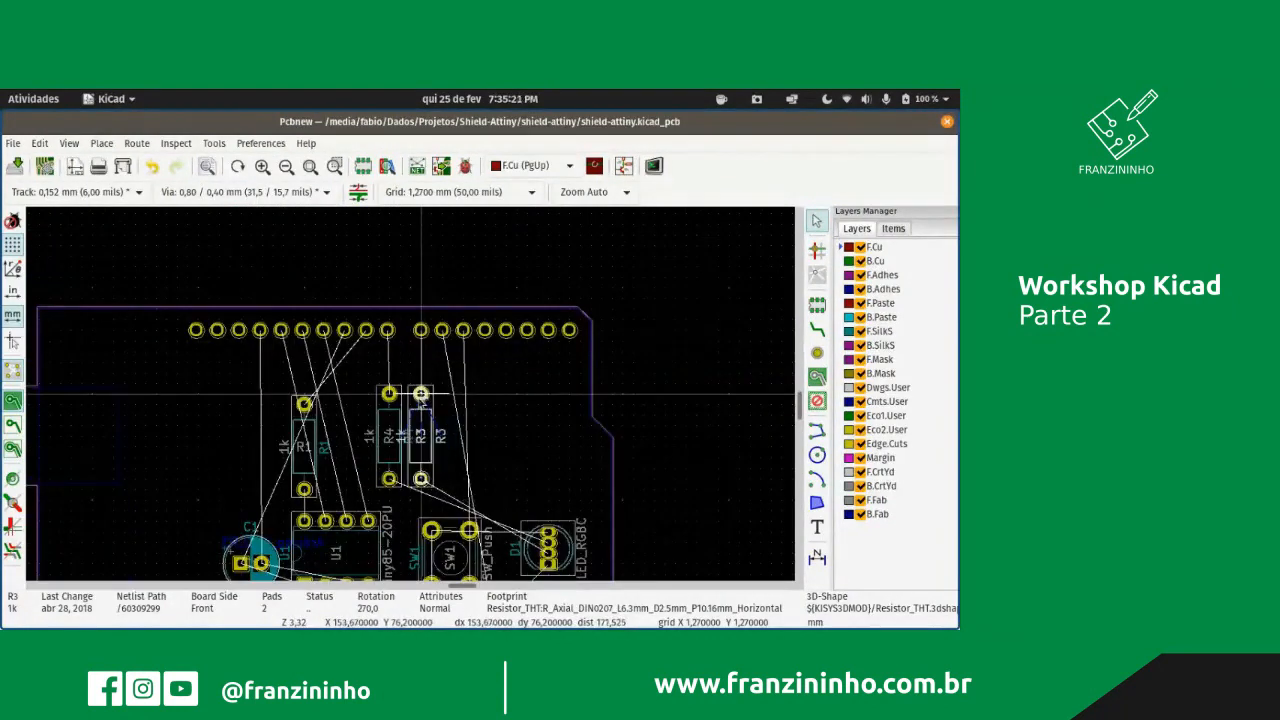
- Rotate resistor R2 to 270° and place it beside R3 below the upper header, level with R3 and with pad 1 at X 157.48 mm
scroll(422, 448, down, 2)
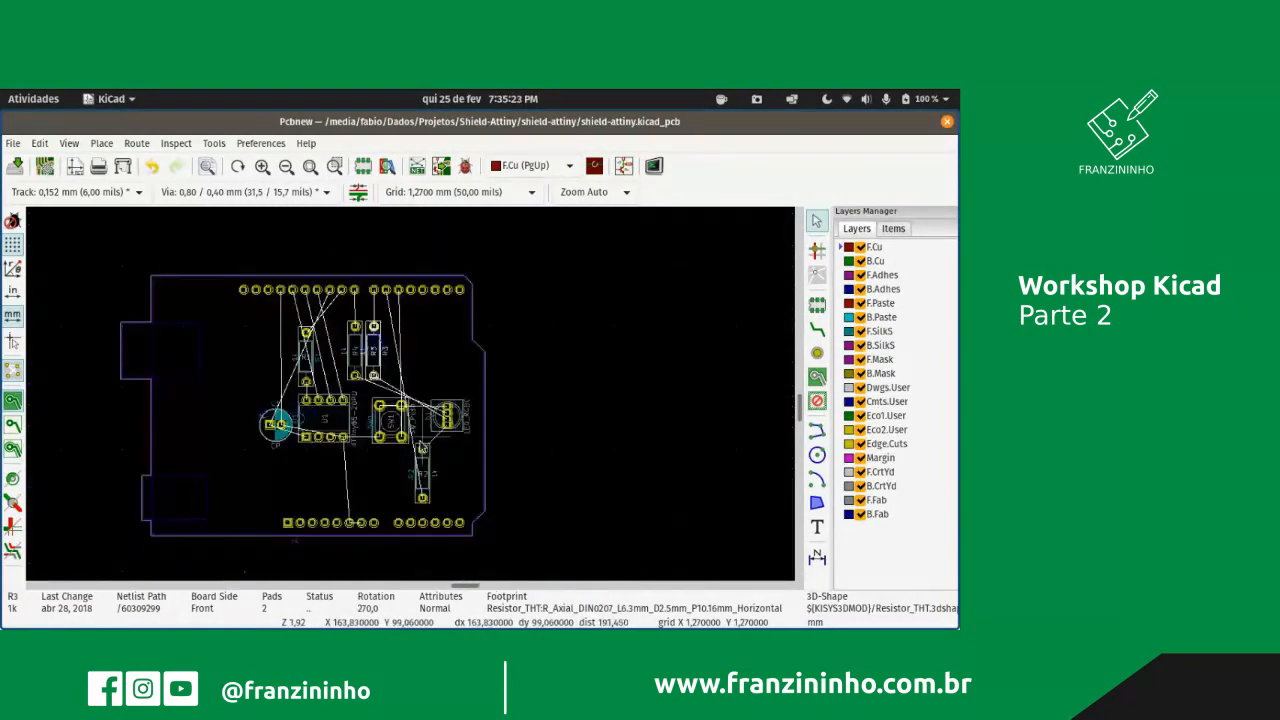
scroll(412, 477, down, 2)
scroll(411, 393, up, 5)
click(437, 357)
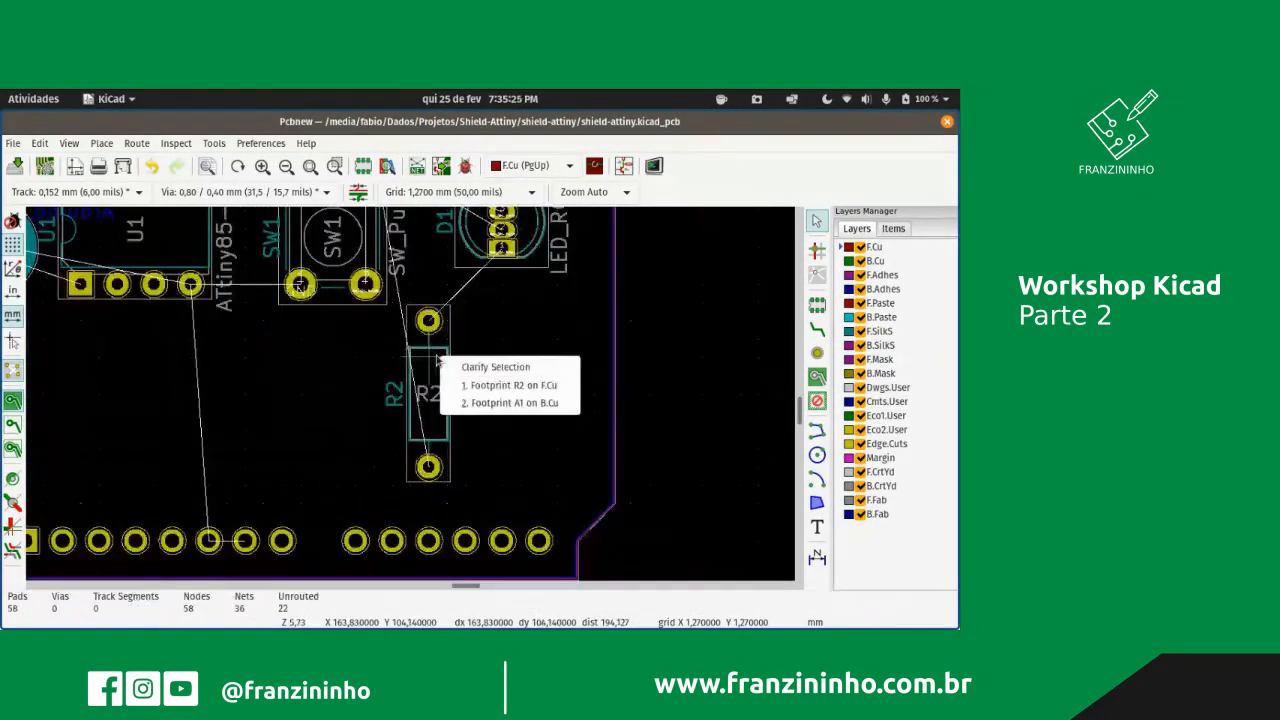
click(505, 385)
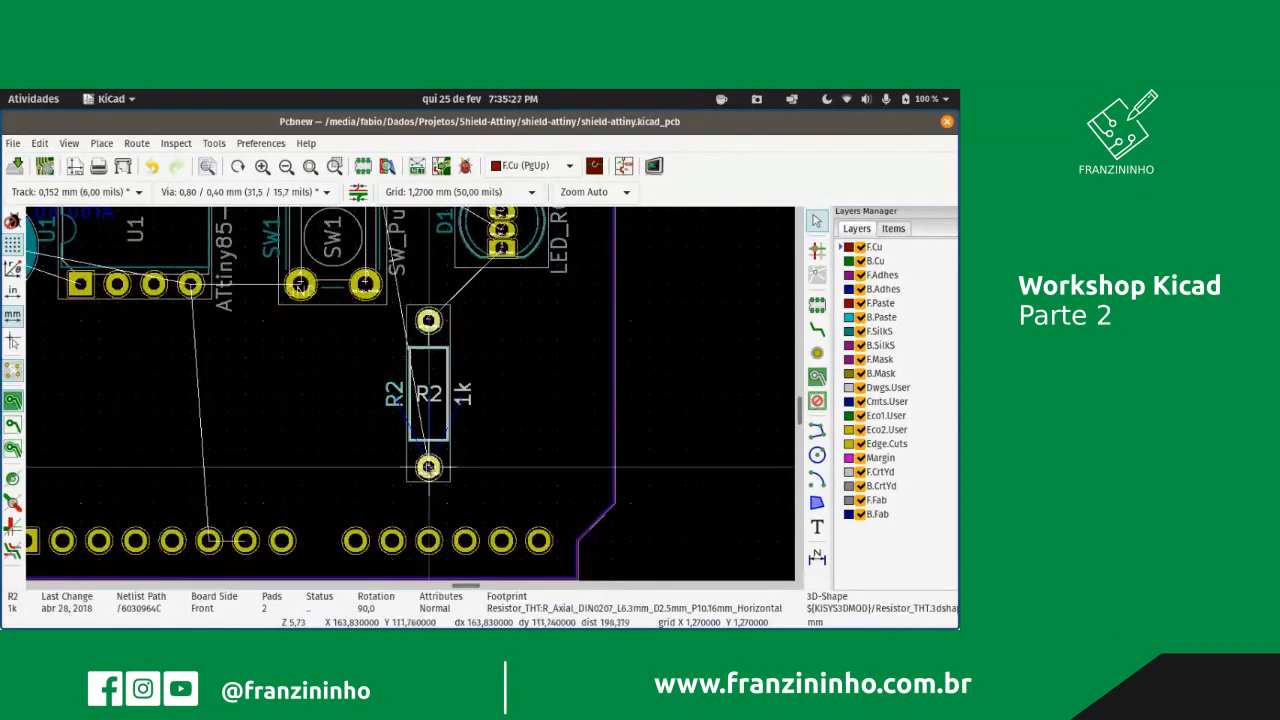
key(m)
scroll(410, 385, up, 4)
scroll(410, 360, down, 3)
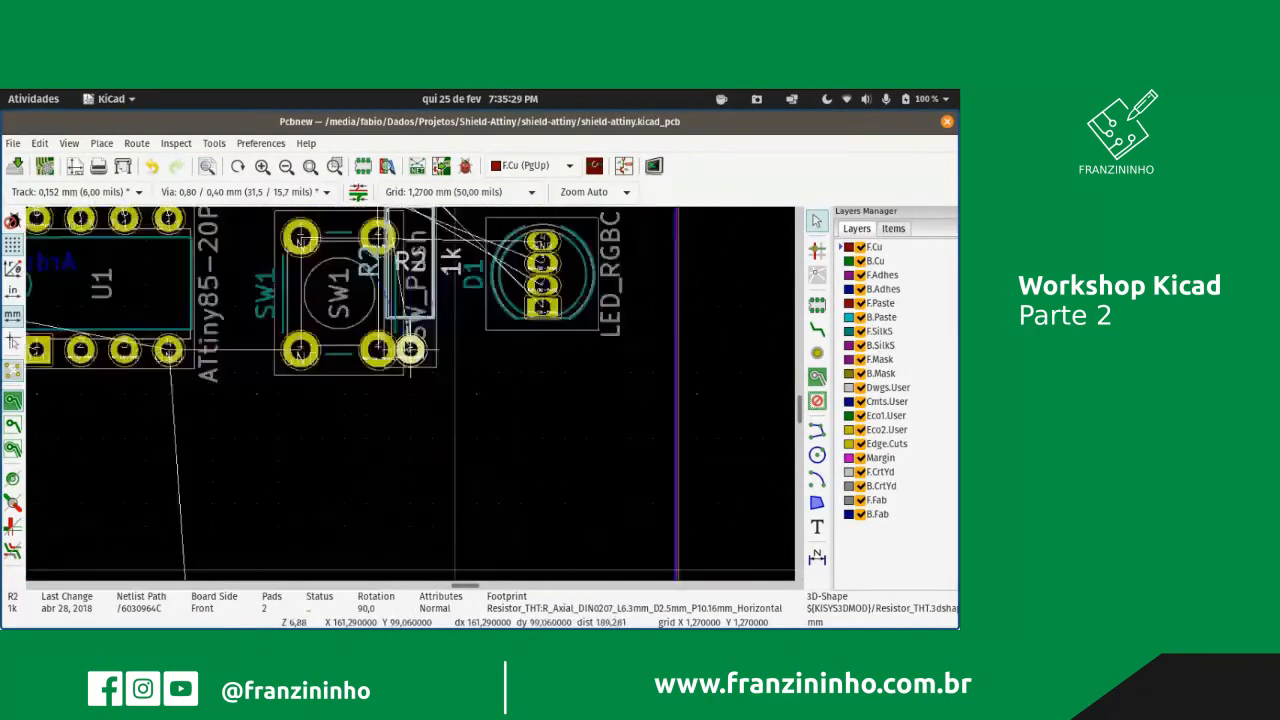
scroll(410, 349, down, 3)
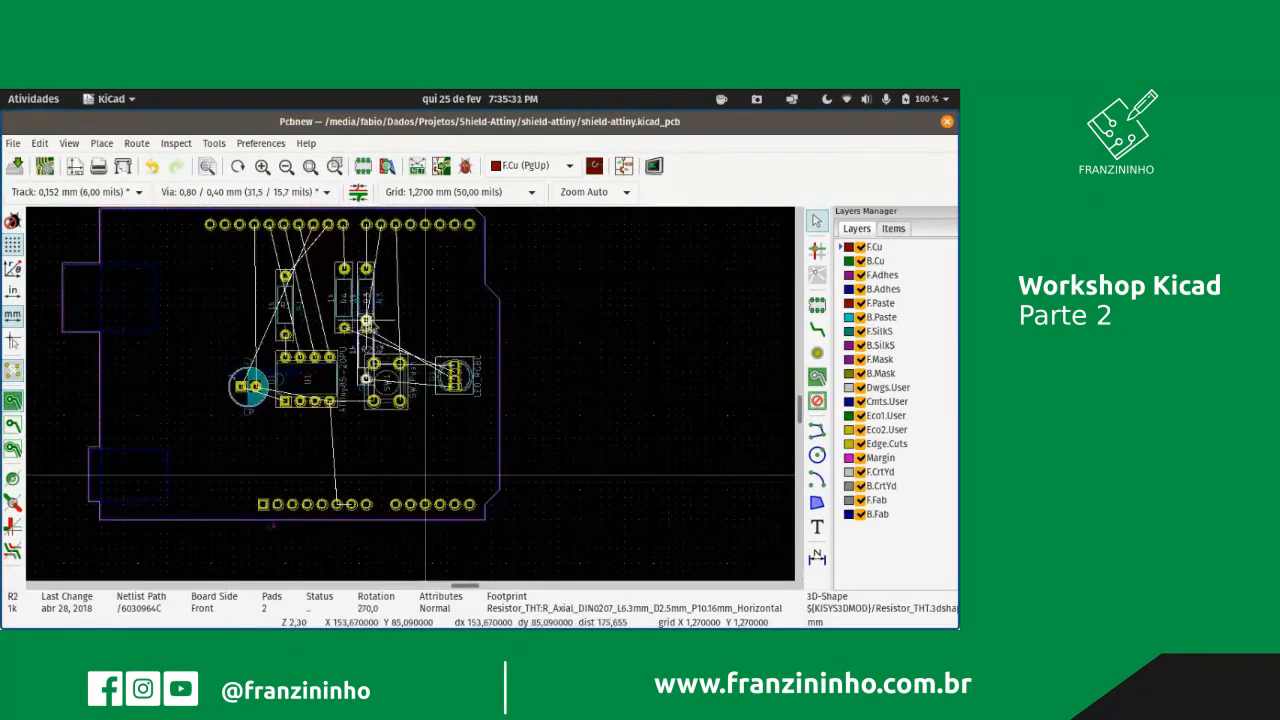
scroll(366, 322, down, 1)
scroll(366, 322, up, 2)
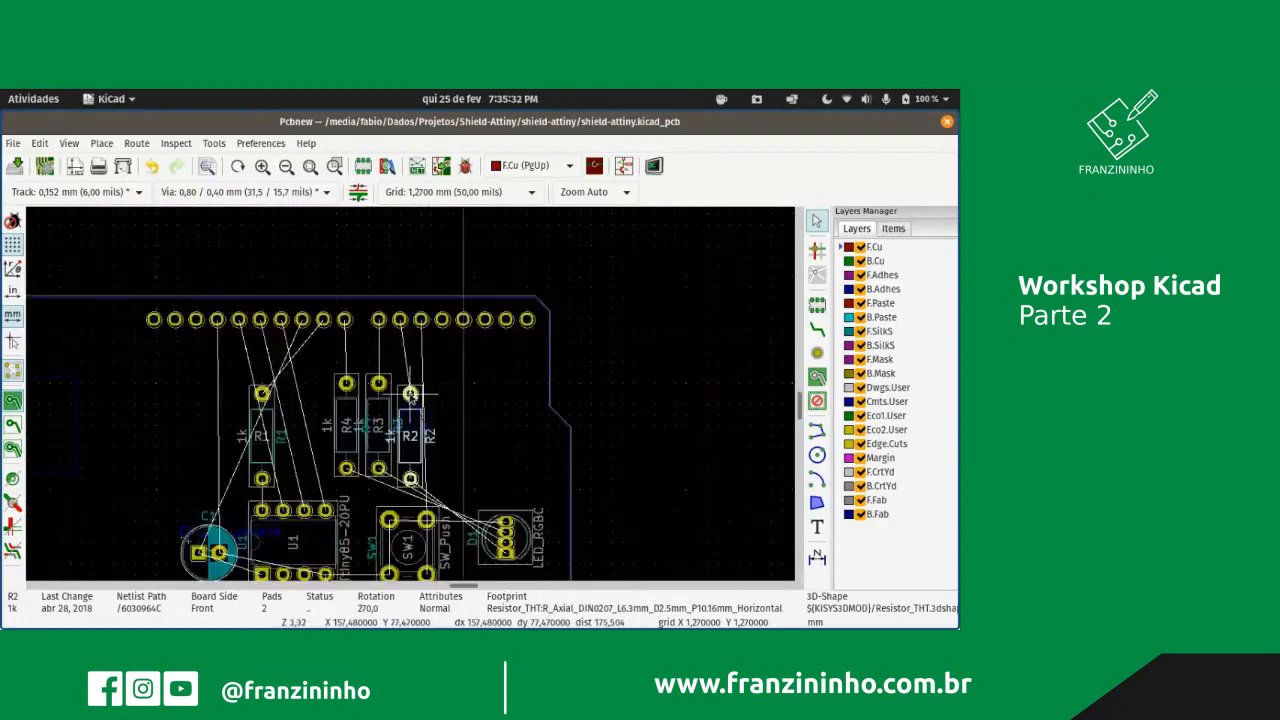
scroll(413, 395, up, 2)
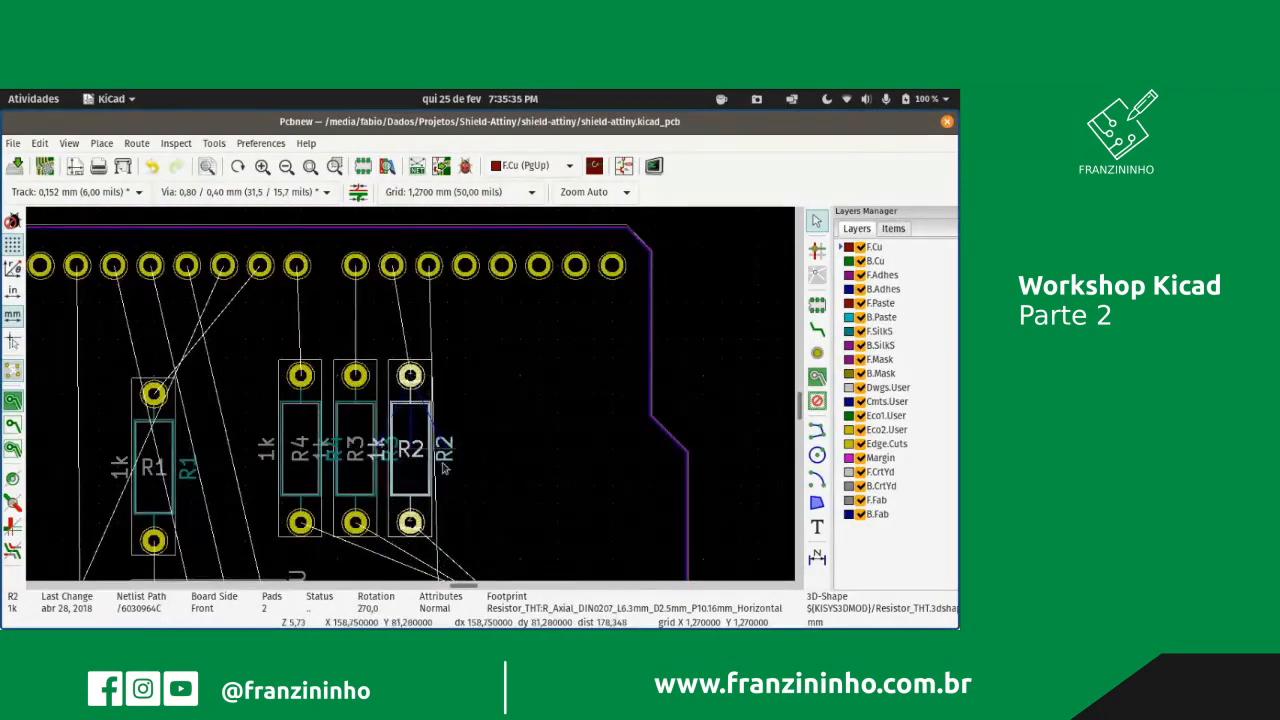
- Examine the component placement and the airwires between the upper header, R1 to R4, C1 and U1
scroll(445, 468, up, 1)
scroll(445, 468, down, 3)
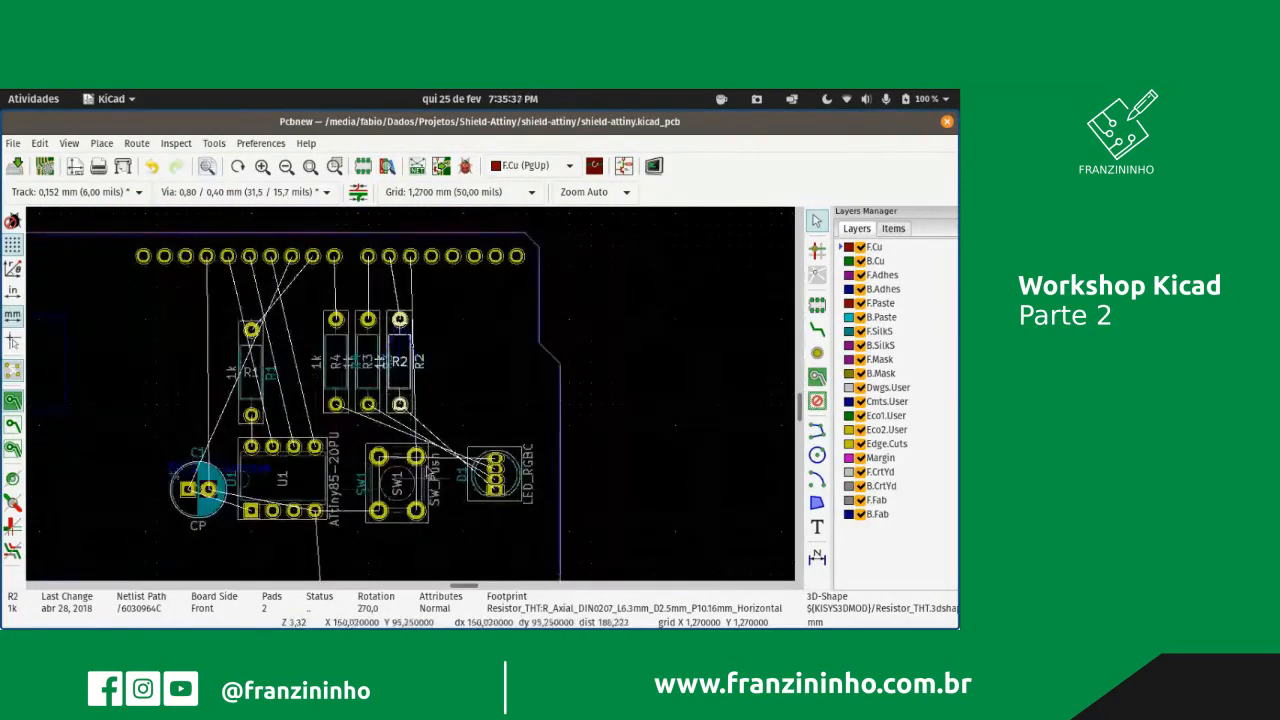
scroll(430, 355, down, 1)
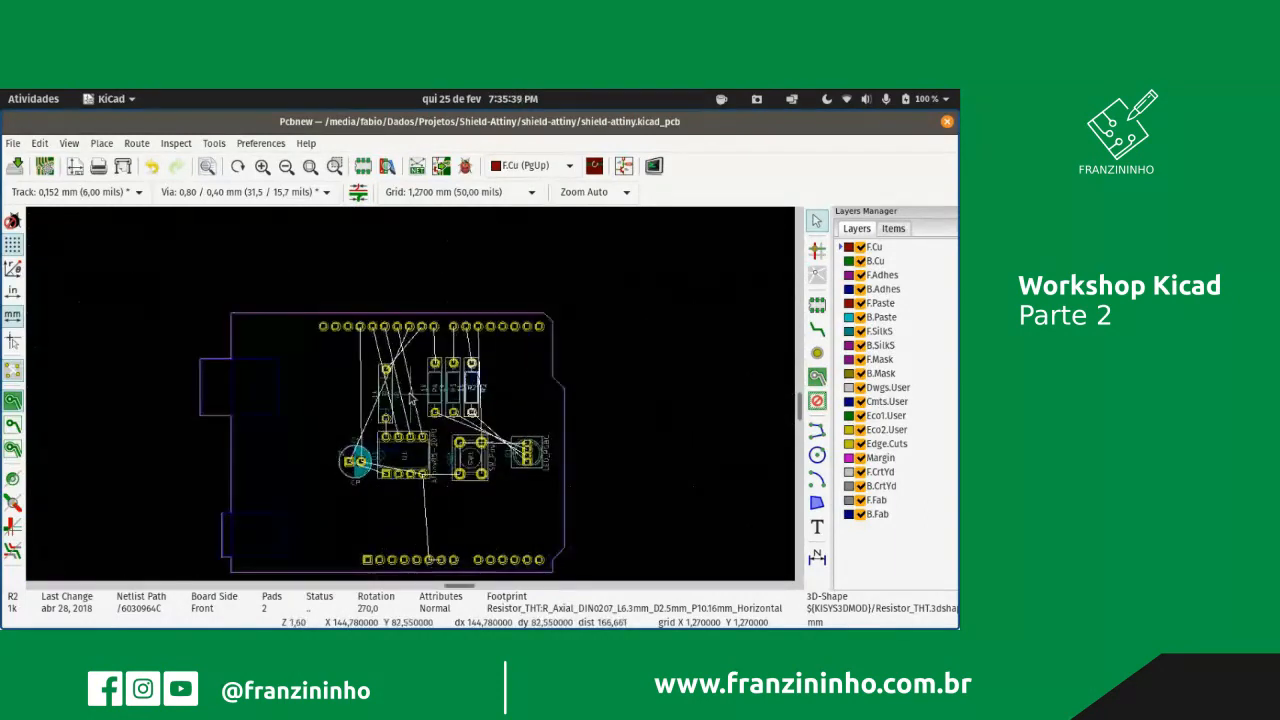
scroll(420, 330, up, 1)
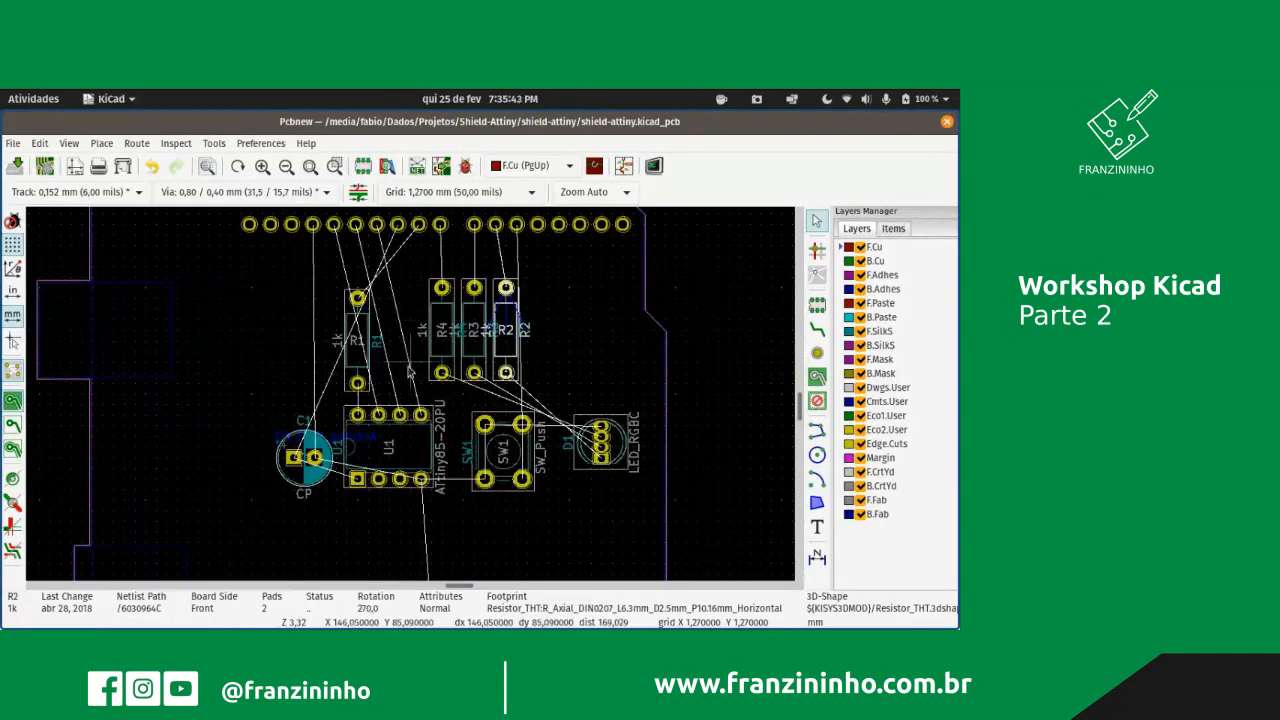
scroll(408, 372, up, 1)
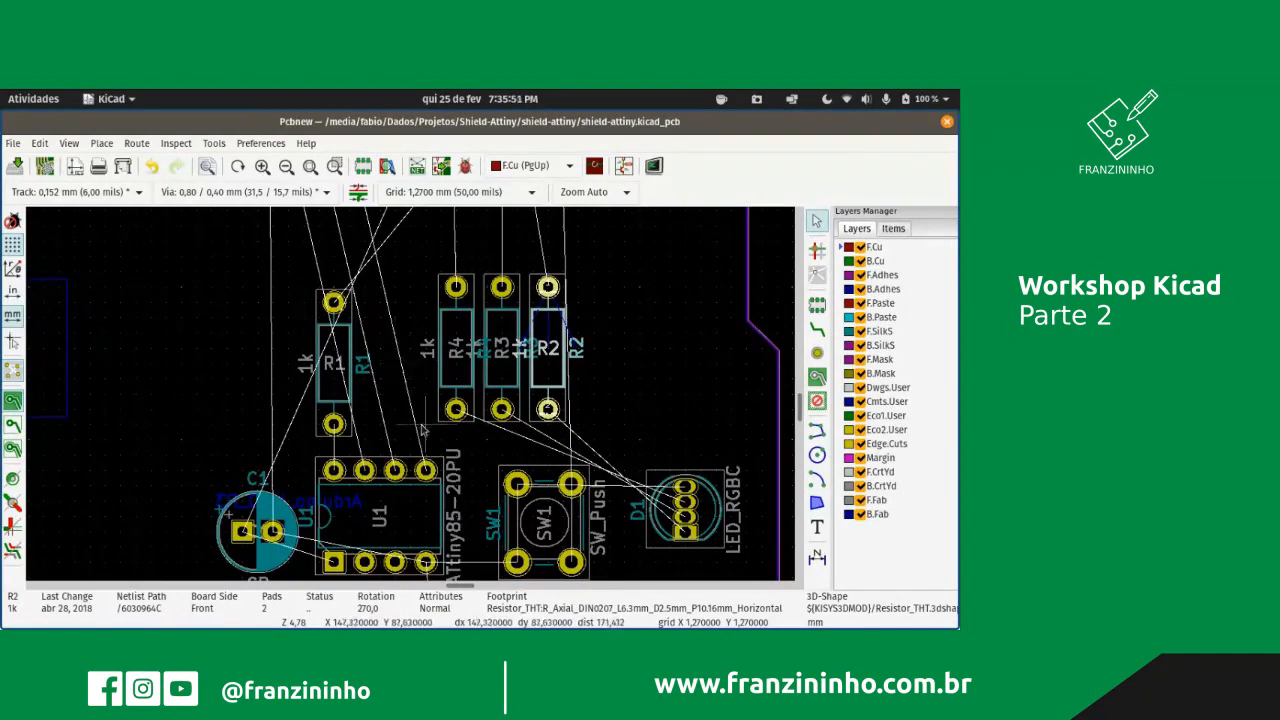
scroll(433, 453, up, 1)
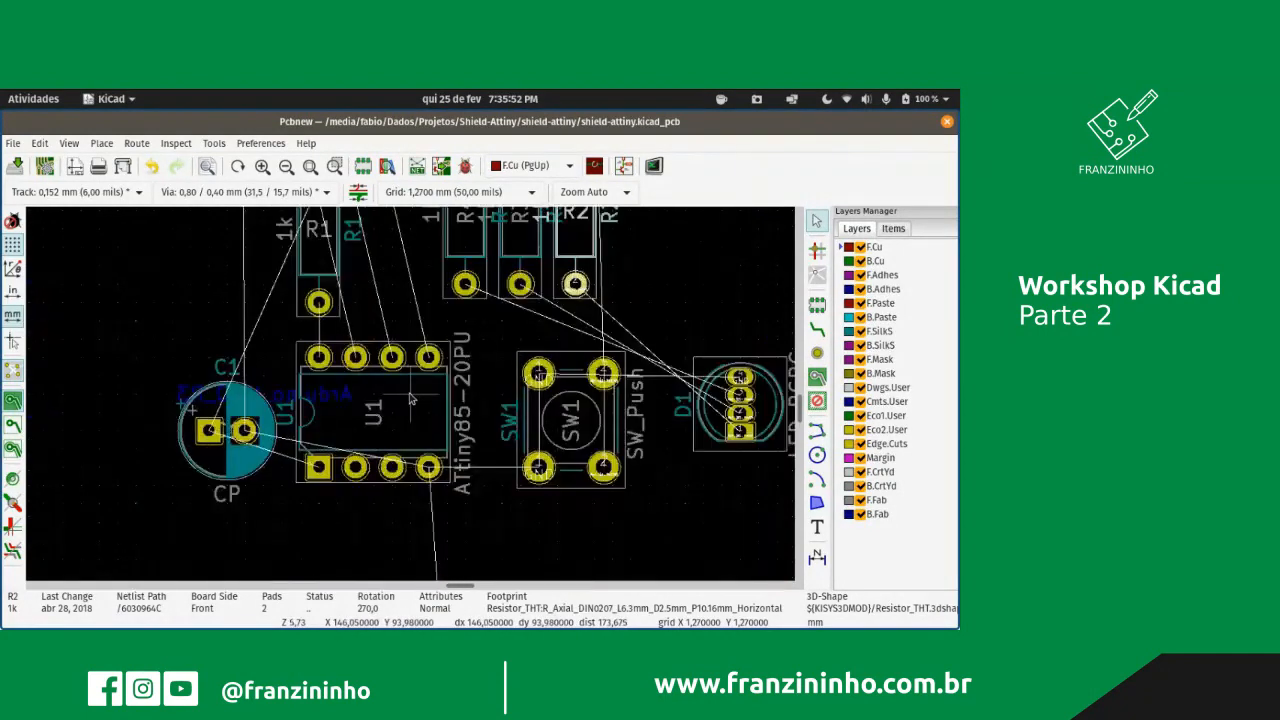
scroll(410, 399, down, 3)
scroll(420, 420, up, 1)
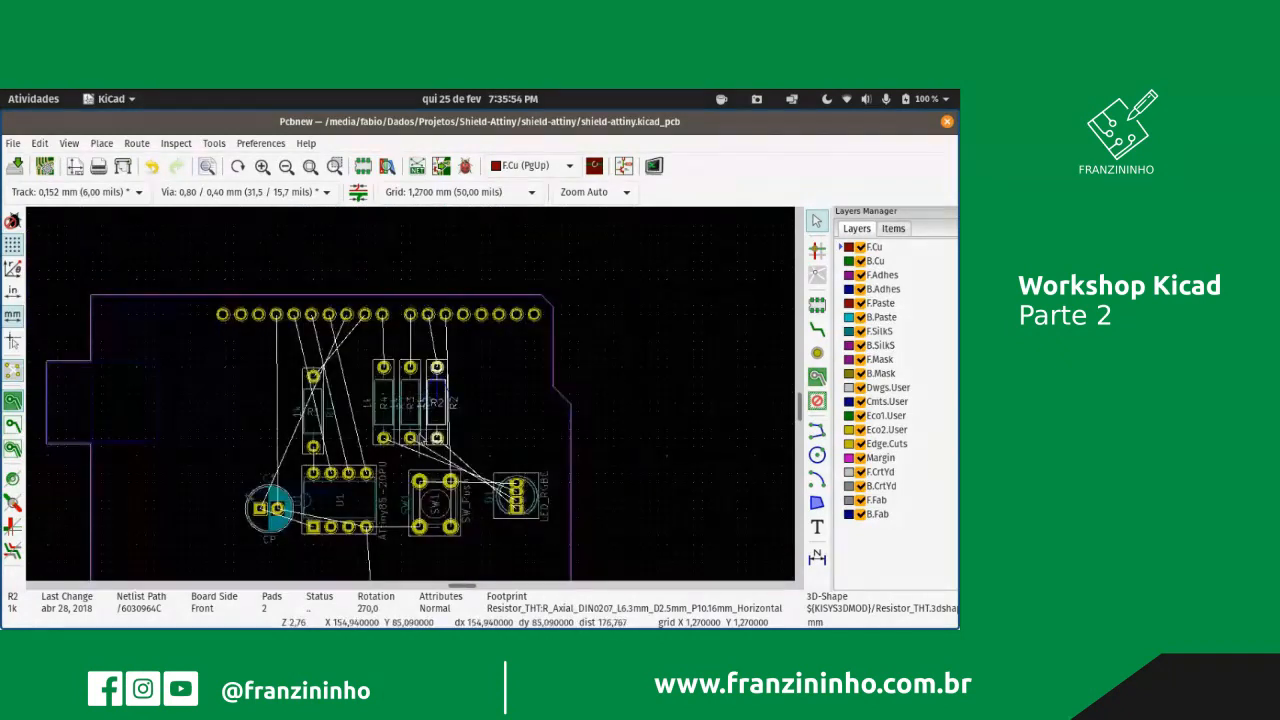
scroll(436, 450, up, 1)
scroll(415, 365, down, 2)
scroll(410, 380, up, 1)
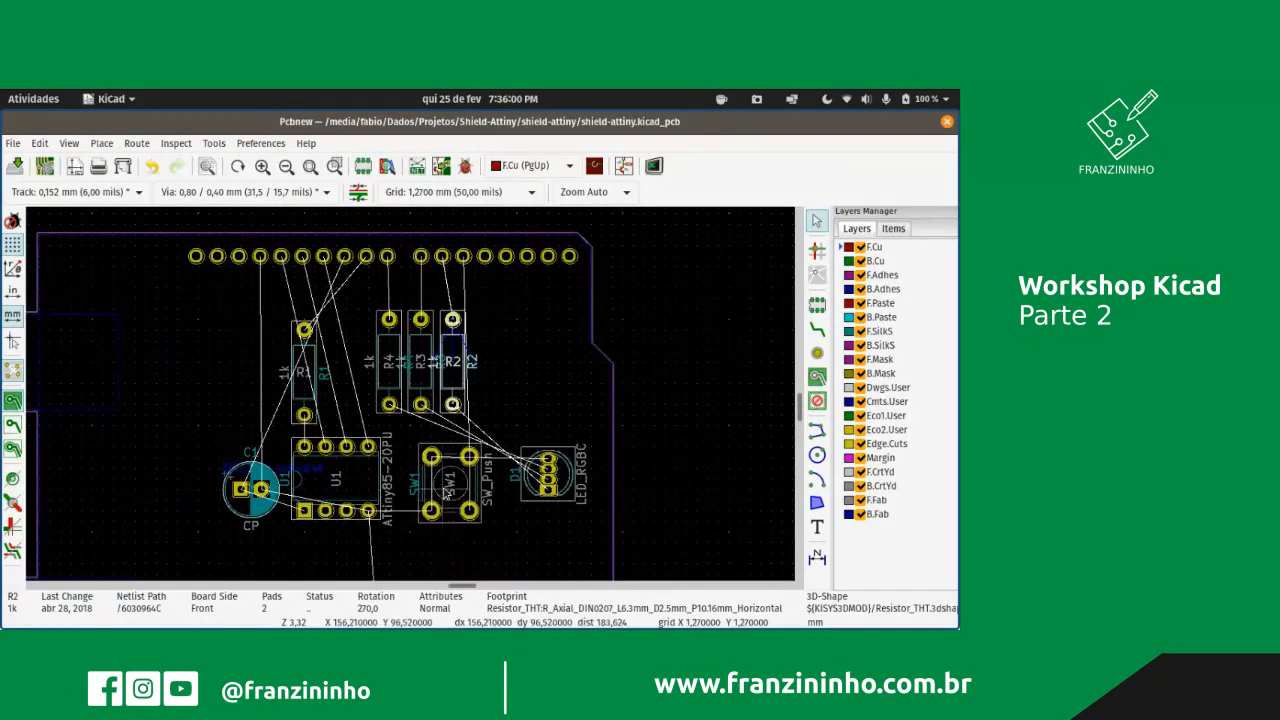
- Examine how the airwires run between LED D1, switch SW1 and resistors R2, R3 and R4
scroll(546, 495, up, 2)
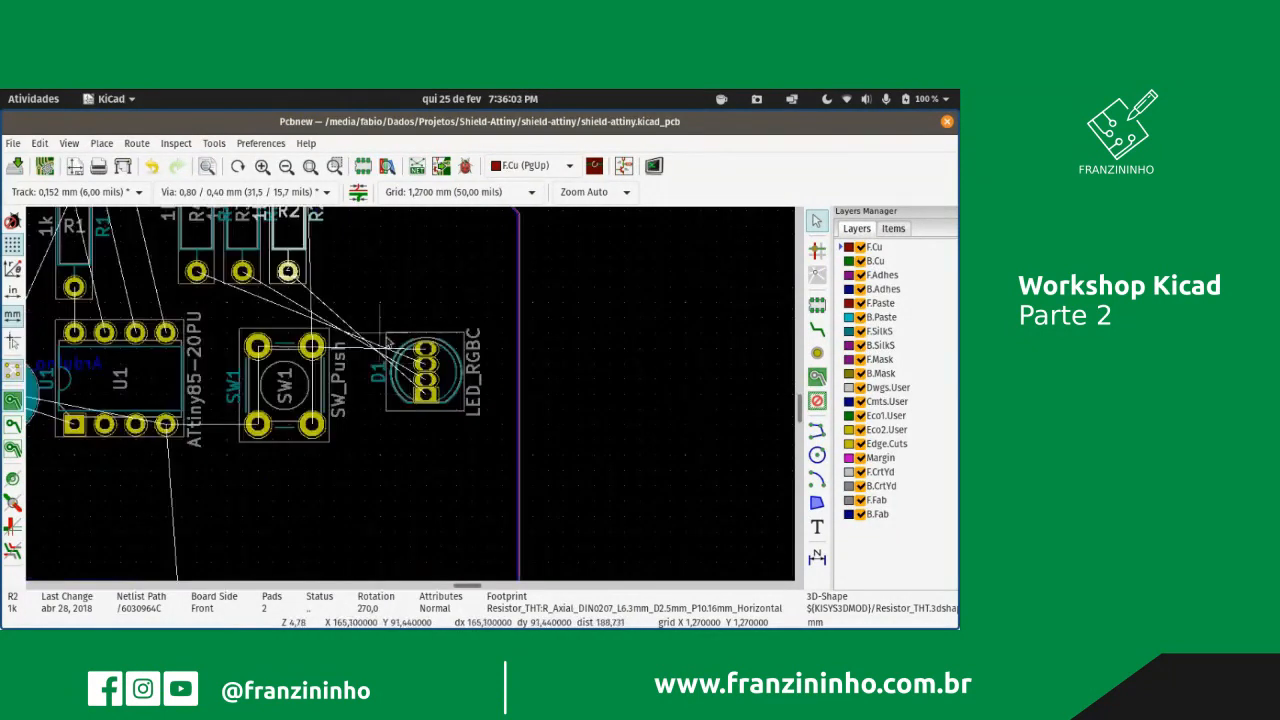
scroll(412, 399, up, 1)
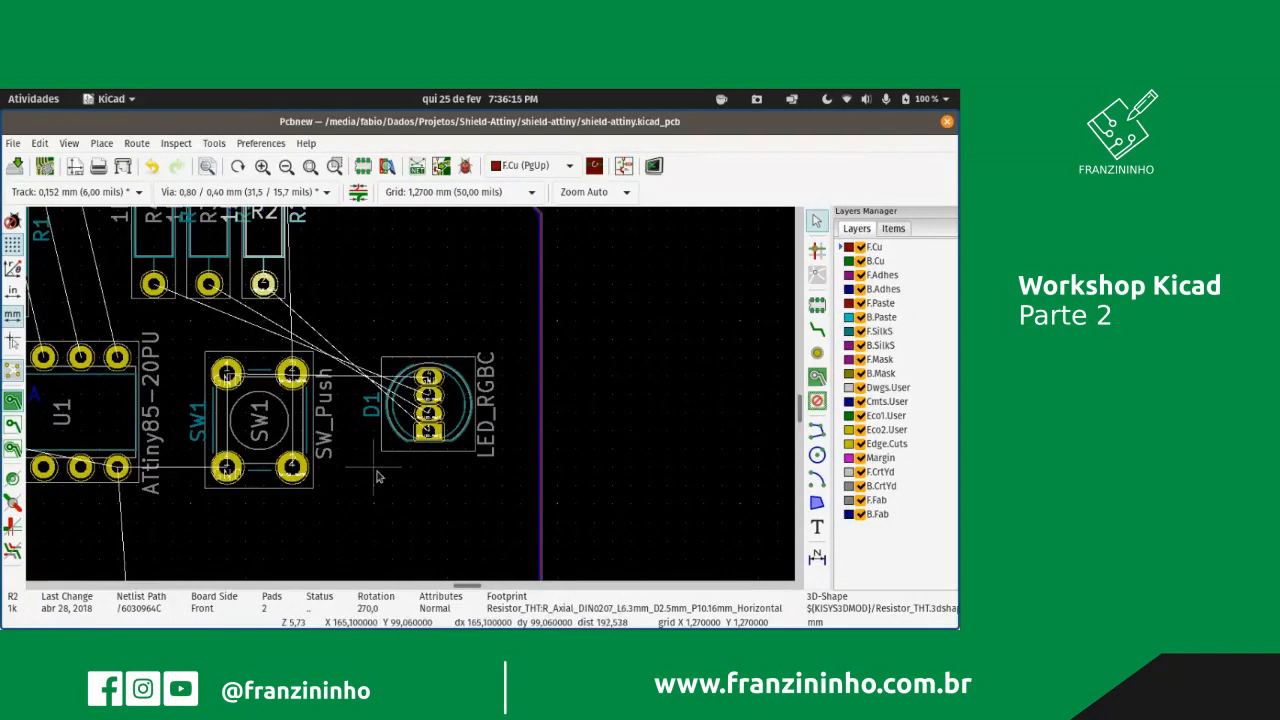
scroll(378, 477, down, 2)
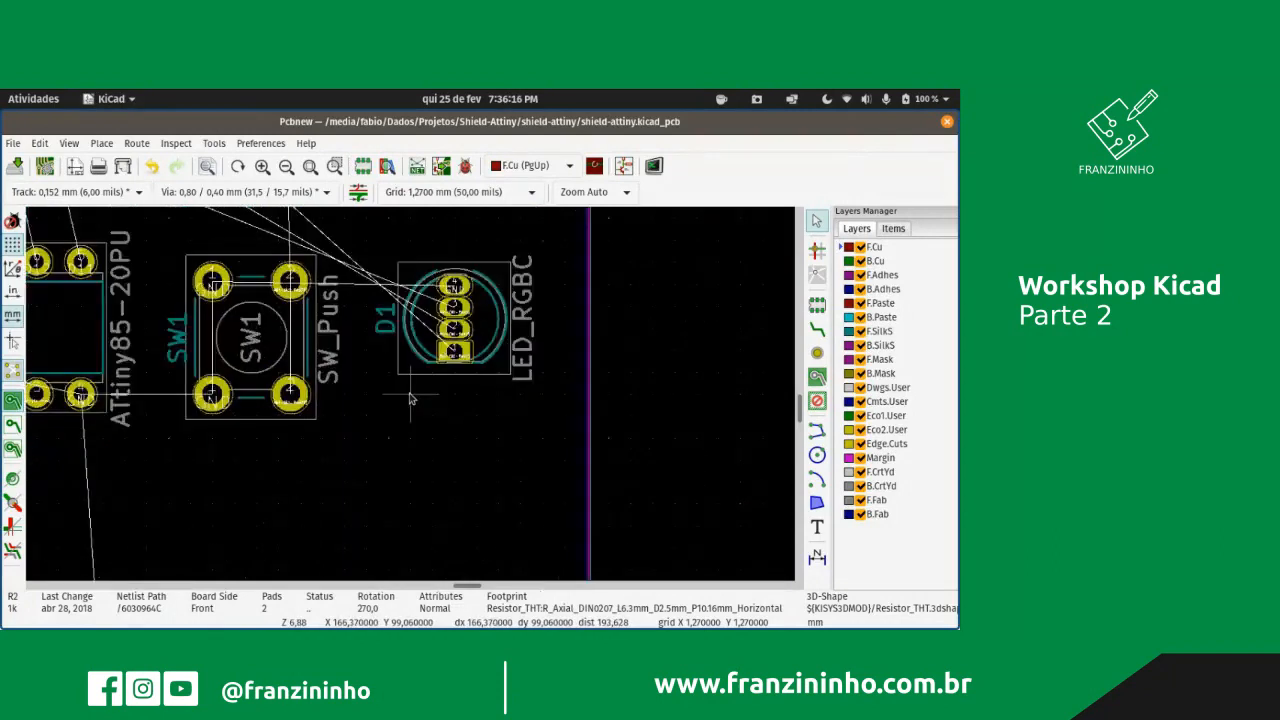
scroll(410, 320, down, 1)
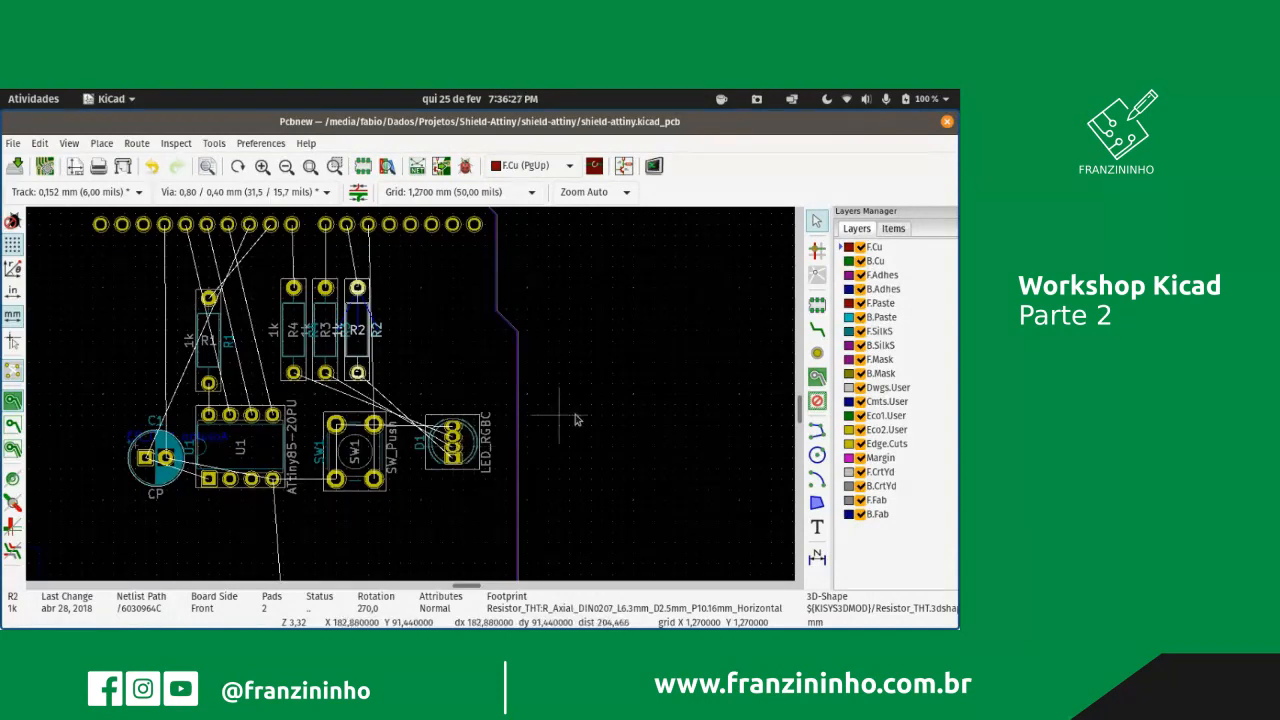
scroll(453, 383, up, 3)
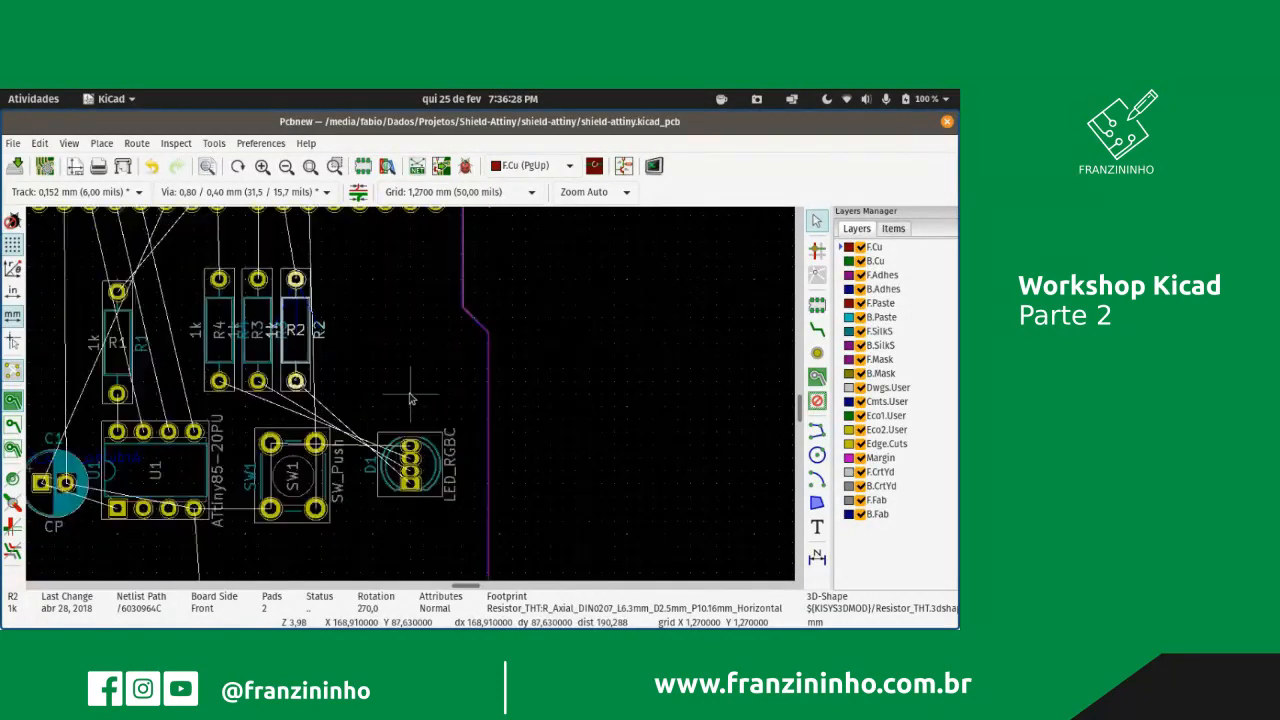
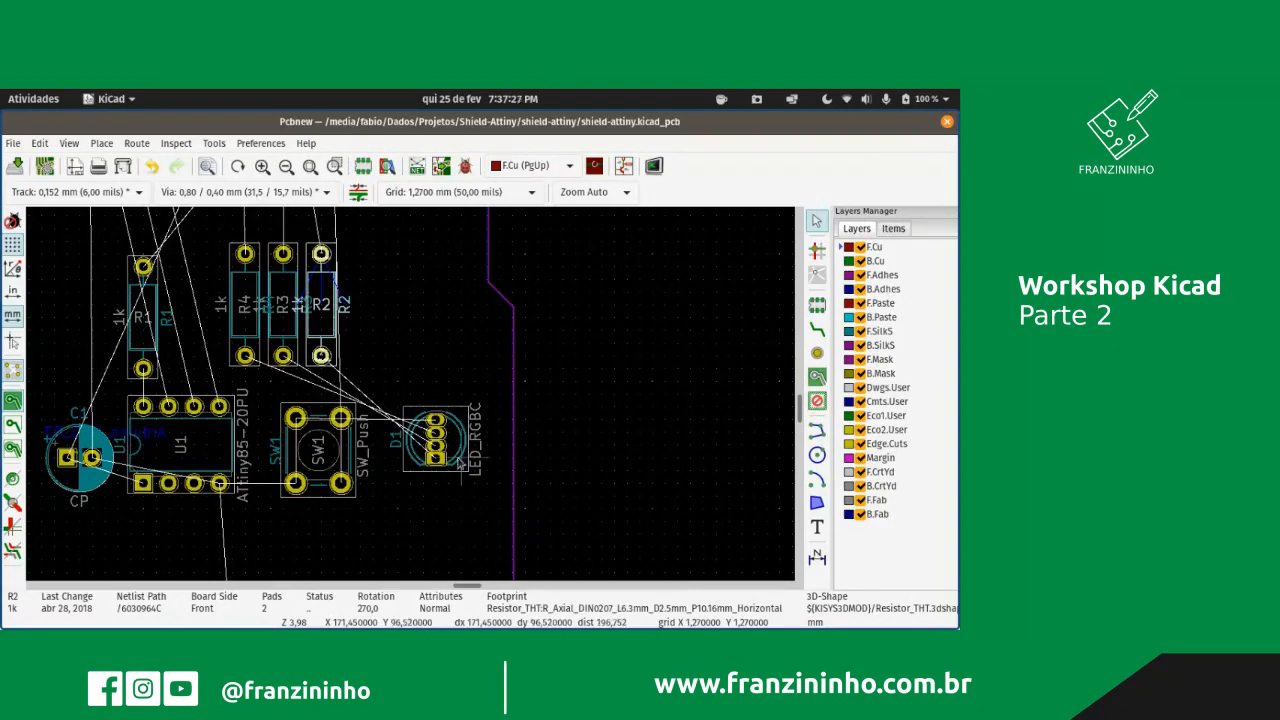
scroll(410, 399, down, 4)
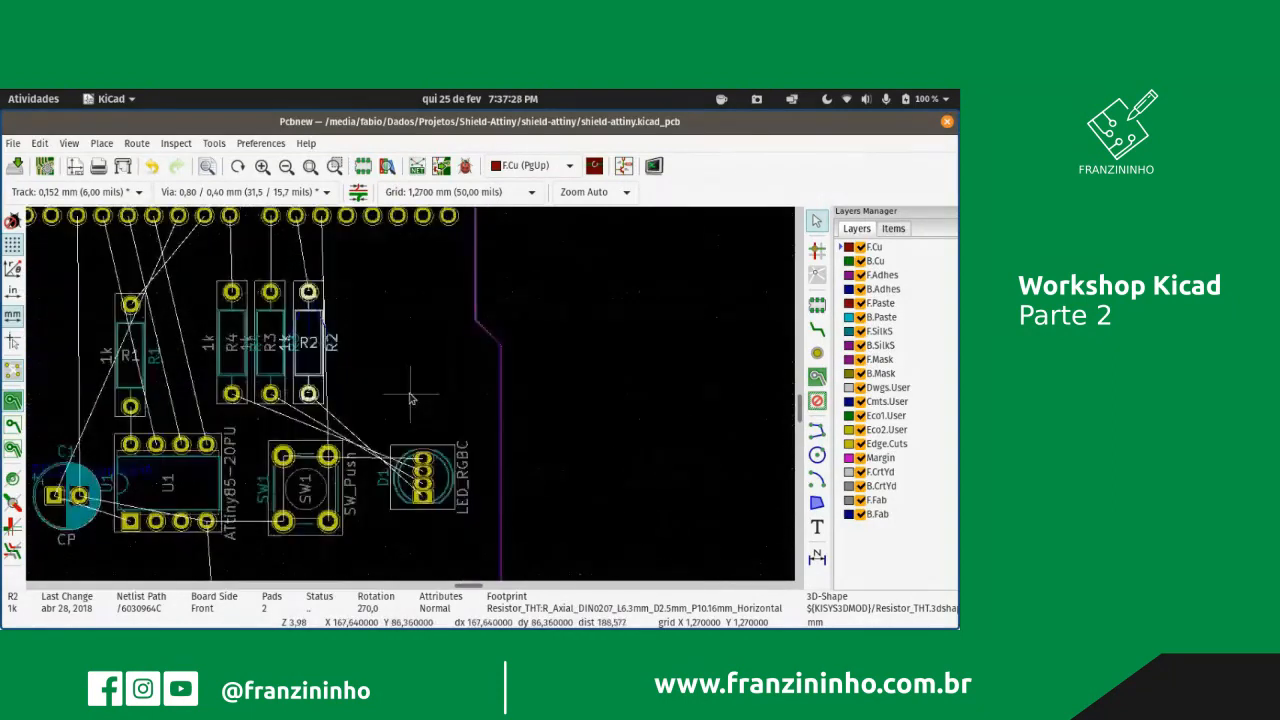
scroll(410, 399, up, 3)
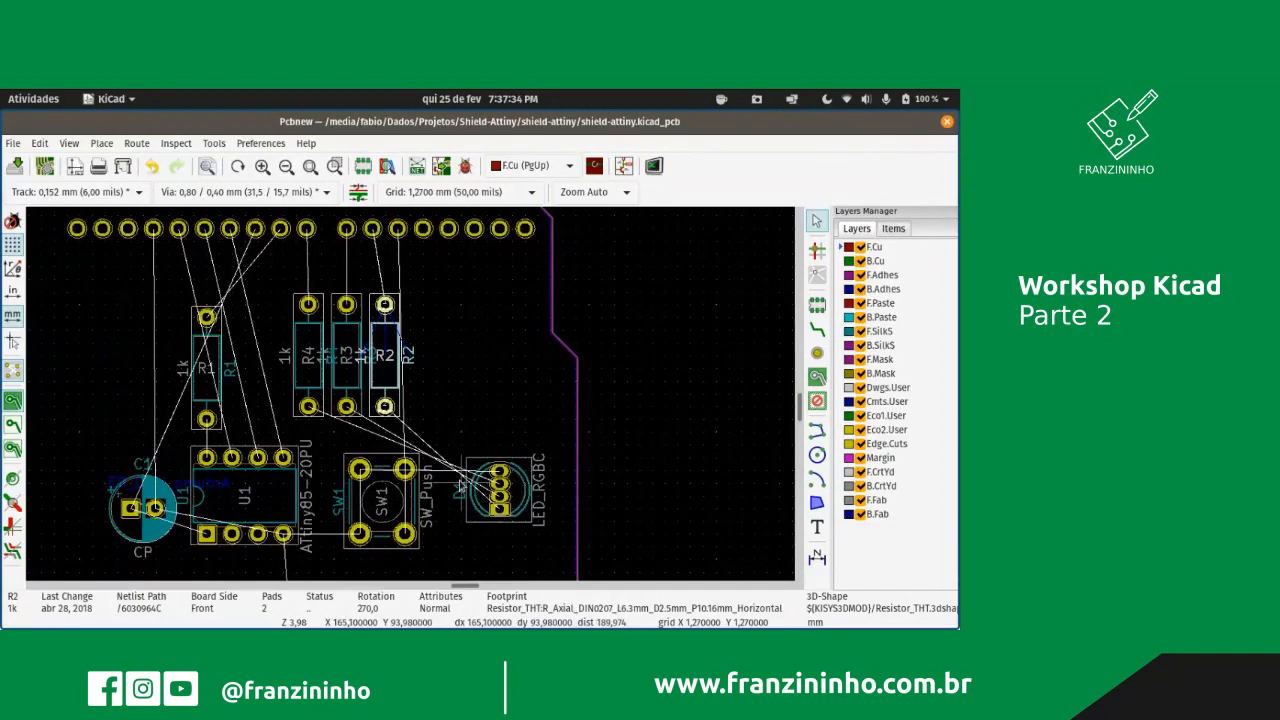
scroll(413, 494, up, 1)
scroll(411, 399, down, 1)
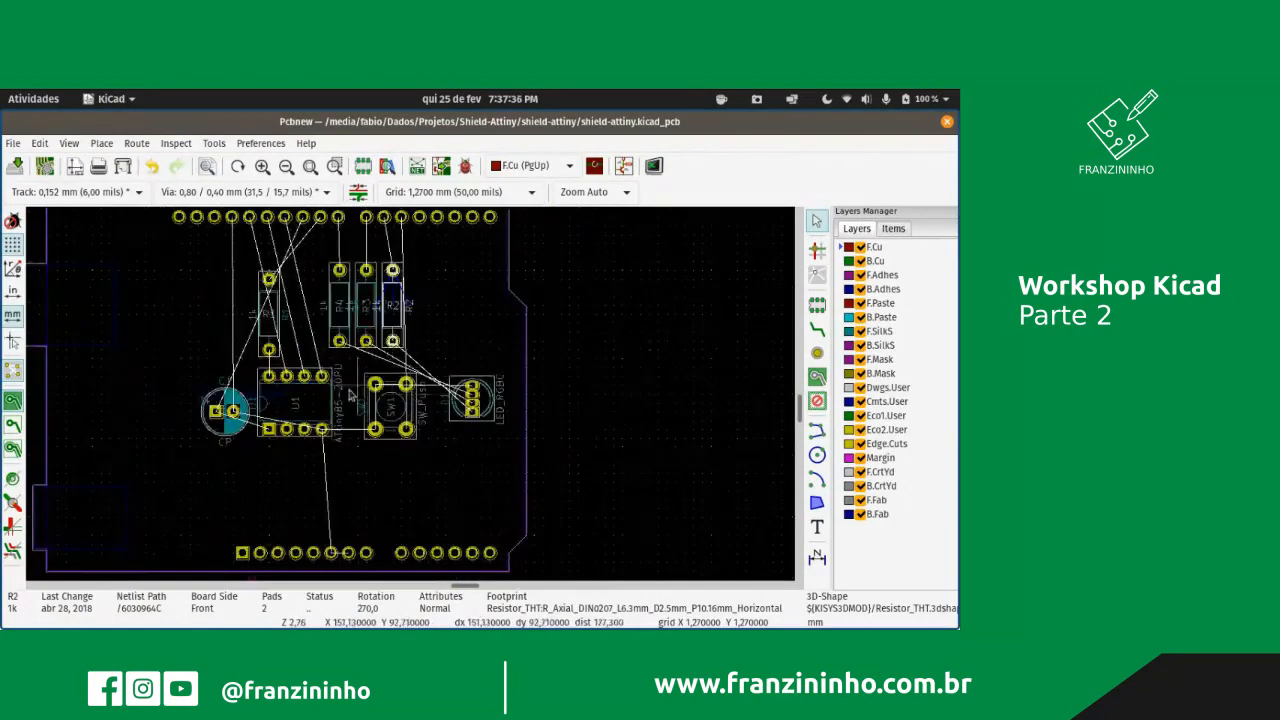
scroll(411, 399, down, 1)
scroll(411, 399, up, 1)
scroll(411, 399, down, 1)
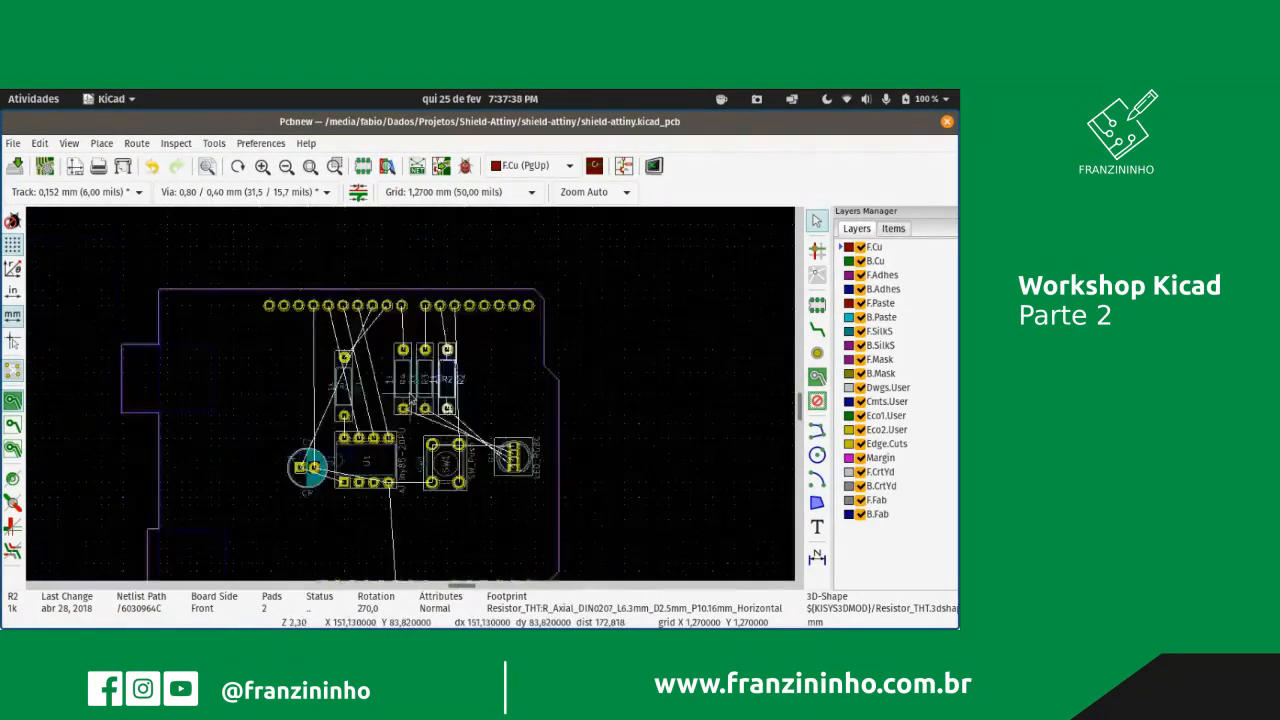
scroll(411, 399, up, 1)
scroll(411, 400, down, 1)
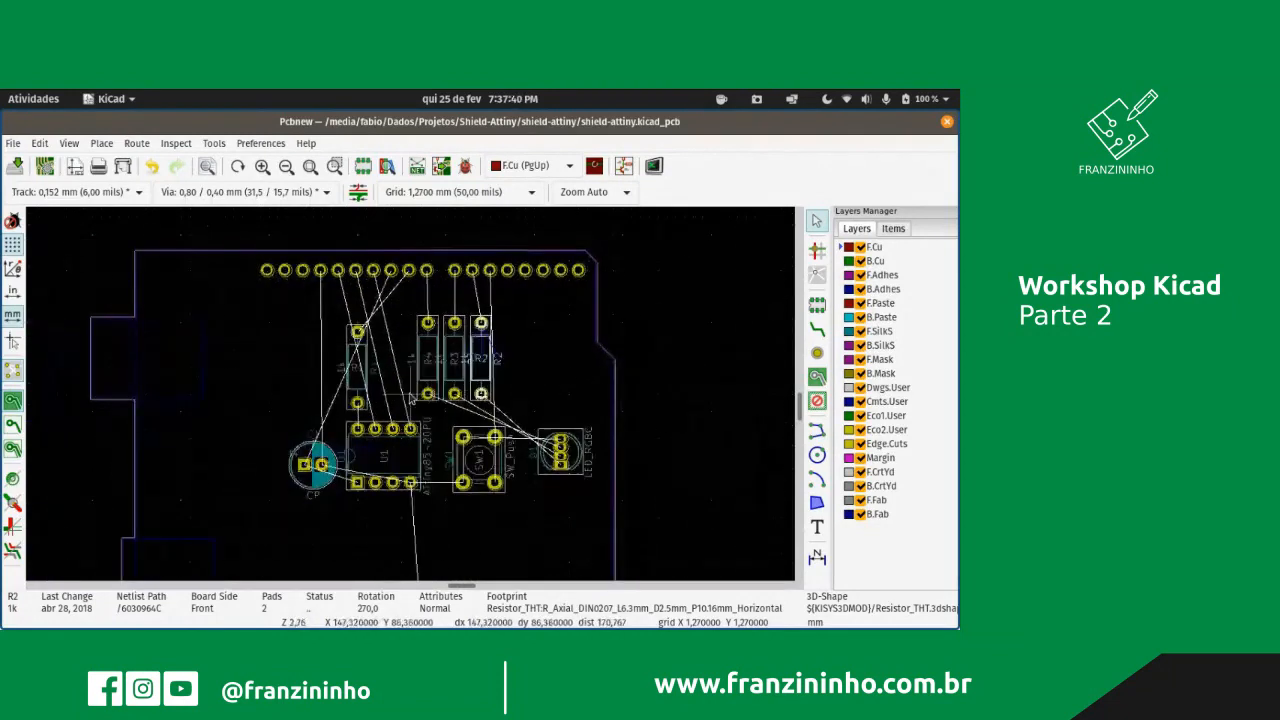
scroll(411, 400, up, 1)
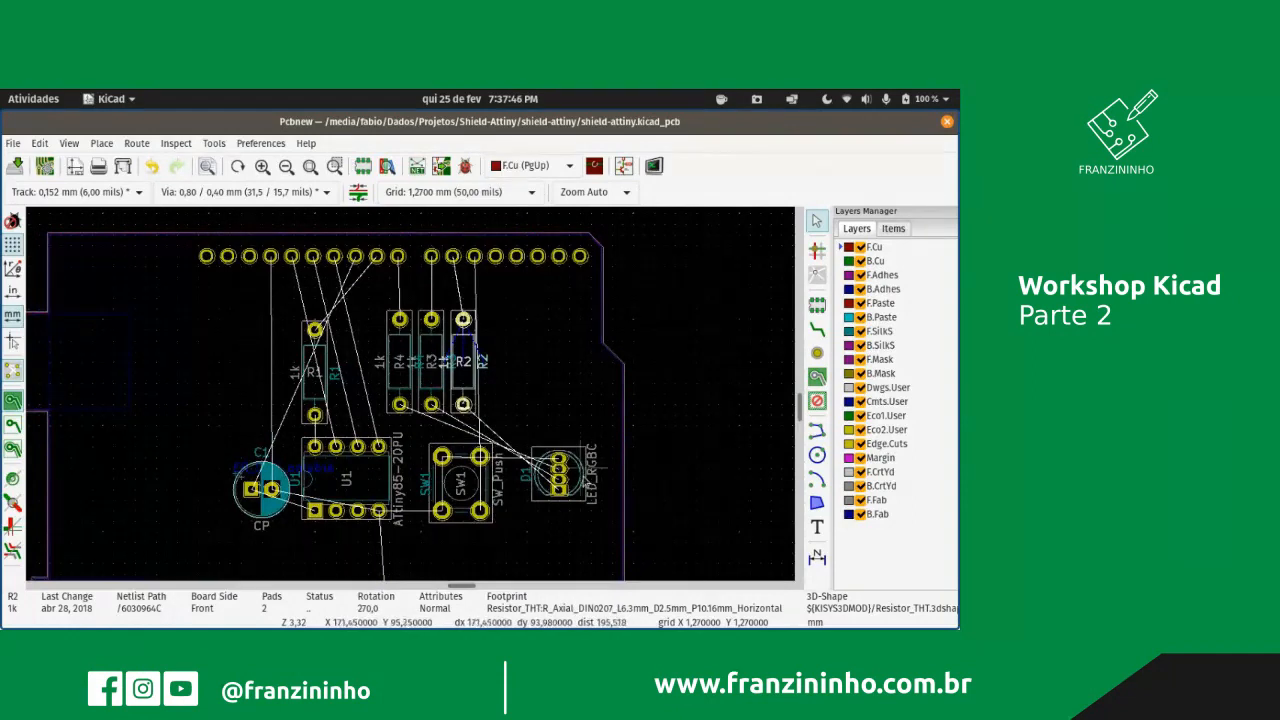
scroll(568, 480, up, 2)
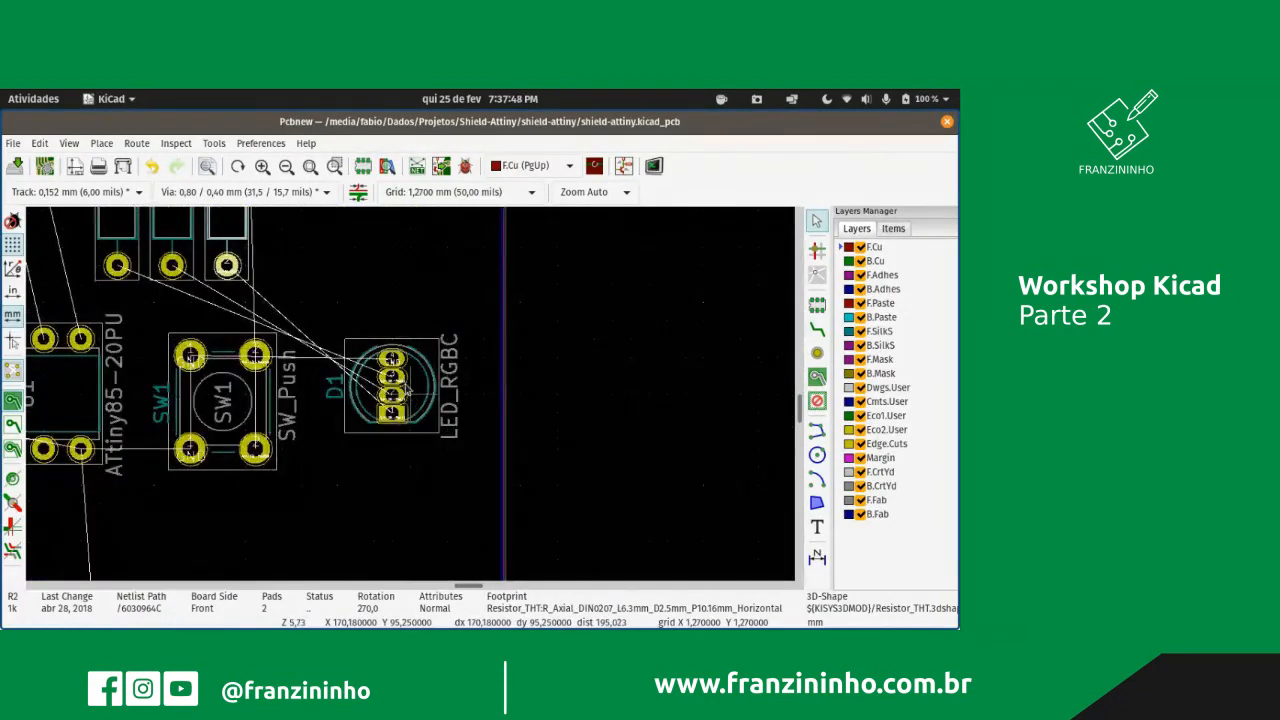
key(r)
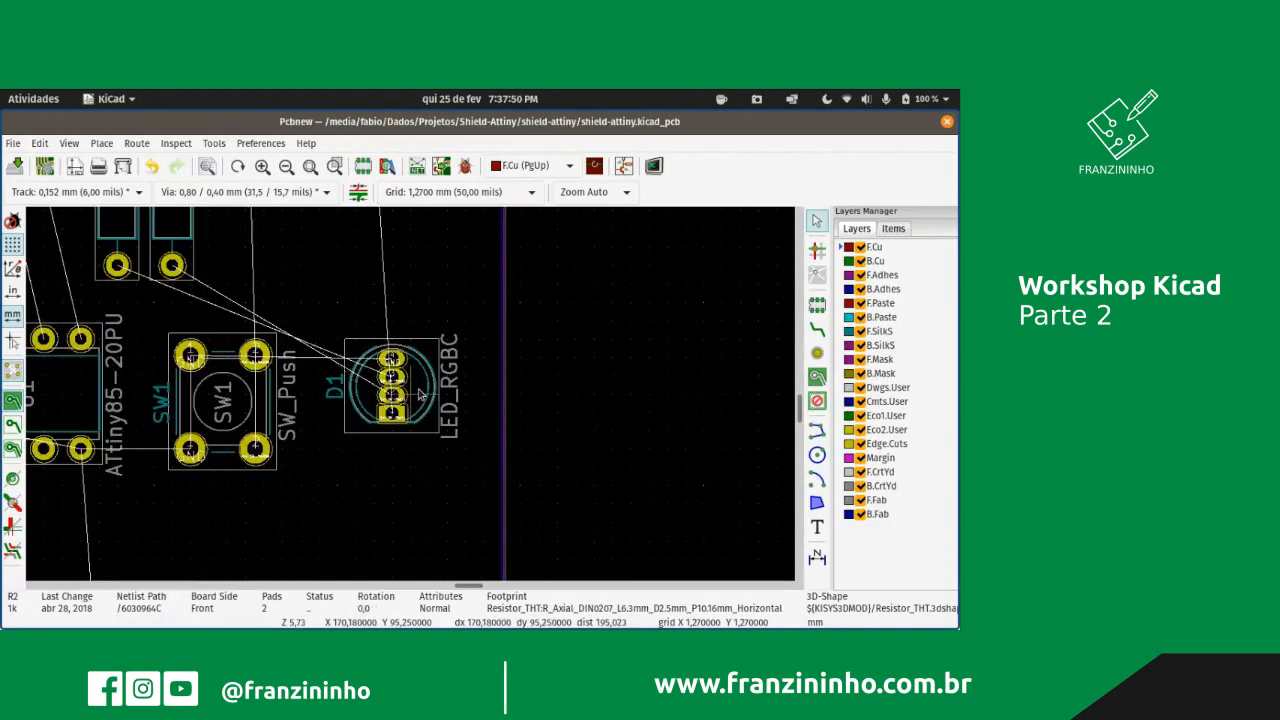
key(Escape)
key(ctrl+z)
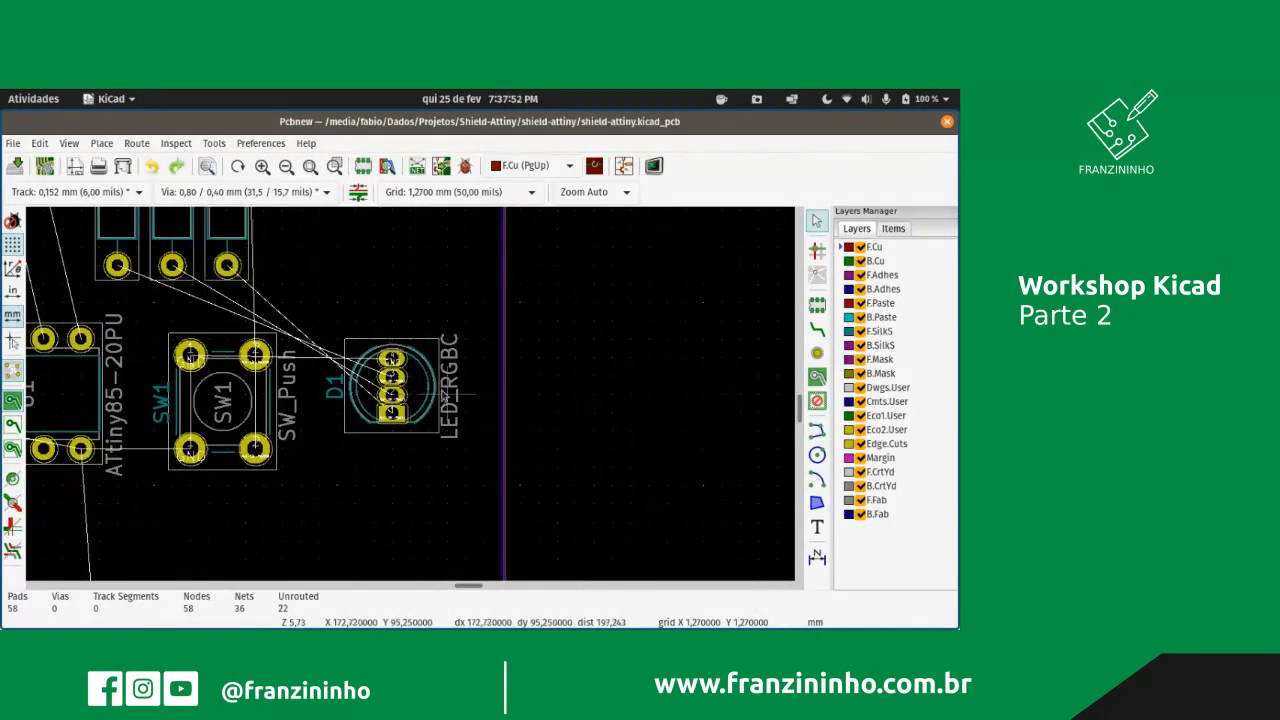
- Rotate LED D1 to 180° and place it beside SW1 with pad 1 at X 170.18, Y 96.52 mm
click(433, 395)
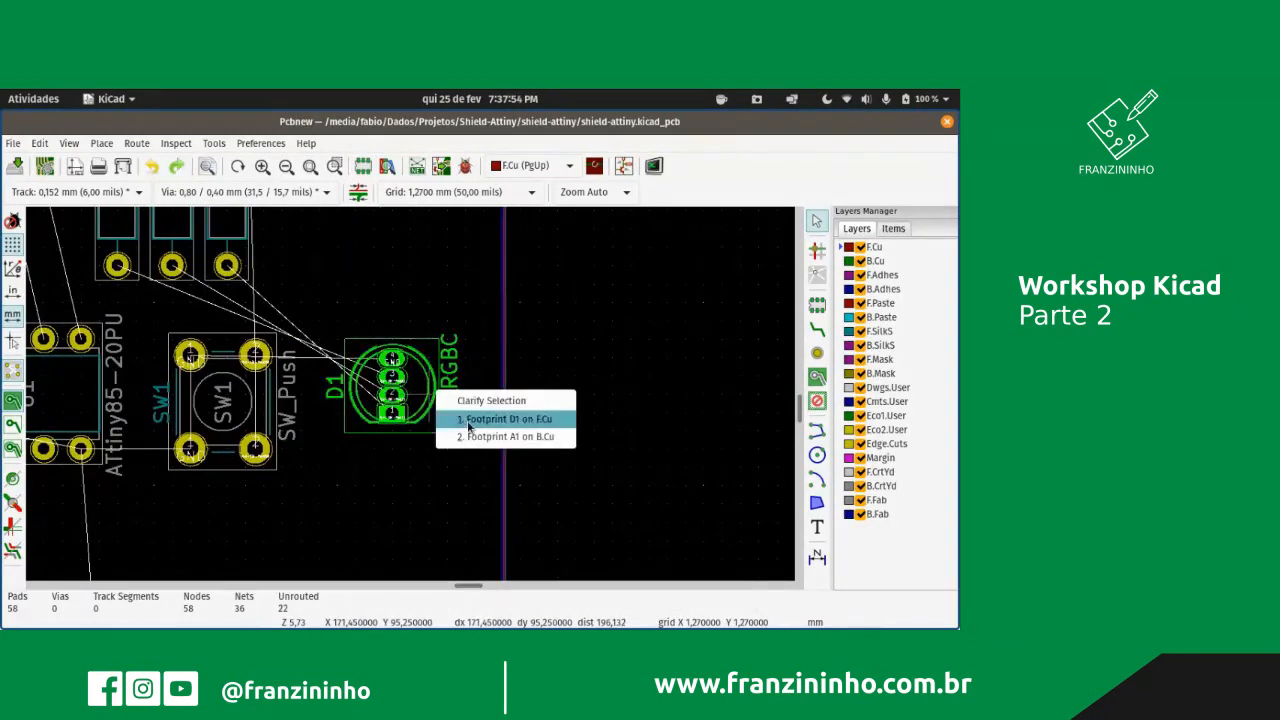
click(468, 424)
key(r)
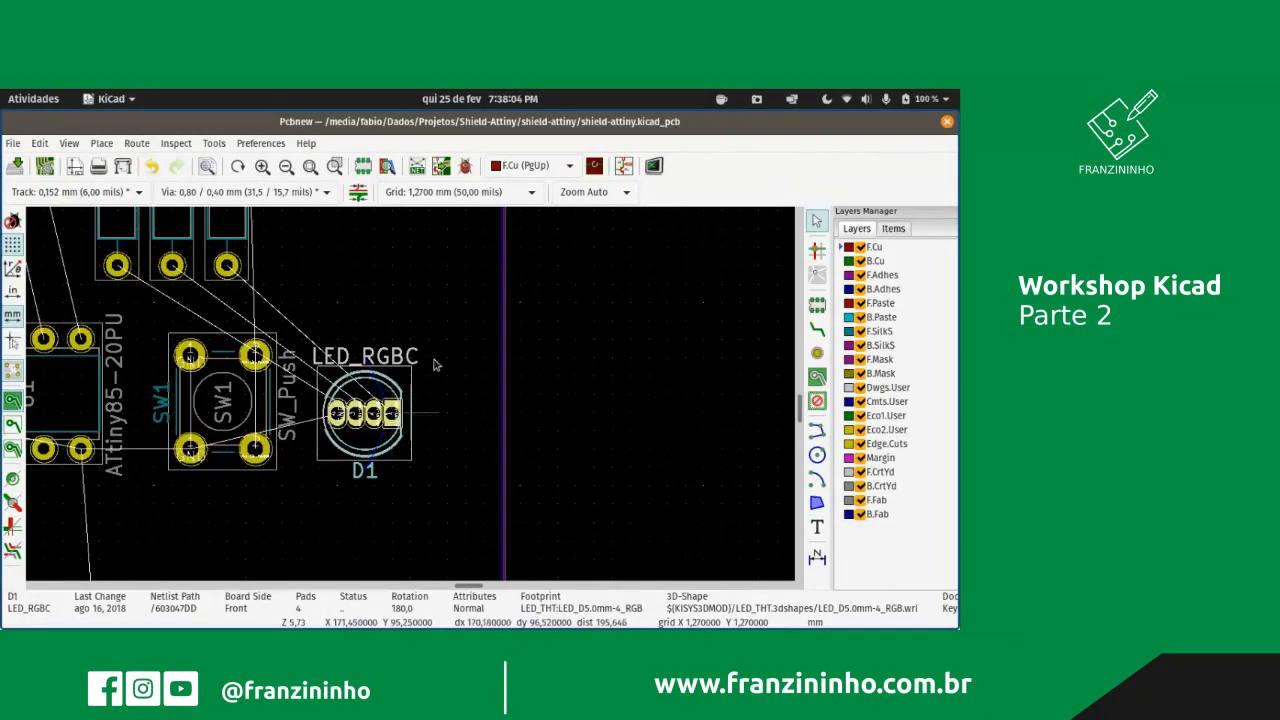
click(614, 314)
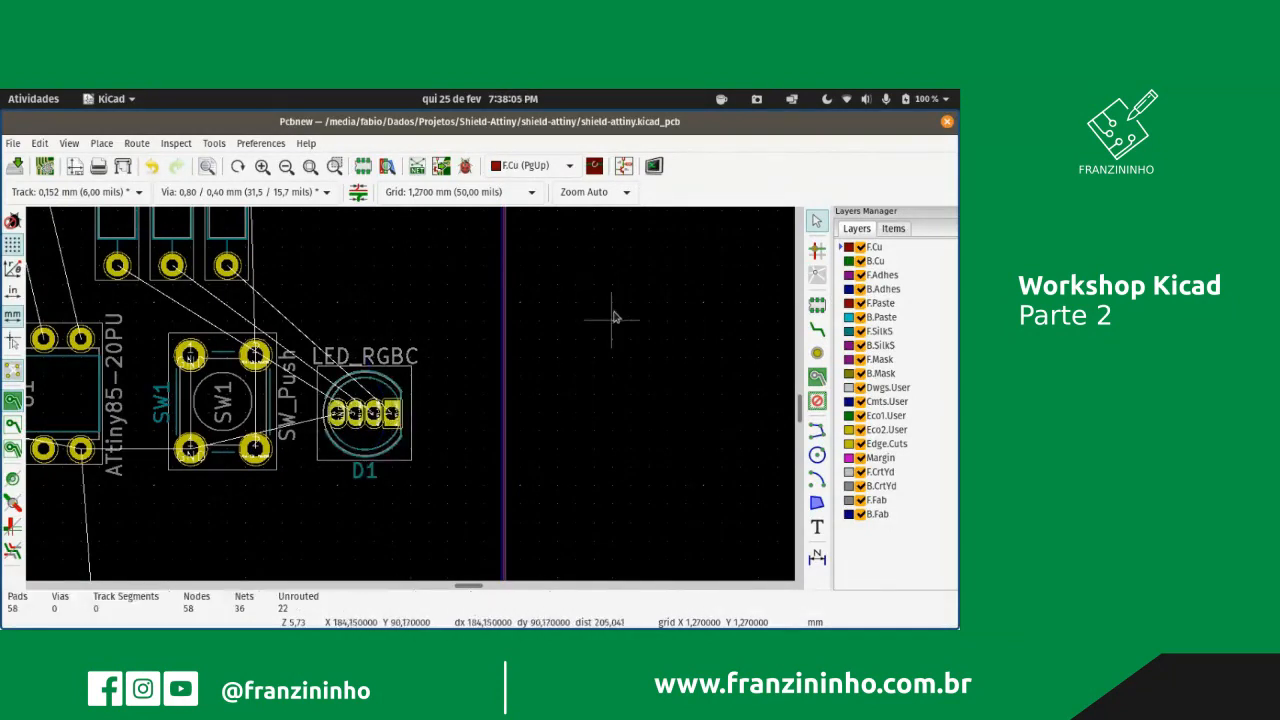
click(393, 423)
click(440, 449)
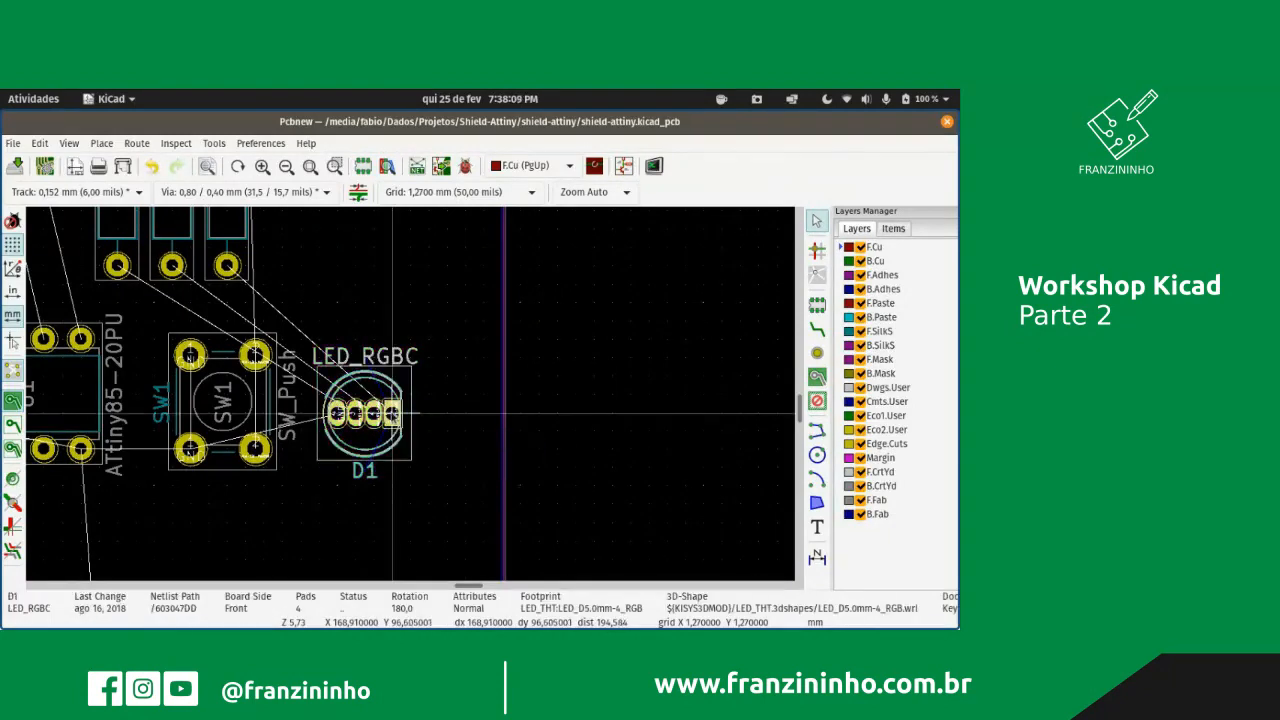
drag(365, 413, 383, 412)
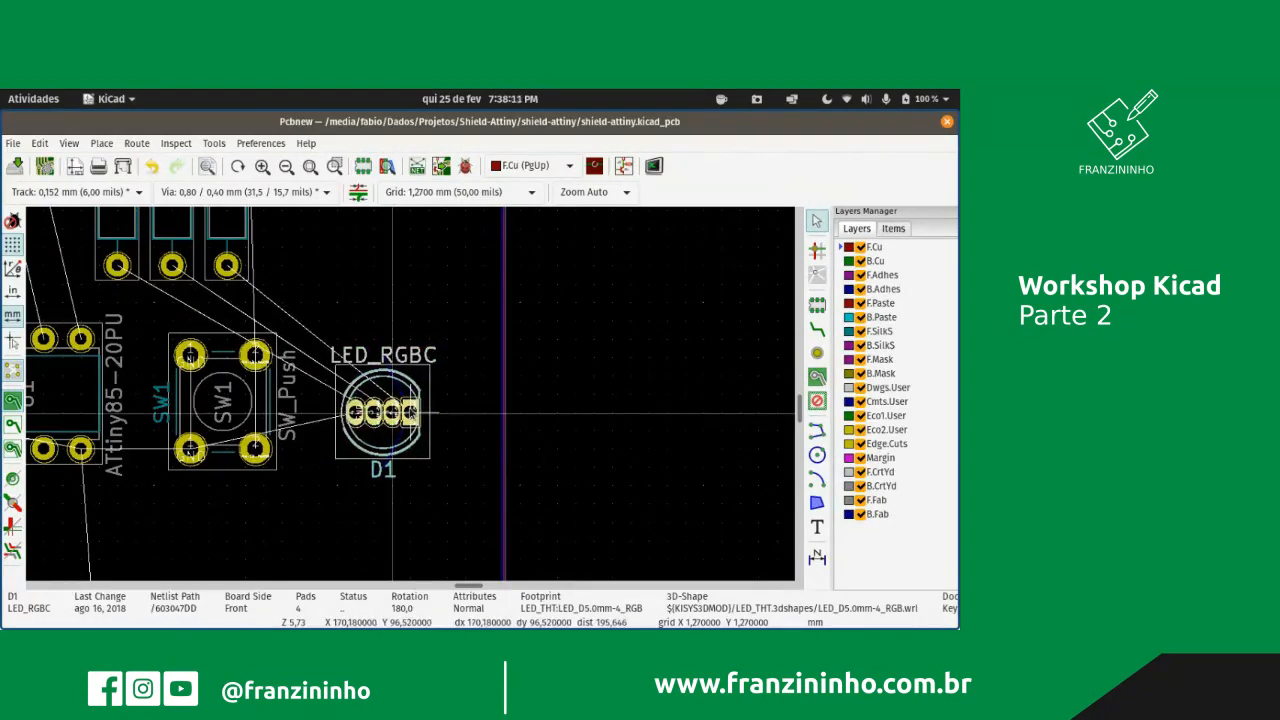
click(472, 398)
- Examine the whole board, checking the component placement against both headers and the shield outline
scroll(500, 395, up, 2)
scroll(412, 400, down, 5)
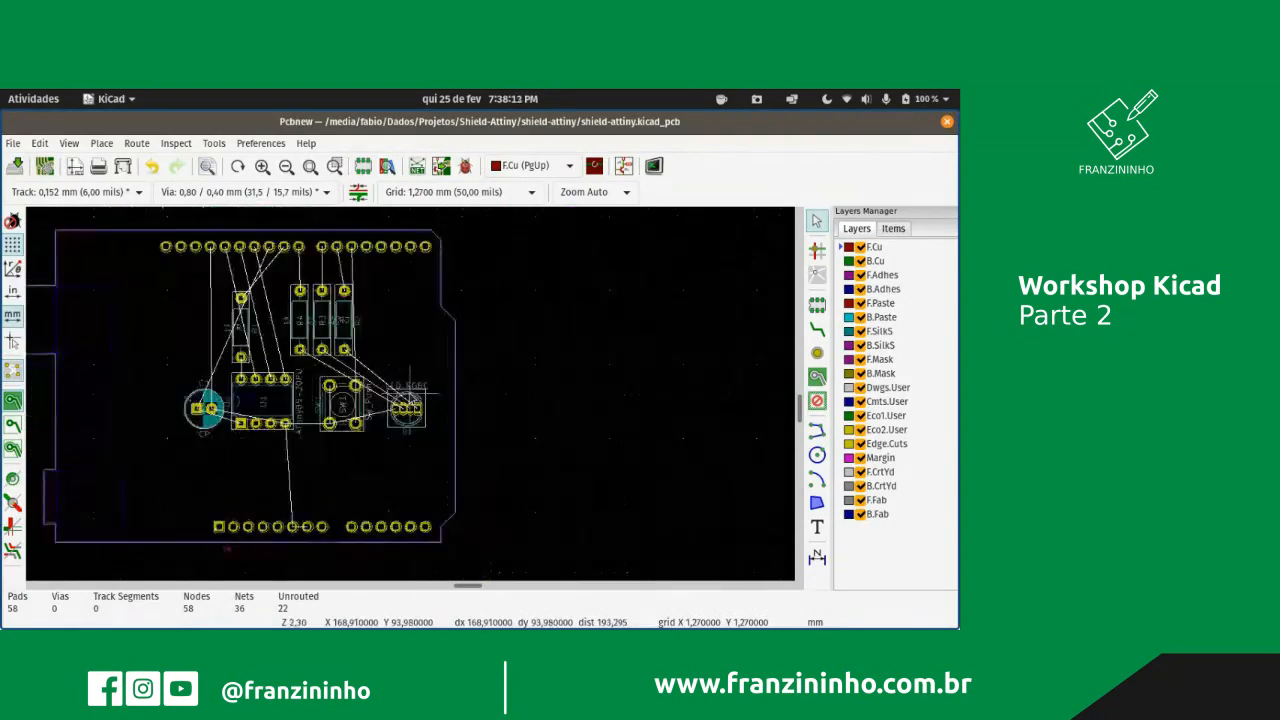
scroll(410, 400, up, 5)
scroll(410, 399, down, 3)
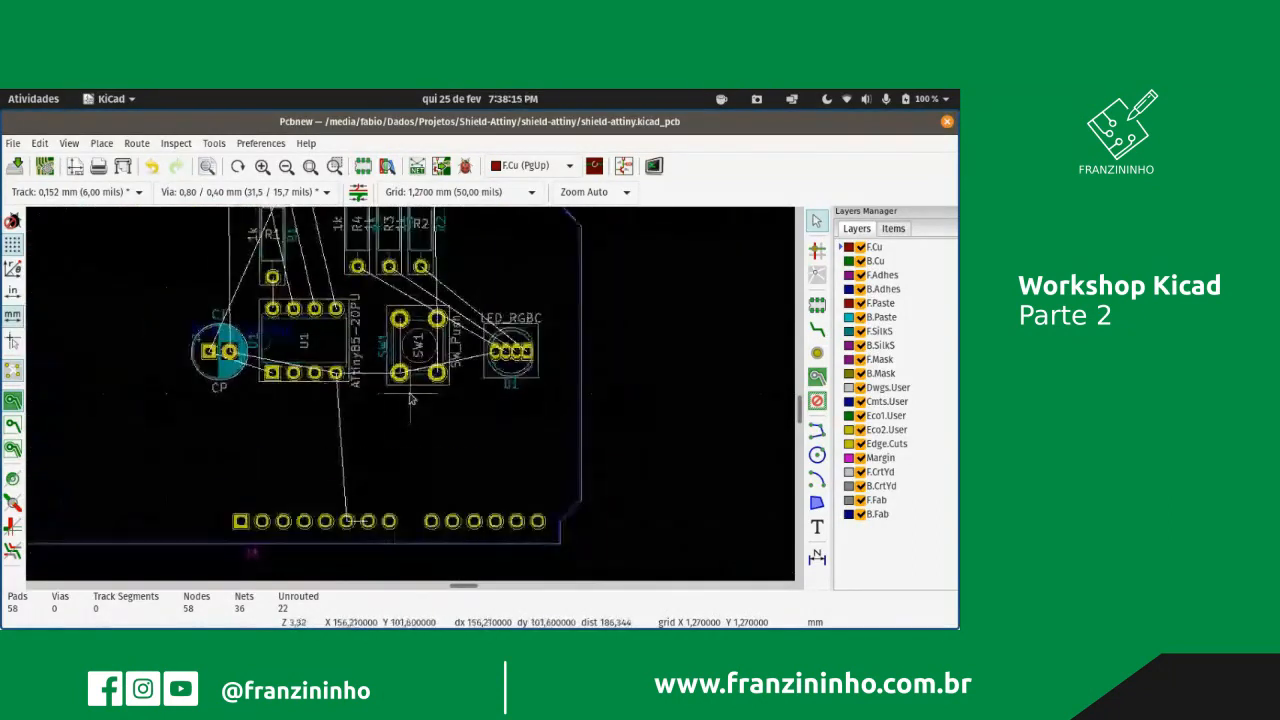
scroll(410, 398, down, 3)
scroll(410, 398, up, 2)
scroll(412, 398, down, 1)
scroll(414, 398, up, 1)
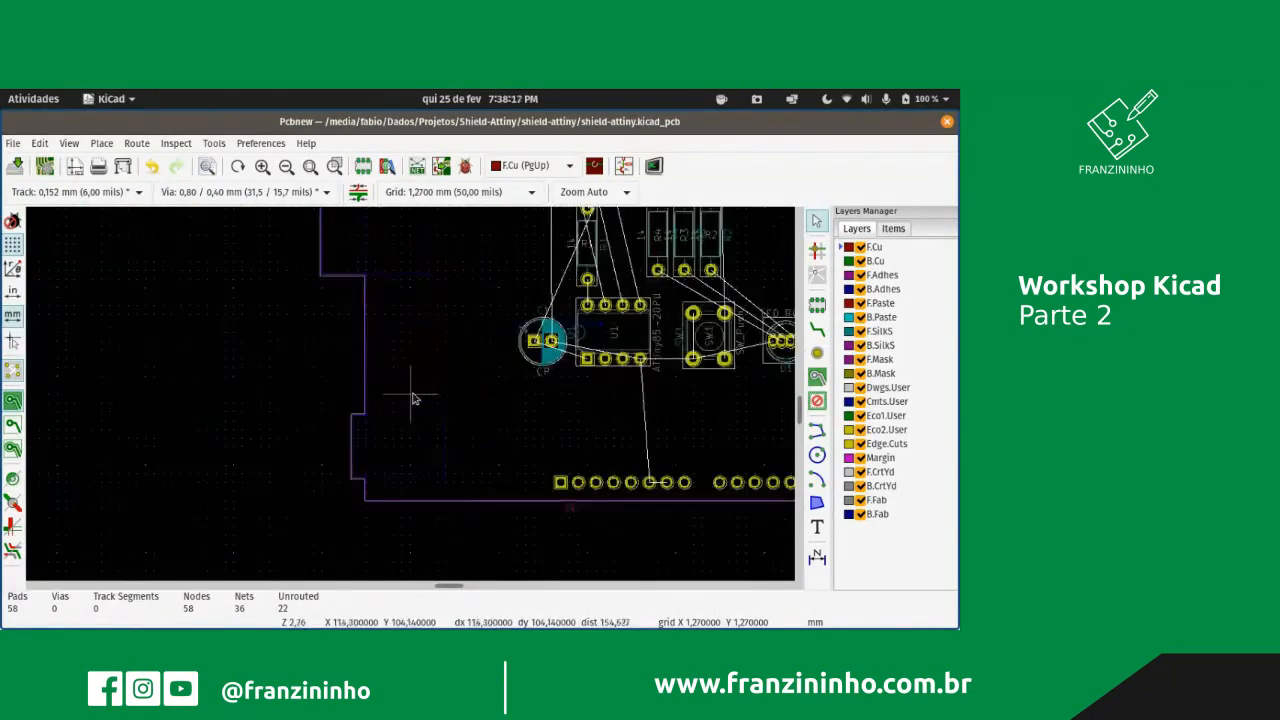
scroll(414, 398, down, 2)
scroll(412, 398, down, 1)
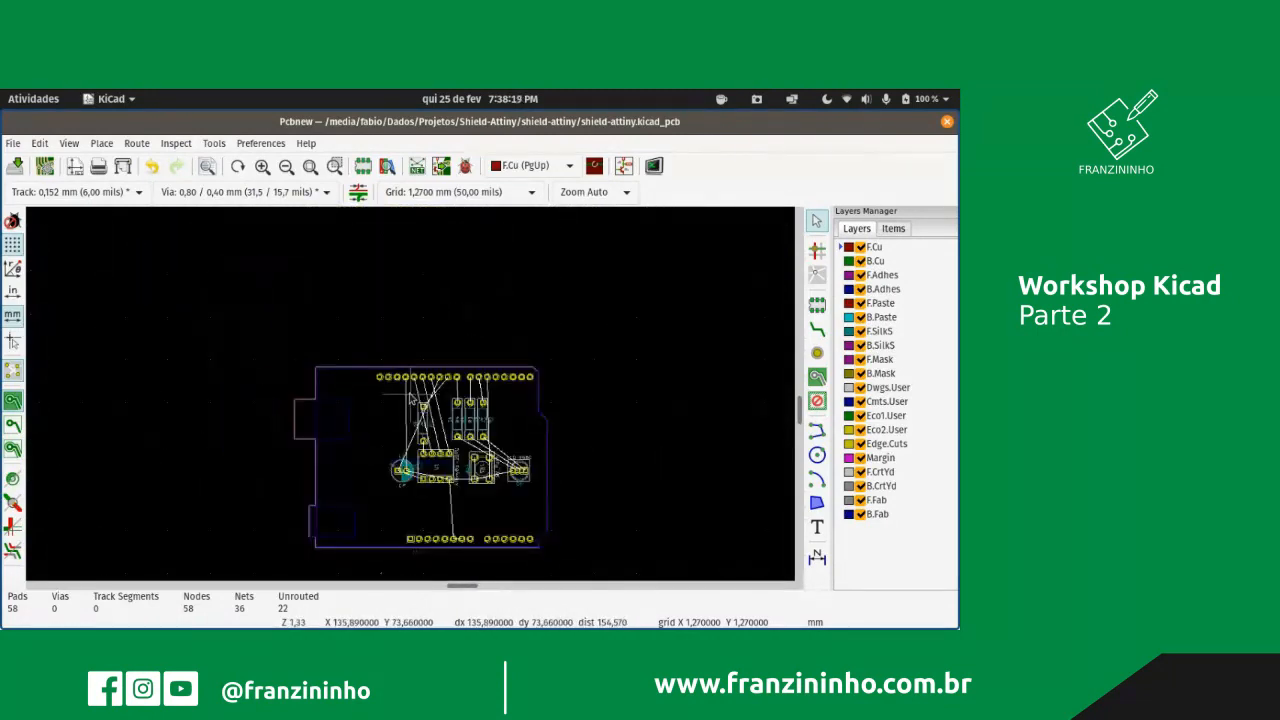
scroll(412, 398, down, 1)
scroll(412, 398, up, 2)
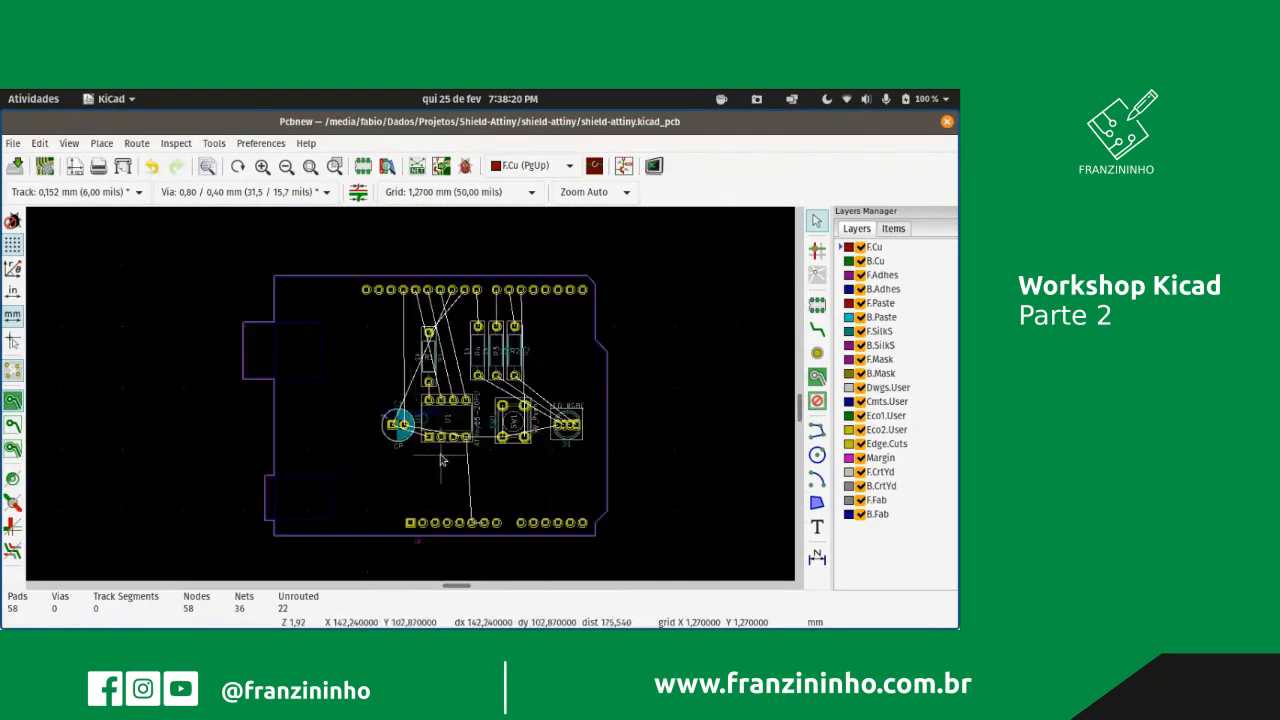
scroll(441, 458, up, 1)
scroll(442, 455, up, 1)
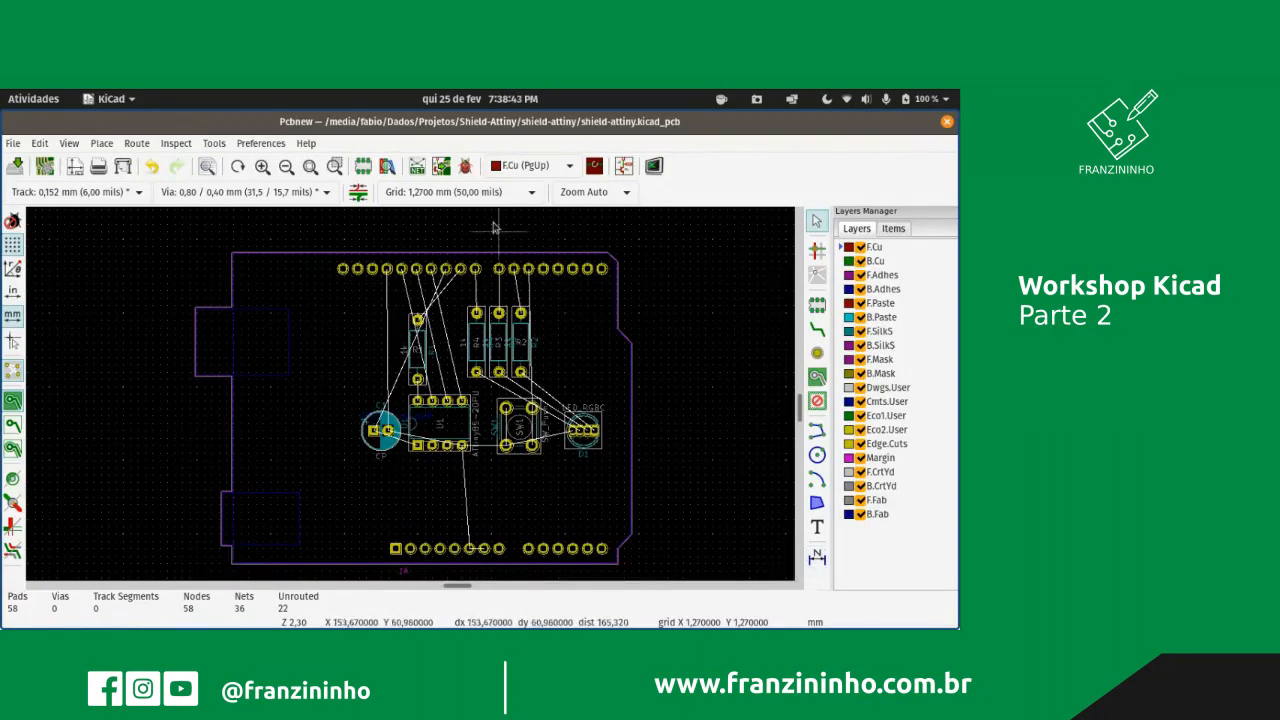
- Set the grid to 1.0000 mm and zero the relative coordinates at the lower-left corner of the shield outline
click(478, 192)
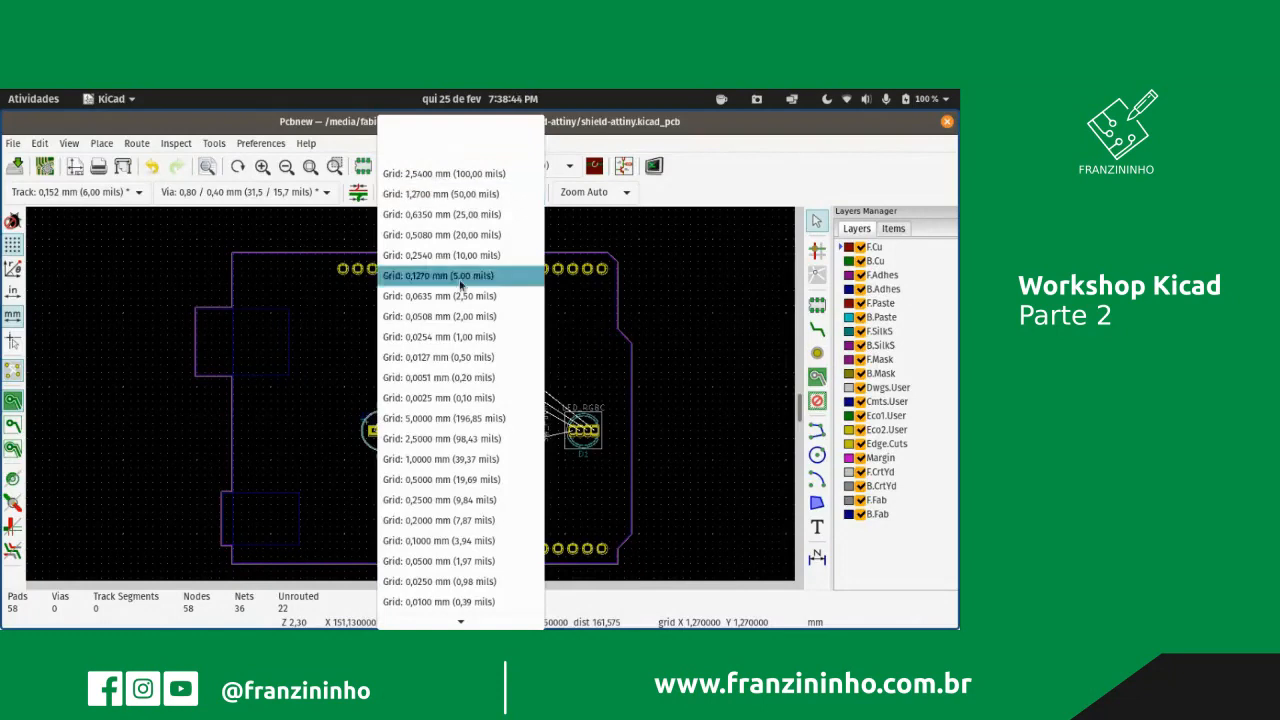
click(461, 459)
click(817, 556)
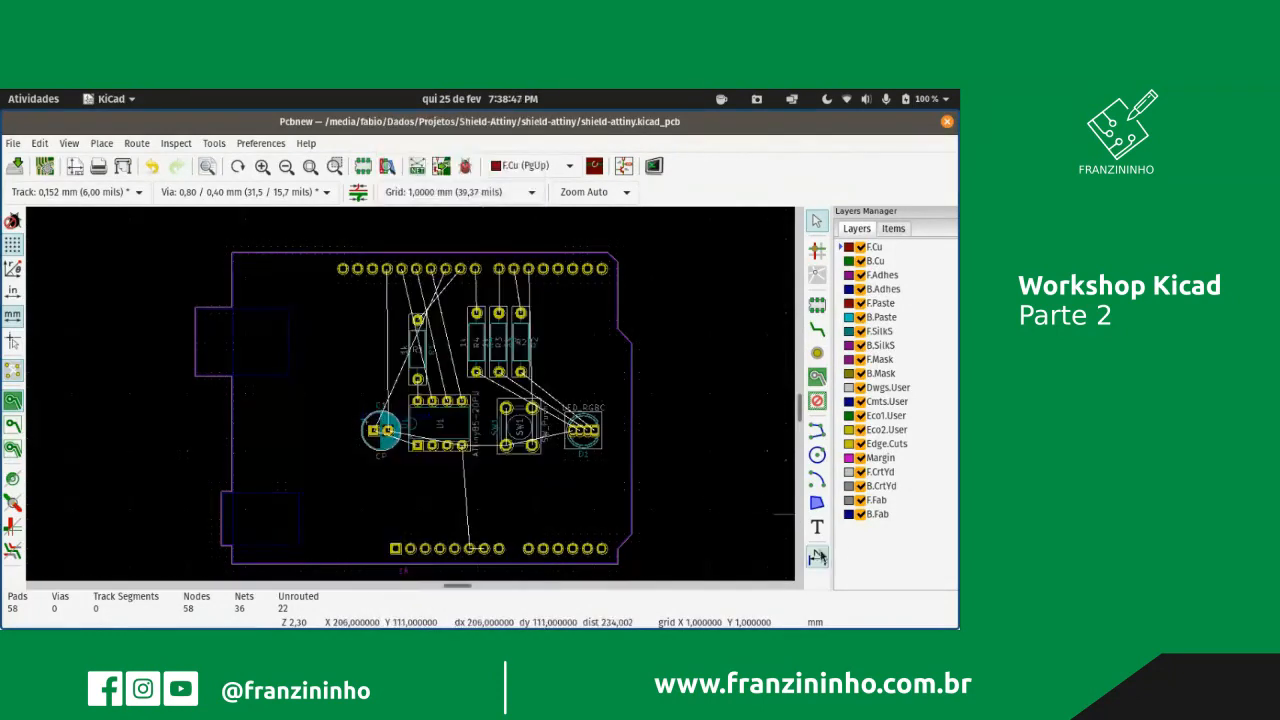
scroll(248, 558, up, 5)
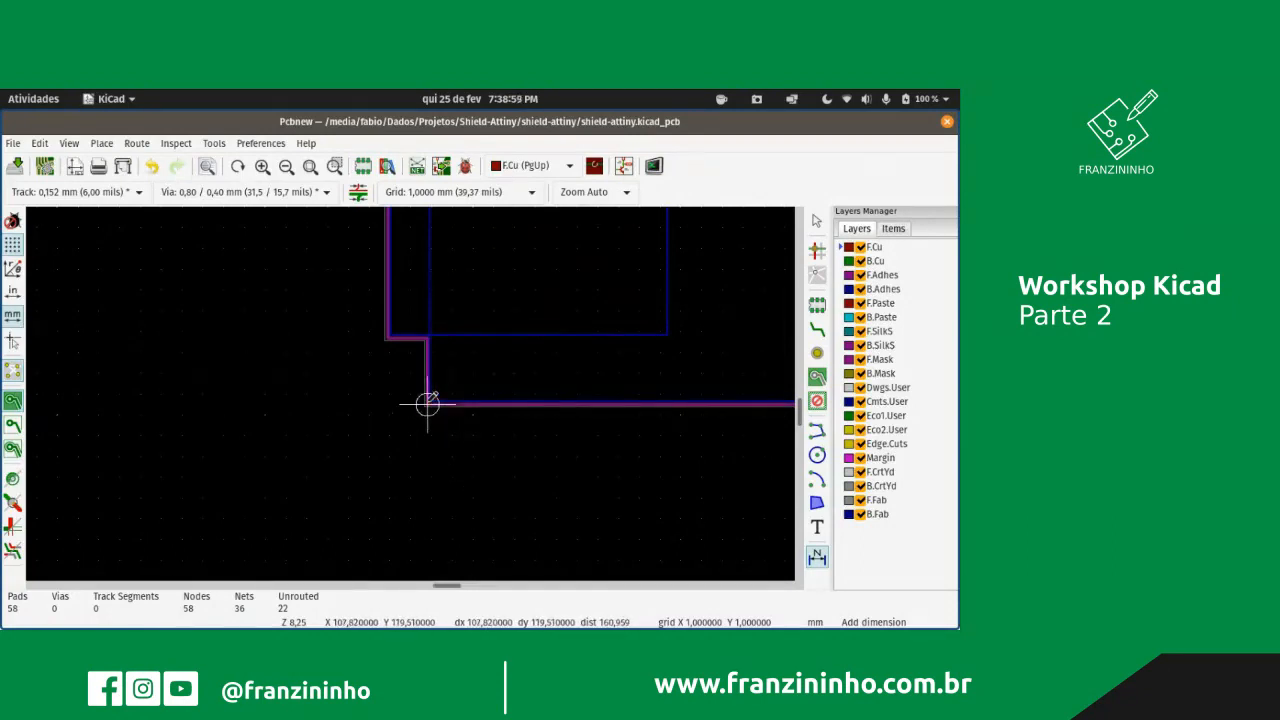
key(space)
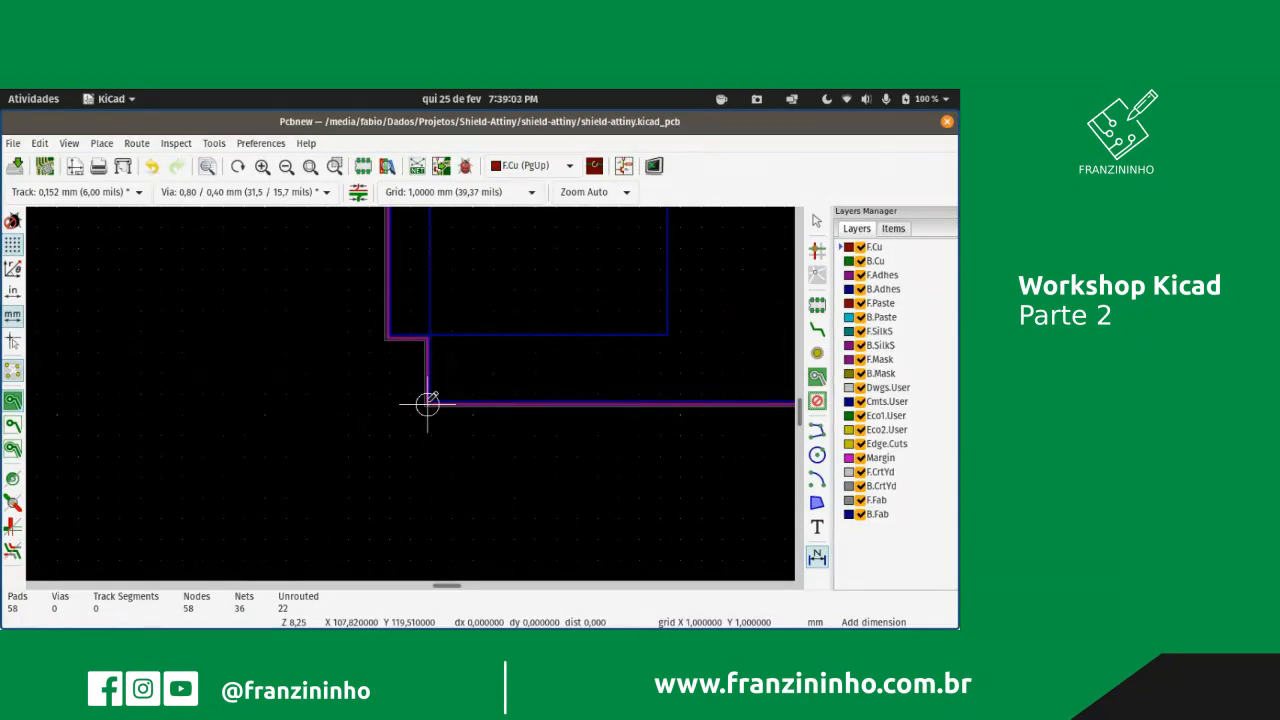
- Measure the vertical distance from the outline's lower-left corner to its upper-left corner
scroll(410, 385, down, 7)
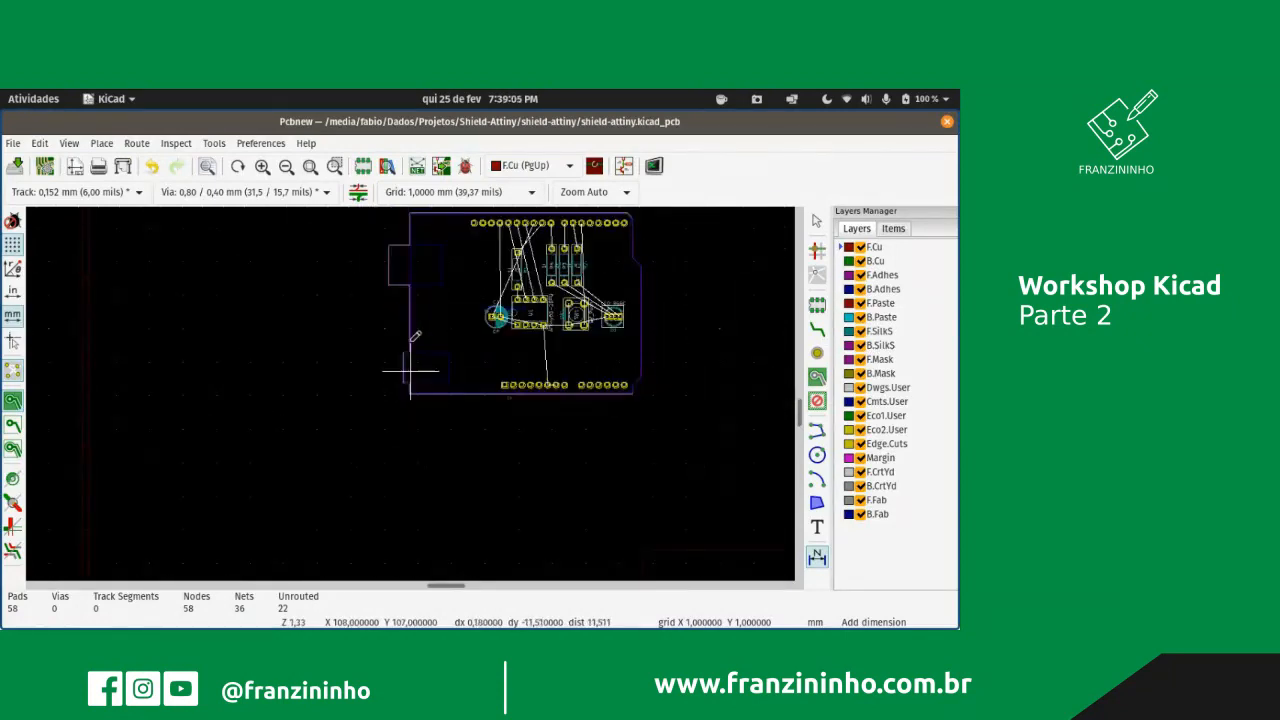
scroll(411, 213, down, 2)
scroll(410, 391, up, 3)
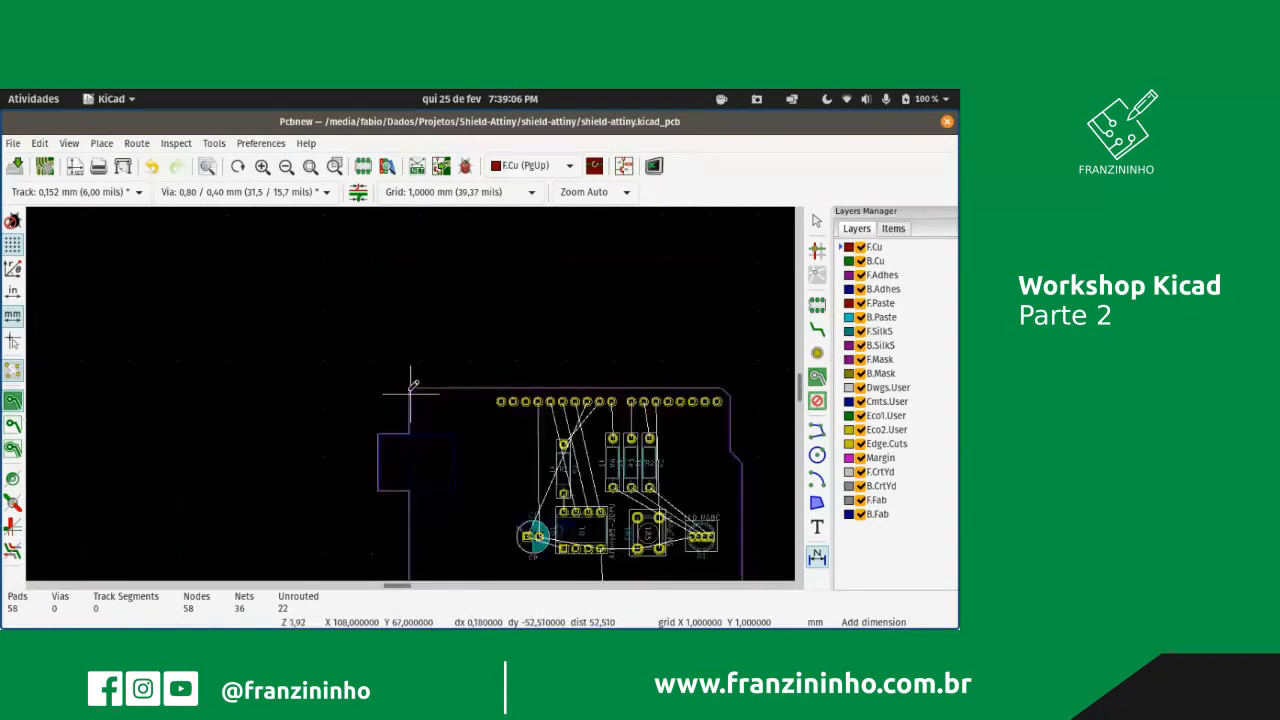
scroll(411, 385, up, 2)
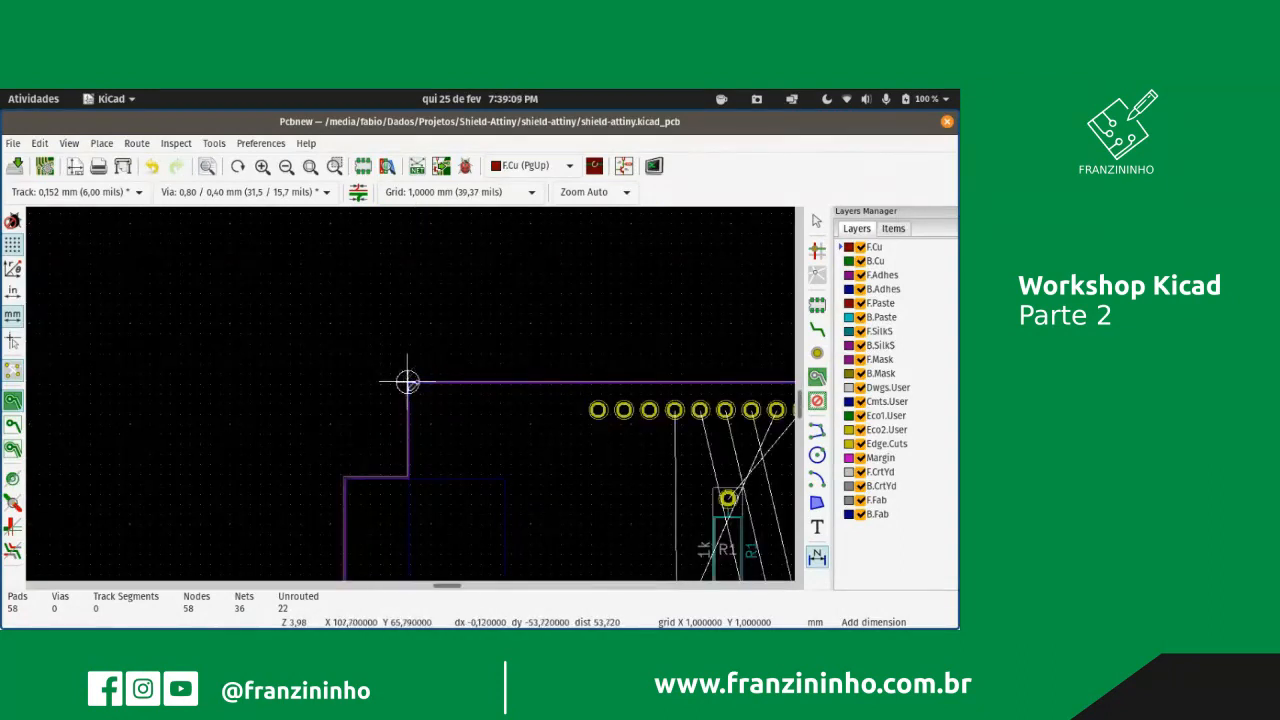
scroll(407, 382, up, 3)
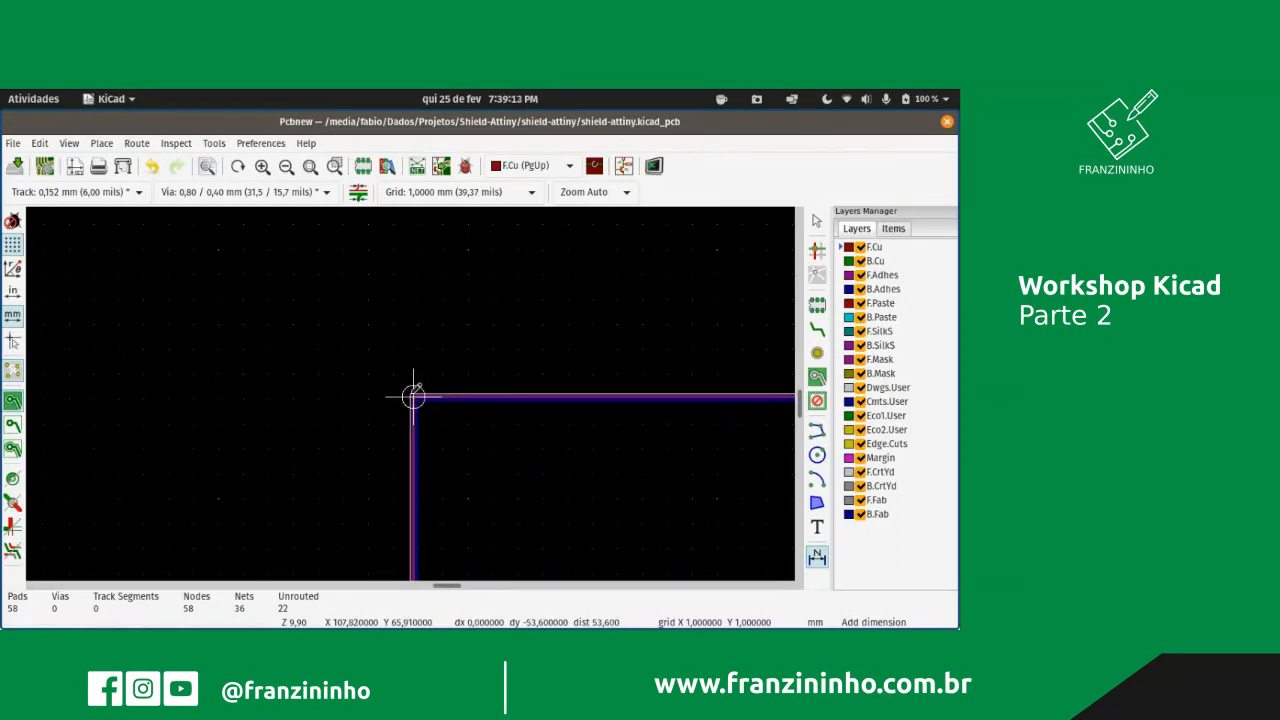
scroll(413, 394, up, 7)
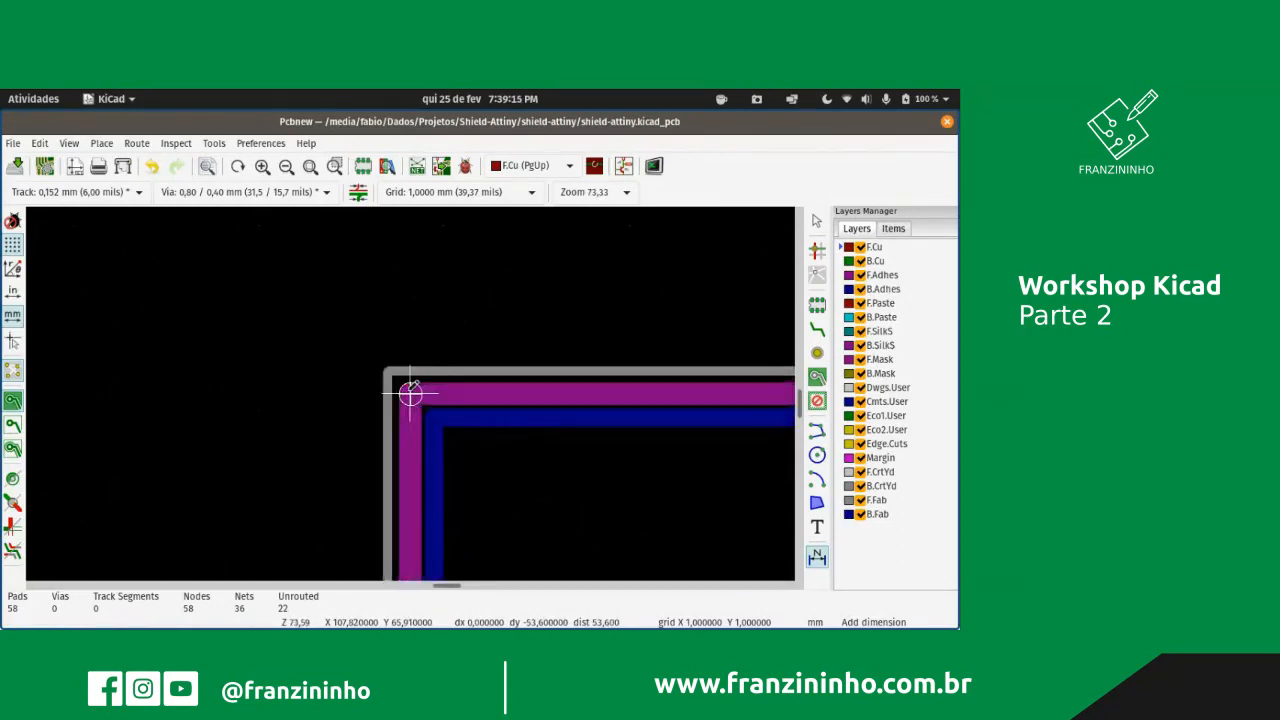
scroll(410, 394, down, 8)
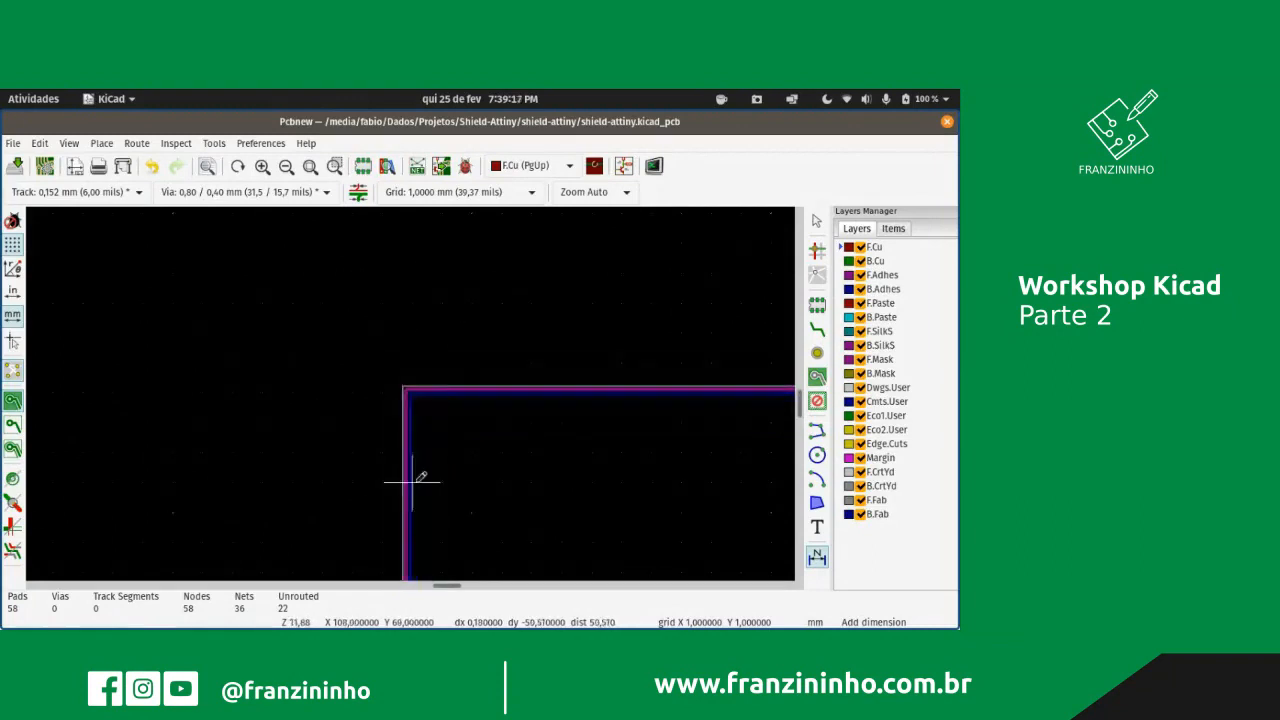
scroll(428, 428, down, 5)
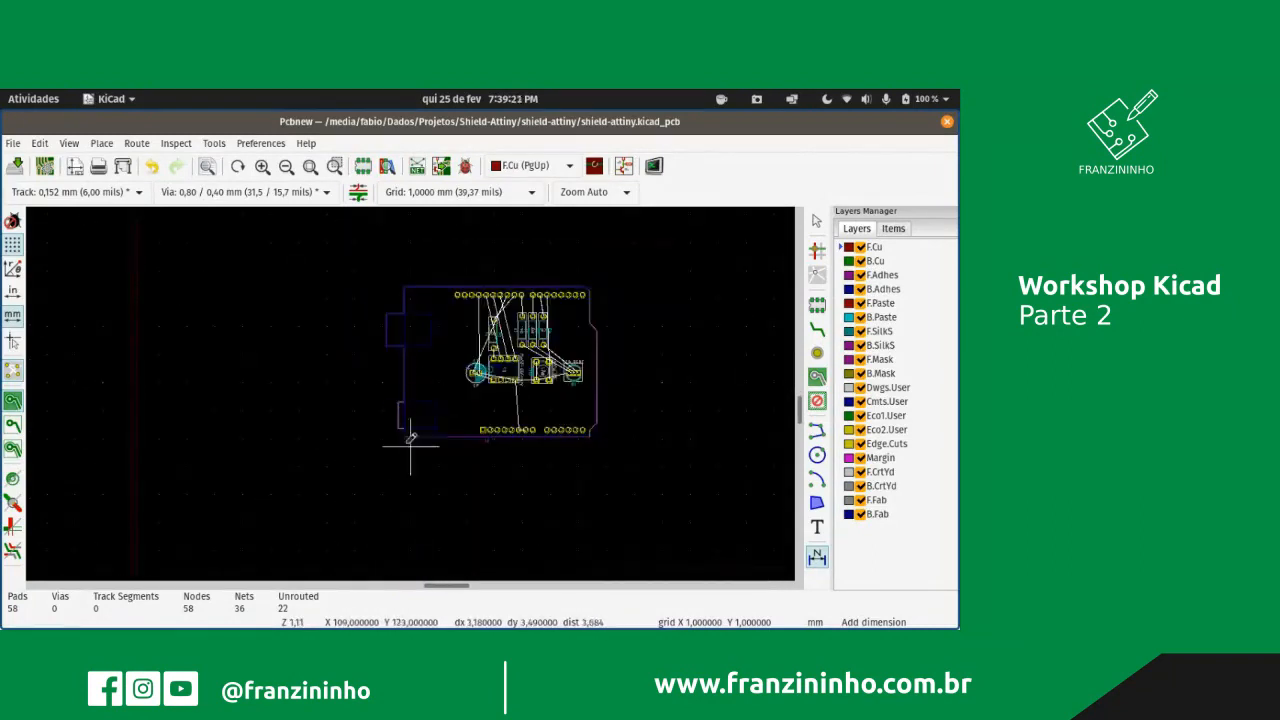
- Set the grid to 0.5000 mm
key(F4)
scroll(410, 394, up, 2)
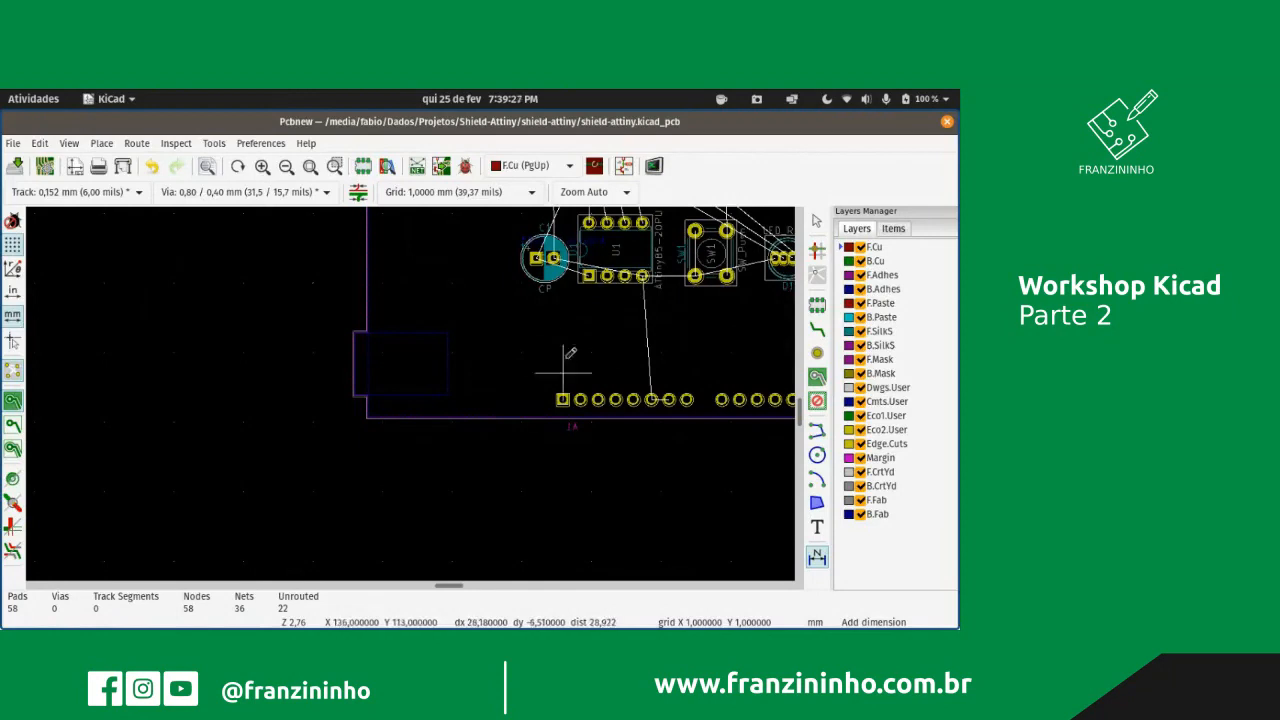
scroll(590, 355, up, 1)
scroll(352, 368, up, 1)
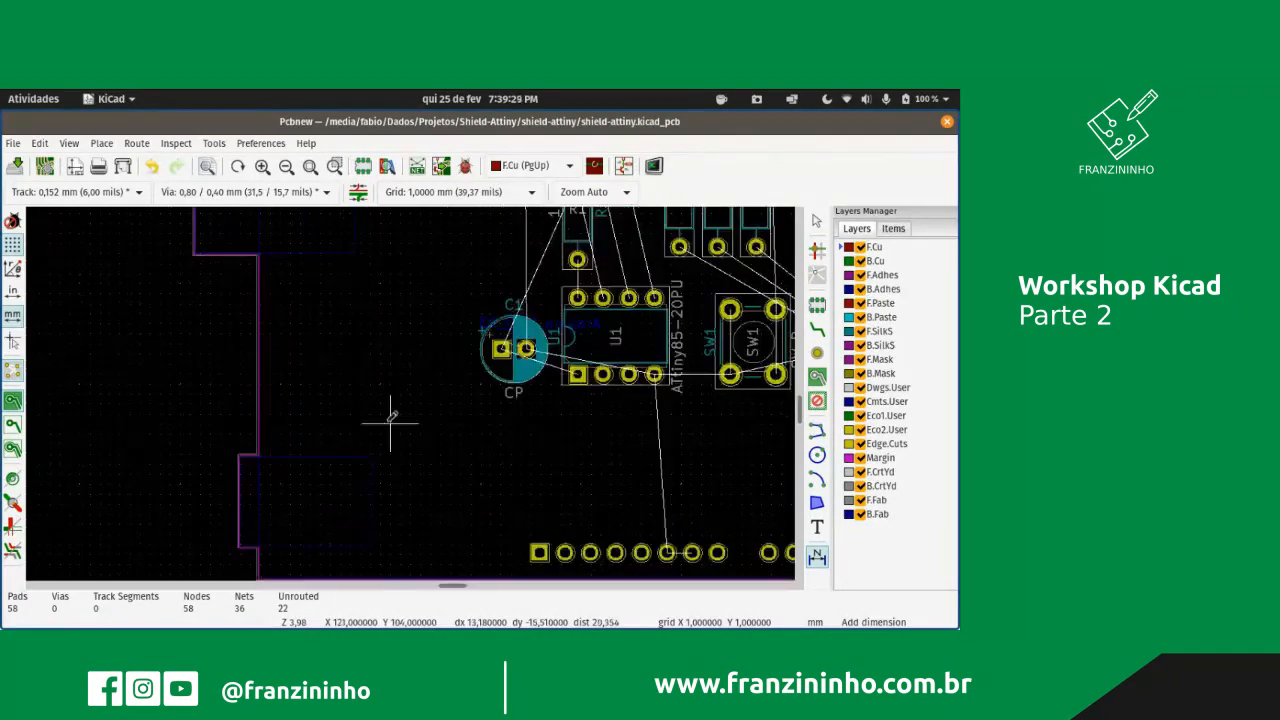
scroll(335, 462, down, 2)
click(510, 165)
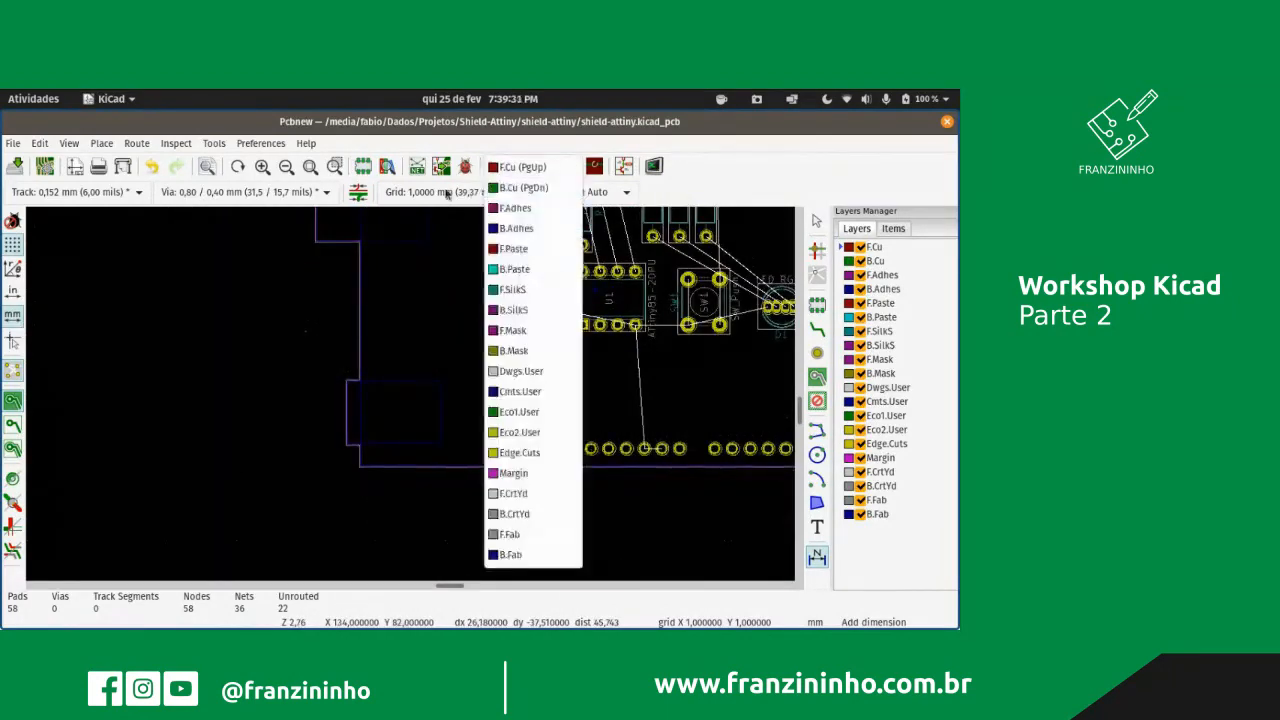
click(448, 194)
click(448, 194)
click(446, 213)
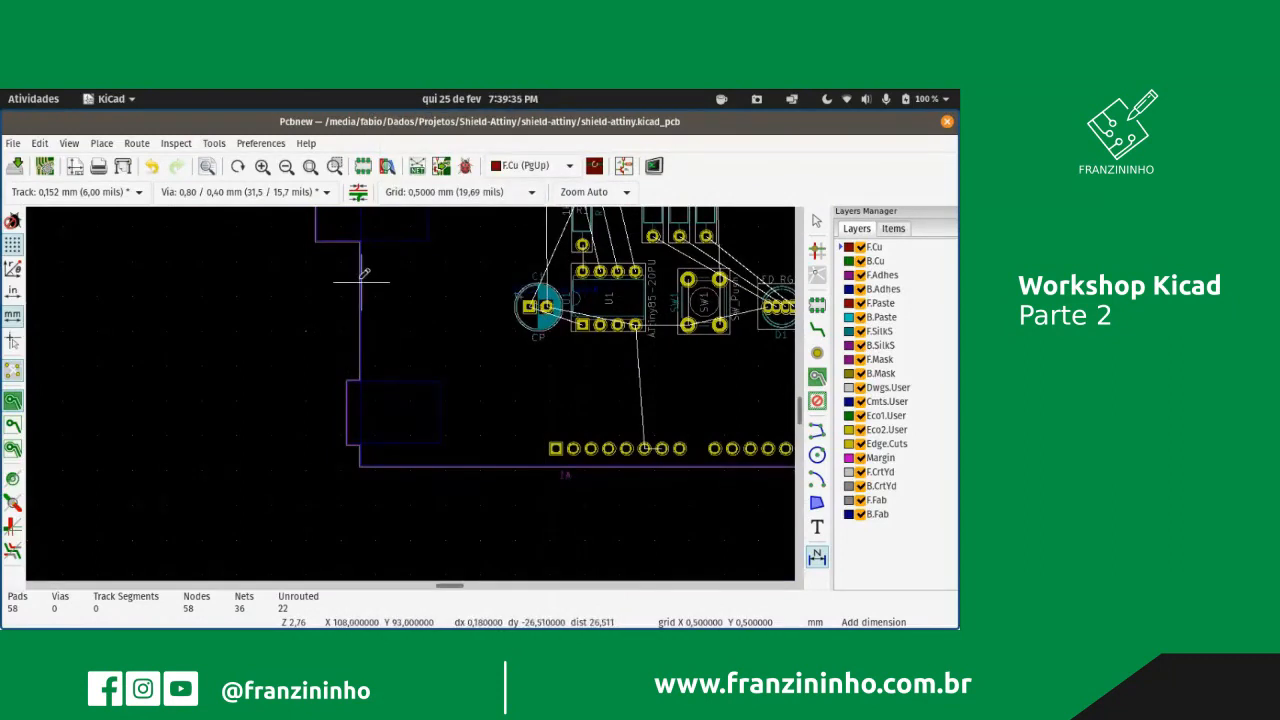
- Zero the relative coordinates at the outline's lower-left corner (X 107.5, Y 119.5 mm) and locate the board's mid-height beside the left edge
click(820, 432)
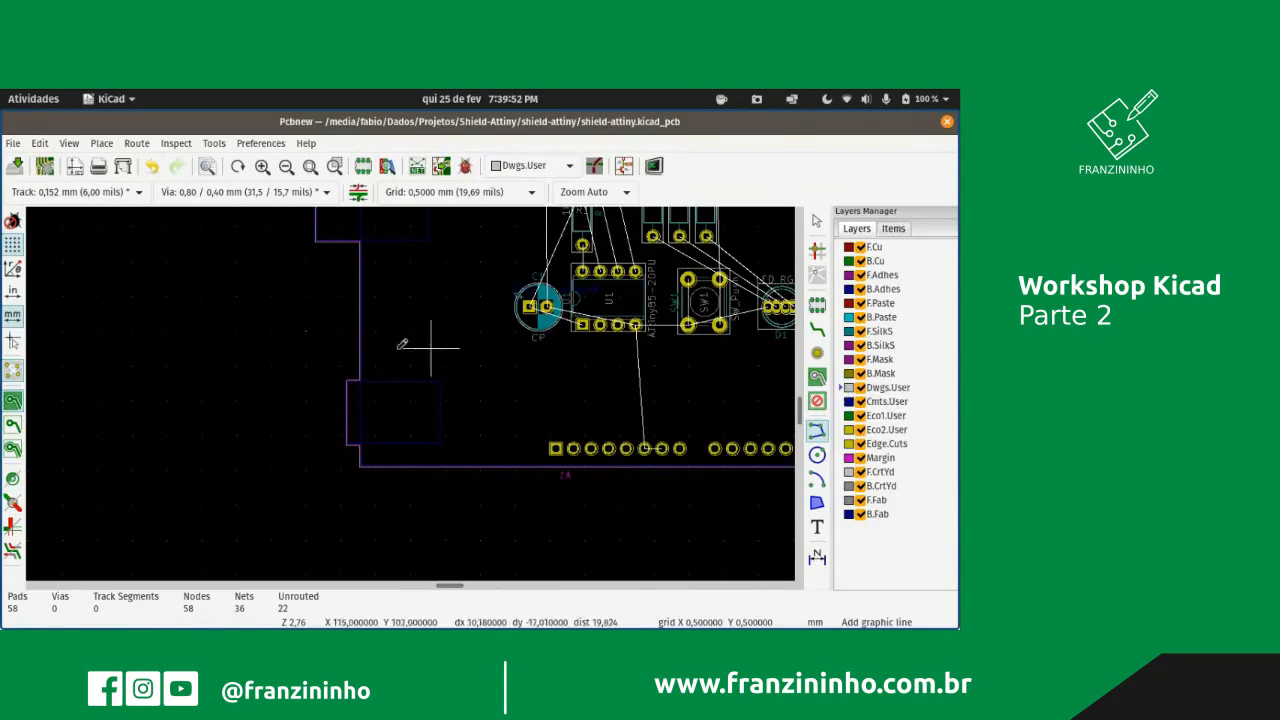
click(359, 465)
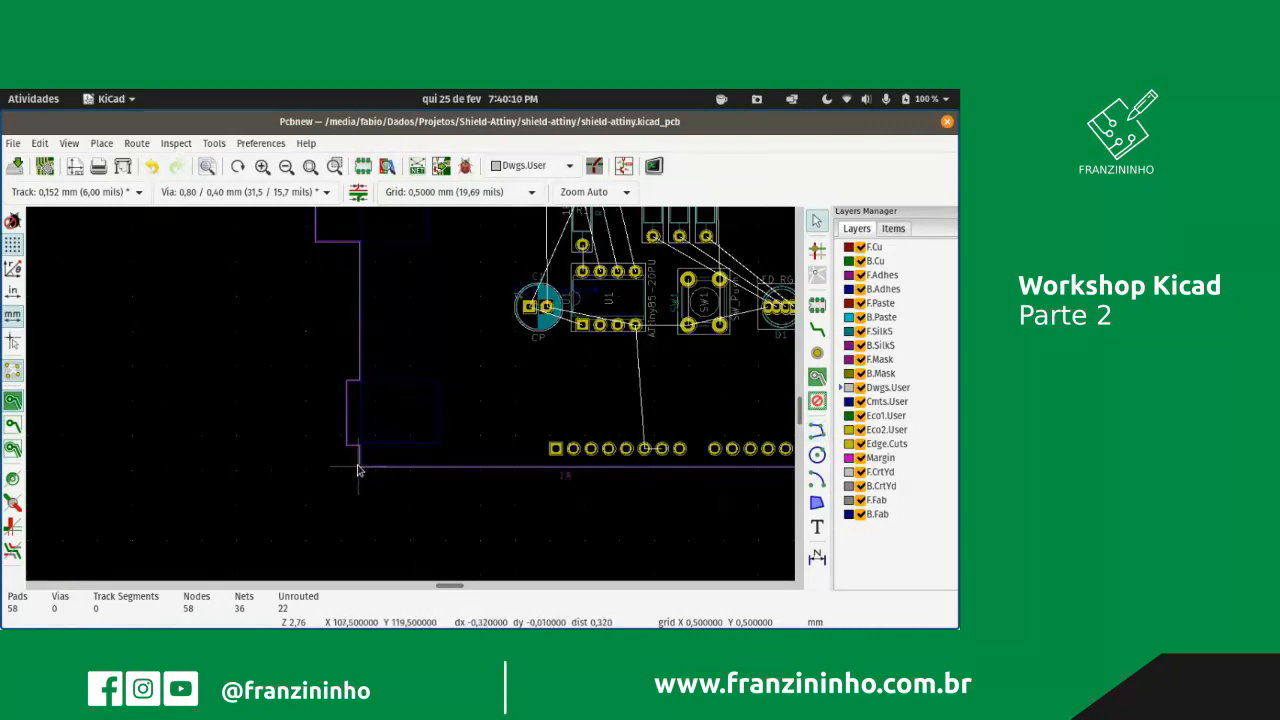
key(Escape)
scroll(360, 466, up, 3)
scroll(410, 398, up, 1)
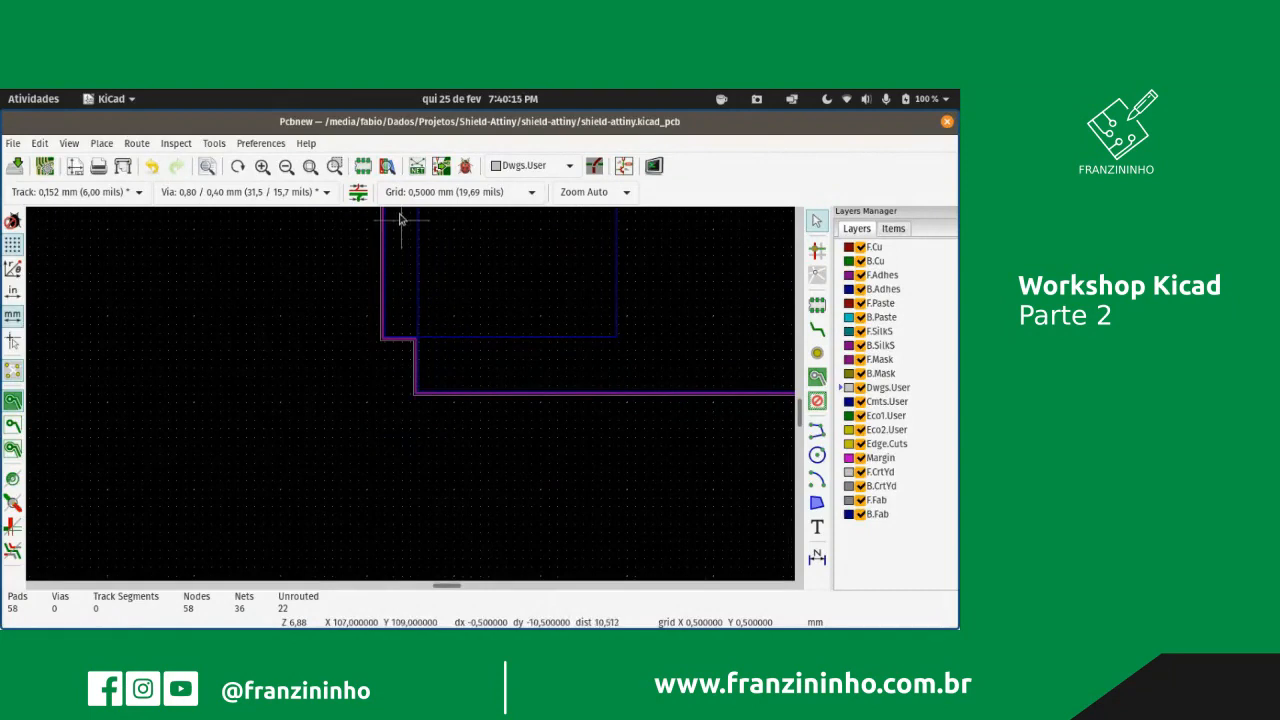
scroll(400, 215, up, 3)
scroll(410, 397, down, 5)
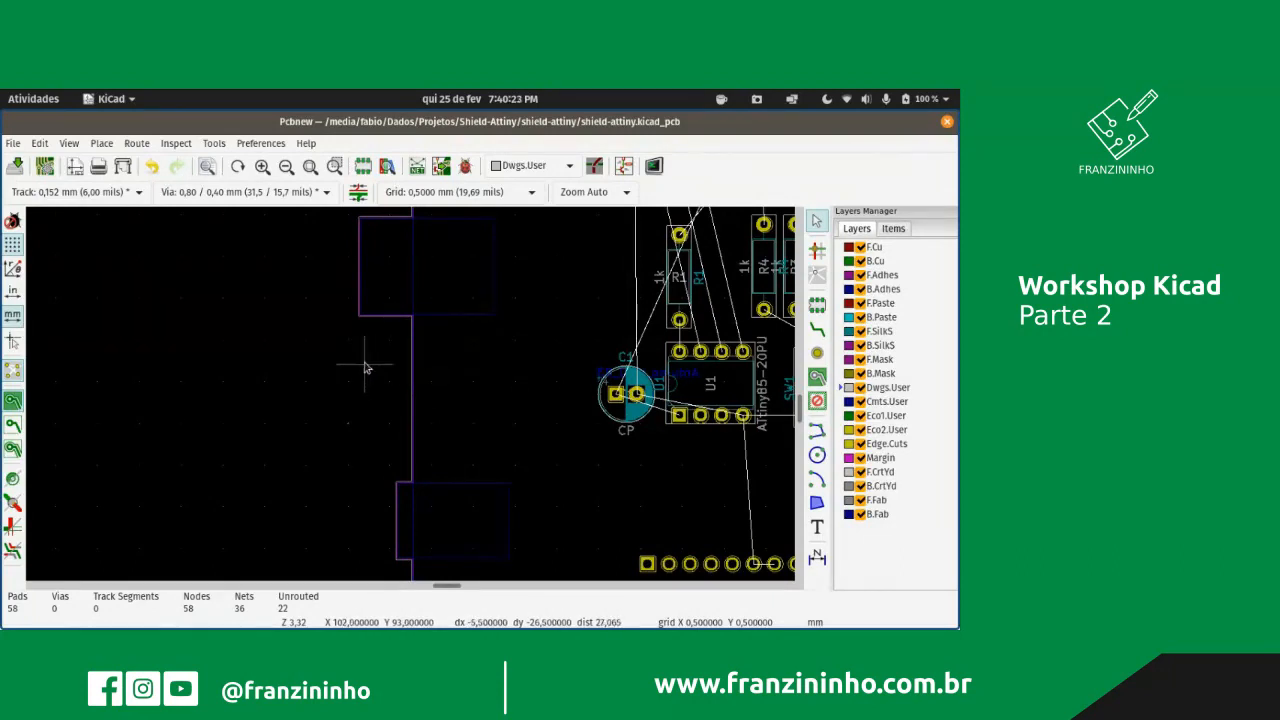
click(365, 368)
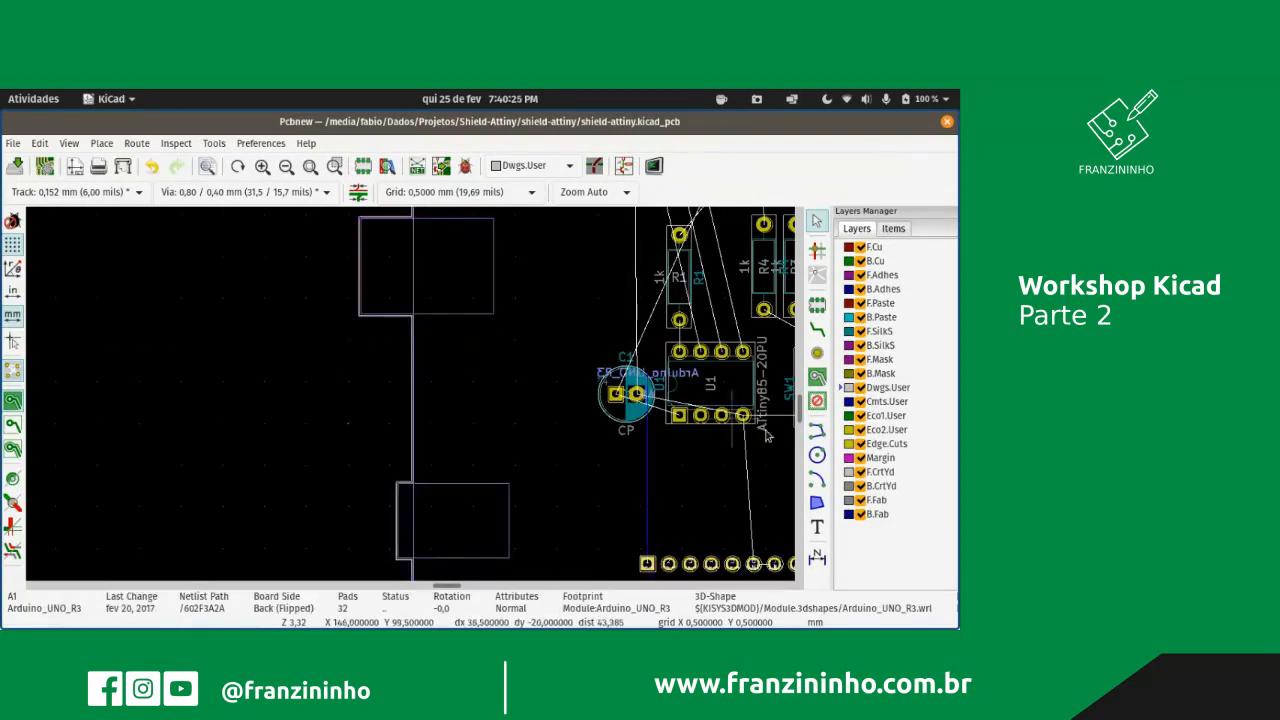
- Draw a horizontal graphic line on Dwgs.User across the board at Y 93.5 mm, from X 101 to X 187 mm
click(816, 433)
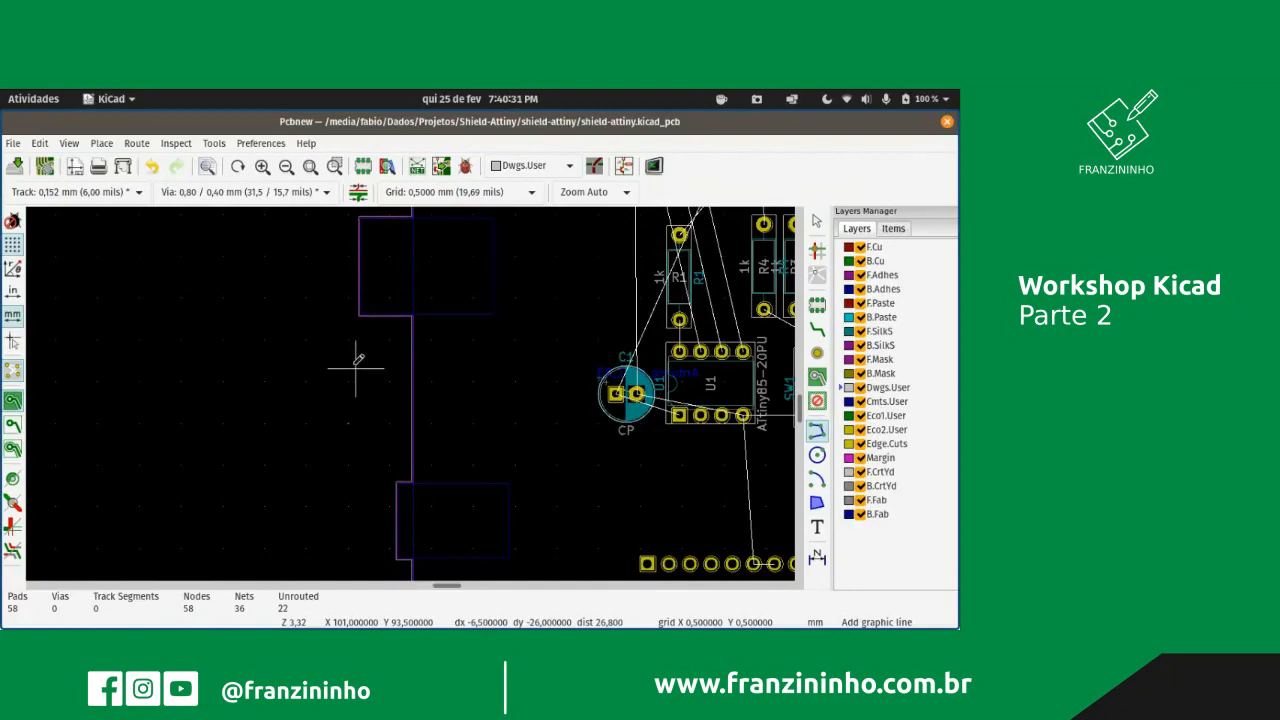
click(355, 367)
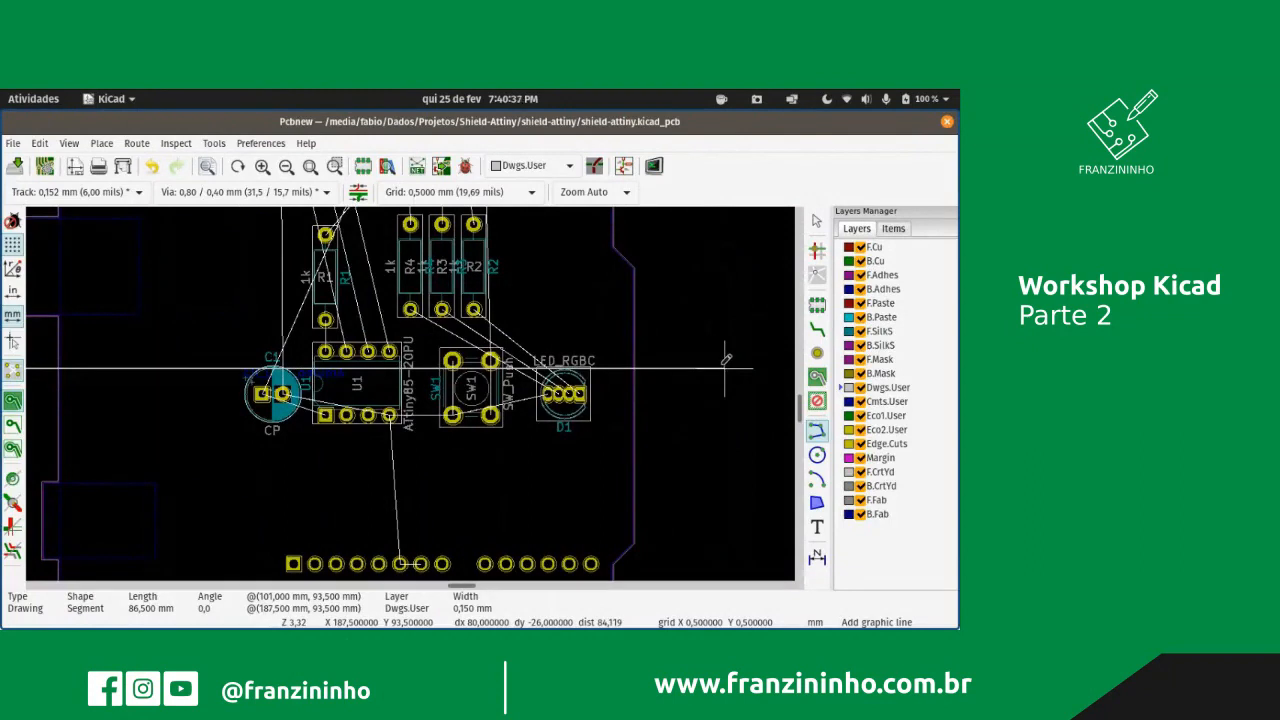
click(720, 365)
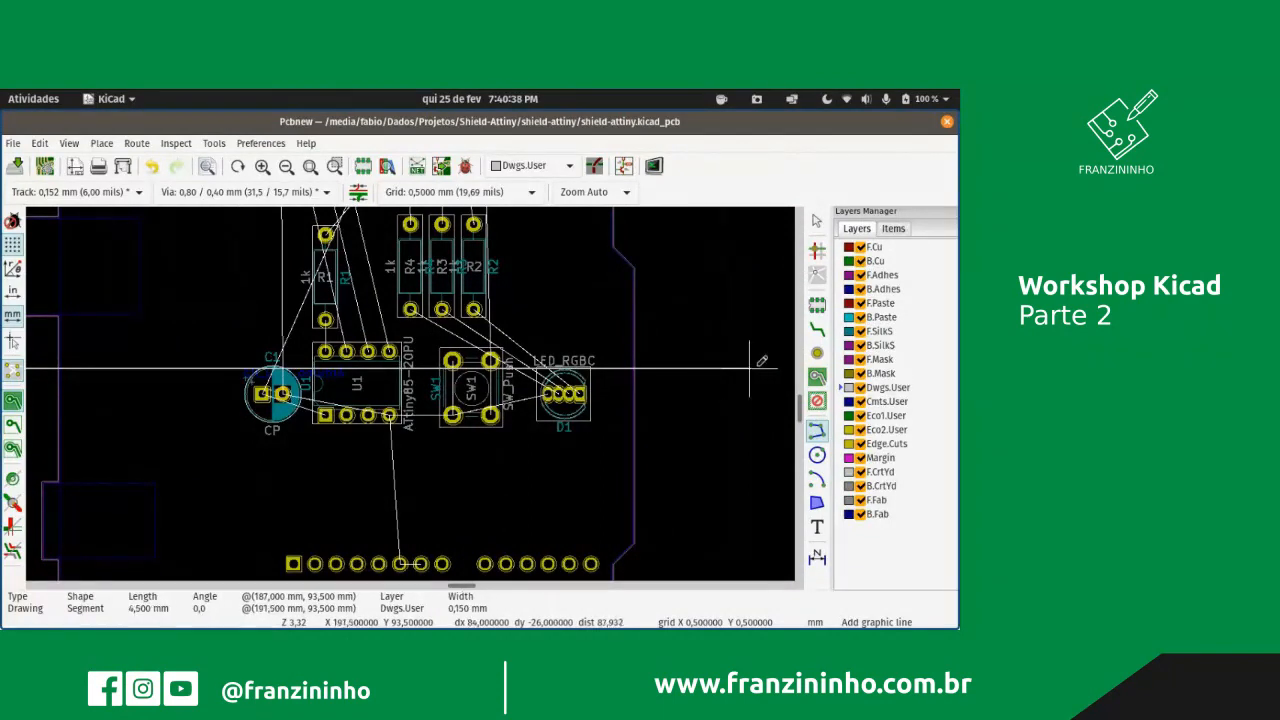
key(Escape)
scroll(635, 448, down, 4)
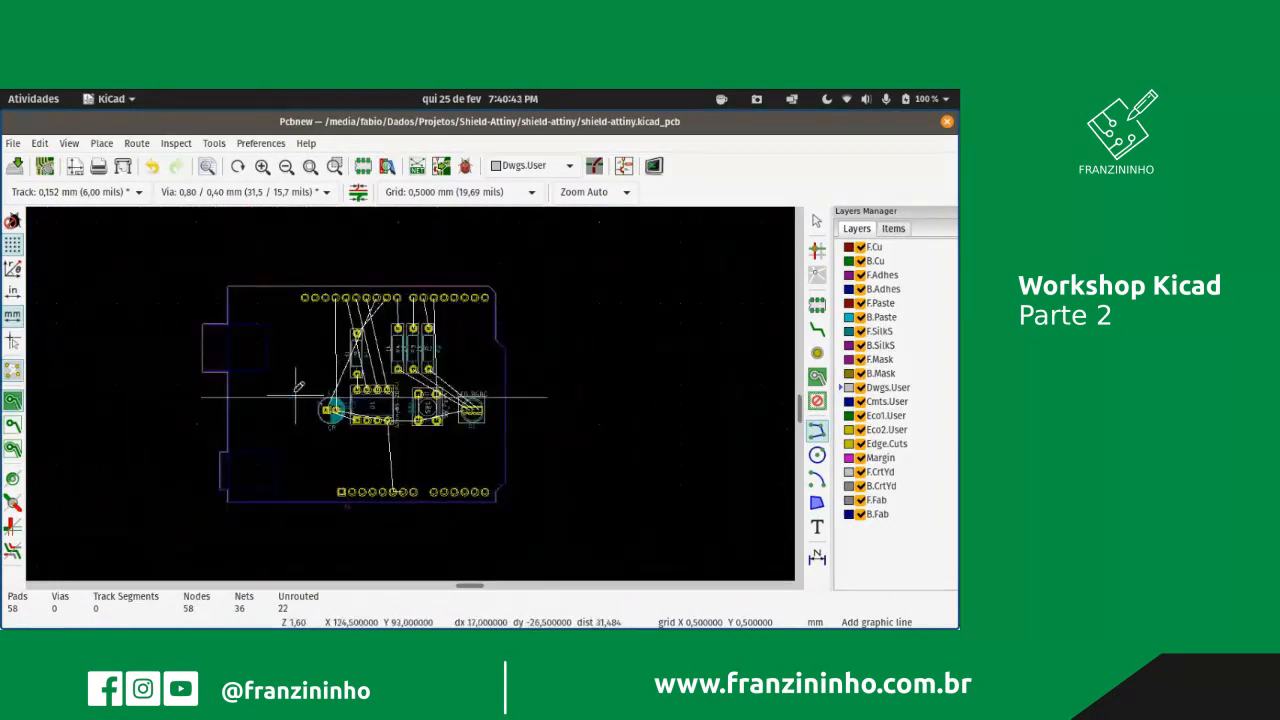
scroll(298, 400, up, 2)
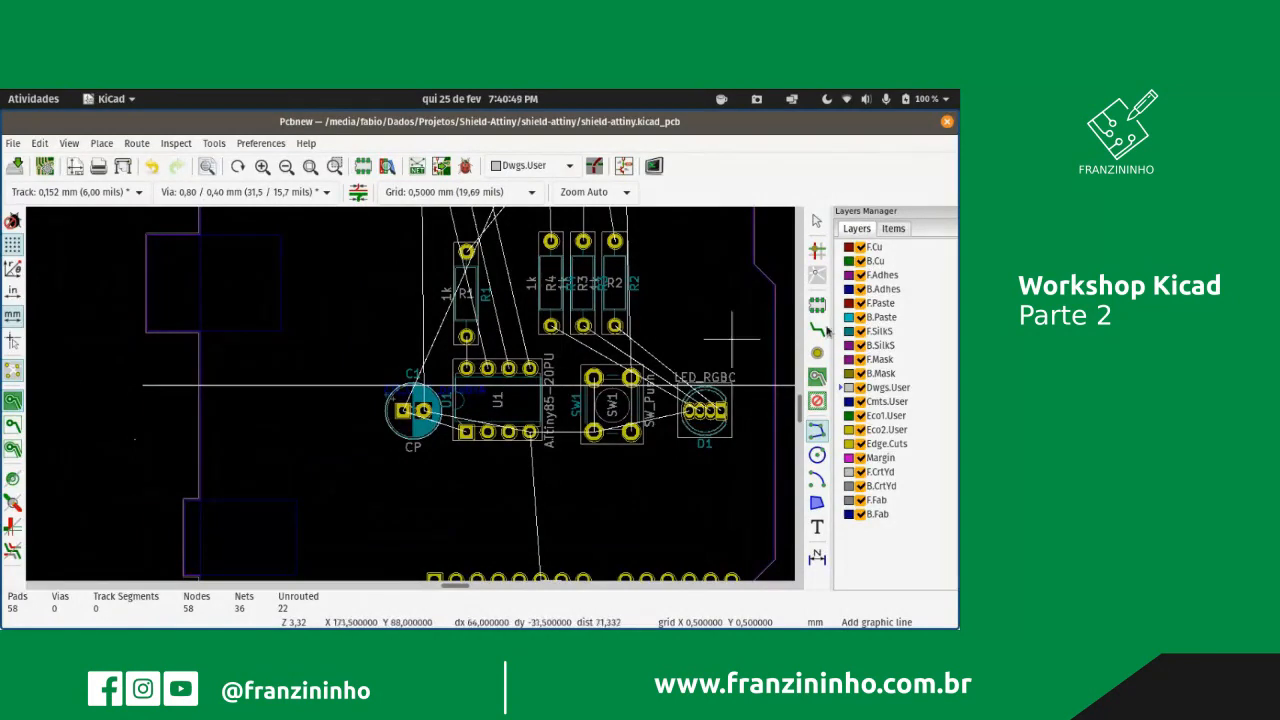
- Set the grid to 1.2700 mm (50 mils)
click(440, 192)
scroll(440, 190, up, 5)
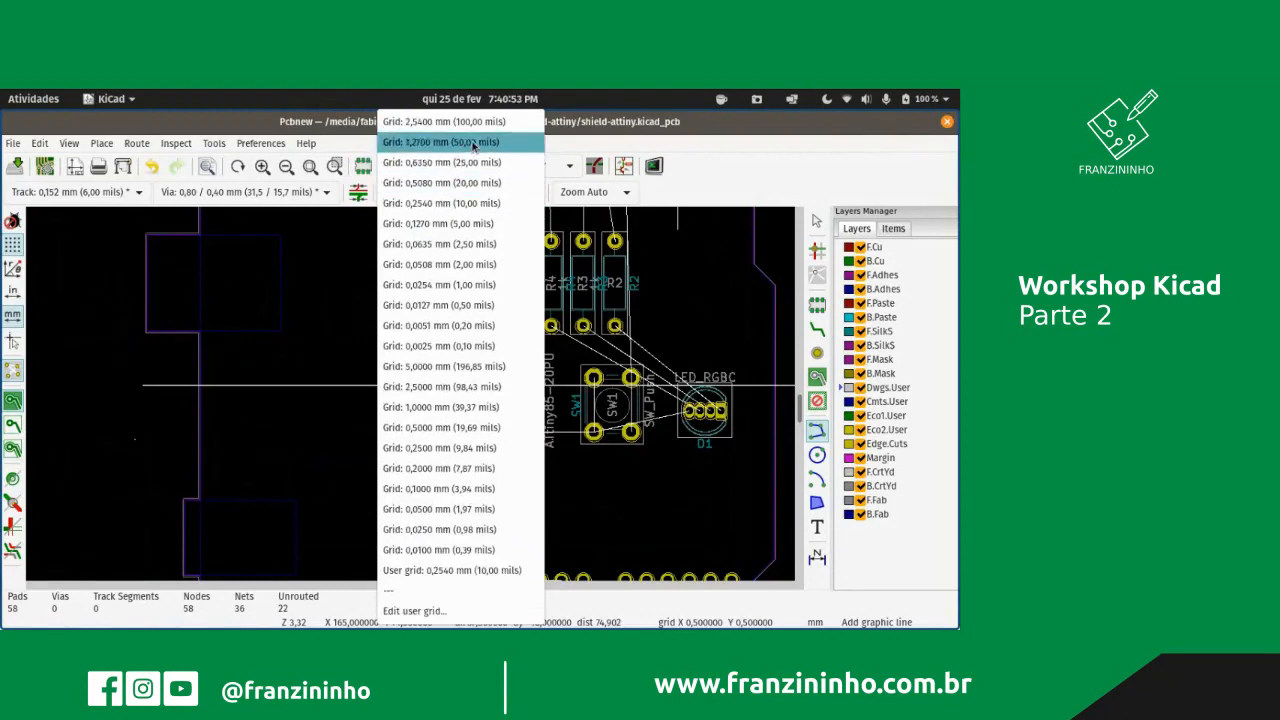
click(473, 145)
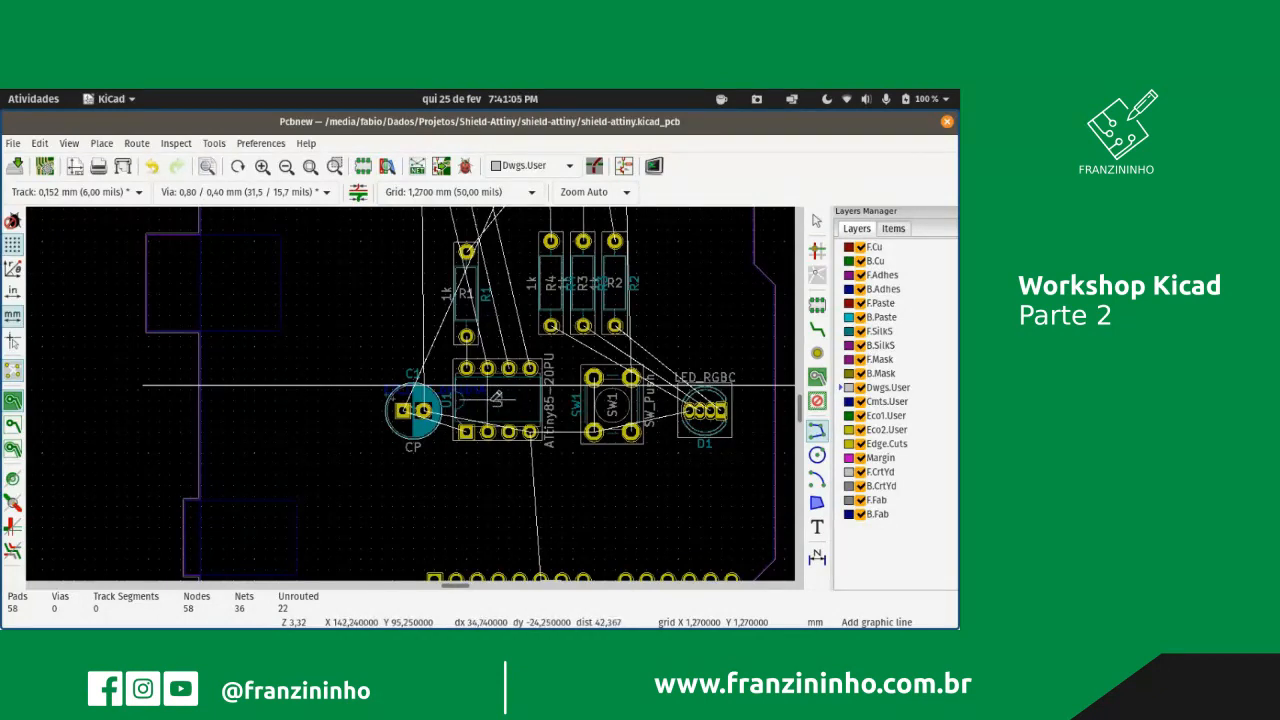
click(497, 386)
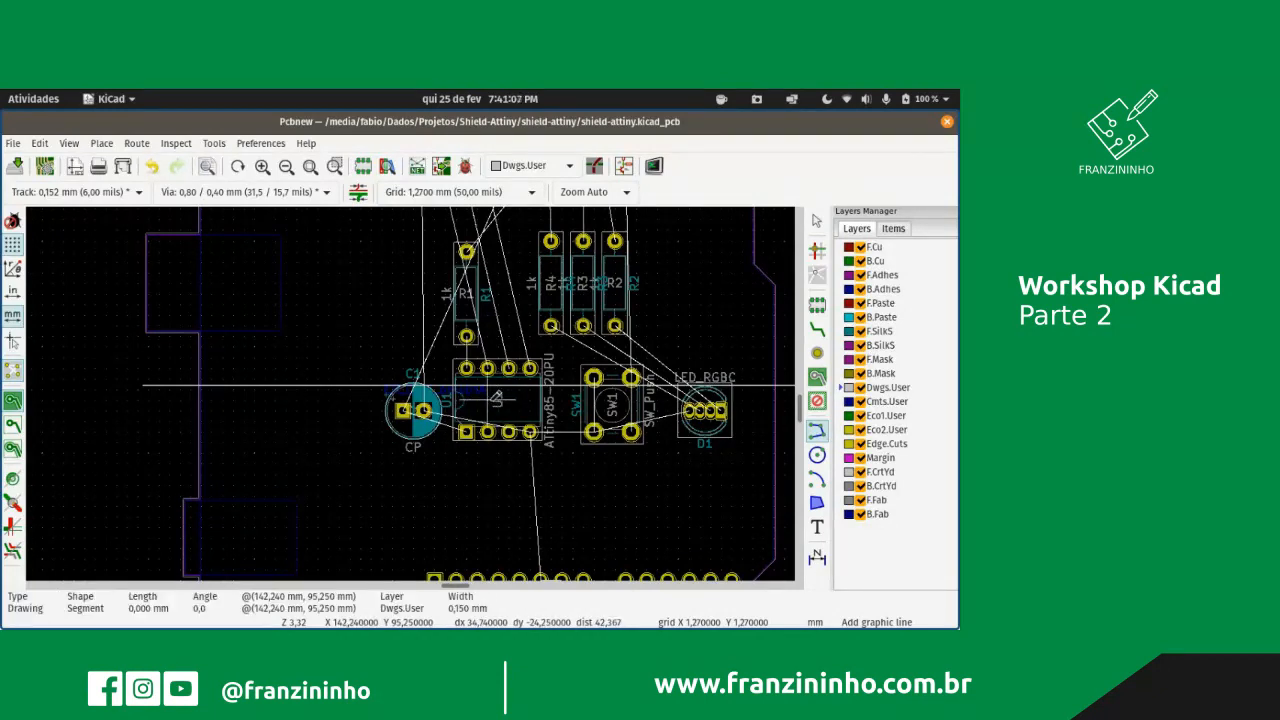
key(e)
key(Escape)
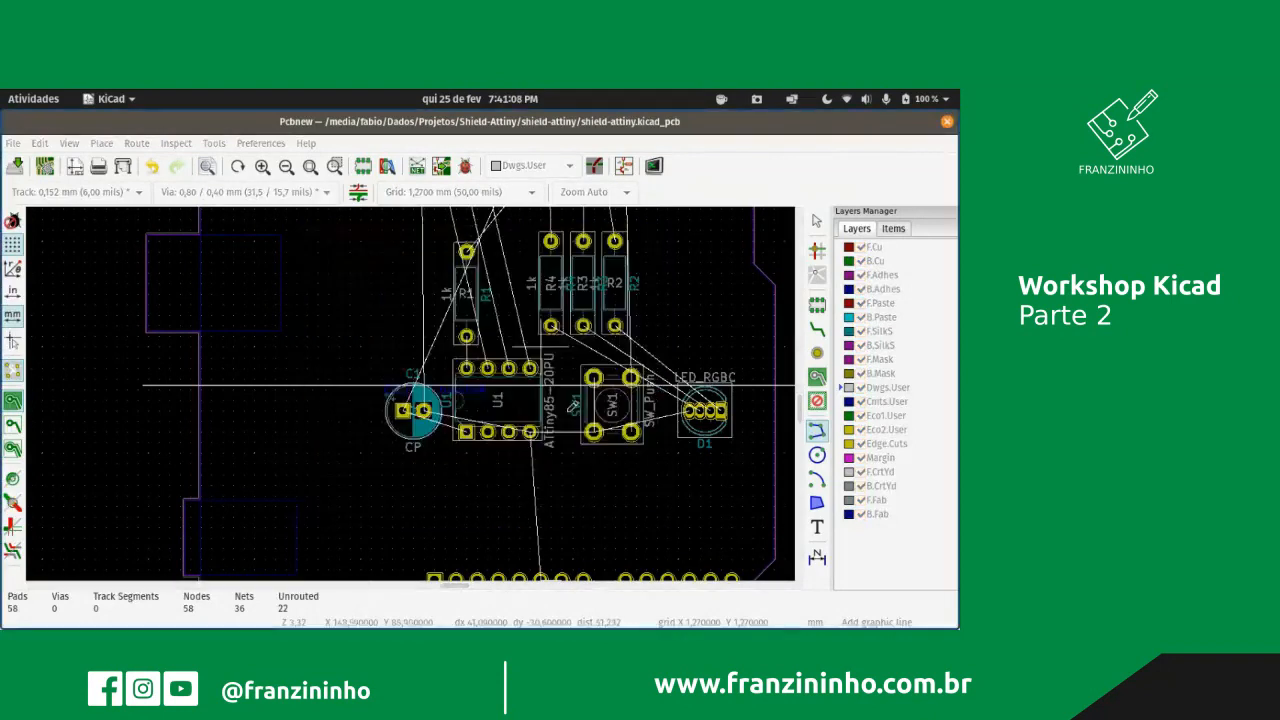
click(817, 220)
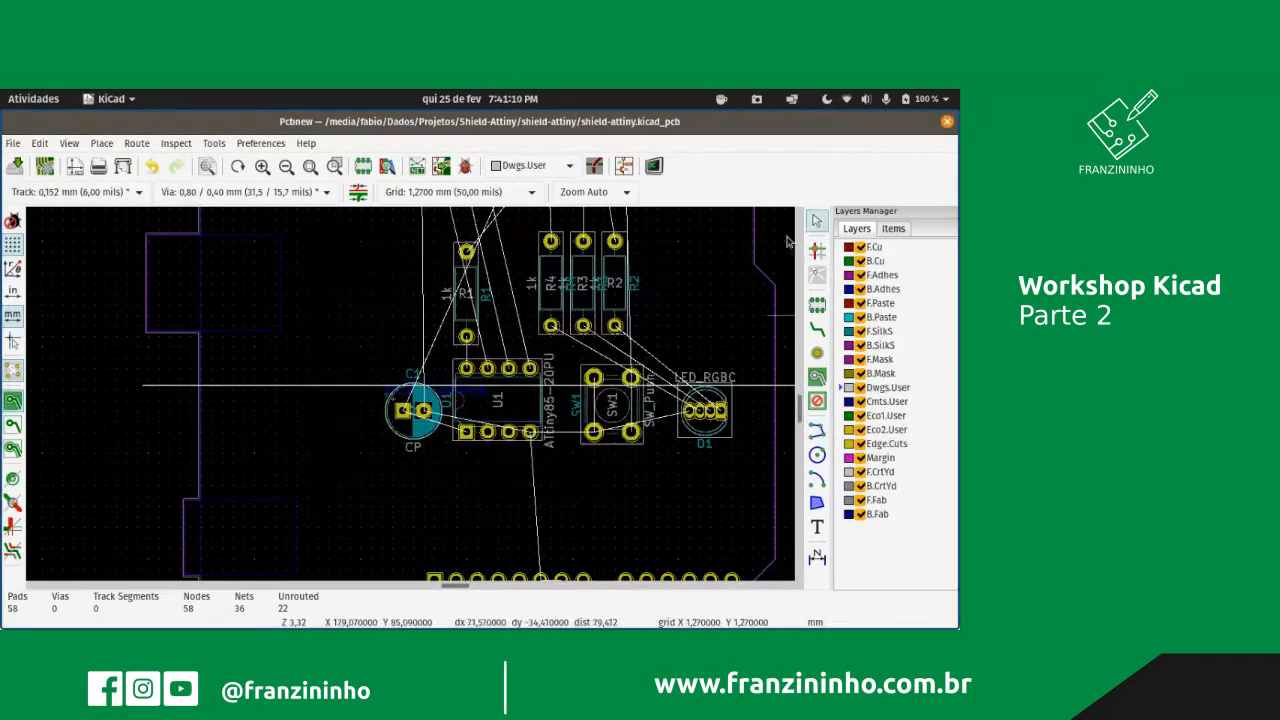
- Check the X and Y position of footprint U1 in its footprint properties without changing anything
click(504, 409)
click(553, 450)
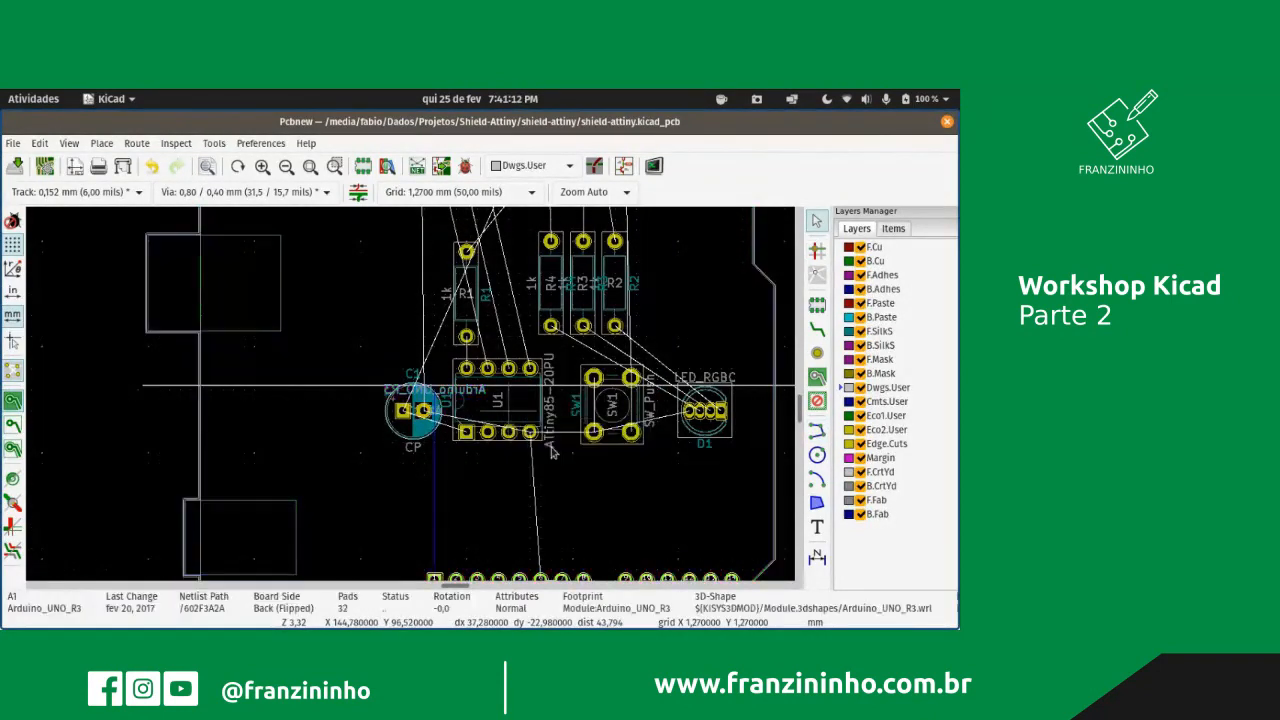
click(549, 432)
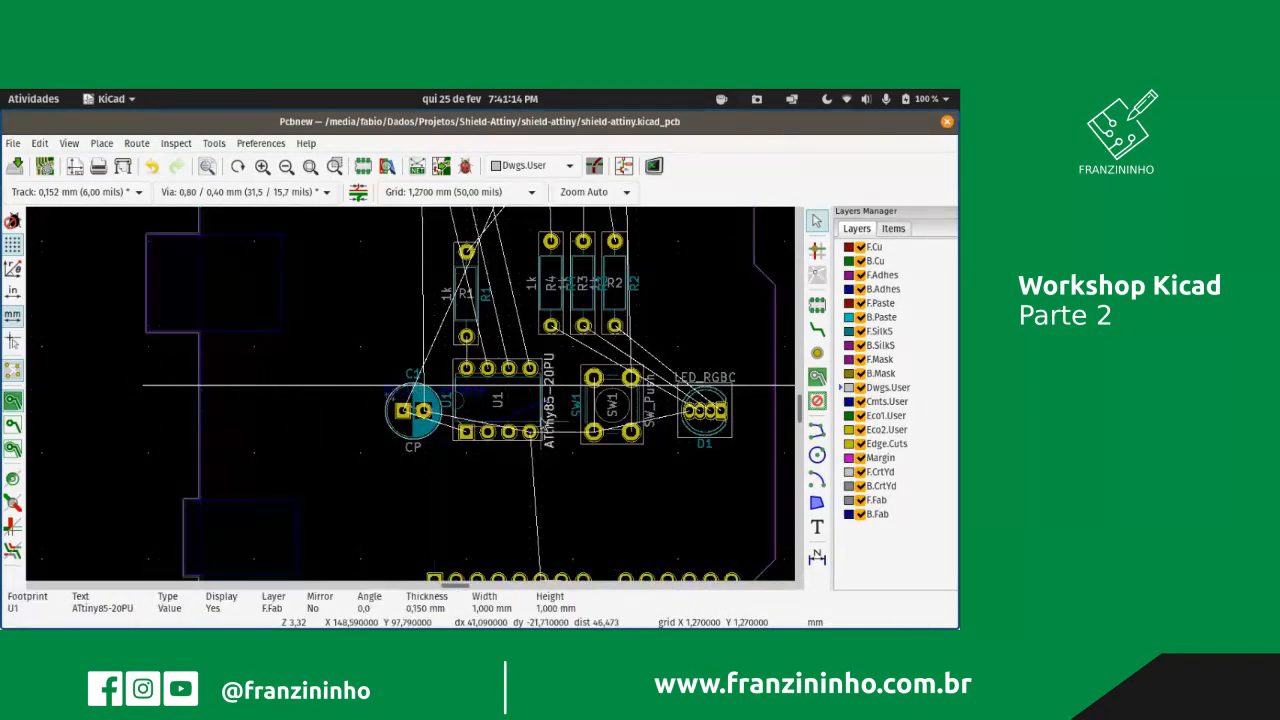
click(542, 421)
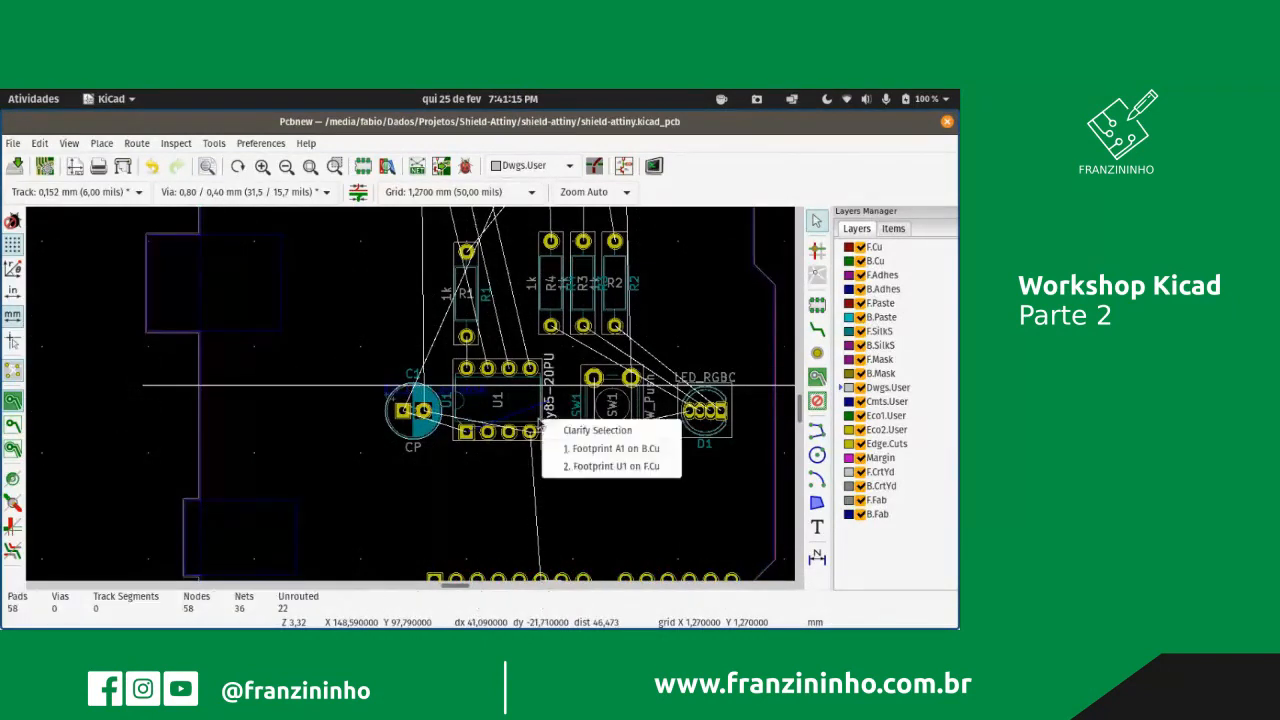
click(577, 467)
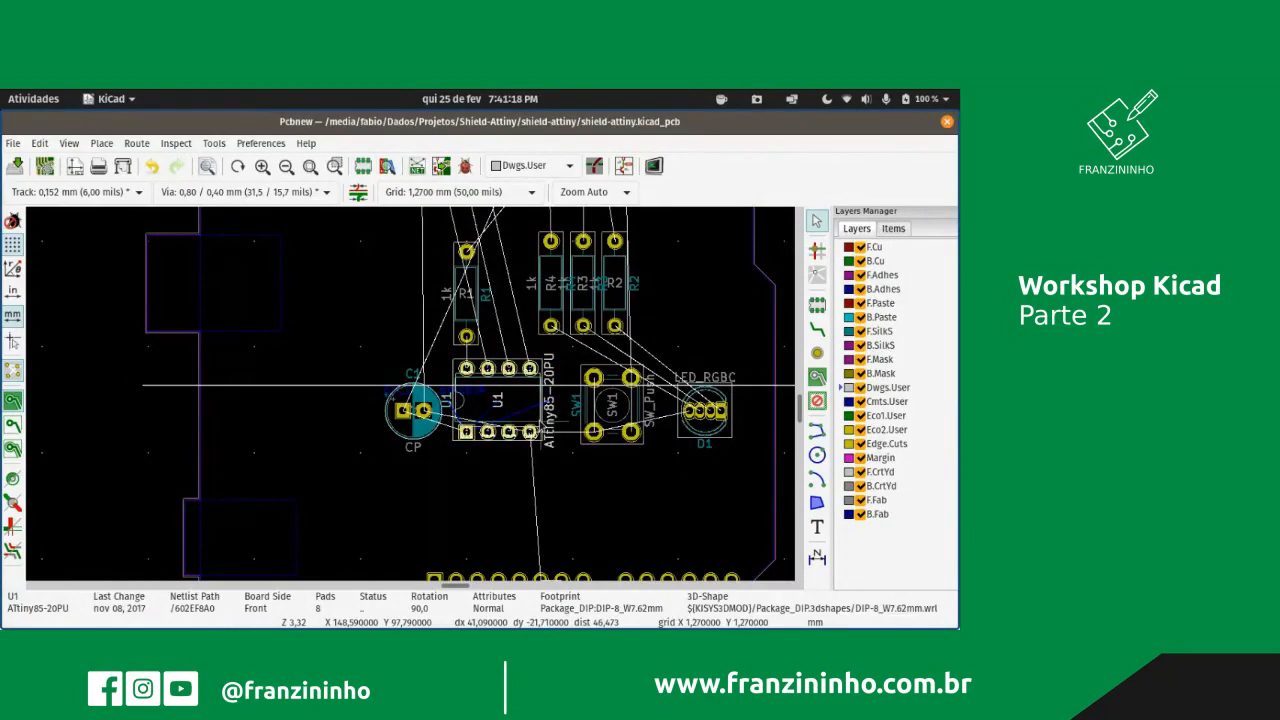
double_click(542, 423)
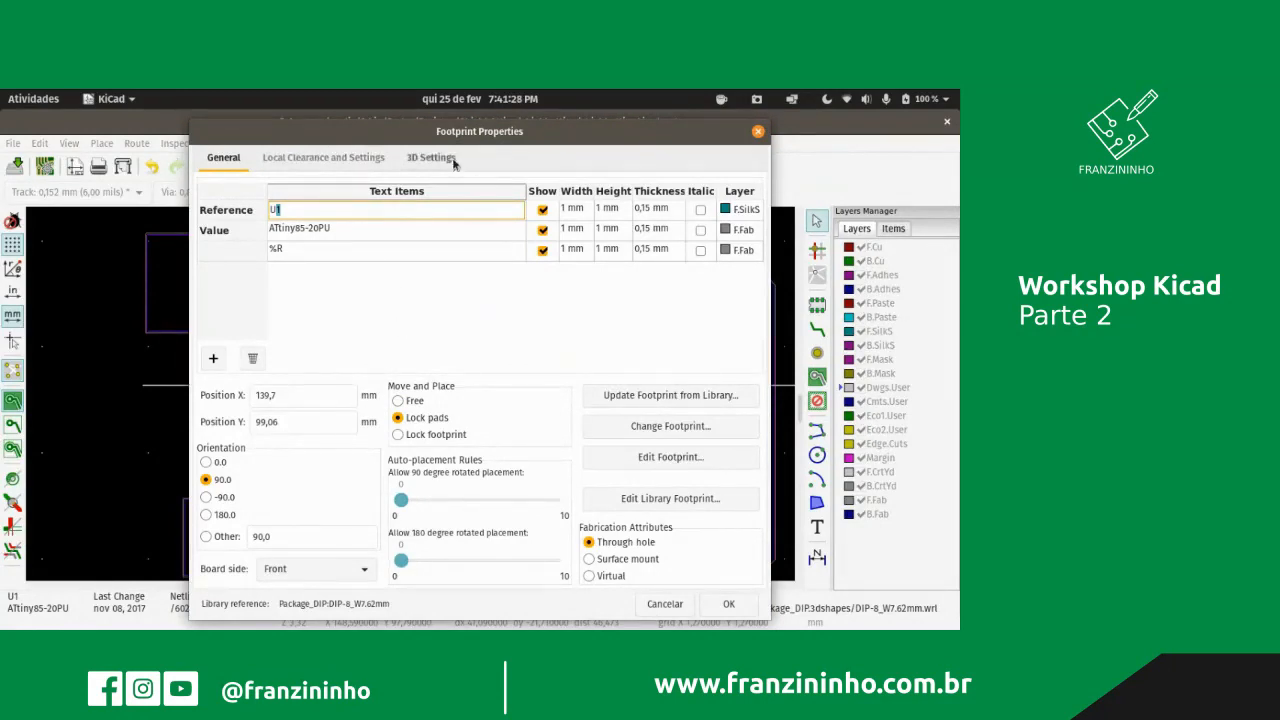
click(761, 133)
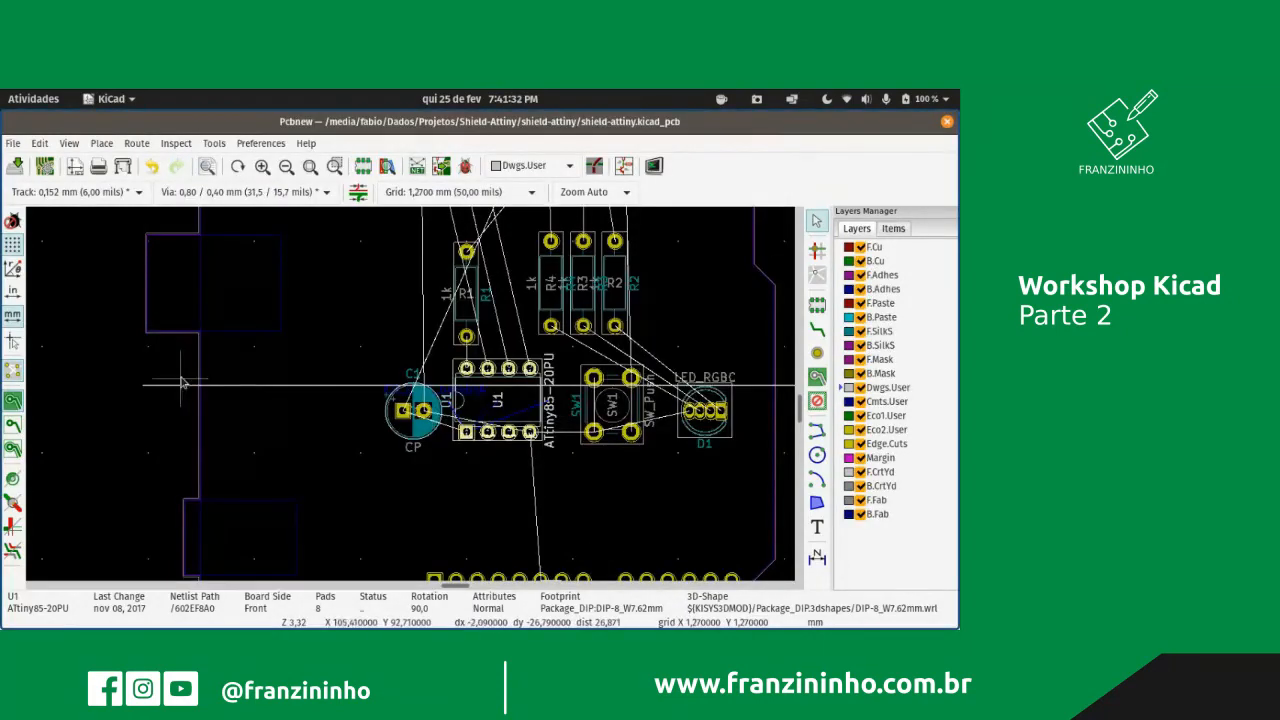
- Check the Y coordinate of the horizontal centre line in its line segment properties, leaving the values as they are
click(280, 377)
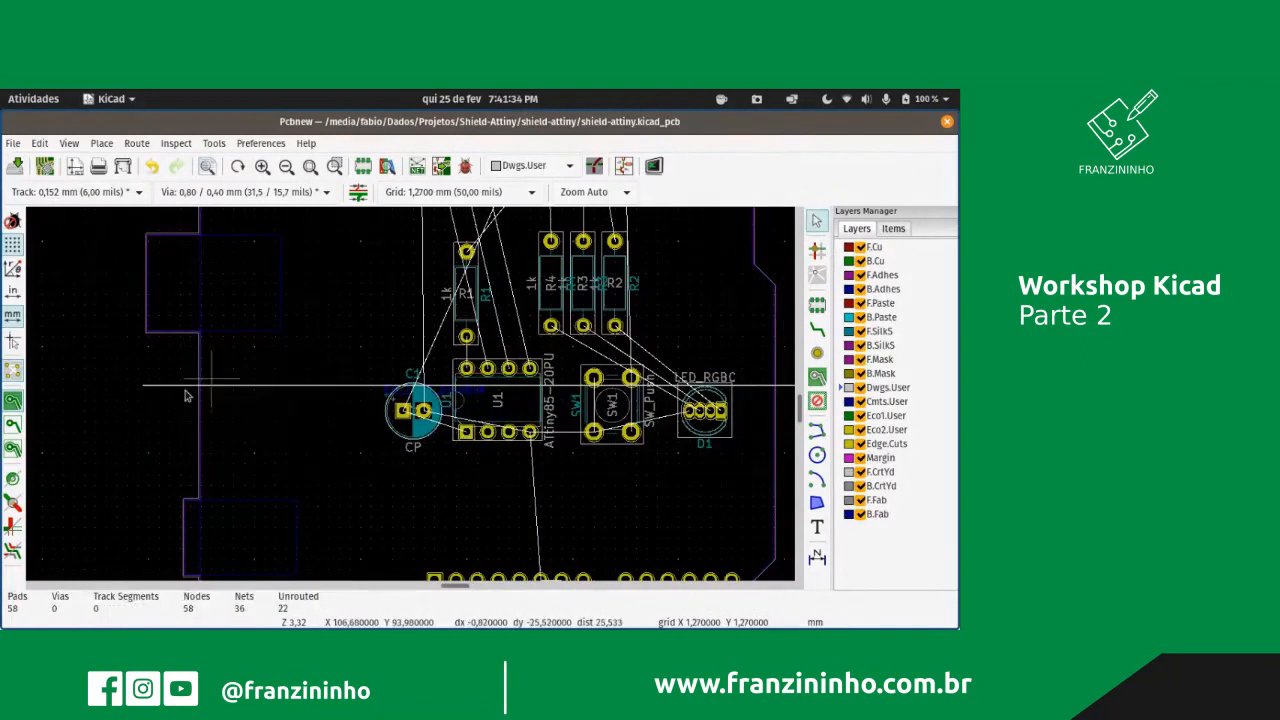
scroll(165, 390, up, 5)
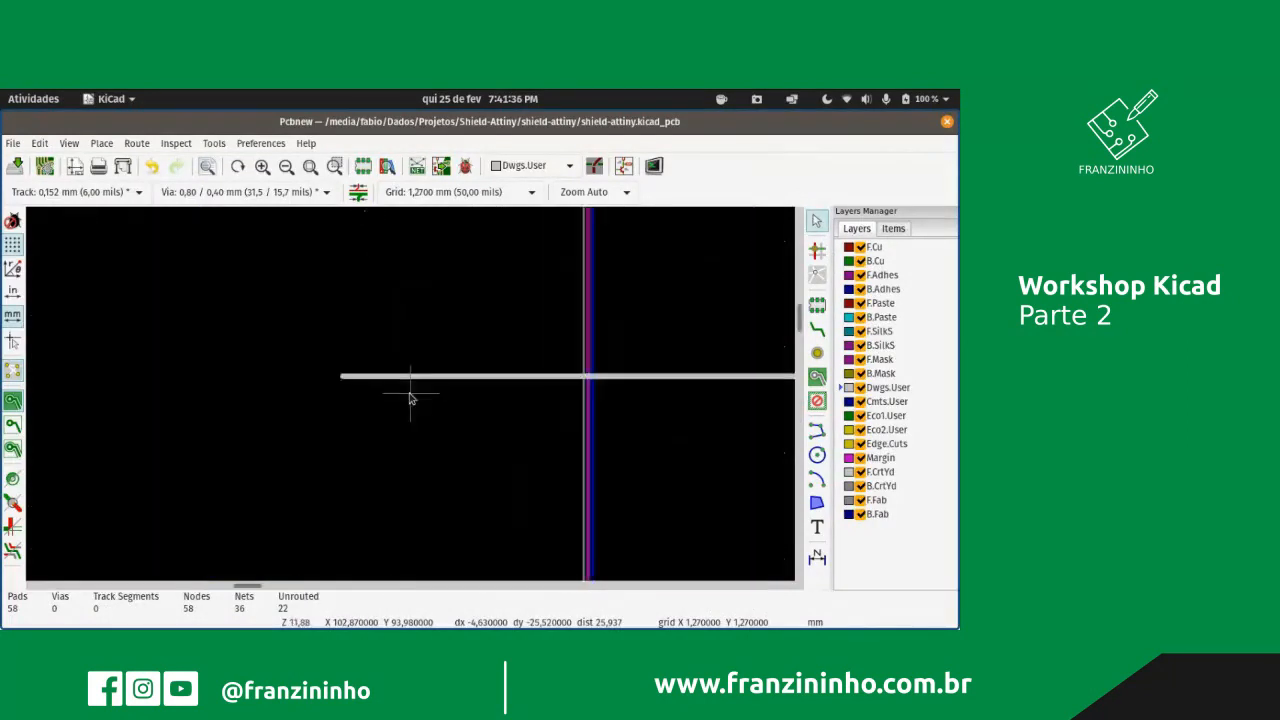
double_click(427, 360)
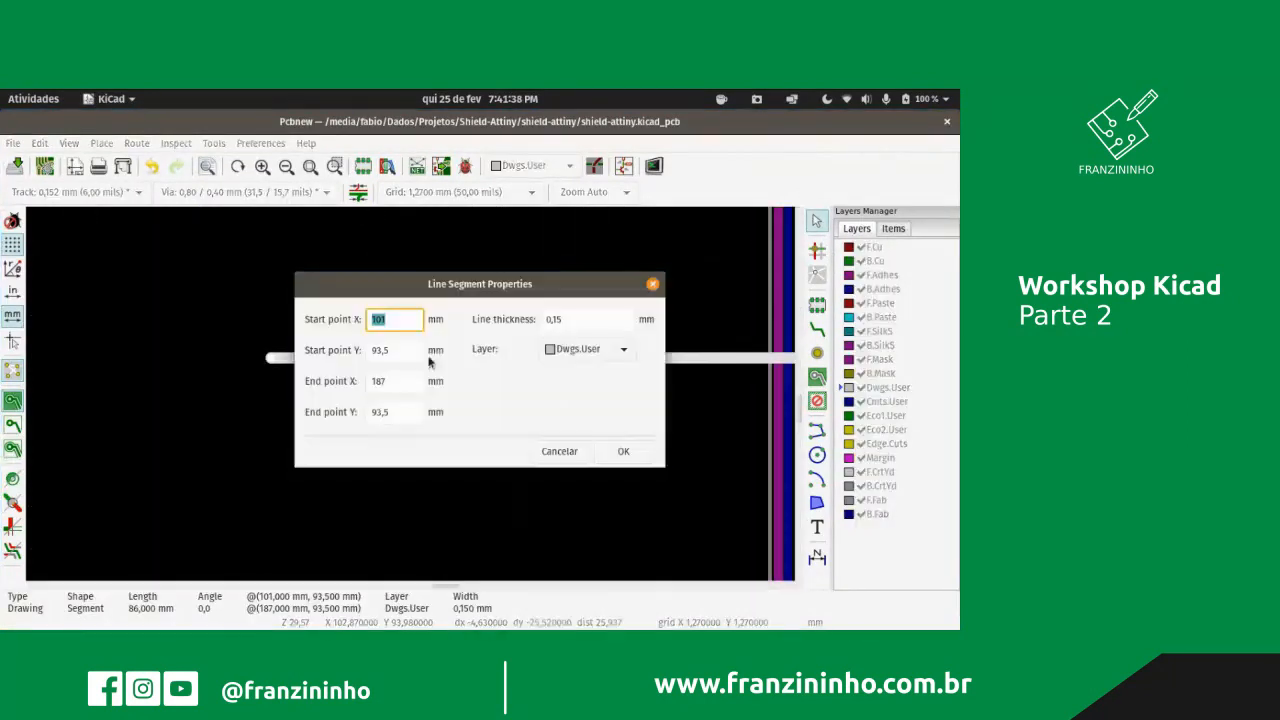
click(398, 355)
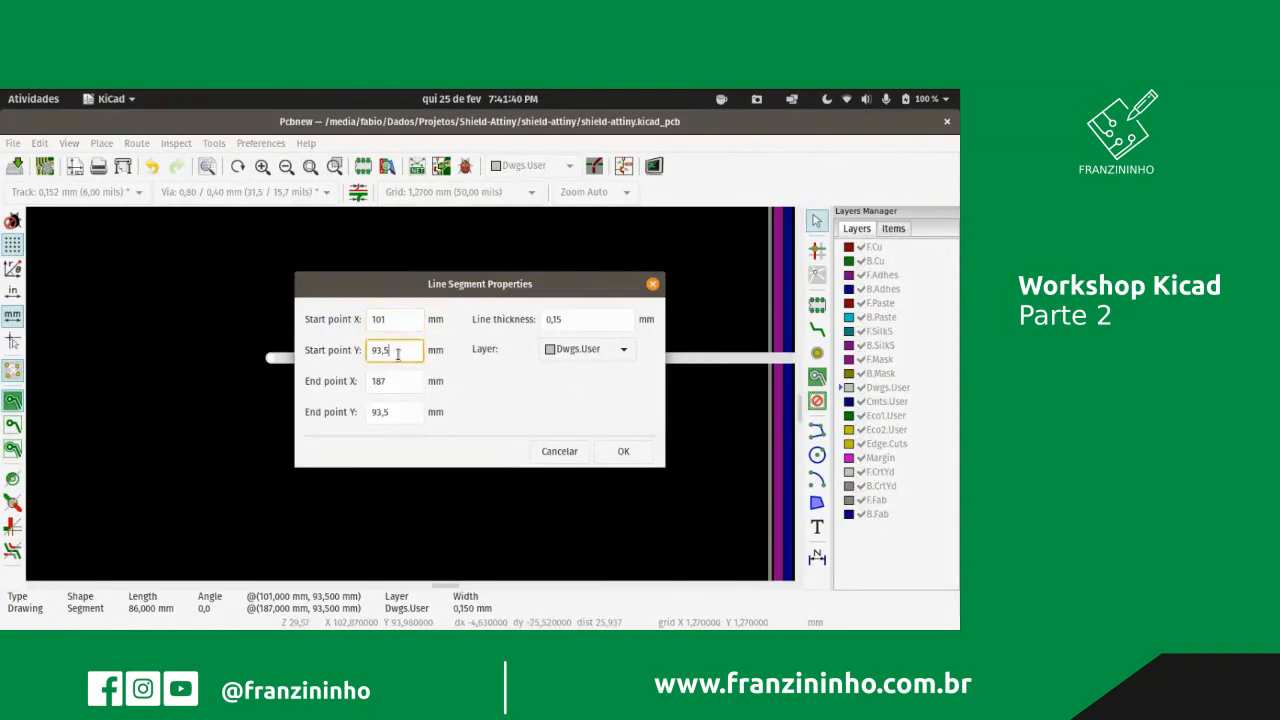
drag(398, 355, 372, 352)
click(549, 452)
scroll(509, 349, down, 5)
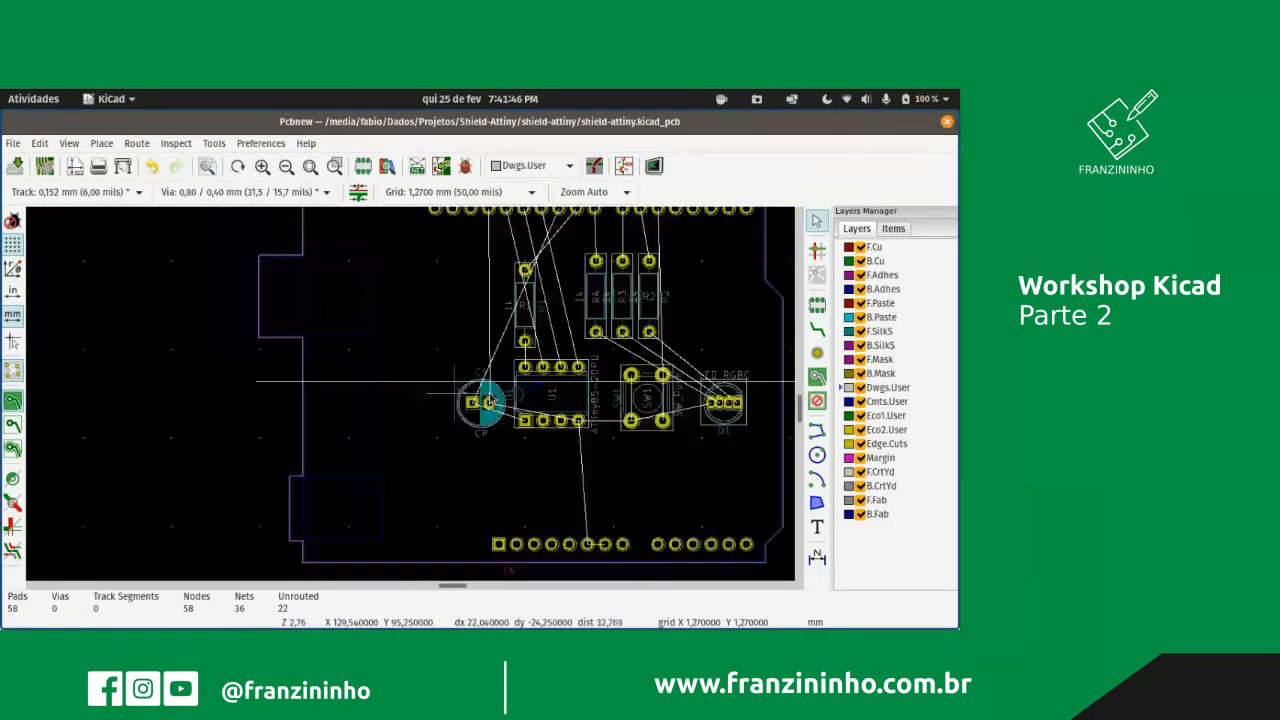
- Try setting U1's Position Y to 93.5 mm to match the centre line, and undo the change
scroll(490, 400, up, 5)
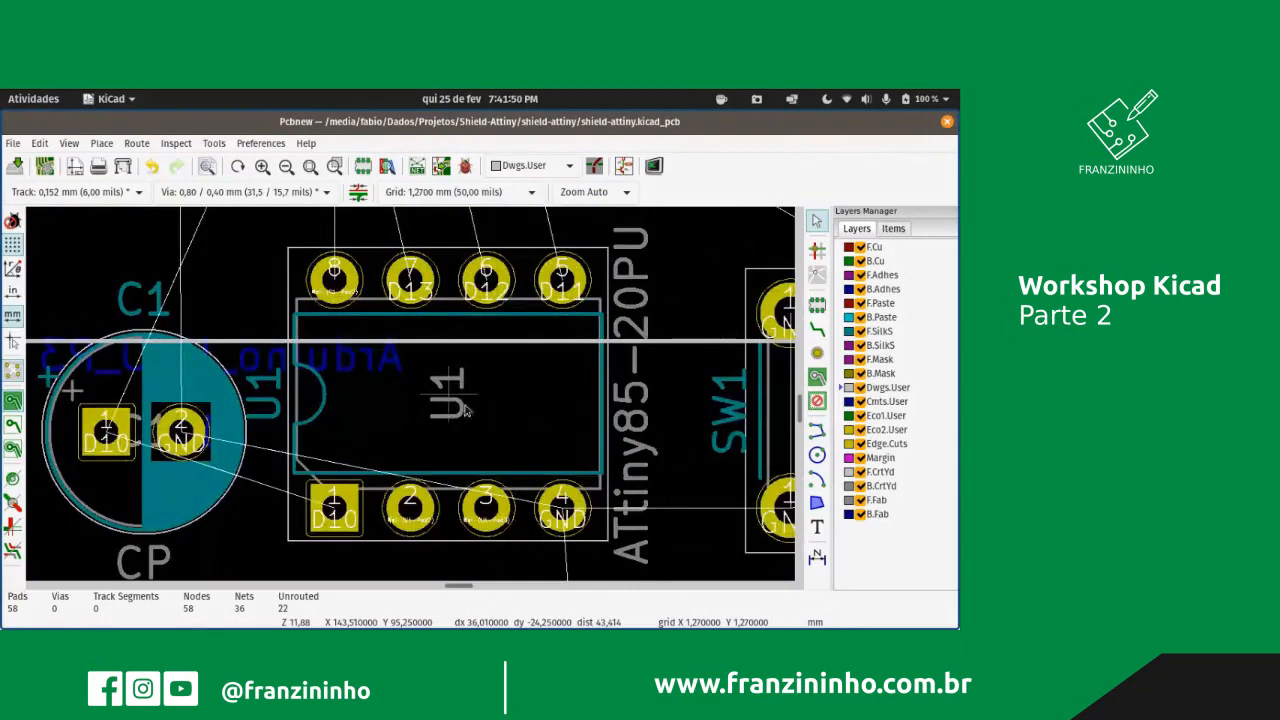
click(601, 441)
double_click(601, 441)
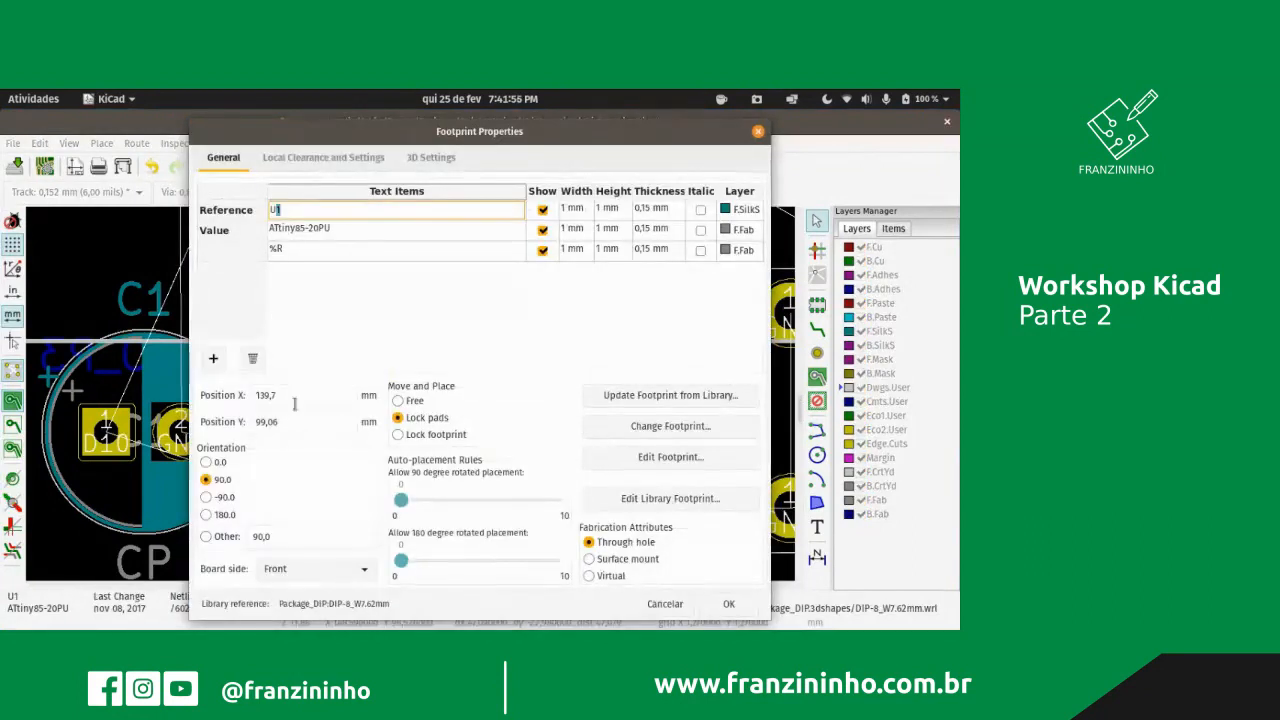
click(277, 422)
text(93,5)
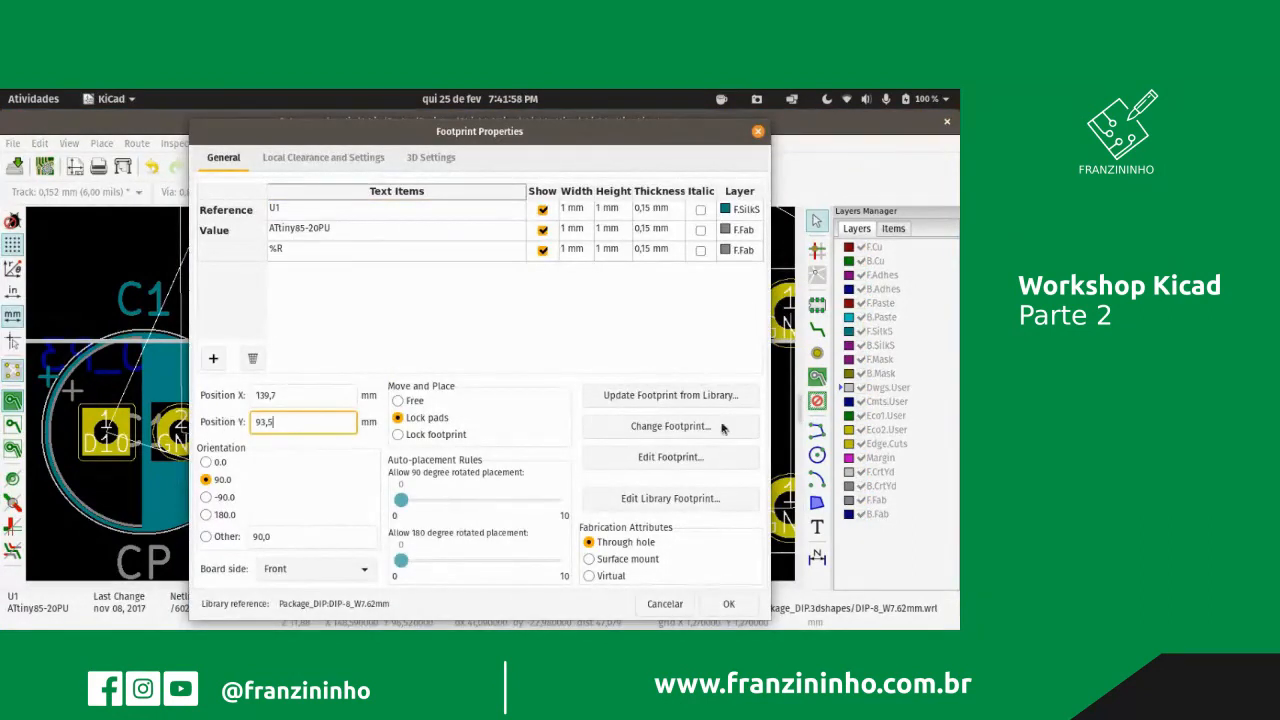
click(730, 605)
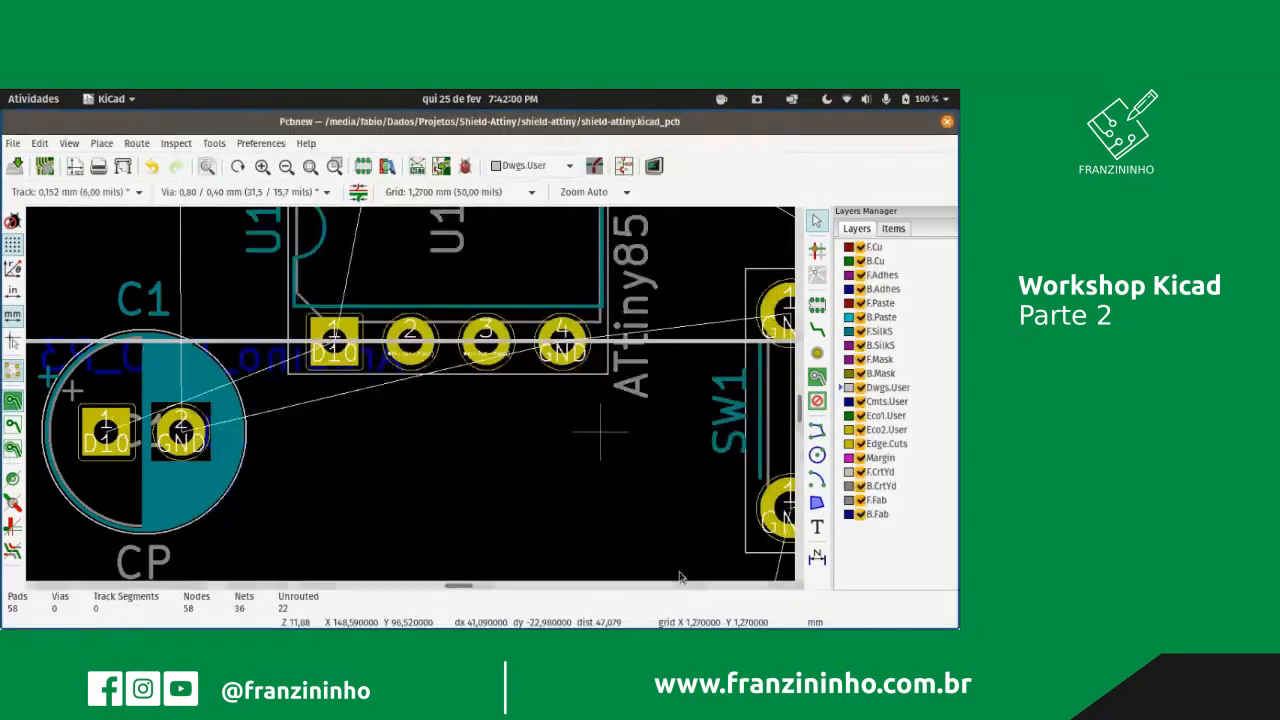
scroll(408, 343, down, 3)
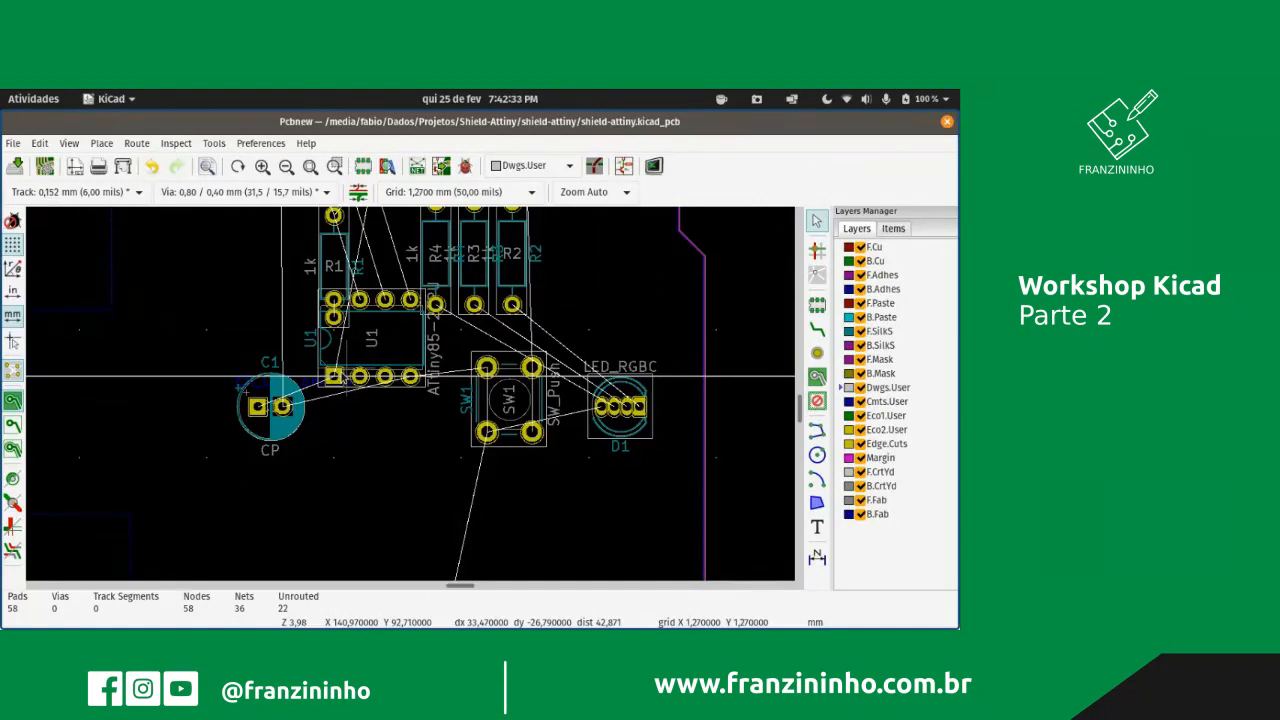
key(ctrl+z)
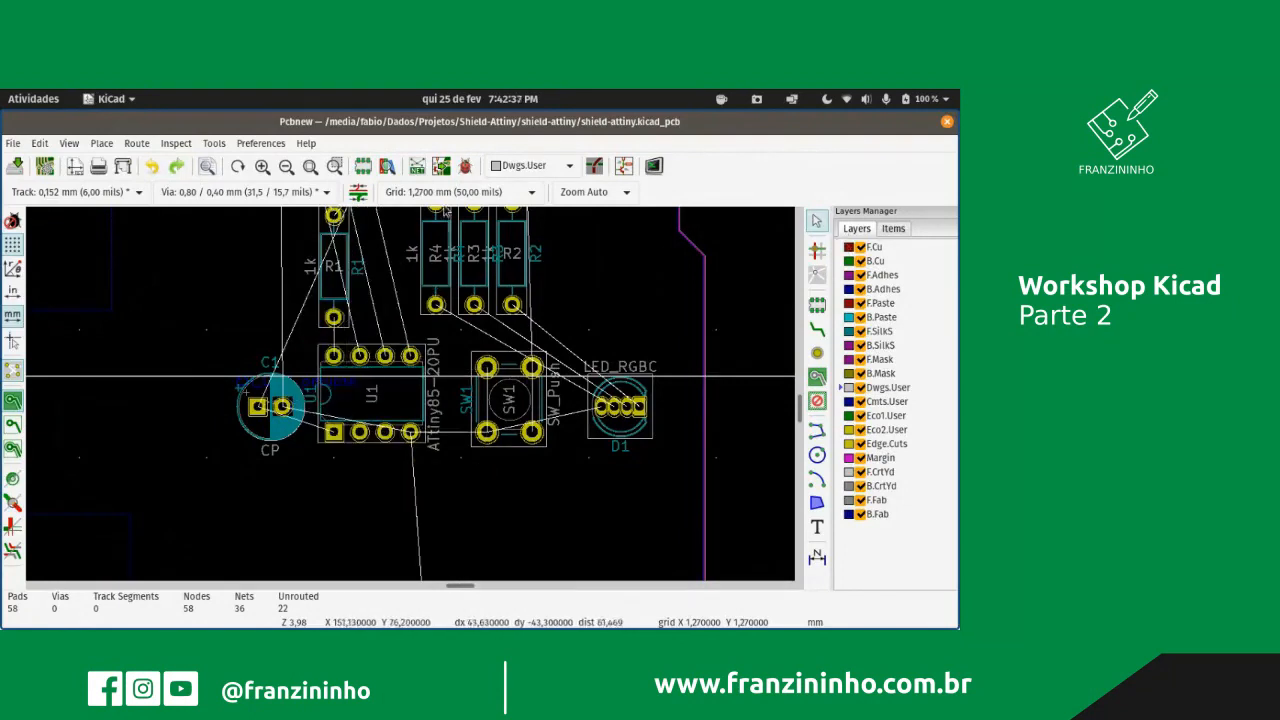
- Move footprint U1 up one 1.27 mm grid step so its body is roughly centred on the horizontal reference line
click(396, 424)
click(437, 462)
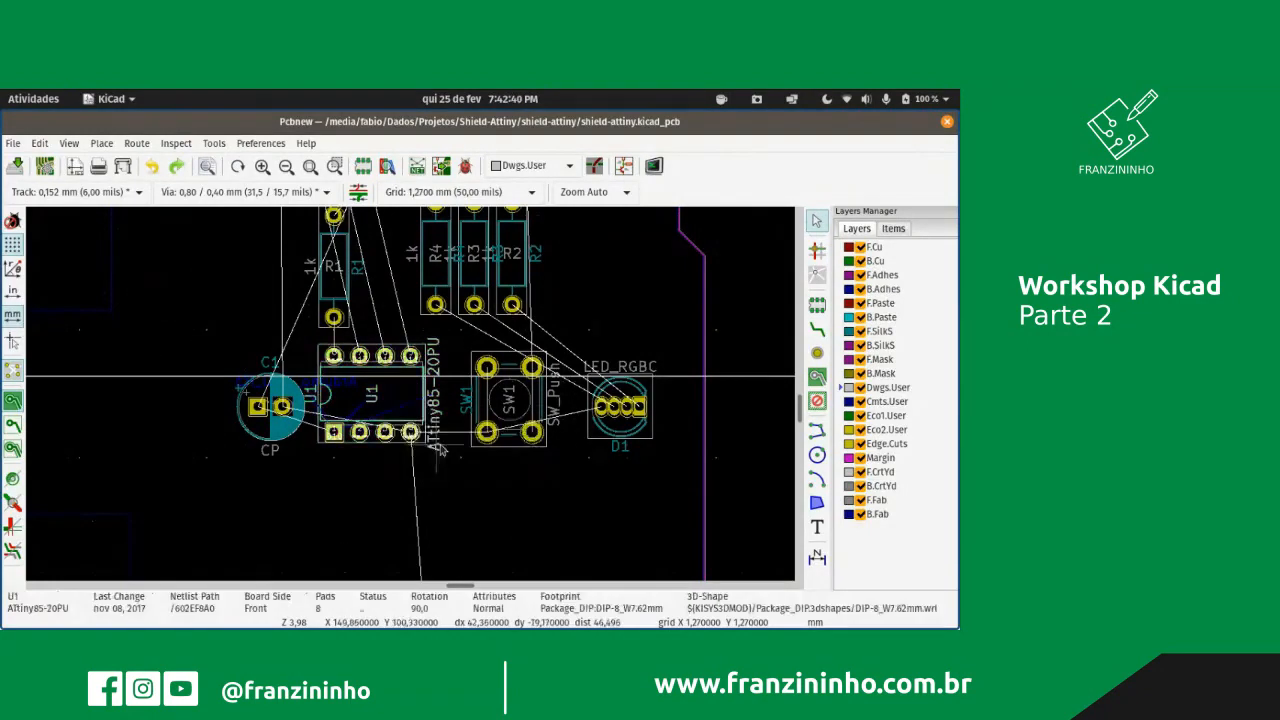
key(m)
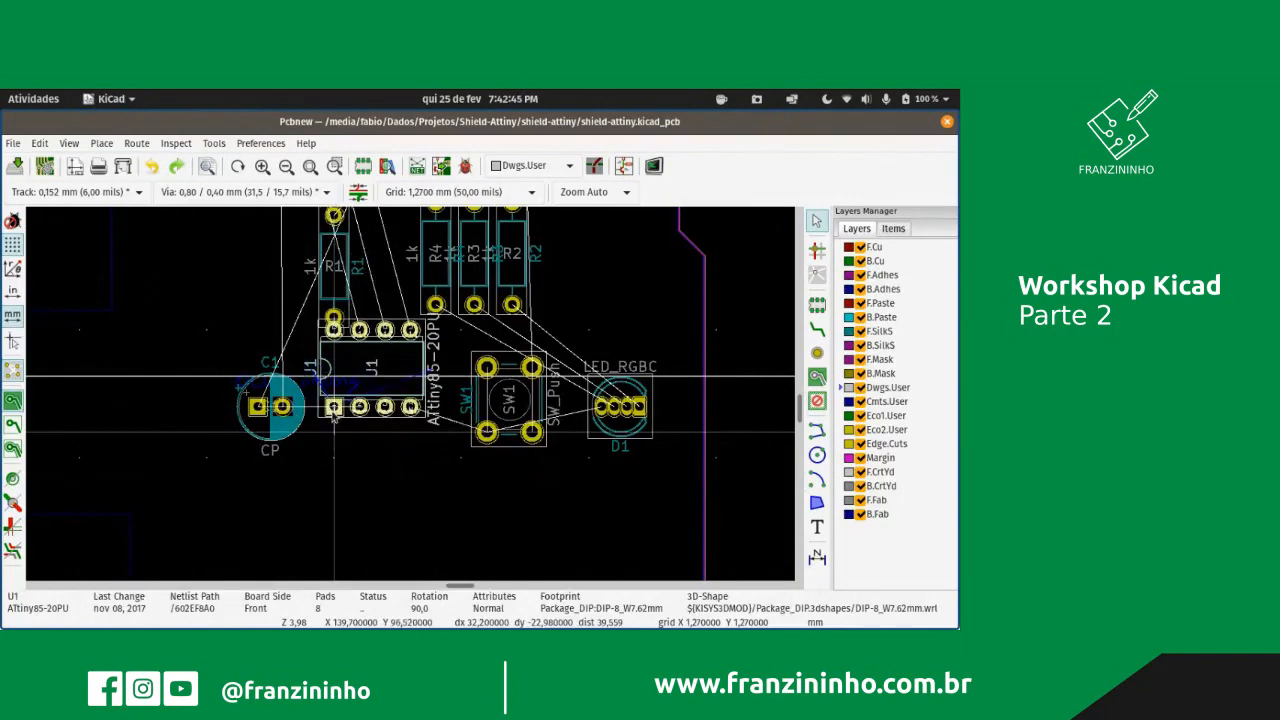
click(334, 418)
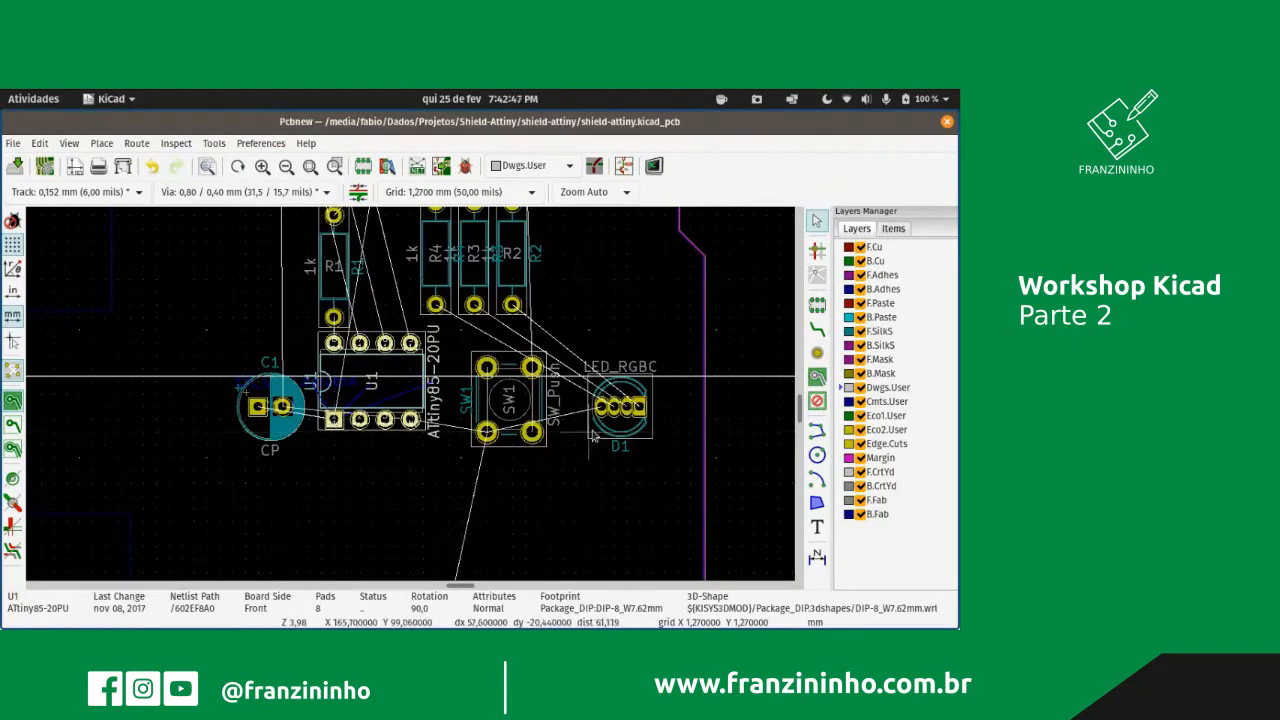
- Try moving push button SW1 up and left beside U1 onto the reference line, and undo the move
click(538, 403)
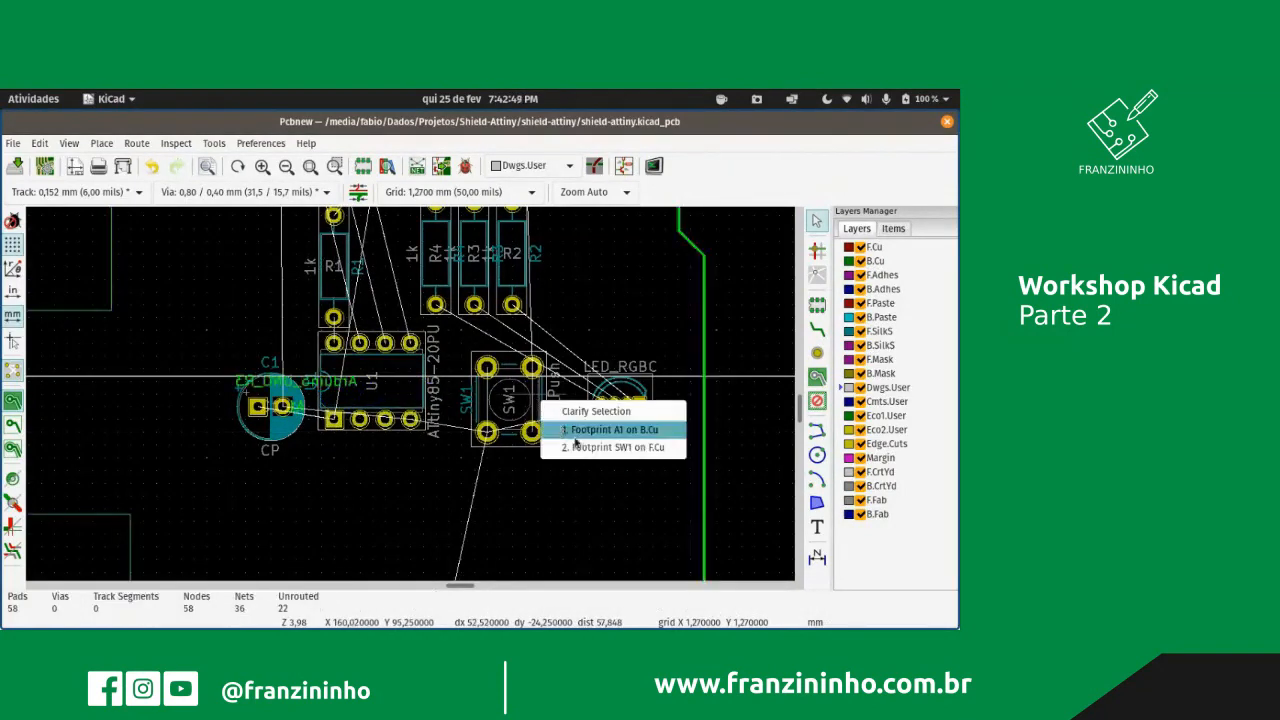
click(583, 447)
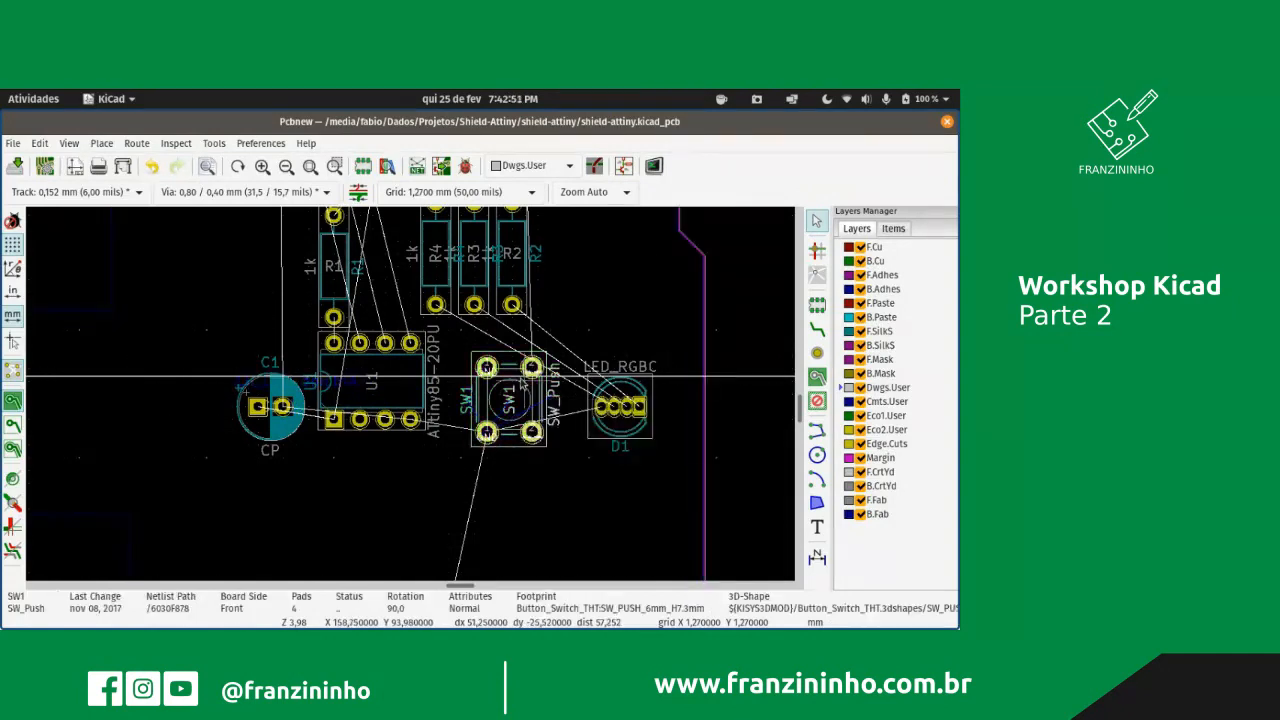
key(m)
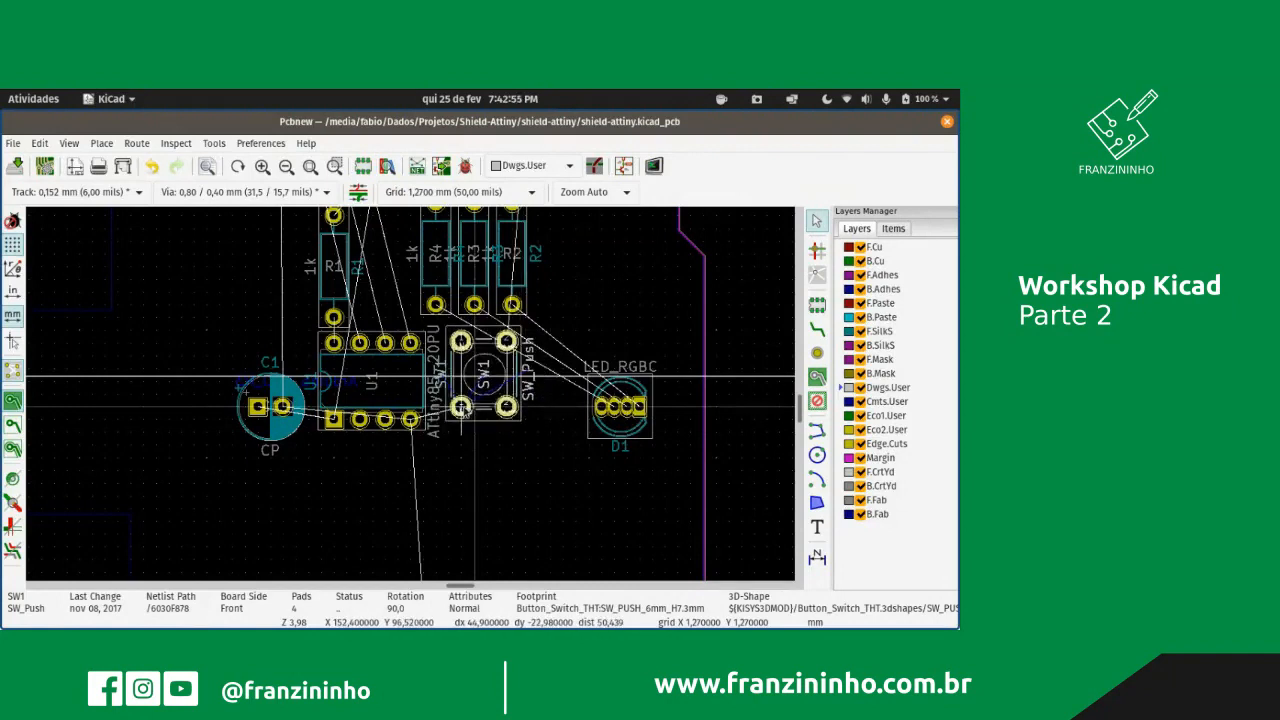
click(474, 406)
key(ctrl+z)
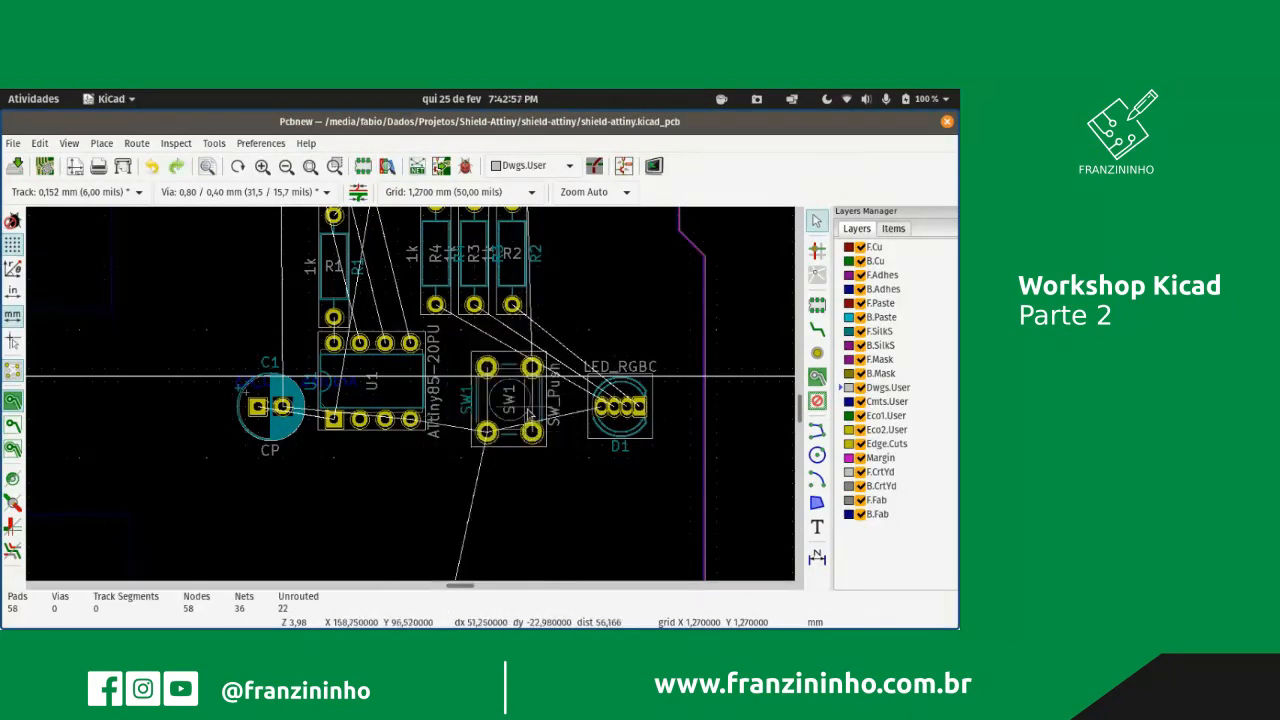
key(m)
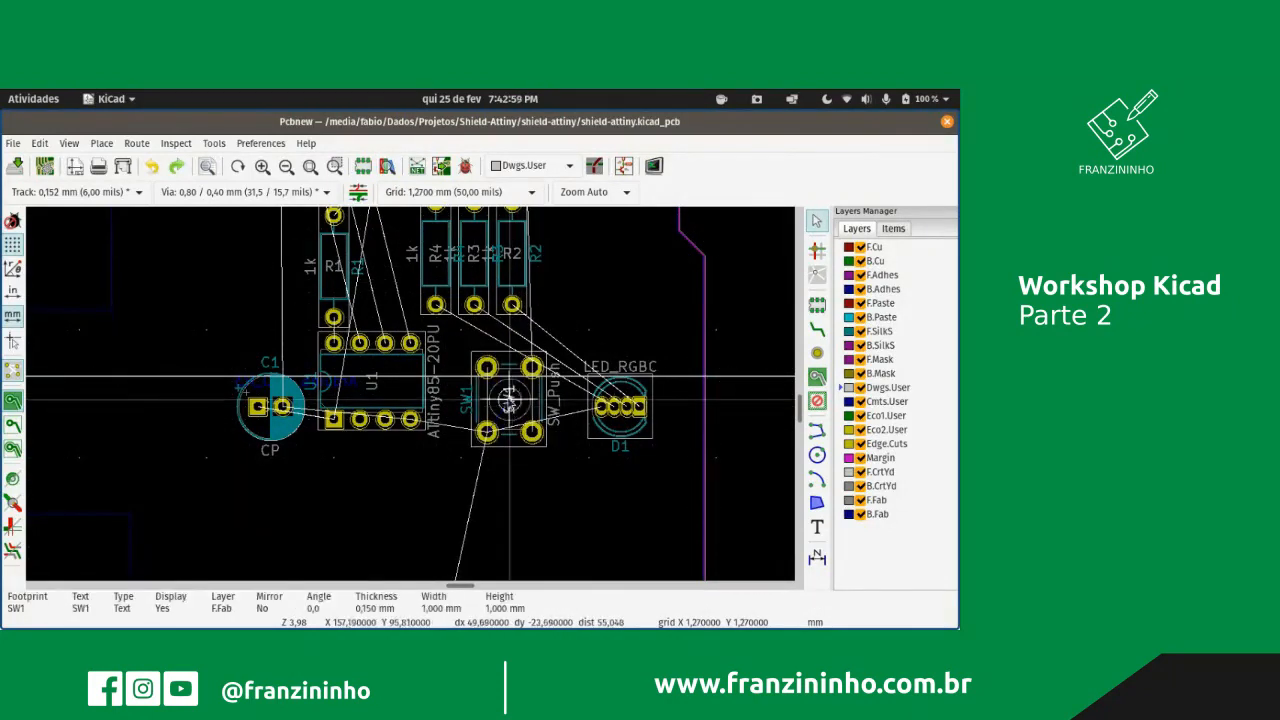
key(Escape)
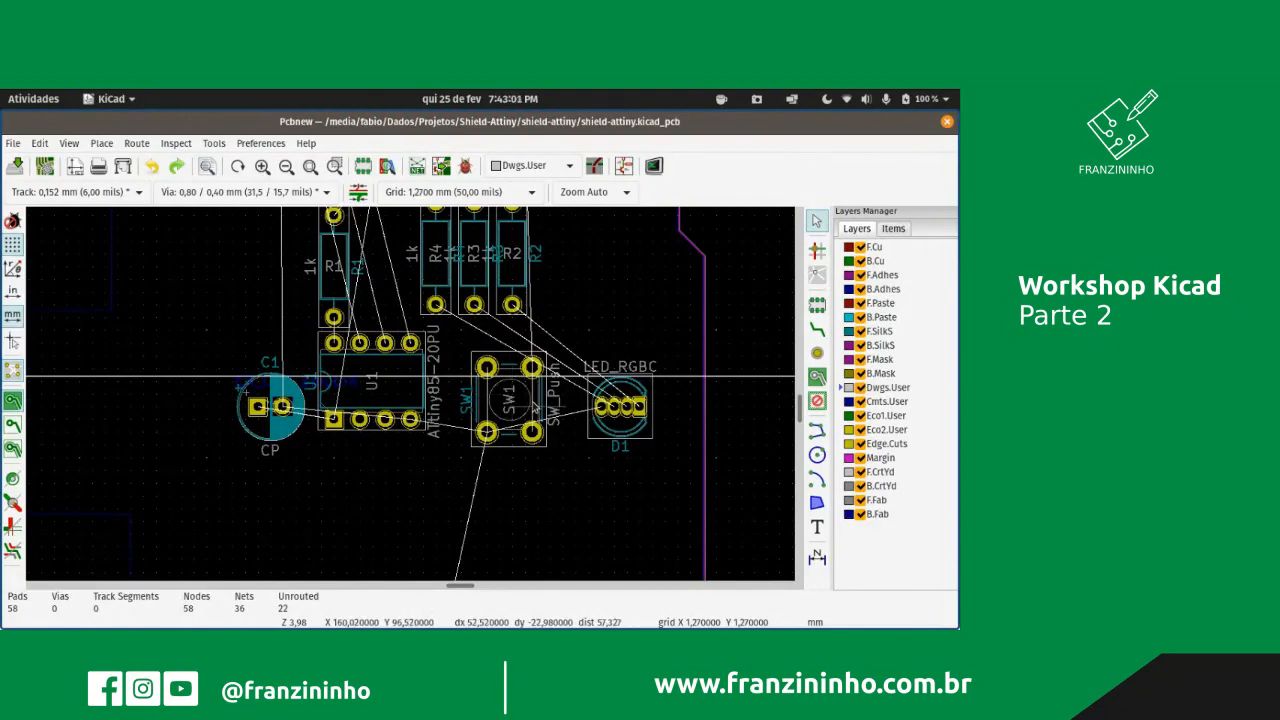
- Move push button SW1 two grid steps up and one grid step left, centring it on the reference line beside U1
click(536, 404)
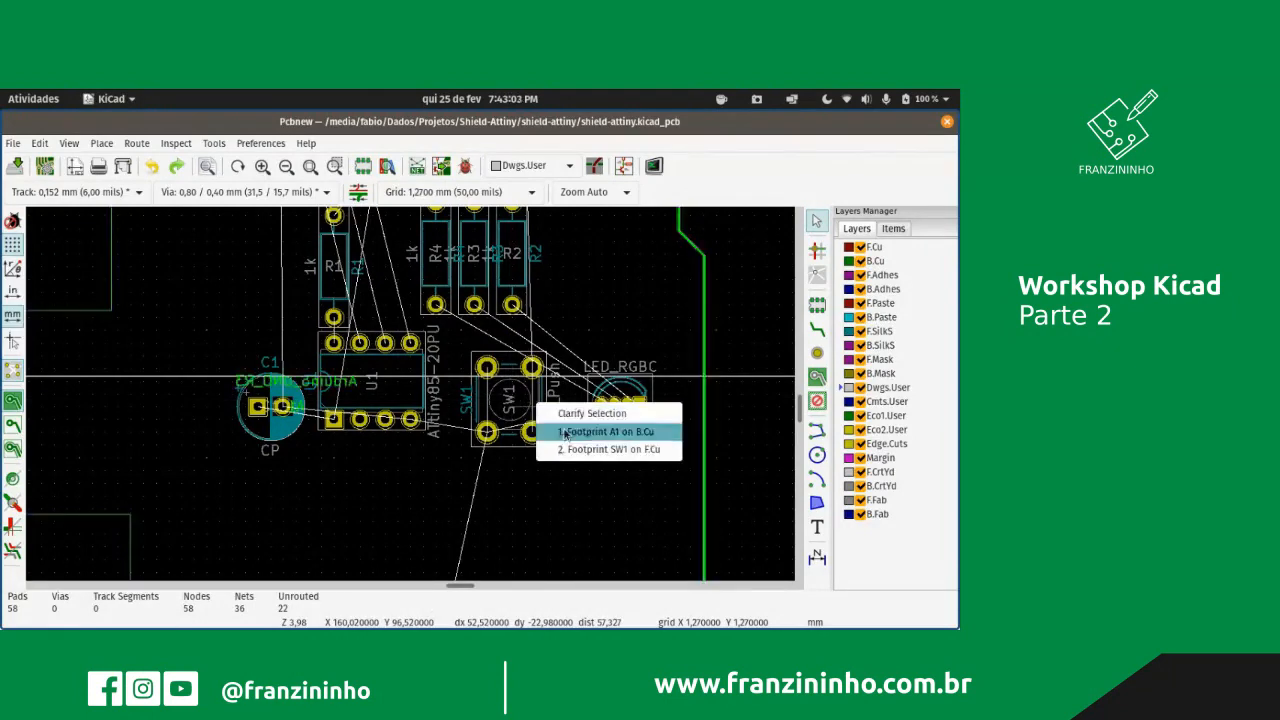
click(610, 449)
key(m)
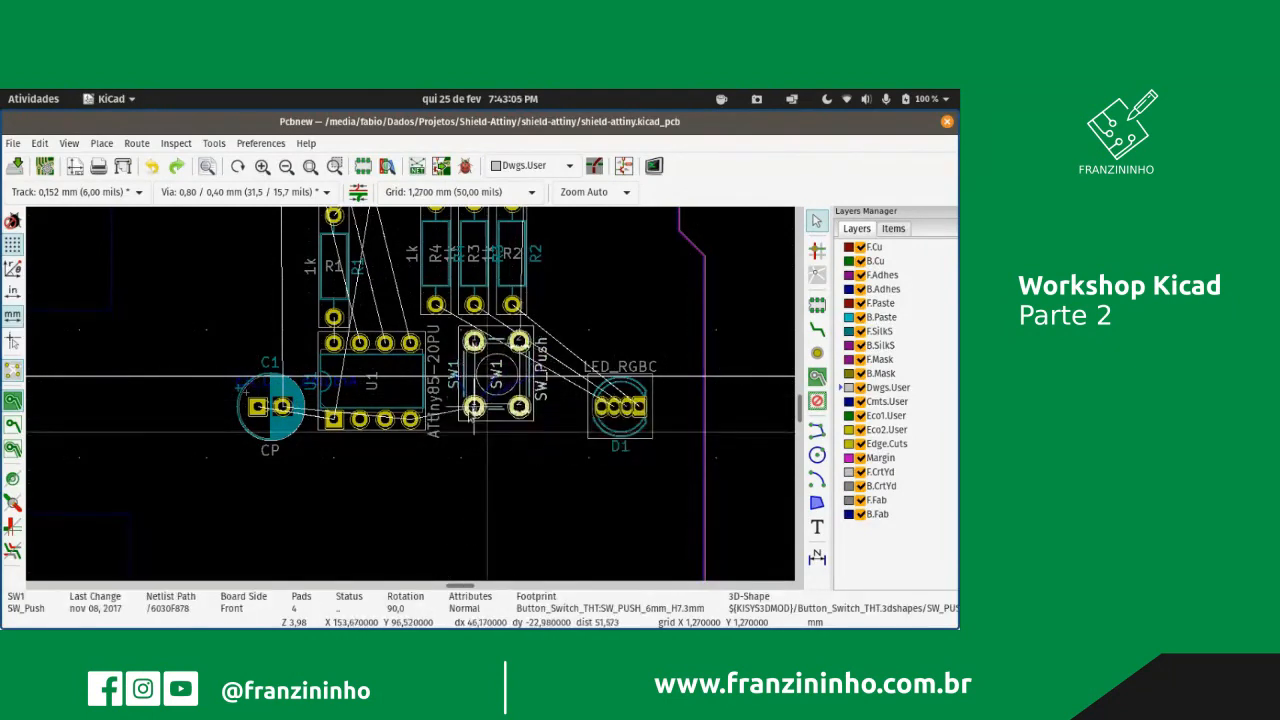
click(480, 415)
- Move RGB LED D1 two grid steps up and two left, so its pads sit near the reference line beside SW1
click(630, 440)
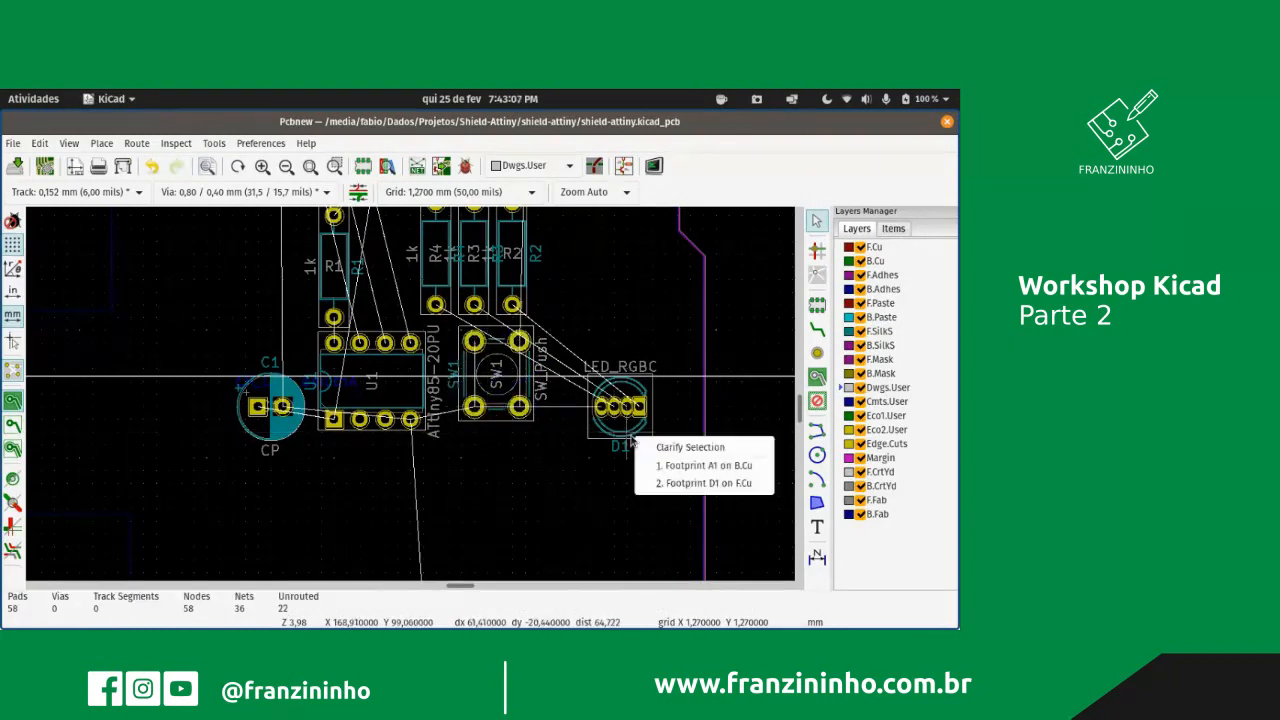
click(705, 483)
key(m)
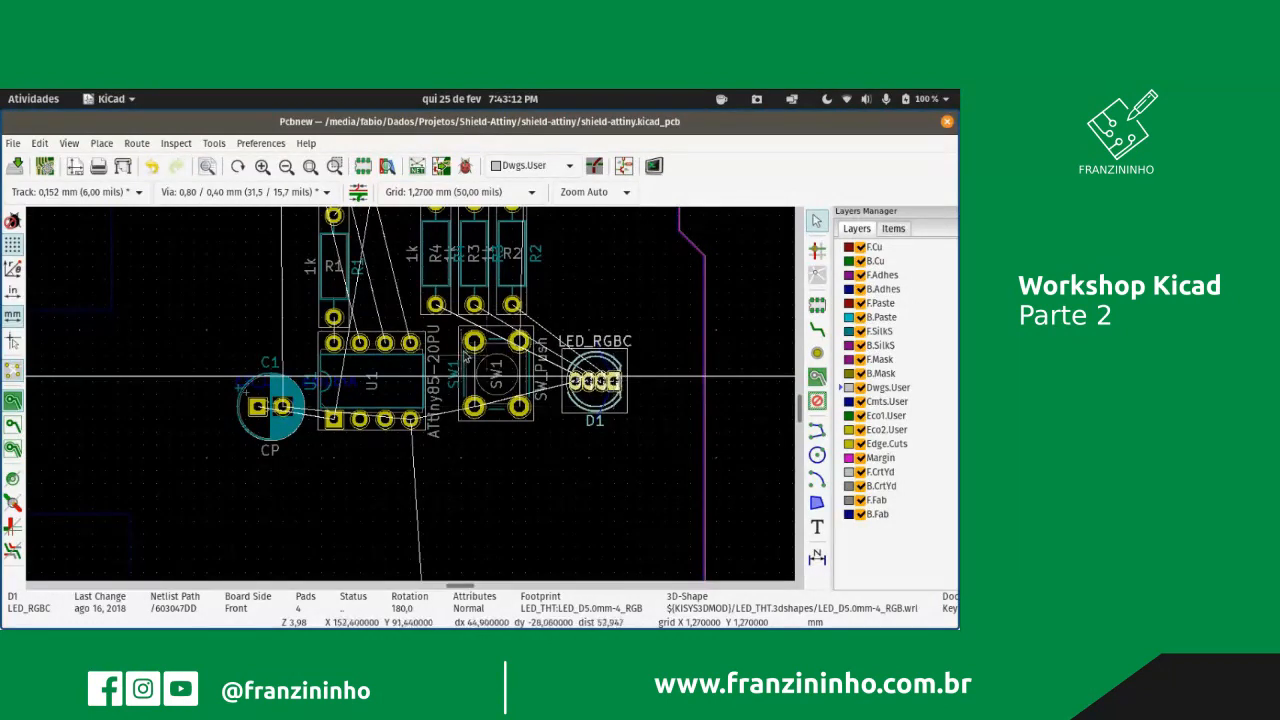
scroll(620, 377, up, 1)
scroll(603, 431, down, 3)
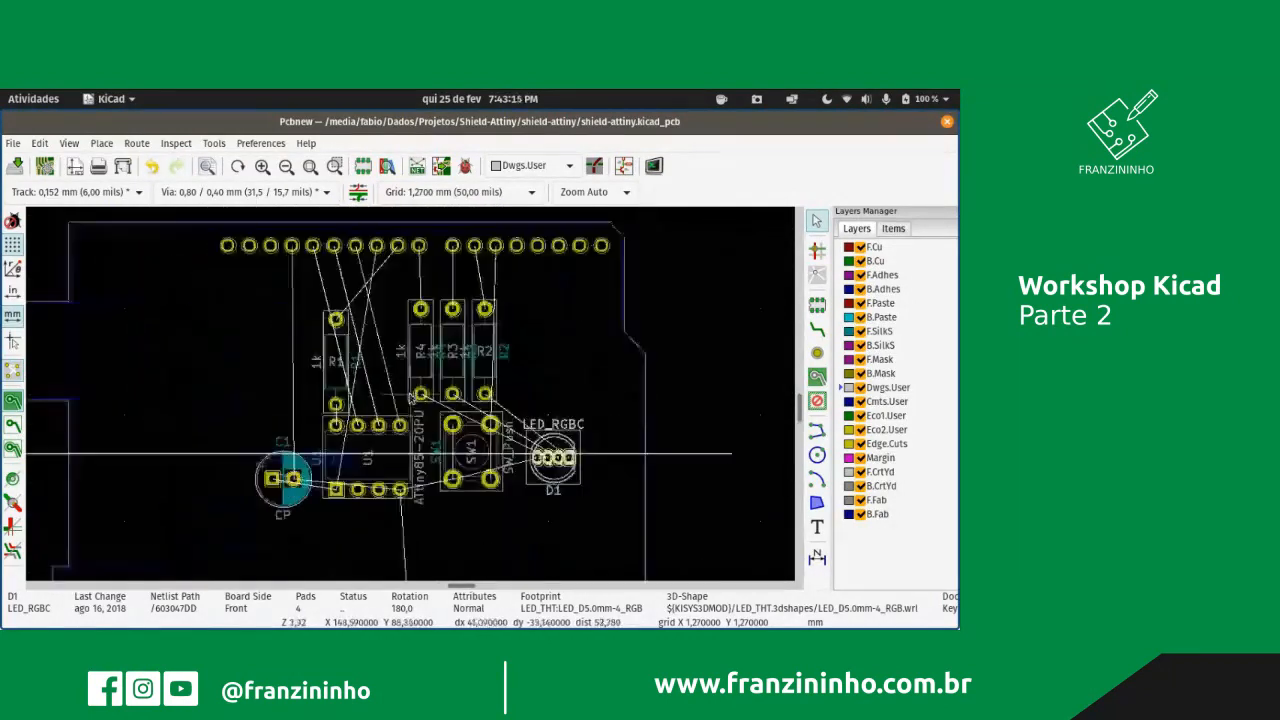
scroll(553, 455, up, 1)
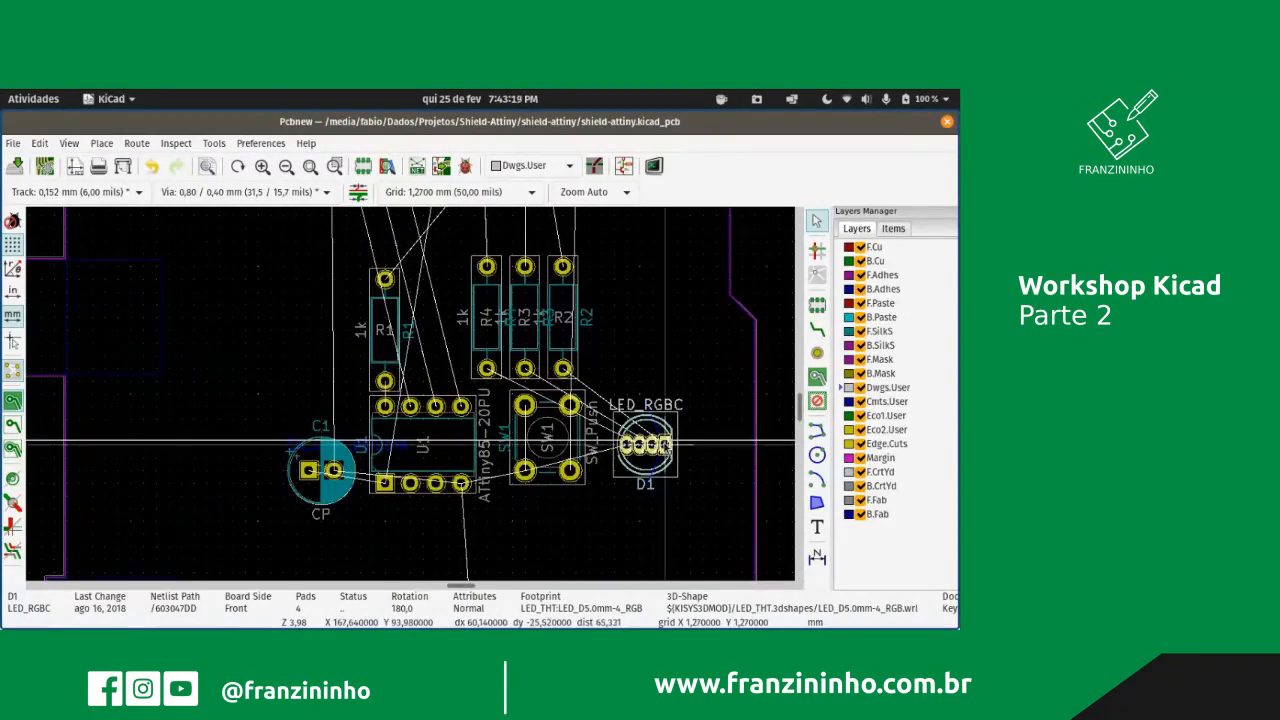
click(650, 442)
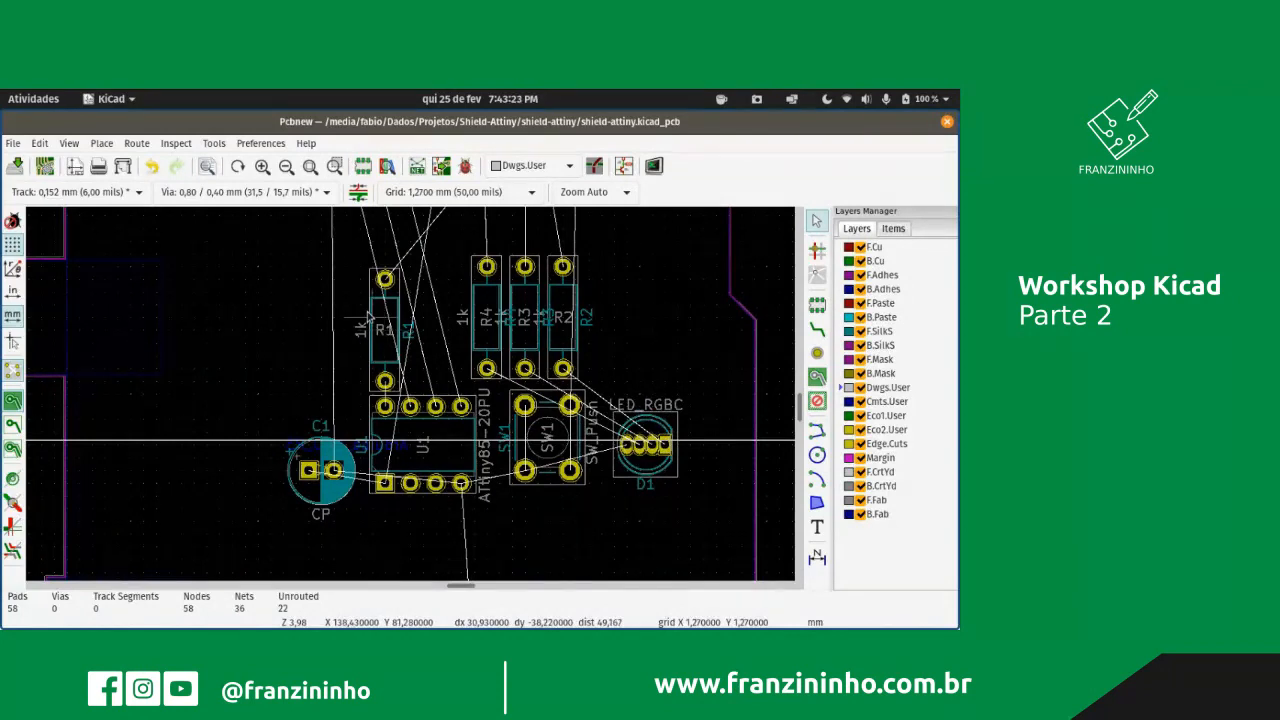
- Move resistor R1 seven grid steps left and two grid steps up, clear of U1
key(m)
key(Escape)
click(375, 346)
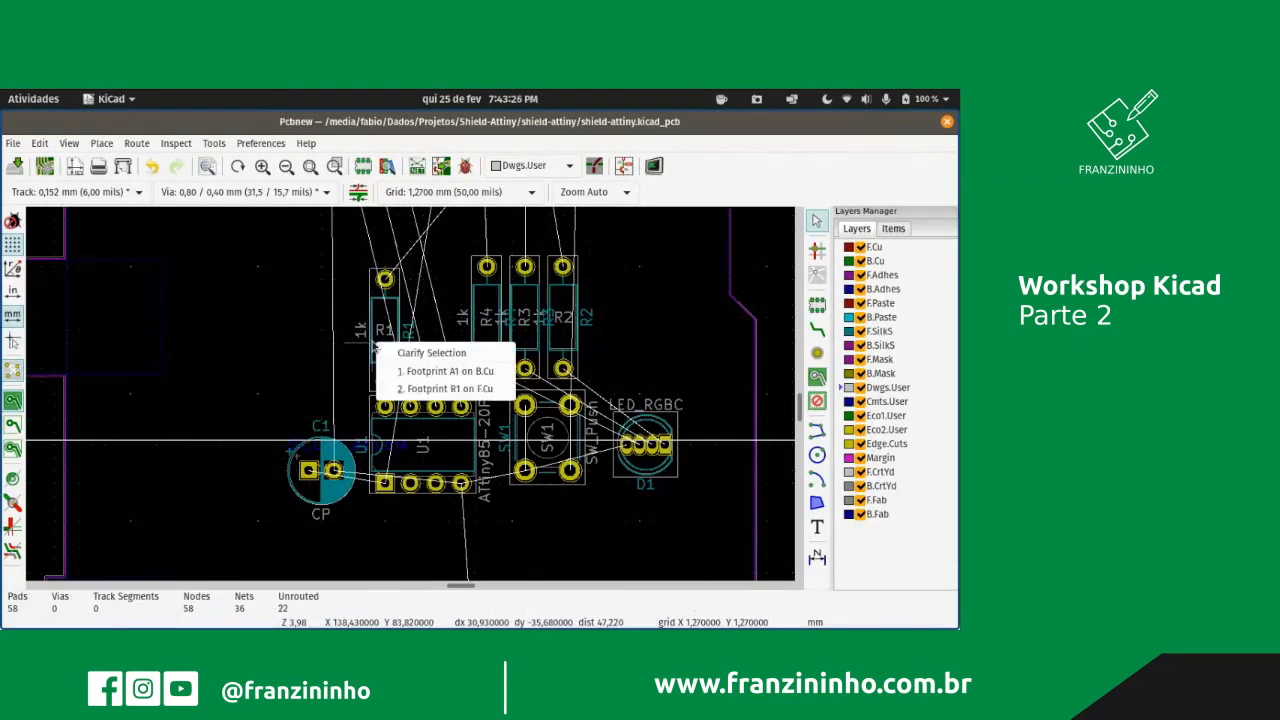
click(412, 388)
key(m)
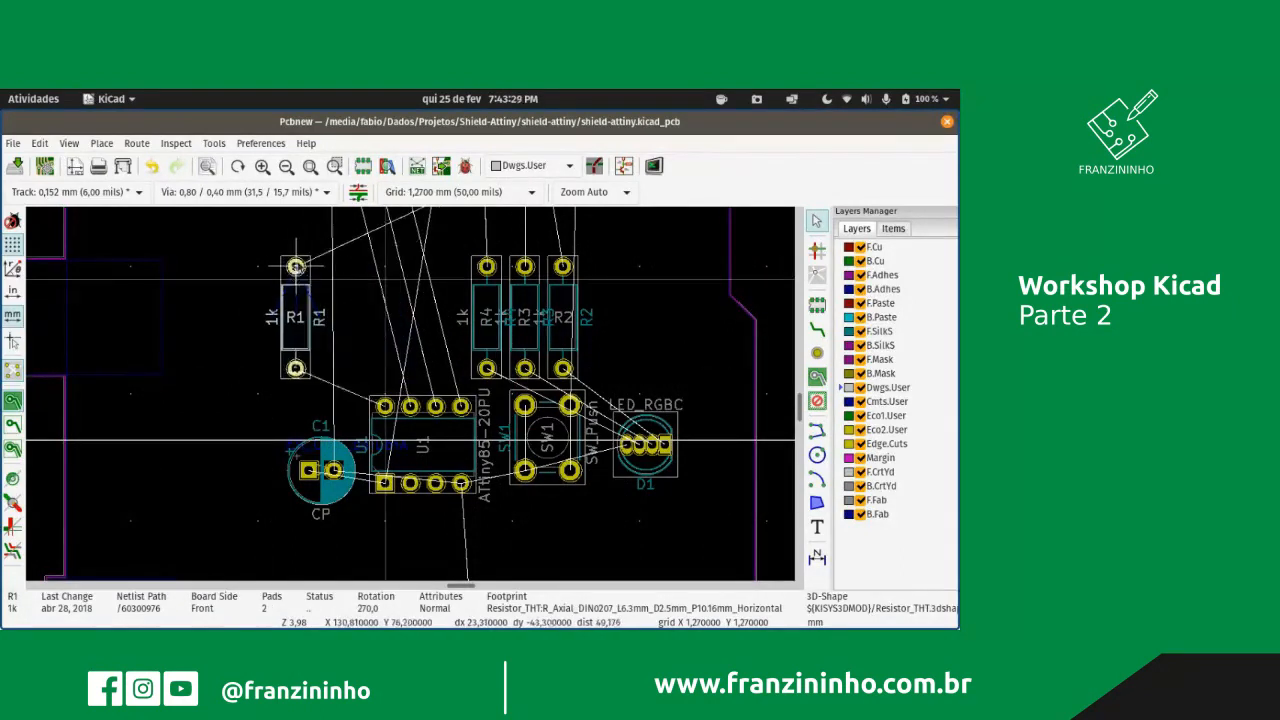
click(296, 255)
- Move capacitor C1 two grid steps up, so its pads sit near the reference line beside U1
scroll(436, 356, up, 2)
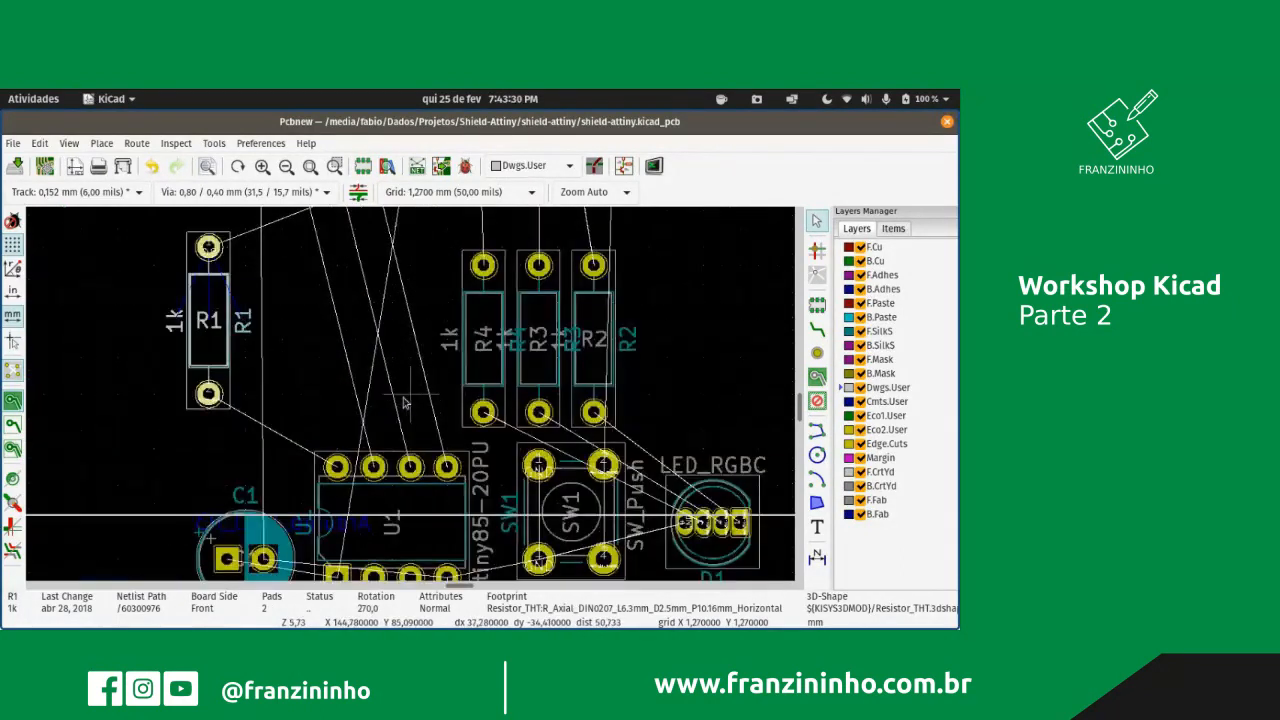
scroll(405, 402, down, 4)
scroll(410, 398, up, 3)
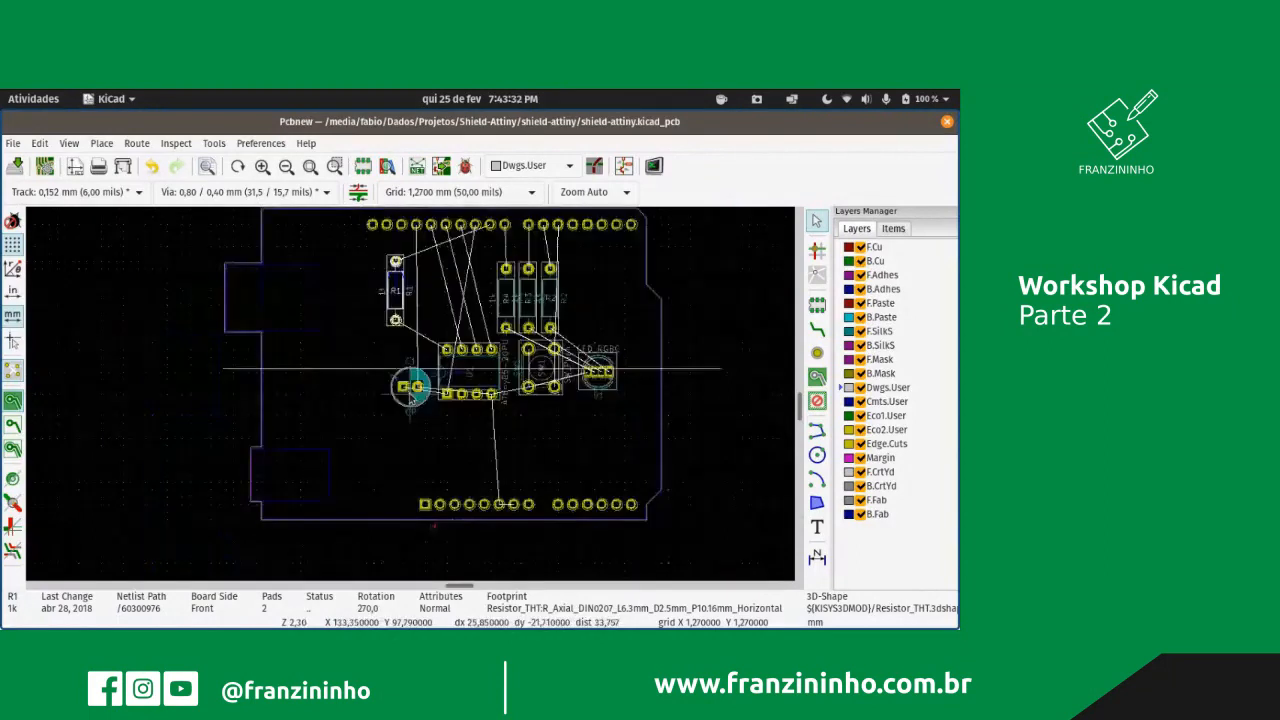
scroll(410, 398, up, 1)
click(416, 402)
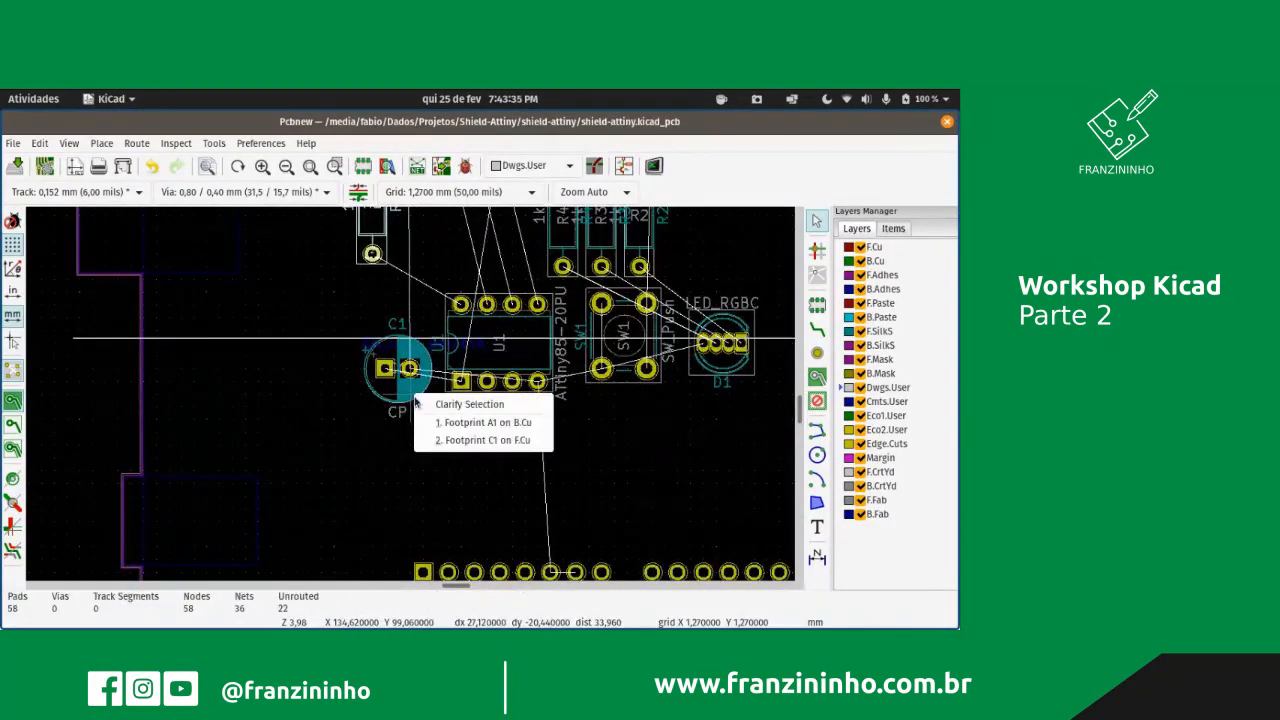
click(440, 440)
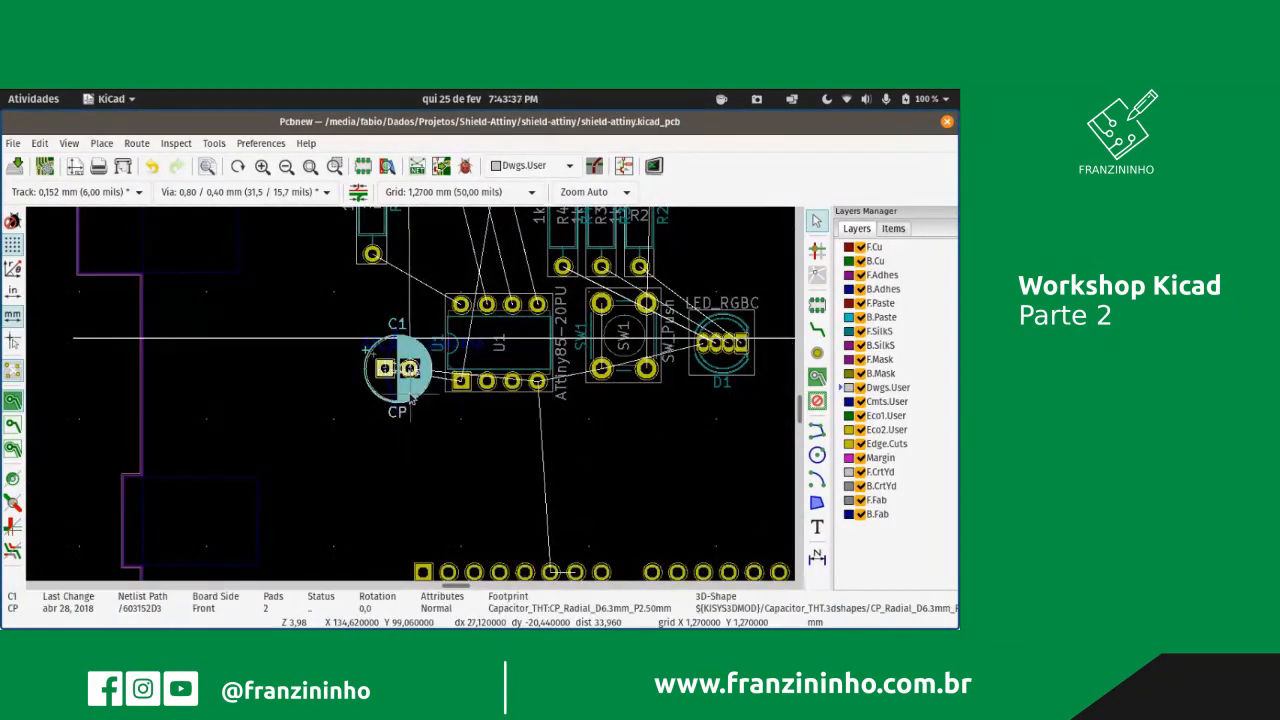
drag(410, 400, 386, 338)
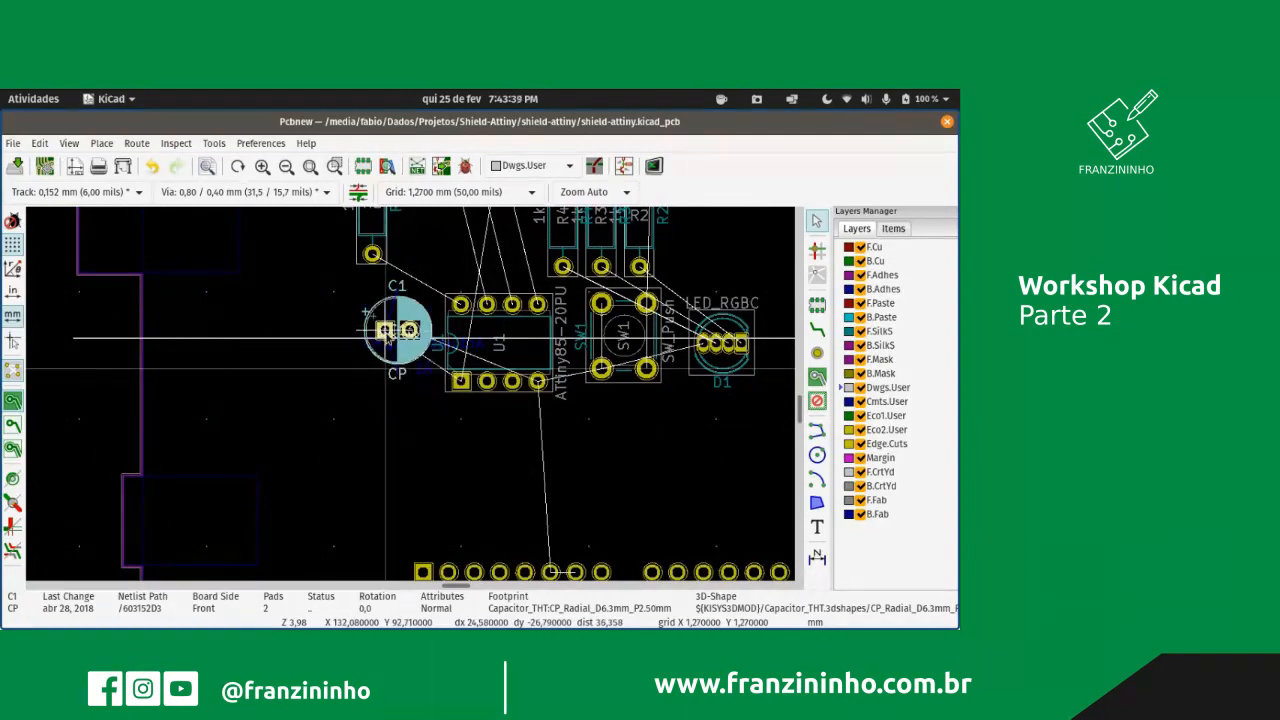
drag(386, 331, 386, 344)
scroll(386, 338, up, 2)
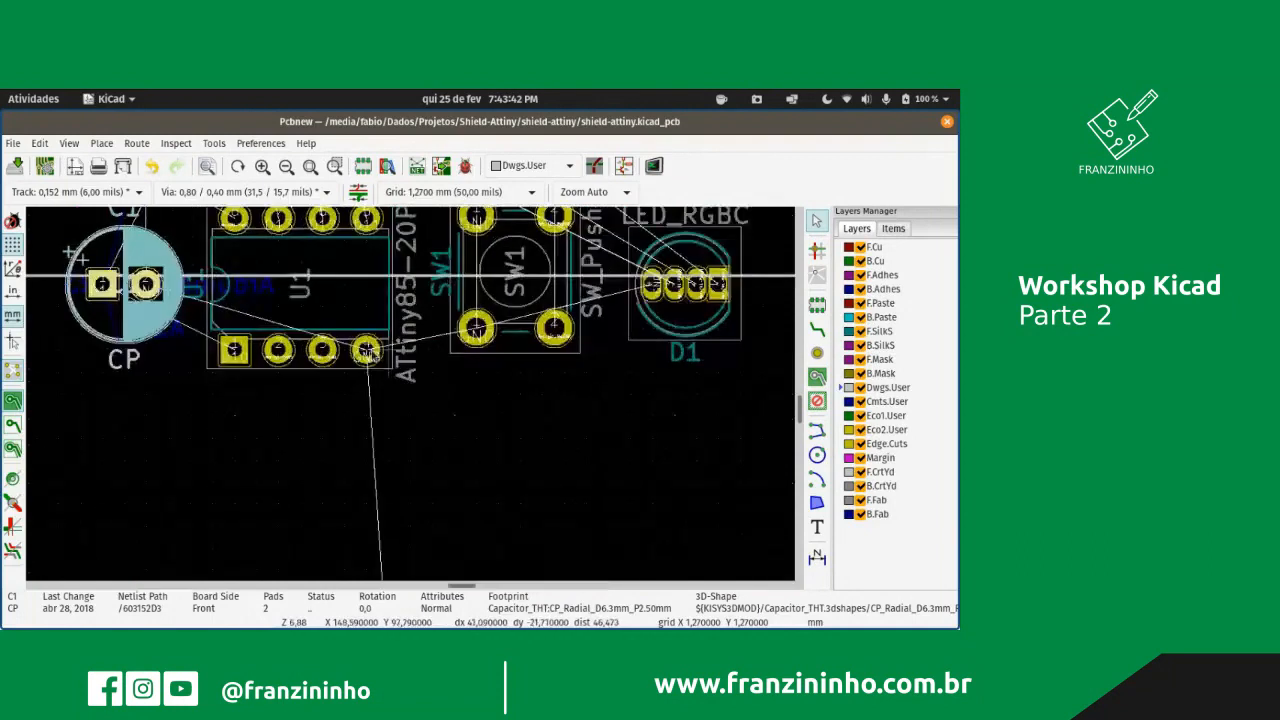
- Move capacitor C1 about 10 mm right and 13 mm down, placing it below U1
scroll(115, 286, down, 3)
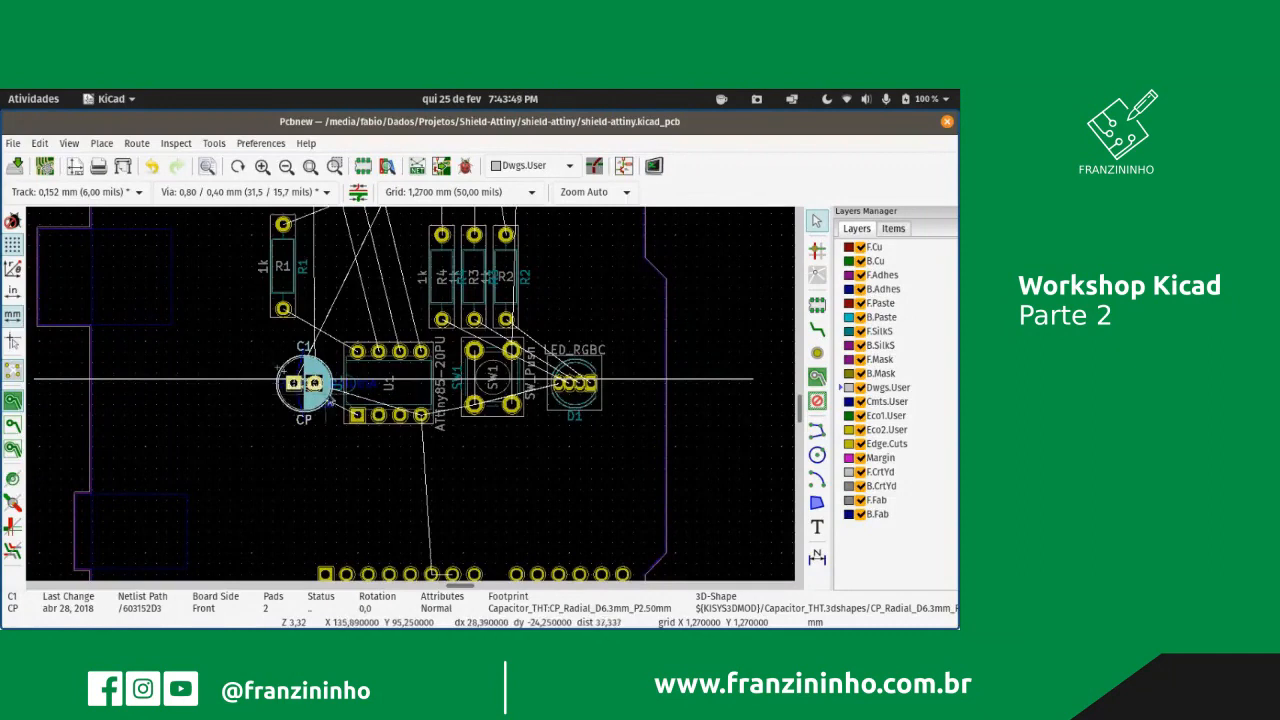
click(329, 399)
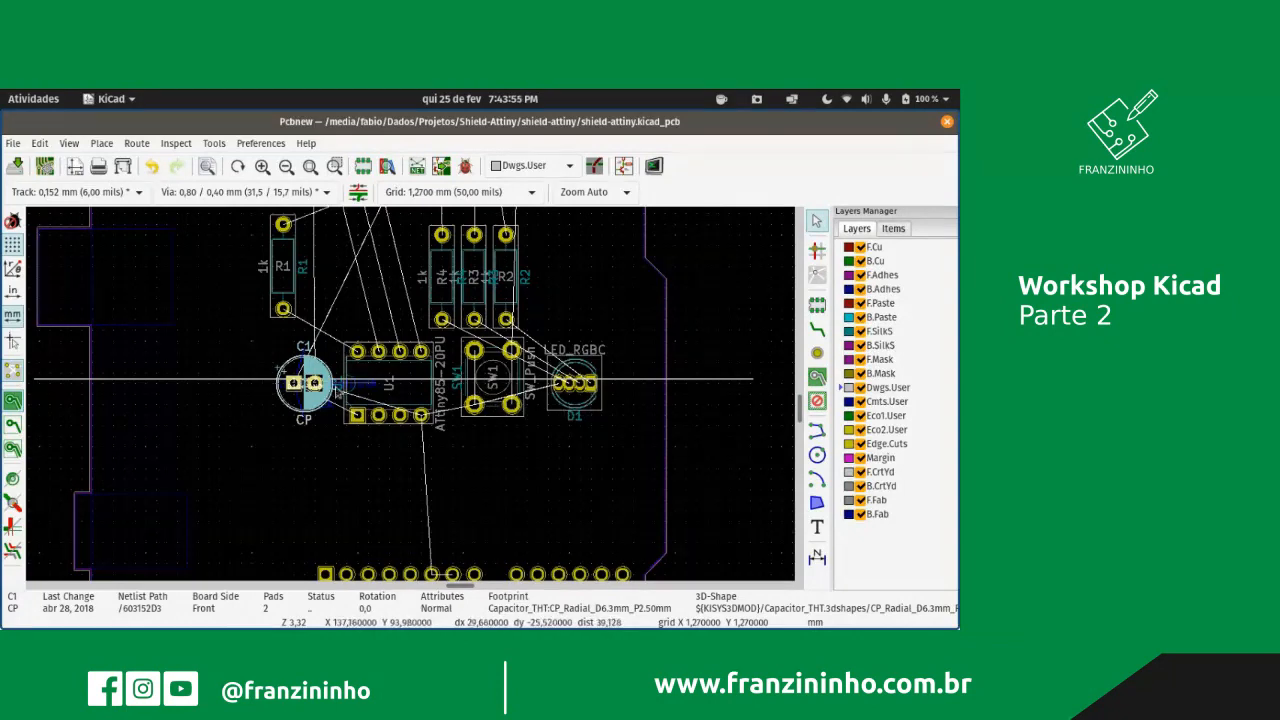
drag(305, 383, 366, 479)
mouse_move(356, 489)
mouse_down()
mouse_move(358, 506)
mouse_move(368, 479)
mouse_move(377, 490)
mouse_up()
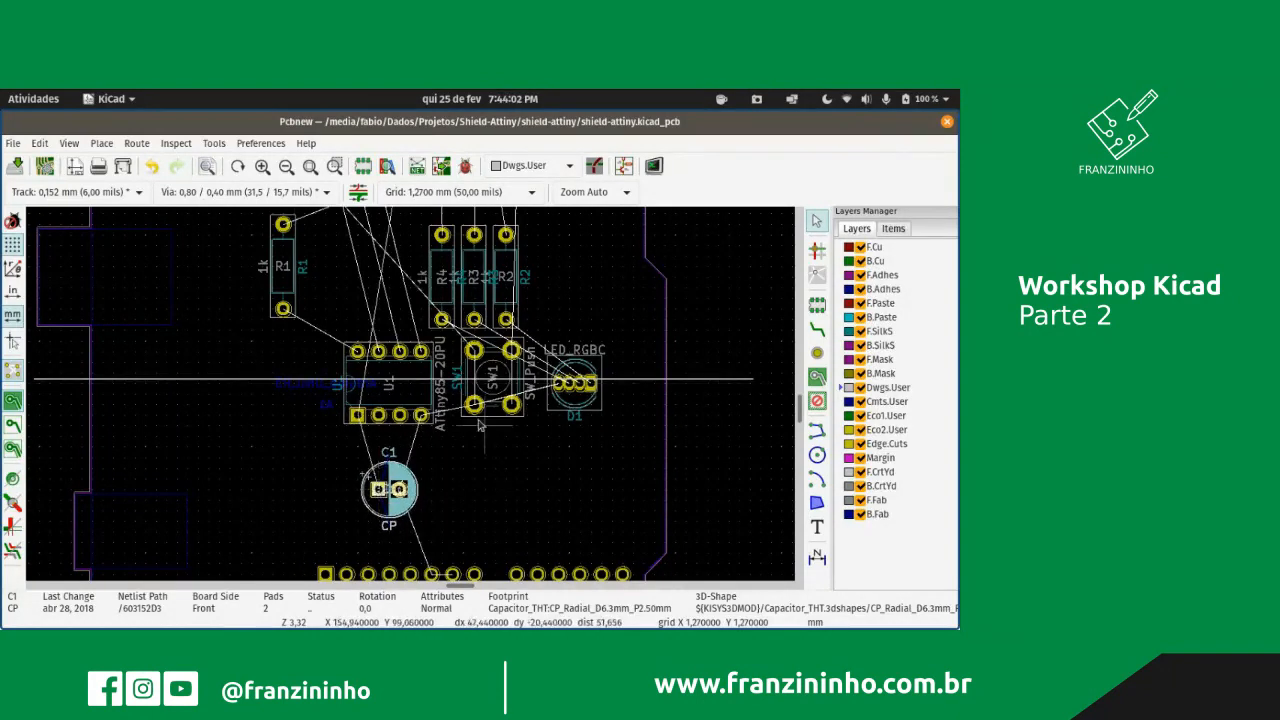
- Move resistors R4, R3 and R2 together 10.16 mm to the right, placing them above D1
scroll(485, 429, up, 2)
scroll(411, 394, down, 4)
scroll(380, 276, up, 1)
scroll(411, 400, down, 3)
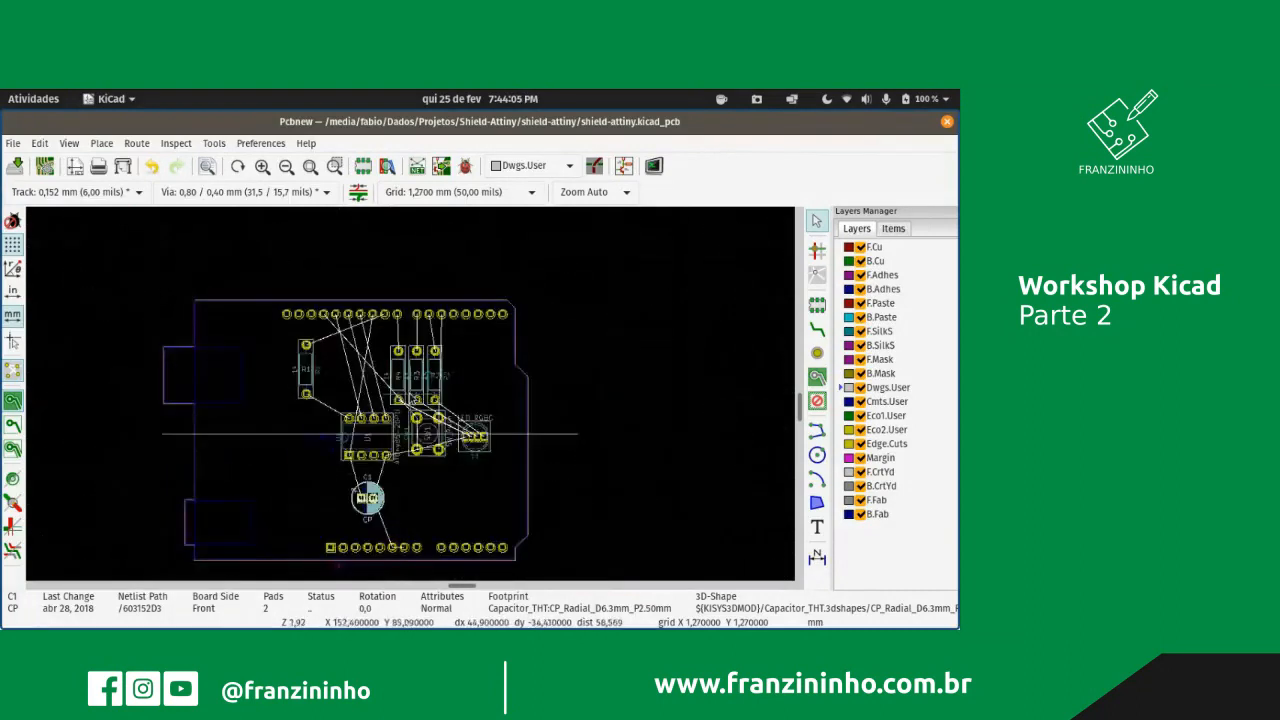
scroll(411, 400, up, 3)
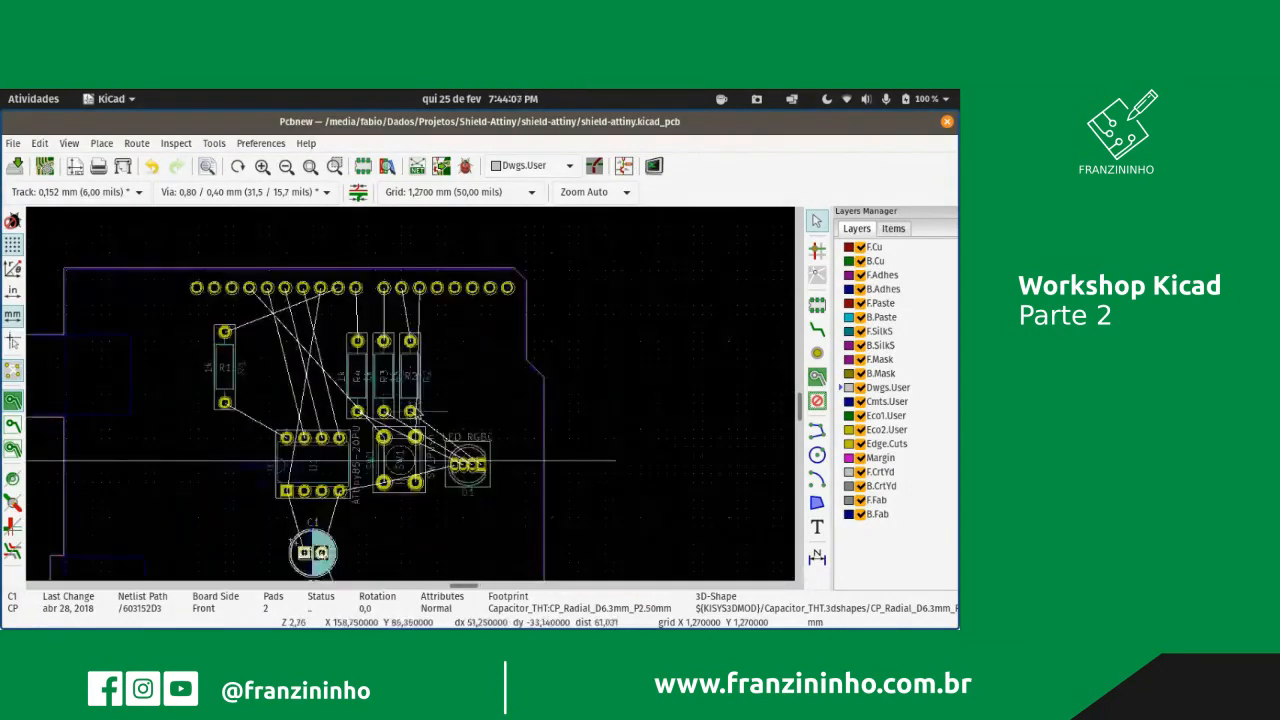
click(333, 352)
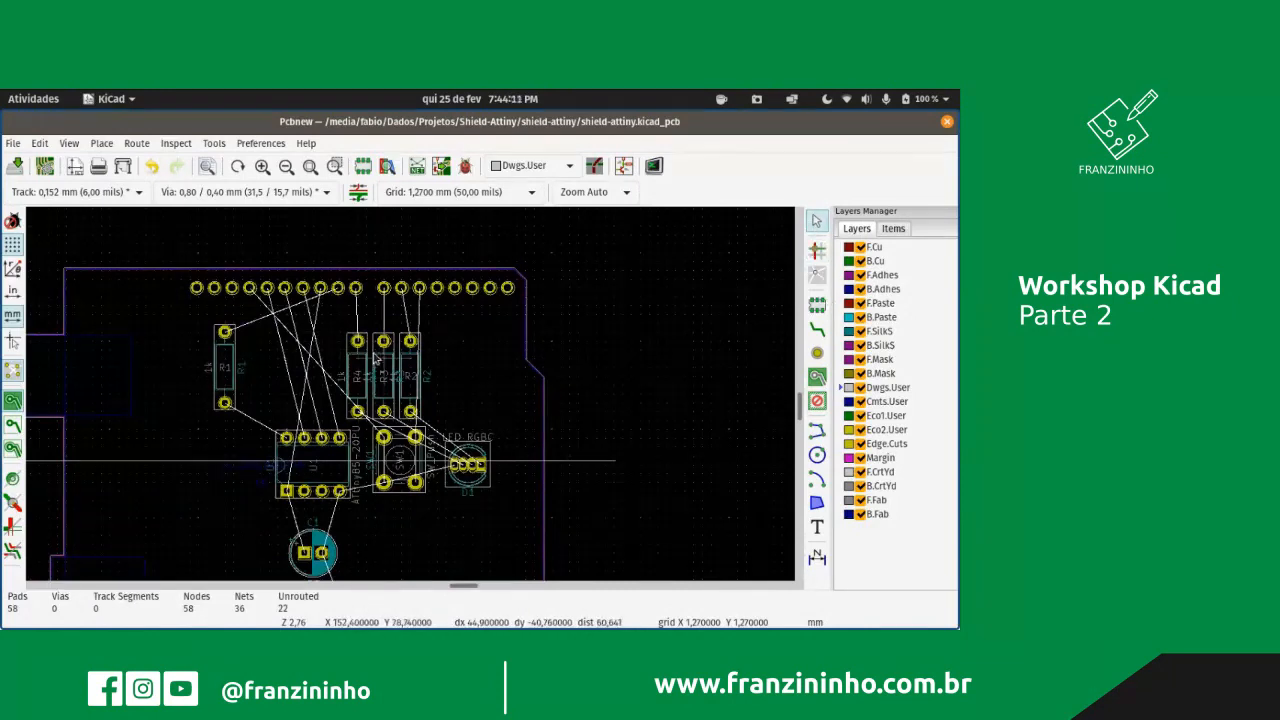
drag(331, 316, 455, 428)
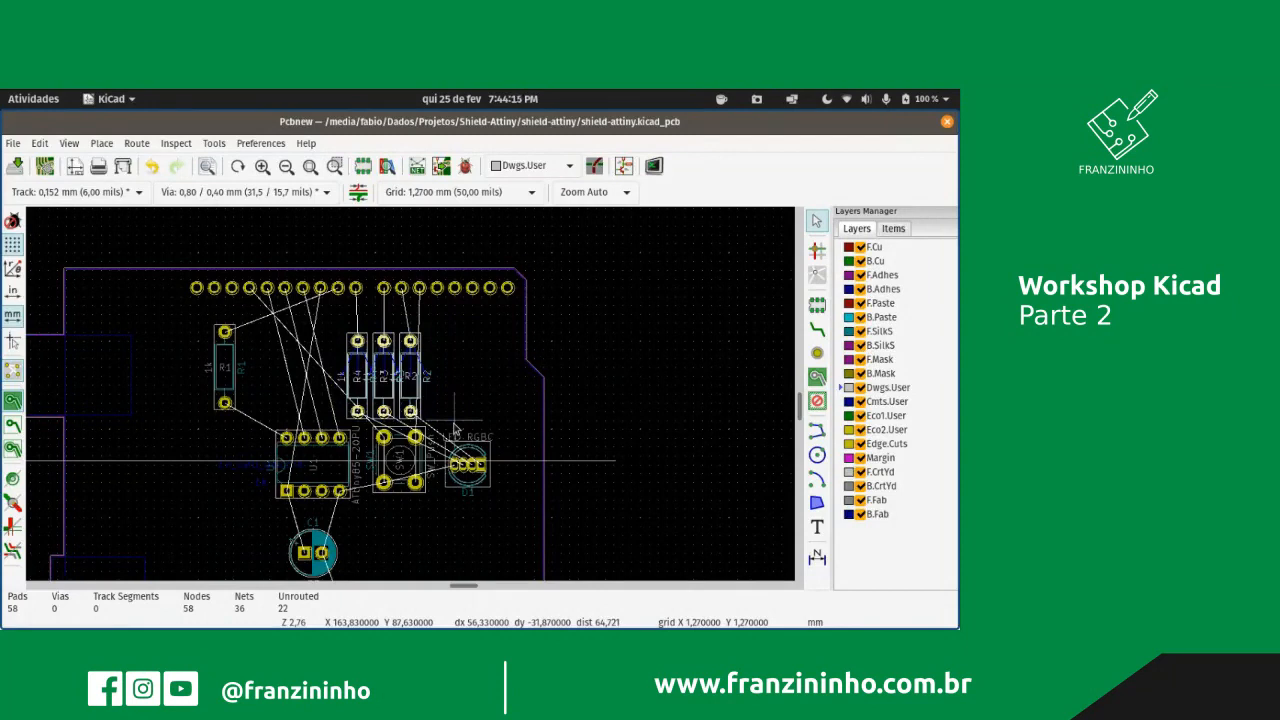
key(m)
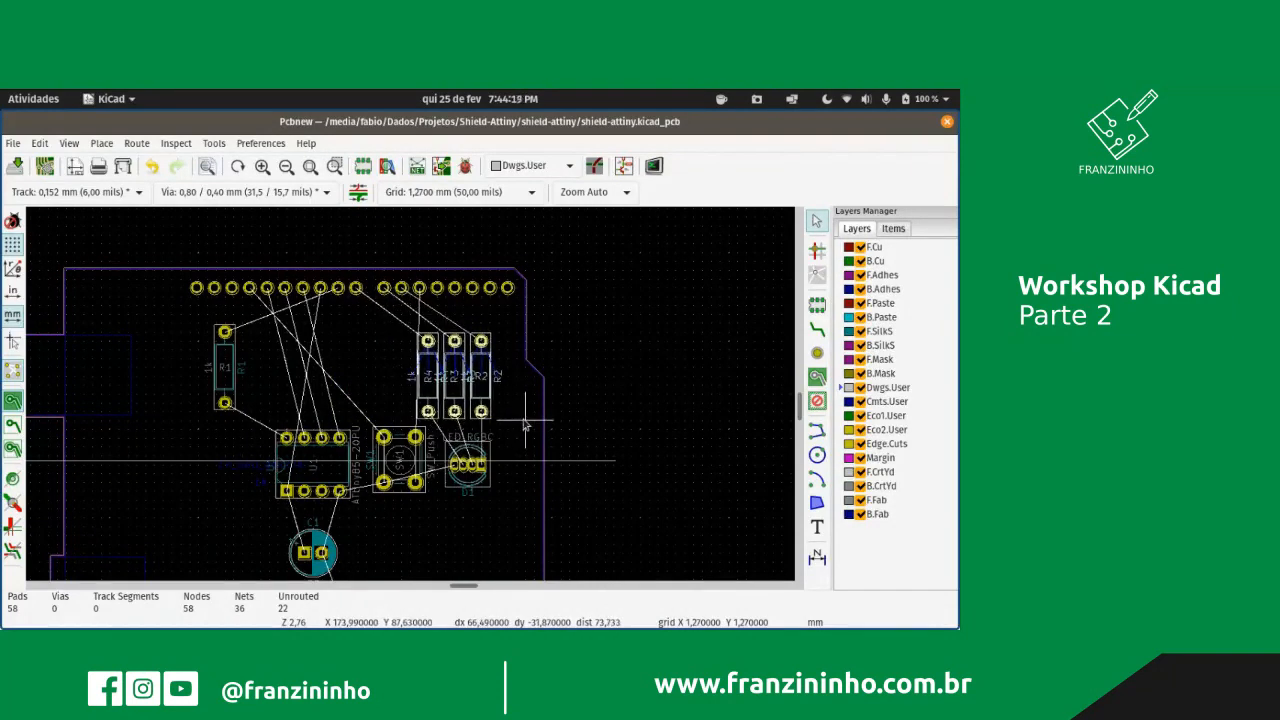
click(525, 427)
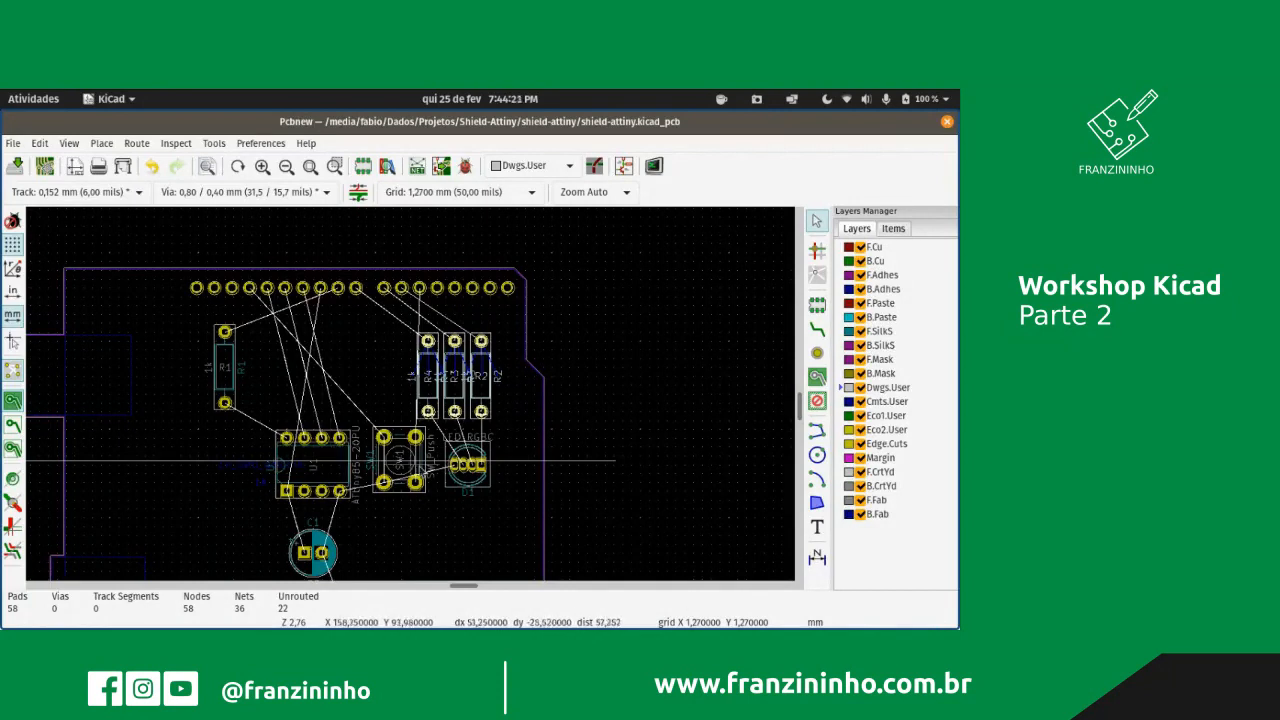
click(605, 341)
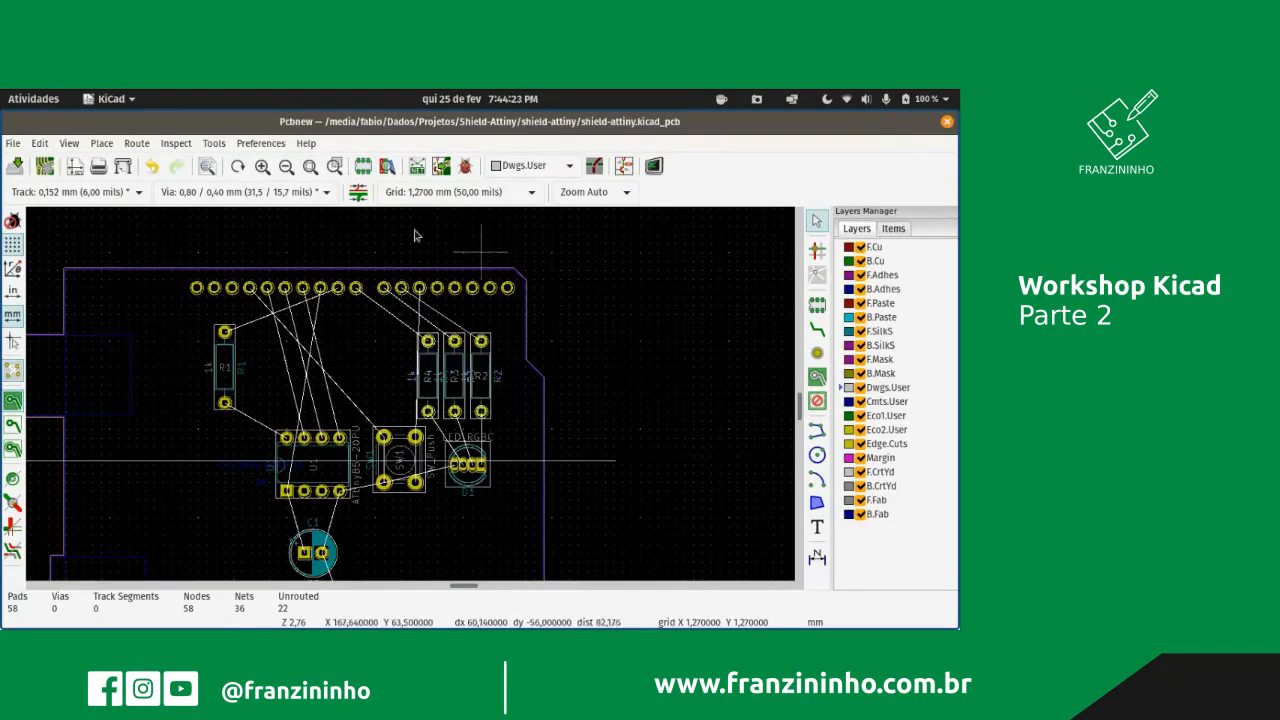
- Open the 3D view of the board and examine the placement of U1, SW1, D1, C1 and the resistors
click(69, 143)
click(90, 214)
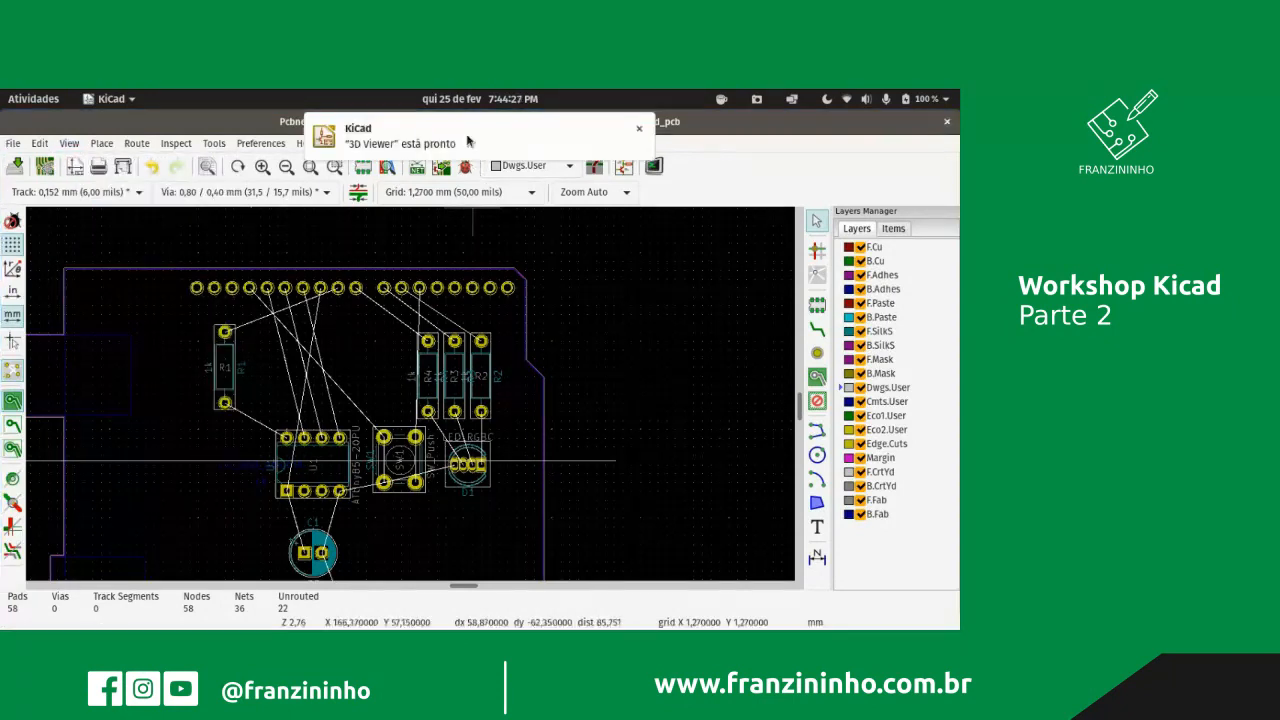
scroll(537, 390, up, 3)
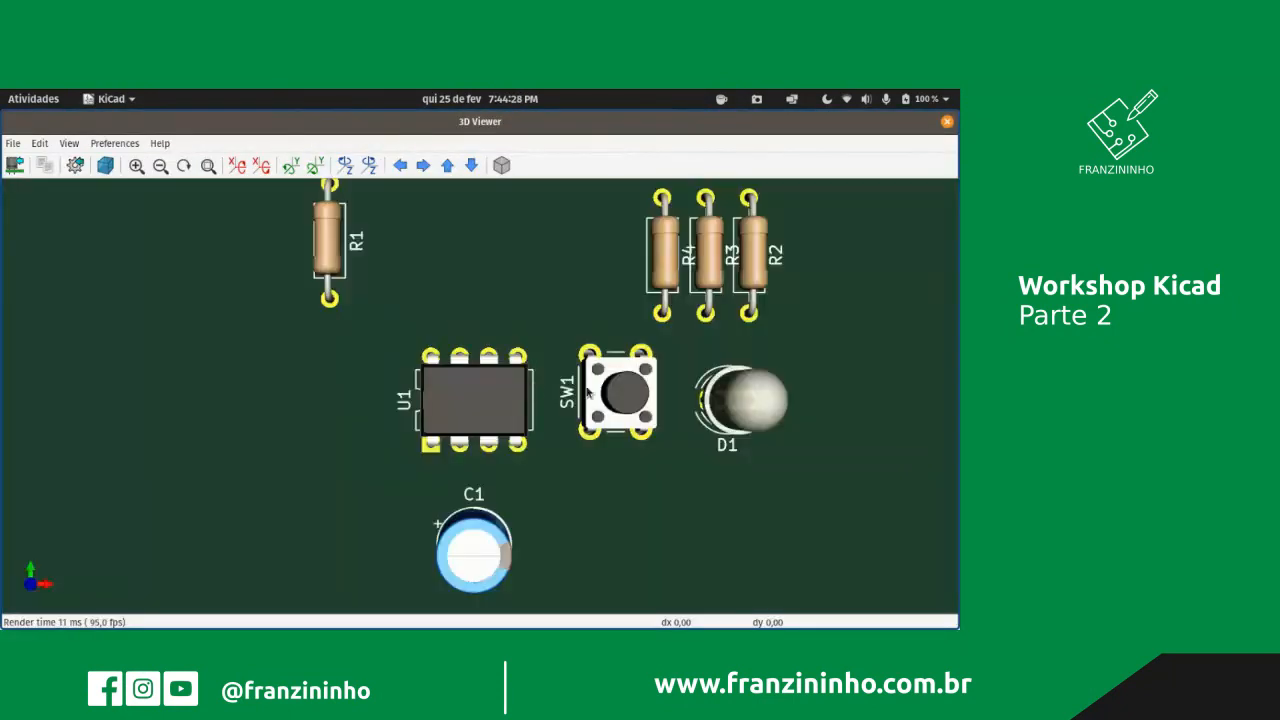
- Examine the component placement on the board in the 3D view and close the viewer
scroll(590, 395, down, 4)
scroll(631, 400, up, 2)
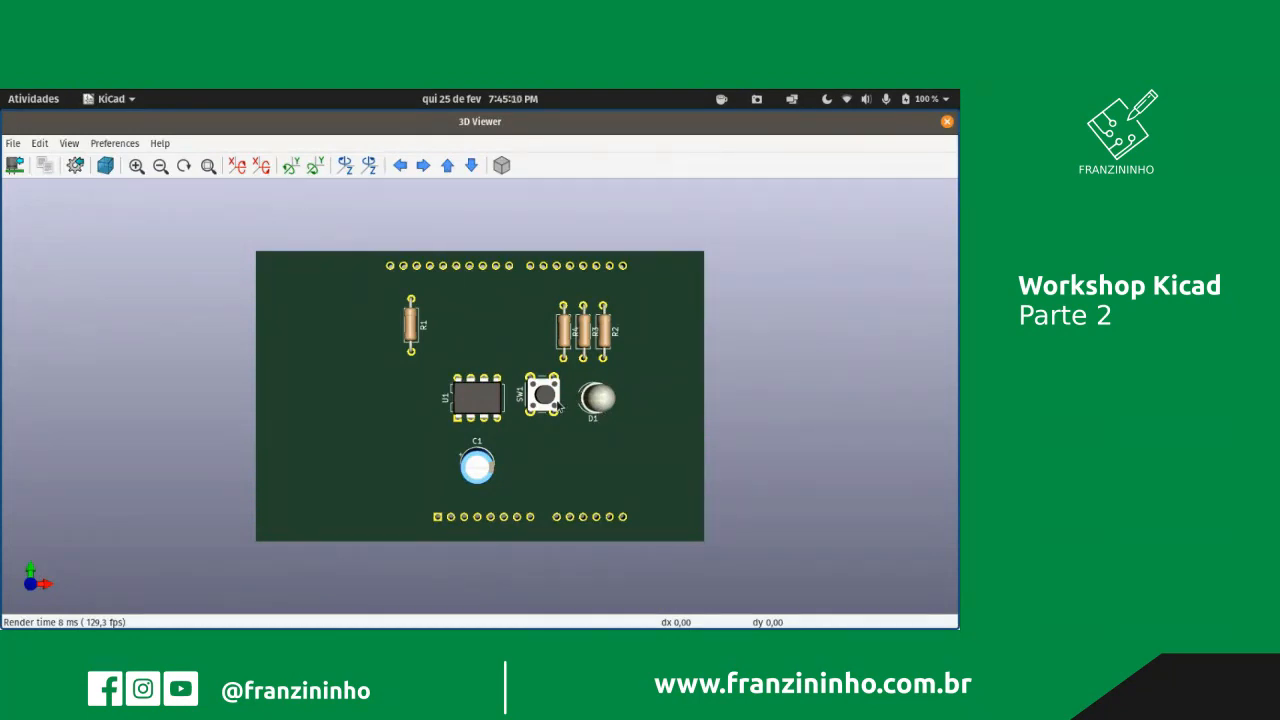
click(947, 123)
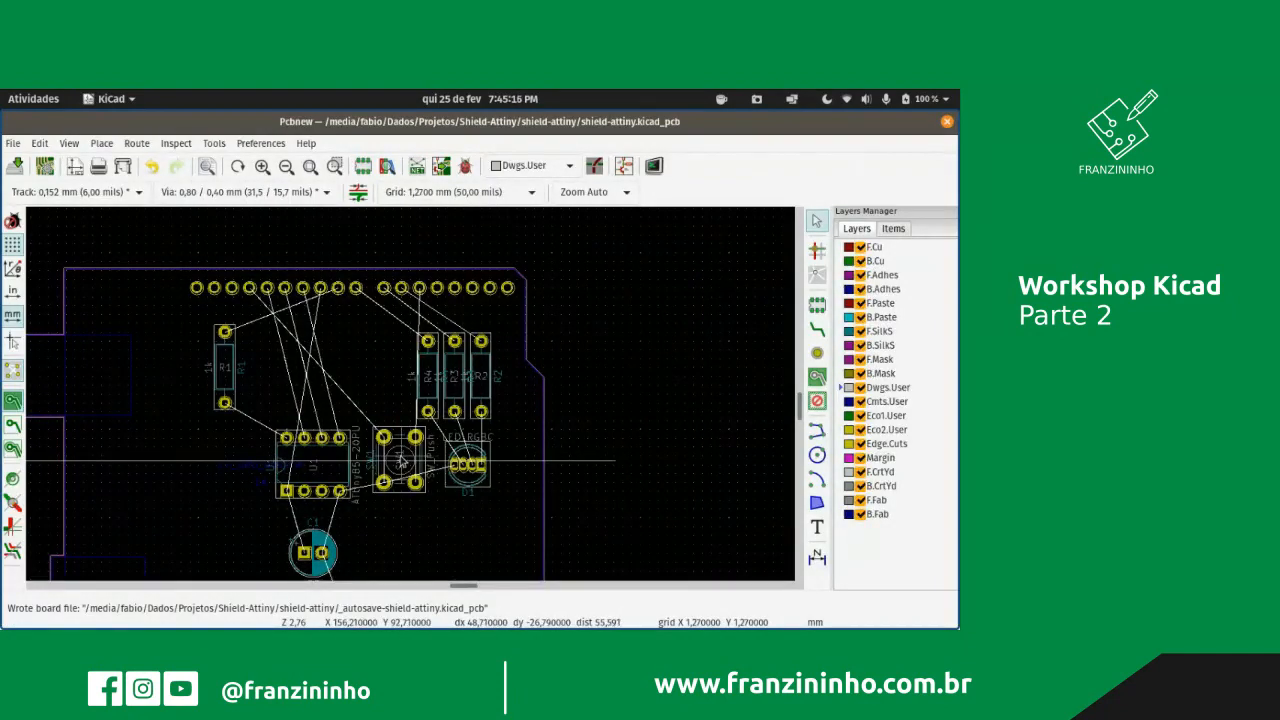
- Move push button SW1 to the board's upper-left corner beside the header row and rotate it 90 degrees to 180
click(400, 460)
key(Escape)
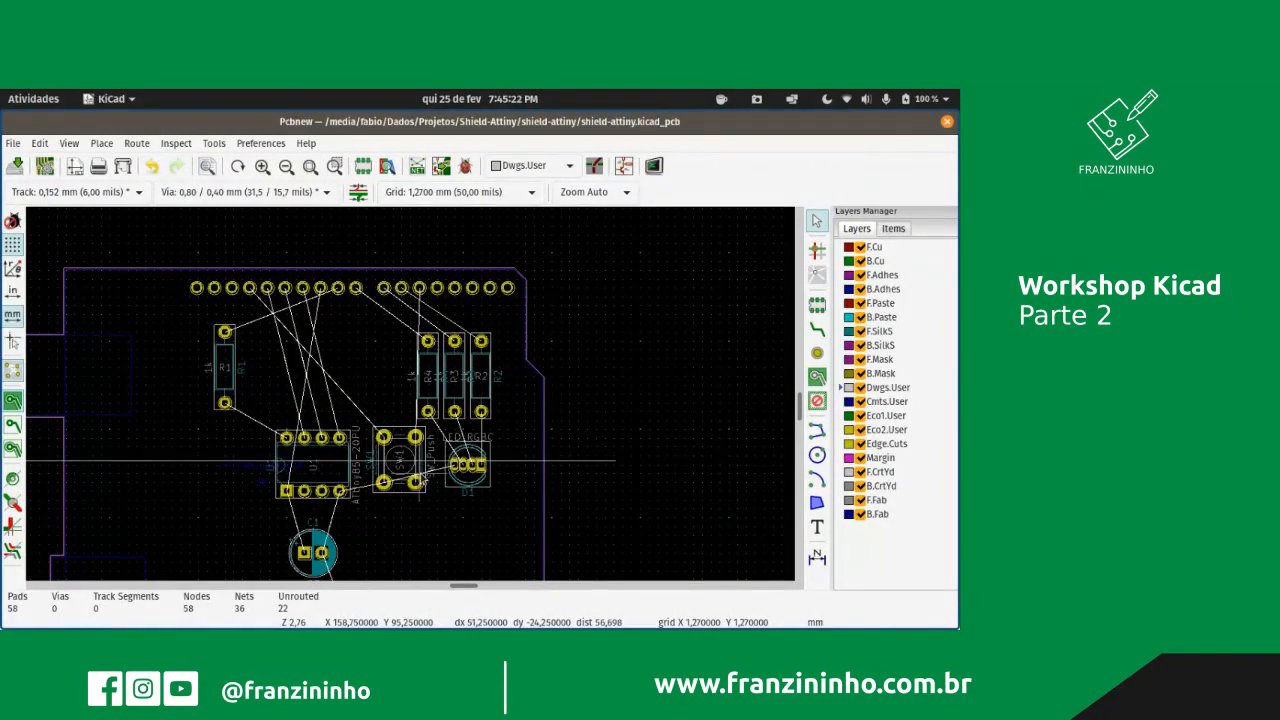
click(424, 482)
click(434, 523)
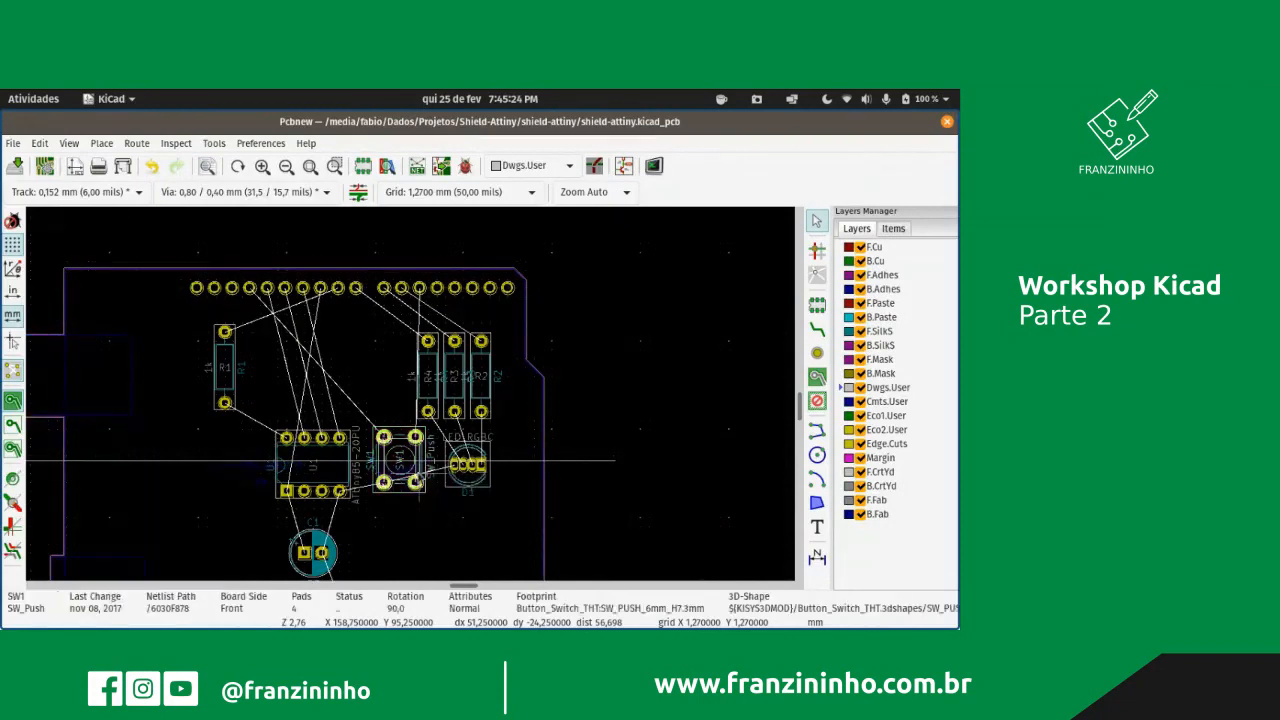
drag(424, 482, 127, 317)
key(r)
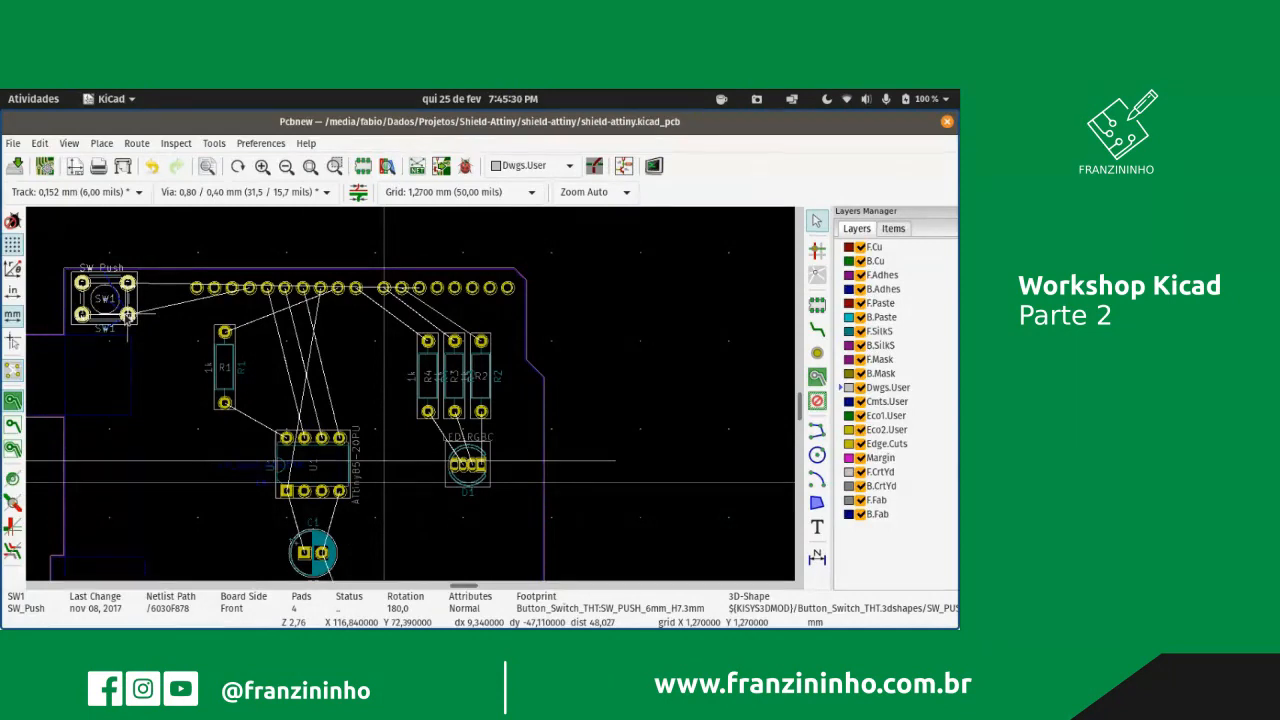
click(127, 316)
scroll(200, 429, down, 2)
scroll(411, 398, up, 1)
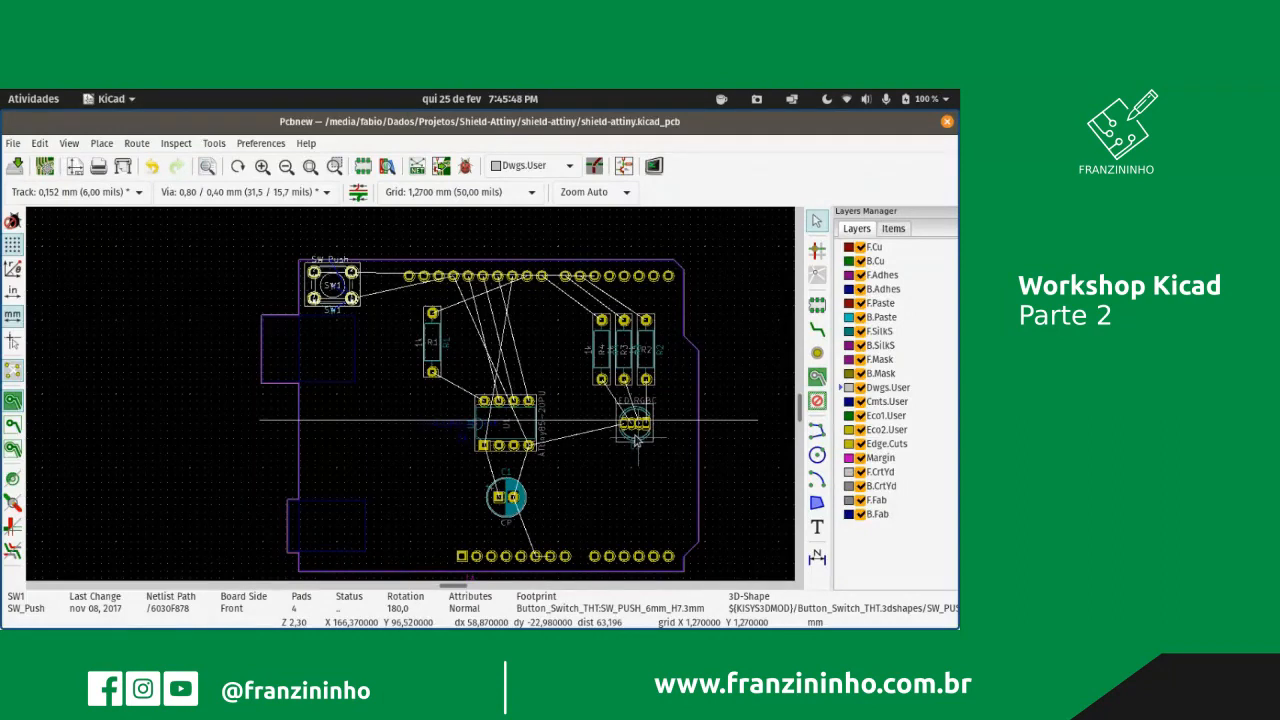
click(352, 300)
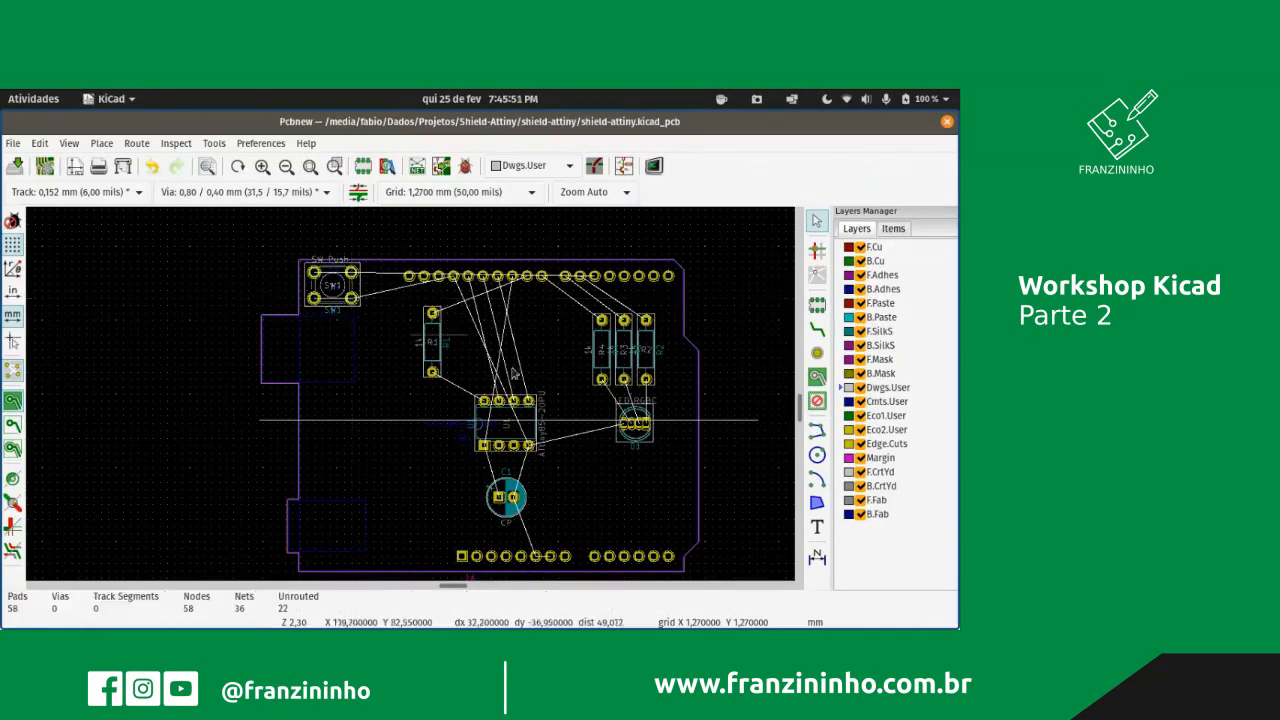
- Move RGB LED D1 further down below resistors R2, R3 and R4, and save the board
click(645, 443)
click(710, 487)
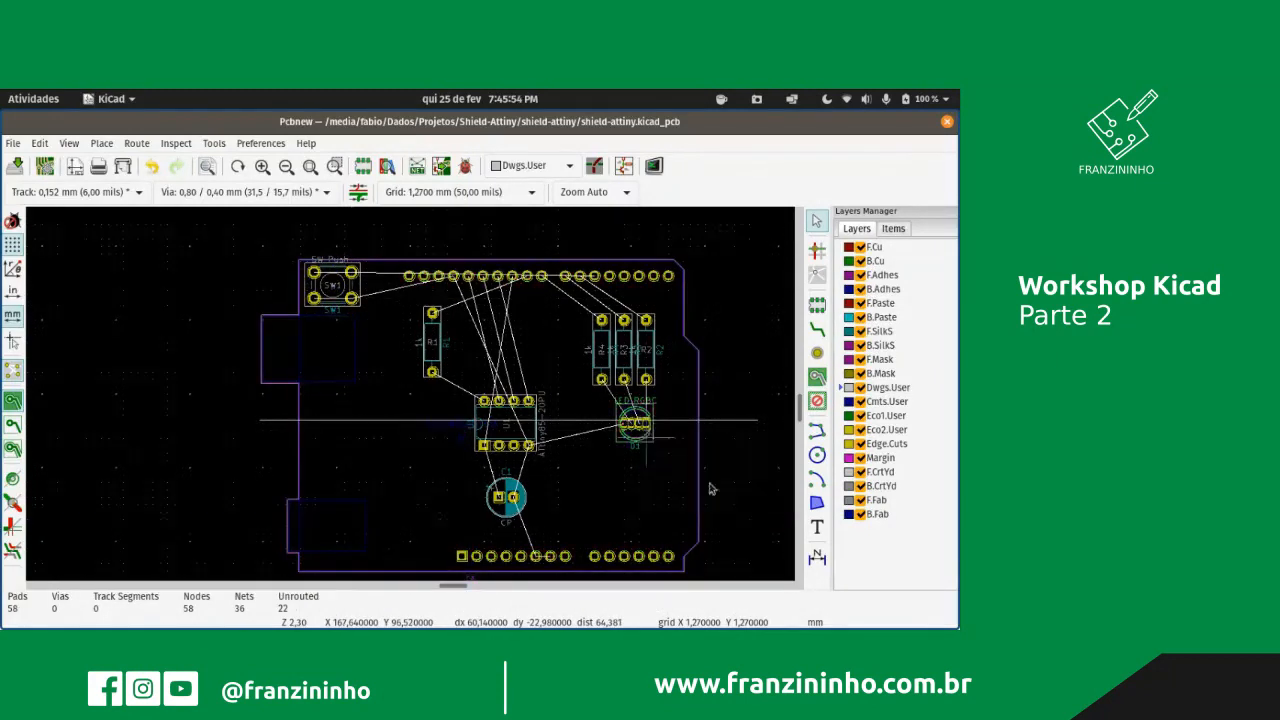
key(m)
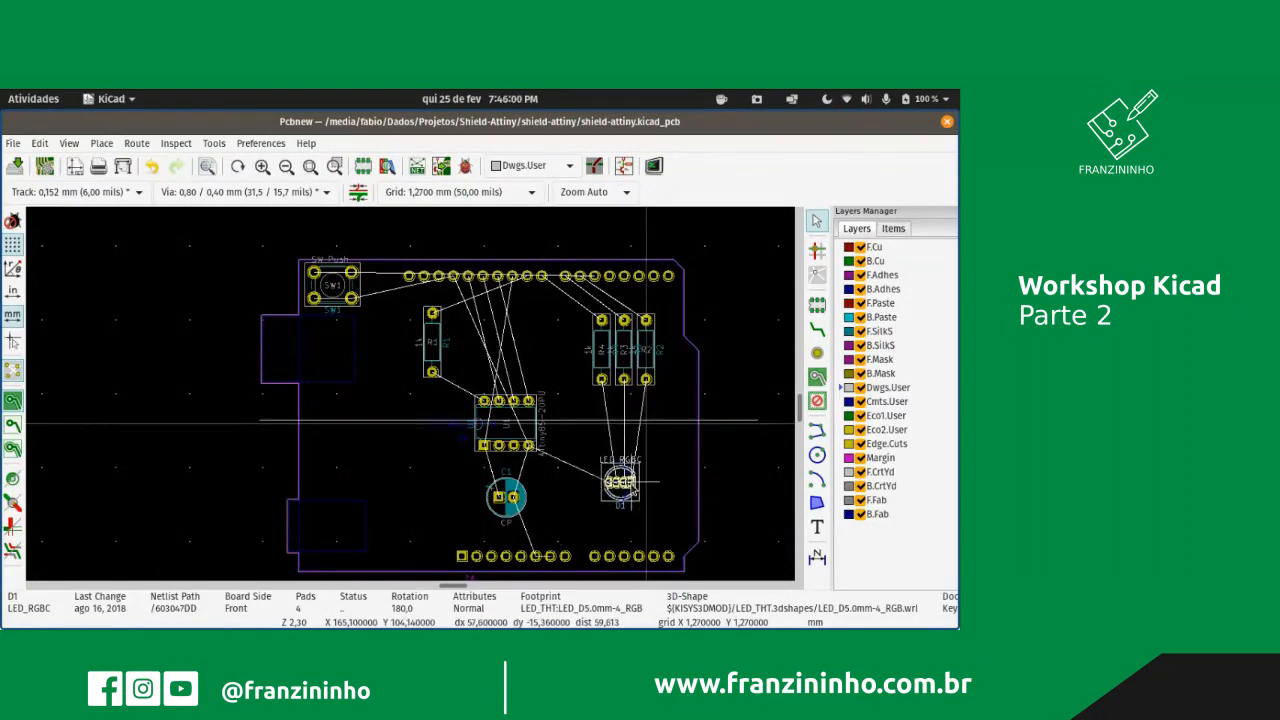
click(629, 489)
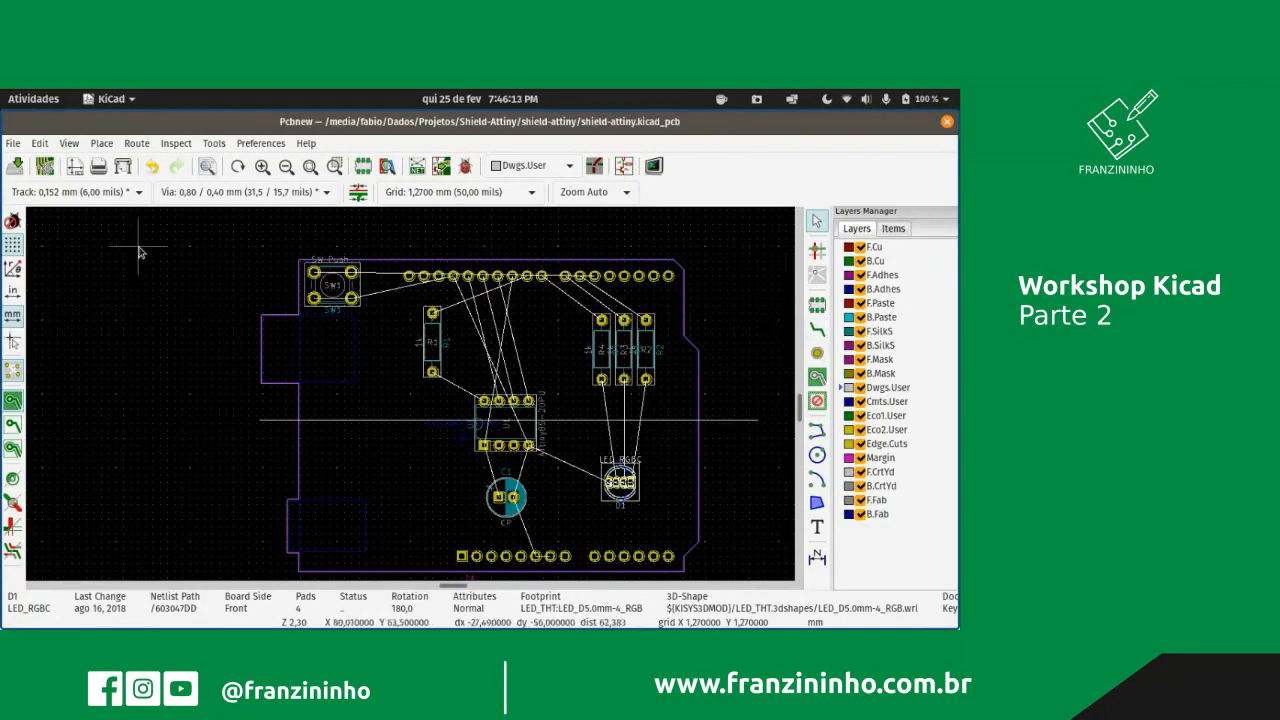
click(14, 167)
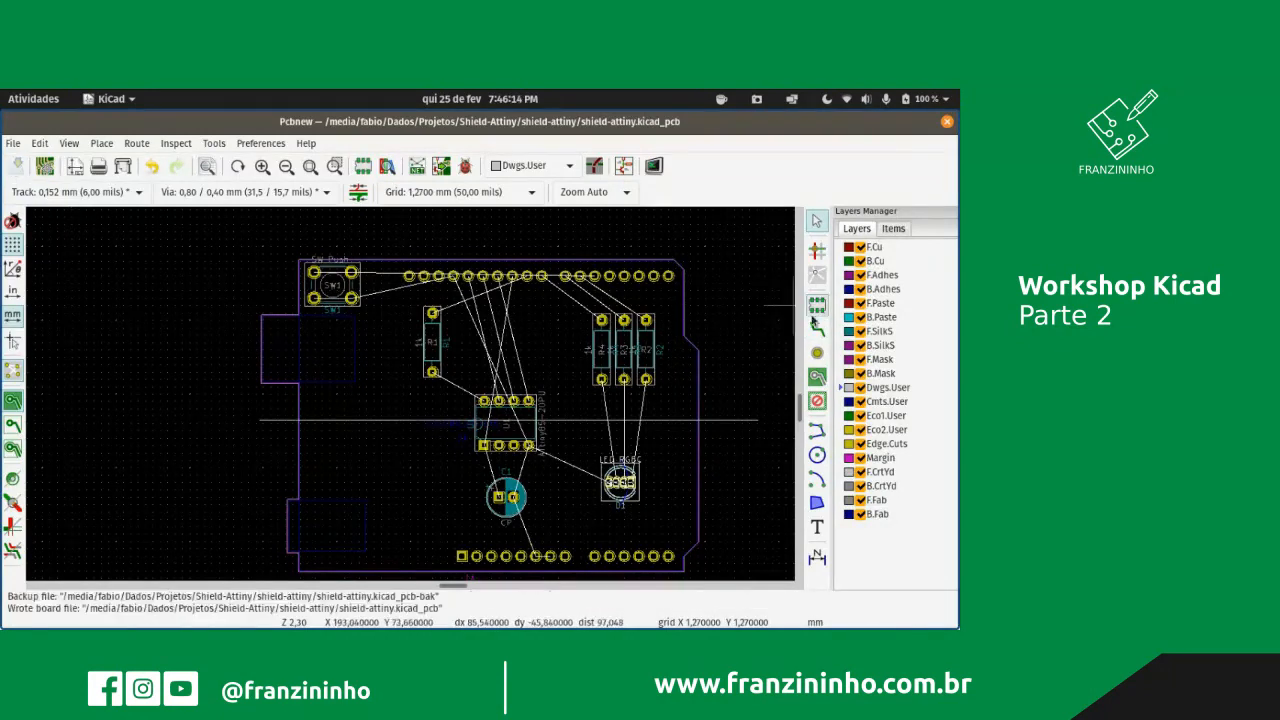
- Start track routing with a 0.381 mm (15 mils) track width on the B.Cu layer
click(821, 338)
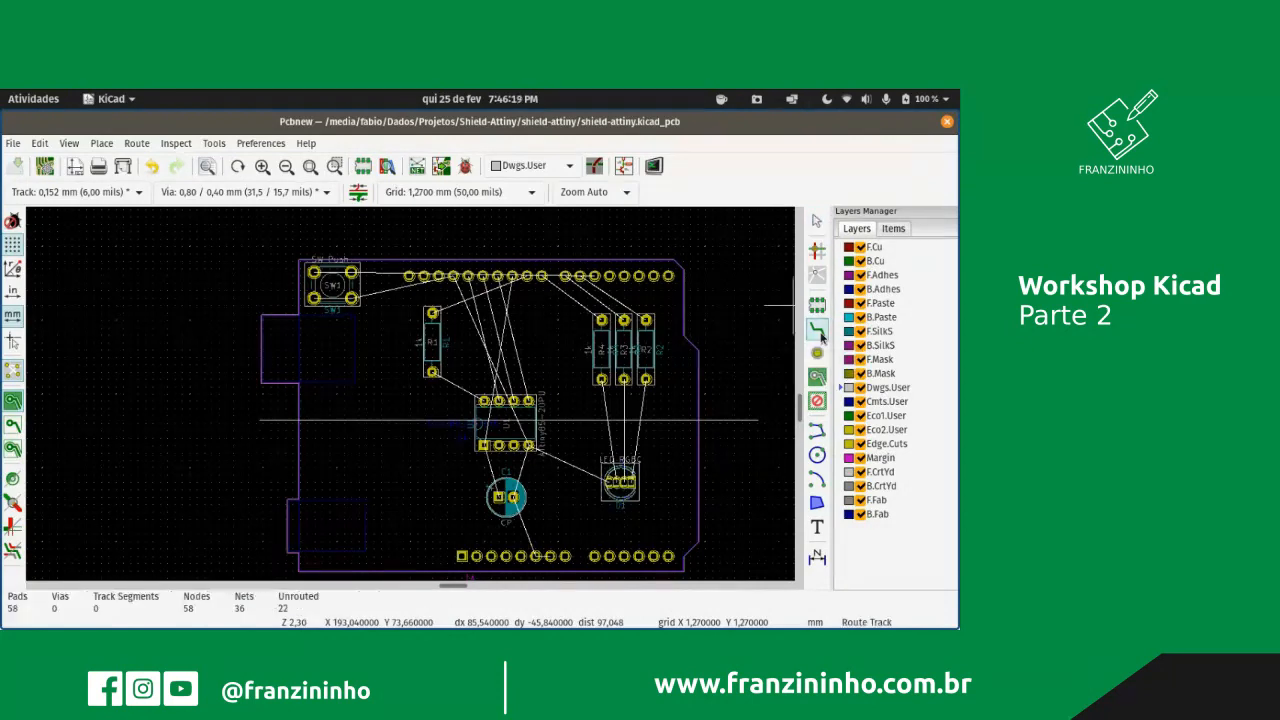
click(95, 194)
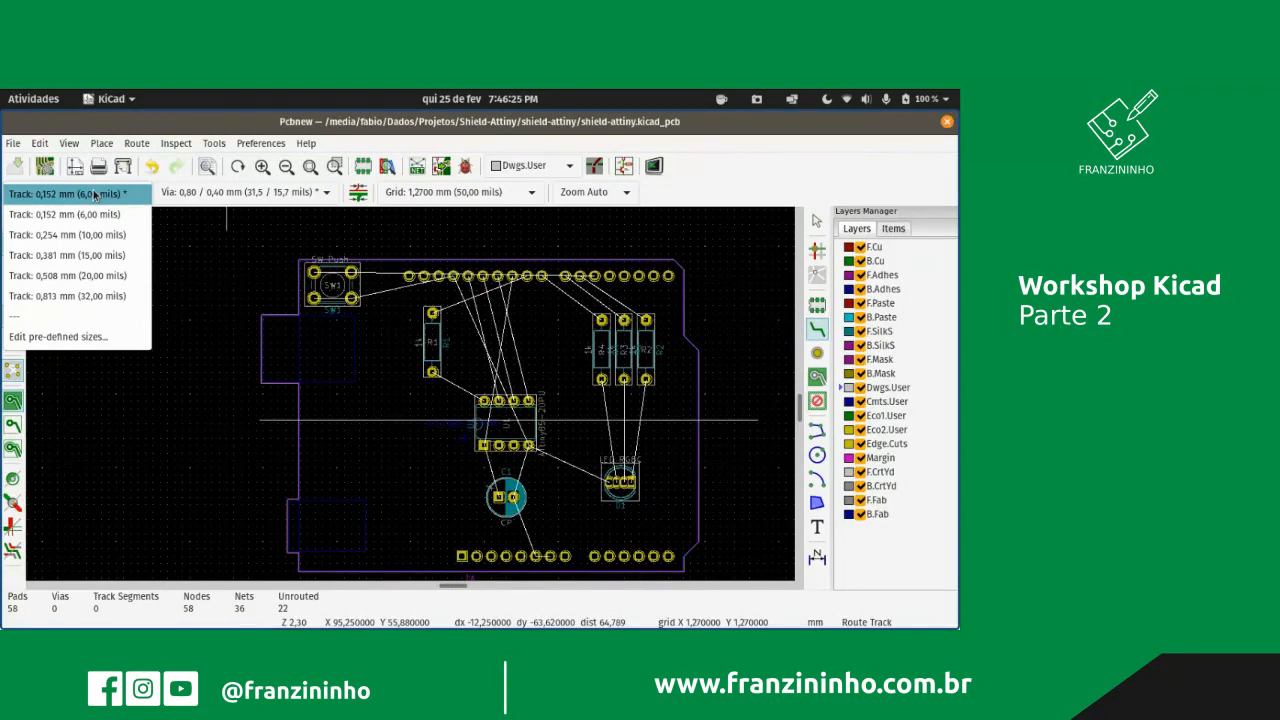
click(100, 256)
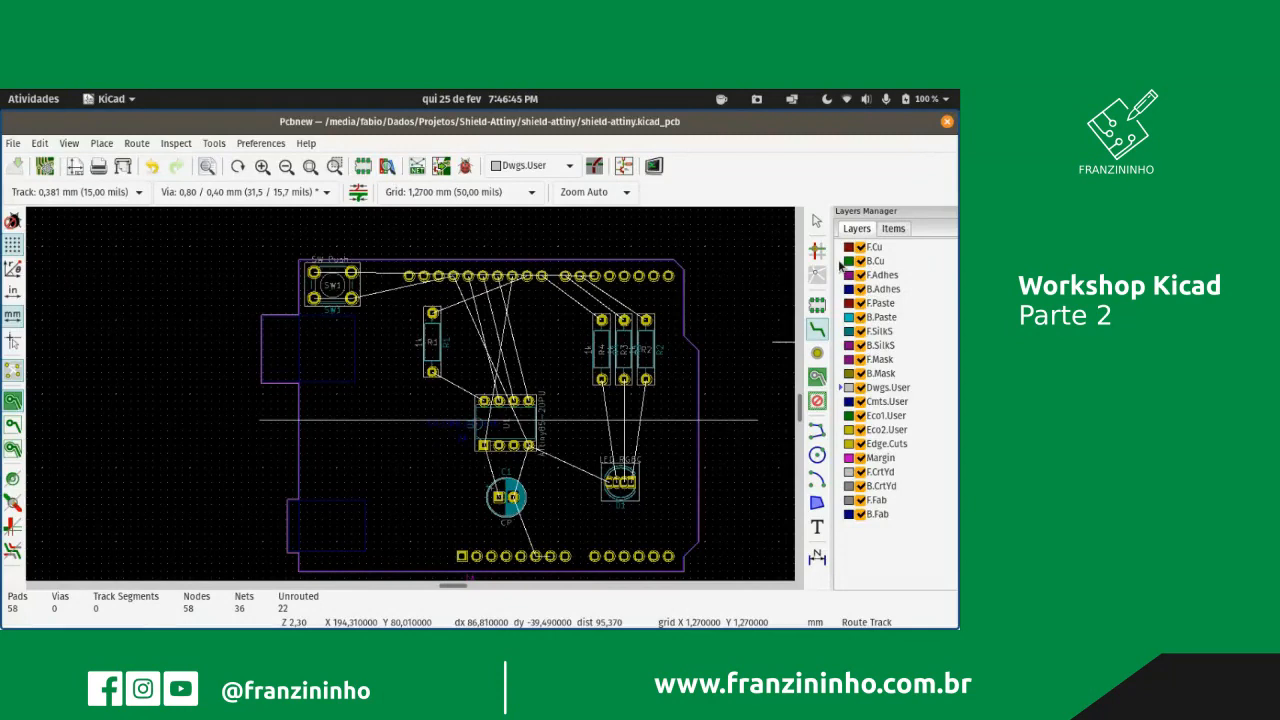
click(843, 262)
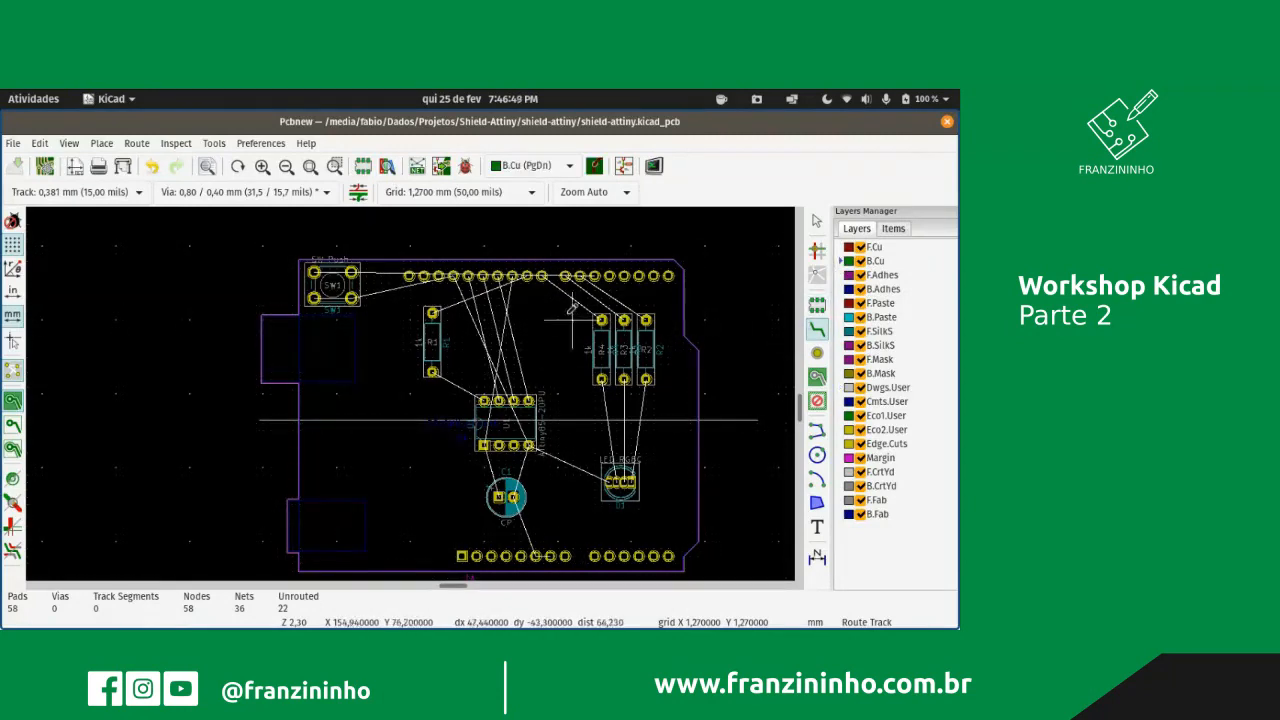
- Set the grid to 0.6350 mm (25 mils)
scroll(560, 285, down, 4)
scroll(412, 385, up, 4)
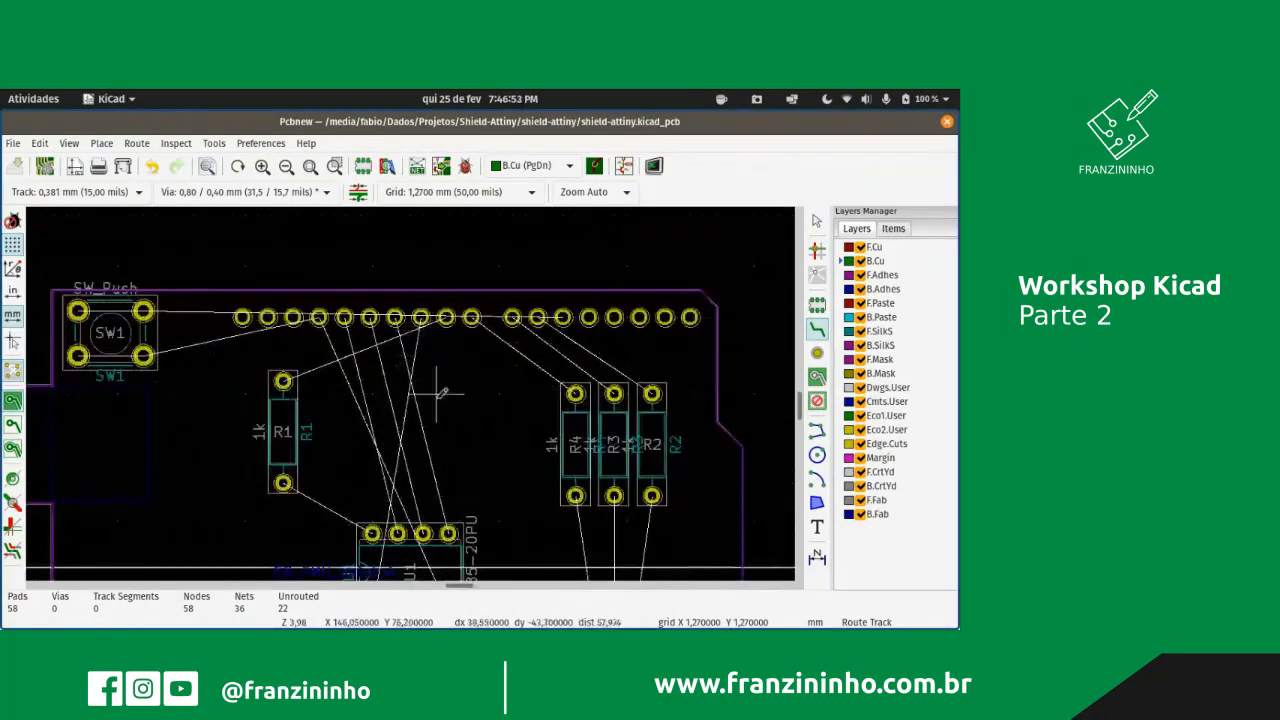
scroll(420, 400, up, 2)
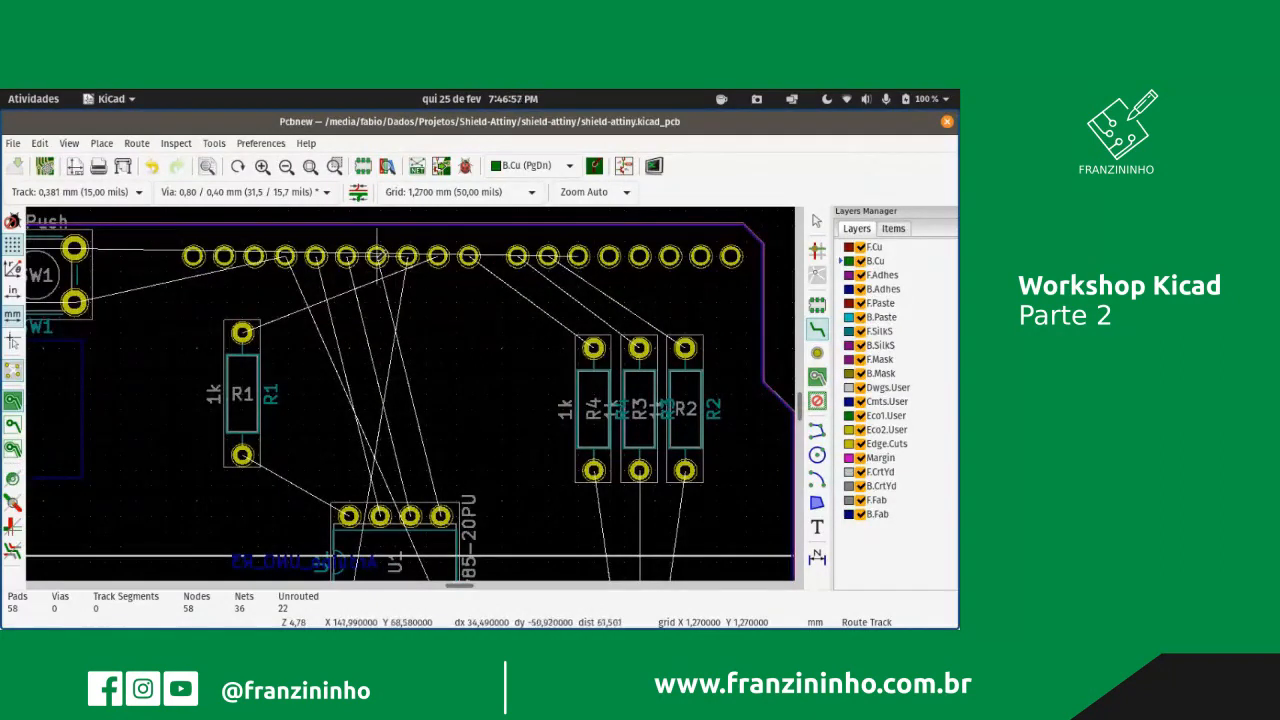
click(509, 193)
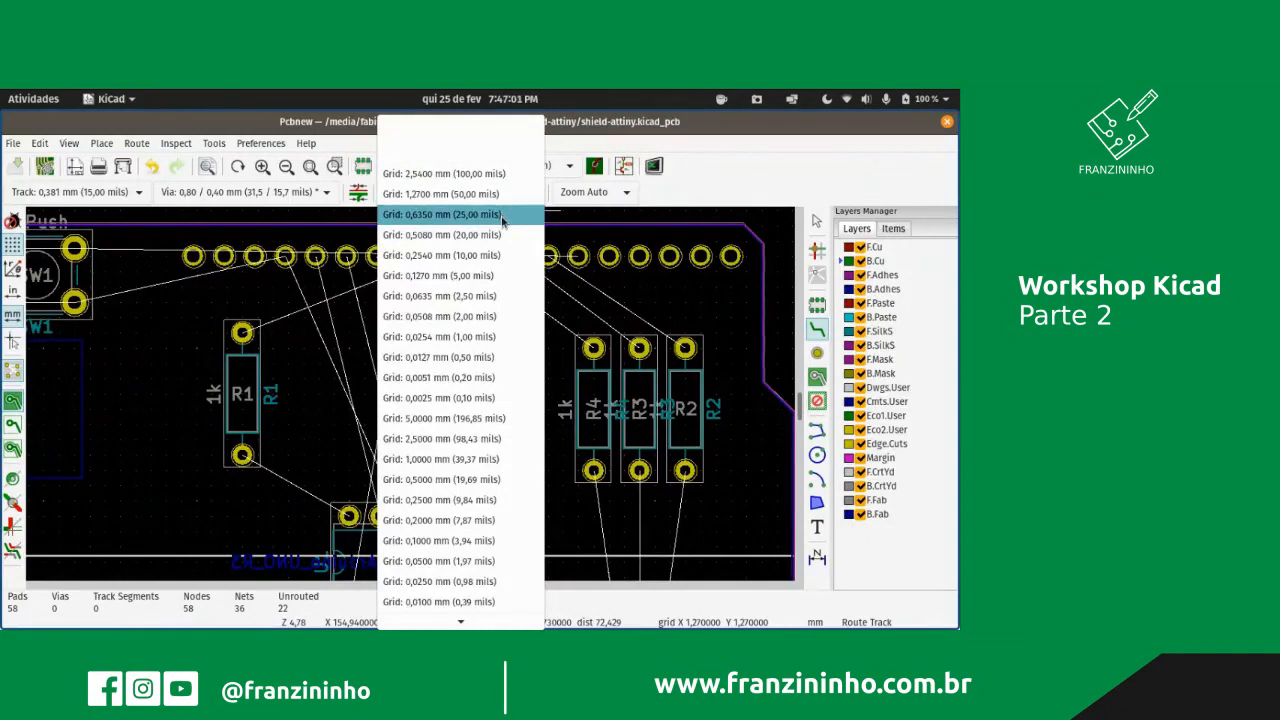
click(502, 217)
- Route three parallel B.Cu tracks from the upper header pads to the three rightmost pads in U1's top row
click(376, 256)
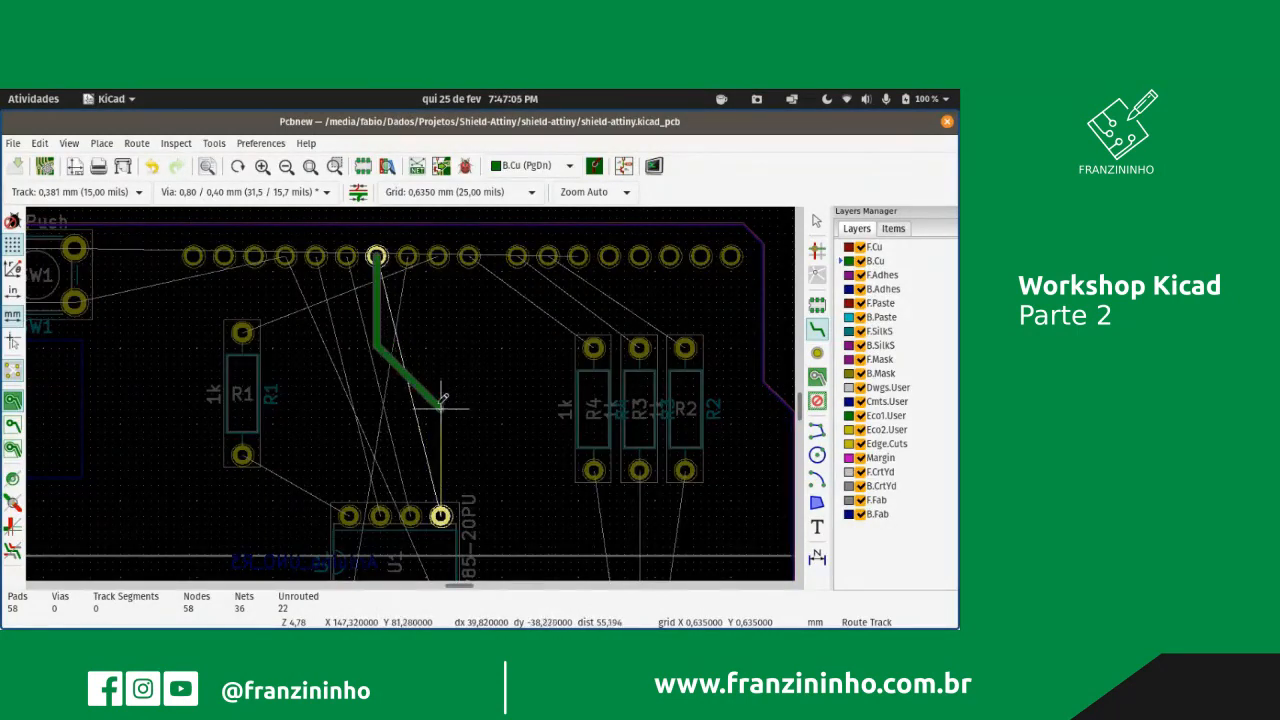
click(441, 515)
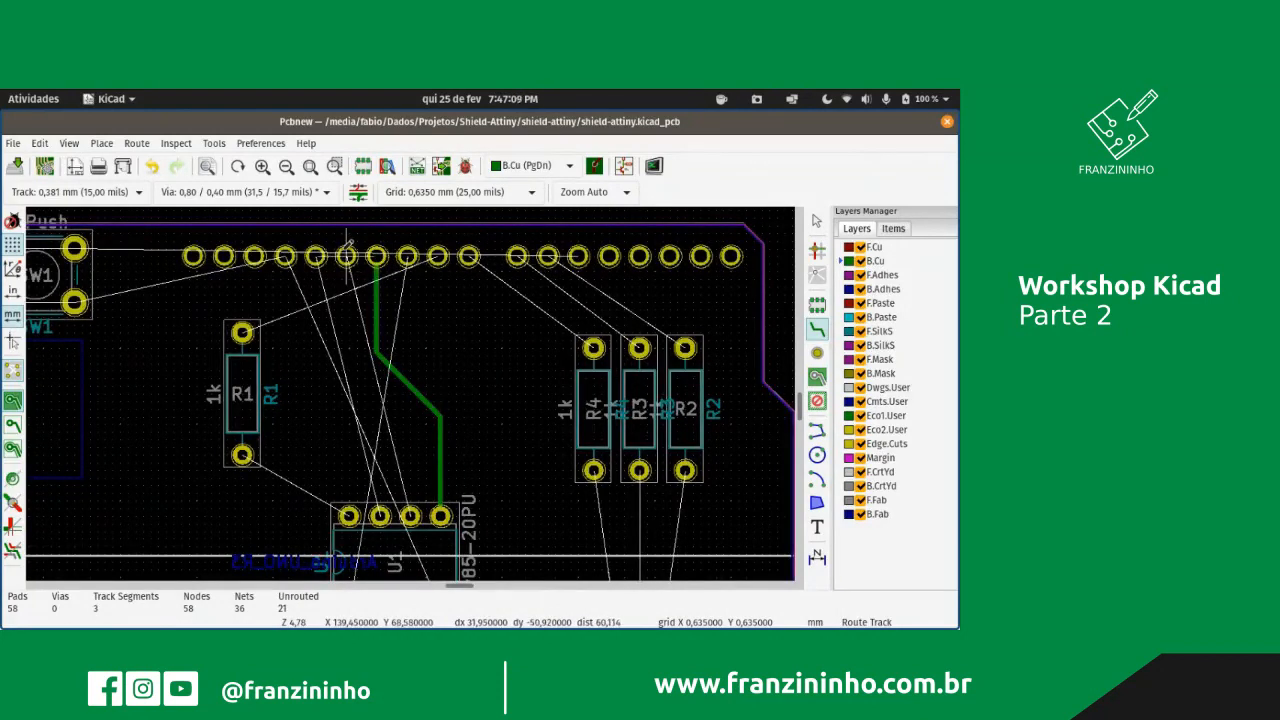
click(345, 256)
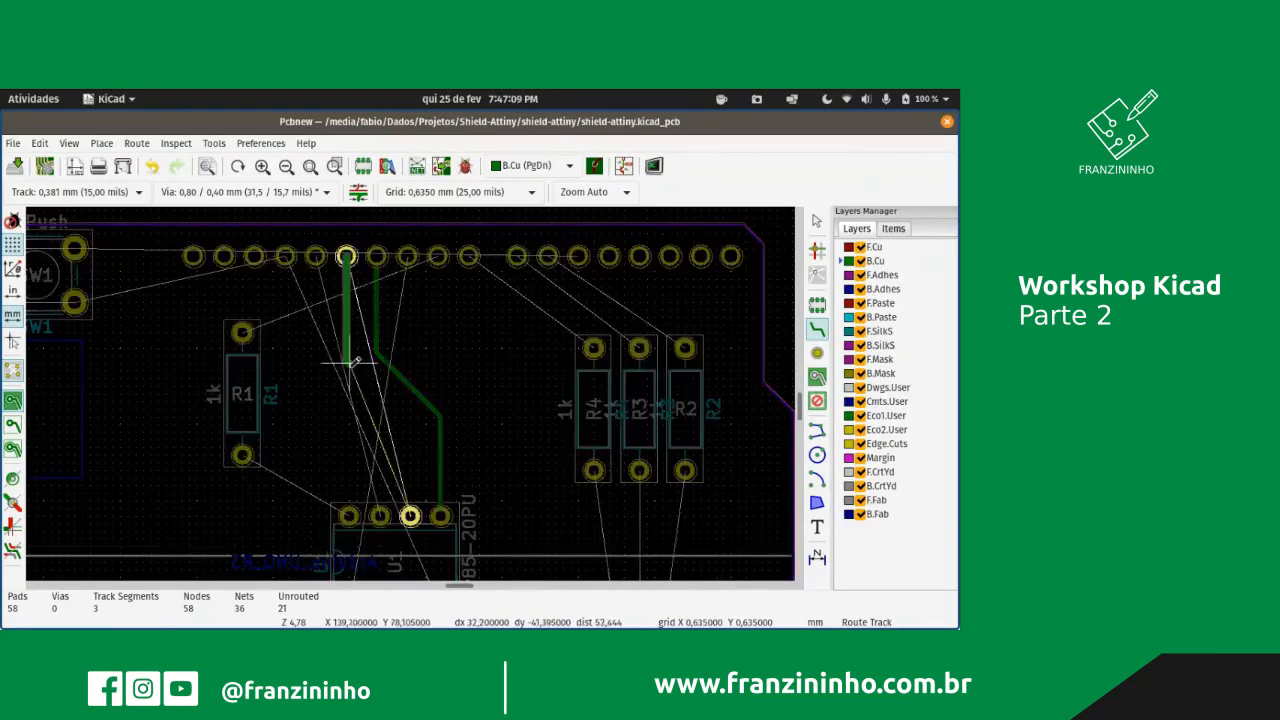
click(411, 428)
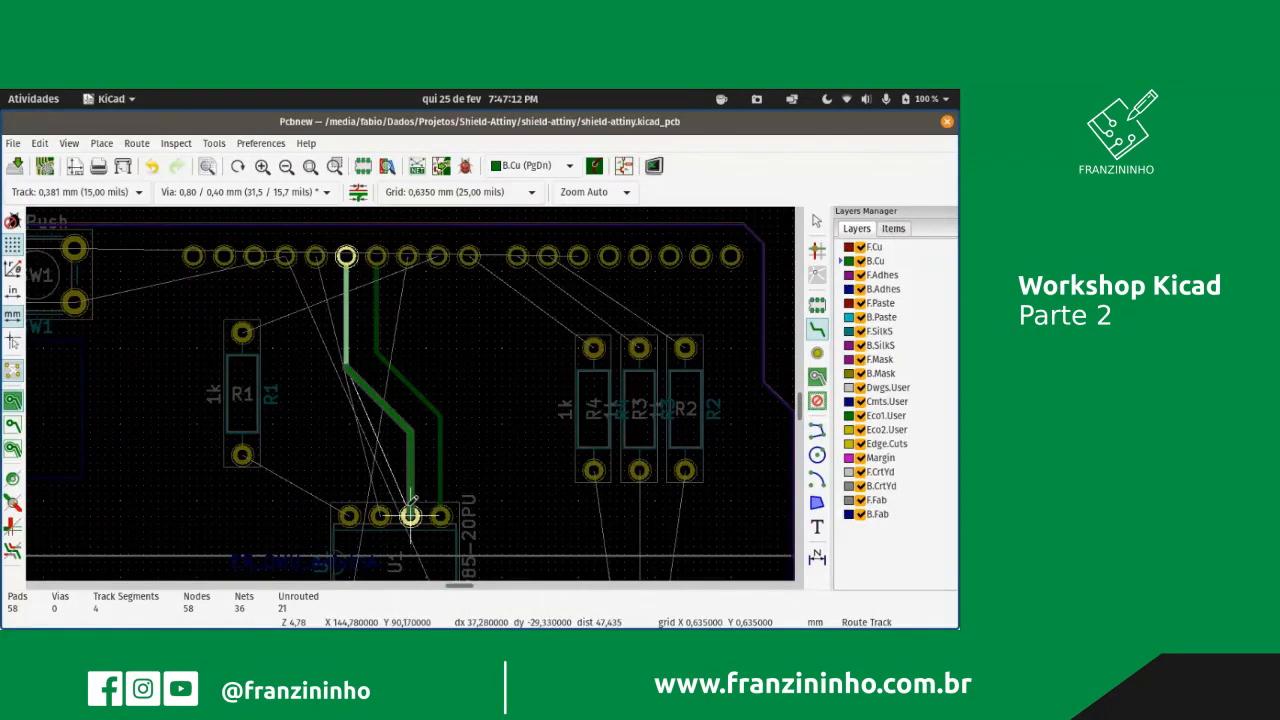
click(410, 515)
click(315, 256)
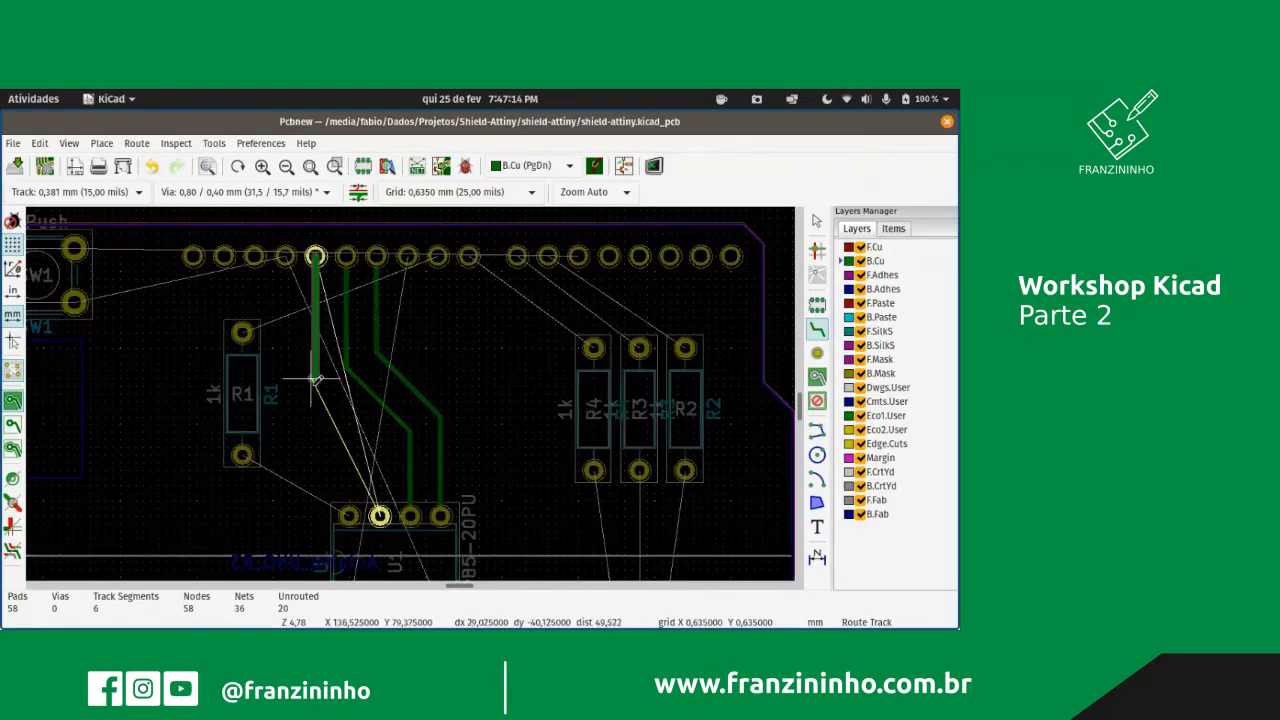
click(382, 450)
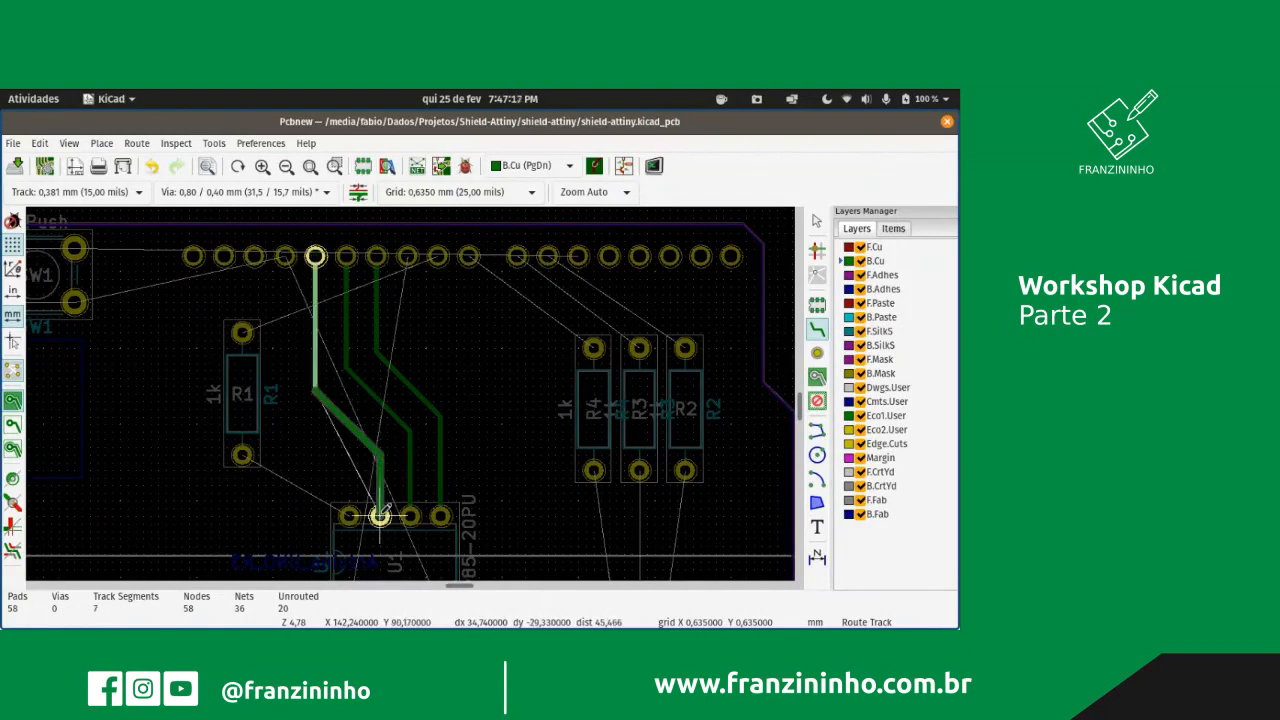
click(380, 515)
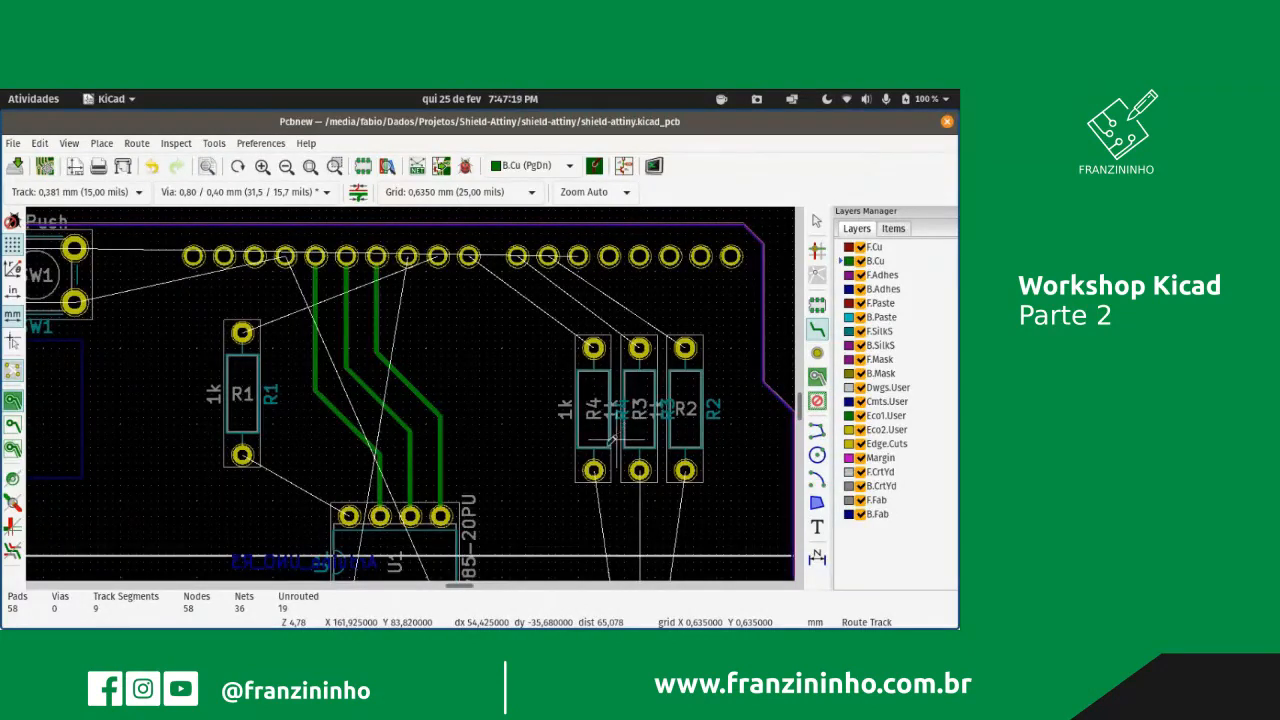
- Route B.Cu tracks from the upper header pads to the top pads of resistors R4 and R3
scroll(305, 500, down, 1)
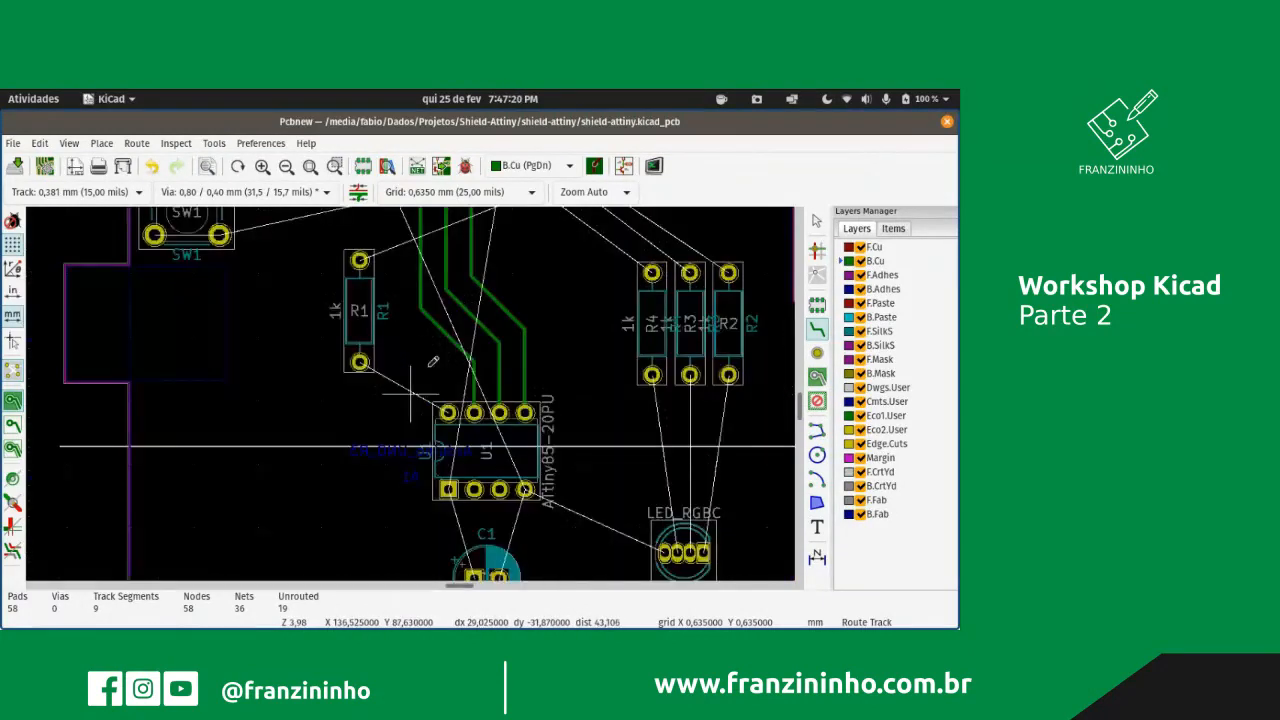
scroll(433, 361, down, 2)
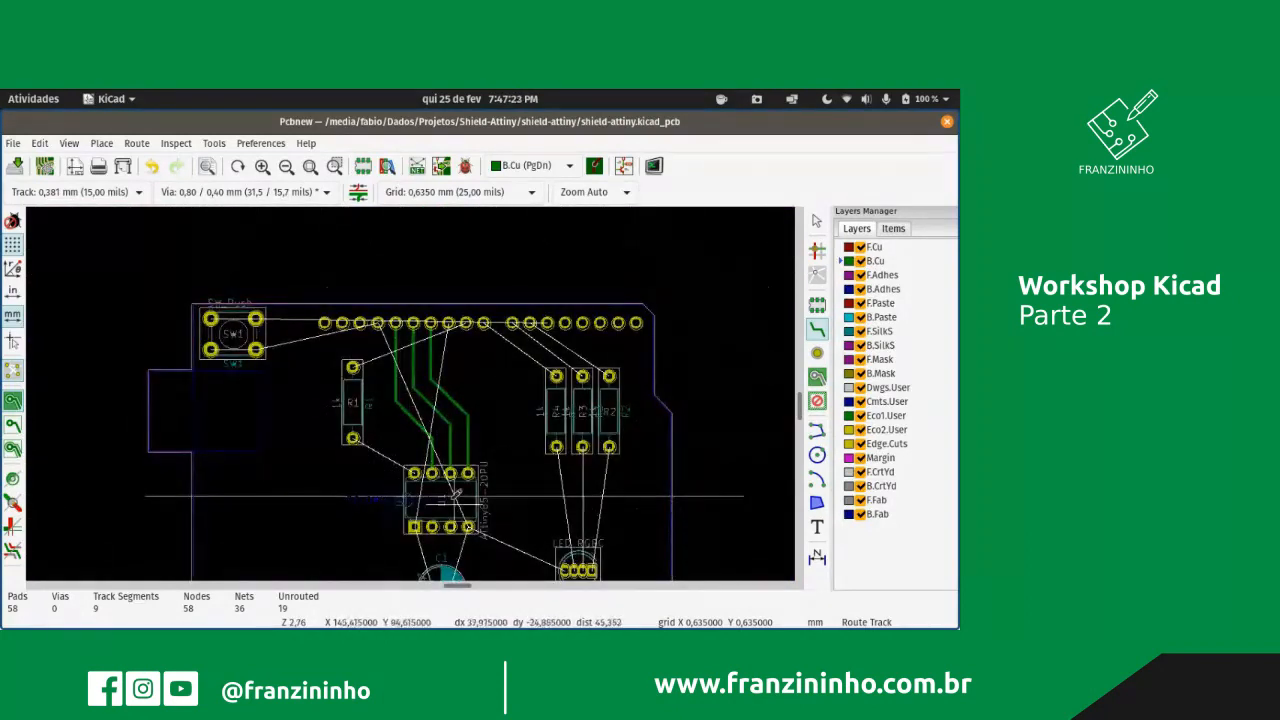
scroll(501, 320, down, 1)
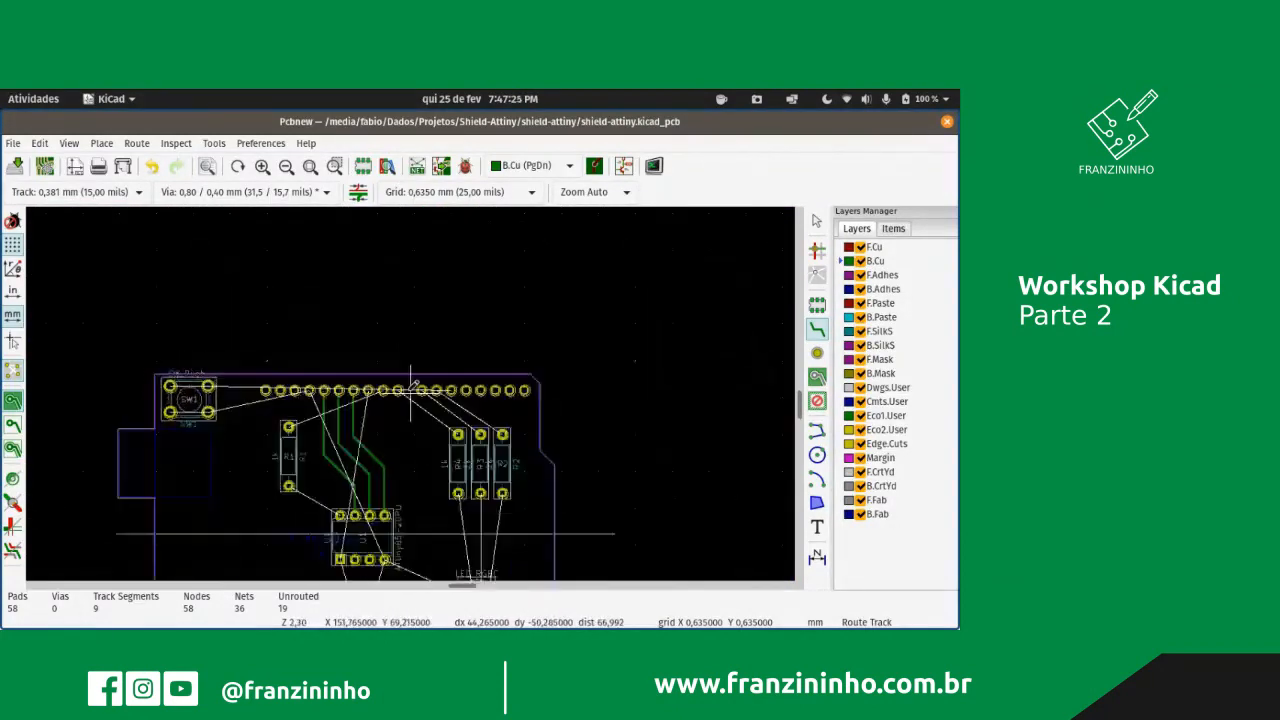
scroll(411, 384, up, 4)
click(385, 355)
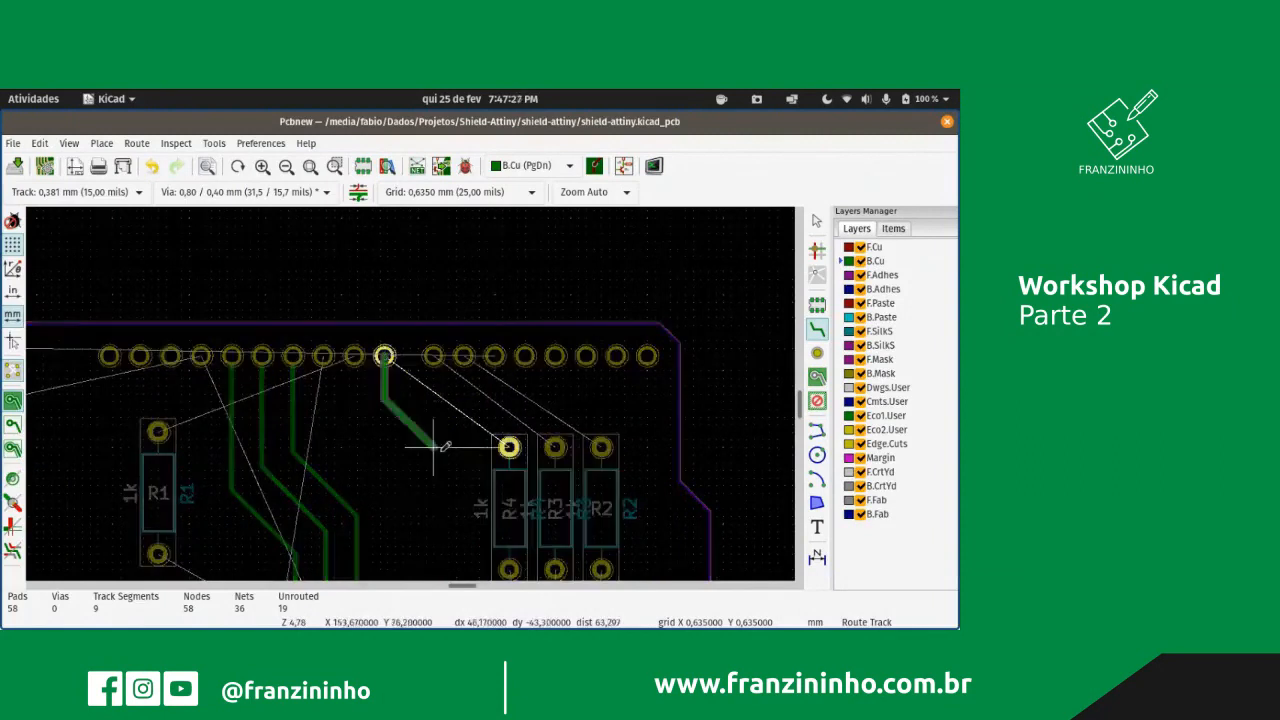
click(509, 447)
click(434, 352)
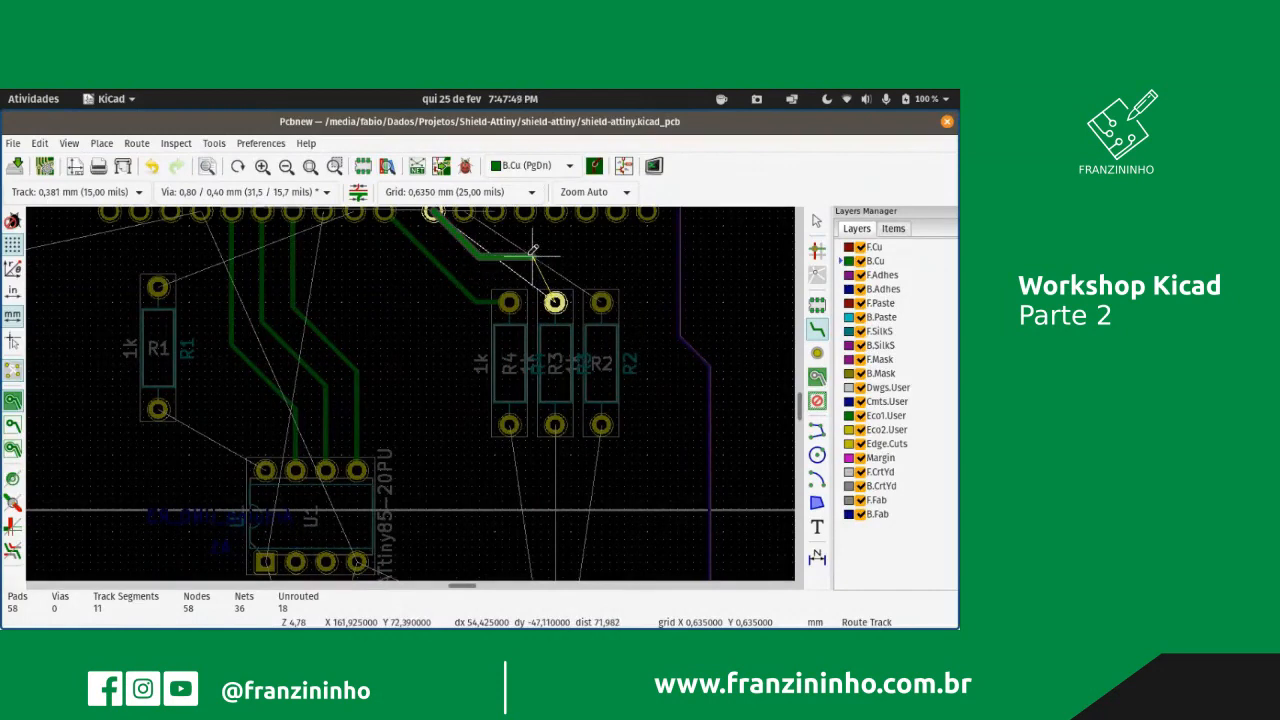
click(555, 301)
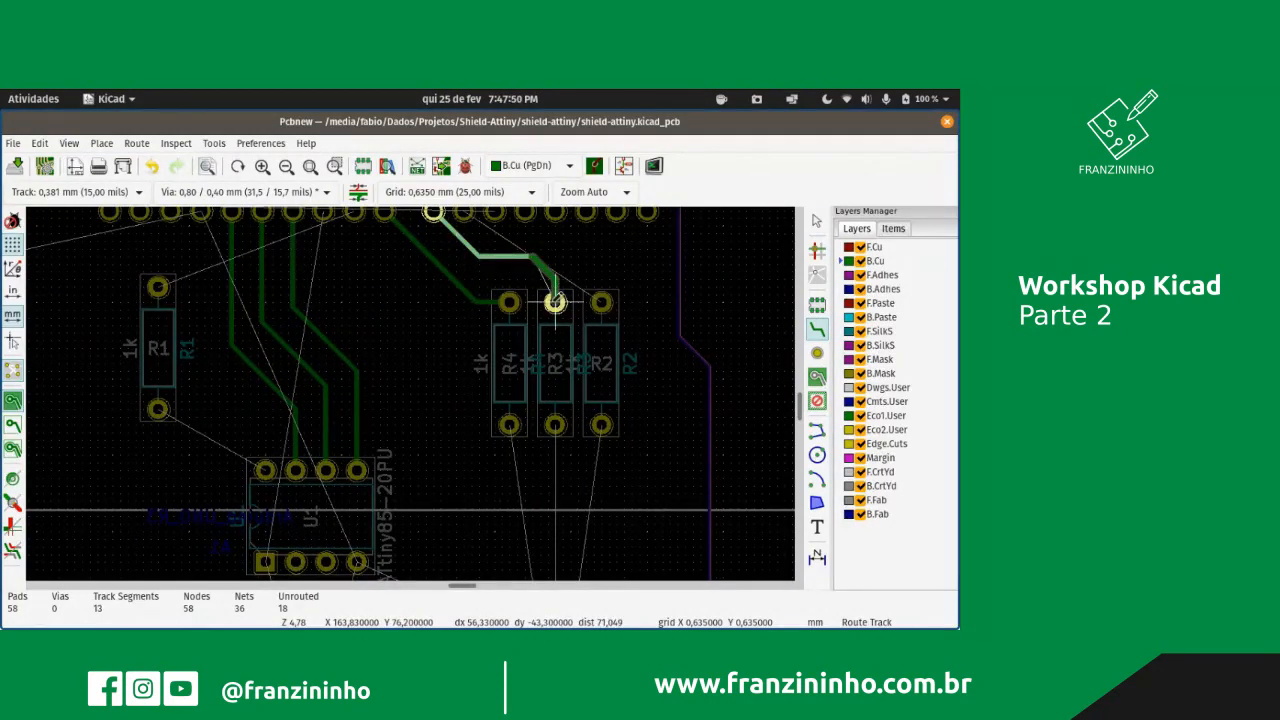
click(555, 301)
- Route a B.Cu track from the upper header pad to the top pad of resistor R2, running above R3's track
scroll(473, 215, up, 2)
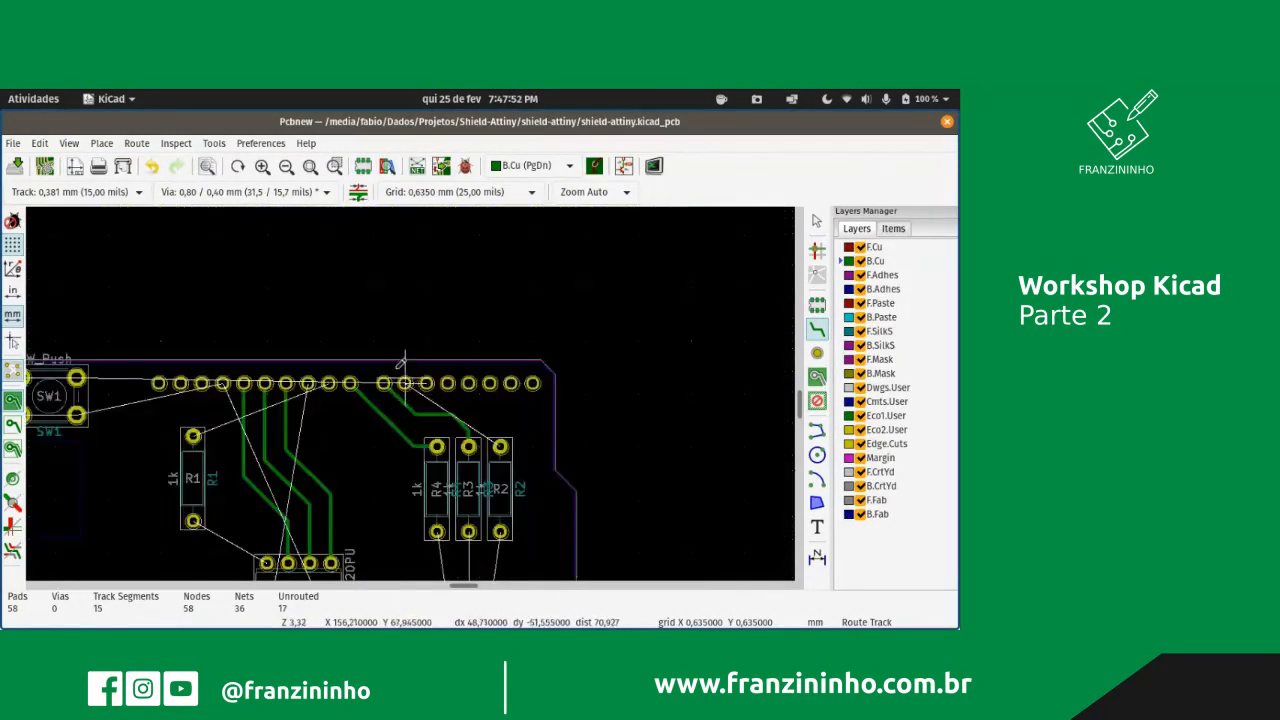
scroll(372, 363, up, 2)
click(371, 366)
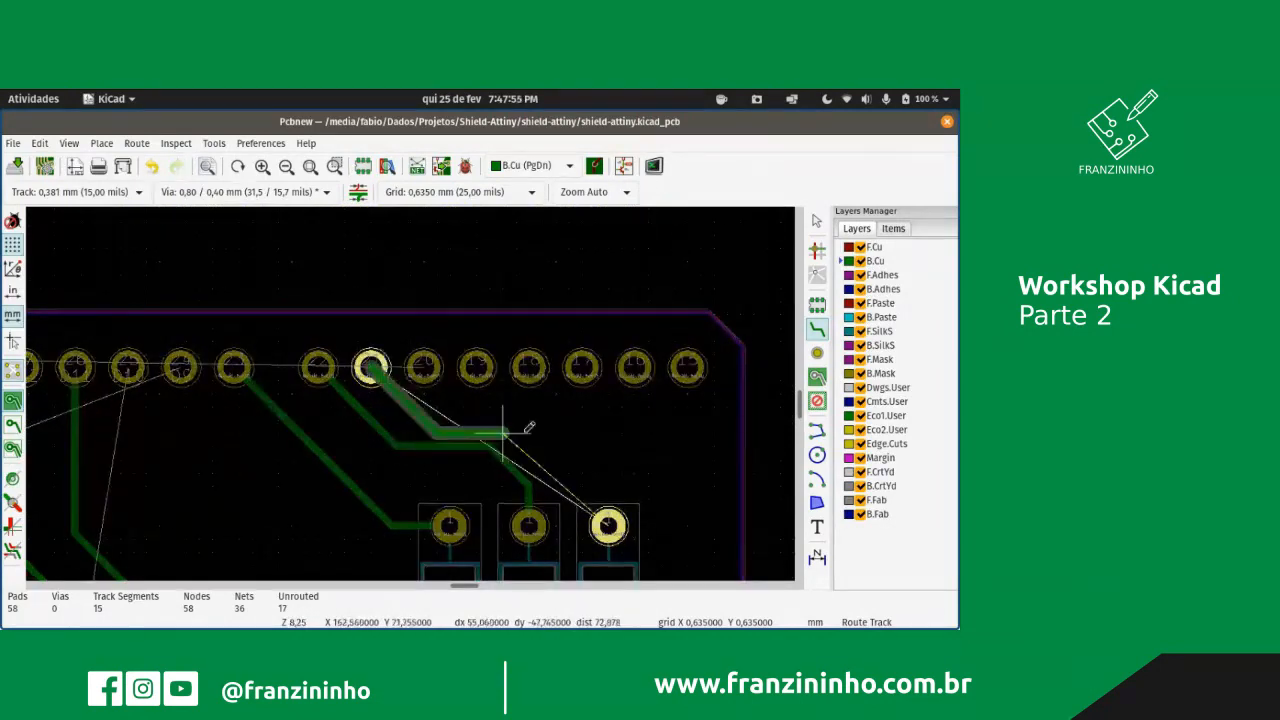
click(436, 396)
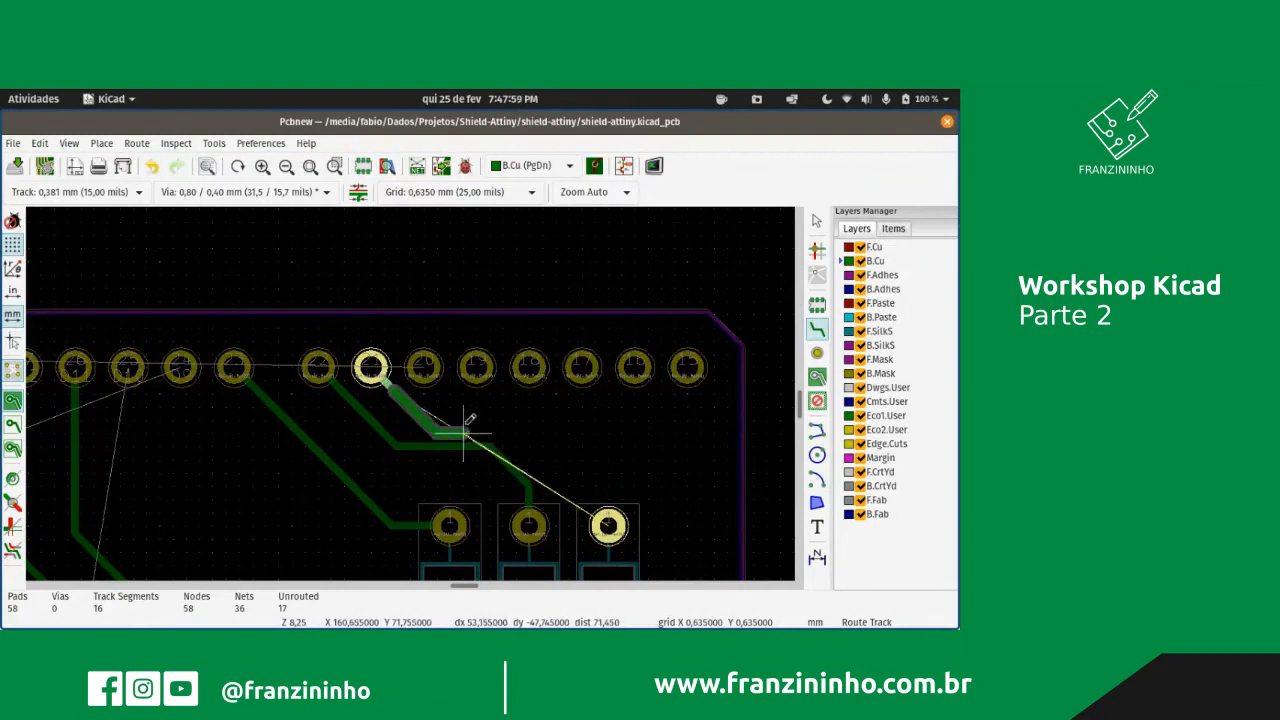
click(520, 418)
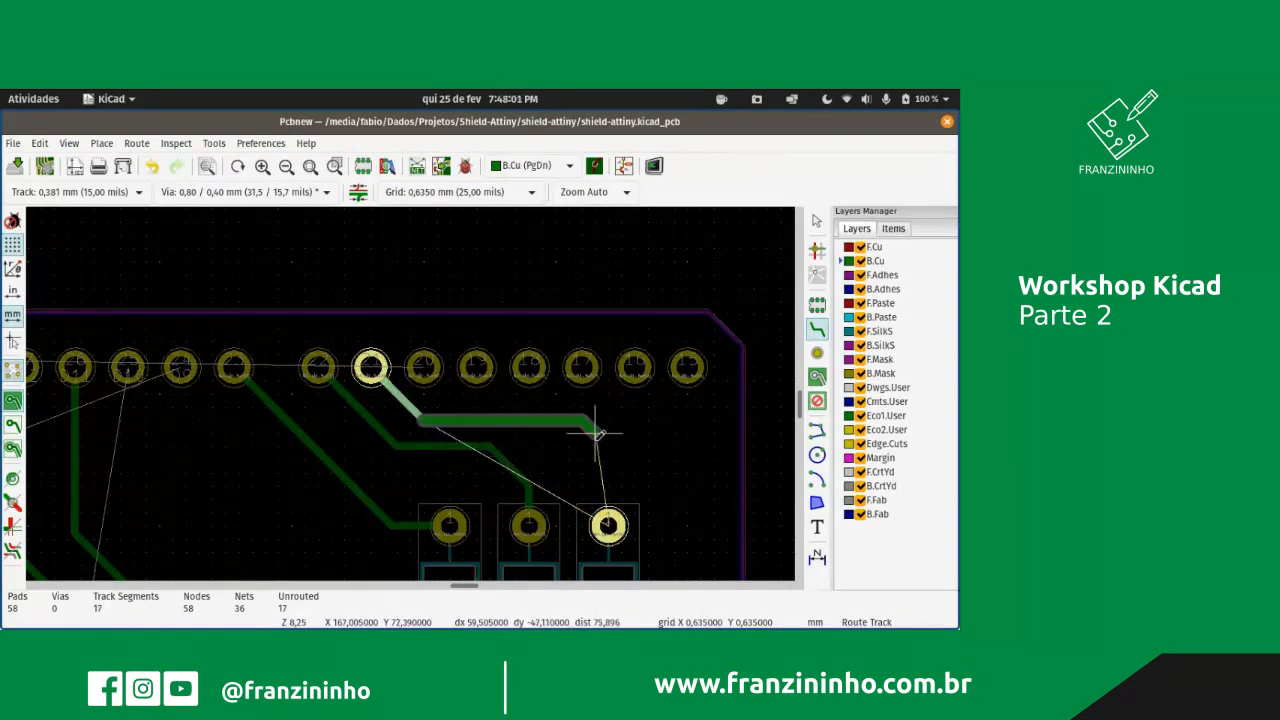
click(608, 522)
scroll(506, 510, up, 2)
scroll(410, 380, down, 3)
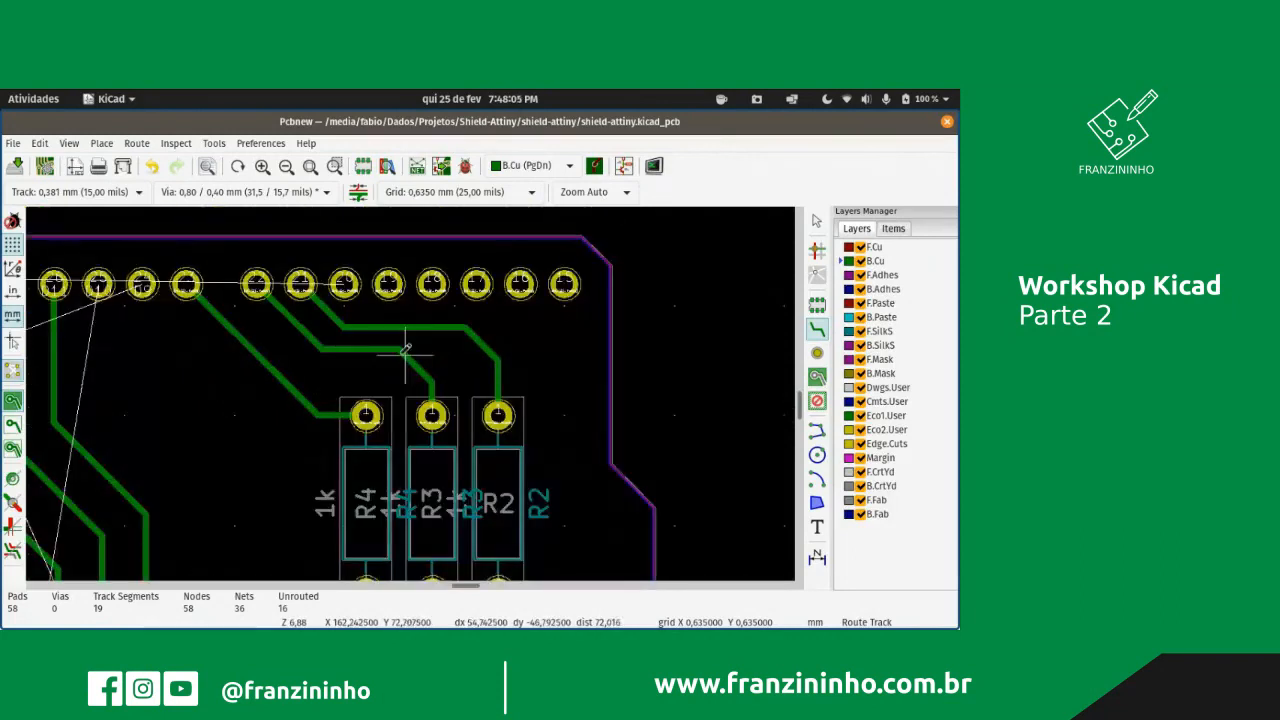
scroll(366, 414, up, 1)
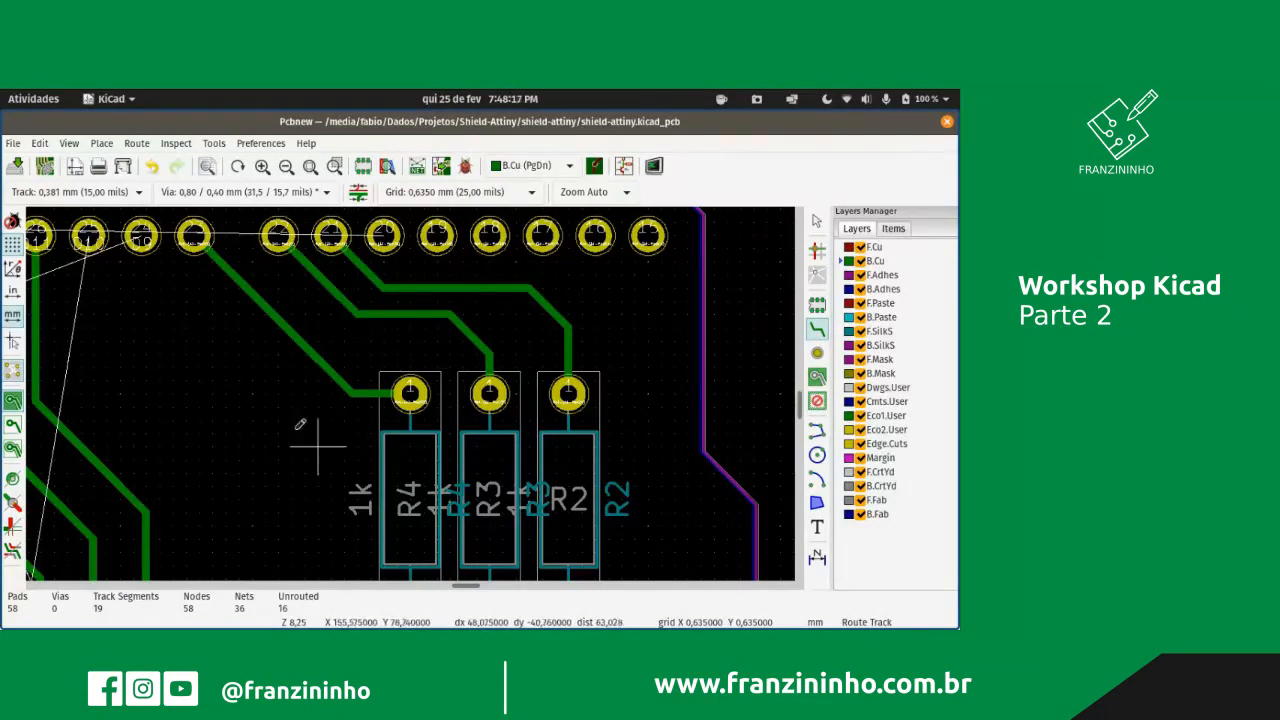
click(522, 192)
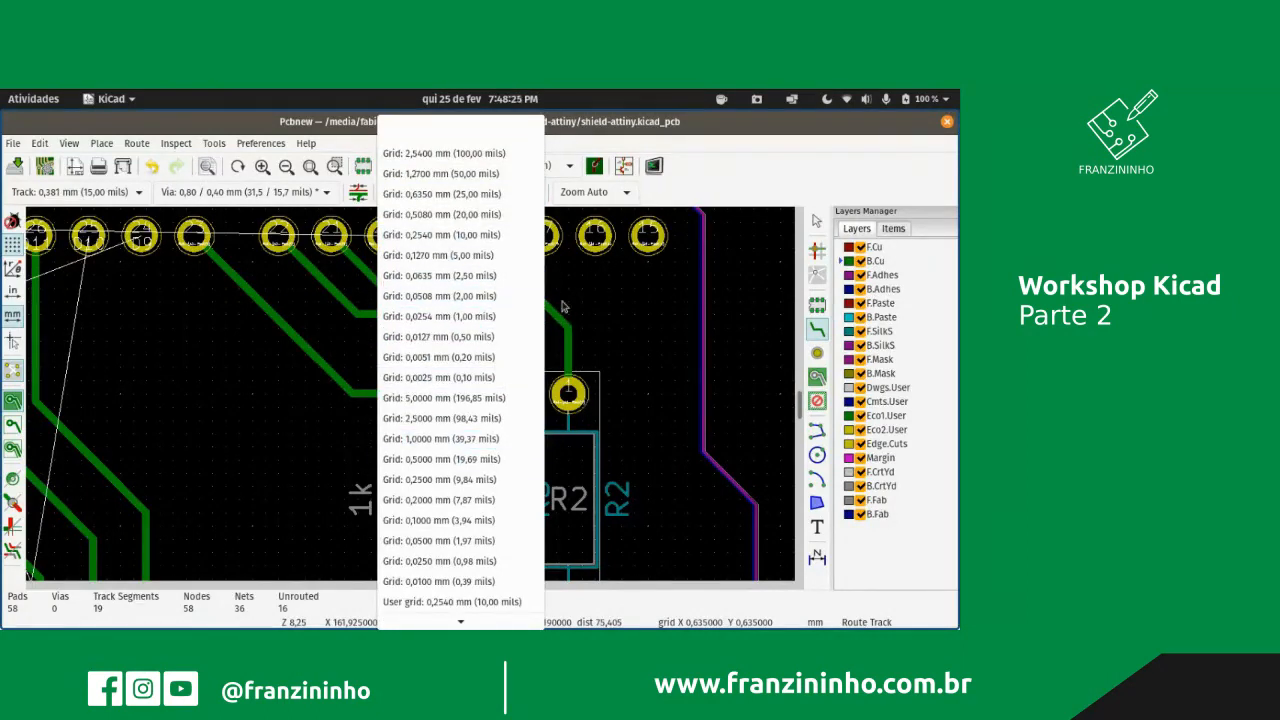
click(631, 297)
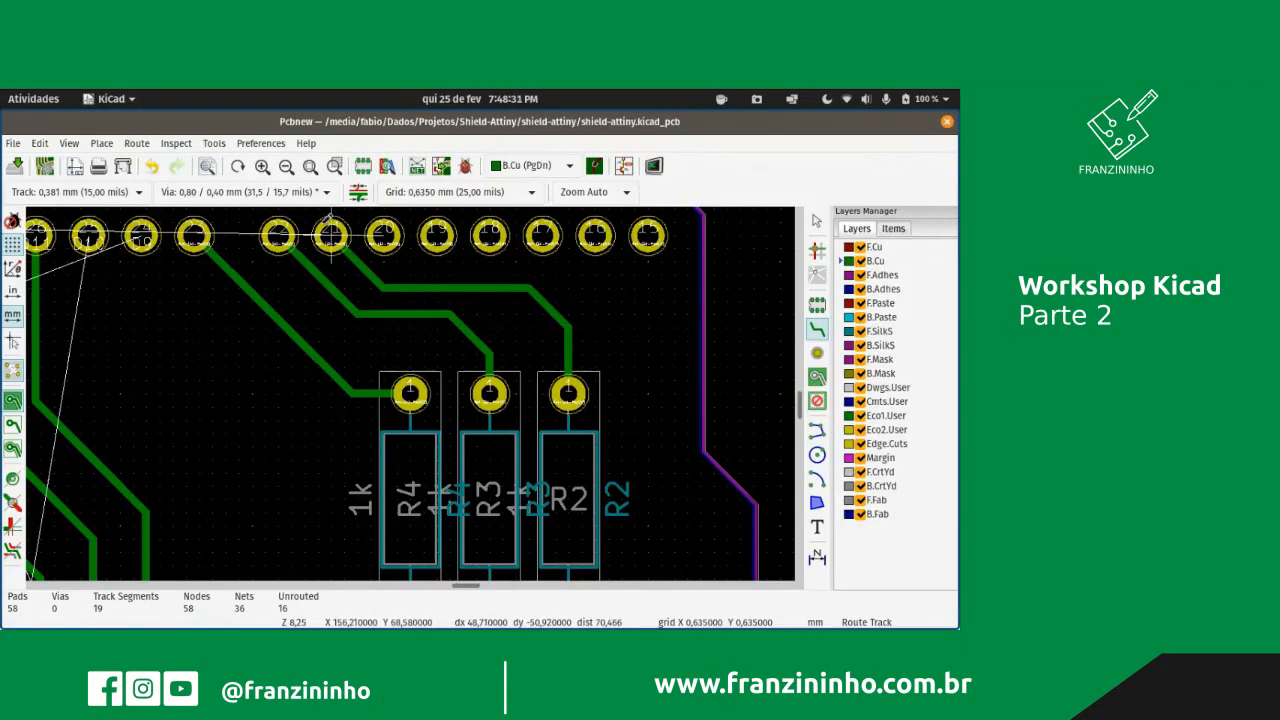
scroll(502, 406, up, 2)
scroll(277, 374, down, 3)
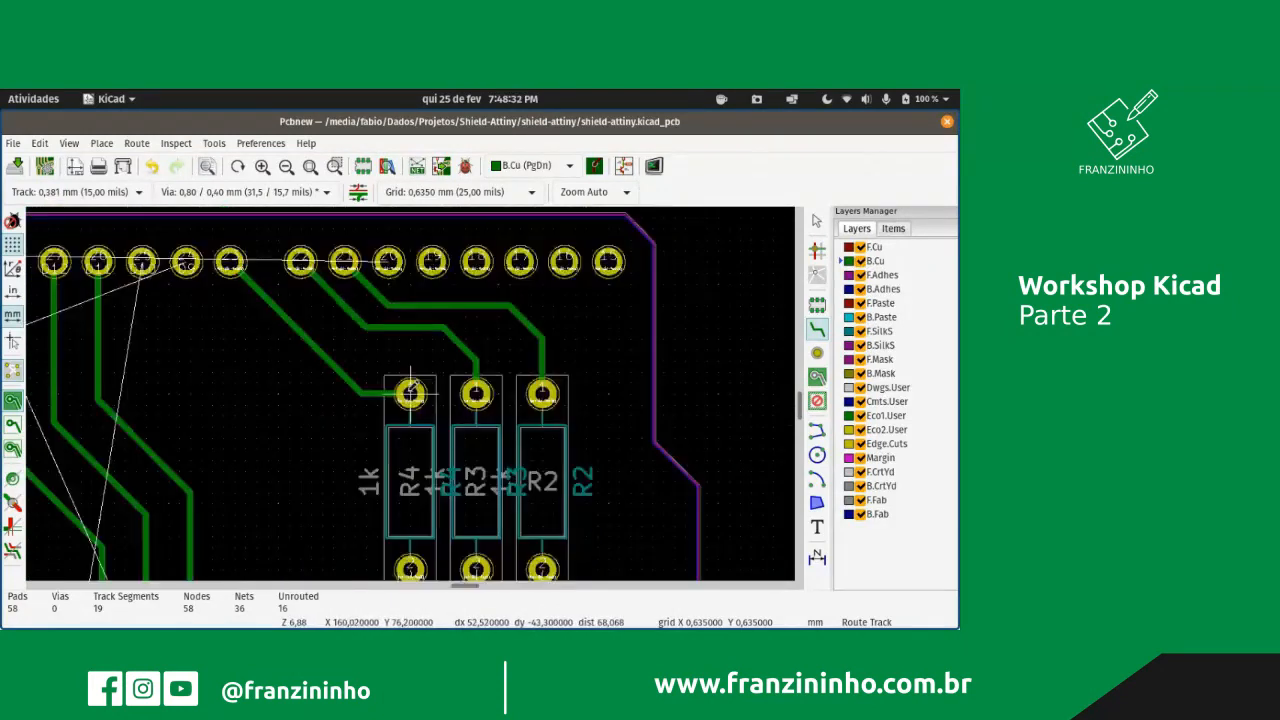
- Route B.Cu tracks from the bottom pads of R4, R3 and R2 to pads 3, 2 and 1 of LED D1
scroll(410, 392, down, 3)
scroll(415, 360, up, 1)
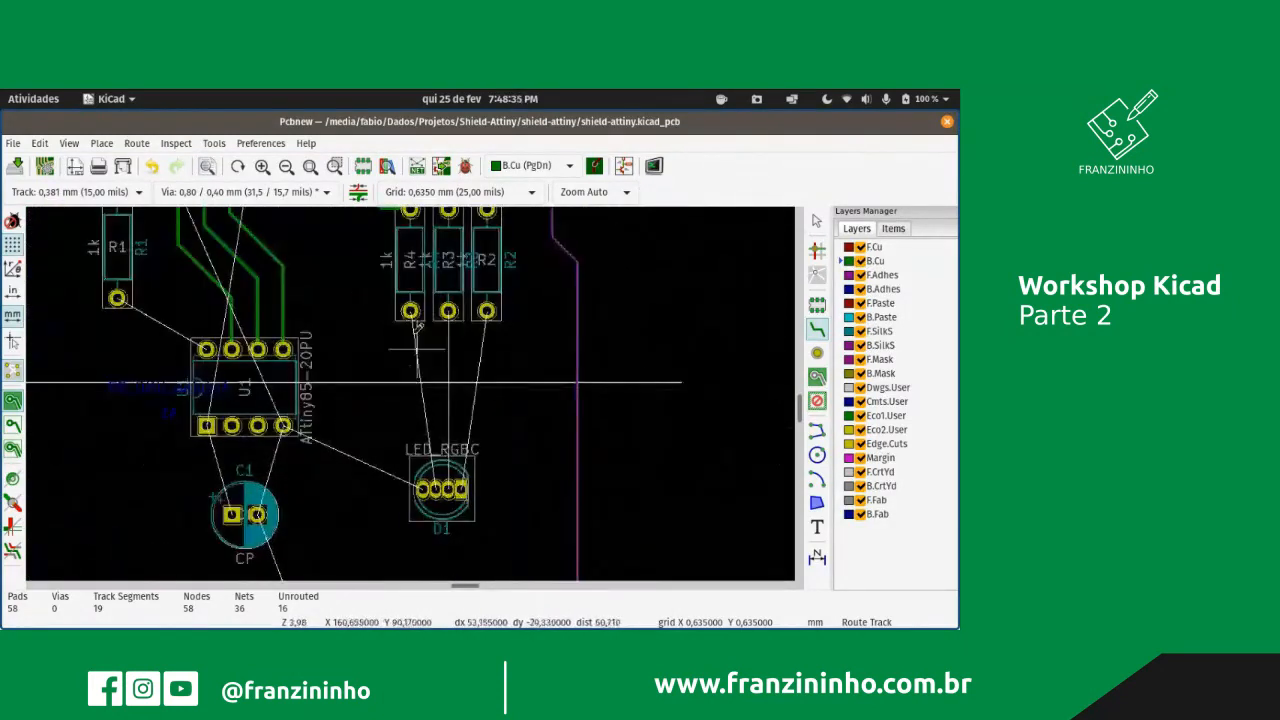
click(410, 311)
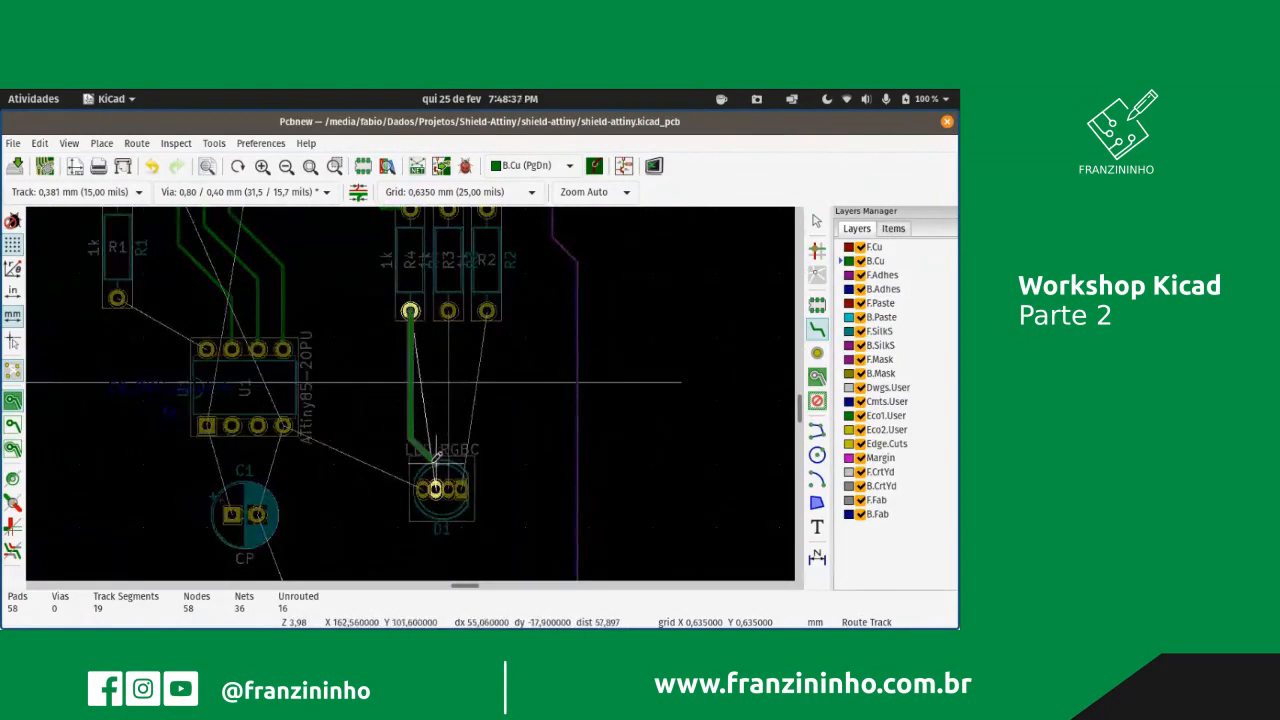
click(436, 488)
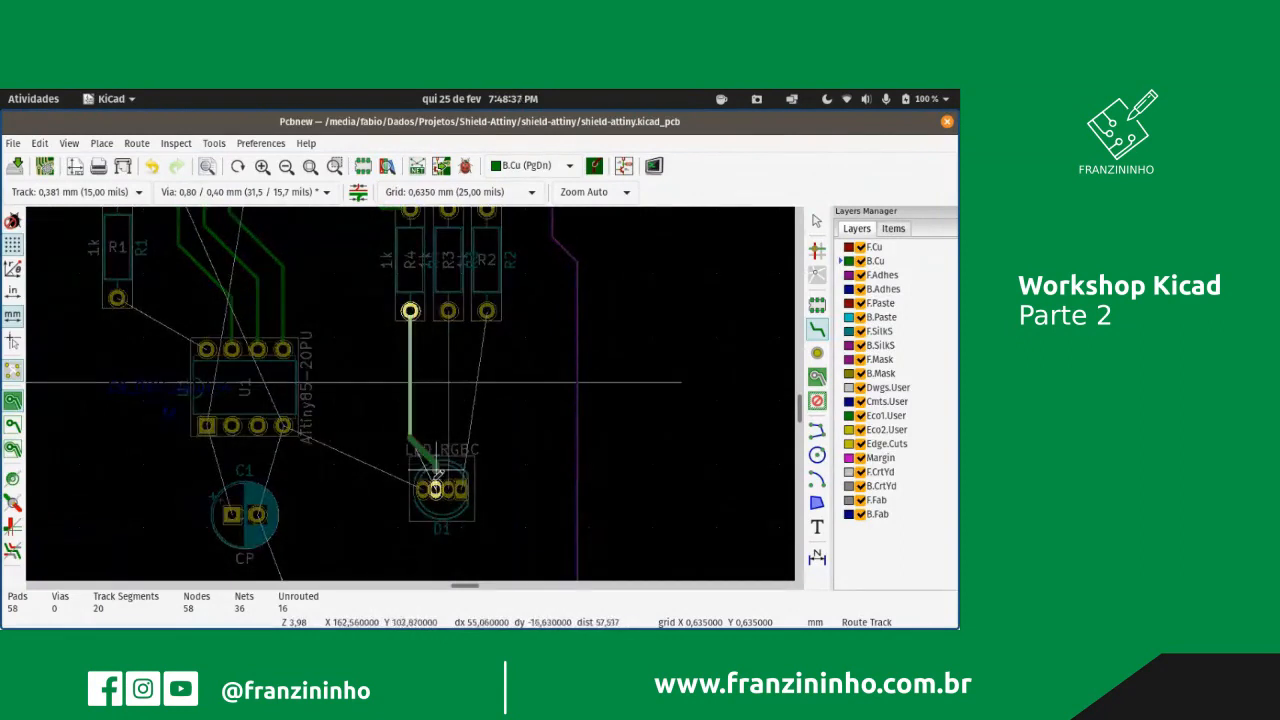
click(448, 310)
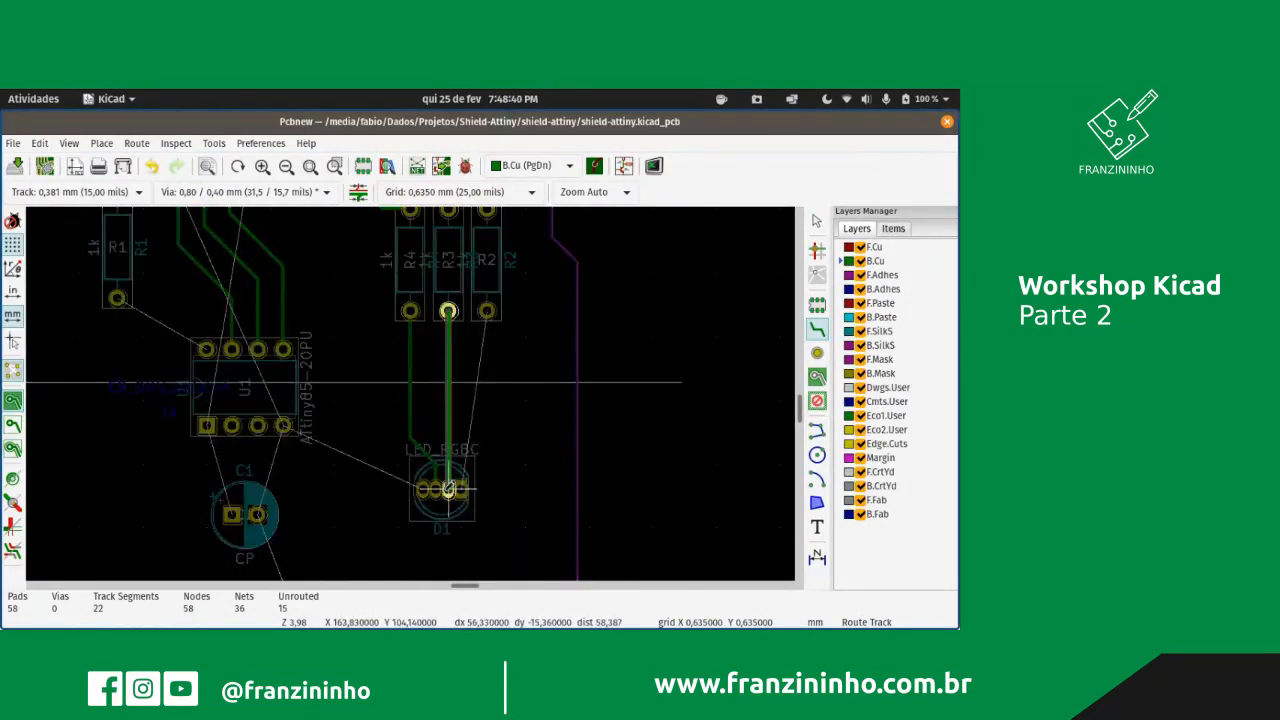
click(448, 488)
click(487, 310)
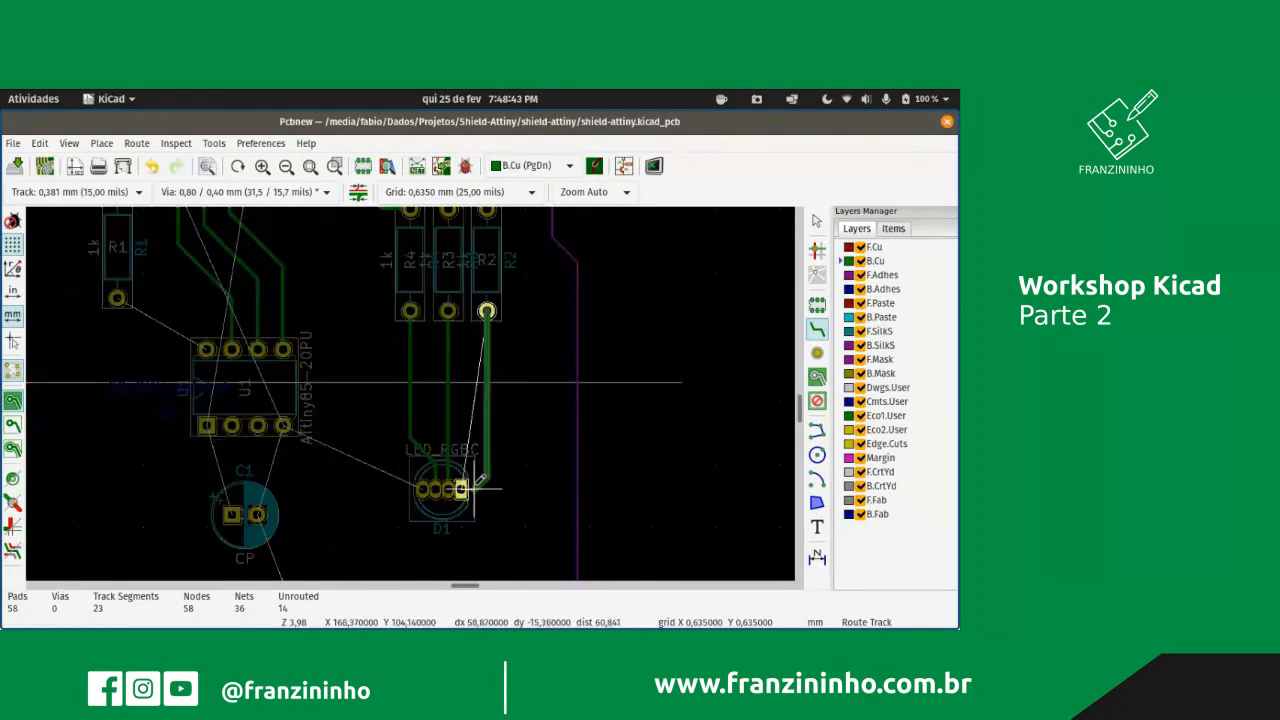
click(461, 489)
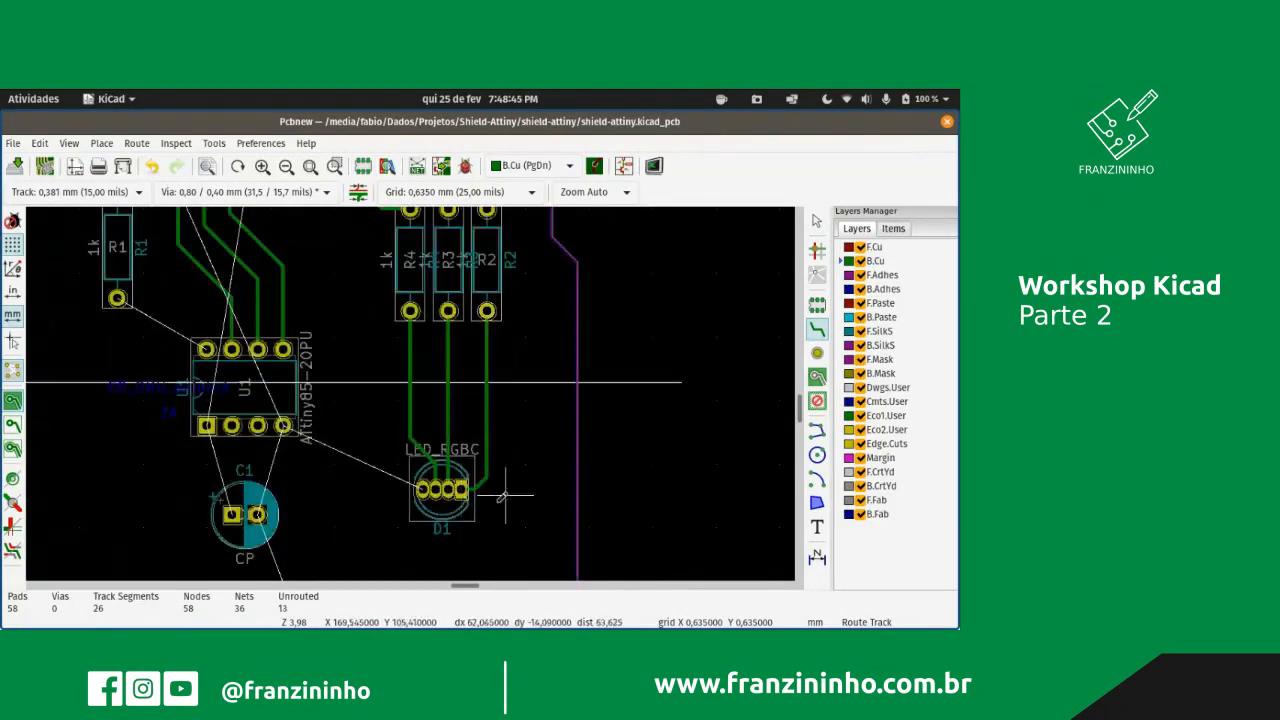
- Examine the tracks running into LED D1 and the remaining unrouted connections around U1, C1, R1 and SW1
scroll(257, 425, down, 1)
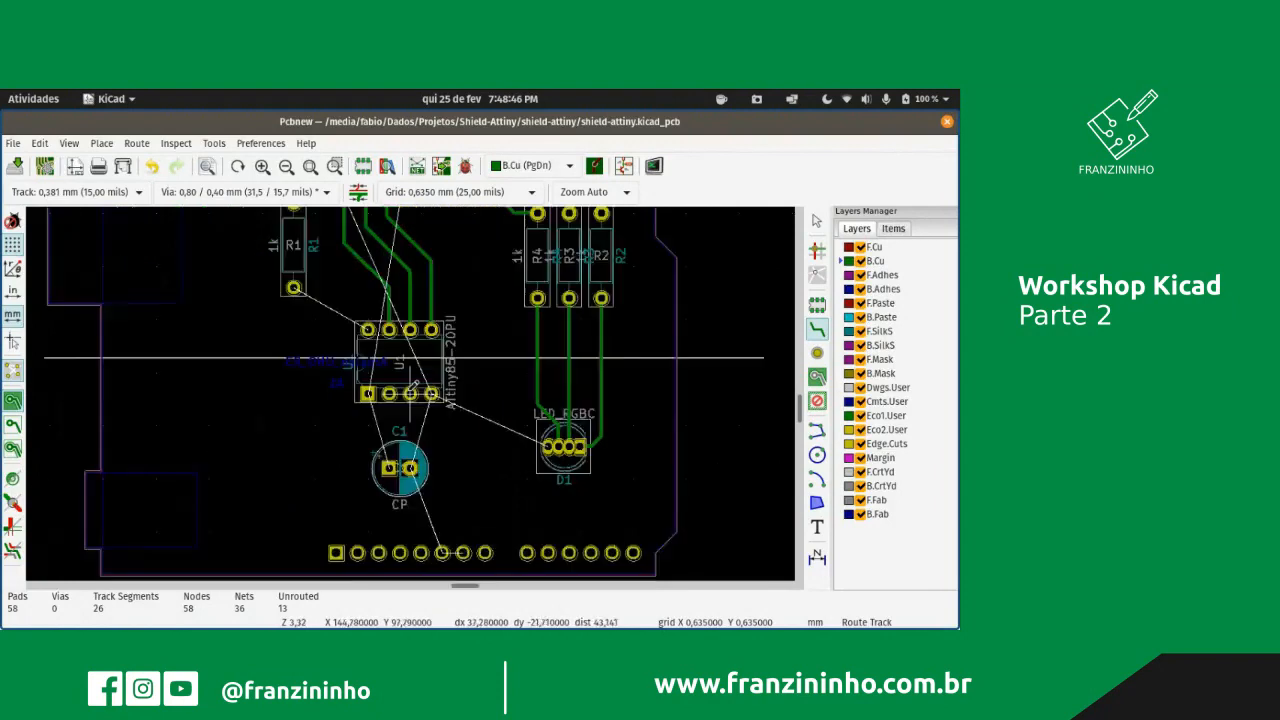
scroll(425, 392, up, 2)
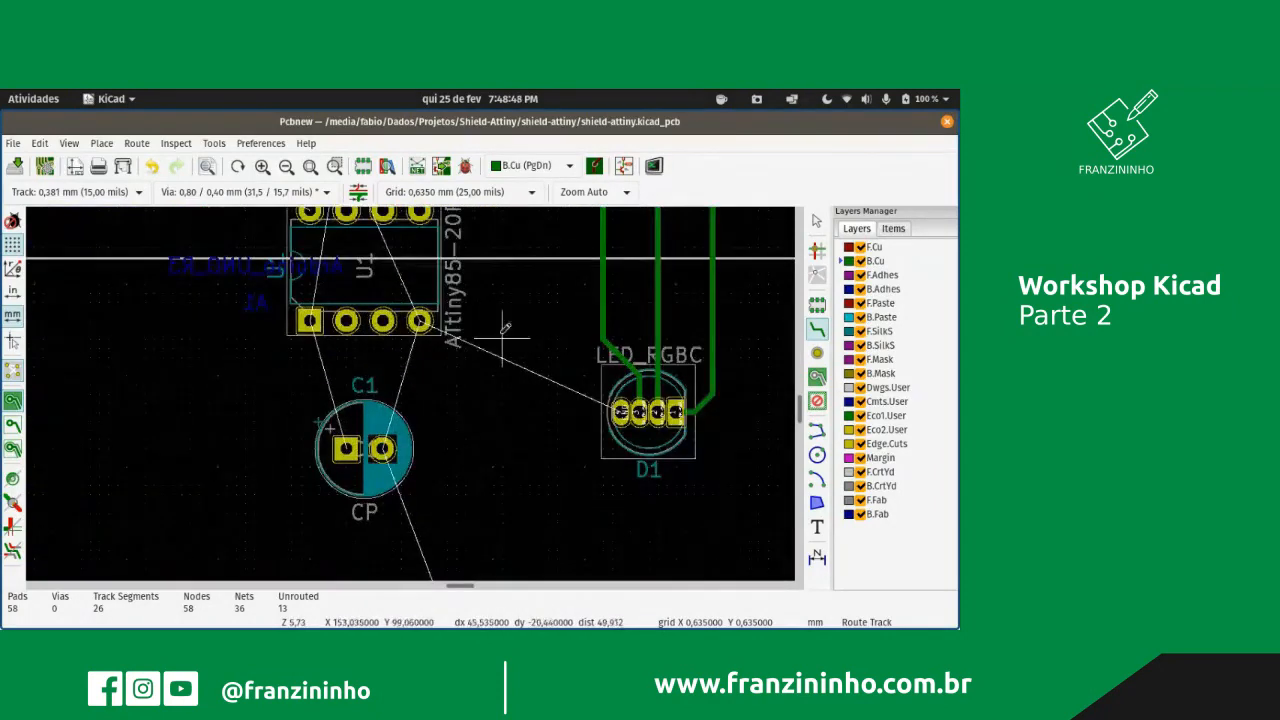
scroll(410, 385, down, 2)
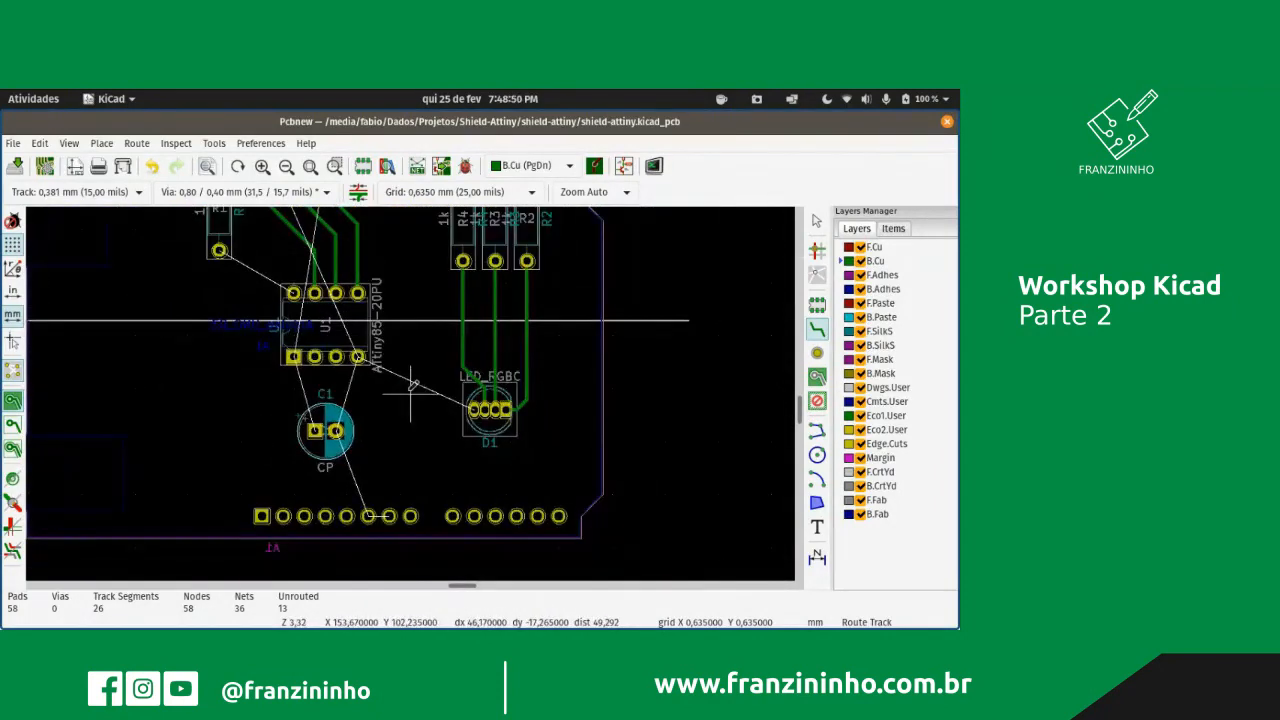
scroll(411, 388, up, 7)
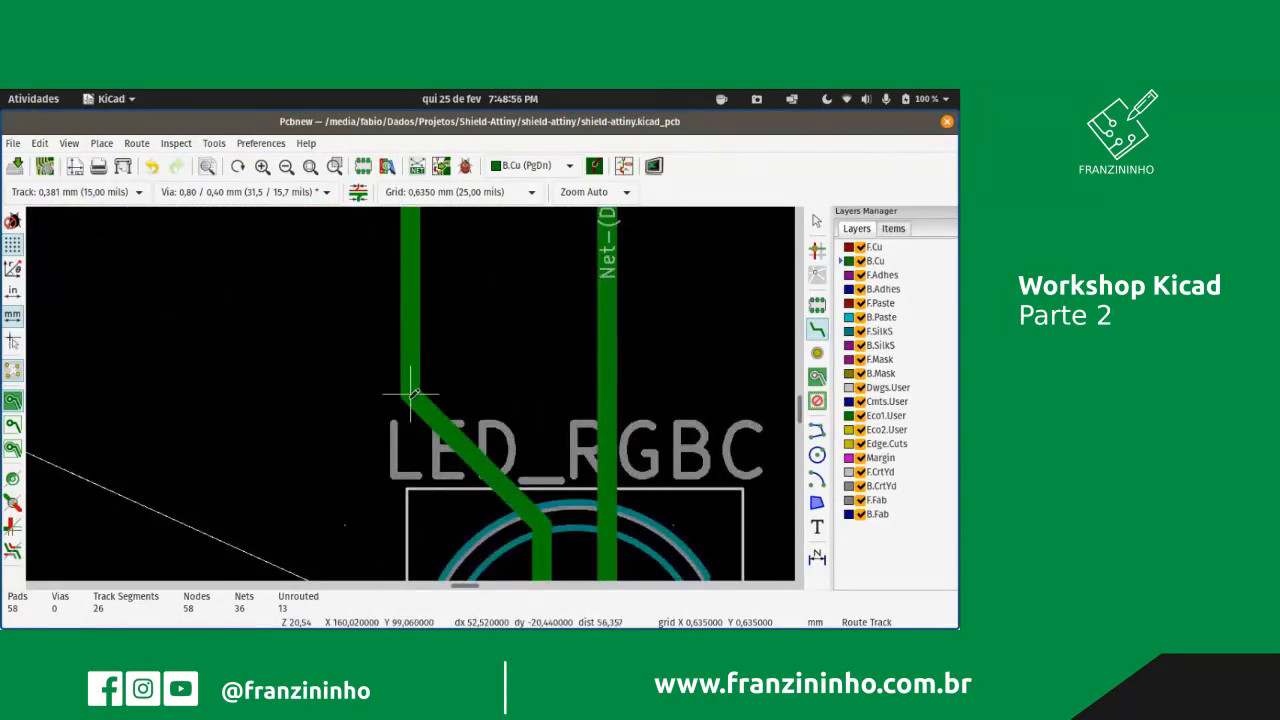
scroll(411, 392, down, 3)
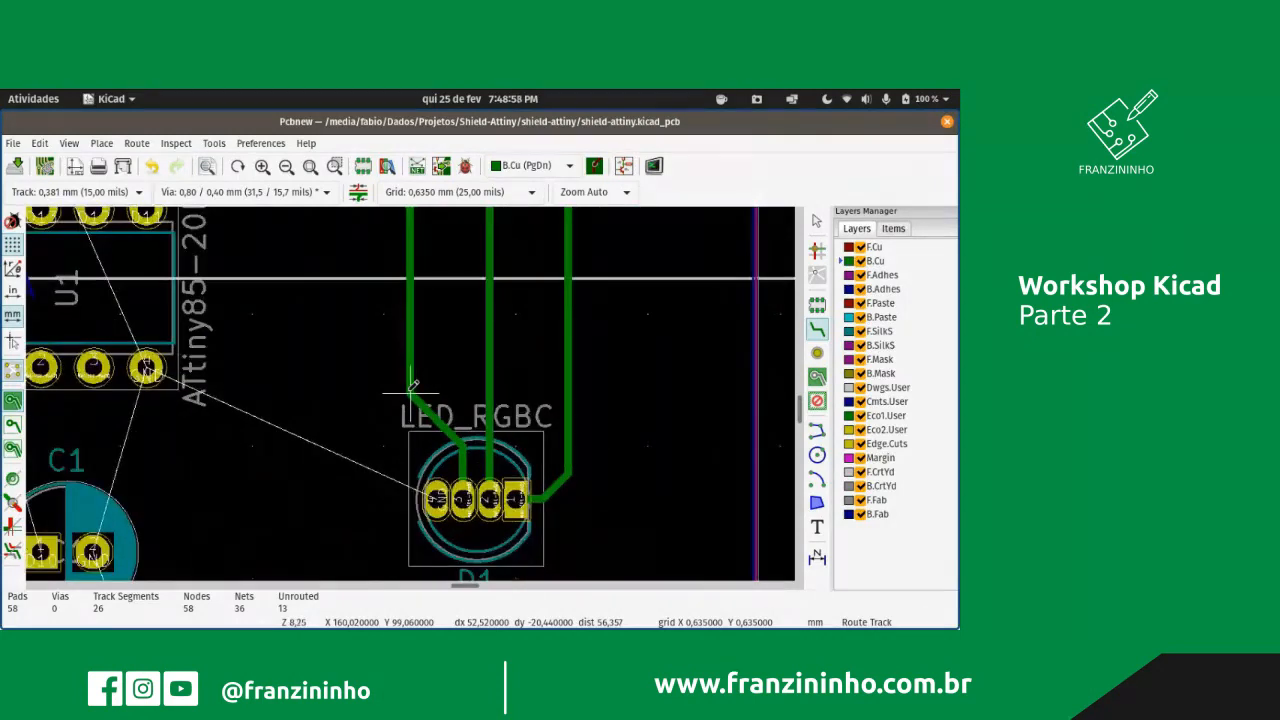
scroll(358, 313, down, 1)
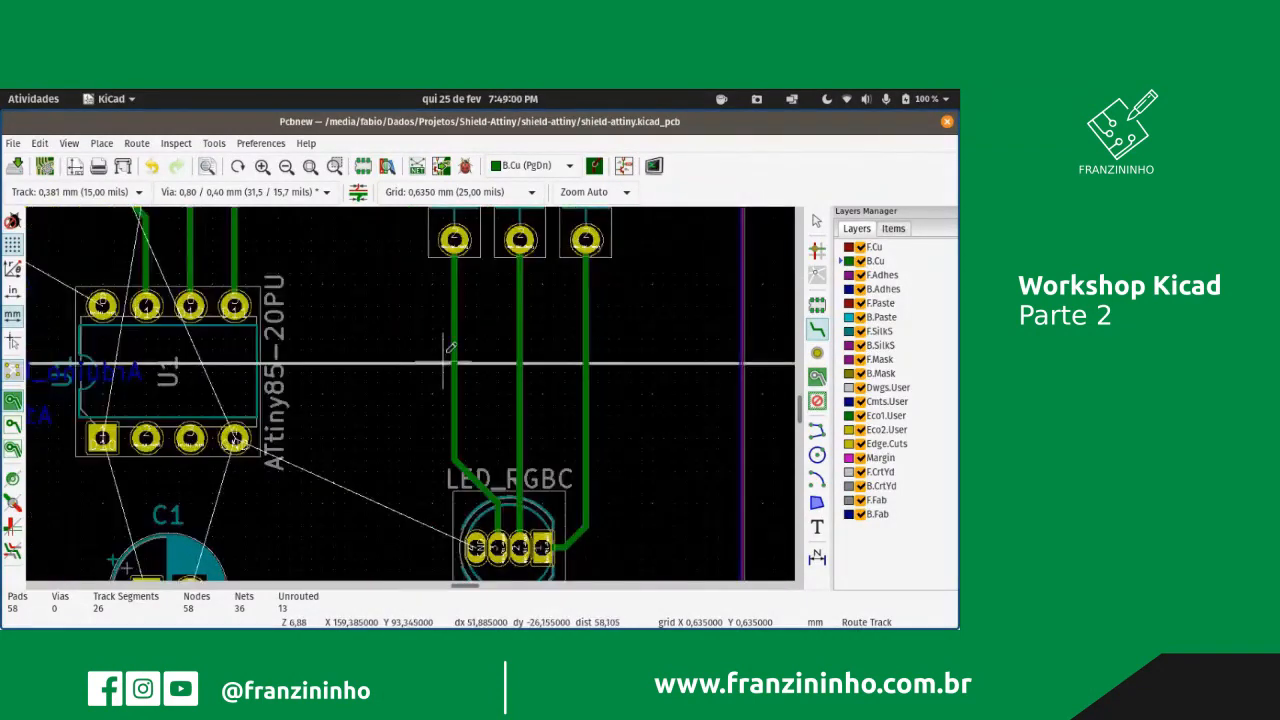
scroll(444, 361, down, 1)
scroll(411, 446, up, 2)
scroll(410, 385, up, 2)
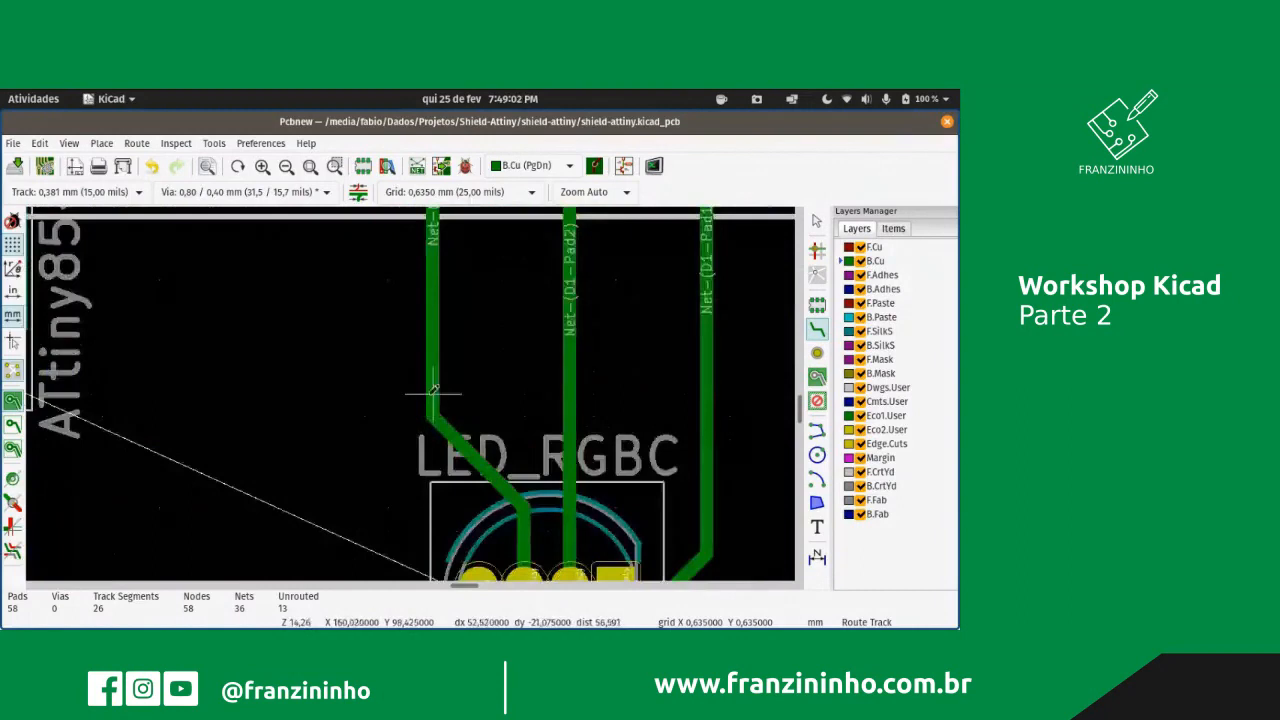
scroll(390, 375, down, 1)
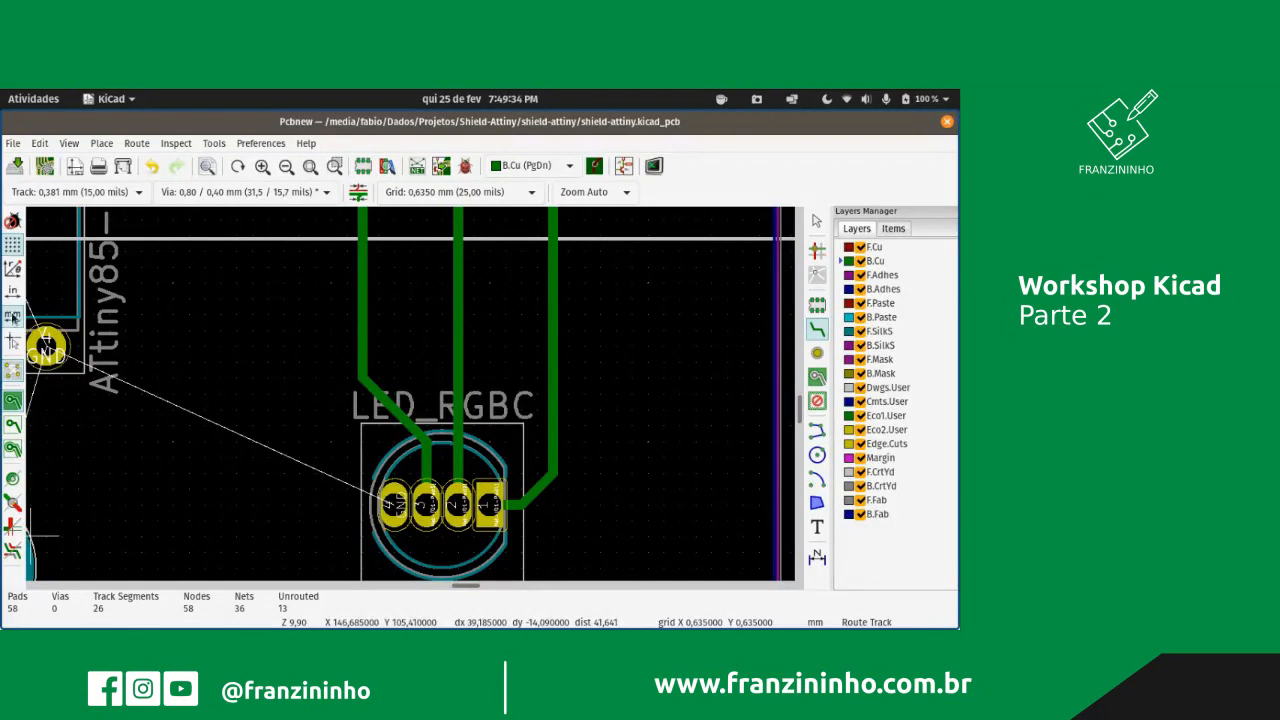
scroll(225, 415, down, 1)
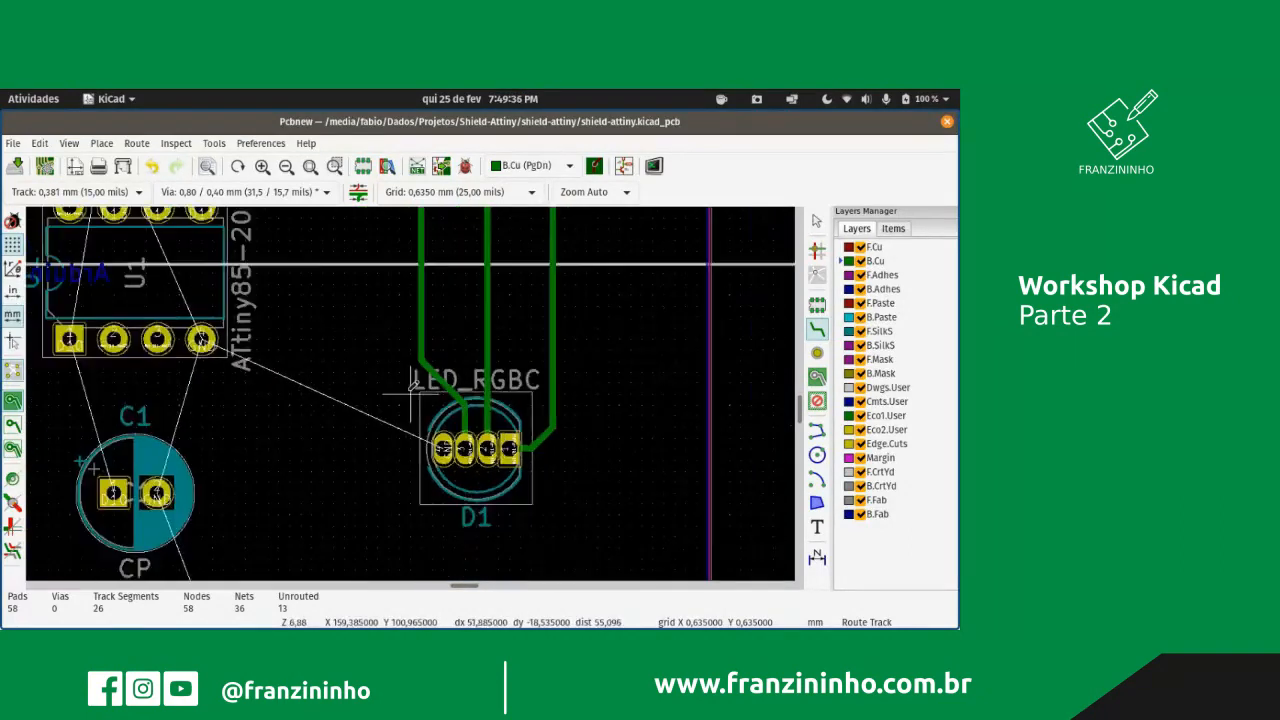
scroll(370, 383, down, 3)
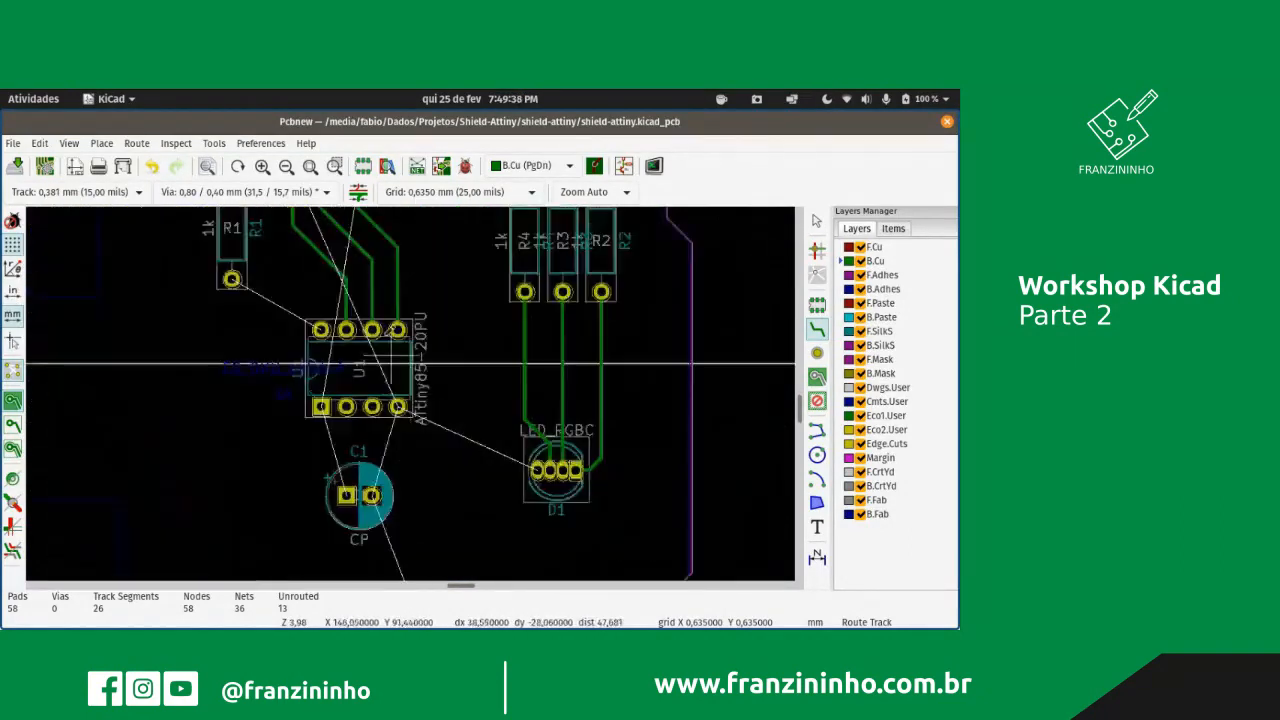
scroll(368, 298, up, 1)
scroll(414, 385, down, 2)
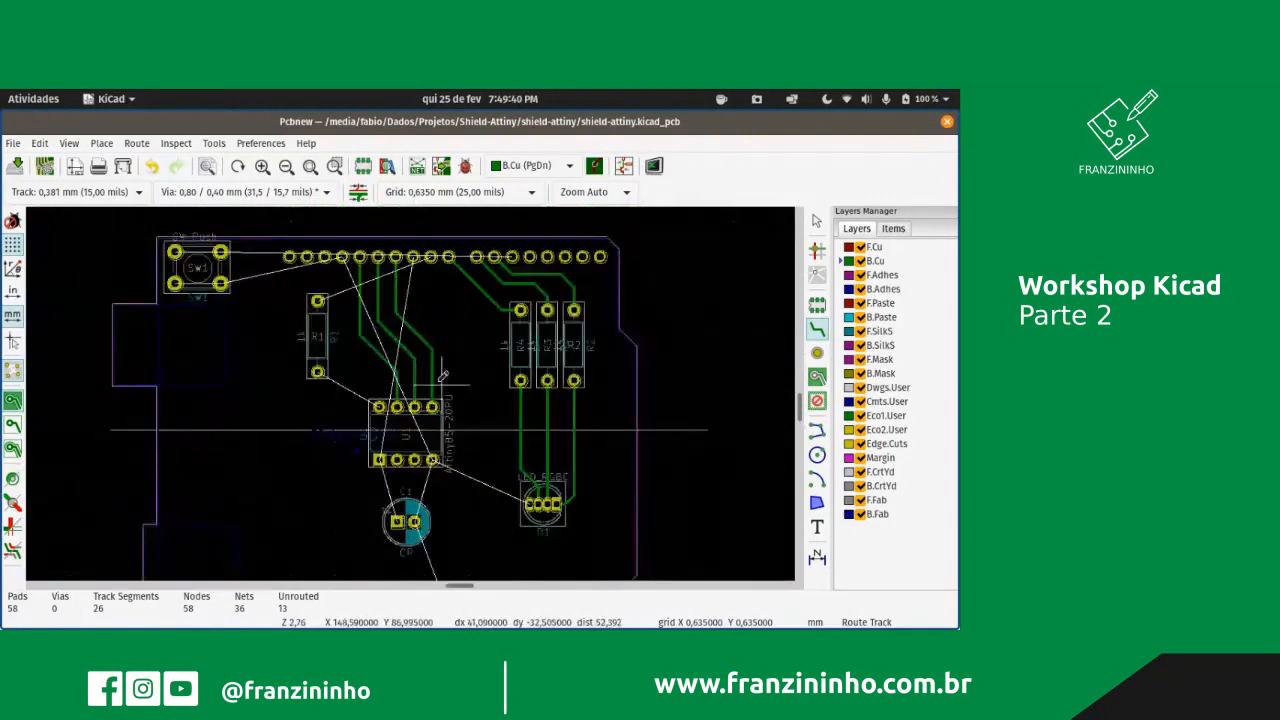
scroll(411, 390, up, 2)
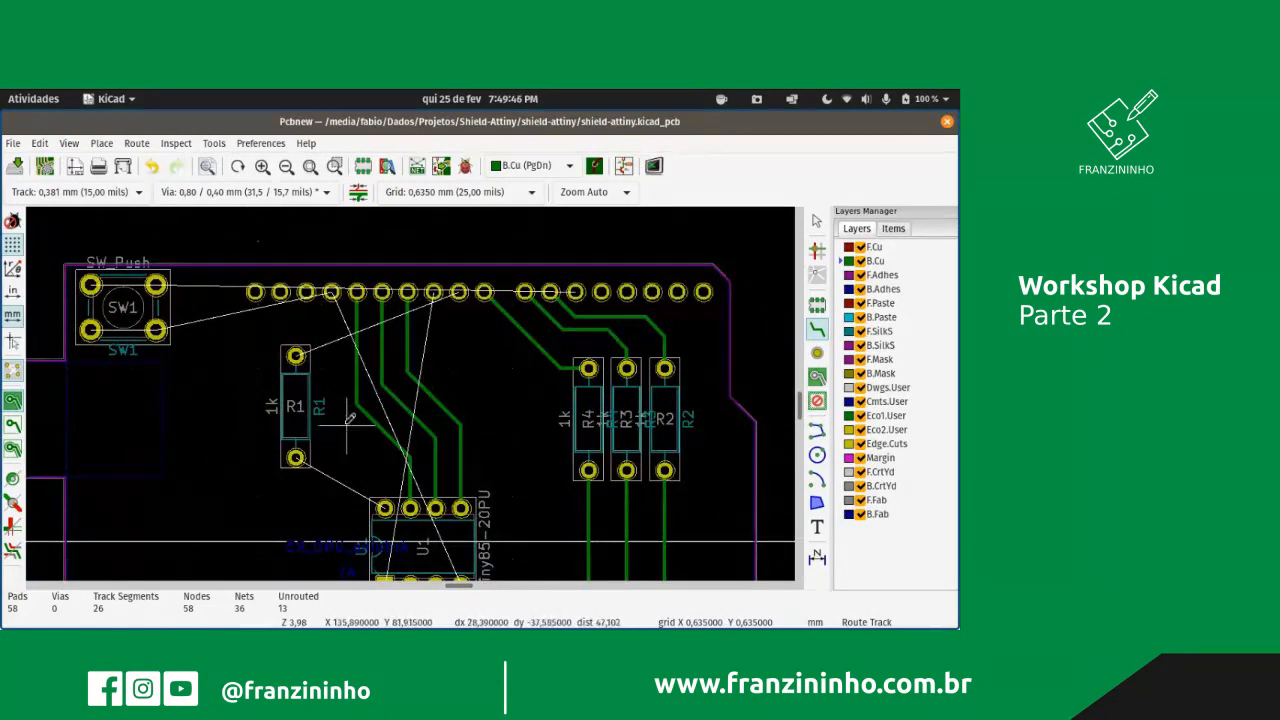
- Rotate resistor R1 from vertical to horizontal
click(817, 220)
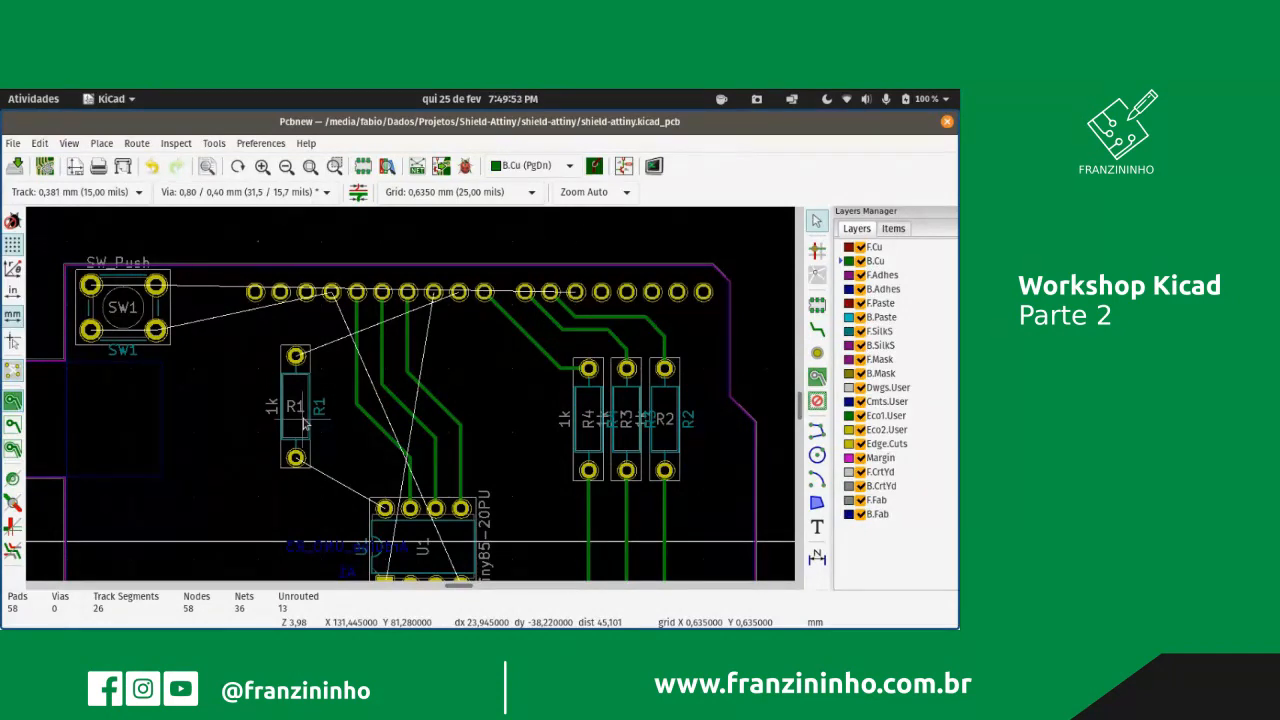
click(305, 424)
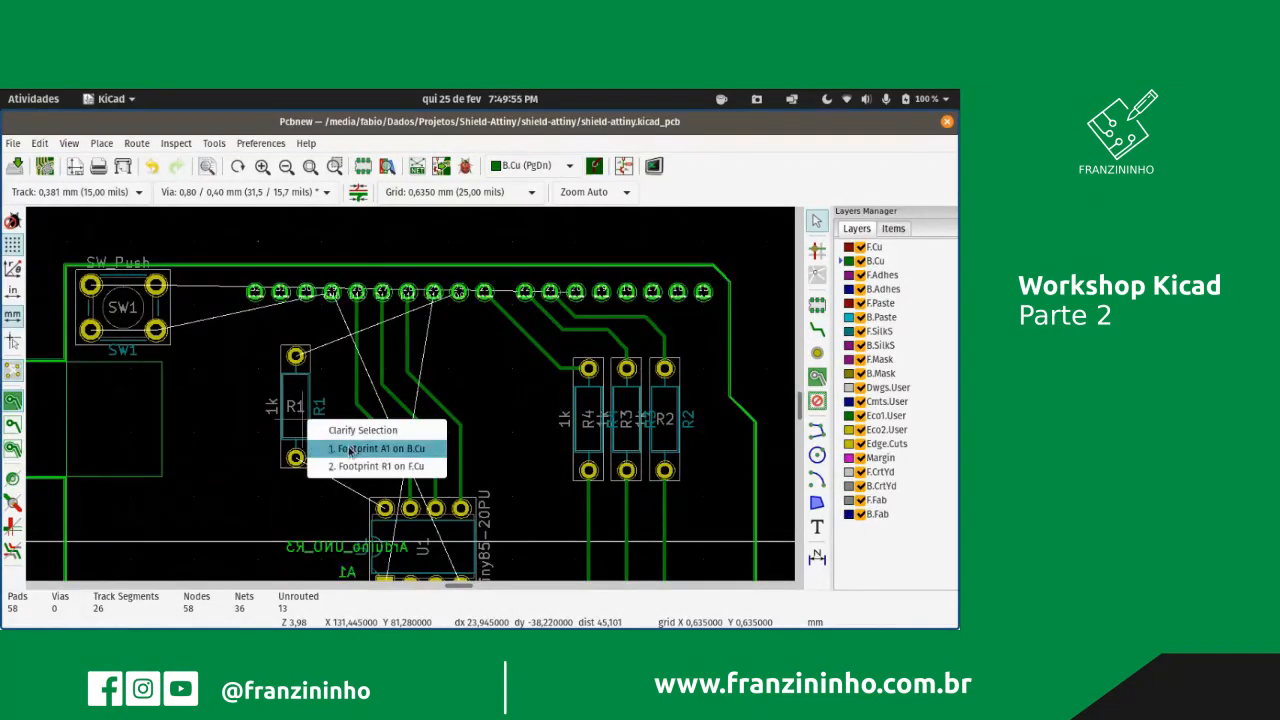
click(378, 466)
key(r)
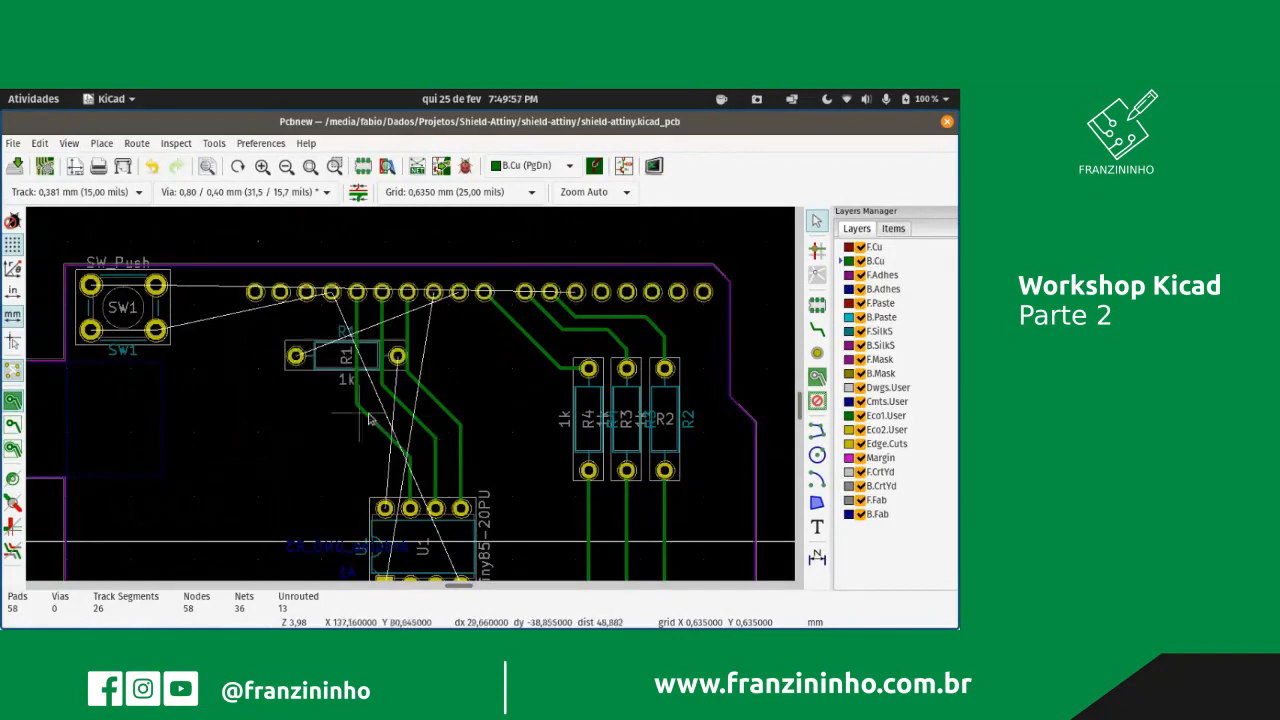
- Turn R1 by 180° and place it just above U1's top pad row, over the three routed tracks
click(336, 367)
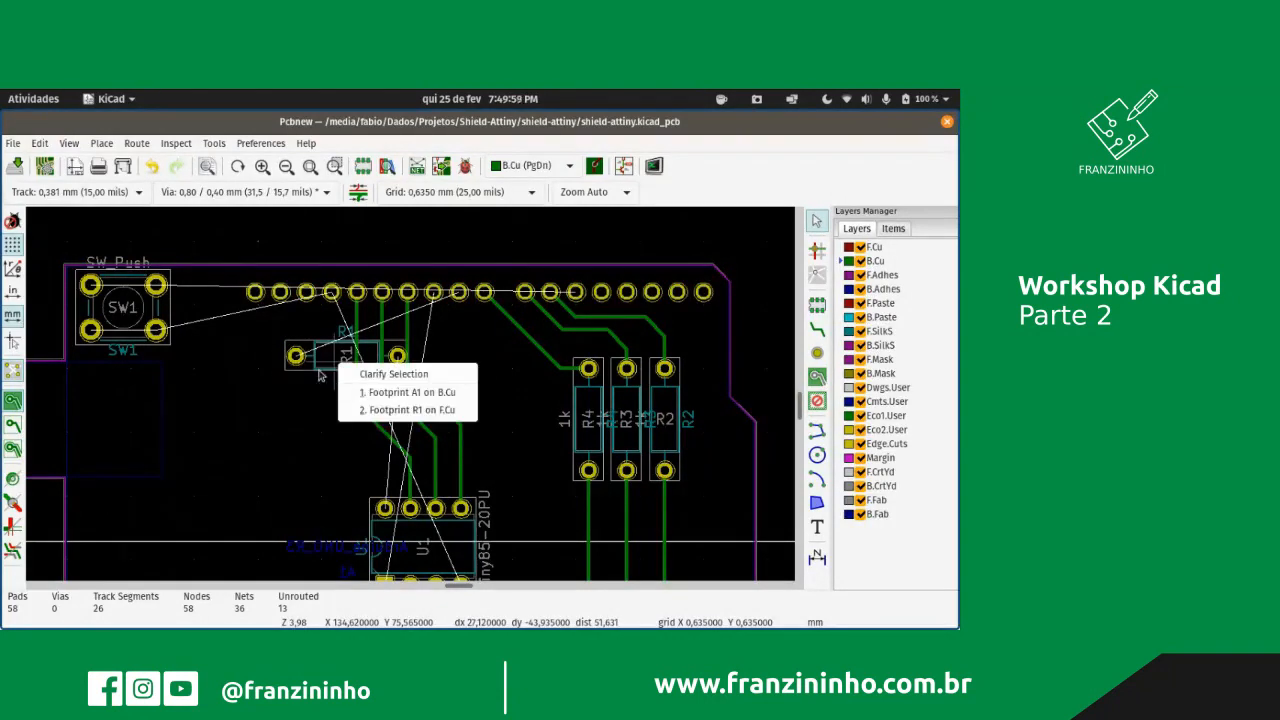
click(382, 412)
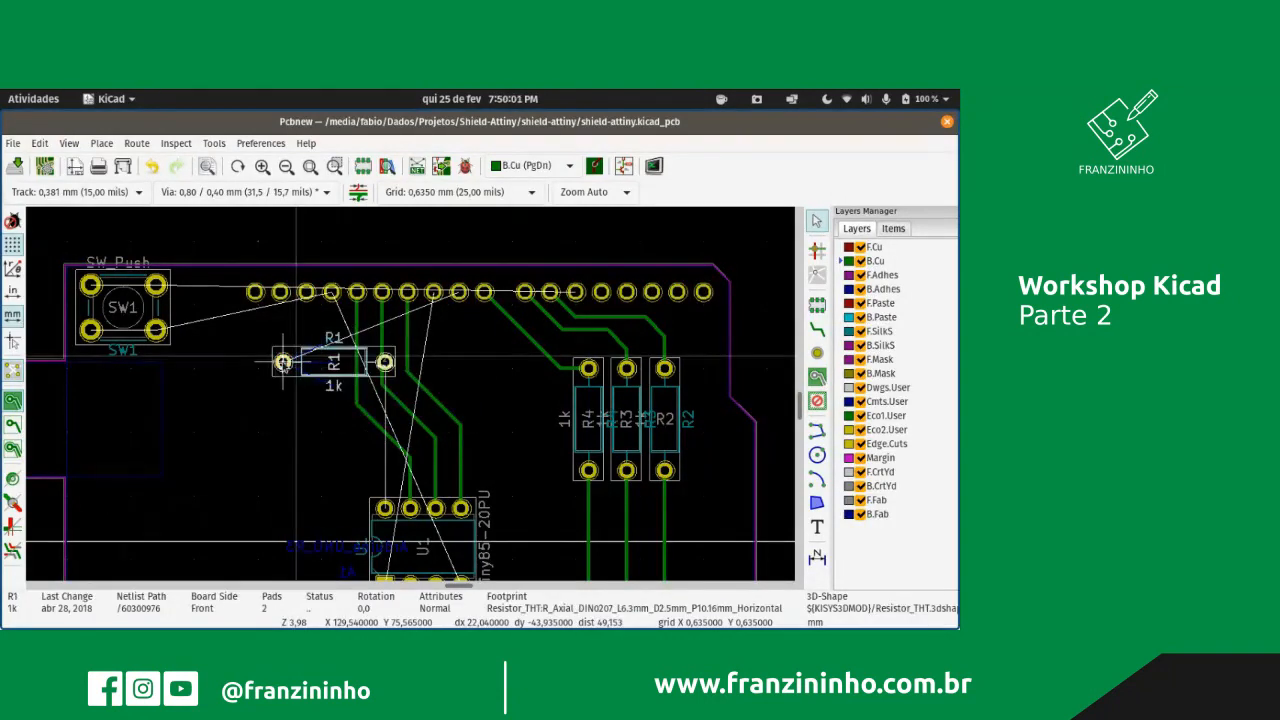
key(r)
key(r)
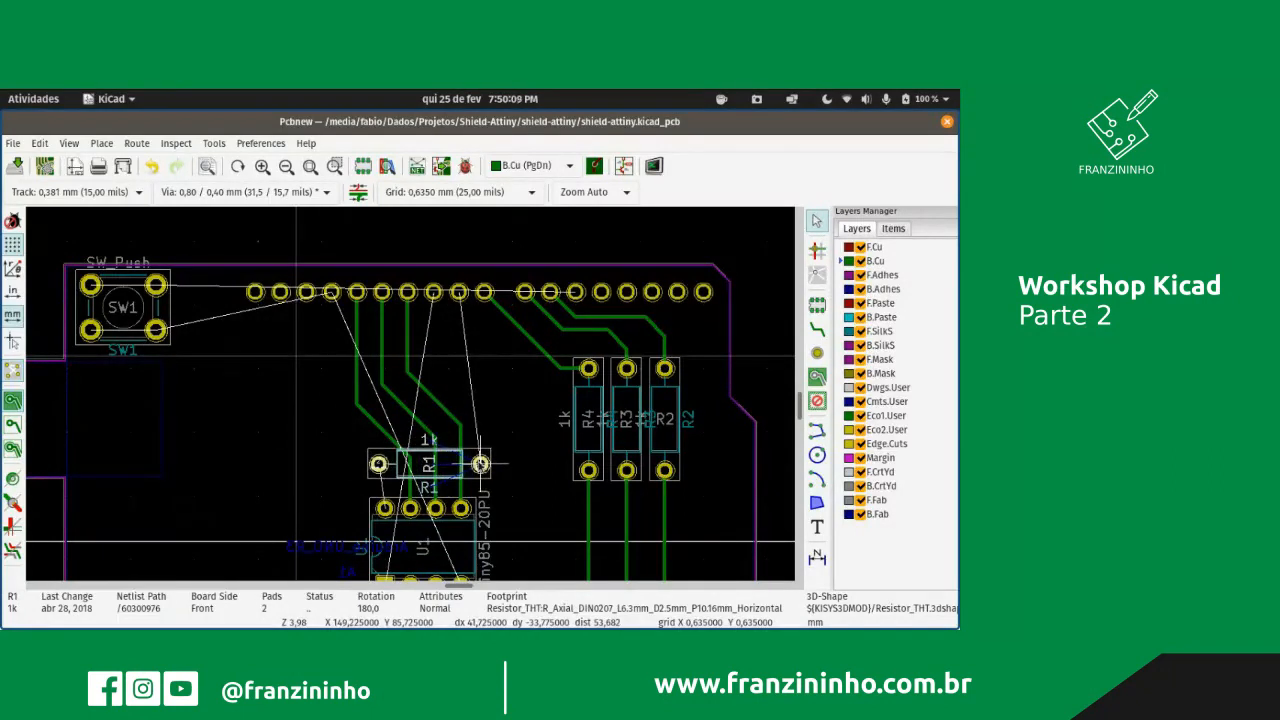
click(480, 463)
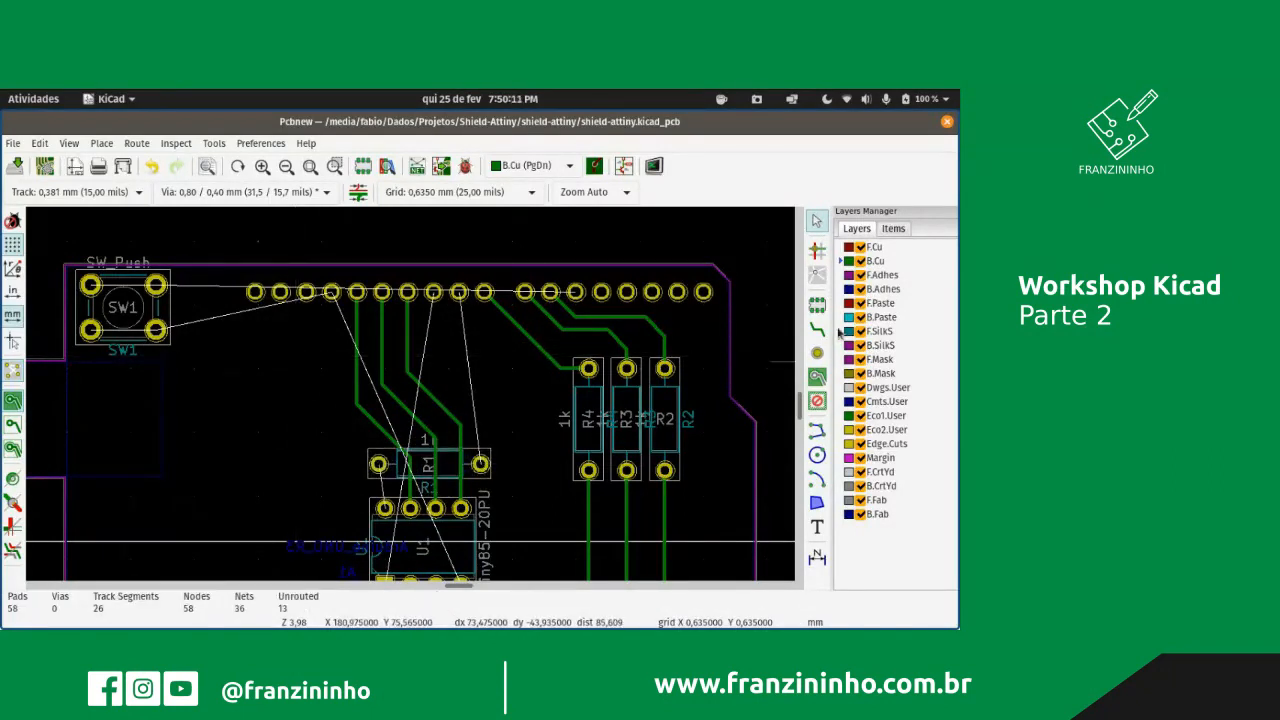
- Route B.Cu tracks from header pad 24 (D9) to R1's right pad and from R1's left pad to U1's top-left pad
key(x)
click(458, 291)
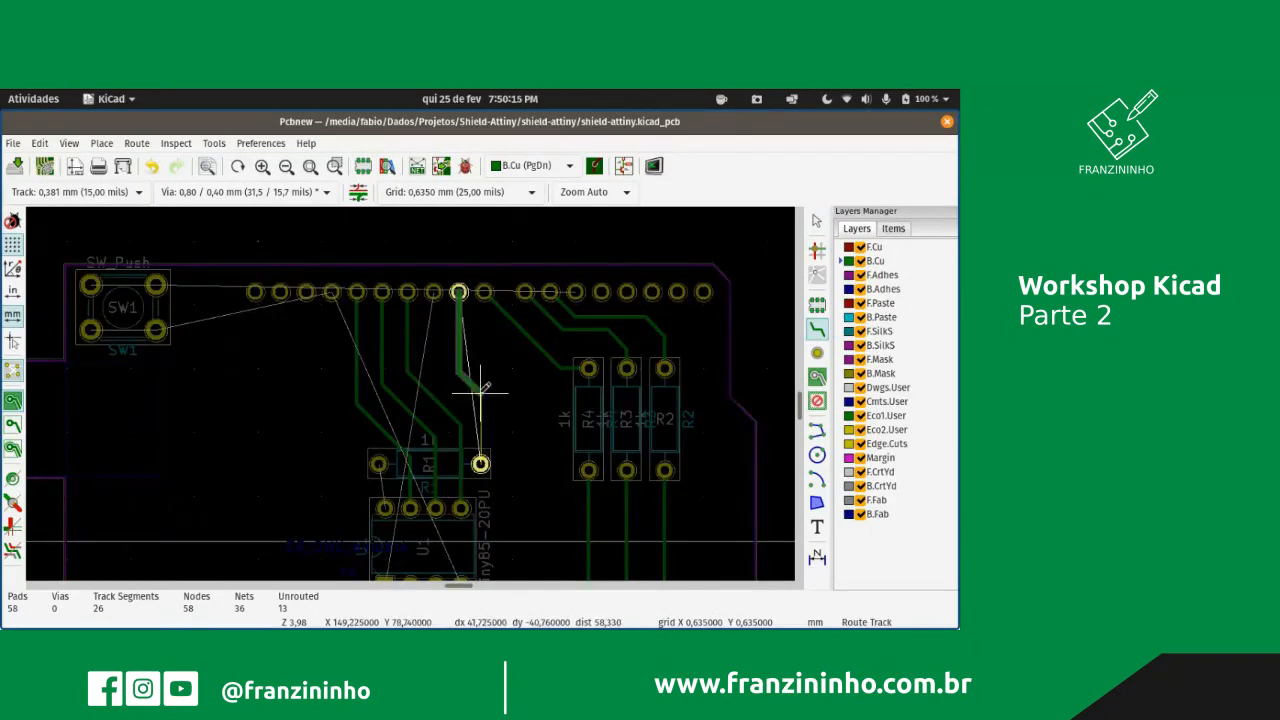
click(481, 392)
click(481, 463)
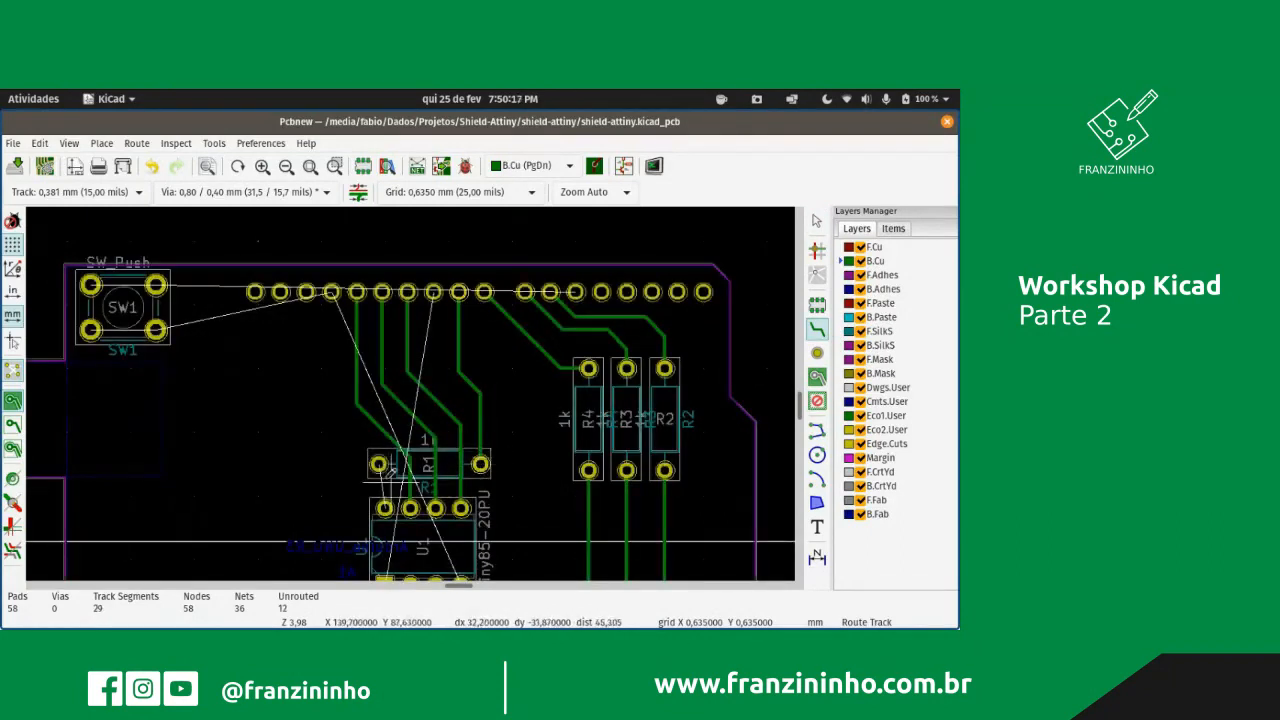
click(379, 463)
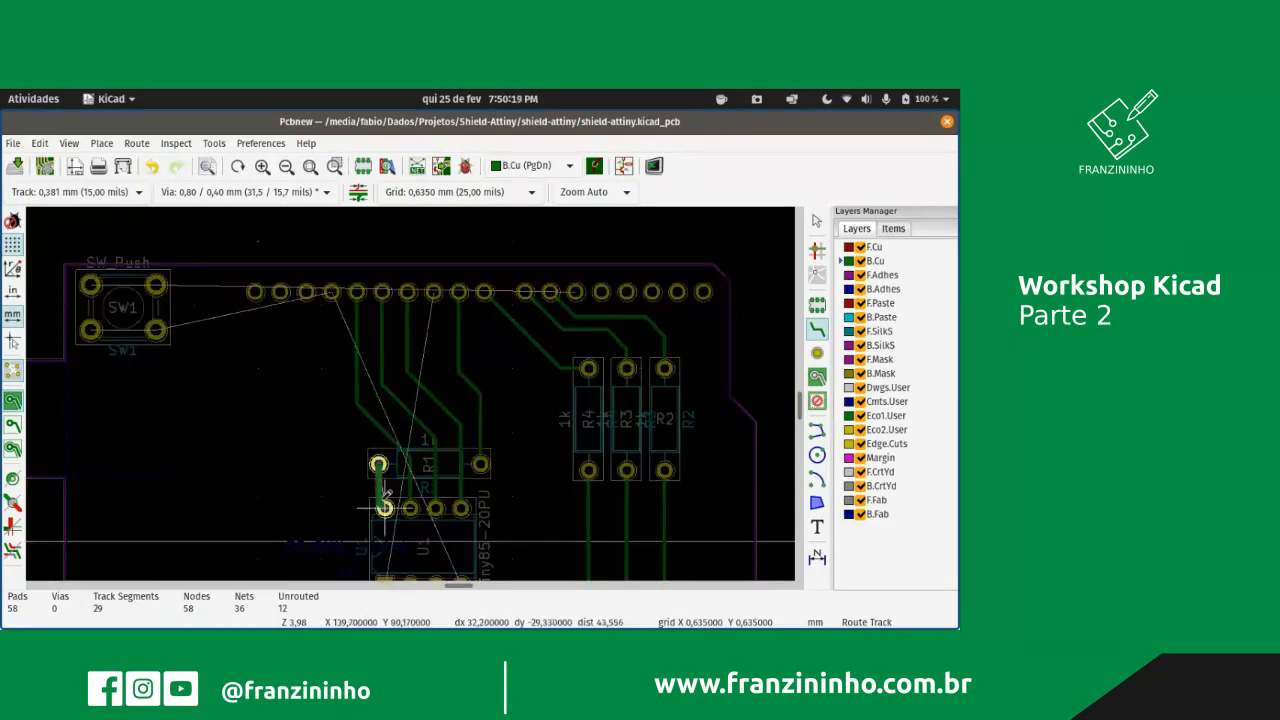
click(385, 508)
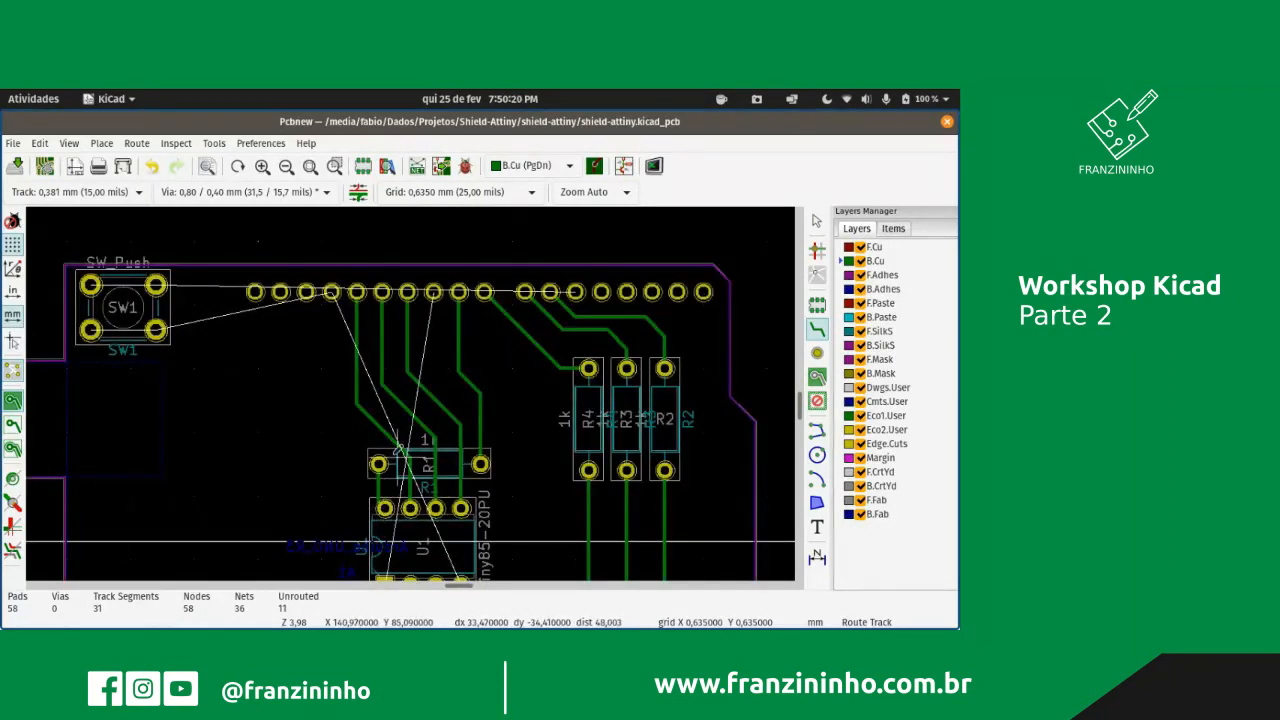
- Examine the remaining unrouted connections across the board, from SW1 and the upper header to U1, C1 and D1
scroll(413, 383, down, 1)
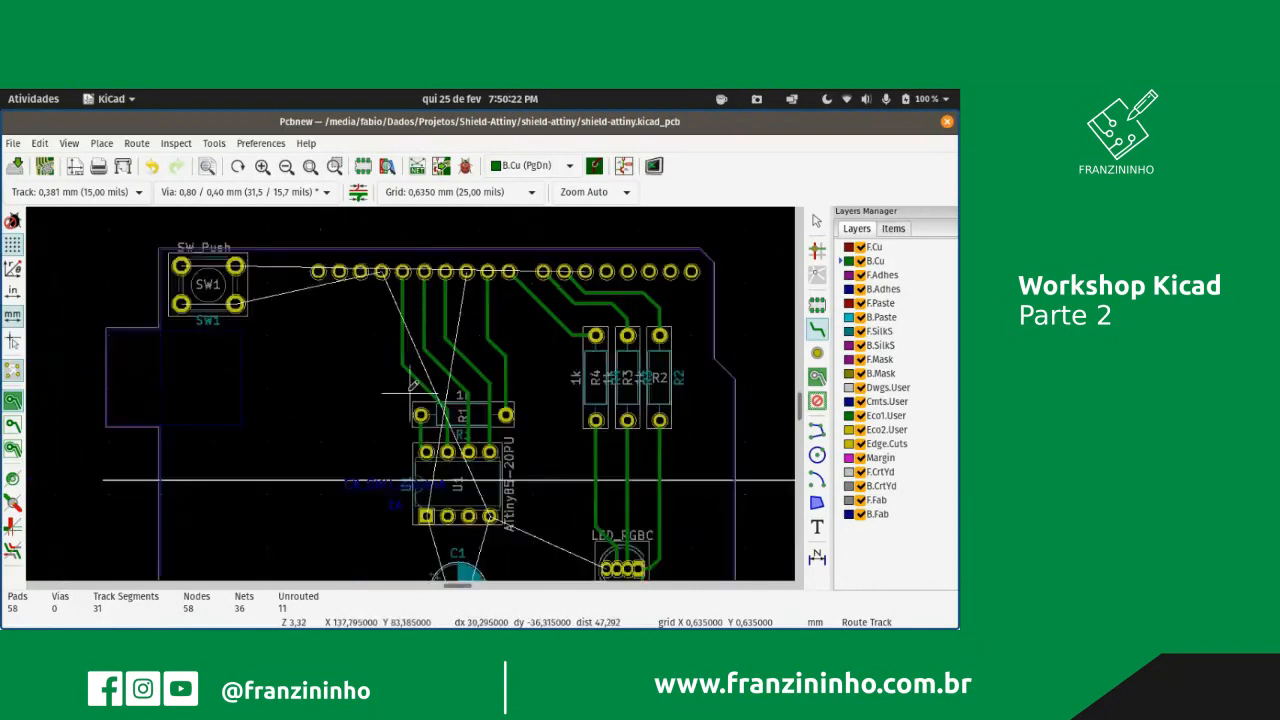
scroll(413, 383, down, 1)
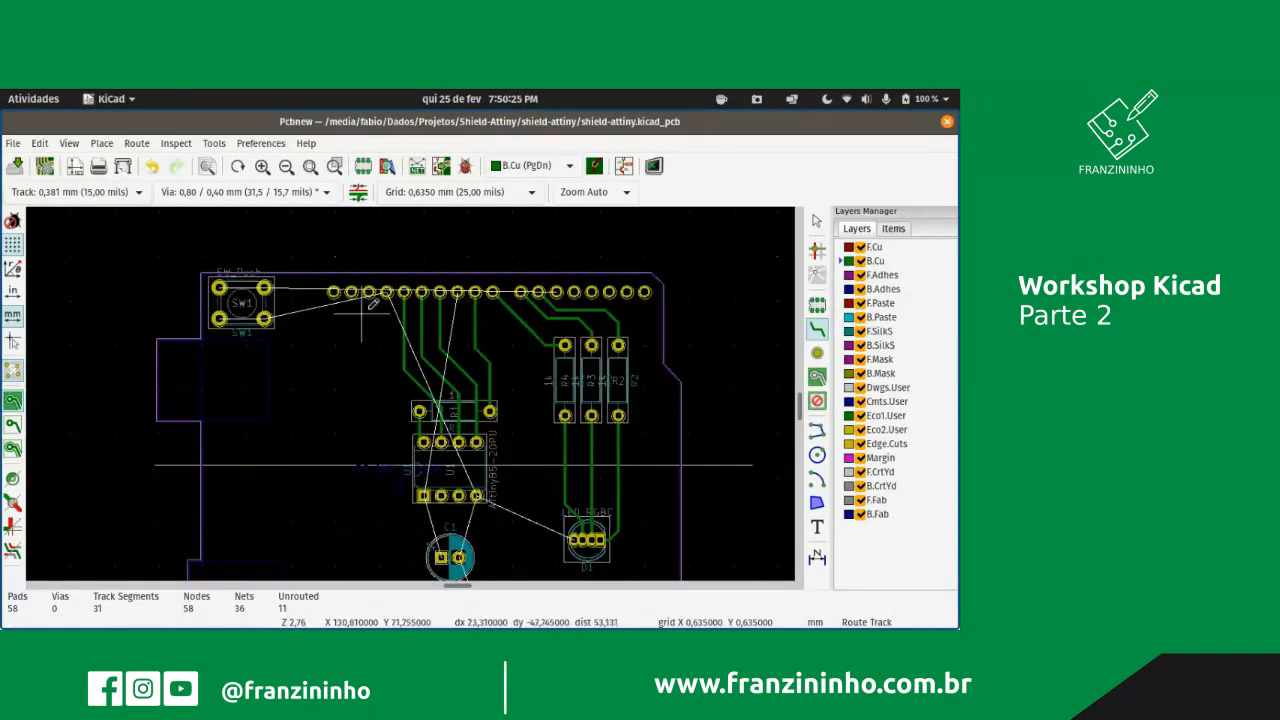
scroll(532, 272, down, 1)
scroll(410, 392, up, 3)
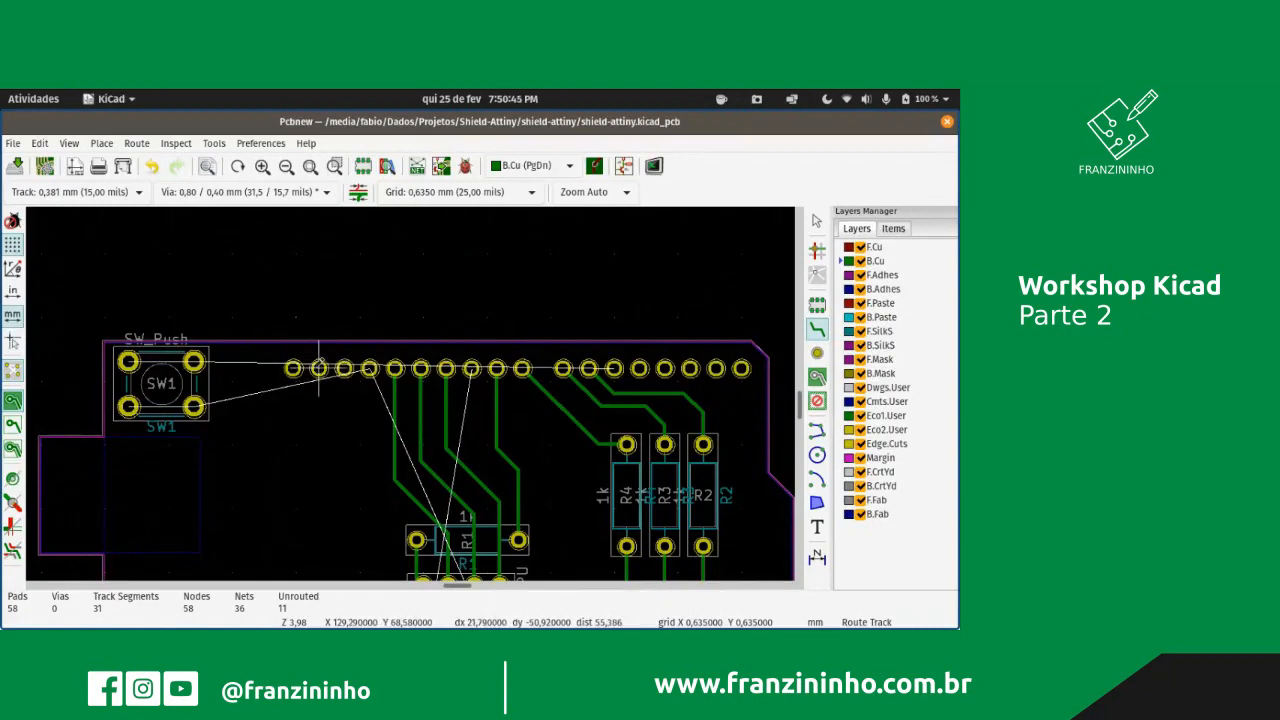
scroll(296, 362, down, 2)
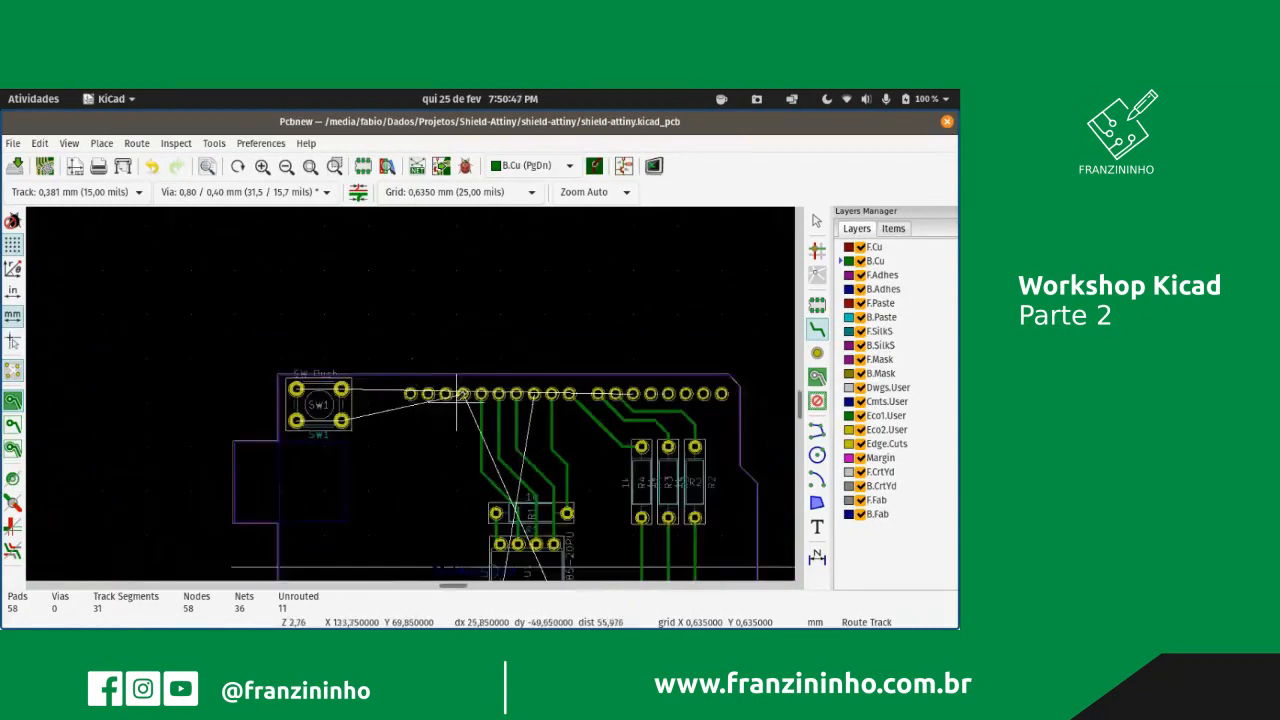
scroll(407, 373, down, 1)
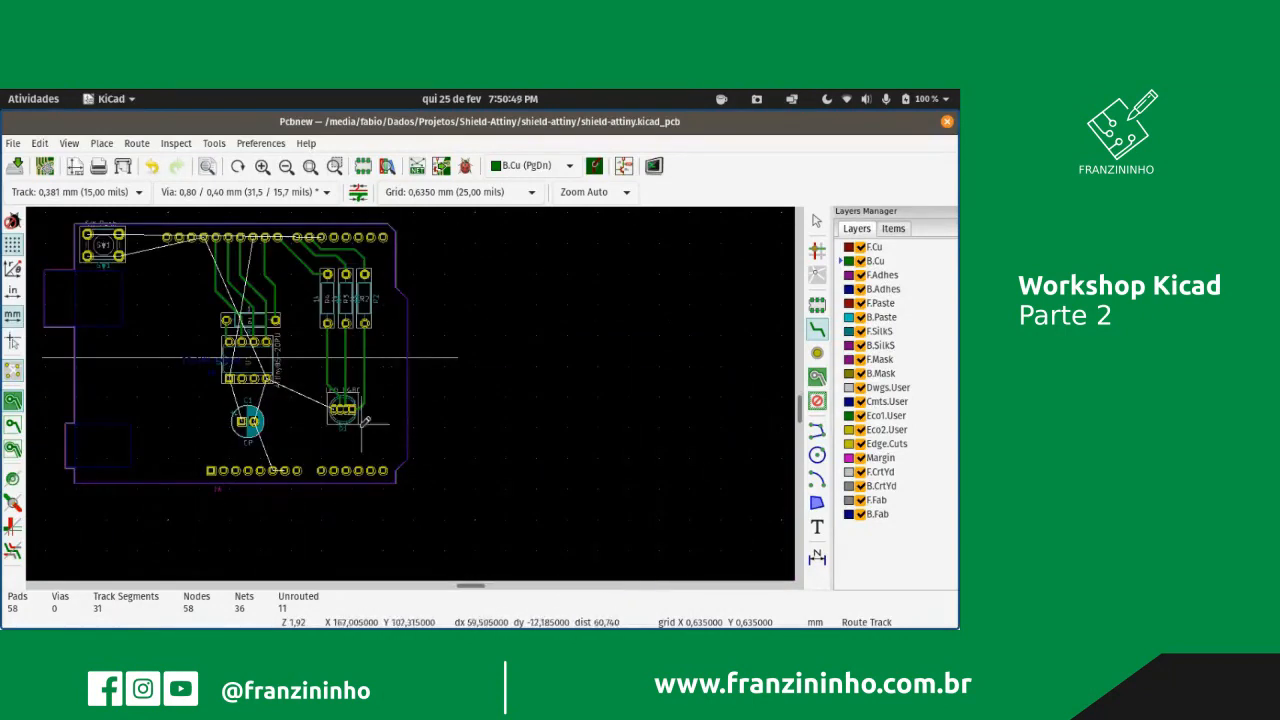
scroll(407, 373, up, 2)
scroll(443, 434, up, 2)
scroll(394, 374, down, 4)
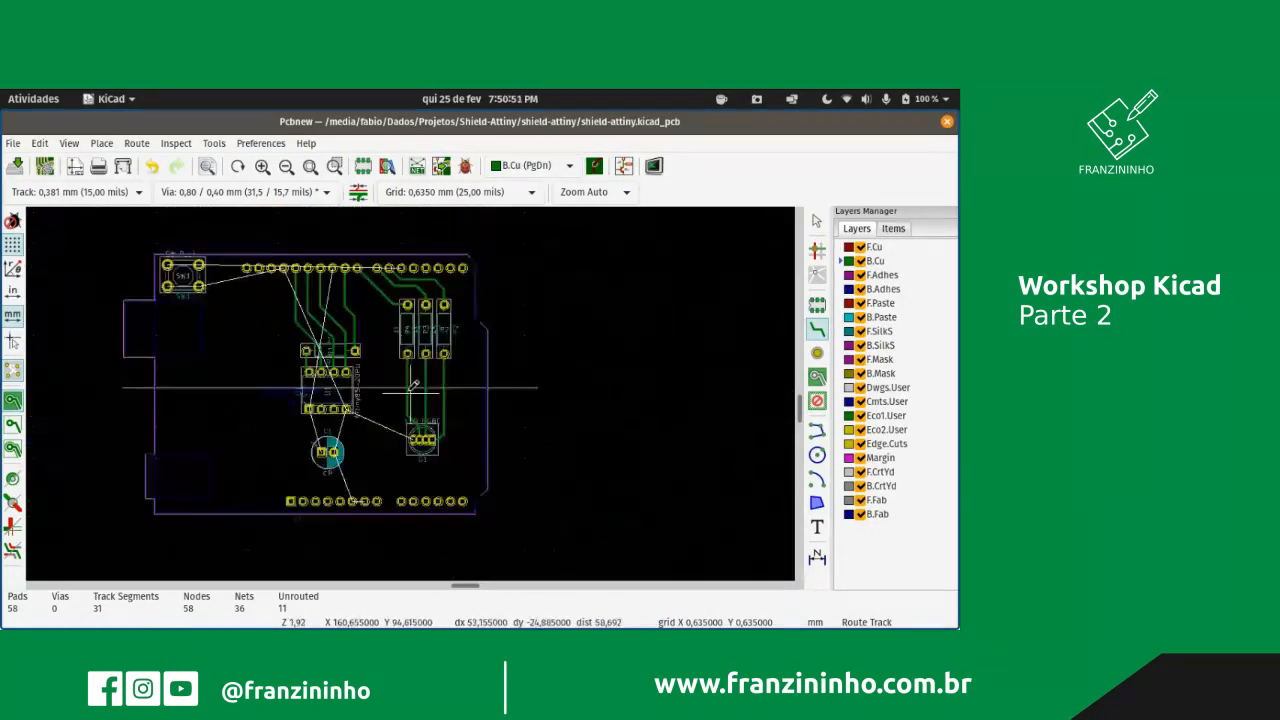
scroll(410, 386, up, 2)
scroll(410, 390, up, 3)
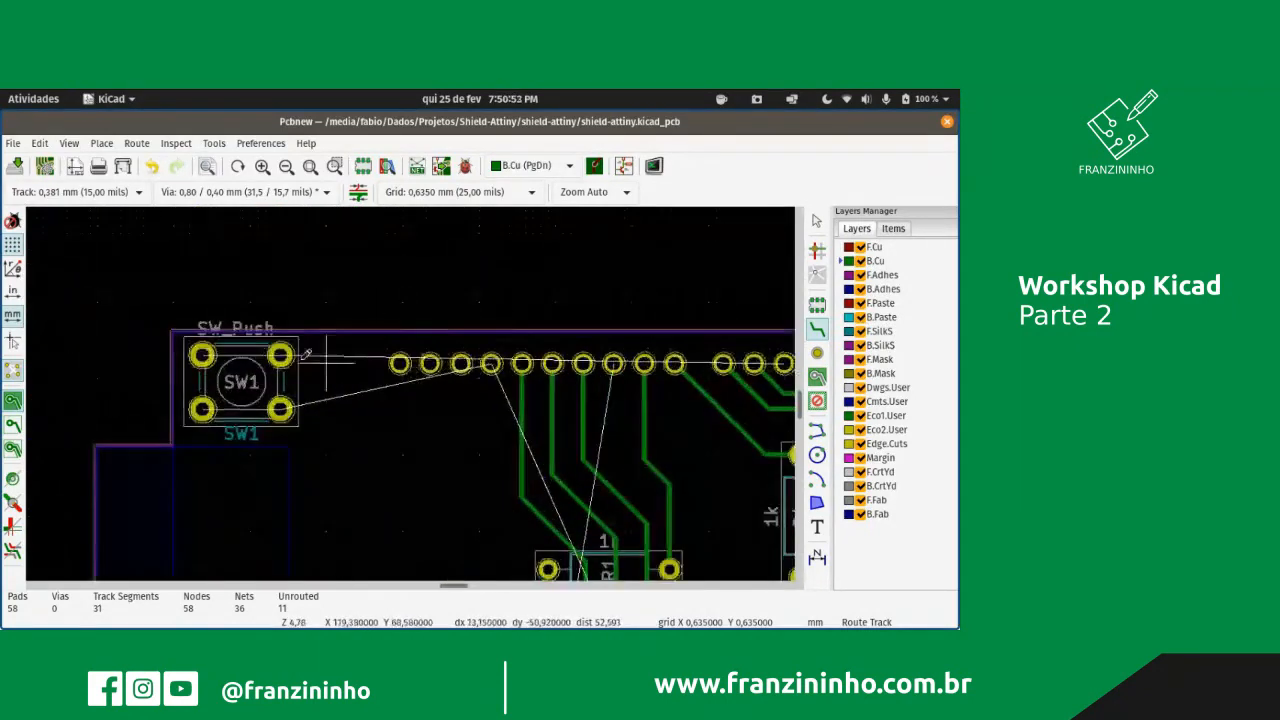
- Inspect the pad numbers and nets along the upper header to see where SW1's pads 1 and 2 connect
scroll(410, 386, down, 3)
scroll(410, 386, up, 2)
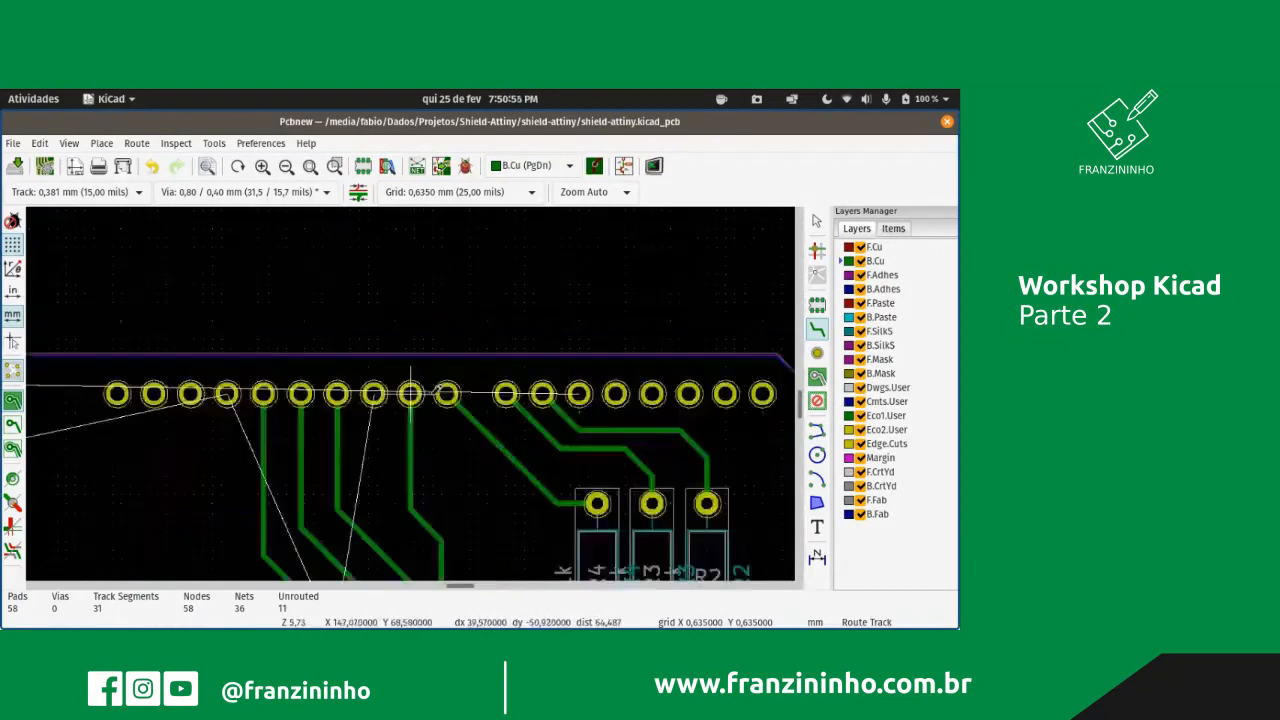
scroll(581, 365, up, 1)
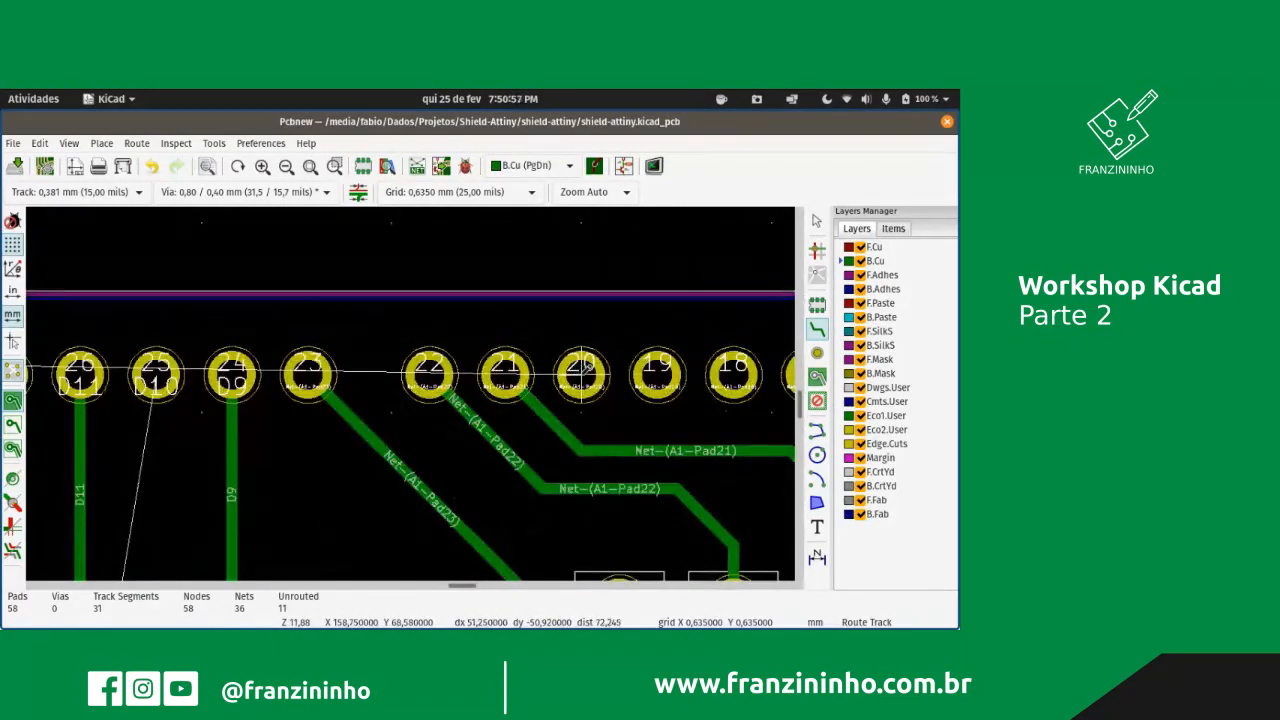
scroll(410, 386, down, 2)
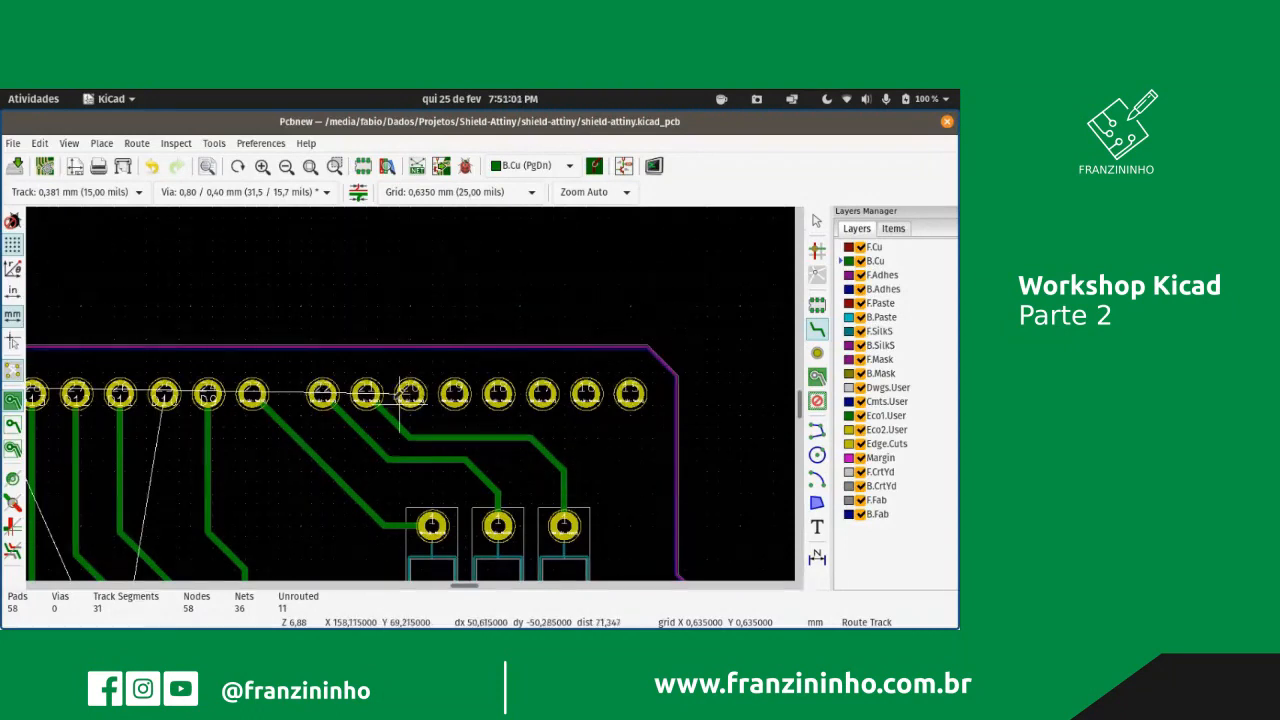
scroll(401, 405, up, 2)
scroll(349, 429, up, 1)
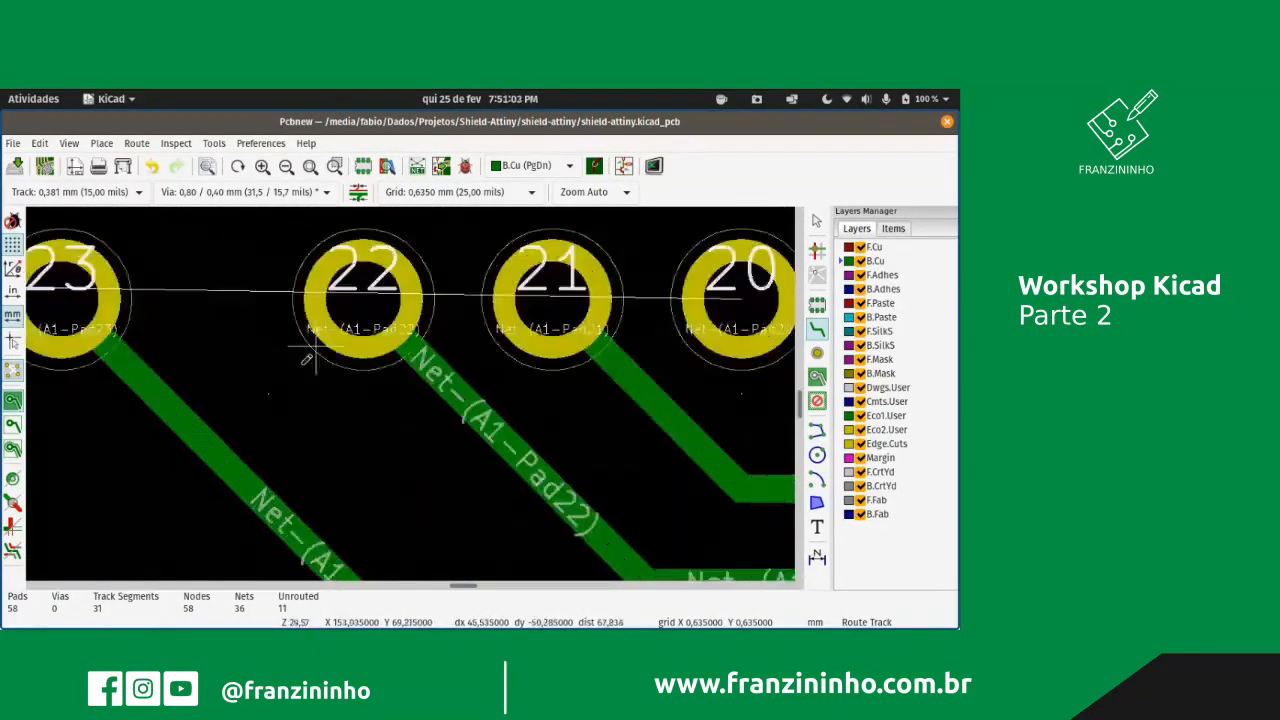
scroll(411, 392, down, 2)
scroll(410, 392, down, 2)
scroll(448, 390, up, 4)
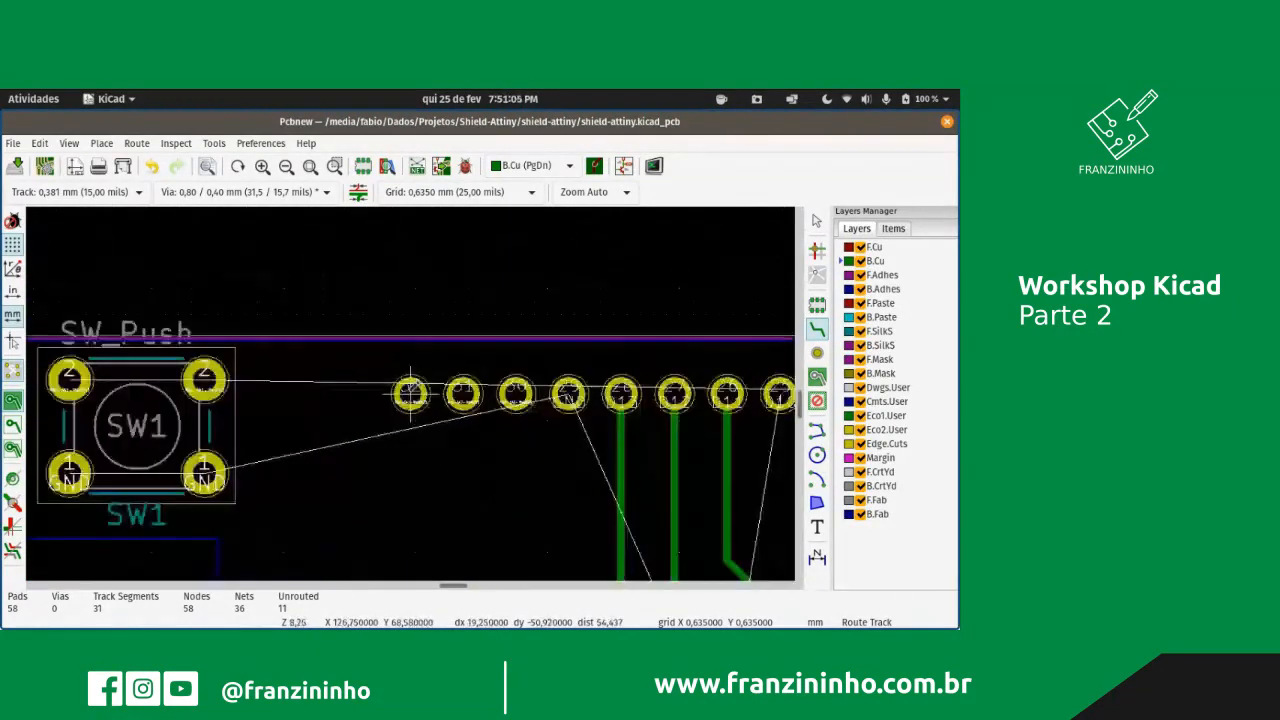
scroll(411, 388, up, 2)
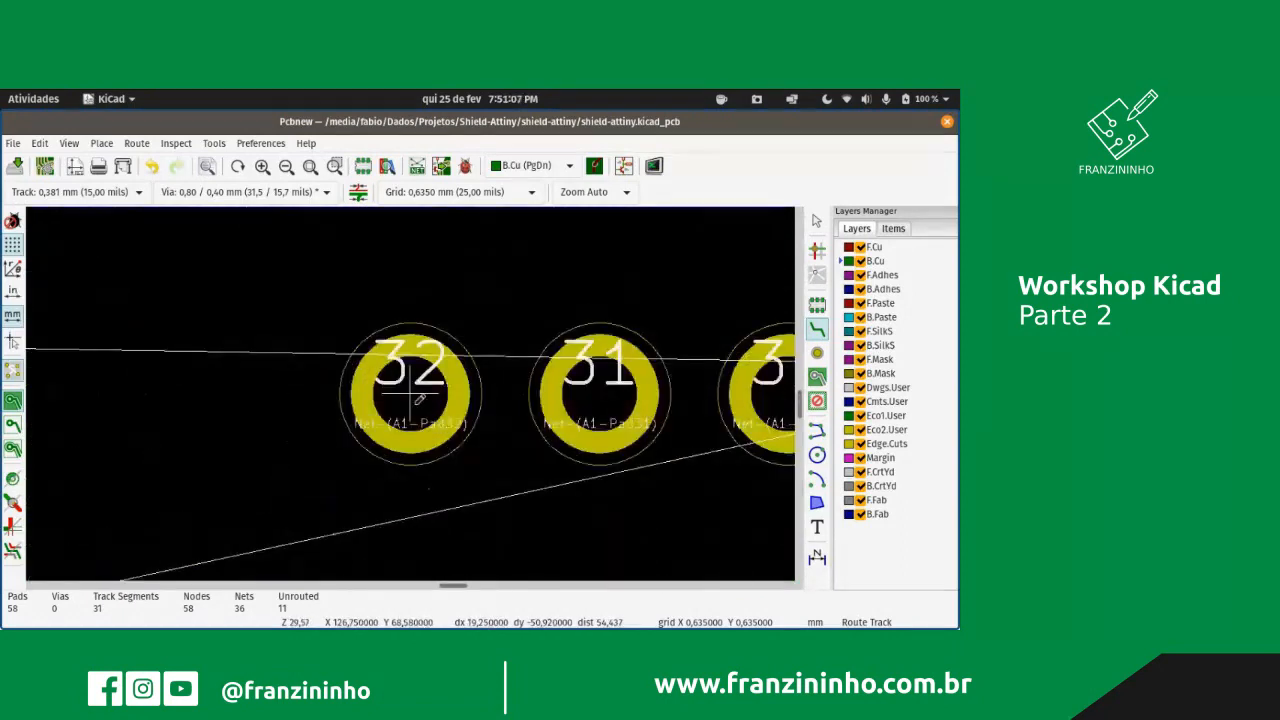
scroll(411, 394, down, 5)
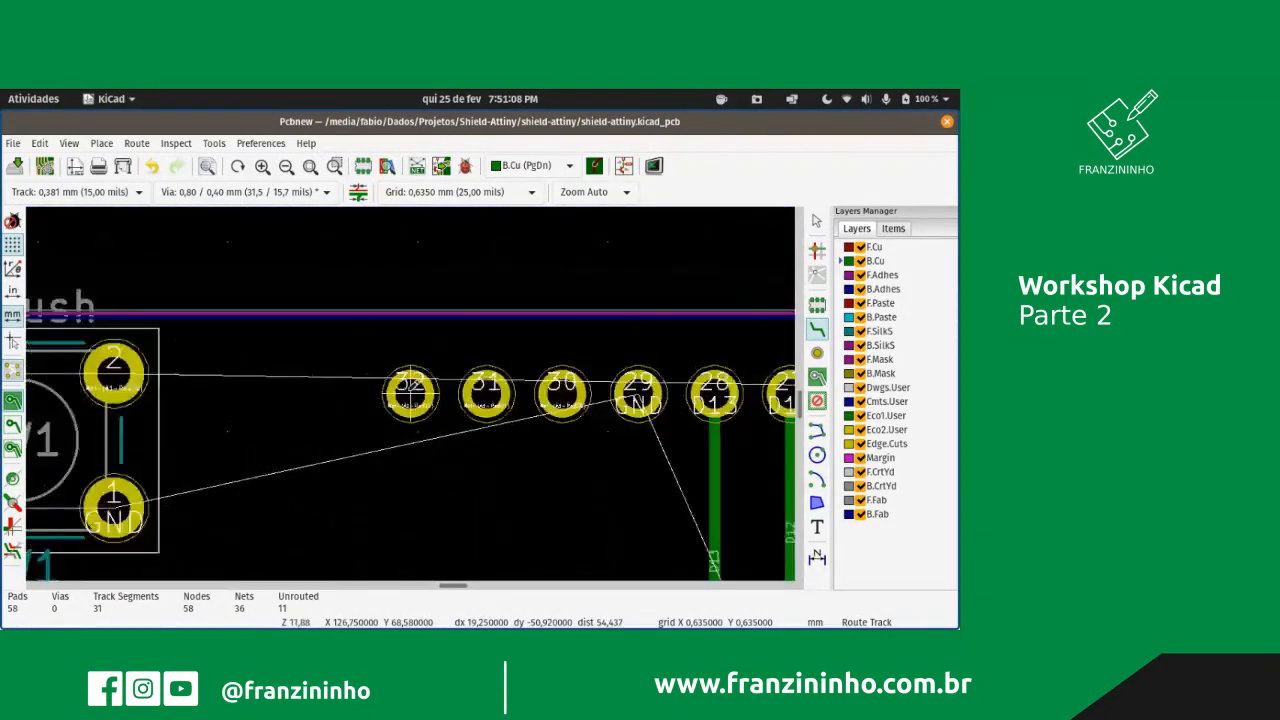
scroll(410, 393, down, 1)
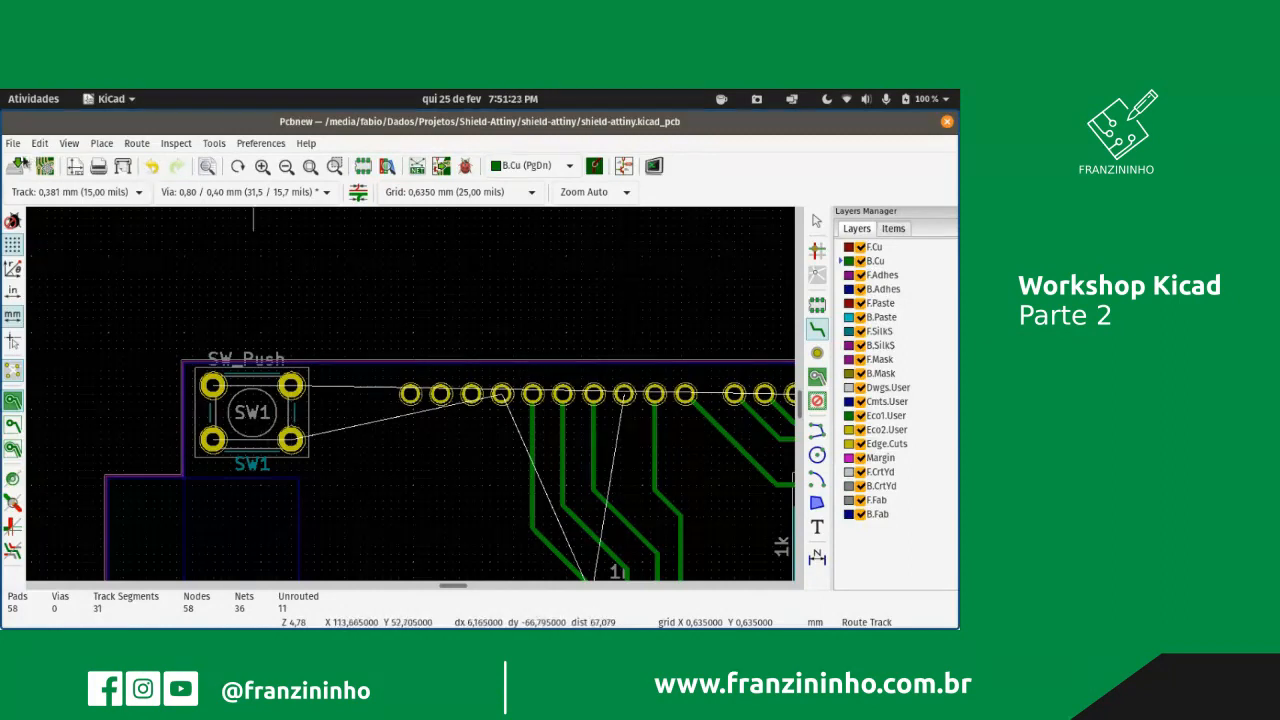
- Save the board and check header pads 32 to 29 beside SW1
key(ctrl+s)
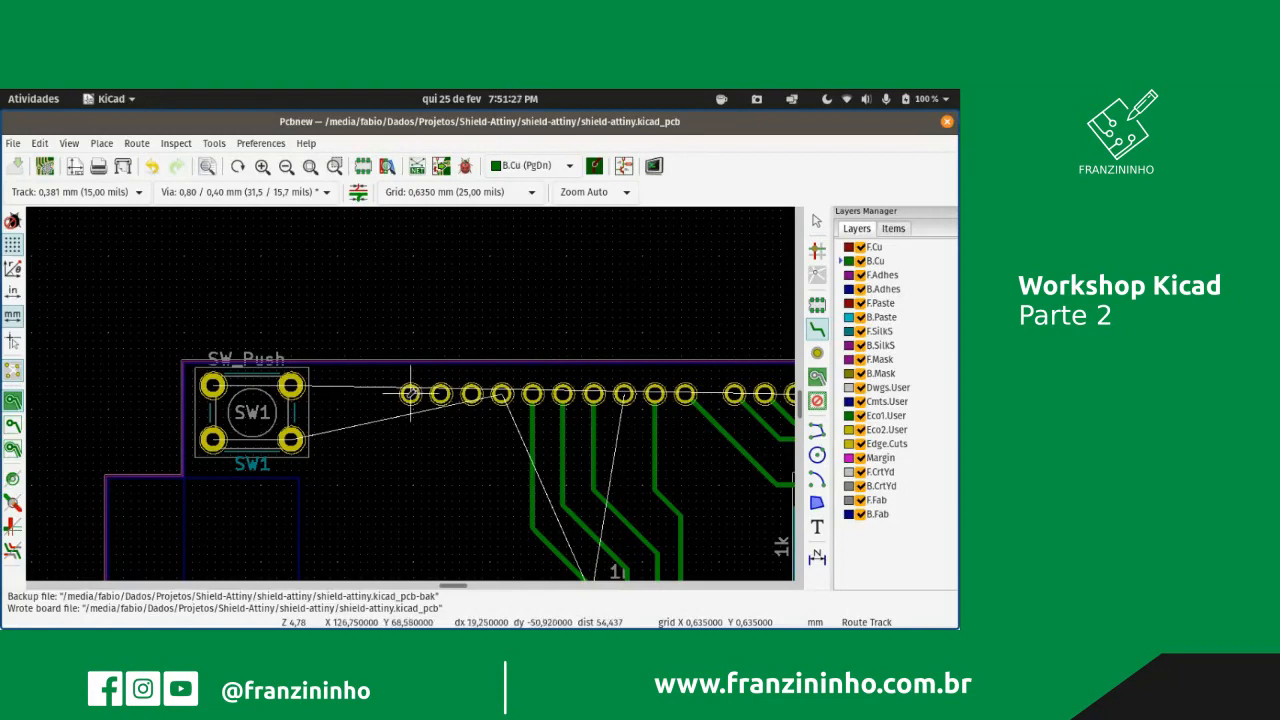
scroll(410, 393, up, 4)
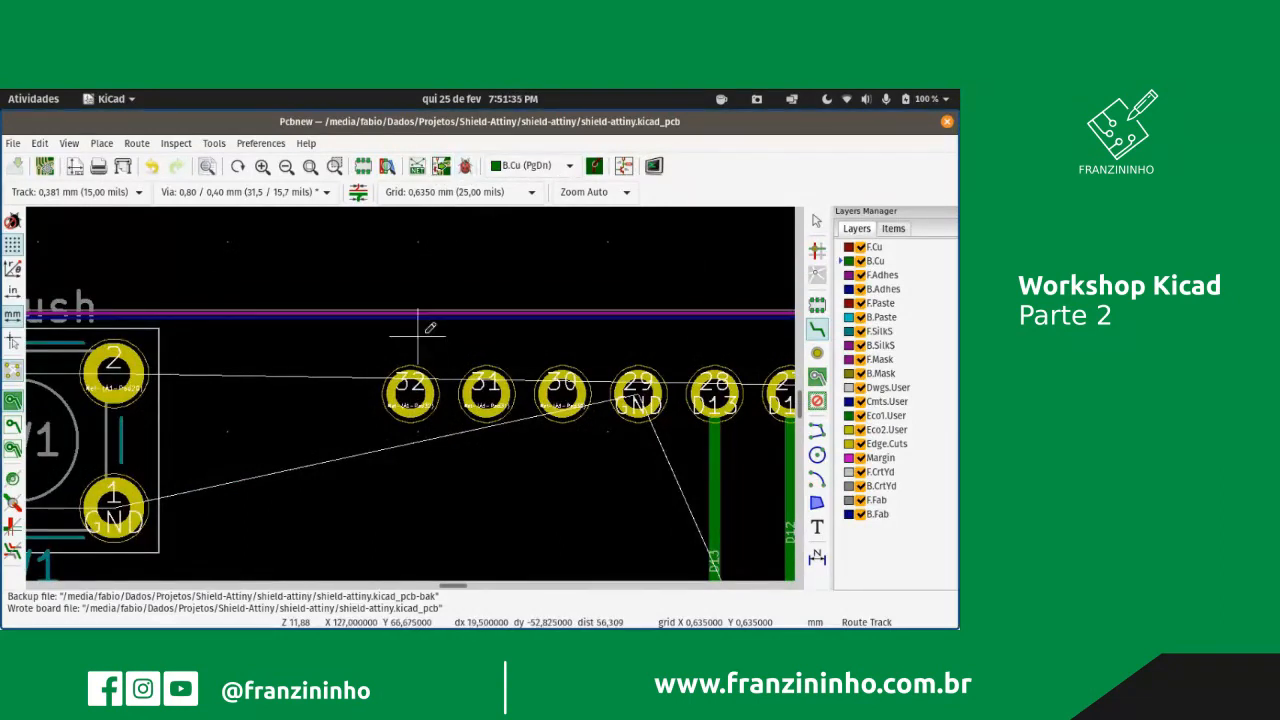
scroll(416, 346, down, 3)
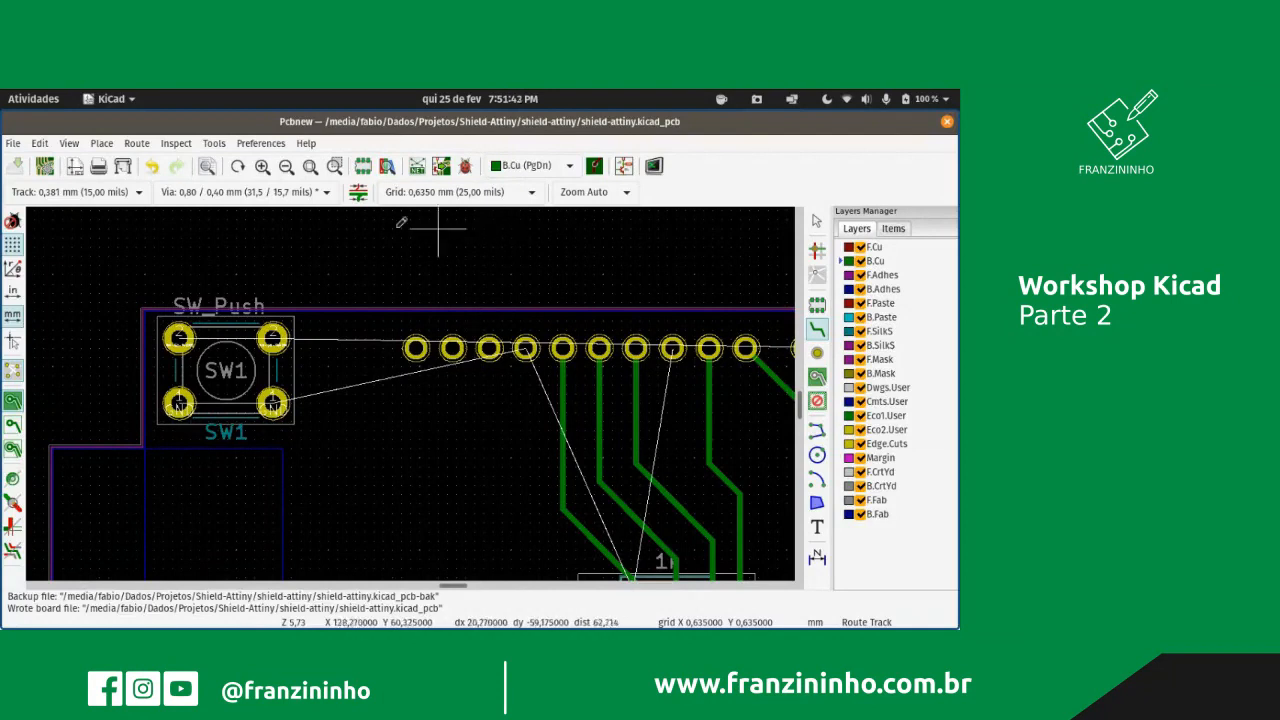
- Switch to the schematic in Eeschema and examine SW1's connection and the free pins of Arduino A1
click(623, 165)
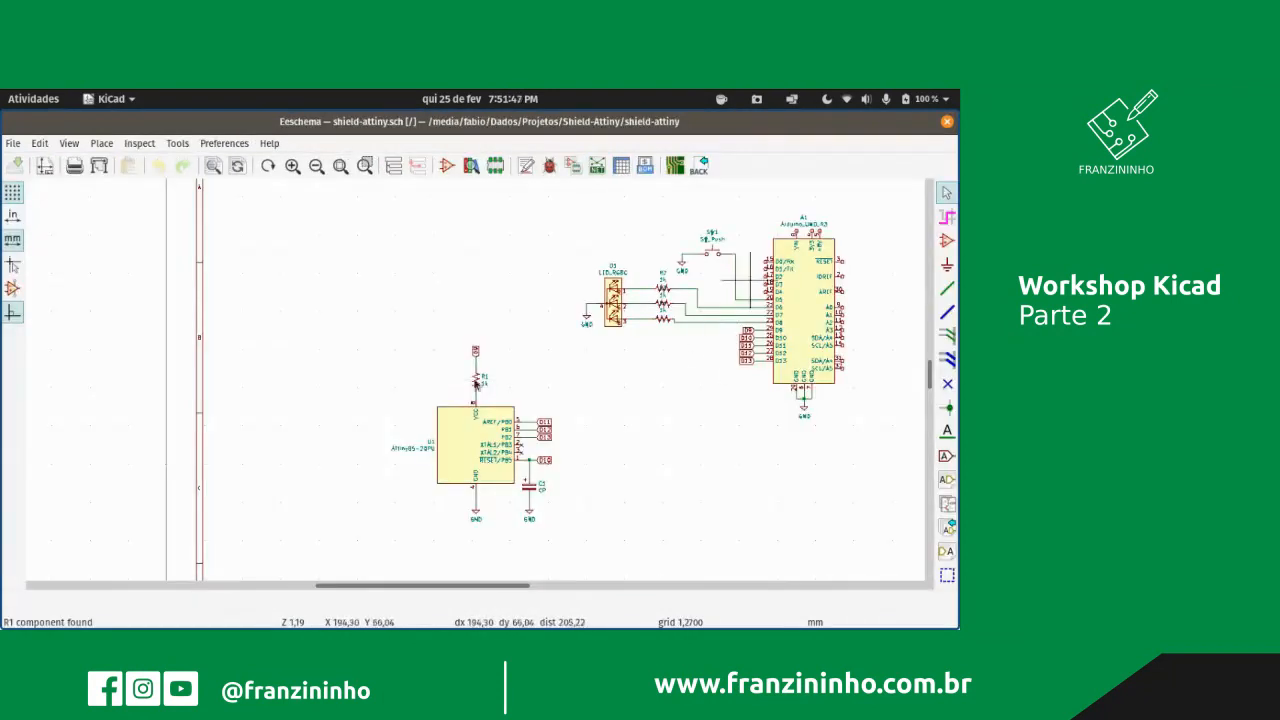
scroll(747, 272, down, 2)
scroll(747, 272, up, 5)
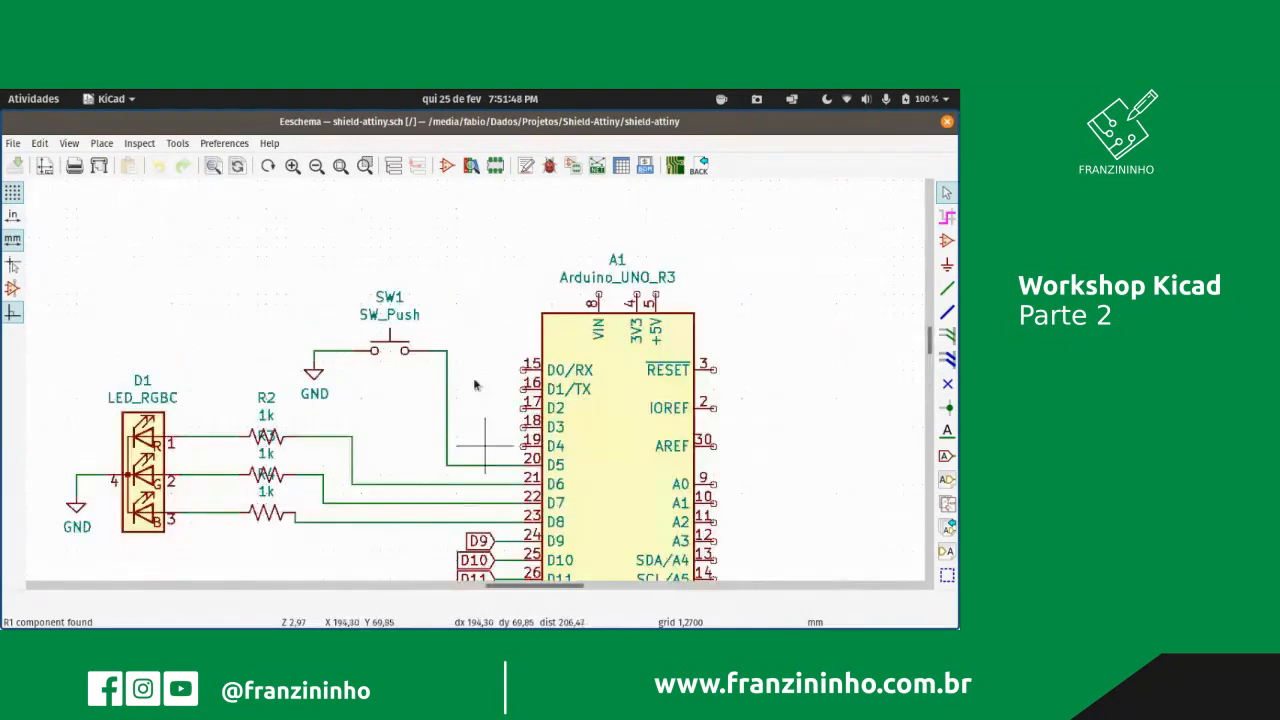
scroll(475, 387, up, 2)
scroll(488, 388, down, 1)
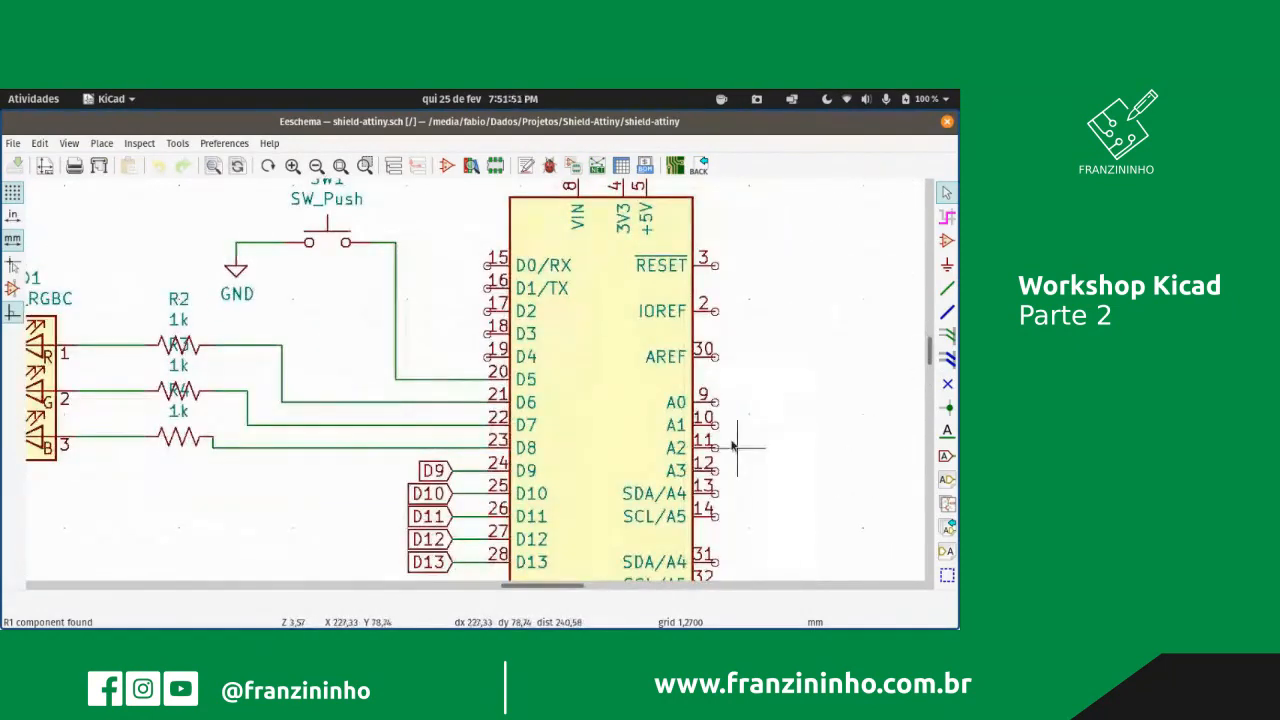
scroll(745, 520, down, 1)
scroll(480, 386, up, 1)
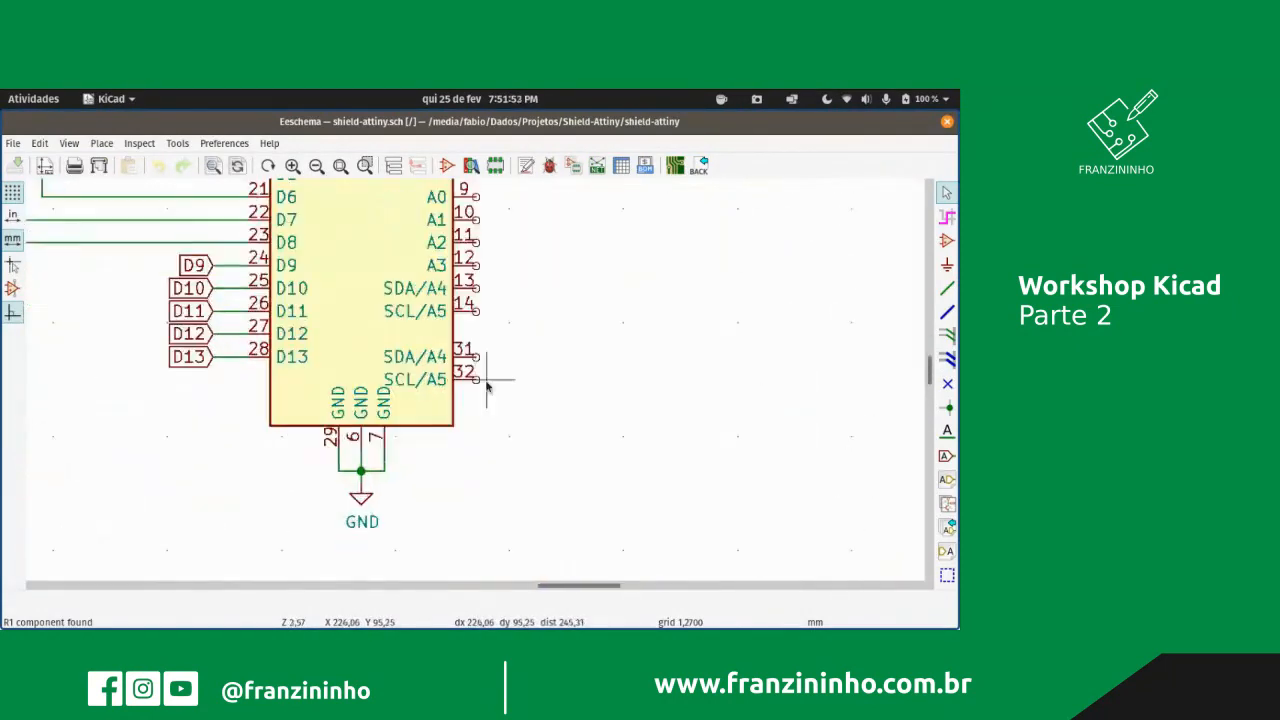
scroll(486, 385, down, 2)
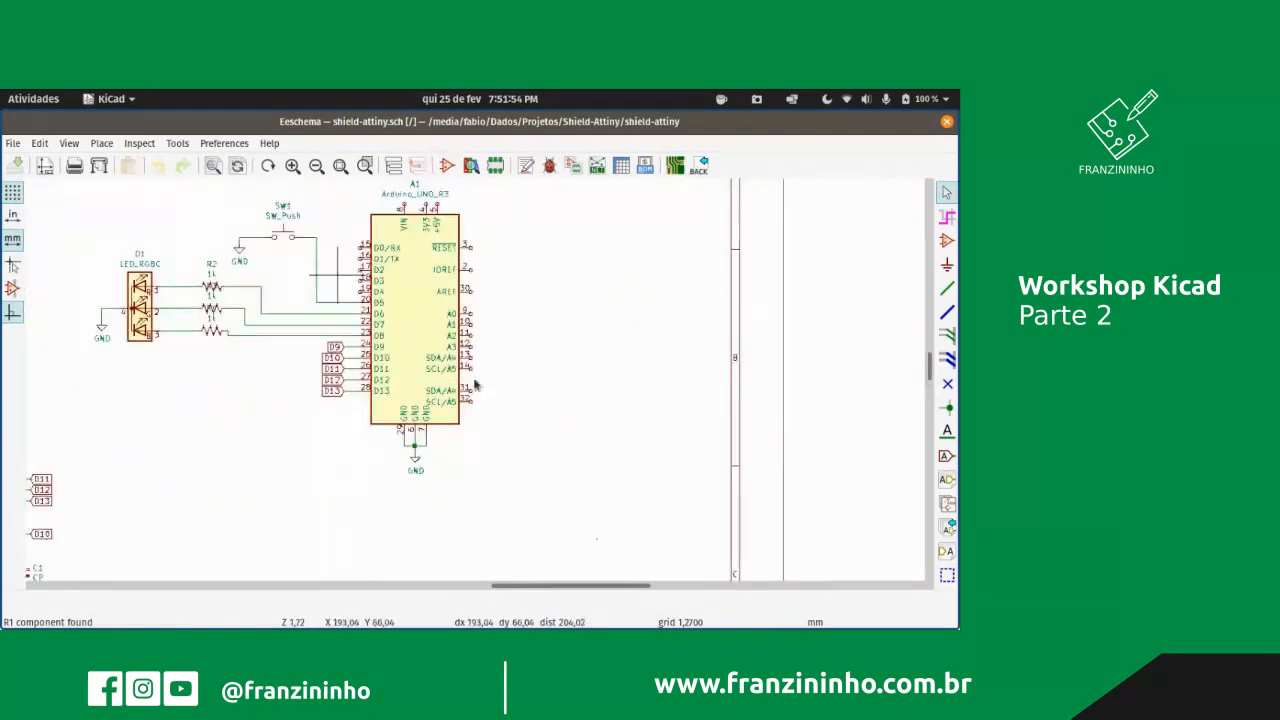
- Delete the vertical and horizontal wire segments linking SW1 to pin 20 (D5) of A1
scroll(476, 390, up, 2)
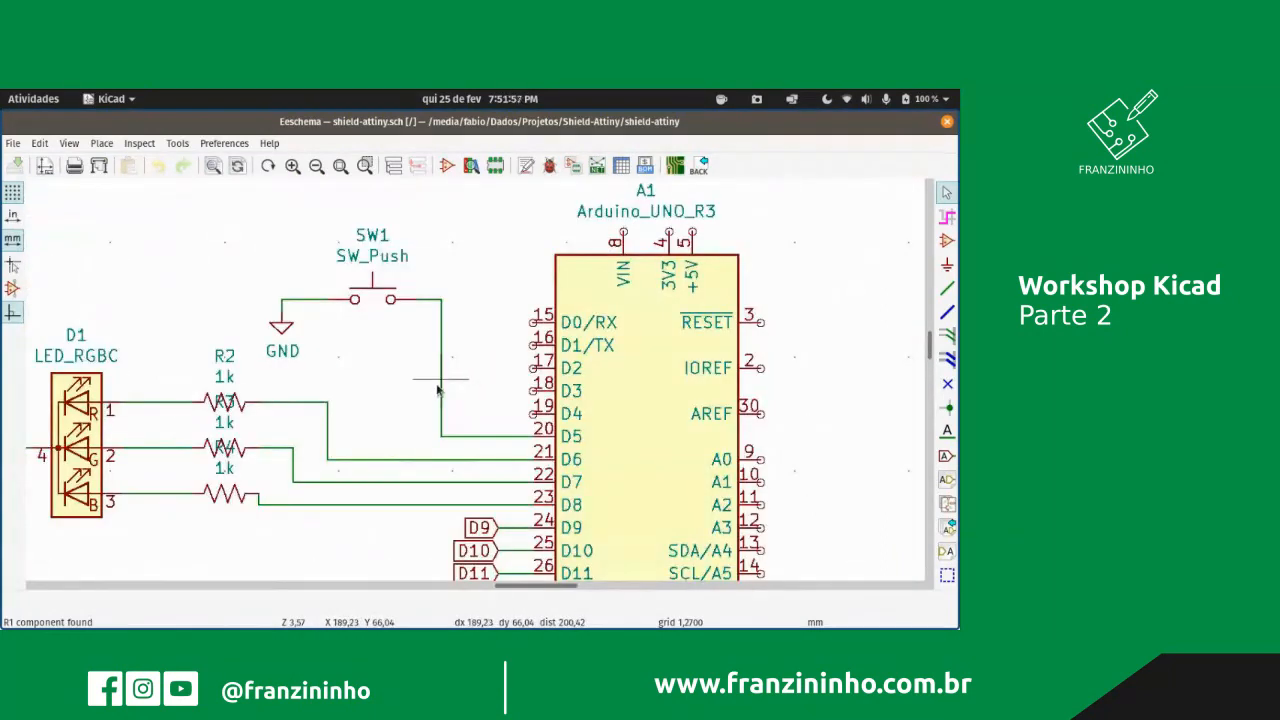
key(Delete)
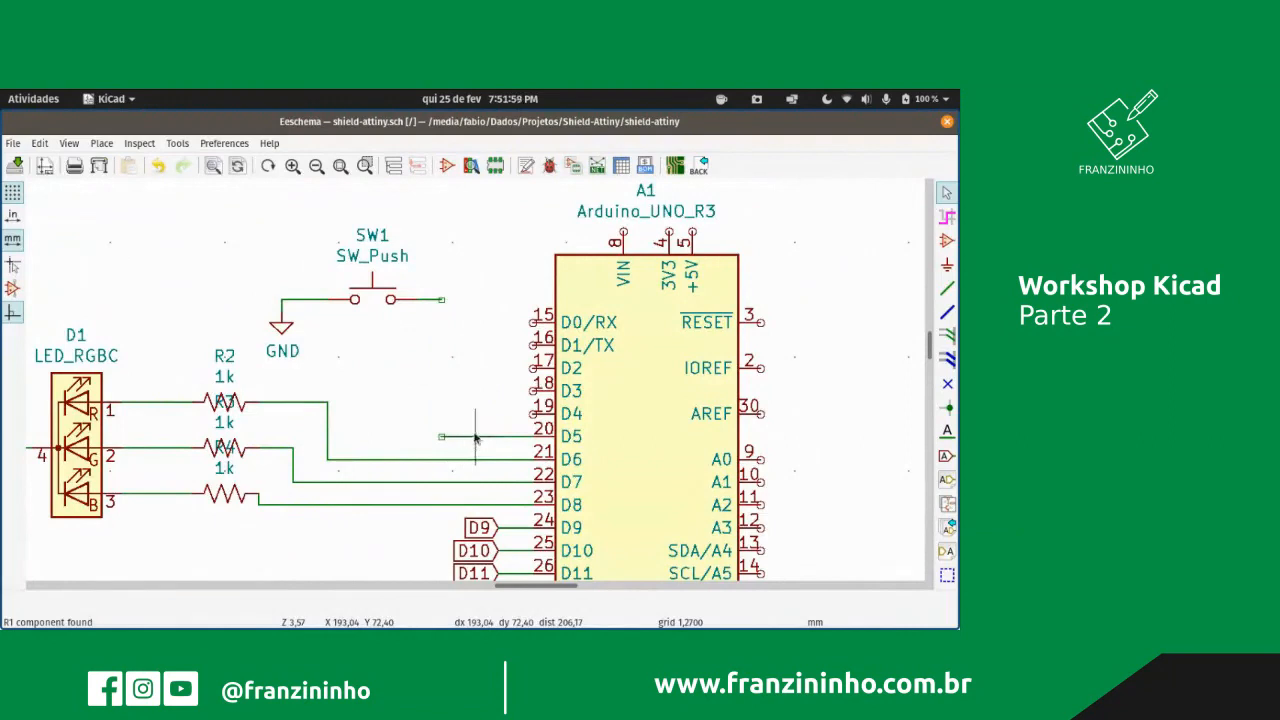
key(Delete)
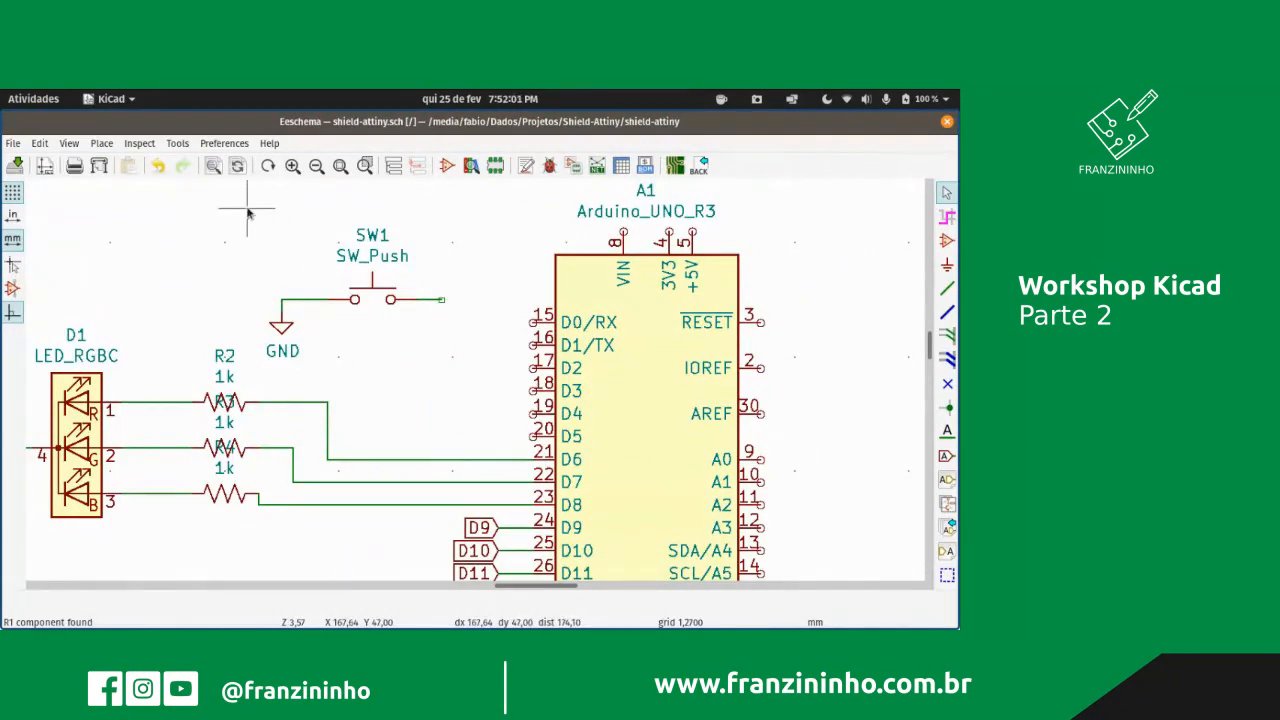
- Move SW1, with its GND symbol and wire stubs, to the right side of A1 near pins 31 and 32
drag(246, 212, 477, 370)
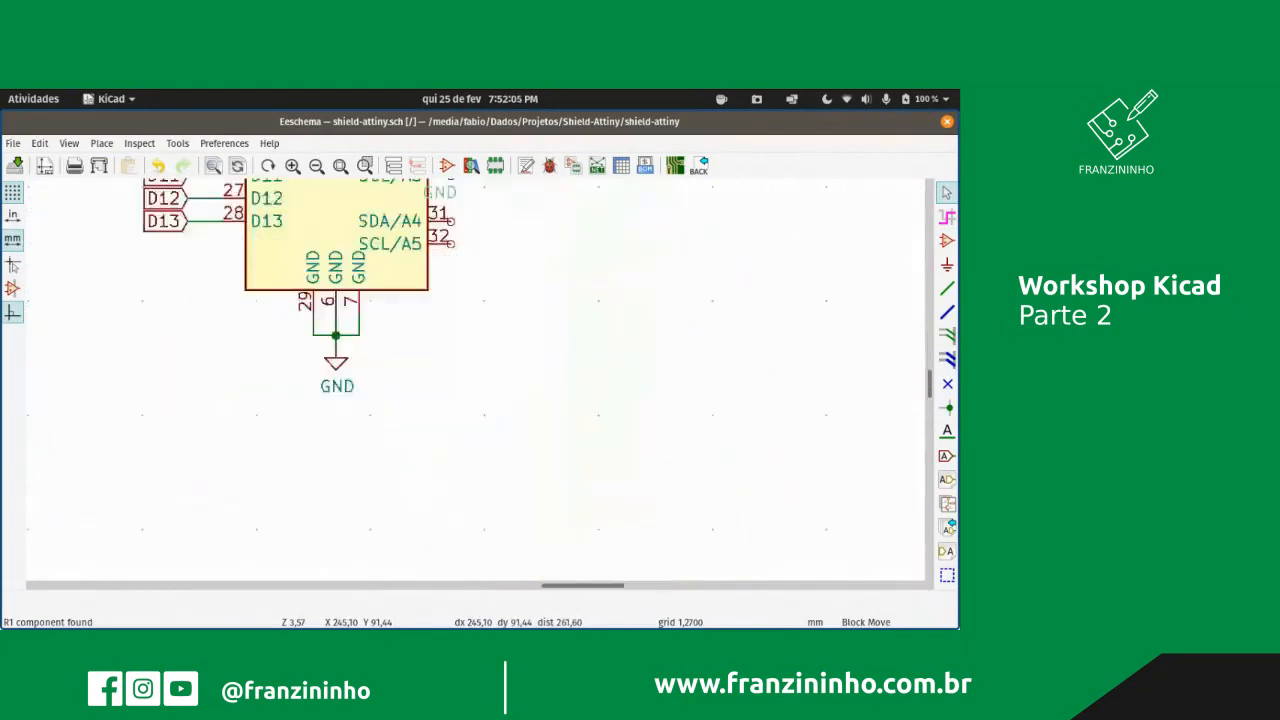
scroll(474, 380, down, 3)
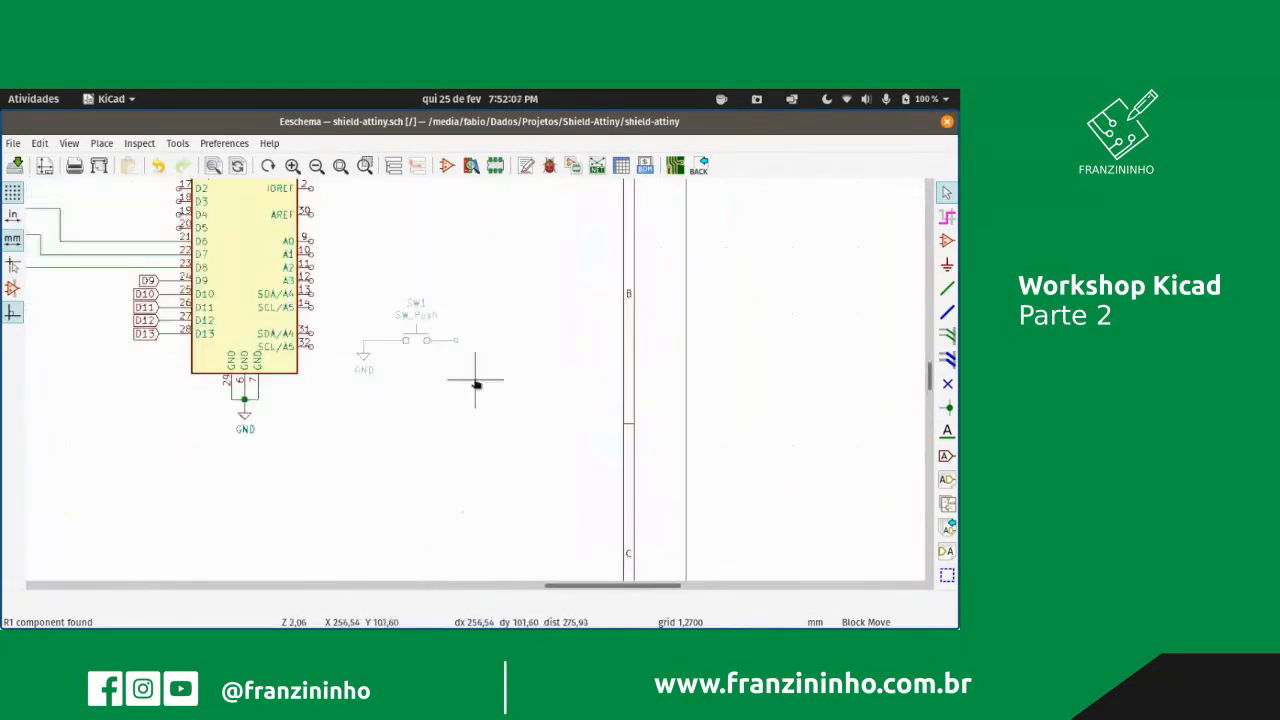
click(502, 375)
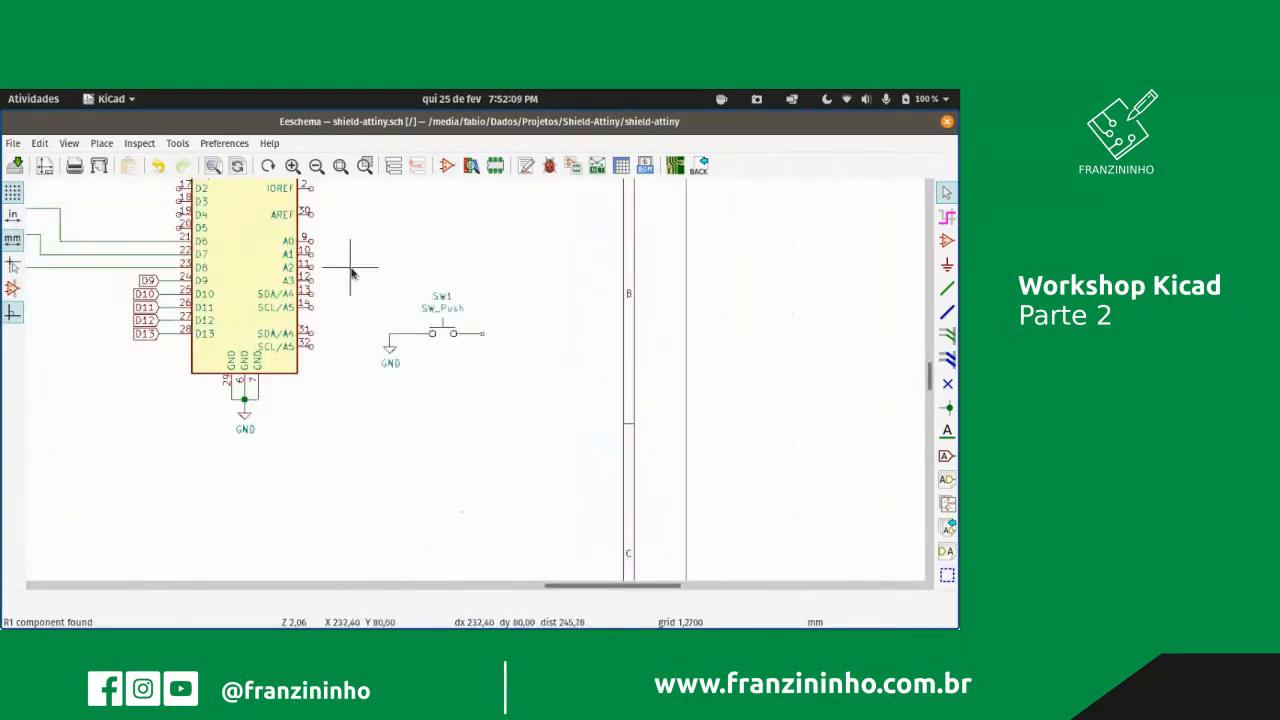
- Try to rotate and mirror the block of SW1 and its GND symbol beside pins 31 and 32 of A1
scroll(352, 270, down, 1)
scroll(537, 475, down, 2)
scroll(461, 301, up, 4)
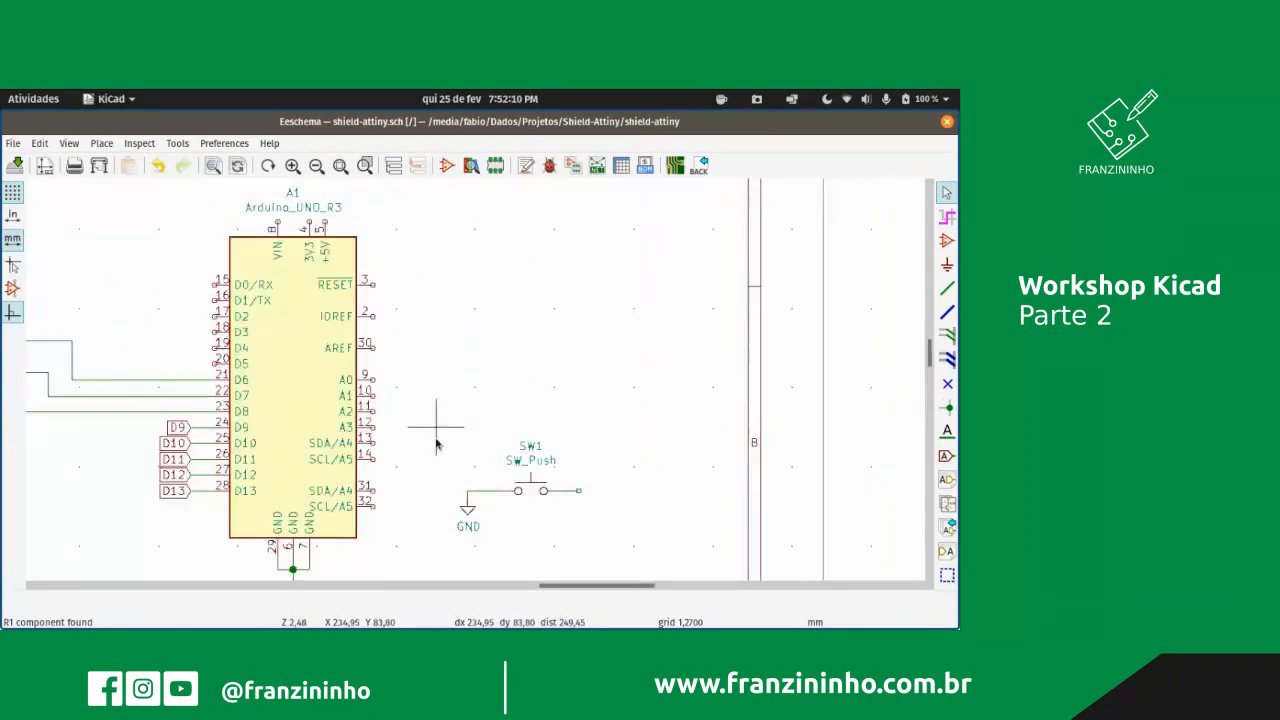
drag(432, 420, 640, 505)
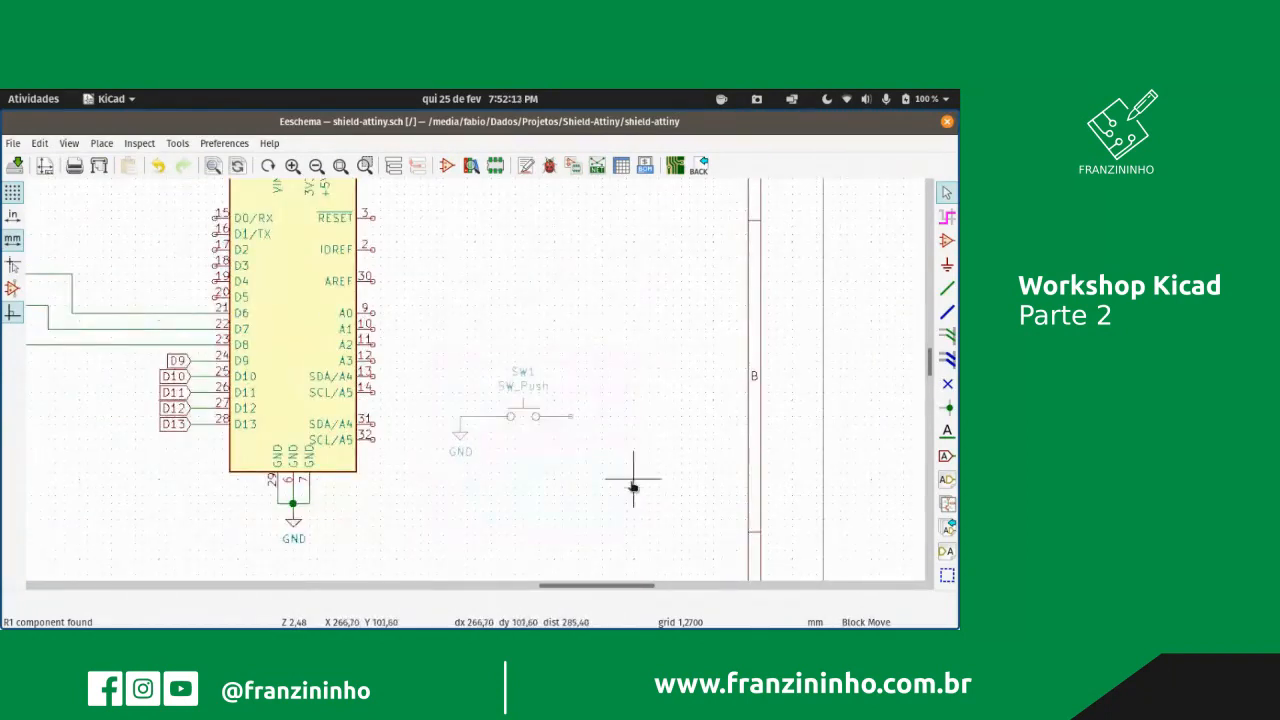
key(r)
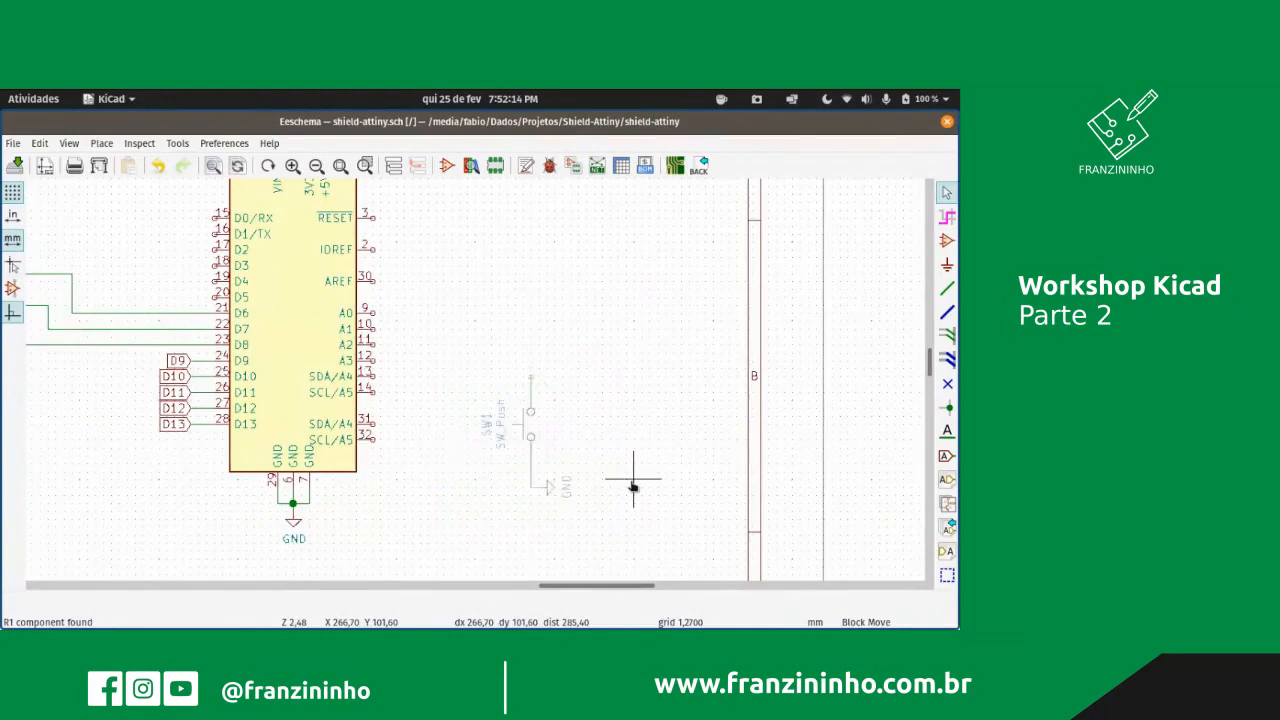
key(r)
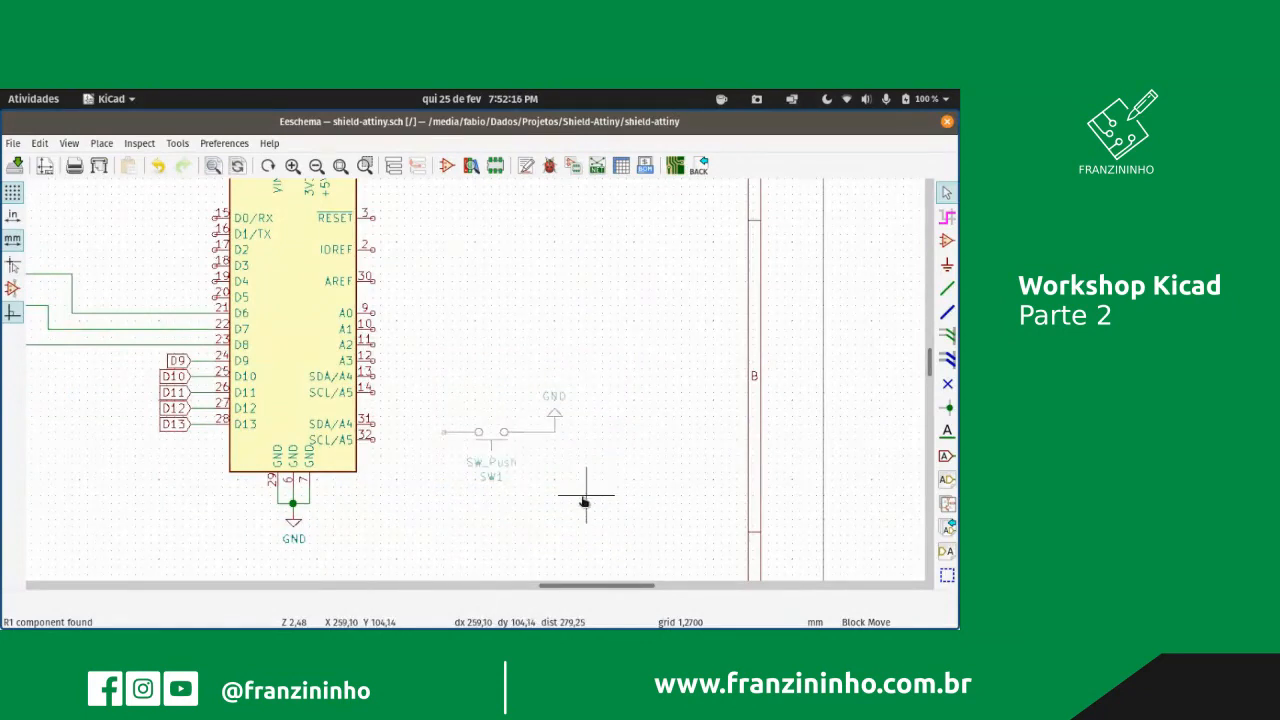
key(y)
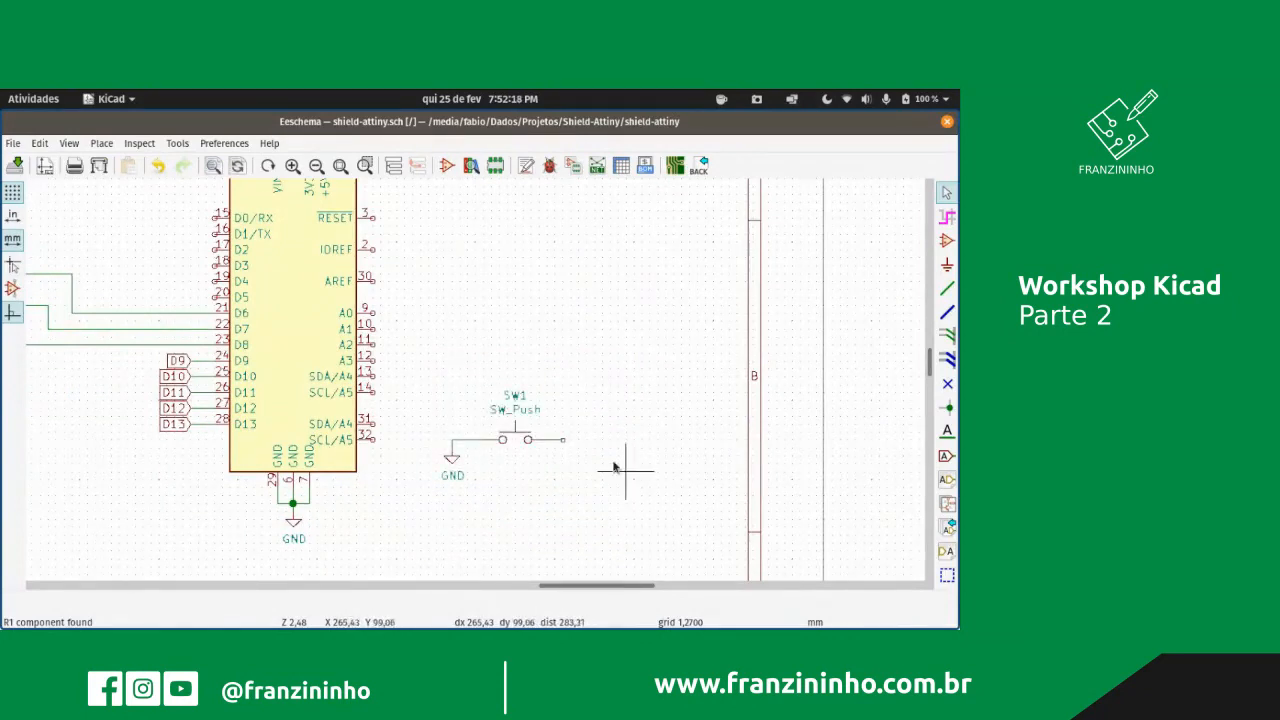
- Delete the horizontal wire between GND and SW1 and the wire stub on SW1's other terminal
scroll(515, 440, down, 2)
scroll(475, 380, up, 4)
scroll(309, 381, up, 2)
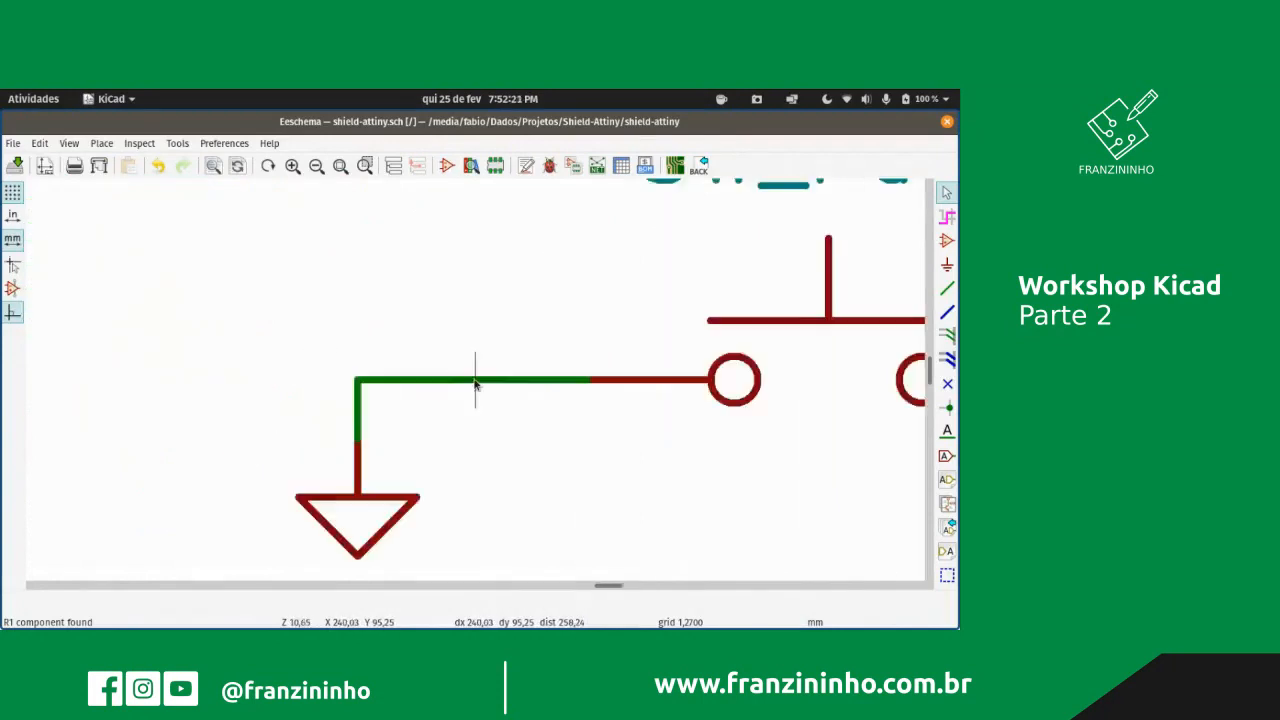
scroll(475, 383, down, 3)
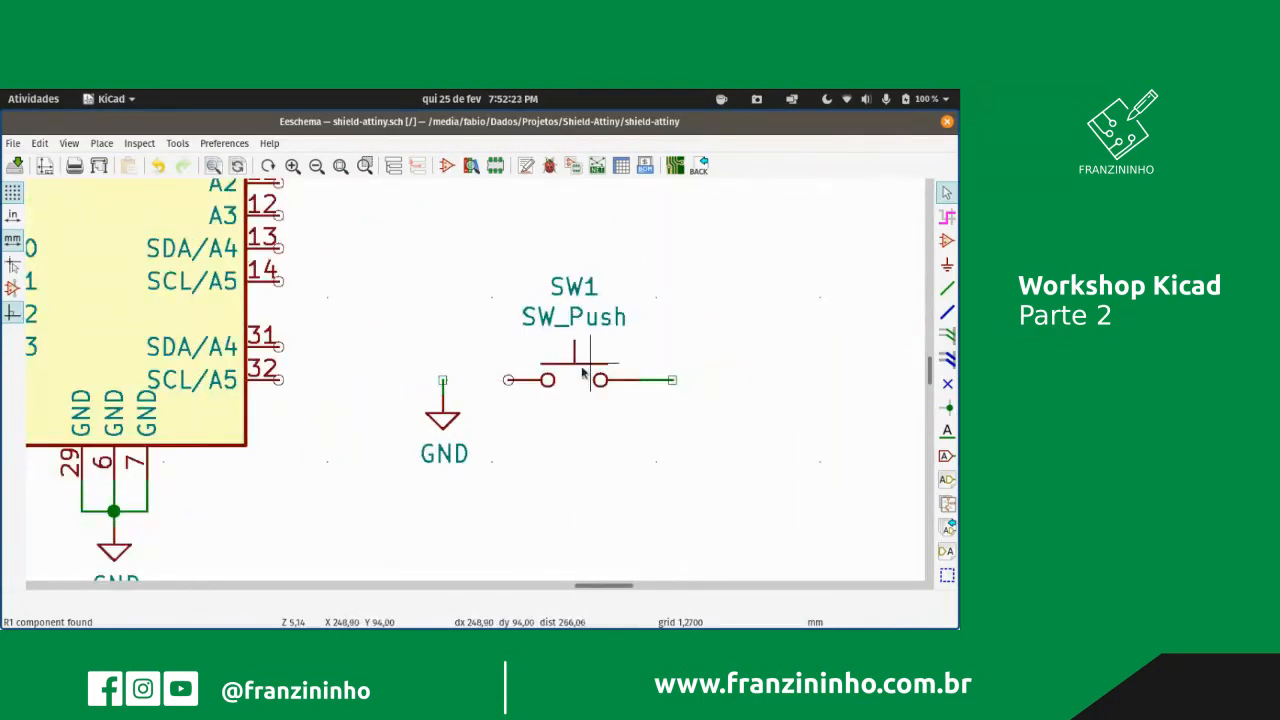
click(640, 381)
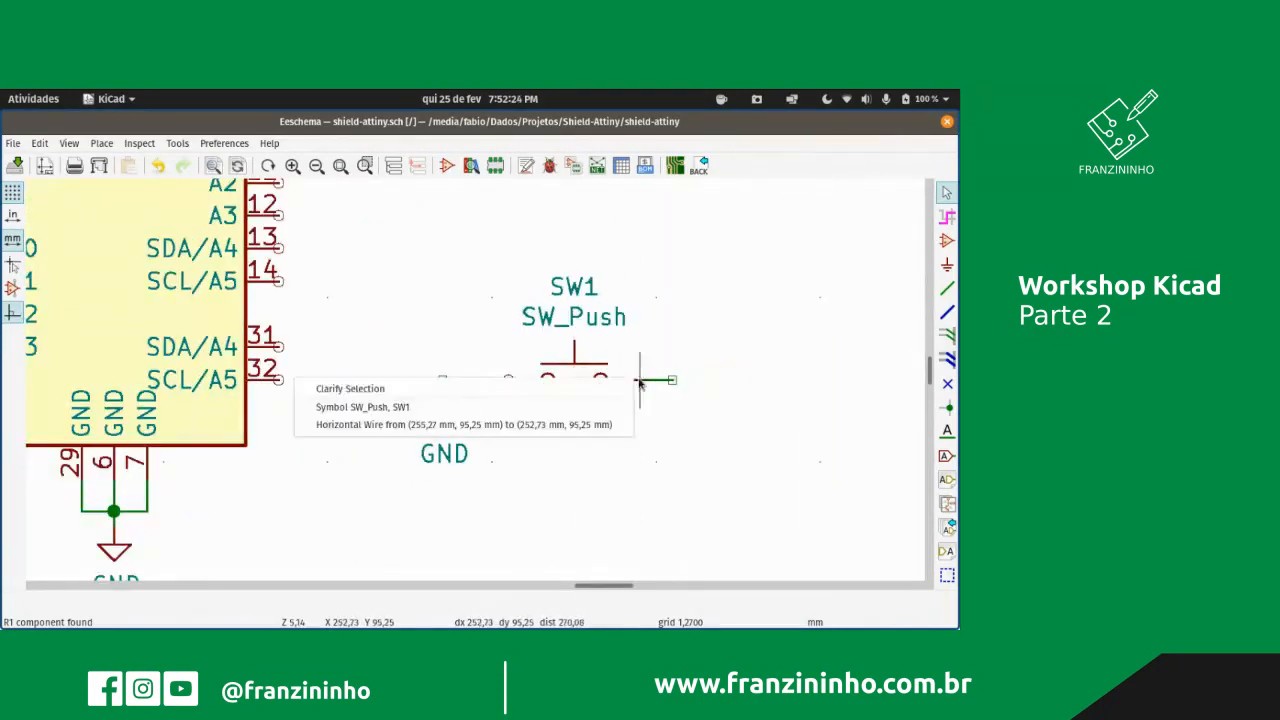
click(686, 357)
key(Delete)
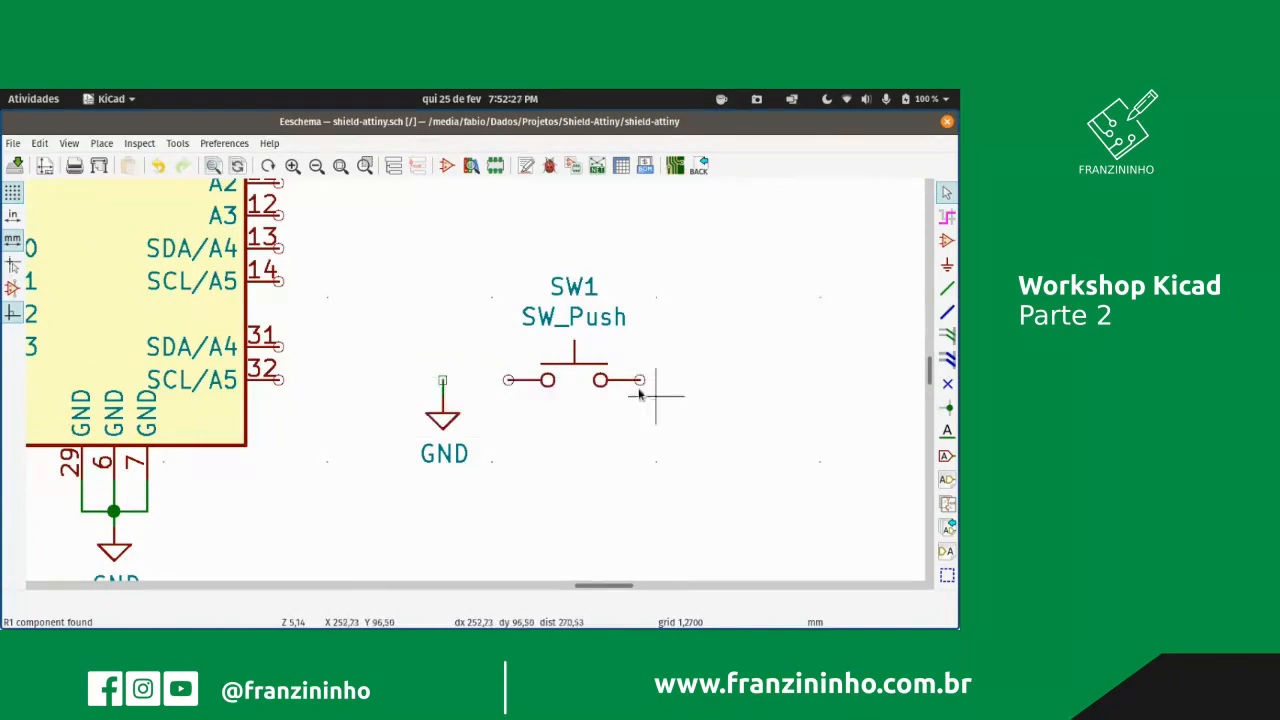
- Reposition SW1 in line with pin 32 of A1 and its GND symbol below the switch's far end, removing the leftover wire stub
key(m)
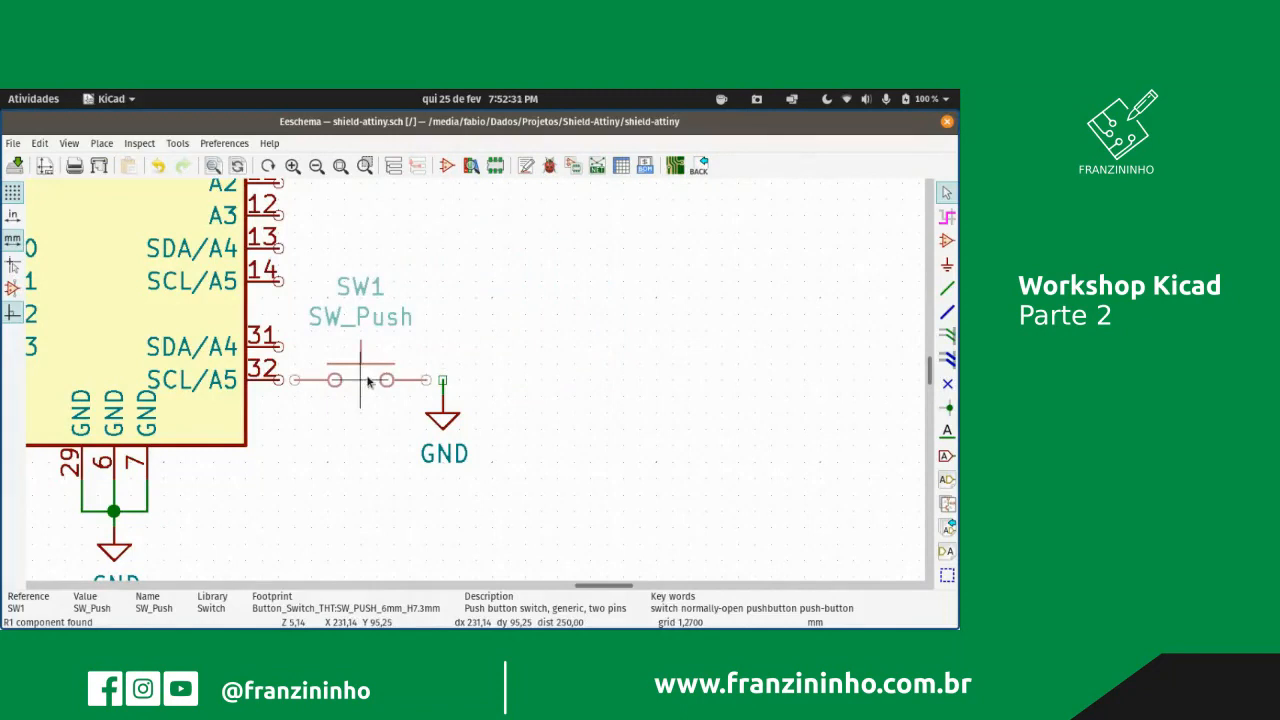
click(372, 382)
key(m)
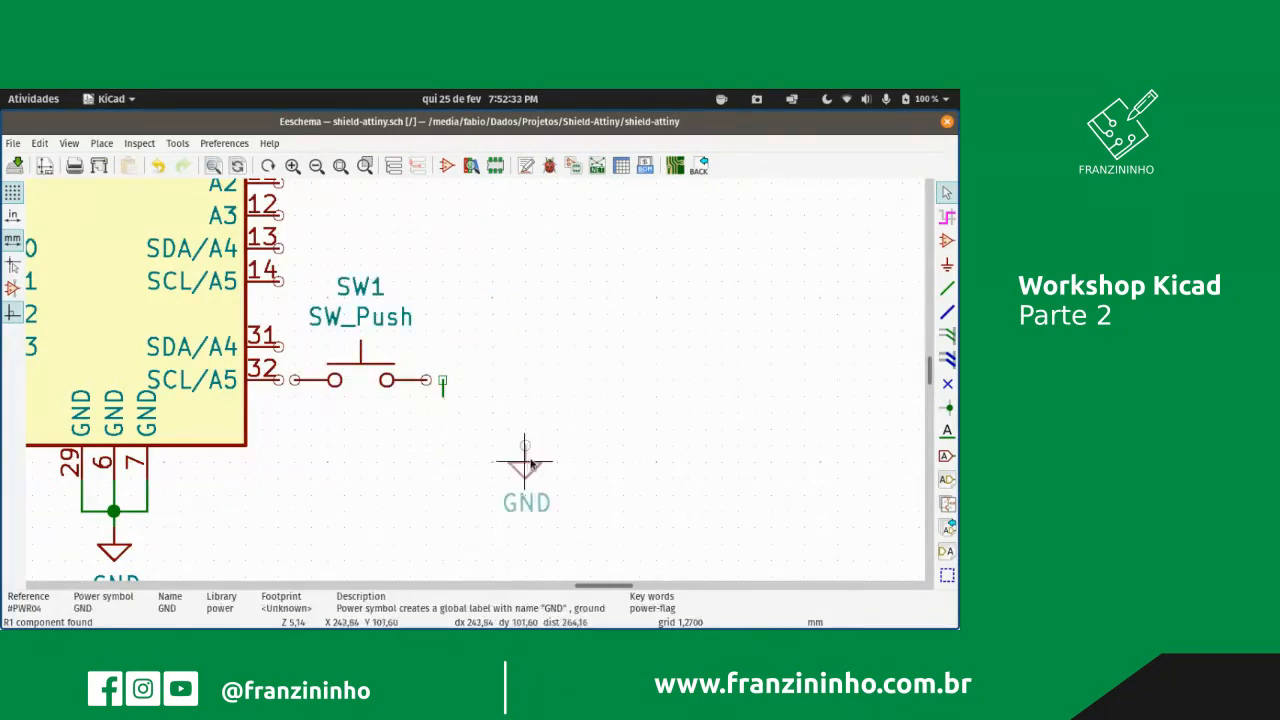
click(531, 466)
key(Delete)
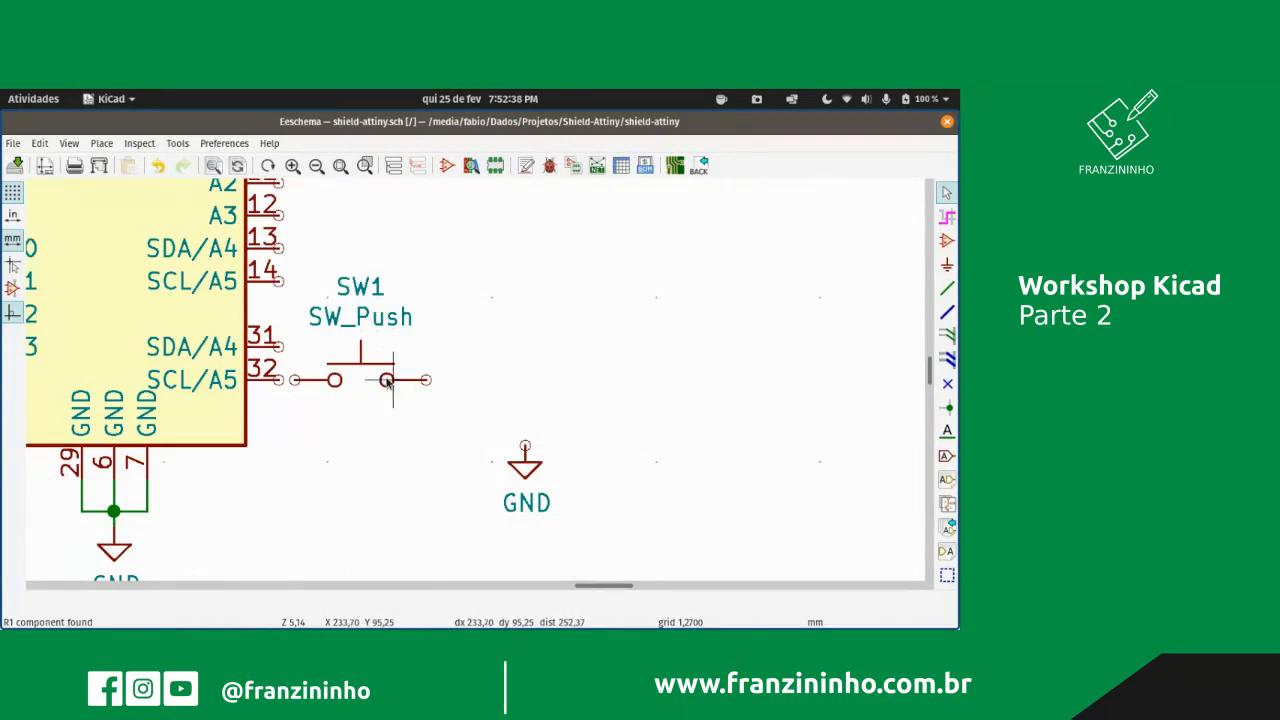
key(m)
click(453, 380)
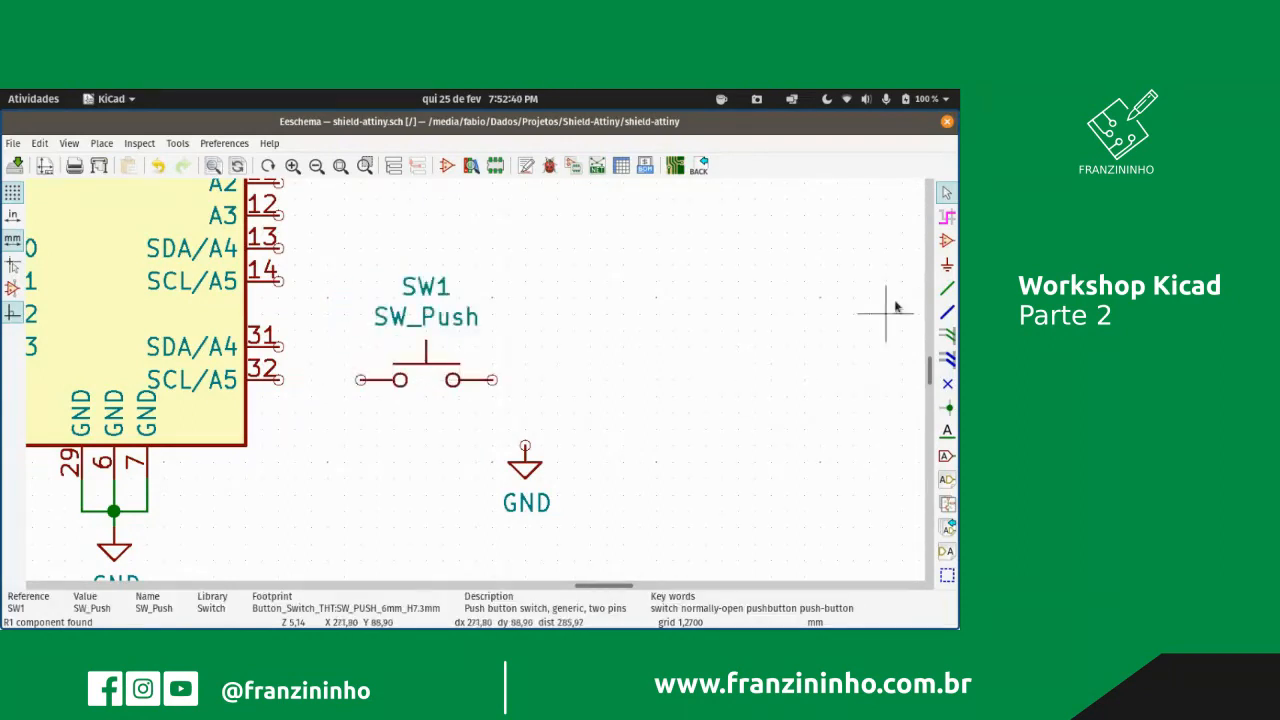
- Wire SW1 from pin 32 (SCL/A5) of A1 to the GND symbol and save the schematic
click(947, 288)
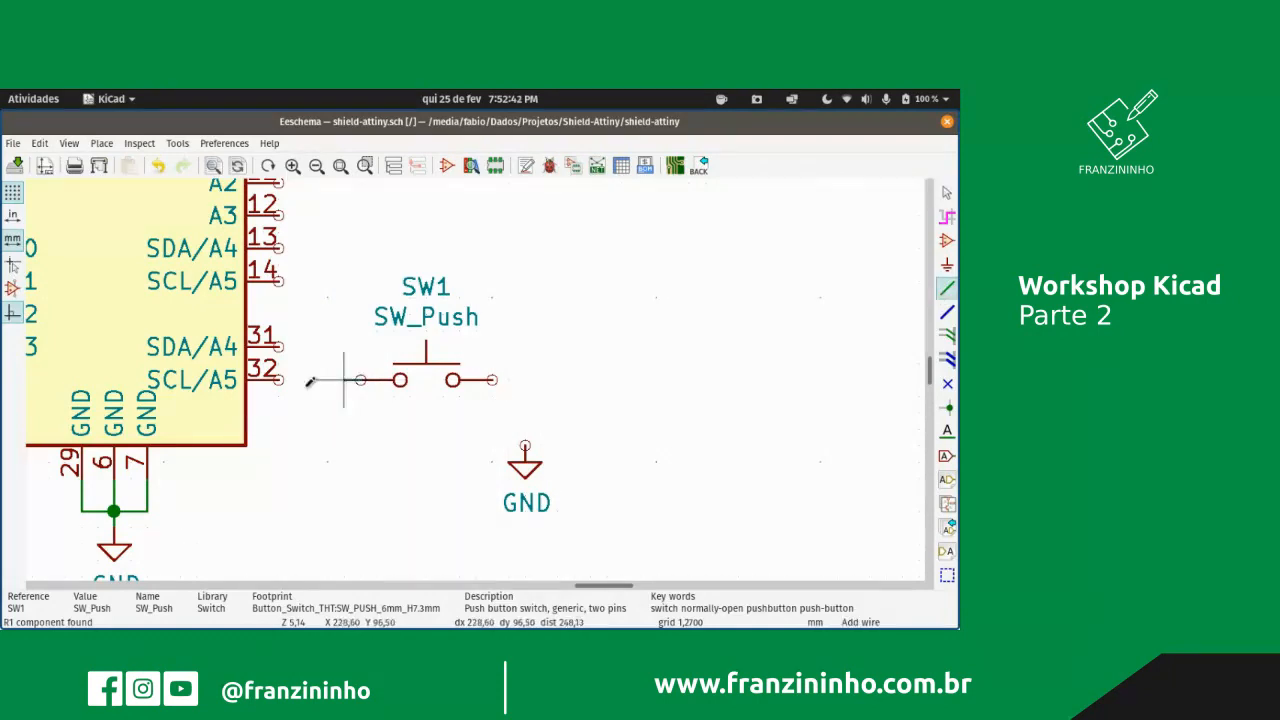
click(280, 380)
click(360, 380)
click(492, 380)
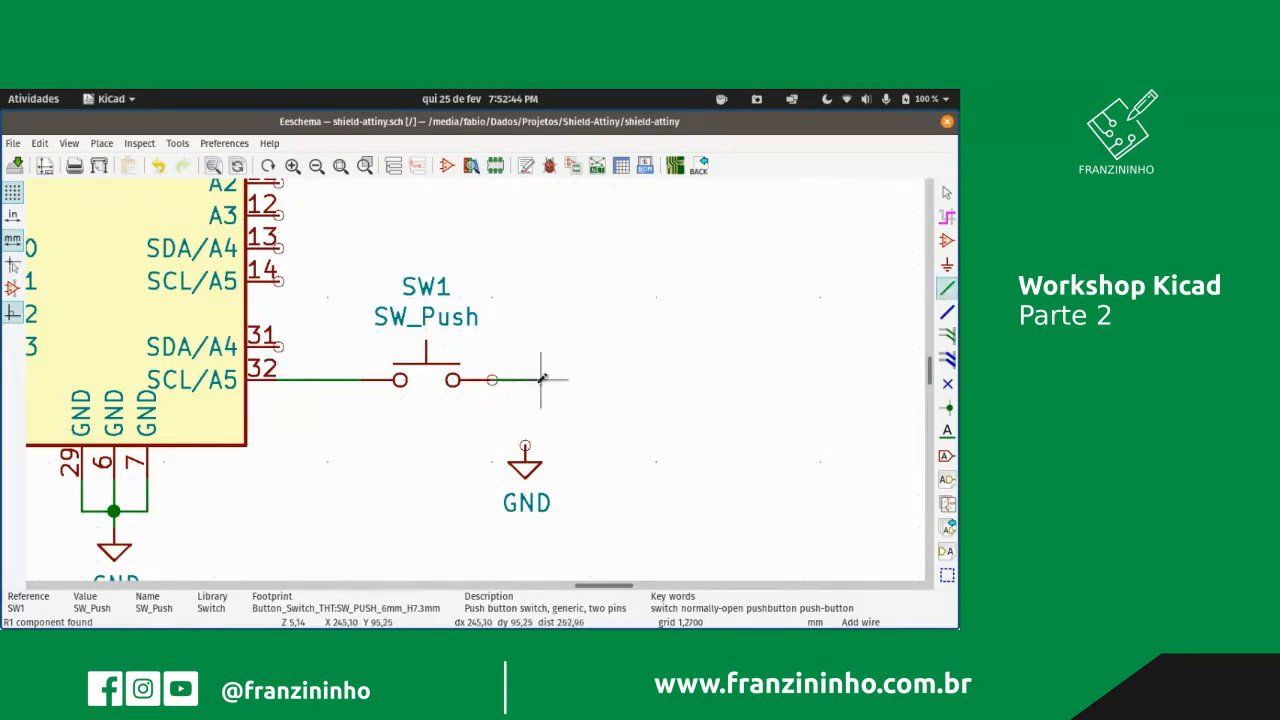
click(527, 444)
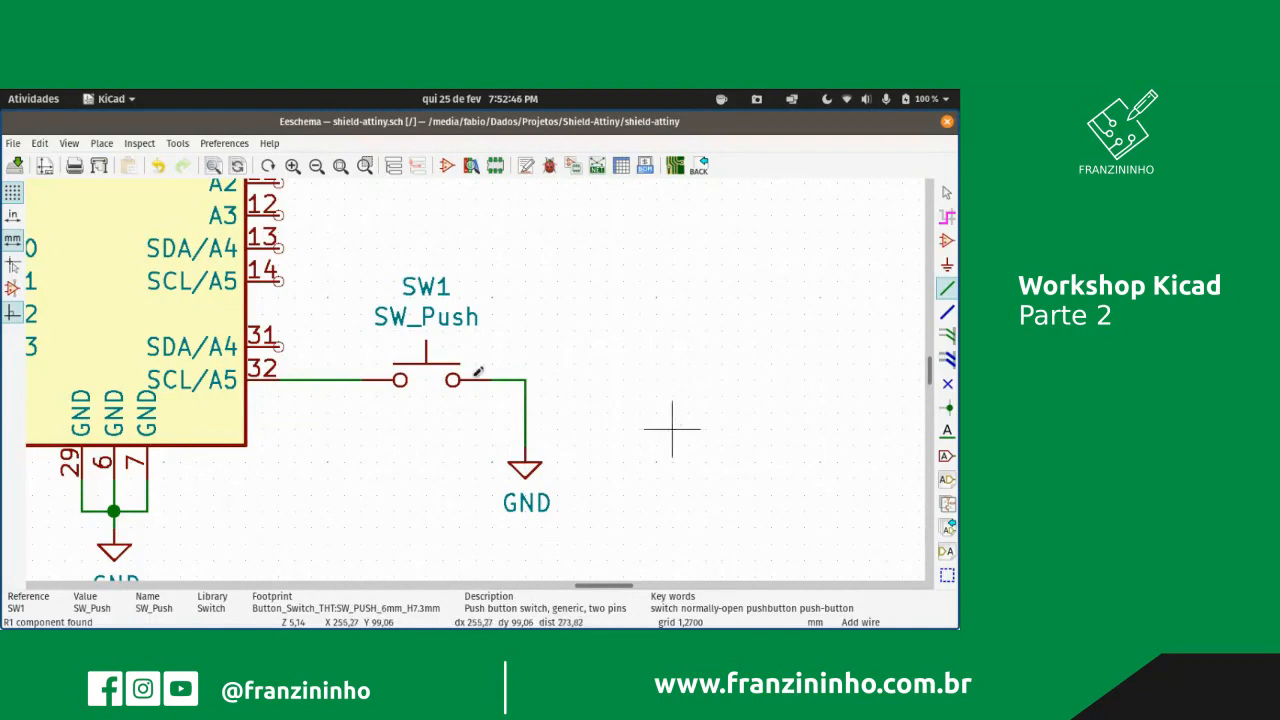
scroll(671, 429, down, 3)
scroll(471, 386, up, 5)
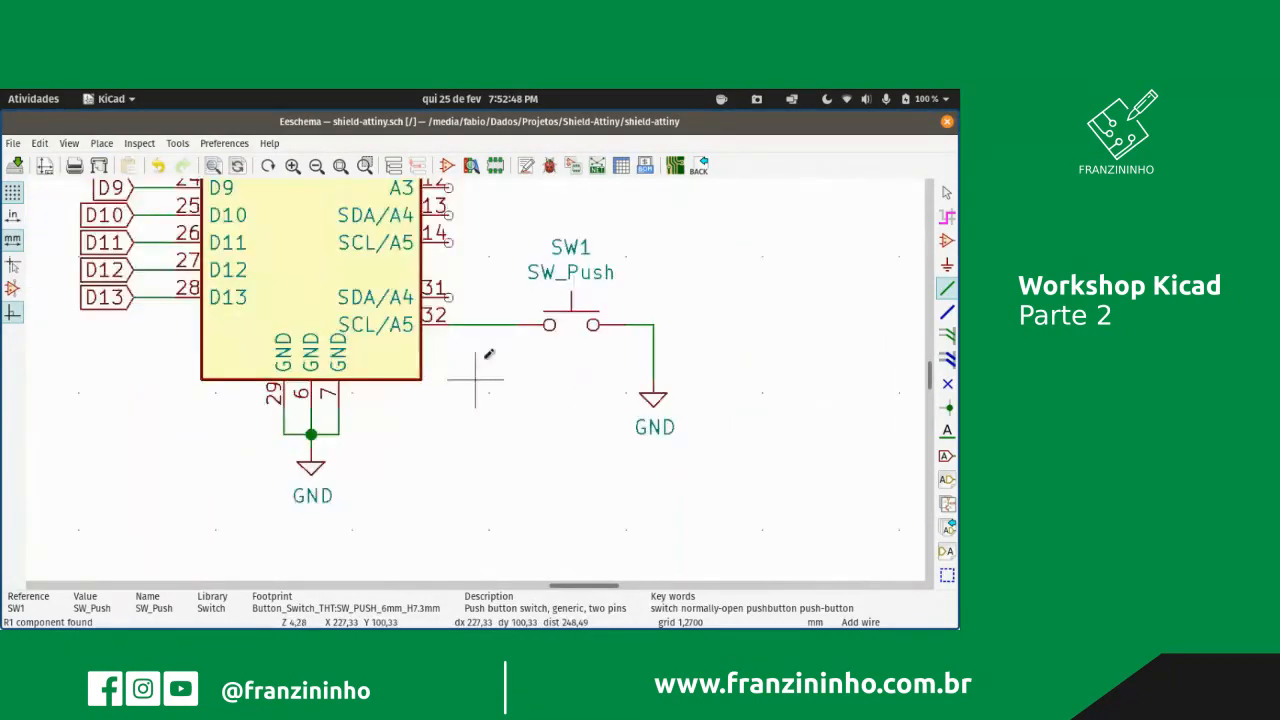
scroll(471, 371, down, 2)
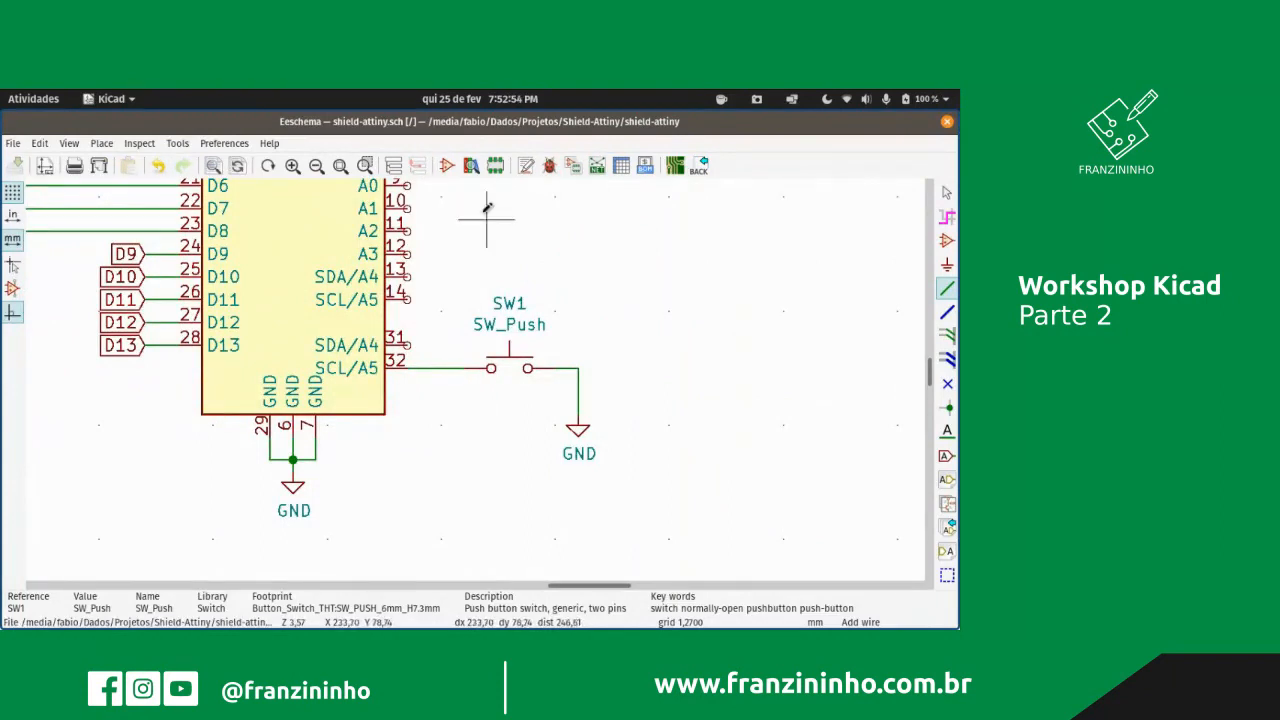
- Place no-connect flags on A1's unused digital pins 20 to 15 (D5 to D0/RX)
scroll(555, 343, down, 3)
scroll(376, 370, up, 2)
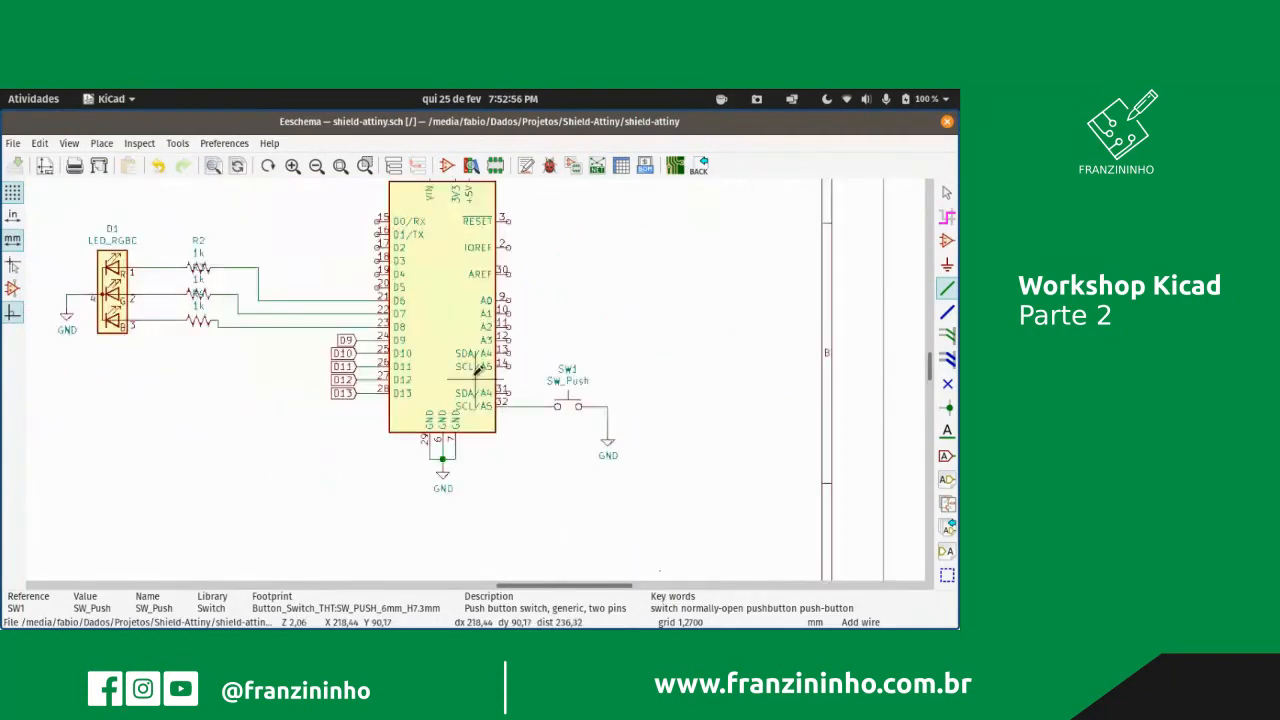
scroll(476, 371, down, 3)
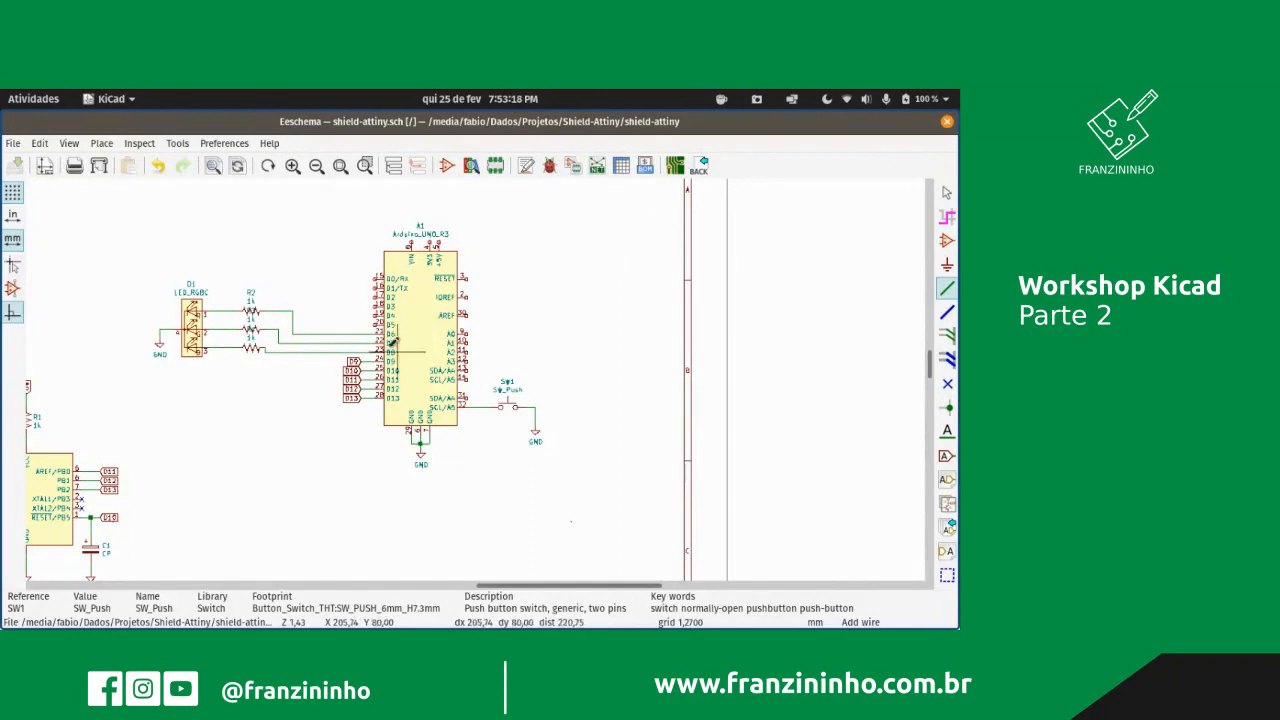
scroll(385, 328, up, 1)
scroll(490, 372, up, 1)
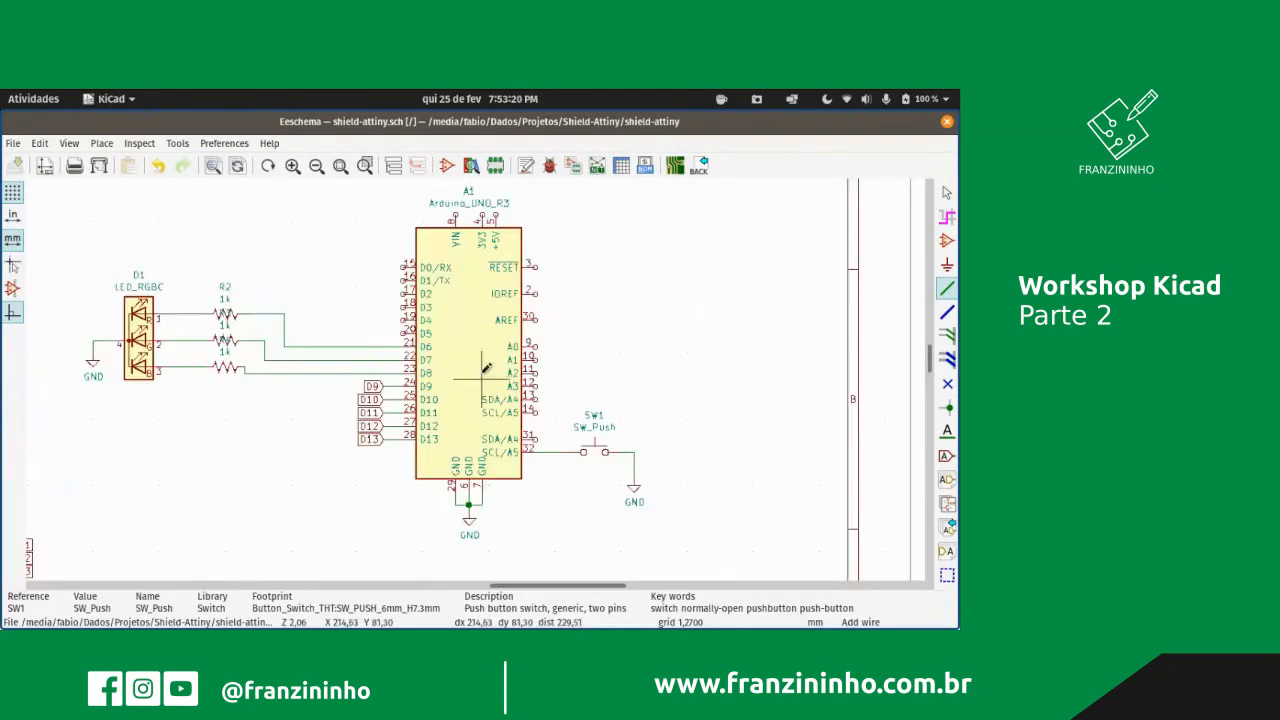
click(947, 383)
scroll(409, 353, down, 1)
scroll(477, 366, up, 3)
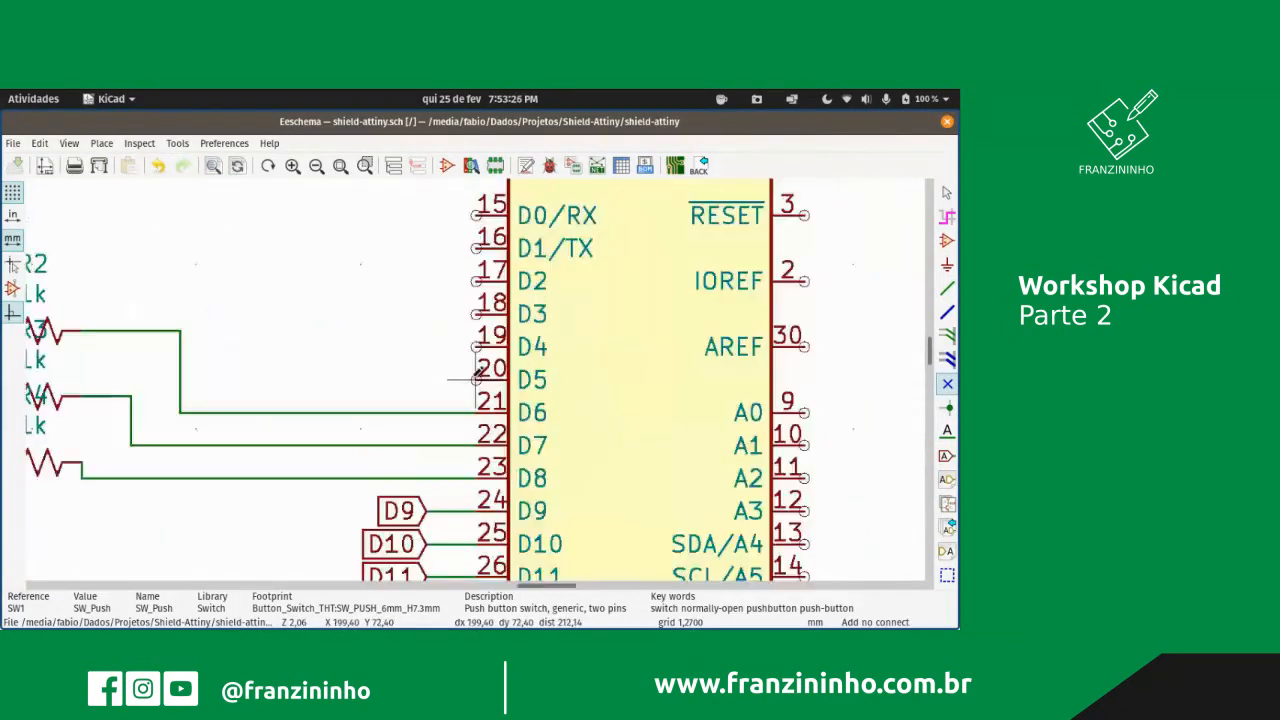
click(477, 379)
click(477, 346)
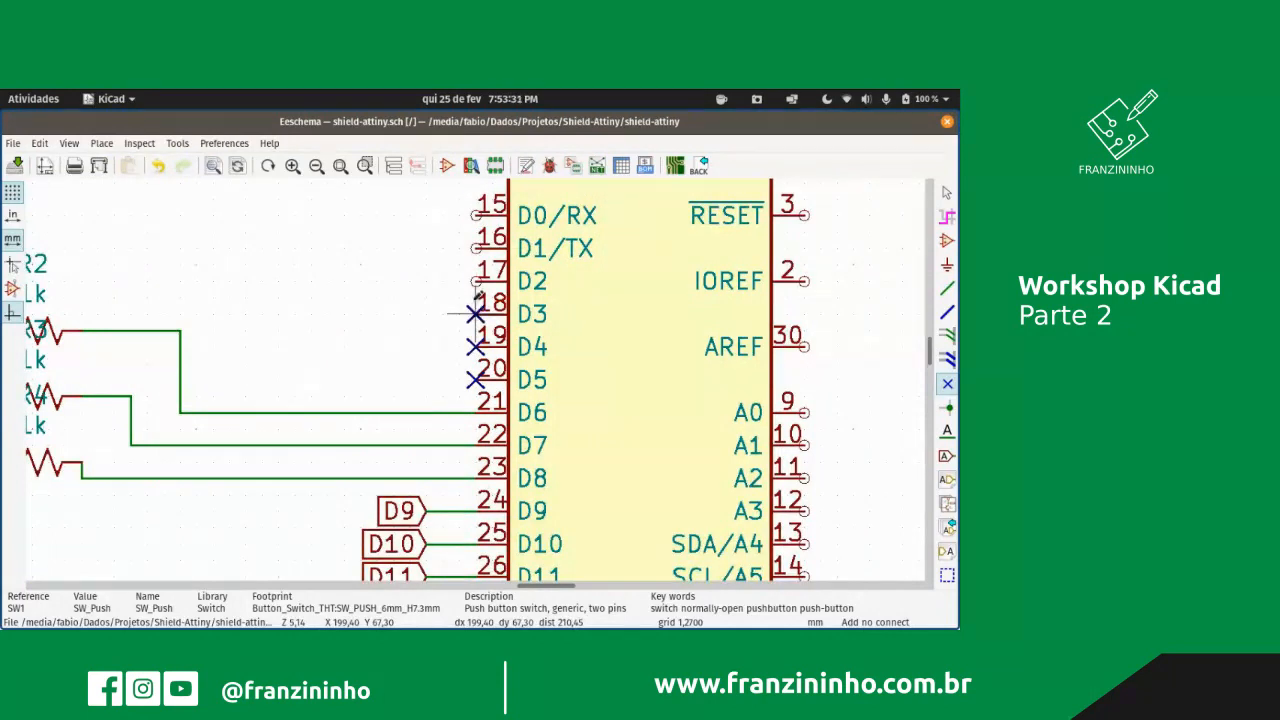
click(476, 280)
click(477, 247)
click(477, 214)
scroll(477, 214, up, 3)
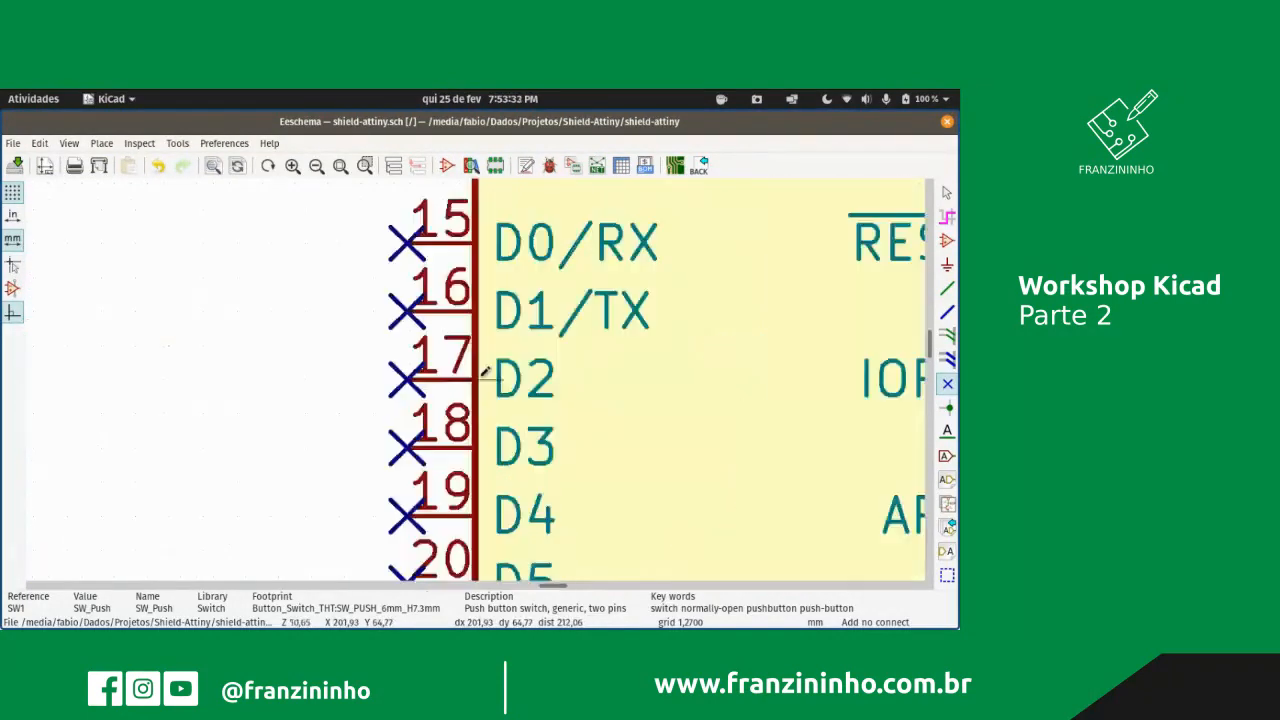
- Place no-connect flags on A1's pins 31, 14 to 9 (SCL/A5 to A0) and 30 (AREF)
scroll(580, 420, down, 5)
scroll(643, 529, down, 2)
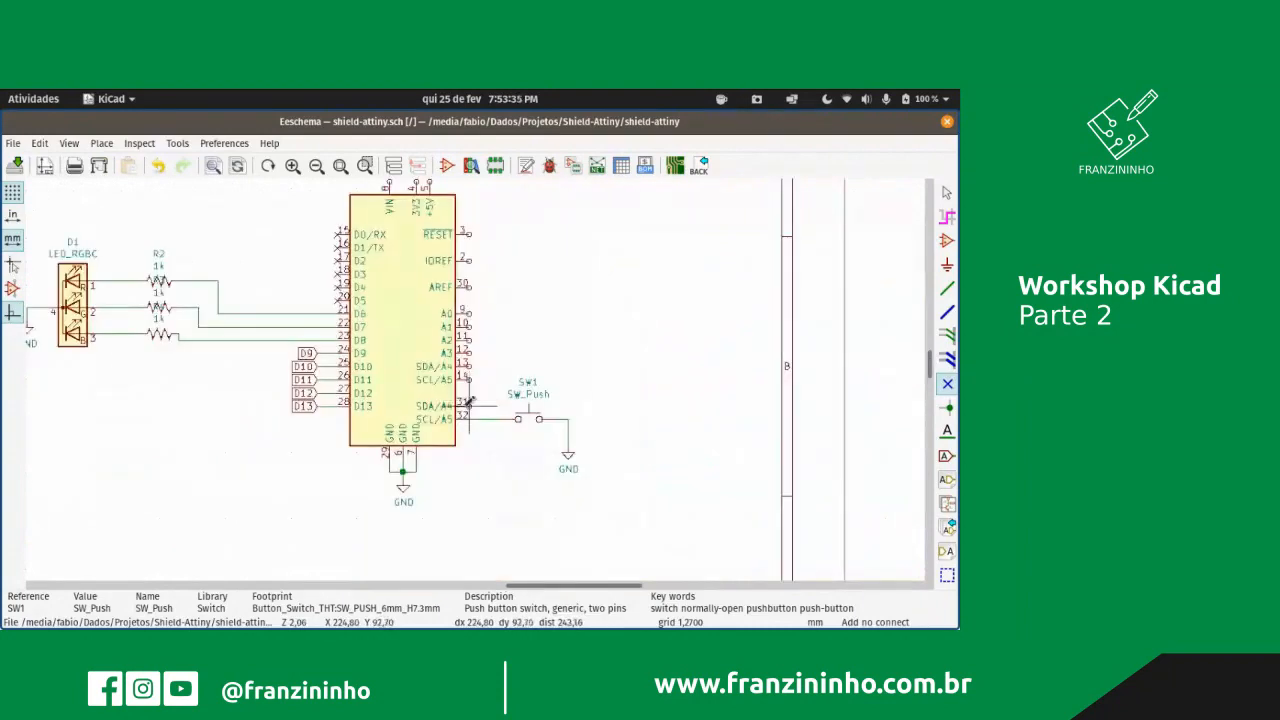
scroll(600, 457, up, 3)
click(476, 377)
click(476, 324)
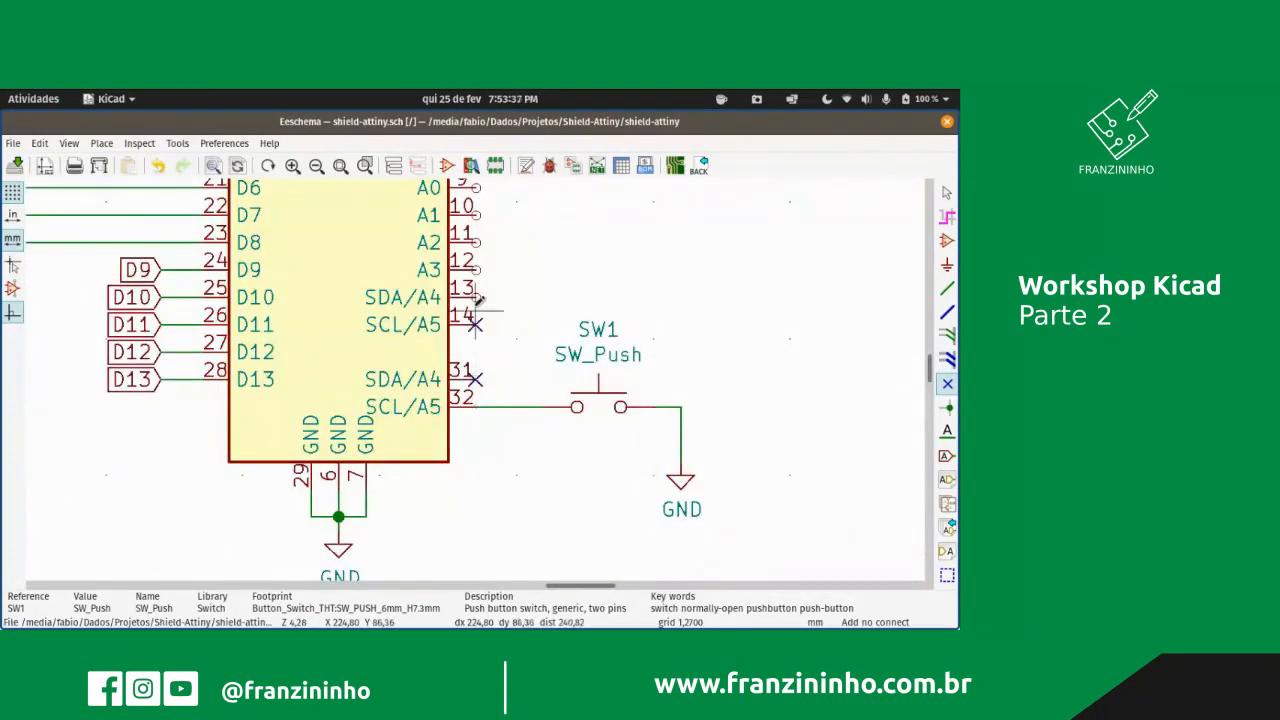
click(476, 297)
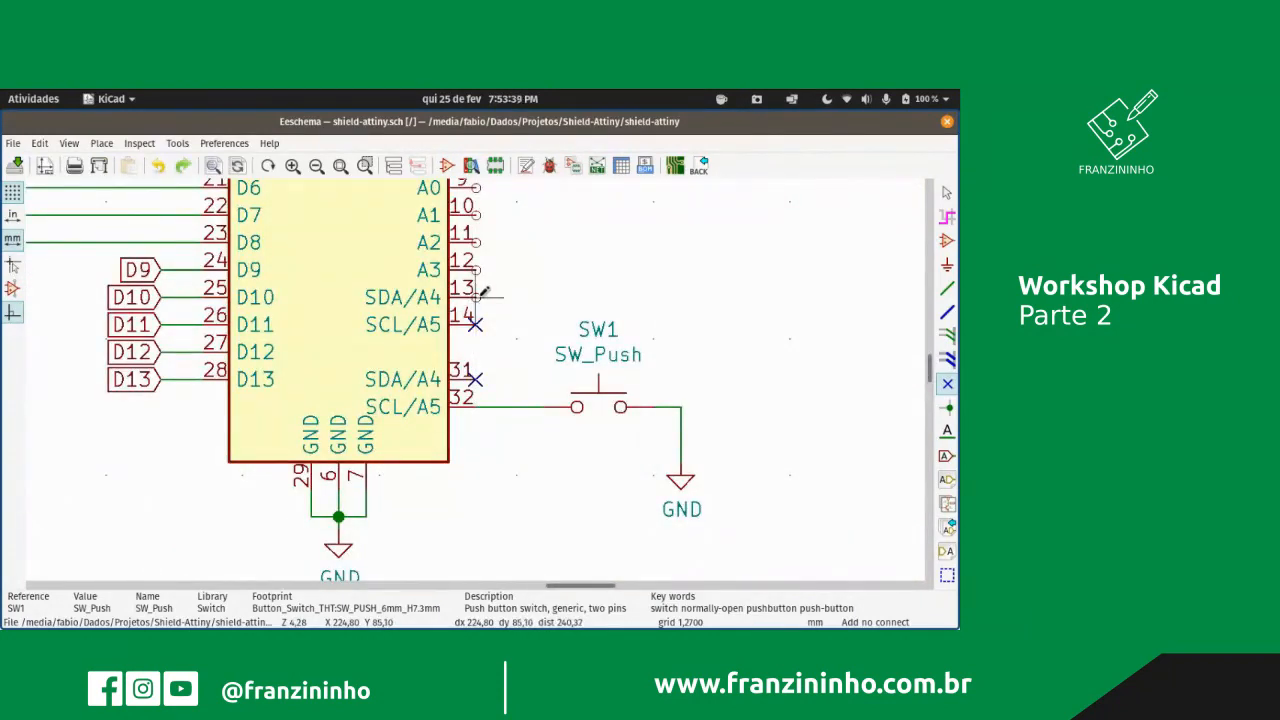
scroll(475, 278, up, 3)
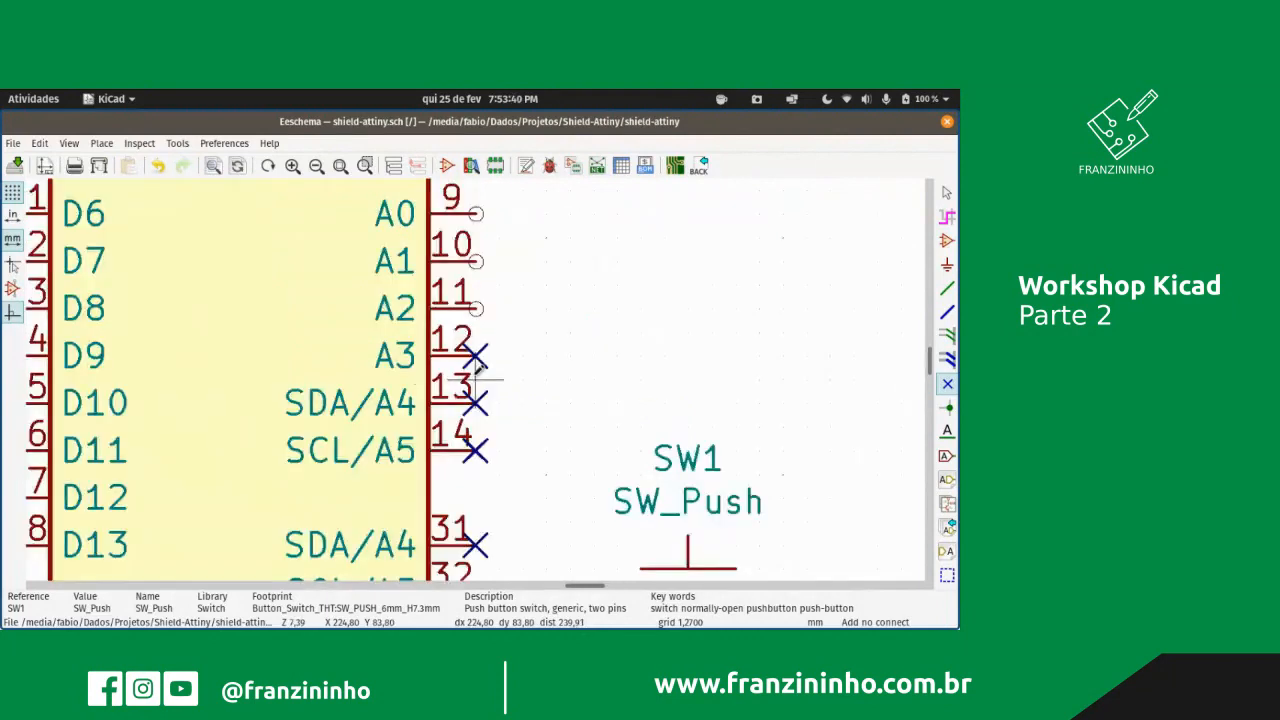
scroll(476, 312, down, 6)
scroll(476, 379, up, 3)
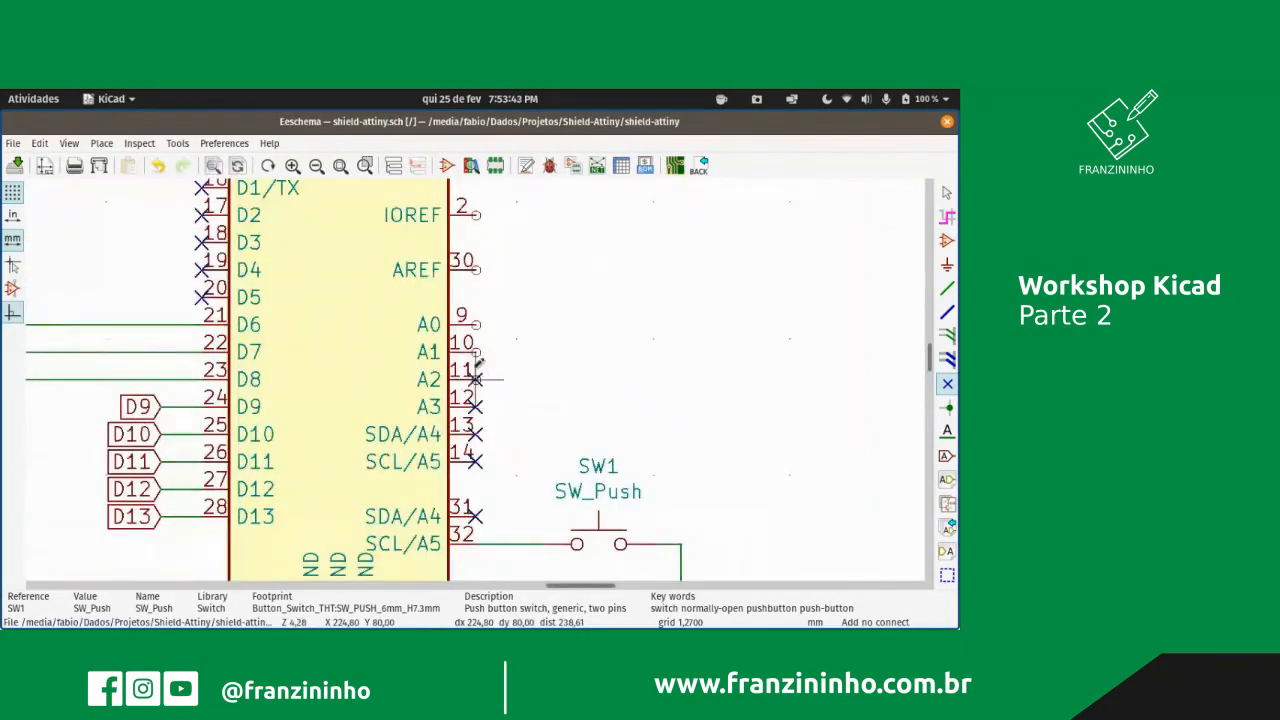
click(476, 379)
click(476, 318)
click(476, 270)
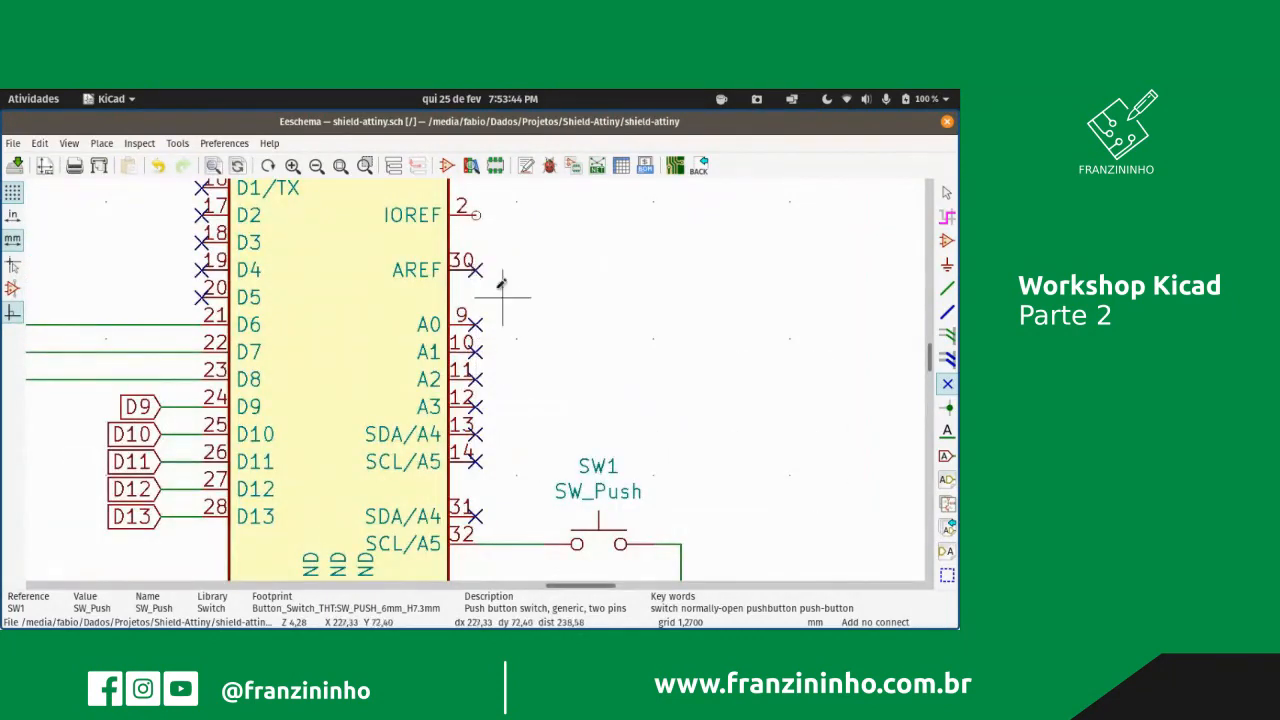
- Place no-connect flags on A1's IOREF, RESET, +5V, 3V3 and VIN pins
scroll(476, 270, up, 3)
scroll(457, 323, down, 4)
click(476, 350)
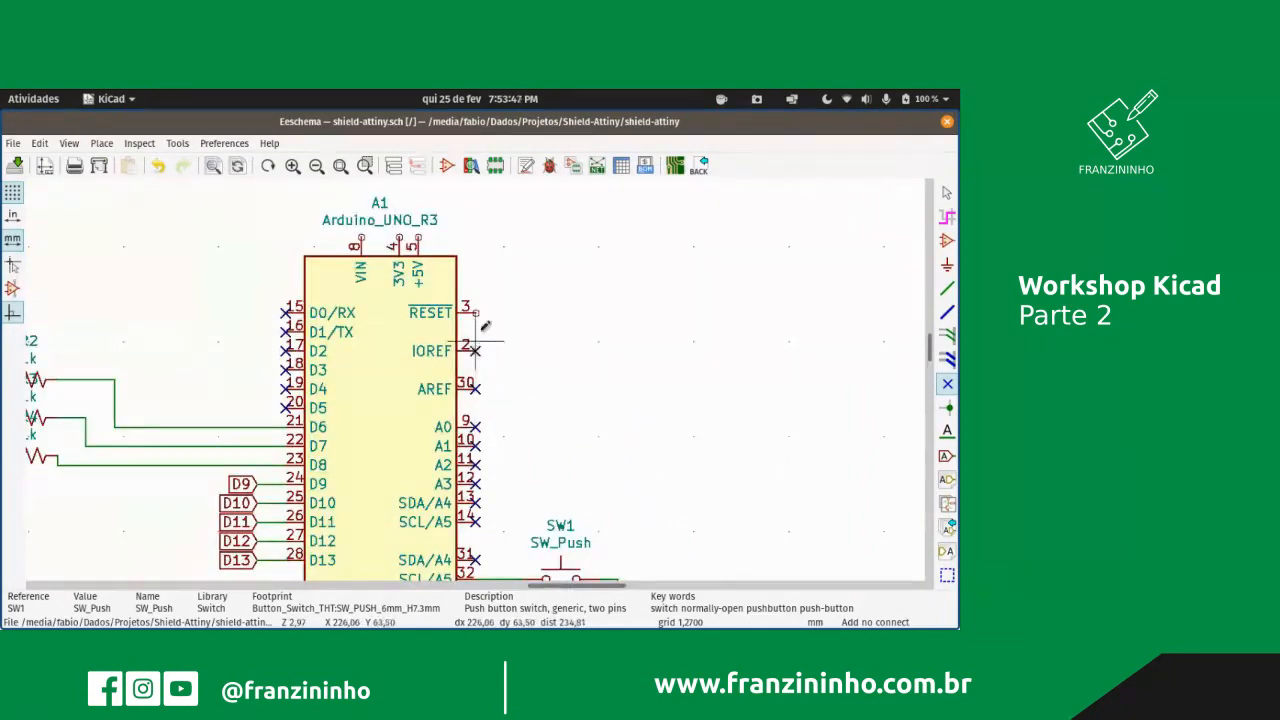
click(476, 313)
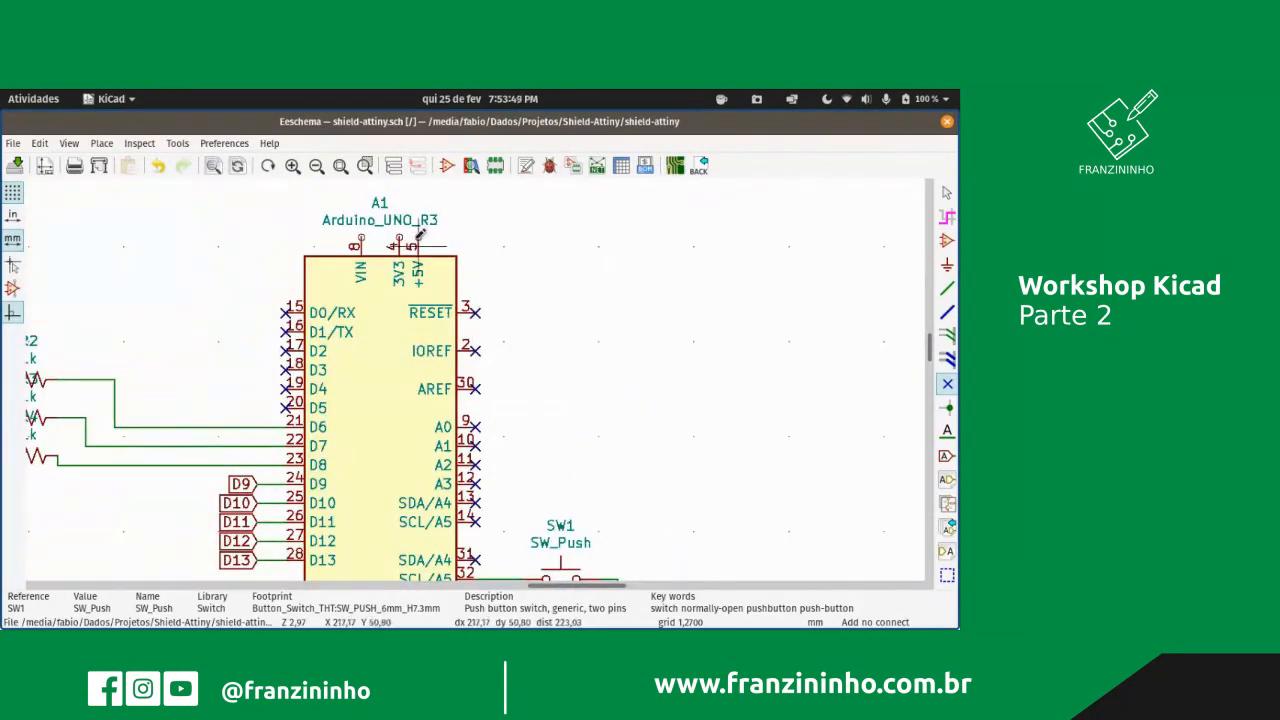
click(418, 237)
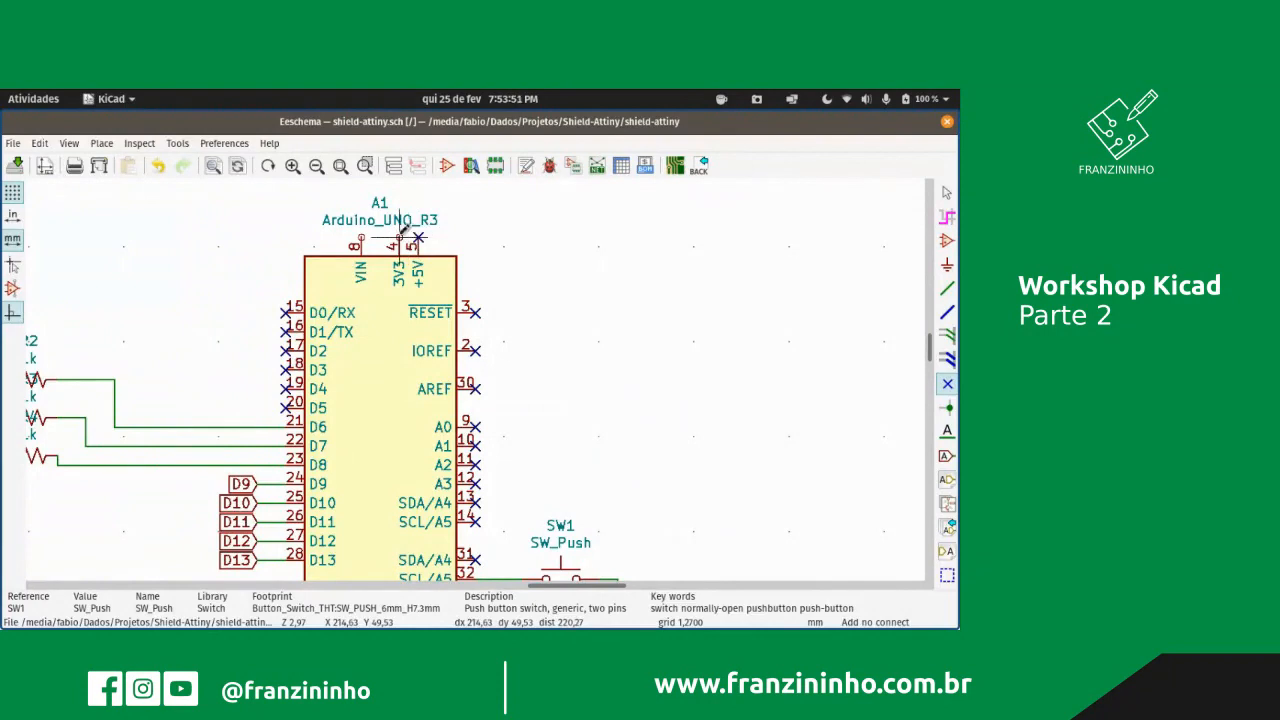
click(399, 237)
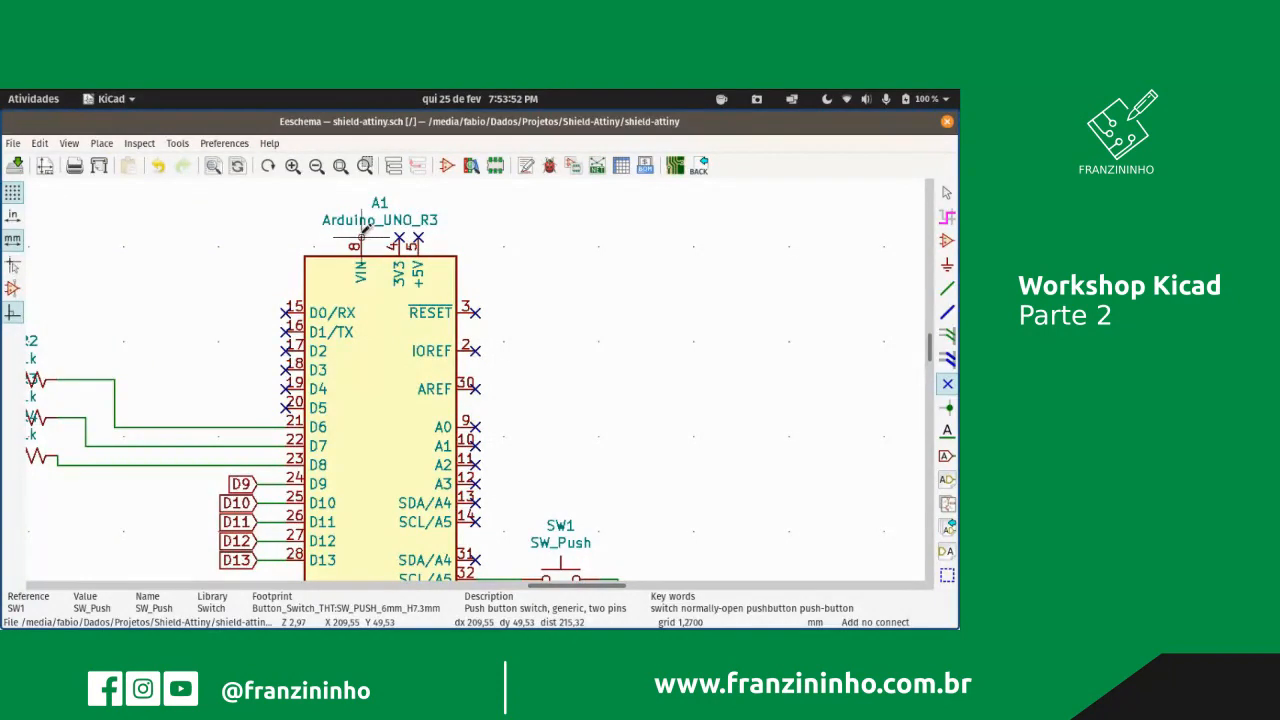
scroll(360, 237, down, 4)
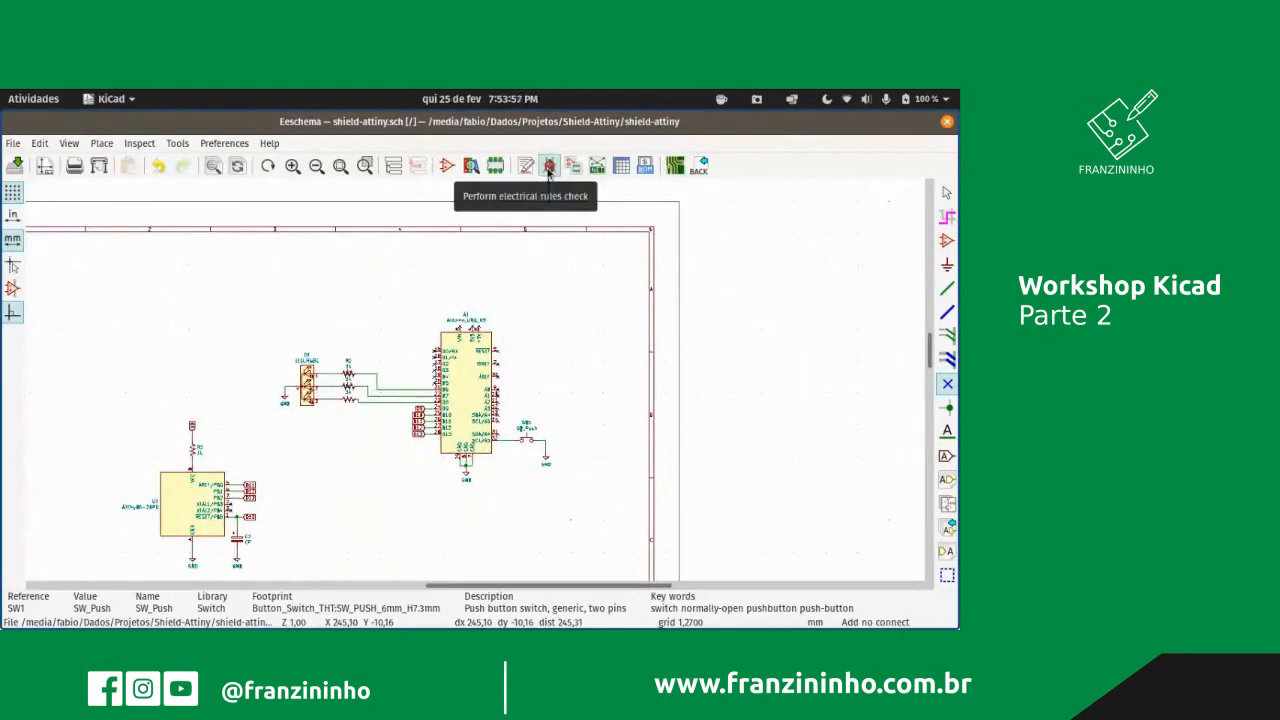
- Run the electrical rules check and examine the reported markers on #PWR02 and U1's VCC pin in the schematic
click(549, 167)
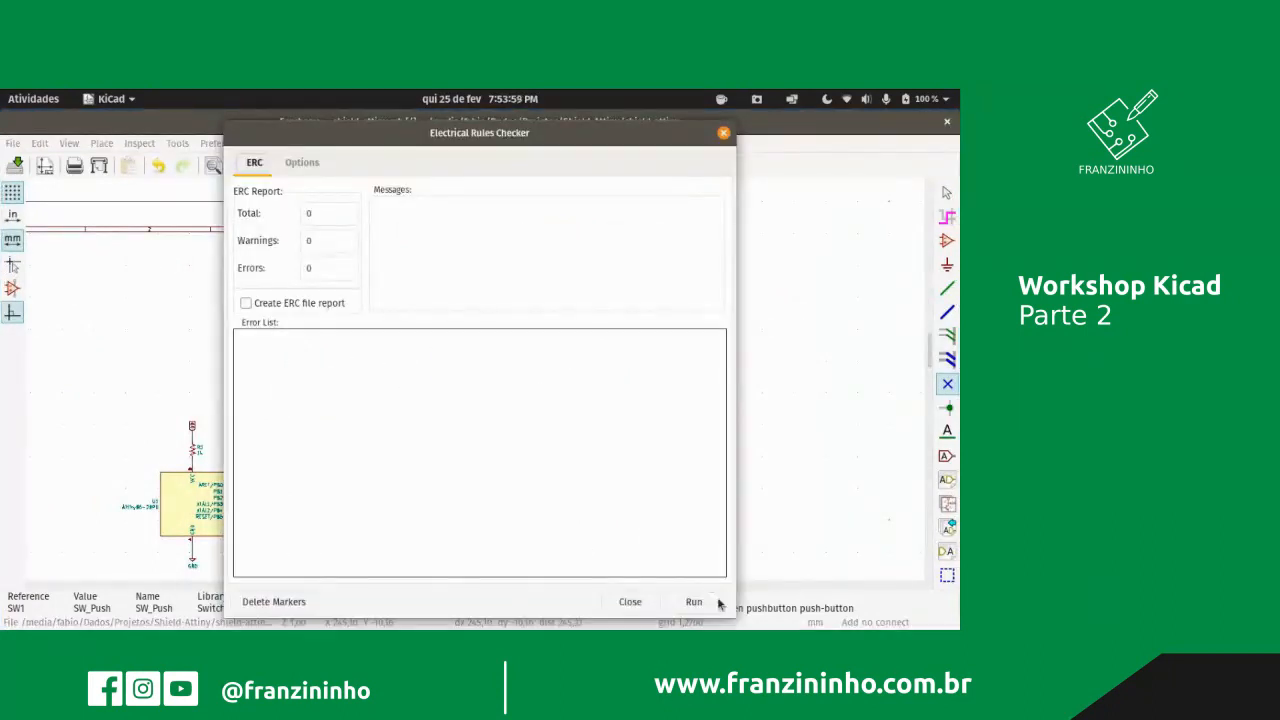
click(716, 603)
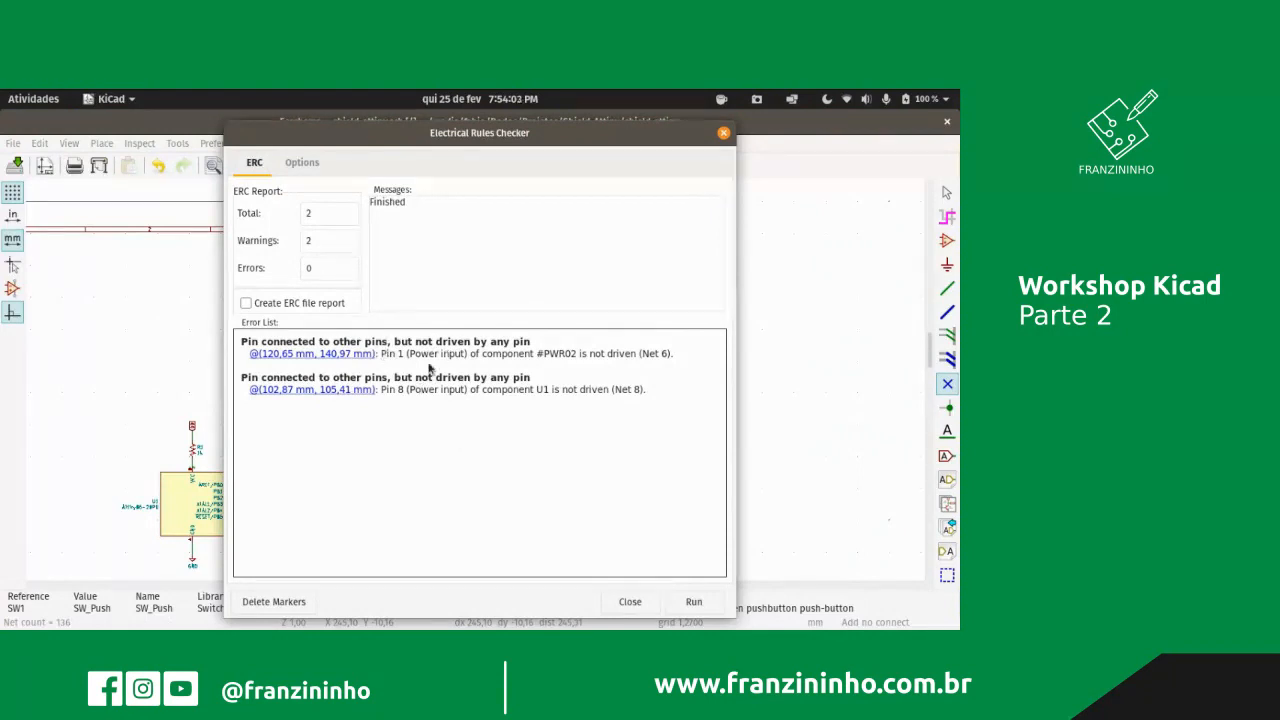
drag(433, 135, 709, 124)
click(598, 343)
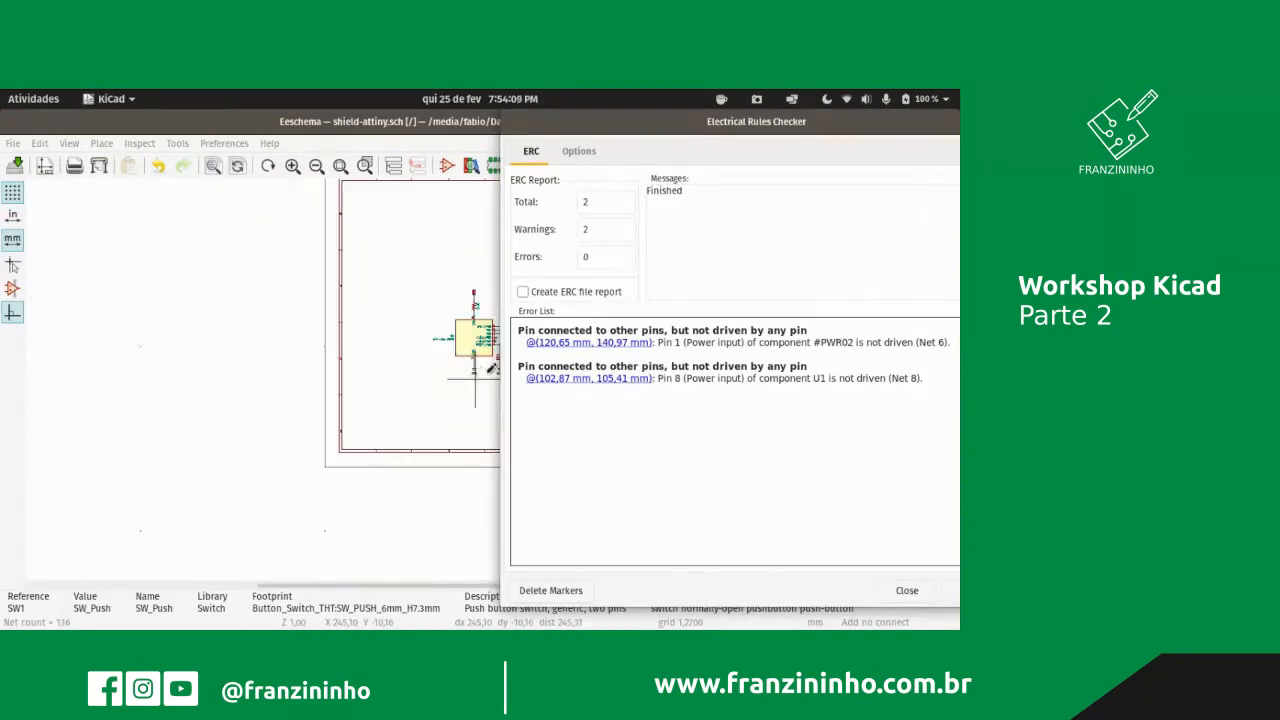
scroll(500, 421, up, 4)
scroll(475, 370, up, 2)
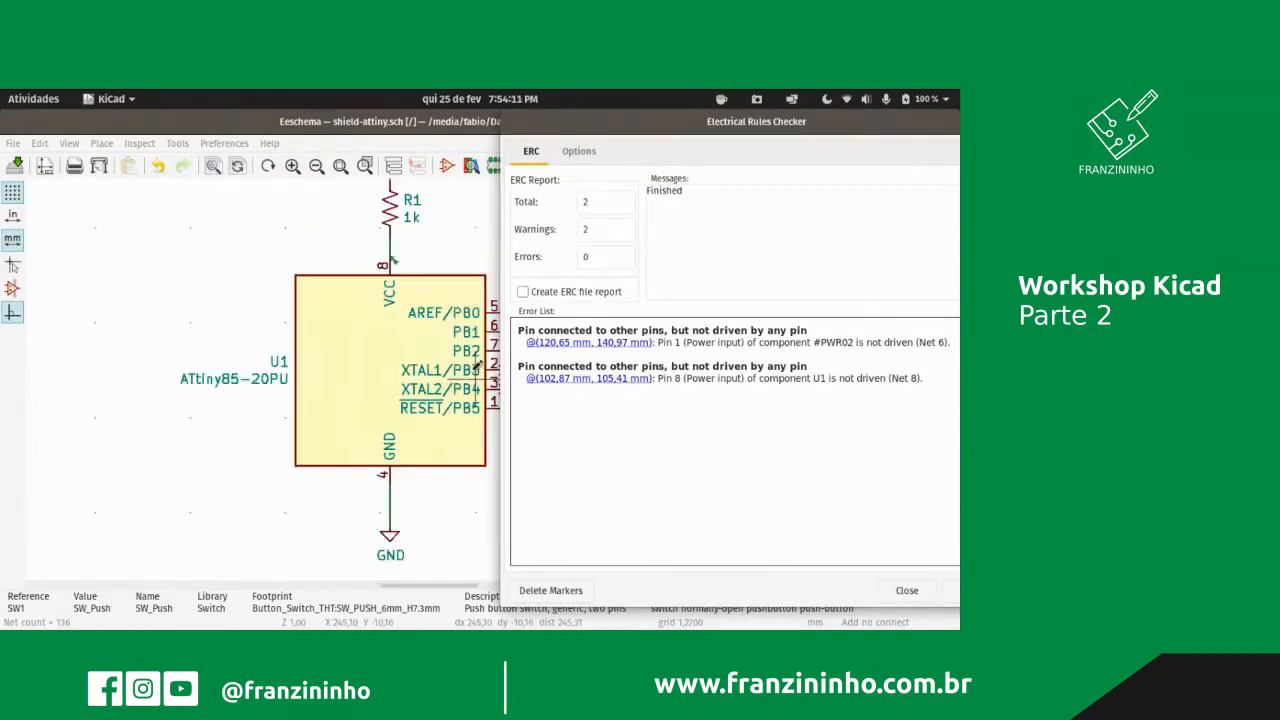
scroll(417, 260, down, 1)
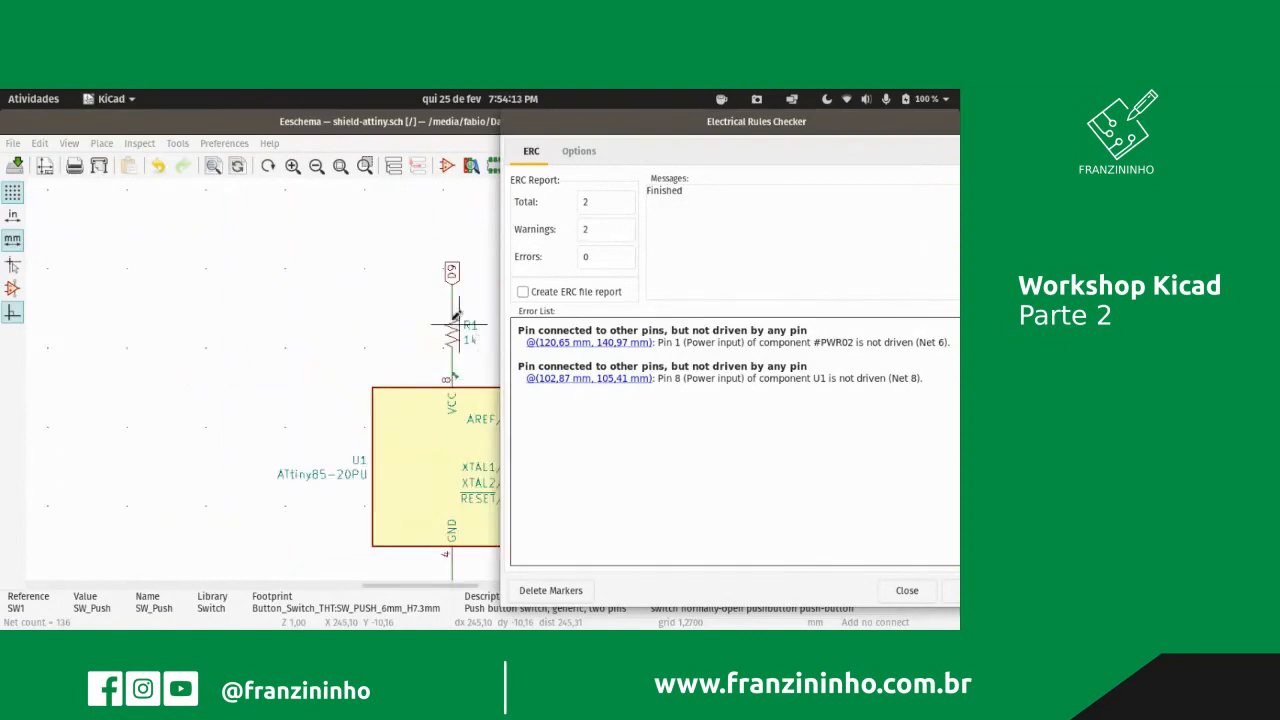
click(619, 379)
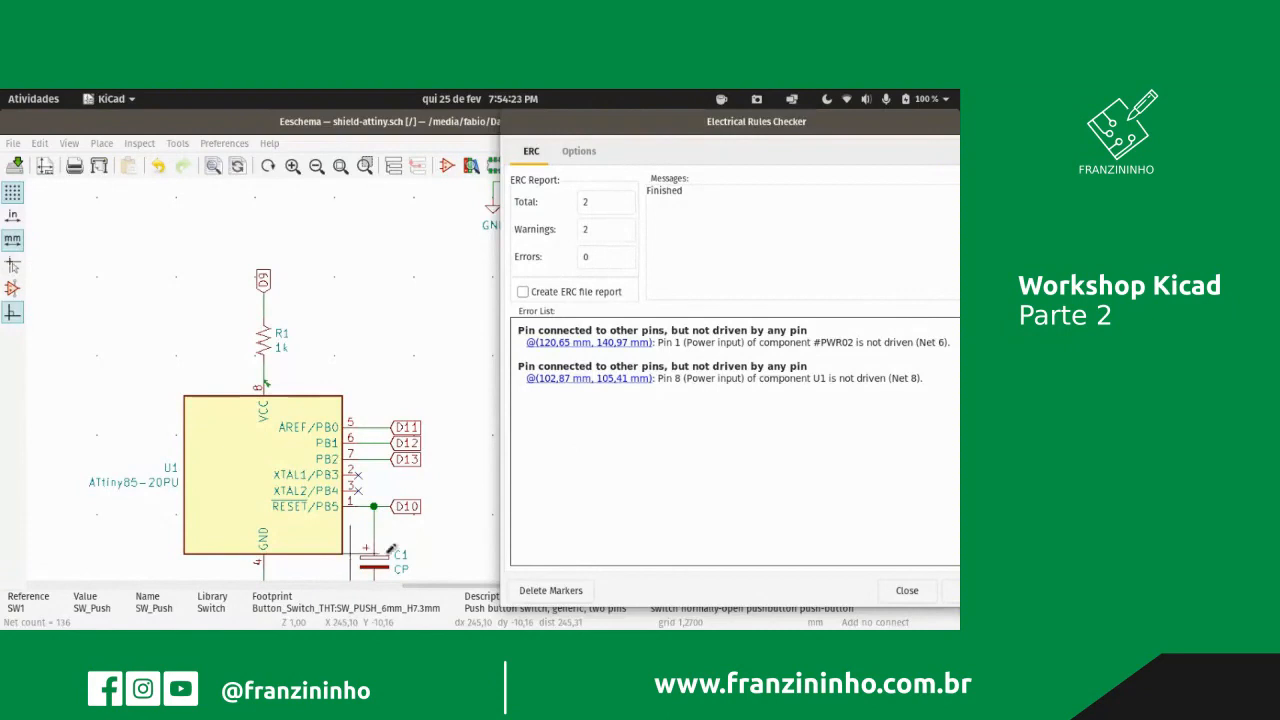
scroll(266, 375, up, 1)
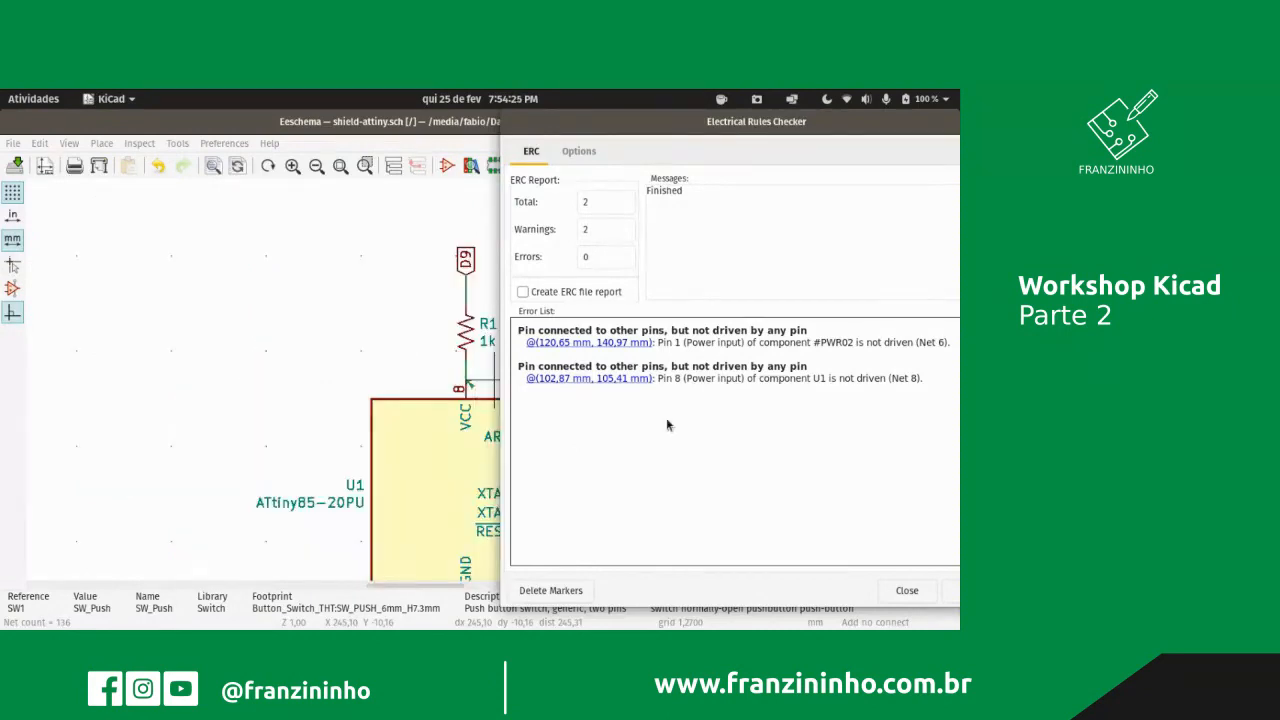
click(906, 590)
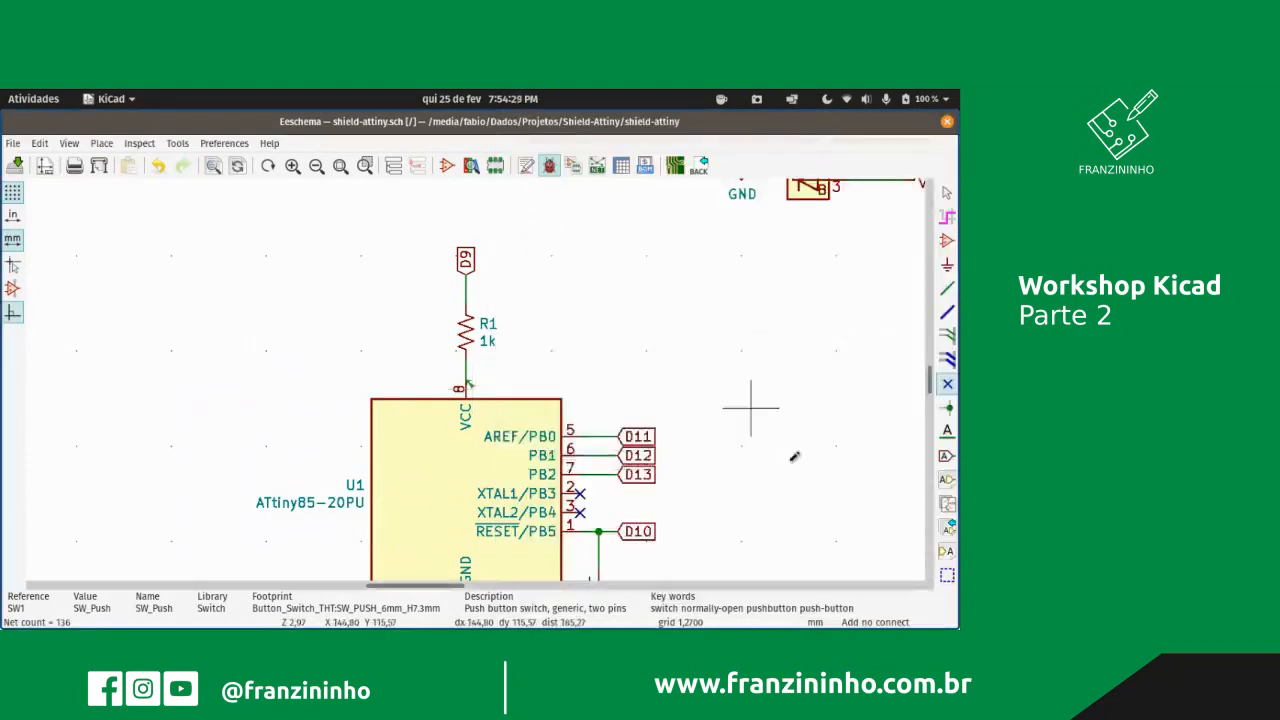
- Replace the wire between A1's pin 32 and SW1 with one that ends just short of the switch's pin
scroll(500, 389, up, 2)
scroll(477, 366, down, 4)
scroll(645, 213, up, 4)
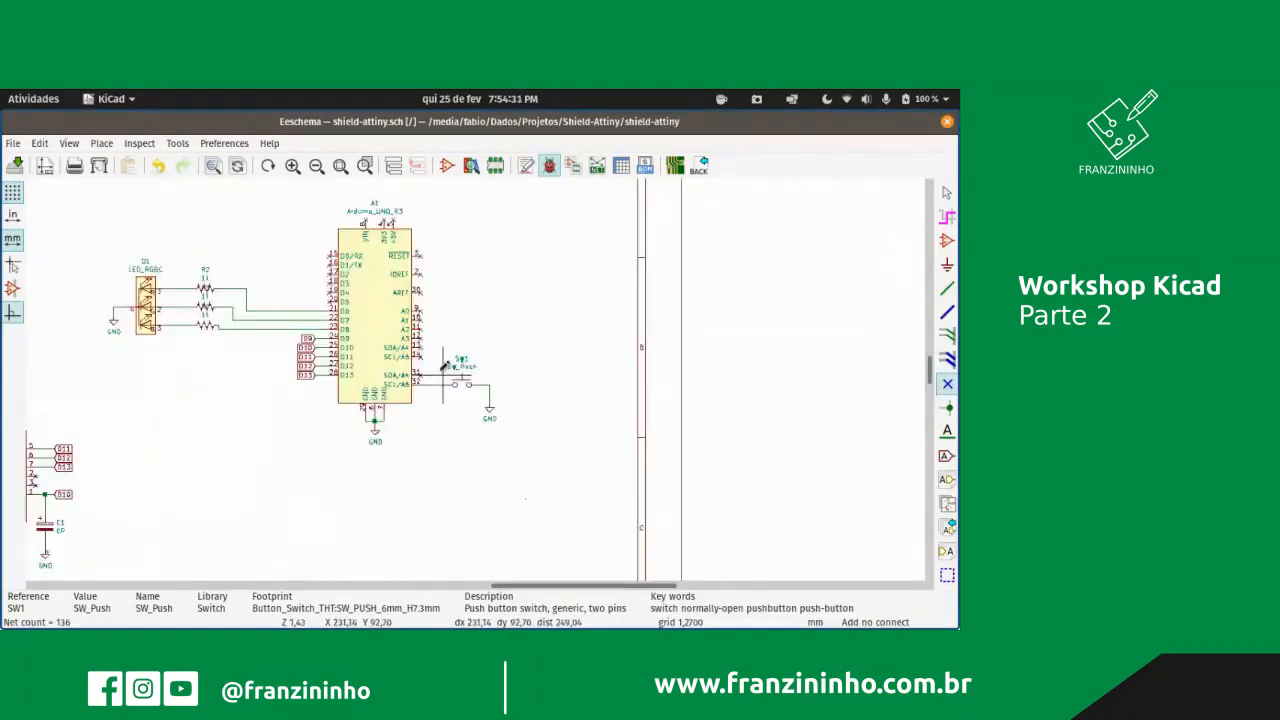
scroll(573, 415, up, 2)
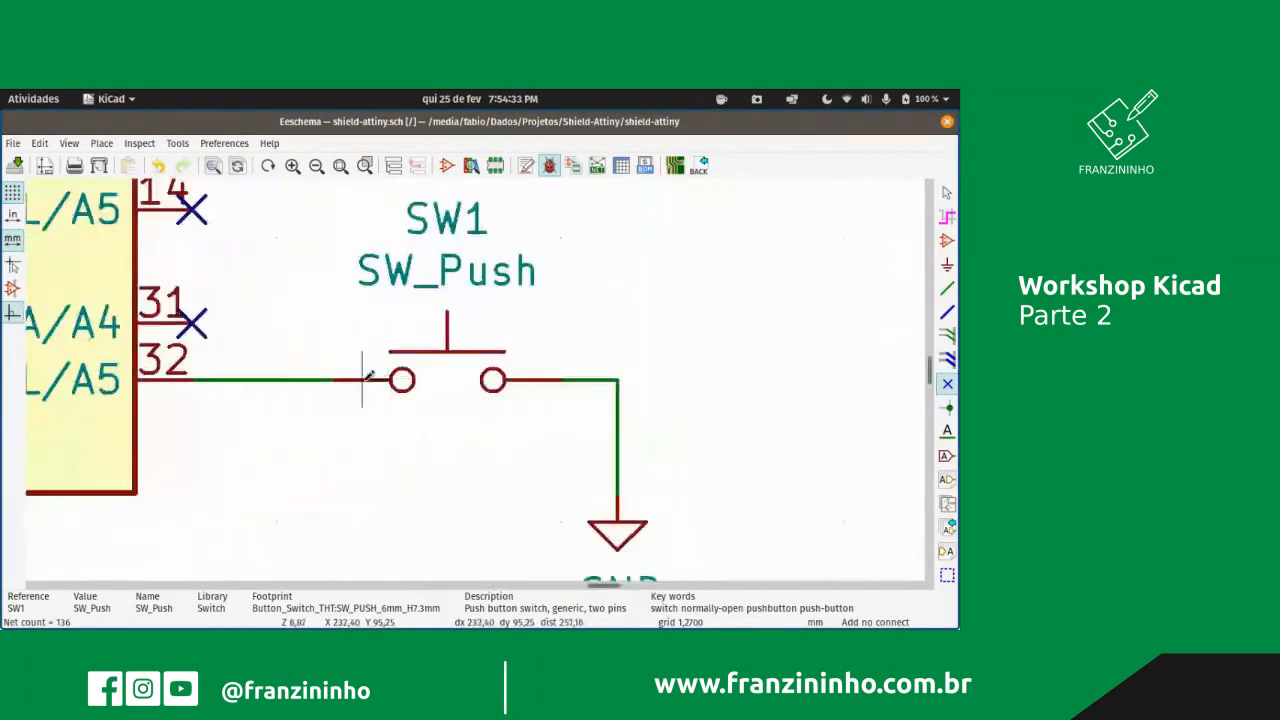
key(Delete)
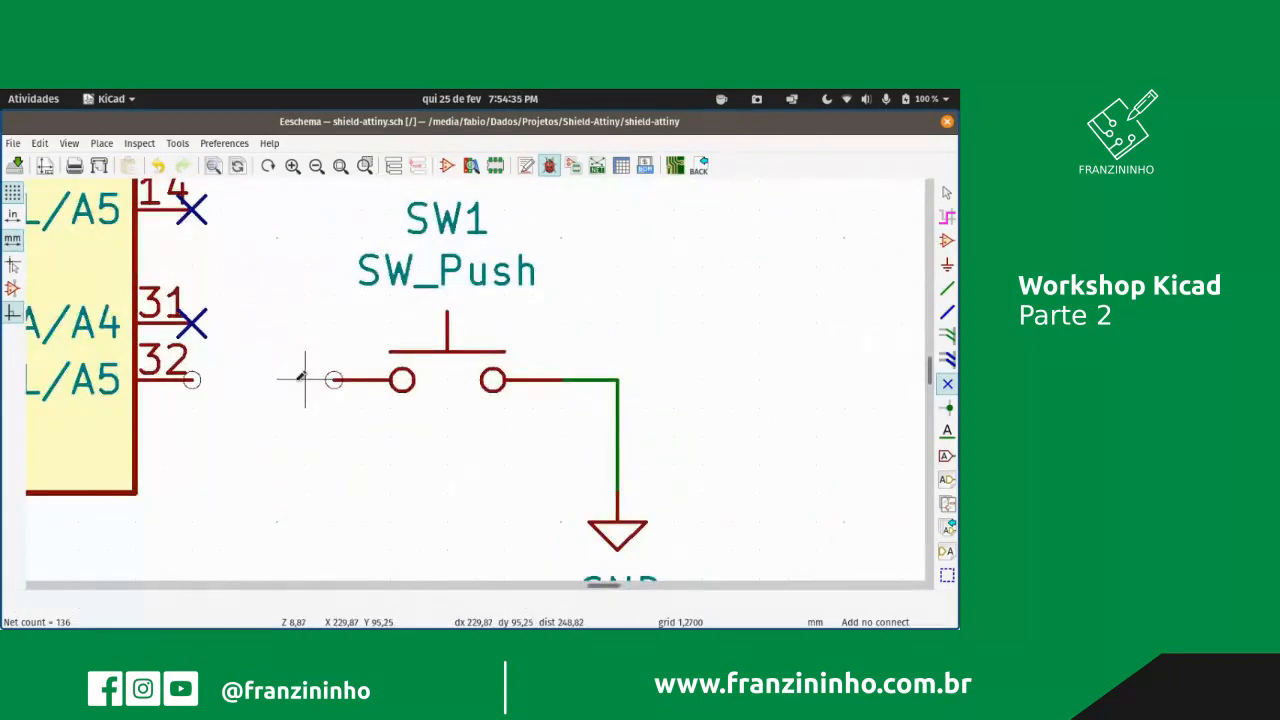
click(946, 288)
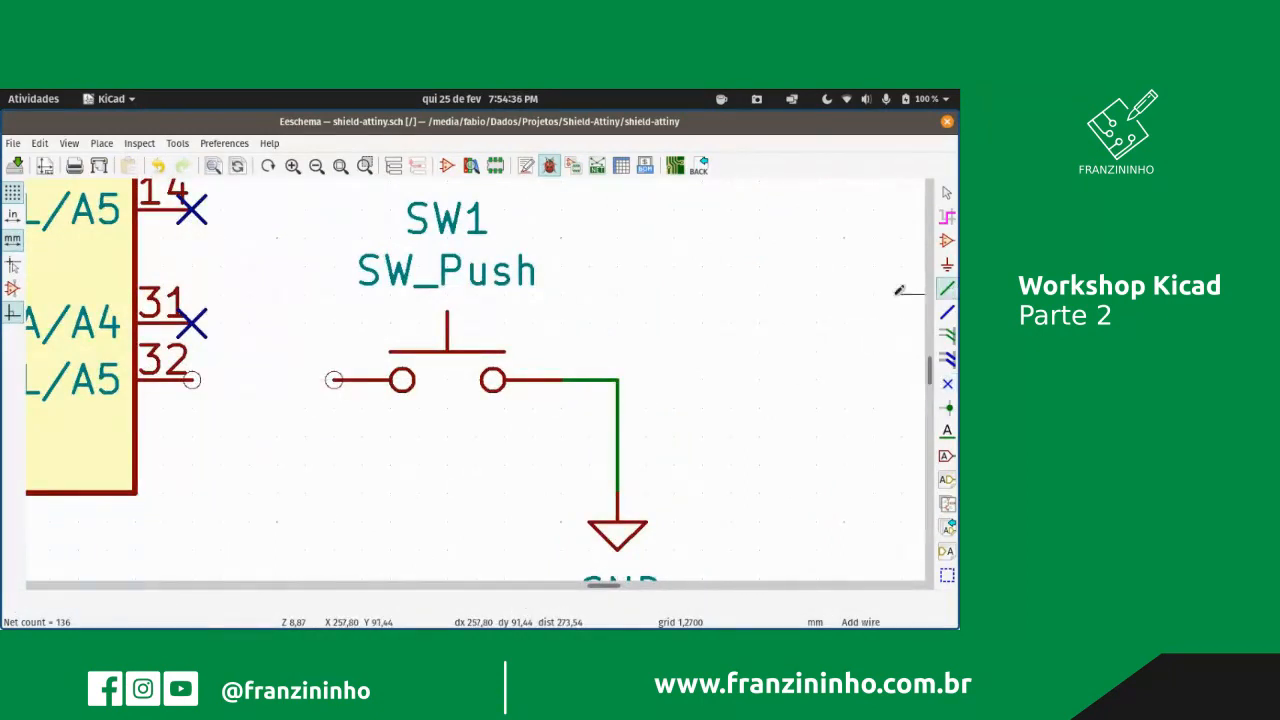
click(191, 379)
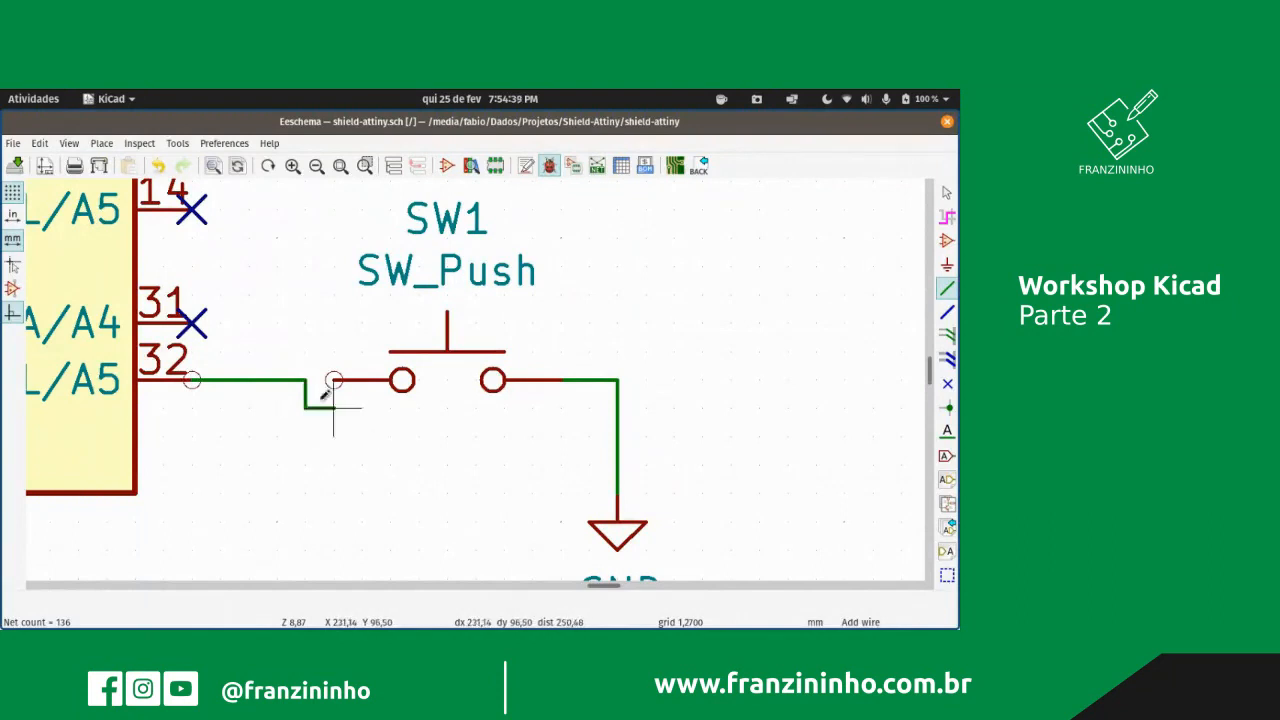
double_click(305, 379)
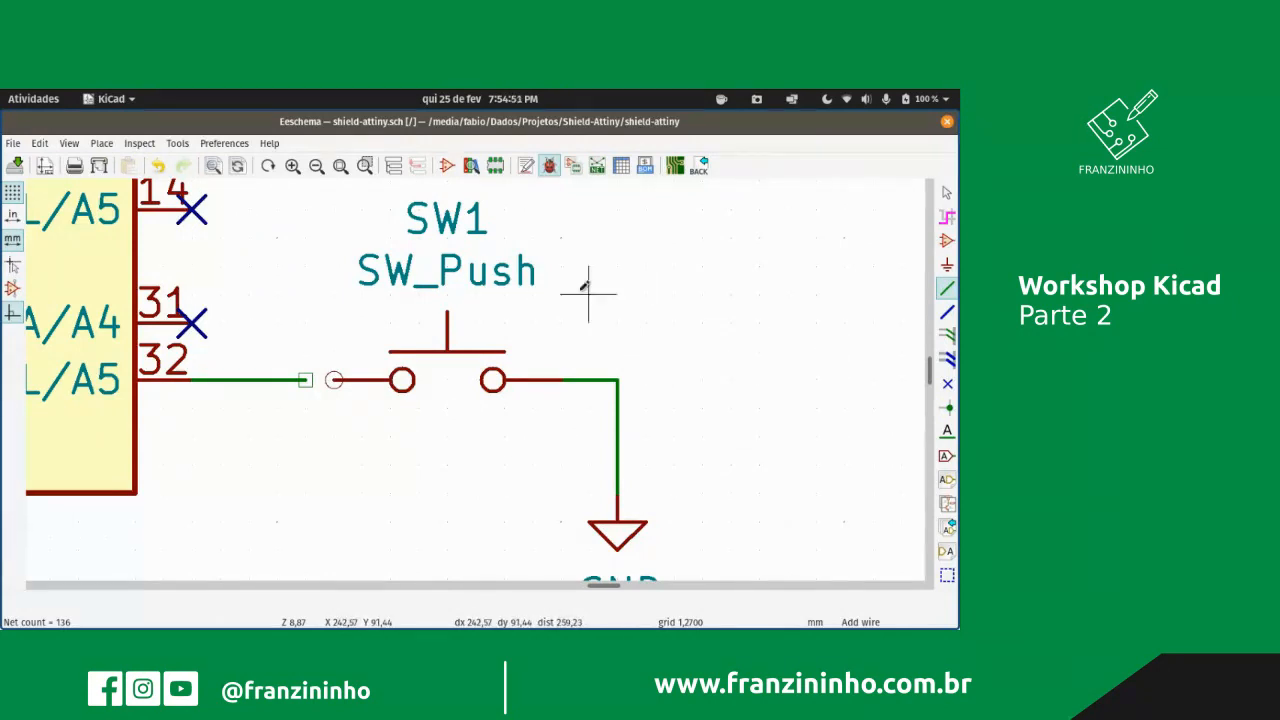
- Run the electrical rules check on the schematic with the gap in SW1's wire
click(548, 167)
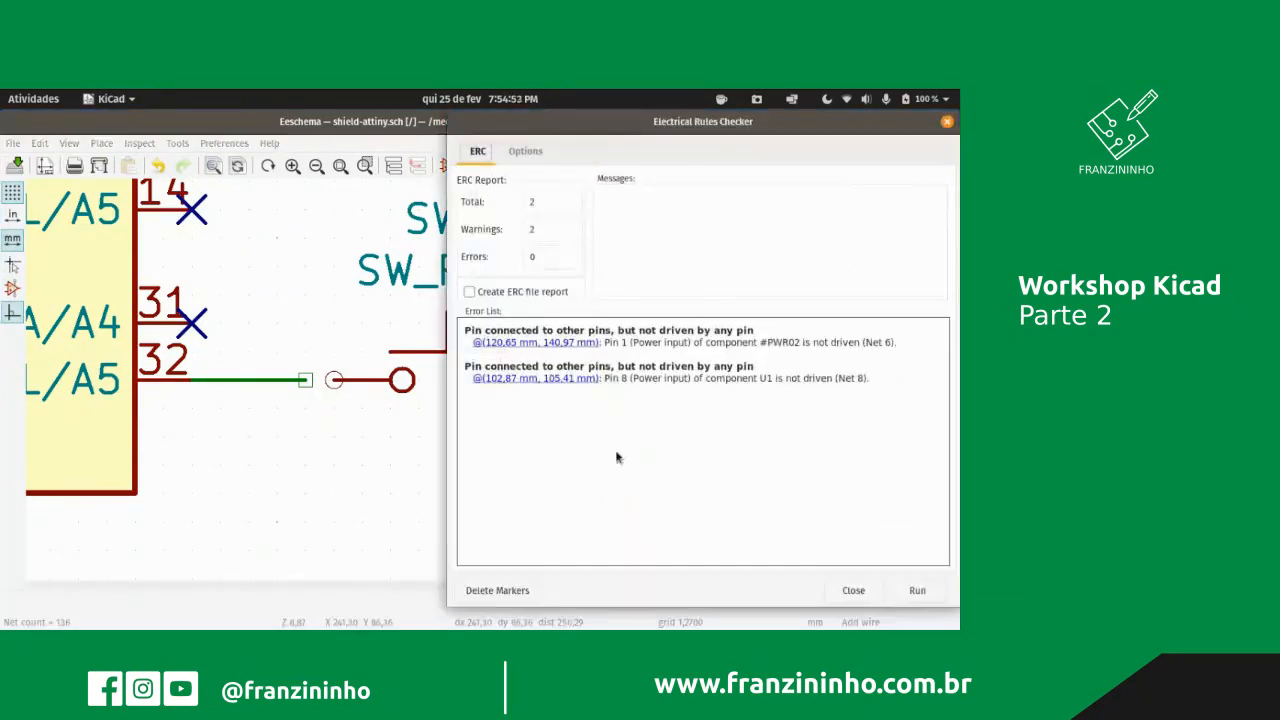
click(915, 590)
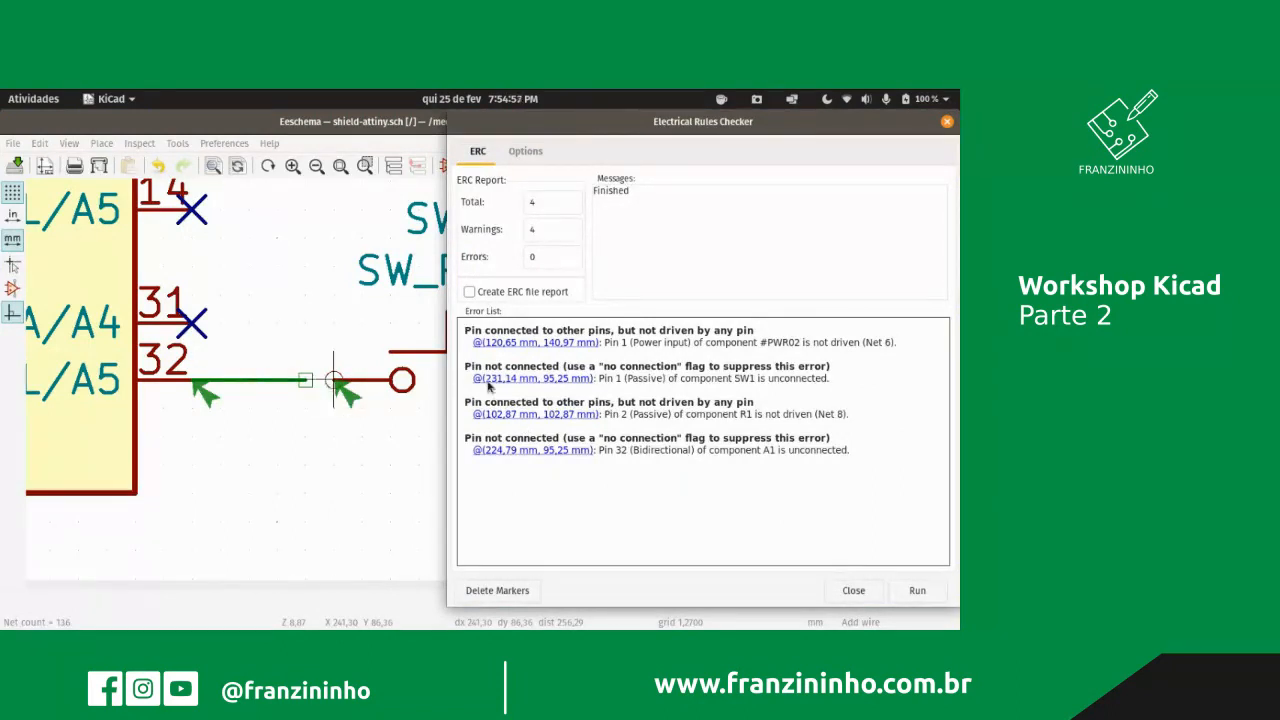
click(853, 590)
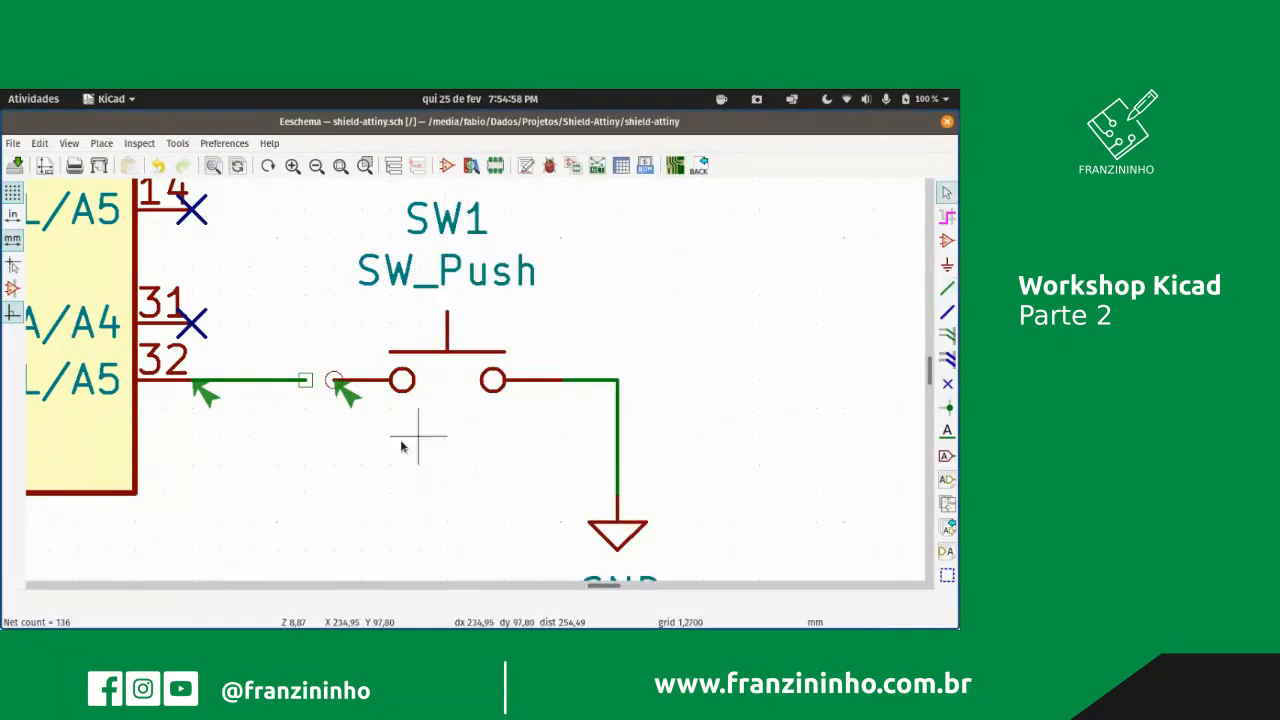
- Close the gap between the pin 32 wire and SW1's pin 1, and rerun the electrical rules check
click(333, 380)
click(305, 378)
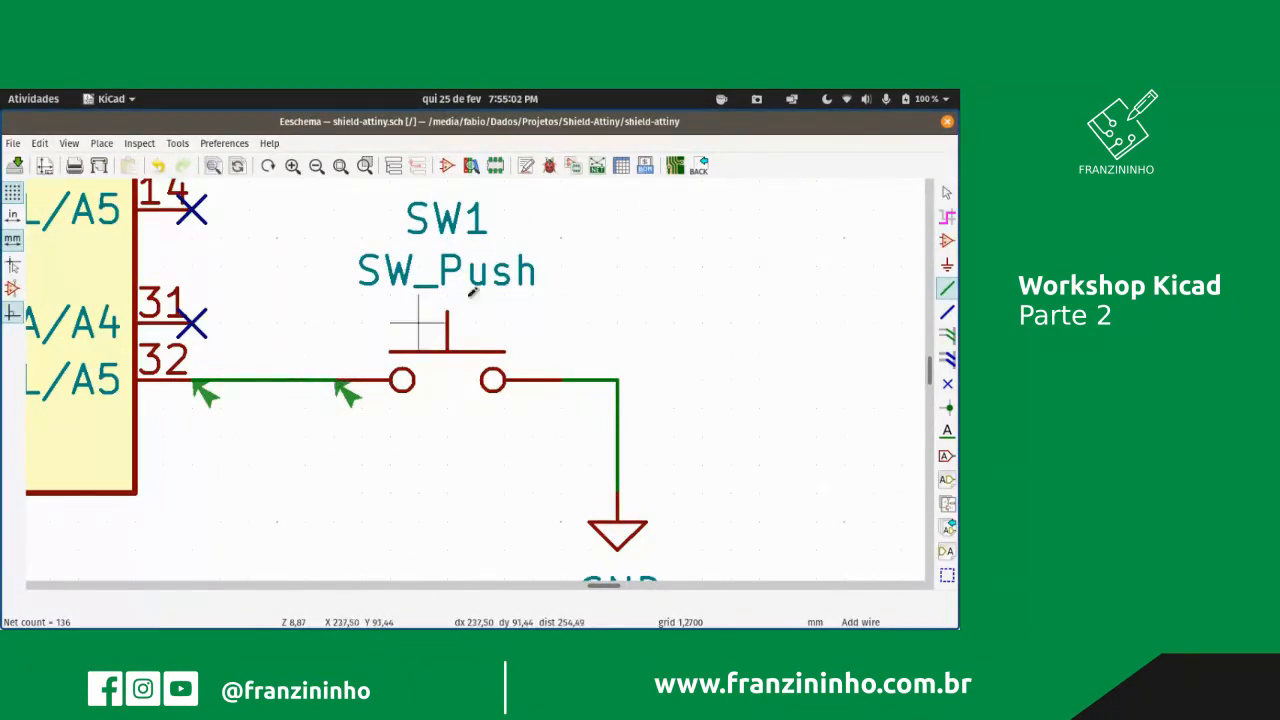
click(548, 171)
click(917, 590)
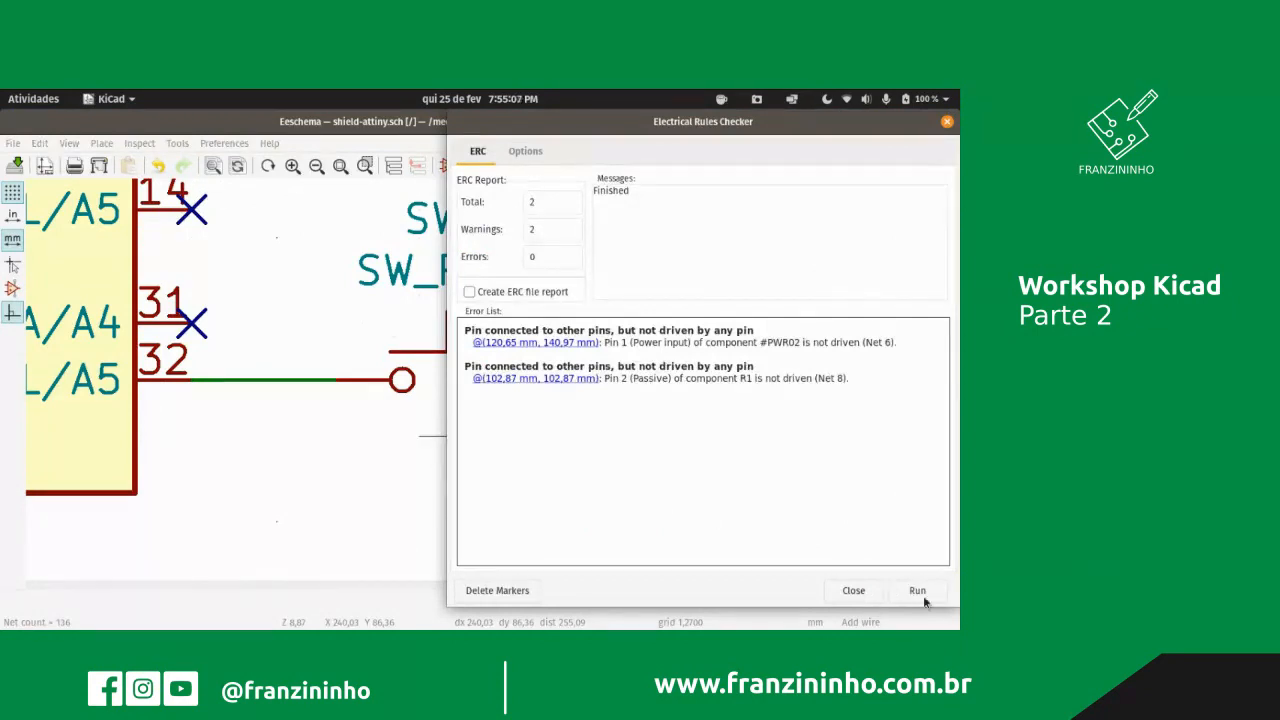
click(873, 594)
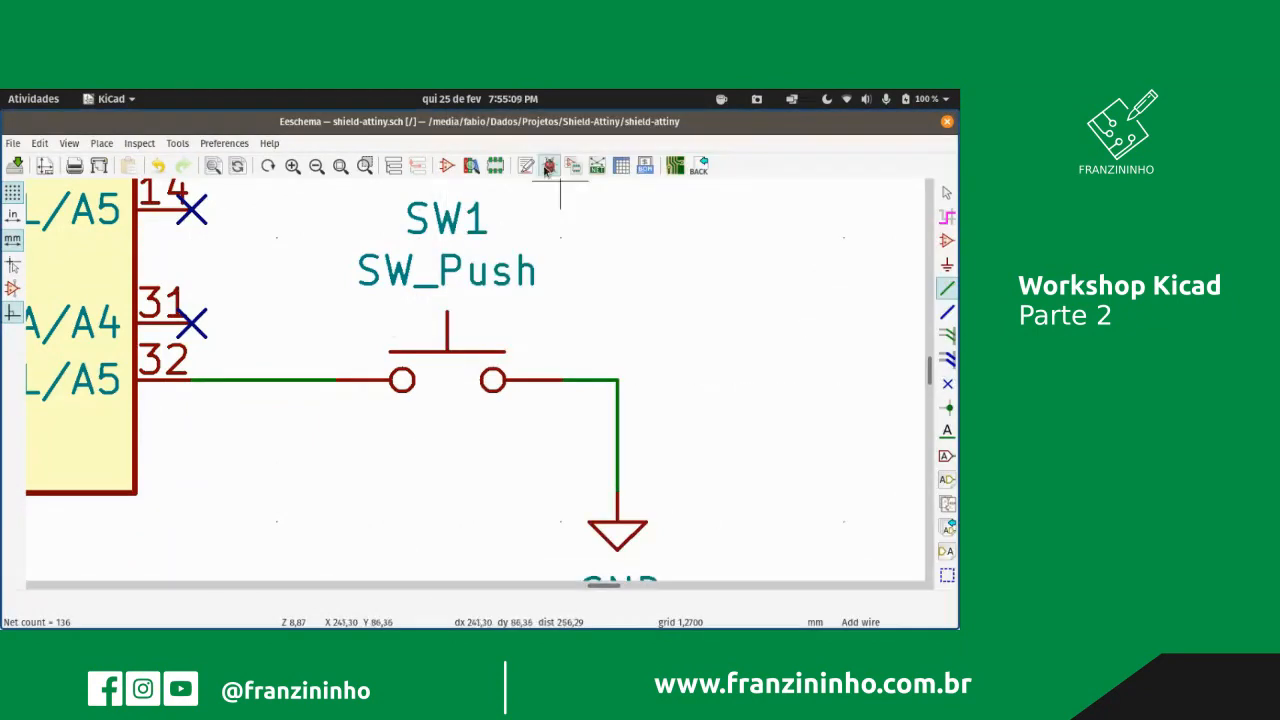
- Generate the netlist in Pcbnew's default format and save it as shield-attiny.net in the shield-attiny folder
click(596, 166)
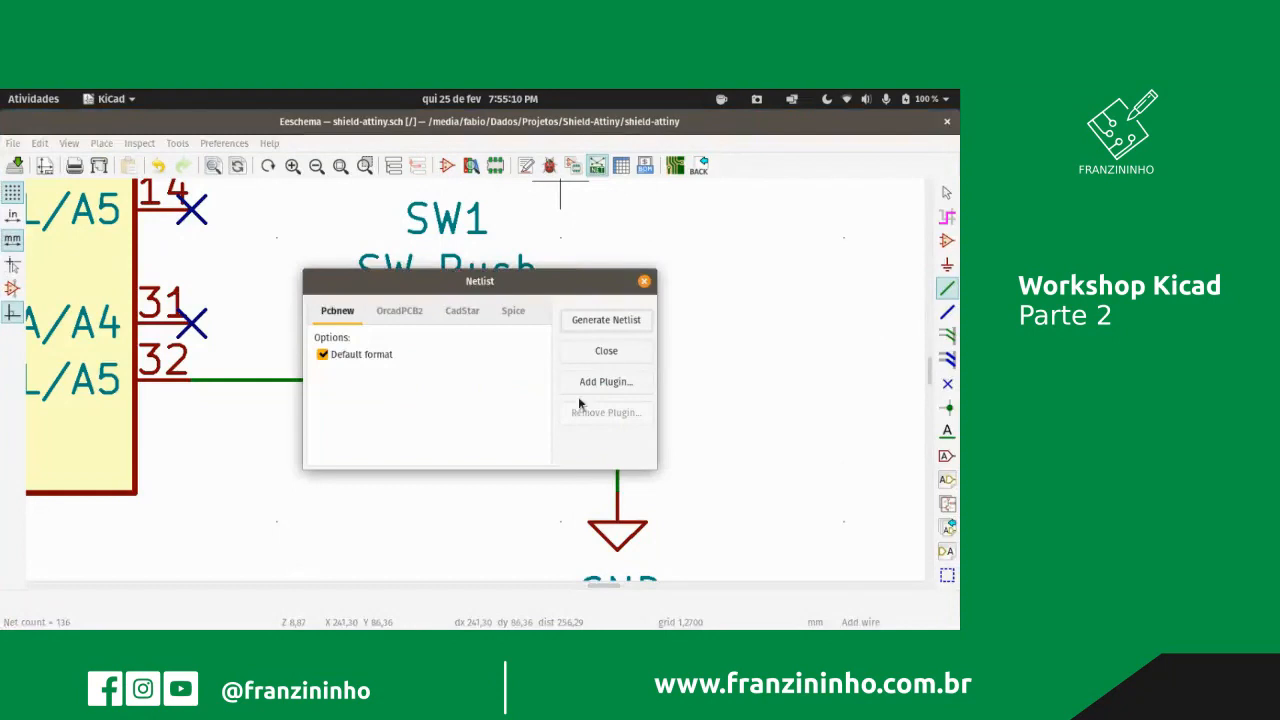
click(606, 320)
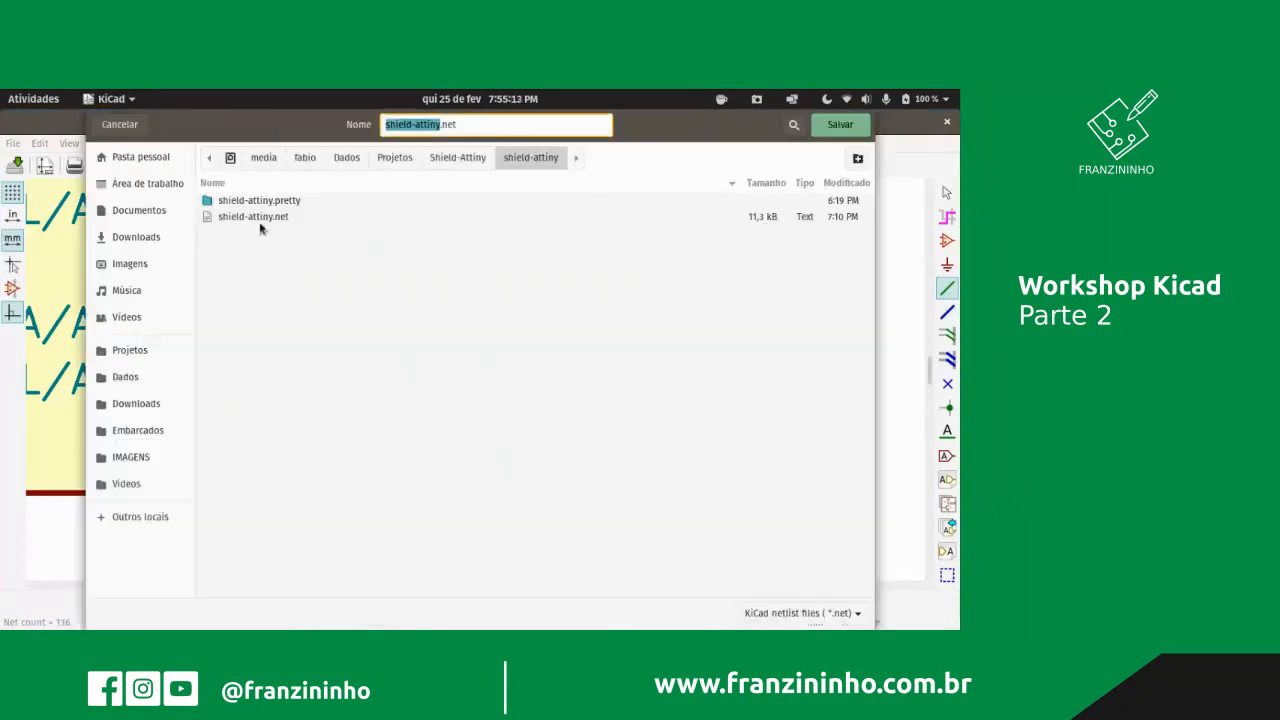
click(831, 124)
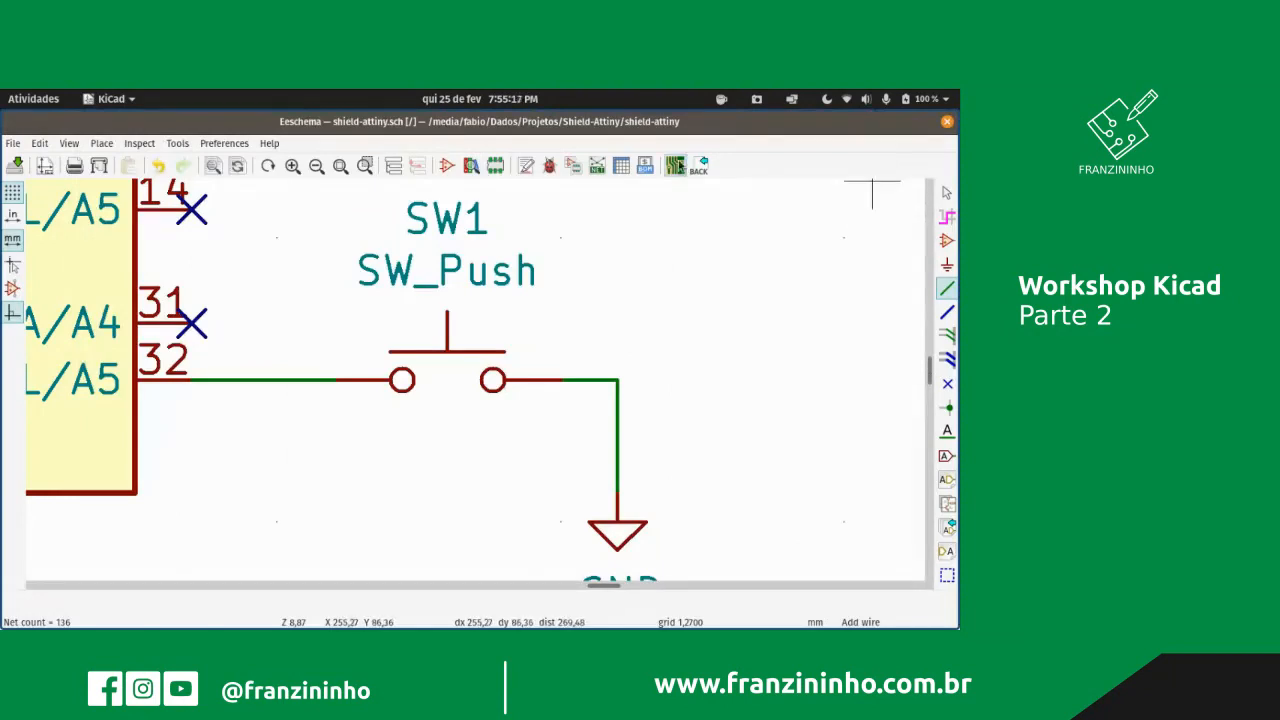
- Switch to the Pcbnew board and update the PCB from shield-attiny.net, keeping existing symbol to footprint associations
click(675, 165)
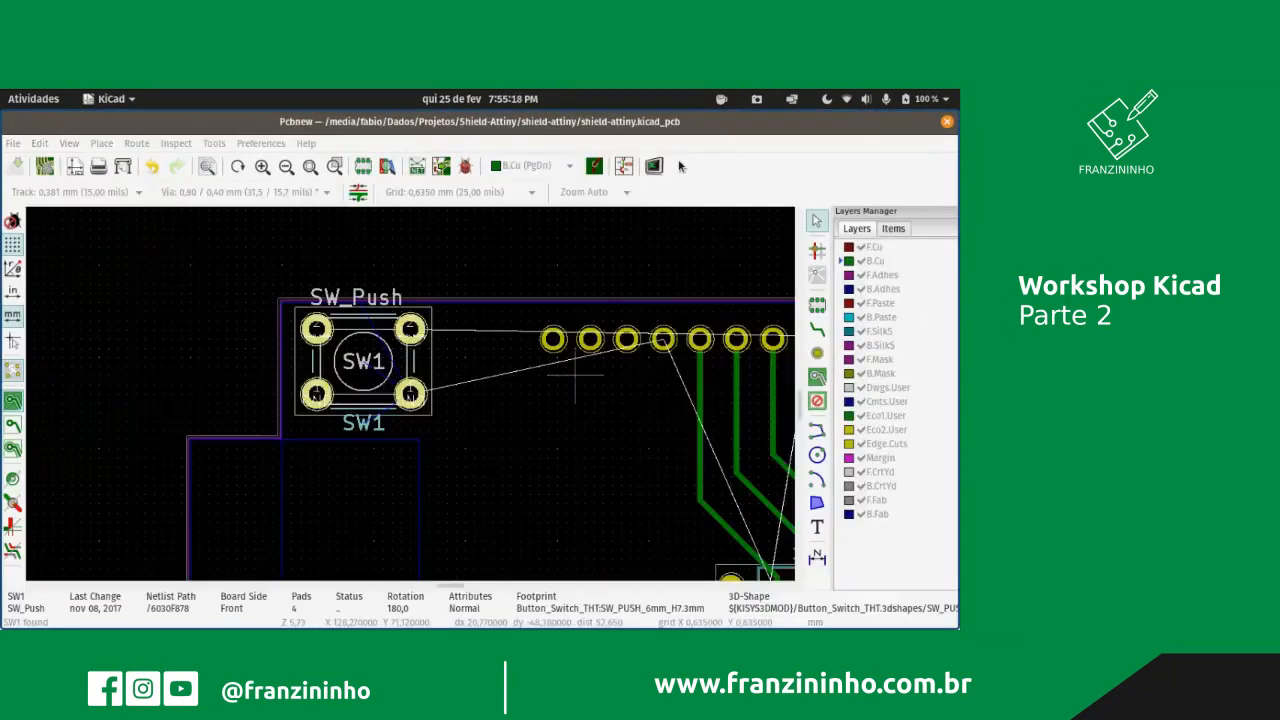
scroll(414, 390, down, 6)
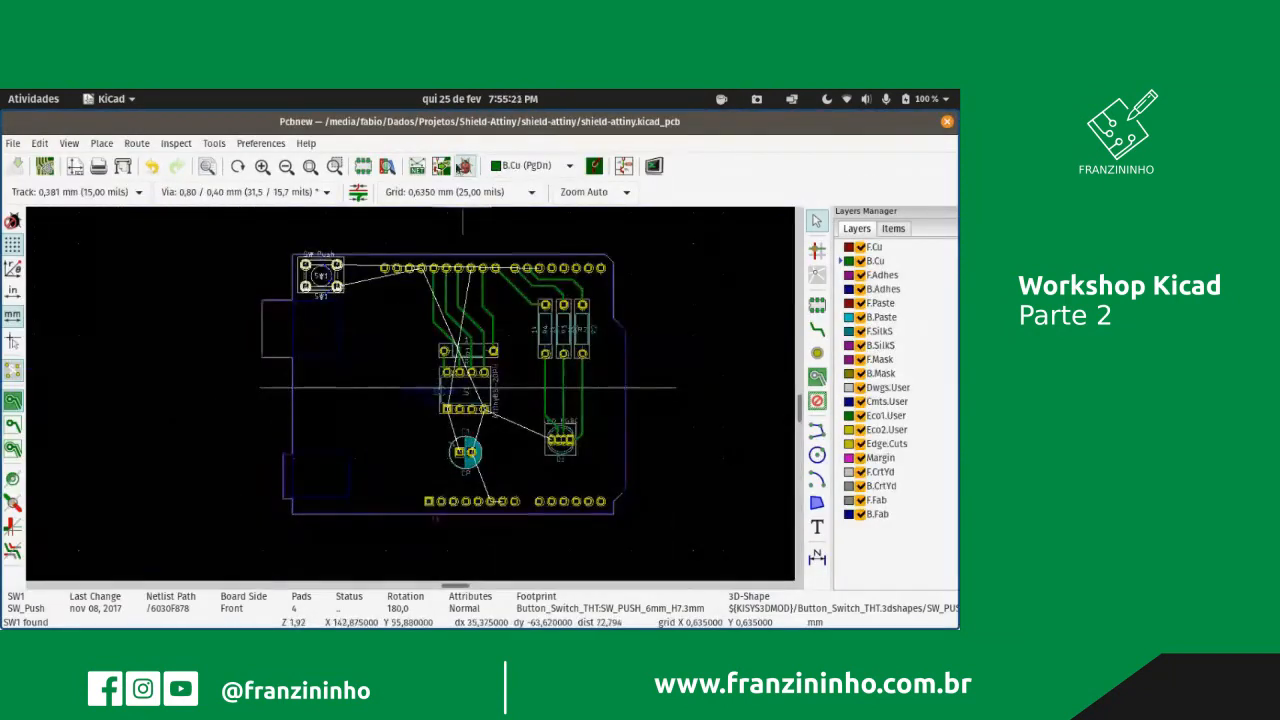
click(417, 165)
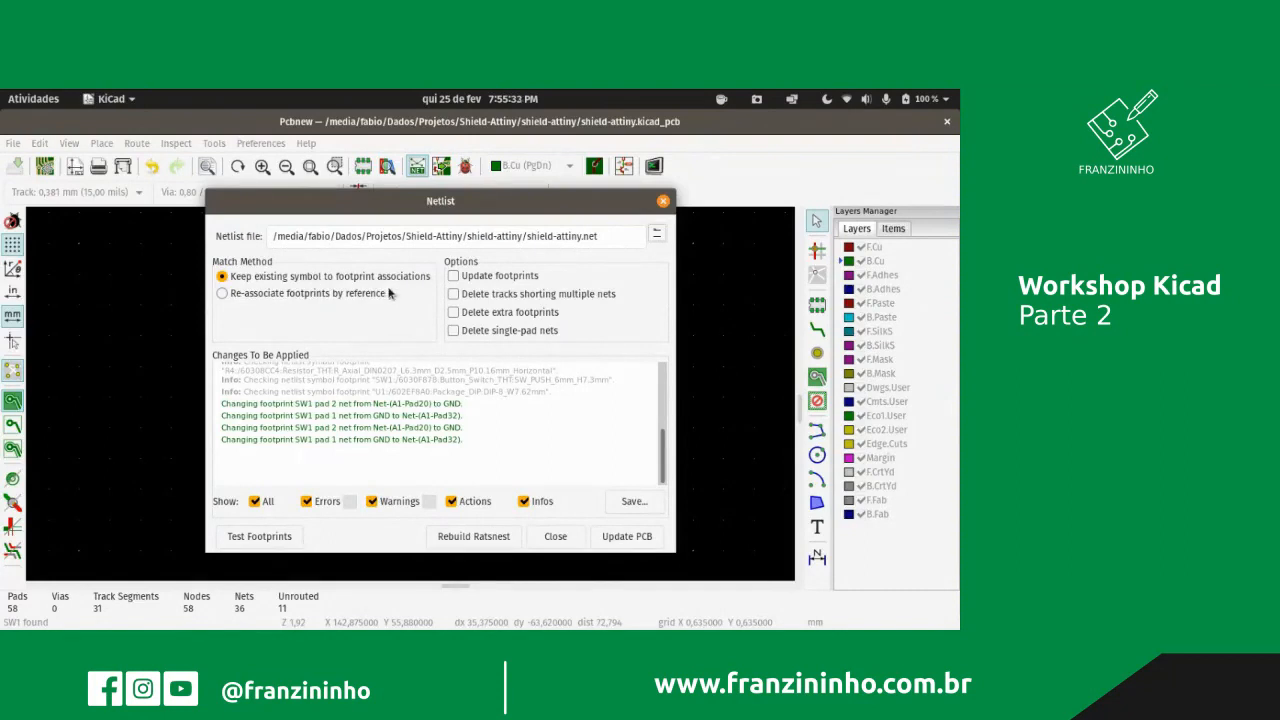
click(619, 540)
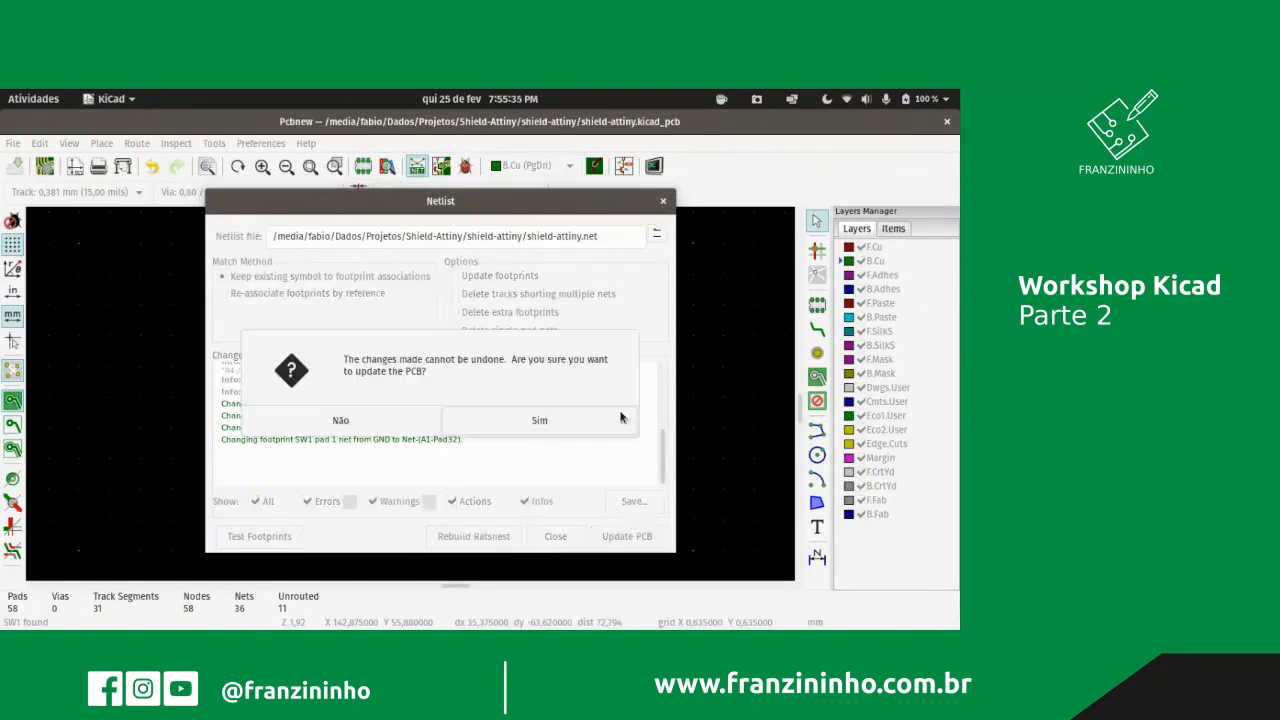
click(533, 424)
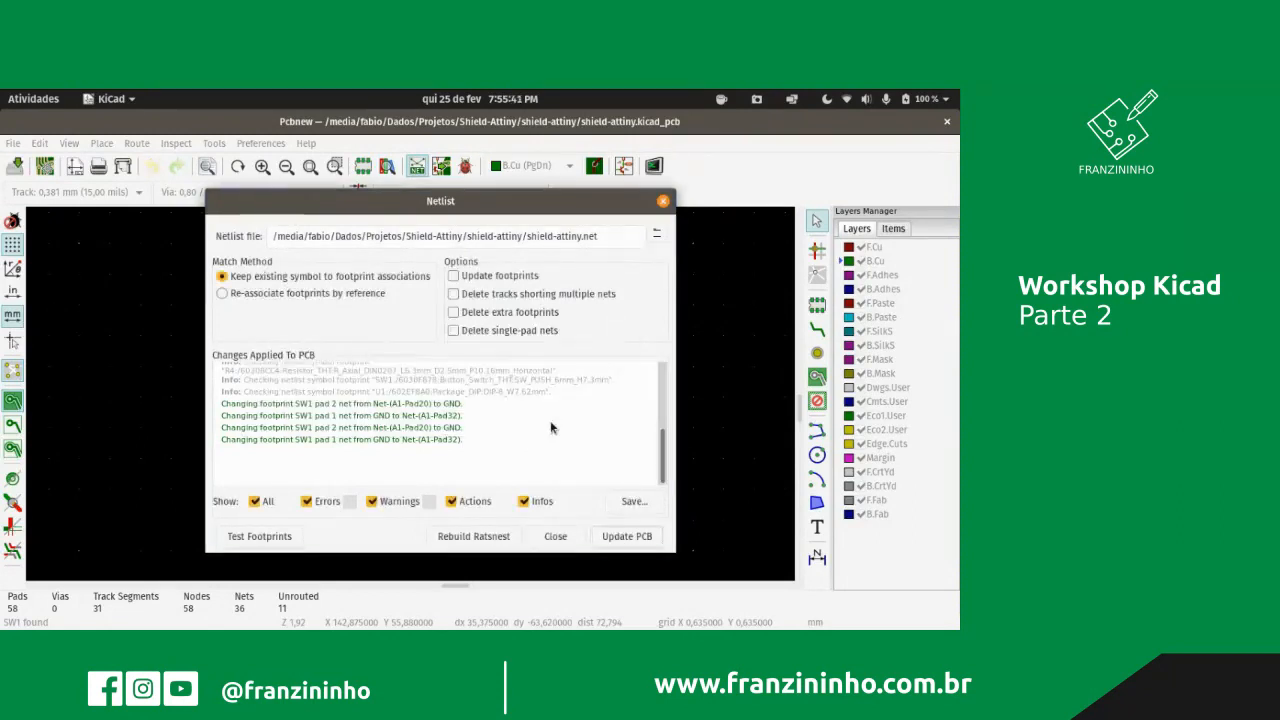
click(662, 201)
- Inspect SW1's ratsnest connections to A1's header pads and save the board
scroll(415, 288, up, 4)
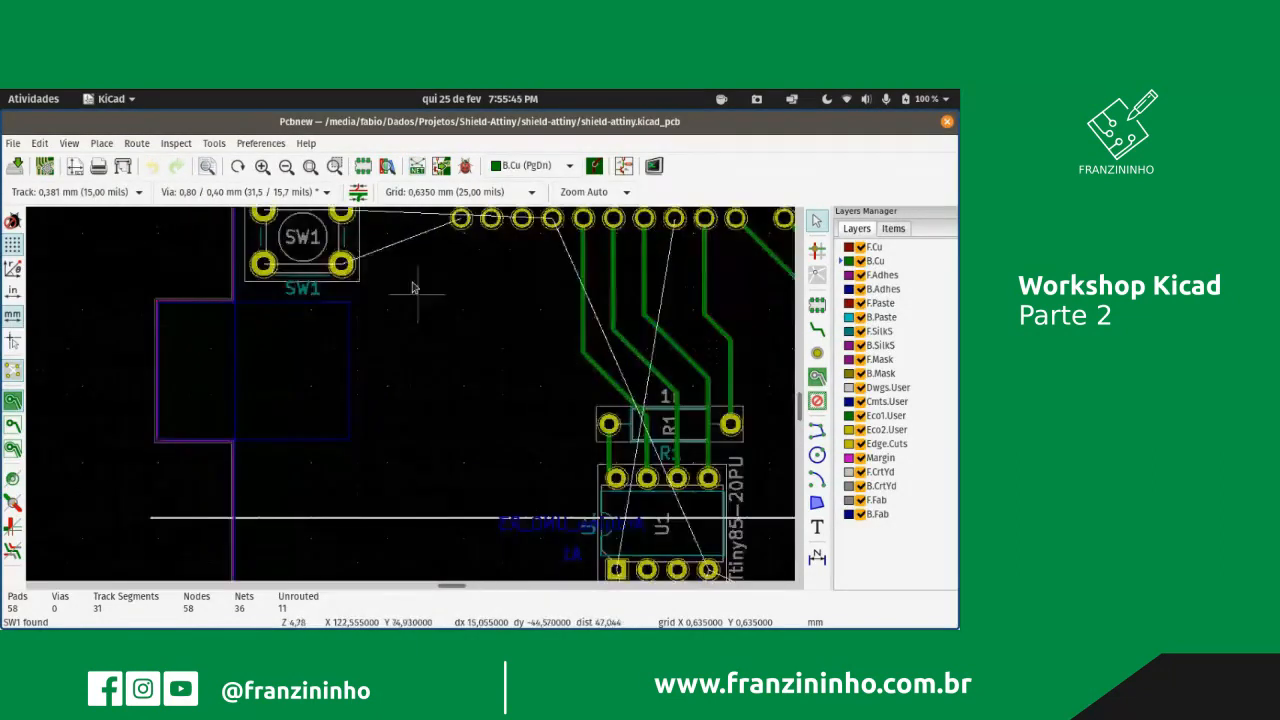
scroll(414, 390, down, 4)
scroll(370, 382, up, 5)
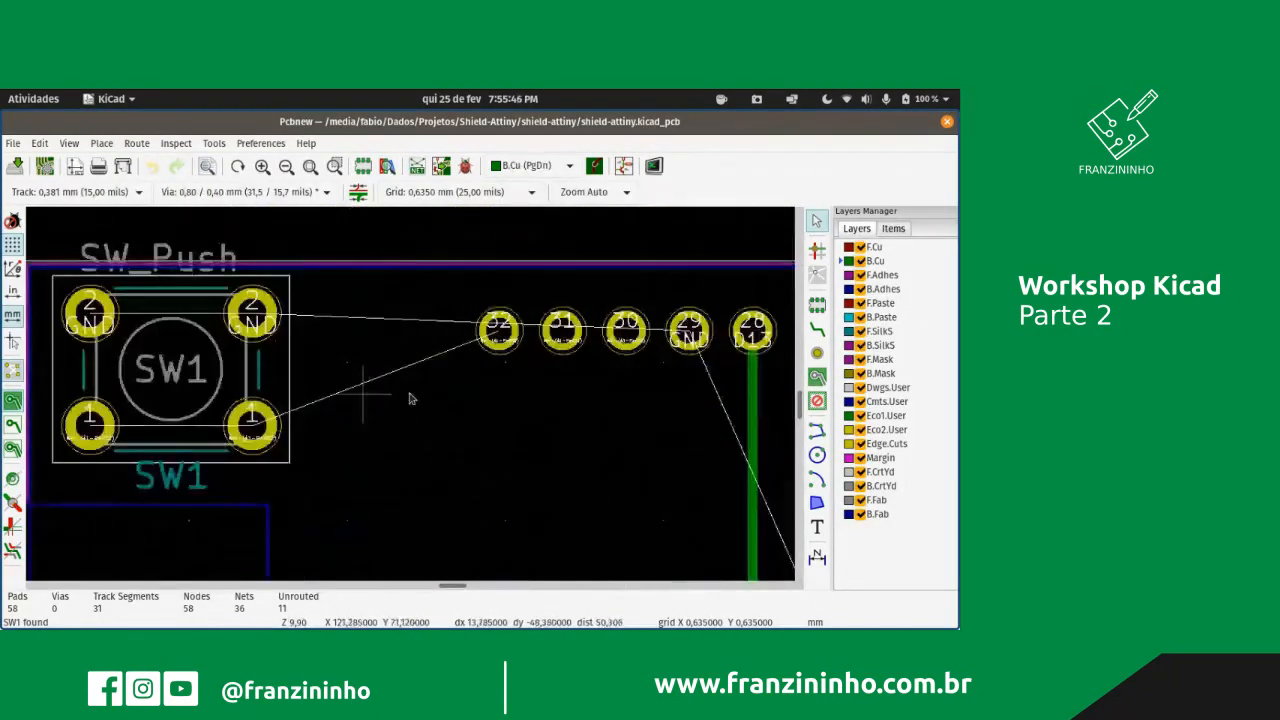
scroll(410, 398, down, 3)
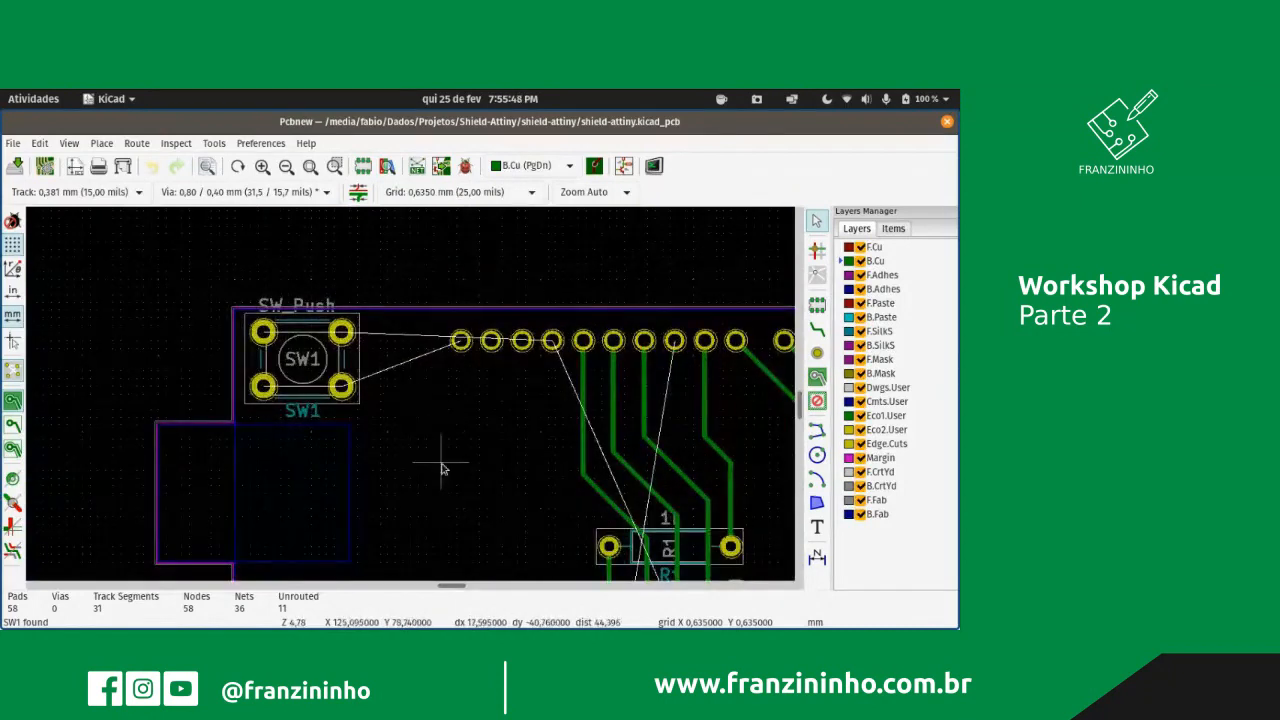
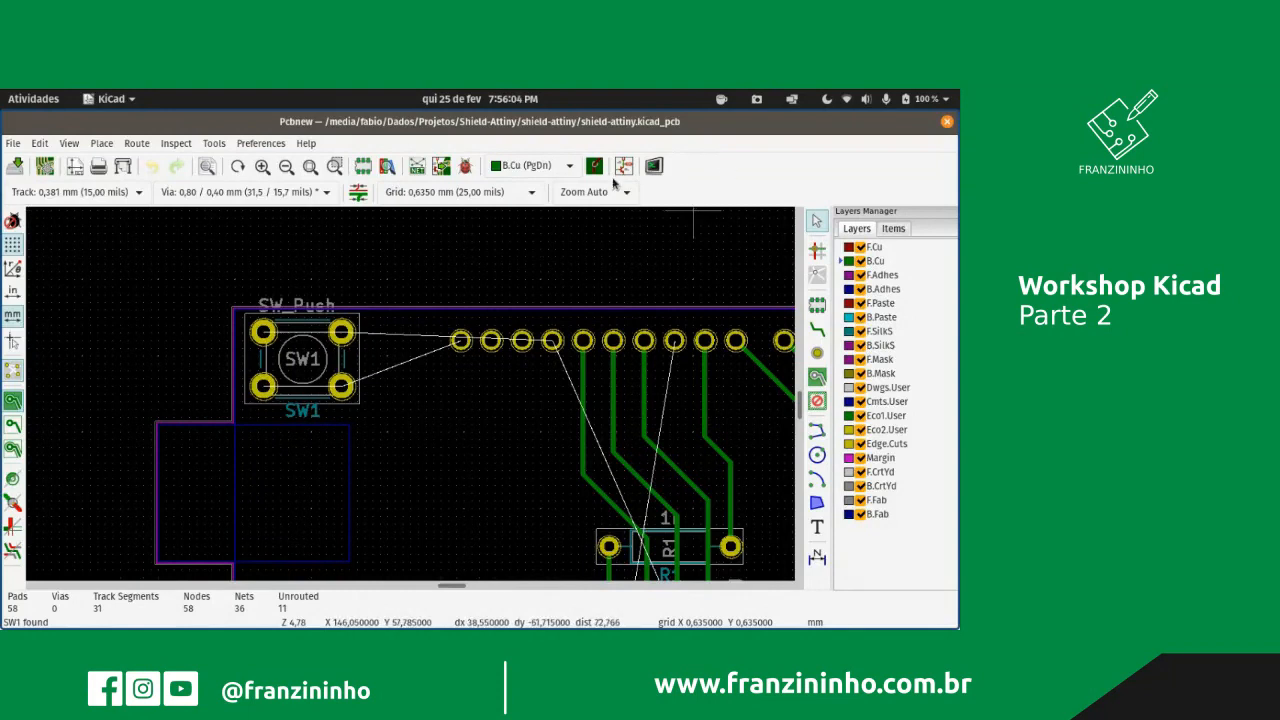
click(15, 166)
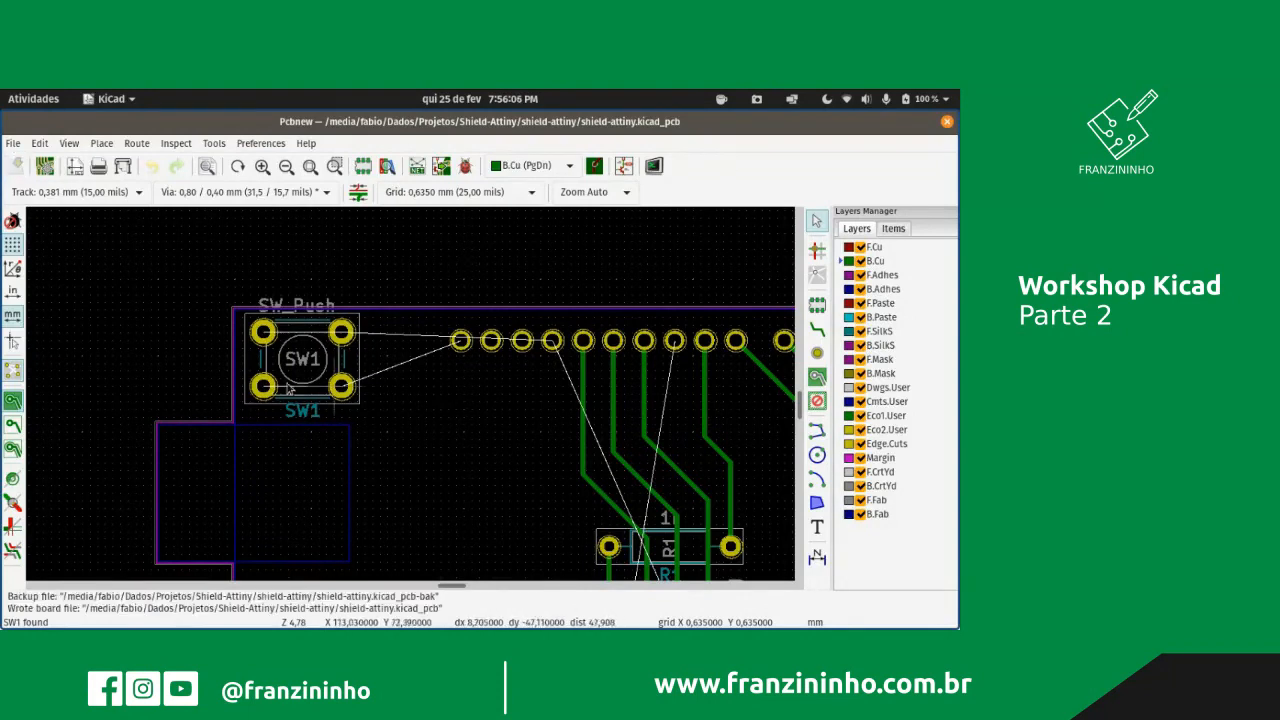
scroll(459, 408, down, 1)
scroll(459, 408, down, 1)
scroll(411, 417, up, 2)
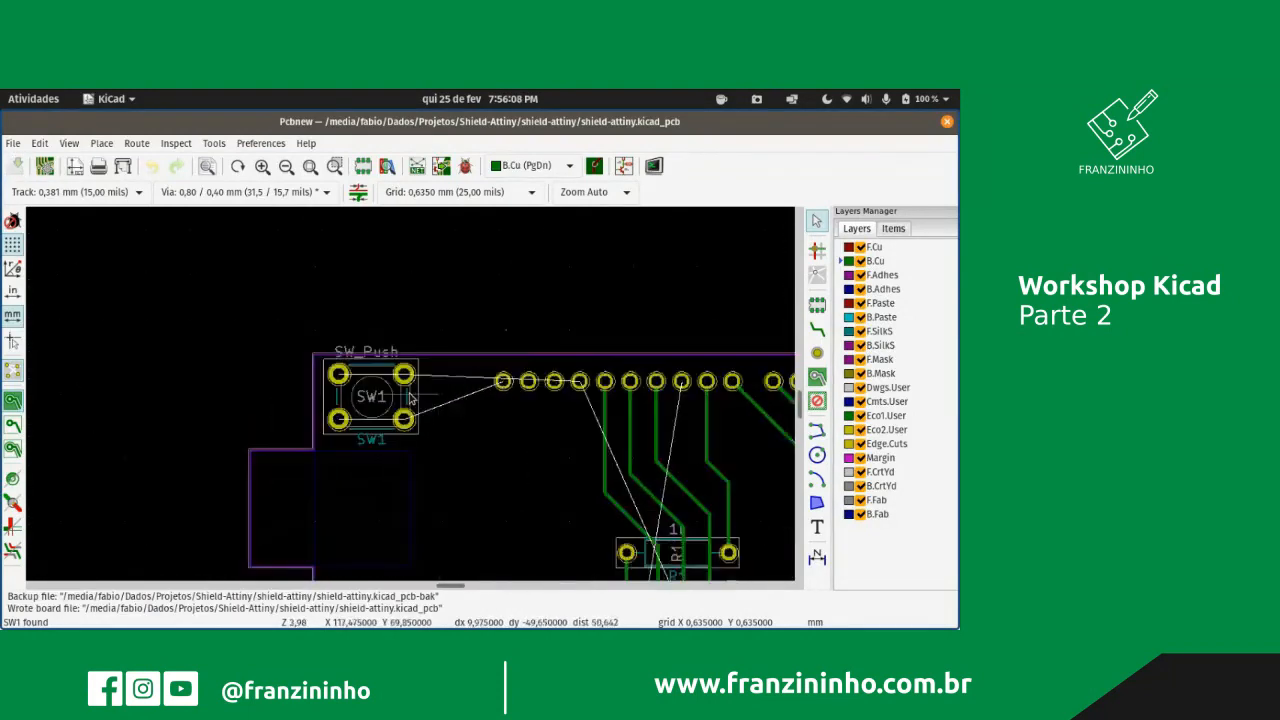
scroll(414, 425, up, 1)
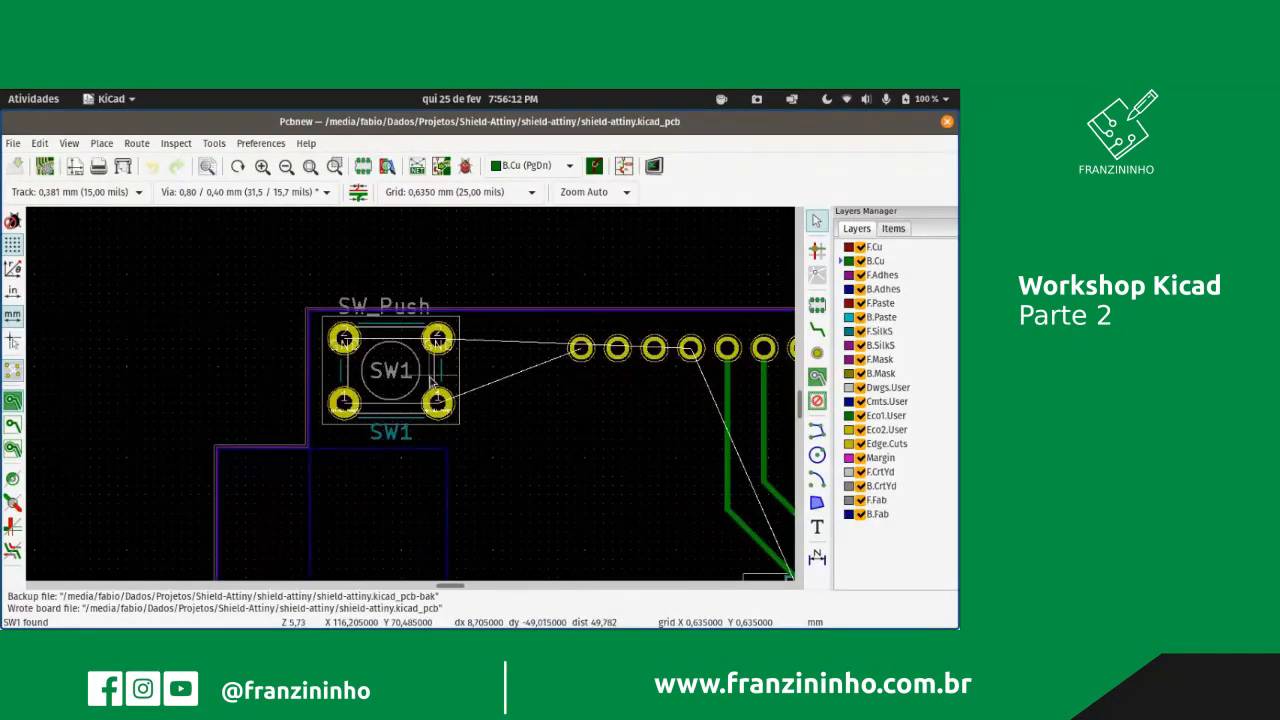
- Rotate SW1 by 180 degrees and place it in the board's upper-left corner with its pad 1 row level with A1's upper header
click(441, 380)
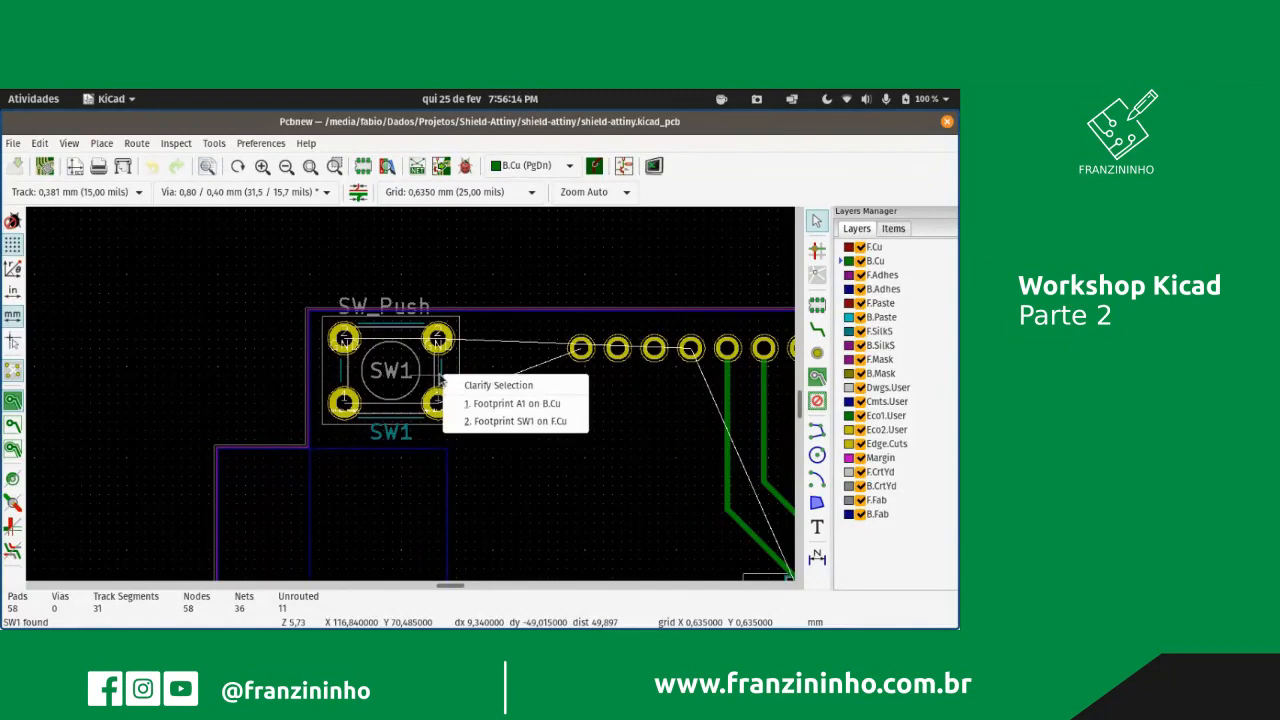
click(490, 421)
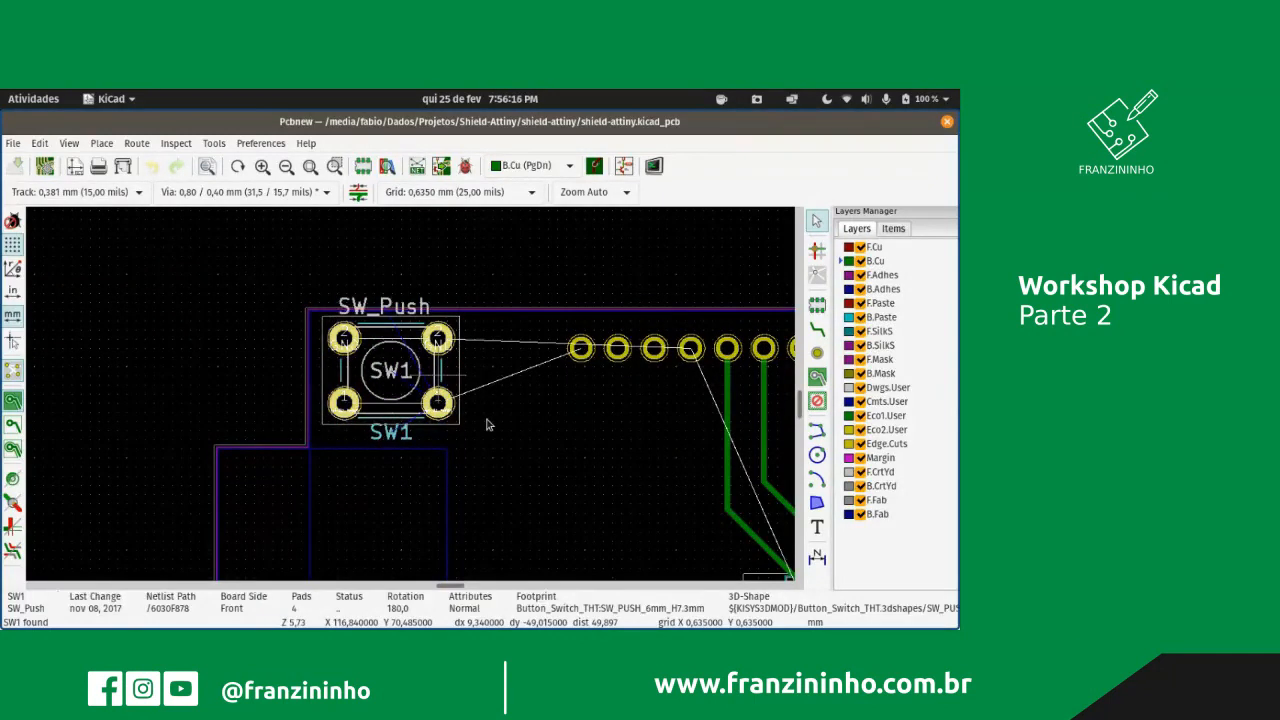
key(r)
key(r)
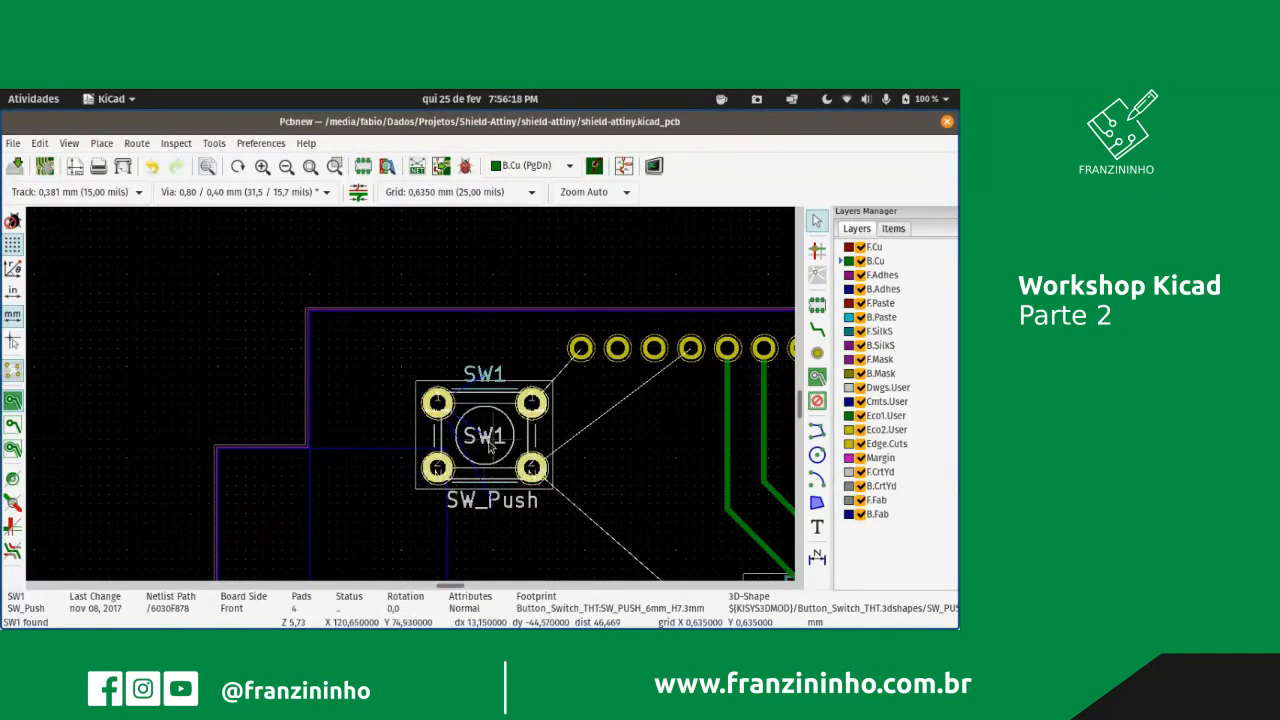
key(m)
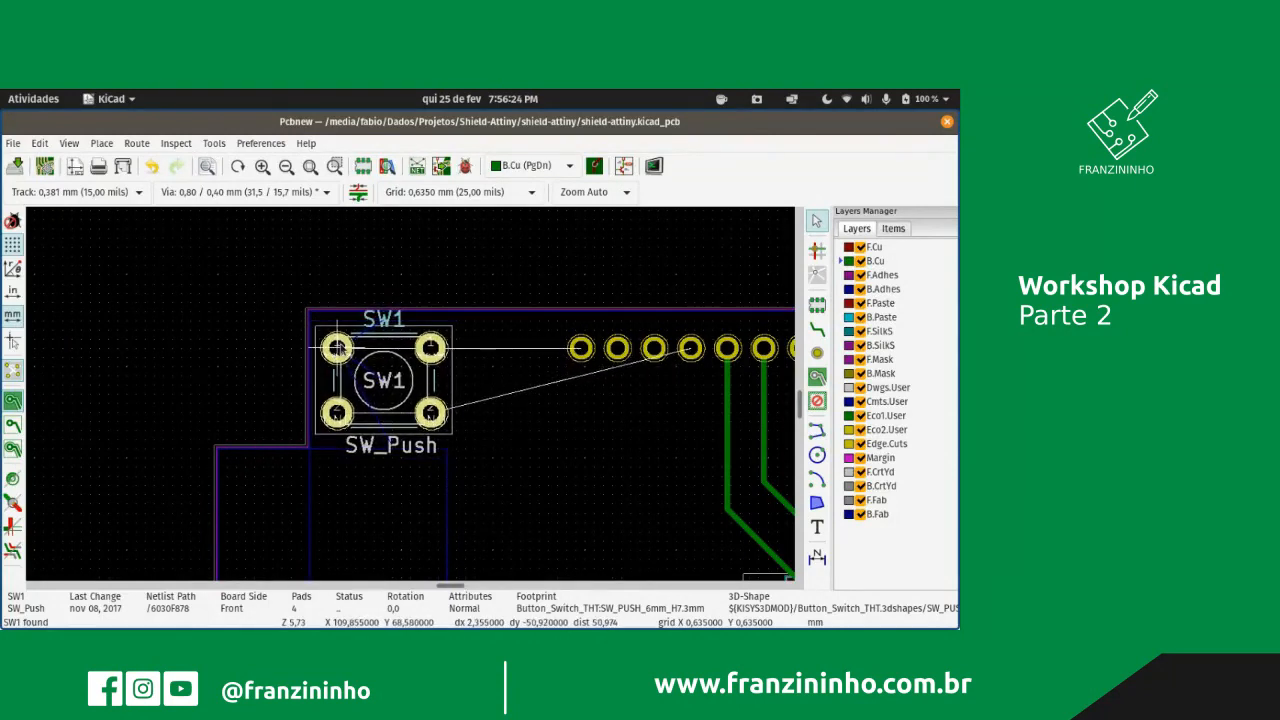
click(337, 347)
scroll(407, 430, down, 2)
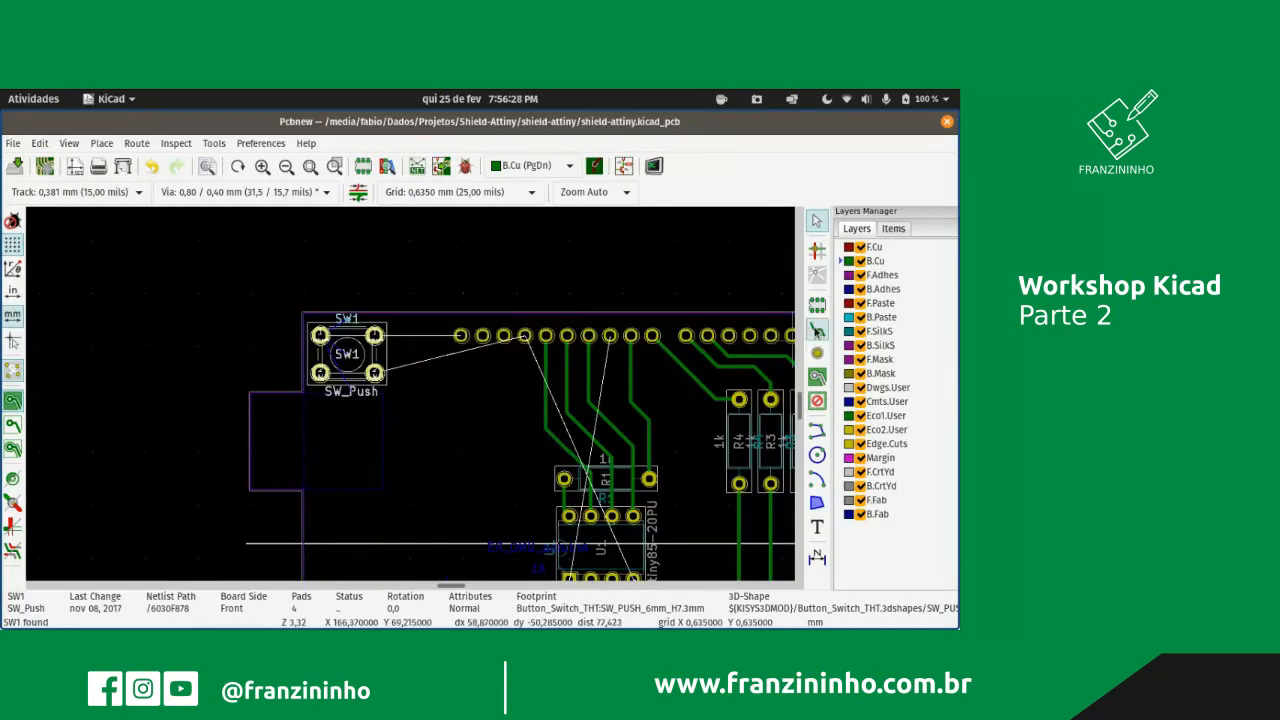
- Route a straight B.Cu track from SW1's outer pad 1 through its other pad 1 to A1's header pad 32
click(817, 330)
scroll(410, 385, up, 2)
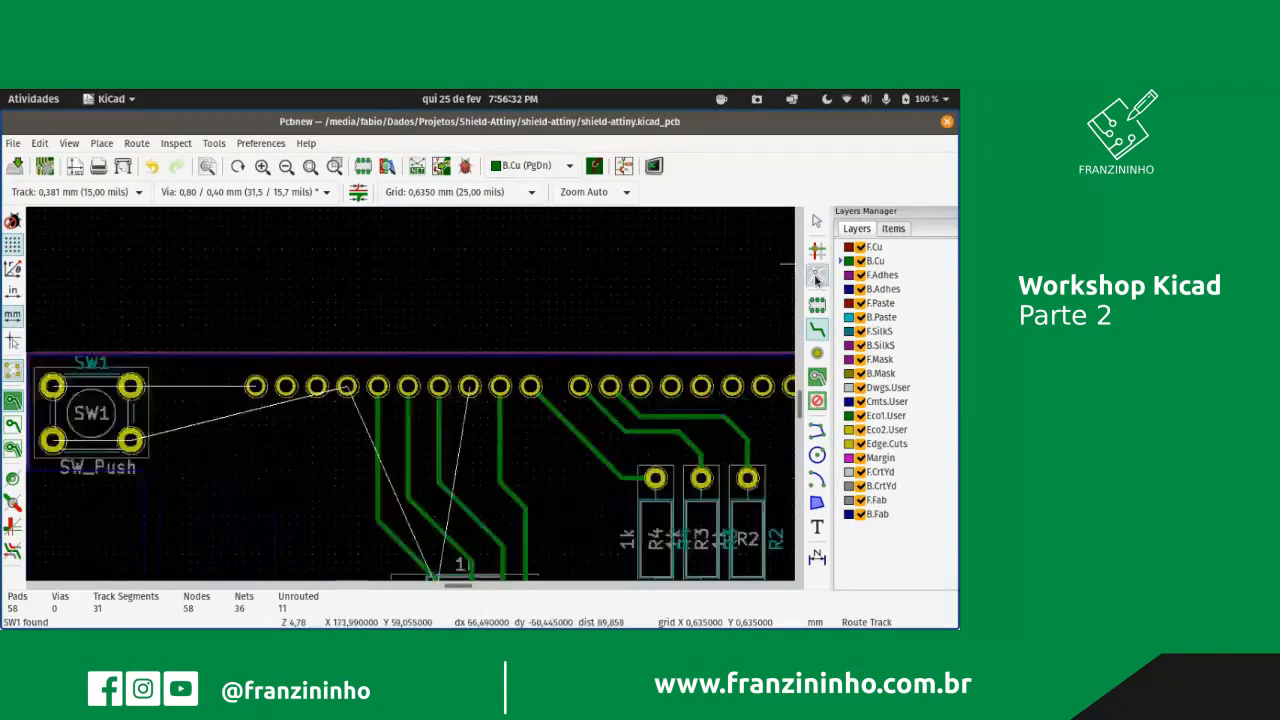
scroll(520, 393, down, 2)
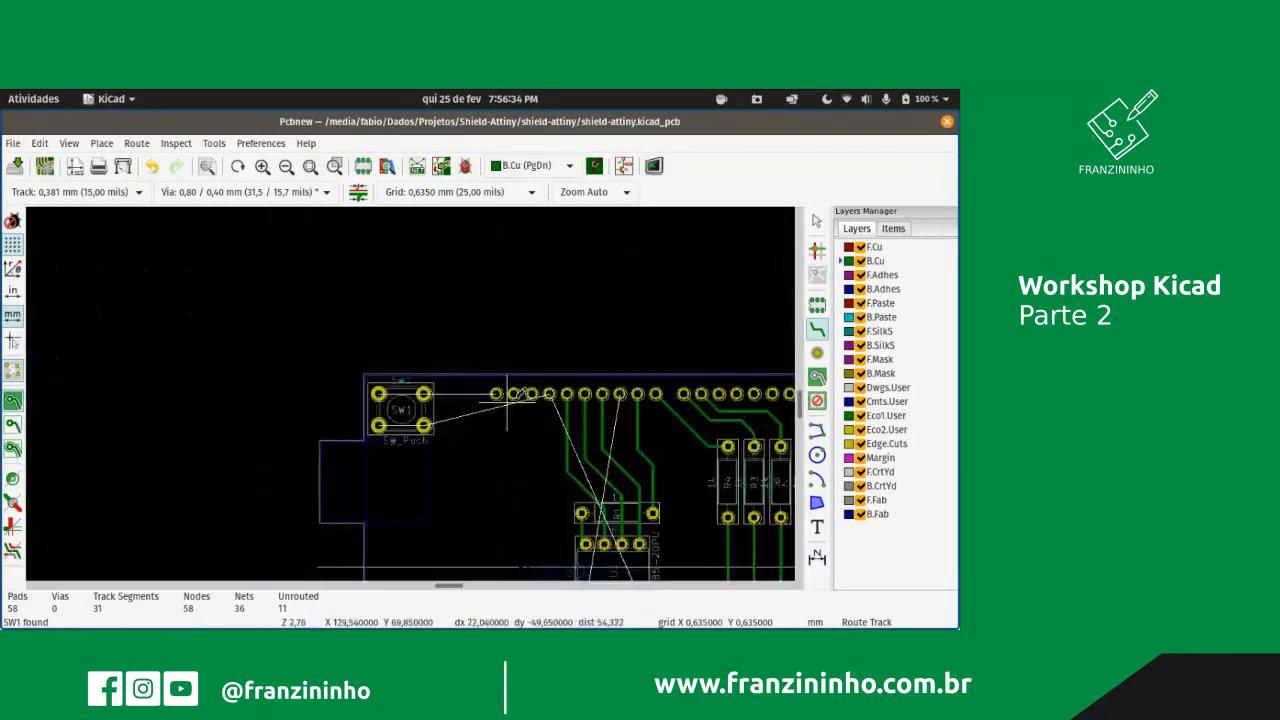
scroll(395, 400, up, 4)
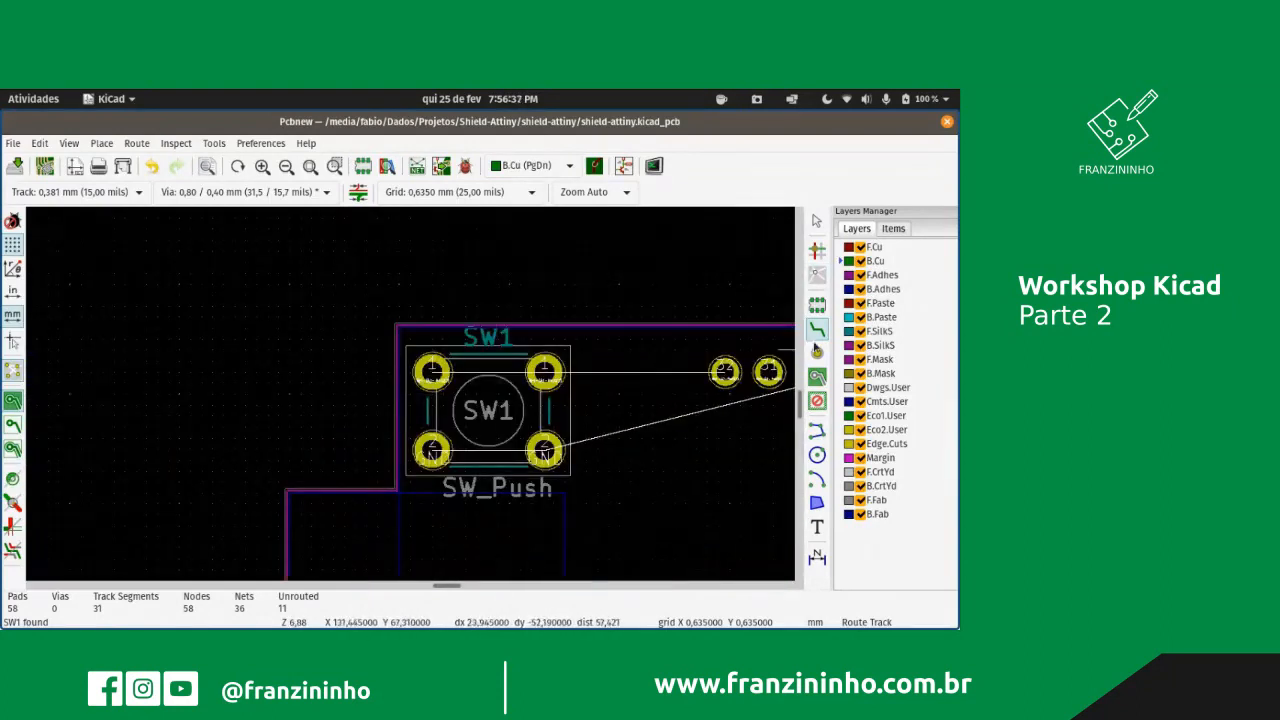
click(450, 371)
click(725, 372)
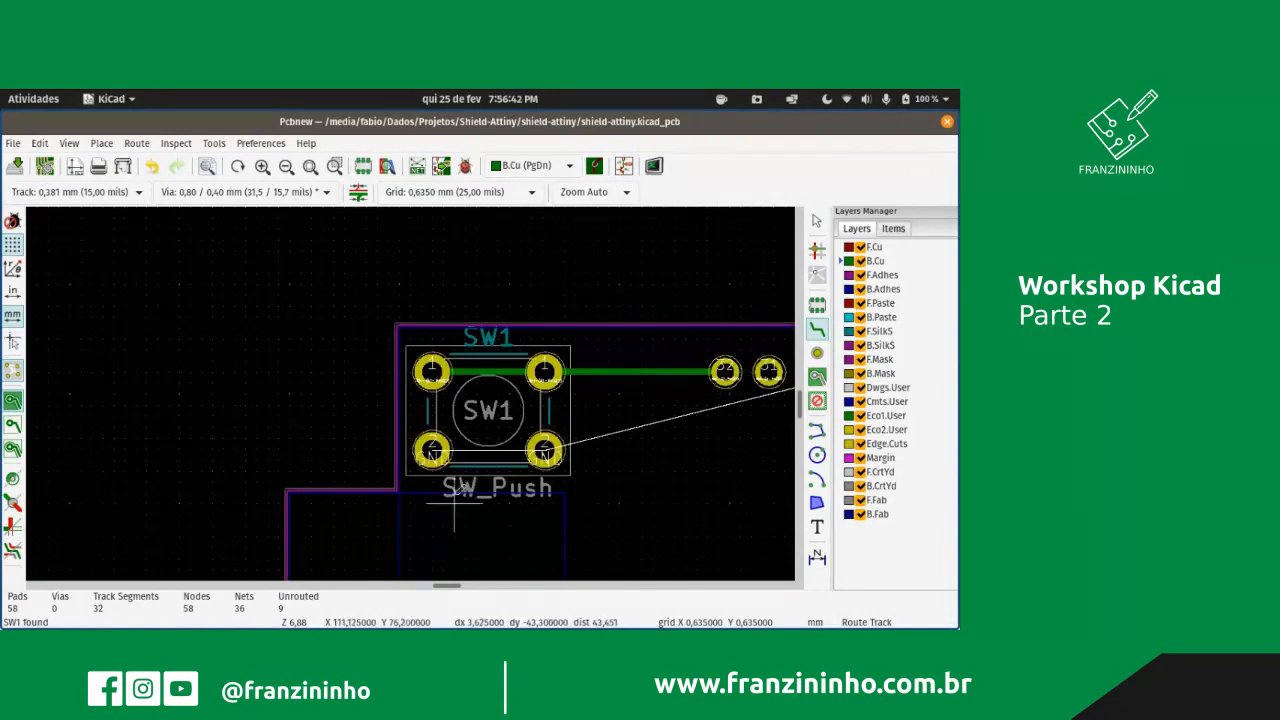
- Route a B.Cu track from U1's pad 1 to C1's pad 1
scroll(540, 515, up, 2)
scroll(430, 393, down, 6)
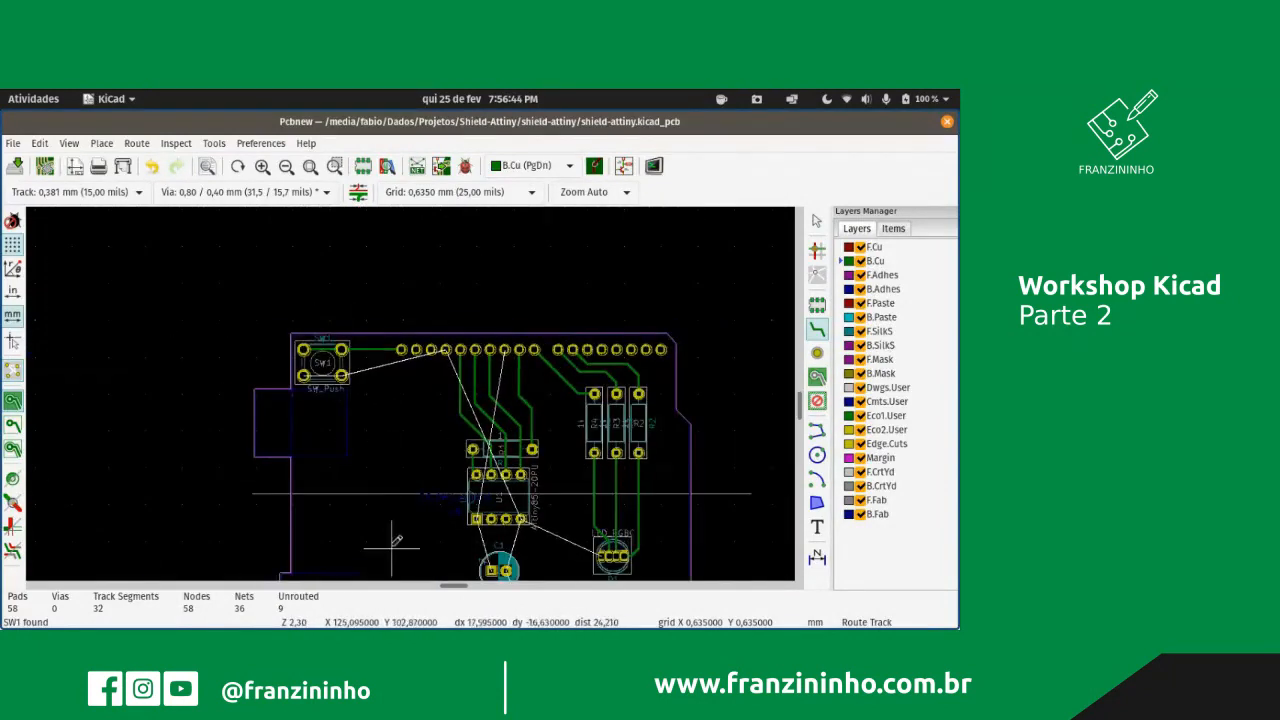
scroll(410, 530, up, 3)
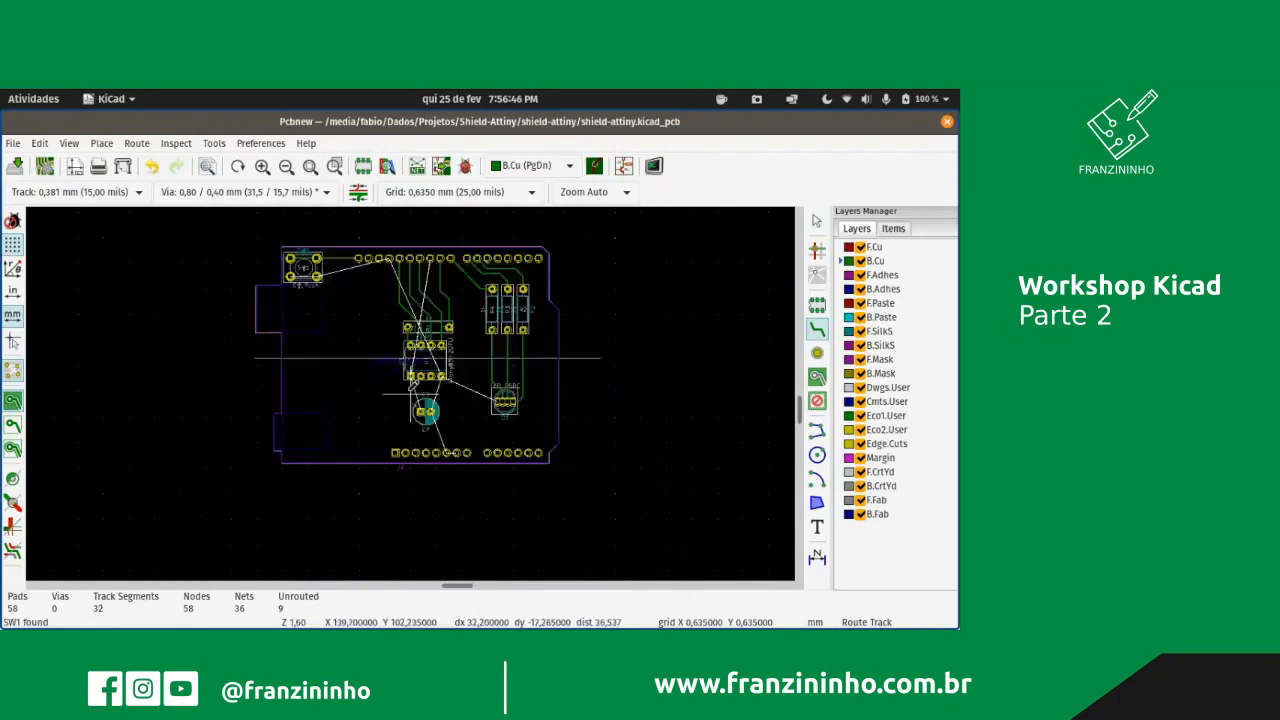
click(399, 295)
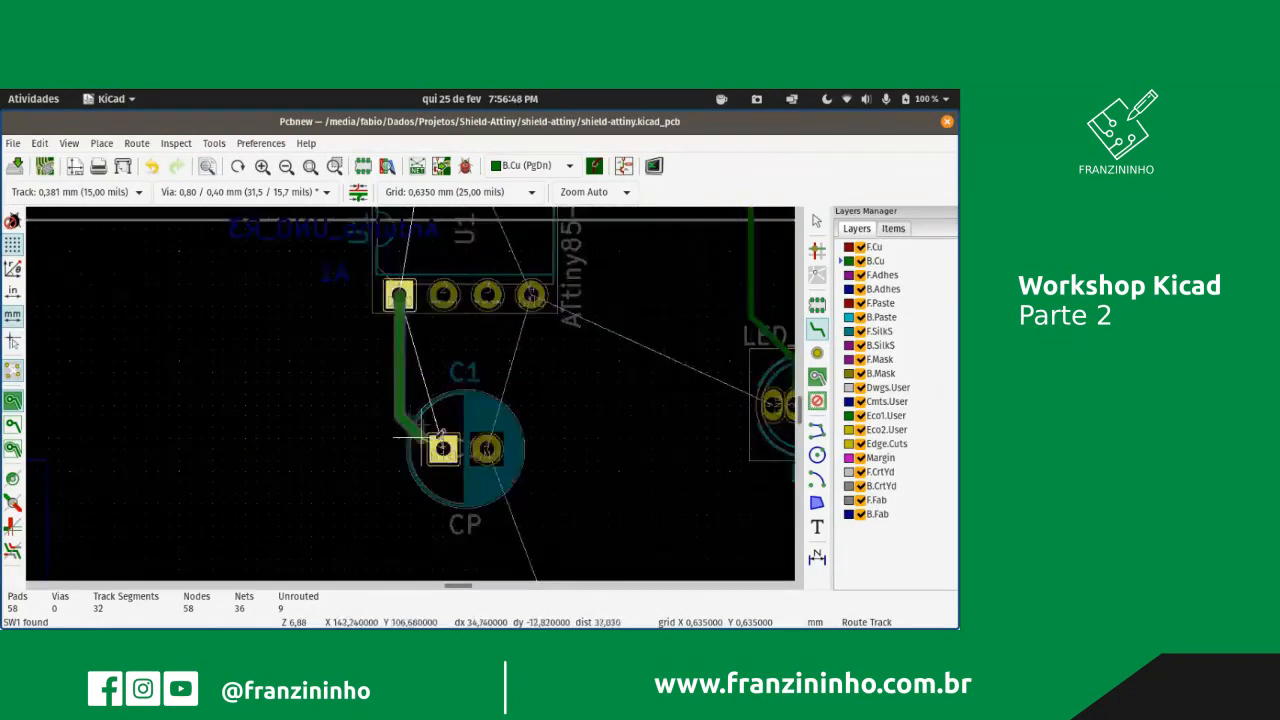
click(443, 449)
- Examine the GND ratsnest line to LED D1 and the pad numbers and nets of its four pads
scroll(566, 451, down, 3)
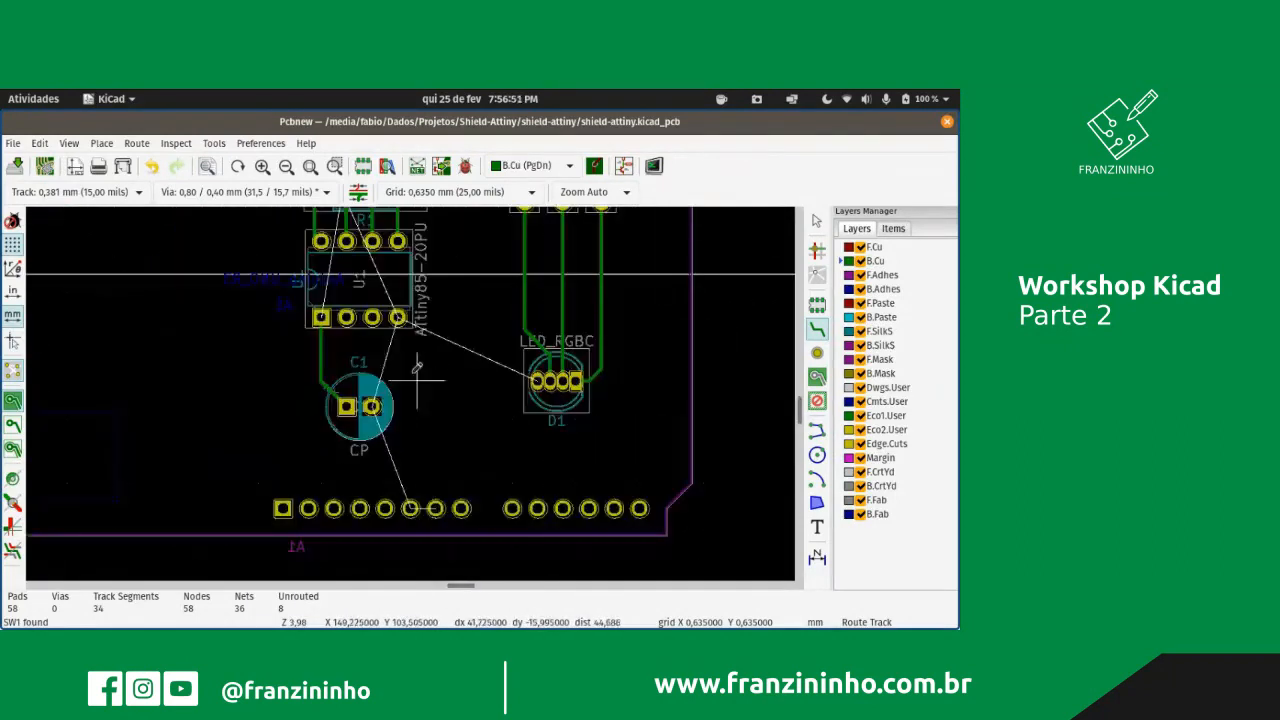
scroll(411, 393, down, 1)
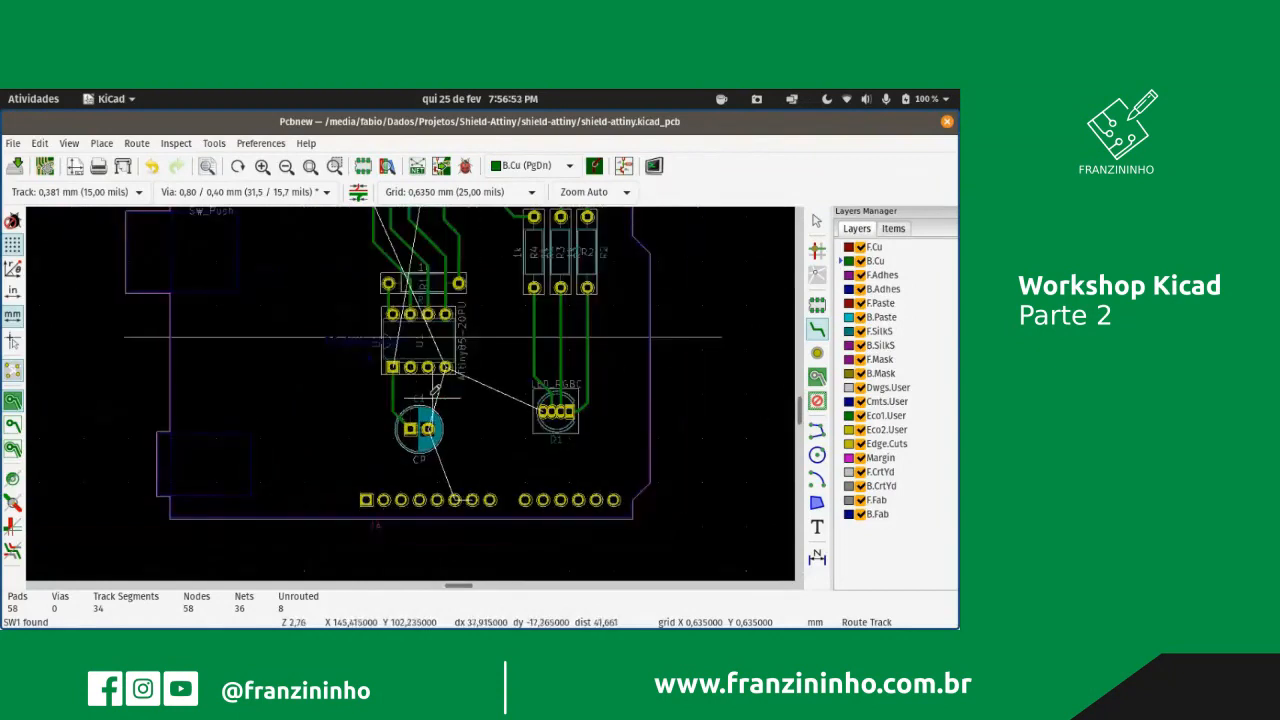
scroll(436, 388, up, 4)
scroll(416, 388, up, 5)
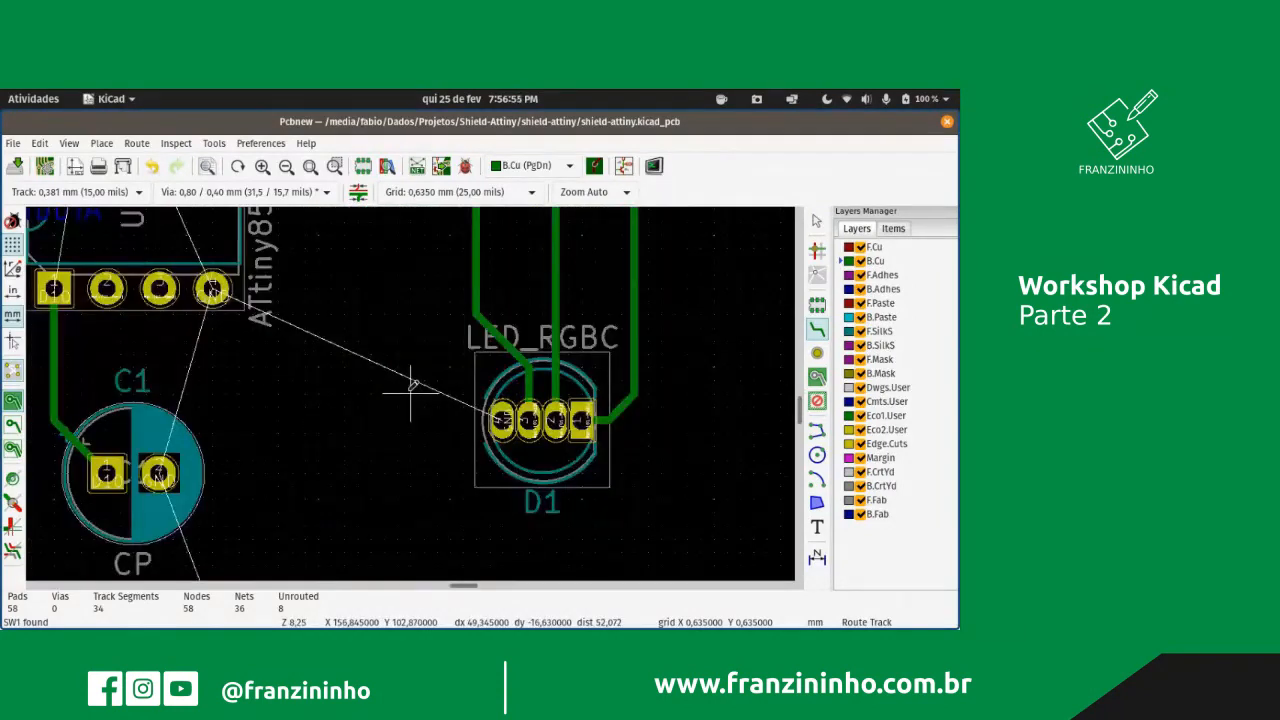
scroll(509, 455, down, 2)
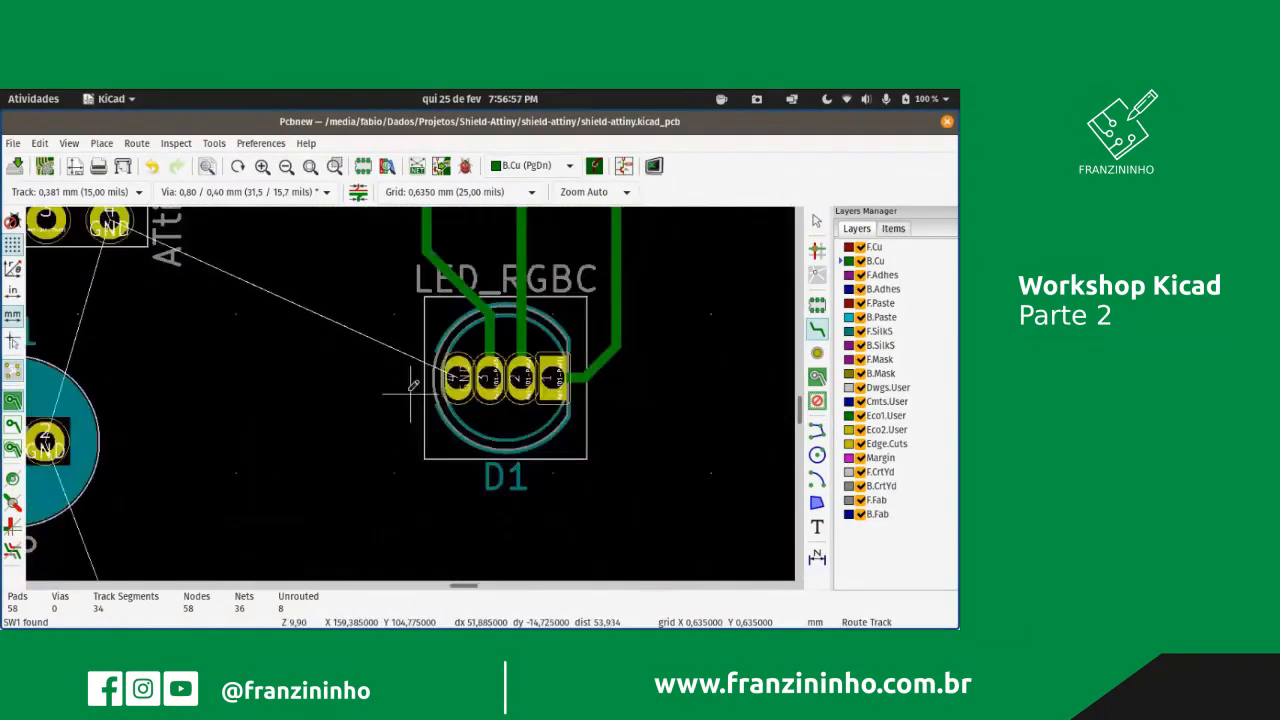
scroll(437, 393, up, 2)
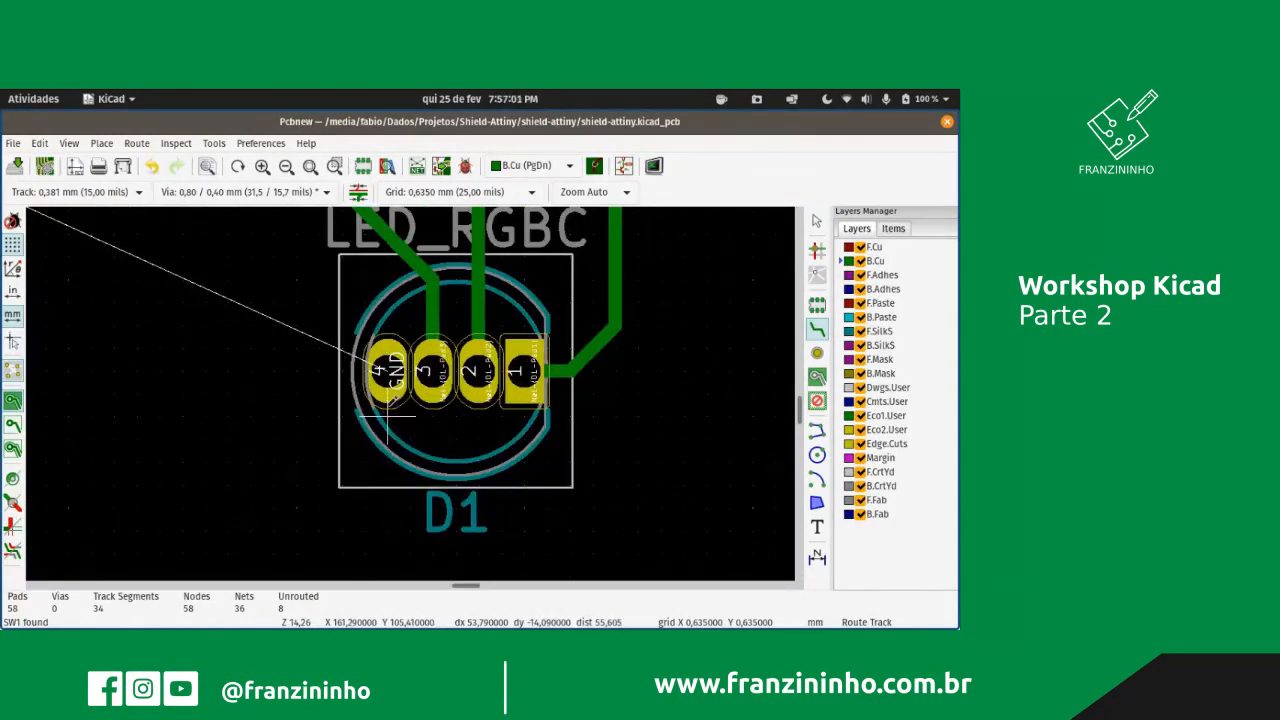
scroll(387, 415, down, 2)
scroll(395, 405, up, 2)
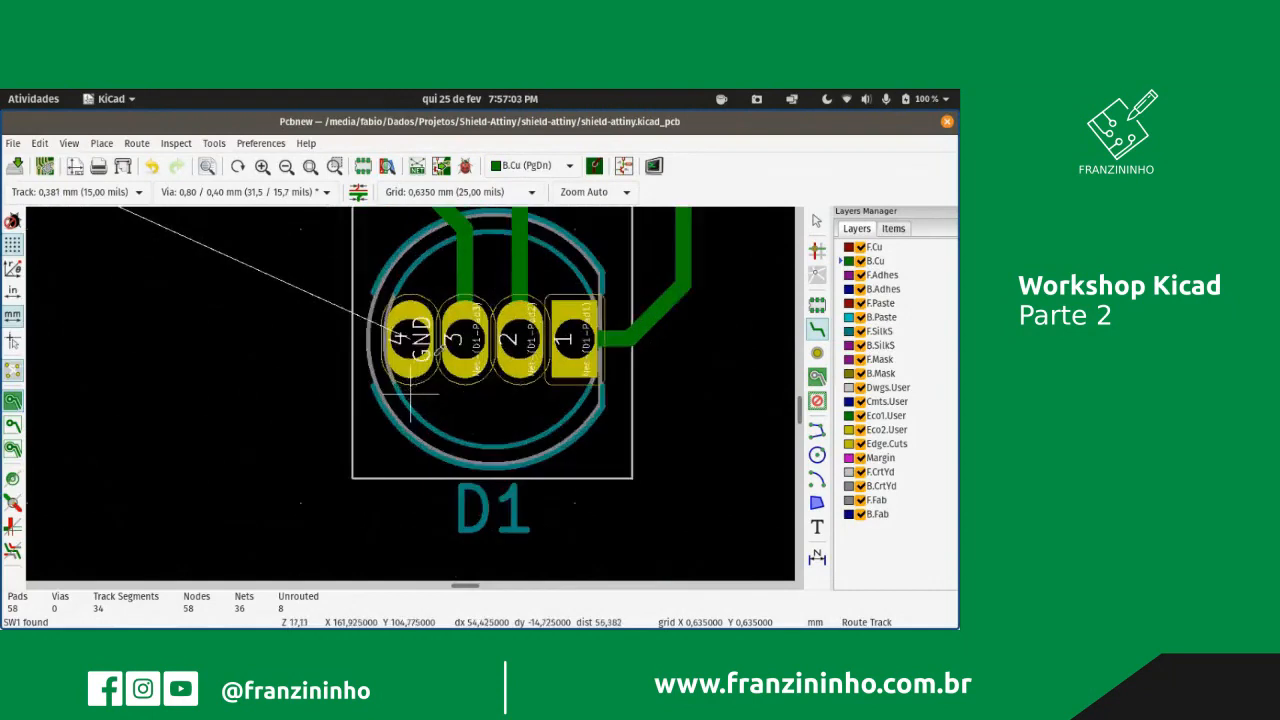
scroll(405, 392, down, 2)
scroll(475, 393, up, 1)
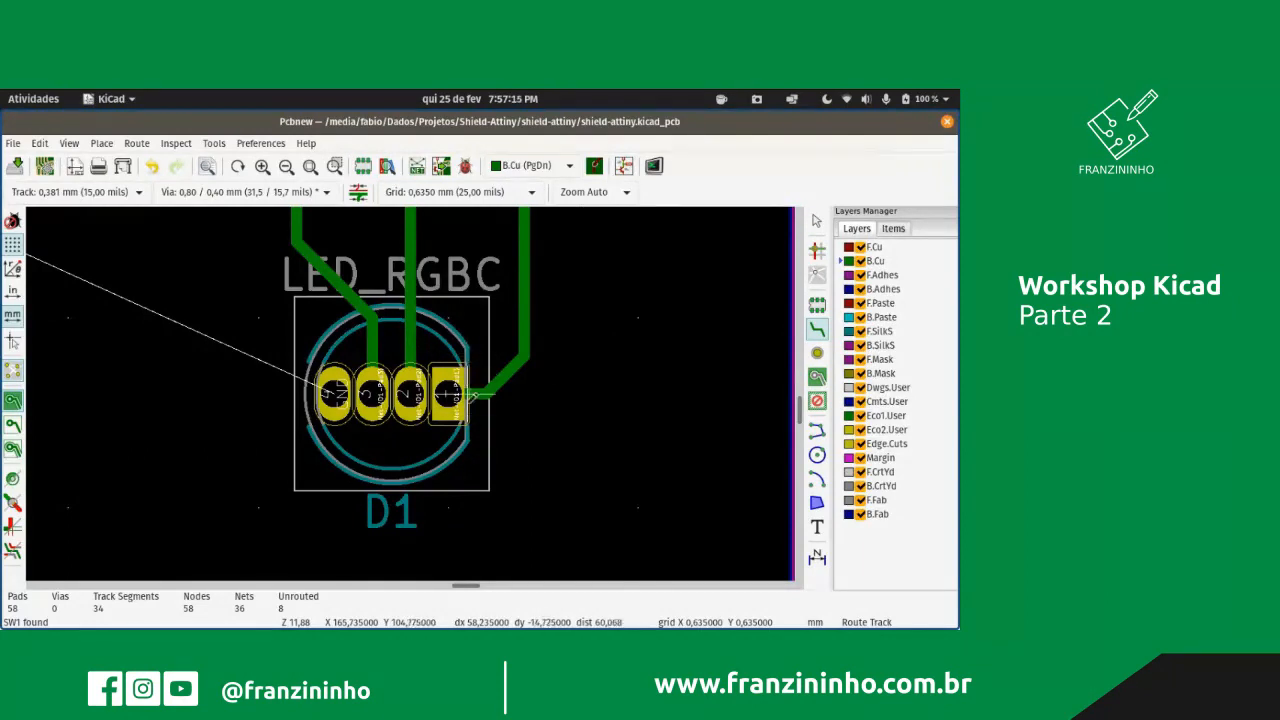
- Switch to the schematic to check D1's pin assignments, and return to the board to compare them with its pads
click(624, 165)
scroll(312, 267, up, 2)
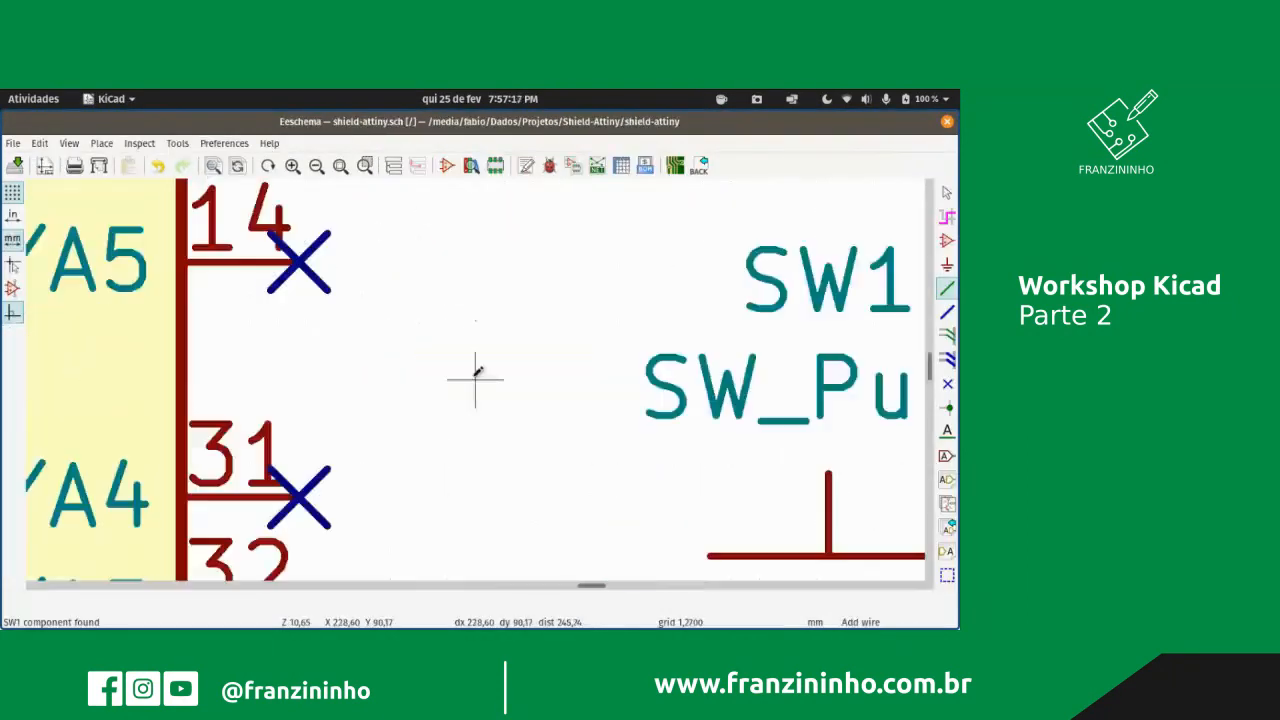
scroll(460, 390, down, 5)
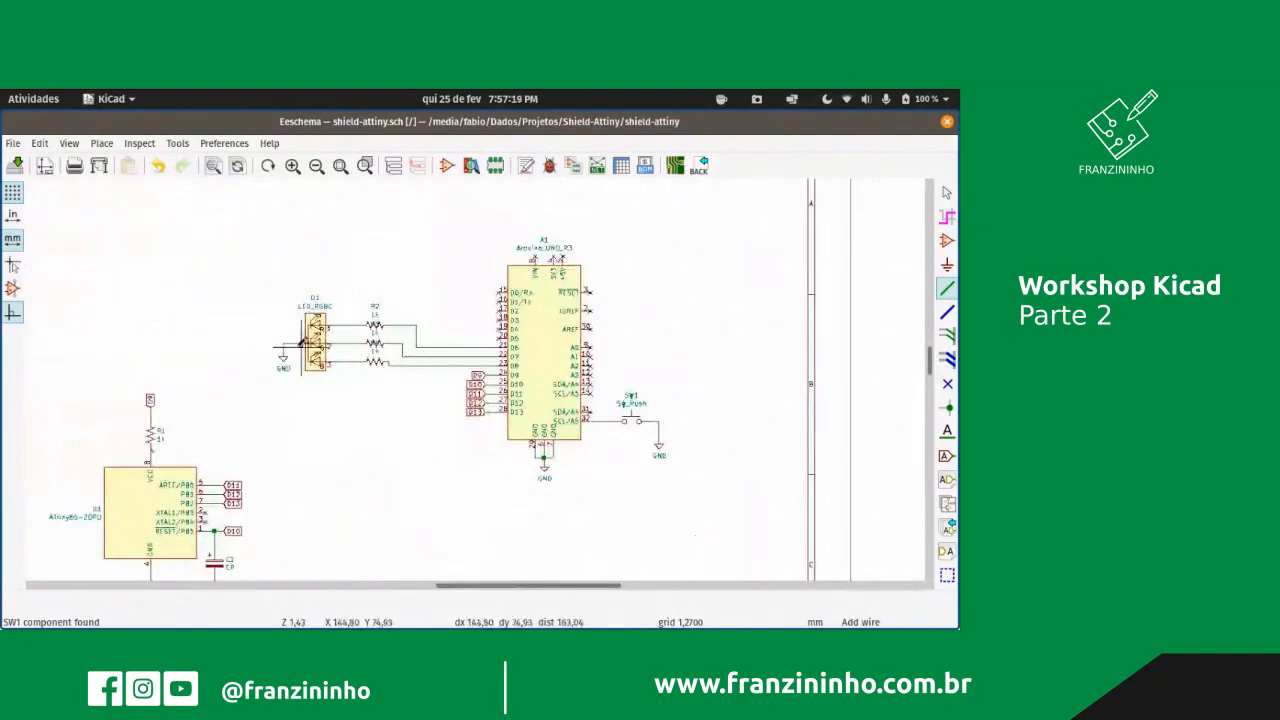
scroll(305, 345, up, 5)
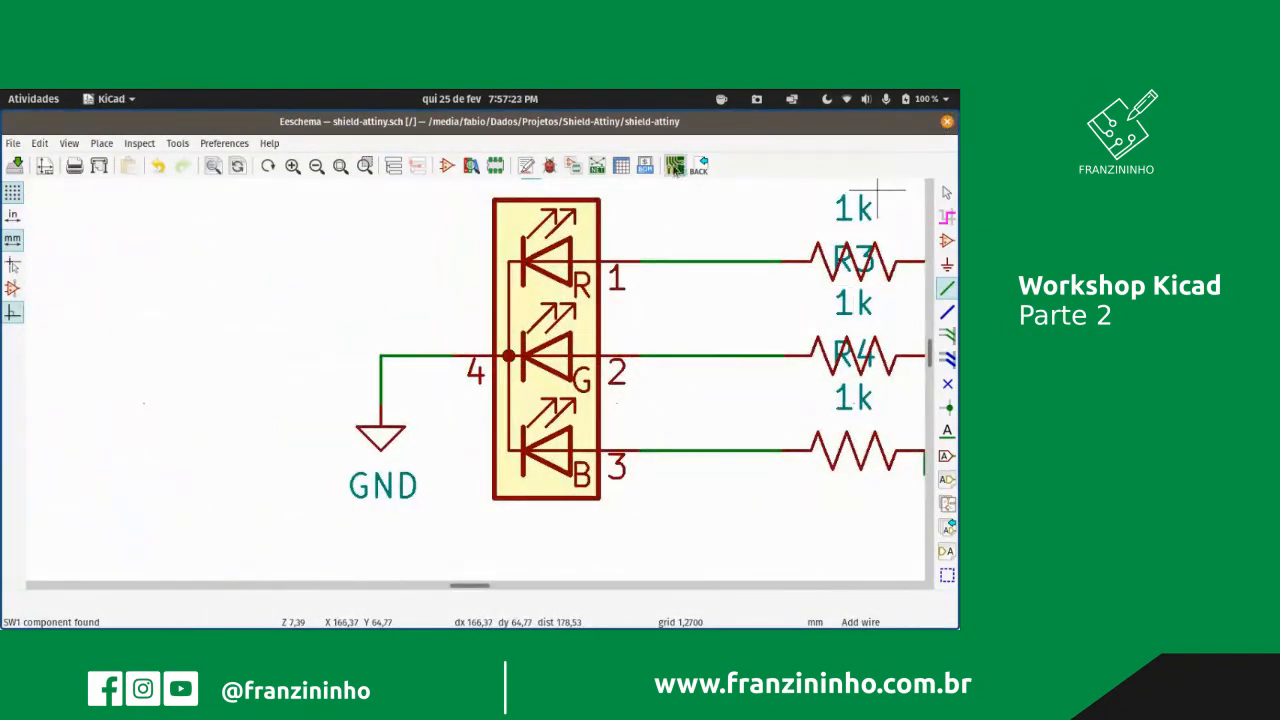
click(675, 166)
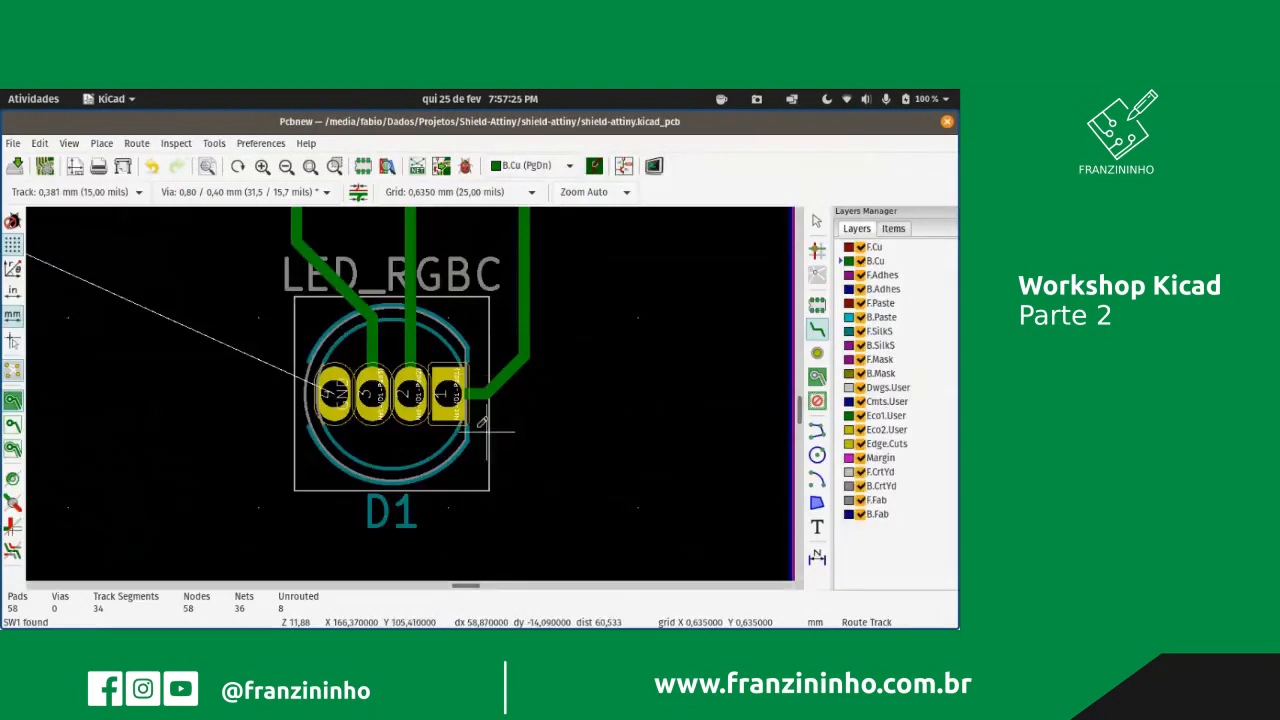
scroll(481, 422, down, 1)
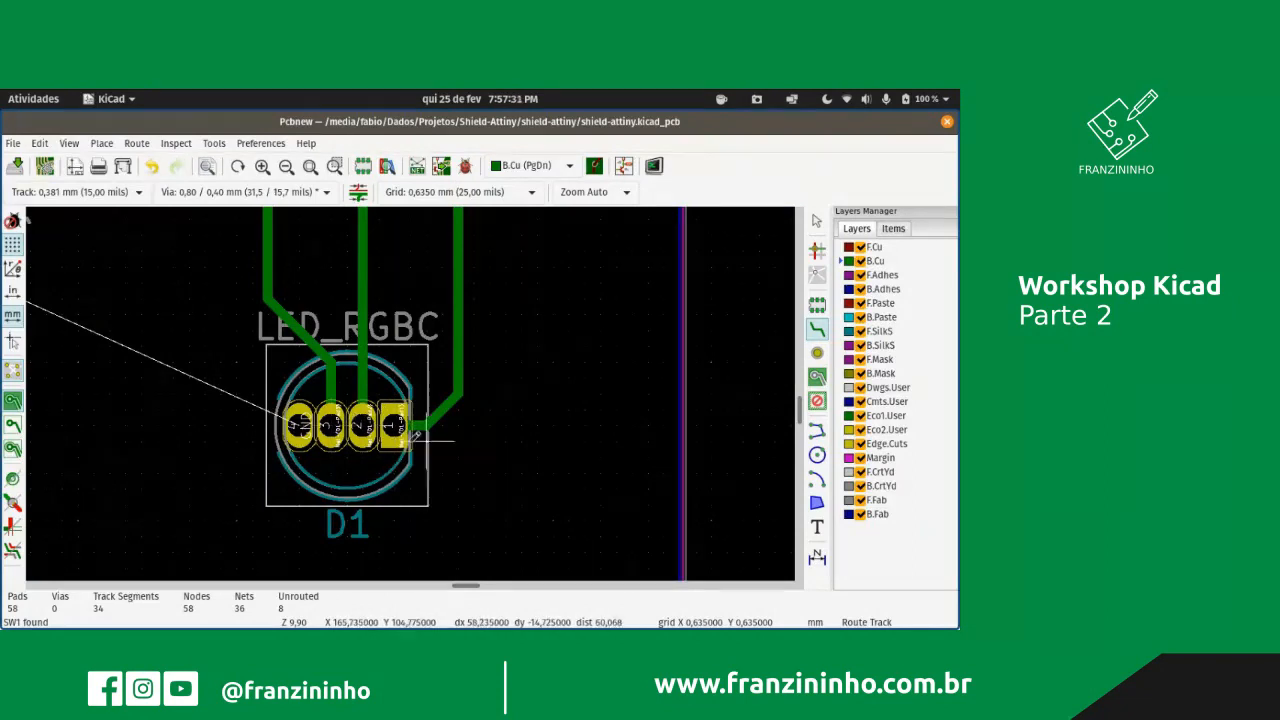
scroll(415, 436, down, 1)
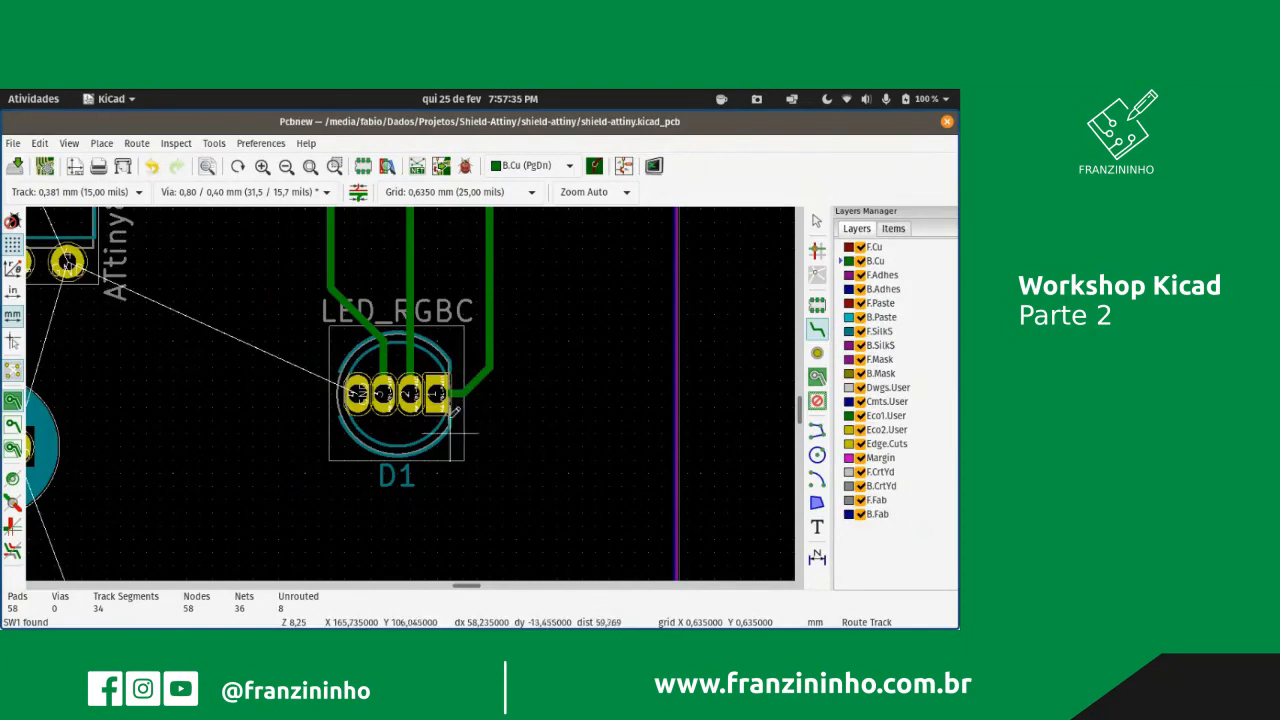
scroll(425, 395, down, 2)
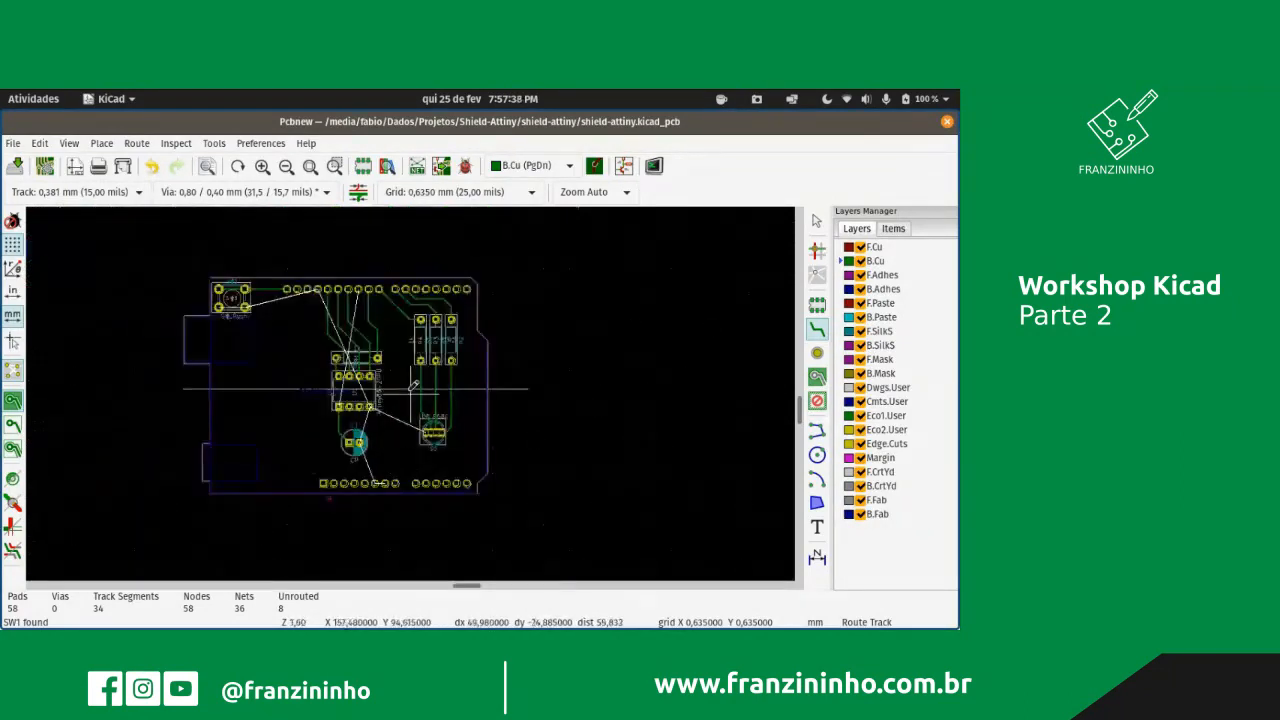
- Examine the D10 ratsnest line from U1's pad 1 up to its Arduino header pad and the tracks in between
scroll(446, 297, up, 3)
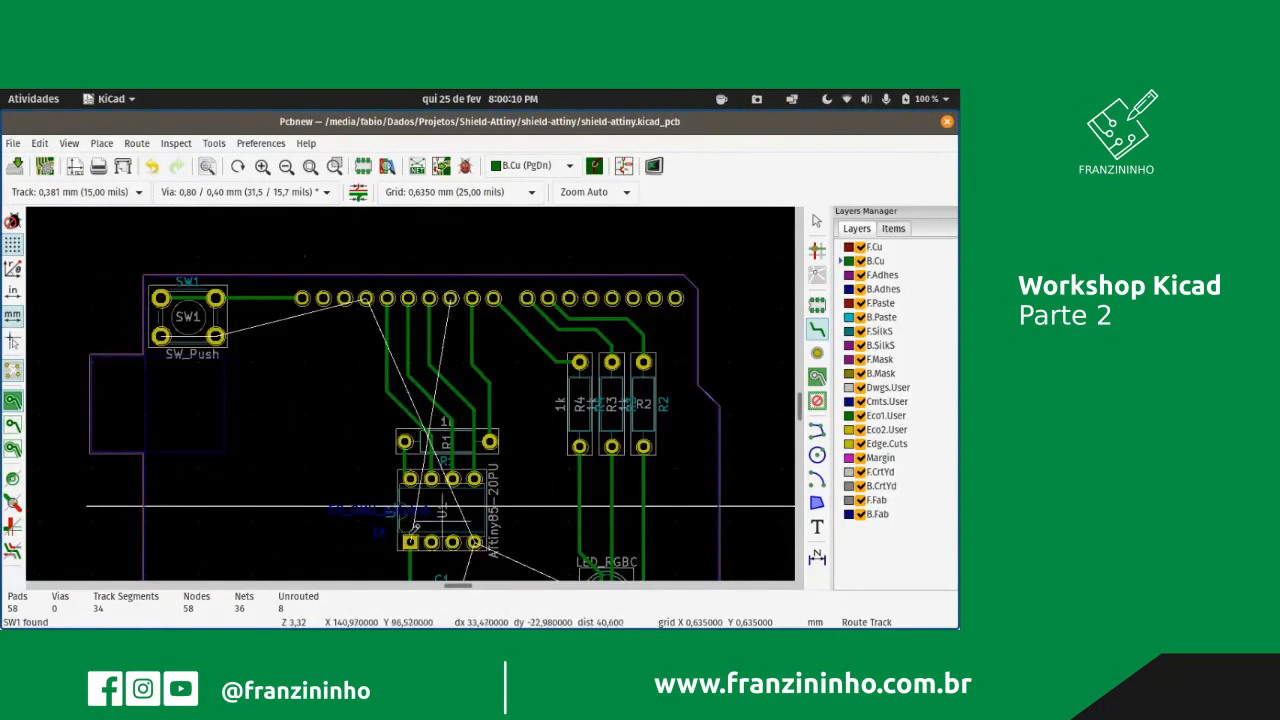
scroll(410, 541, up, 6)
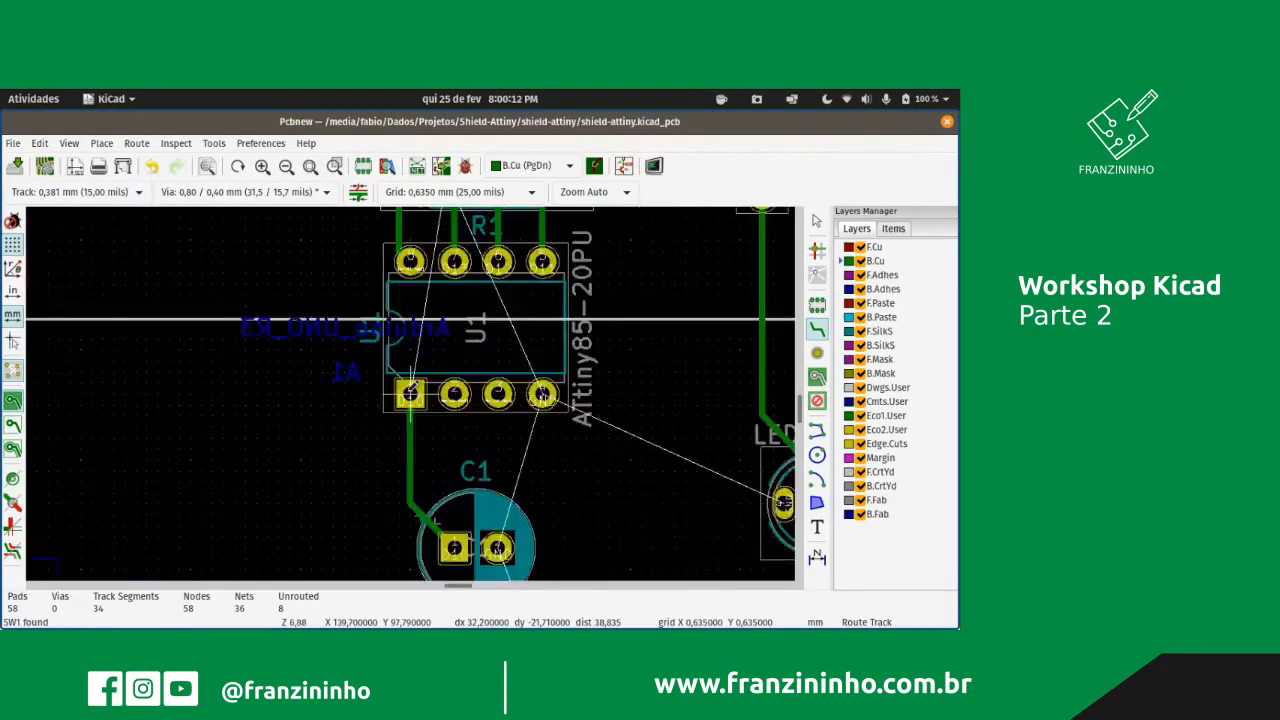
scroll(410, 383, down, 2)
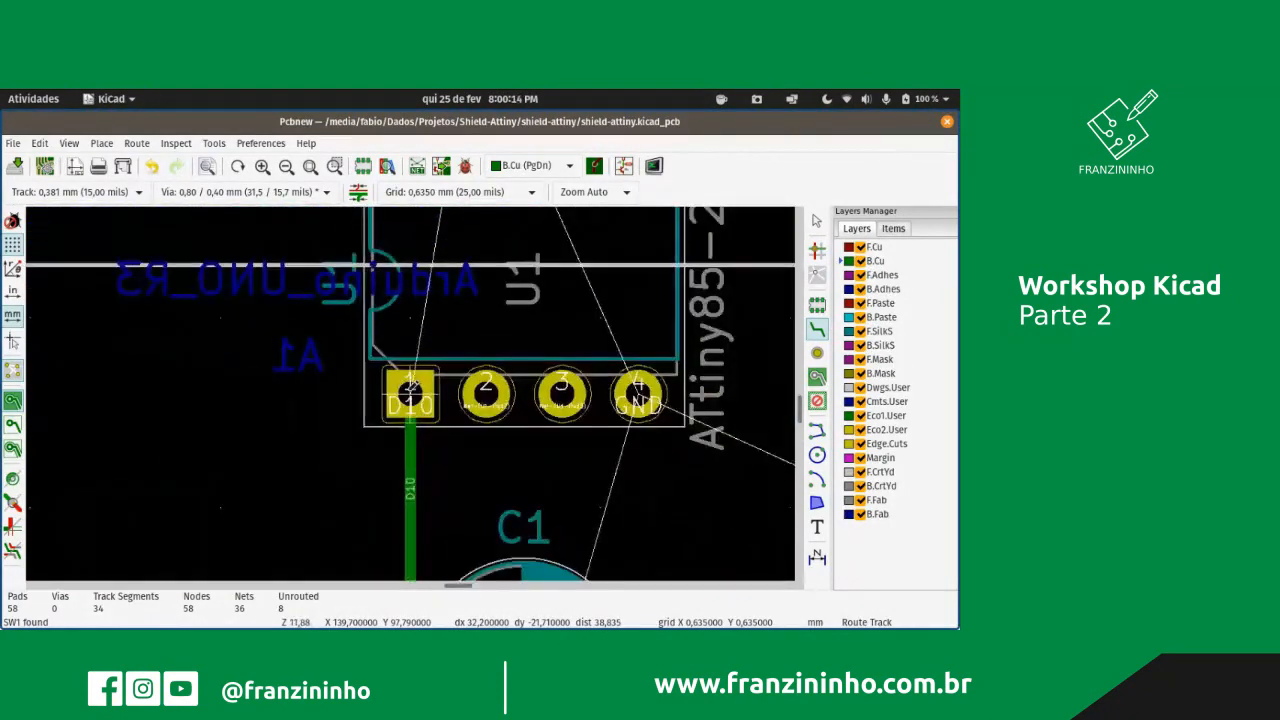
scroll(410, 383, up, 2)
scroll(410, 383, down, 7)
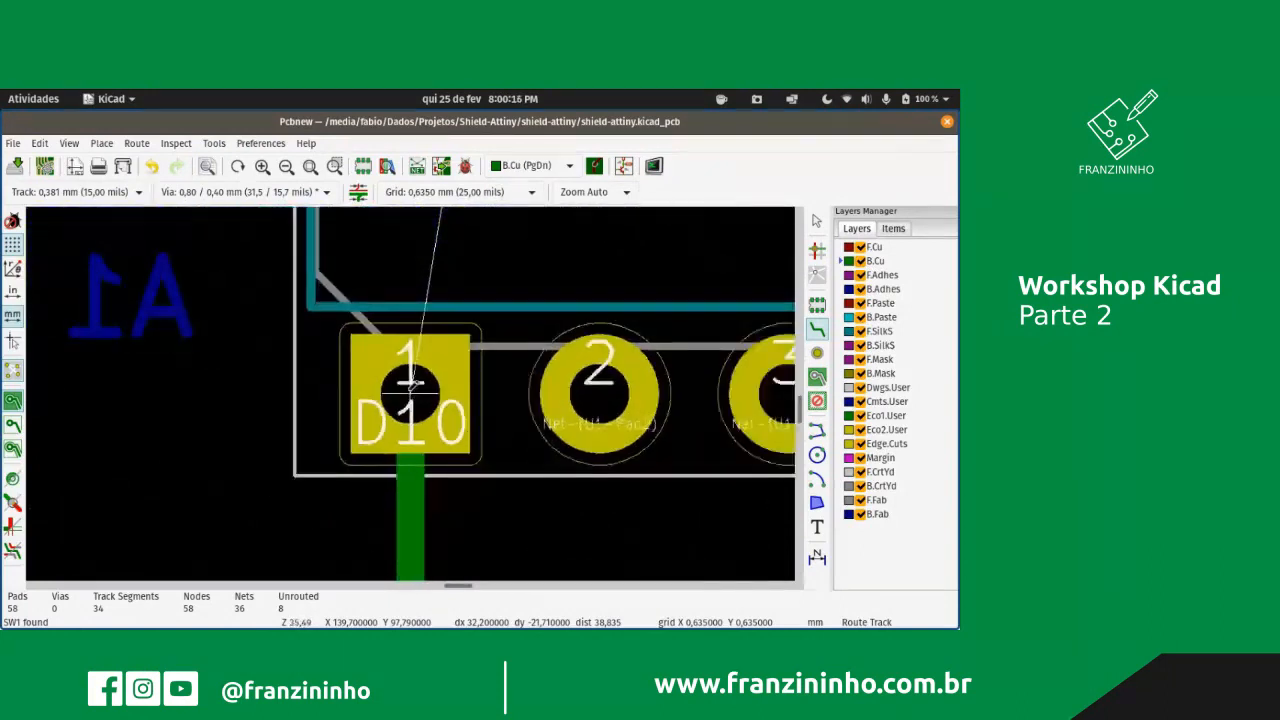
scroll(410, 364, down, 1)
scroll(410, 392, up, 2)
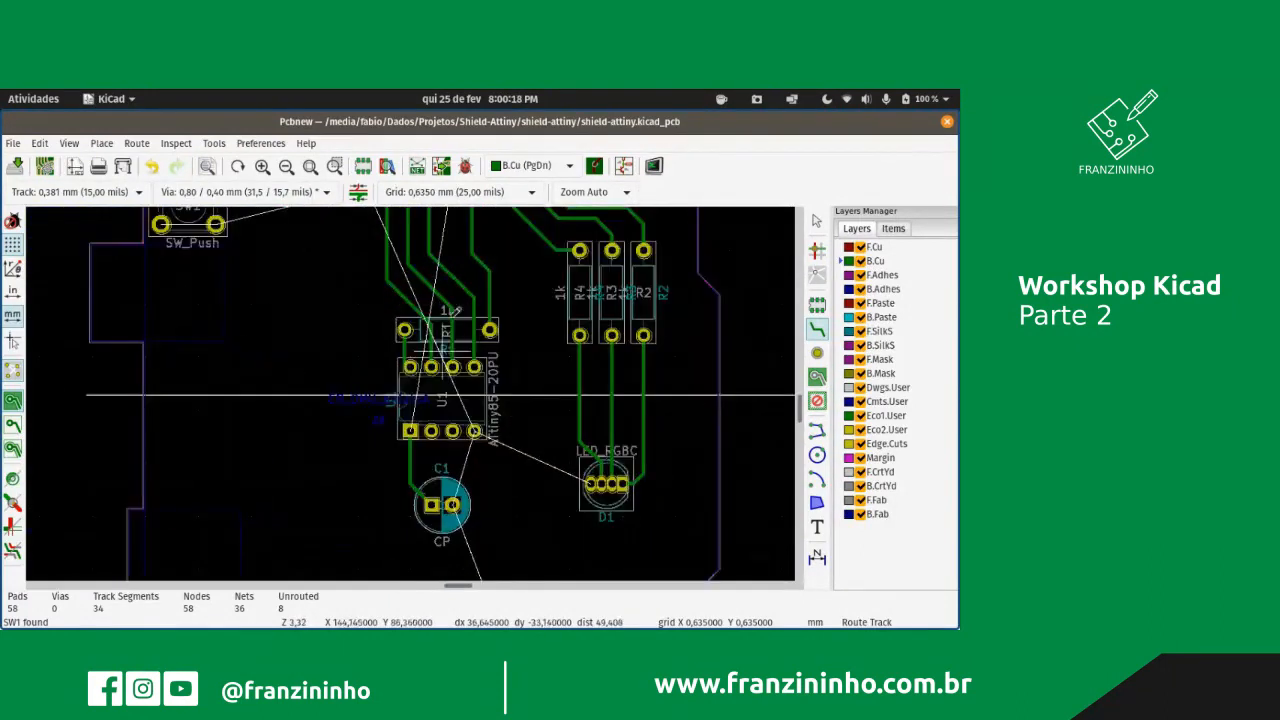
scroll(469, 290, down, 1)
scroll(414, 386, down, 1)
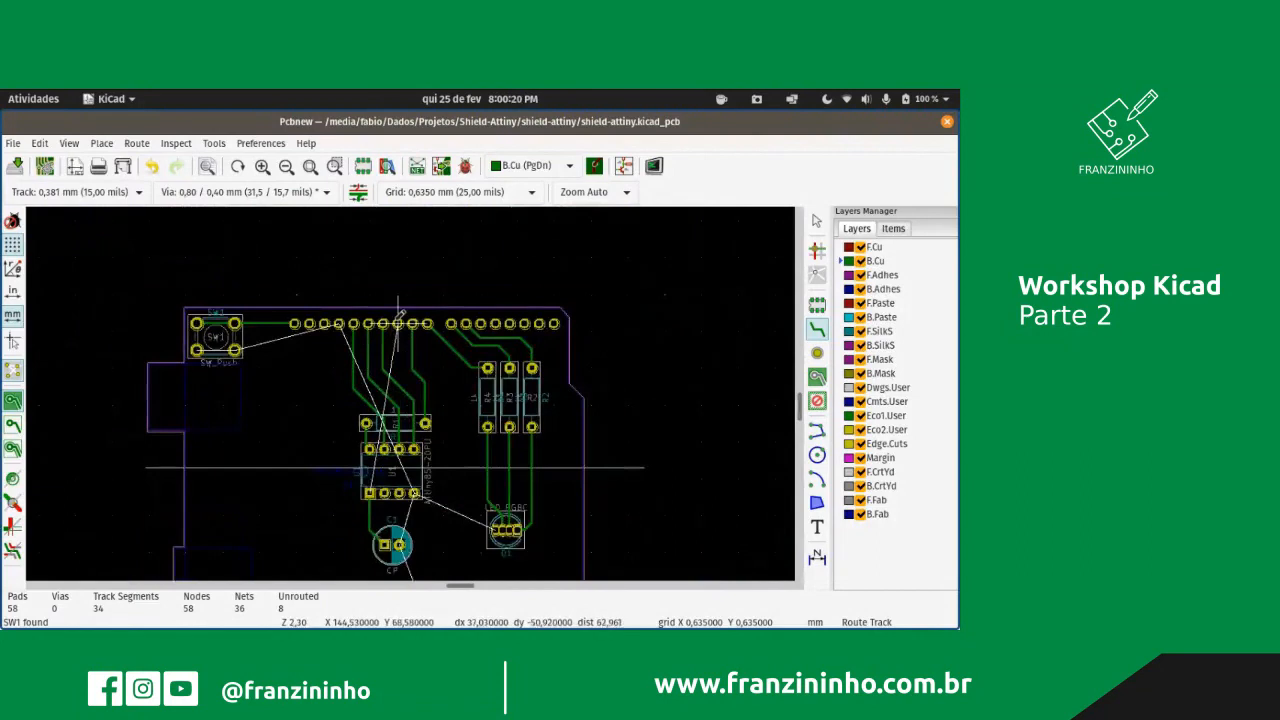
scroll(414, 384, down, 2)
scroll(413, 384, up, 6)
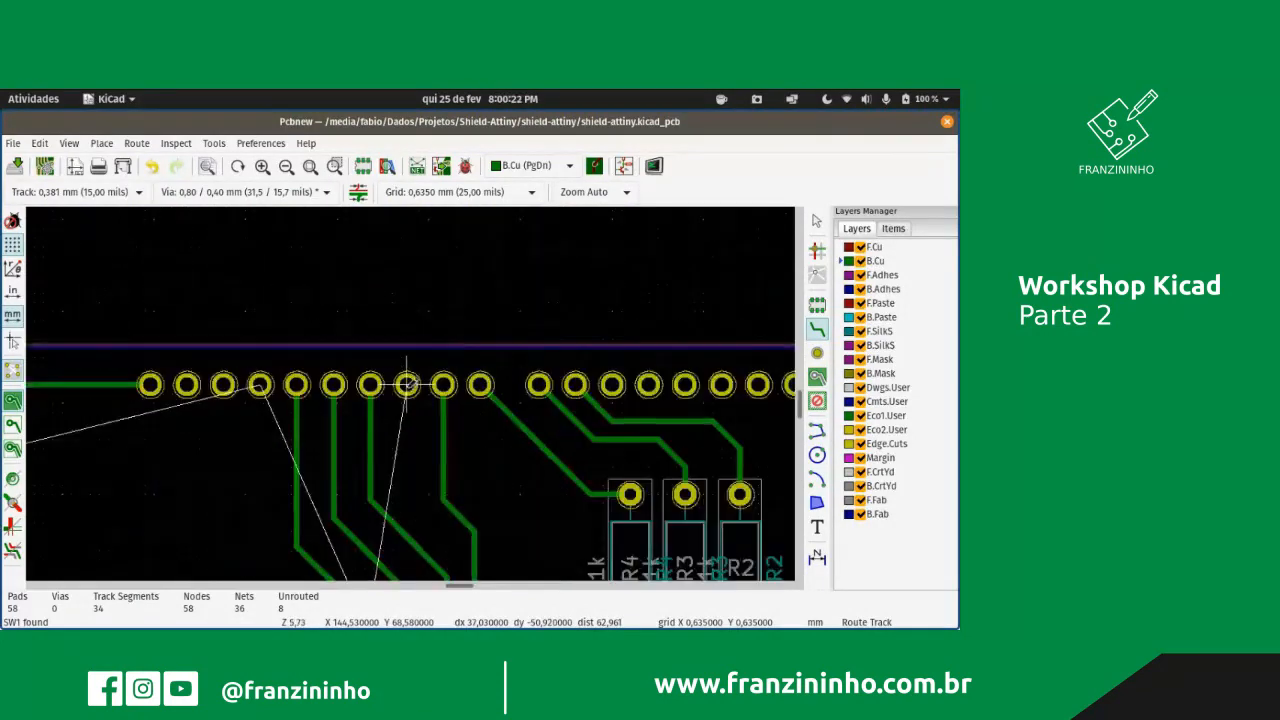
shift+scroll(450, 541, down, 4)
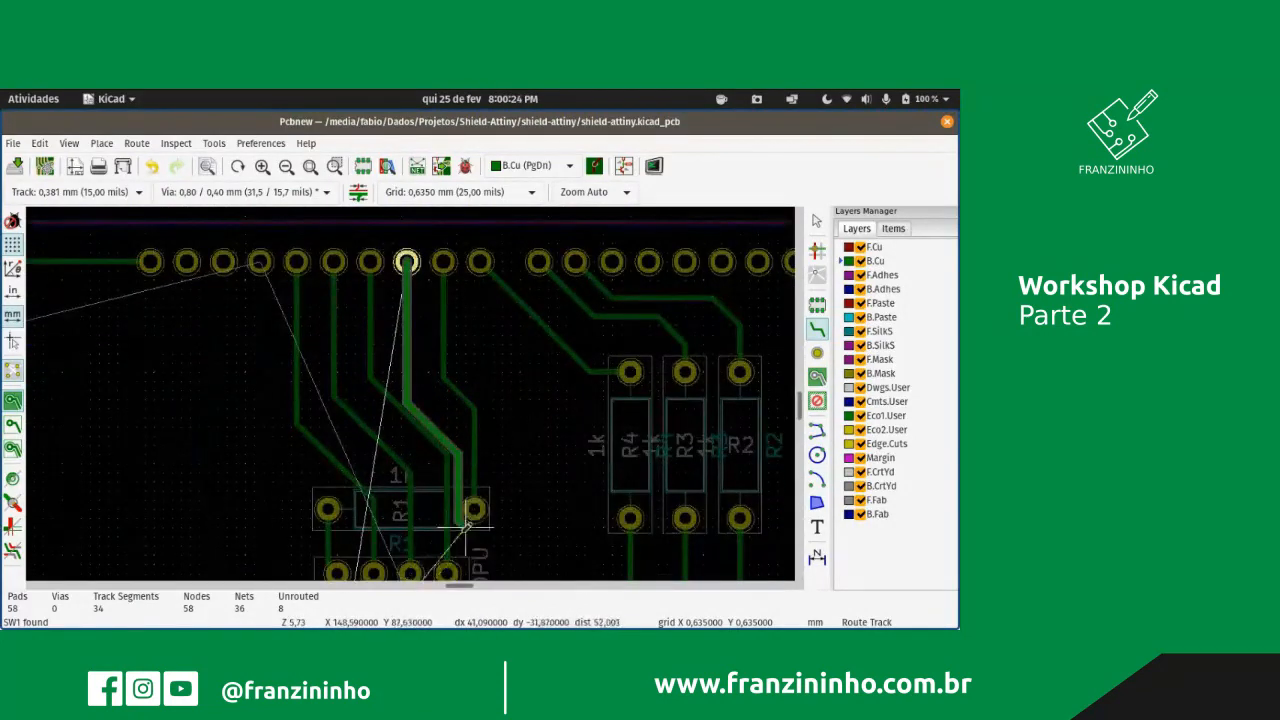
shift+scroll(474, 552, down, 2)
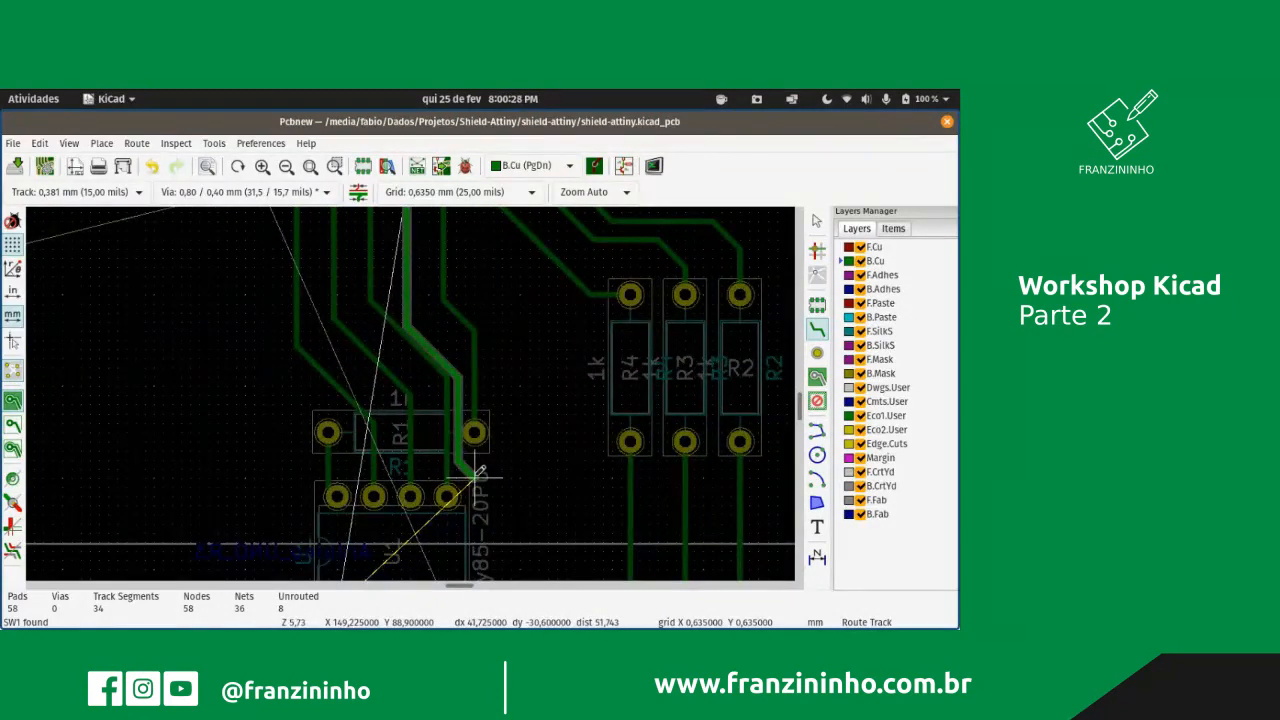
key(Escape)
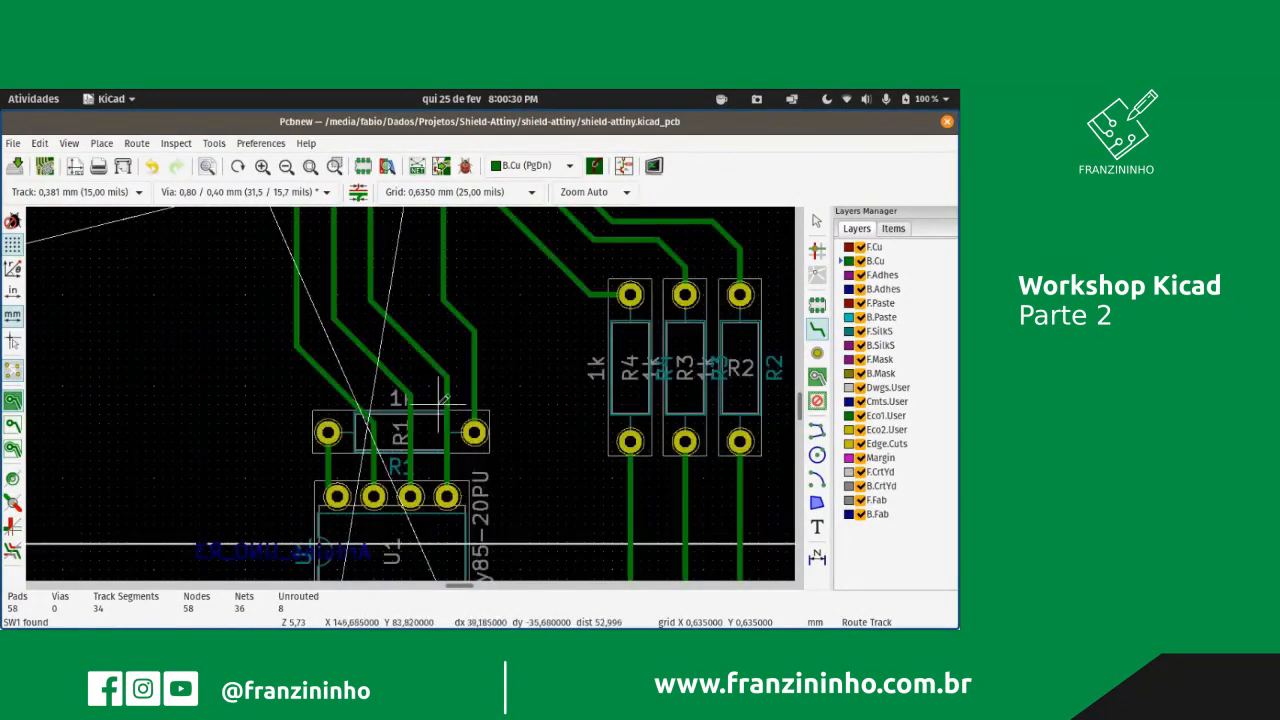
- Delete the D11 track on B.Cu between the Arduino header and U1
click(449, 410)
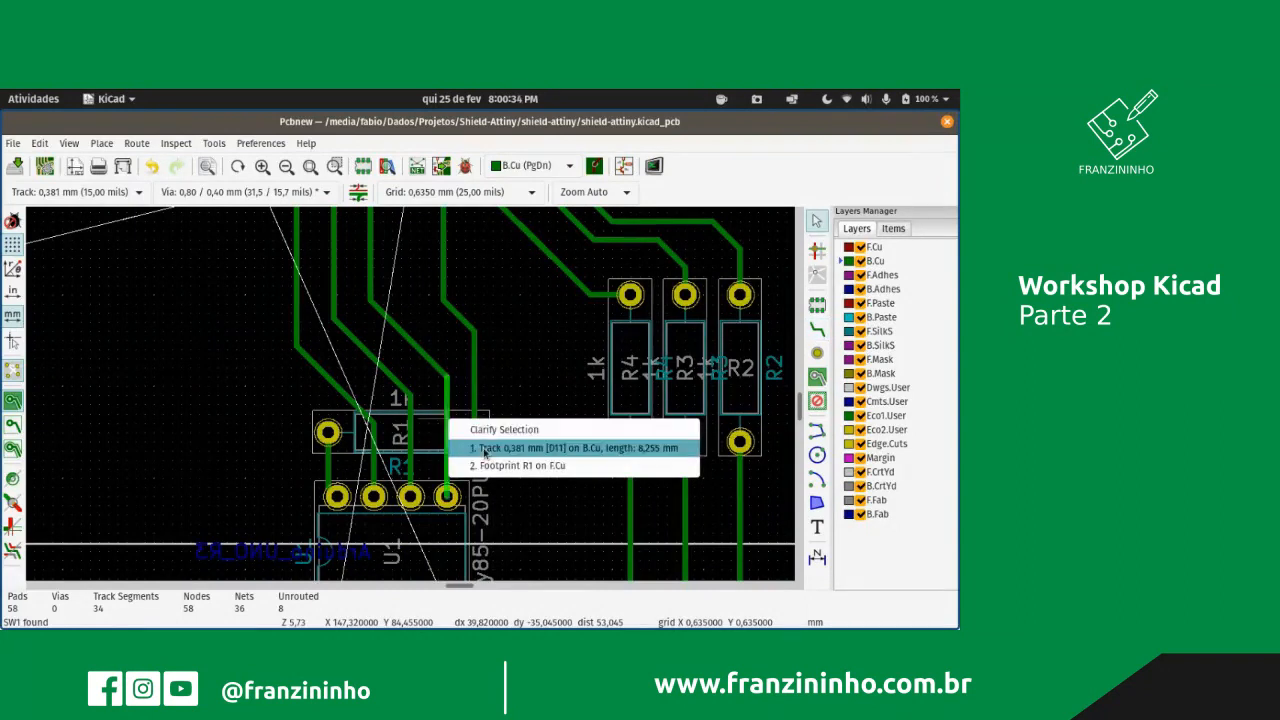
click(484, 448)
key(BackSpace)
- Route the D10 net on B.Cu from its header pad down between R1's pads, around U1's right side and between its pad rows to pad 1
scroll(420, 360, down, 2)
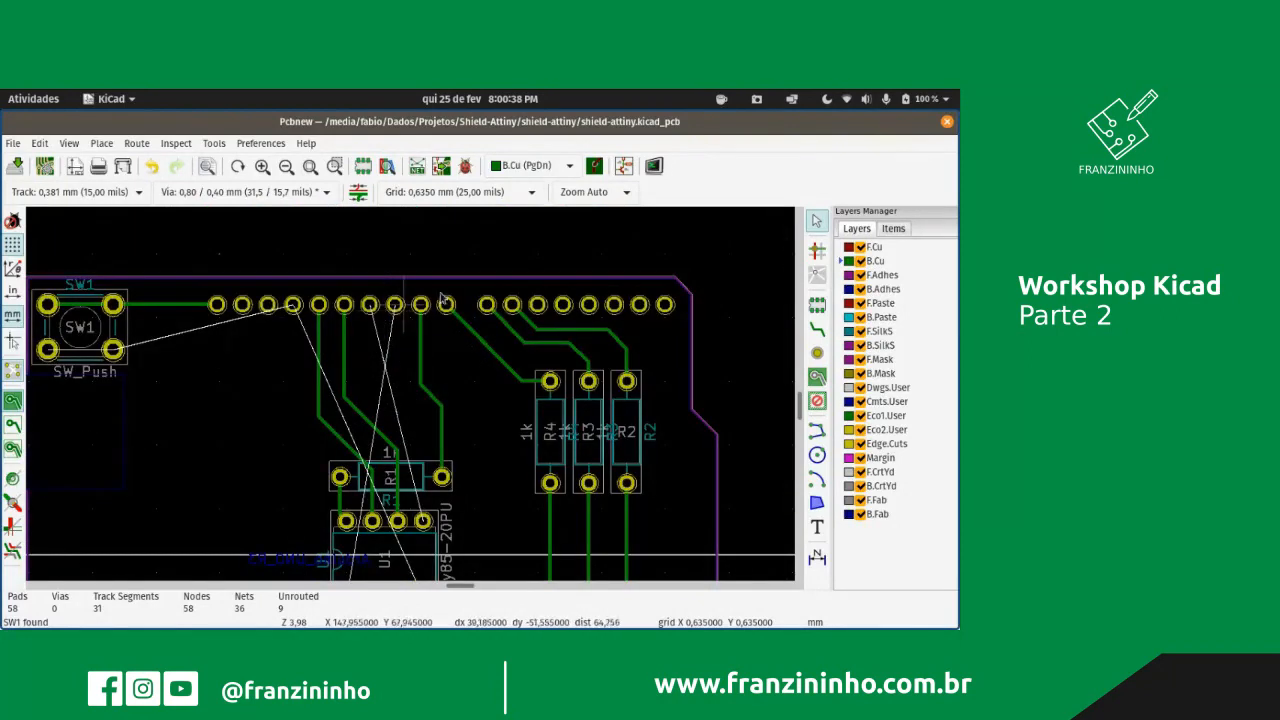
click(817, 331)
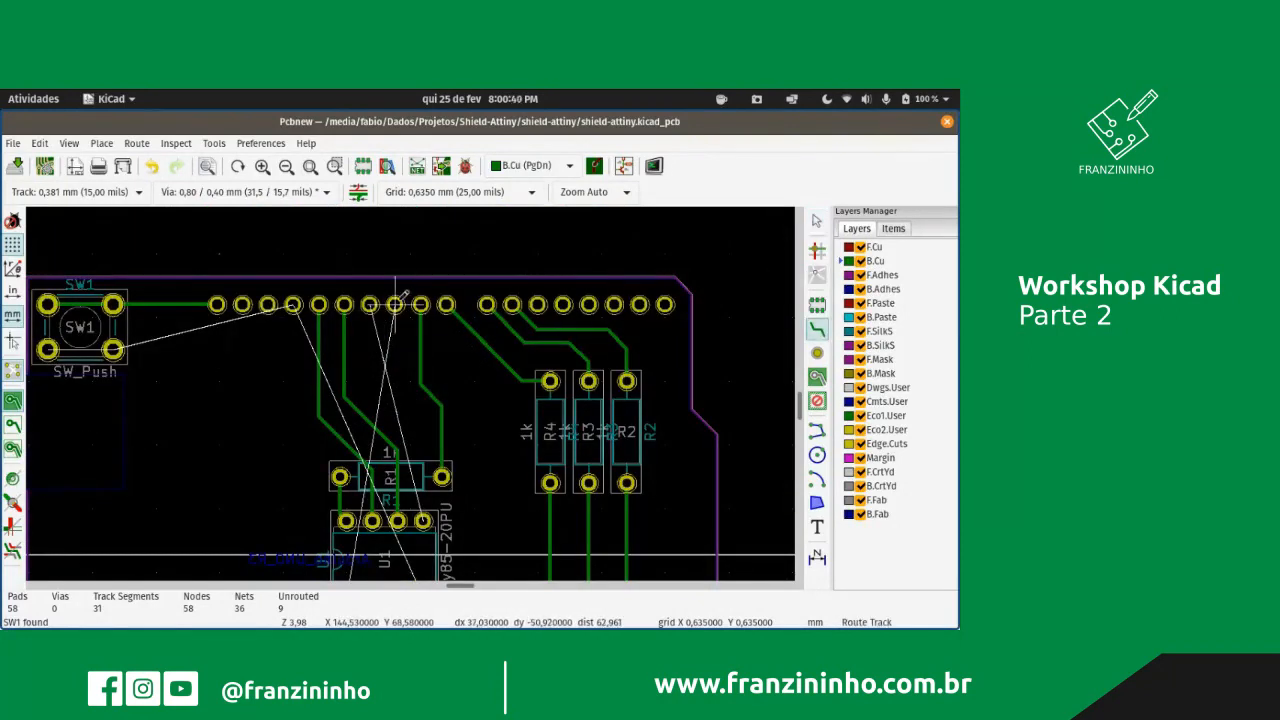
click(398, 302)
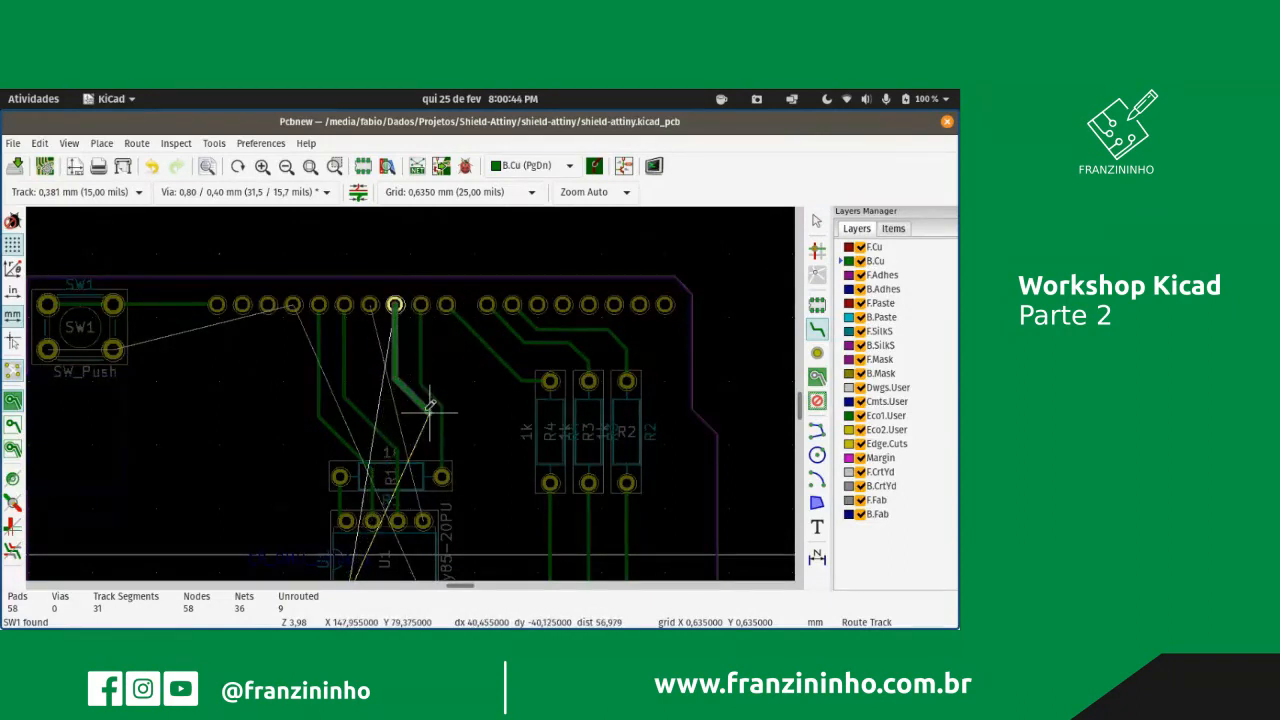
click(427, 478)
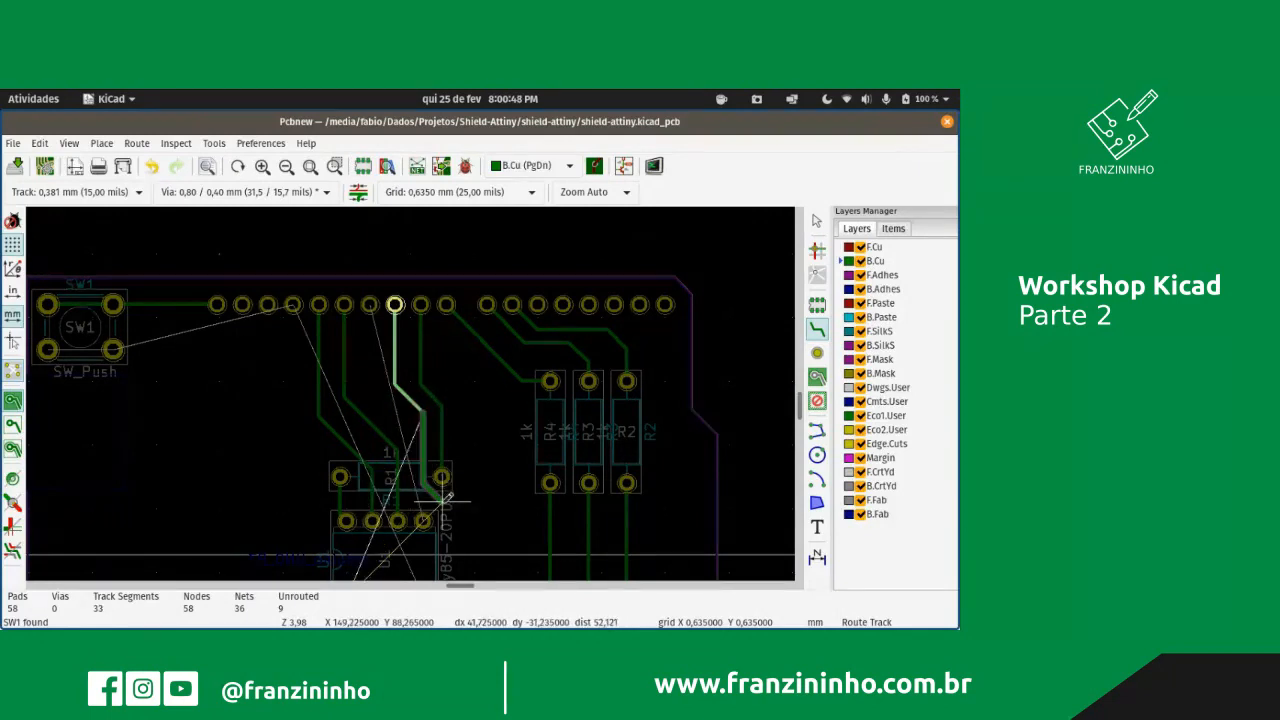
click(447, 507)
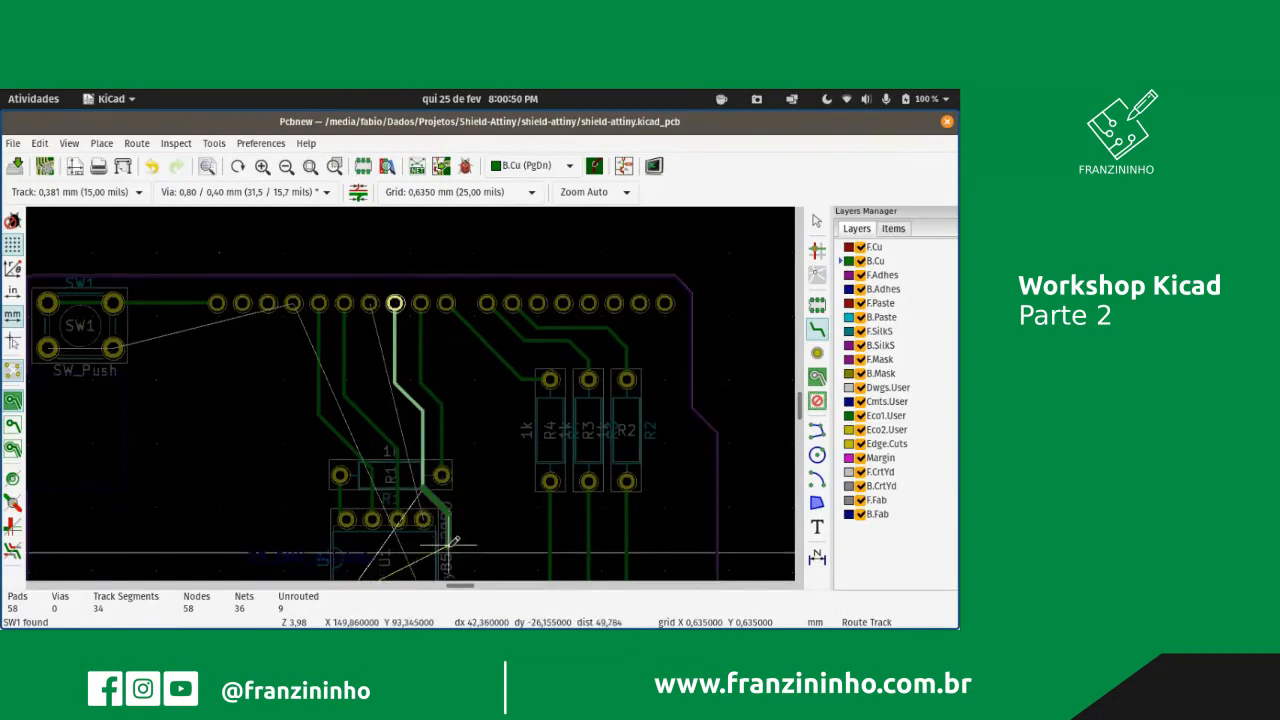
click(450, 515)
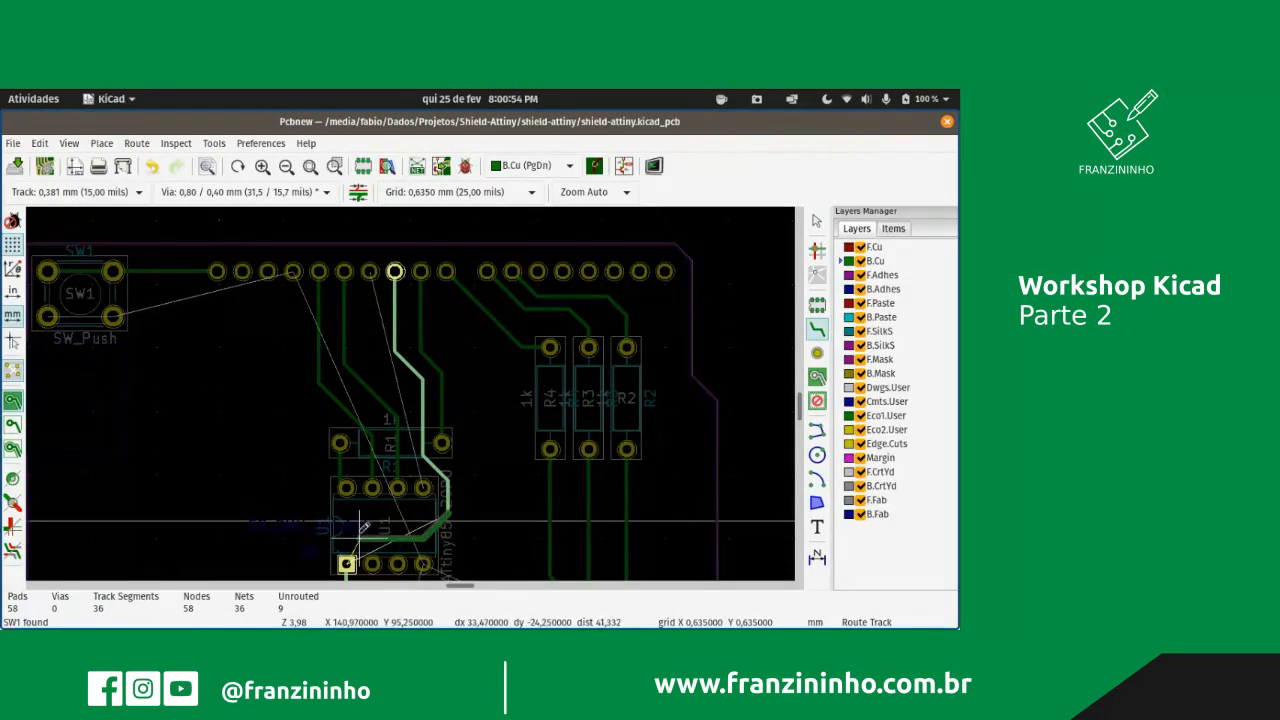
click(432, 530)
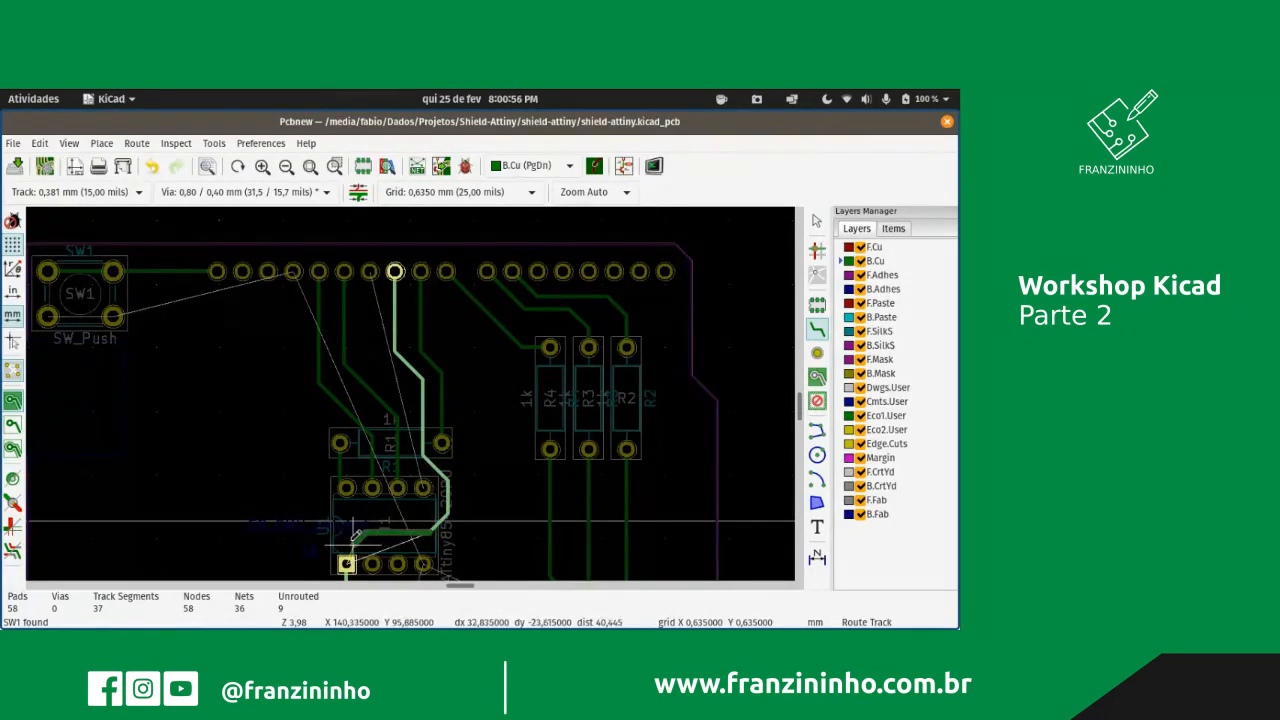
click(350, 522)
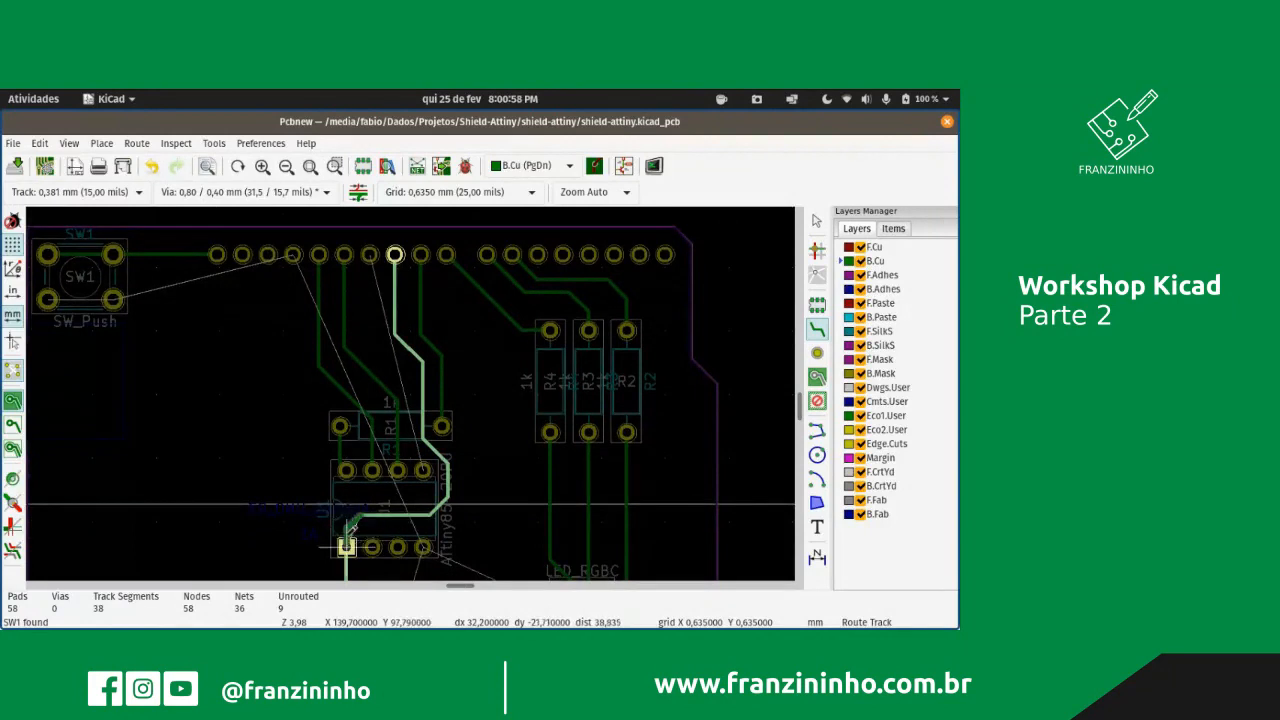
click(350, 532)
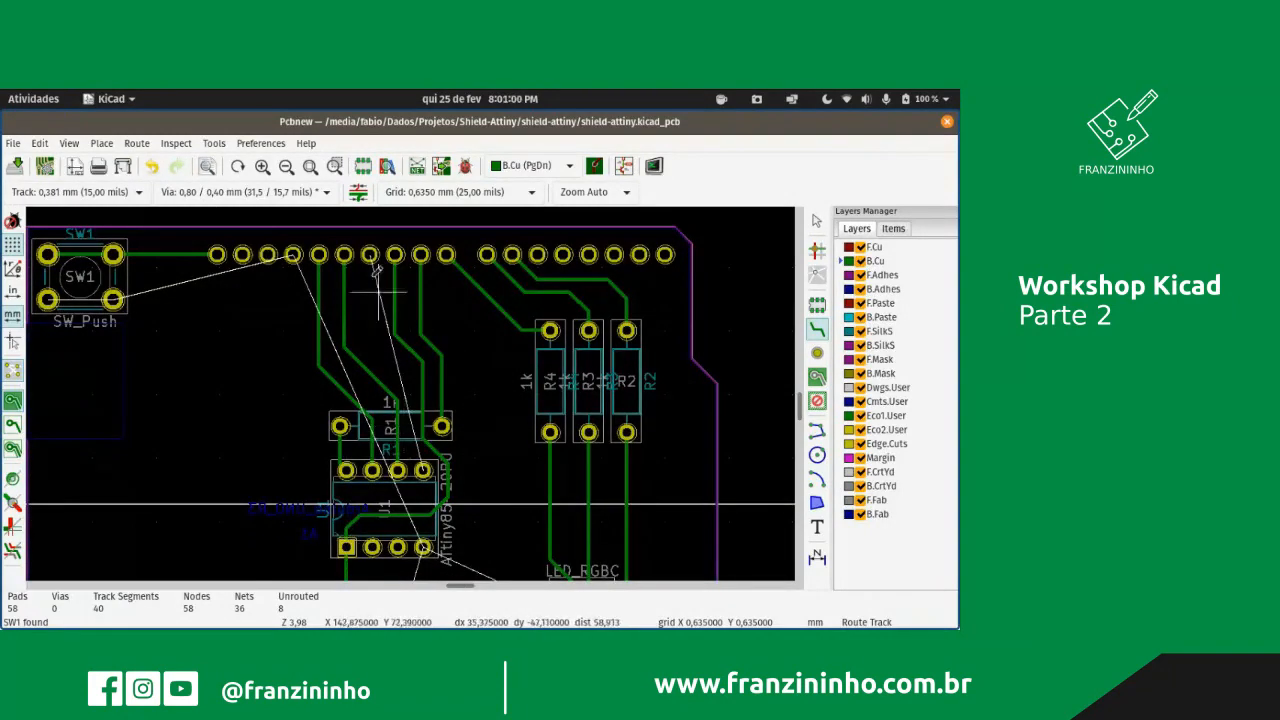
- Reroute the D11 net on B.Cu from its header pad, alongside the D10 track, to U1's upper-right pad
click(369, 255)
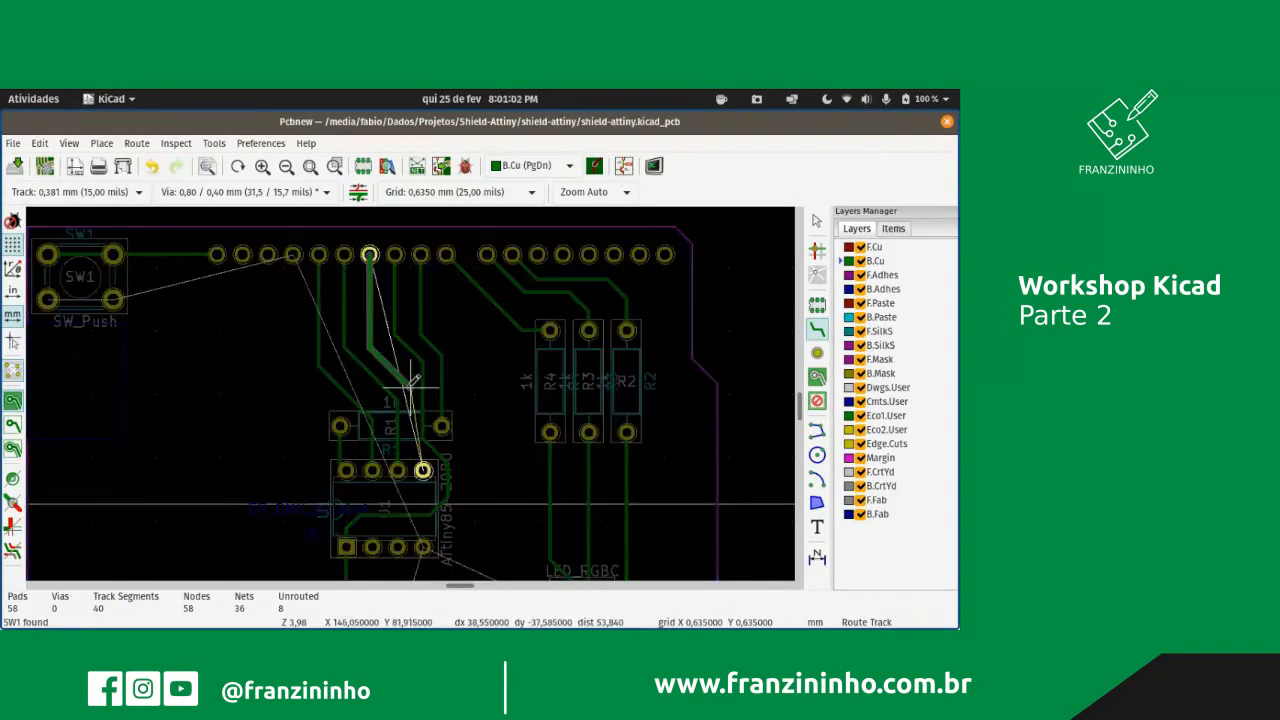
click(411, 382)
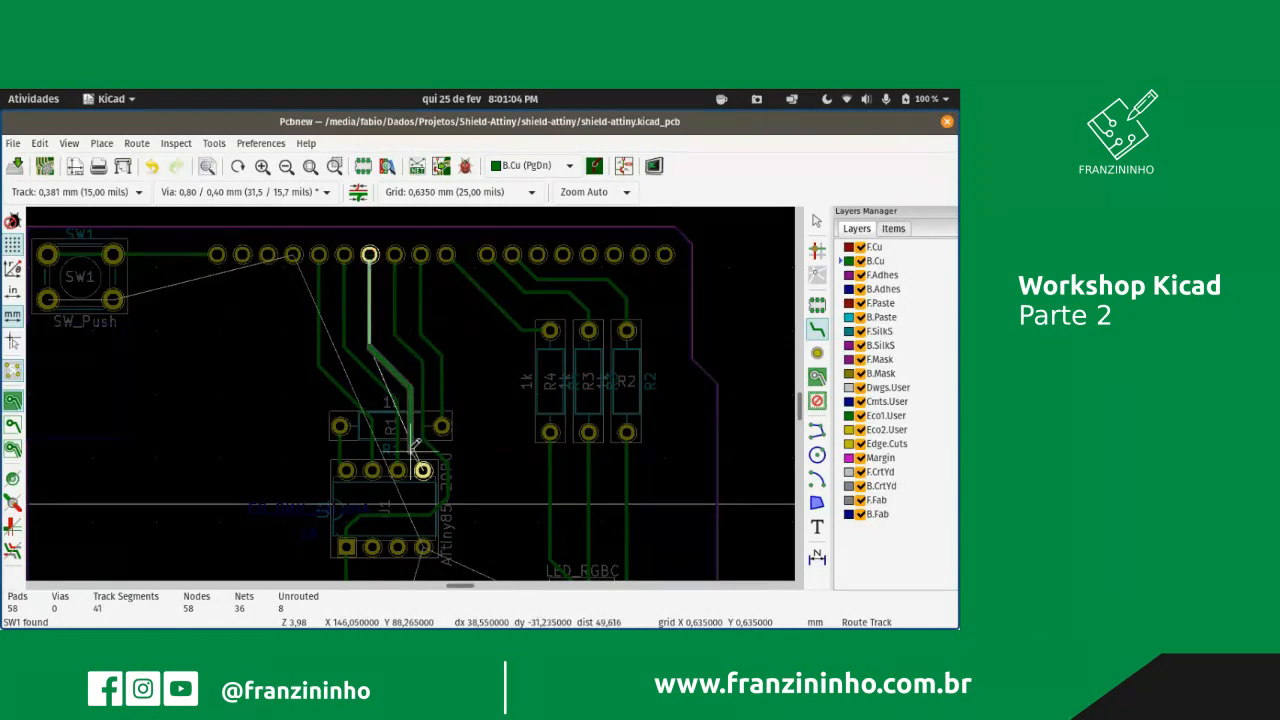
click(418, 452)
click(424, 470)
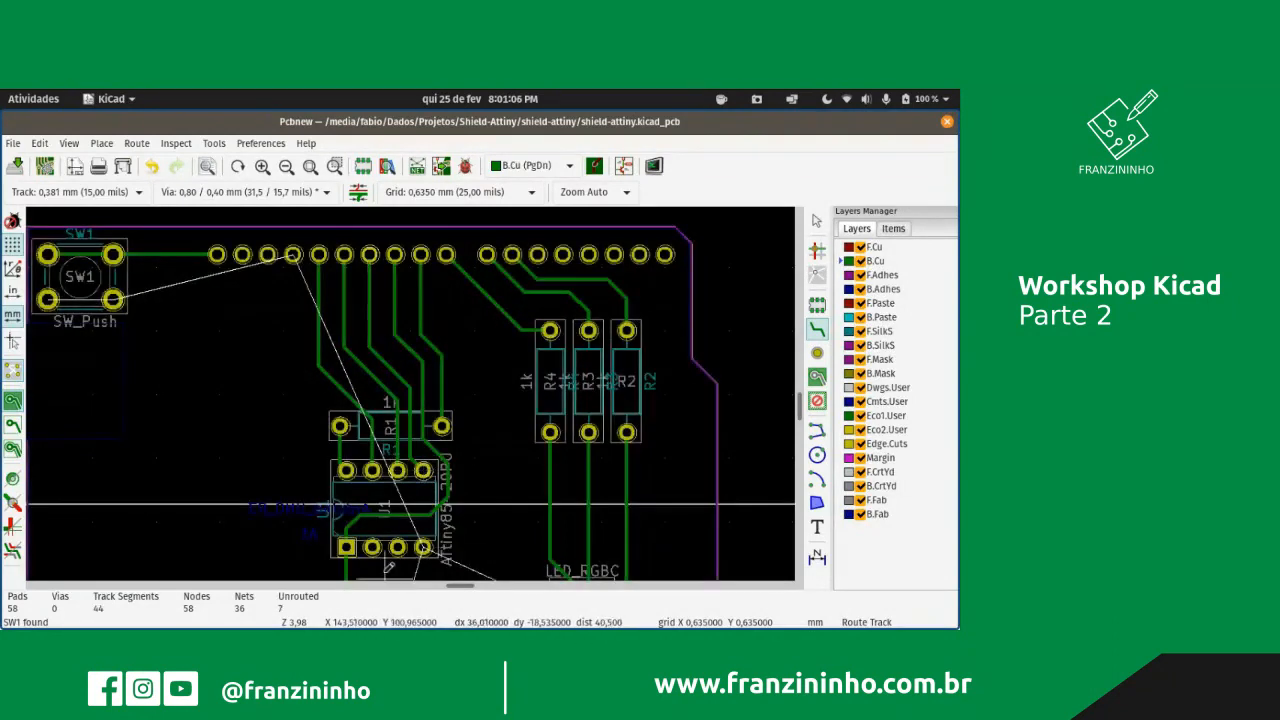
- Start a filled copper zone at the board's upper-left corner, on layer B.Cu with net GND
scroll(385, 558, up, 1)
scroll(410, 370, down, 3)
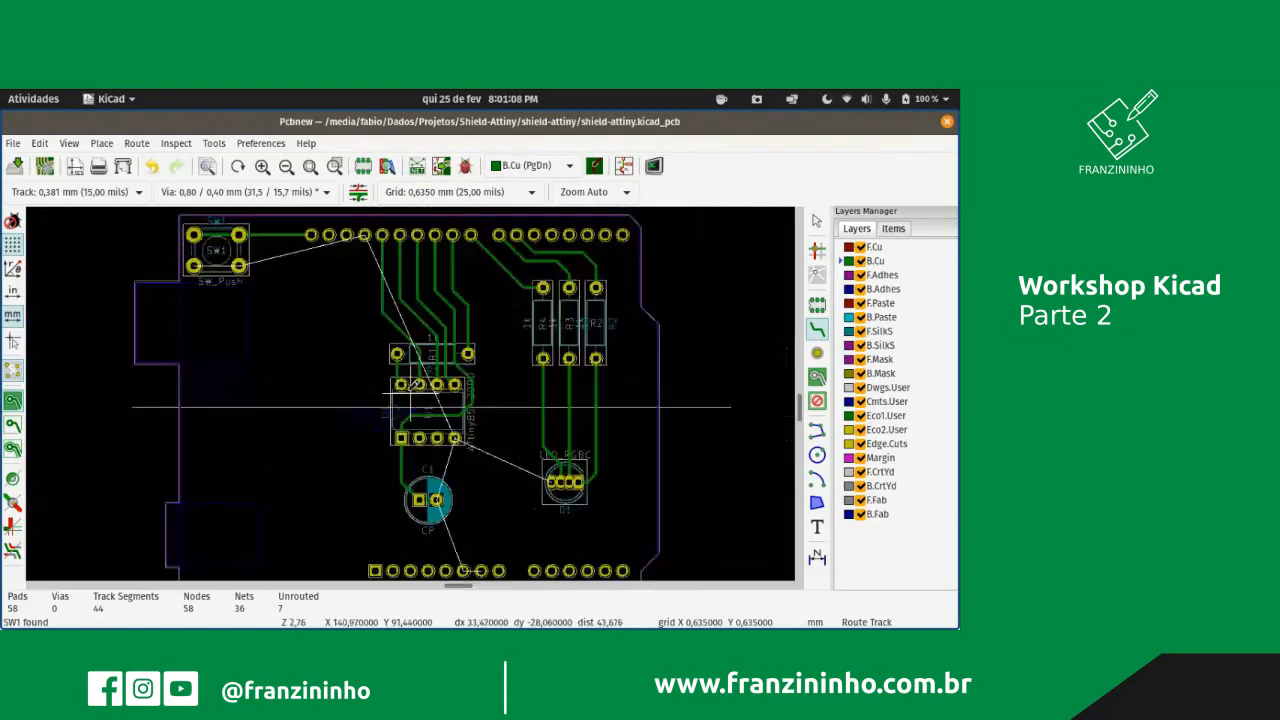
scroll(413, 385, down, 2)
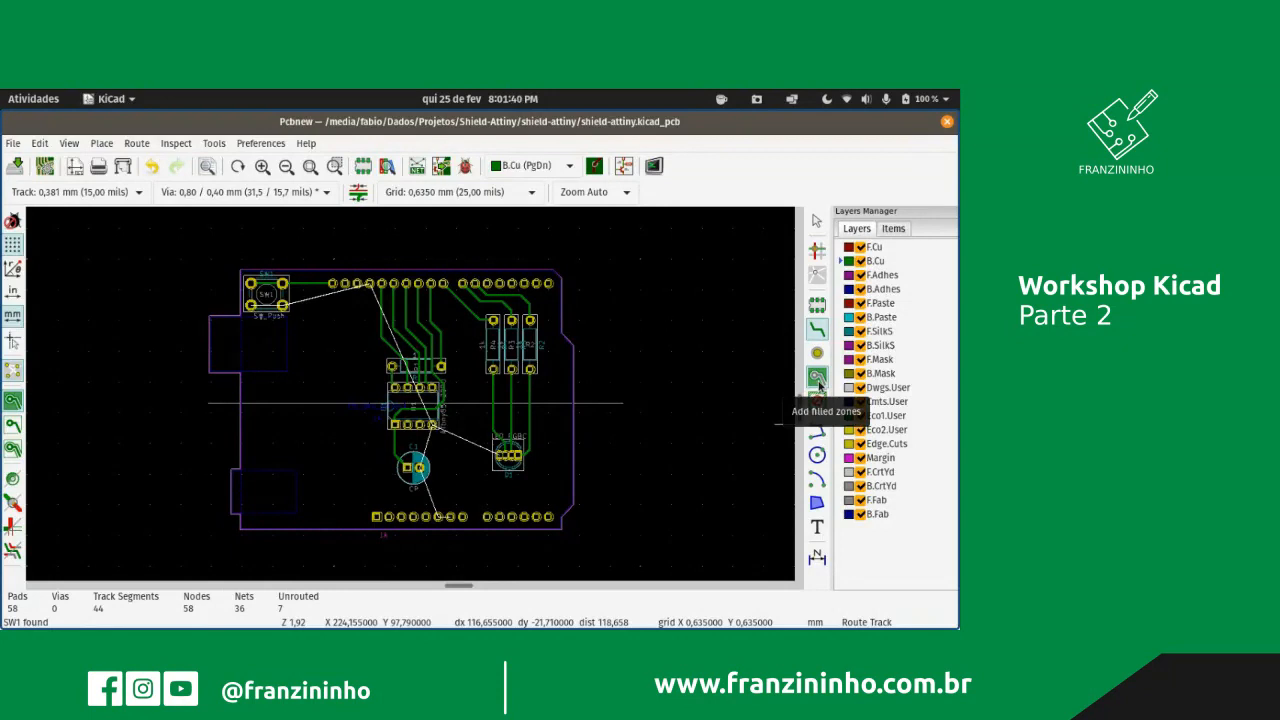
click(818, 378)
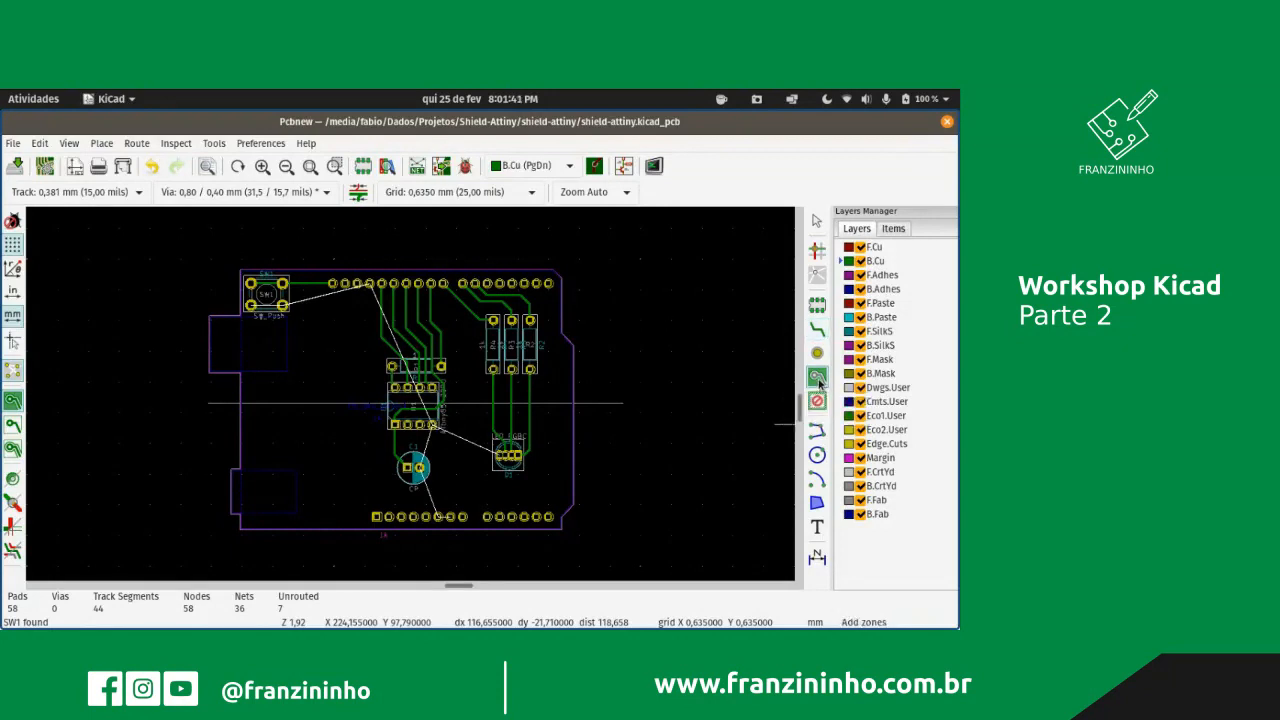
click(246, 266)
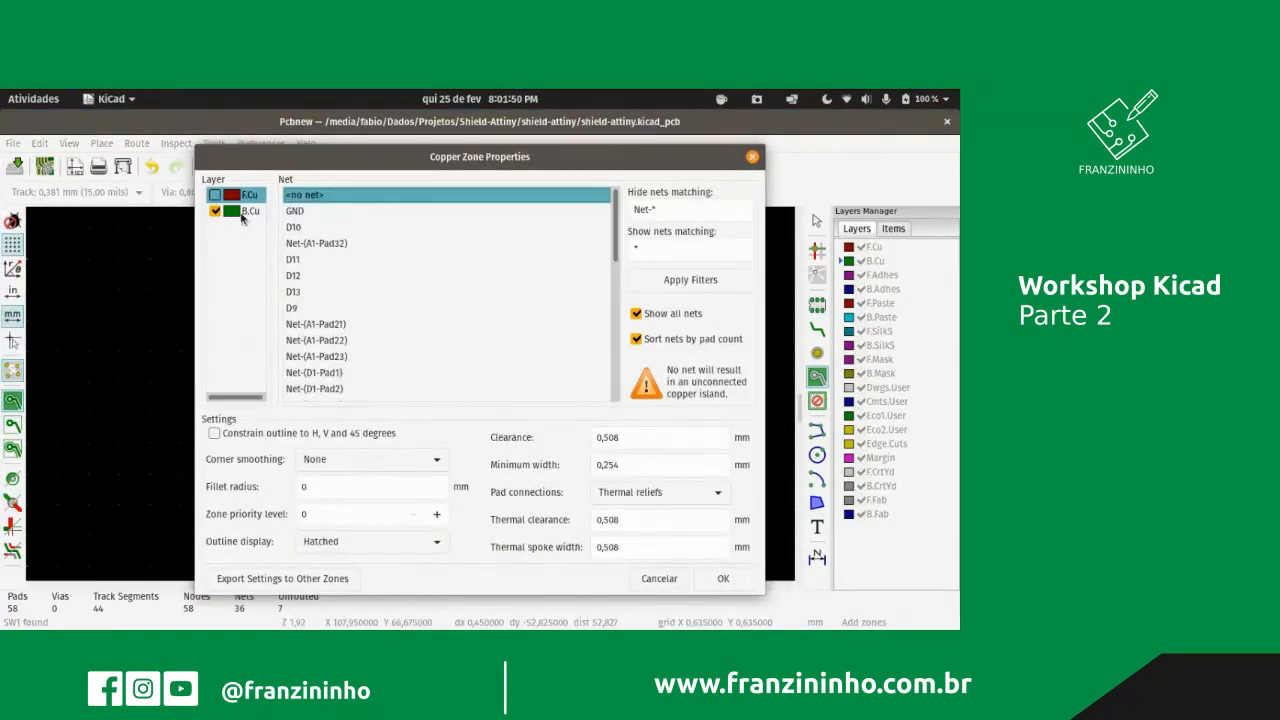
click(298, 211)
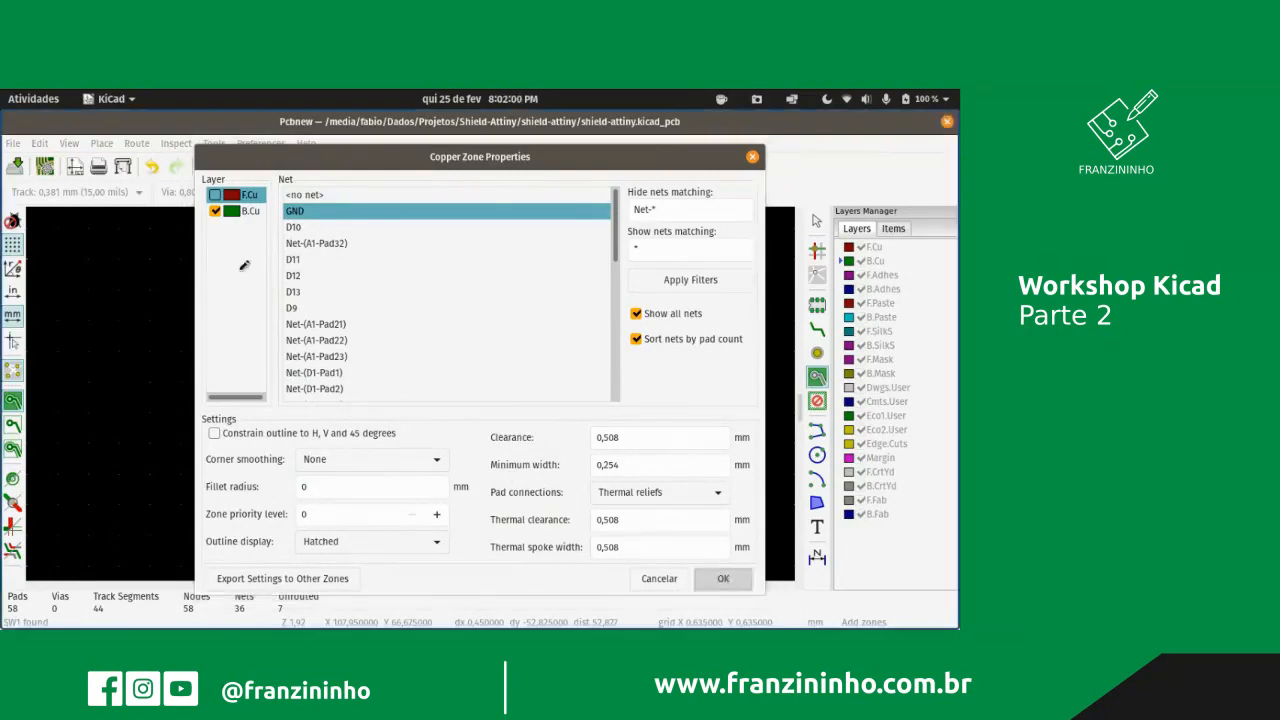
click(722, 580)
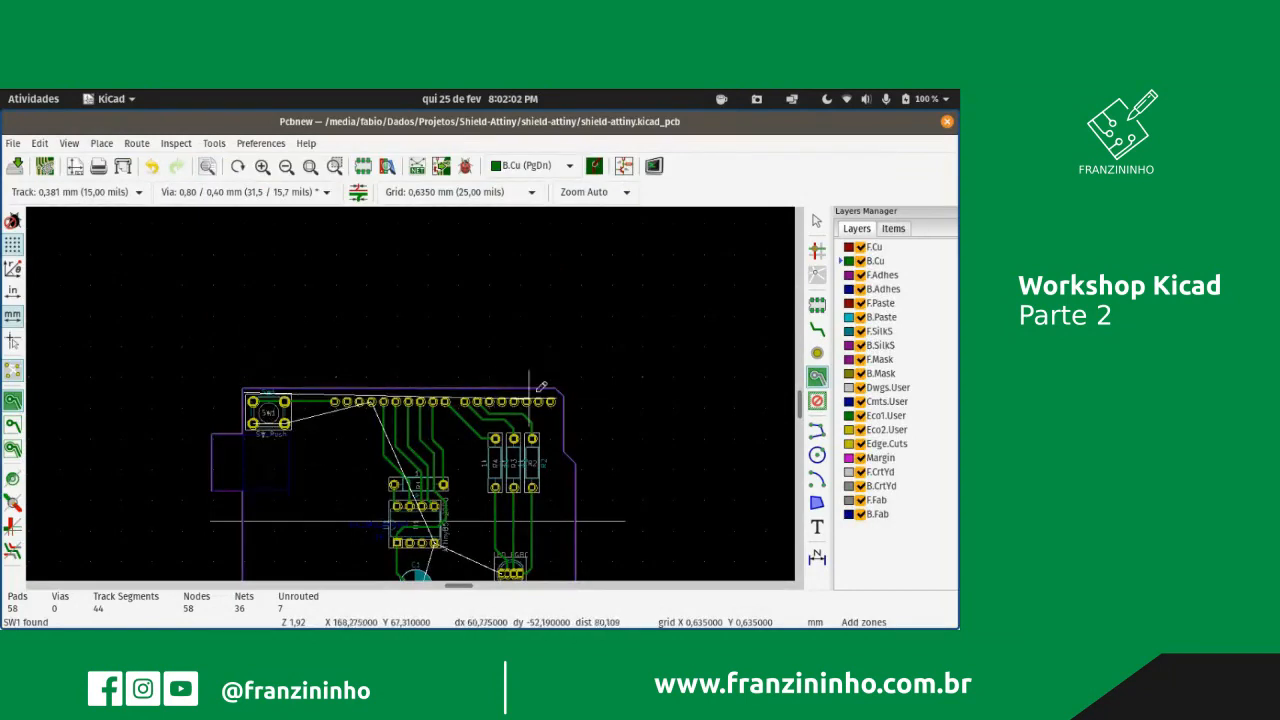
- Trace the GND zone outline just inside the board's upper-right, right and bottom edges and close it from the lower-left corner
scroll(420, 380, down, 3)
scroll(410, 380, up, 4)
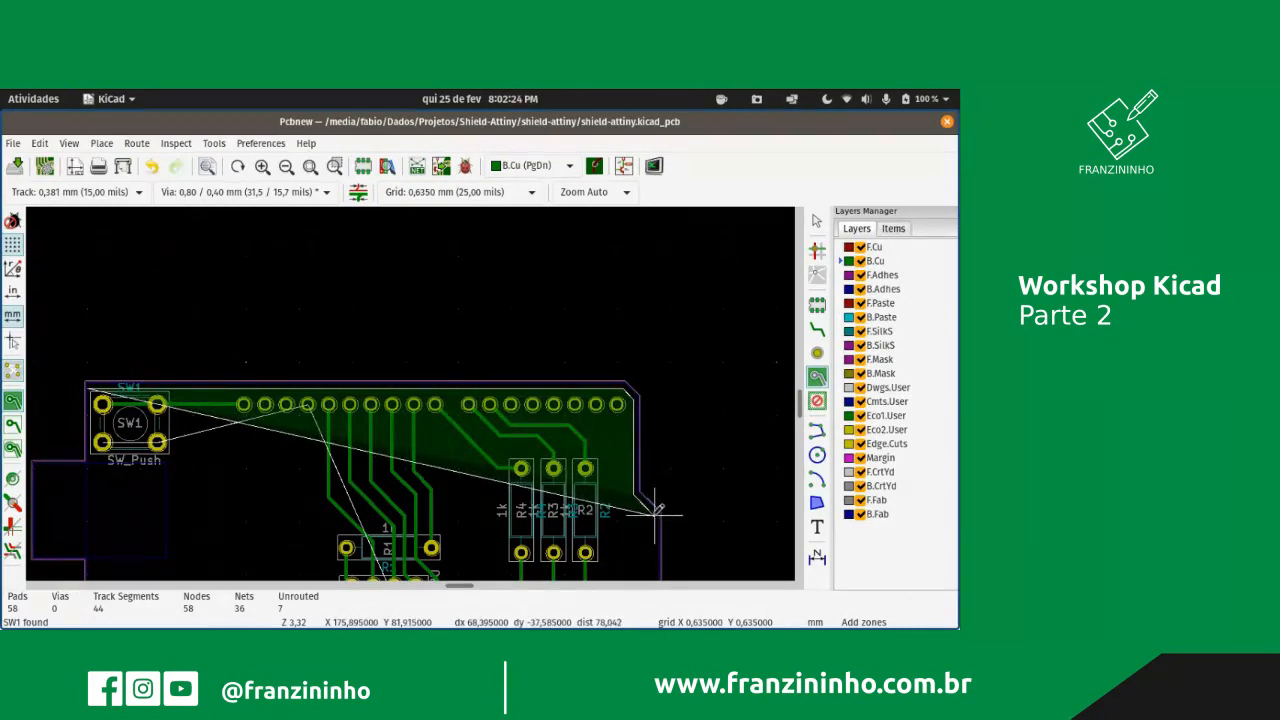
scroll(659, 509, down, 5)
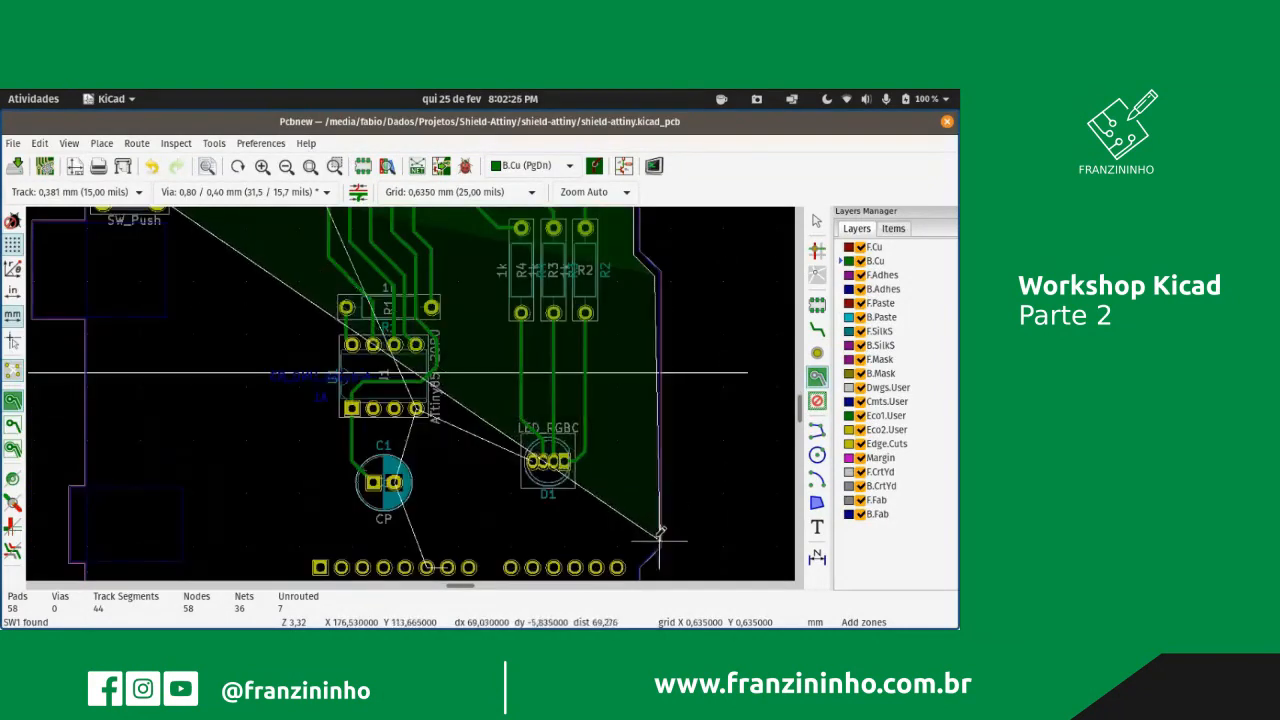
middle_drag(655, 551, 656, 523)
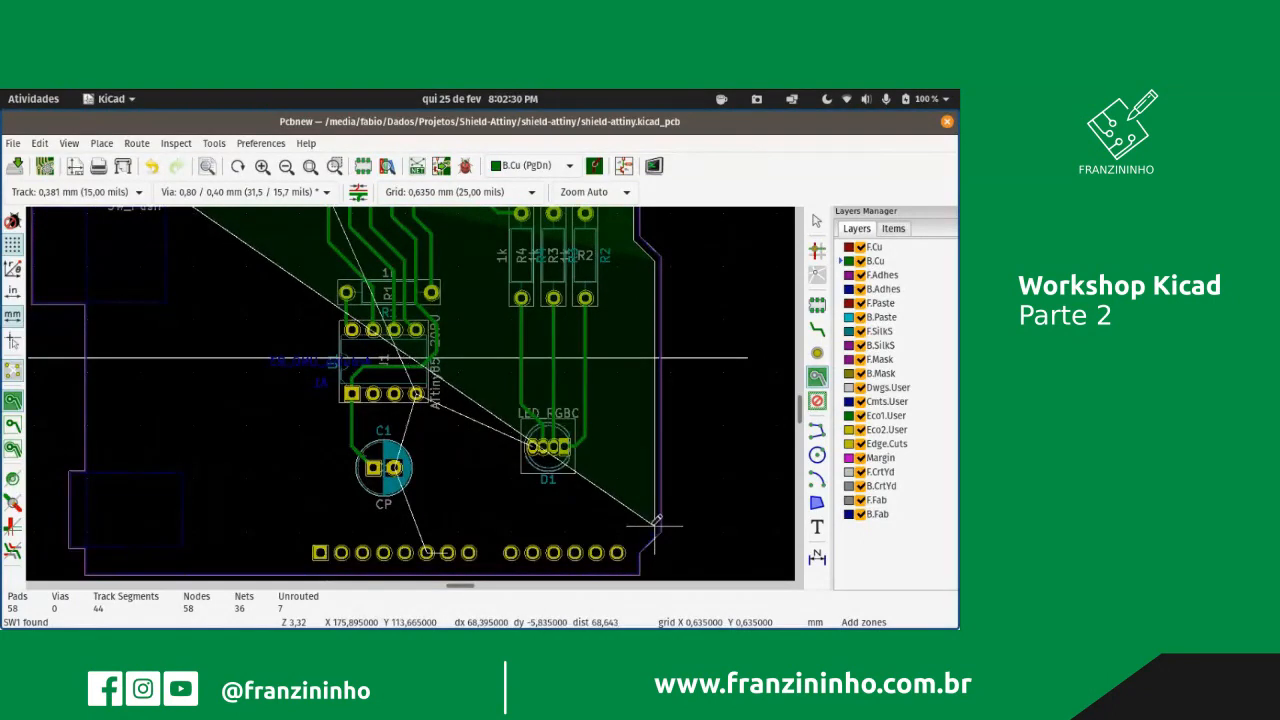
click(655, 530)
middle_drag(651, 546, 641, 521)
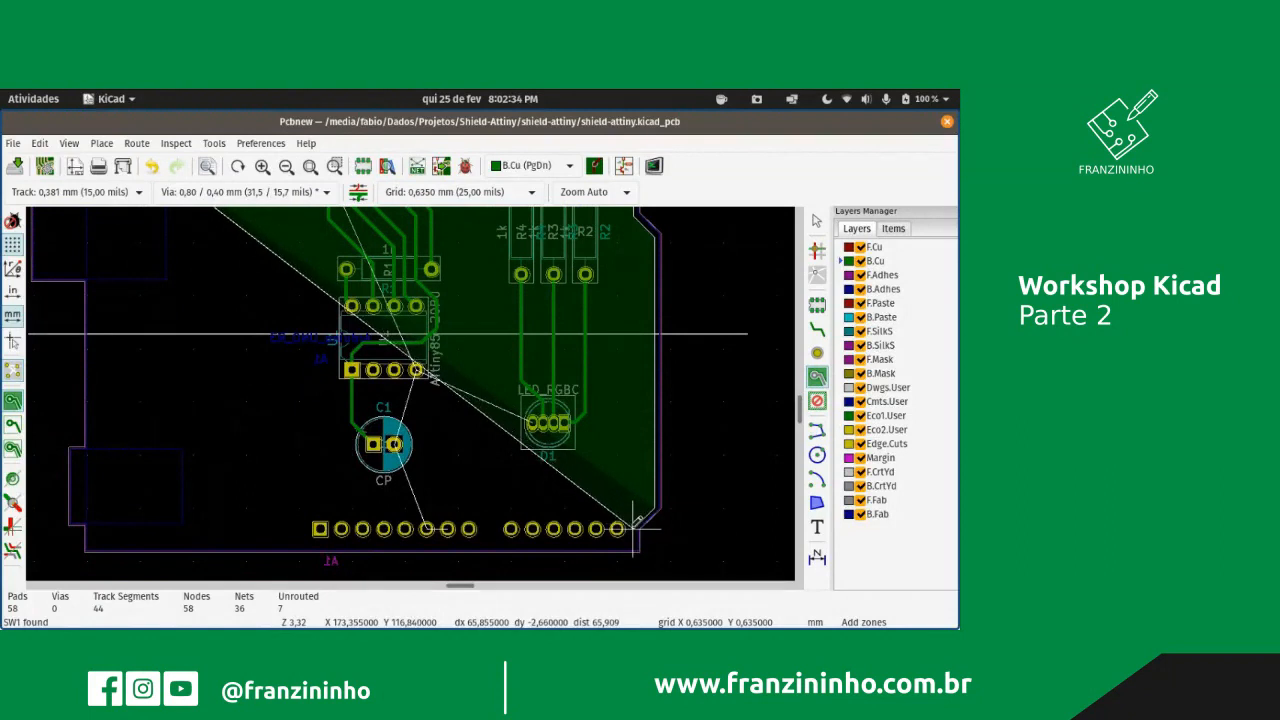
middle_drag(634, 553, 633, 516)
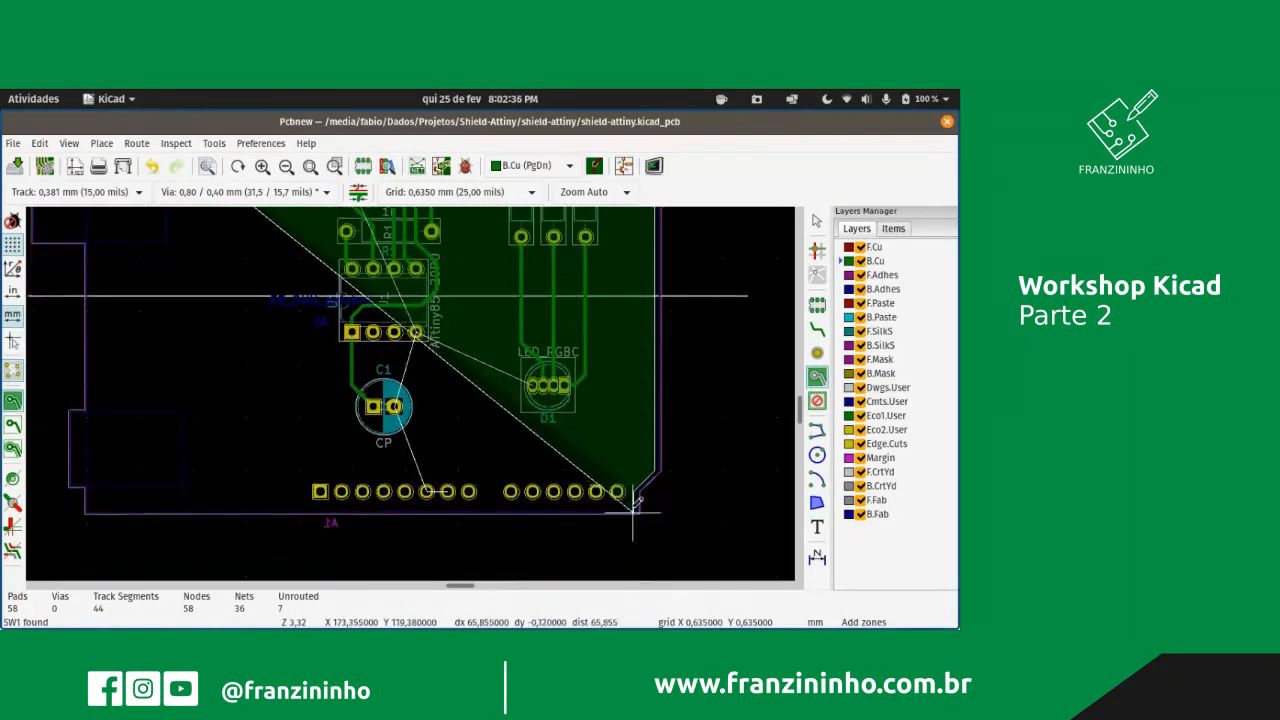
click(632, 500)
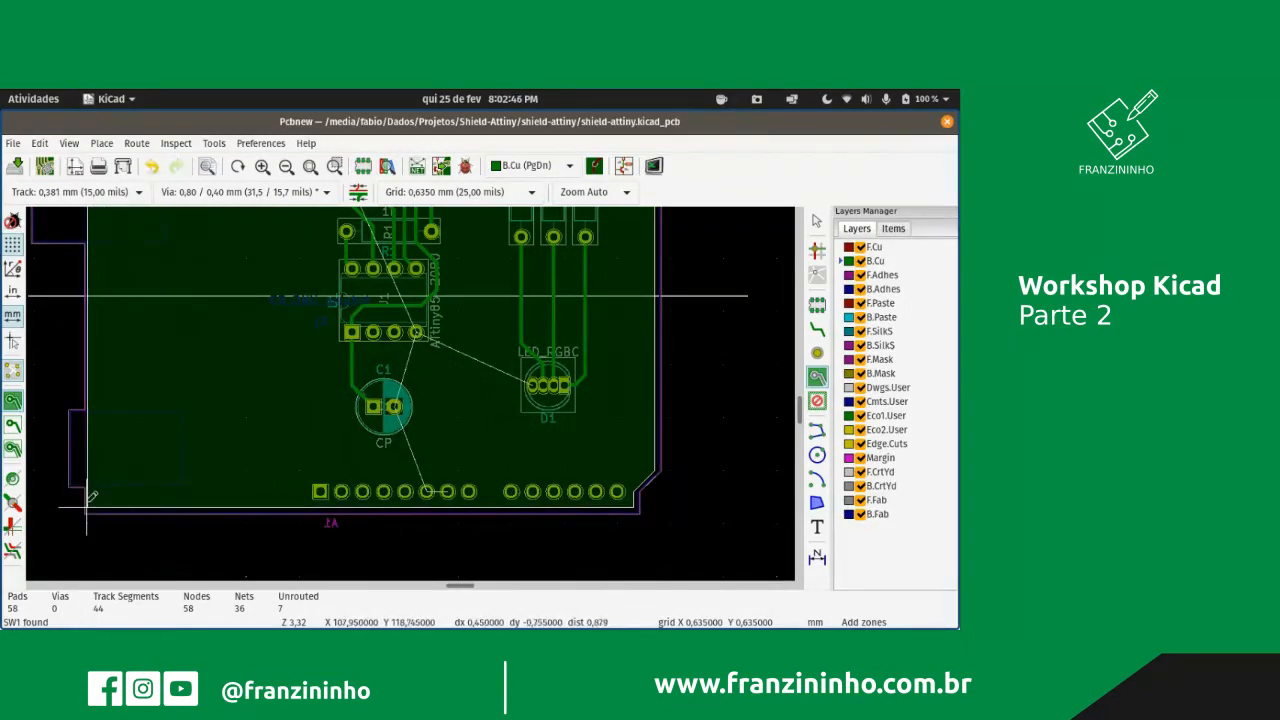
double_click(87, 500)
scroll(414, 371, up, 1)
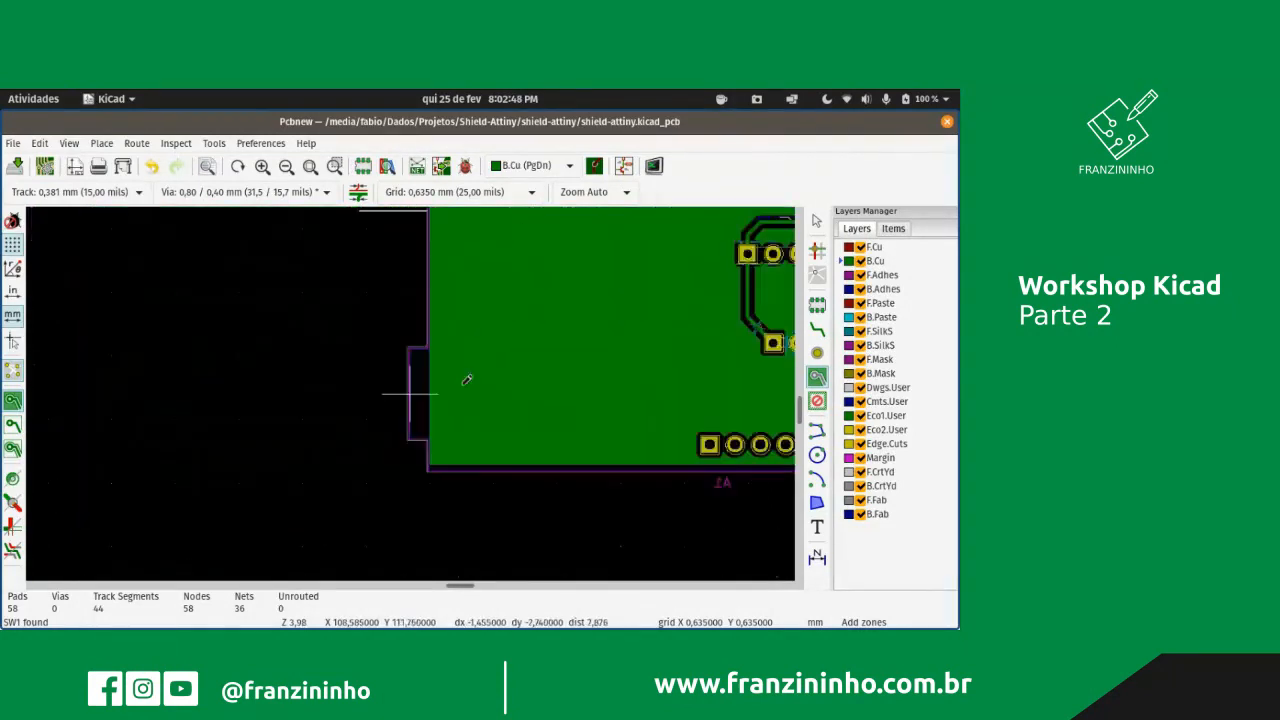
- Refill all copper zones on the board
scroll(434, 383, down, 3)
scroll(468, 310, up, 1)
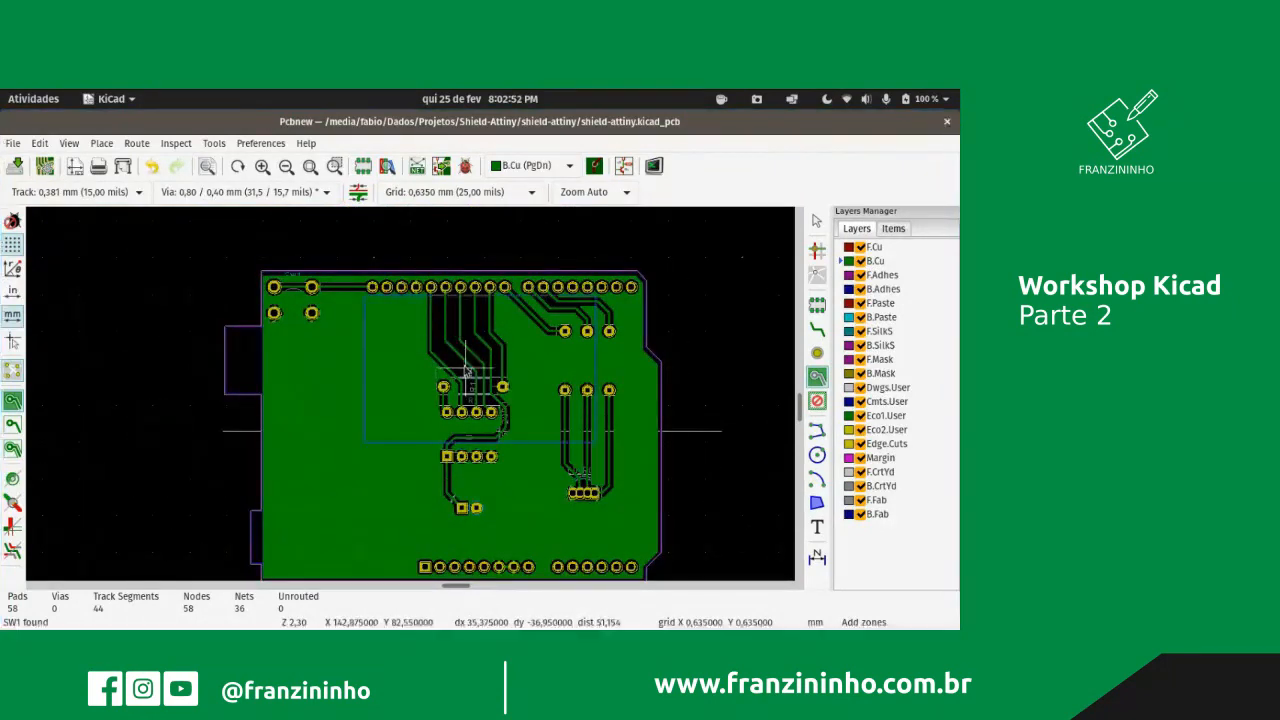
key(b)
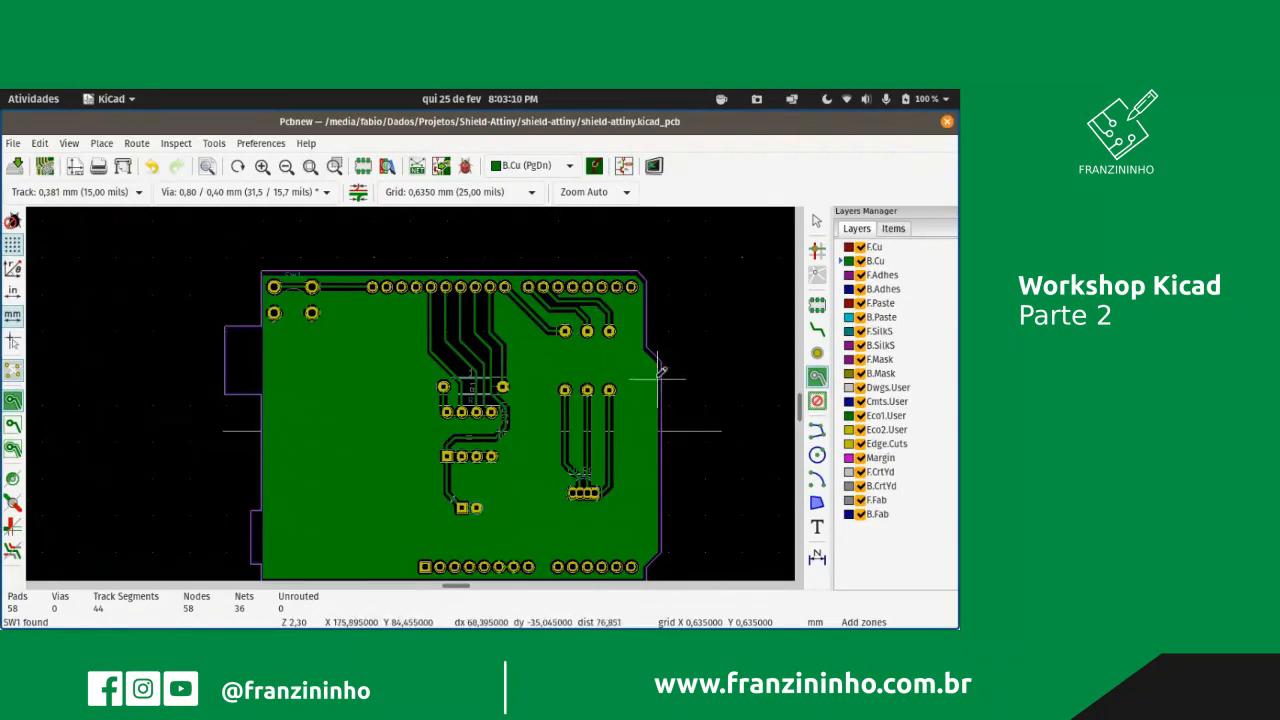
scroll(413, 386, down, 3)
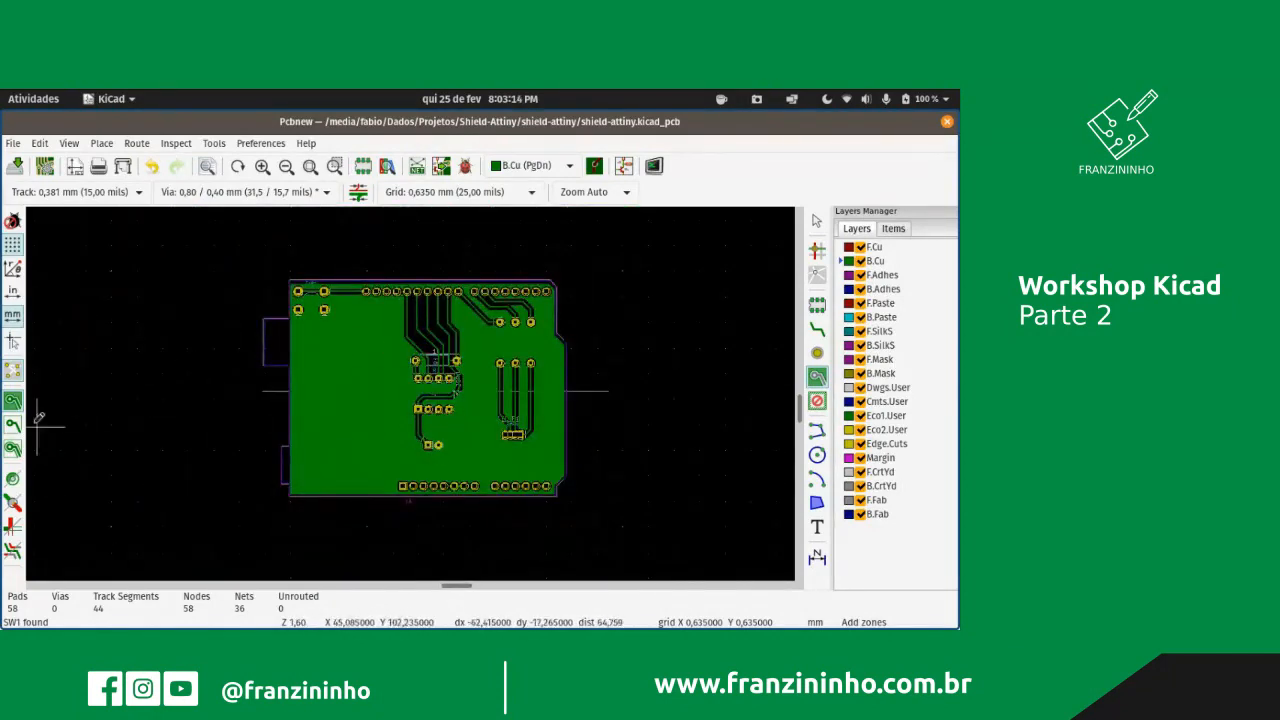
- Open the 3D view of the board and rotate the model to show its bottom side
click(69, 143)
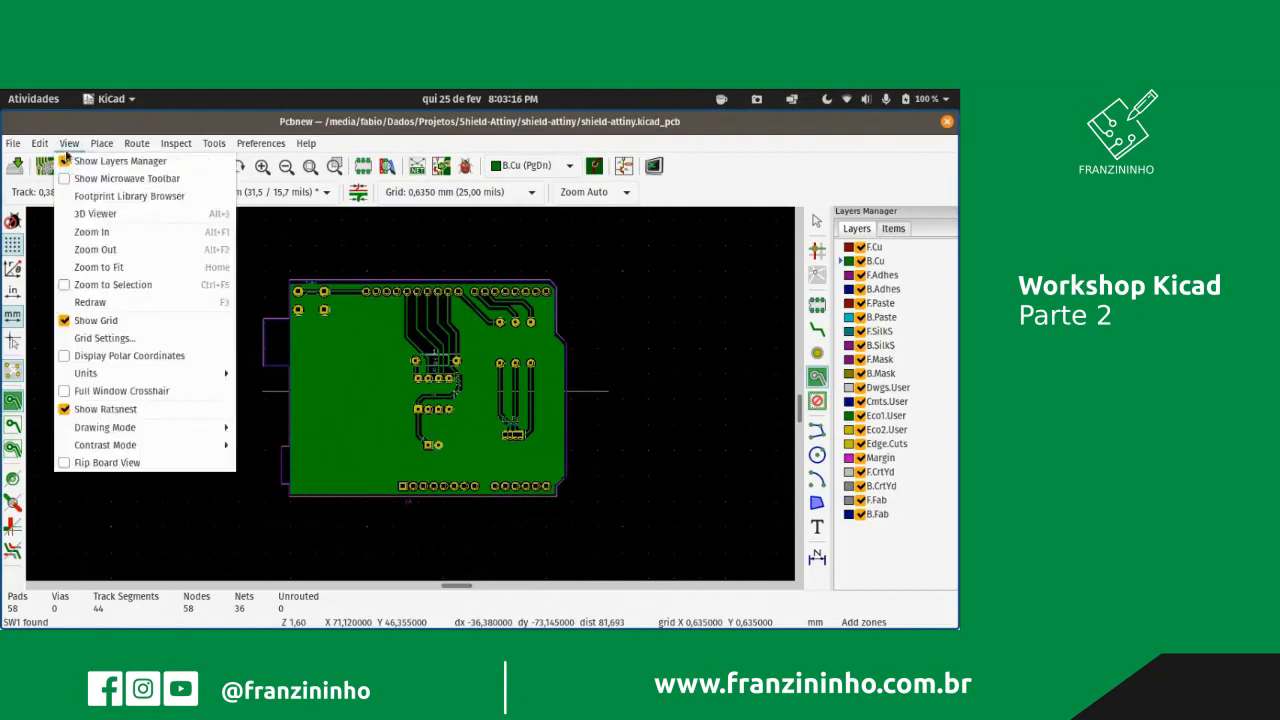
click(90, 225)
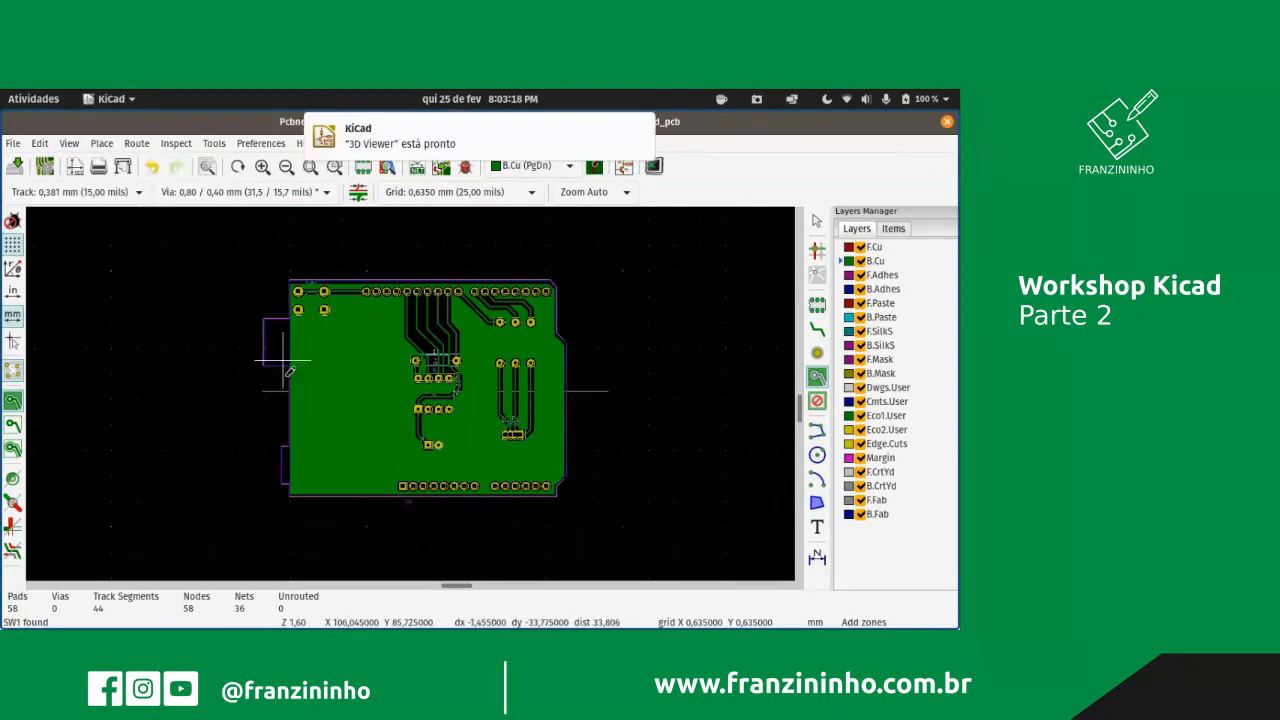
click(435, 137)
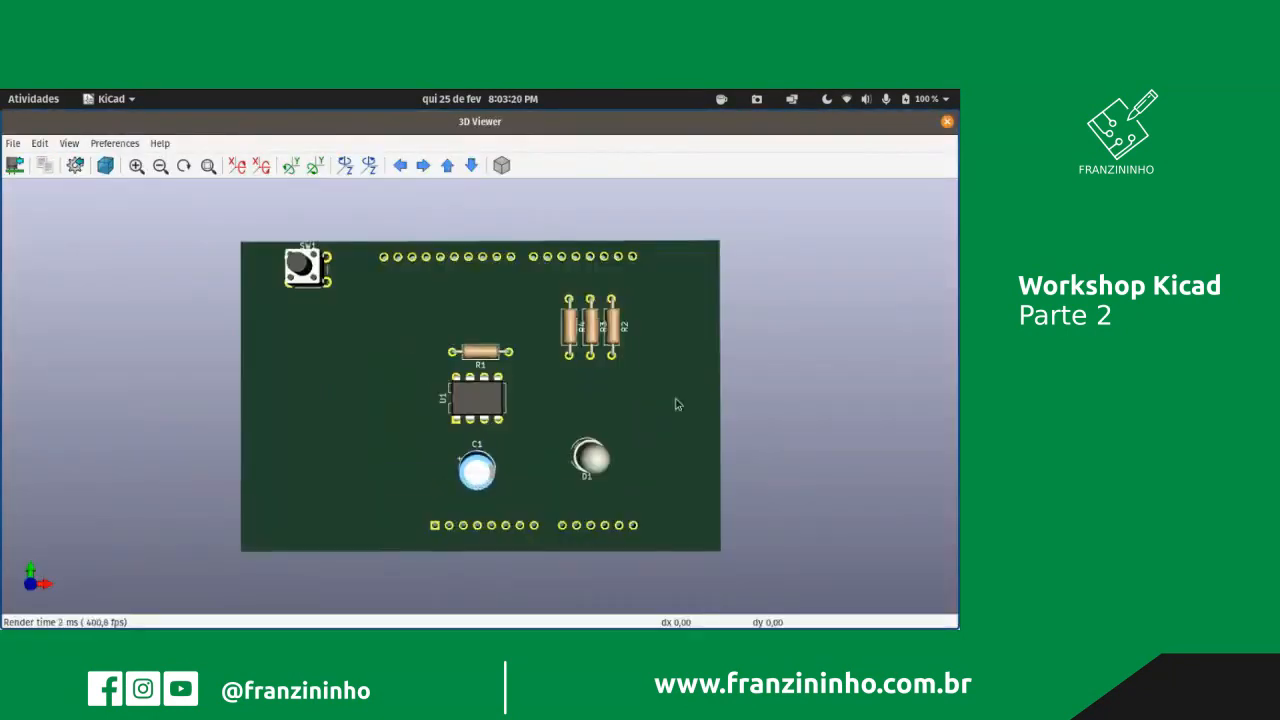
drag(677, 403, 397, 457)
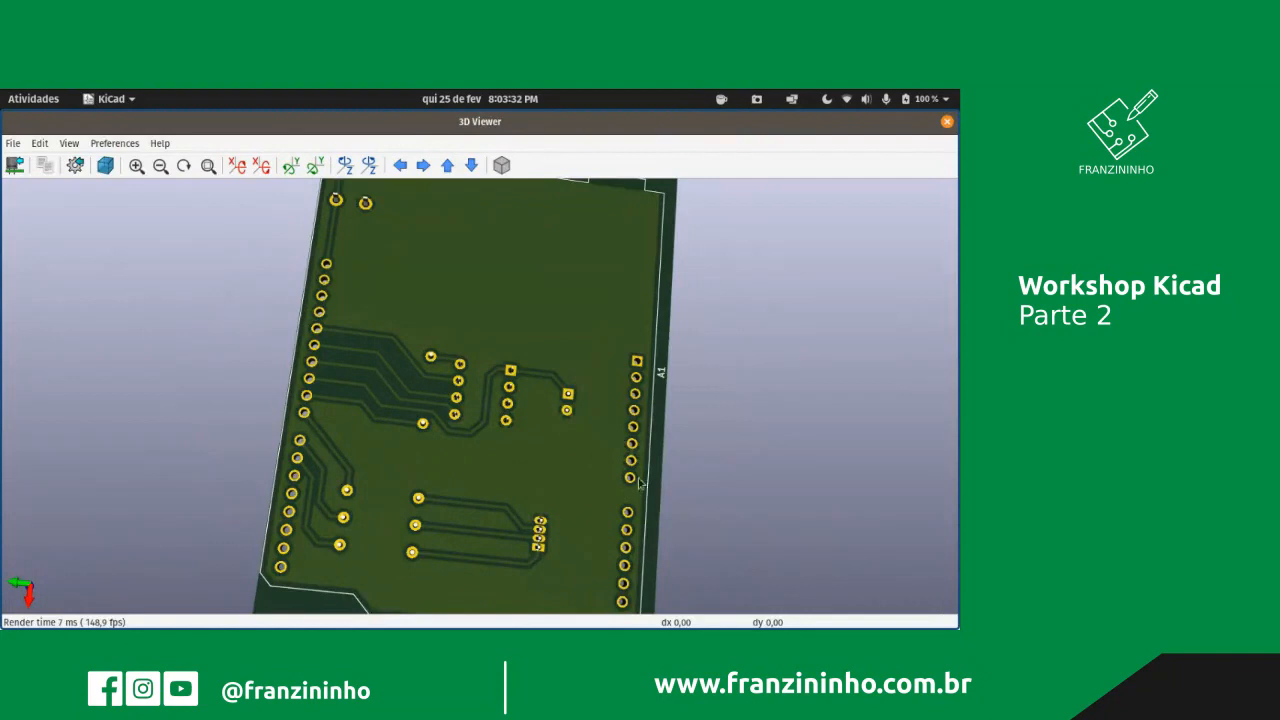
- Examine the tracks, pads and GND copper plane on the bottom side of the 3D board from several angles
scroll(644, 470, up, 4)
drag(646, 457, 803, 491)
scroll(803, 491, up, 10)
scroll(803, 491, down, 12)
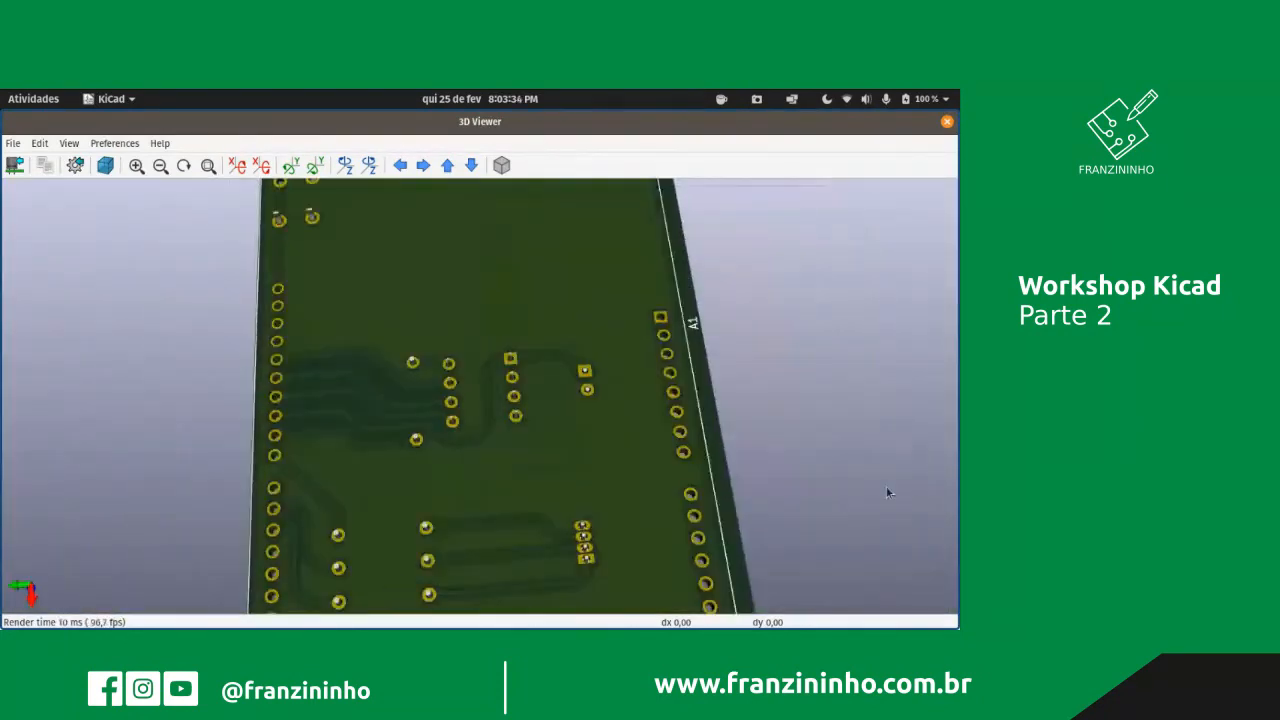
drag(887, 488, 699, 469)
scroll(641, 463, up, 7)
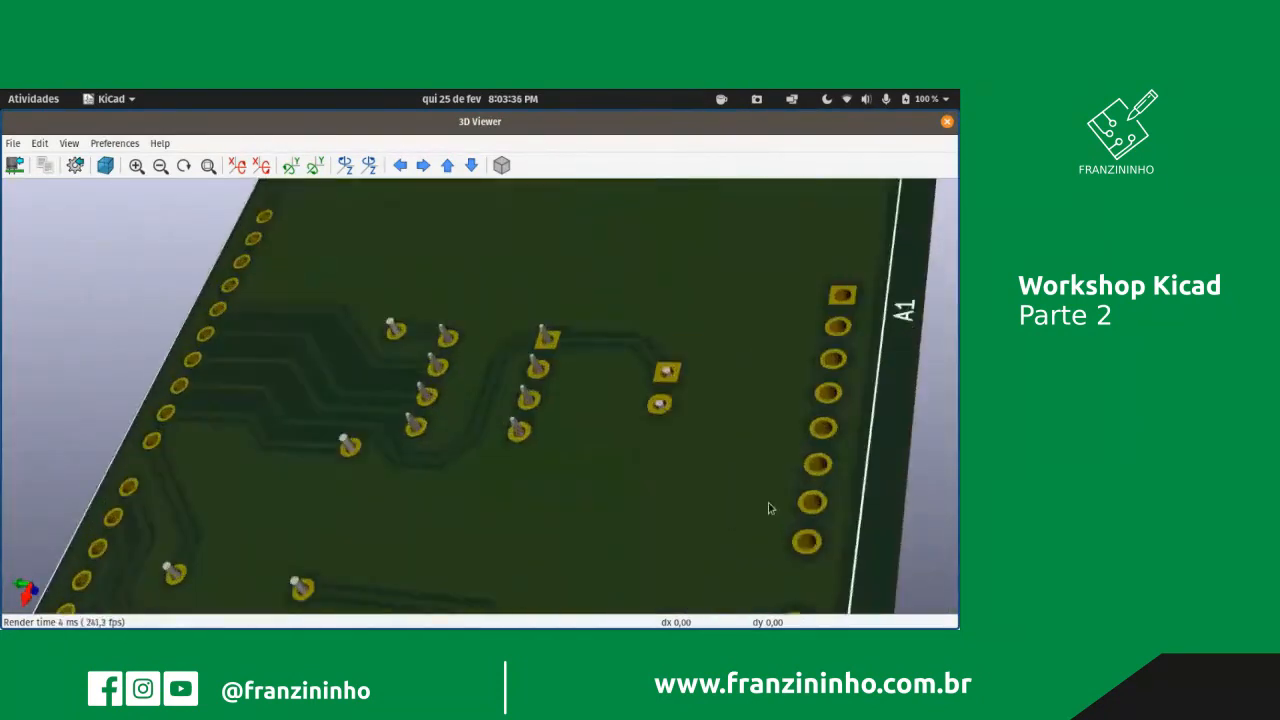
scroll(731, 470, down, 3)
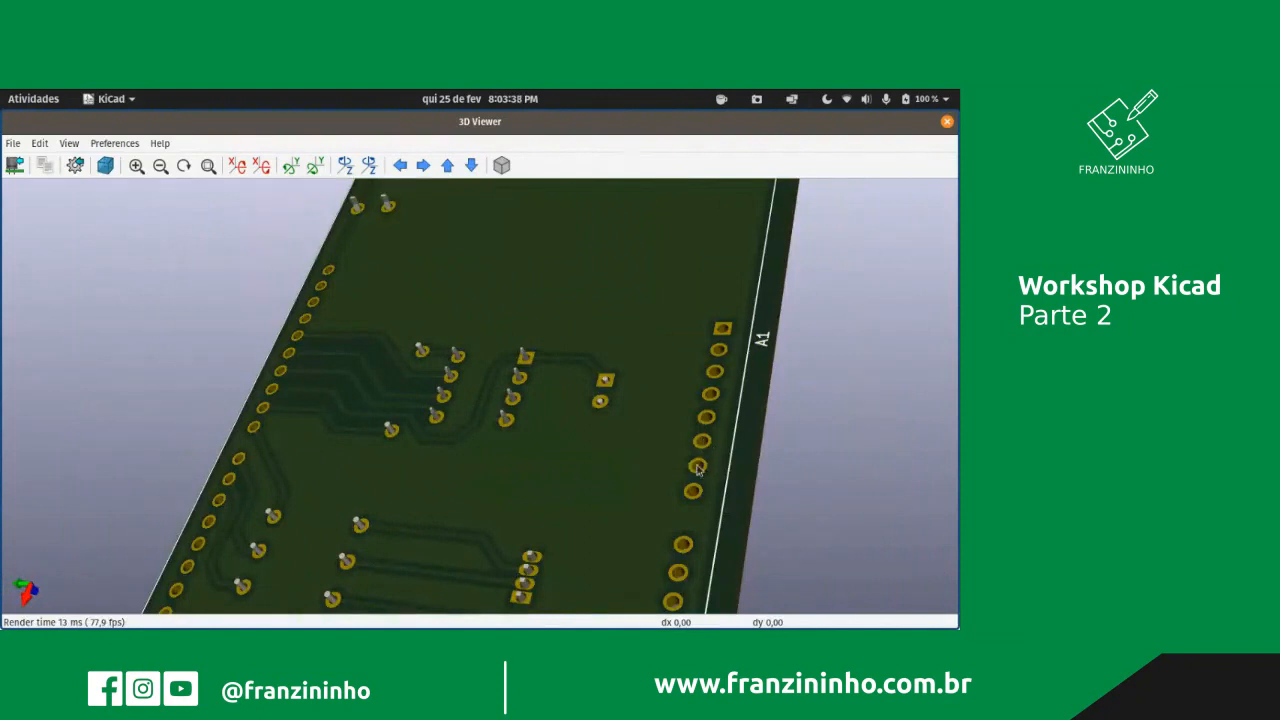
scroll(504, 522, down, 4)
drag(379, 522, 553, 392)
scroll(298, 338, up, 2)
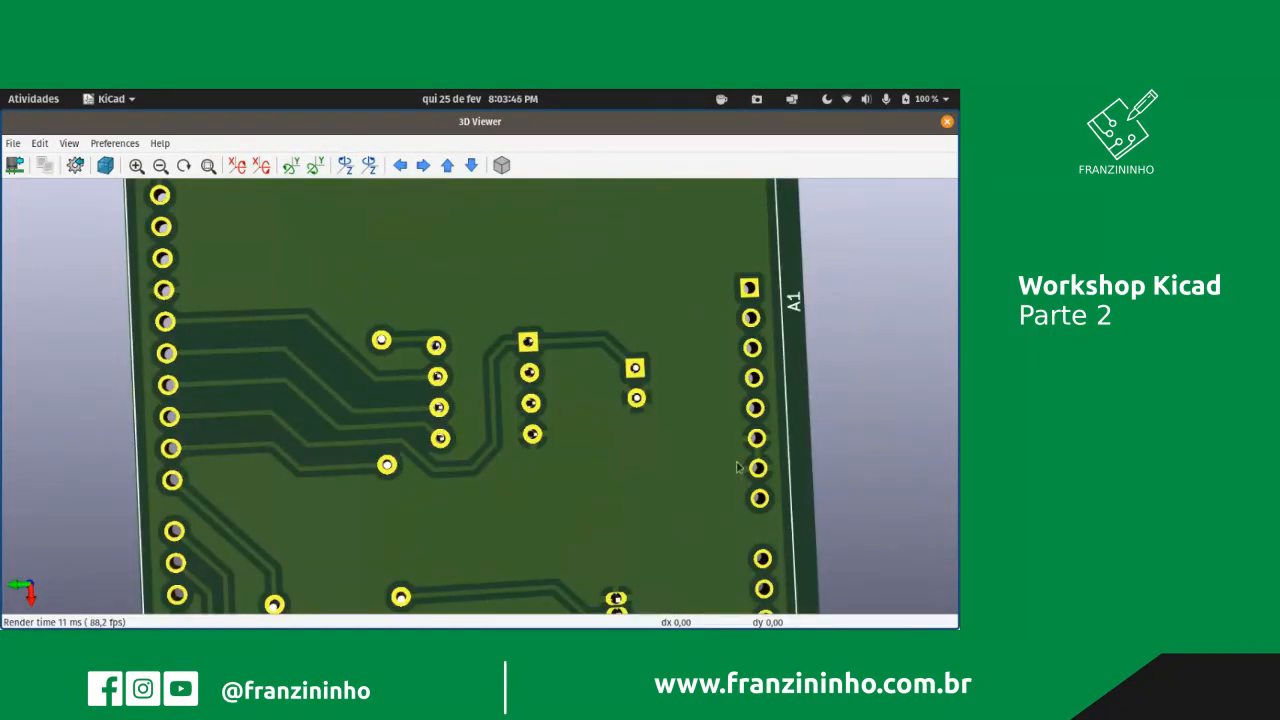
scroll(543, 437, down, 3)
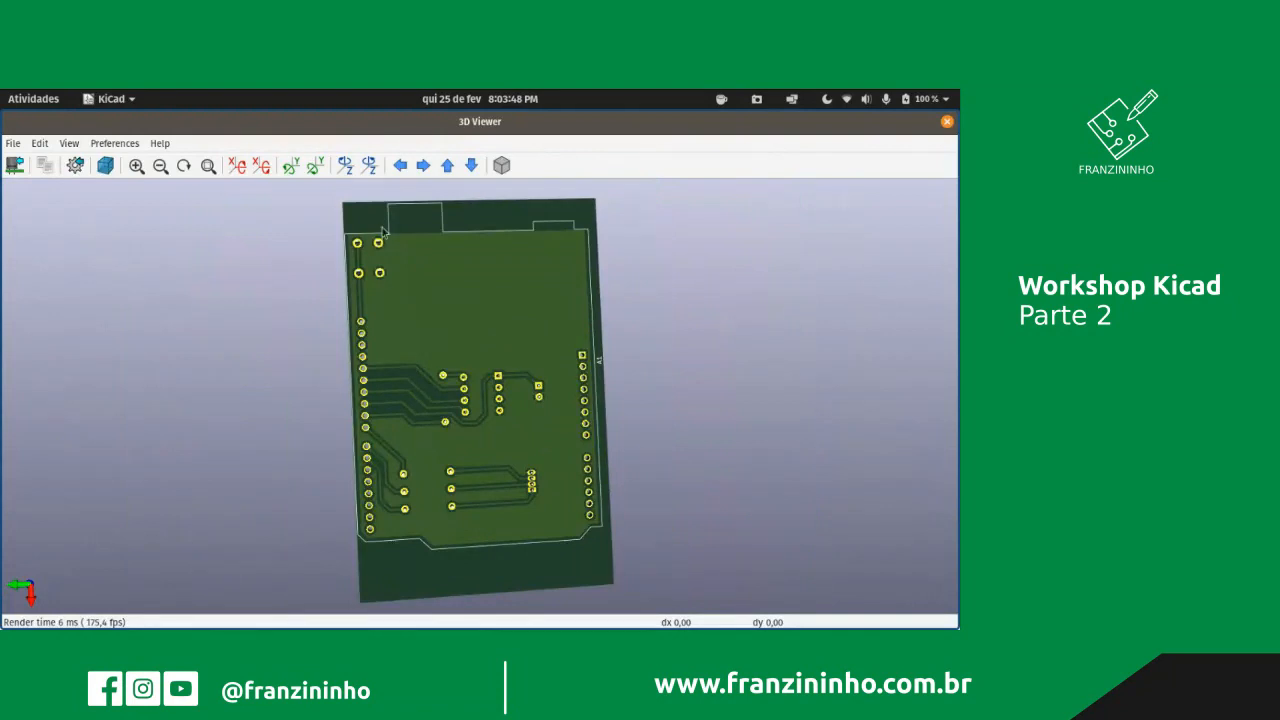
scroll(441, 346, up, 4)
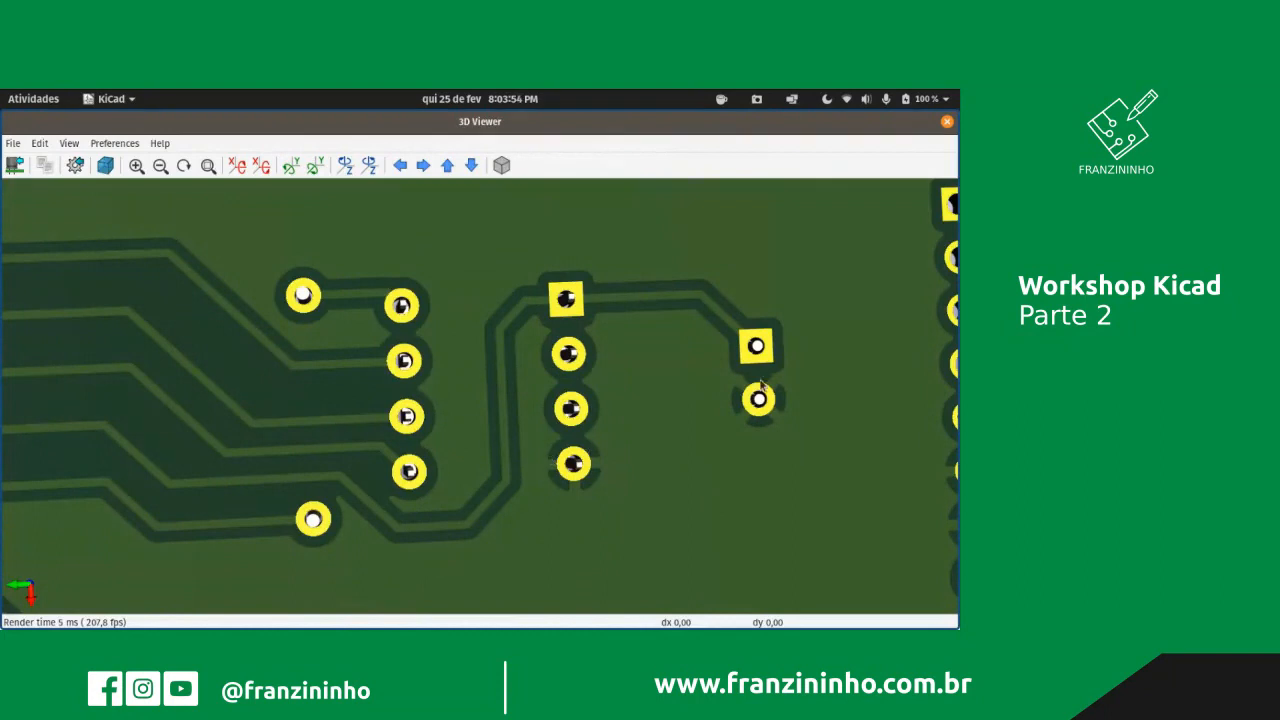
- Turn the 3D board back to its component side, examine the placement of the parts, and close the 3D view
scroll(417, 494, down, 5)
drag(354, 458, 506, 410)
drag(367, 388, 509, 399)
scroll(643, 407, down, 5)
scroll(509, 399, up, 5)
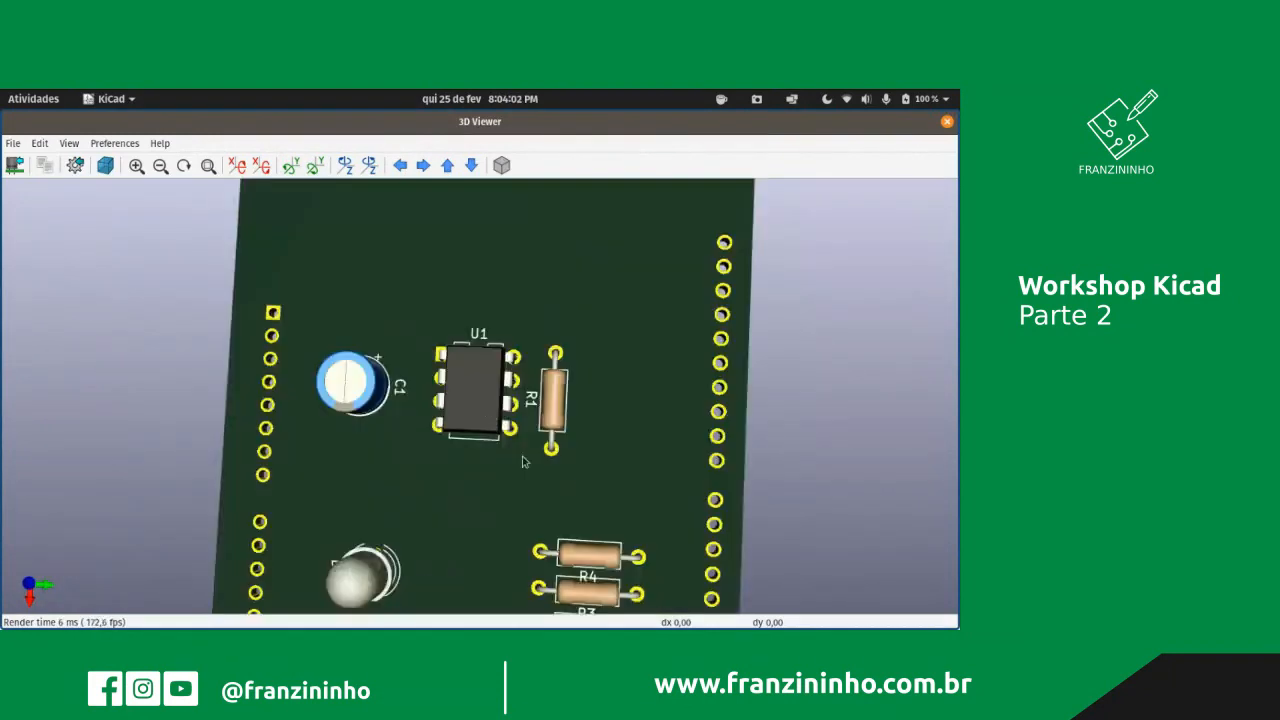
scroll(465, 421, down, 3)
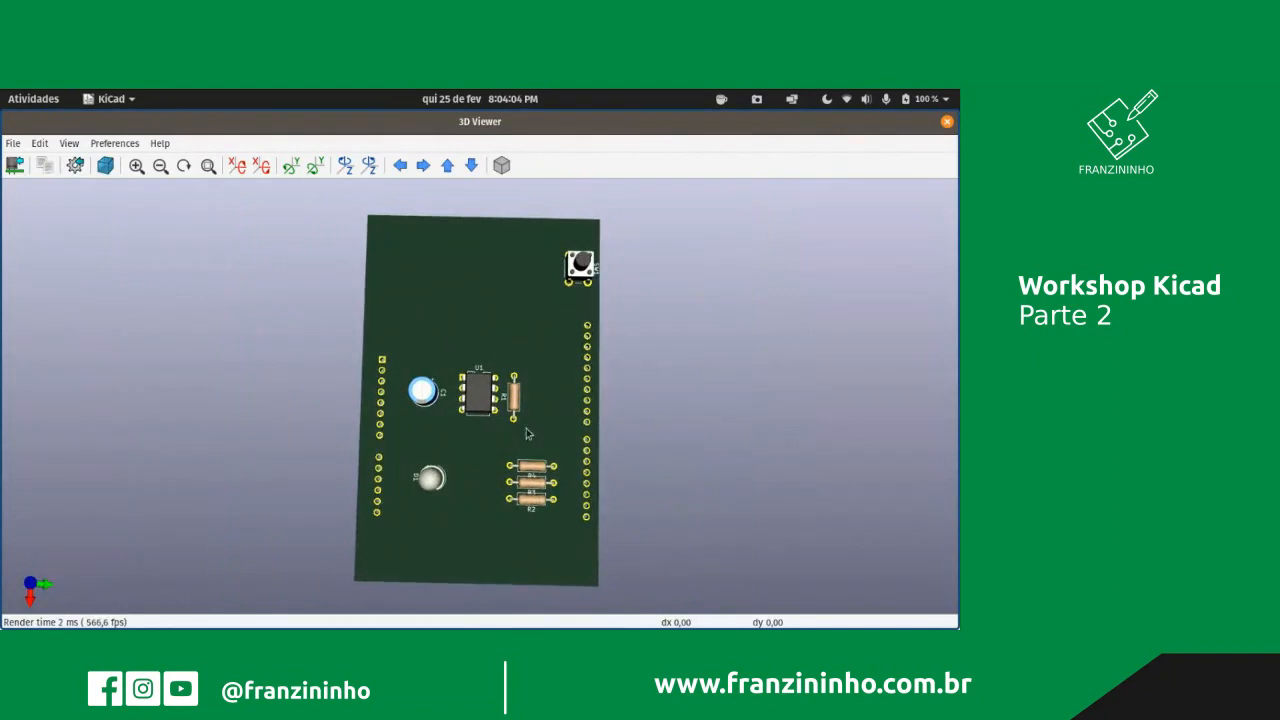
scroll(528, 420, down, 1)
scroll(532, 405, up, 4)
scroll(460, 376, down, 2)
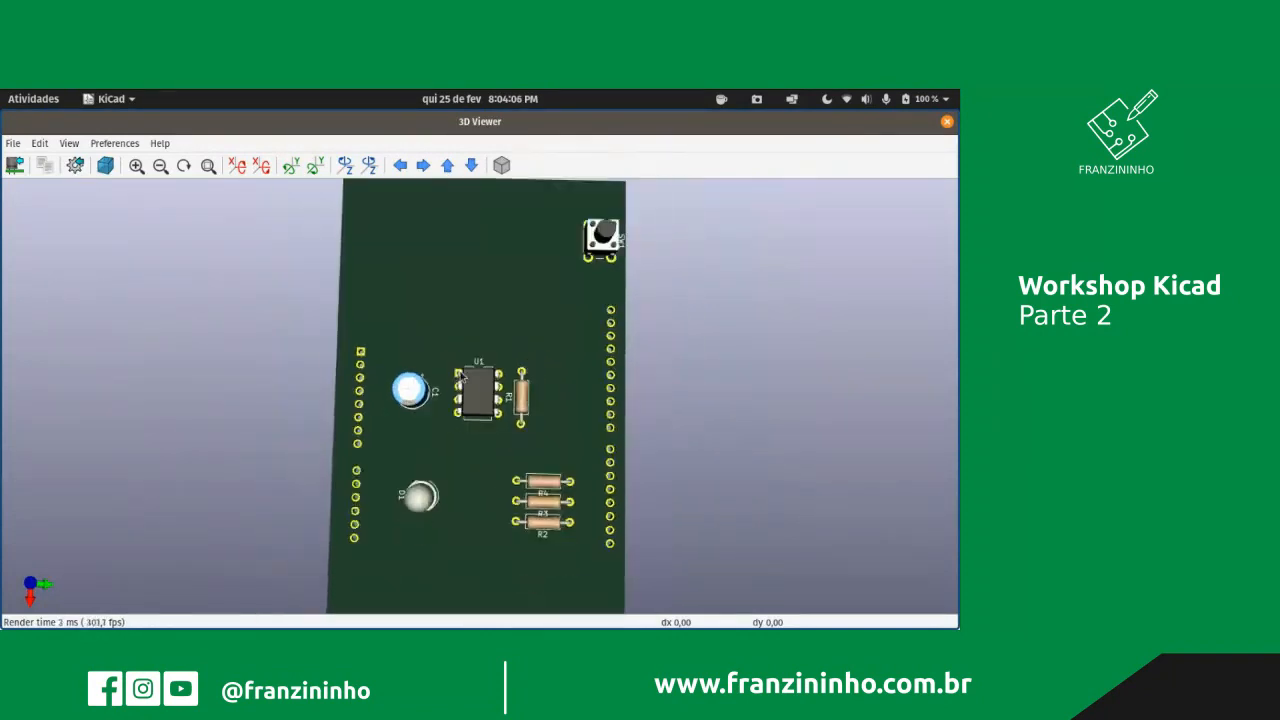
drag(466, 405, 494, 379)
drag(576, 434, 520, 462)
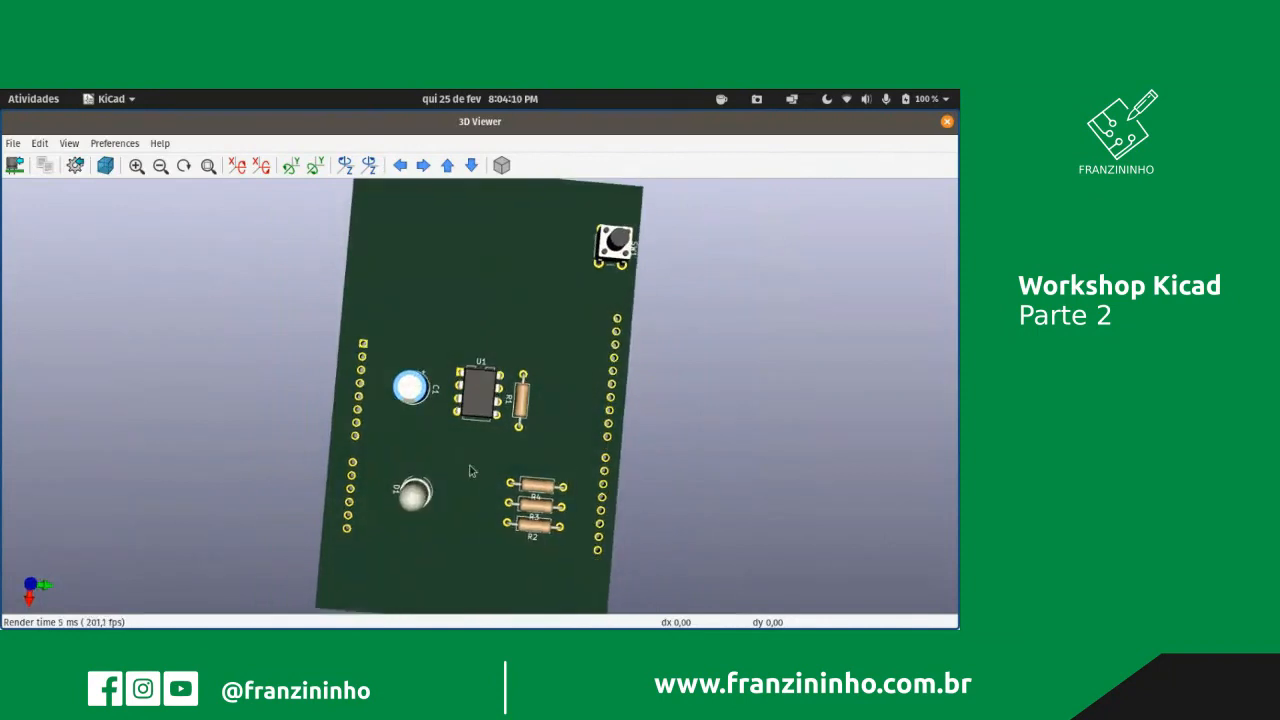
scroll(491, 460, up, 2)
scroll(494, 466, down, 4)
scroll(494, 466, up, 1)
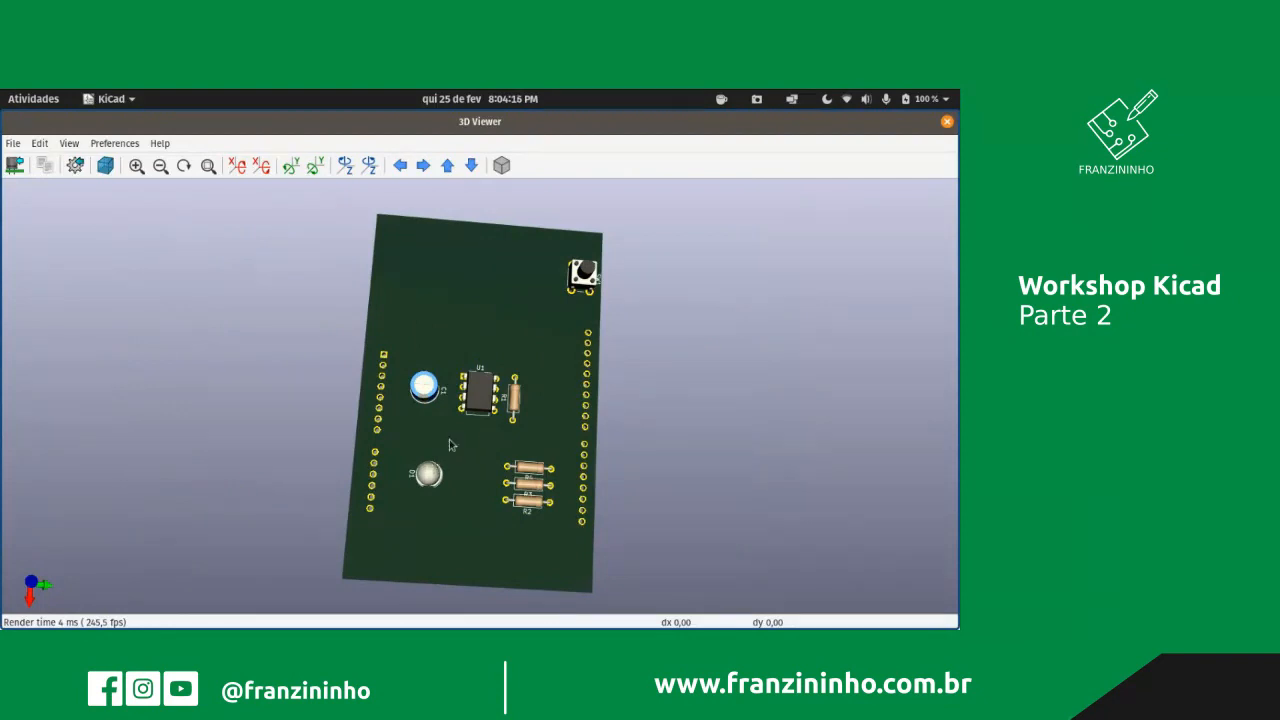
scroll(497, 401, up, 2)
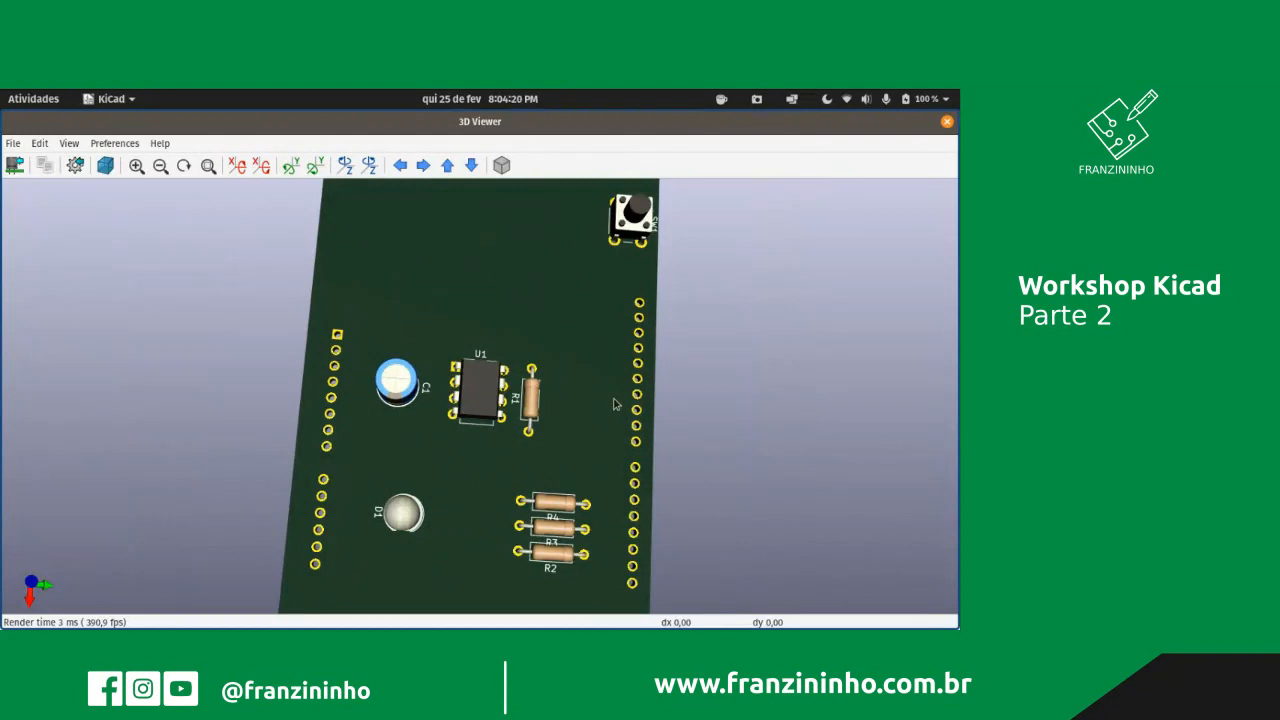
drag(615, 404, 596, 445)
scroll(487, 377, down, 3)
scroll(487, 403, up, 3)
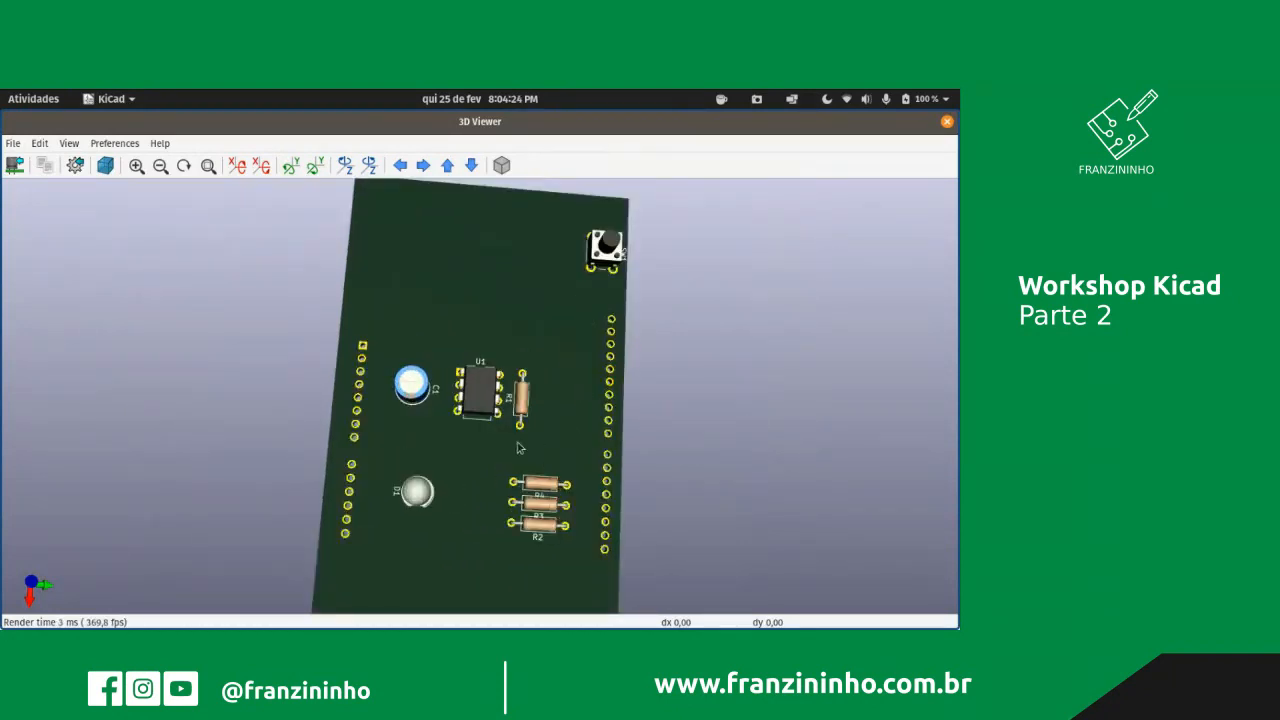
scroll(519, 448, down, 2)
scroll(502, 448, up, 2)
scroll(516, 535, down, 3)
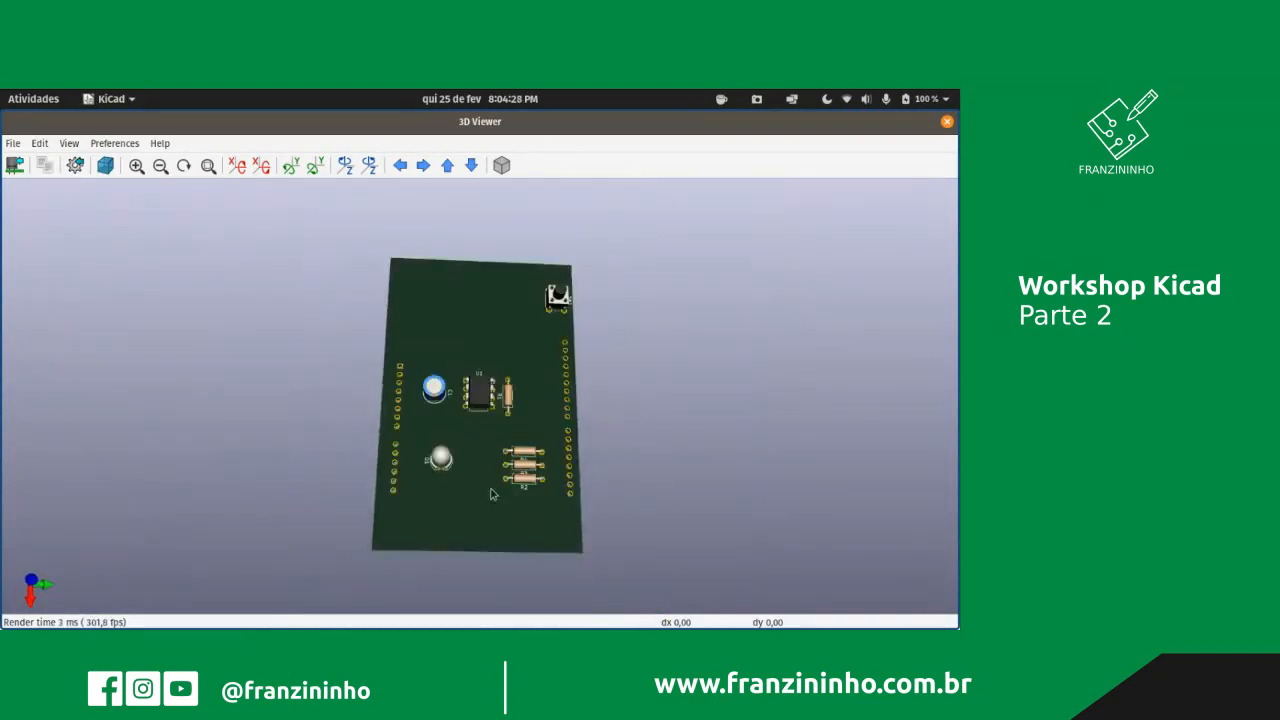
scroll(491, 441, up, 3)
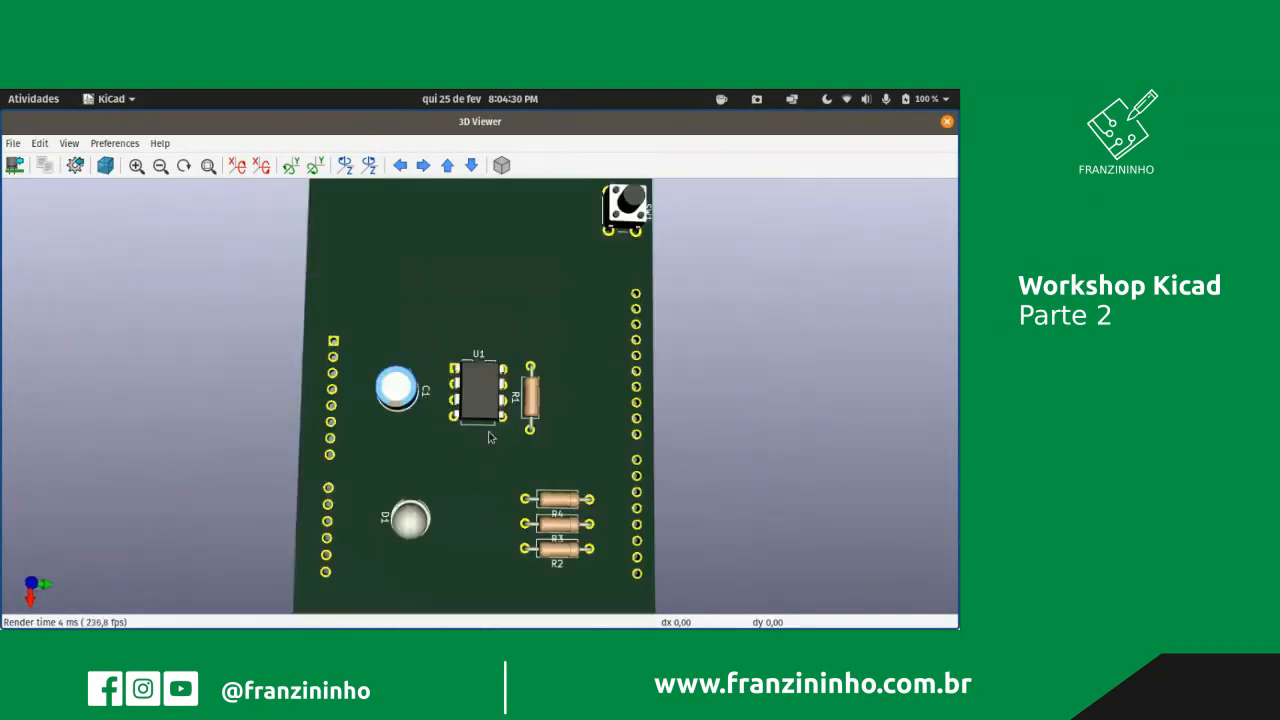
scroll(490, 437, down, 2)
click(946, 122)
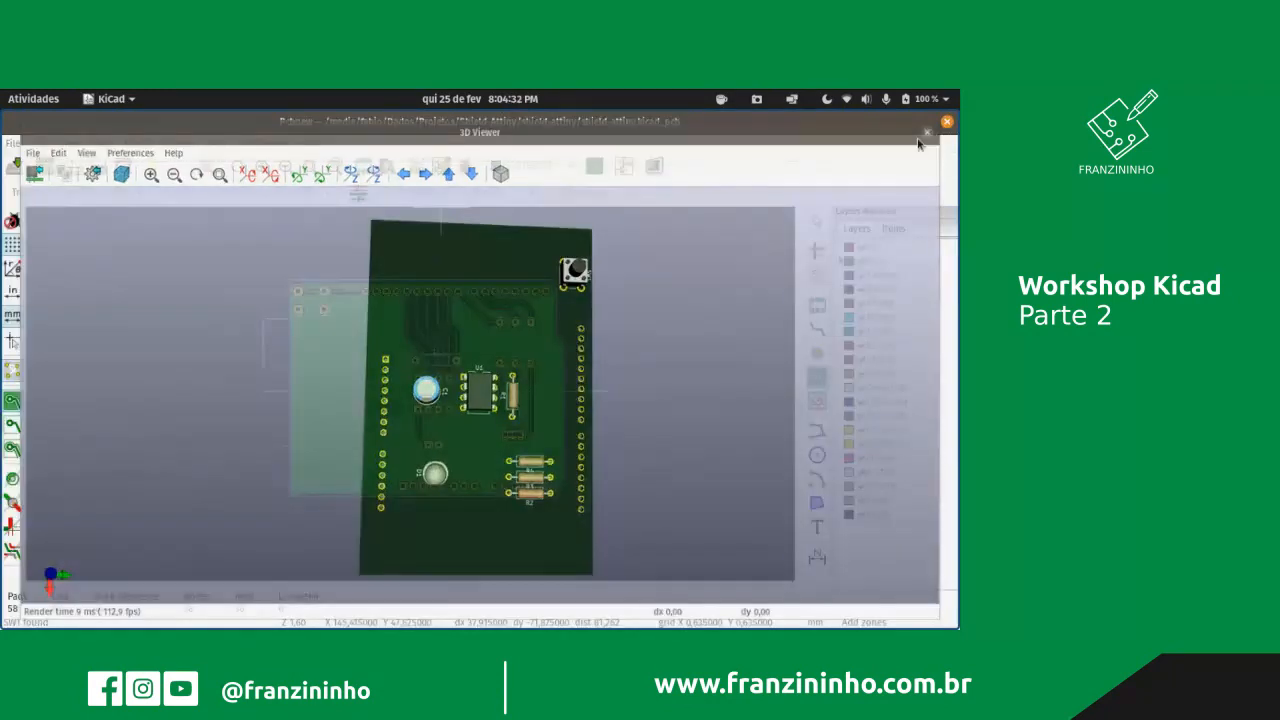
- Reopen the 3D view to check the board's shape from above, then return to the layout
scroll(411, 387, up, 3)
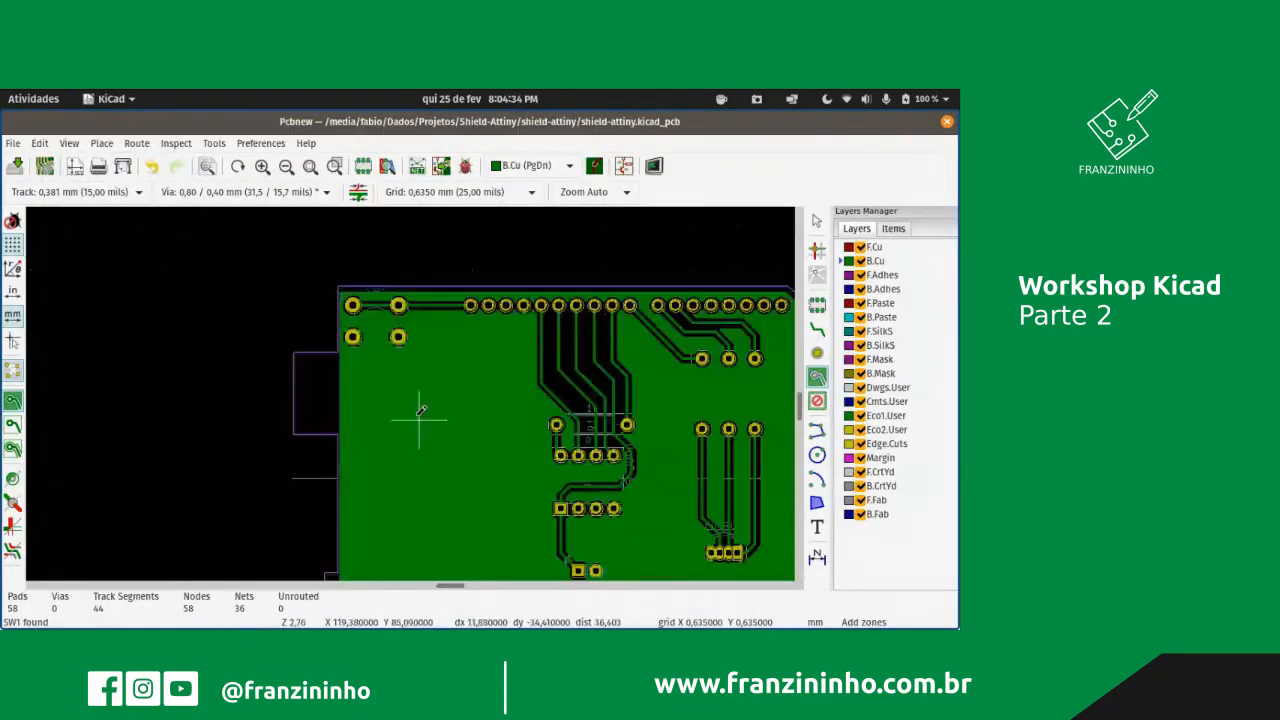
scroll(411, 387, down, 2)
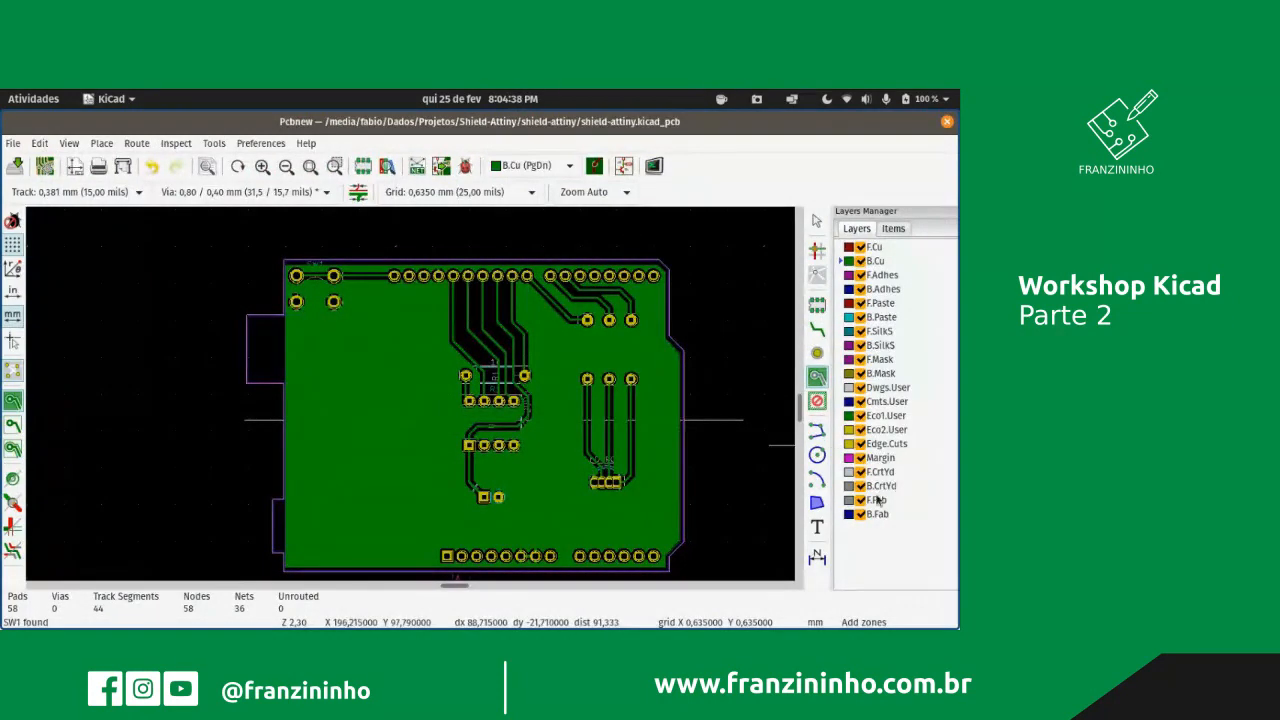
click(77, 147)
click(95, 213)
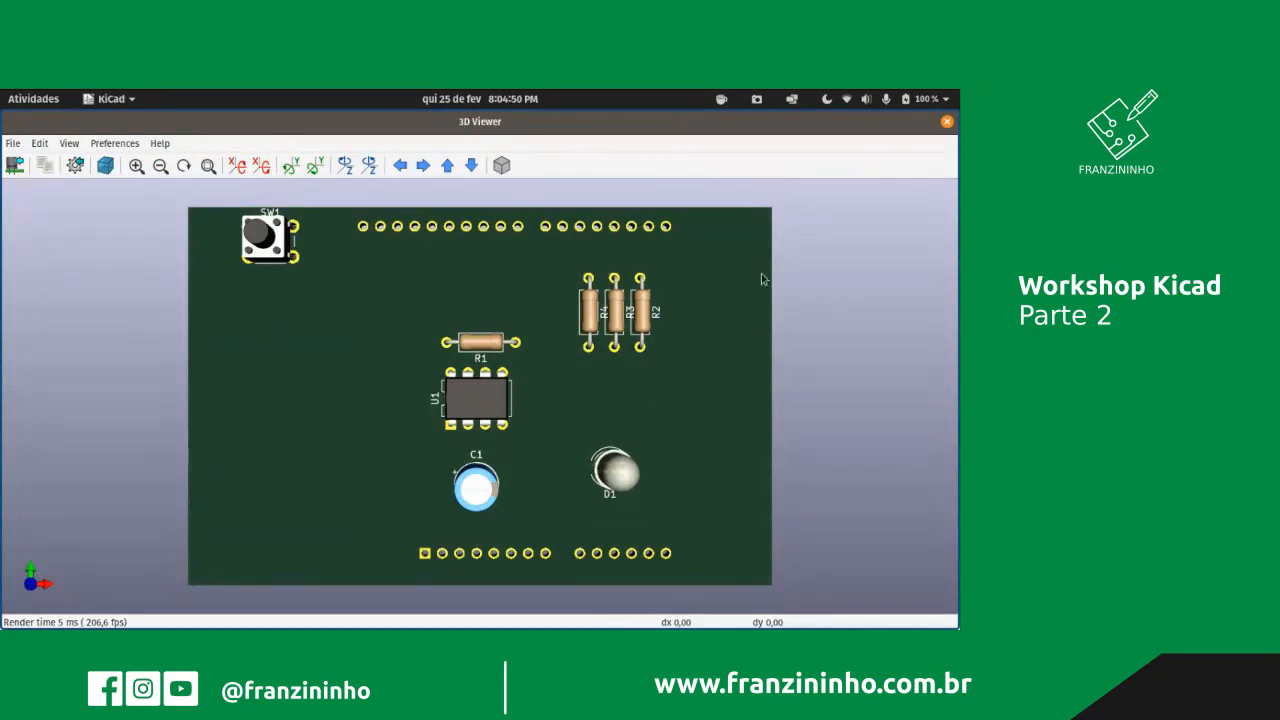
click(947, 122)
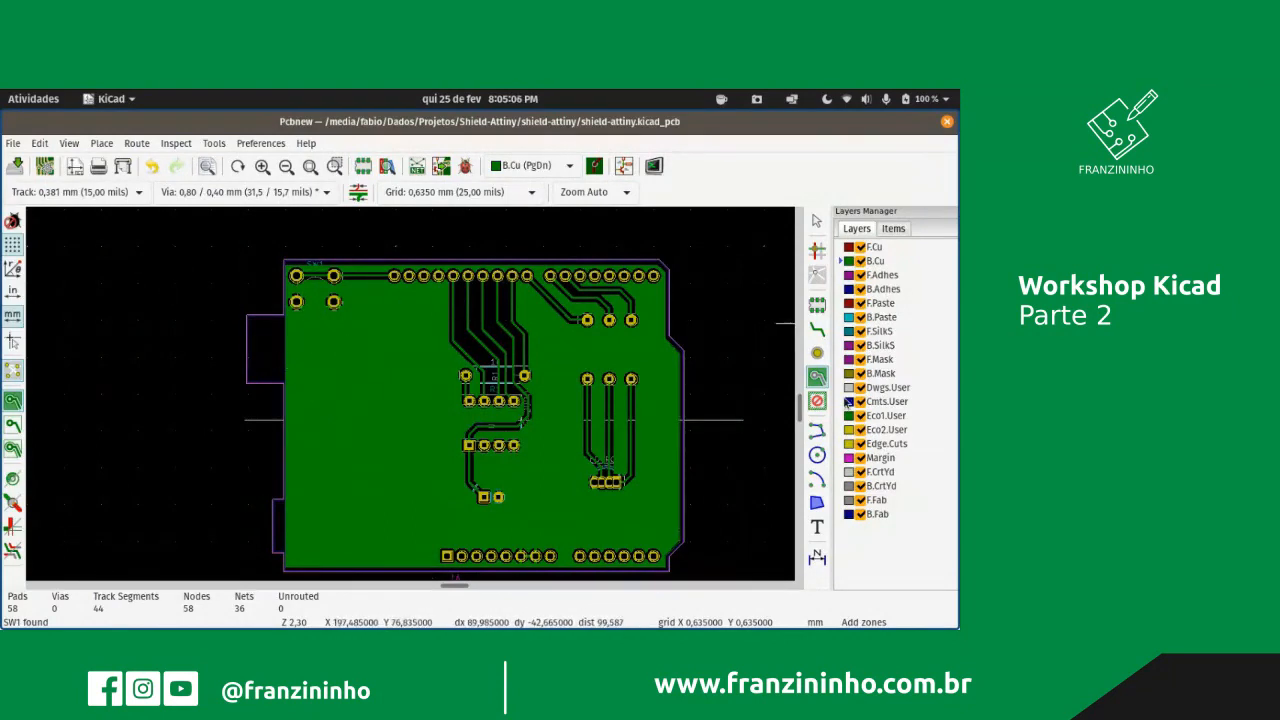
- Start the graphic line tool on the Edge.Cuts layer and set the grid to 0.1000 mm (3.94 mils)
click(816, 431)
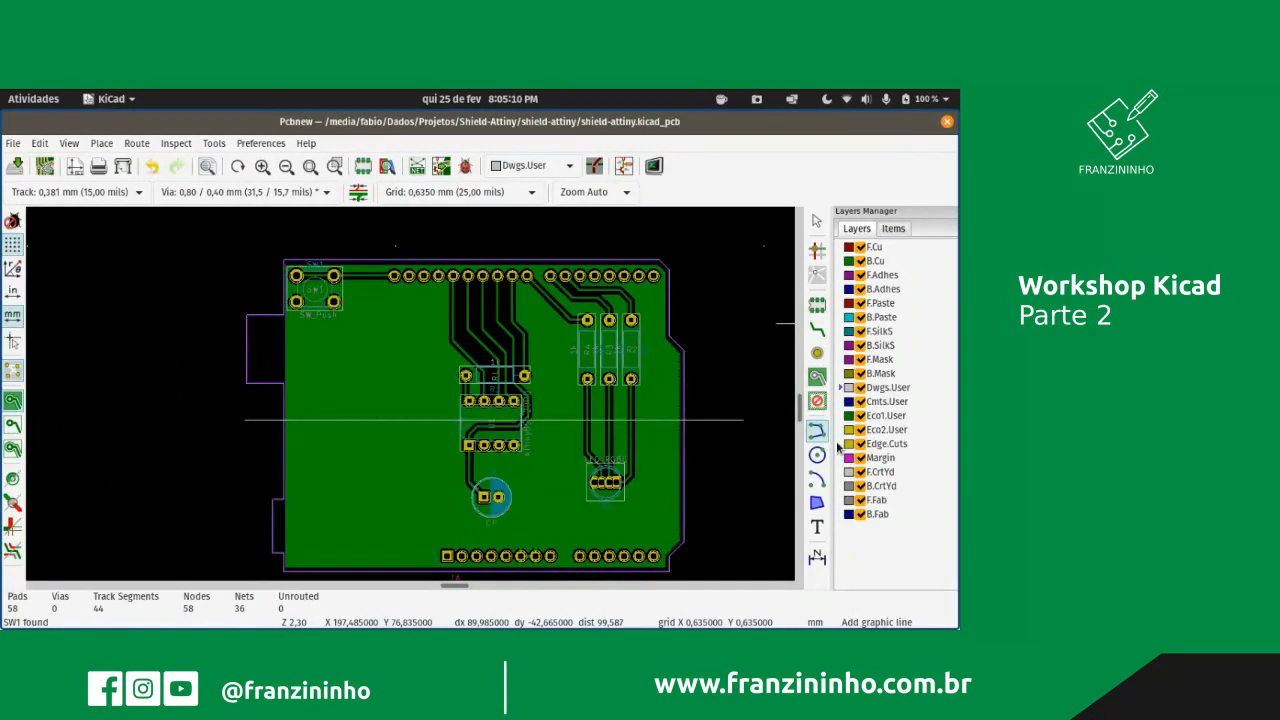
scroll(285, 525, down, 3)
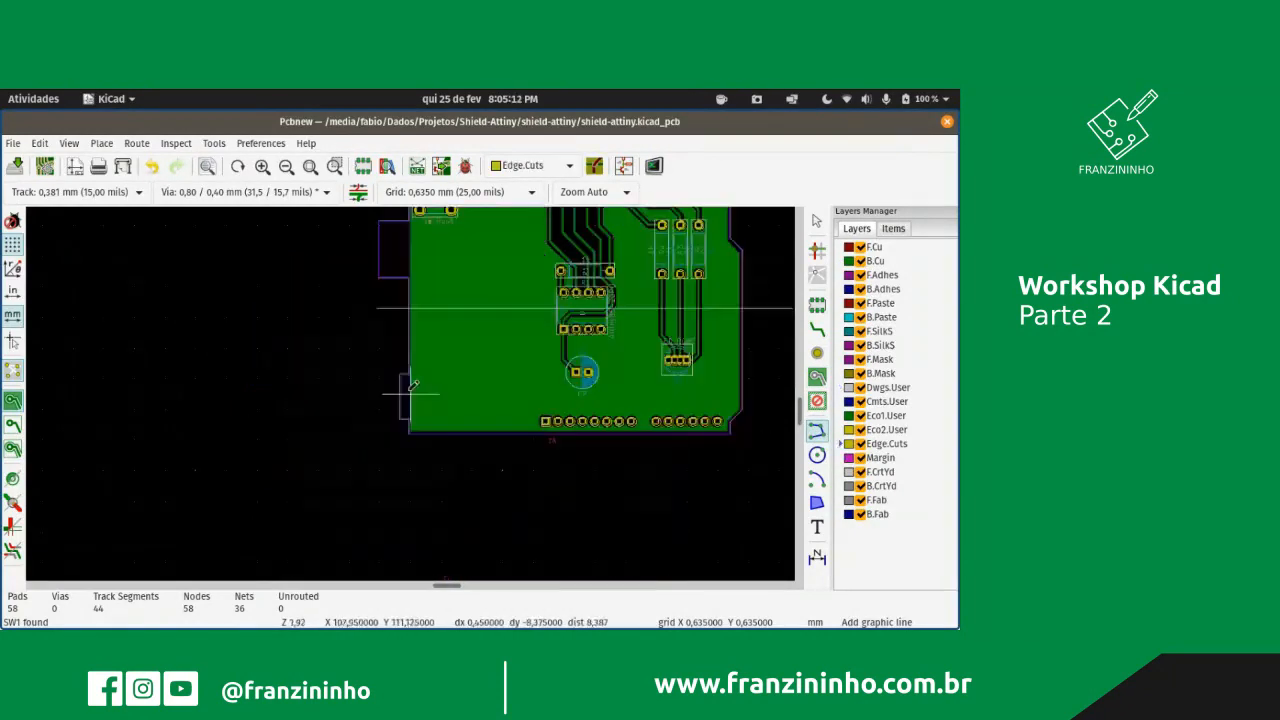
scroll(410, 393, up, 2)
scroll(410, 393, up, 6)
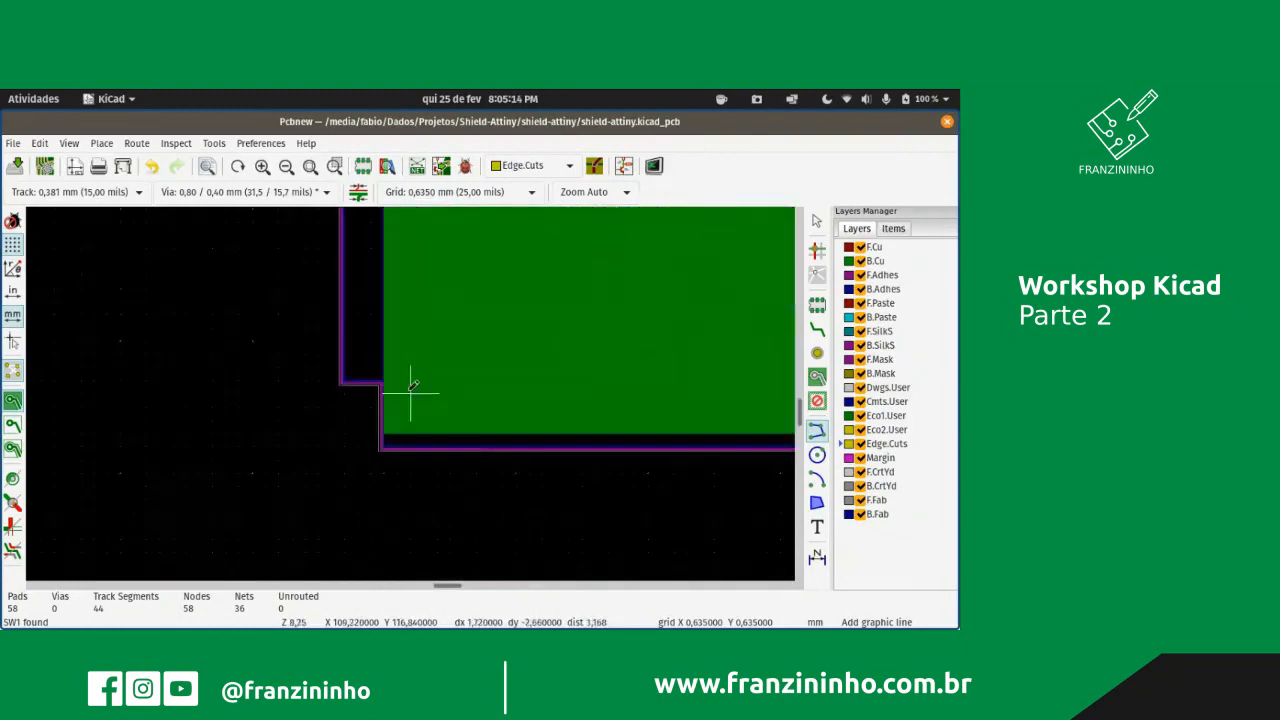
scroll(410, 405, up, 2)
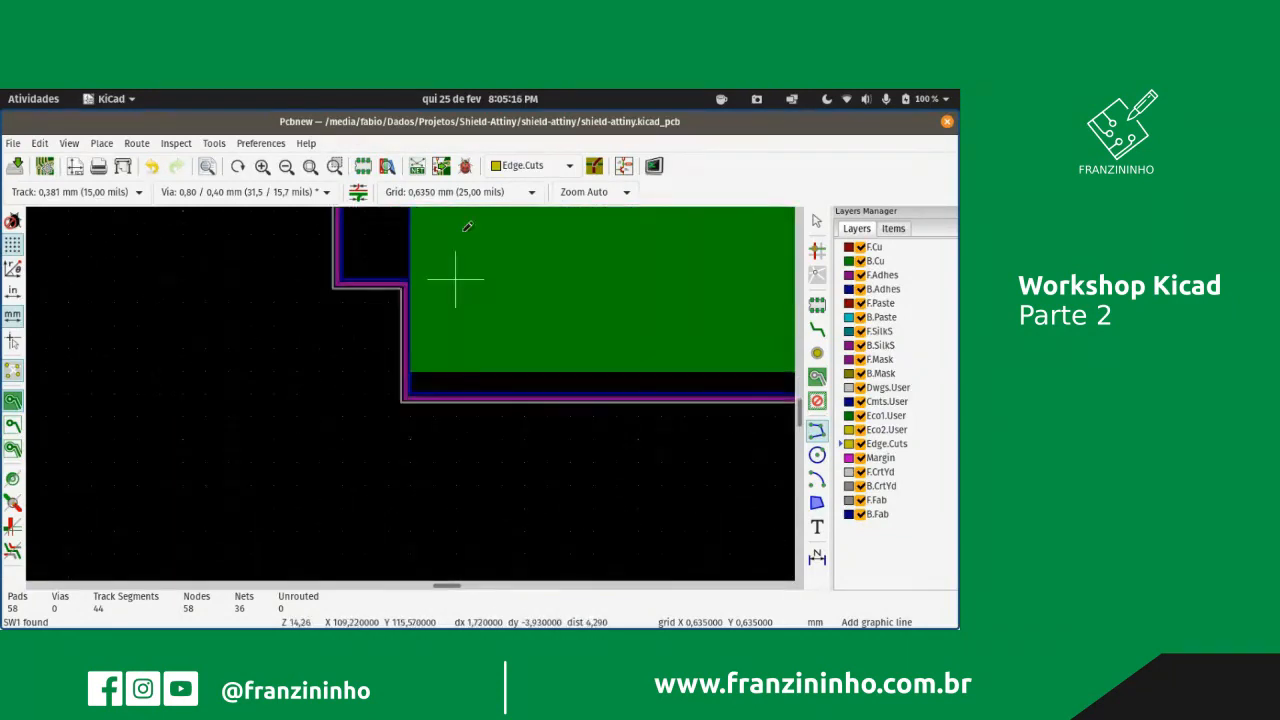
click(457, 192)
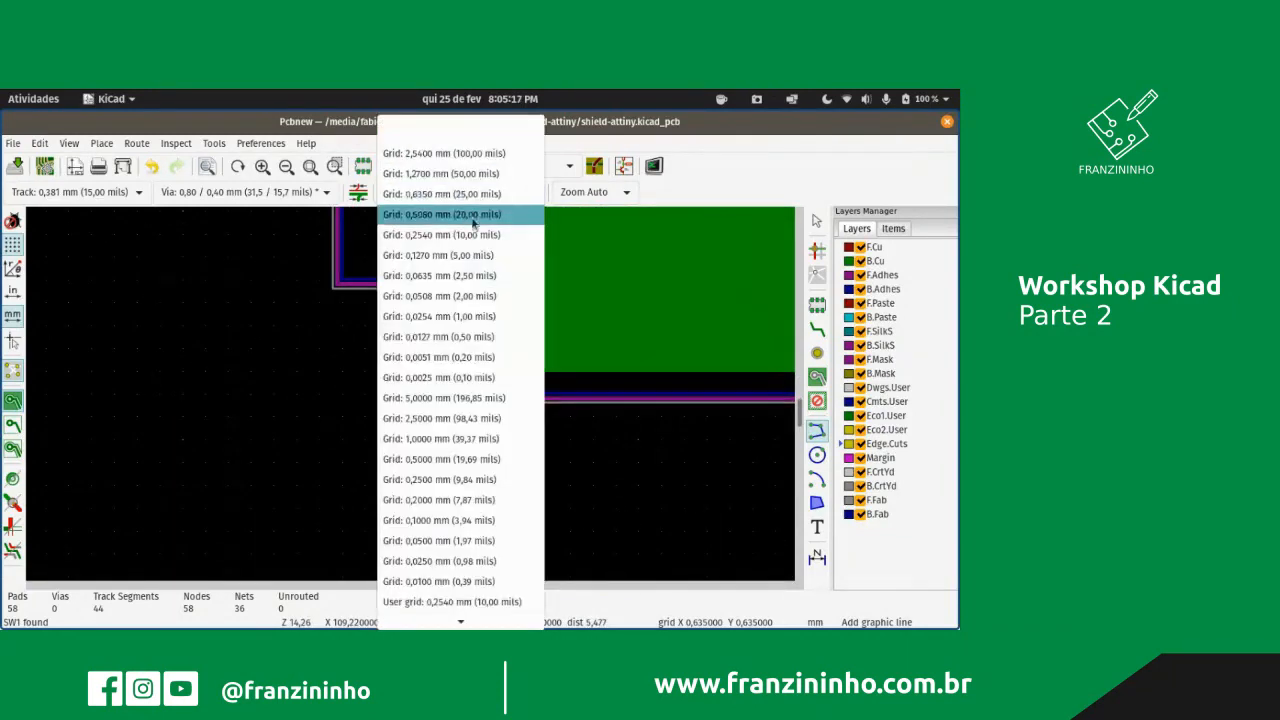
click(474, 438)
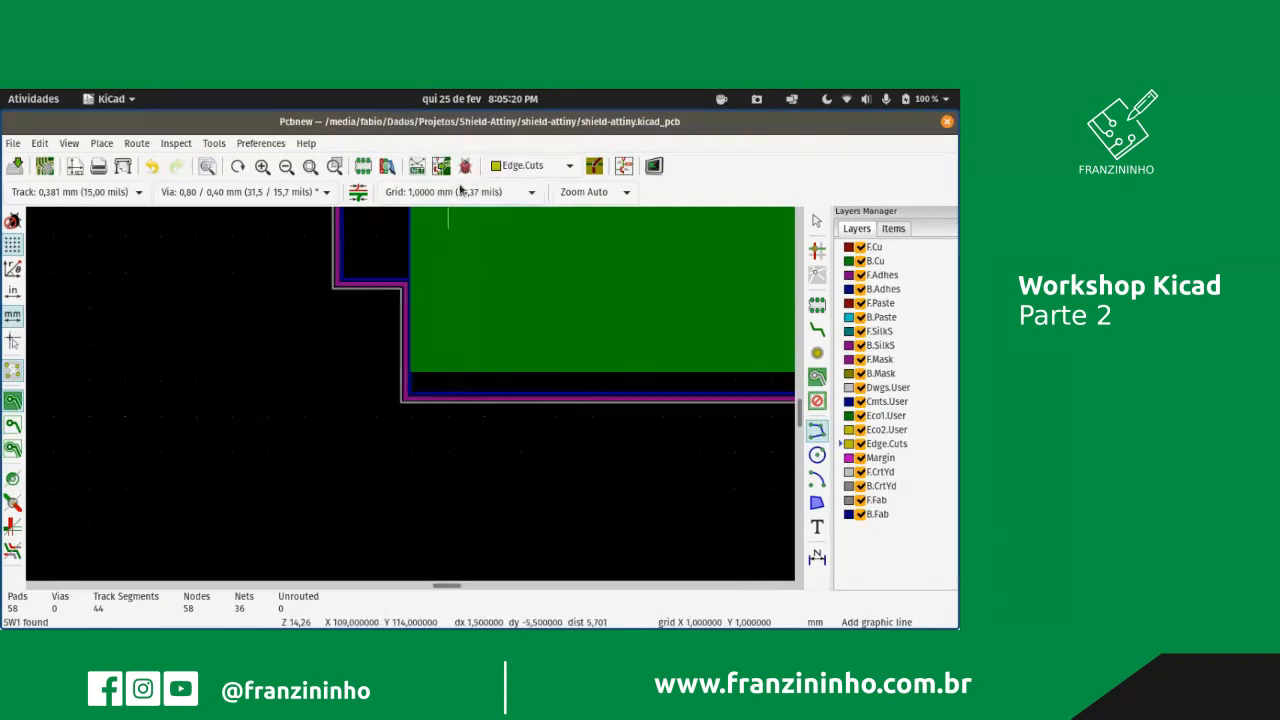
click(460, 192)
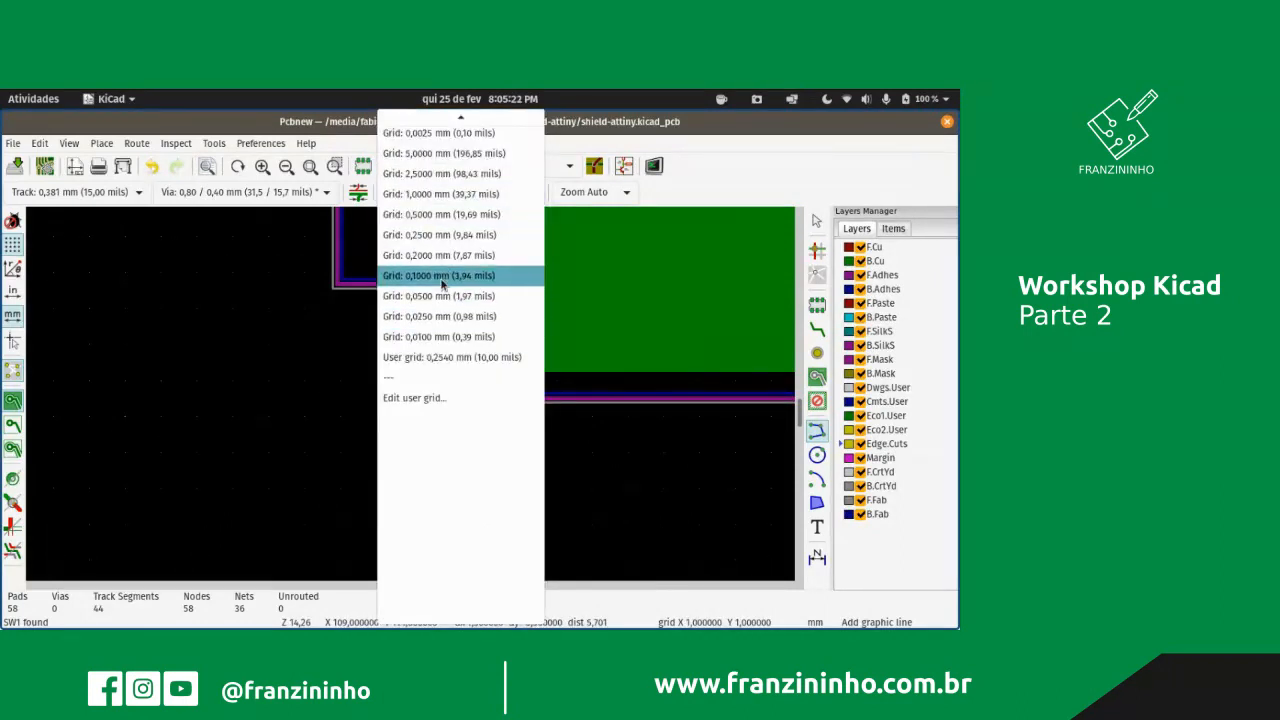
click(441, 214)
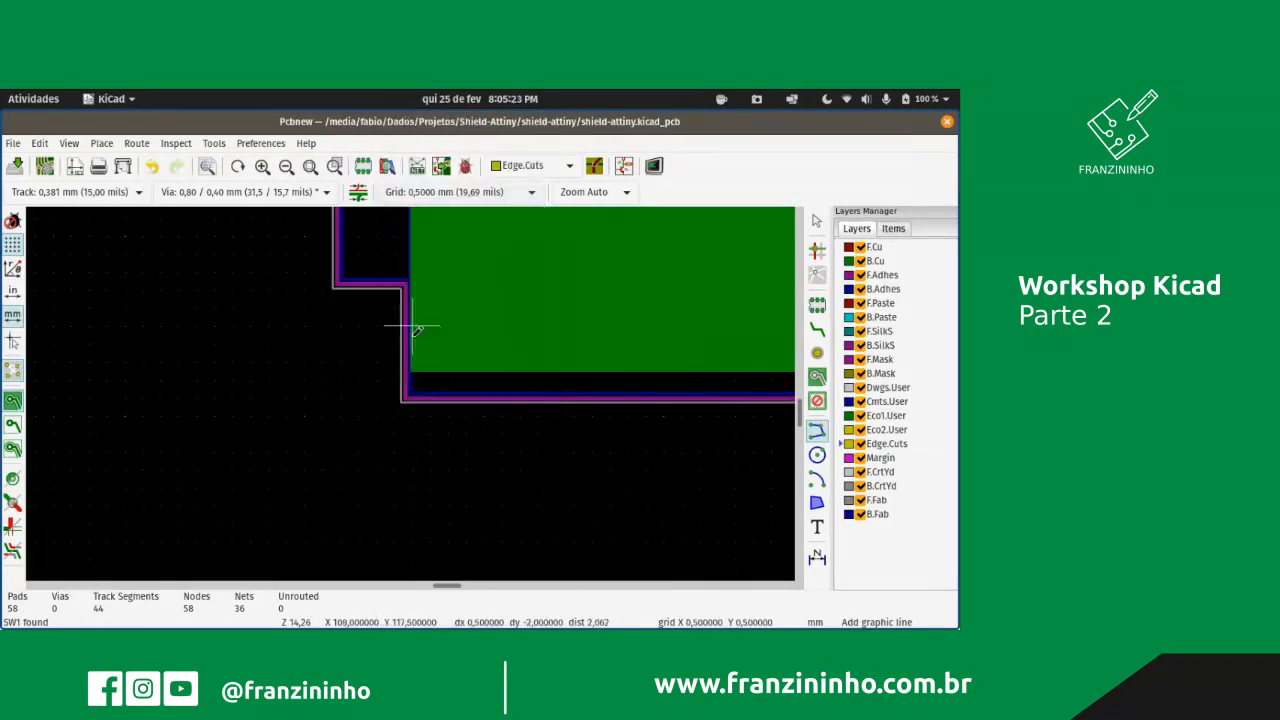
click(452, 196)
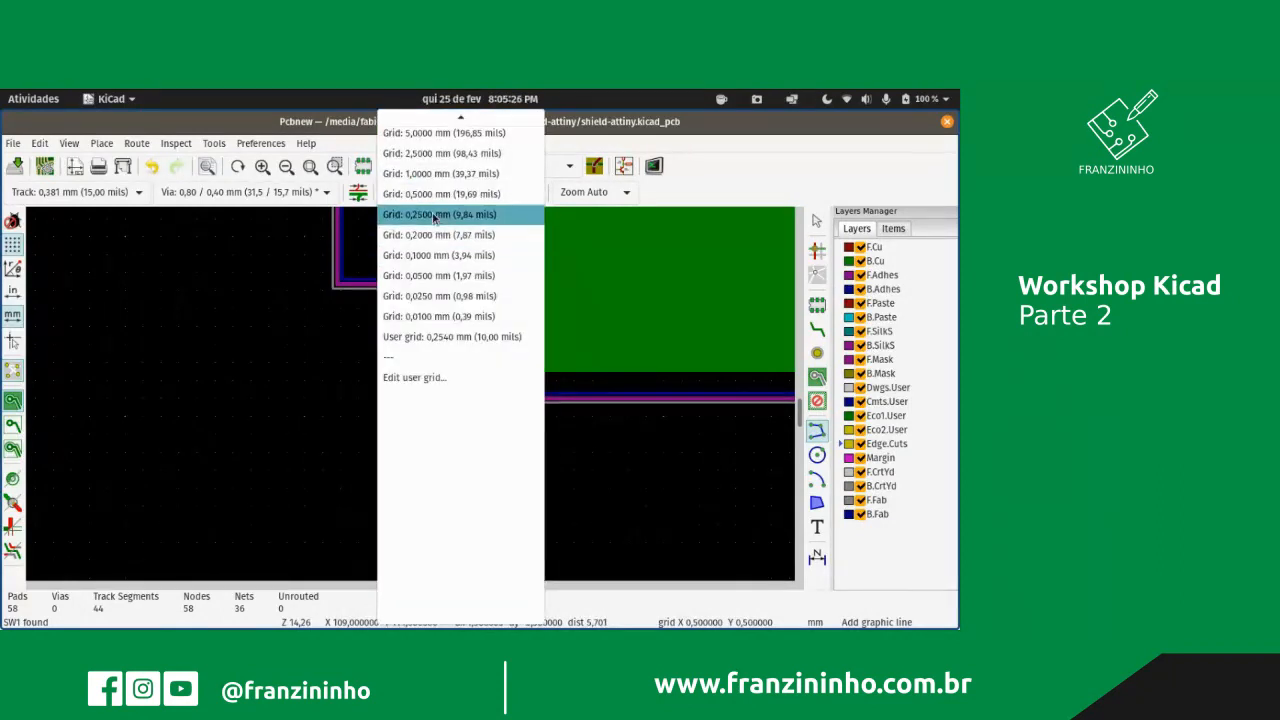
click(433, 255)
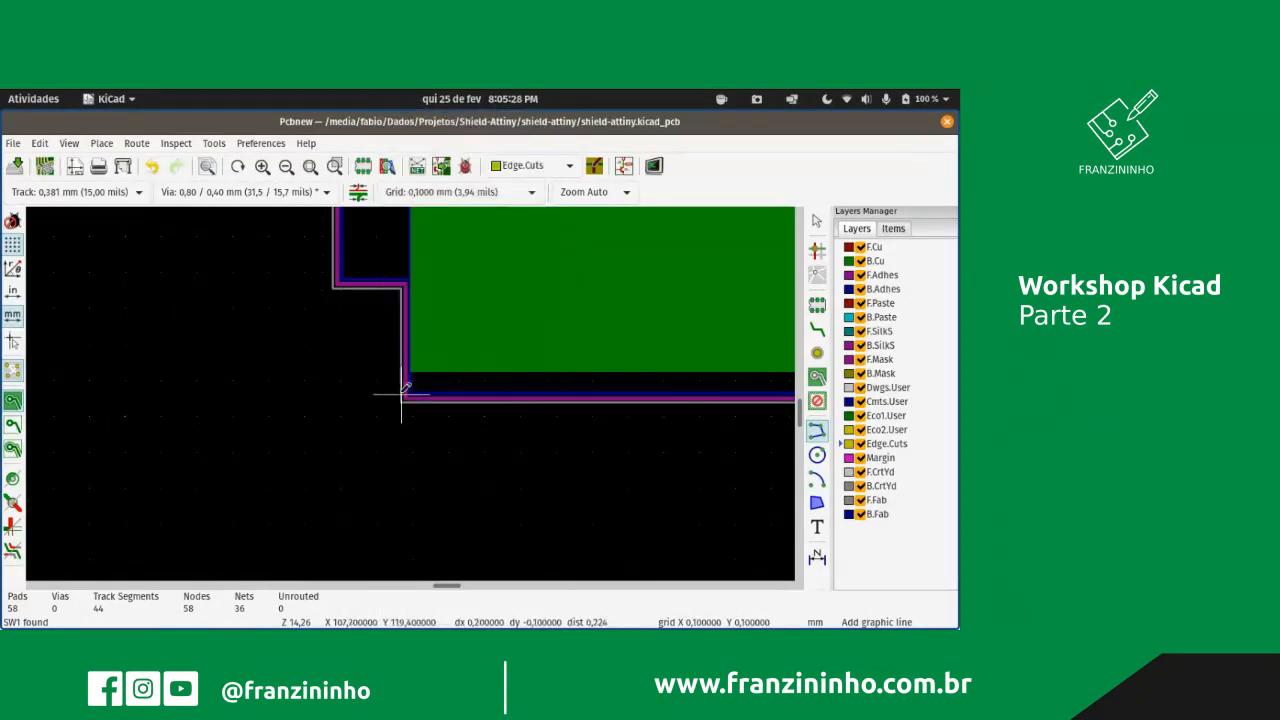
- Draw the board's lower edge on Edge.Cuts along the shield outline, about 66.3 mm from the lower-left corner to the lower-right corner
click(405, 397)
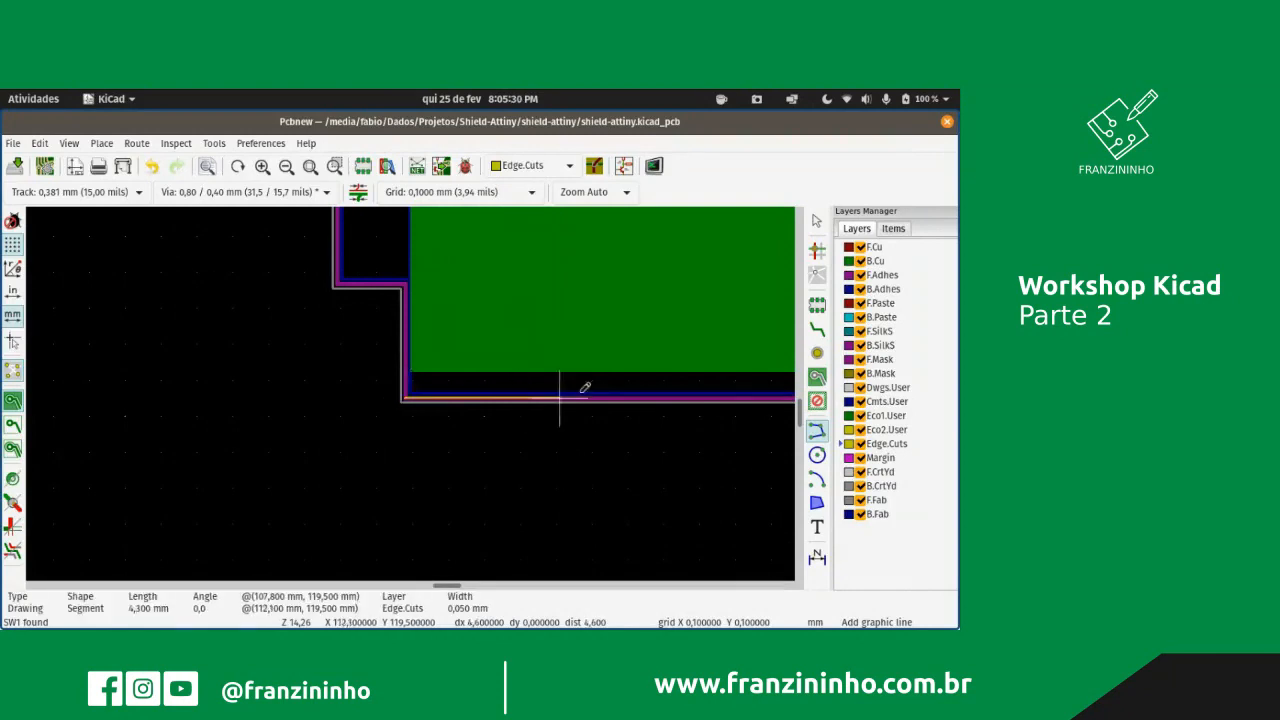
scroll(649, 385, up, 3)
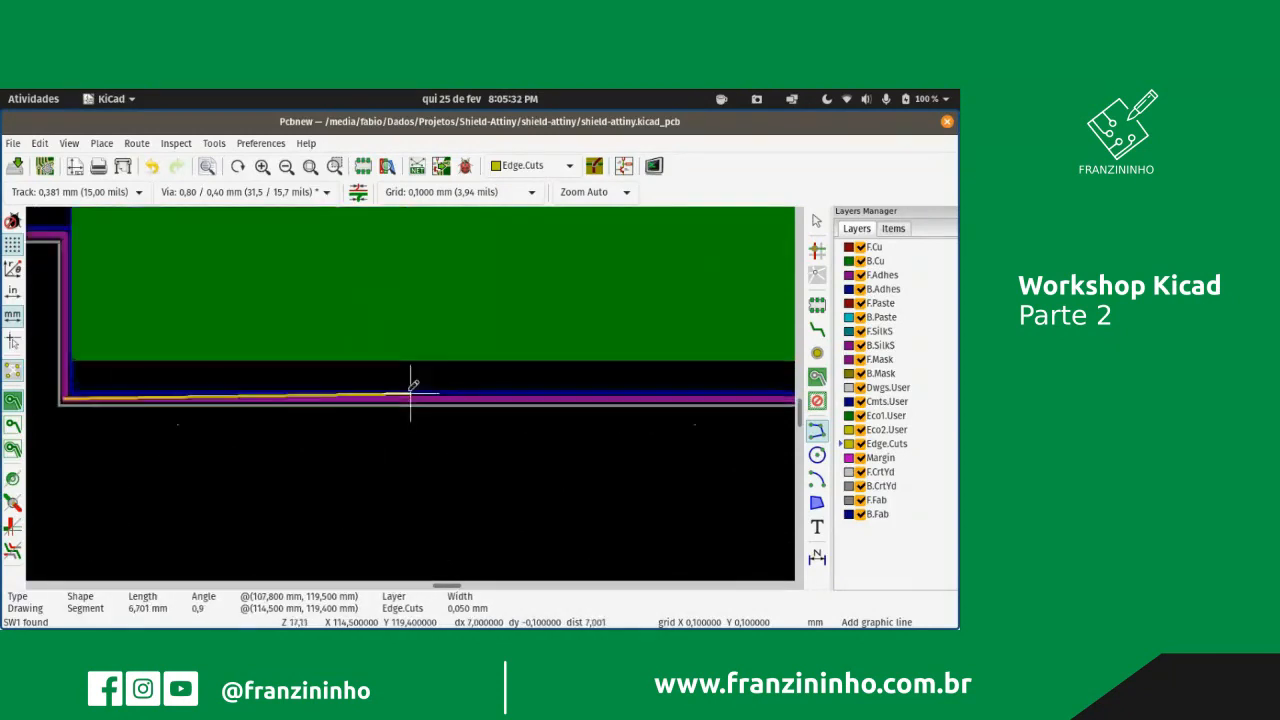
scroll(411, 385, down, 5)
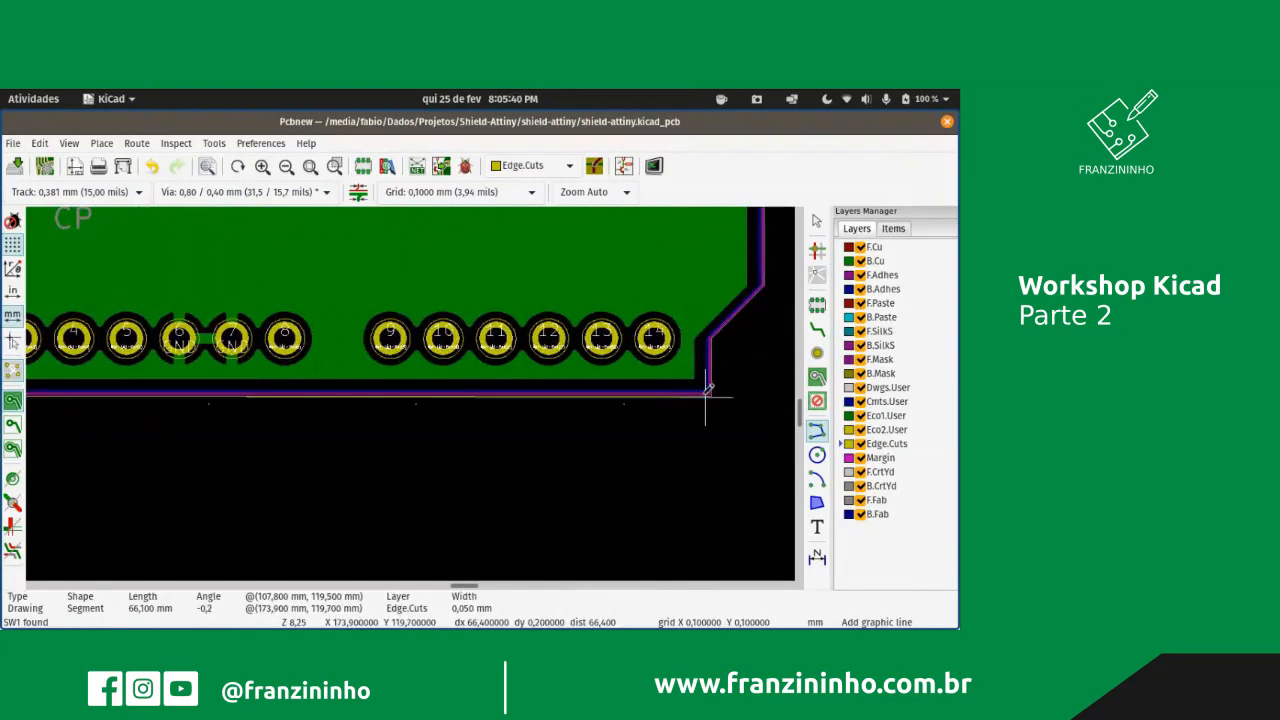
scroll(785, 396, down, 1)
scroll(410, 393, up, 5)
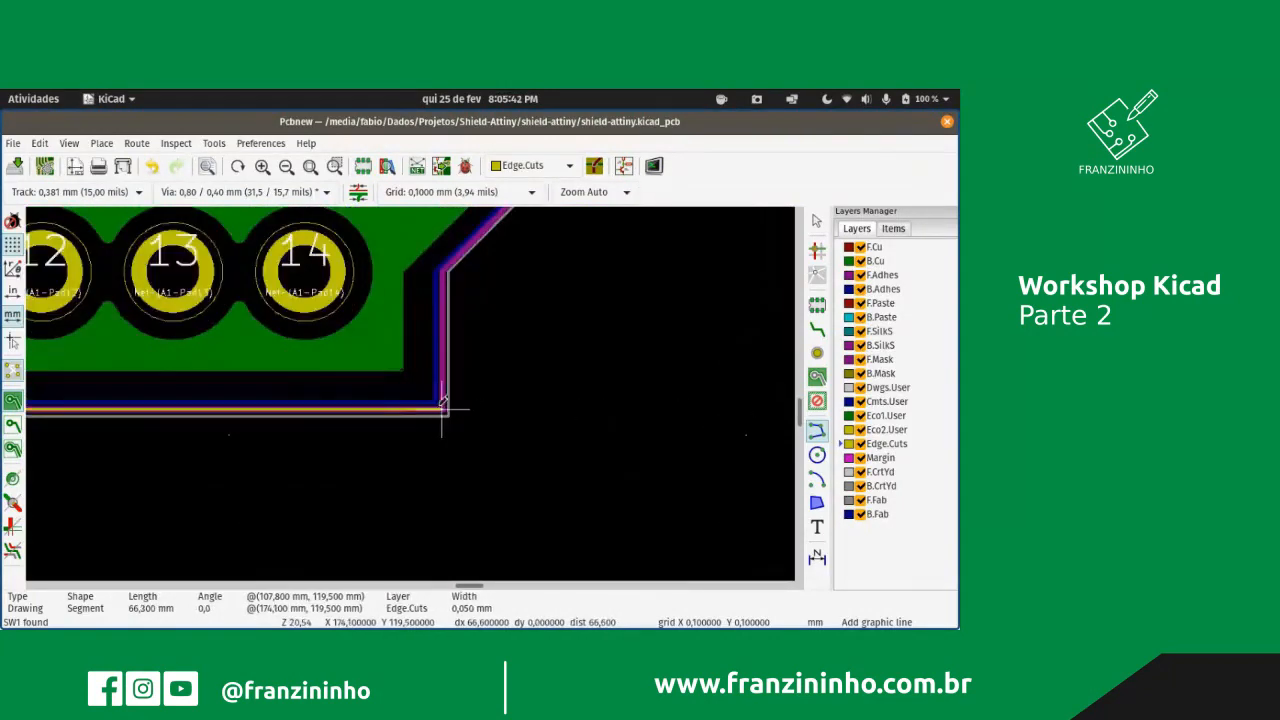
click(445, 405)
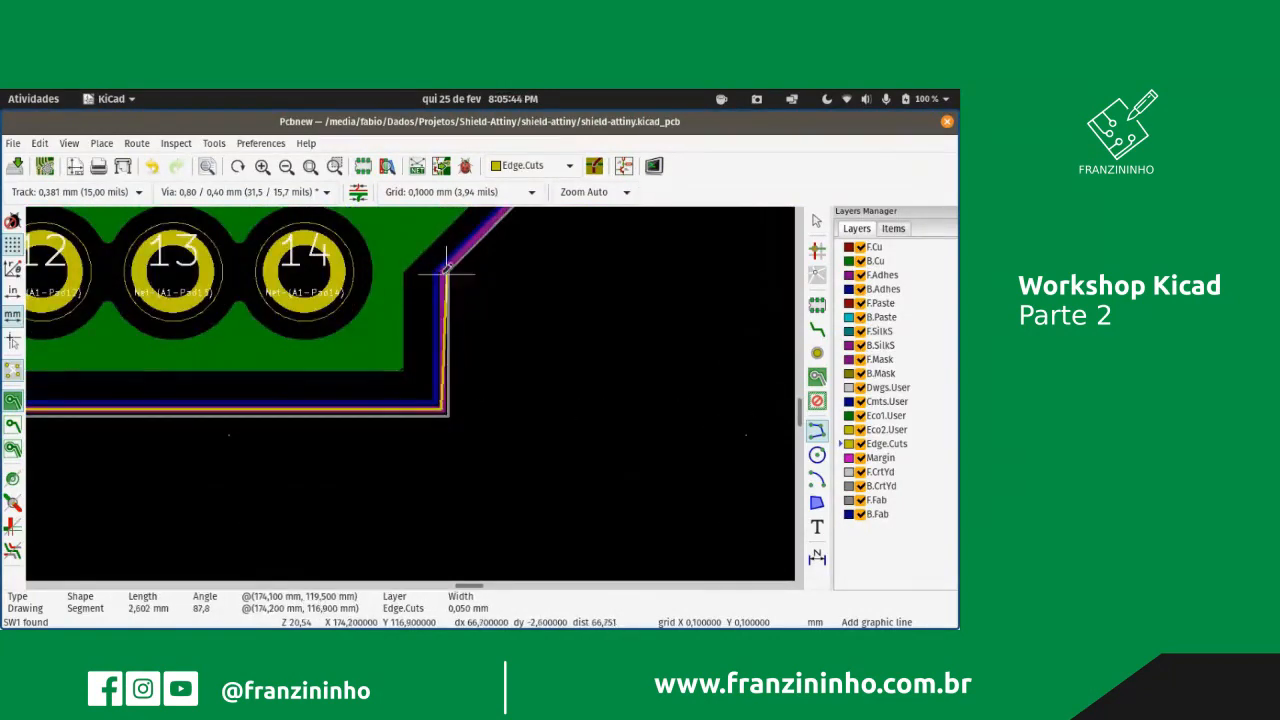
- Continue the Edge.Cuts outline up the board's stepped right side, following its diagonal segments to X 174.1 mm, Y 67.6 mm
click(447, 263)
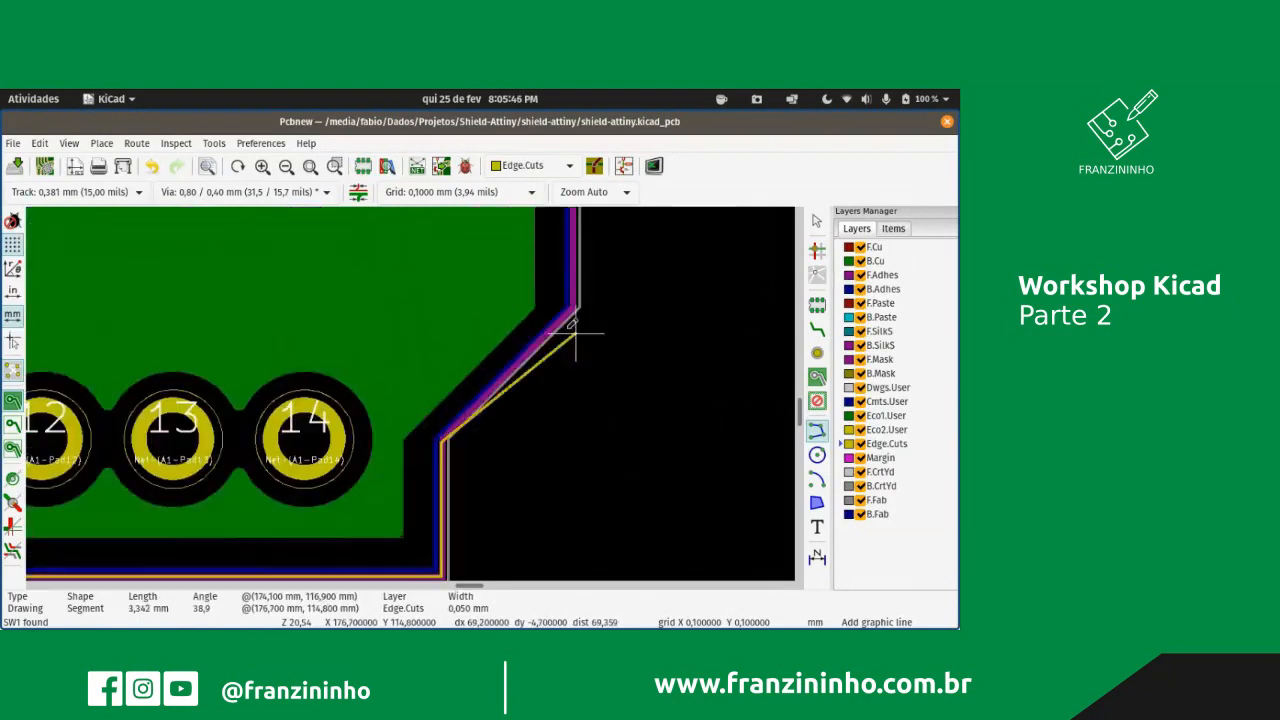
click(576, 303)
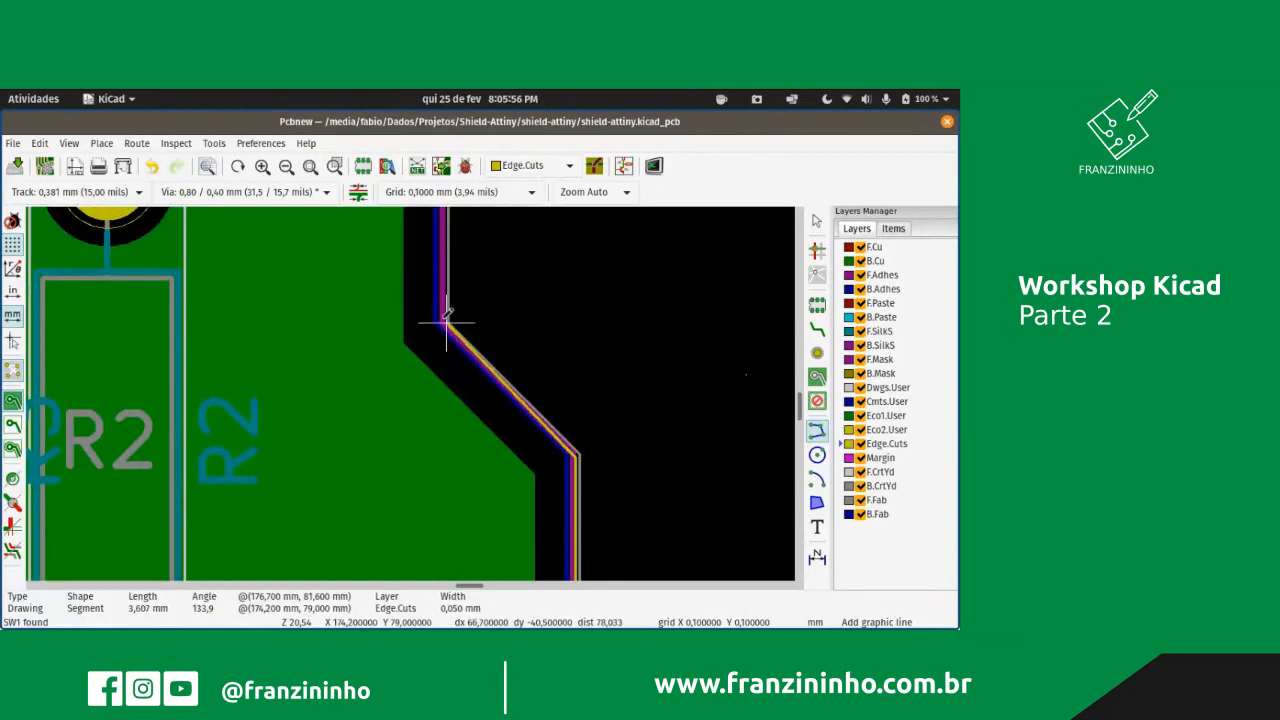
click(442, 321)
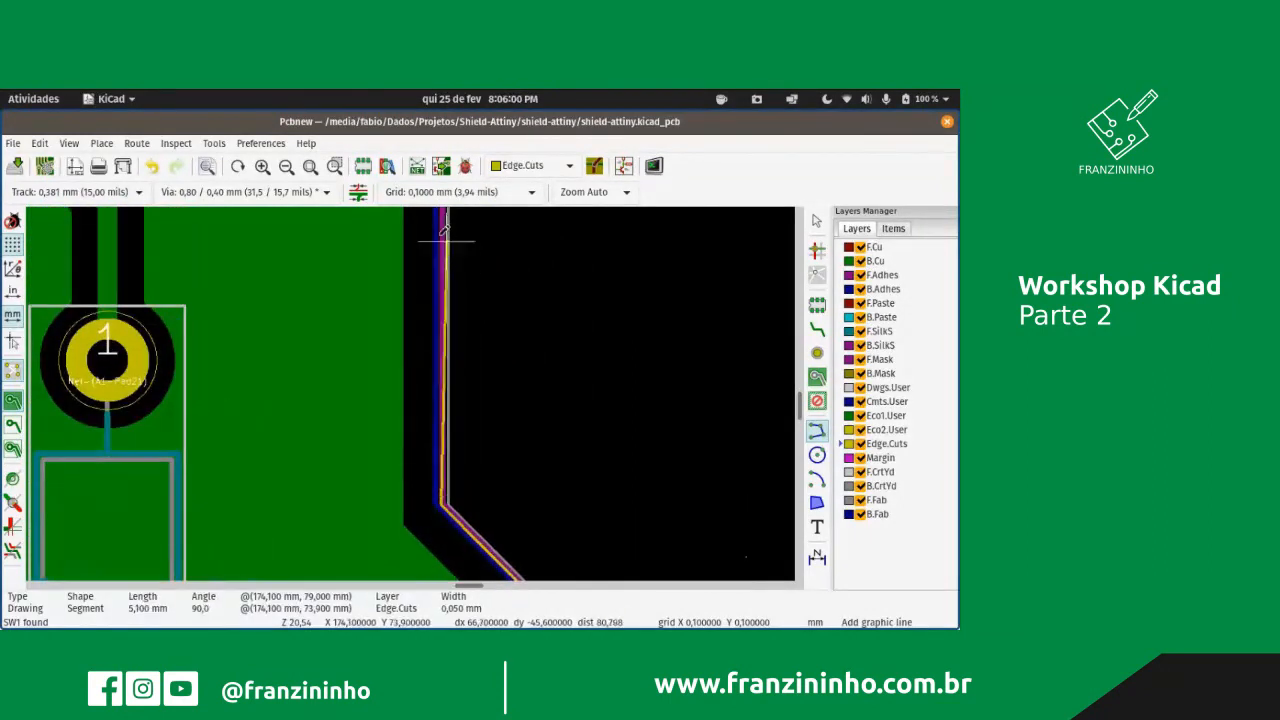
scroll(412, 383, down, 3)
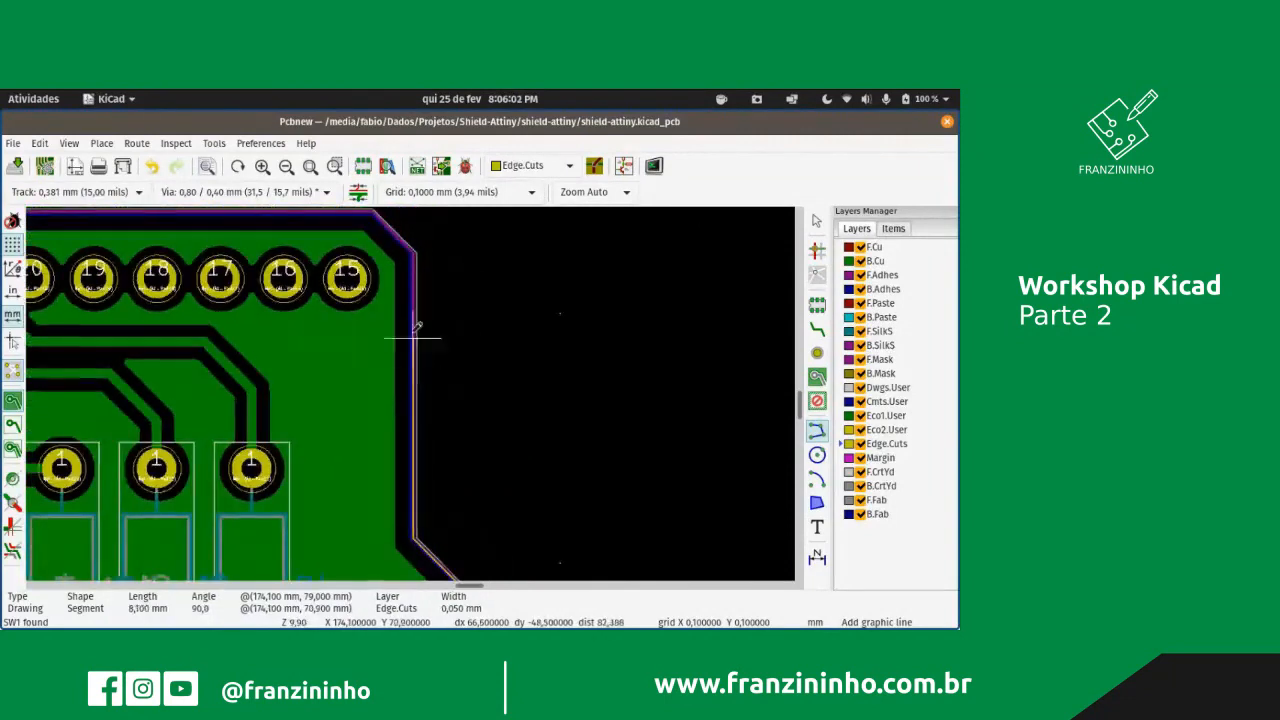
scroll(412, 383, up, 3)
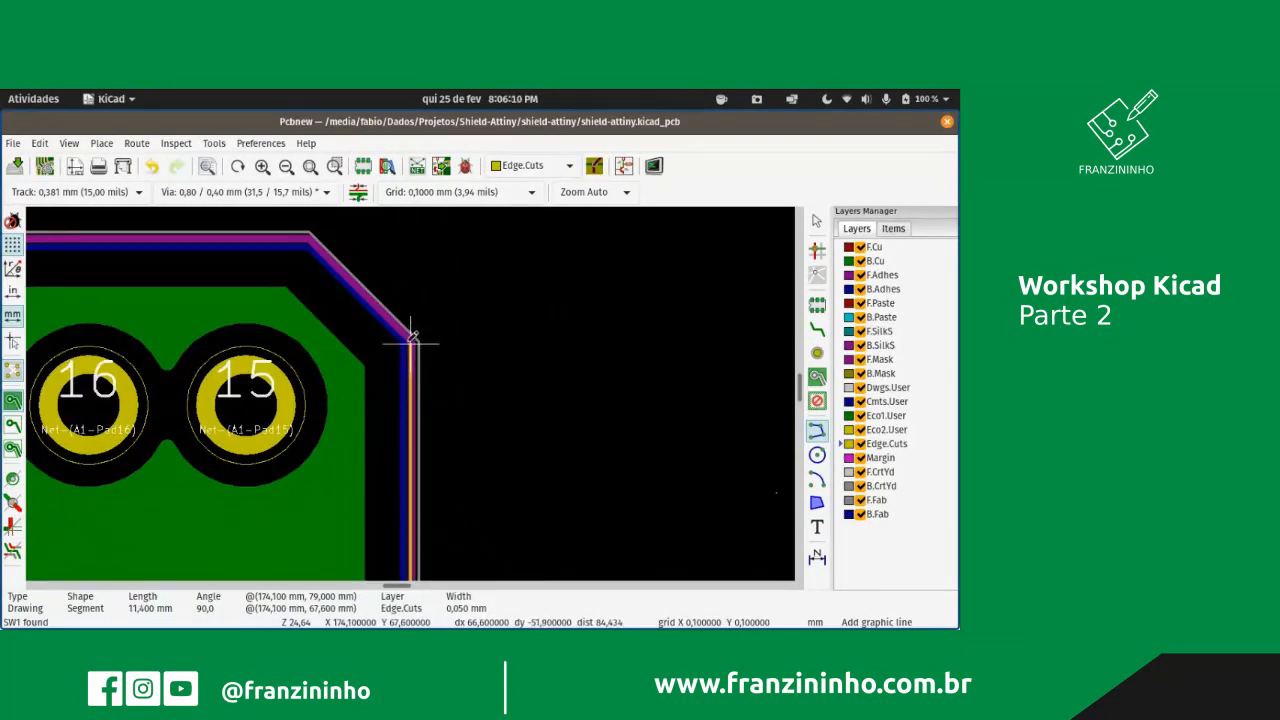
click(412, 336)
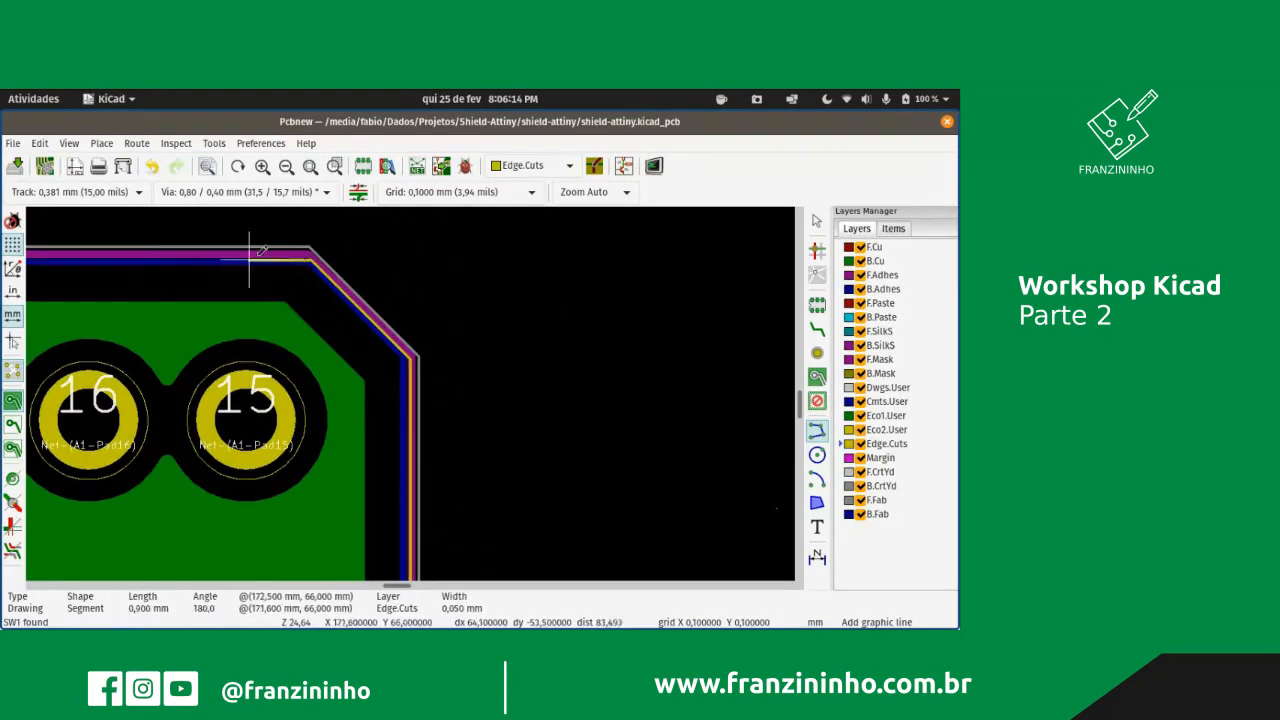
- Draw the diagonal upper-right corner of the board outline, ending it at X 172.4 mm, Y 65.9 mm
scroll(315, 252, down, 1)
scroll(414, 380, up, 2)
scroll(410, 390, up, 4)
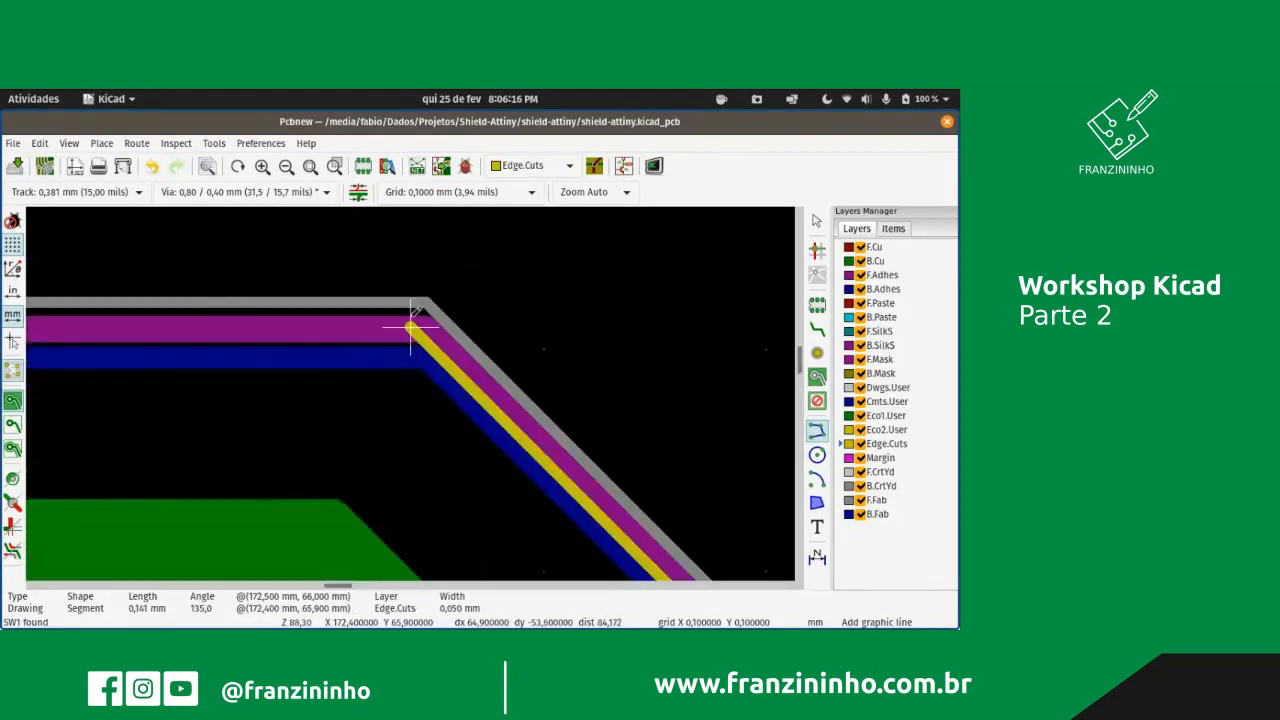
click(410, 325)
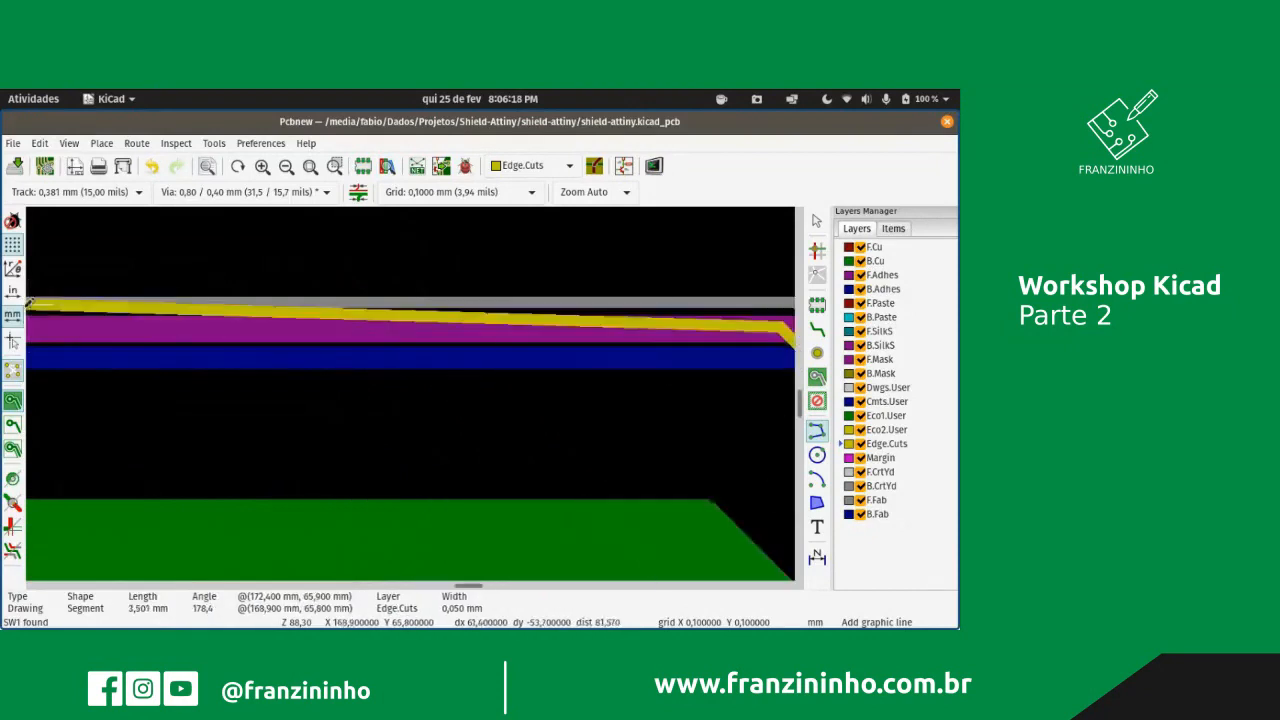
- Draw the upper edge to X 107.8 mm, Y 65.9 mm and a straight 53.6 mm left edge, closing the outline at its starting corner
scroll(410, 385, down, 7)
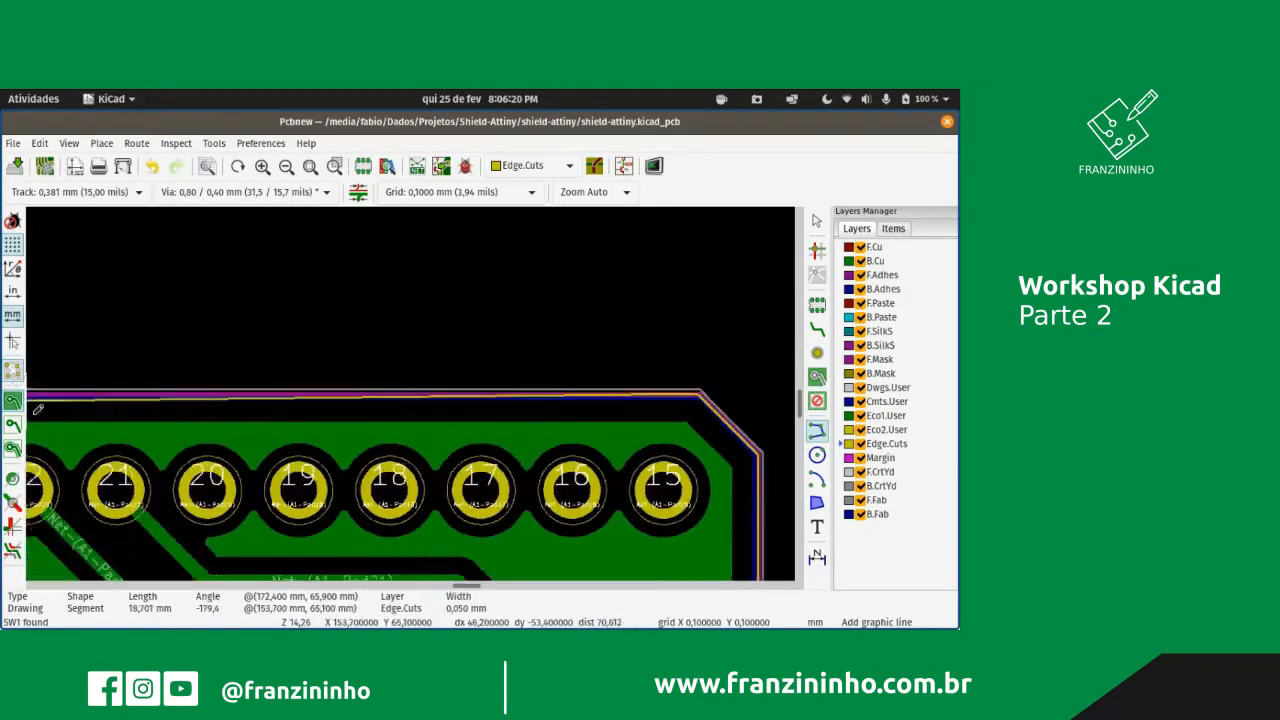
scroll(380, 390, down, 2)
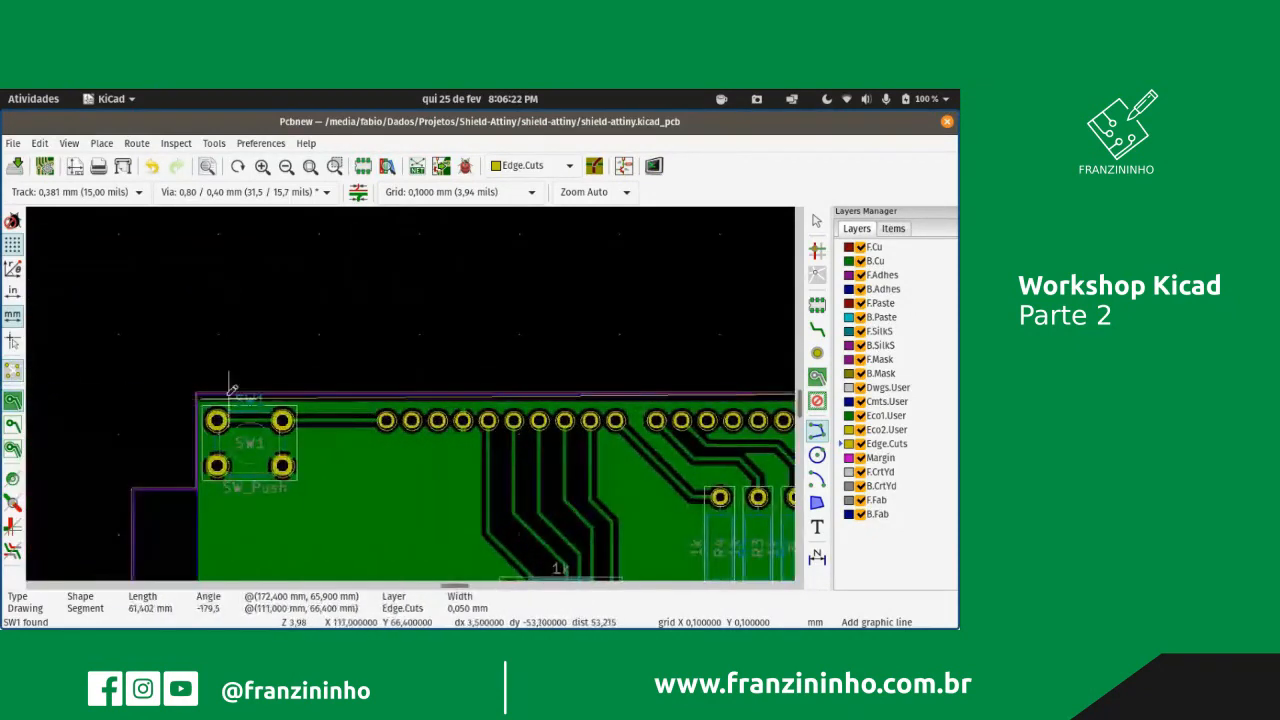
scroll(410, 390, up, 8)
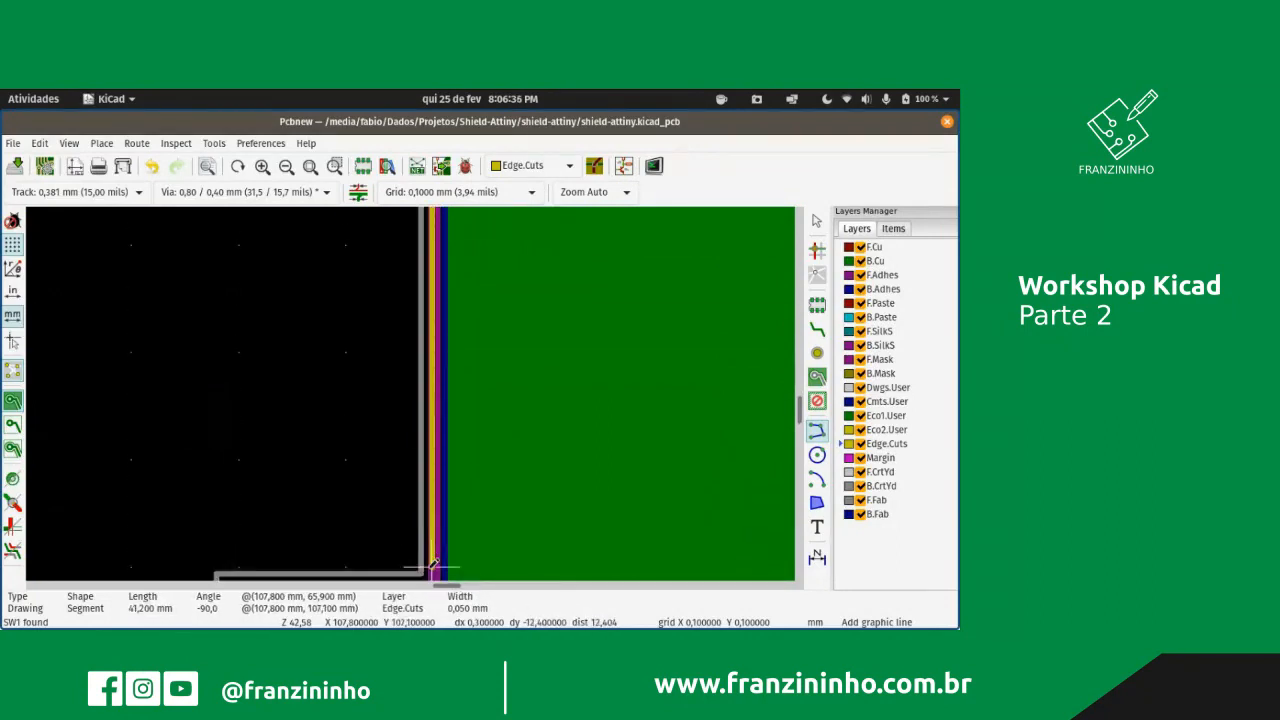
scroll(433, 560, down, 2)
scroll(410, 392, down, 2)
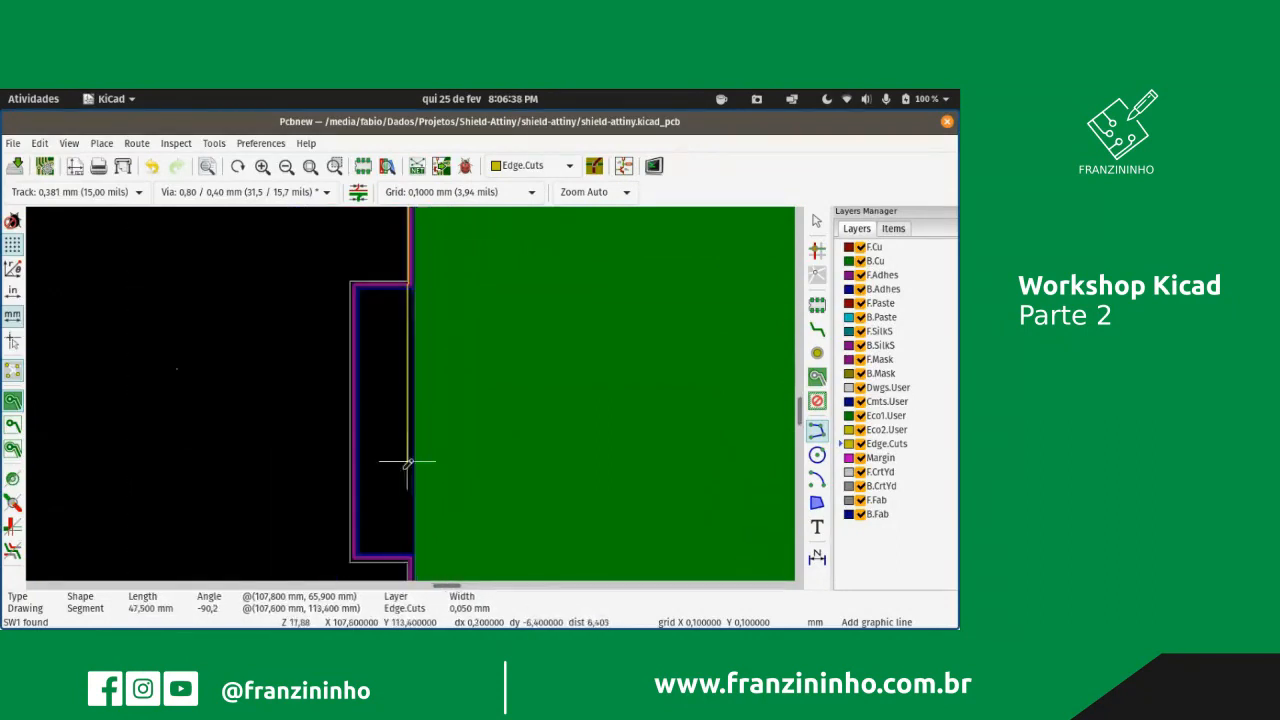
scroll(413, 490, down, 1)
scroll(410, 392, up, 5)
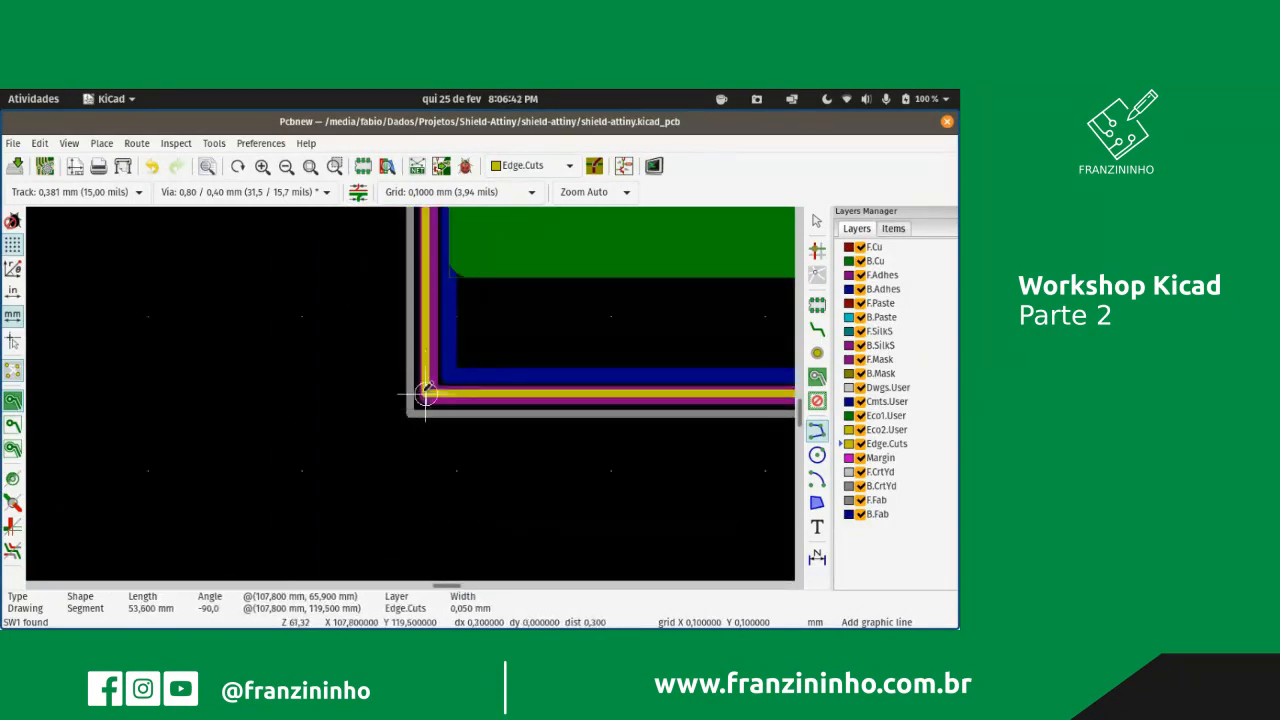
double_click(425, 393)
- Save the board with its completed Edge.Cuts outline
scroll(423, 380, down, 8)
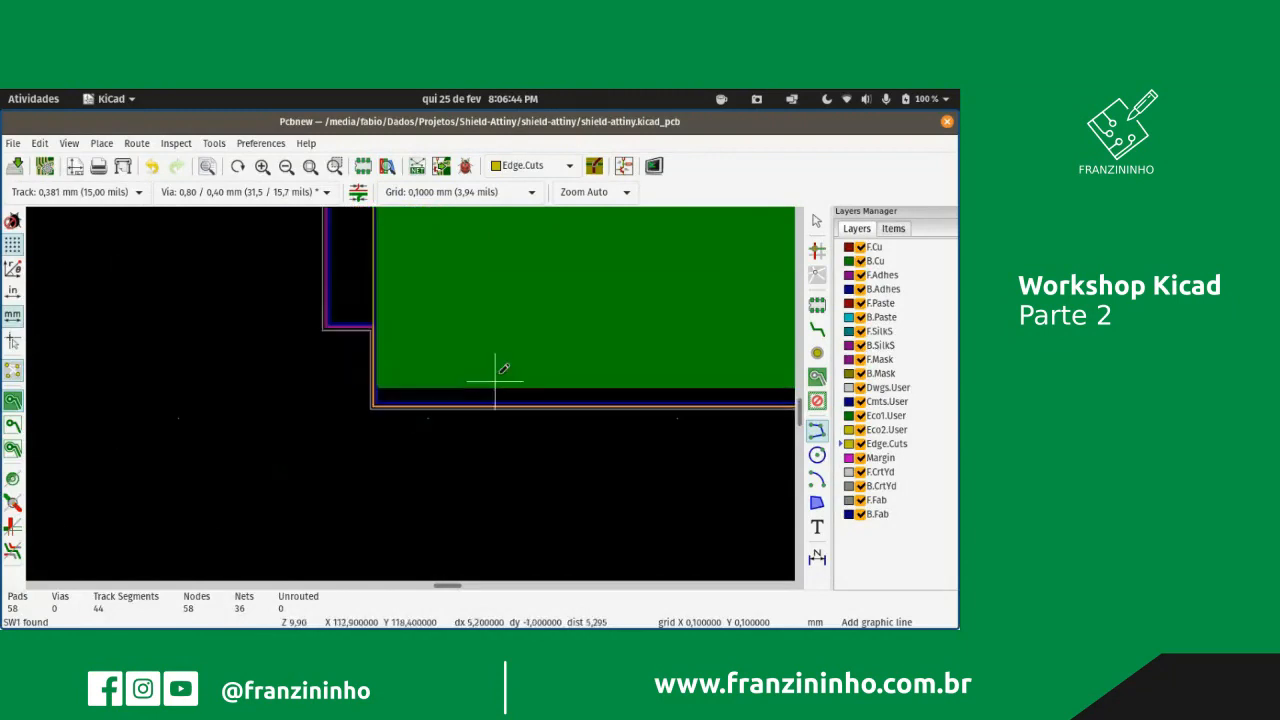
scroll(472, 348, up, 3)
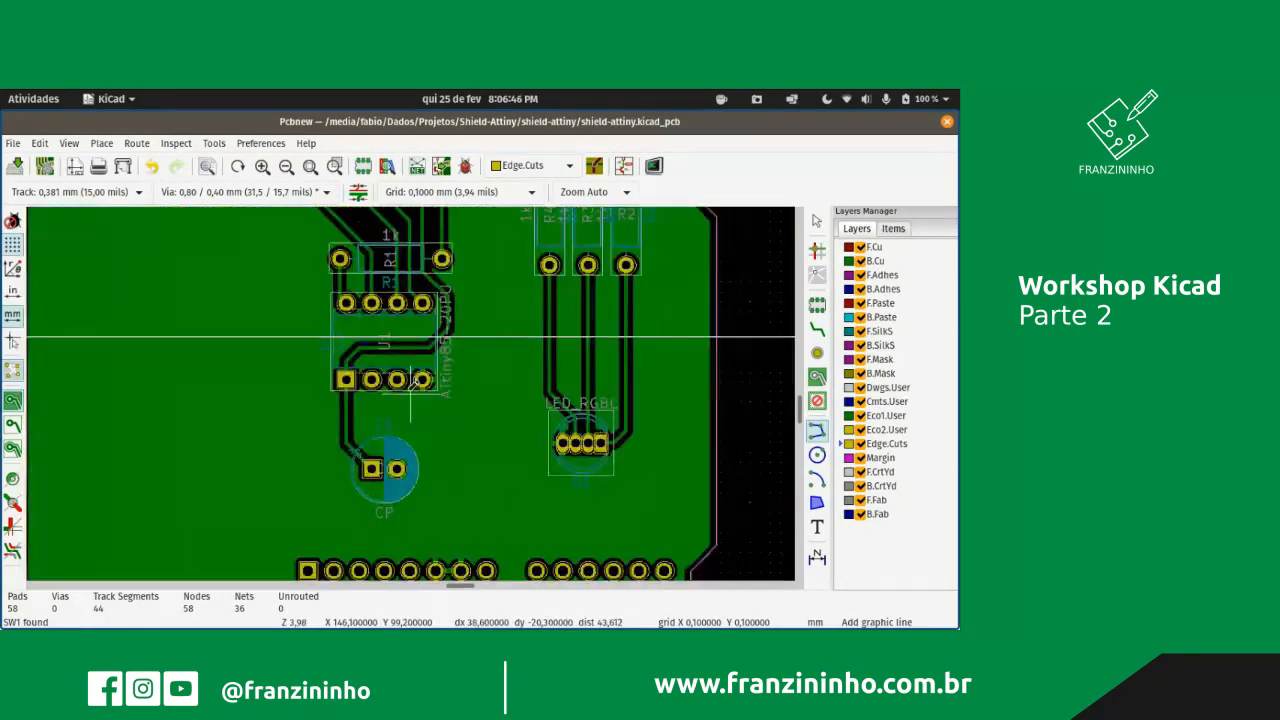
scroll(424, 388, down, 3)
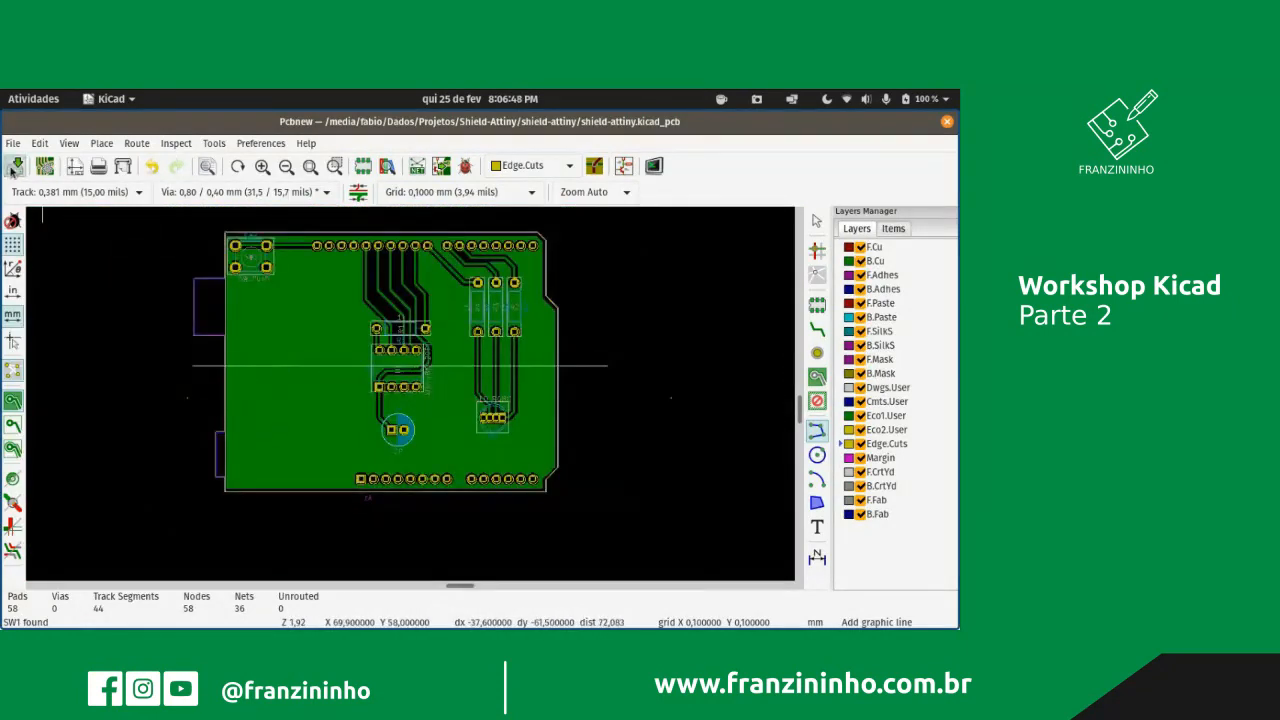
click(14, 167)
- Open the 3D view to examine the board's cut shape and component placement, then return to the layout around LED D1
click(69, 143)
click(90, 210)
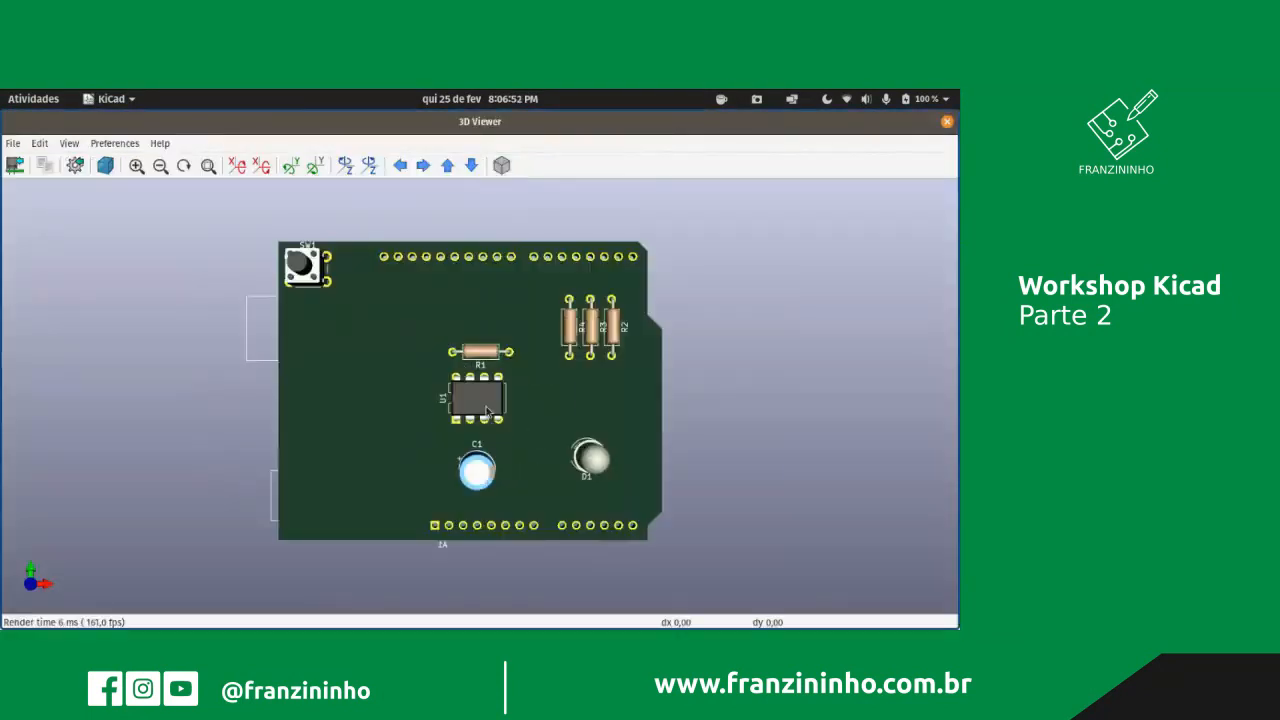
scroll(480, 400, up, 3)
scroll(465, 389, down, 2)
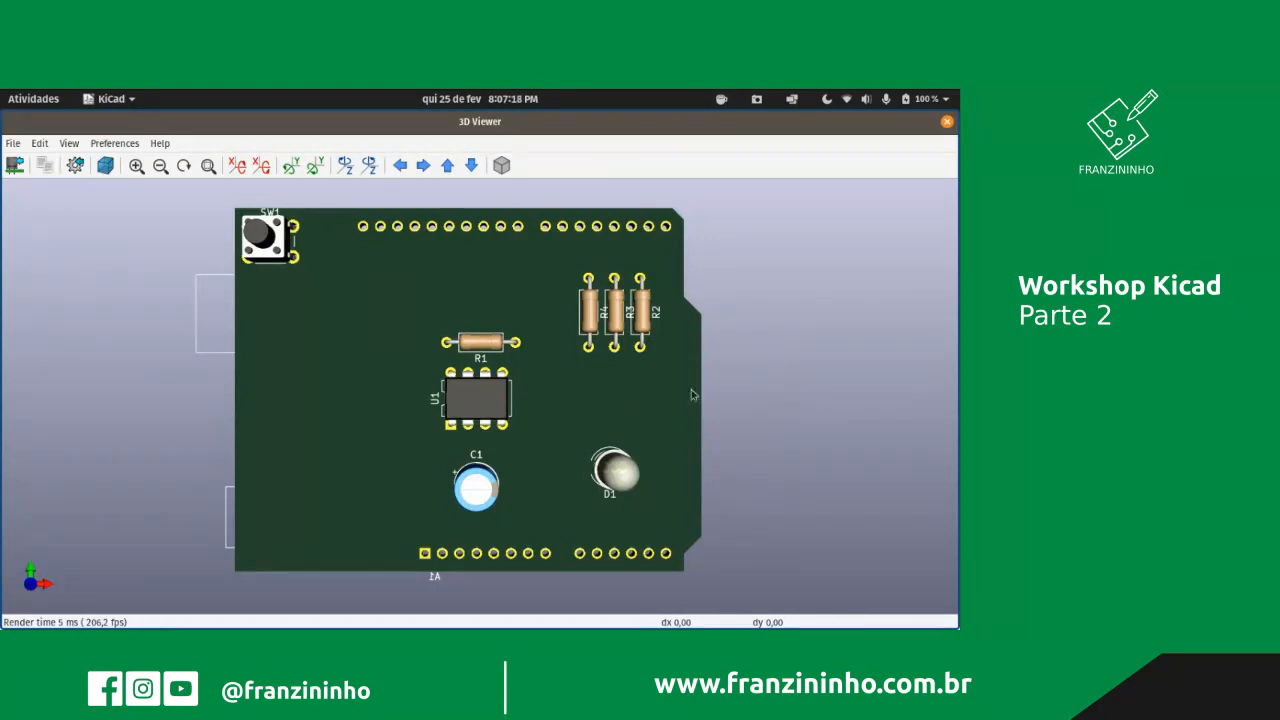
click(945, 123)
scroll(480, 320, up, 1)
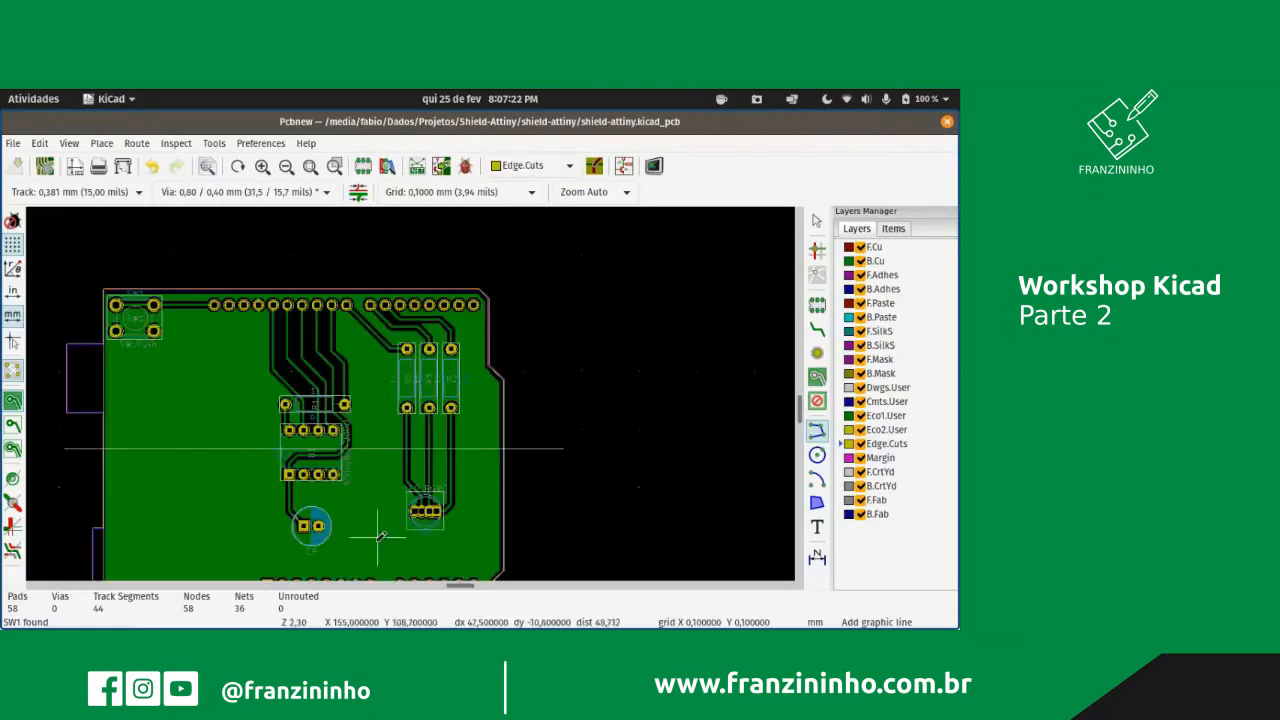
scroll(380, 537, up, 3)
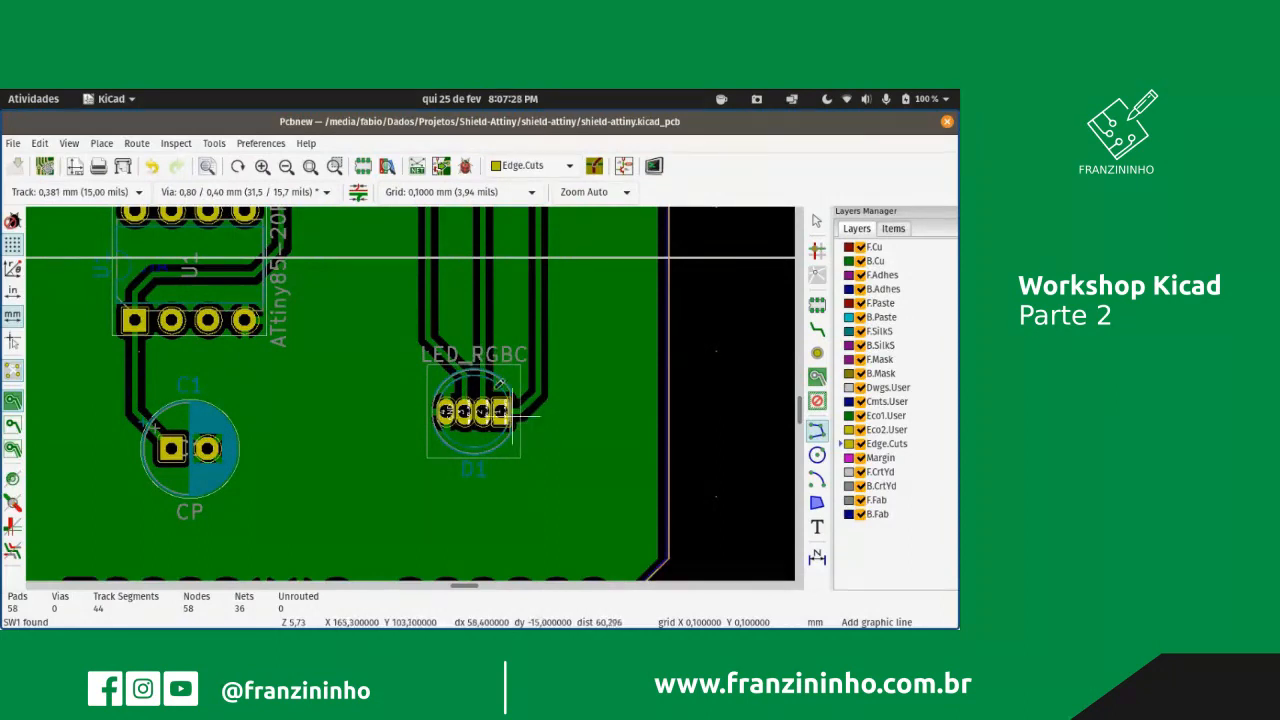
- Examine the routed layout from LED D1 out to the whole board outline and the connector shapes projecting beyond it
scroll(510, 413, down, 2)
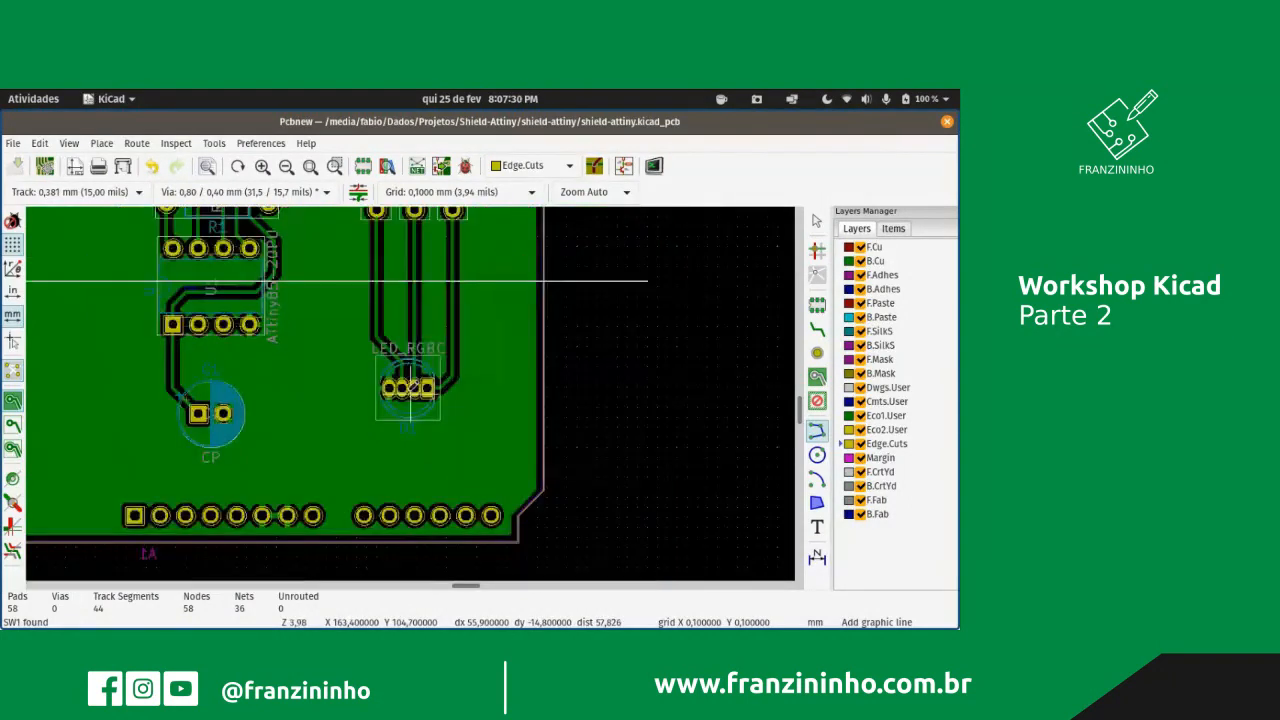
scroll(397, 377, down, 1)
scroll(347, 363, down, 2)
scroll(411, 393, up, 3)
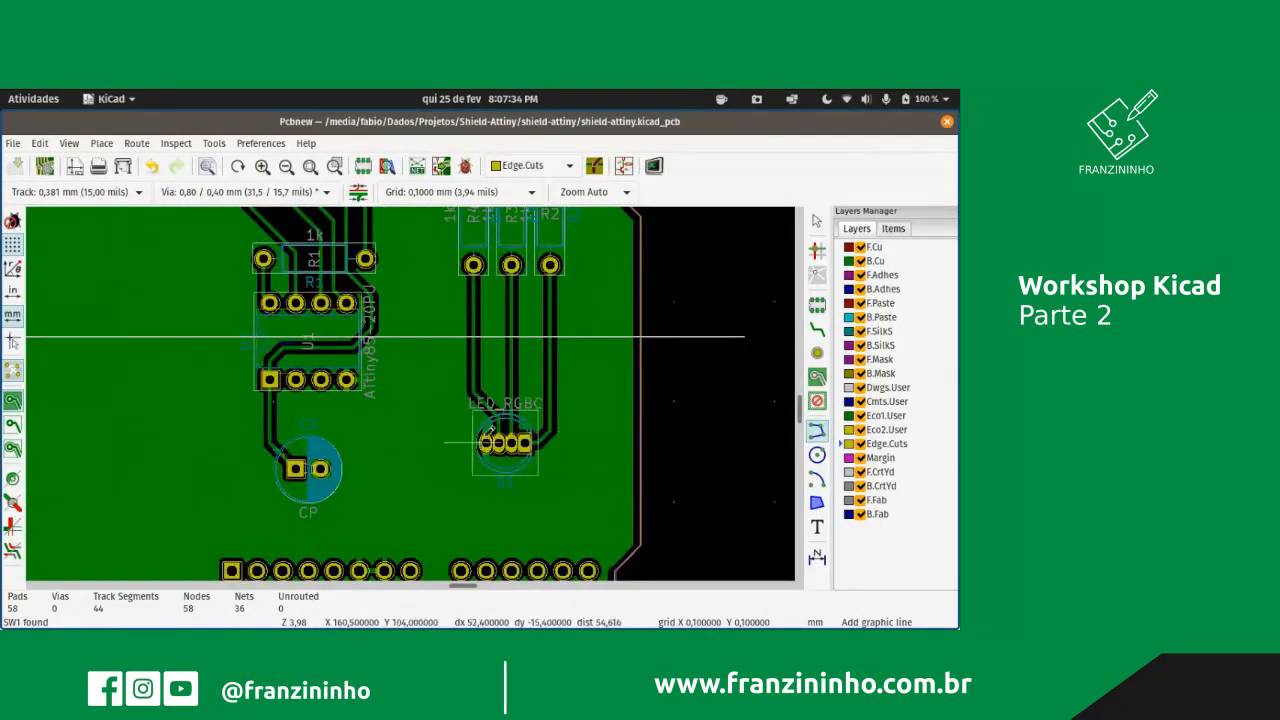
scroll(413, 385, down, 4)
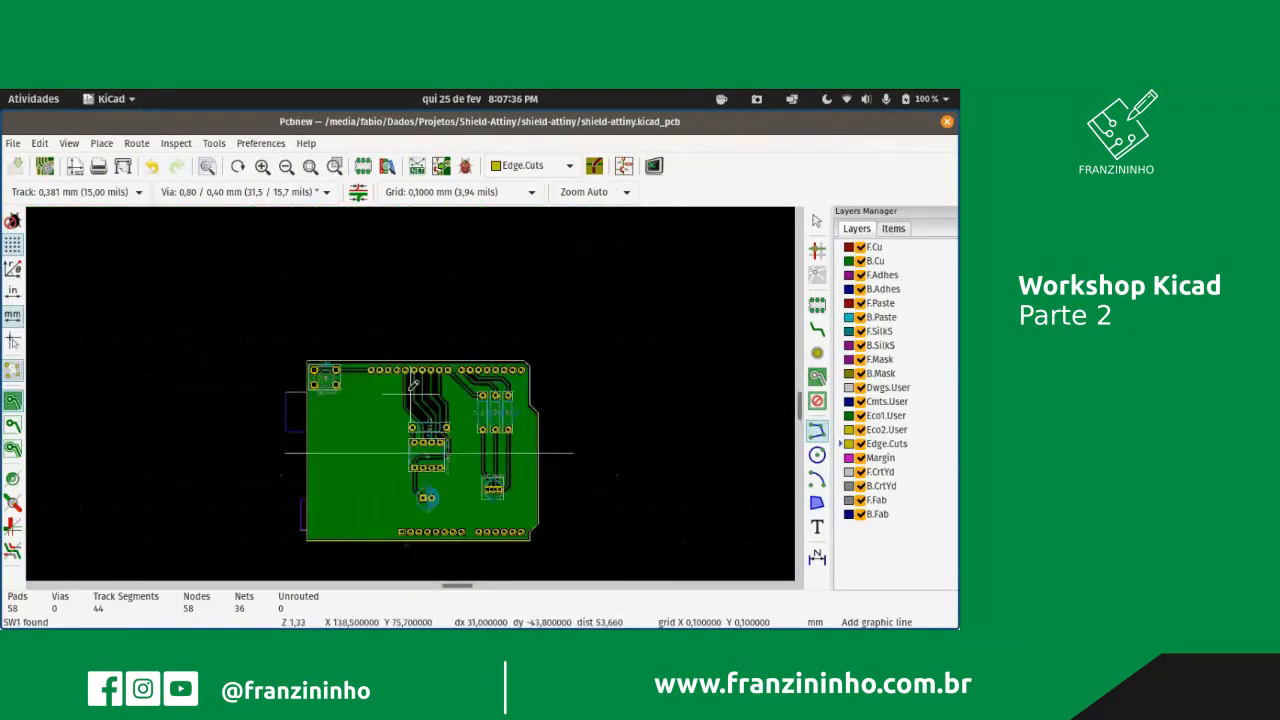
scroll(413, 385, up, 1)
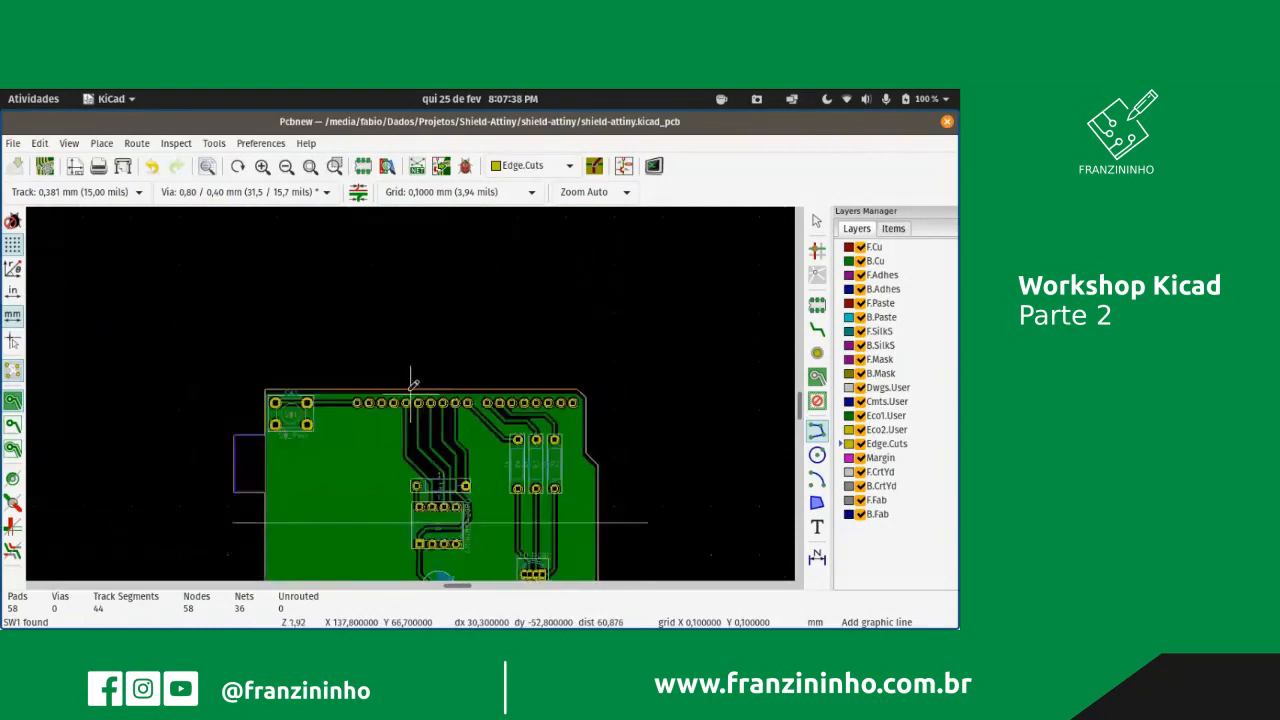
scroll(410, 385, up, 2)
scroll(405, 425, down, 2)
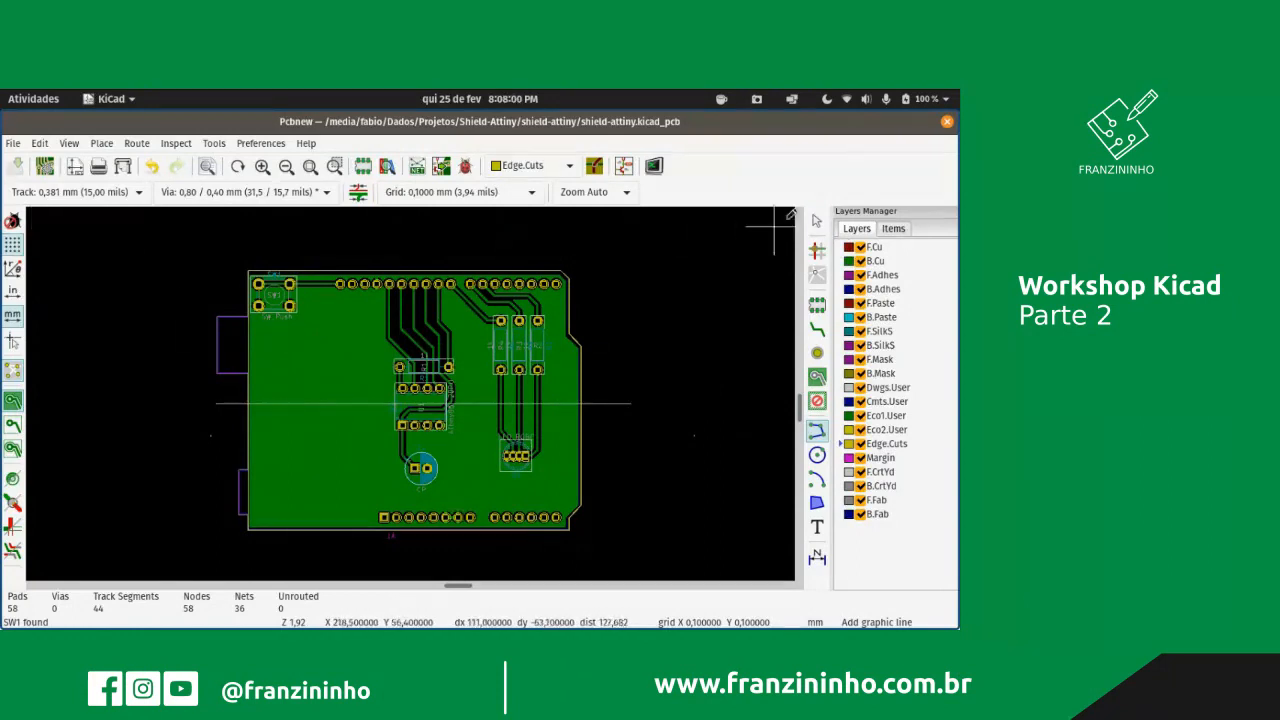
- Stop drawing graphic lines and open the board's Arduino_UNO_R3 footprint A1 in the Footprint Editor
click(817, 221)
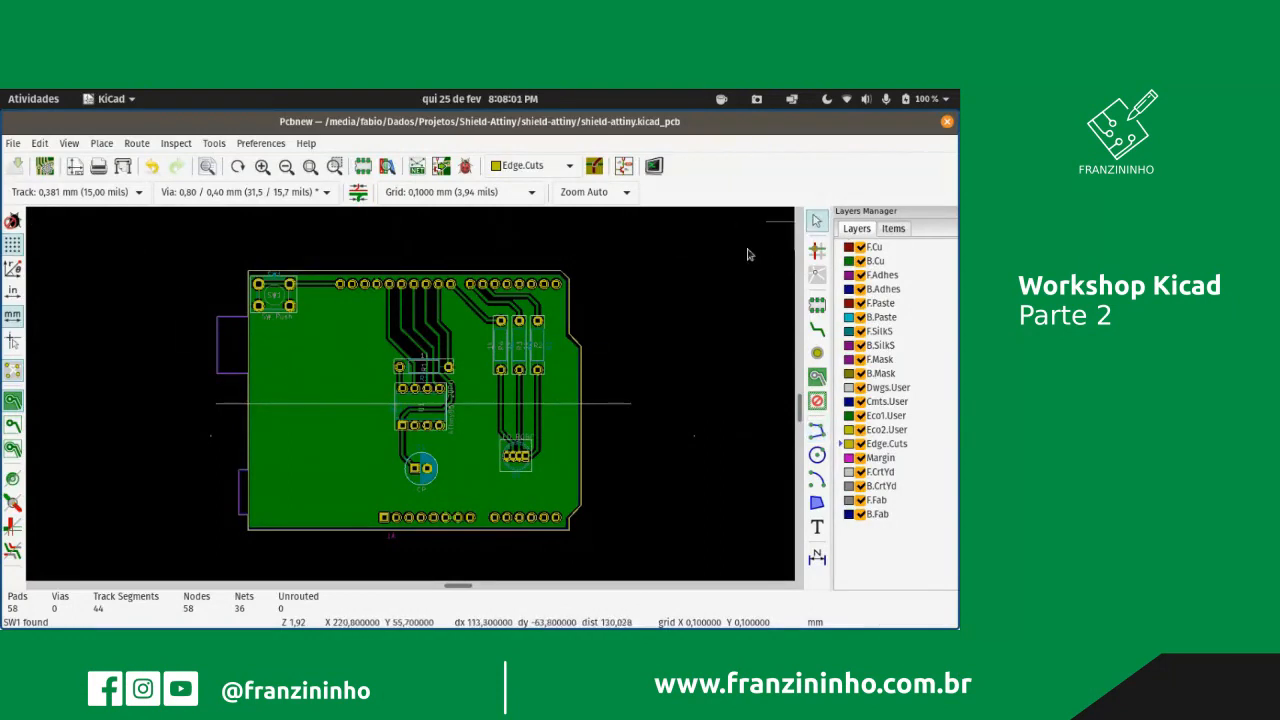
click(233, 376)
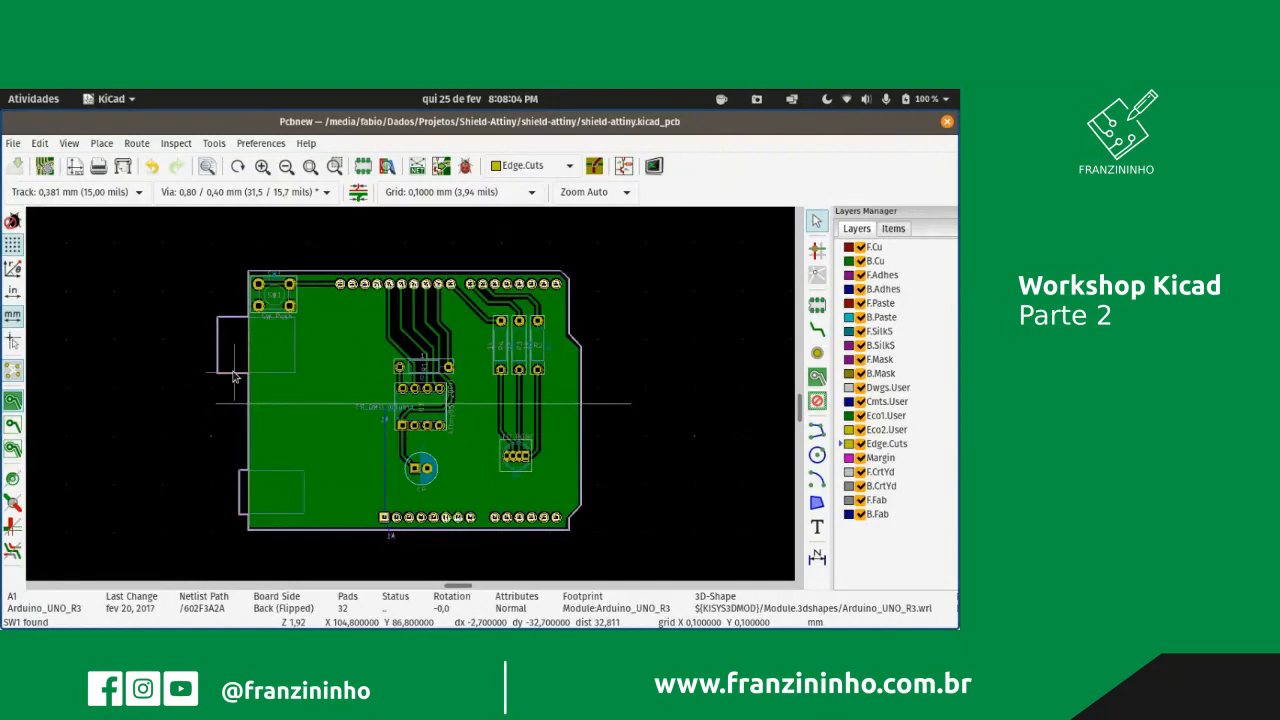
double_click(233, 376)
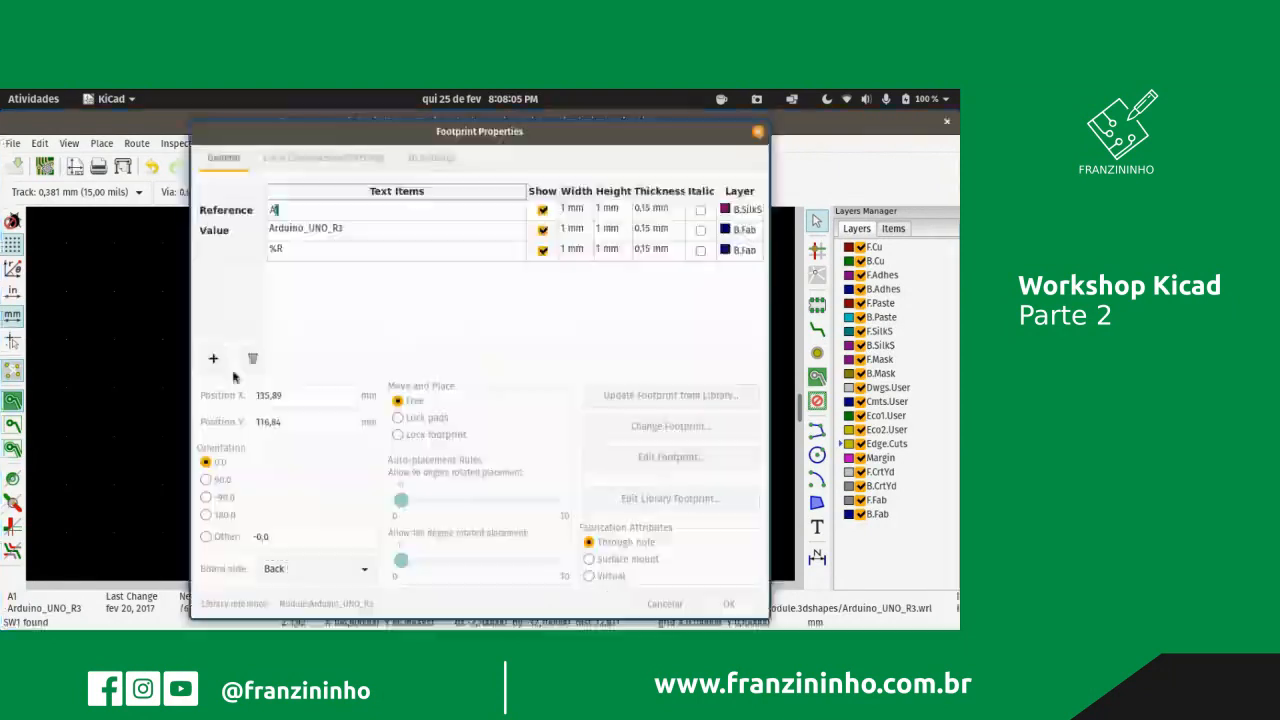
click(645, 457)
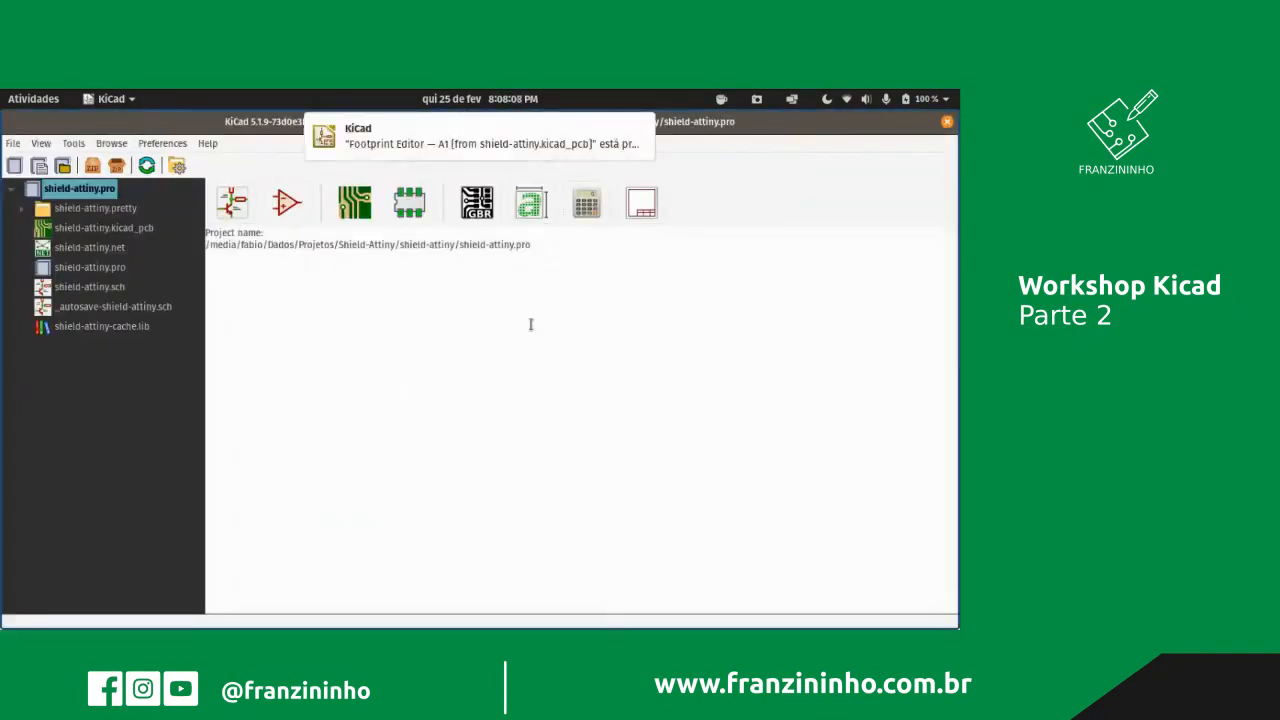
click(500, 143)
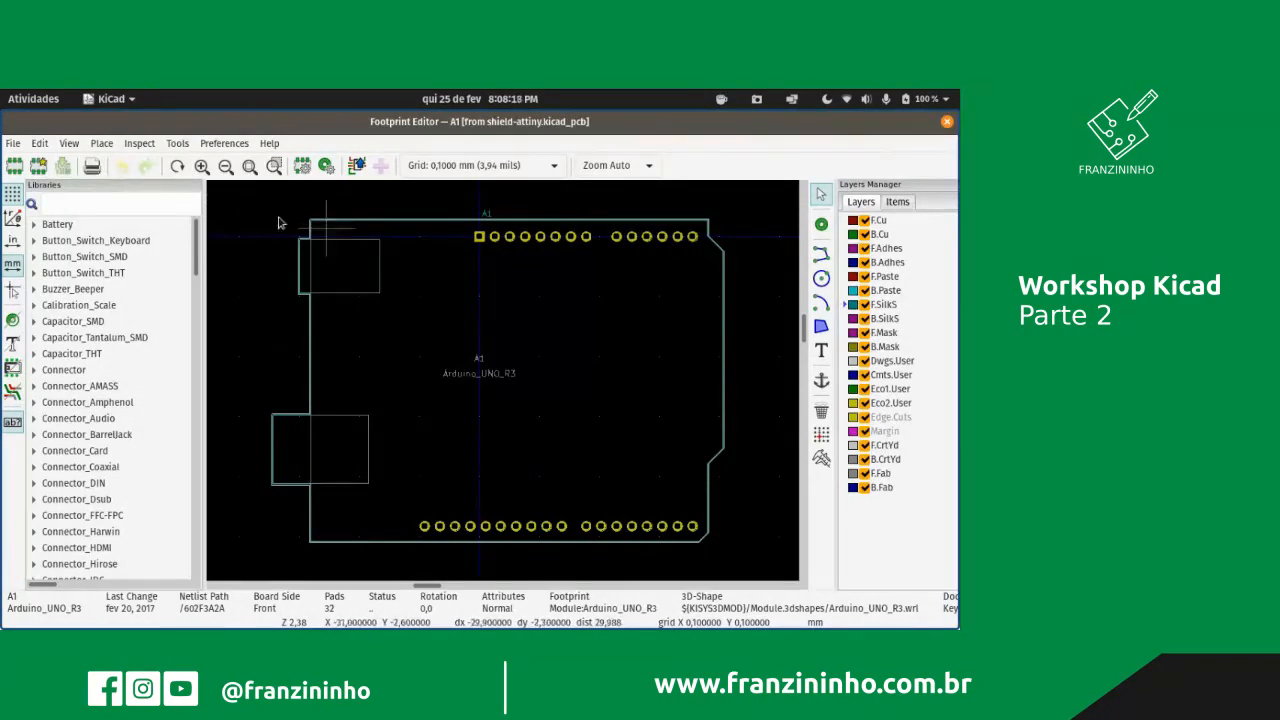
- Select the complete Arduino_UNO_R3 footprint, including its outline, pads, texts and both connector shapes
drag(232, 196, 739, 430)
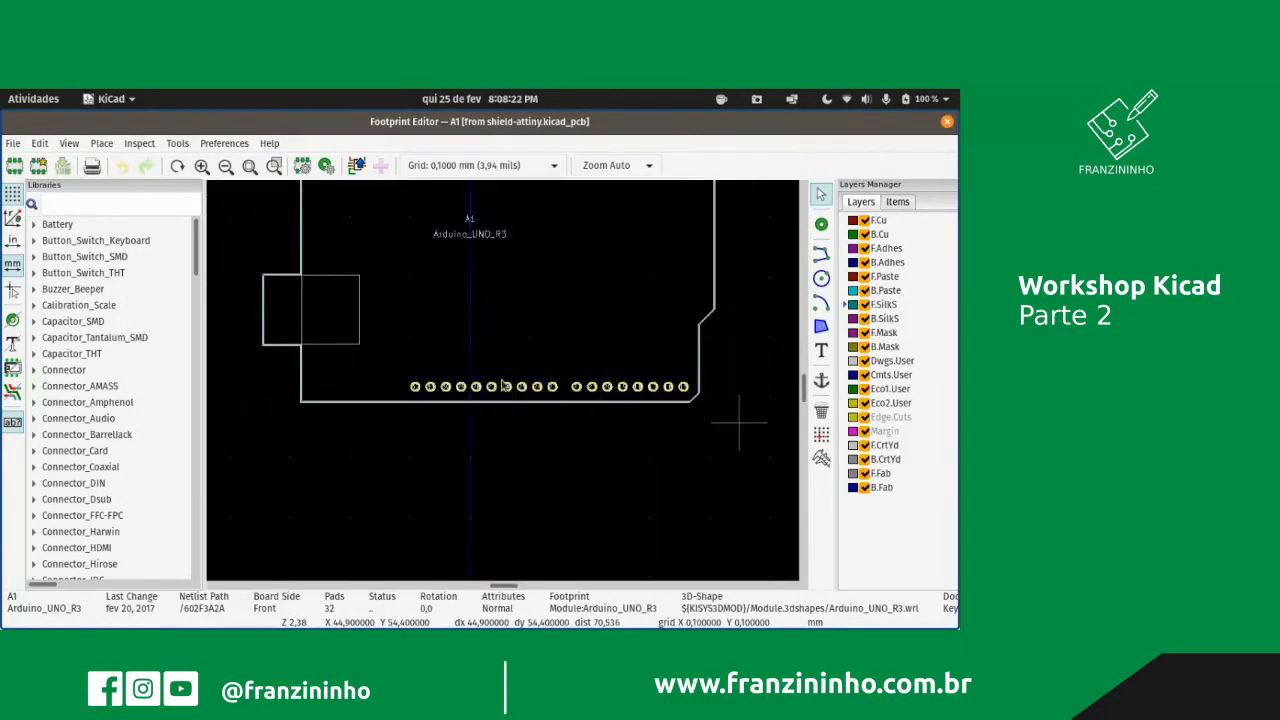
scroll(503, 386, down, 3)
scroll(520, 310, up, 2)
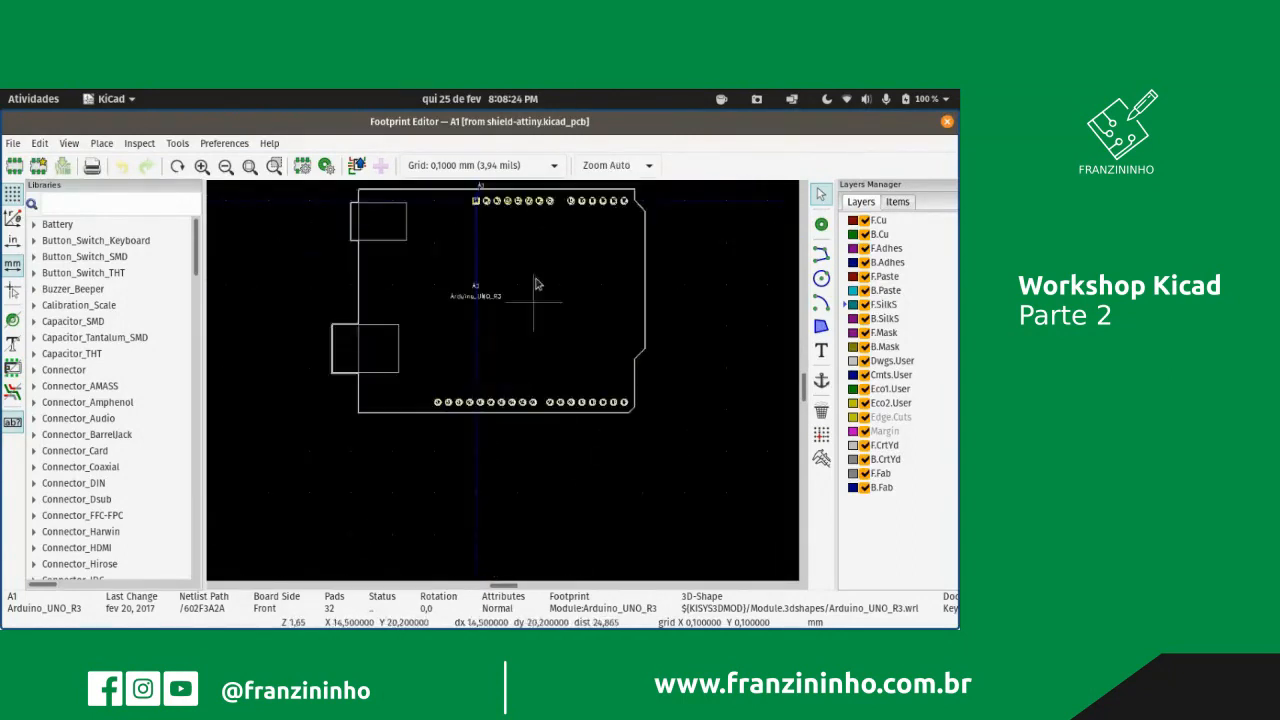
scroll(536, 284, up, 1)
scroll(508, 400, down, 3)
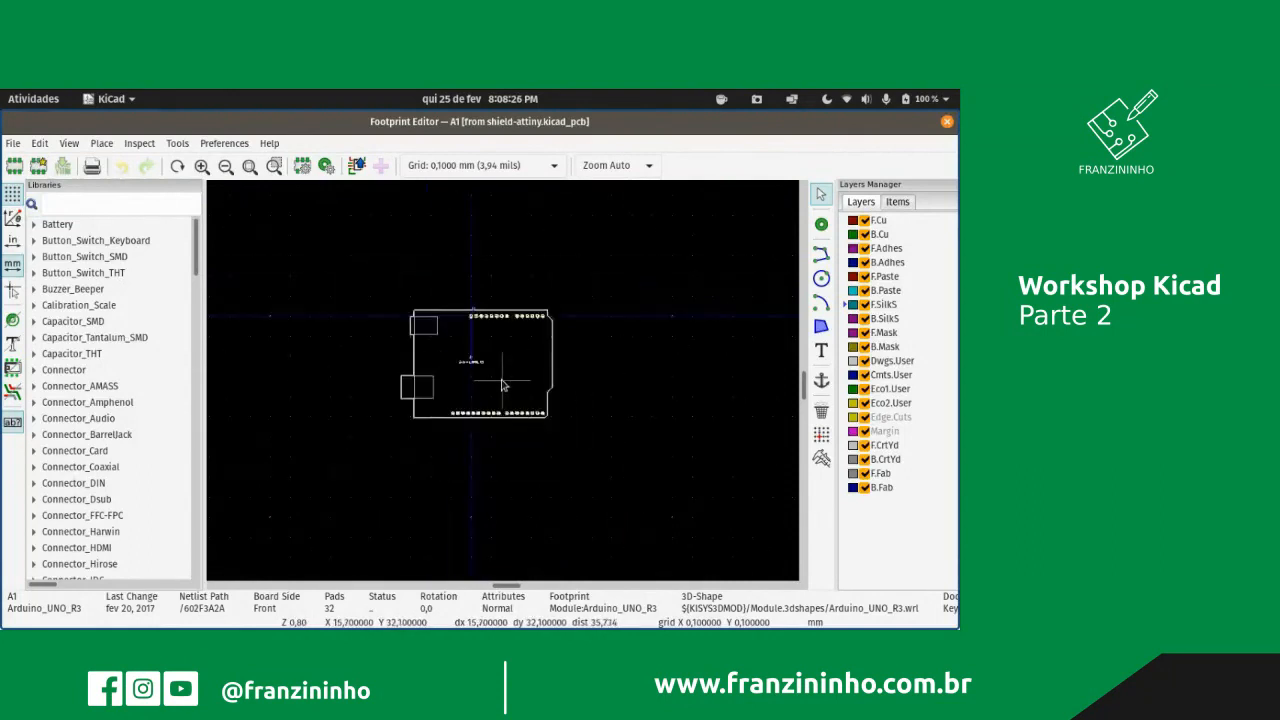
scroll(503, 386, up, 3)
scroll(503, 386, down, 1)
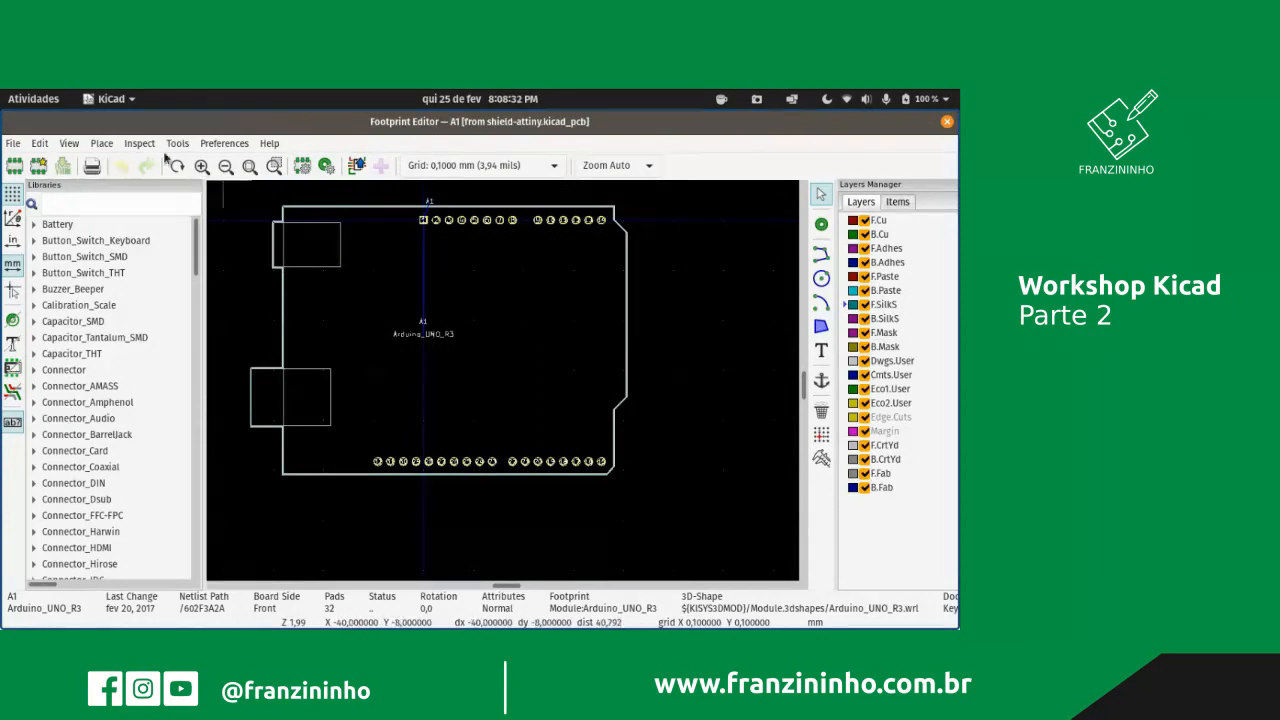
click(70, 145)
mouse_move(100, 143)
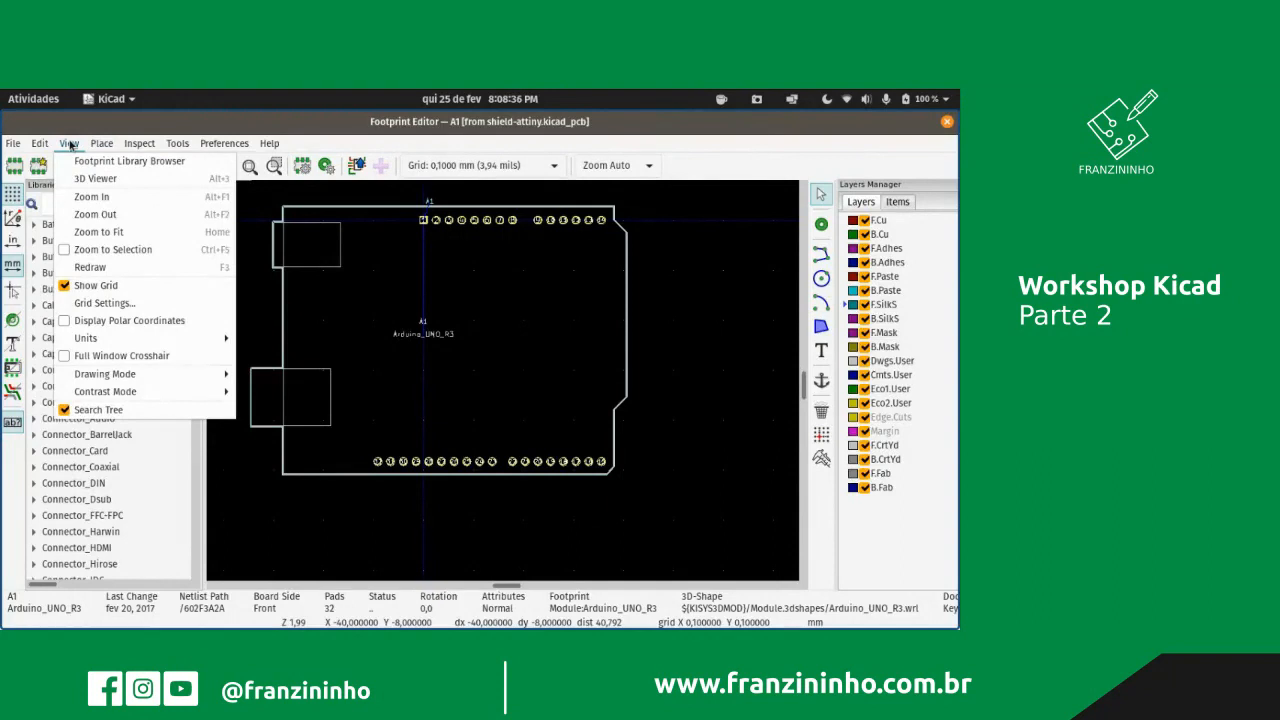
mouse_move(162, 146)
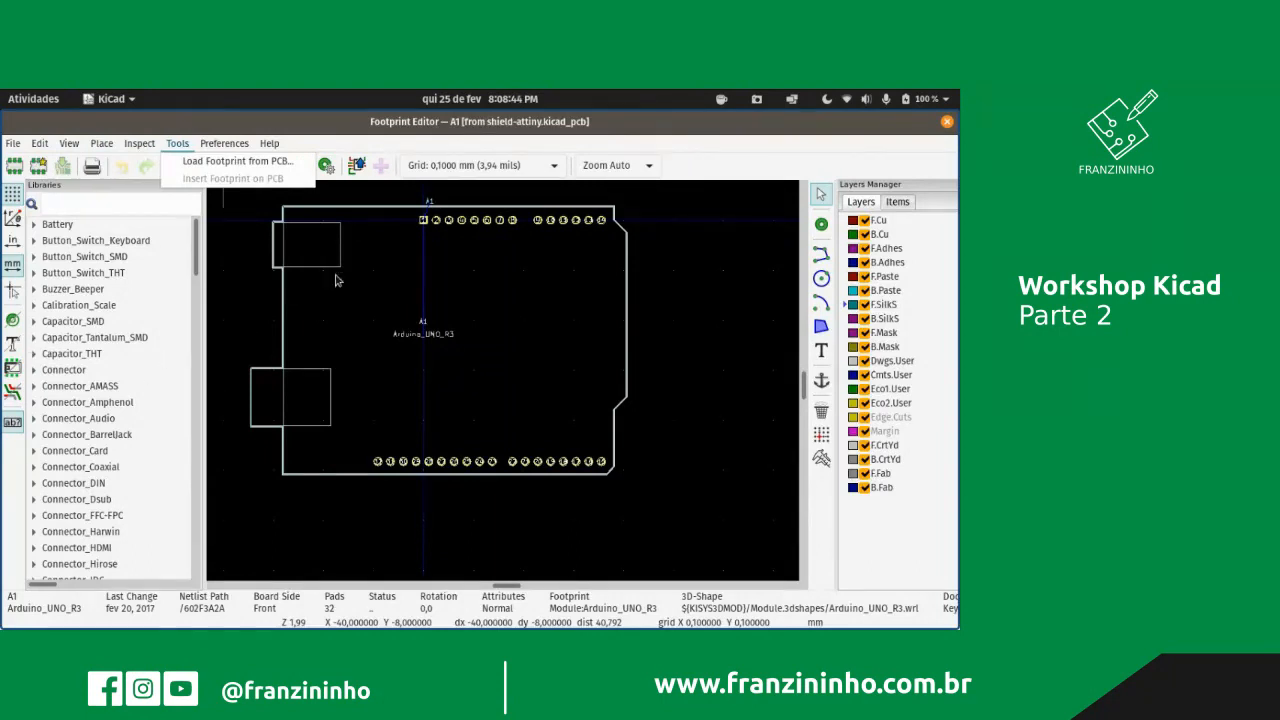
click(238, 278)
scroll(344, 312, down, 5)
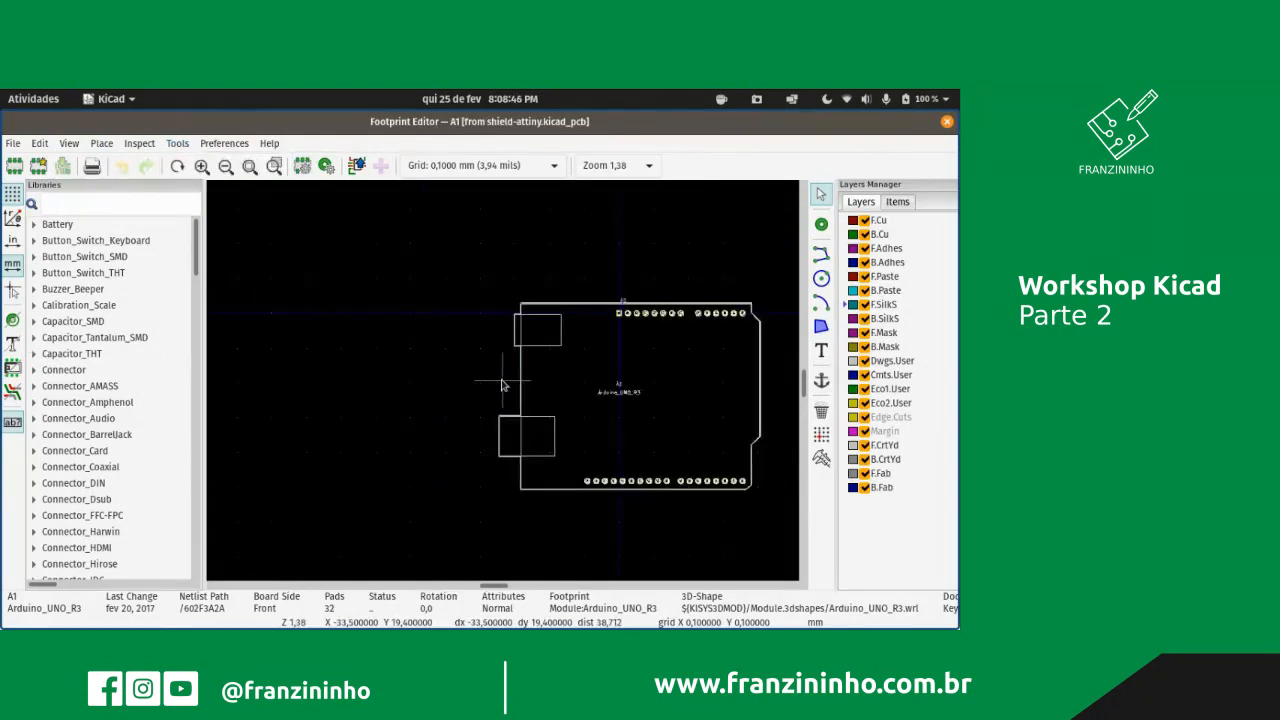
scroll(344, 312, up, 3)
scroll(557, 371, down, 2)
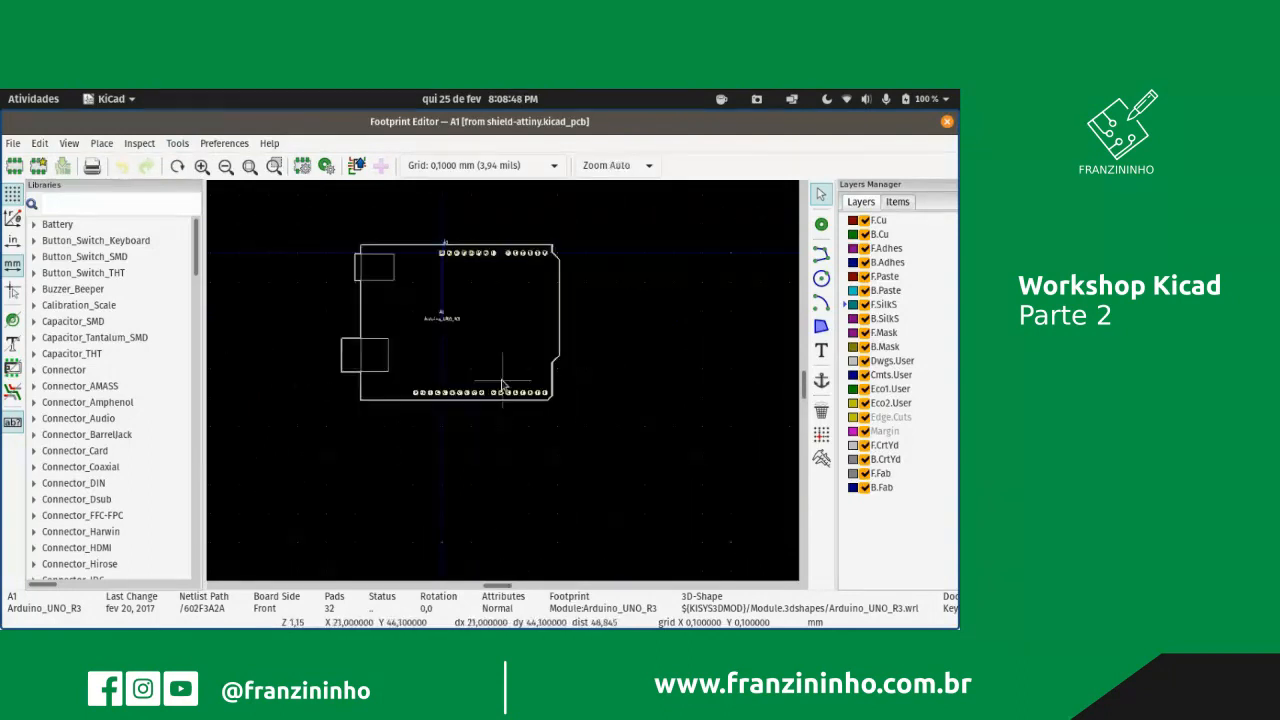
scroll(414, 366, up, 2)
scroll(525, 403, up, 3)
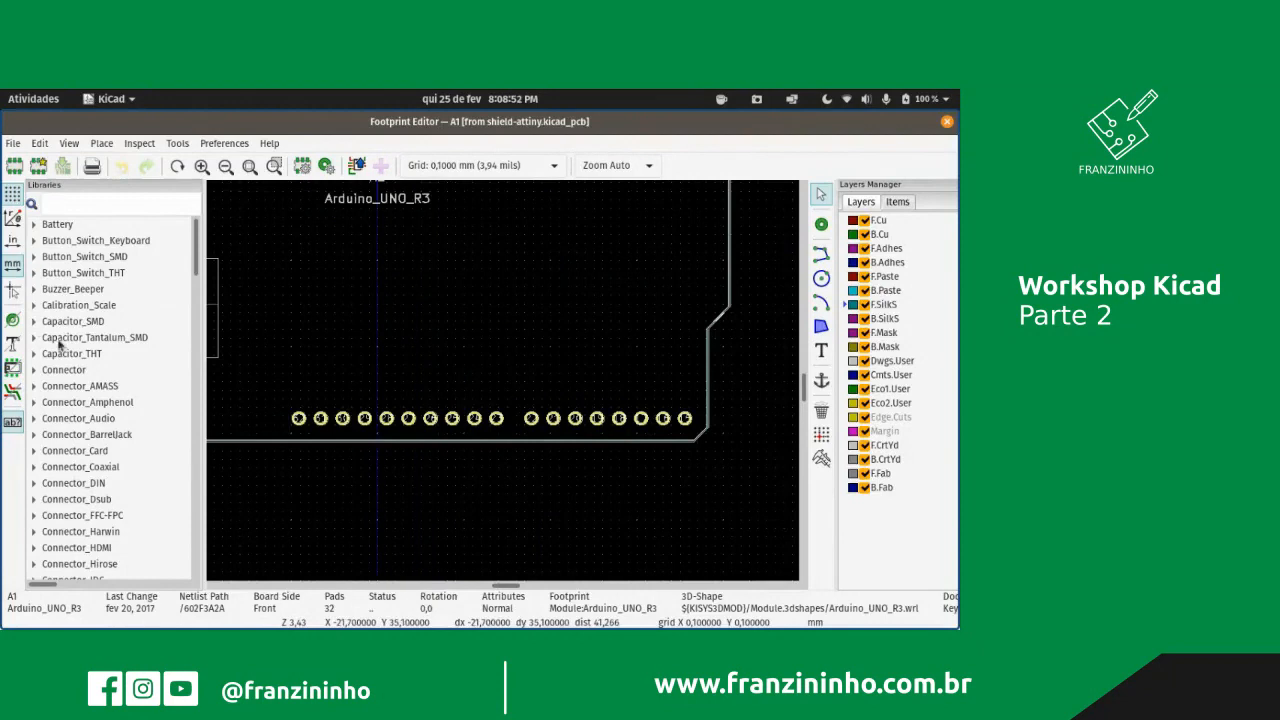
scroll(502, 384, down, 3)
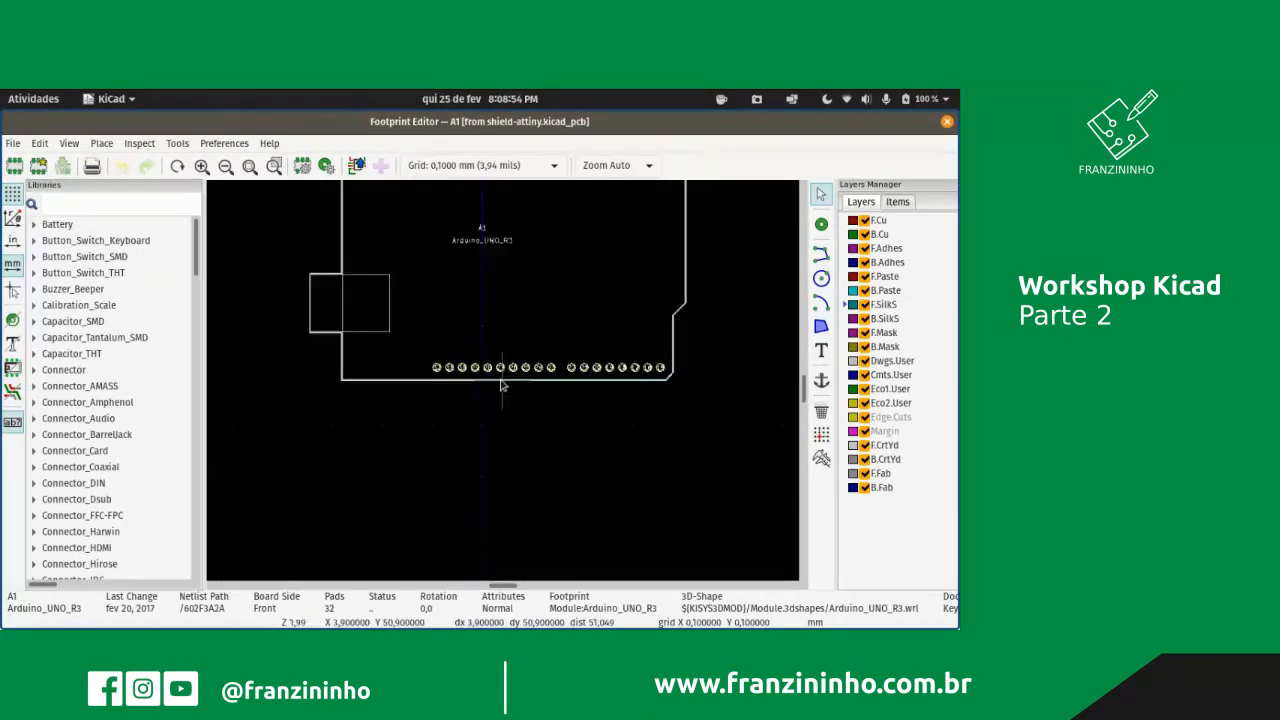
scroll(501, 375, down, 2)
- Flip the selected Arduino_UNO_R3 footprint elements to the opposite board side
right_click(500, 372)
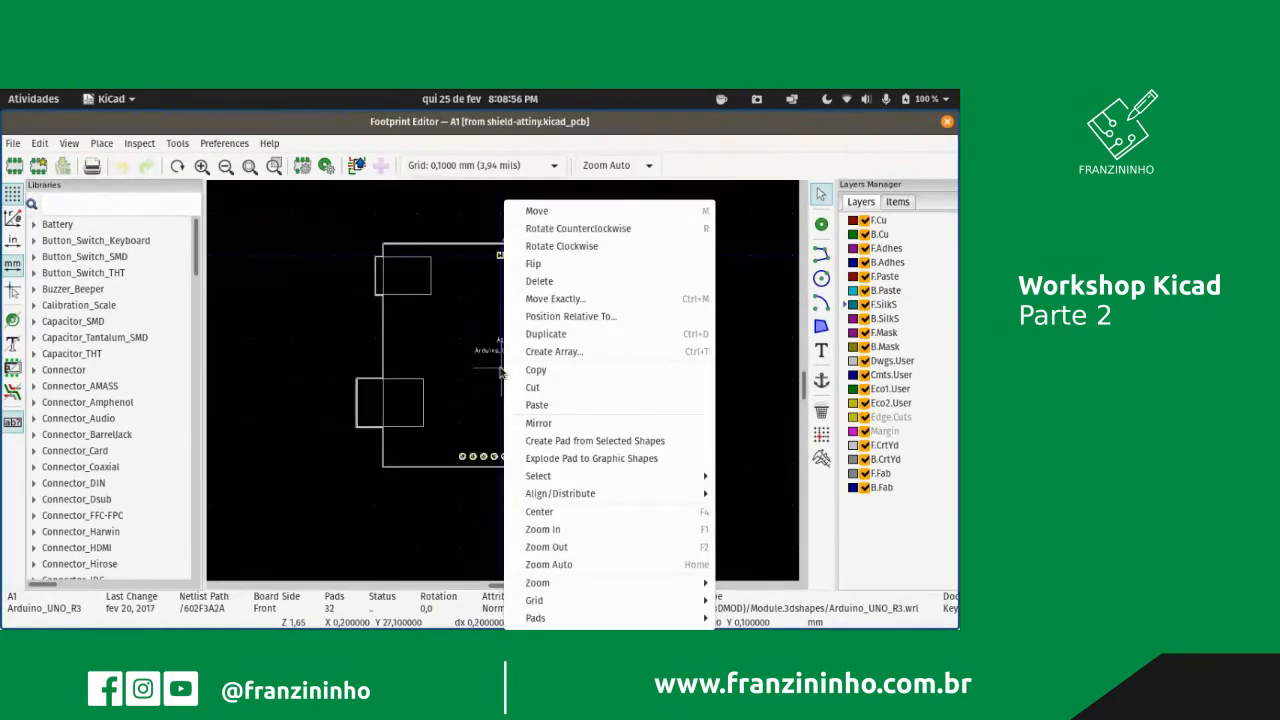
mouse_move(589, 490)
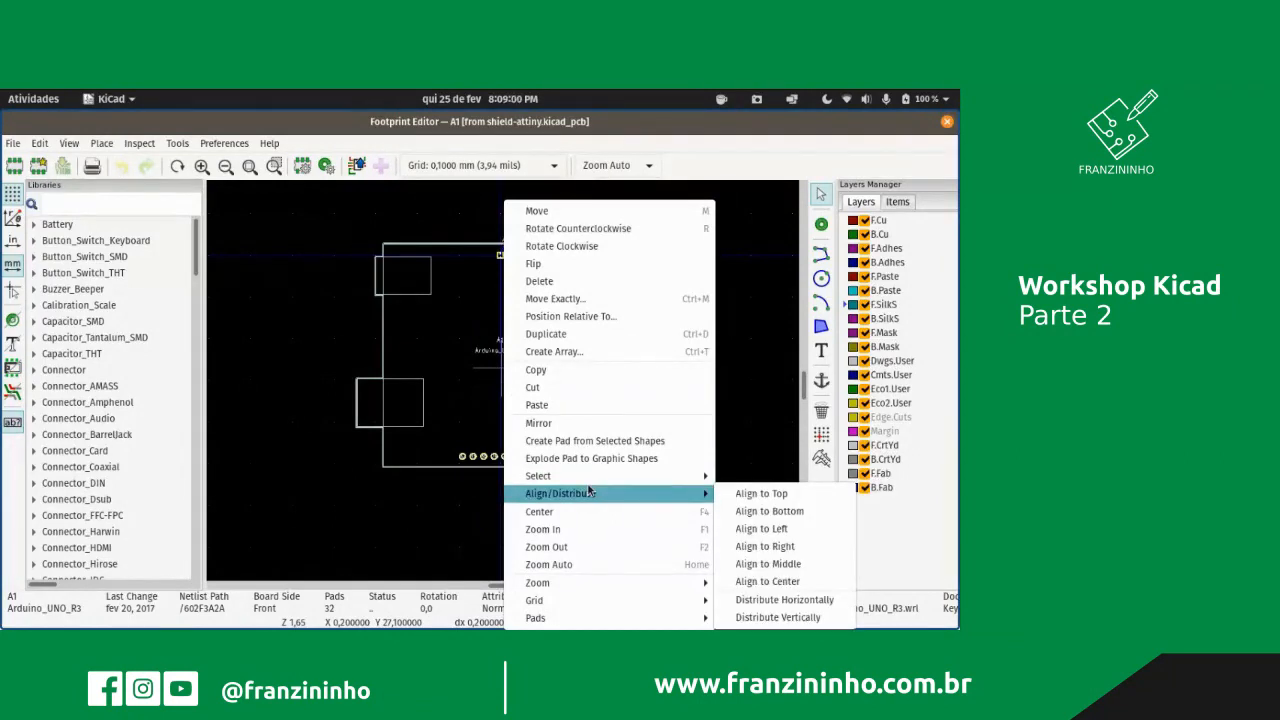
click(572, 265)
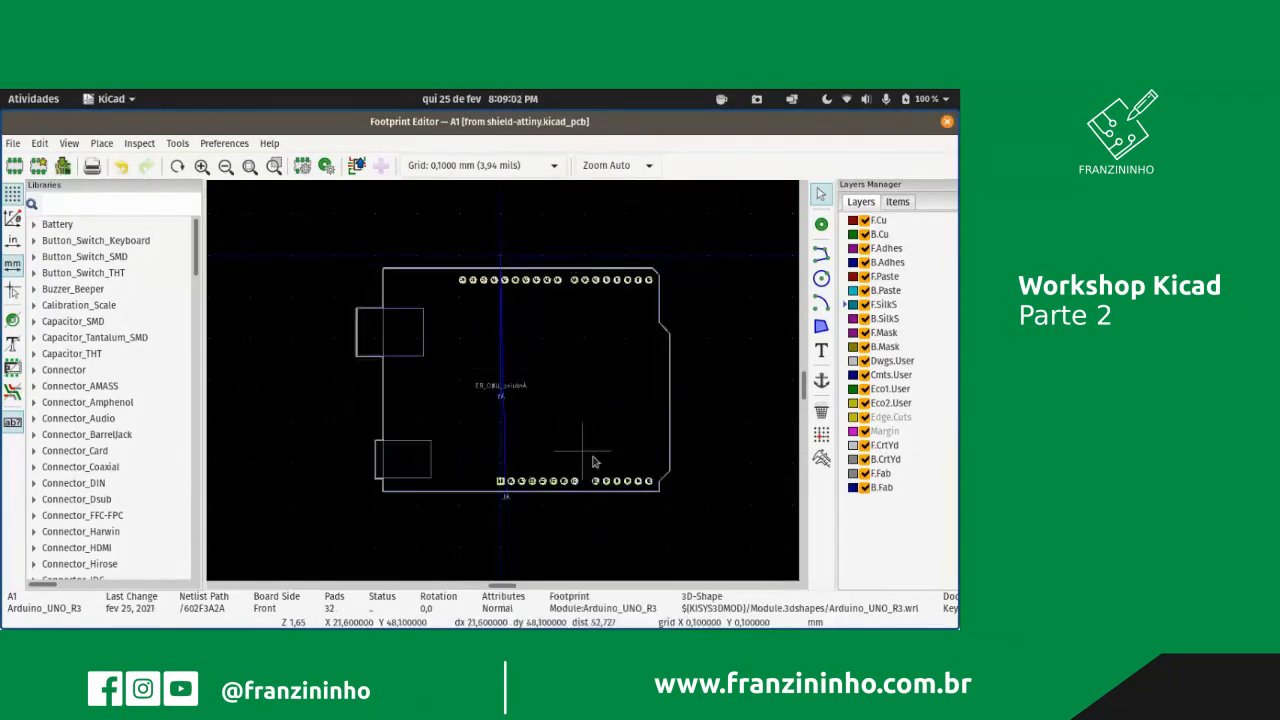
- Examine the flipped footprint's outline, pads and projecting connector shapes, down to the overlapping lines at the larger connector's corner
scroll(502, 385, down, 1)
scroll(464, 408, up, 2)
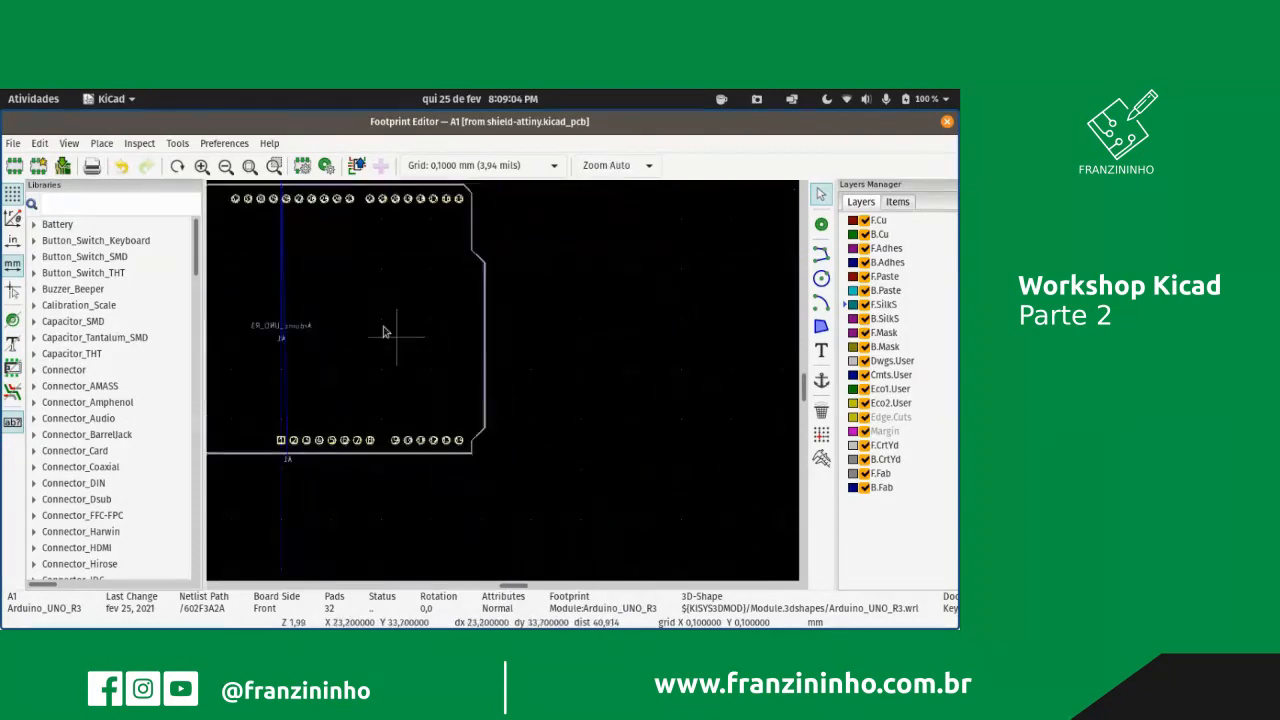
scroll(360, 312, up, 1)
scroll(502, 383, down, 3)
scroll(440, 366, up, 1)
scroll(502, 385, up, 5)
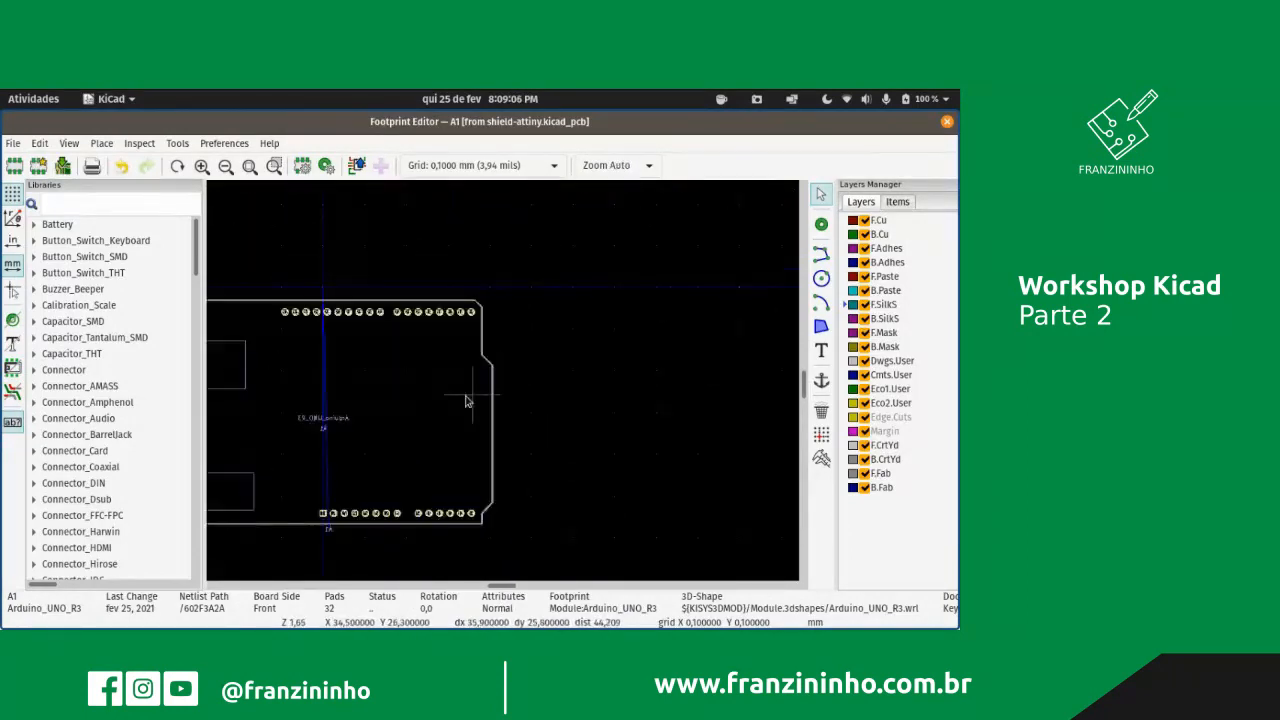
scroll(502, 385, down, 3)
scroll(445, 405, down, 2)
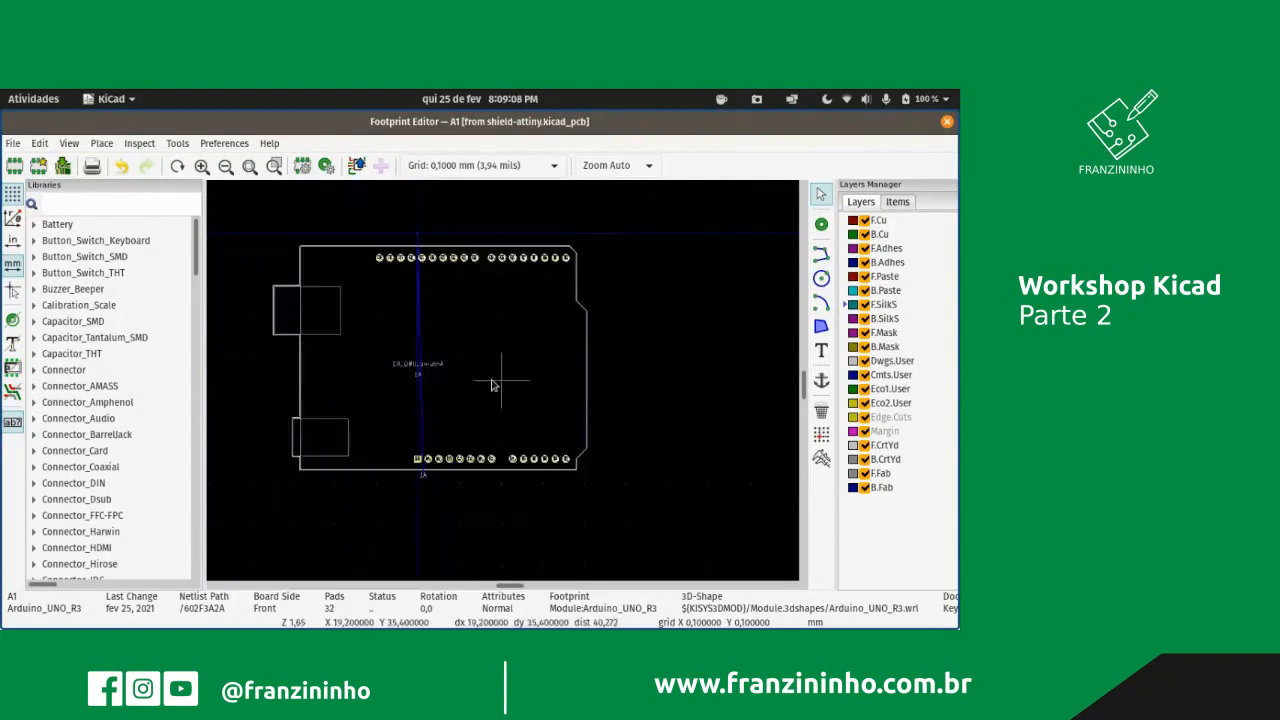
scroll(502, 385, down, 1)
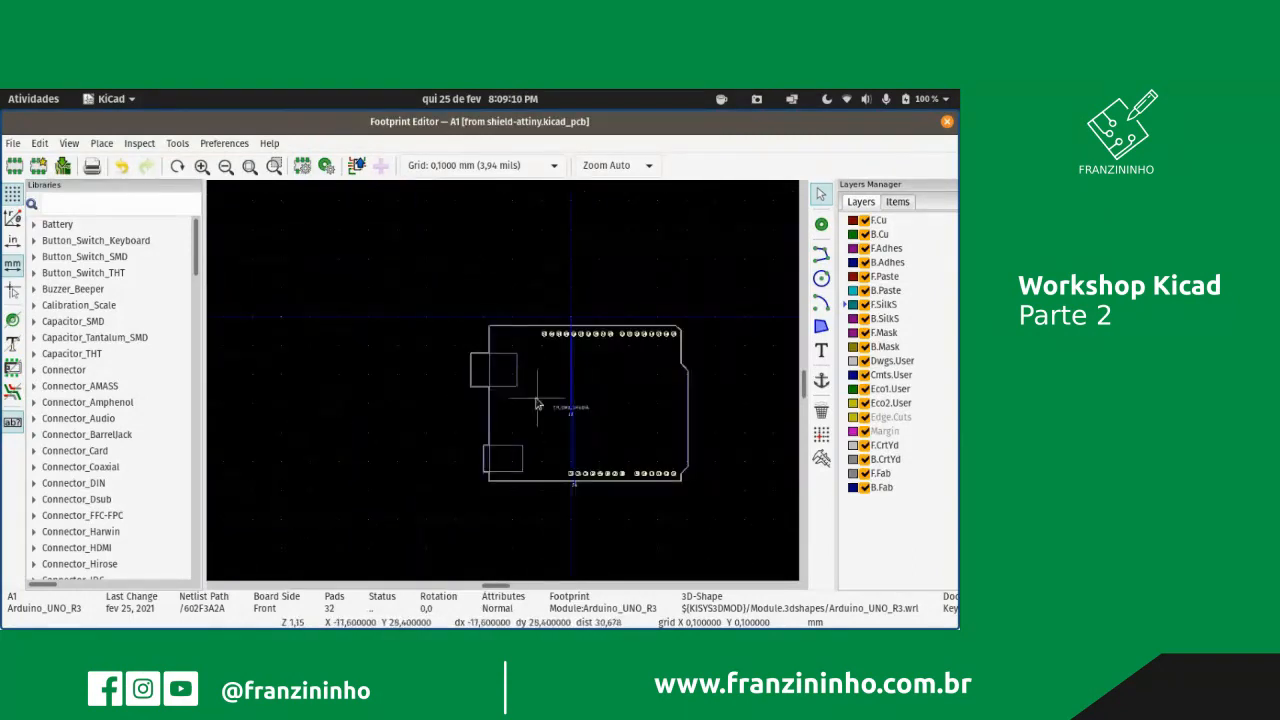
scroll(502, 385, up, 4)
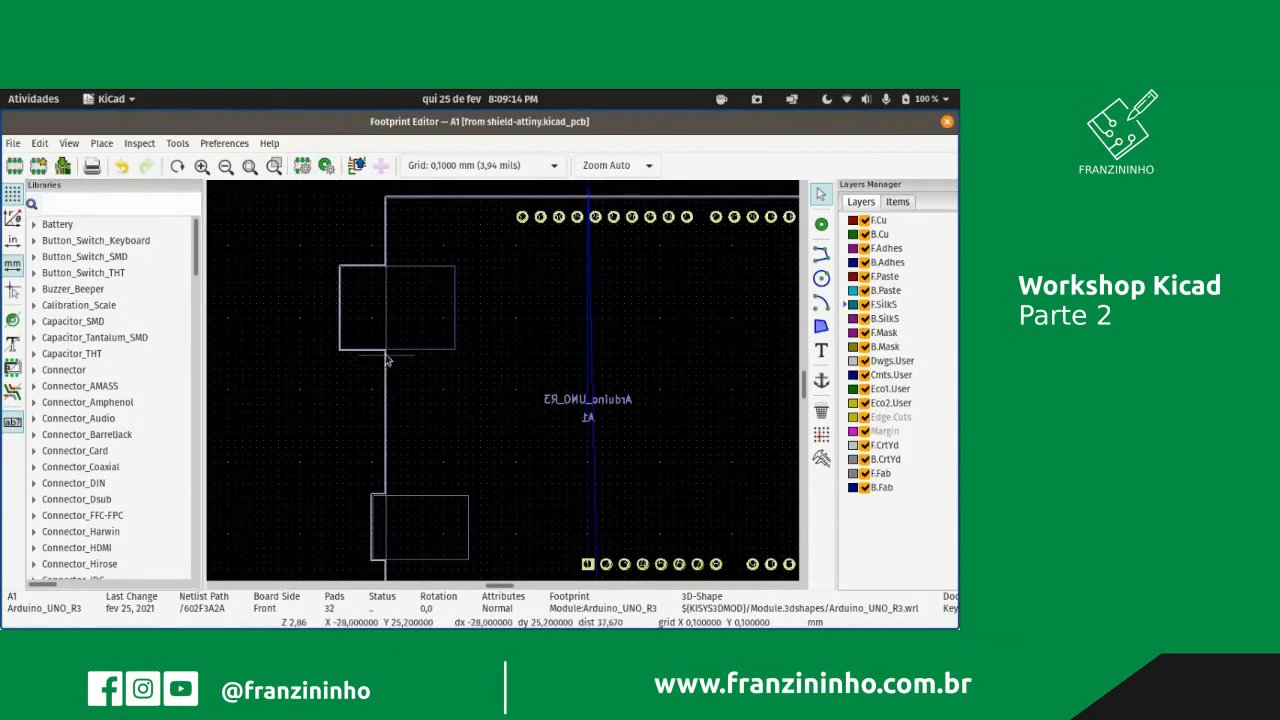
scroll(515, 392, down, 1)
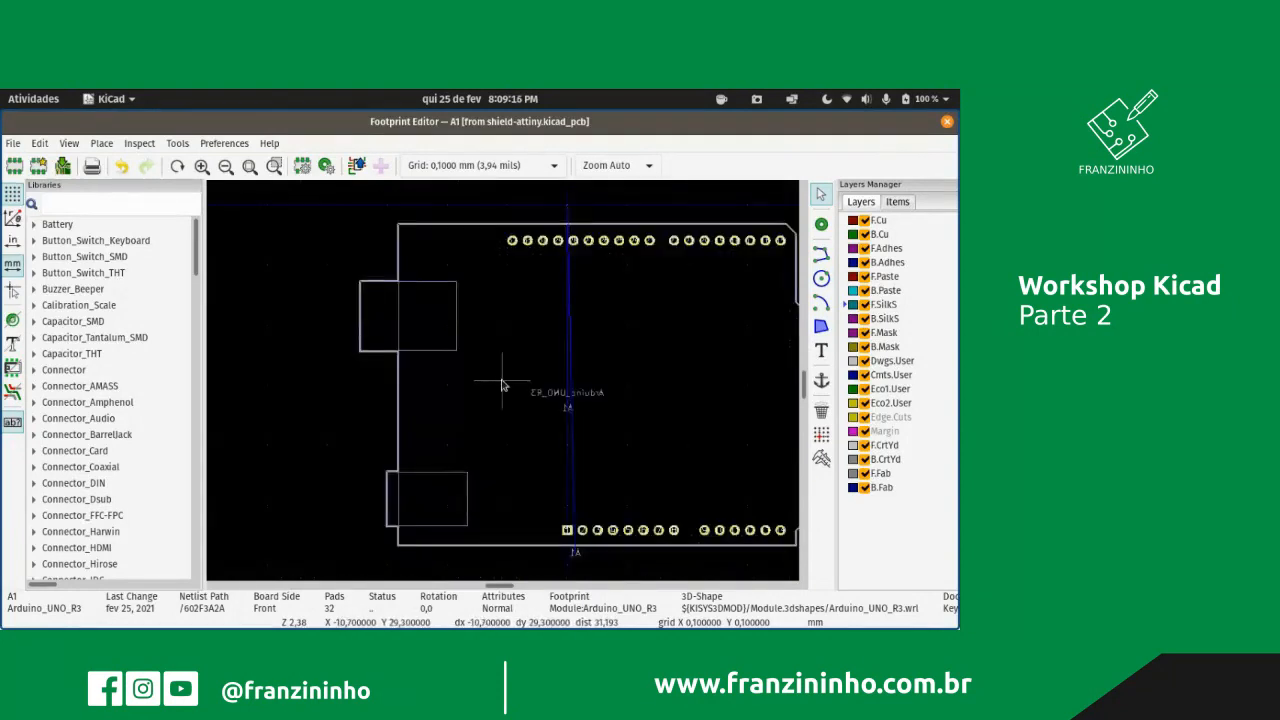
scroll(617, 374, down, 1)
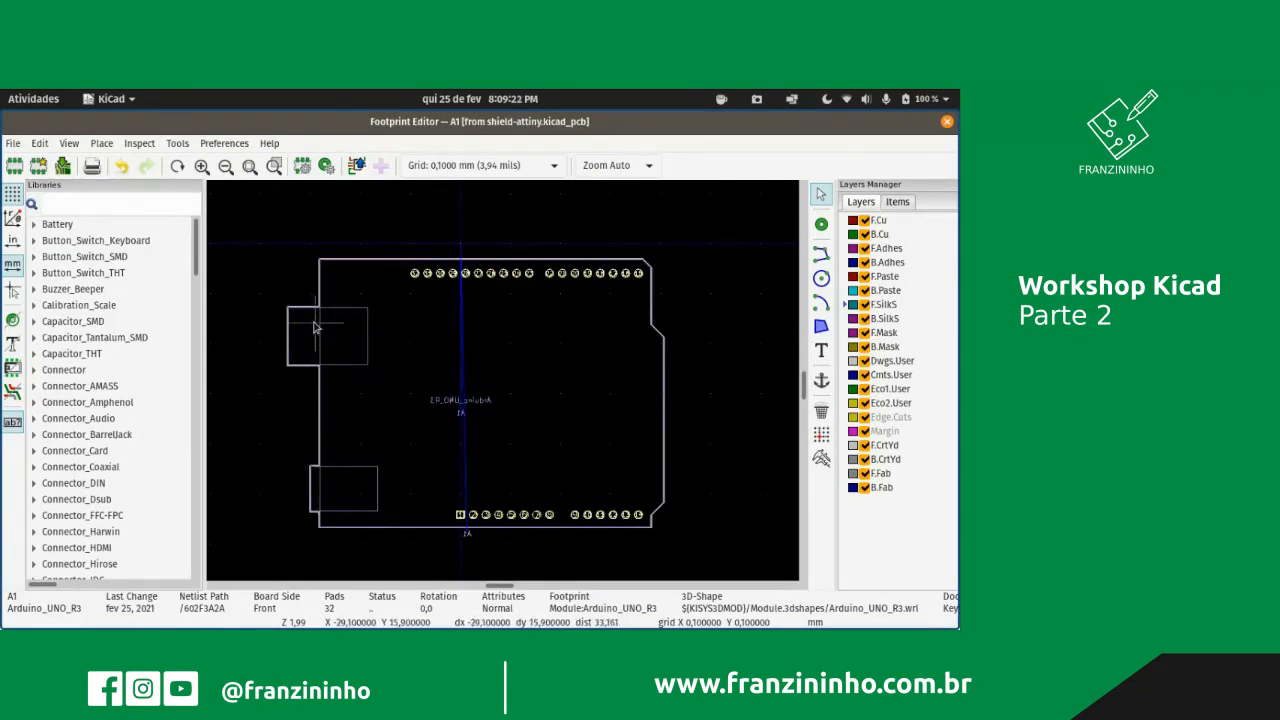
scroll(310, 333, up, 8)
scroll(503, 385, up, 5)
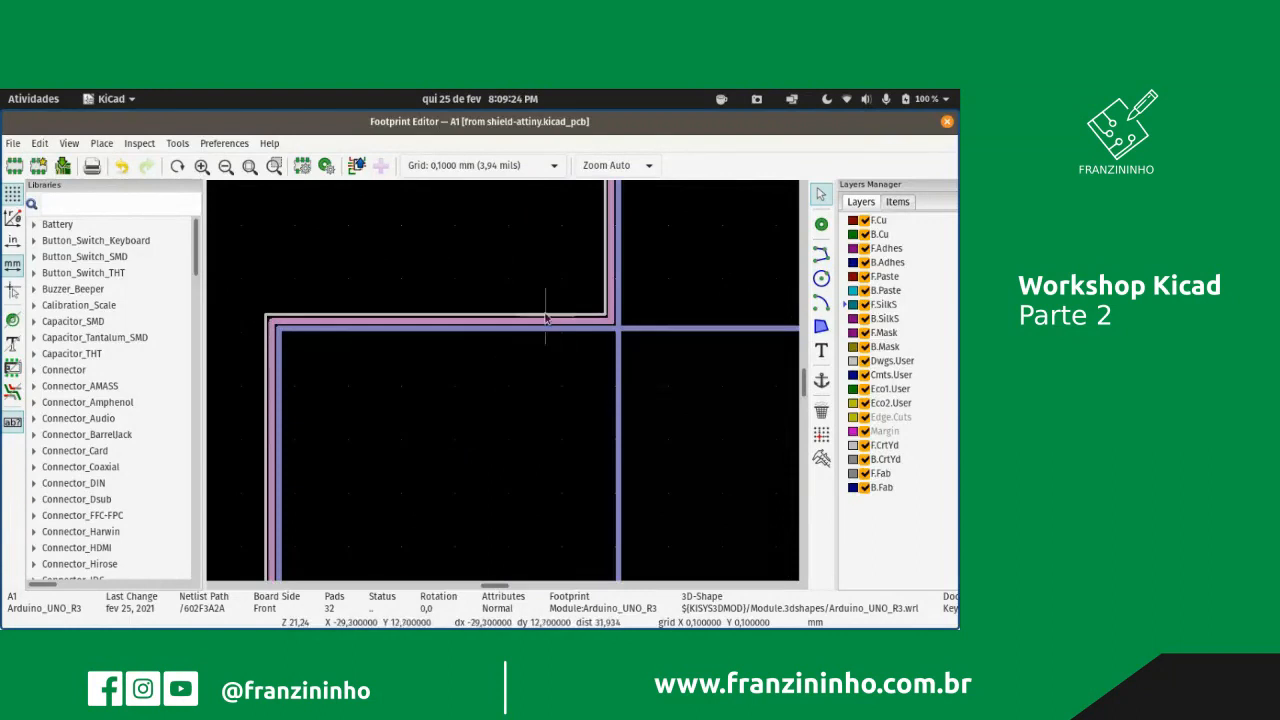
- Delete the top and outer-side B.SilkS and B.CrtYd segments around the upper-left connector protrusion
key(Escape)
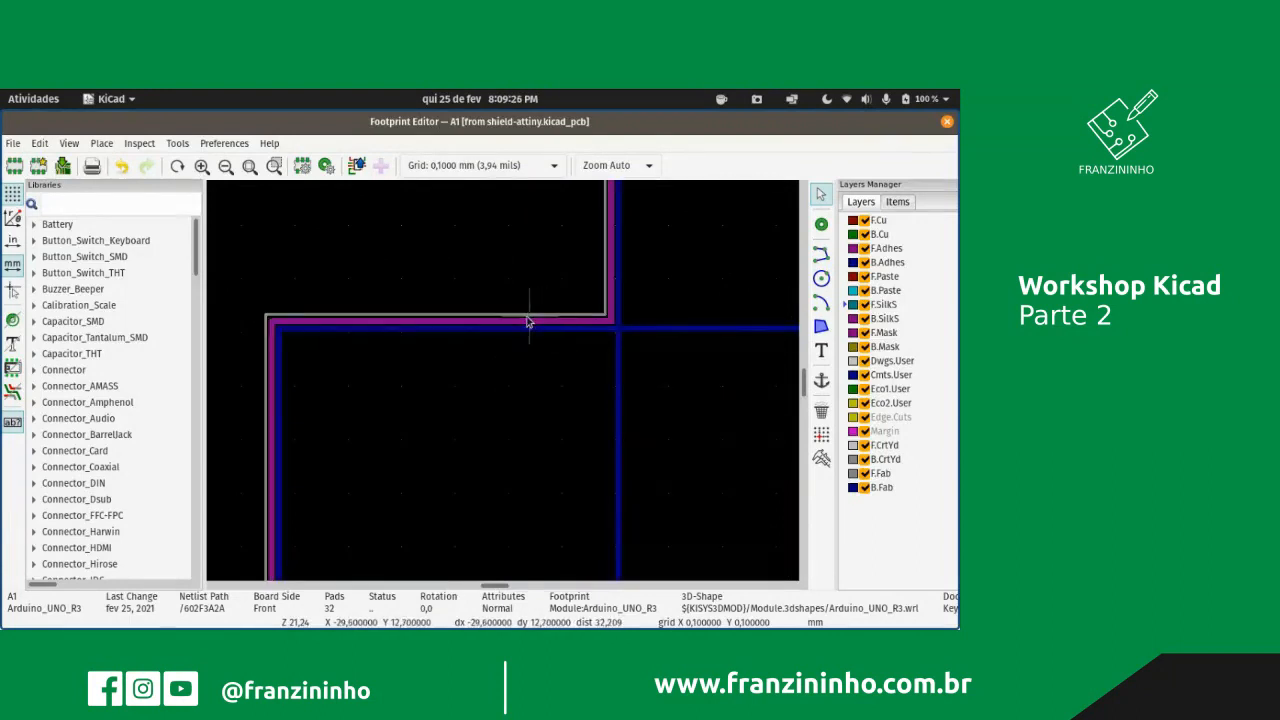
key(Delete)
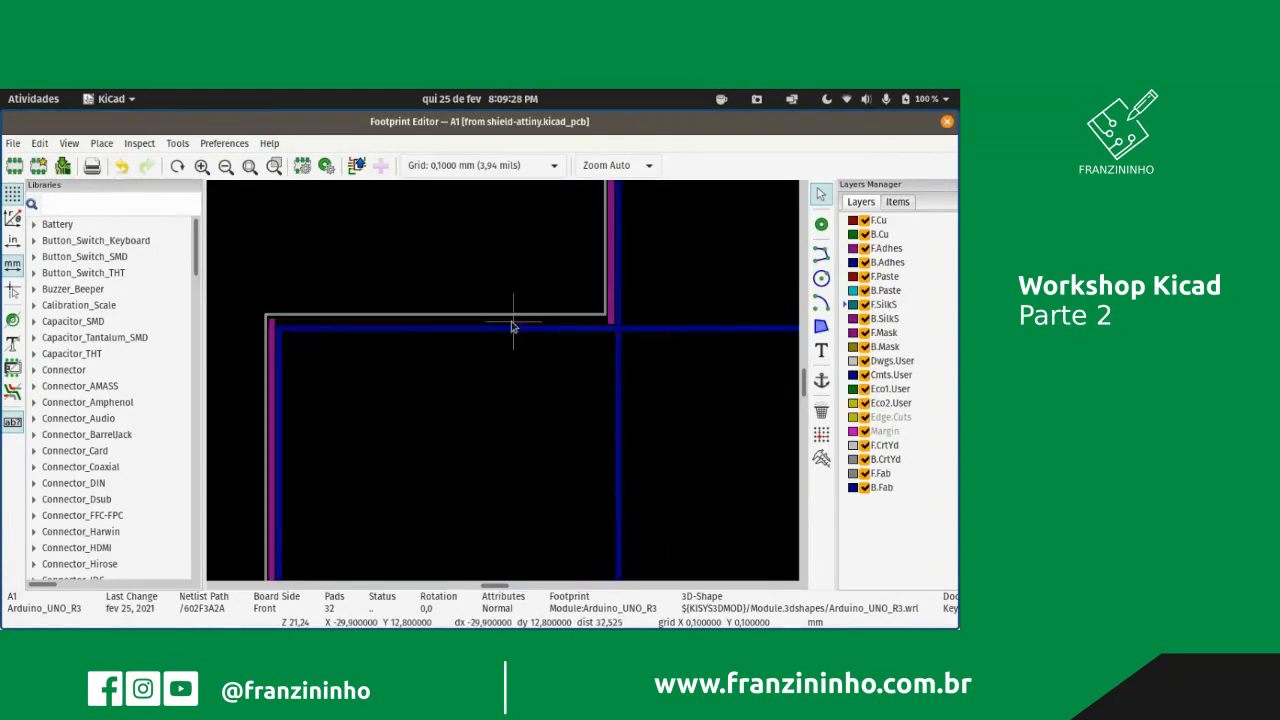
key(Delete)
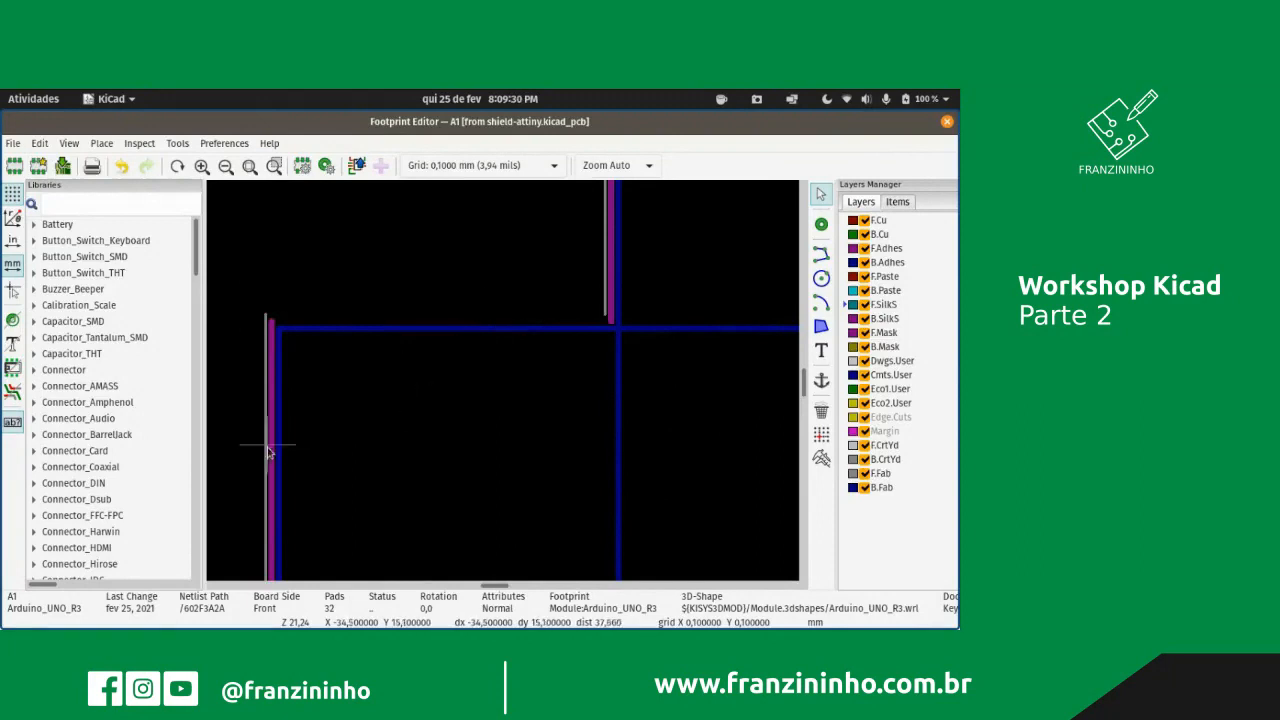
key(Delete)
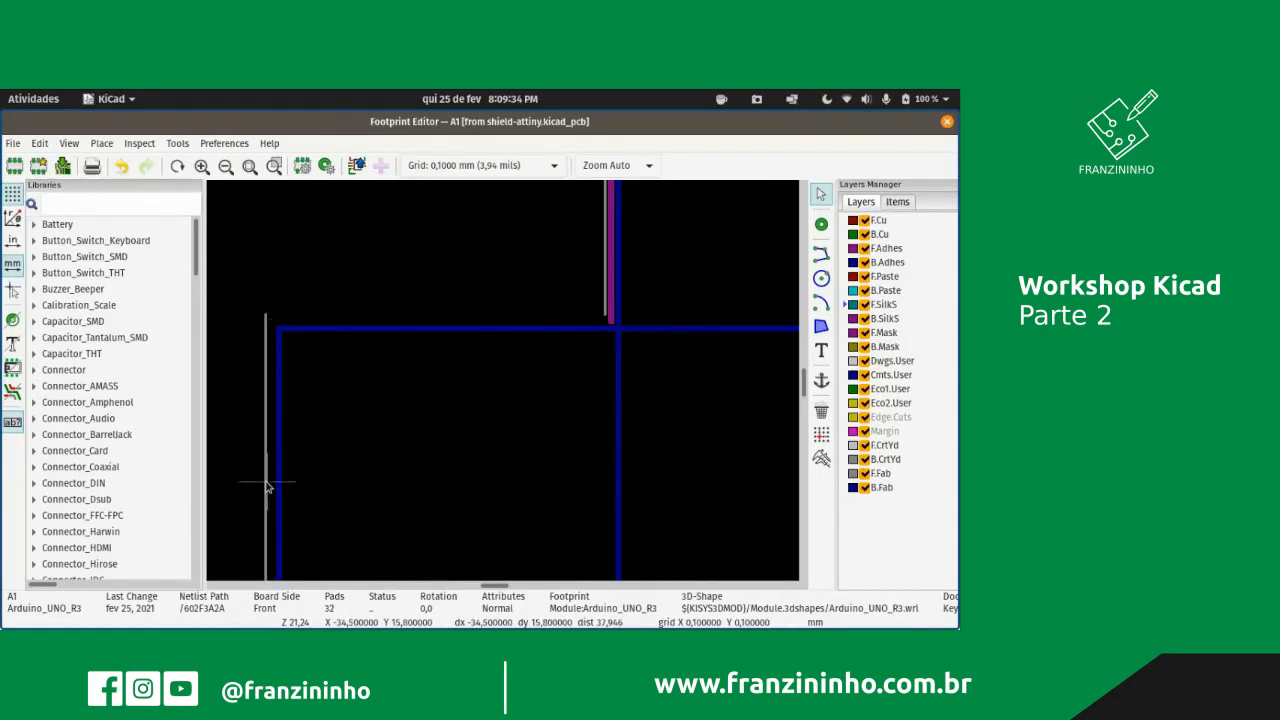
click(266, 493)
key(Delete)
- Delete the bottom B.SilkS, B.CrtYd and B.Fab segments of the upper-left connector outline
scroll(268, 500, down, 5)
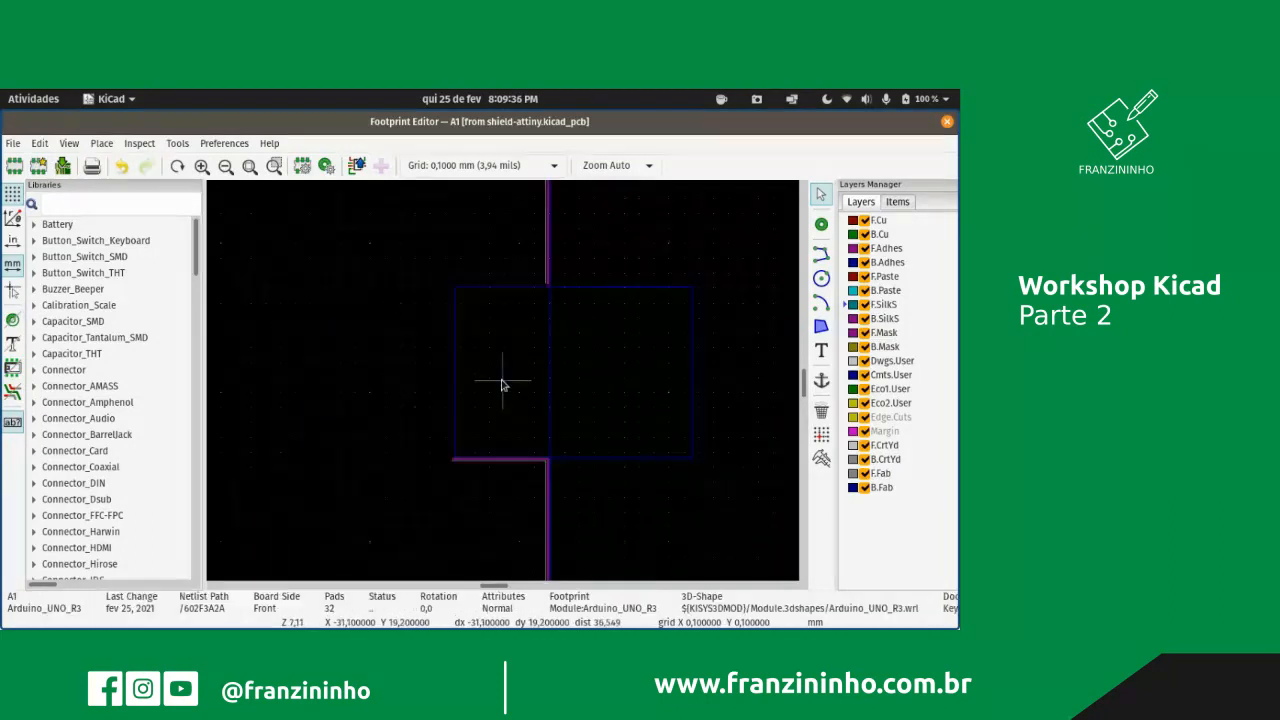
scroll(508, 438, up, 5)
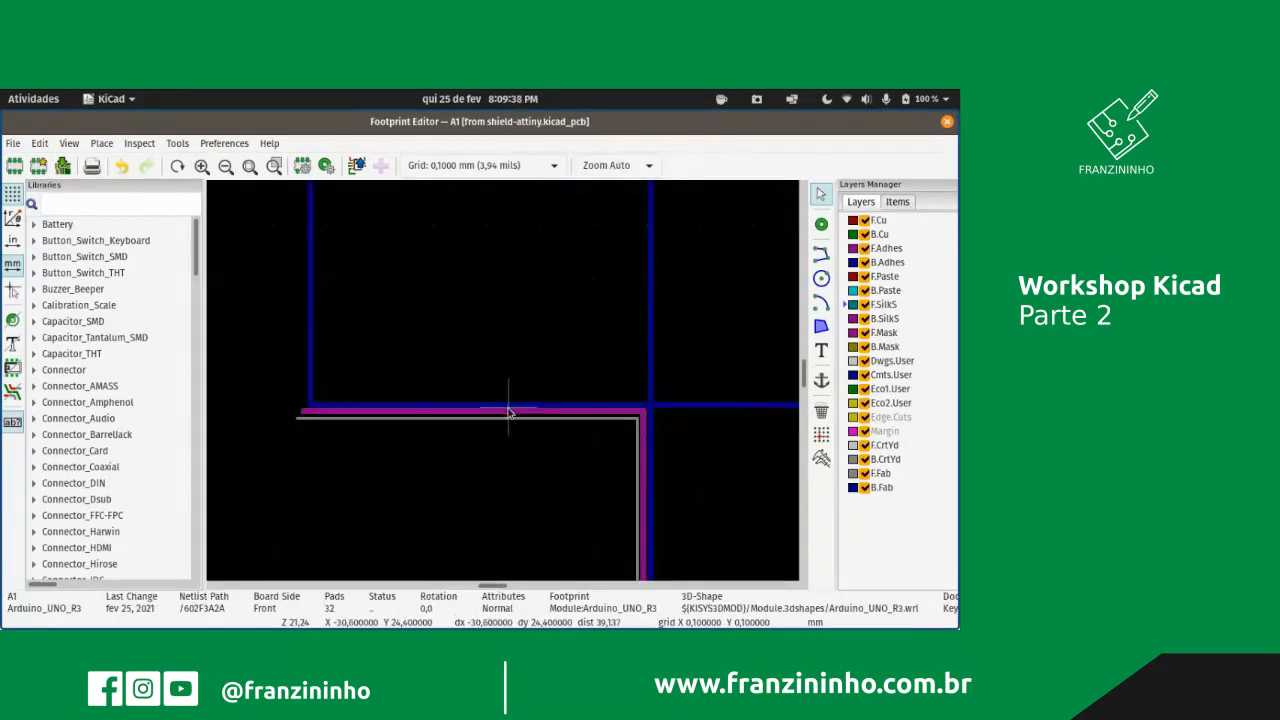
key(Delete)
key(Delete)
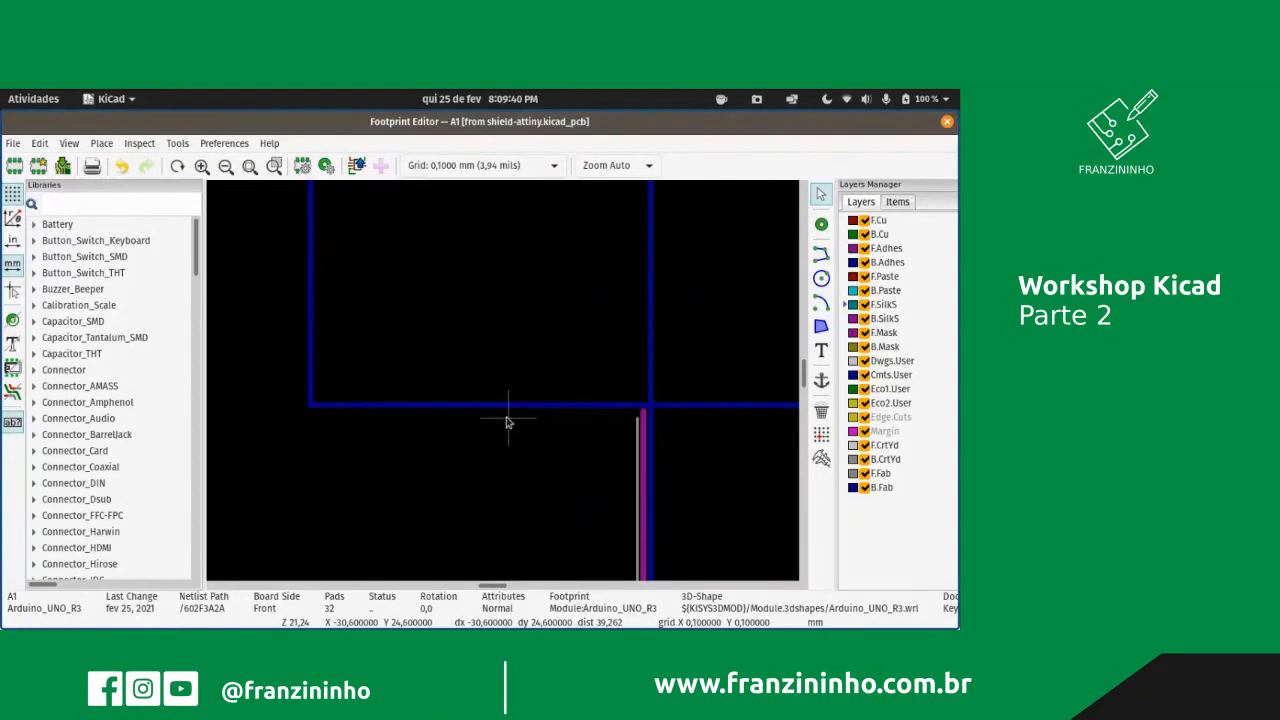
key(Delete)
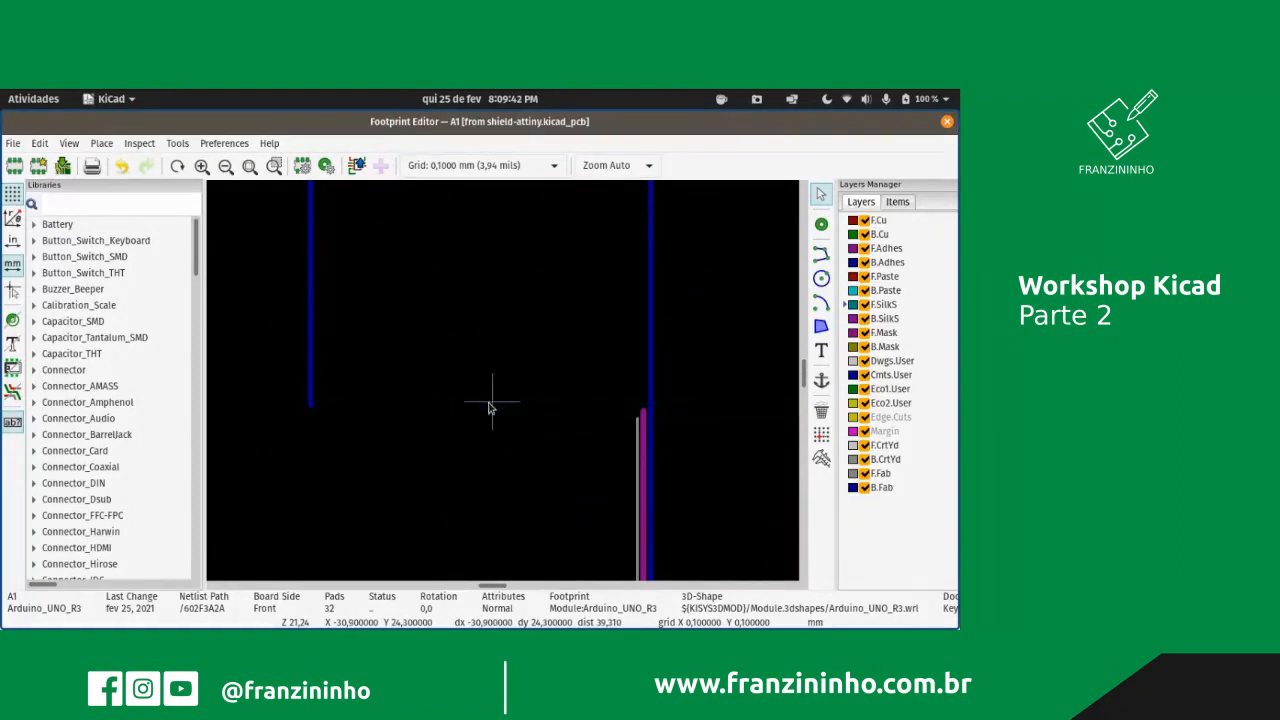
- Delete the remaining two side segments and the top segment of the upper-left connector's B.Fab rectangle
scroll(492, 390, down, 5)
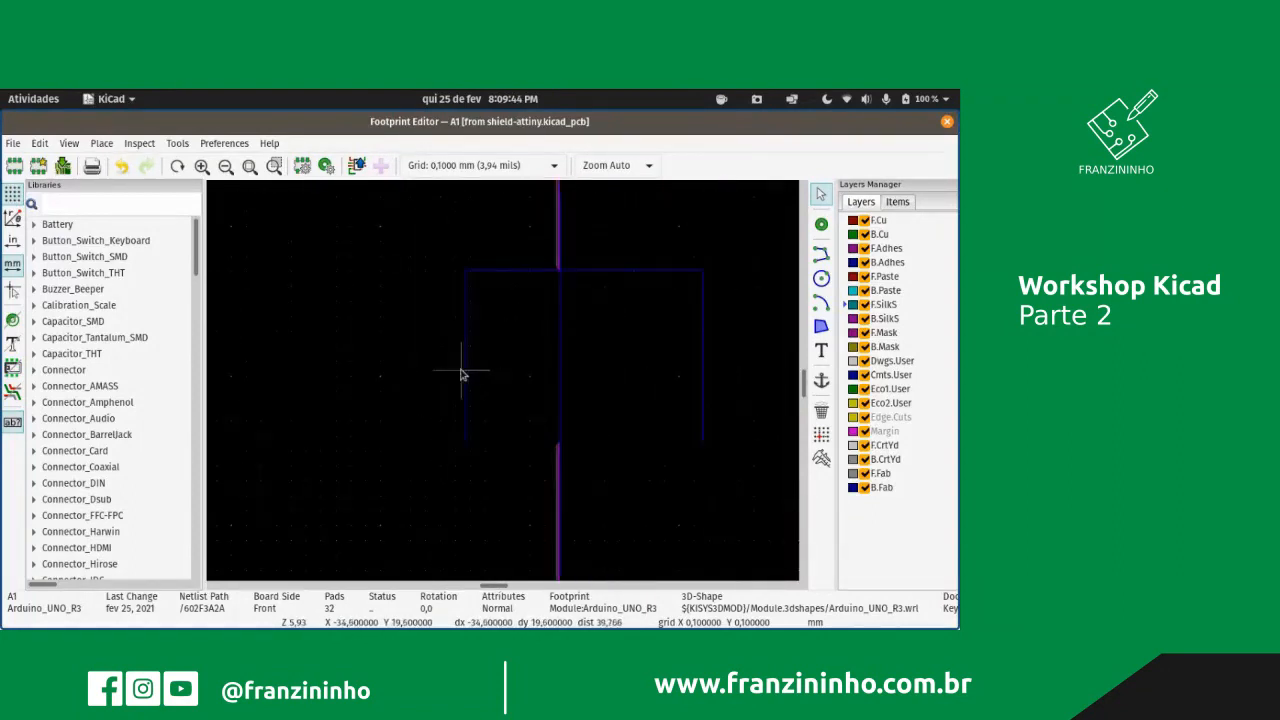
key(Delete)
click(702, 387)
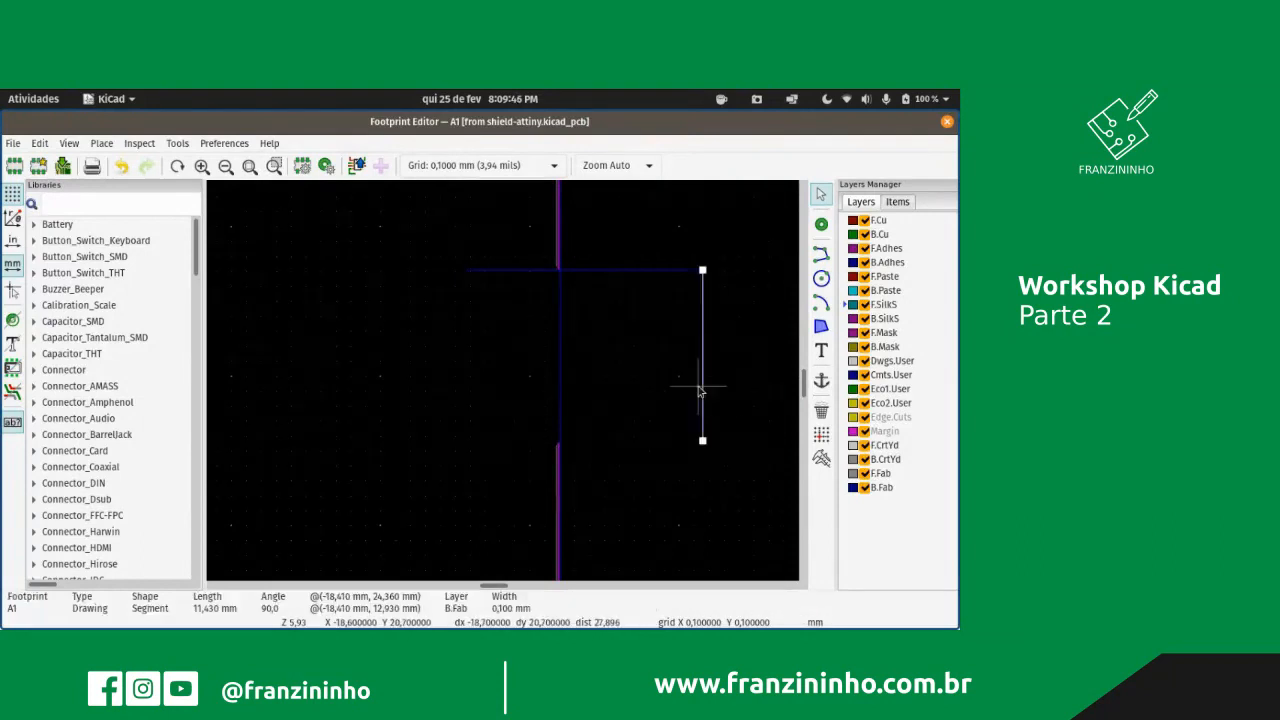
key(Delete)
click(650, 270)
key(Delete)
- Delete the lower-left connector's B.Fab rectangle and its protruding B.SilkS and B.CrtYd outline, keeping the B.Fab line of the board's left edge
scroll(503, 386, down, 5)
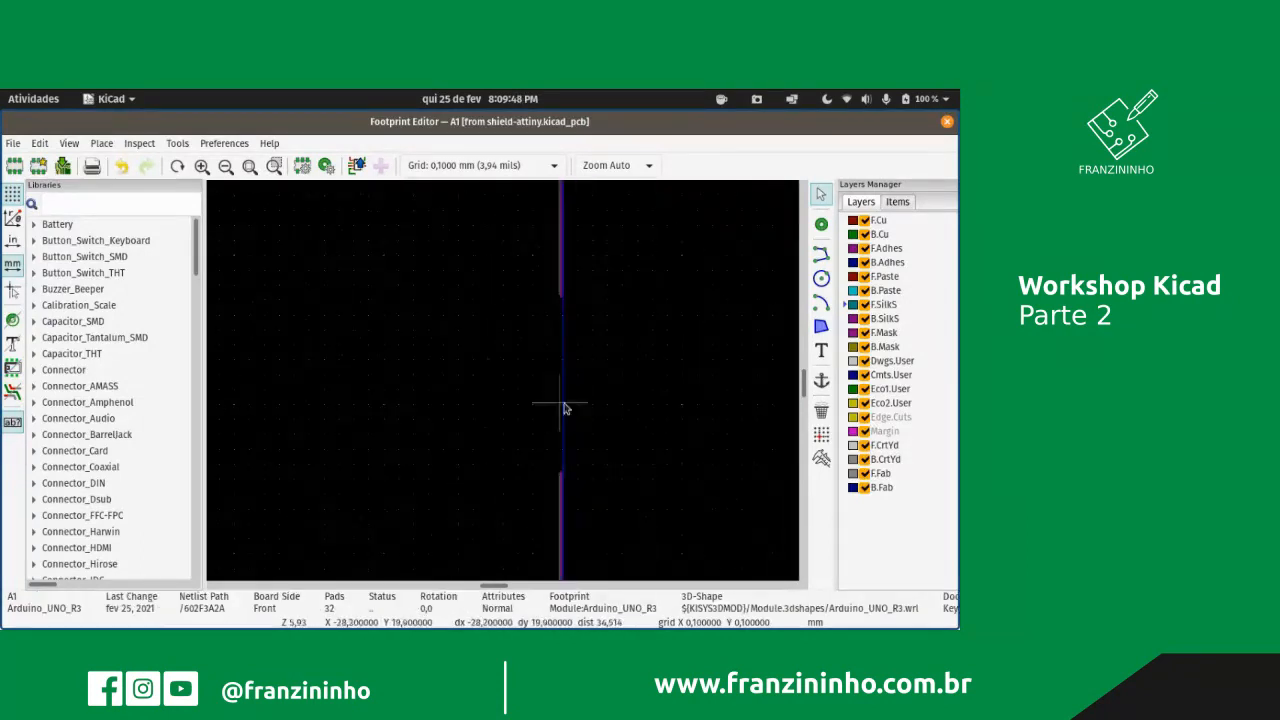
scroll(514, 528, up, 5)
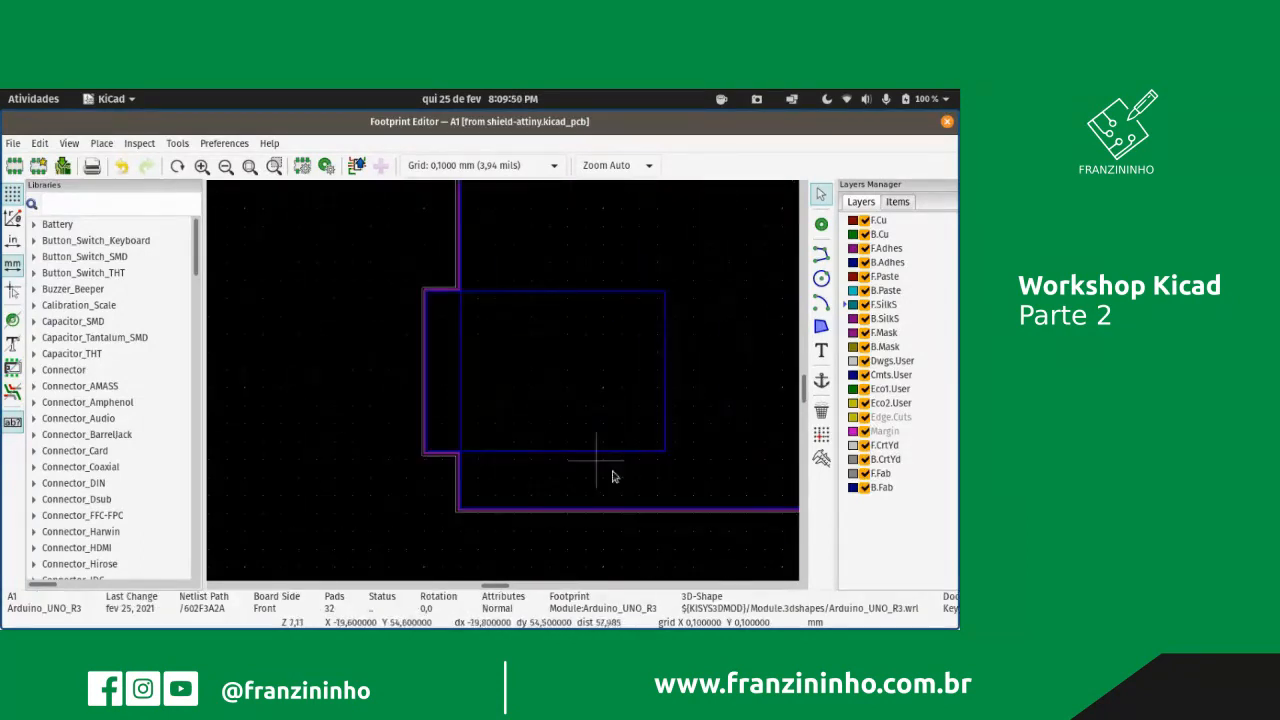
drag(628, 476, 567, 277)
key(Delete)
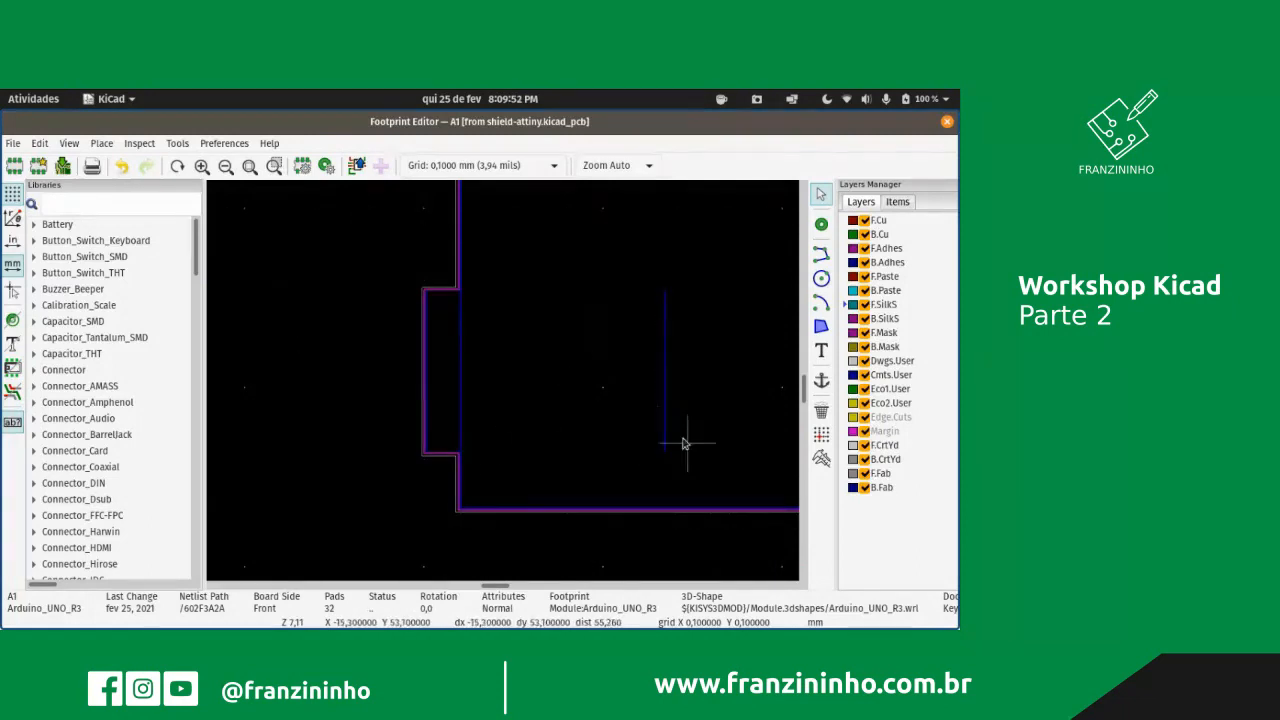
drag(683, 440, 418, 326)
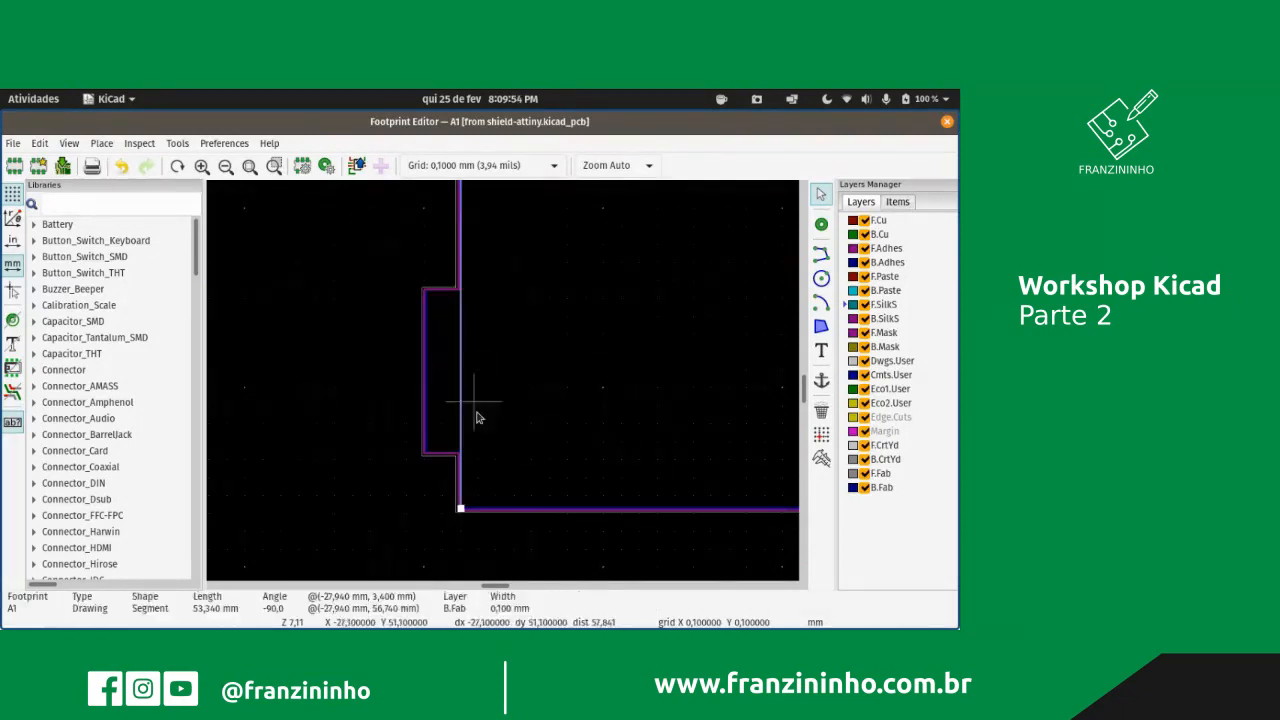
key(Delete)
key(ctrl+z)
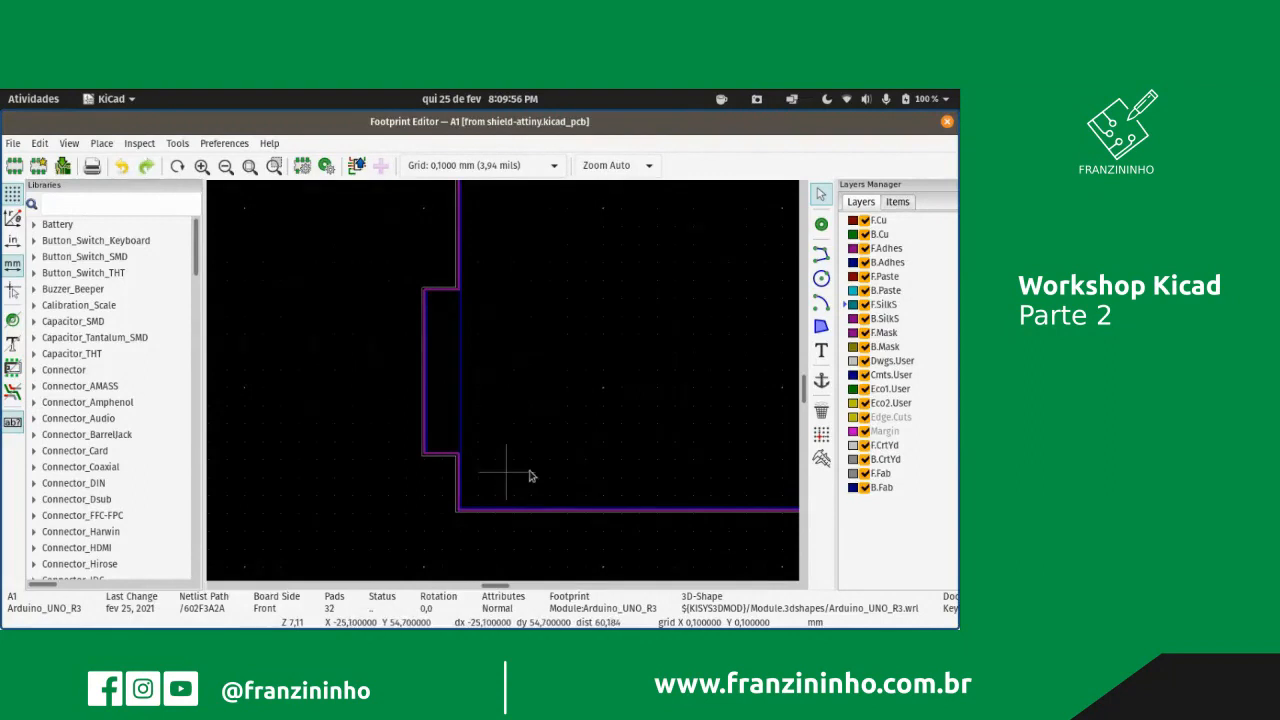
drag(438, 473, 399, 274)
key(Delete)
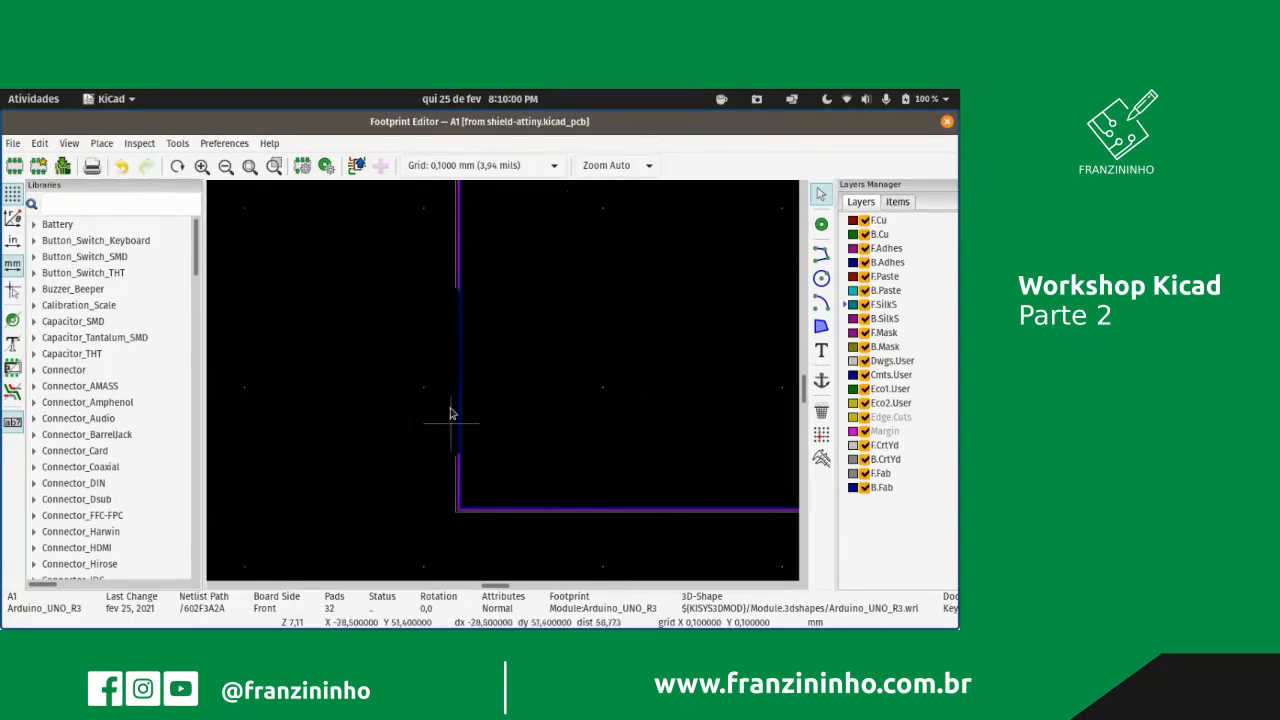
- Copy the Start point Y value, 56,87 mm, from the short B.SilkS segment at the lower end of the board's left edge
scroll(490, 390, down, 5)
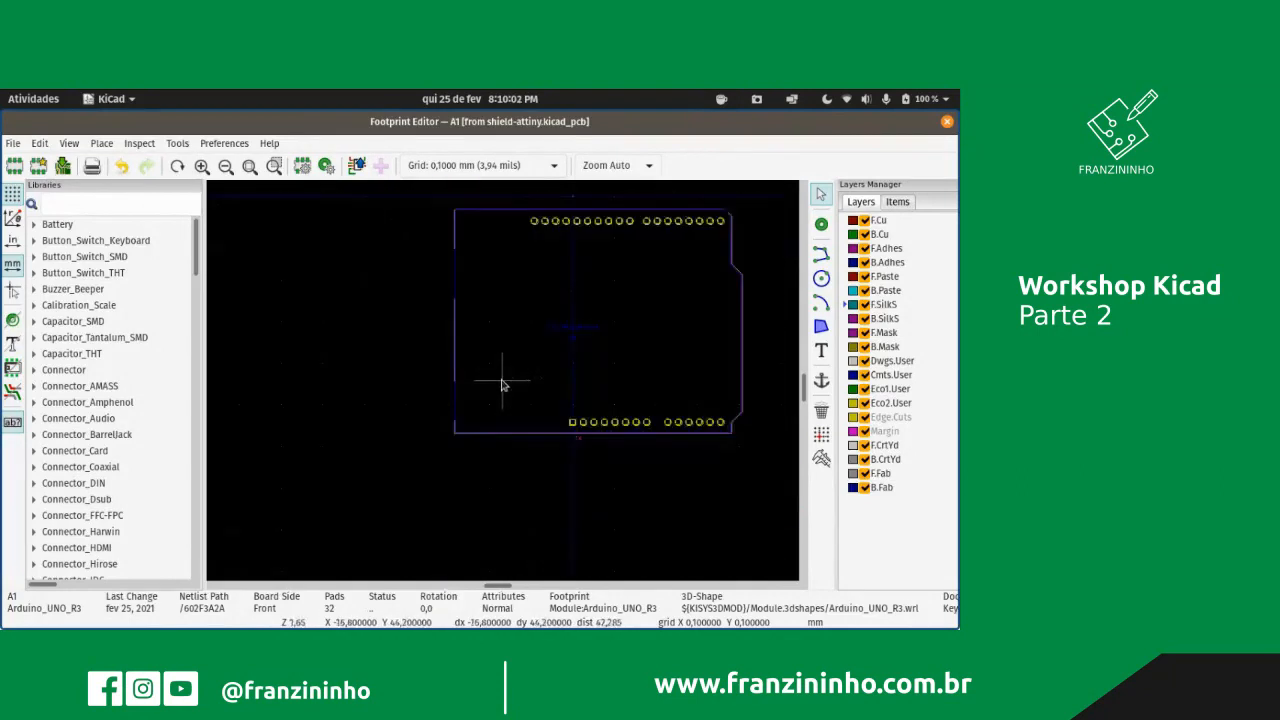
scroll(490, 370, up, 6)
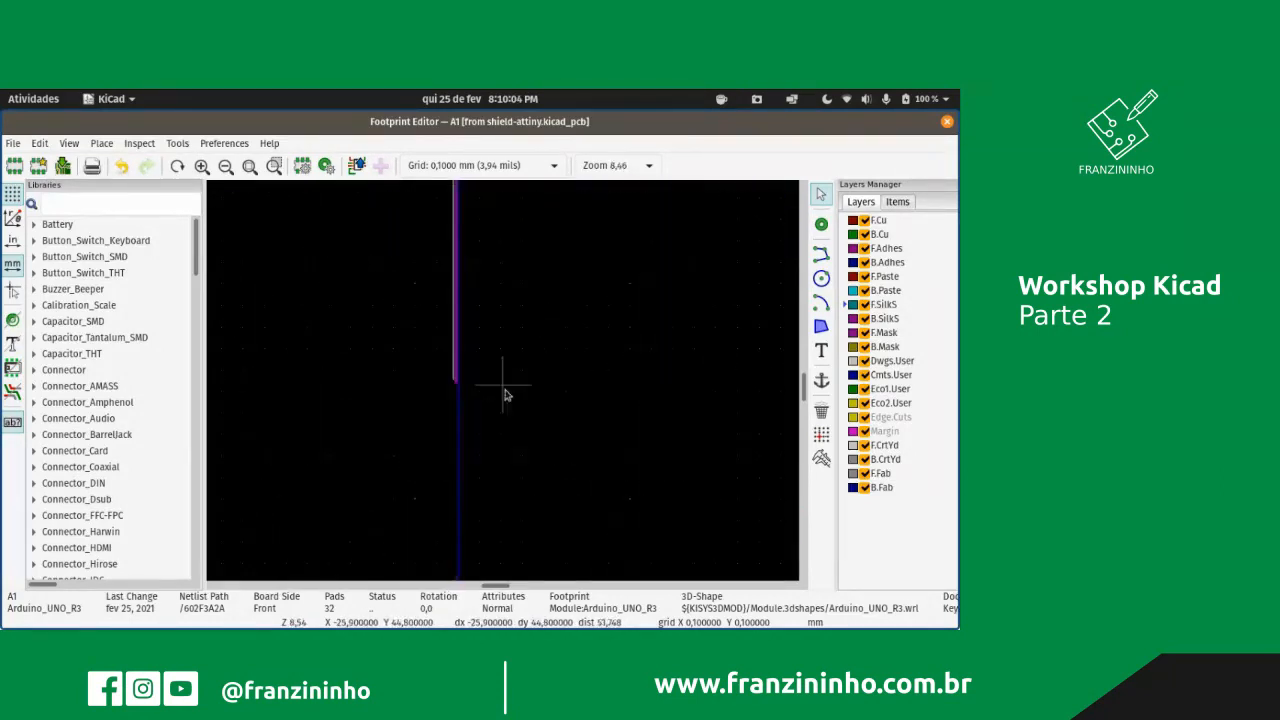
scroll(503, 384, down, 2)
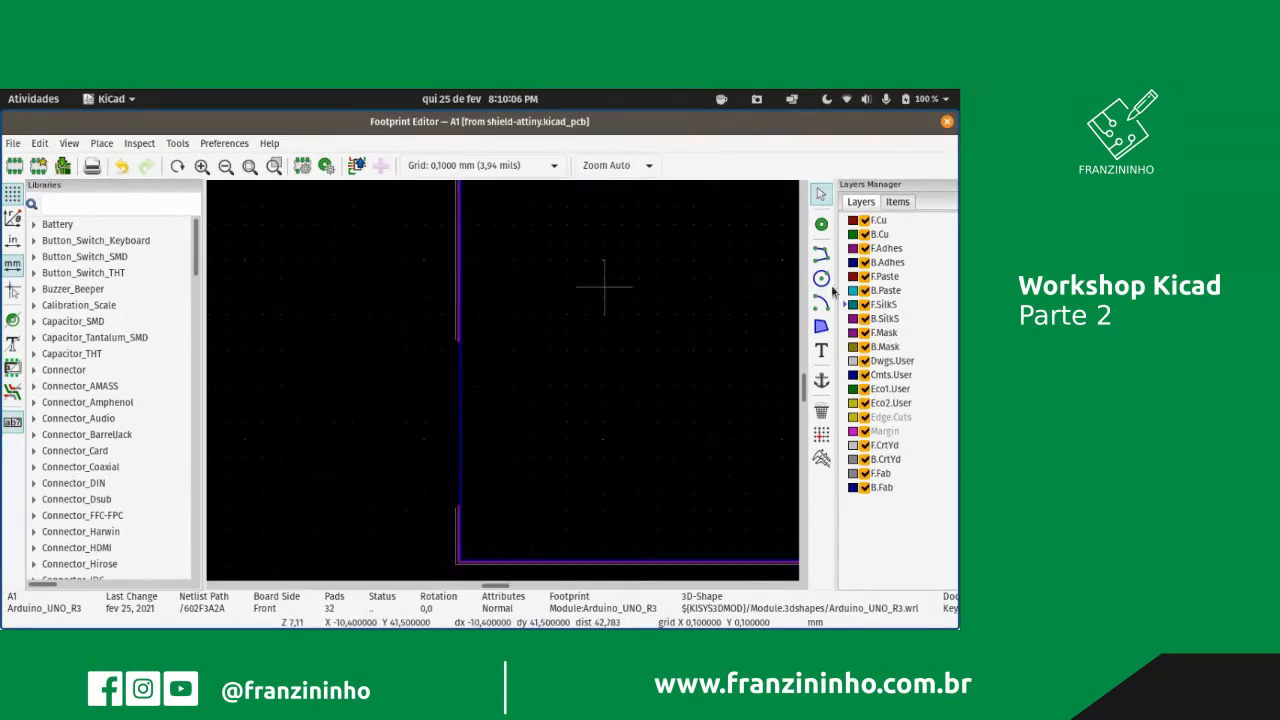
click(817, 258)
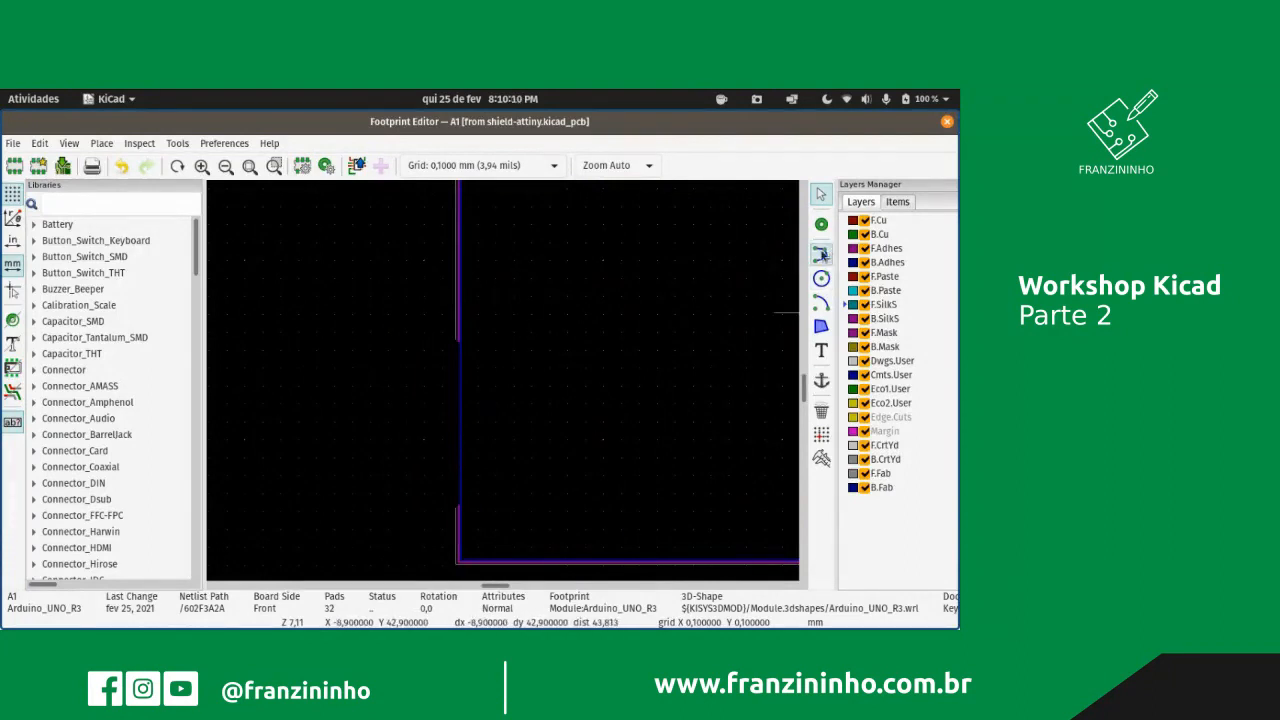
scroll(503, 383, down, 3)
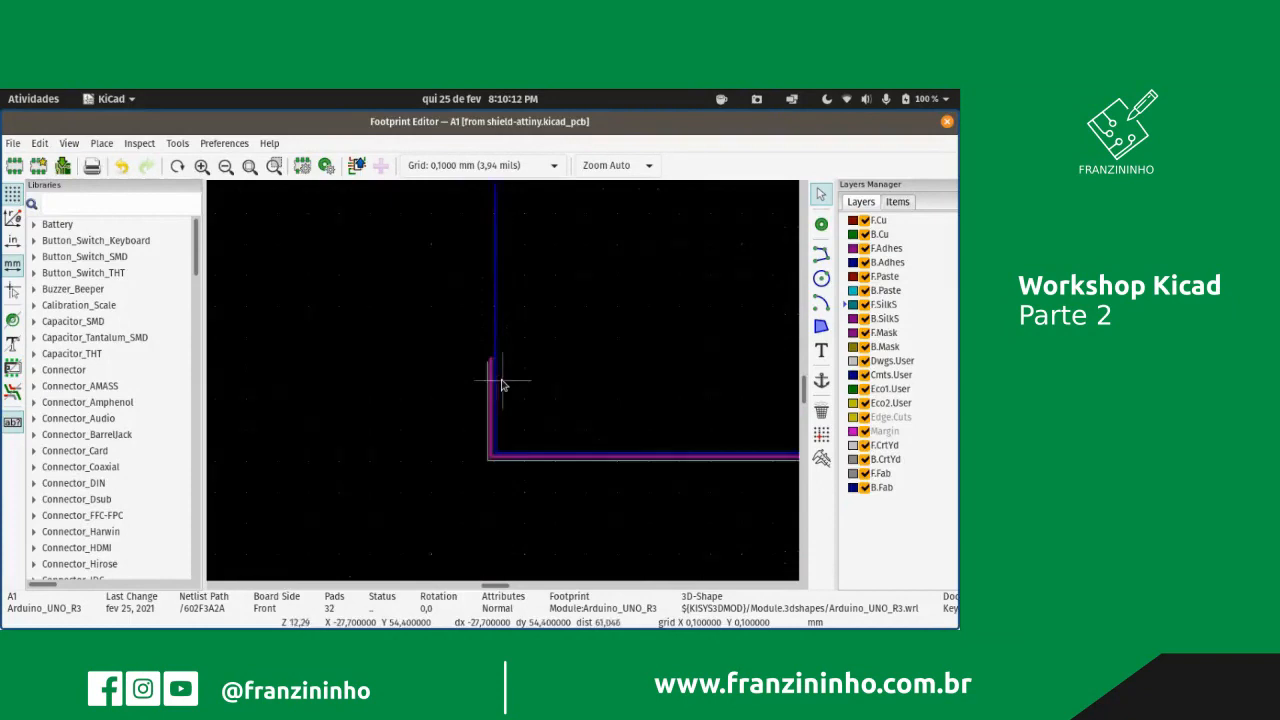
scroll(503, 383, up, 5)
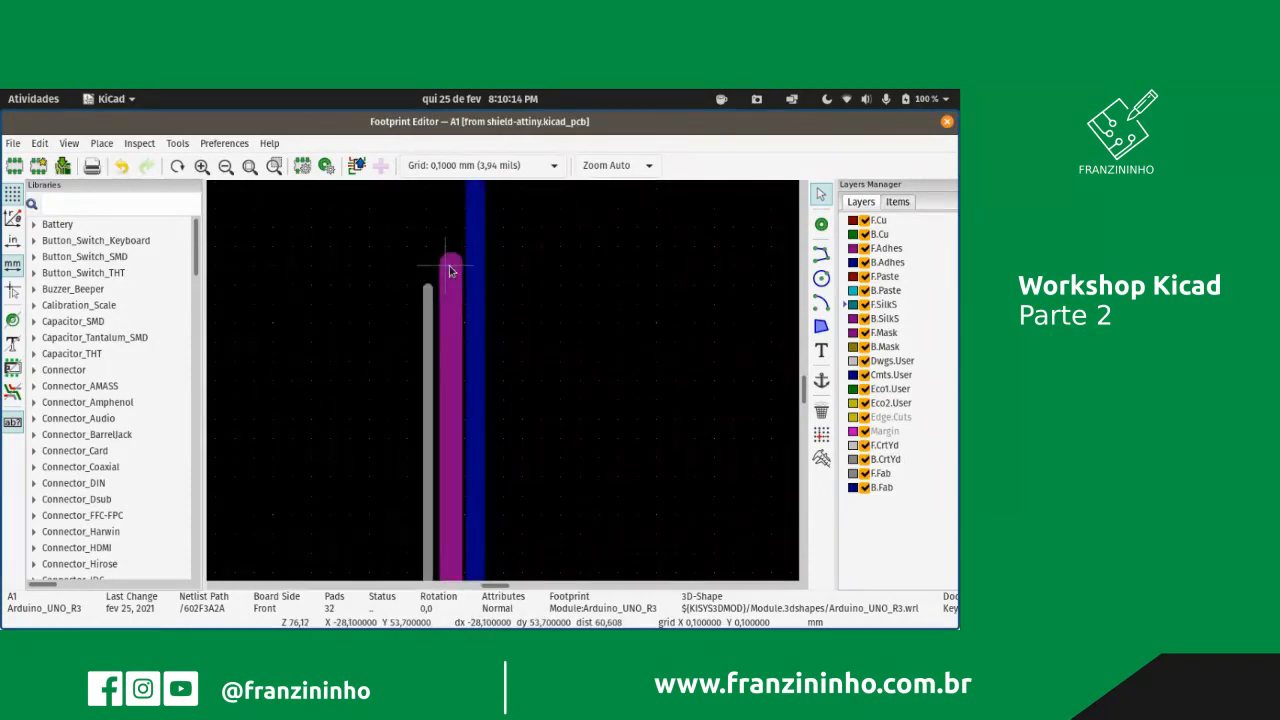
double_click(450, 271)
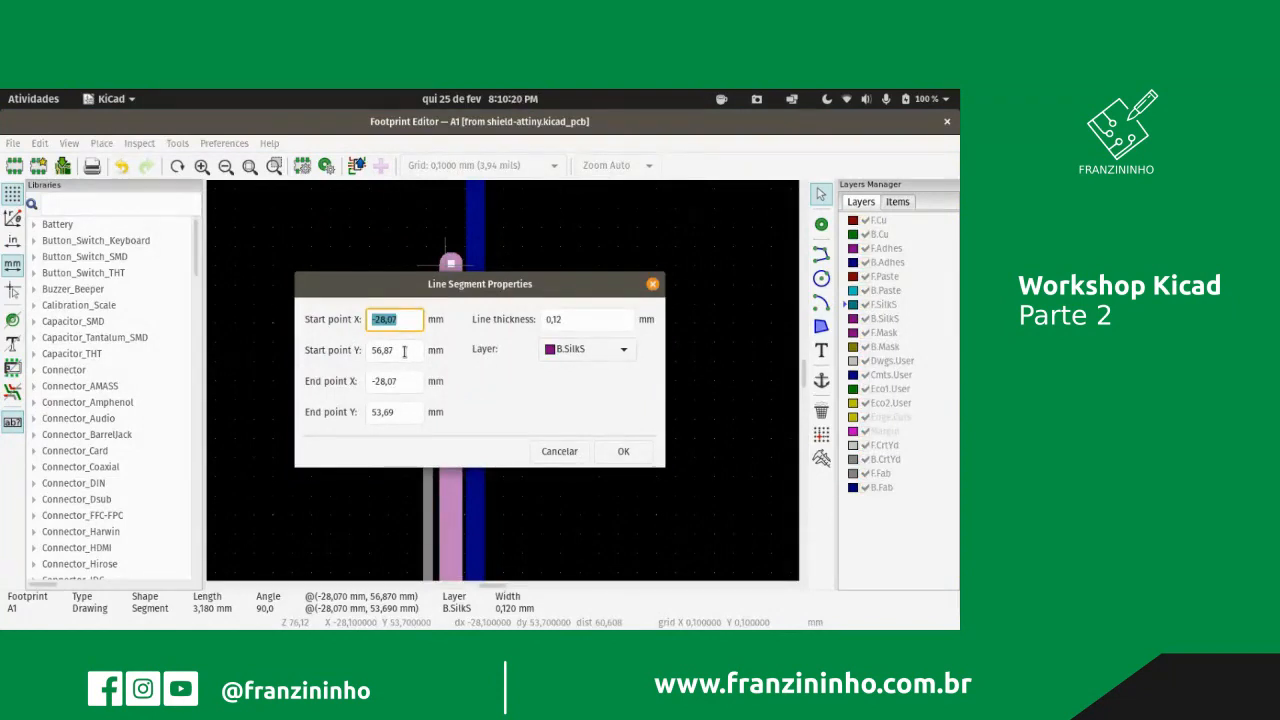
click(404, 351)
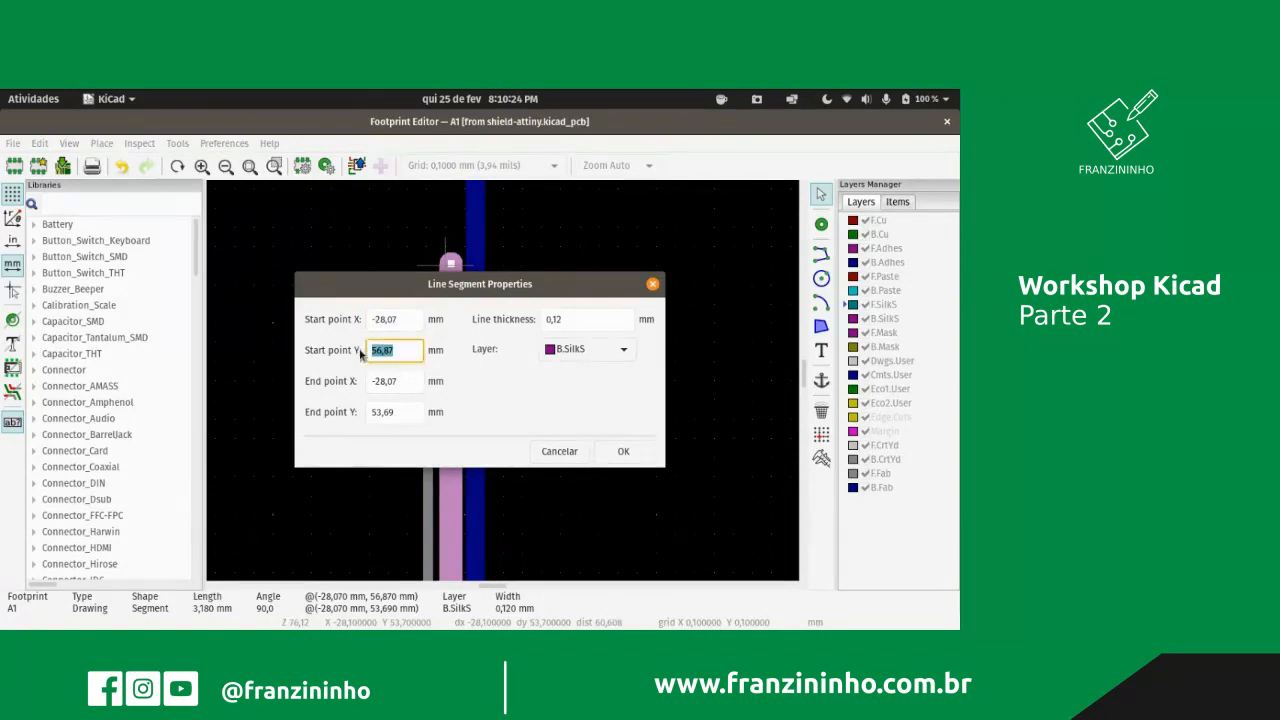
click(565, 451)
scroll(505, 380, down, 7)
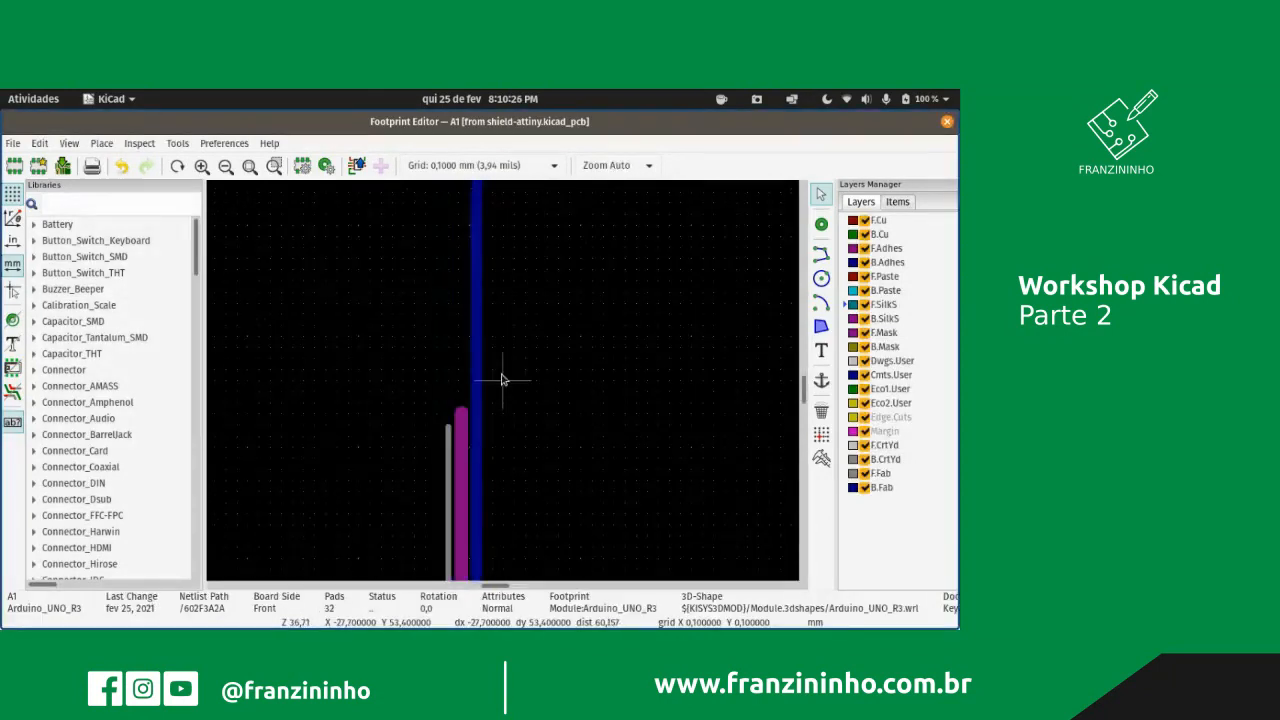
- Set the Start point Y of the B.SilkS segment above the lower-left gap to 56,87 mm to bridge the gap
scroll(505, 382, up, 3)
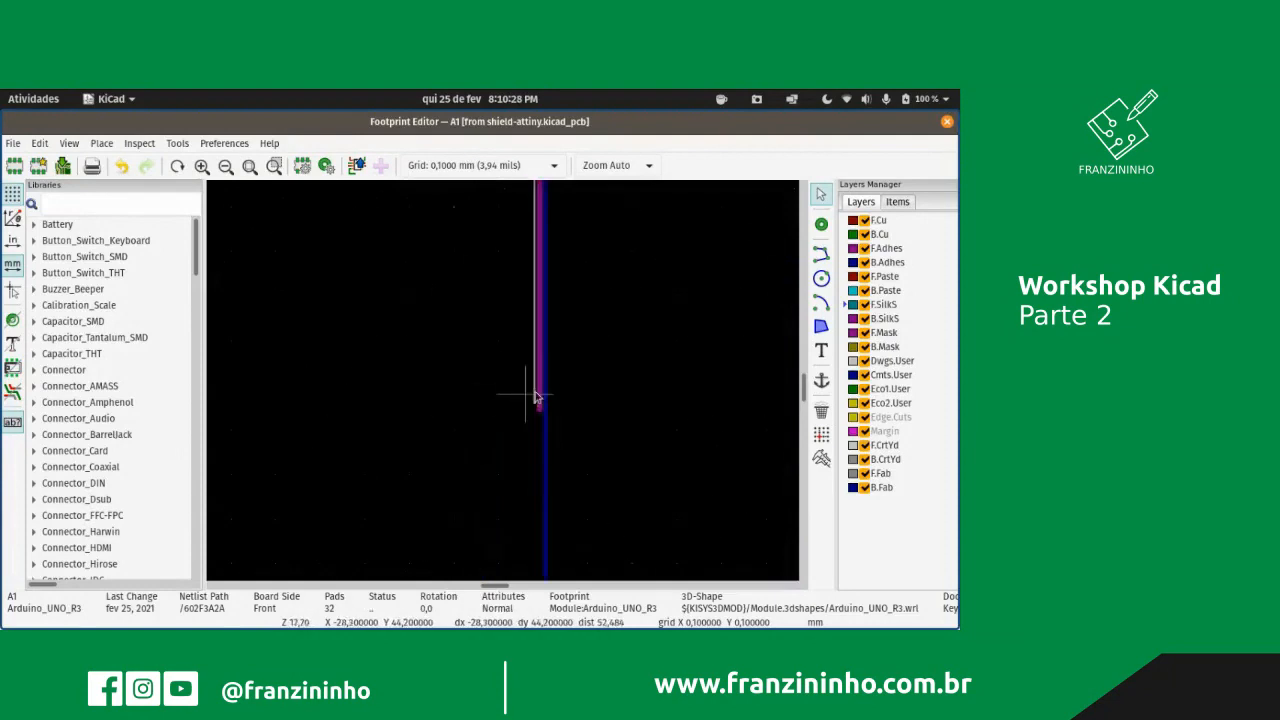
scroll(450, 395, up, 7)
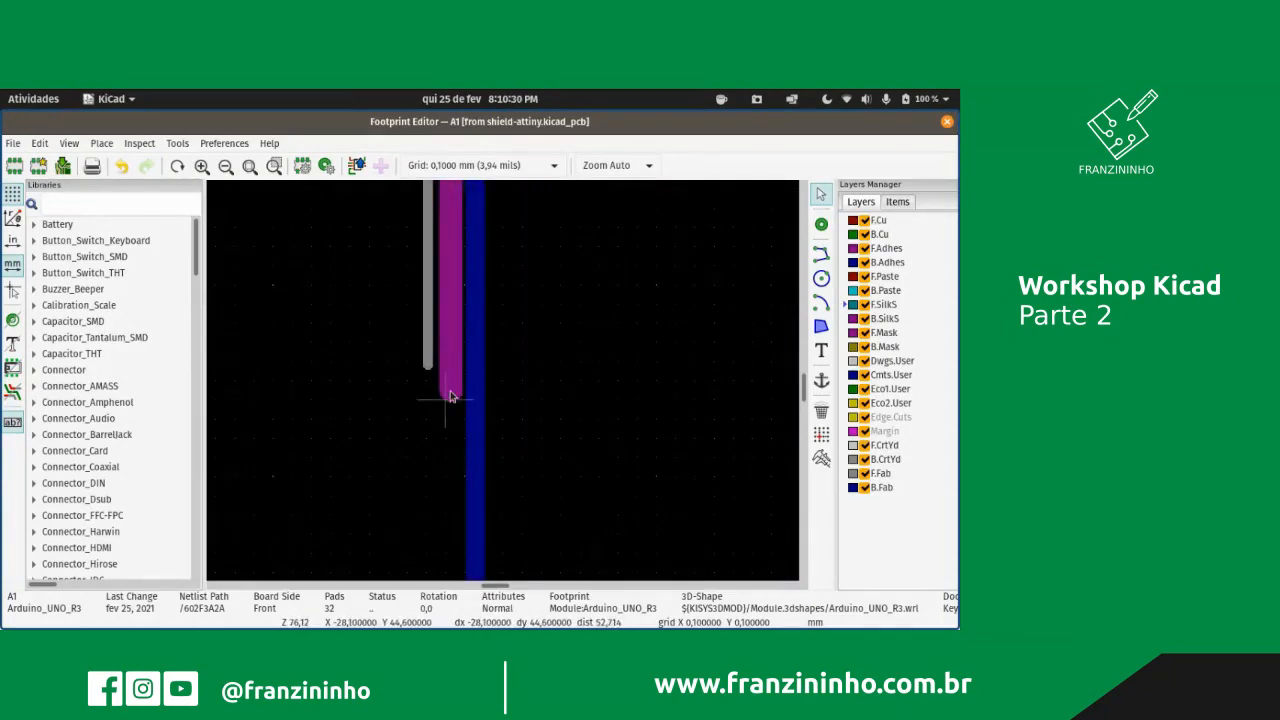
double_click(446, 392)
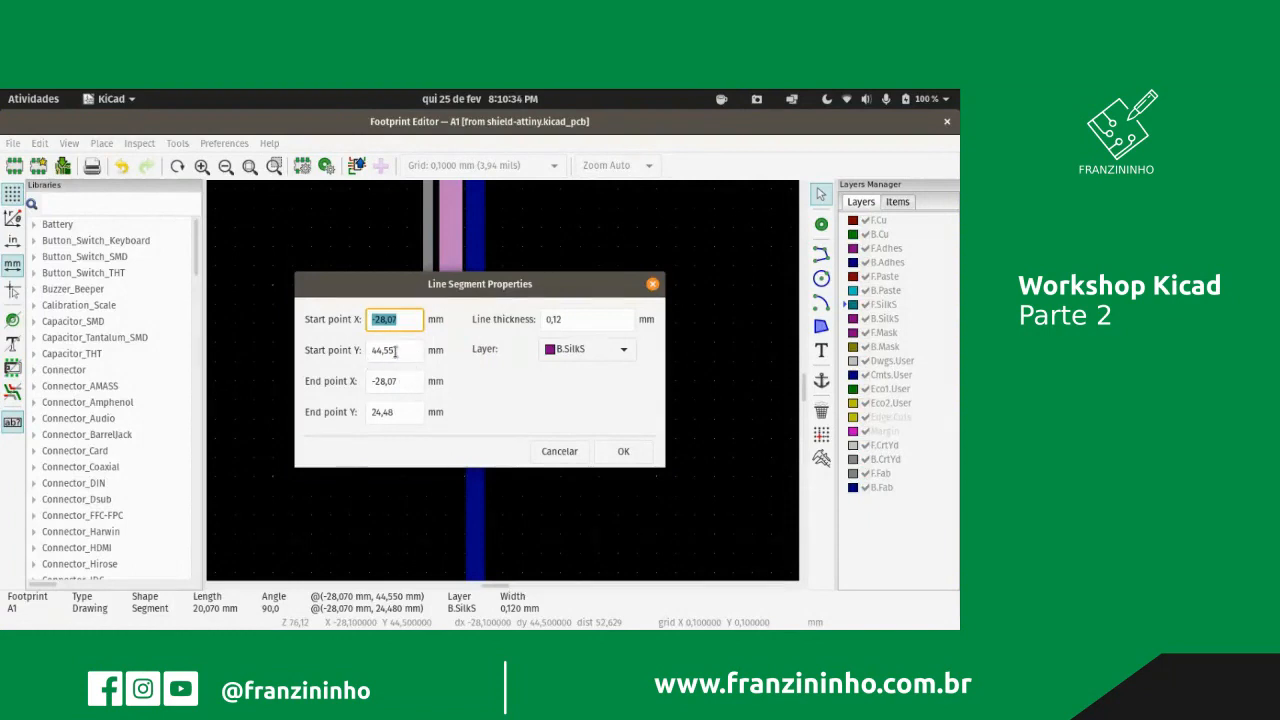
key(Tab)
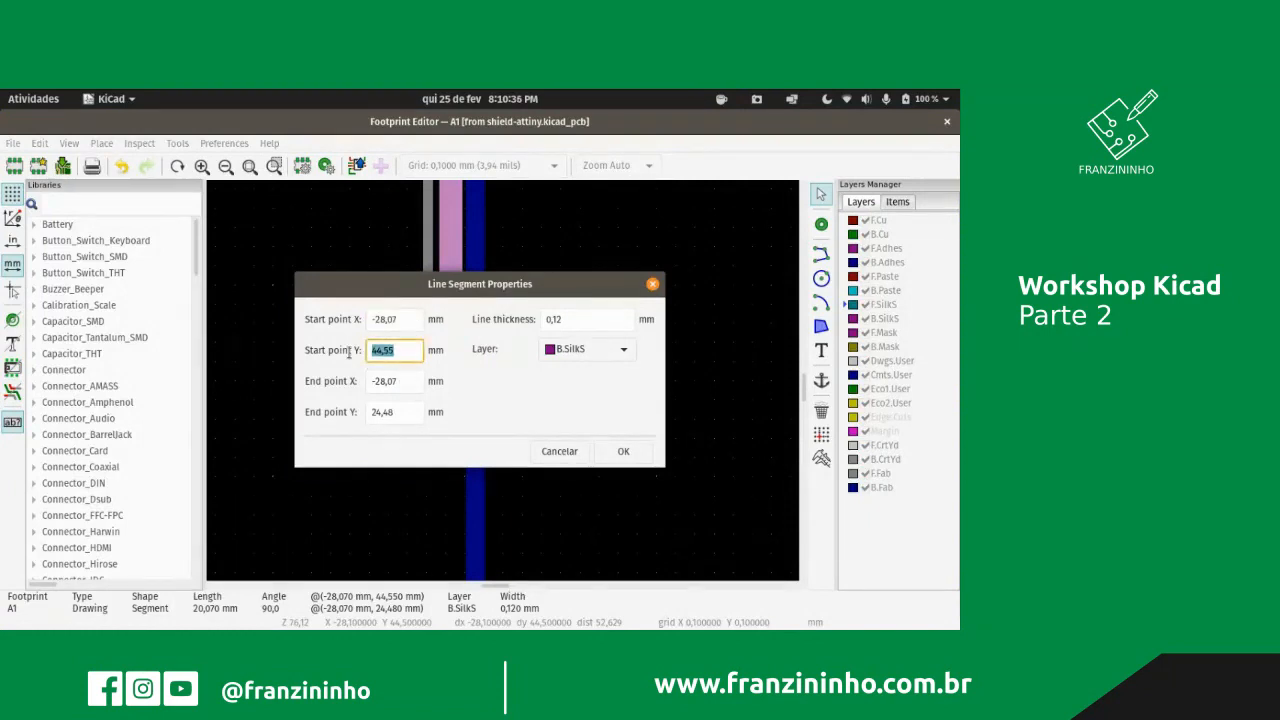
key(Tab)
click(623, 451)
- Copy the End point Y value, 56,99 mm, from the short B.CrtYd segment at the lower end of the board's left edge
scroll(503, 385, down, 10)
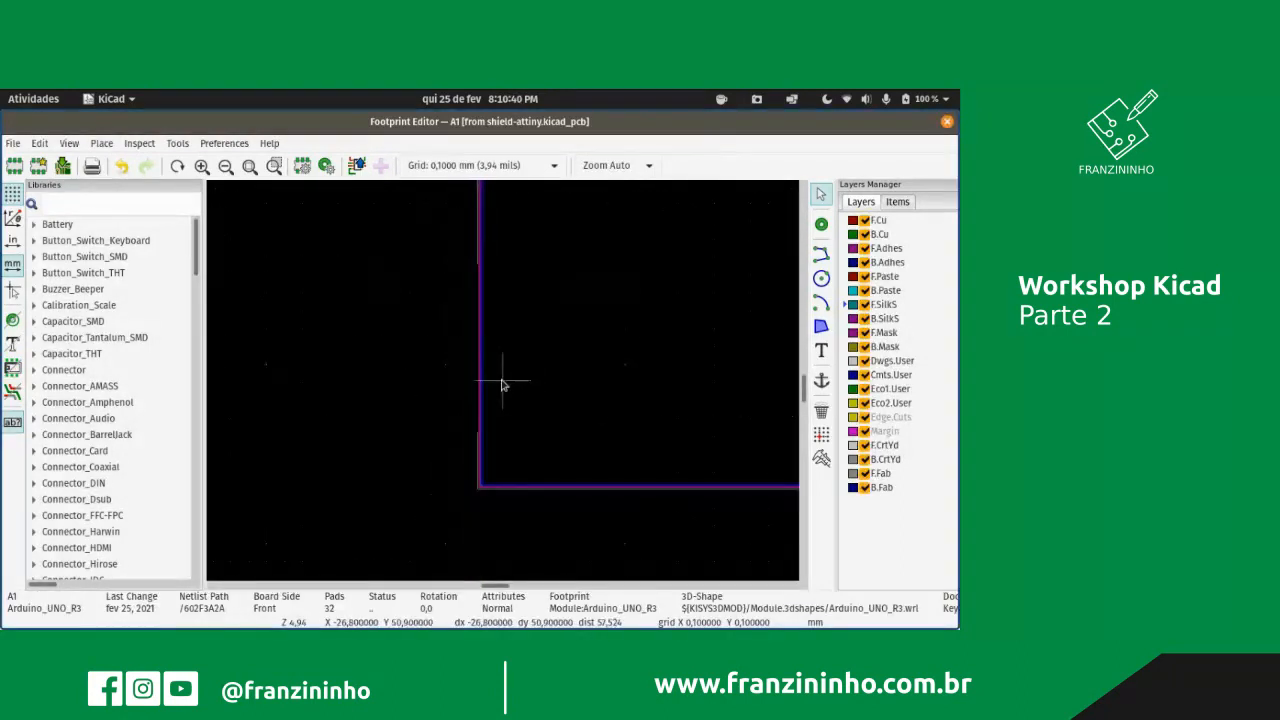
scroll(503, 385, down, 2)
scroll(507, 397, up, 4)
scroll(503, 385, down, 3)
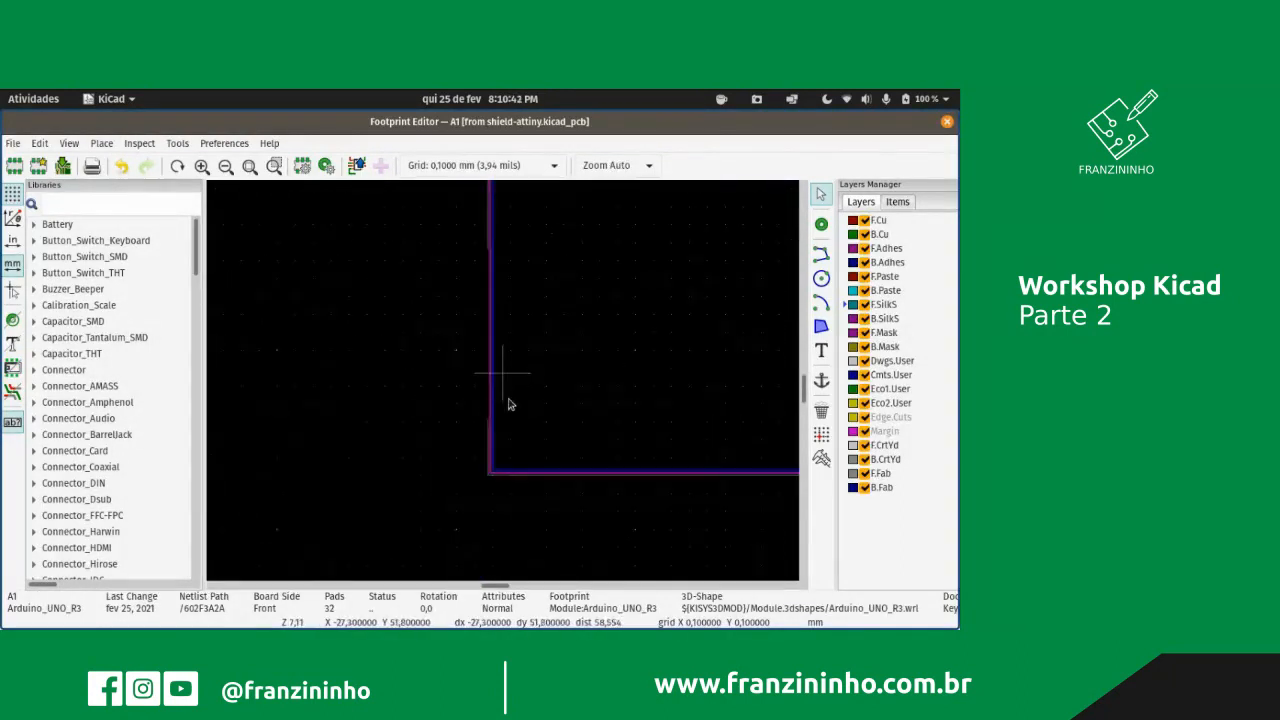
scroll(502, 385, up, 8)
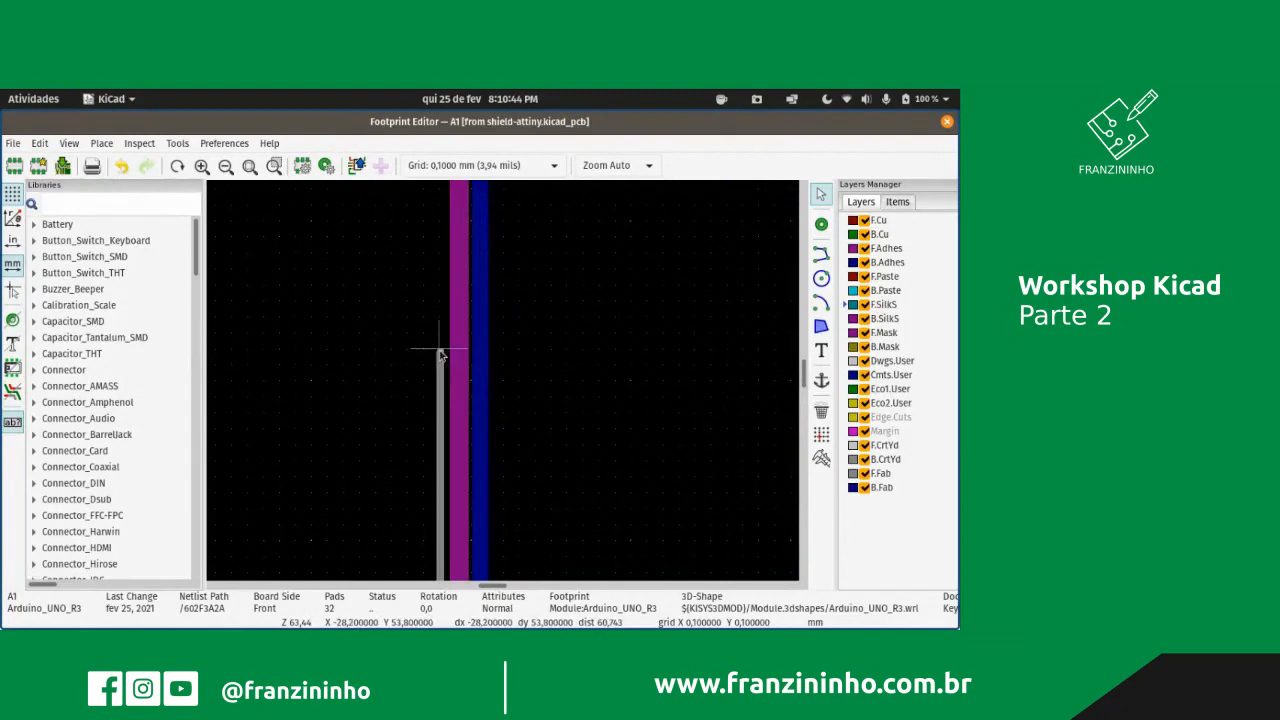
double_click(440, 365)
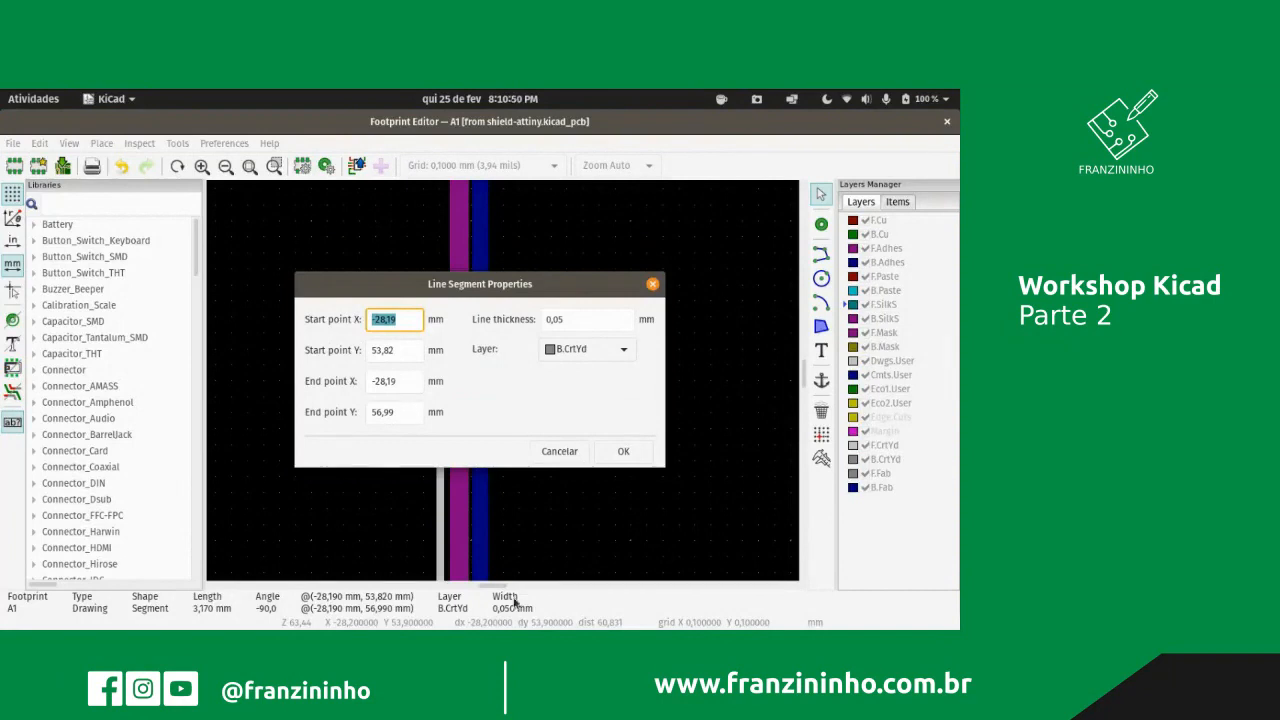
click(405, 414)
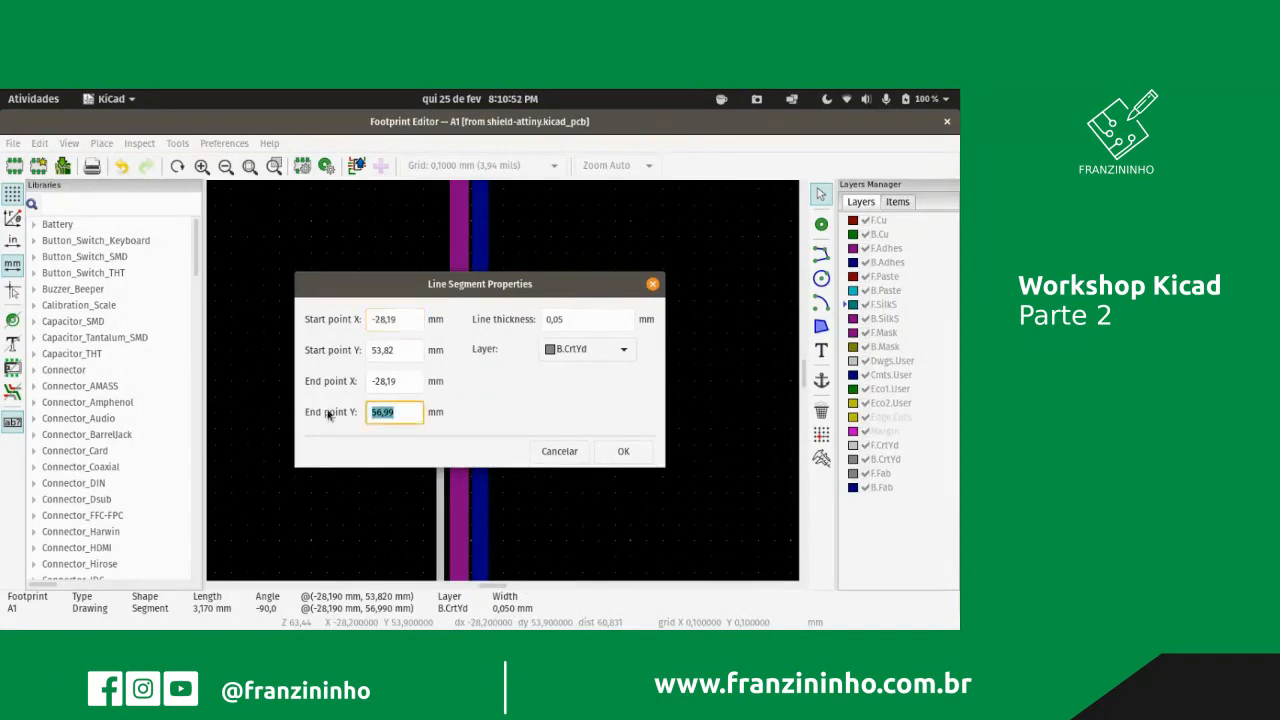
click(566, 455)
scroll(495, 365, down, 5)
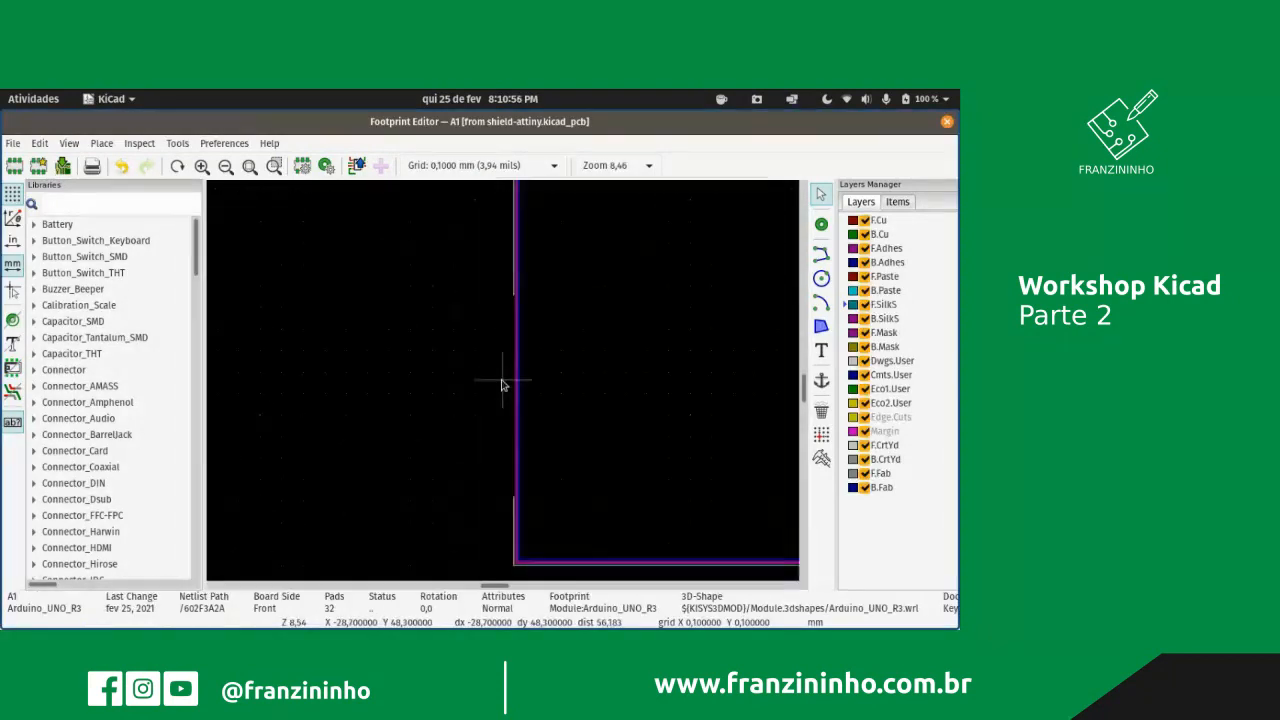
- Set the End point Y of the B.CrtYd segment above the lower-left gap to 56,99 mm to bridge the gap
scroll(503, 386, up, 6)
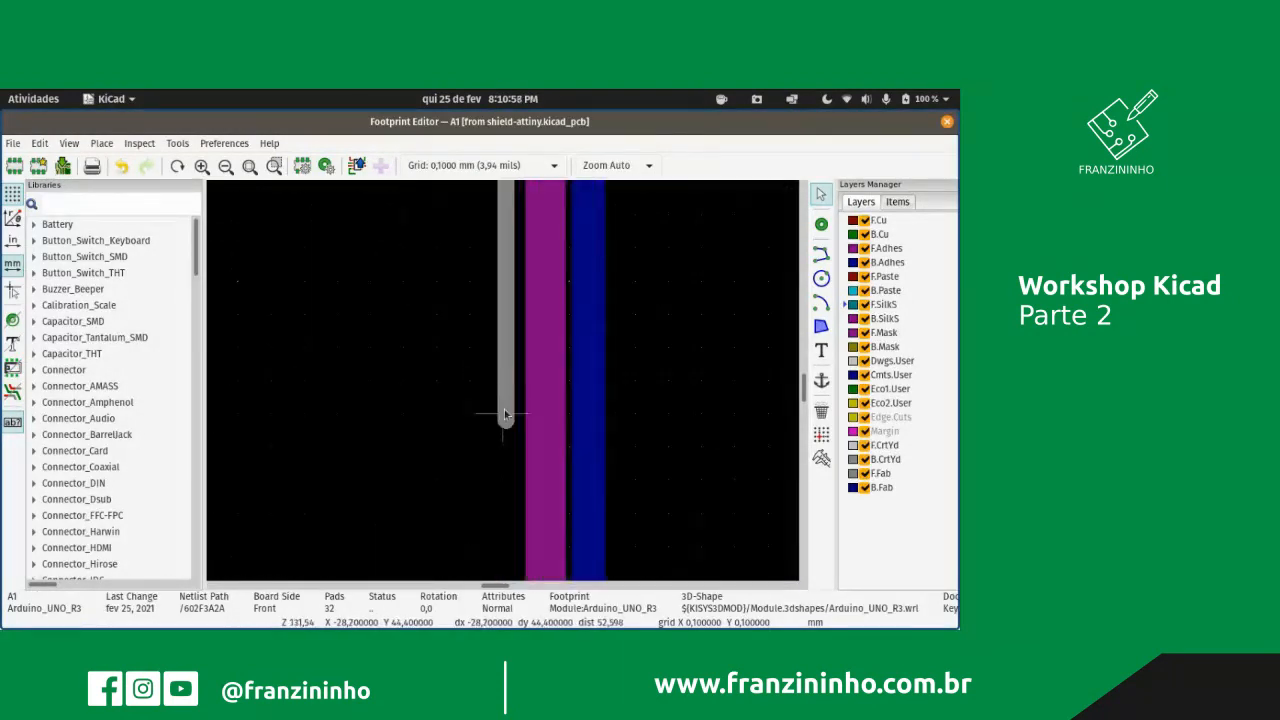
double_click(505, 421)
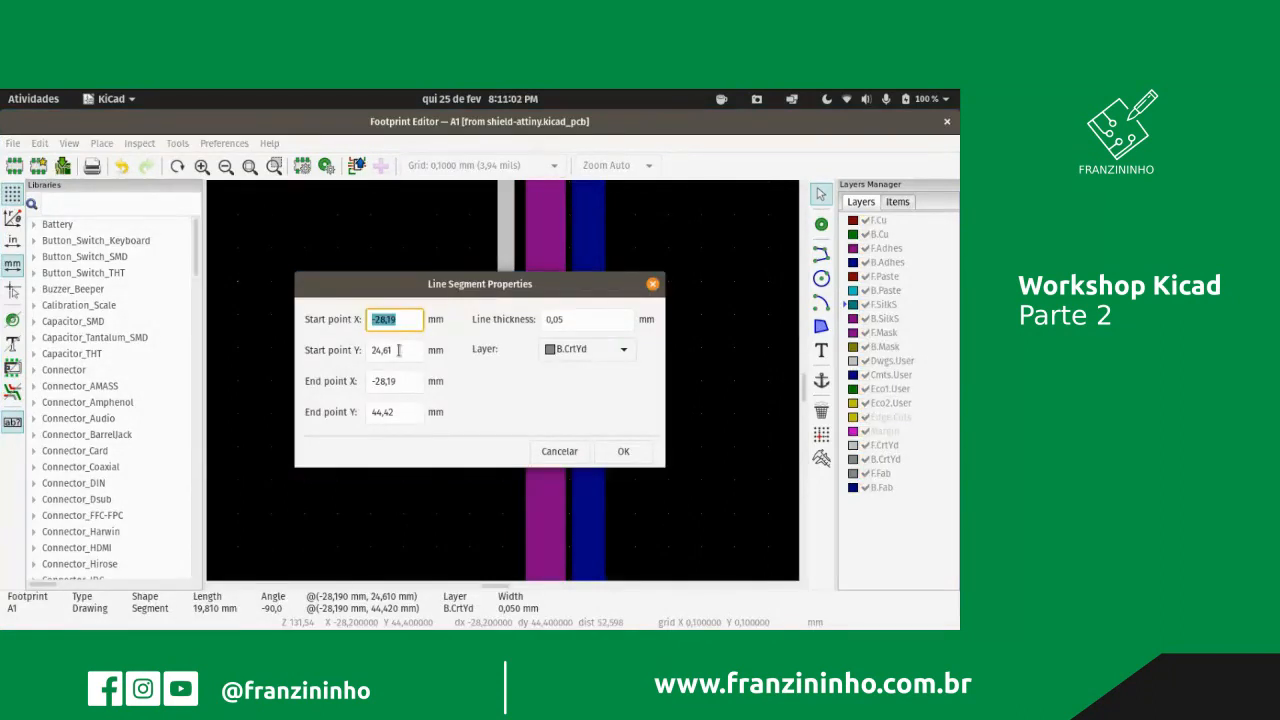
drag(403, 415, 334, 417)
text(56,99)
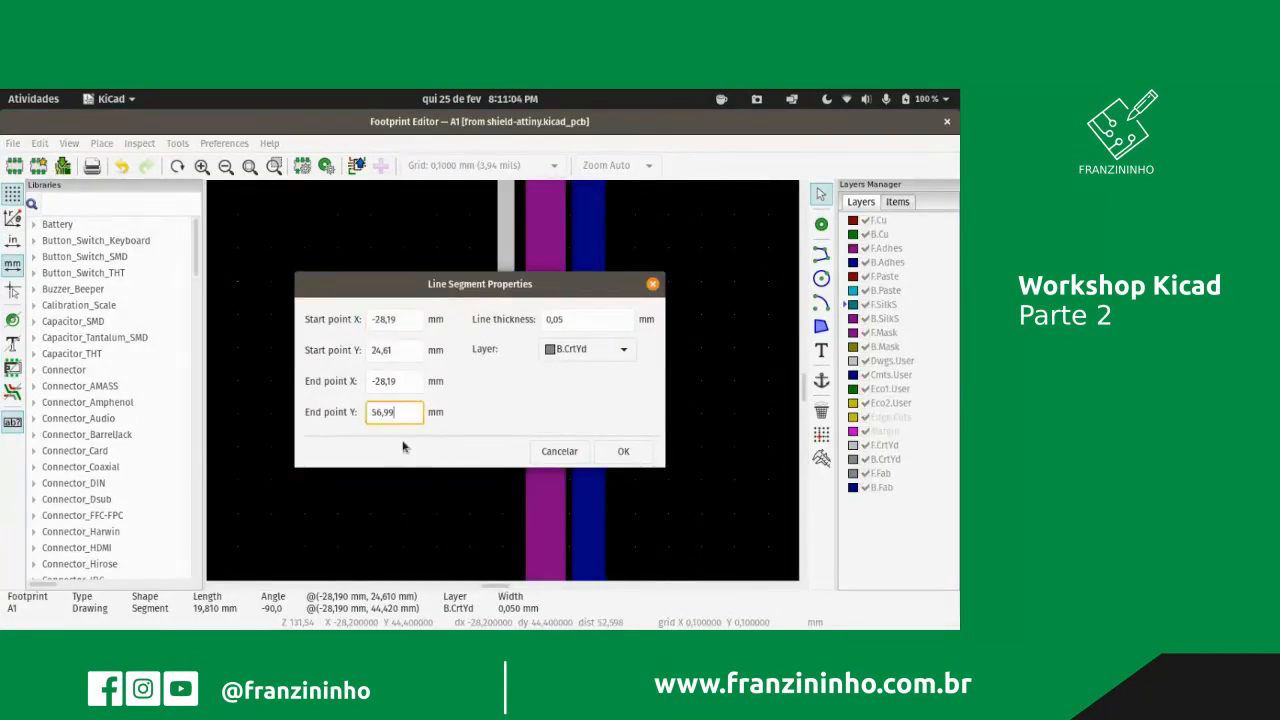
click(646, 457)
- Copy the Start point Y value, 24,61 mm, from the B.CrtYd segment just below the upper gap in the board's left edge
scroll(502, 383, down, 10)
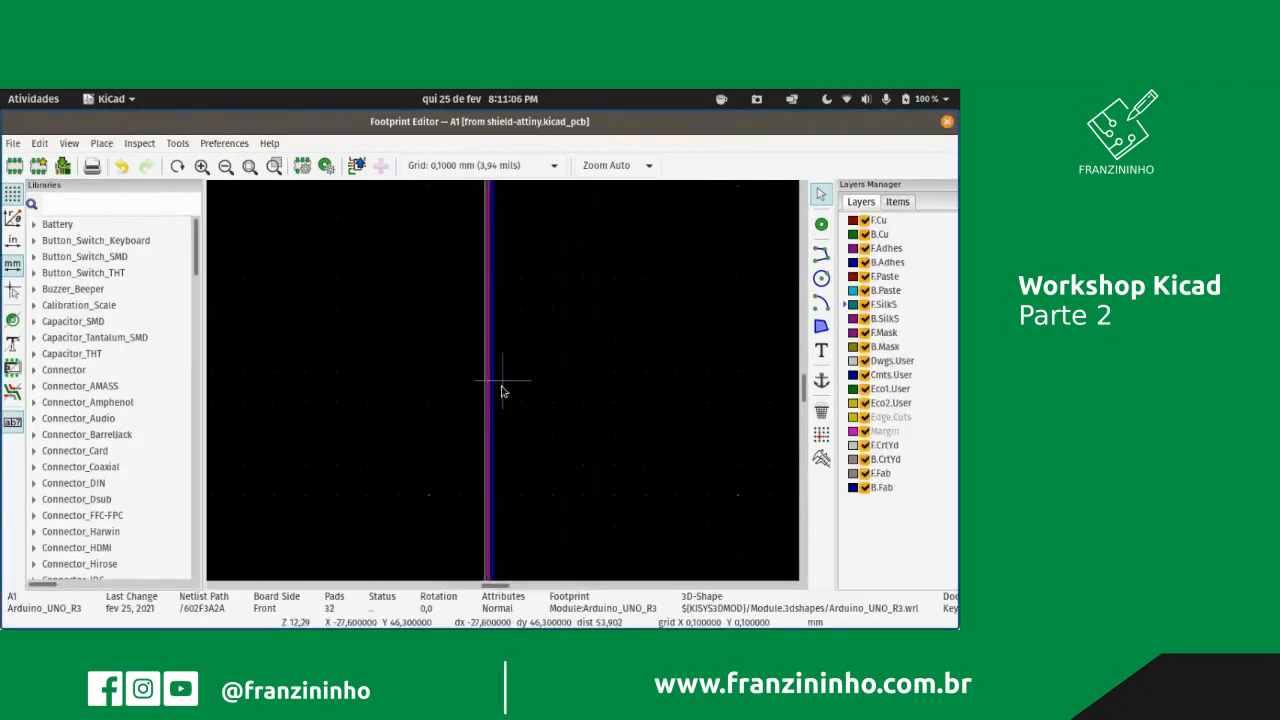
scroll(503, 240, up, 8)
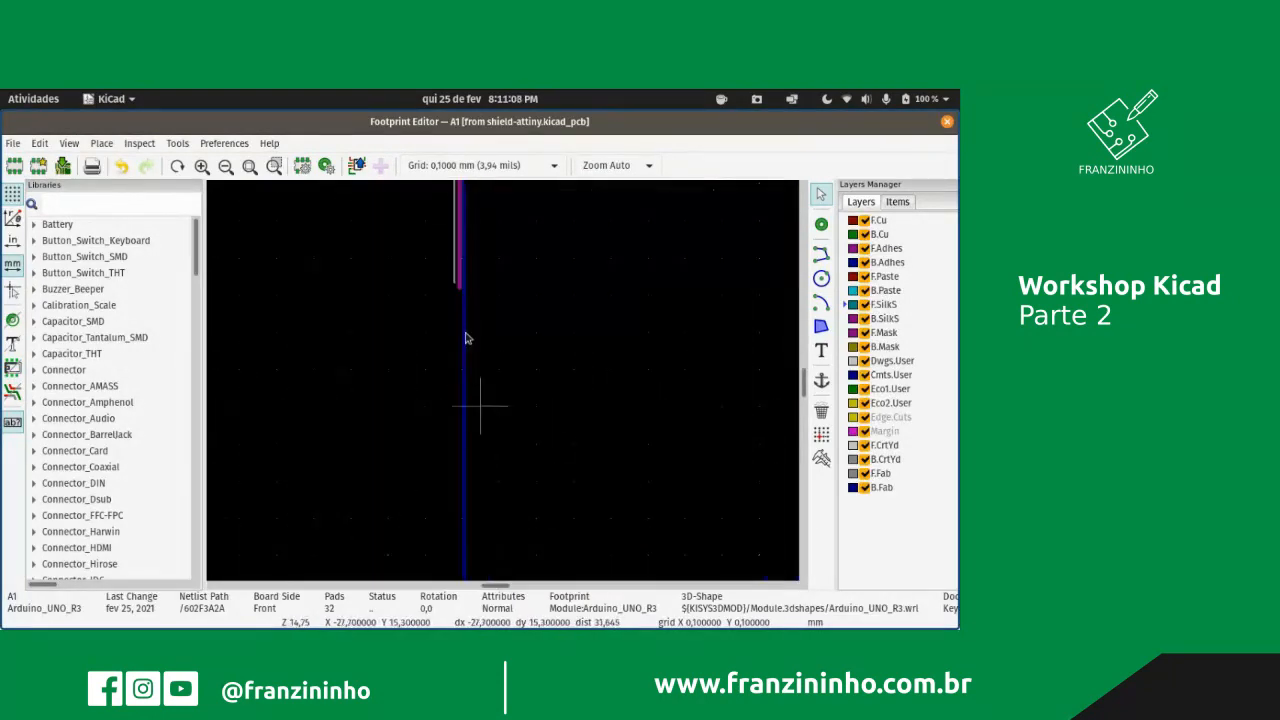
scroll(502, 383, down, 4)
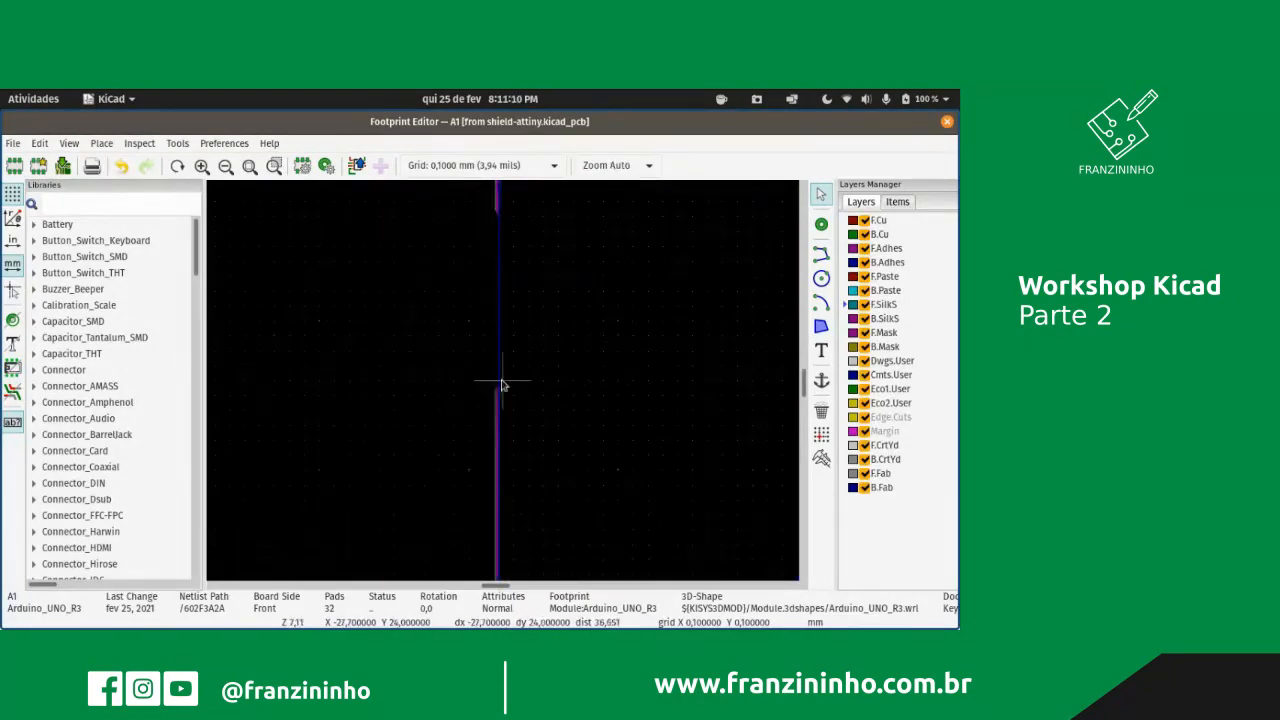
scroll(502, 383, down, 3)
scroll(508, 366, up, 12)
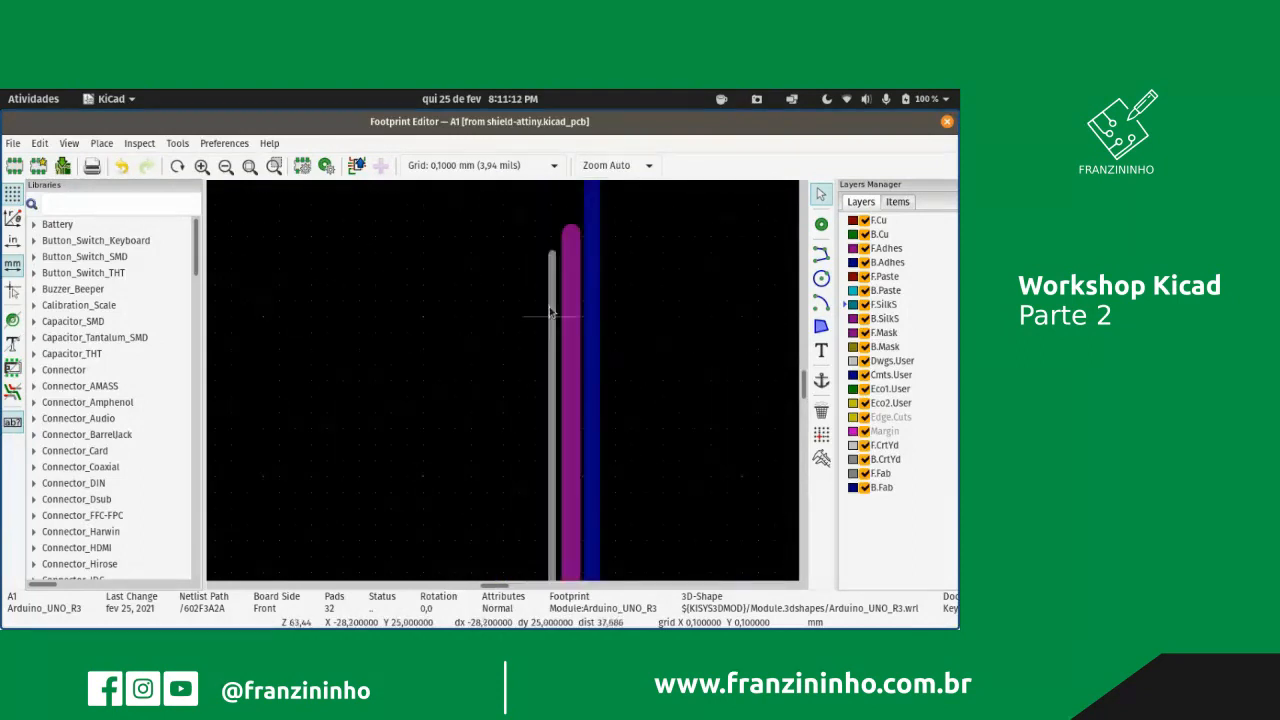
double_click(553, 259)
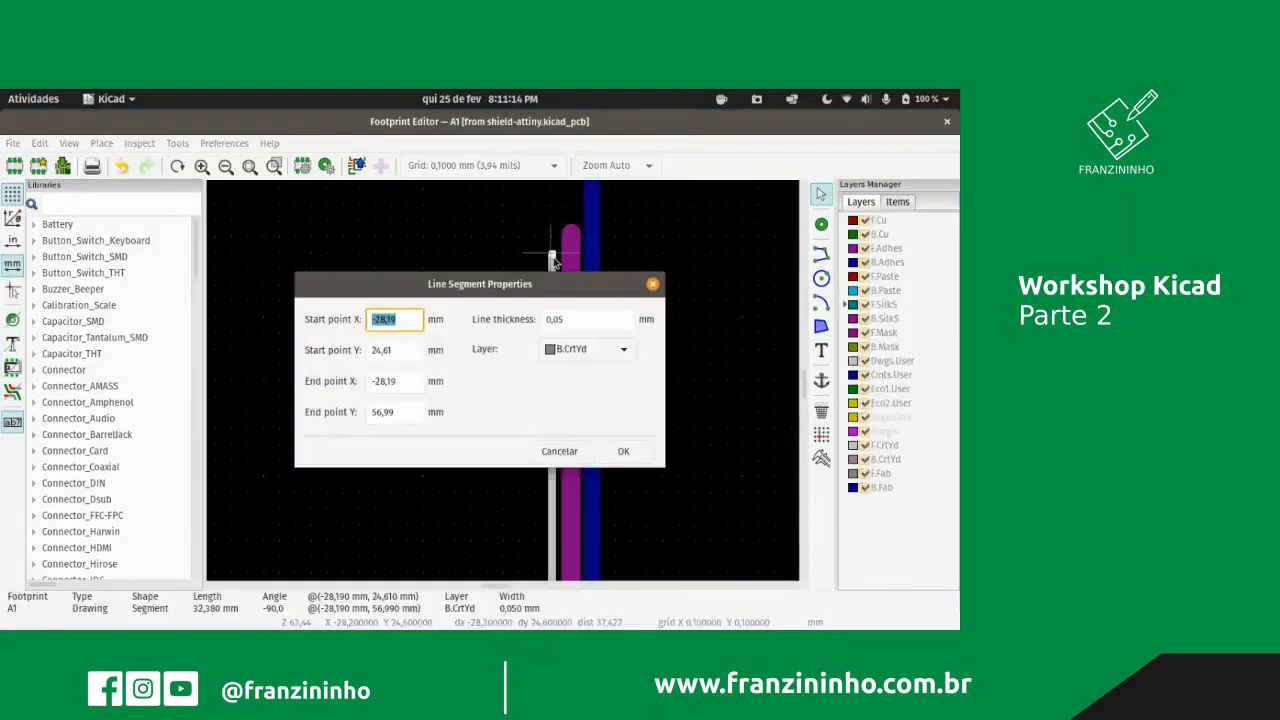
click(400, 414)
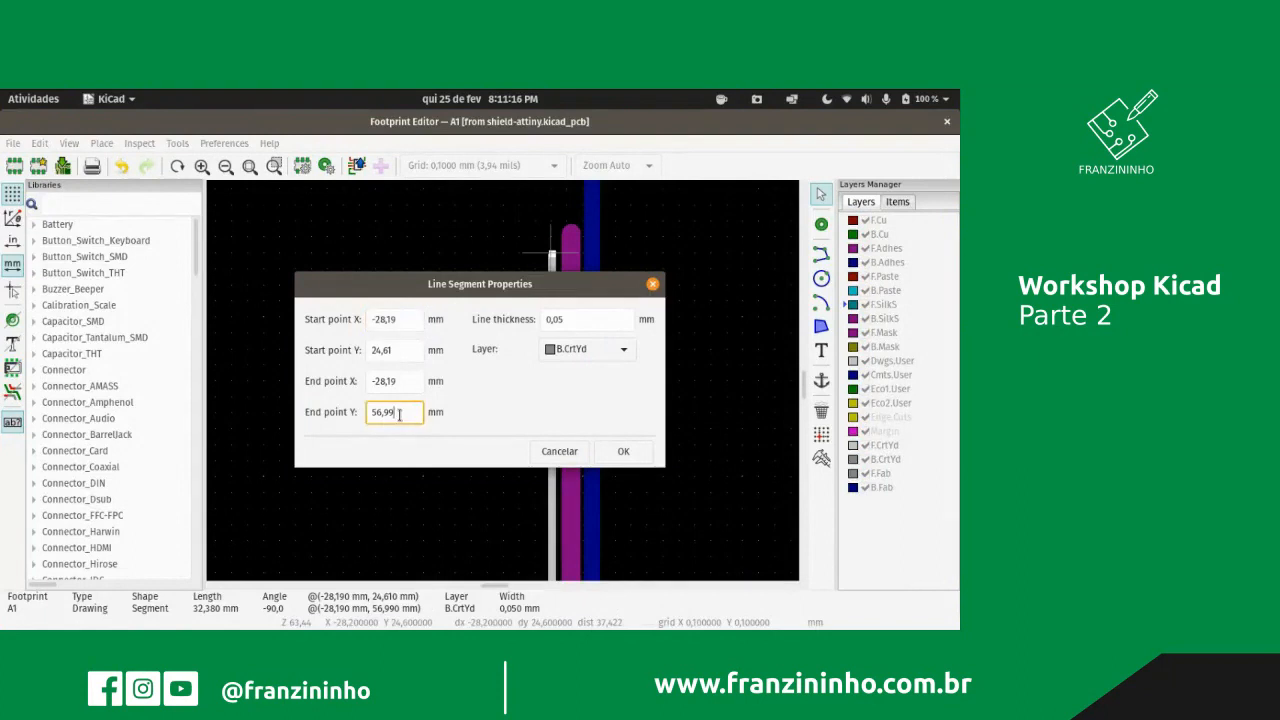
click(404, 352)
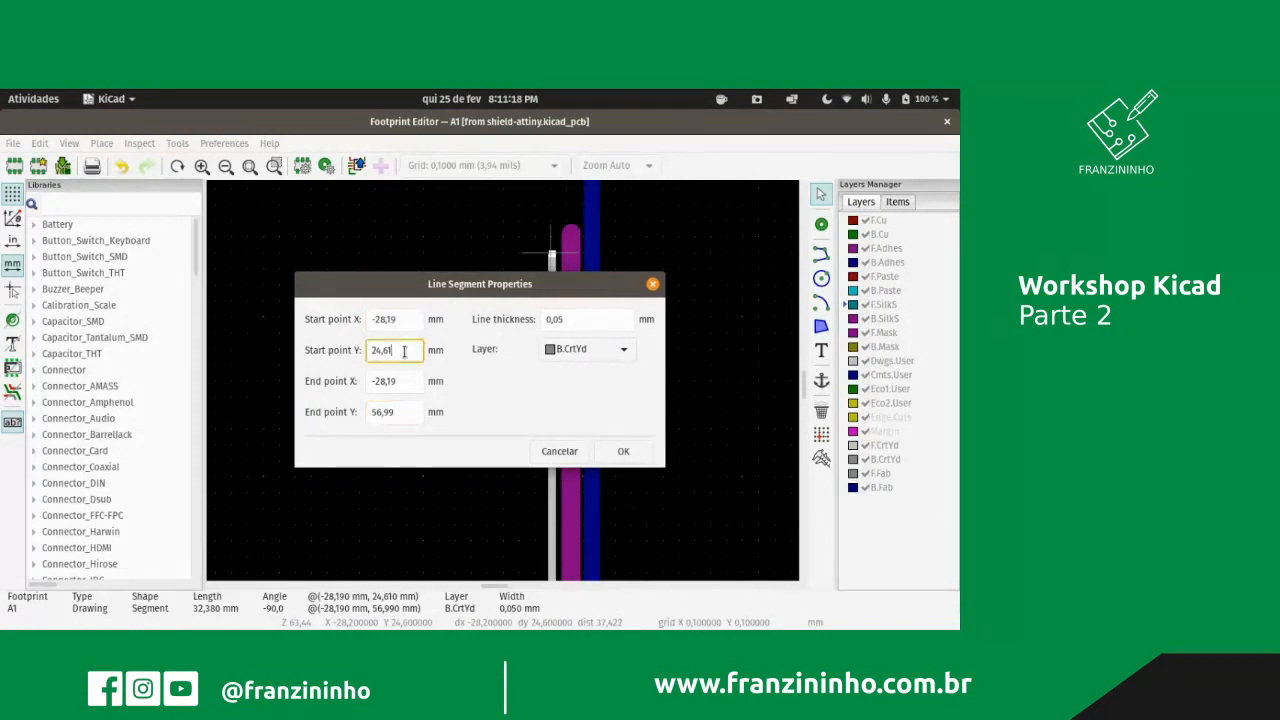
click(559, 451)
- Set the End point Y of the B.CrtYd segment above the upper-left gap to 24,61 mm to bridge the gap
scroll(502, 385, down, 5)
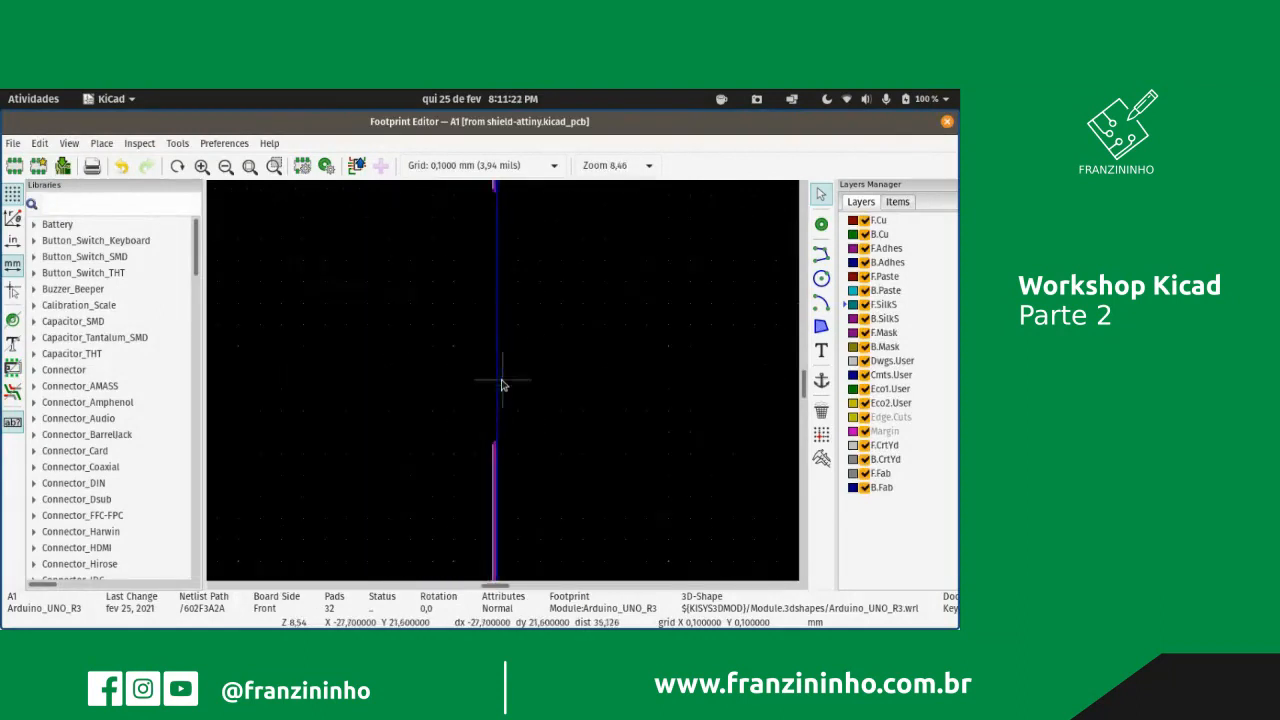
scroll(500, 385, up, 6)
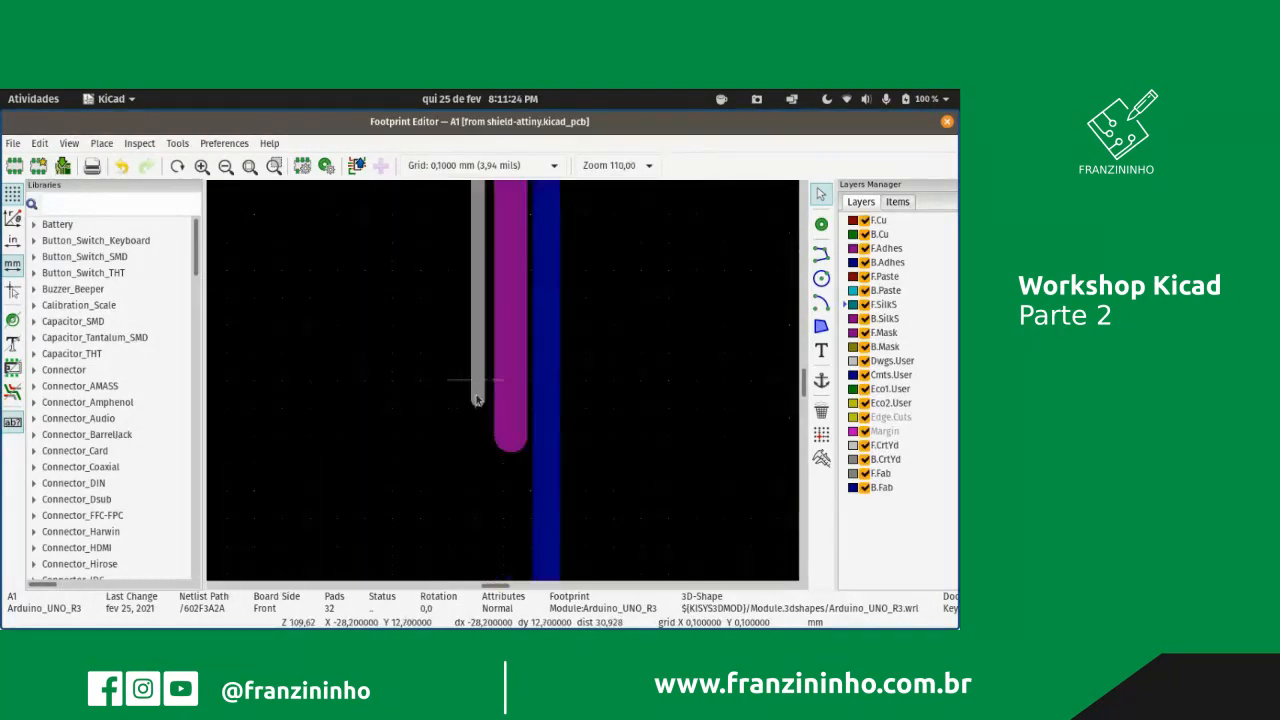
click(476, 397)
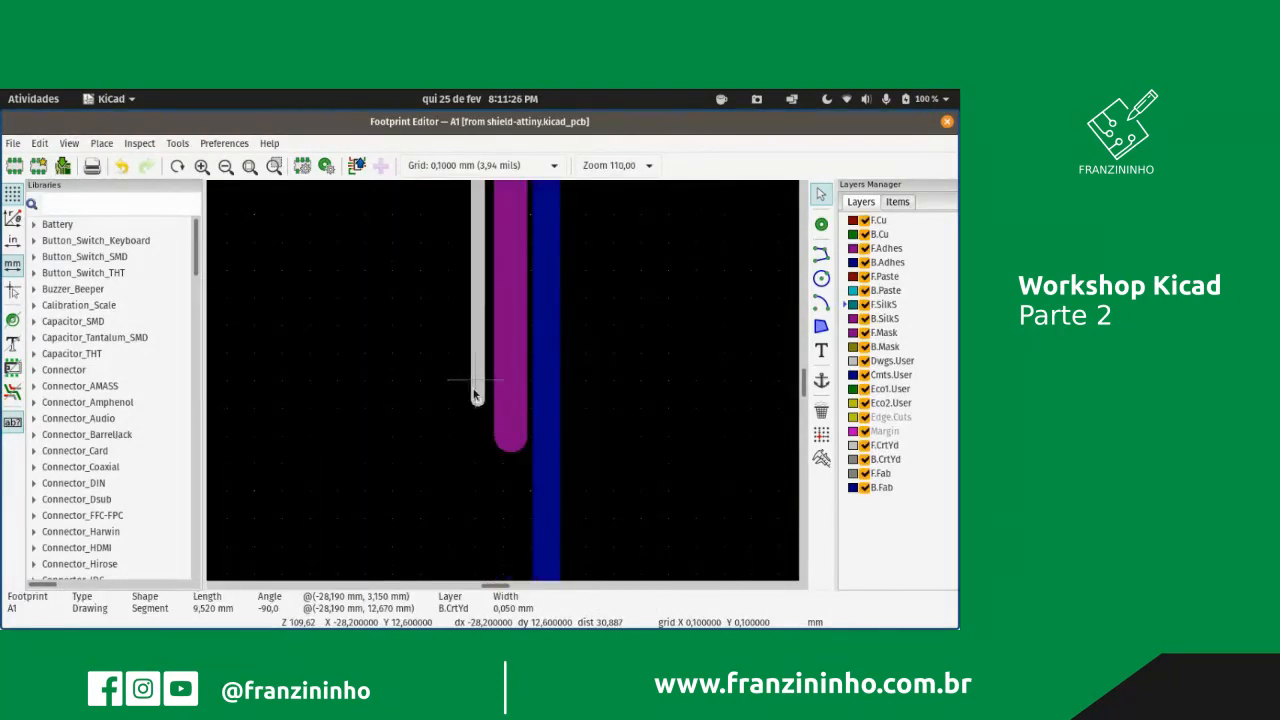
double_click(476, 397)
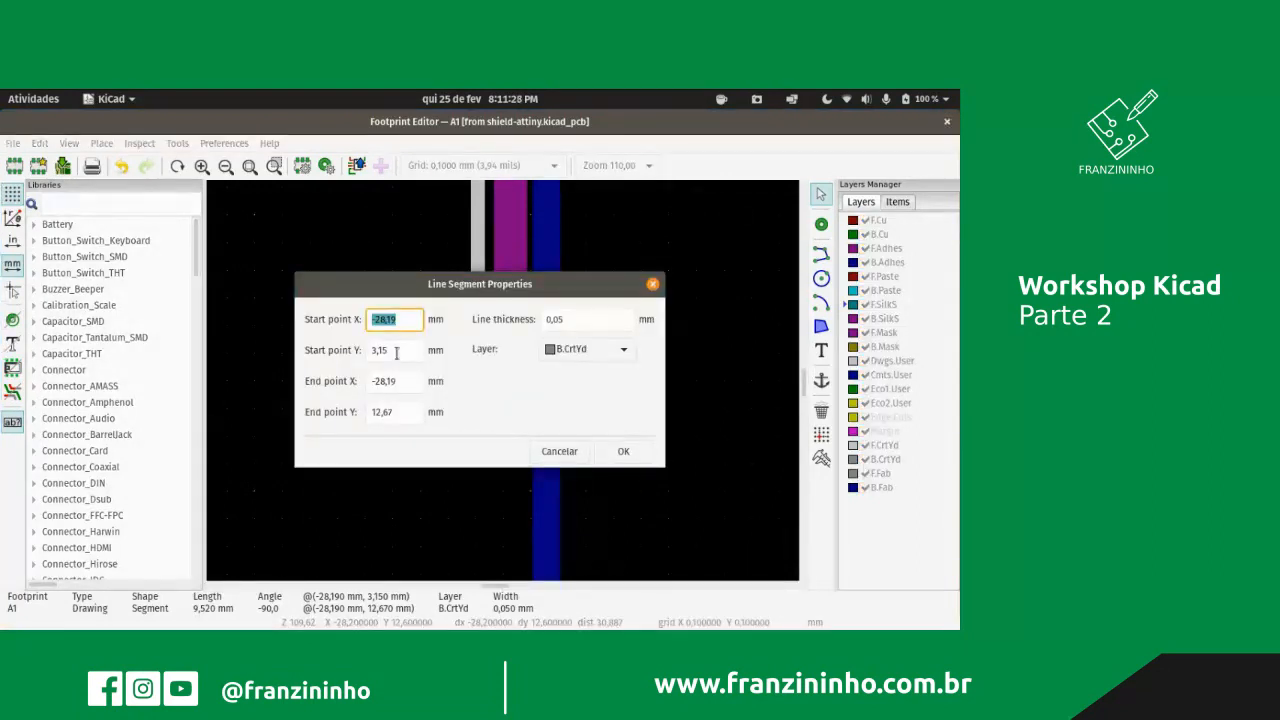
click(403, 415)
text(24,61)
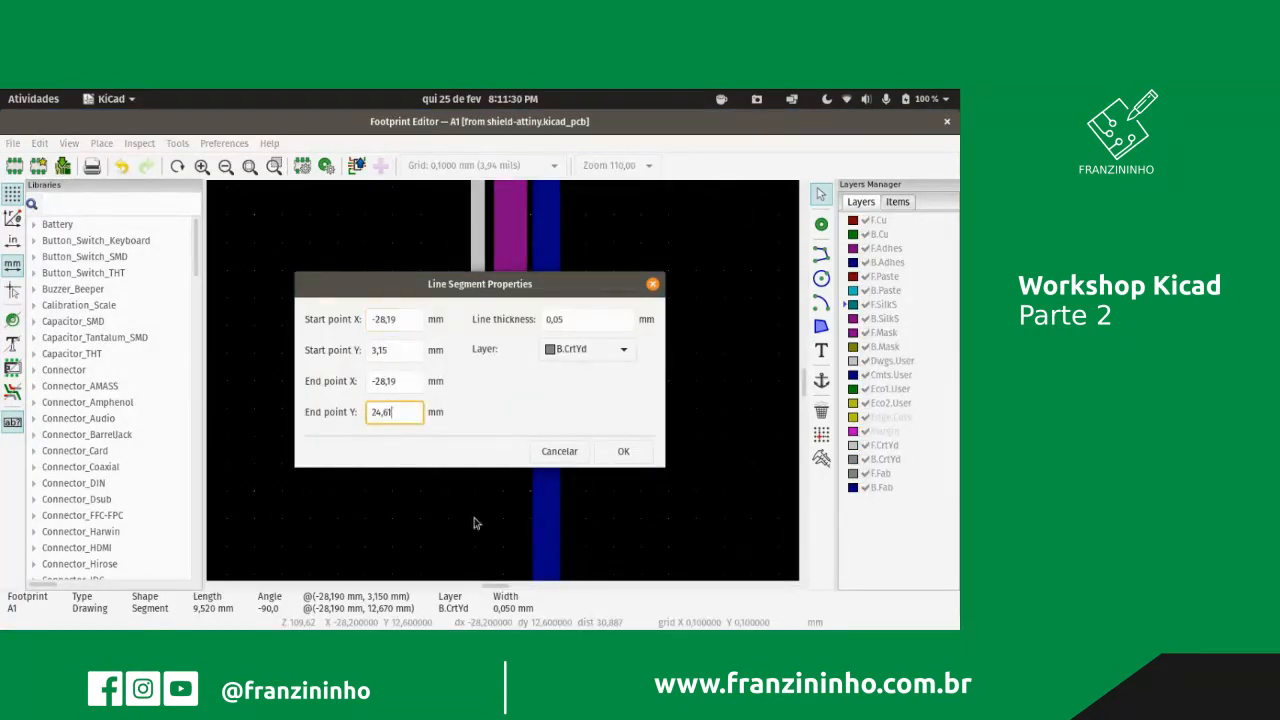
click(628, 451)
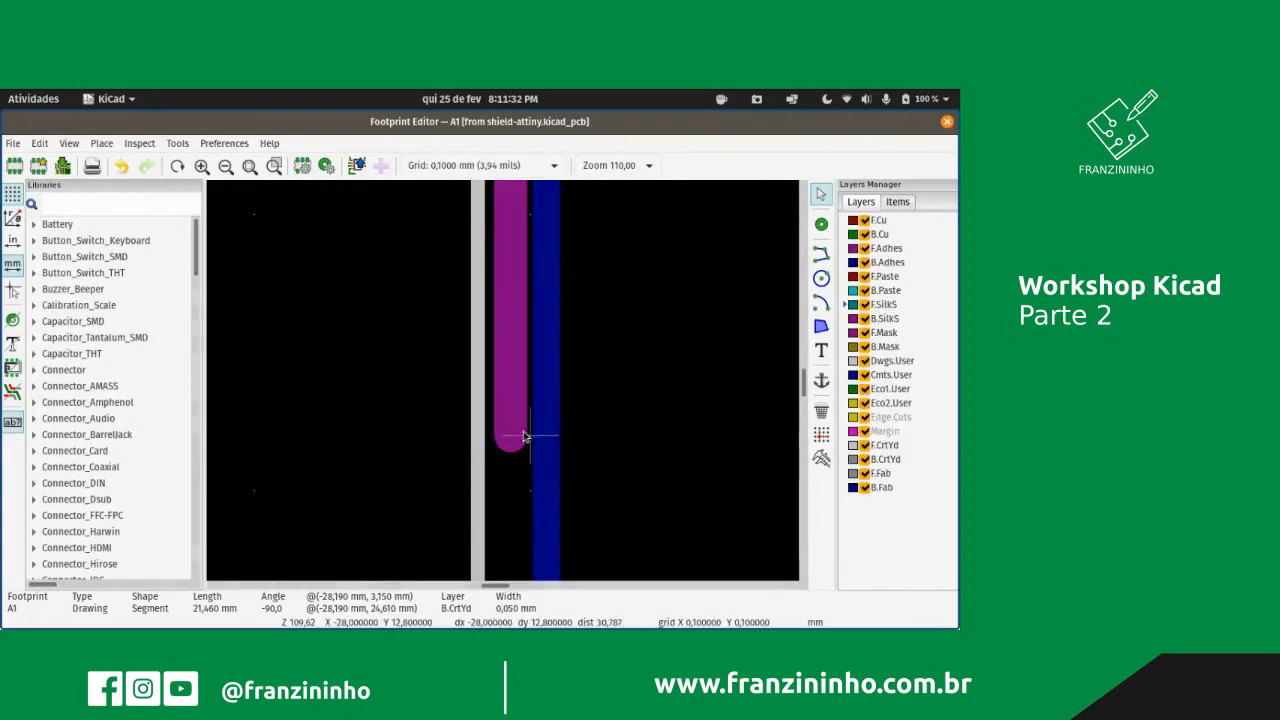
- Copy the End point Y value, 24,48 mm, from the B.SilkS segment just below the upper gap in the board's left edge
scroll(500, 380, down, 7)
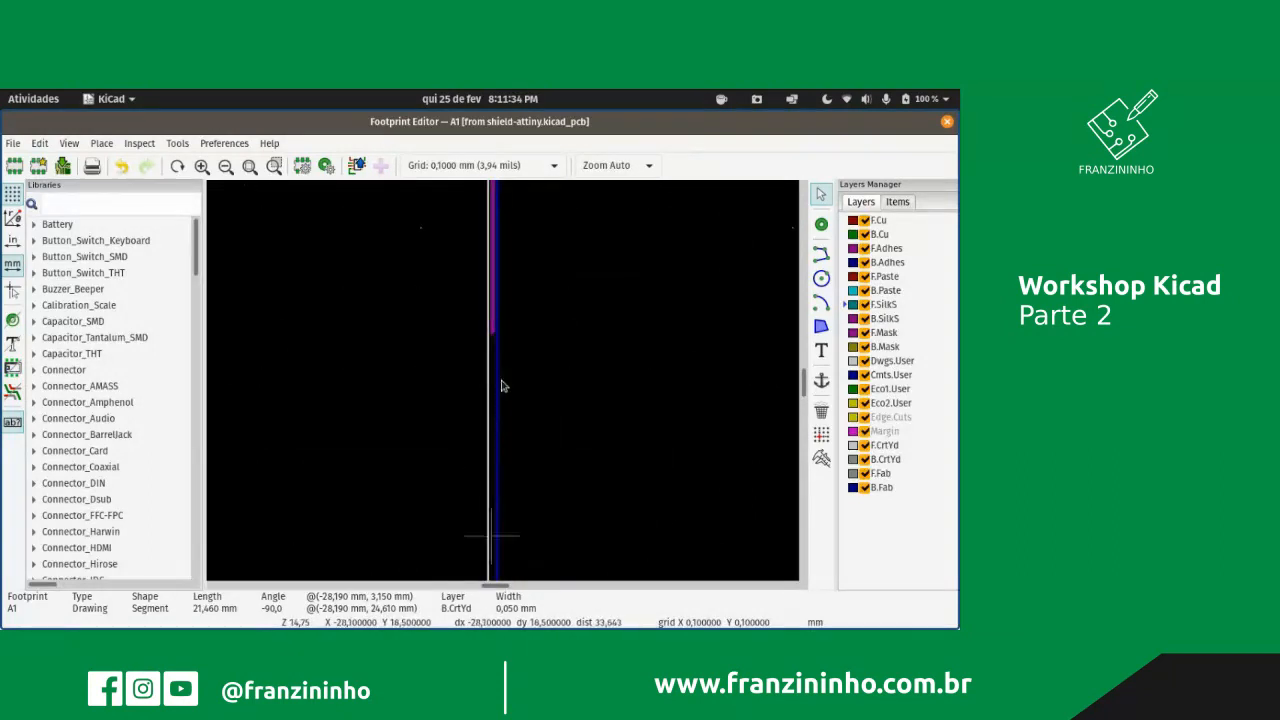
scroll(503, 385, up, 7)
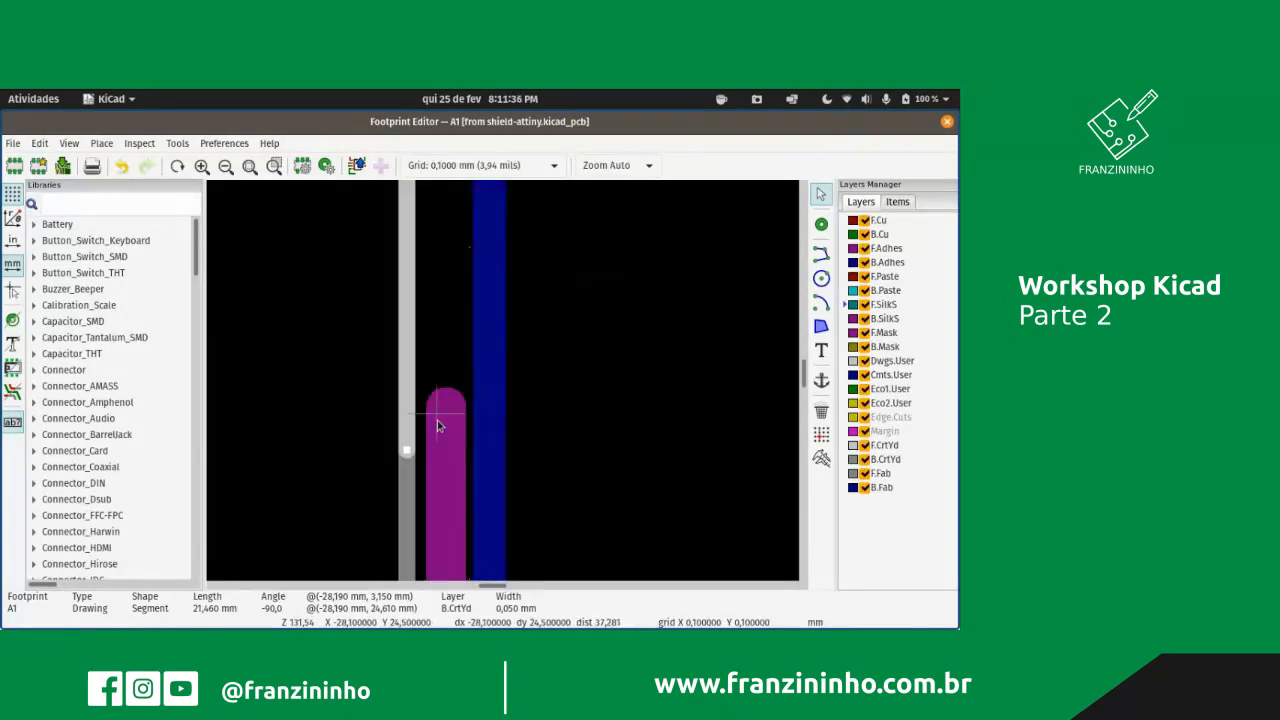
key(e)
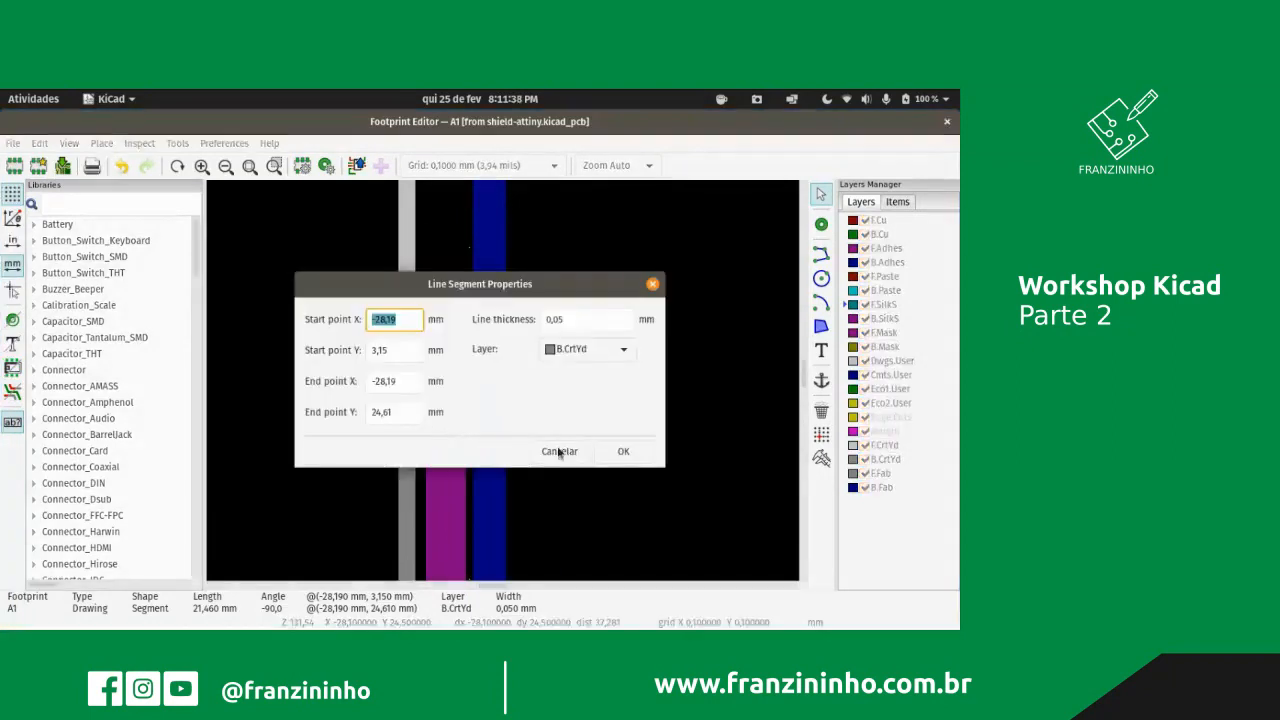
click(560, 451)
click(448, 429)
key(e)
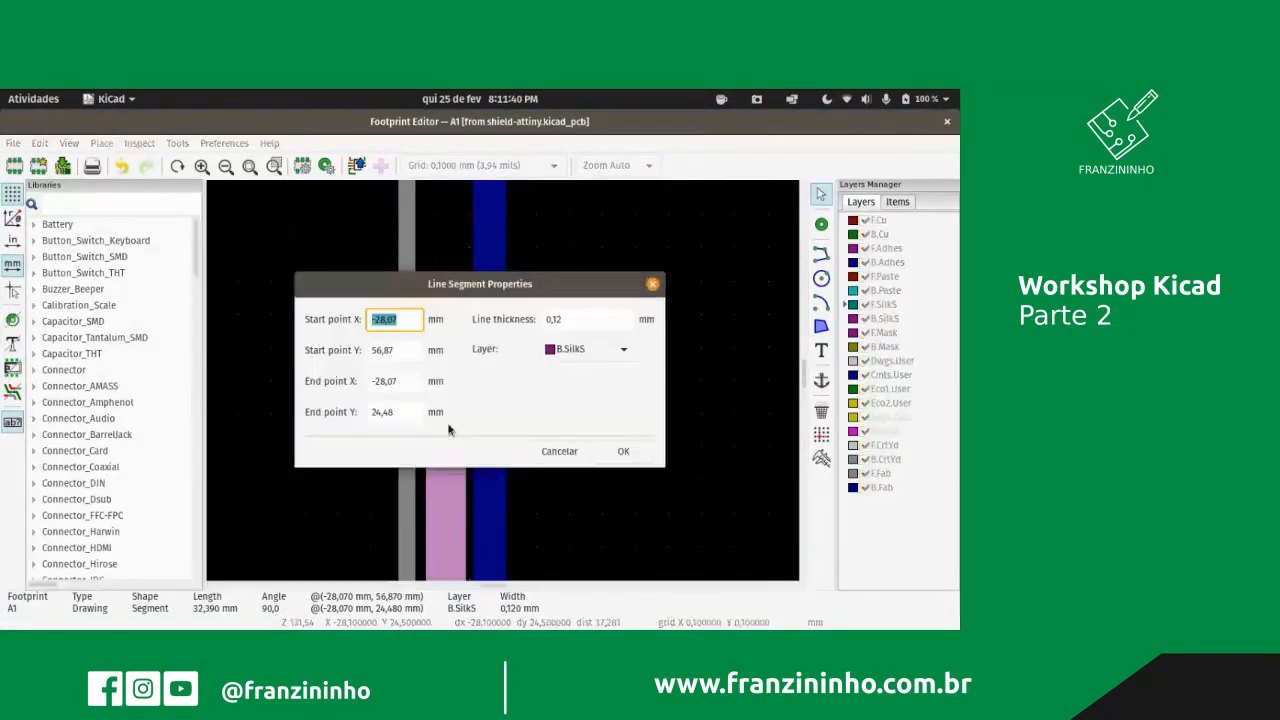
click(399, 350)
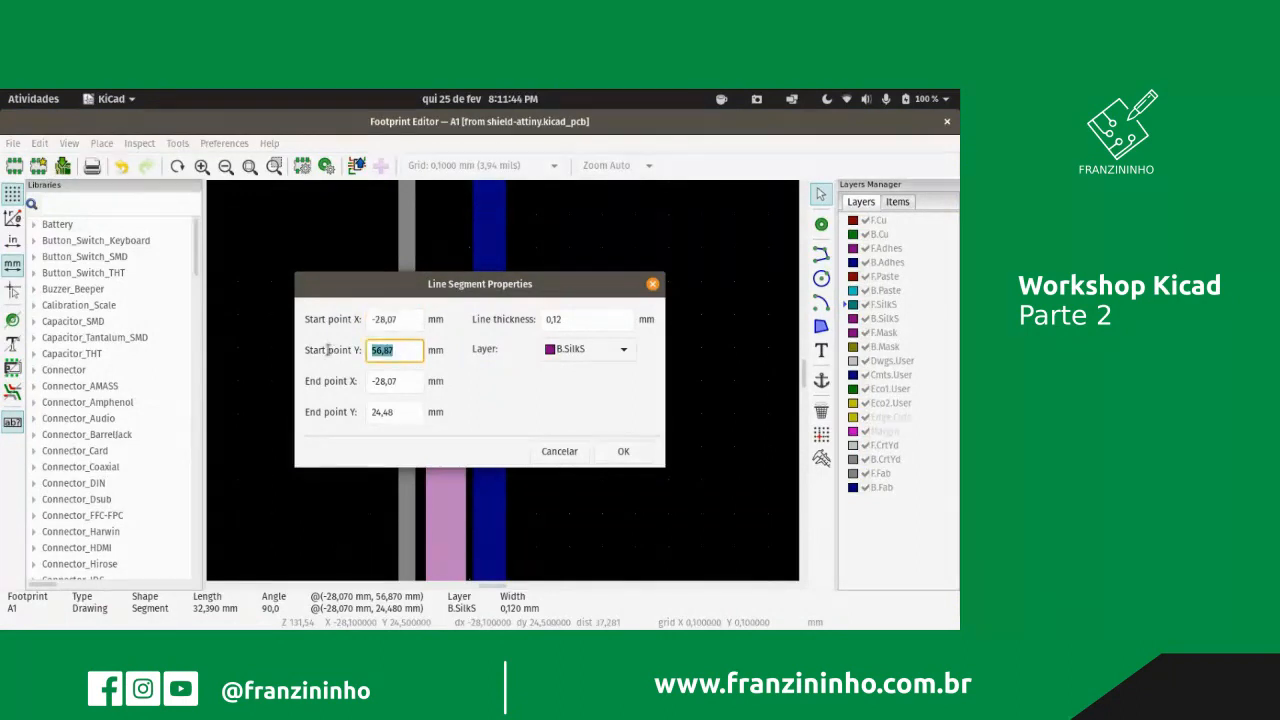
click(399, 413)
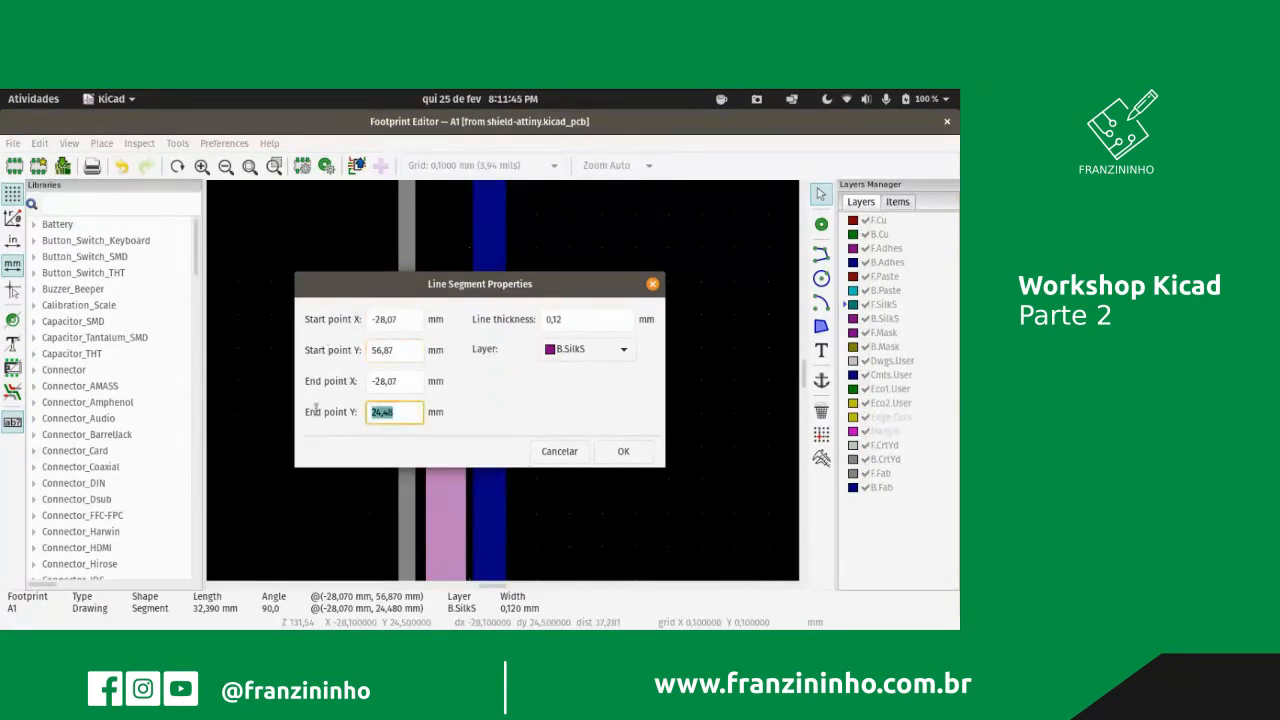
click(623, 451)
- Set the Start point Y of the B.SilkS segment above the upper-left gap to 24,48 mm to bridge the gap
scroll(512, 298, up, 1)
scroll(501, 428, down, 6)
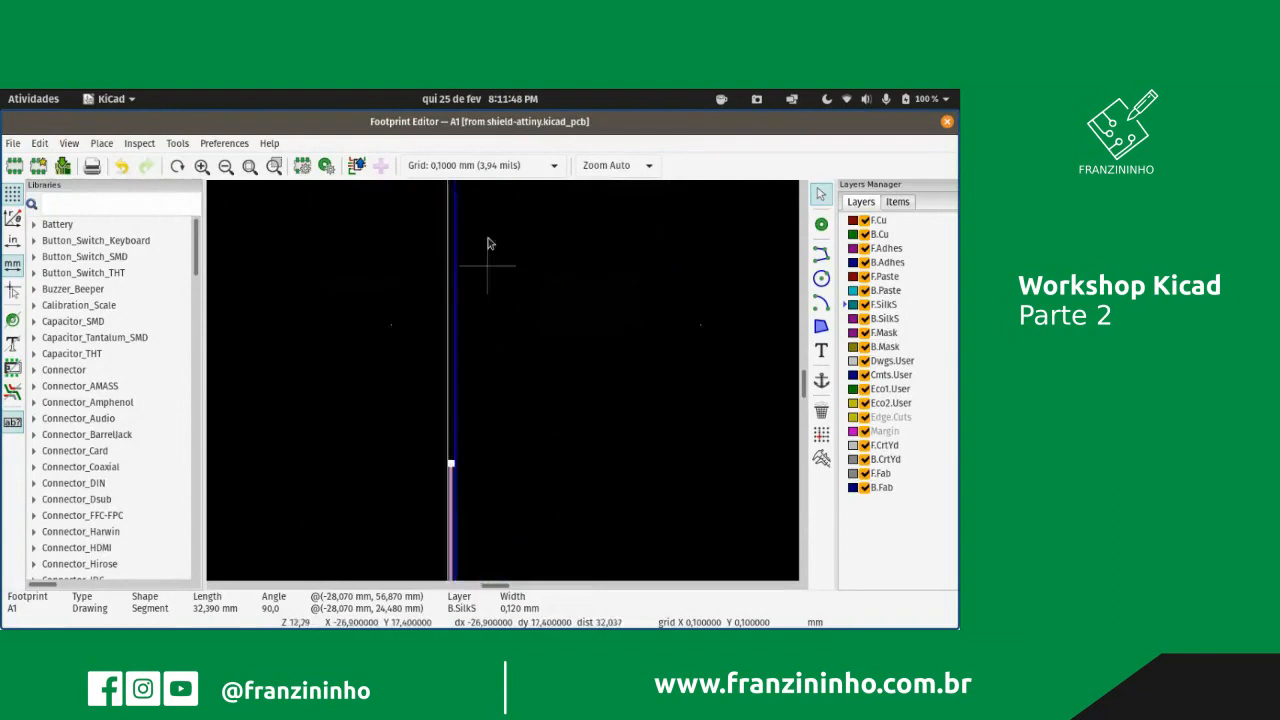
scroll(500, 380, up, 8)
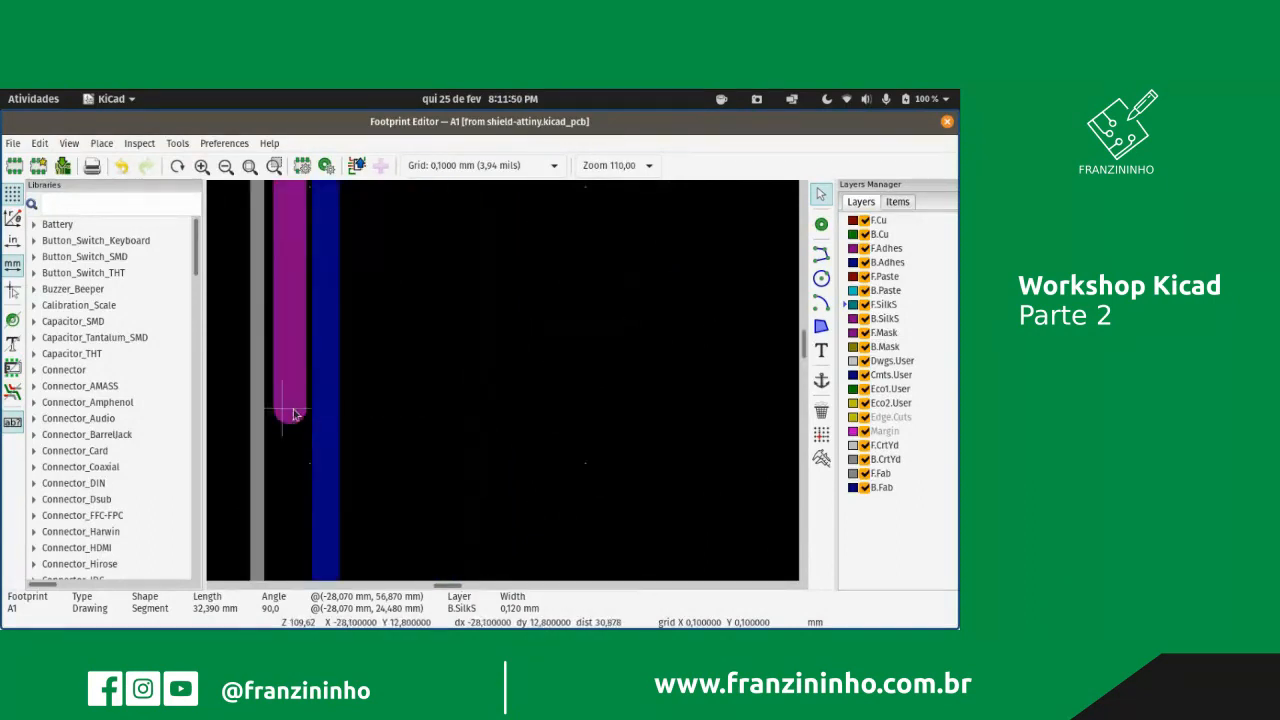
double_click(295, 413)
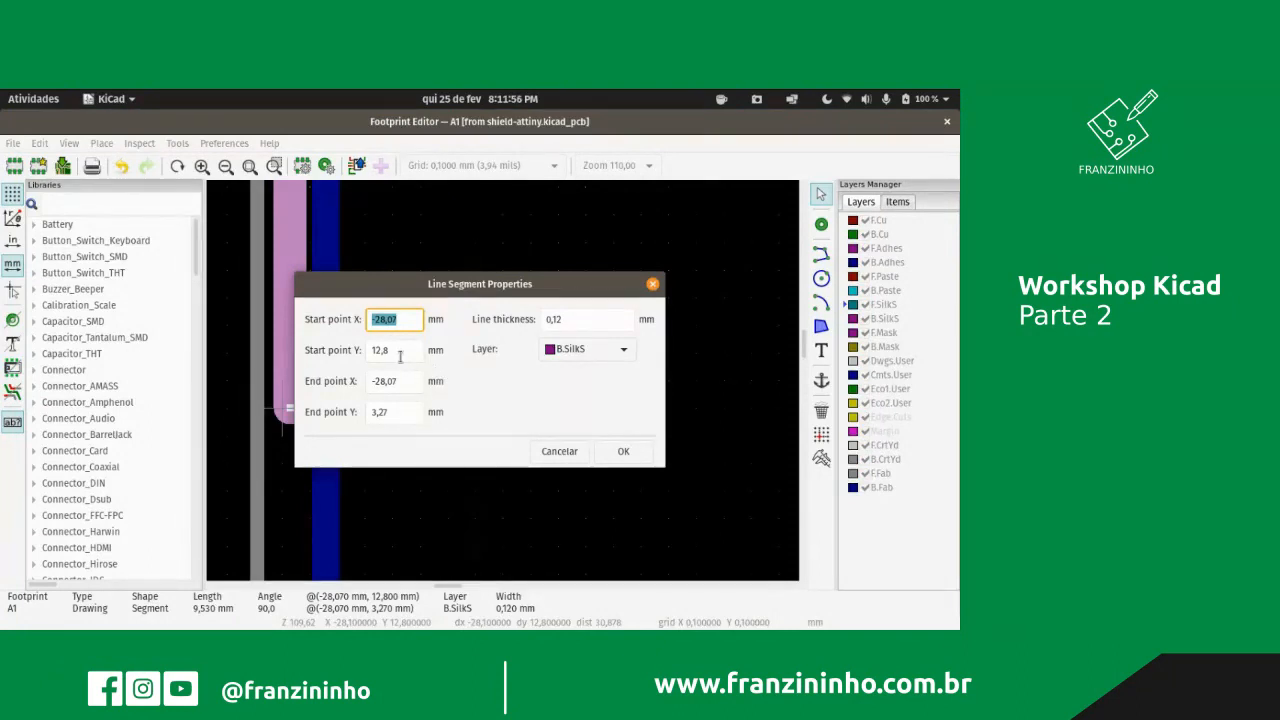
key(Tab)
text(24,48)
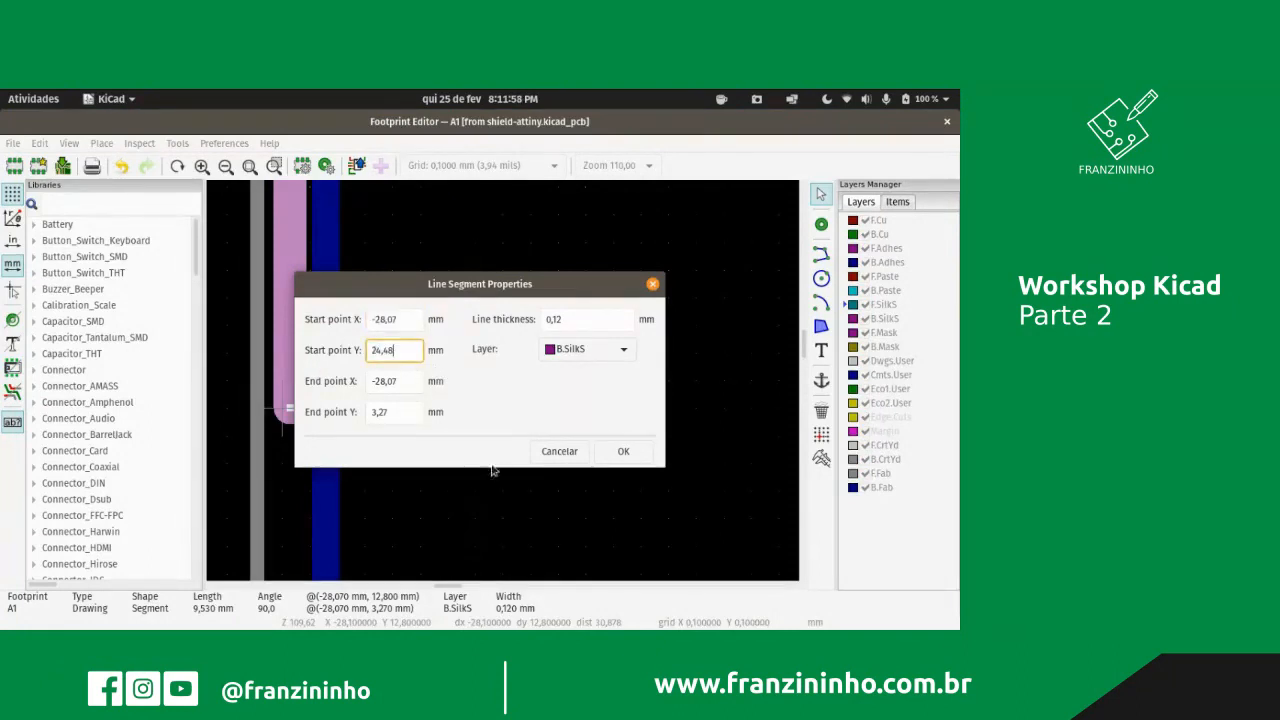
click(623, 451)
- Examine the board outline for remaining gaps along the left edge and check the footprint in the 3D viewer
scroll(500, 380, down, 3)
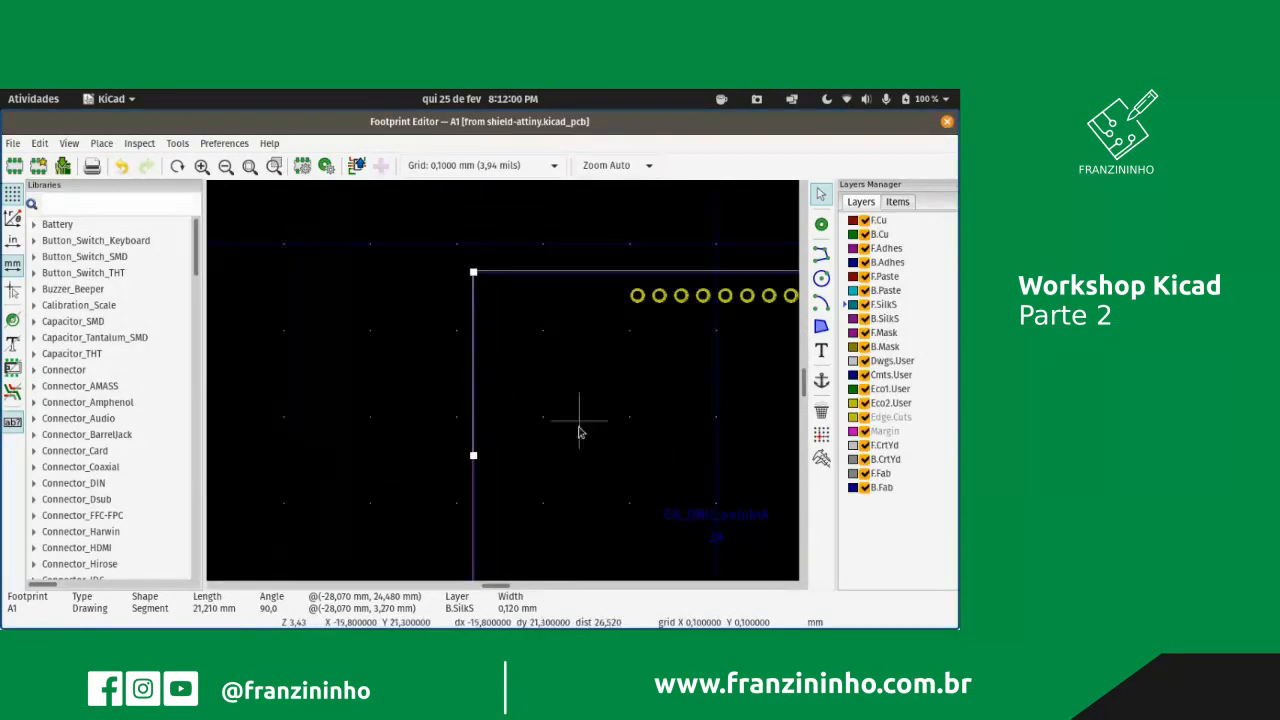
scroll(578, 432, down, 2)
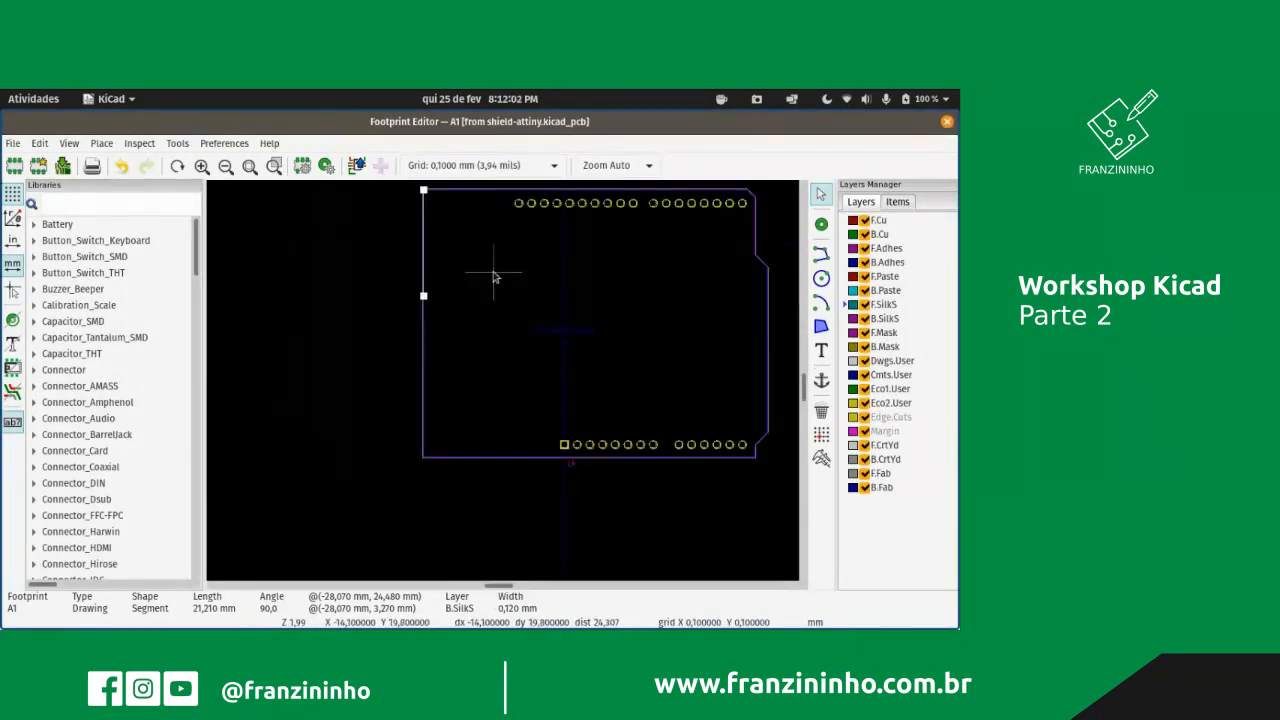
scroll(440, 375, up, 5)
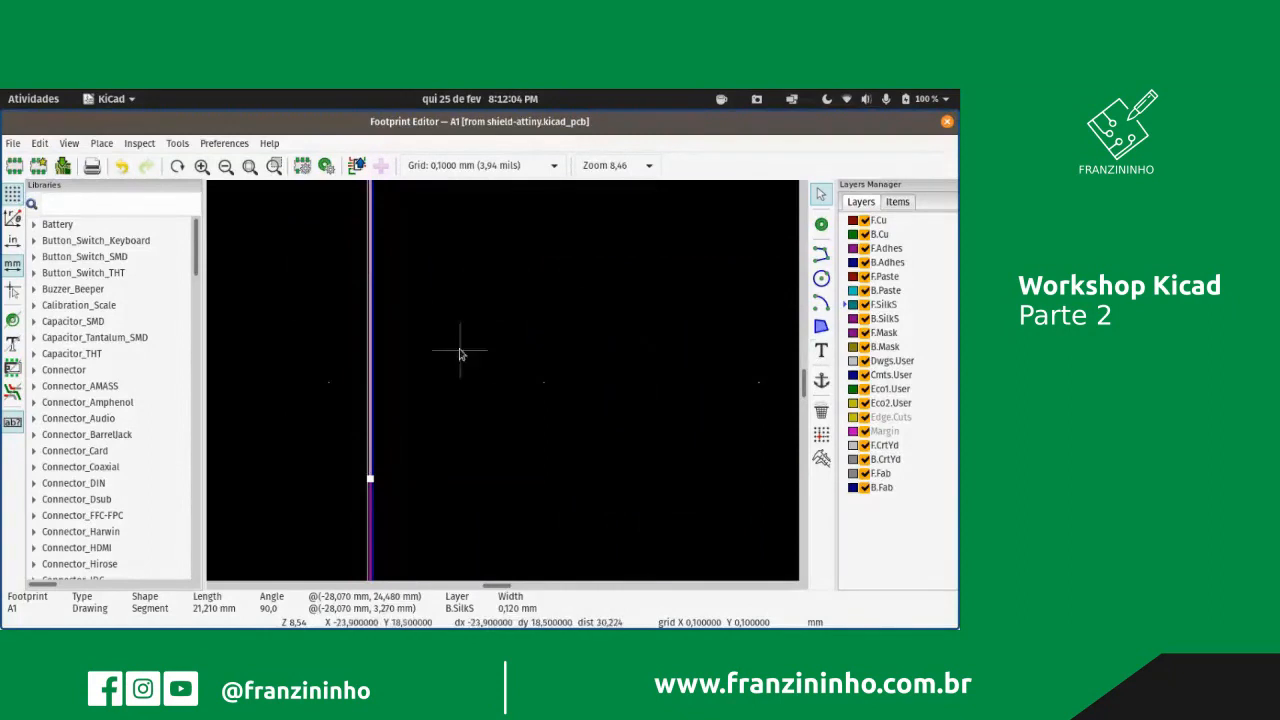
scroll(460, 353, up, 1)
scroll(370, 395, down, 2)
scroll(550, 376, down, 1)
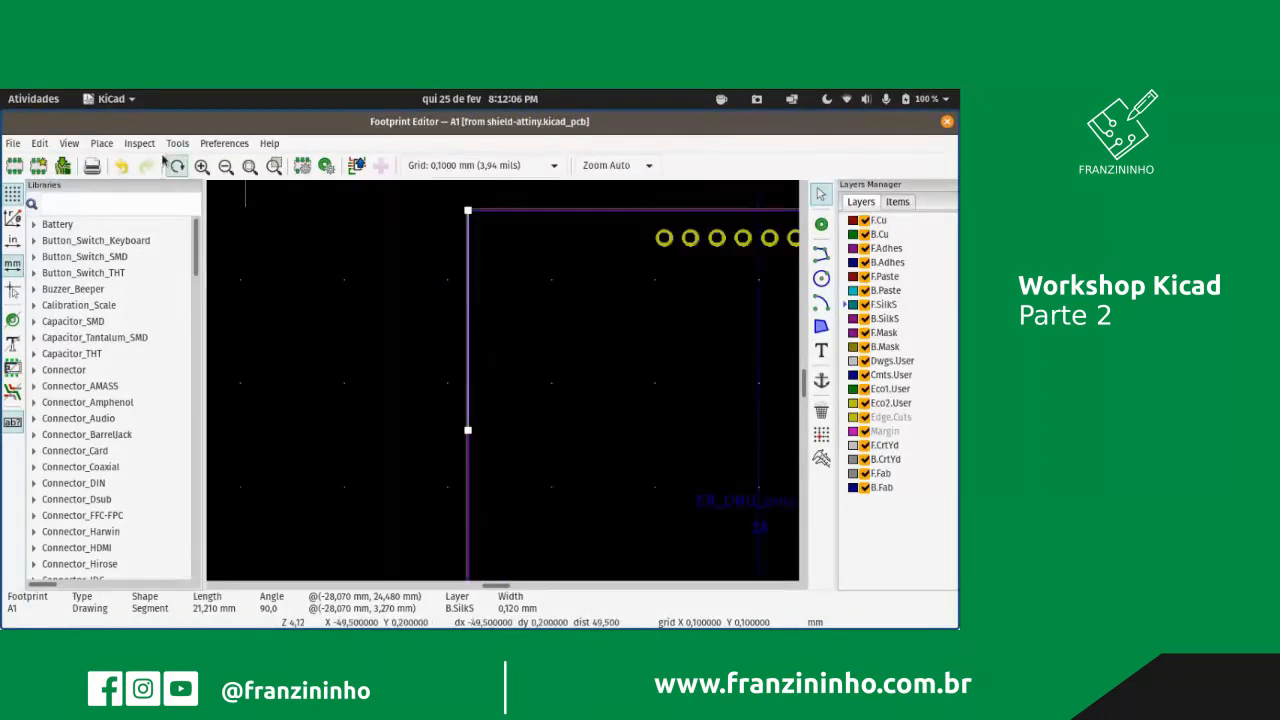
click(68, 145)
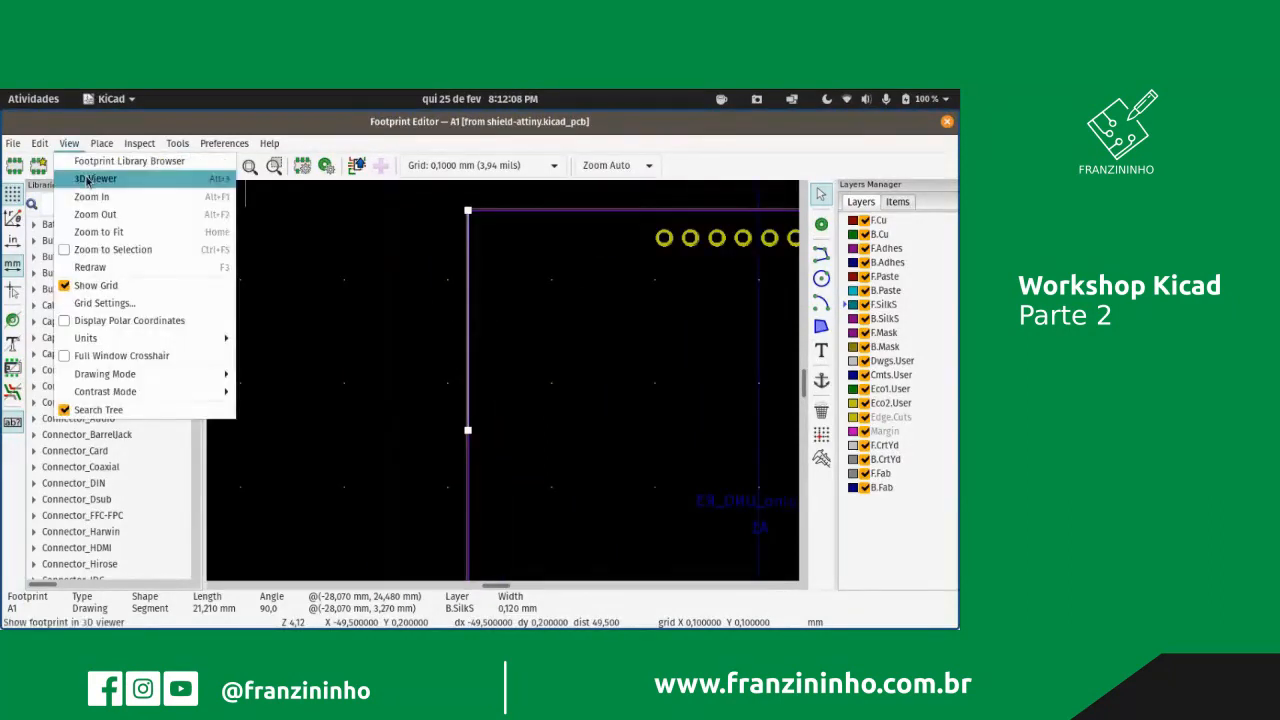
click(90, 178)
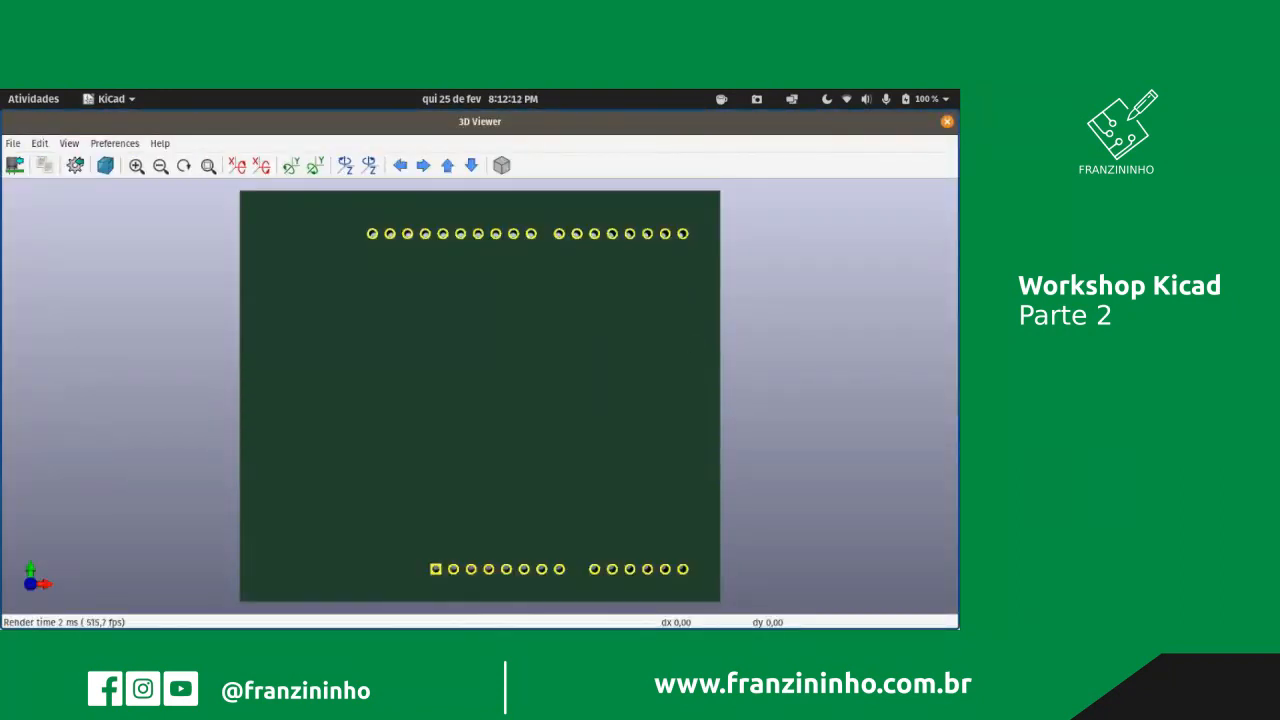
click(947, 123)
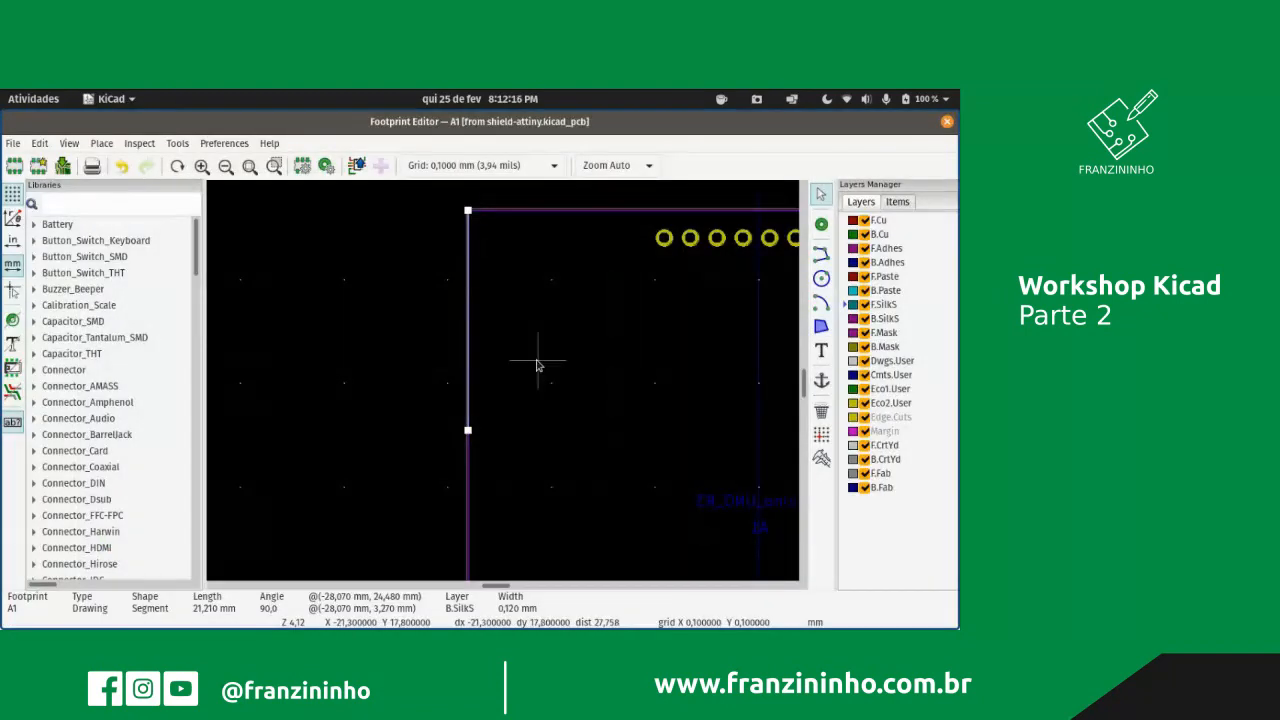
- Move the upper segment of the board's left edge from B.SilkS to the F.SilkS layer
key(e)
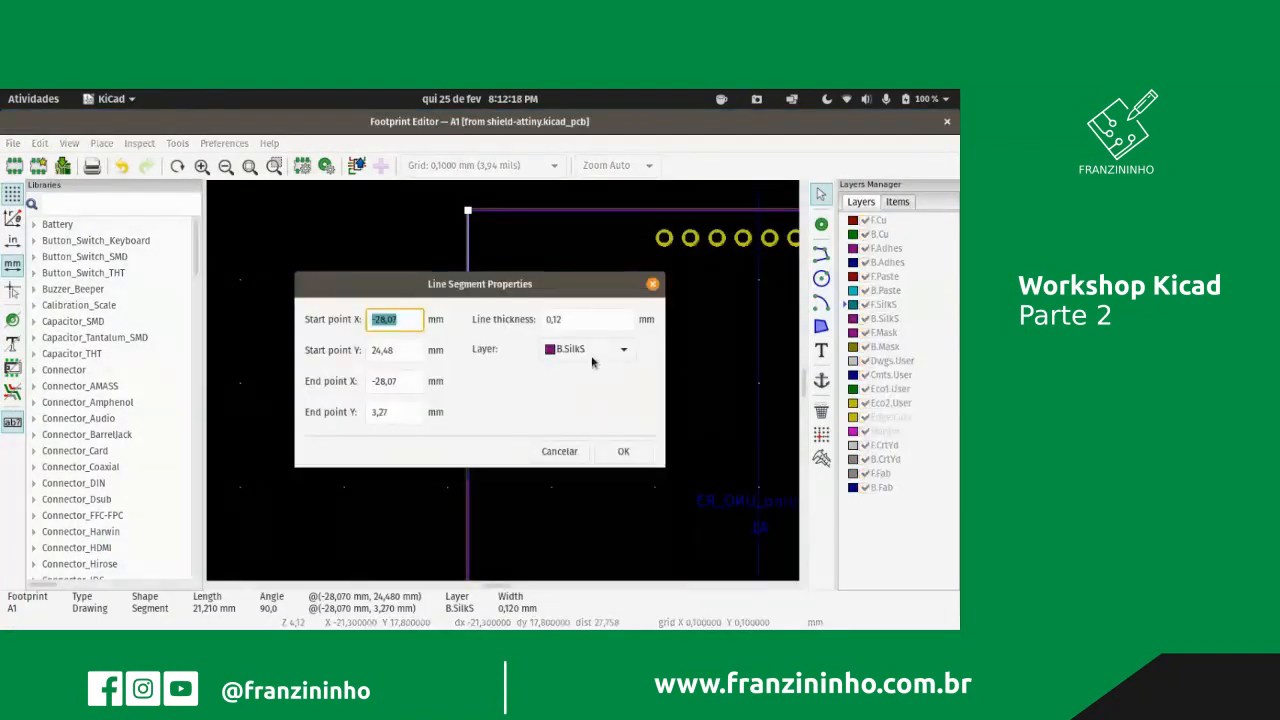
click(592, 360)
click(590, 328)
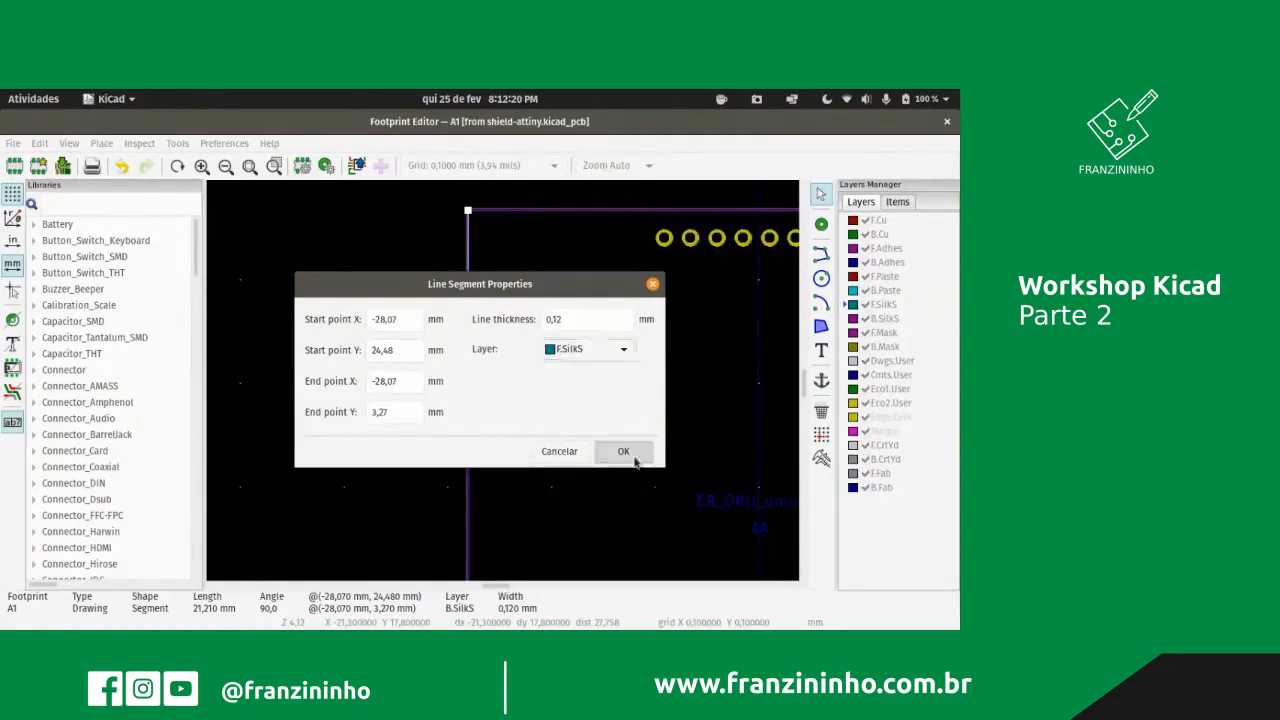
click(623, 451)
- Assign the lower B.SilkS segment of the board's left edge to the F.SilkS layer
scroll(500, 380, up, 5)
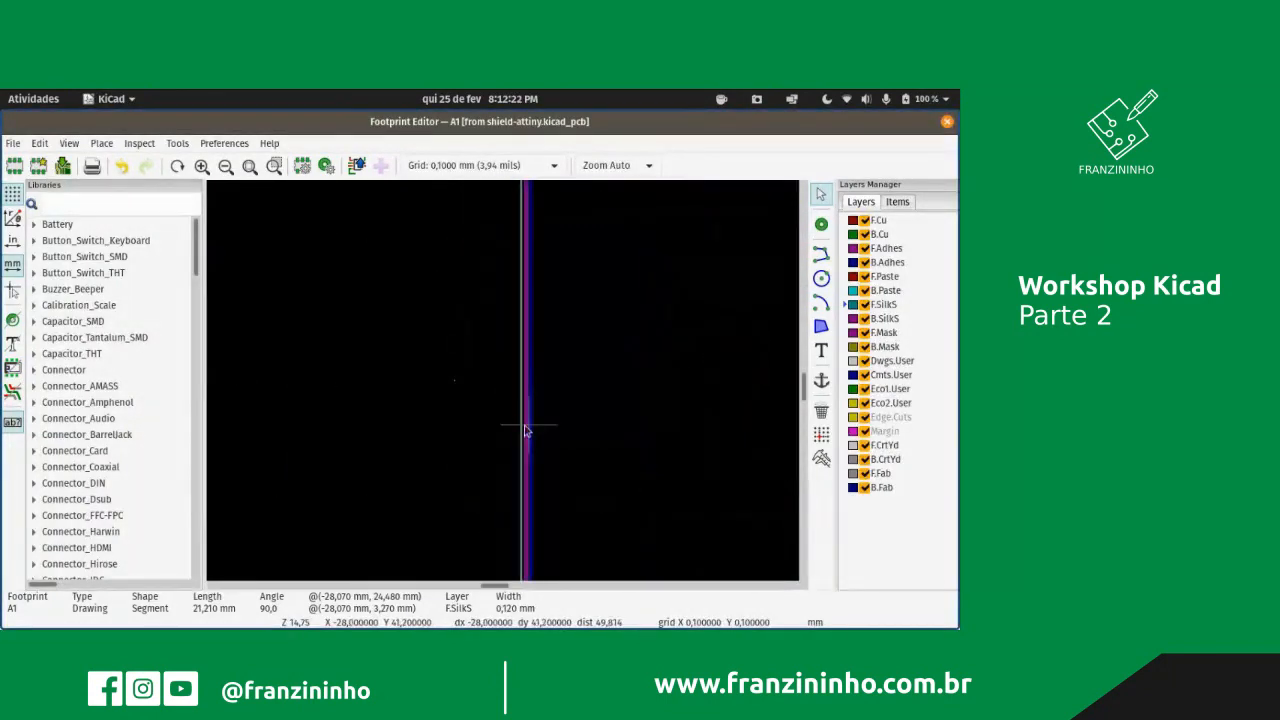
click(528, 440)
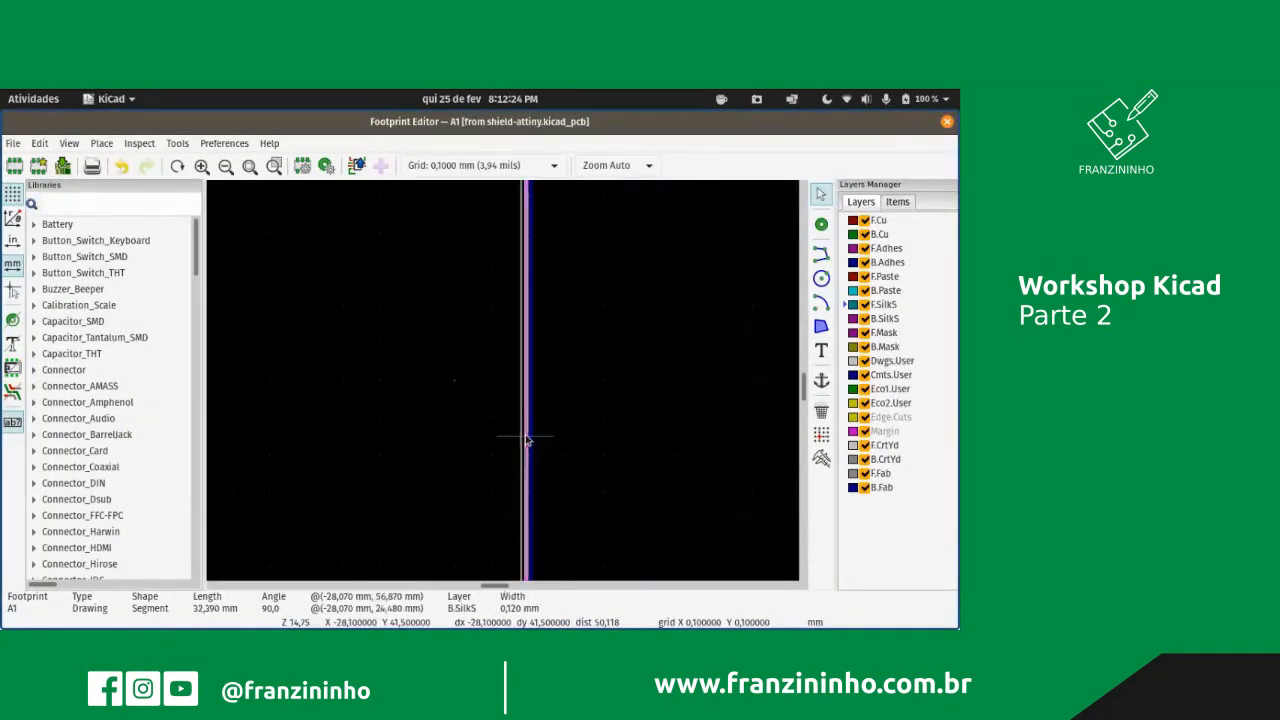
double_click(528, 440)
click(588, 349)
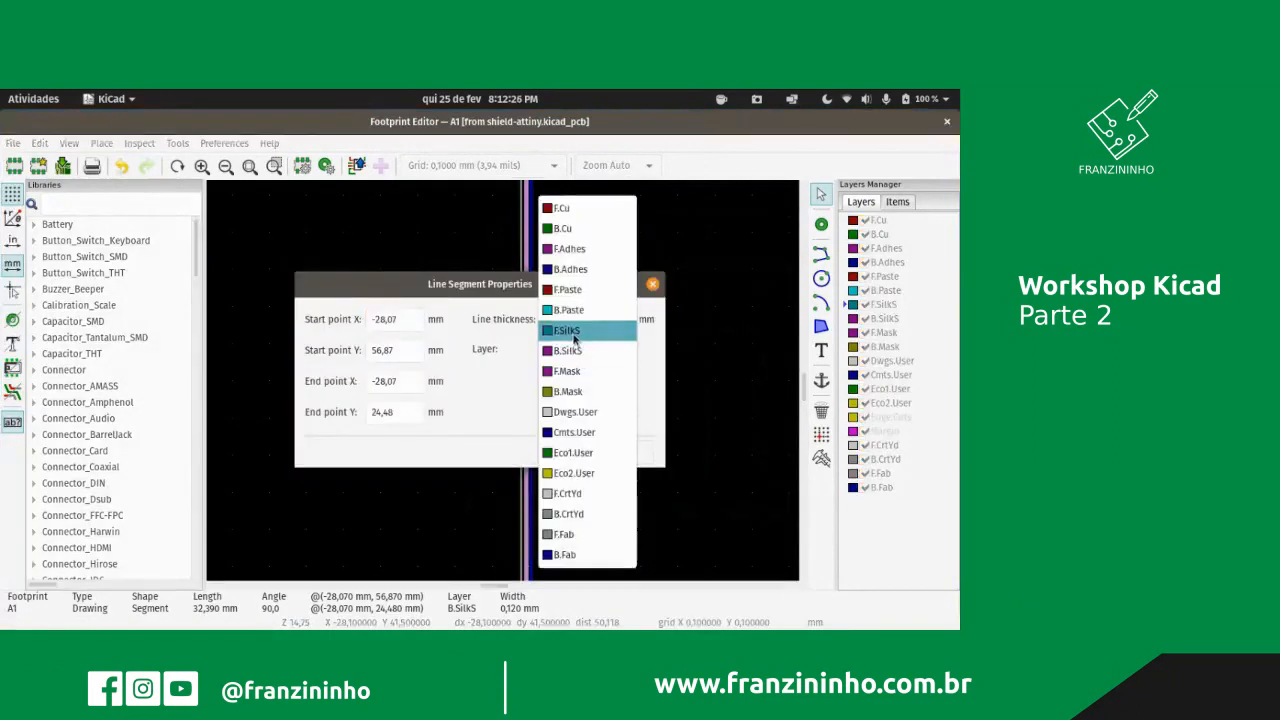
click(575, 329)
click(623, 451)
- Change the layer of the board outline's bottom B.SilkS edge to F.SilkS
scroll(500, 390, down, 5)
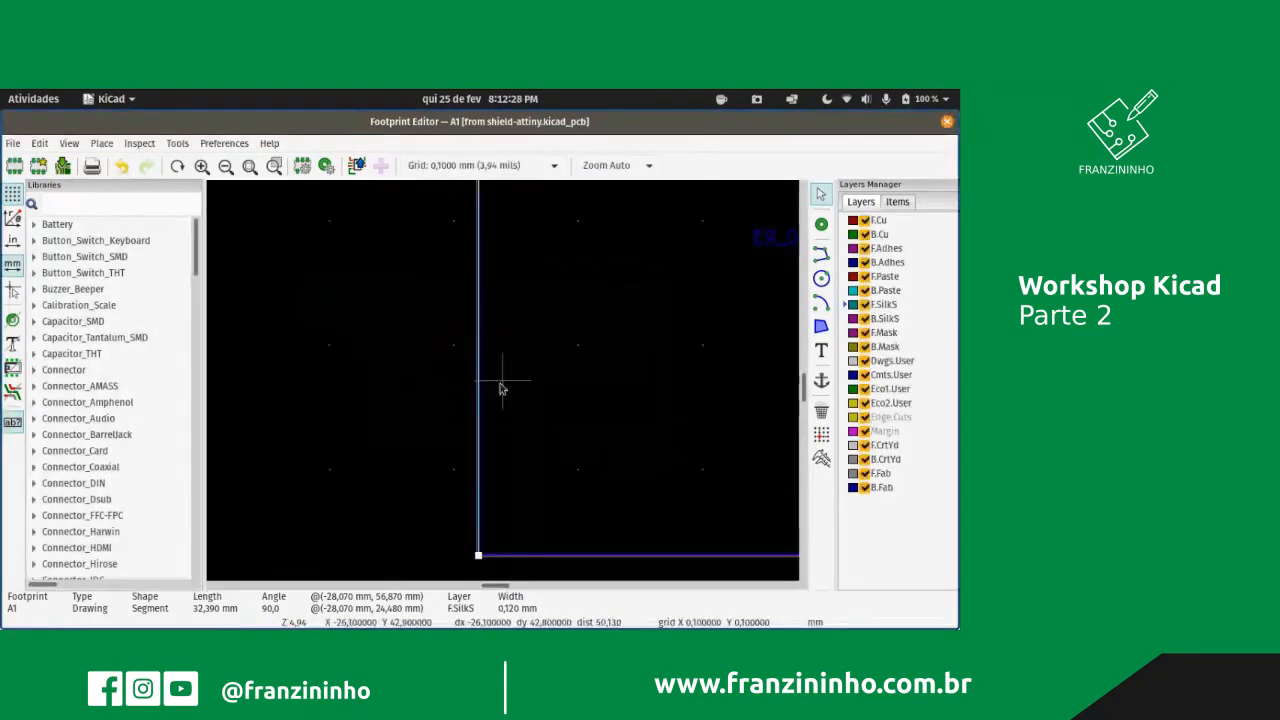
scroll(503, 392, down, 2)
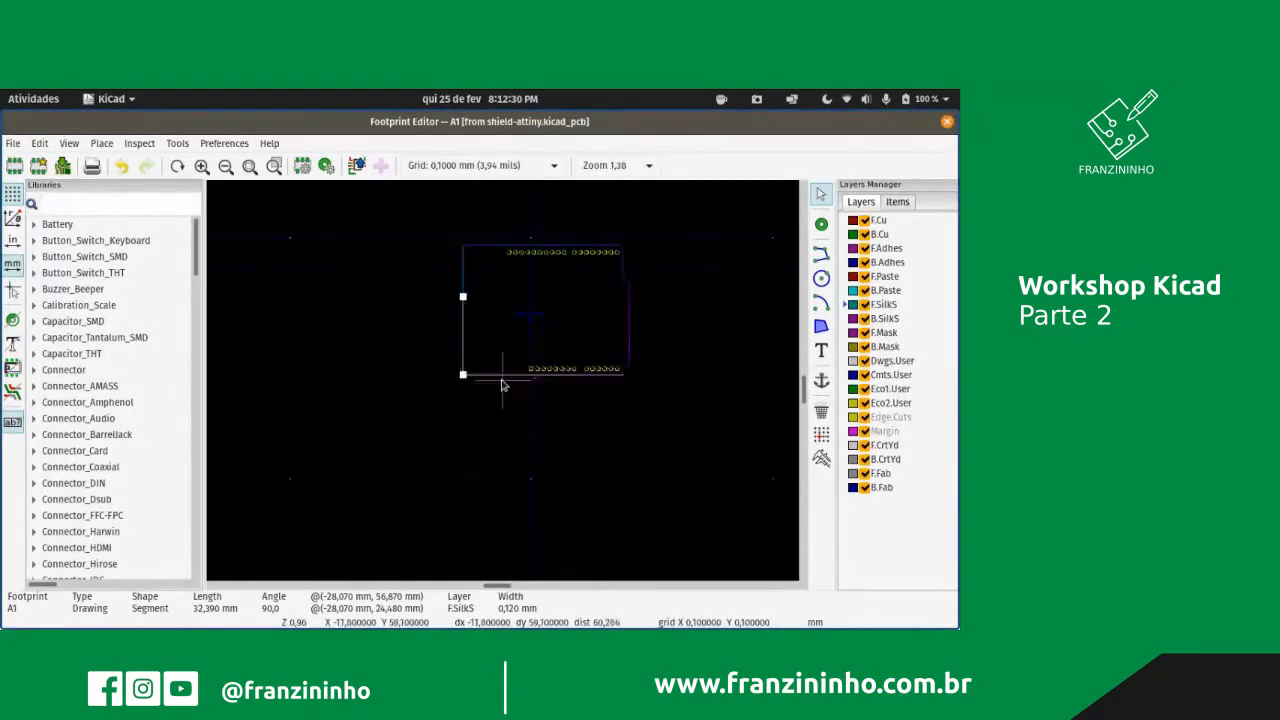
scroll(503, 388, up, 4)
scroll(503, 386, up, 5)
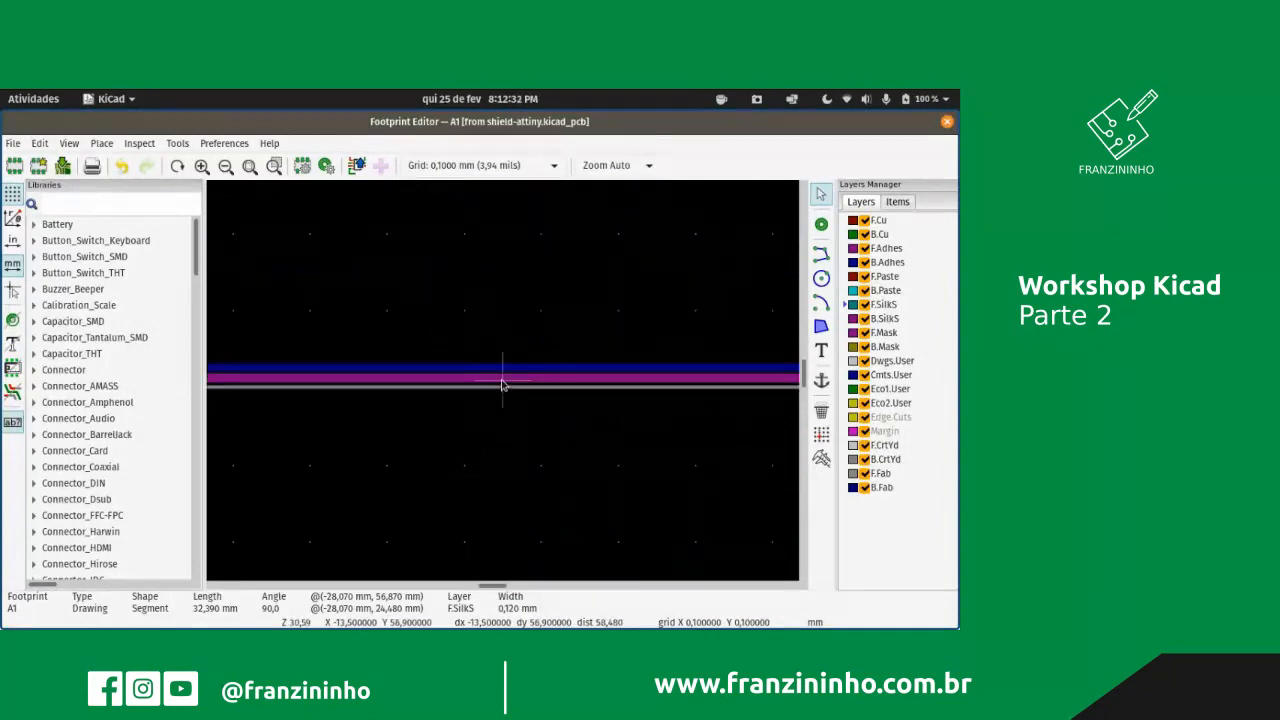
click(503, 378)
double_click(503, 385)
click(582, 349)
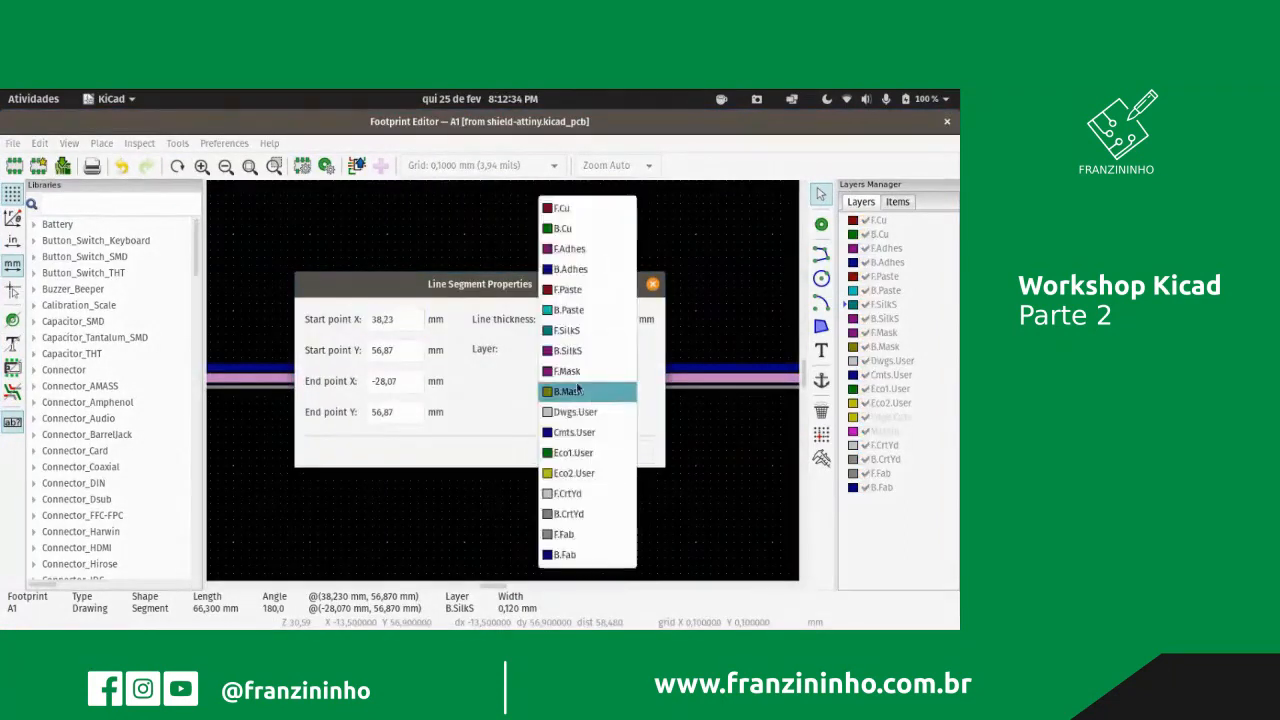
click(586, 329)
click(622, 452)
- Move the short vertical B.SilkS segment at the board's lower-right corner, beside pad 14, to F.SilkS
scroll(651, 463, down, 10)
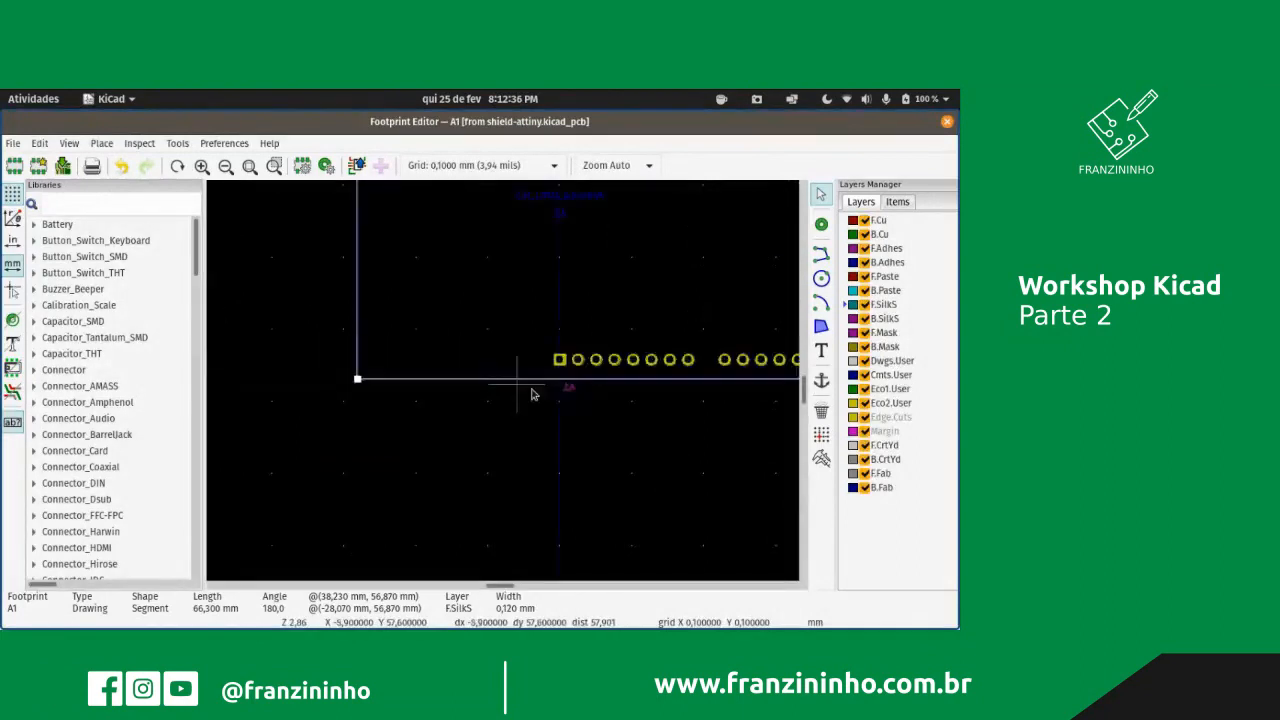
scroll(519, 405, up, 8)
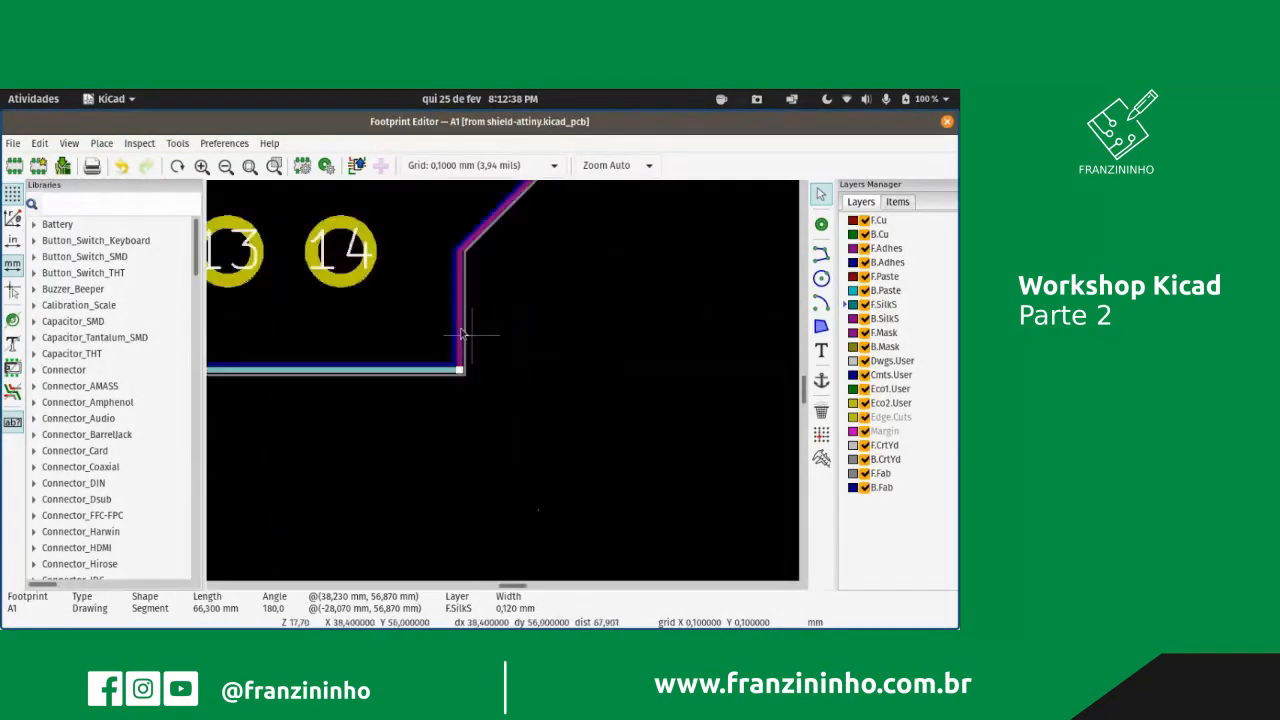
click(459, 330)
double_click(459, 330)
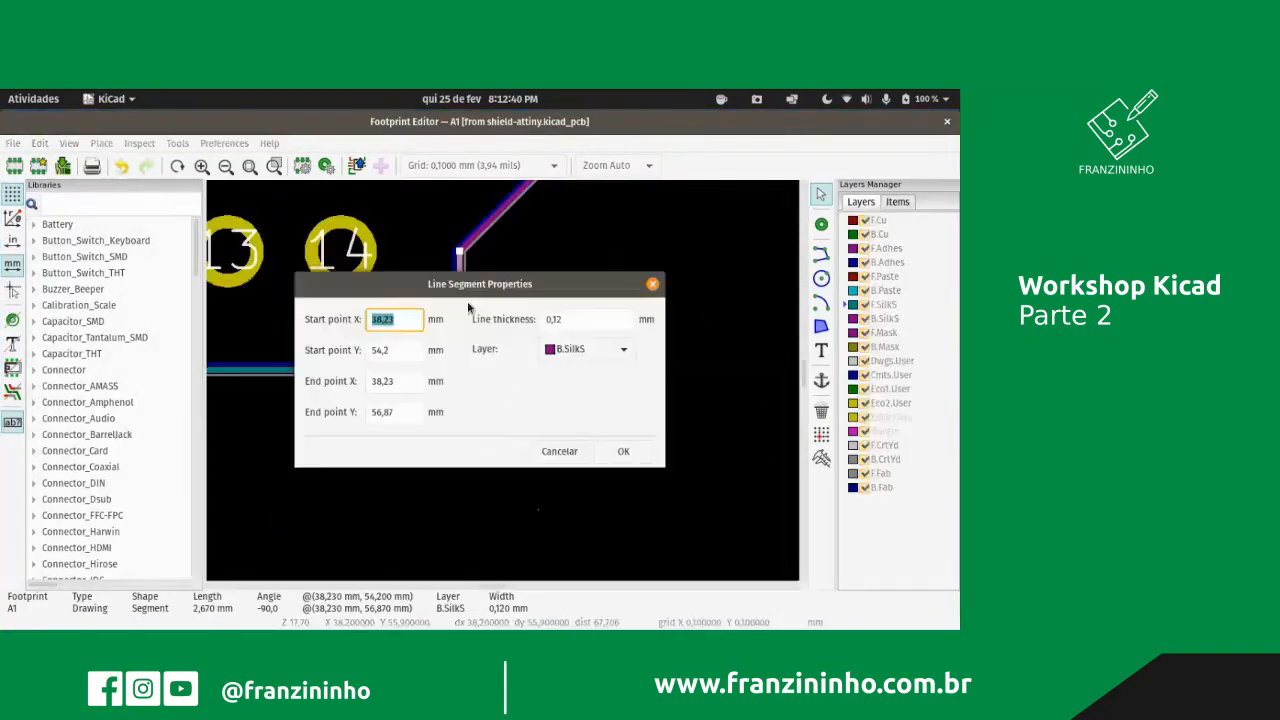
click(585, 349)
click(565, 352)
click(565, 350)
click(570, 312)
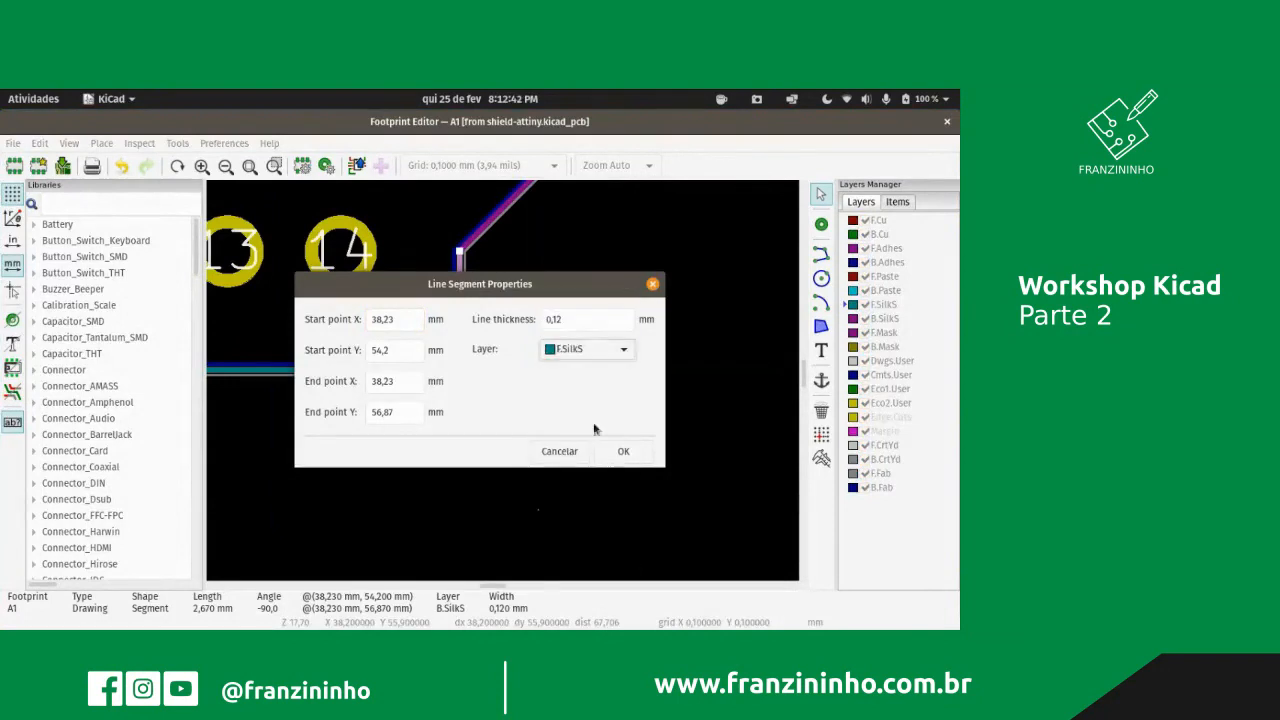
click(625, 451)
- Change the diagonal B.SilkS segment above the board's lower-right corner to the F.SilkS layer
click(493, 217)
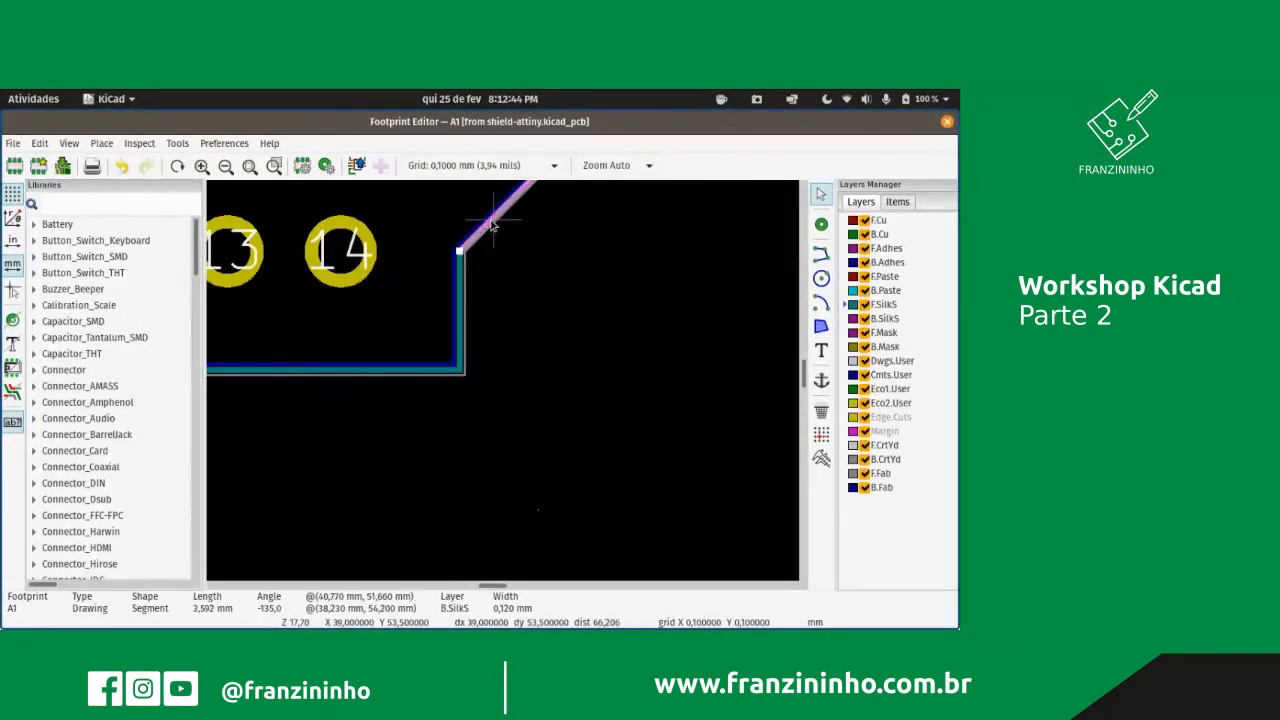
double_click(493, 217)
click(580, 350)
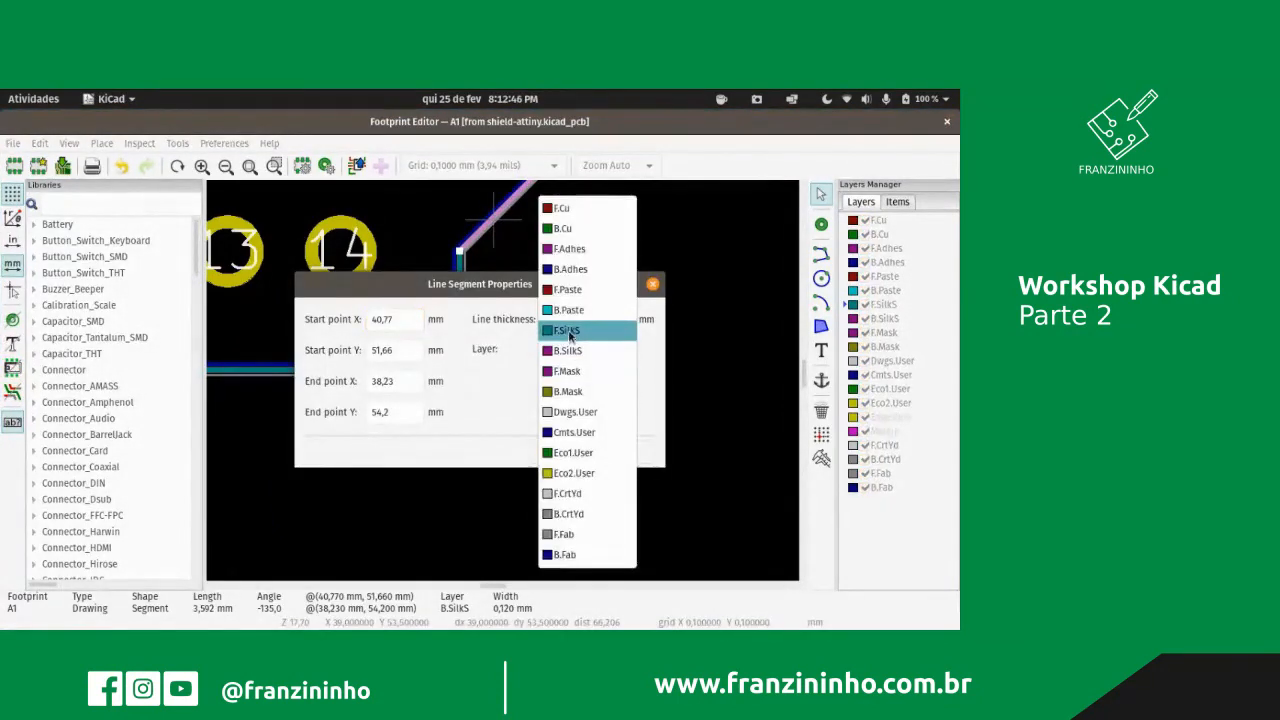
click(572, 330)
click(618, 453)
- Assign the long vertical B.SilkS segment of the board's right edge to the F.SilkS layer
scroll(608, 280, up, 2)
scroll(503, 380, down, 4)
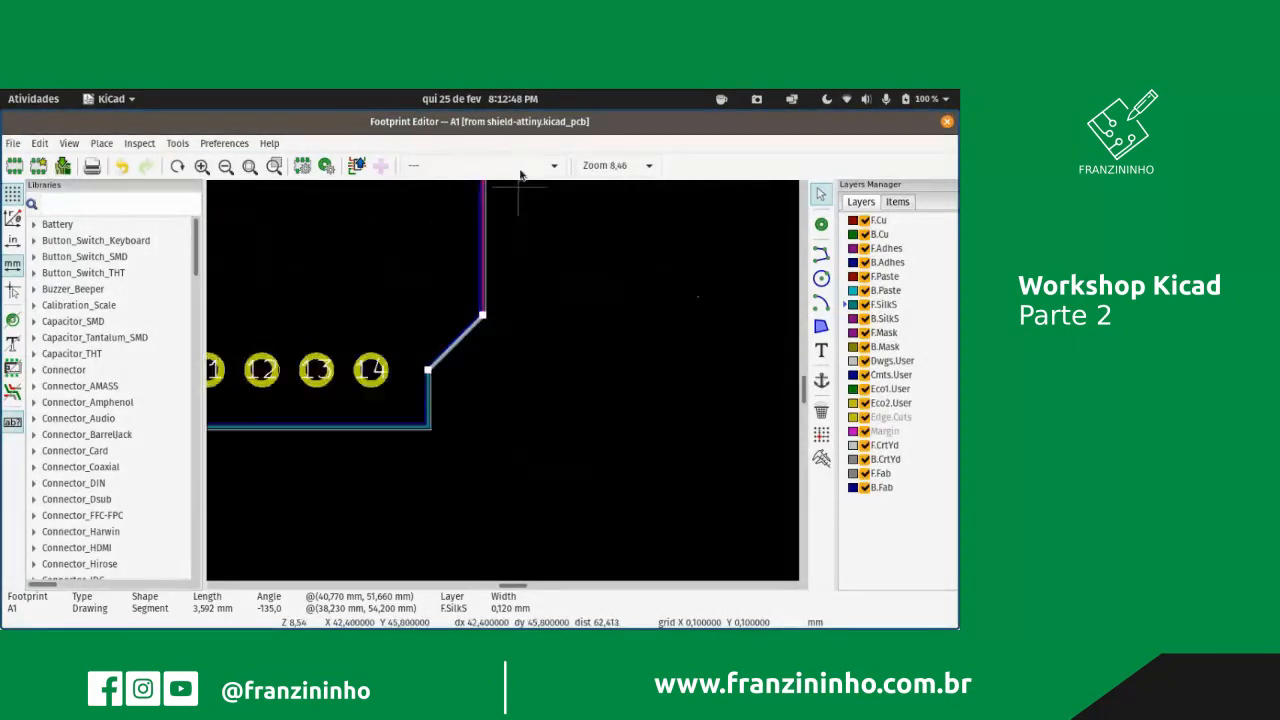
scroll(519, 186, up, 1)
scroll(479, 411, up, 1)
double_click(496, 413)
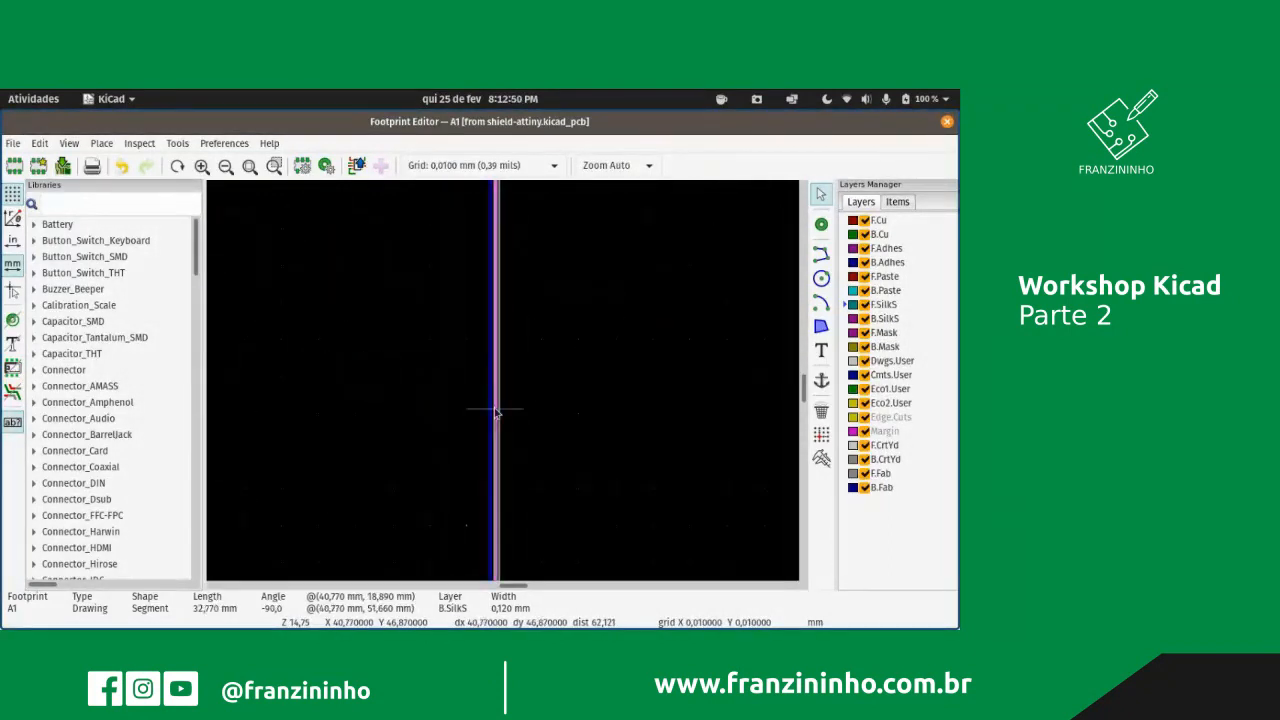
click(585, 349)
click(572, 333)
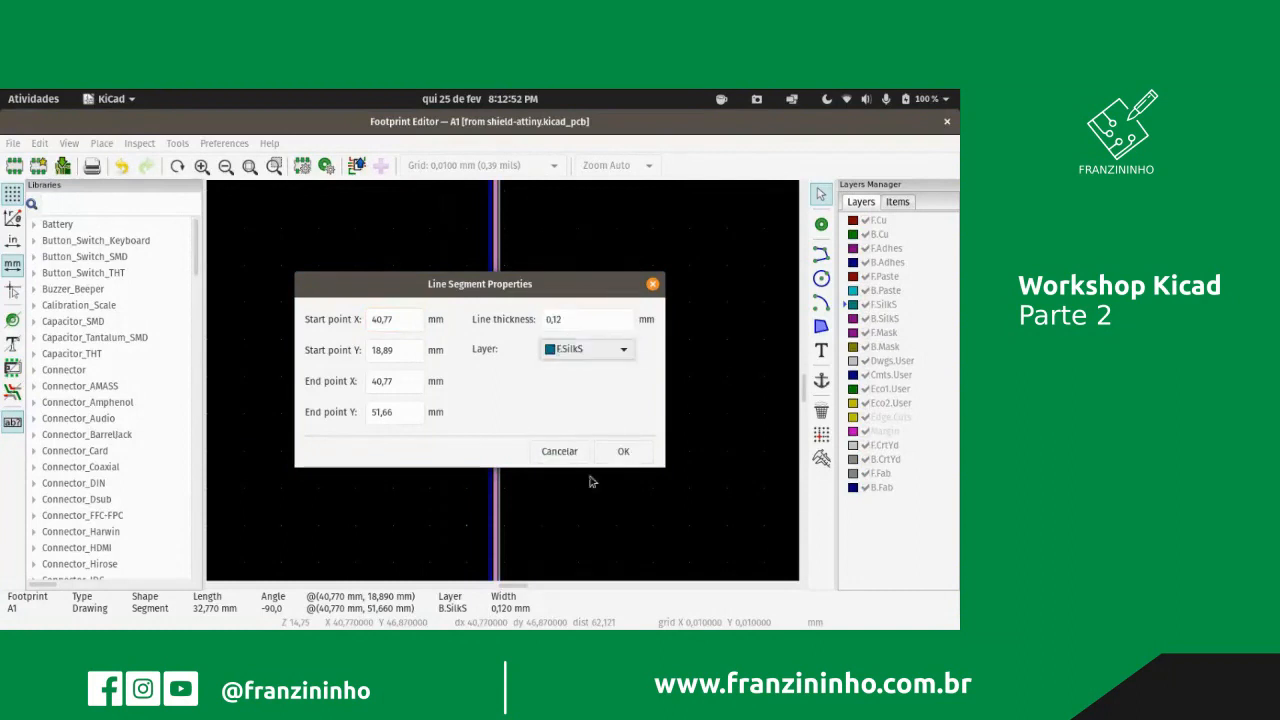
click(620, 452)
- Move the diagonal B.SilkS segment at the upper end of the long right edge to F.SilkS
scroll(500, 380, down, 5)
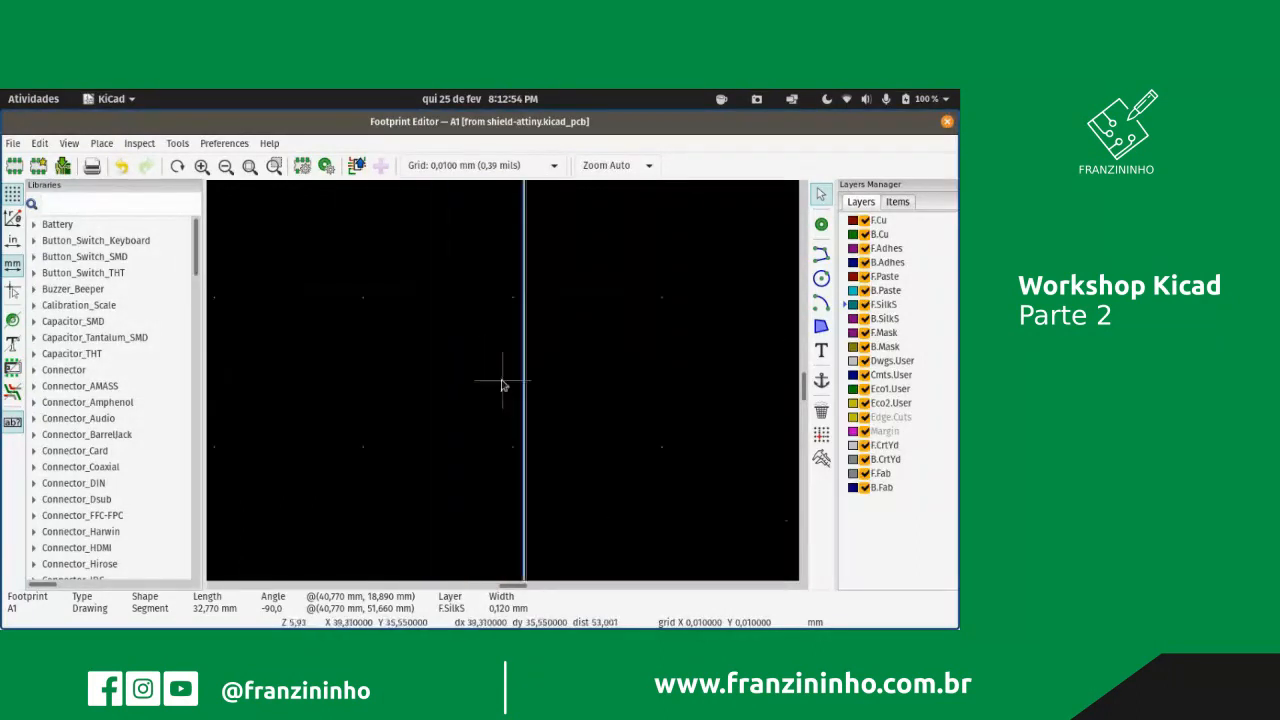
scroll(508, 386, up, 10)
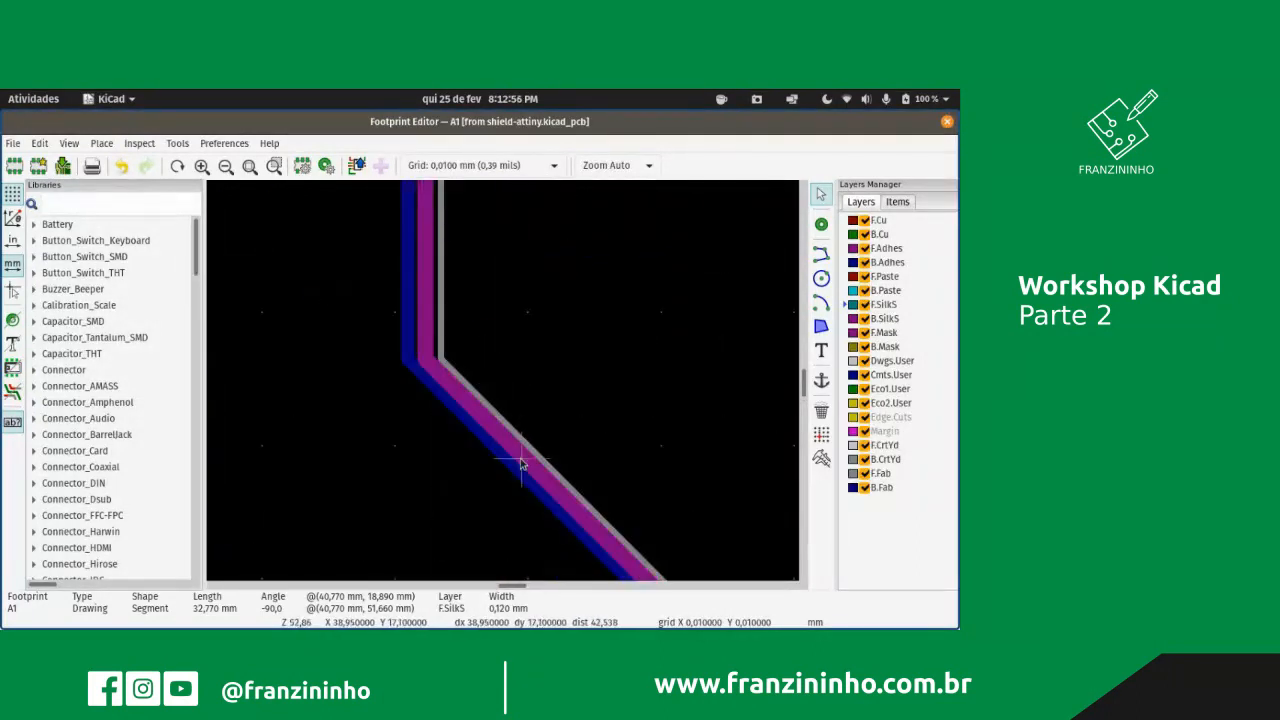
click(521, 464)
double_click(521, 464)
click(585, 349)
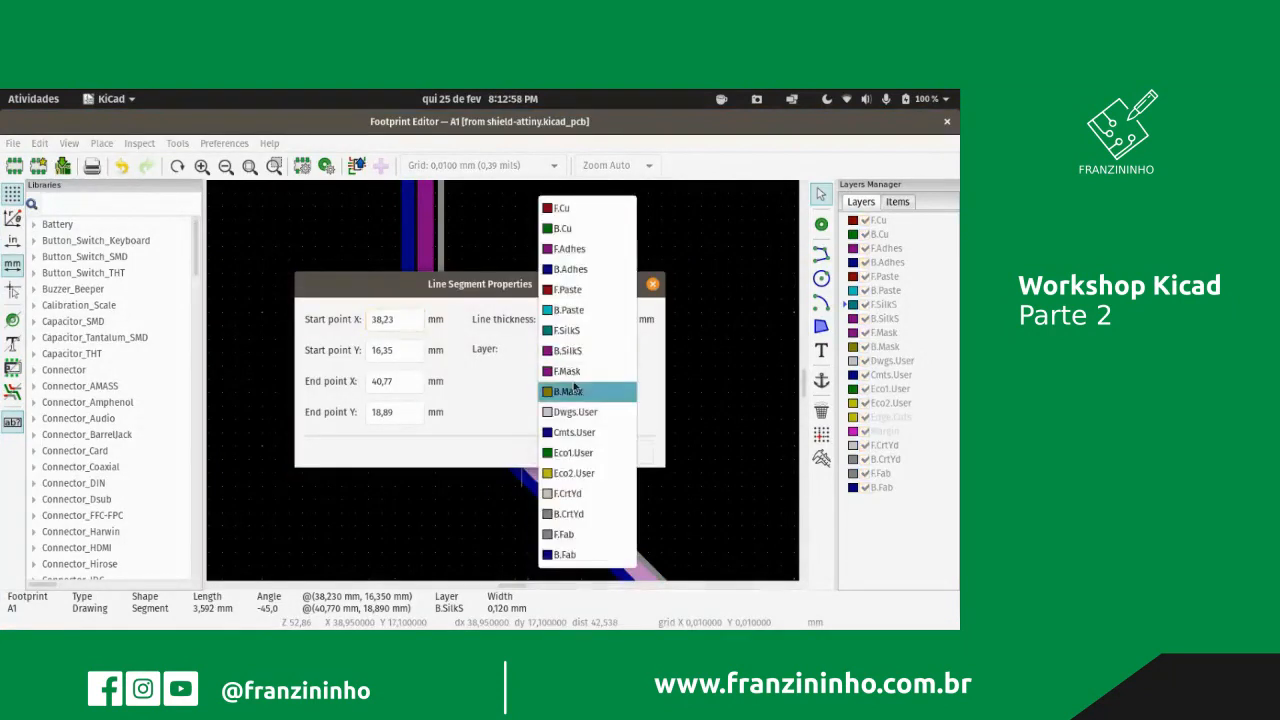
click(567, 331)
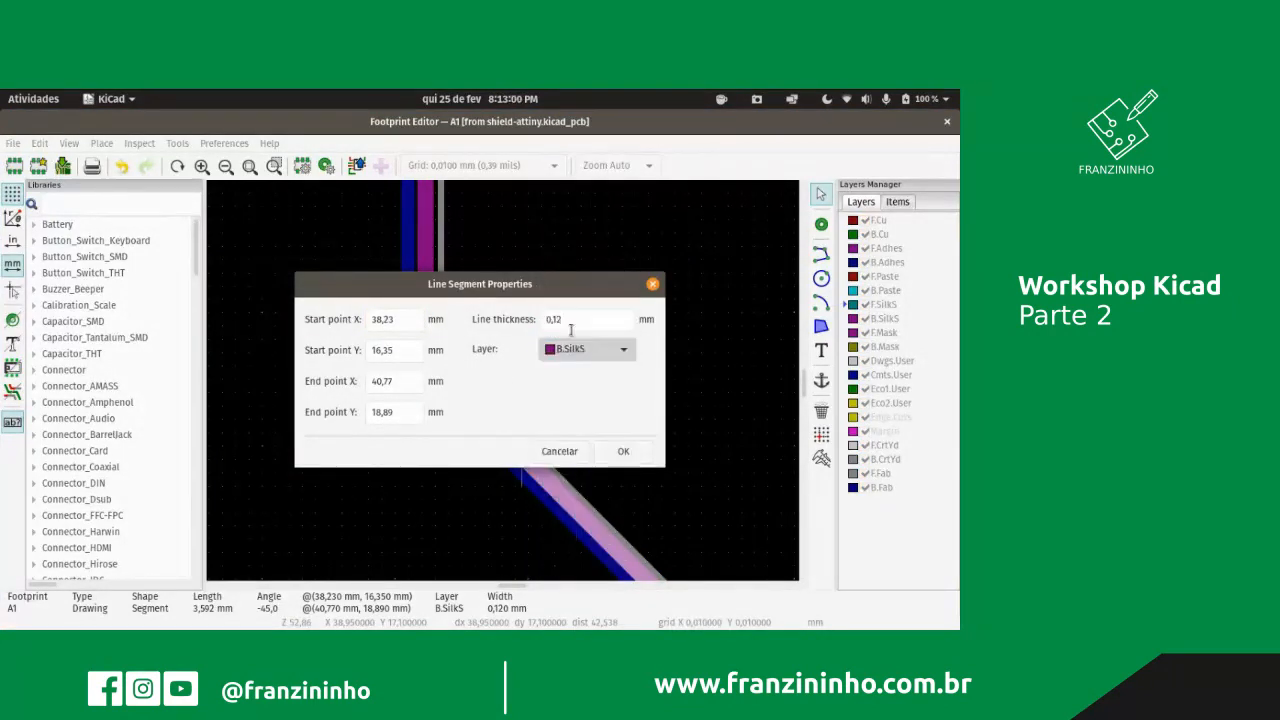
click(623, 451)
- Change the vertical B.SilkS segment above that diagonal, on the upper part of the right edge, to F.SilkS
double_click(428, 284)
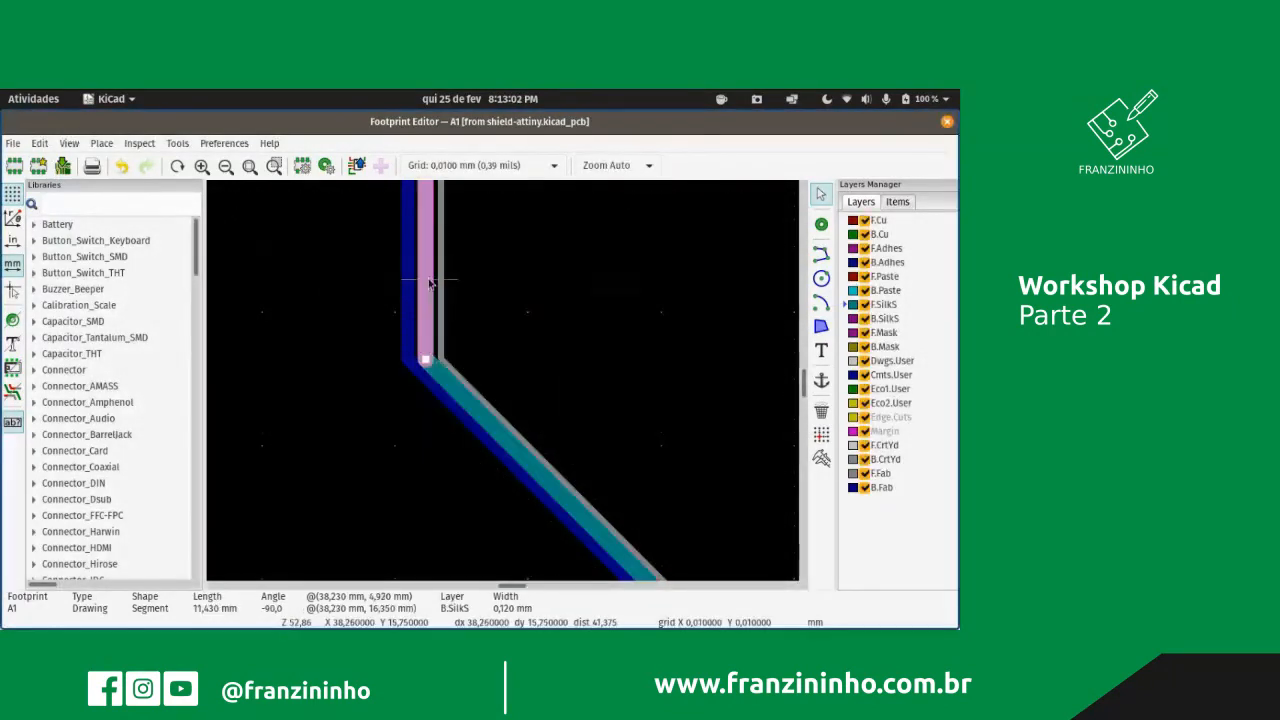
click(590, 349)
click(577, 332)
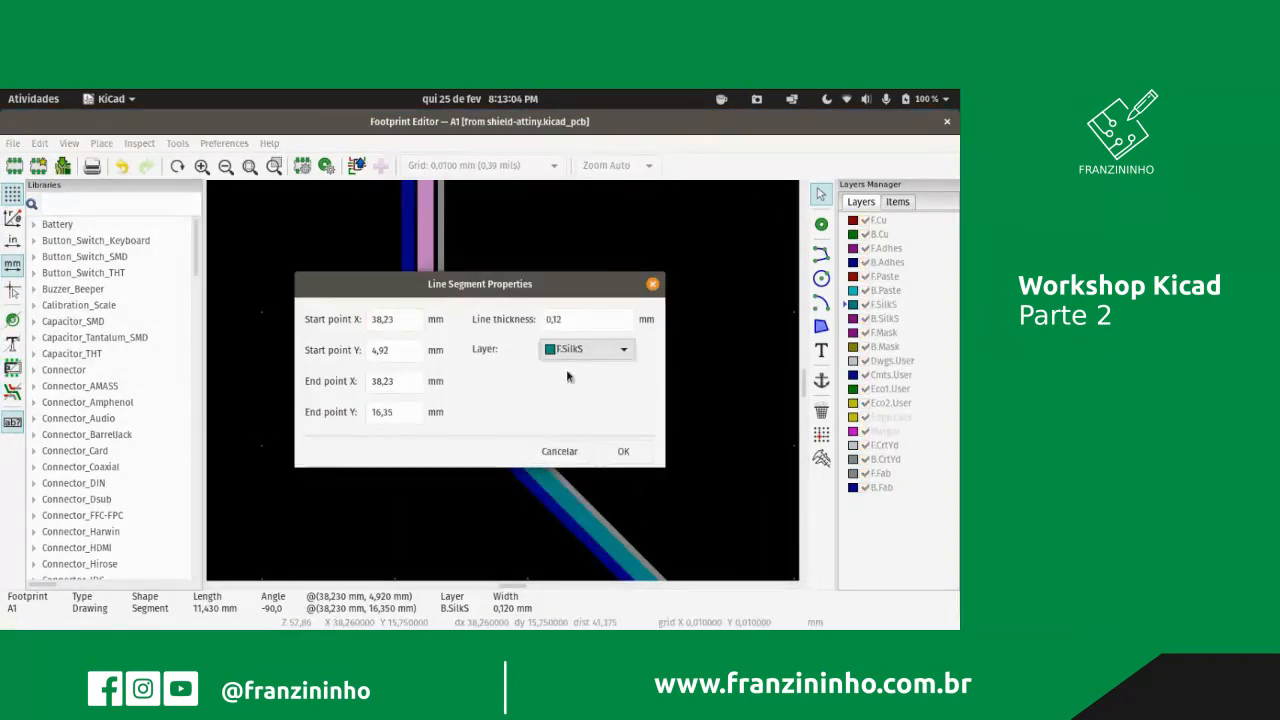
click(645, 452)
scroll(600, 362, up, 1)
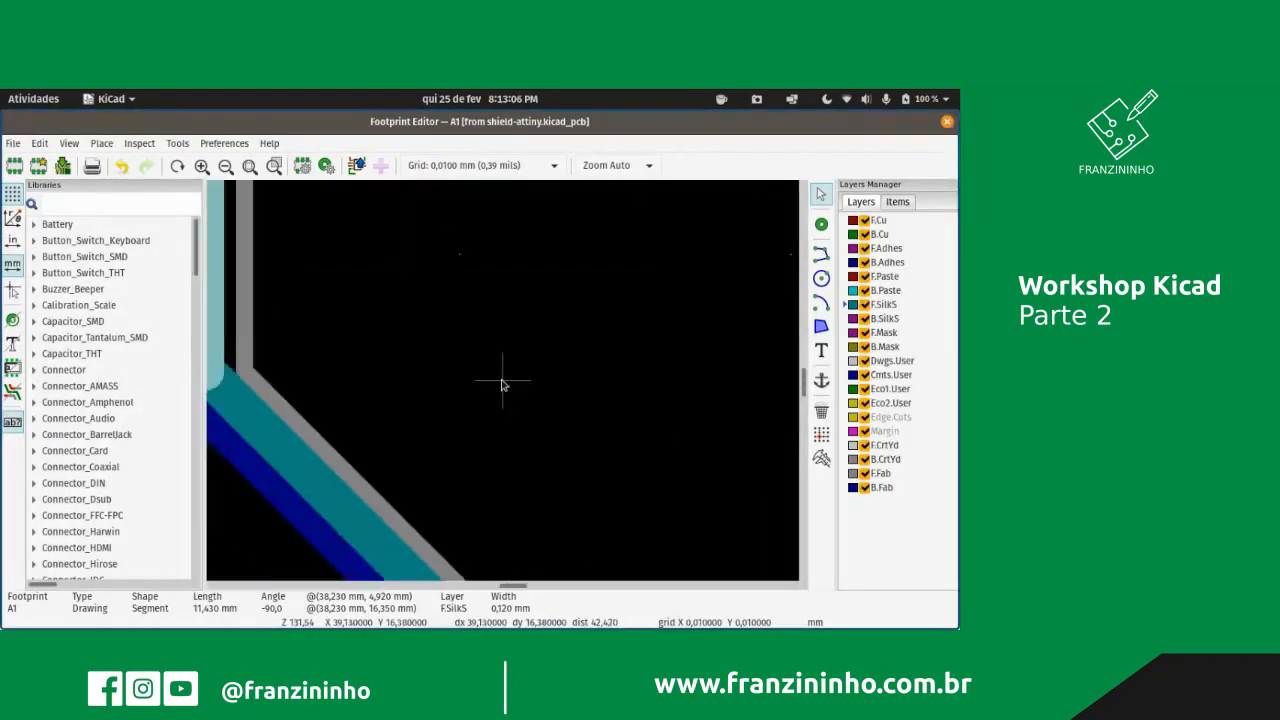
scroll(503, 382, down, 5)
scroll(393, 301, up, 1)
scroll(502, 374, up, 3)
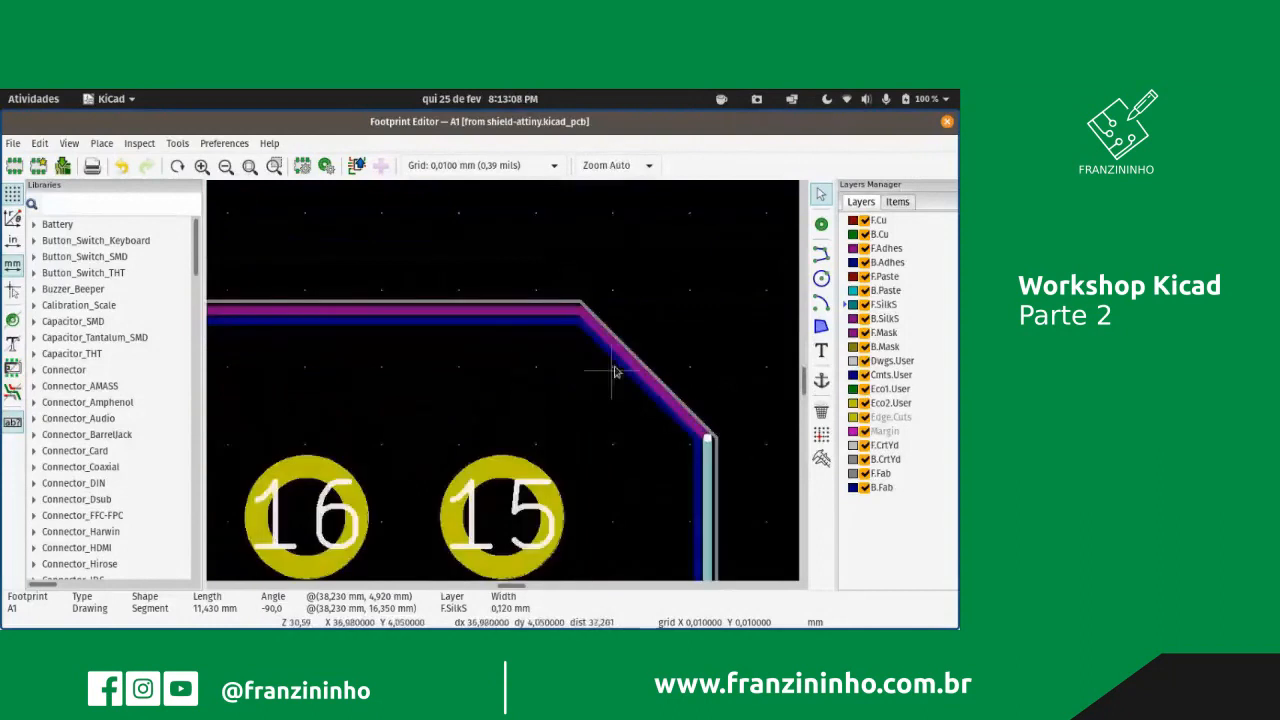
shift+click(628, 354)
shift+click(517, 313)
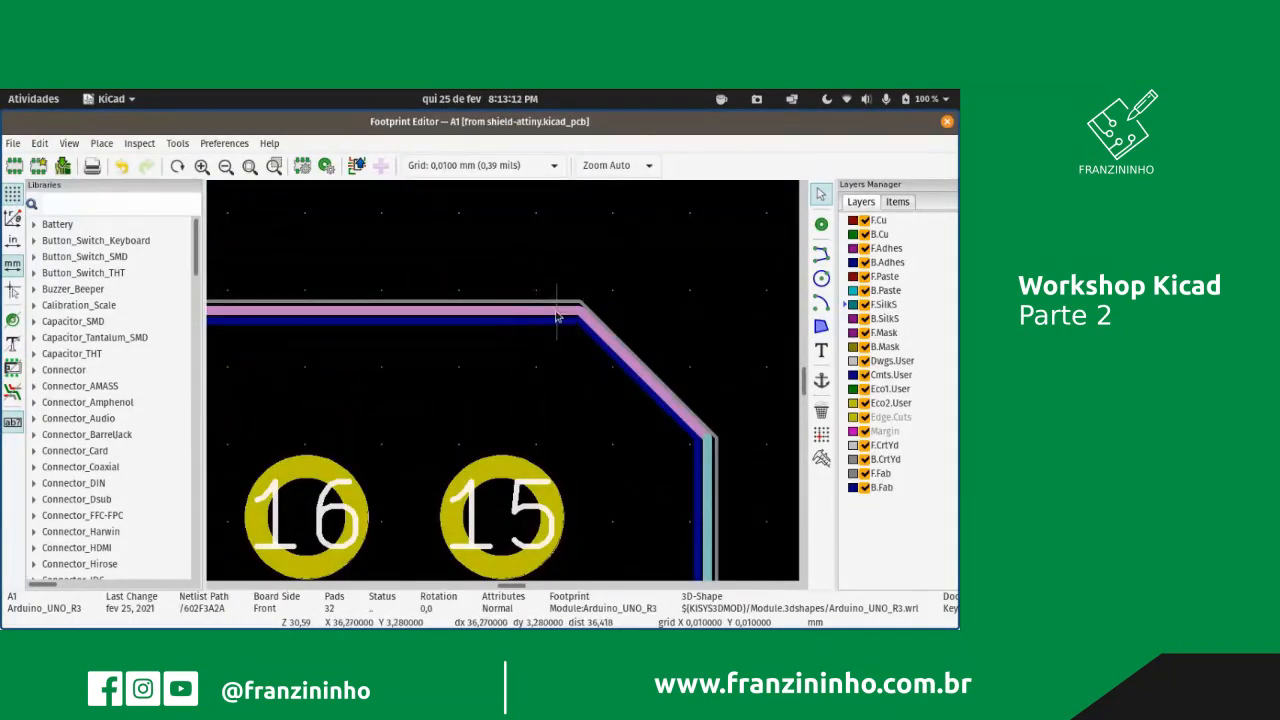
right_click(557, 316)
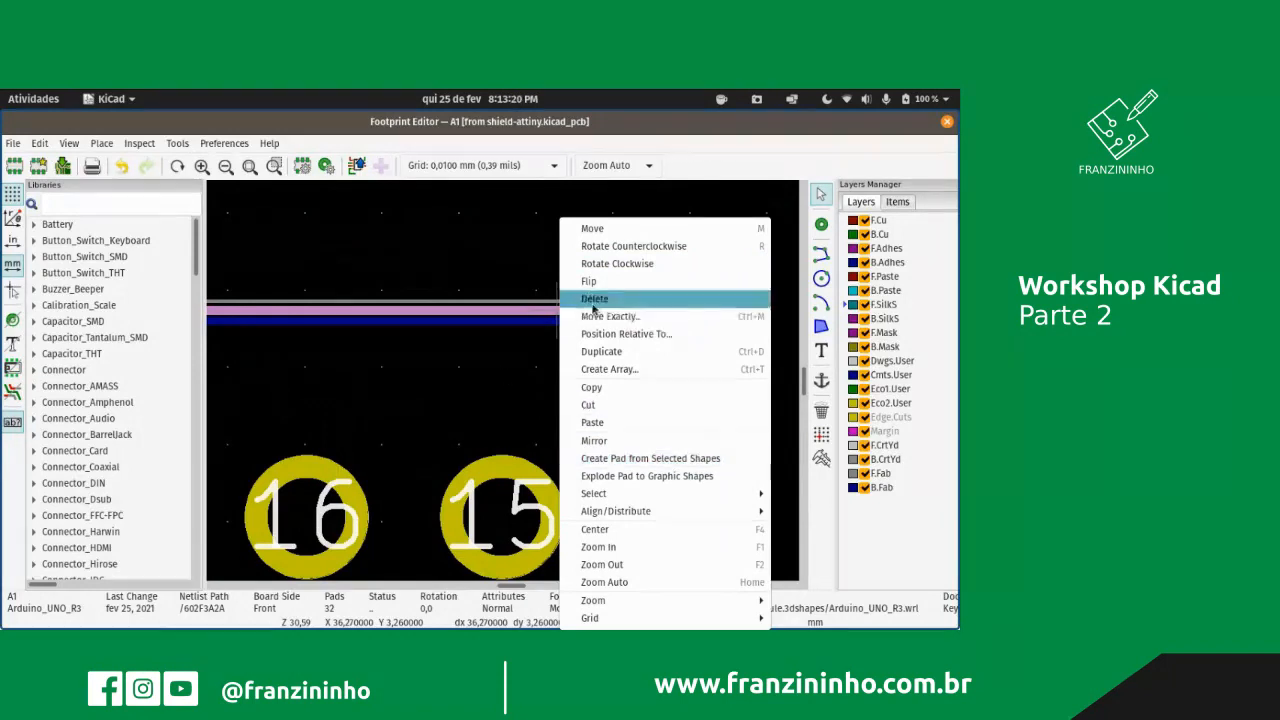
click(491, 406)
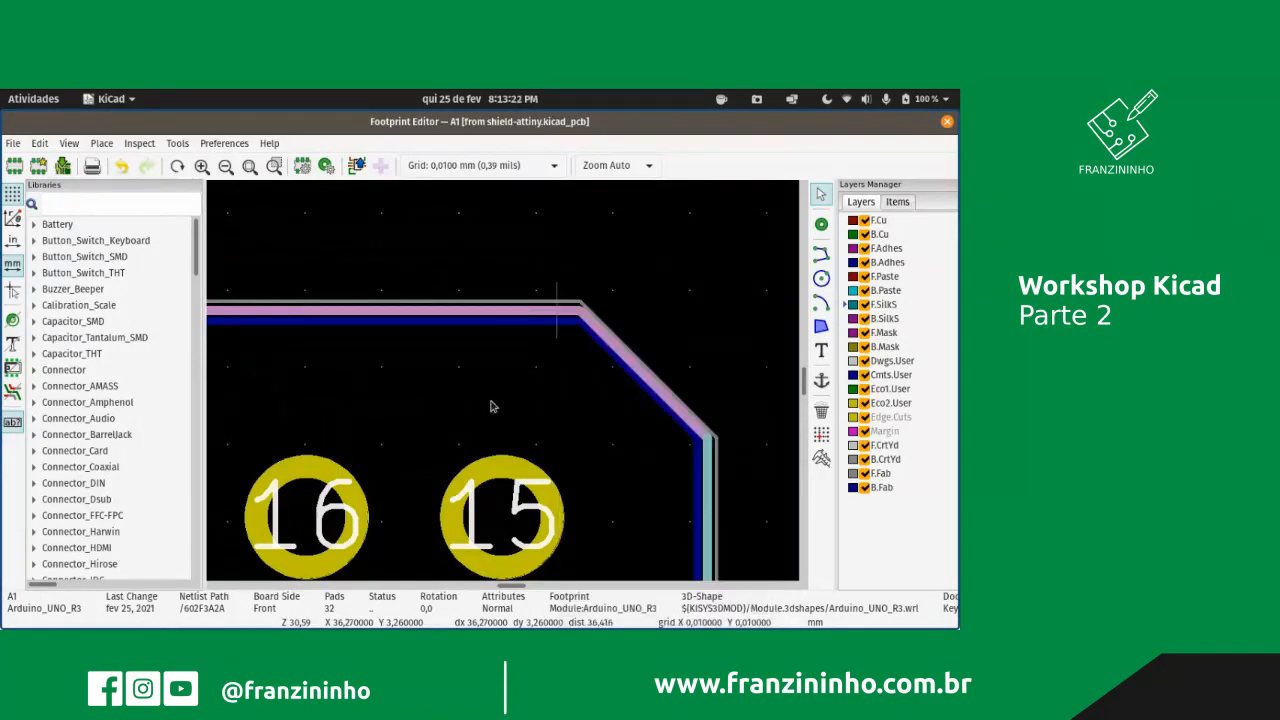
- Move the diagonal B.SilkS segment at the board's upper-right corner, near pad 15, to the F.SilkS layer
click(631, 343)
click(627, 356)
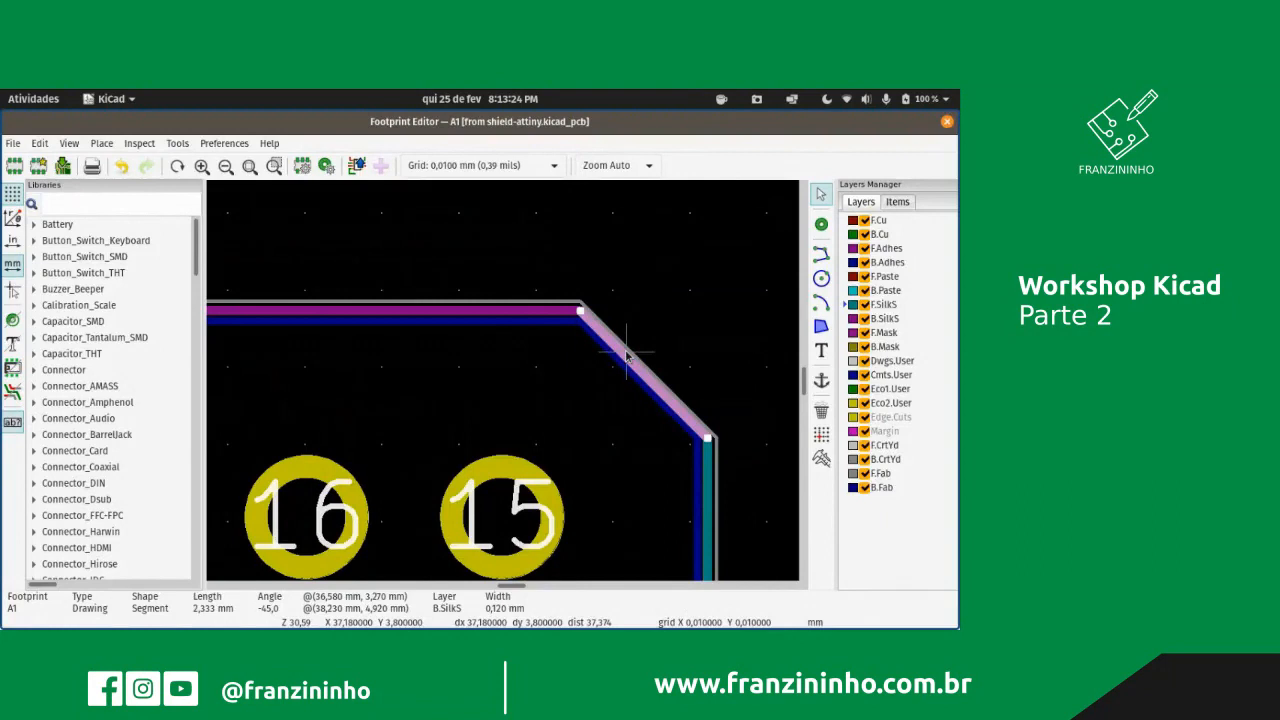
double_click(627, 356)
click(587, 349)
click(590, 329)
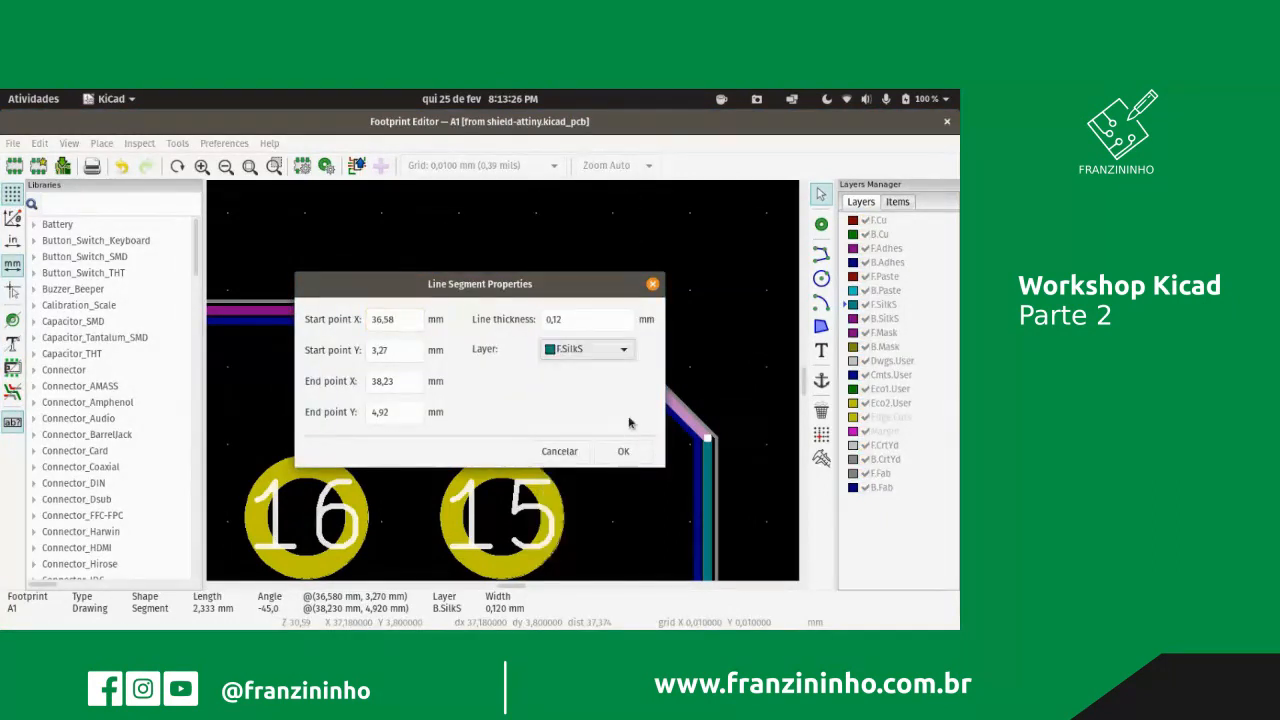
click(623, 451)
- Assign the board outline's top B.SilkS edge to the F.SilkS layer and check the whole outline
click(500, 308)
double_click(505, 315)
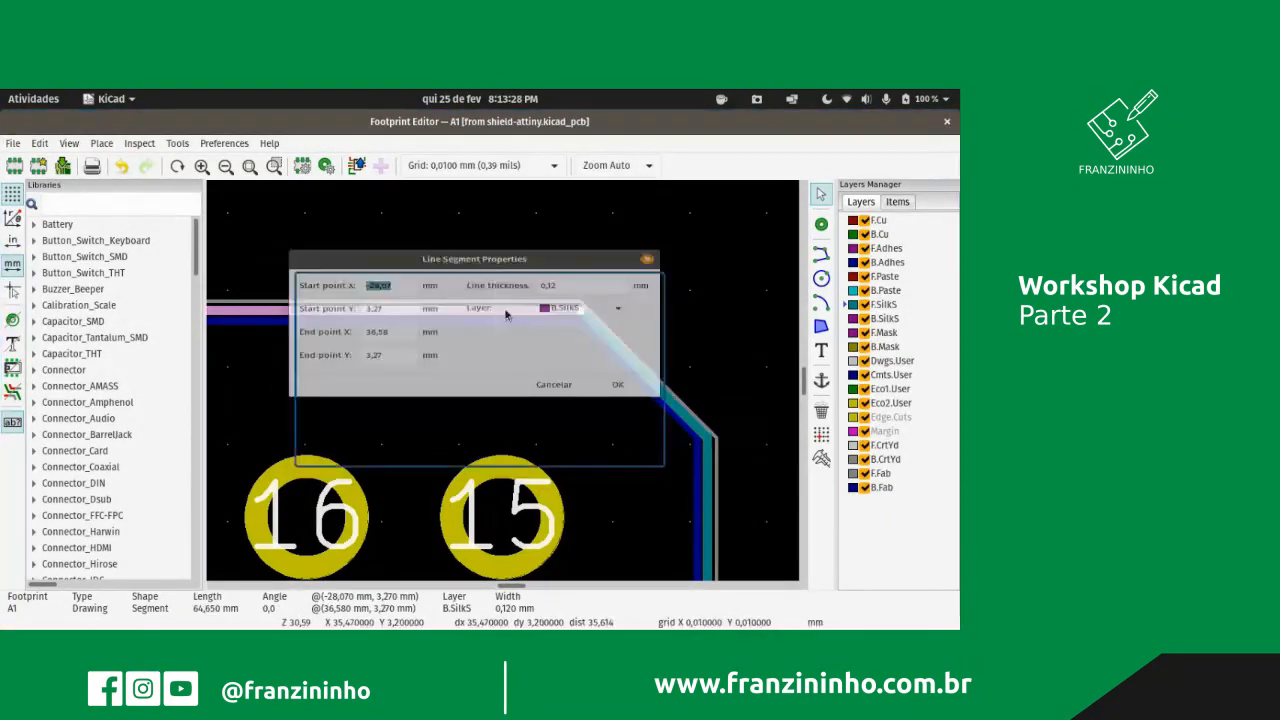
click(587, 349)
click(590, 331)
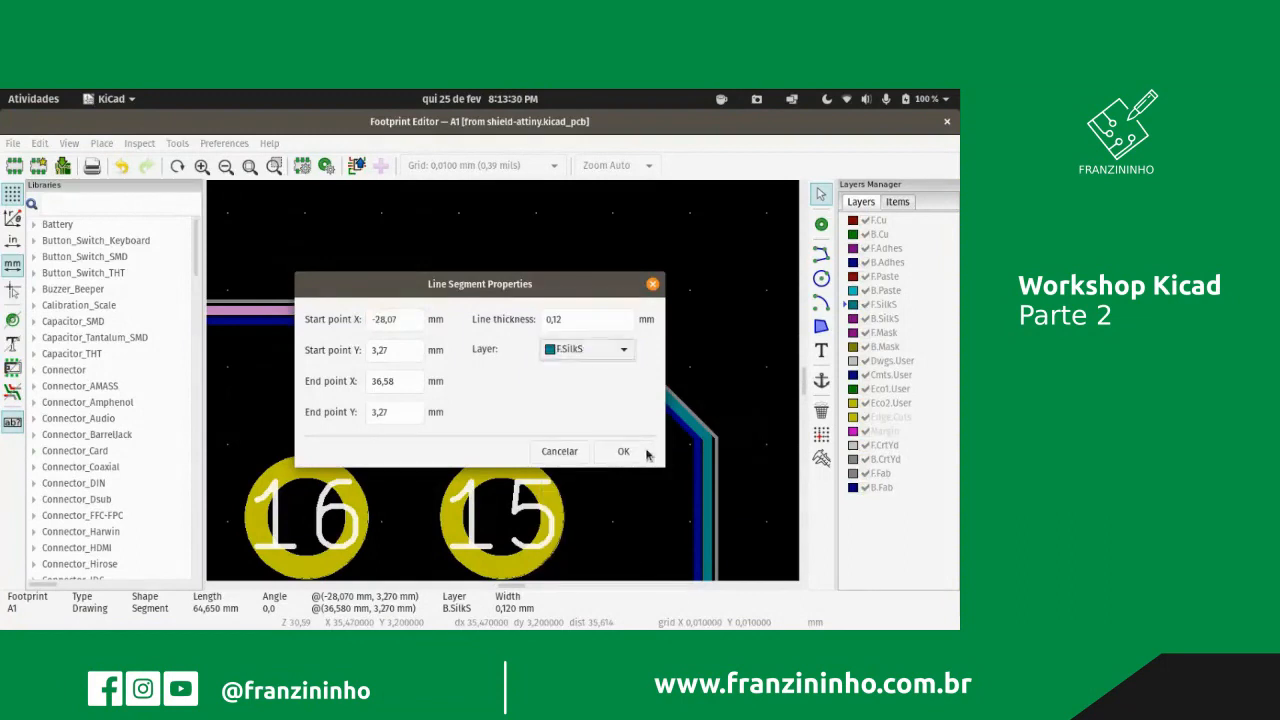
click(645, 453)
scroll(529, 434, down, 10)
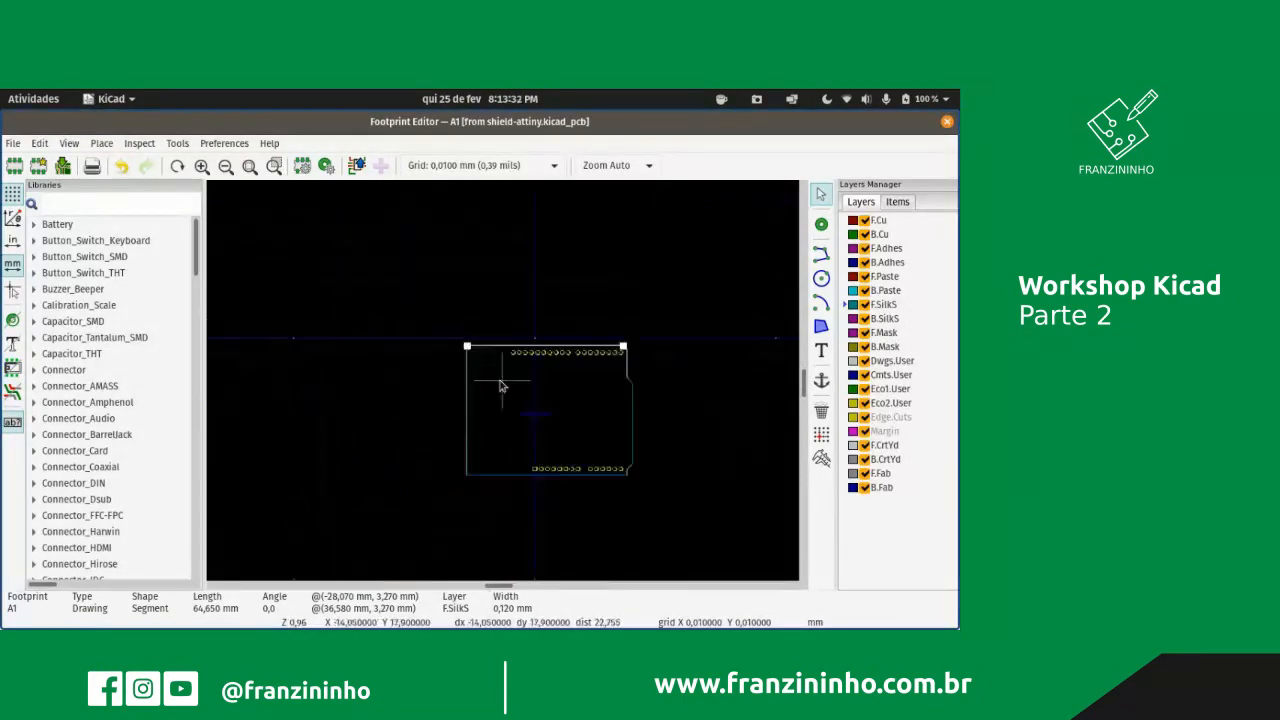
scroll(496, 384, up, 5)
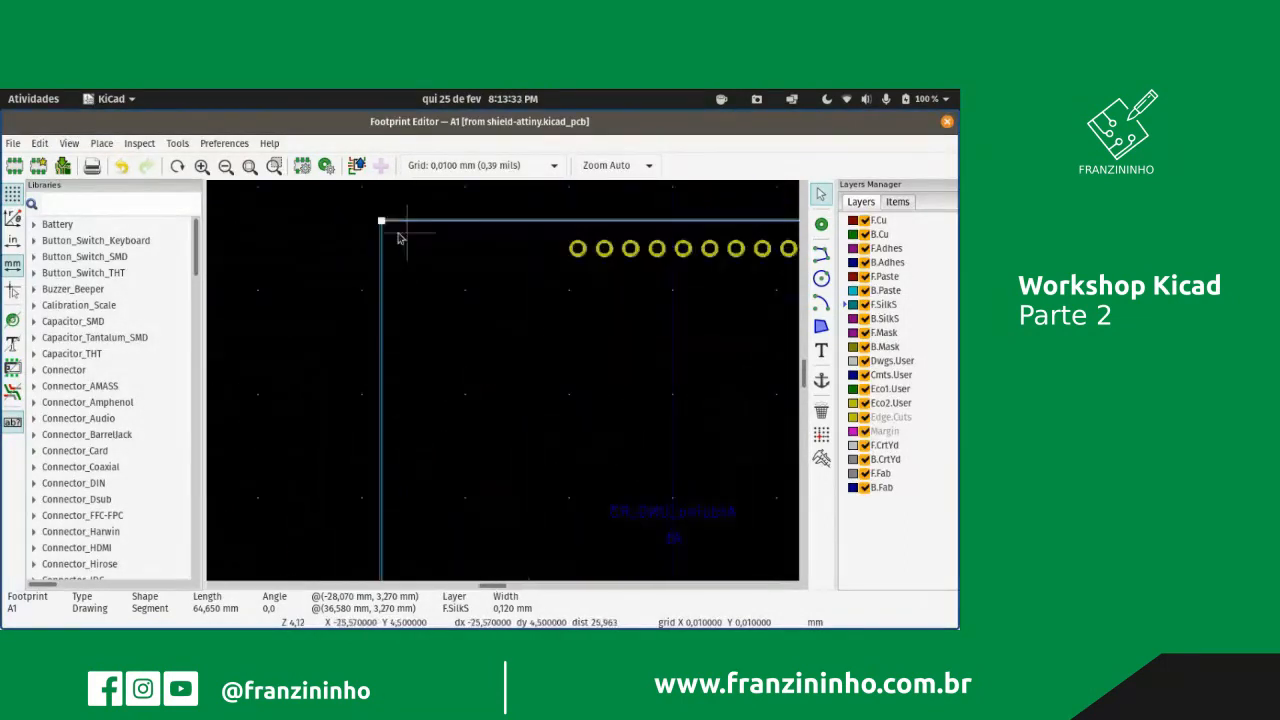
- Inspect the footprint's front silkscreen outline and pads in the 3D viewer, then return to the footprint editor
click(68, 144)
click(97, 179)
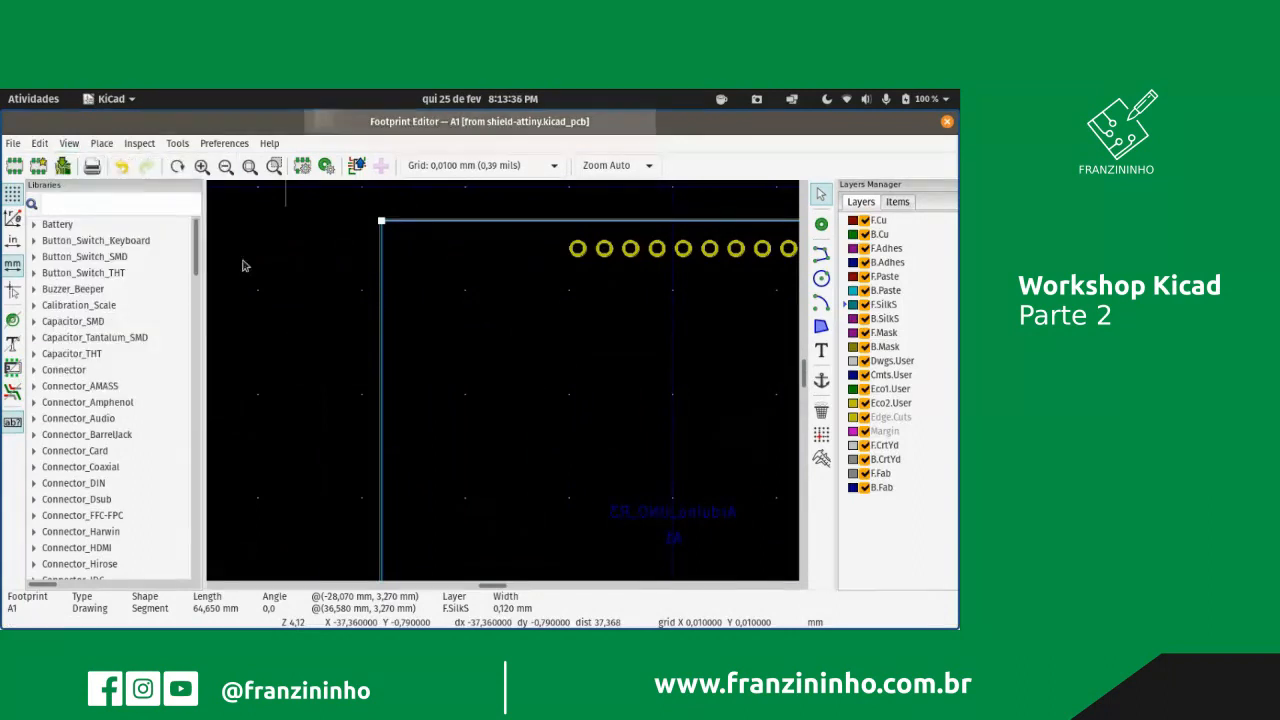
scroll(408, 398, up, 6)
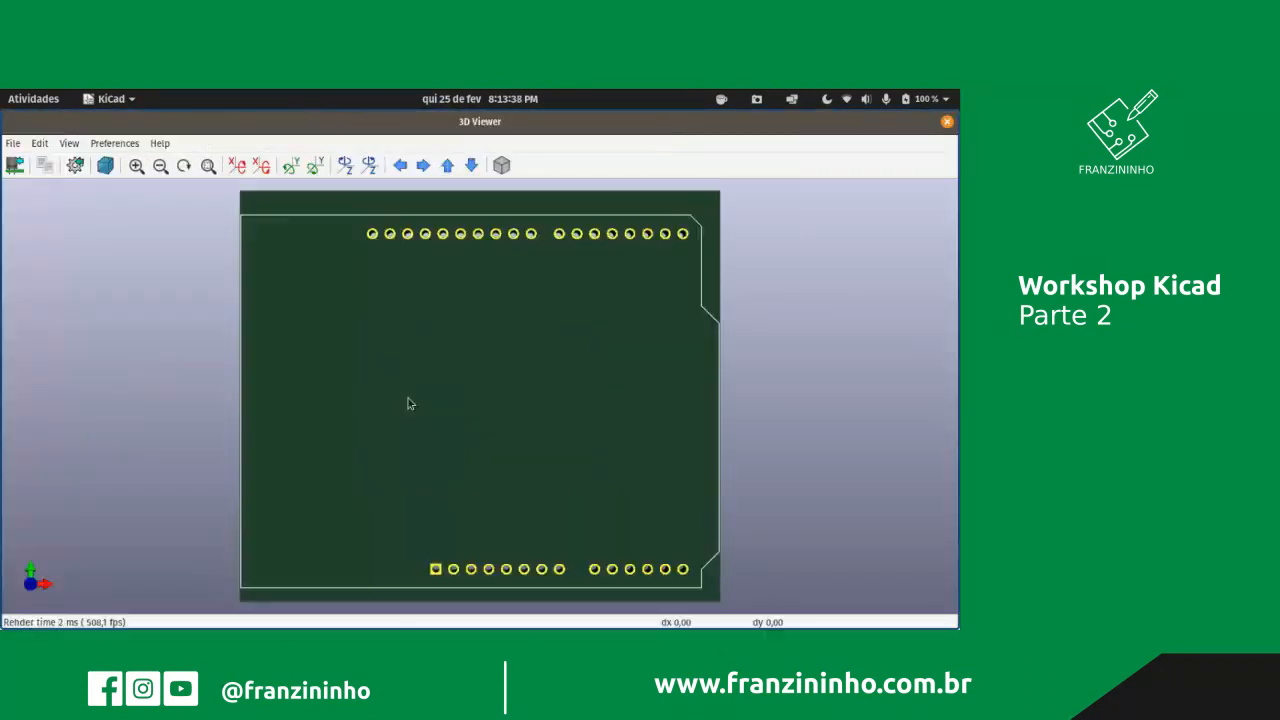
scroll(420, 421, up, 2)
scroll(434, 429, down, 4)
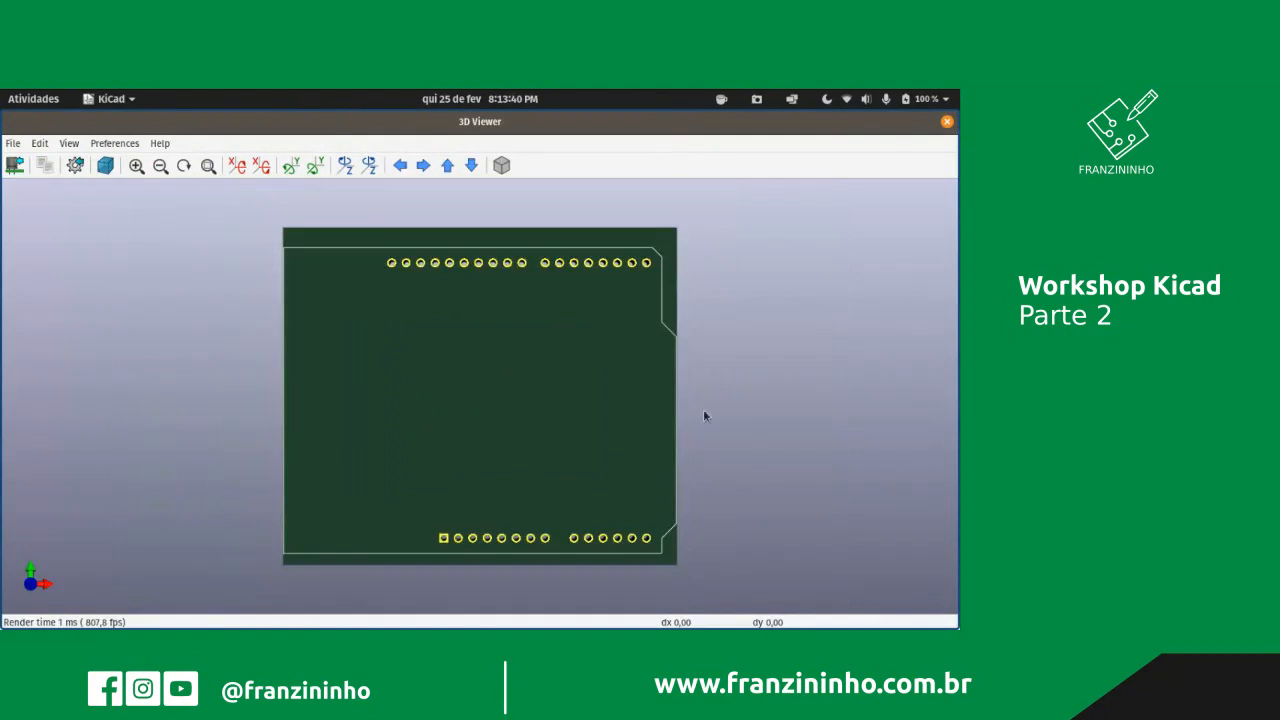
click(949, 122)
scroll(500, 380, down, 3)
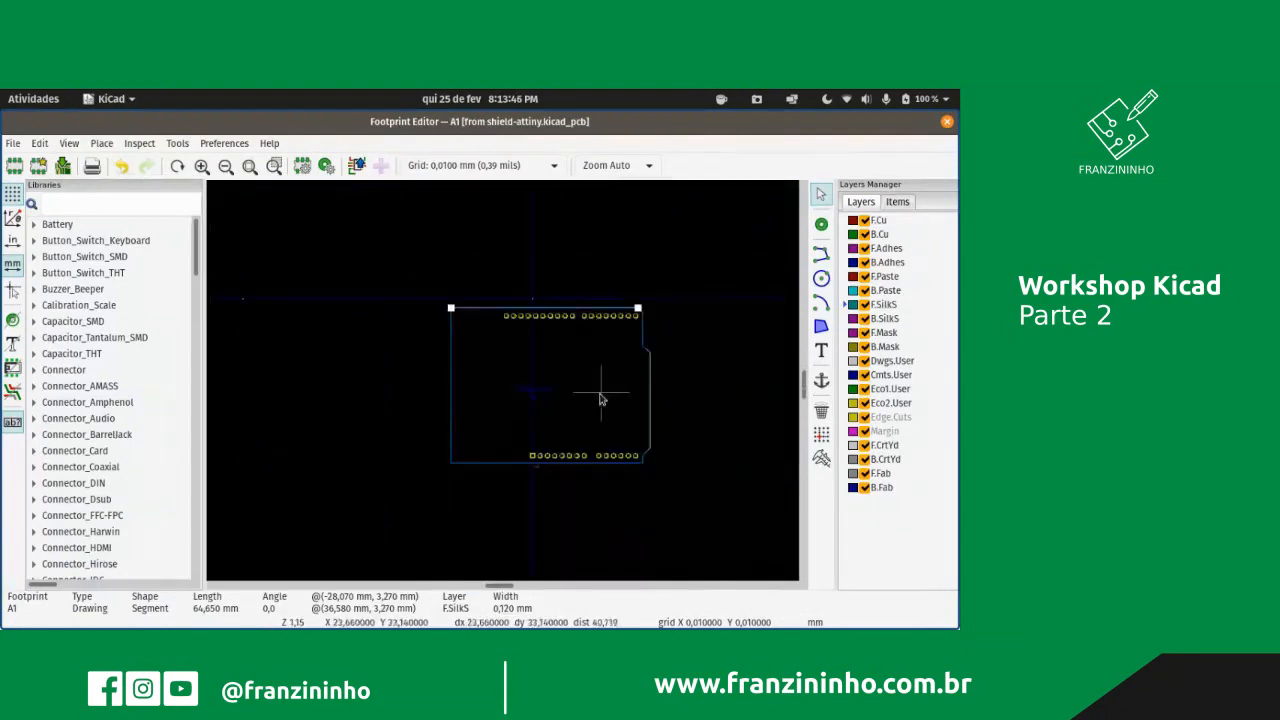
scroll(519, 392, up, 1)
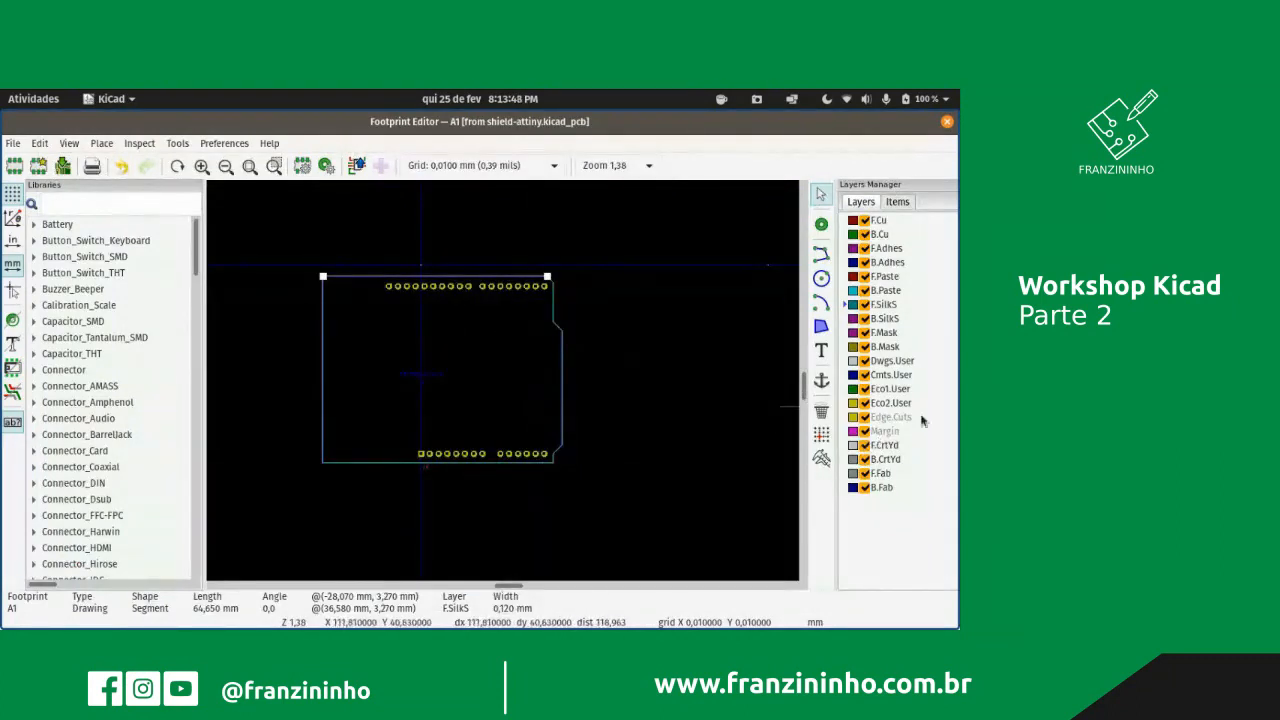
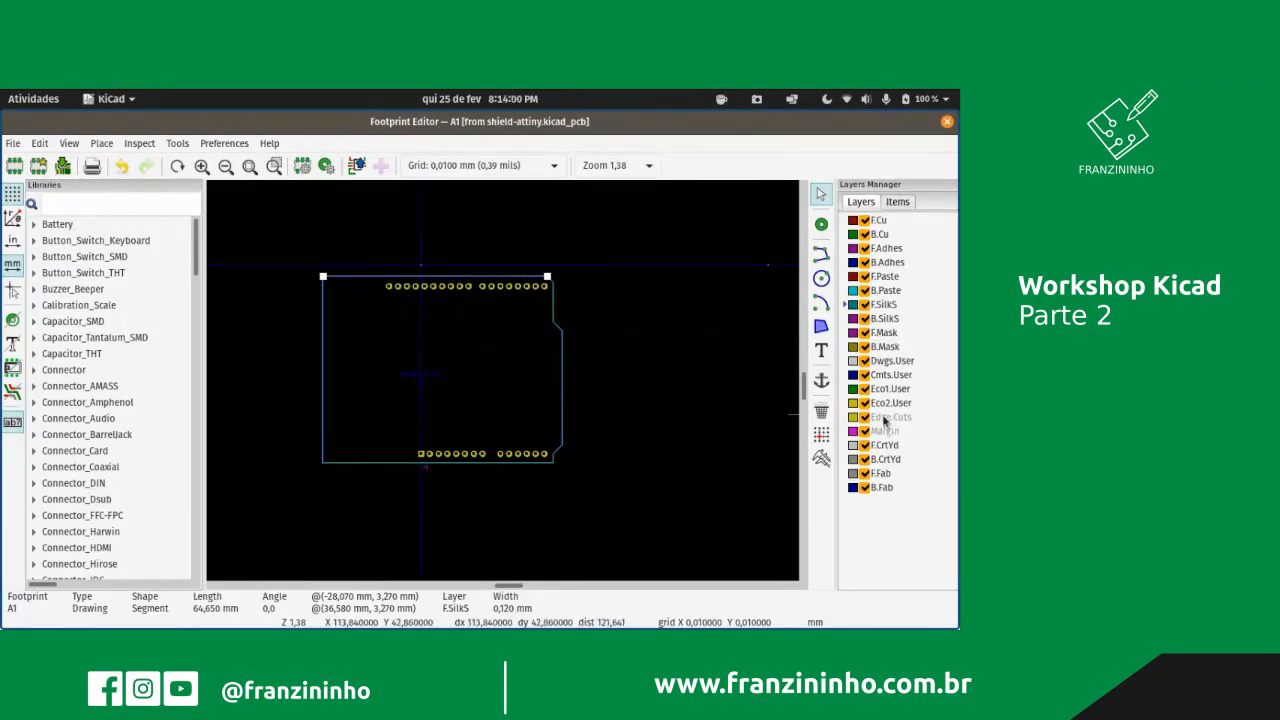
- Move the A1 reference text below pad 1 from B.SilkS to the F.SilkS layer
scroll(505, 382, up, 5)
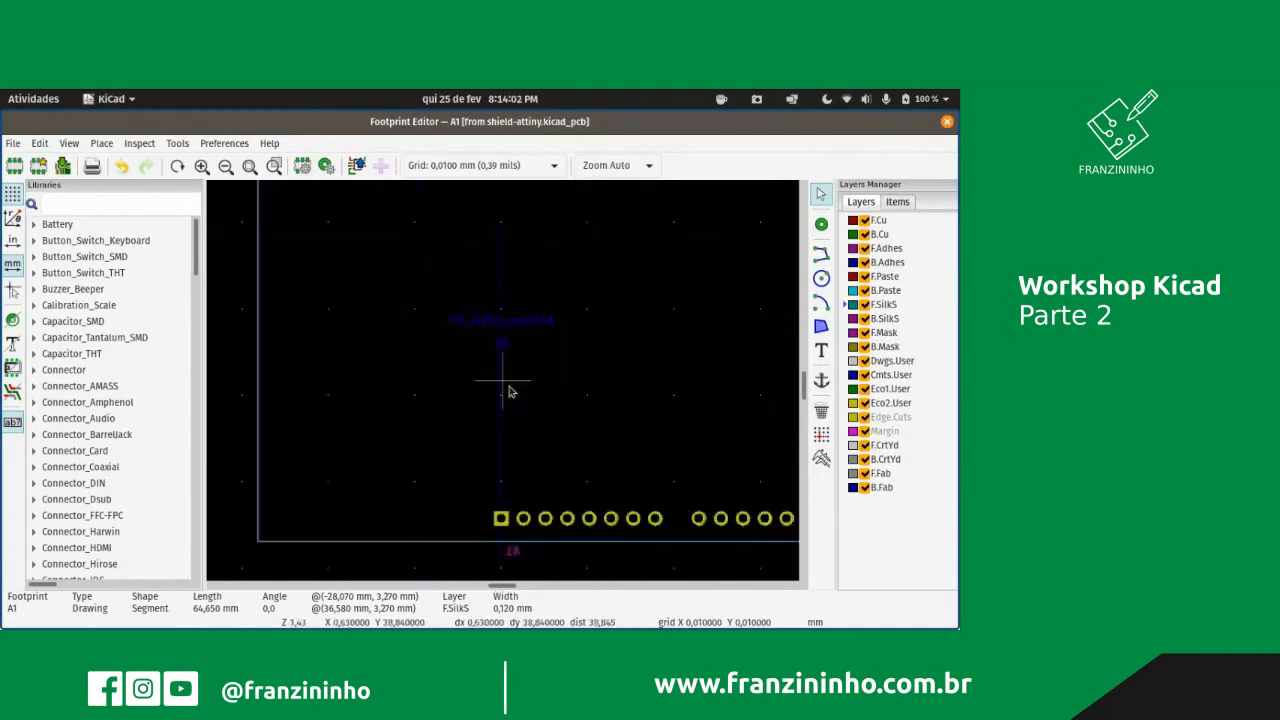
scroll(502, 385, down, 4)
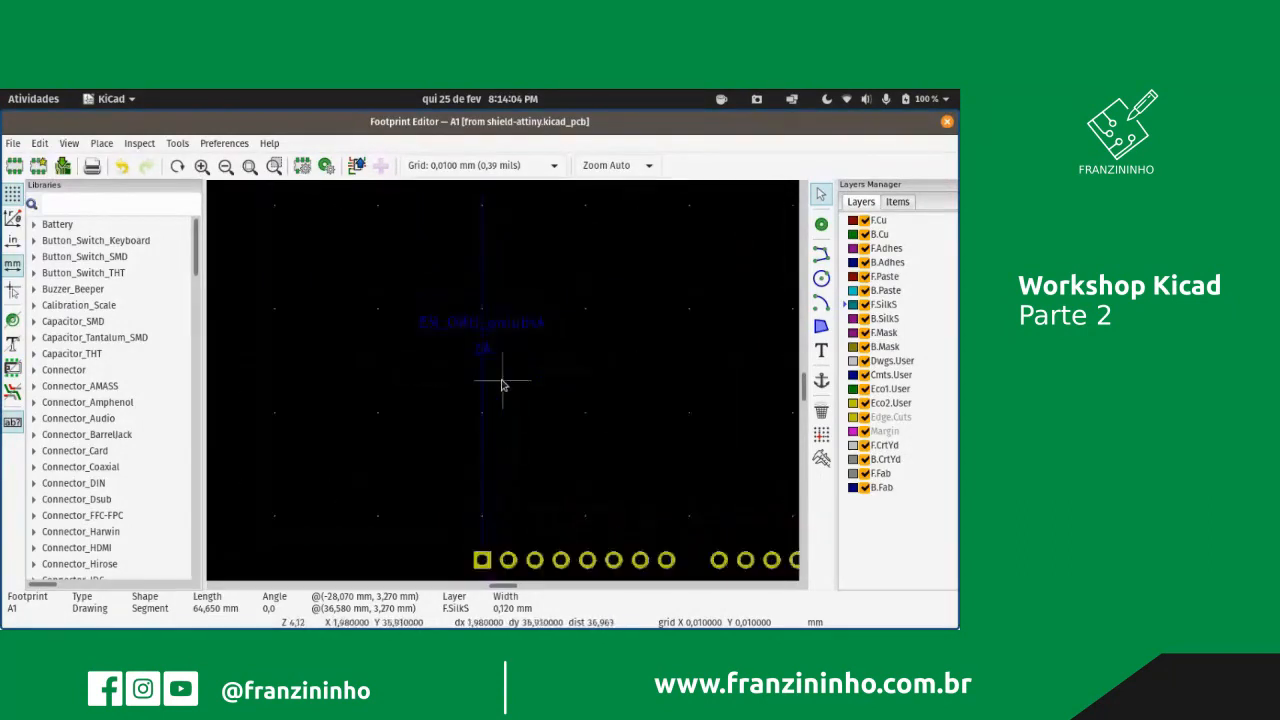
scroll(502, 385, up, 3)
scroll(503, 385, up, 3)
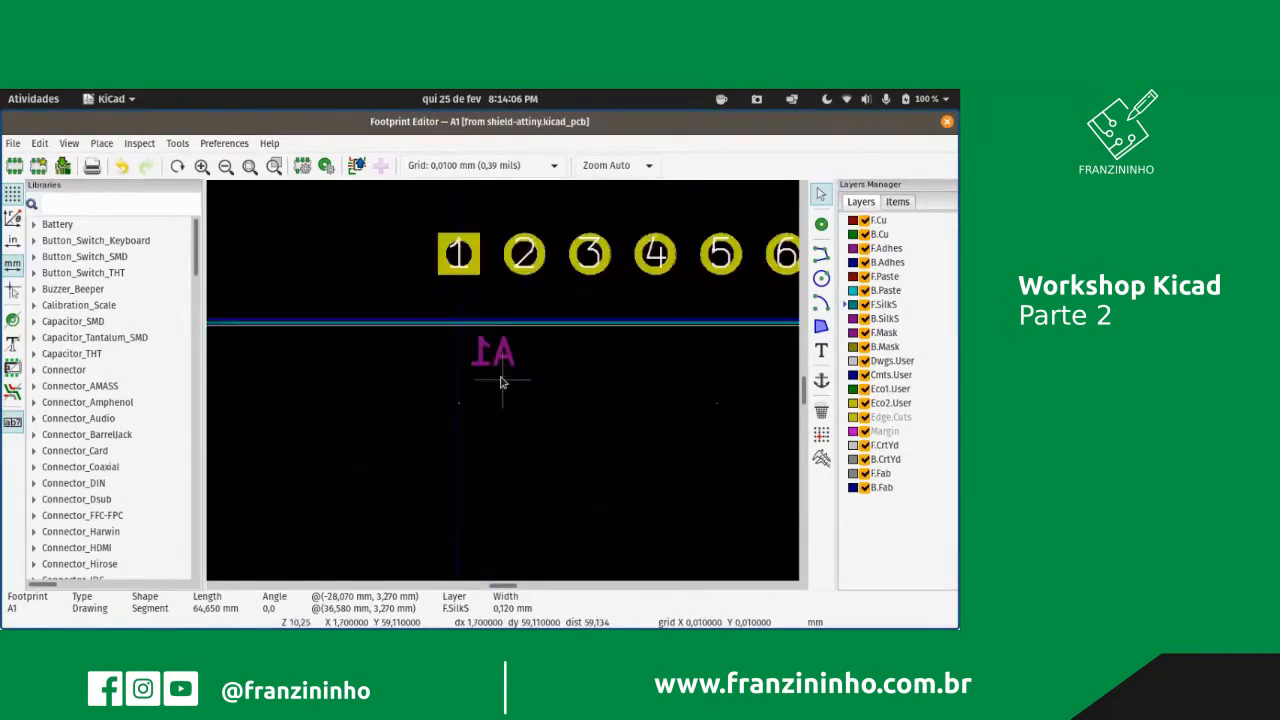
click(499, 359)
double_click(499, 359)
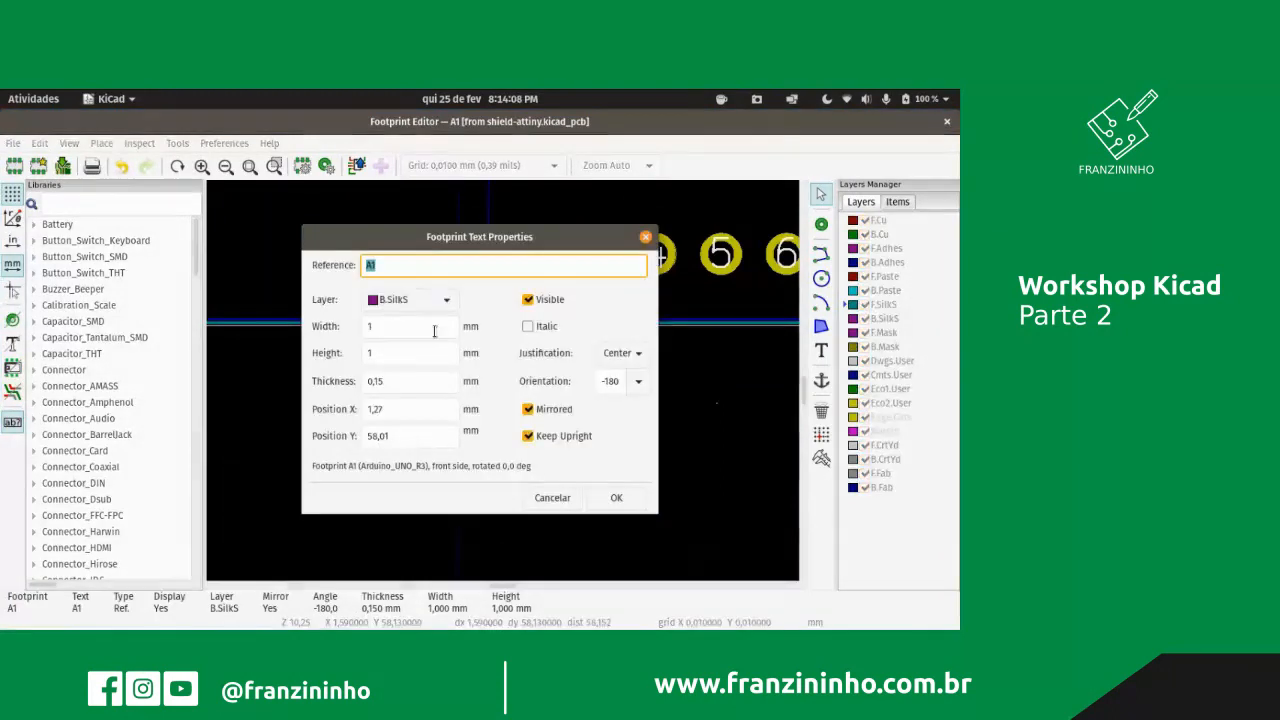
click(410, 299)
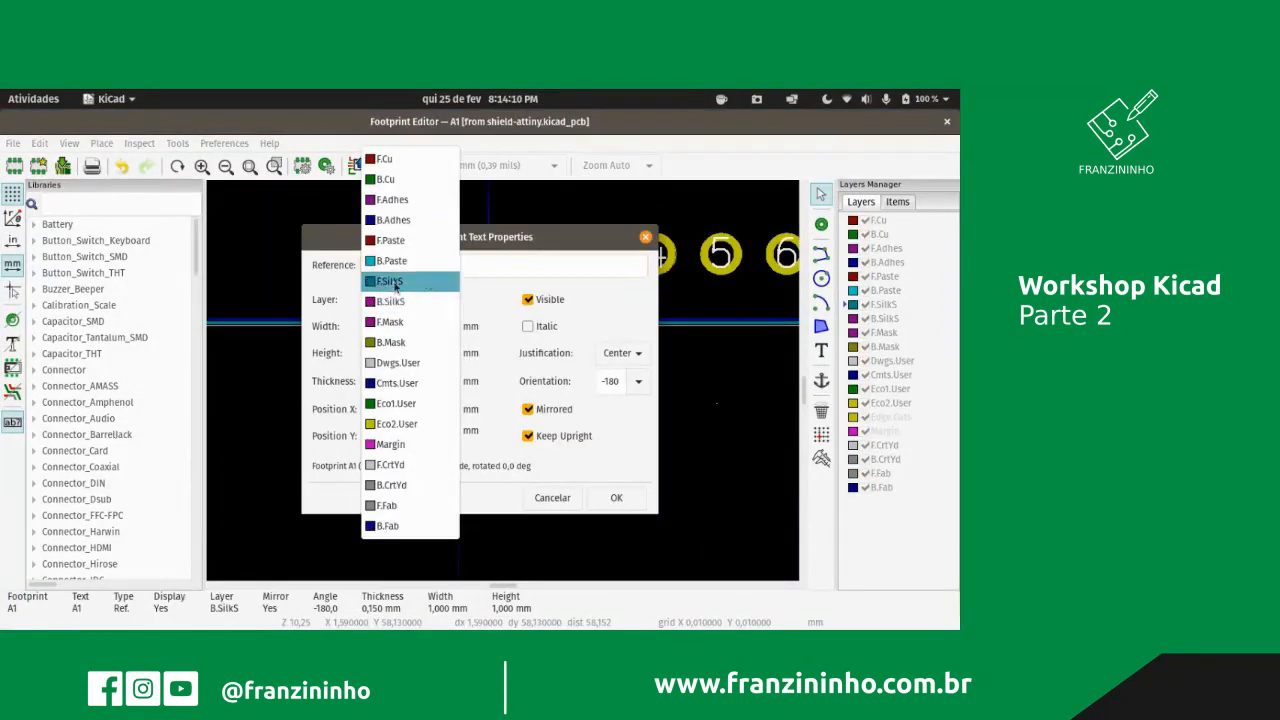
click(386, 281)
click(616, 497)
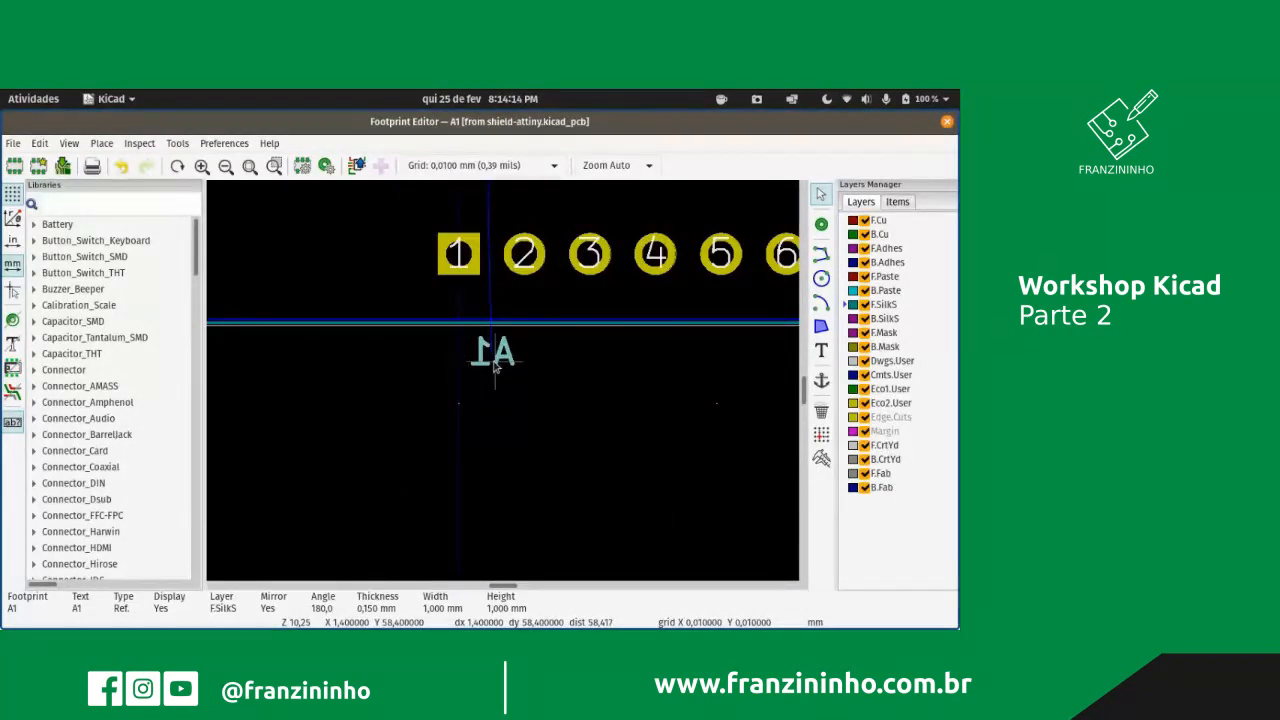
- Turn off mirroring for the A1 reference text
right_click(500, 363)
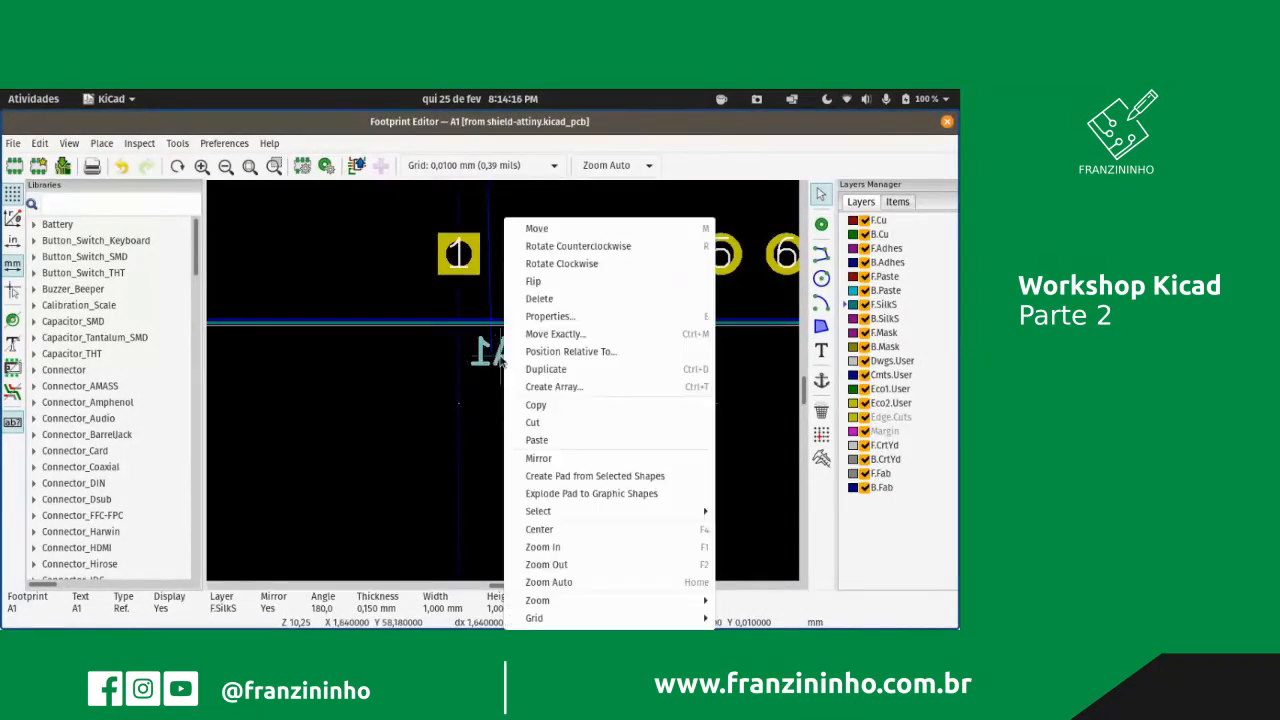
key(Escape)
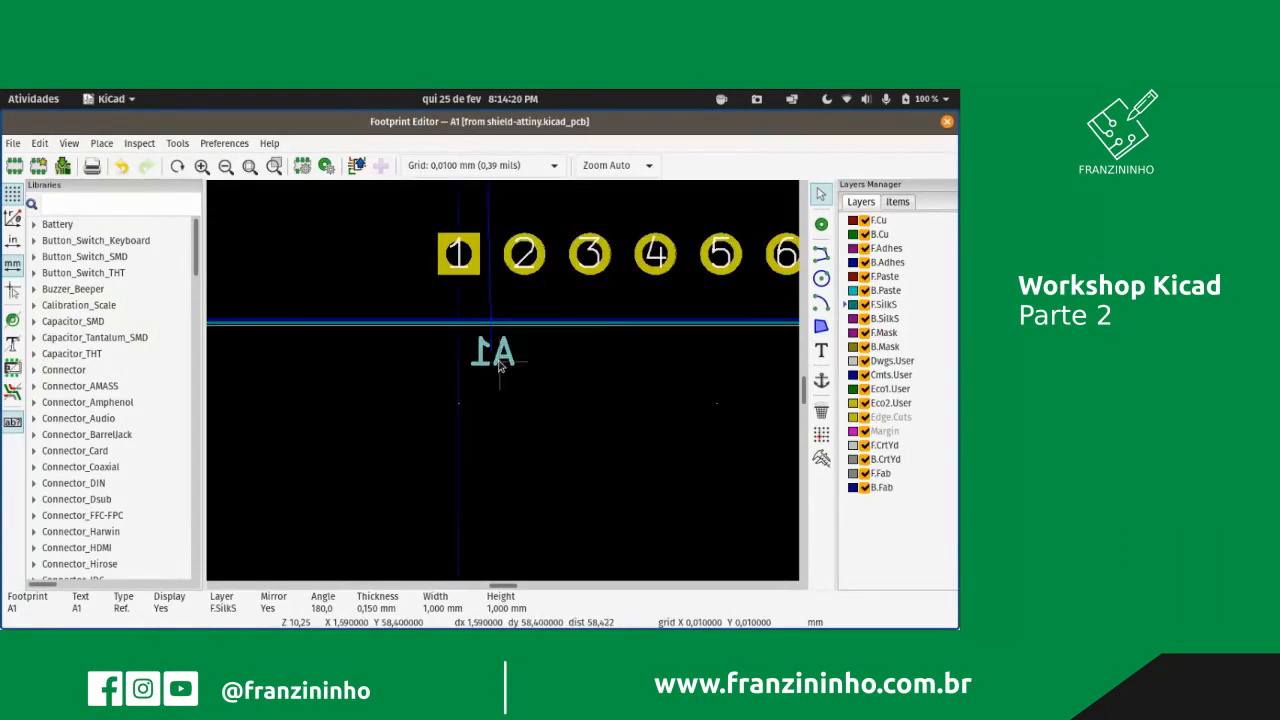
double_click(500, 366)
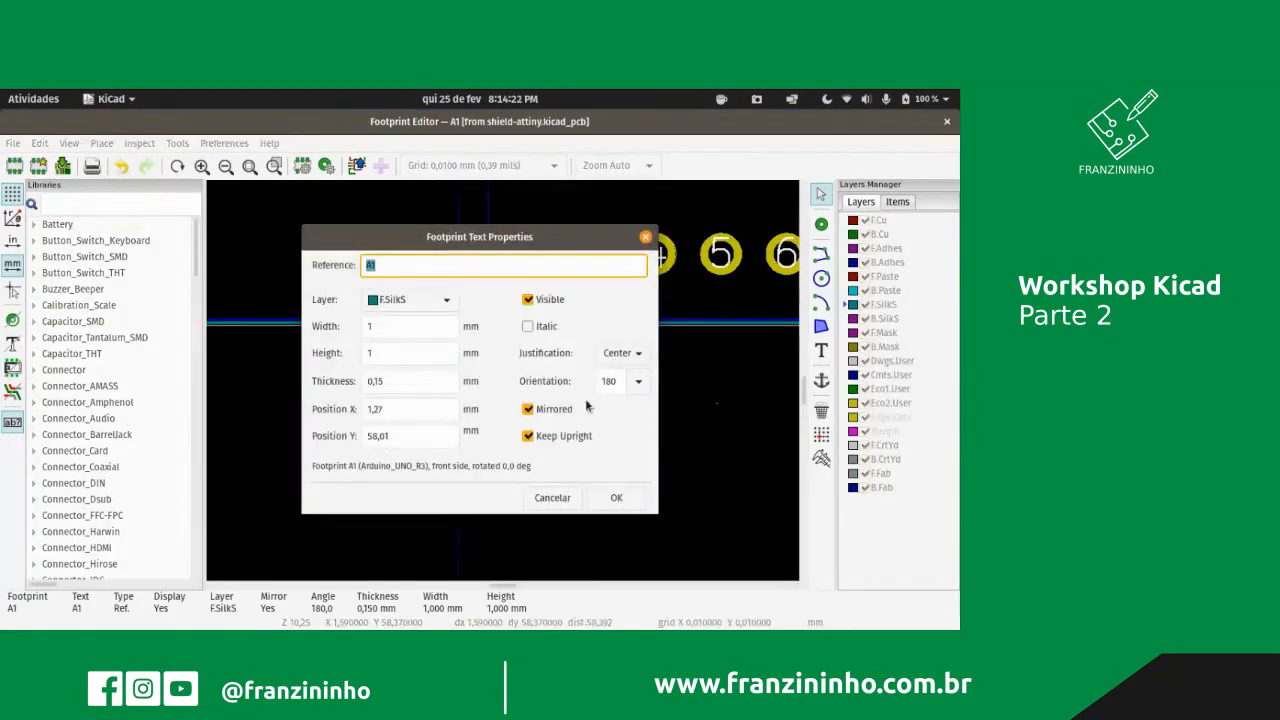
click(554, 410)
click(640, 497)
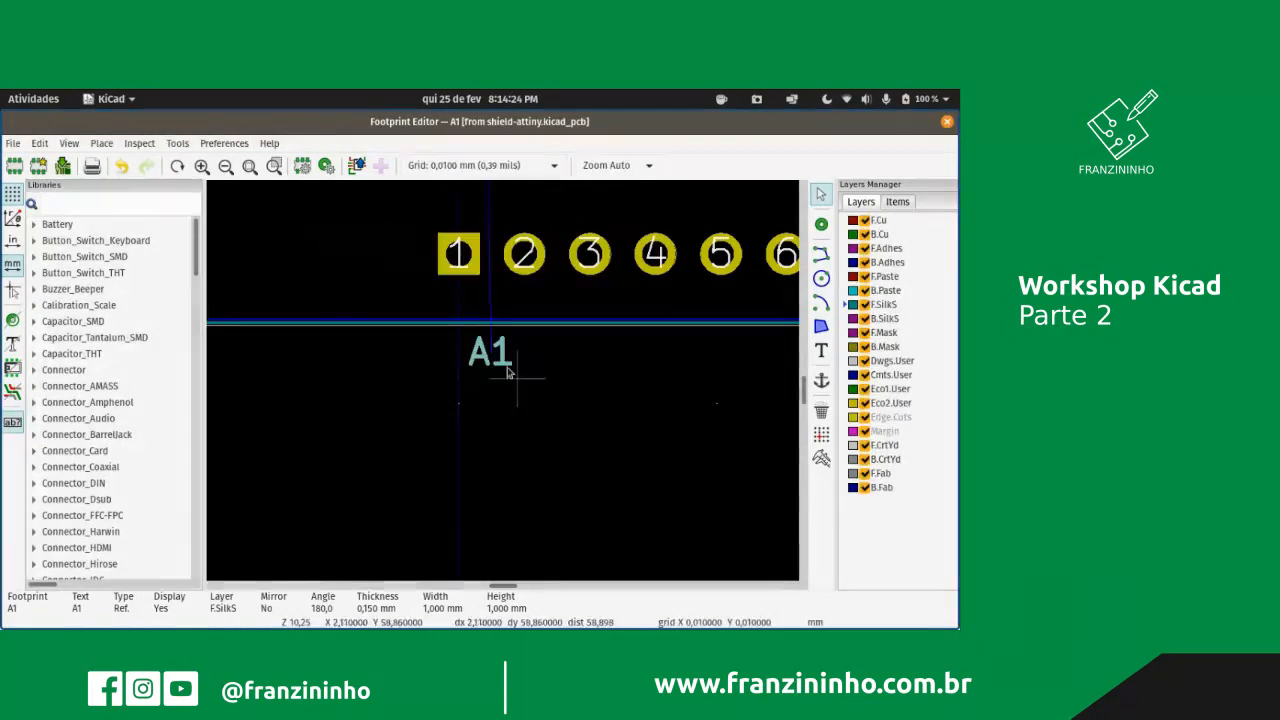
- Move the A1 reference text inside the board outline, near the middle of the footprint
drag(490, 365, 414, 272)
scroll(414, 272, up, 4)
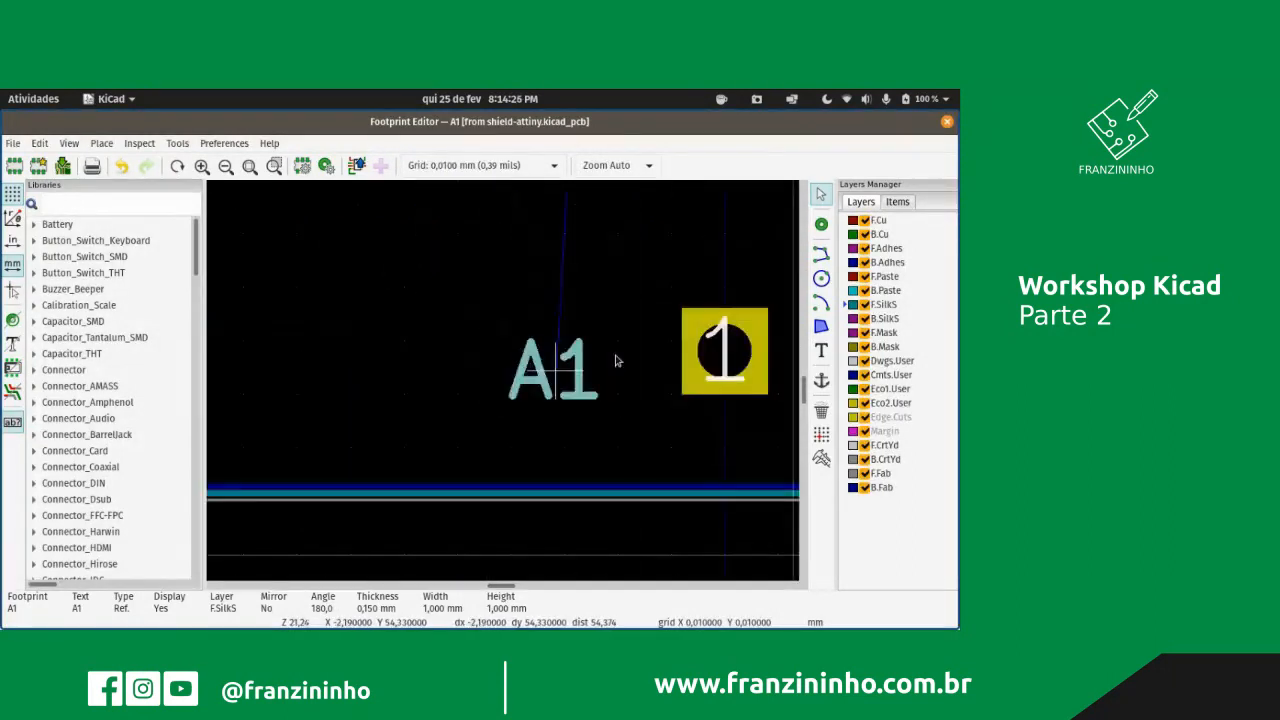
scroll(505, 367, up, 2)
scroll(503, 385, down, 6)
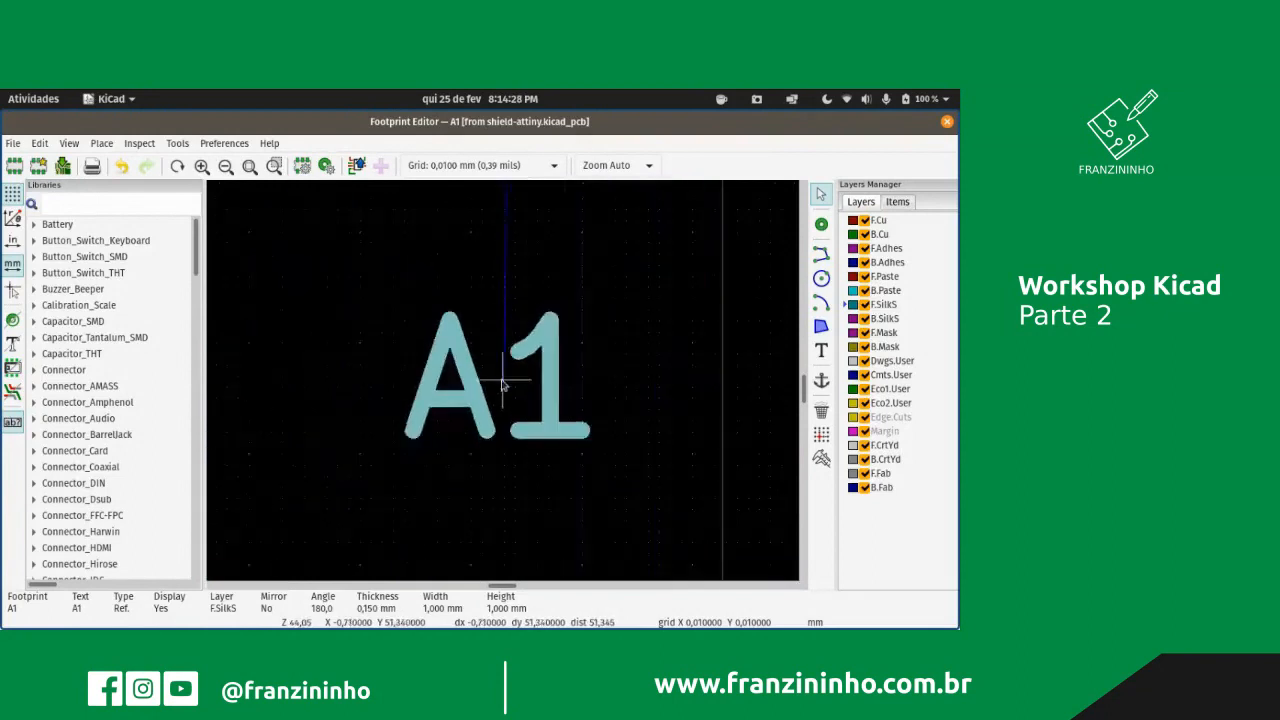
scroll(503, 380, down, 8)
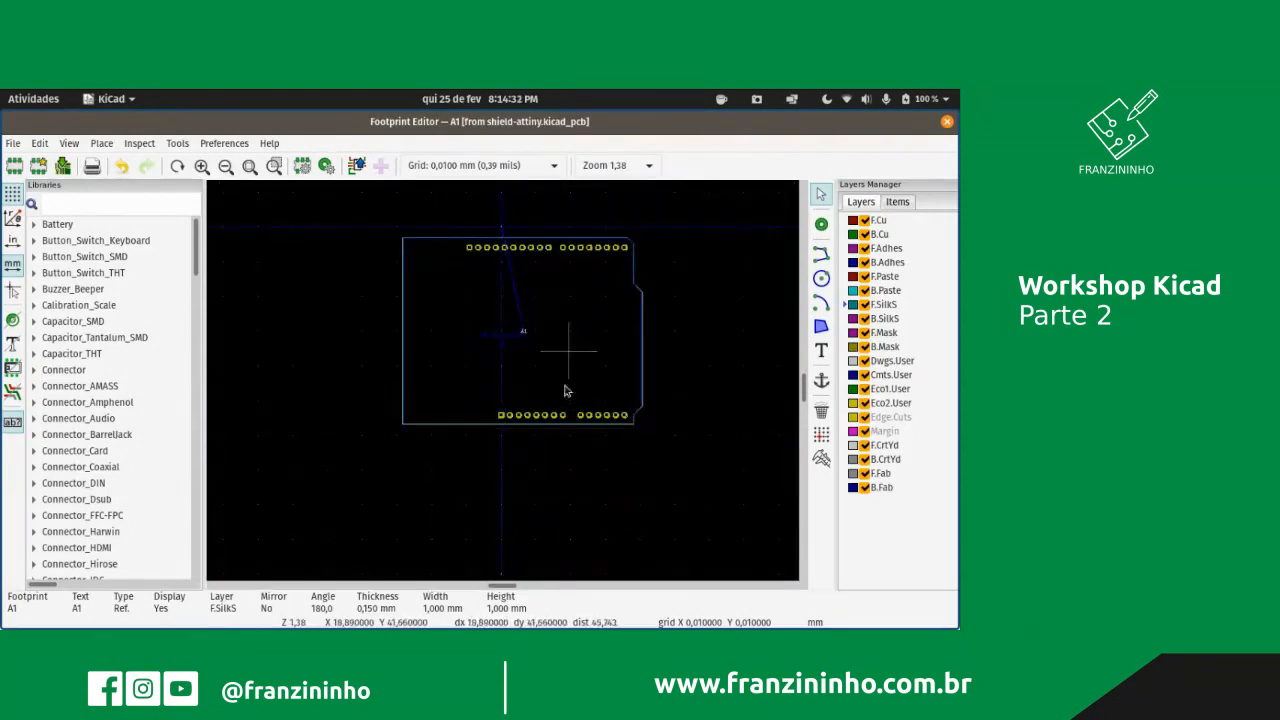
- Change the left vertical B.Fab edge of the board outline to the F.Fab layer
scroll(470, 385, up, 10)
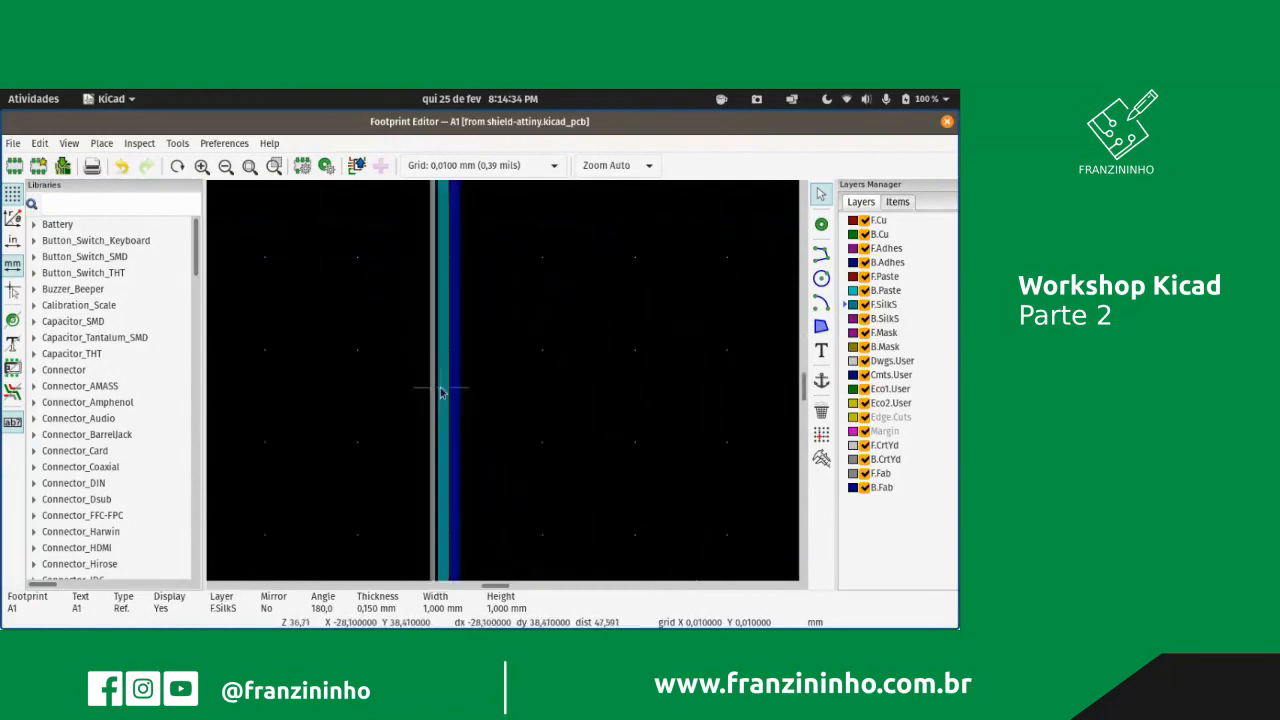
scroll(441, 392, up, 1)
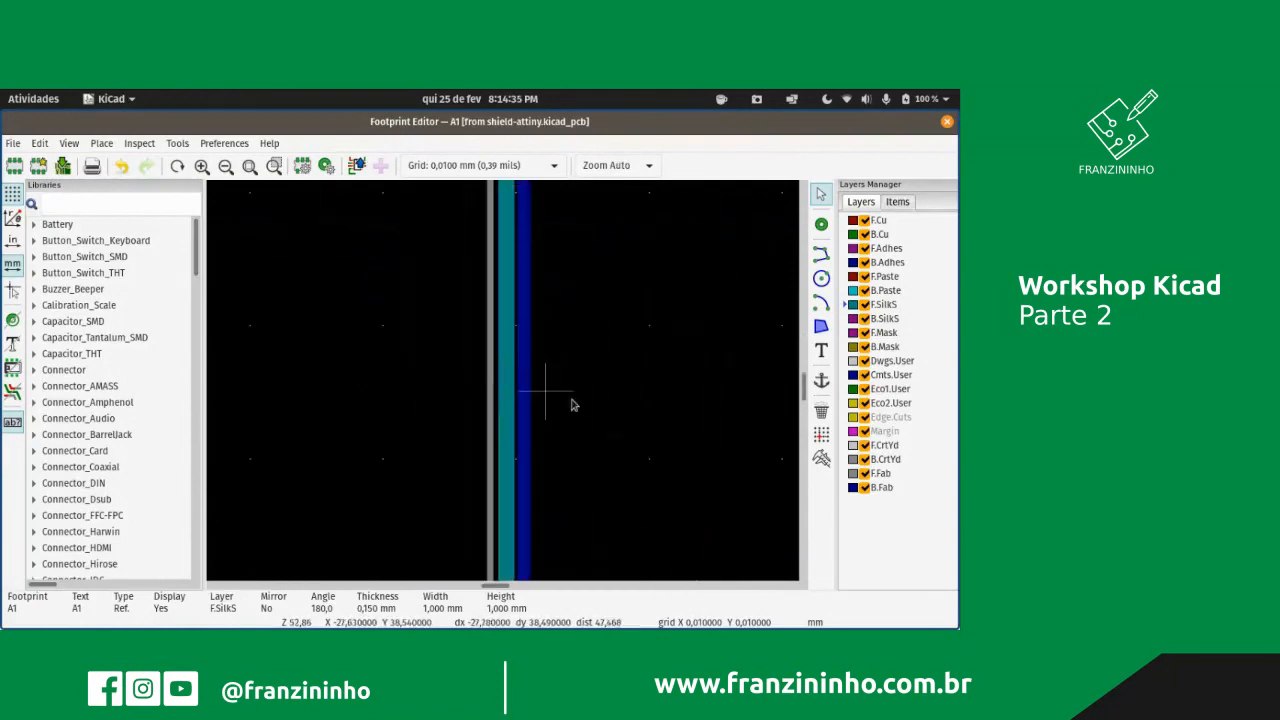
click(525, 429)
double_click(525, 429)
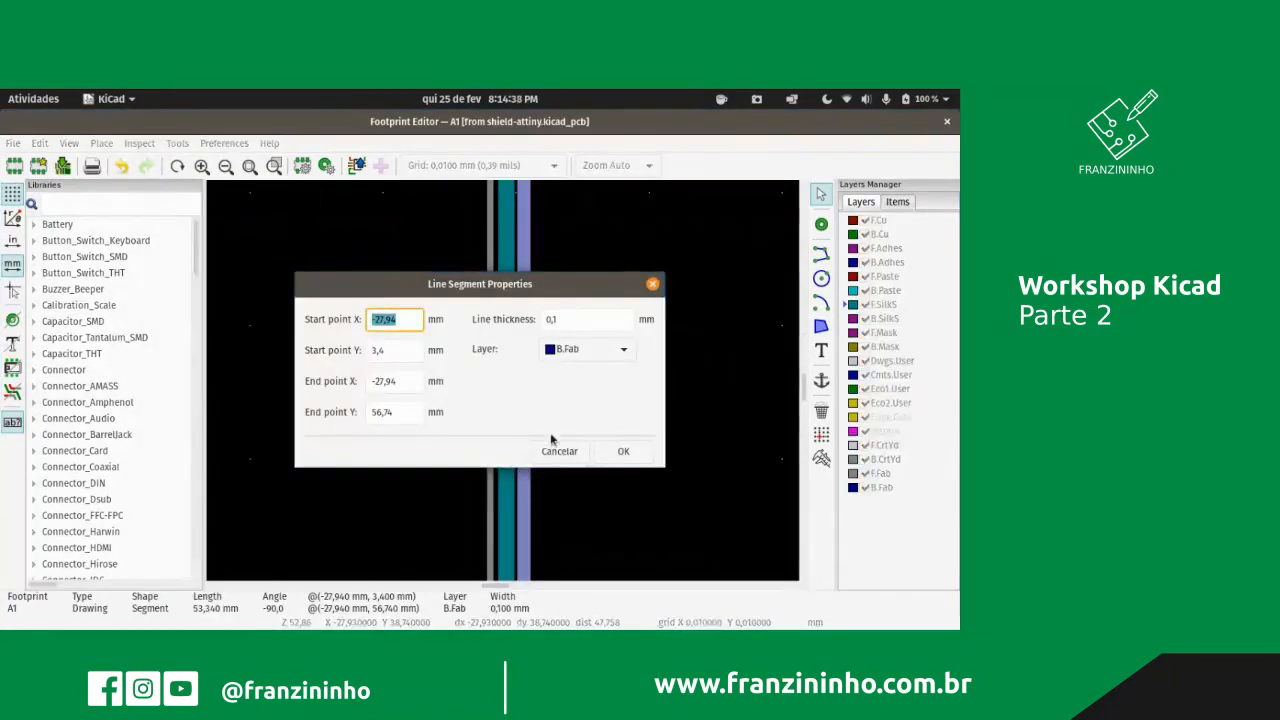
click(619, 352)
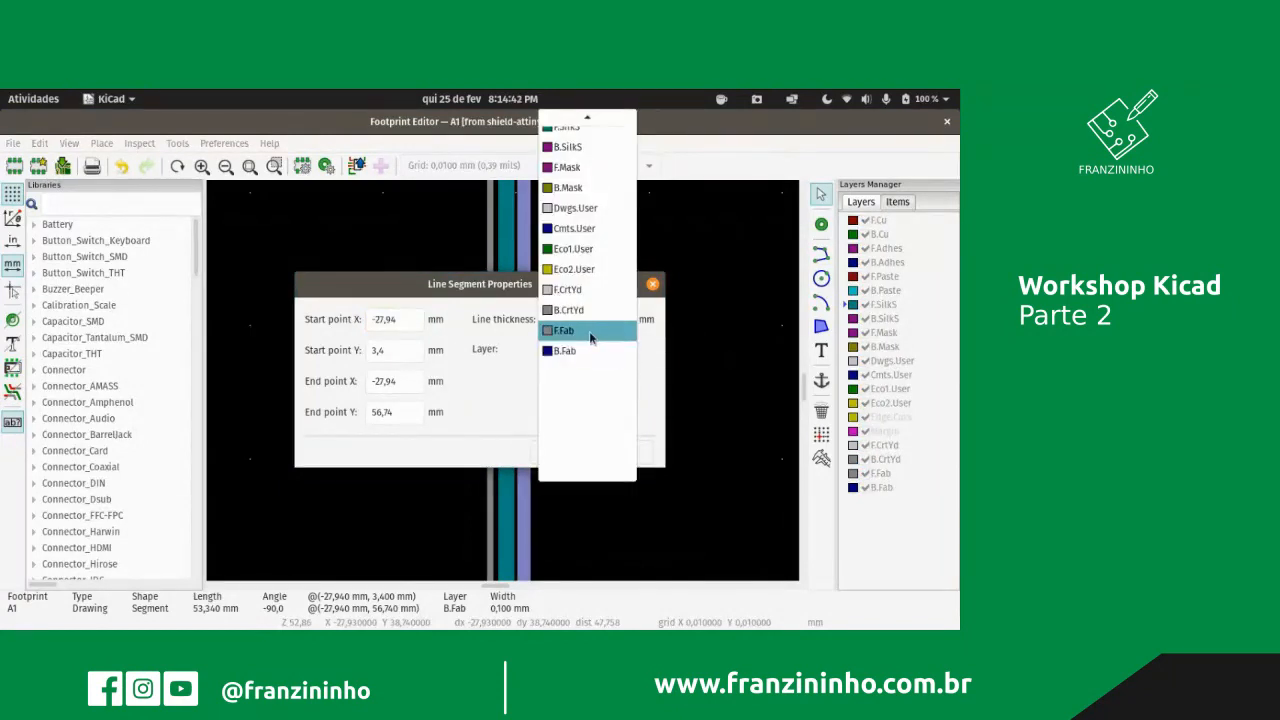
click(591, 339)
click(620, 454)
- Assign the outline's bottom horizontal B.Fab edge to the F.Fab layer
scroll(503, 380, down, 5)
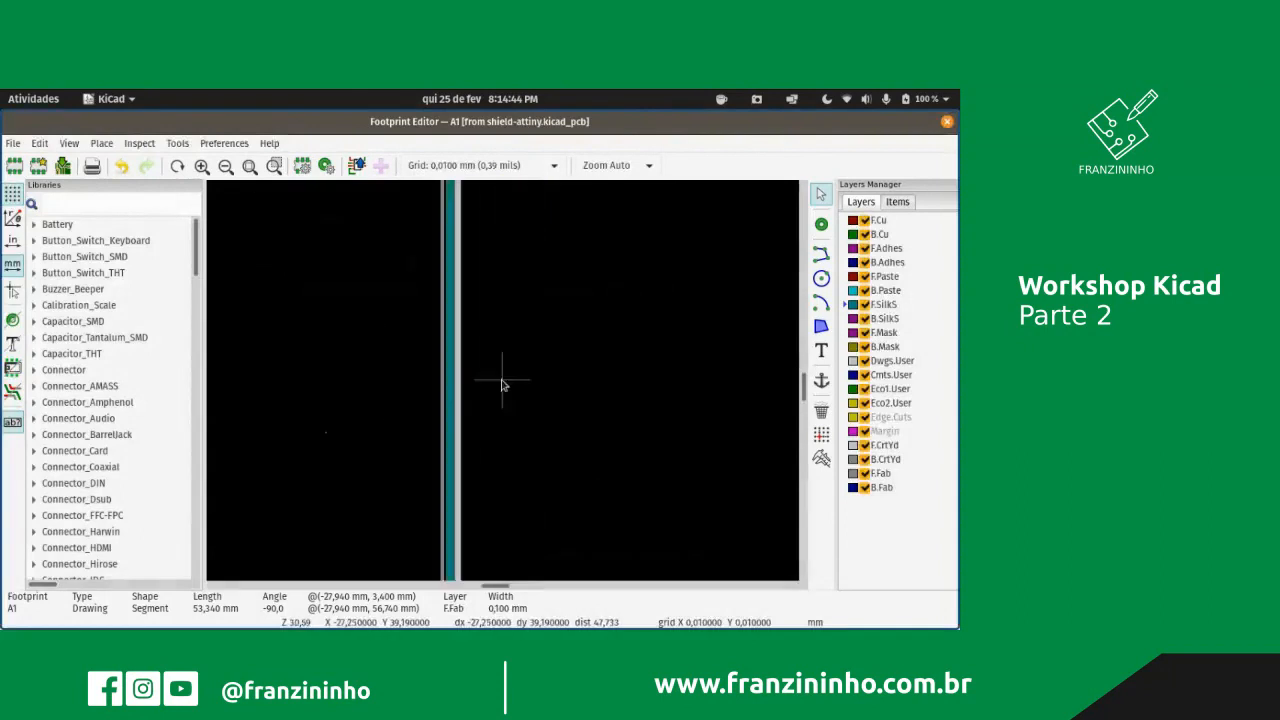
scroll(514, 432, up, 5)
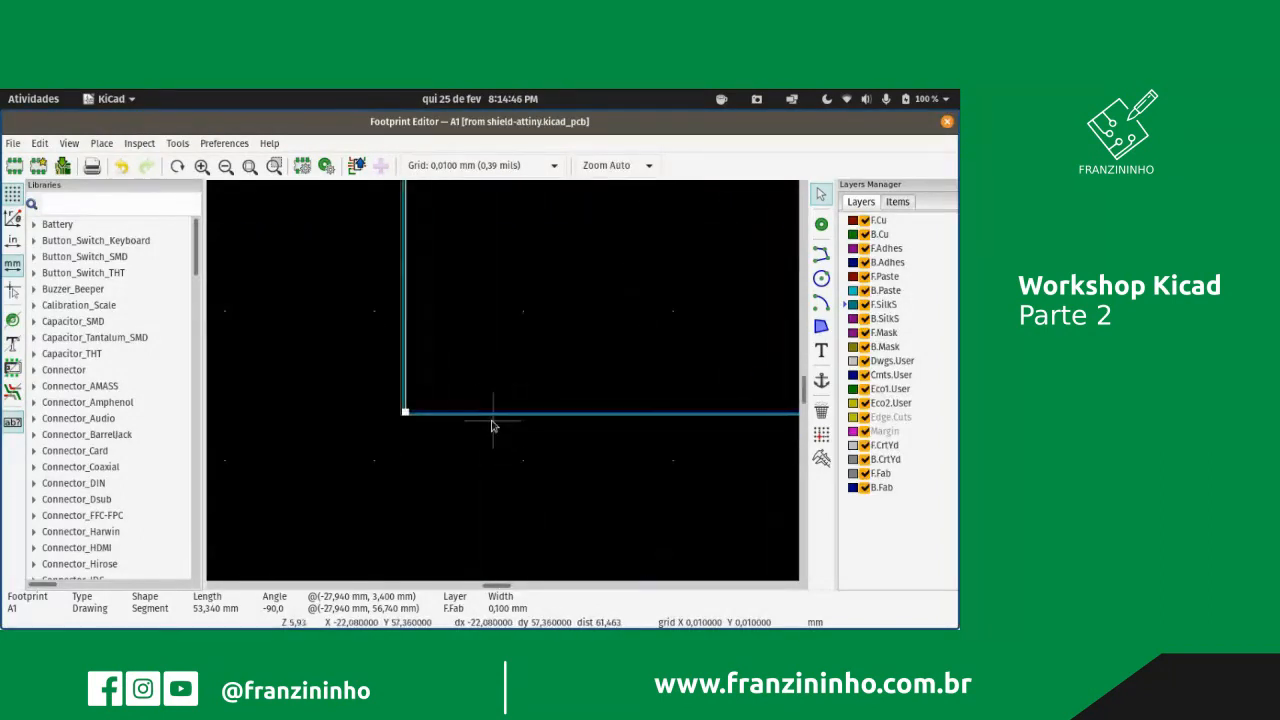
key(Escape)
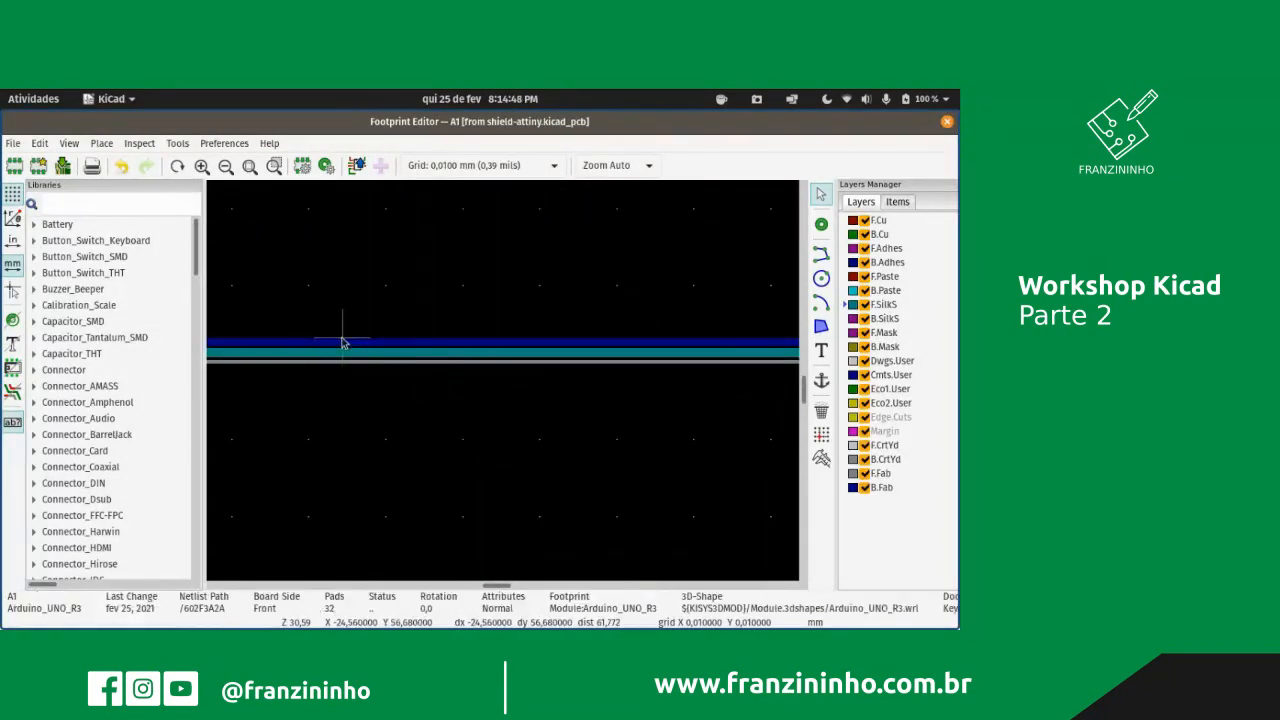
click(342, 343)
double_click(342, 345)
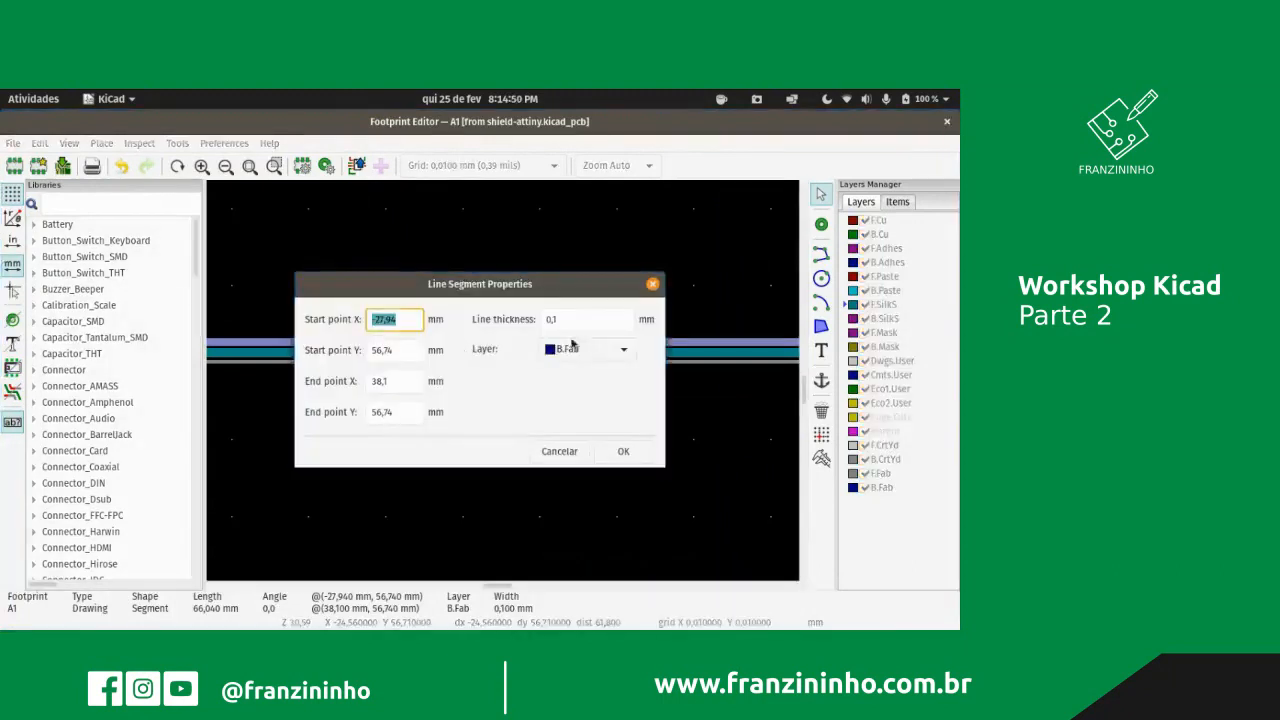
click(586, 349)
click(575, 329)
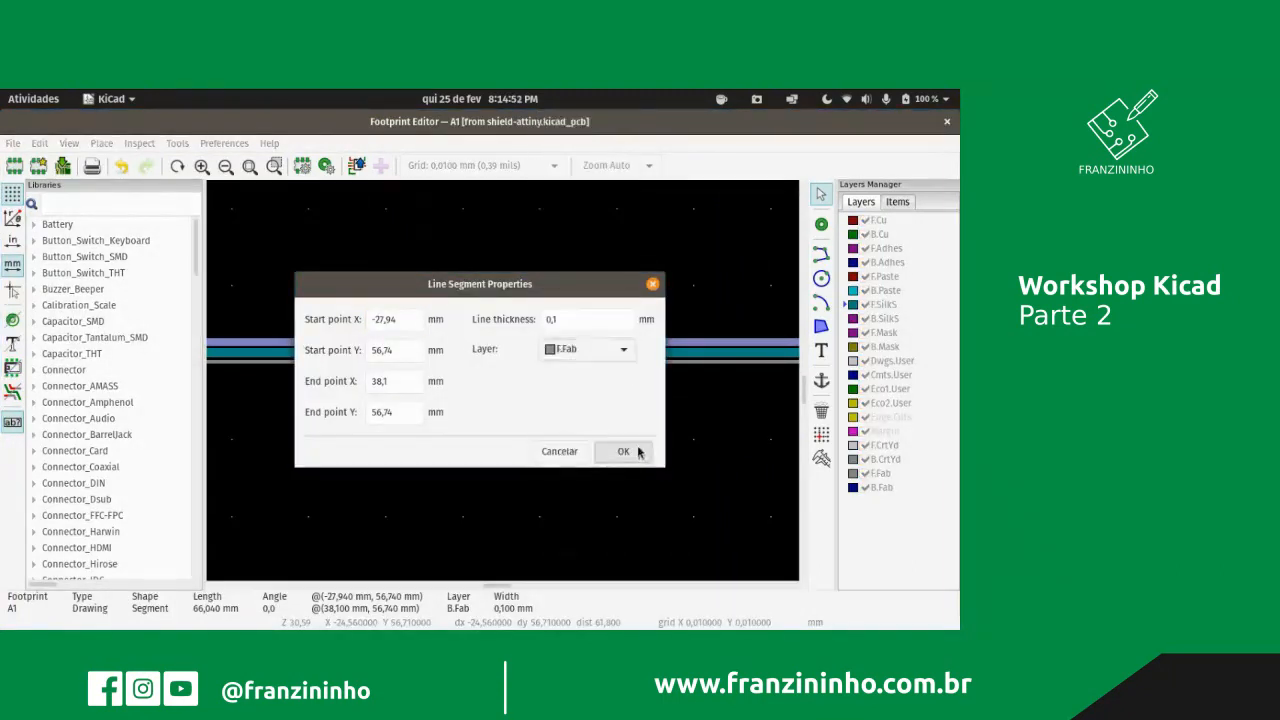
click(638, 451)
- Move the short vertical B.Fab segment at the board's lower-right corner, beside pad 14, to F.Fab
scroll(665, 370, down, 4)
scroll(665, 368, up, 10)
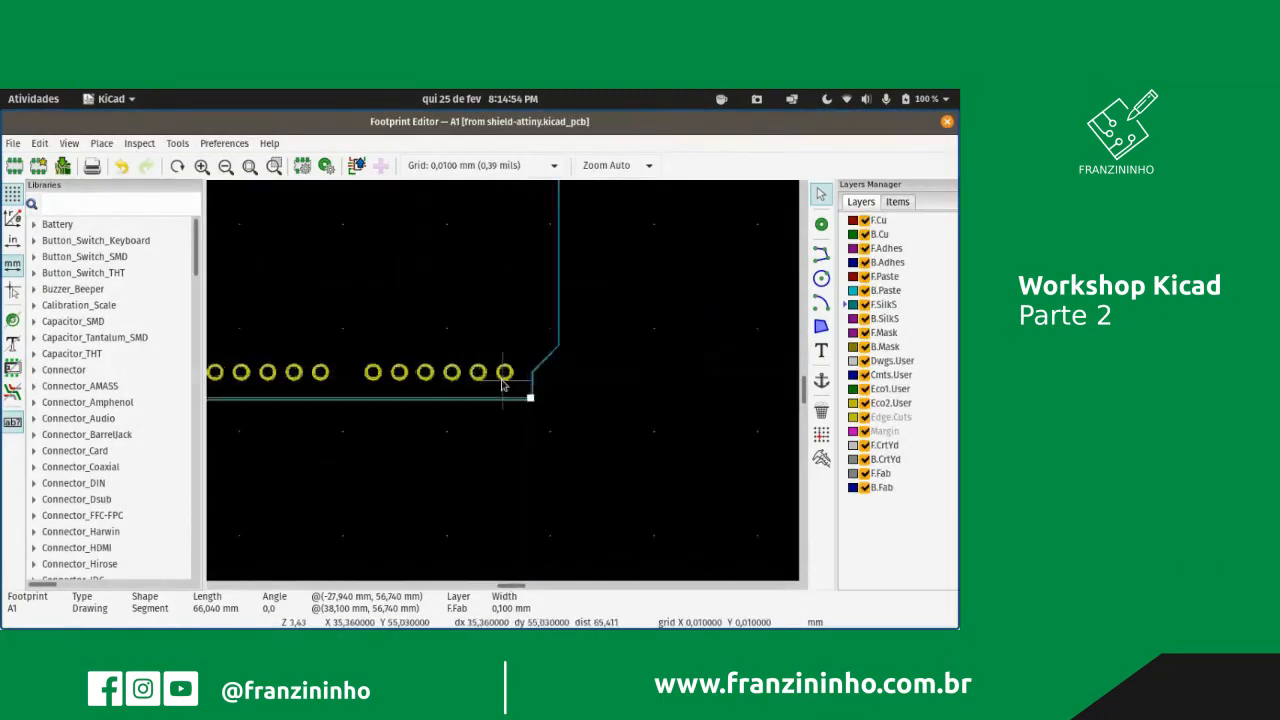
scroll(508, 371, down, 4)
scroll(560, 394, up, 5)
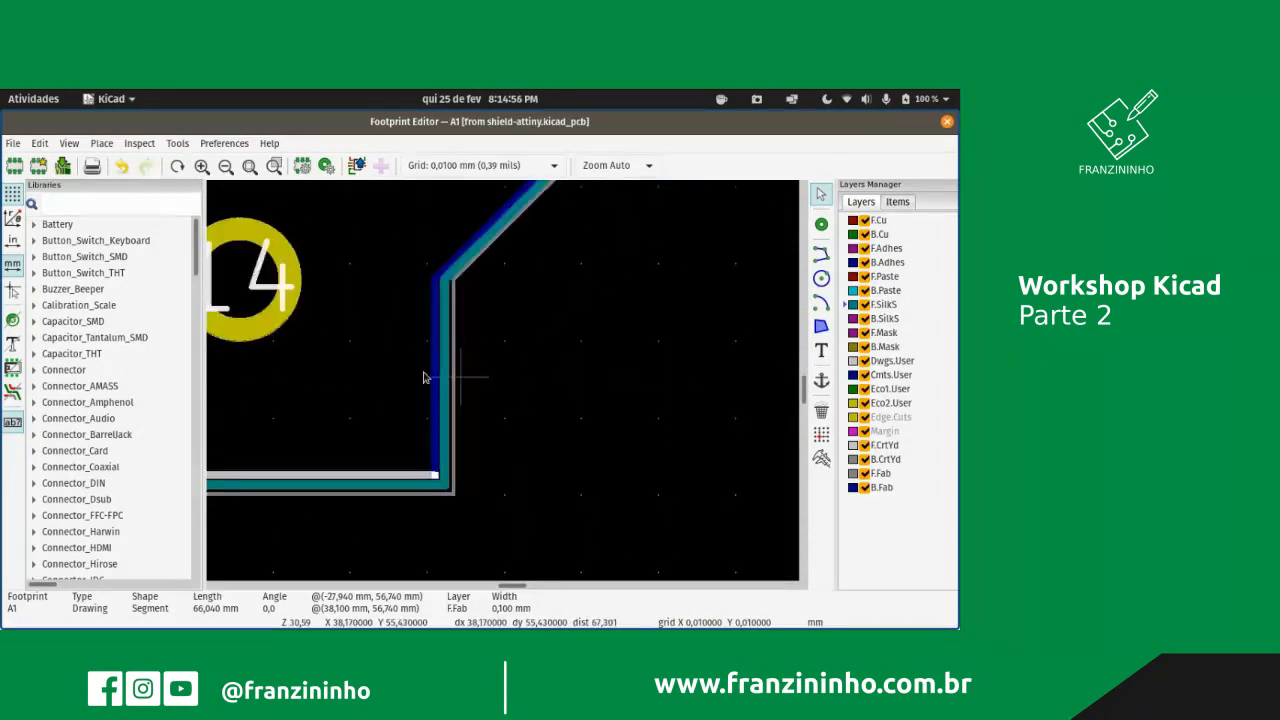
click(533, 407)
double_click(534, 407)
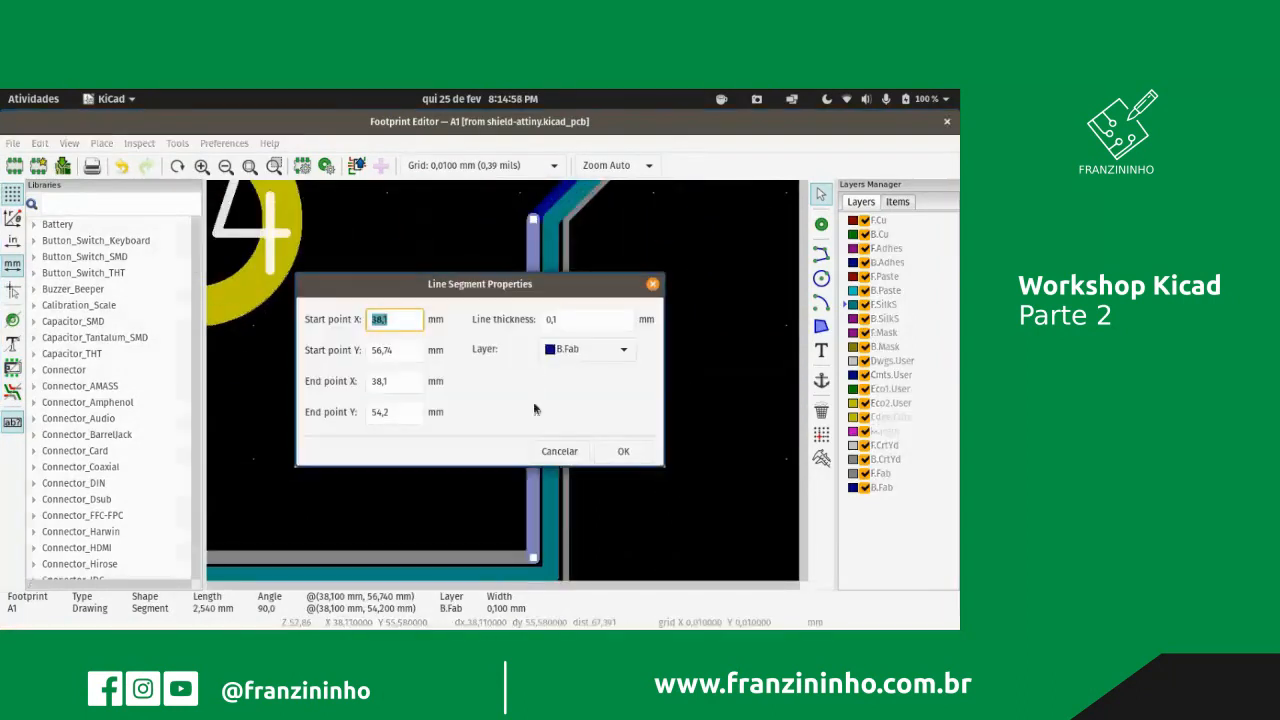
click(570, 349)
click(560, 331)
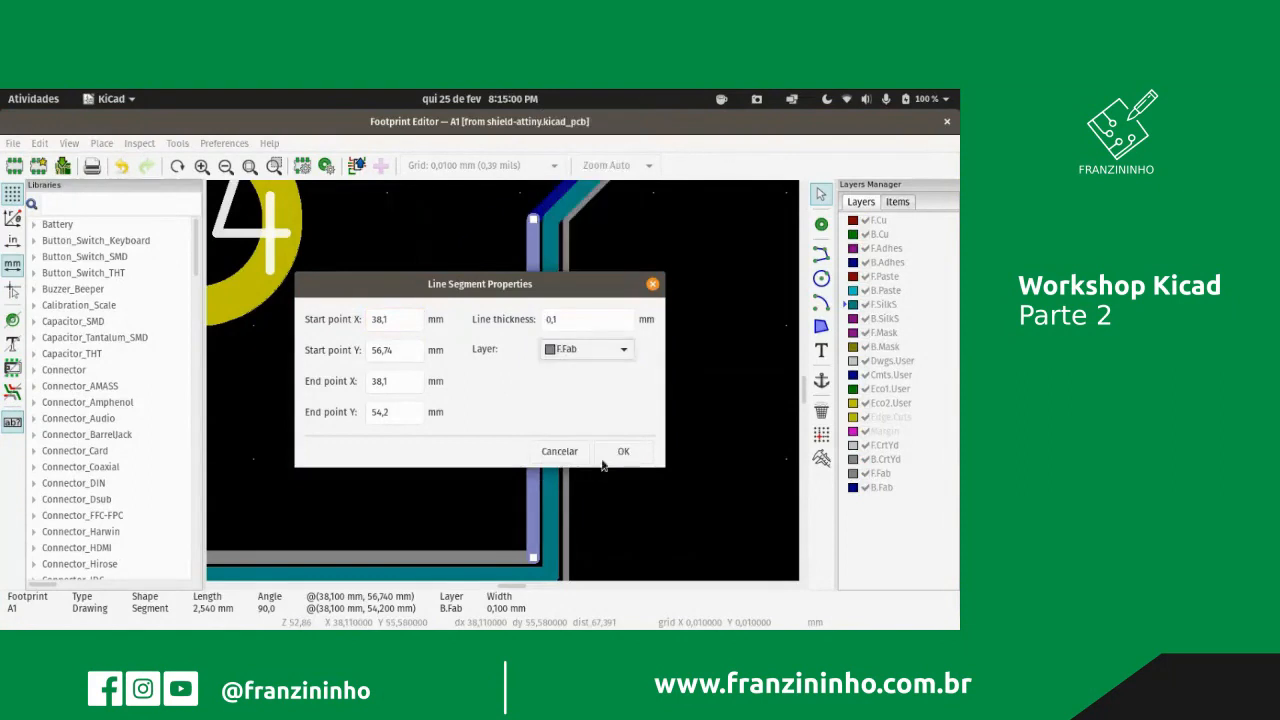
click(622, 452)
- Change the diagonal B.Fab segment at the board's lower-right corner, just above pad 14, to the F.Fab layer
scroll(508, 370, down, 3)
scroll(505, 375, down, 2)
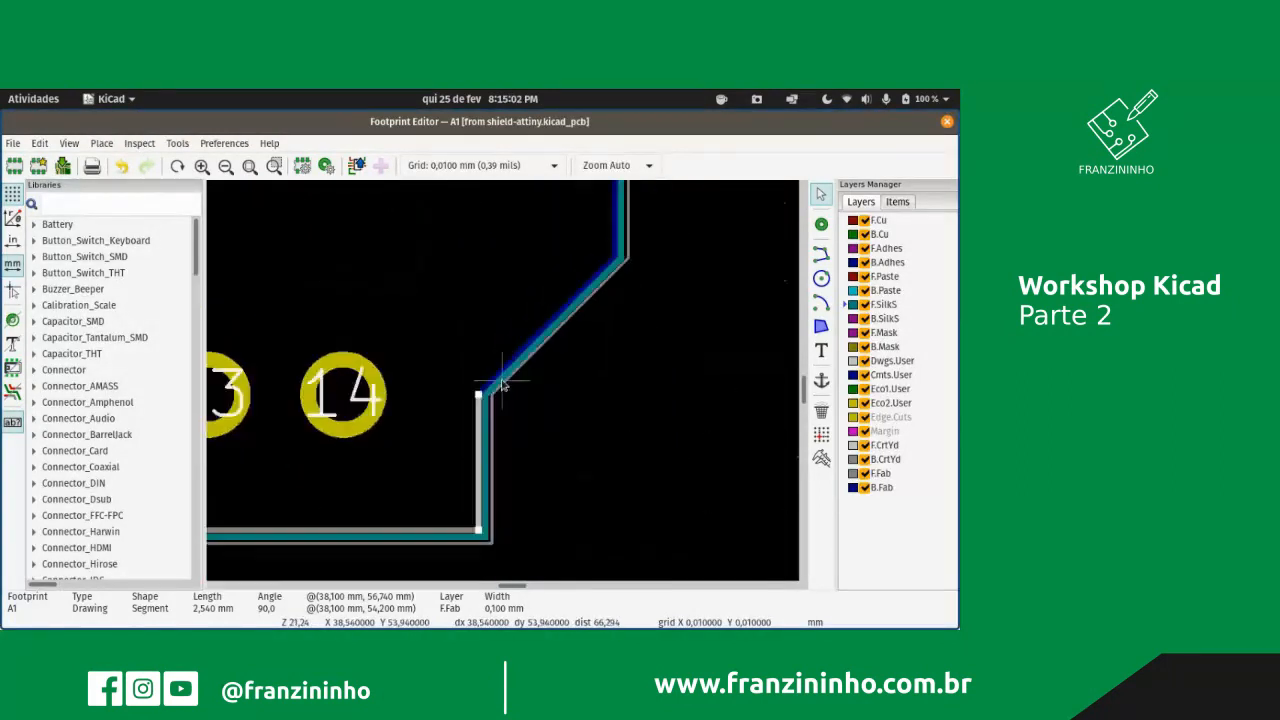
scroll(497, 347, up, 3)
double_click(502, 360)
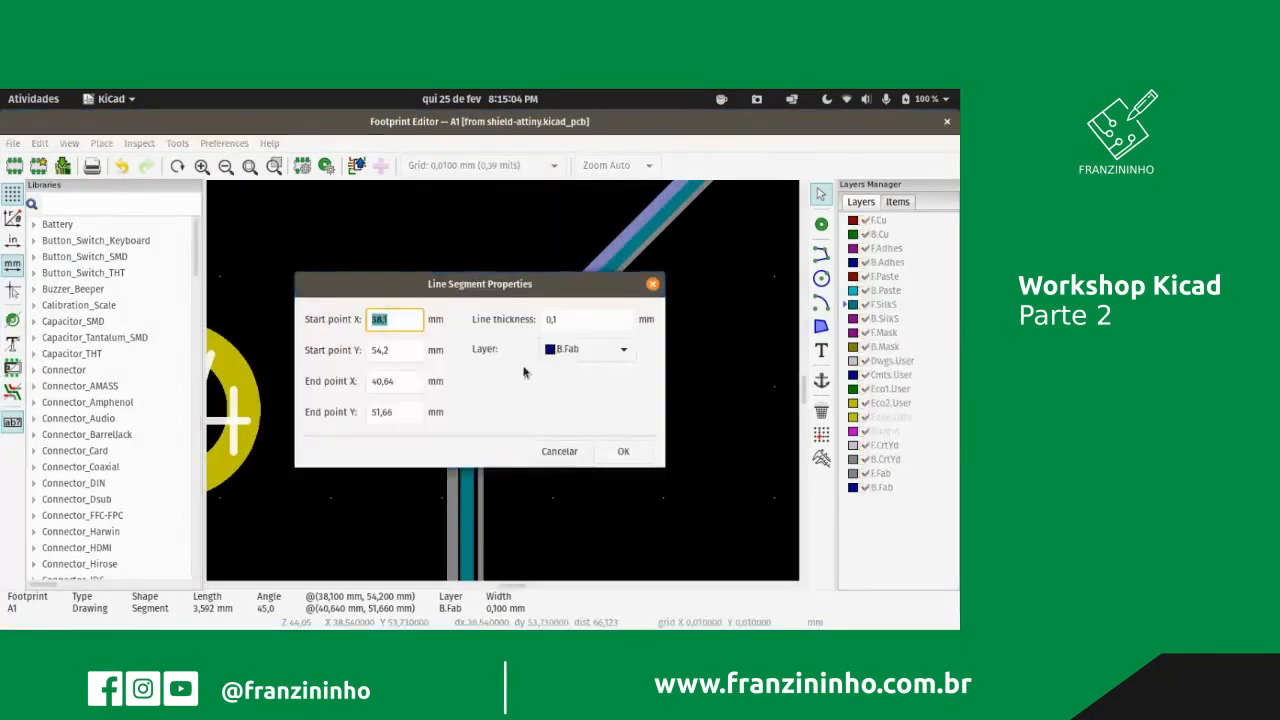
click(570, 349)
click(565, 331)
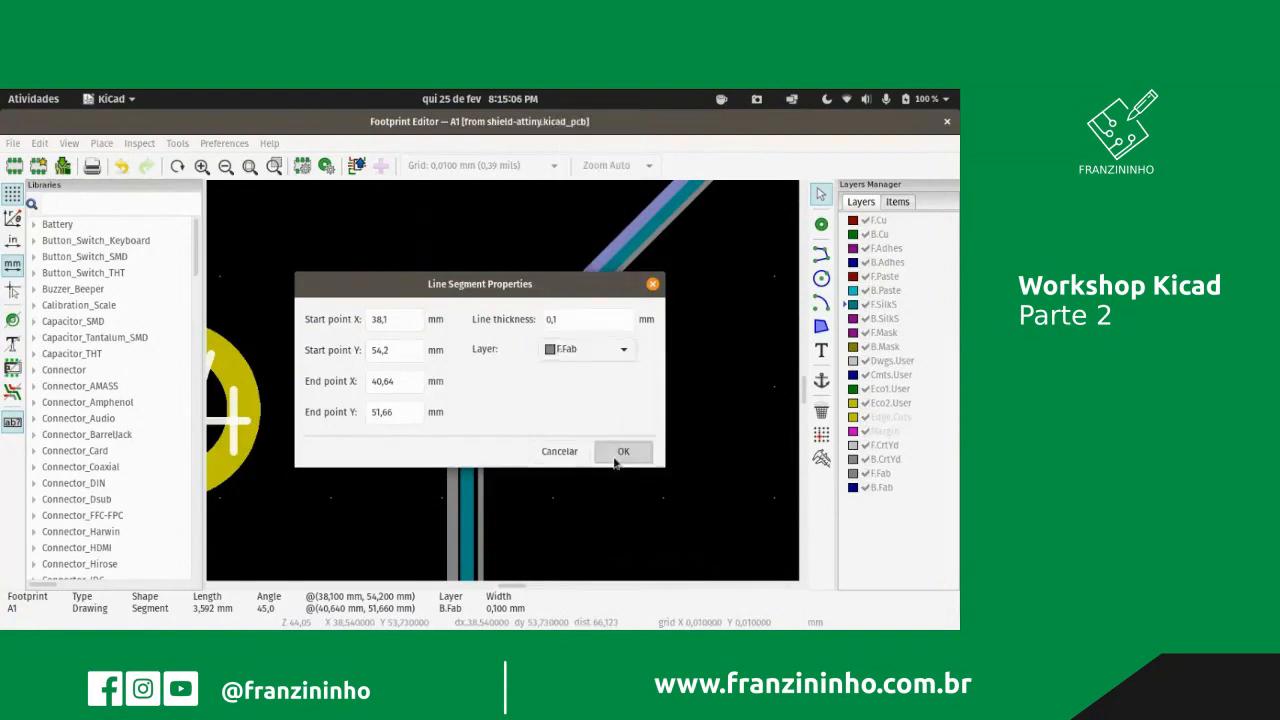
click(623, 451)
- Assign the long right-hand vertical B.Fab edge of the board outline to F.Fab
scroll(502, 382, up, 6)
scroll(502, 385, down, 5)
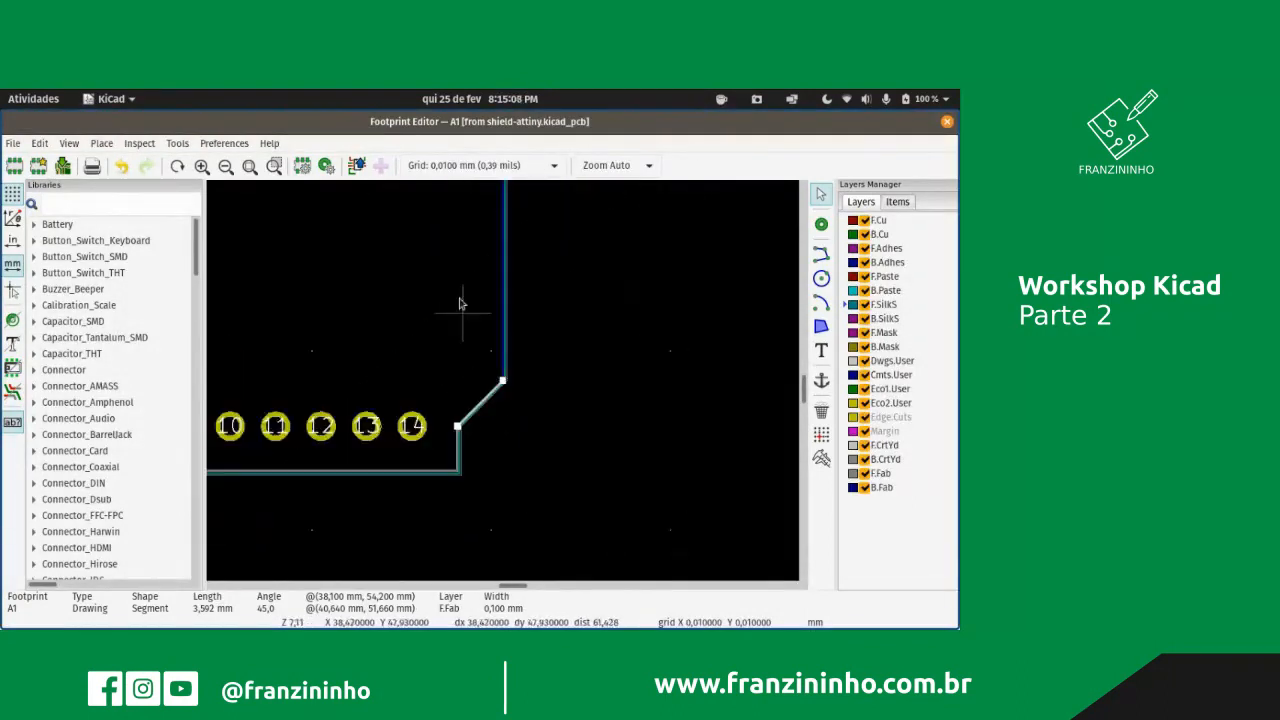
scroll(503, 383, up, 3)
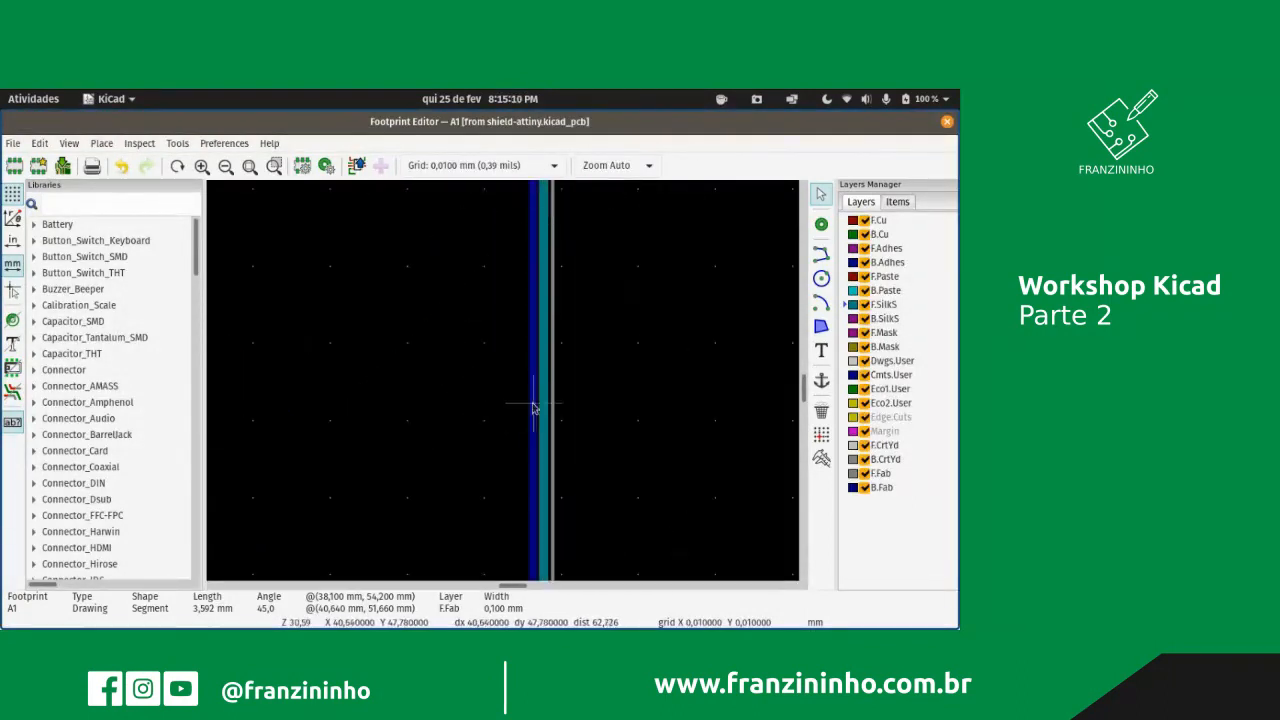
click(534, 411)
double_click(534, 411)
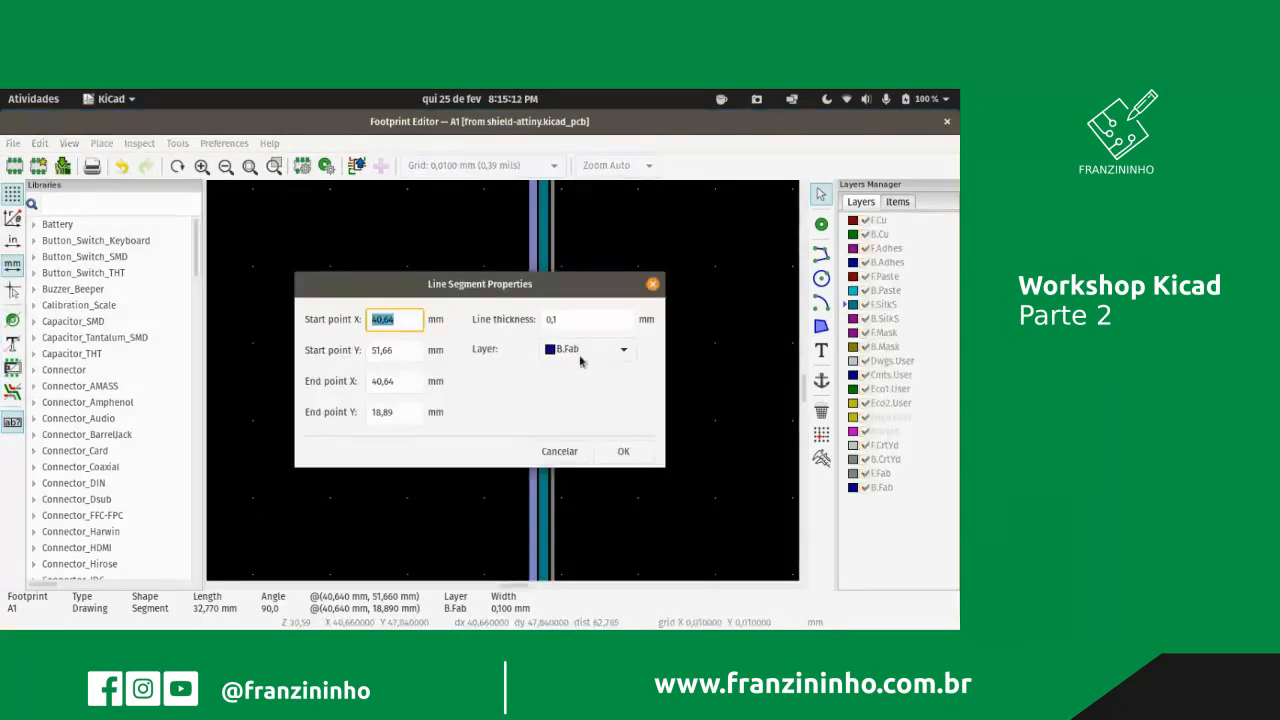
click(586, 349)
click(563, 331)
key(Return)
- Move the diagonal B.Fab segment at the upper end of the long right edge to the F.Fab layer
scroll(507, 400, down, 5)
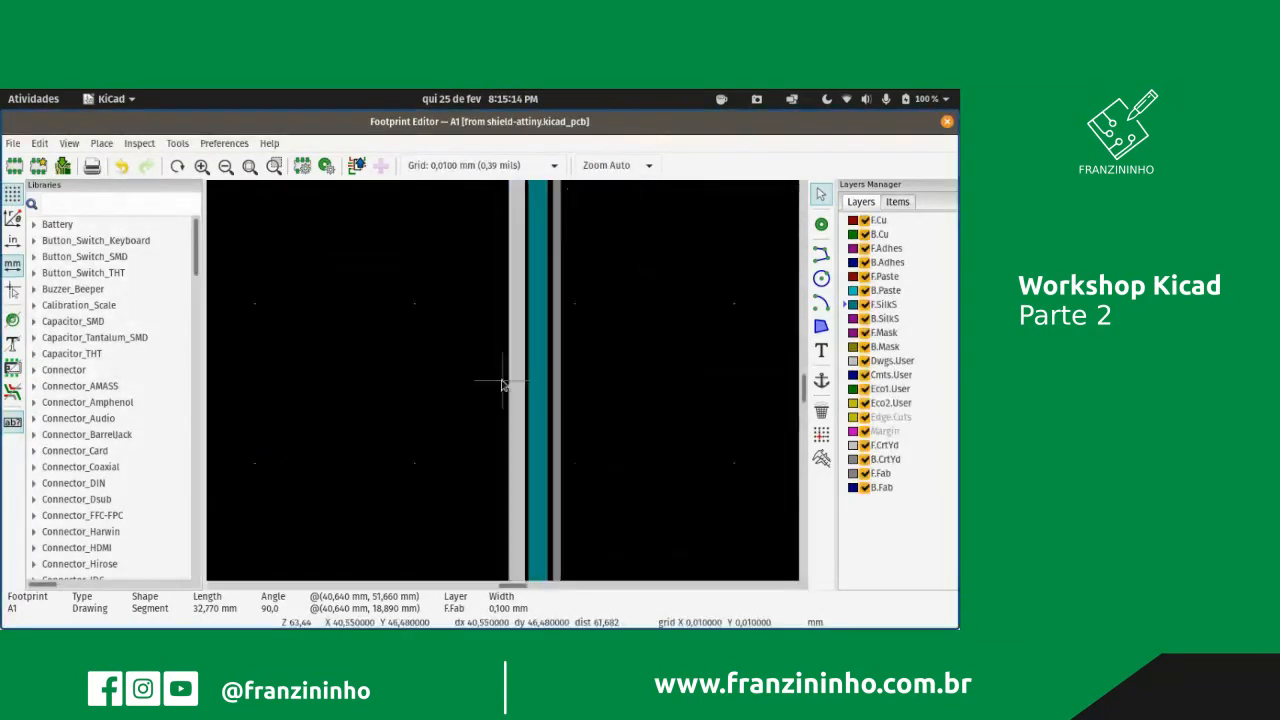
scroll(513, 245, down, 2)
scroll(505, 380, up, 6)
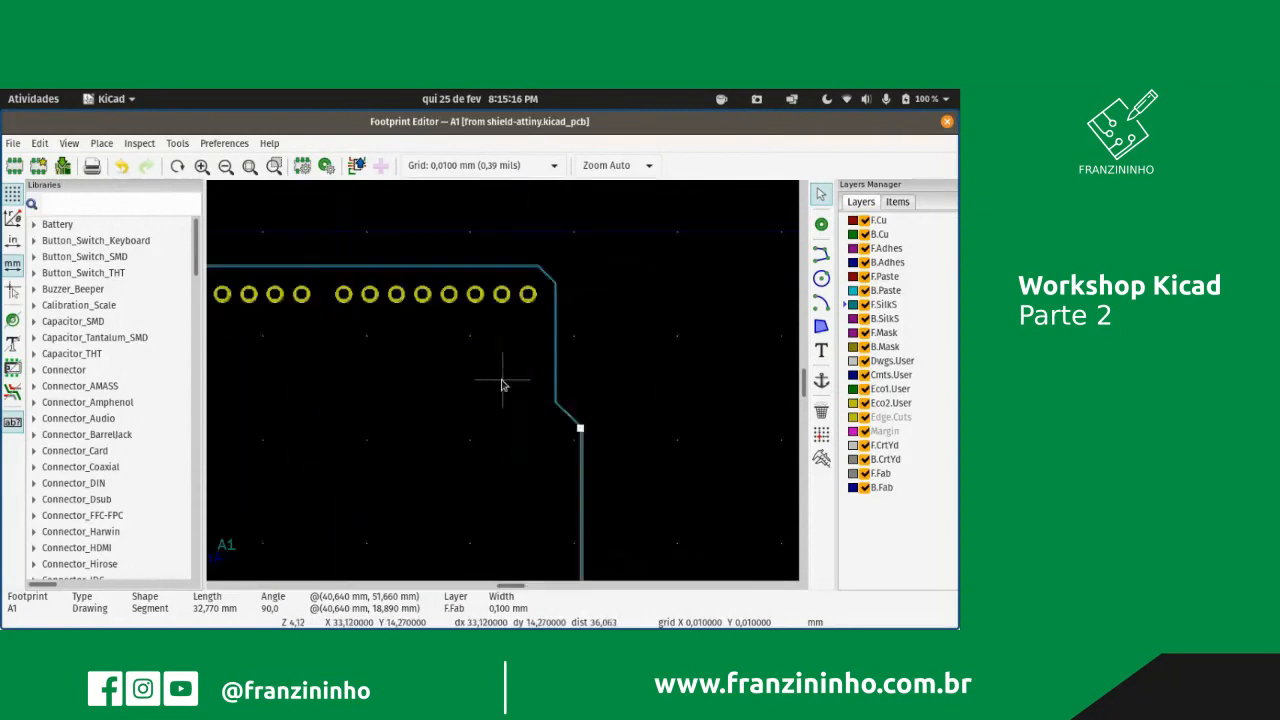
double_click(600, 443)
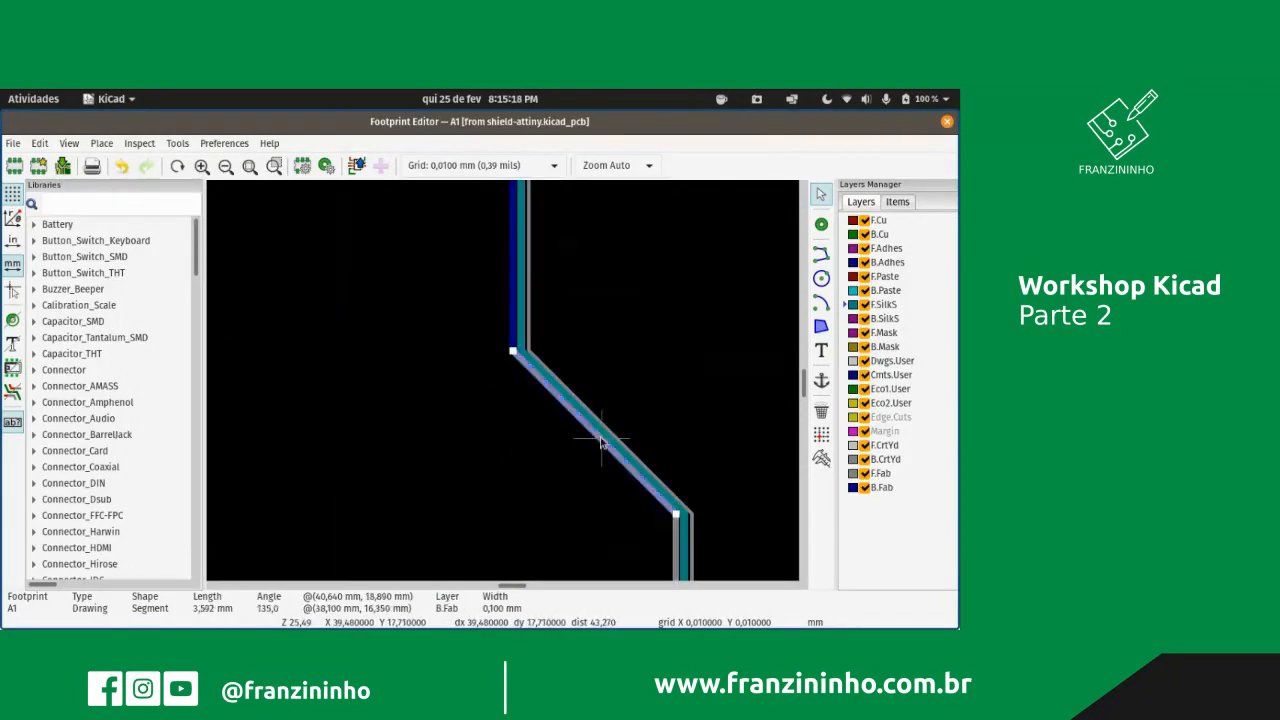
click(571, 349)
click(571, 338)
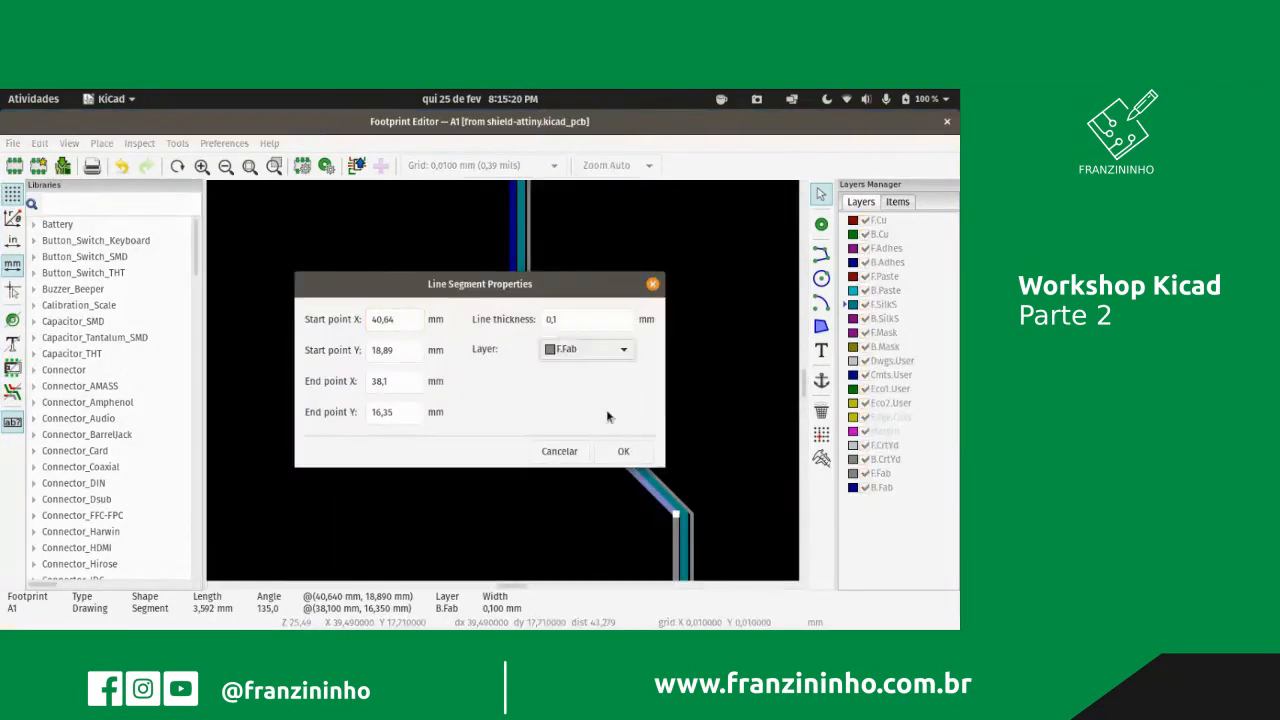
click(618, 454)
- Set the layer of the upper-right vertical B.Fab segment, below the corner chamfer, to F.Fab
double_click(513, 308)
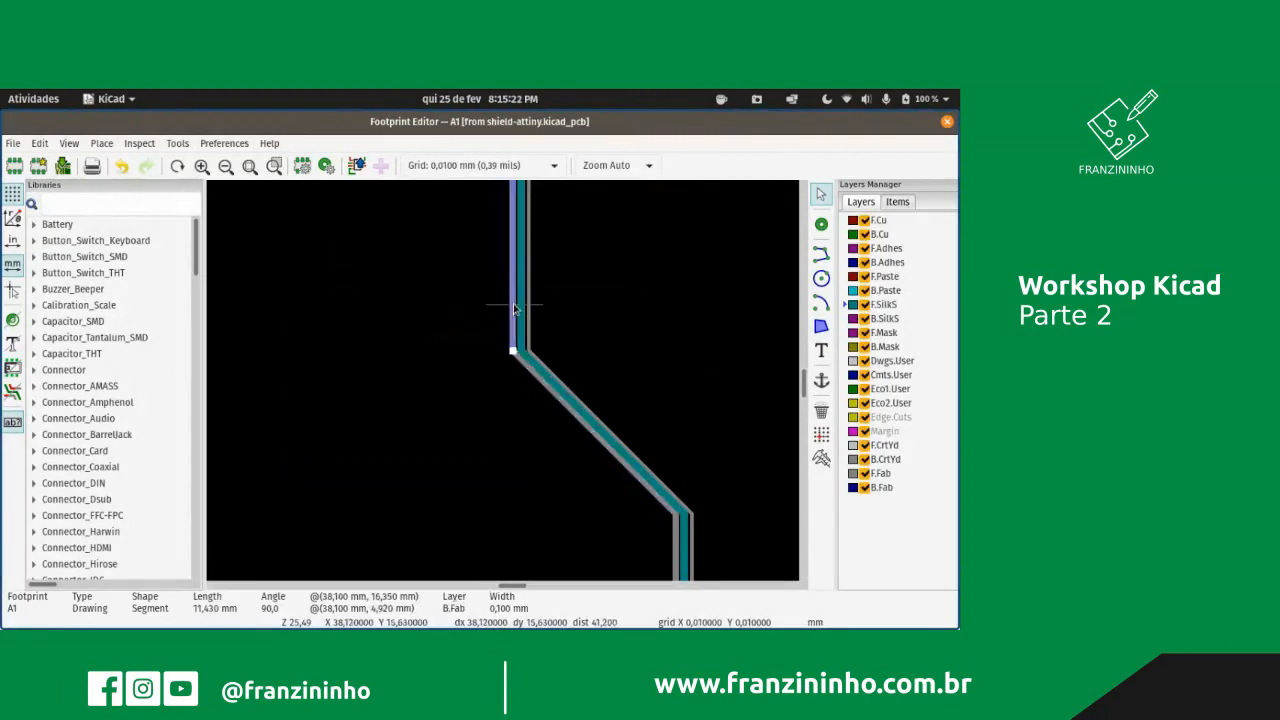
click(587, 349)
click(571, 338)
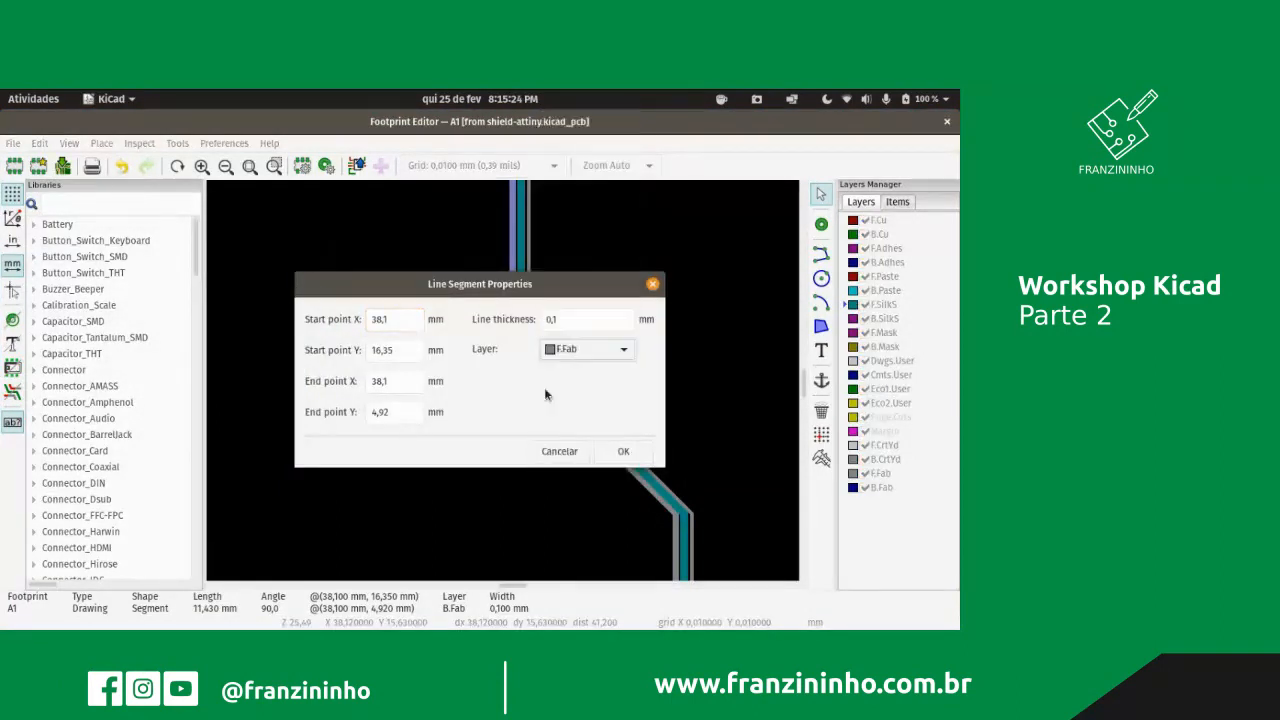
click(621, 451)
- Change the B.Fab chamfer line at the upper-right corner, beside pad 15, to F.Fab
scroll(480, 375, down, 3)
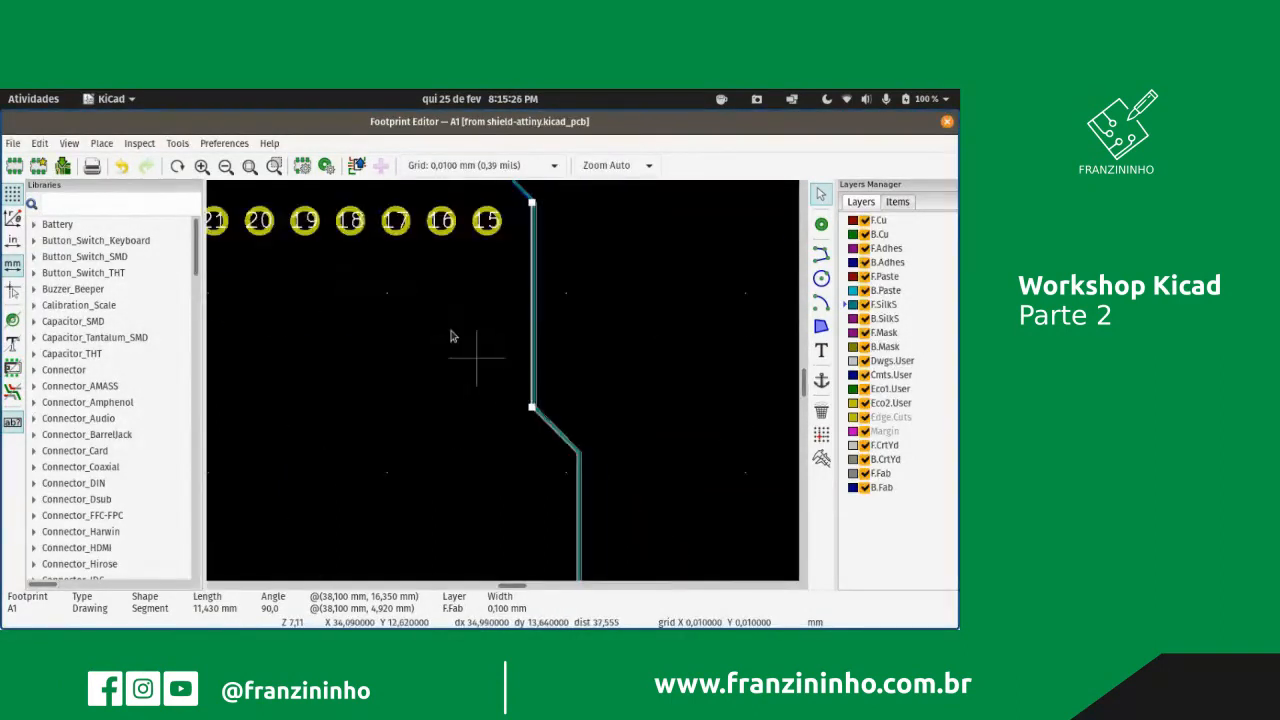
scroll(505, 380, up, 5)
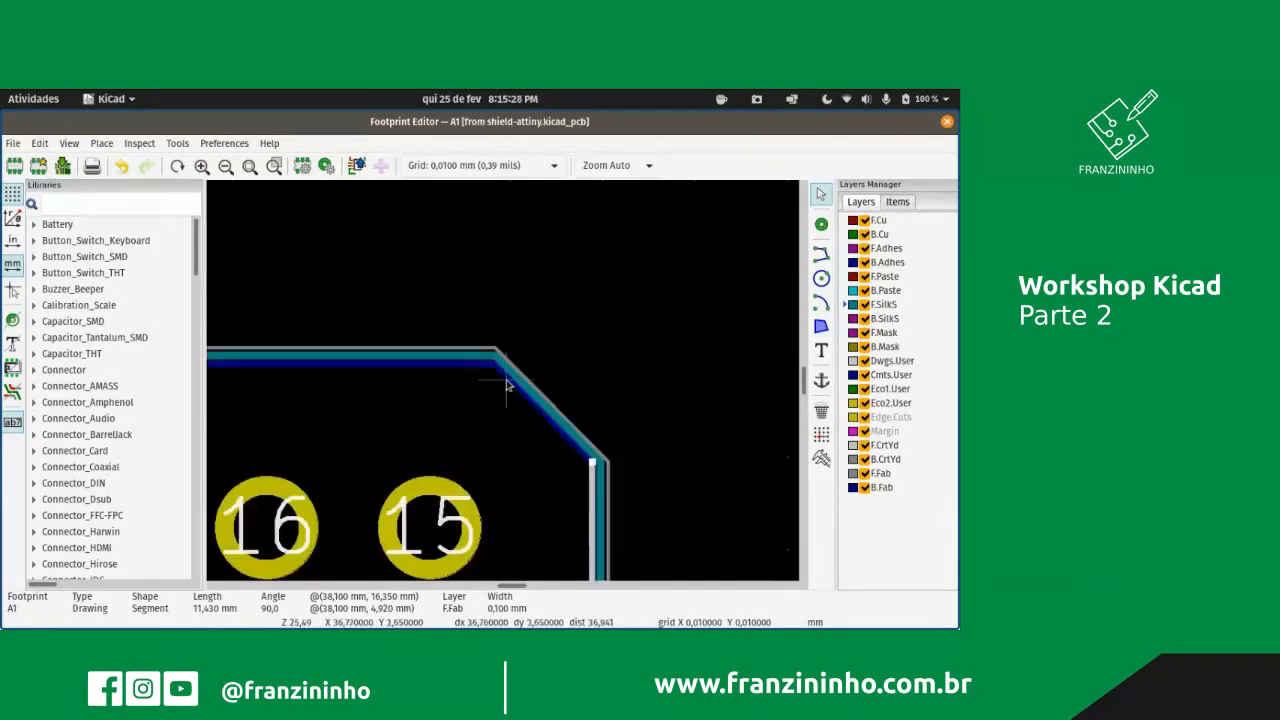
double_click(531, 405)
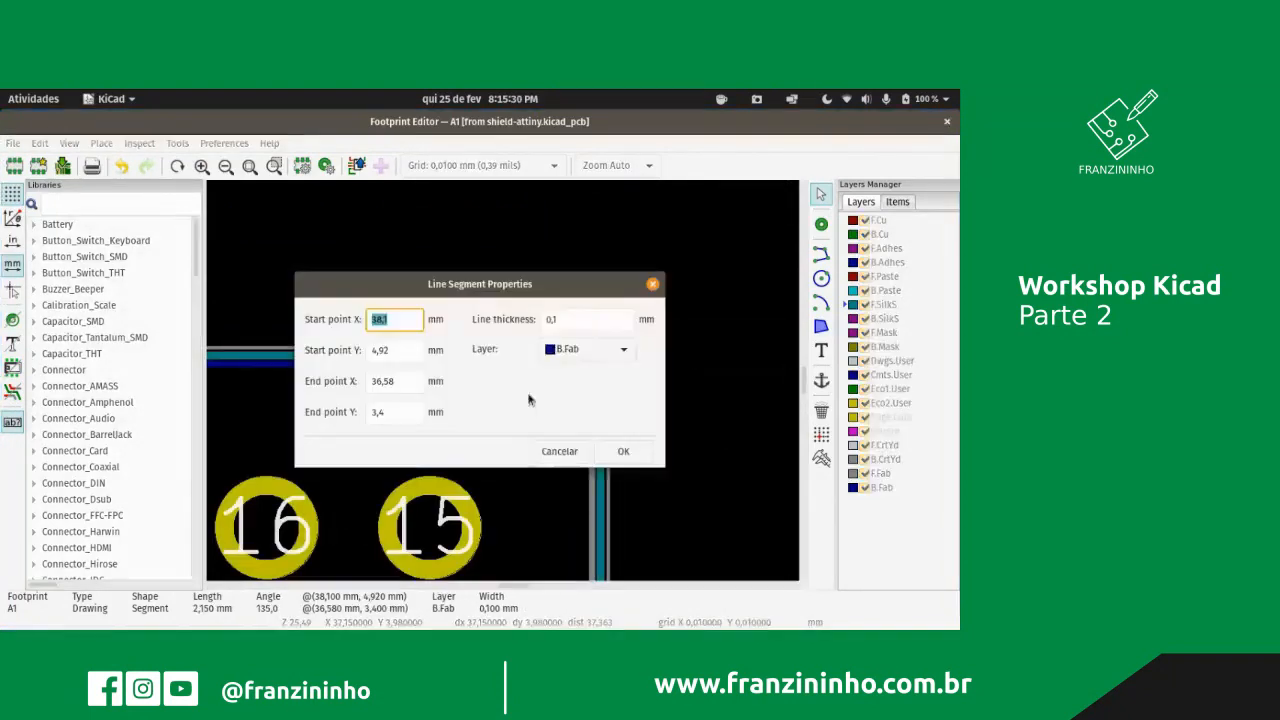
click(587, 349)
click(557, 331)
click(621, 451)
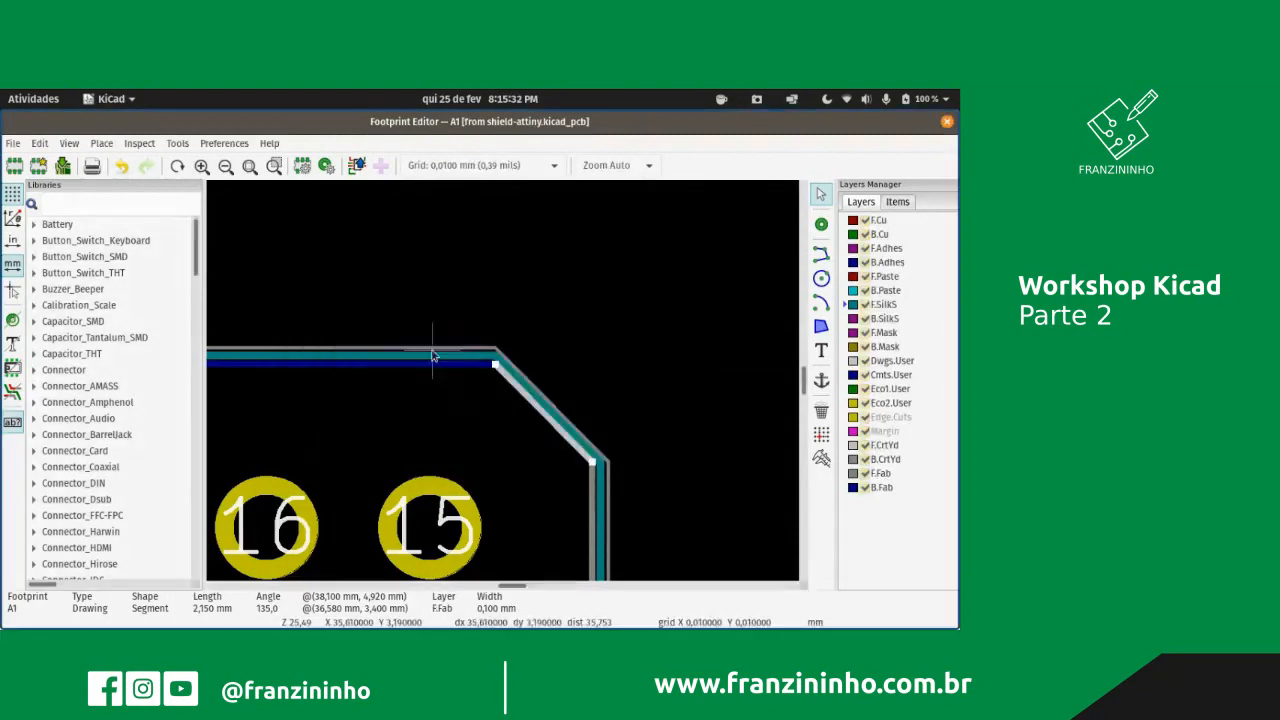
- Assign the top horizontal B.Fab edge of the board outline to the F.Fab layer
double_click(433, 364)
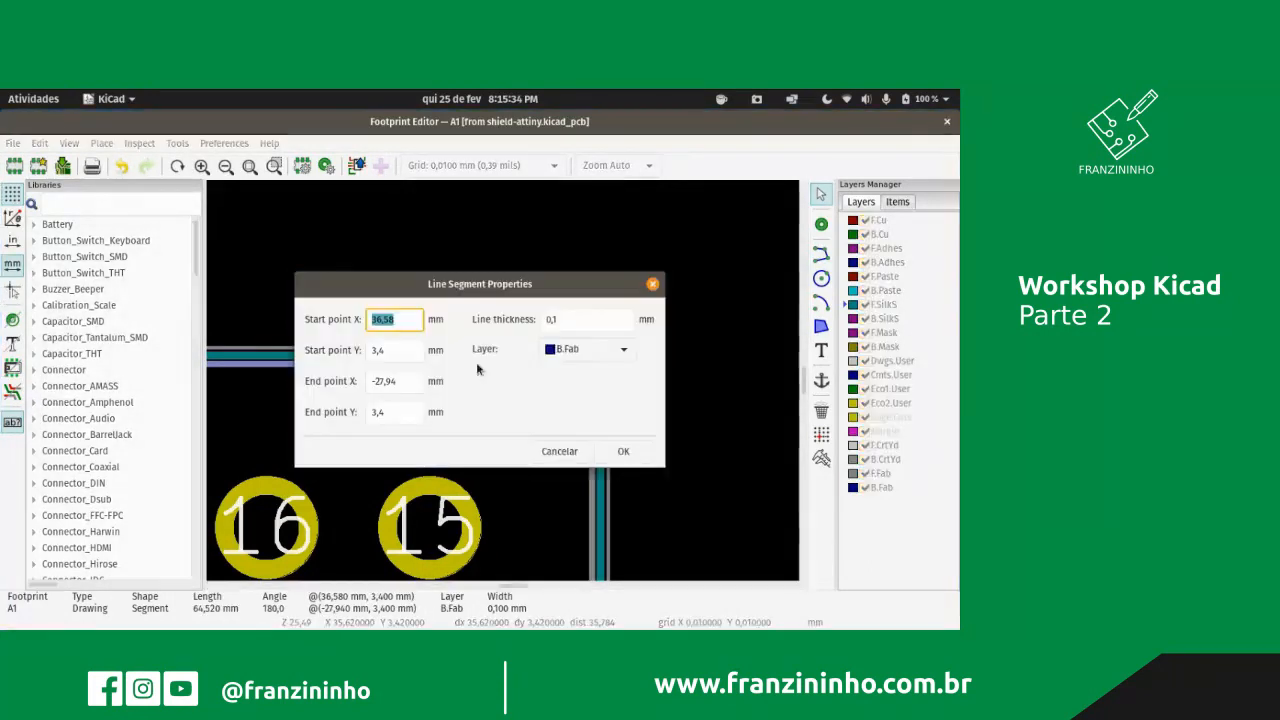
click(575, 349)
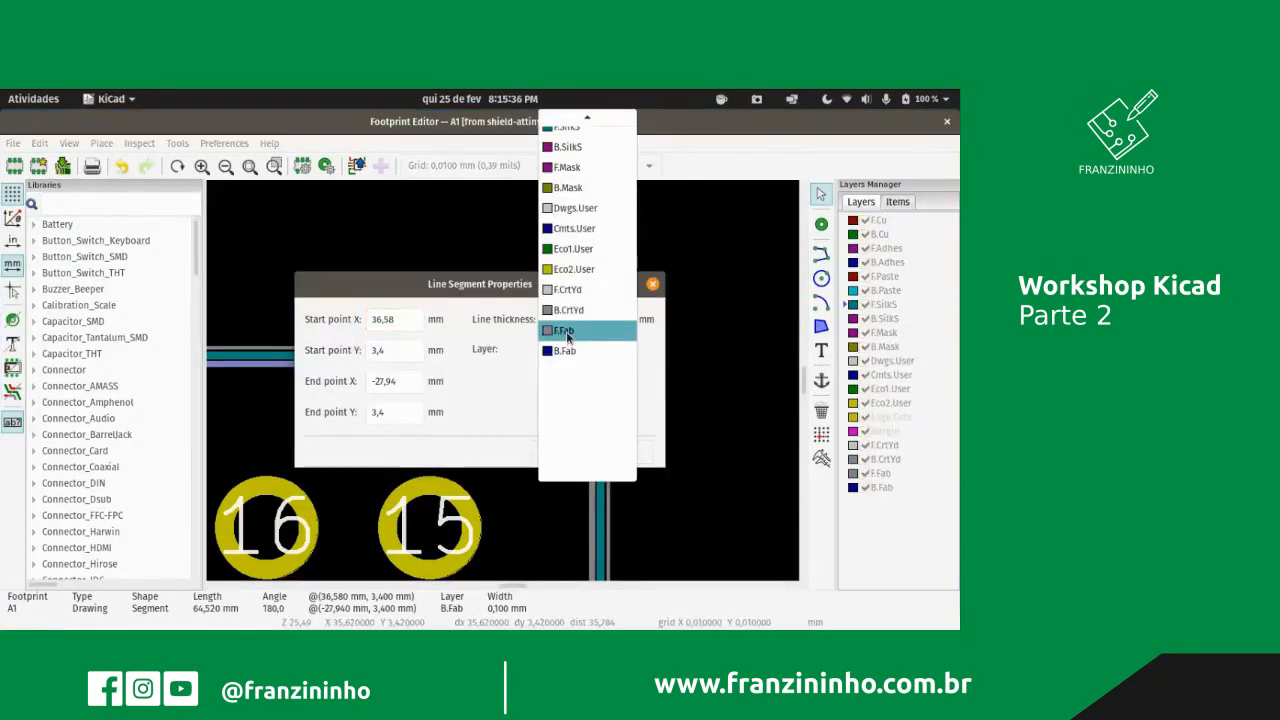
click(567, 334)
click(621, 451)
- Change the bottom horizontal B.CrtYd courtyard line of the footprint to the F.CrtYd layer
scroll(410, 491, up, 3)
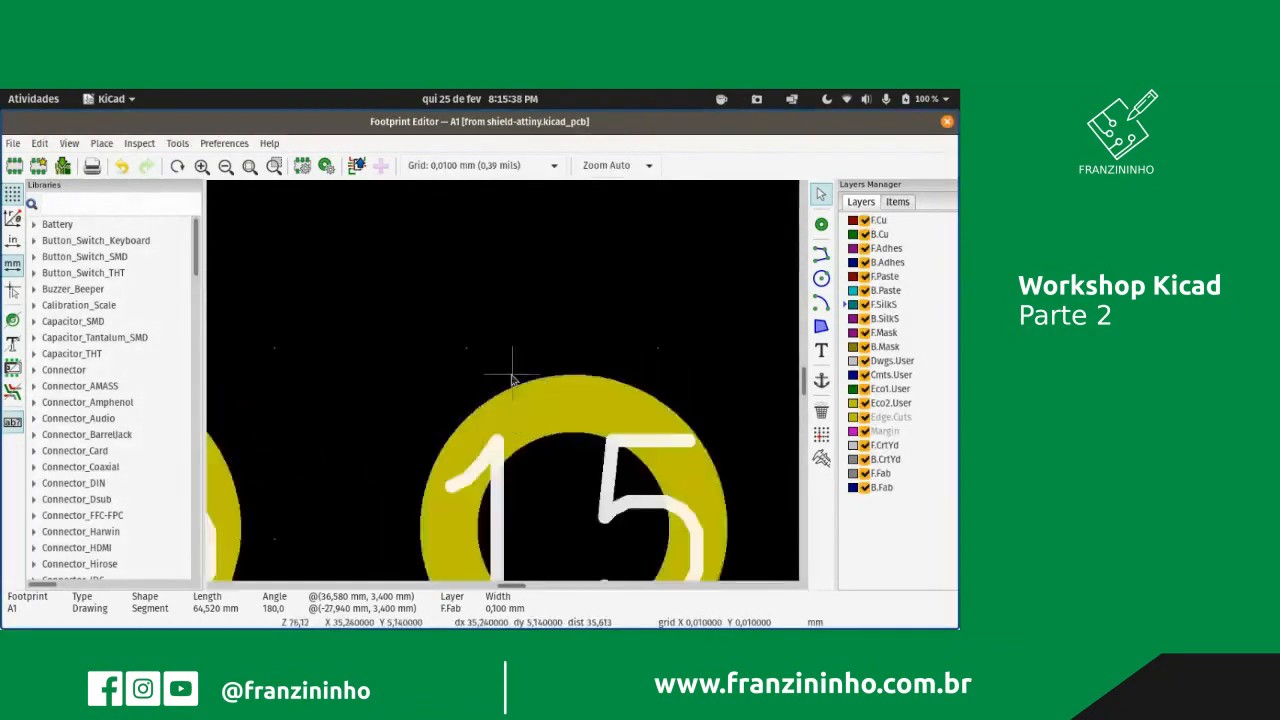
scroll(480, 400, down, 12)
scroll(503, 385, up, 2)
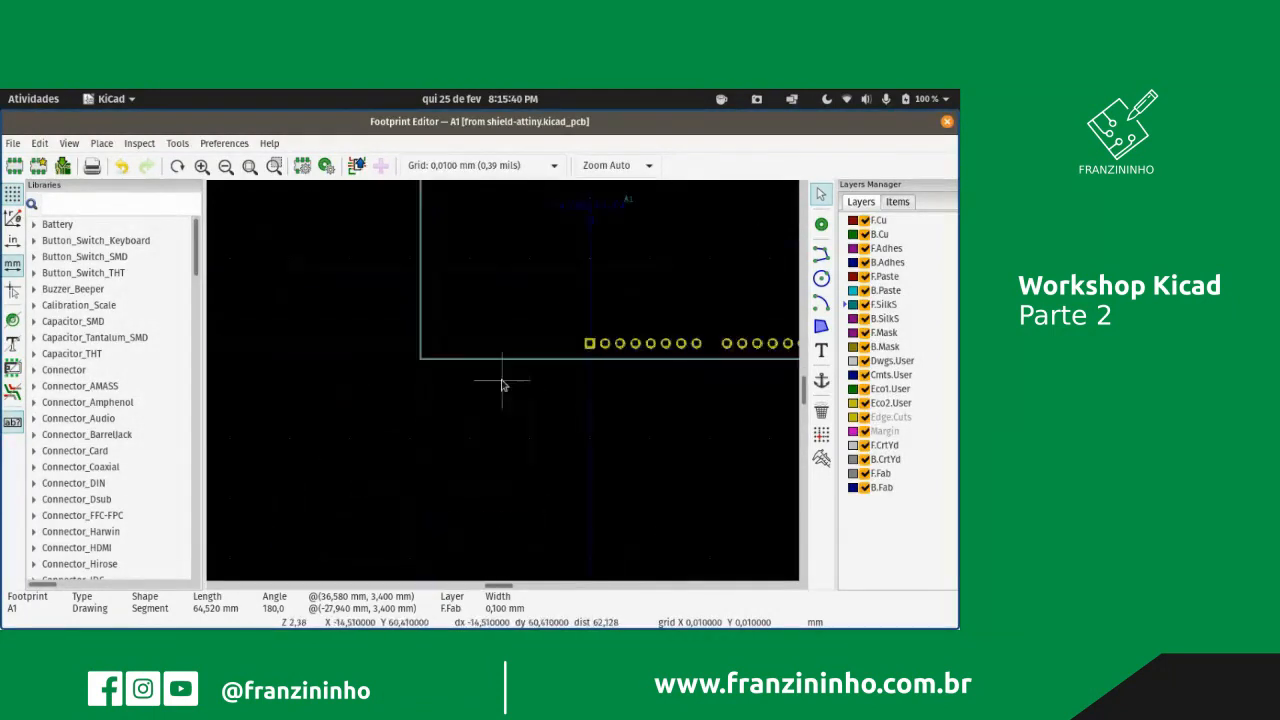
scroll(503, 385, up, 7)
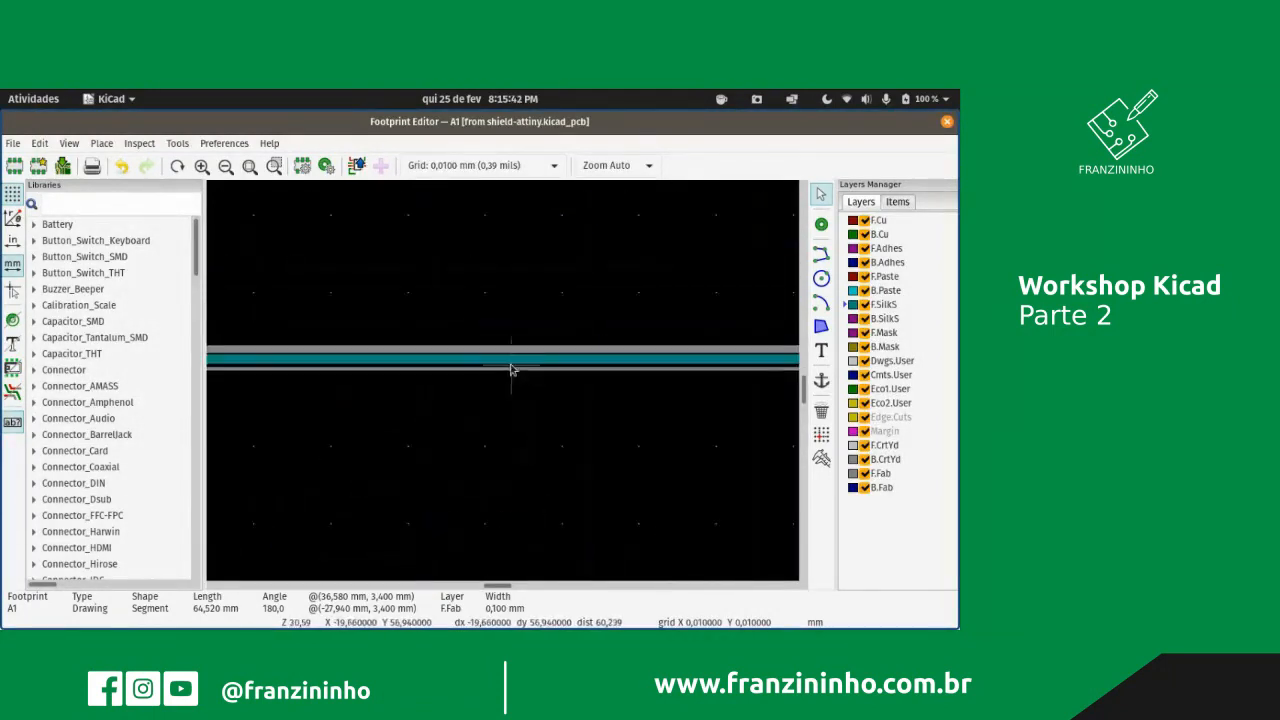
click(513, 370)
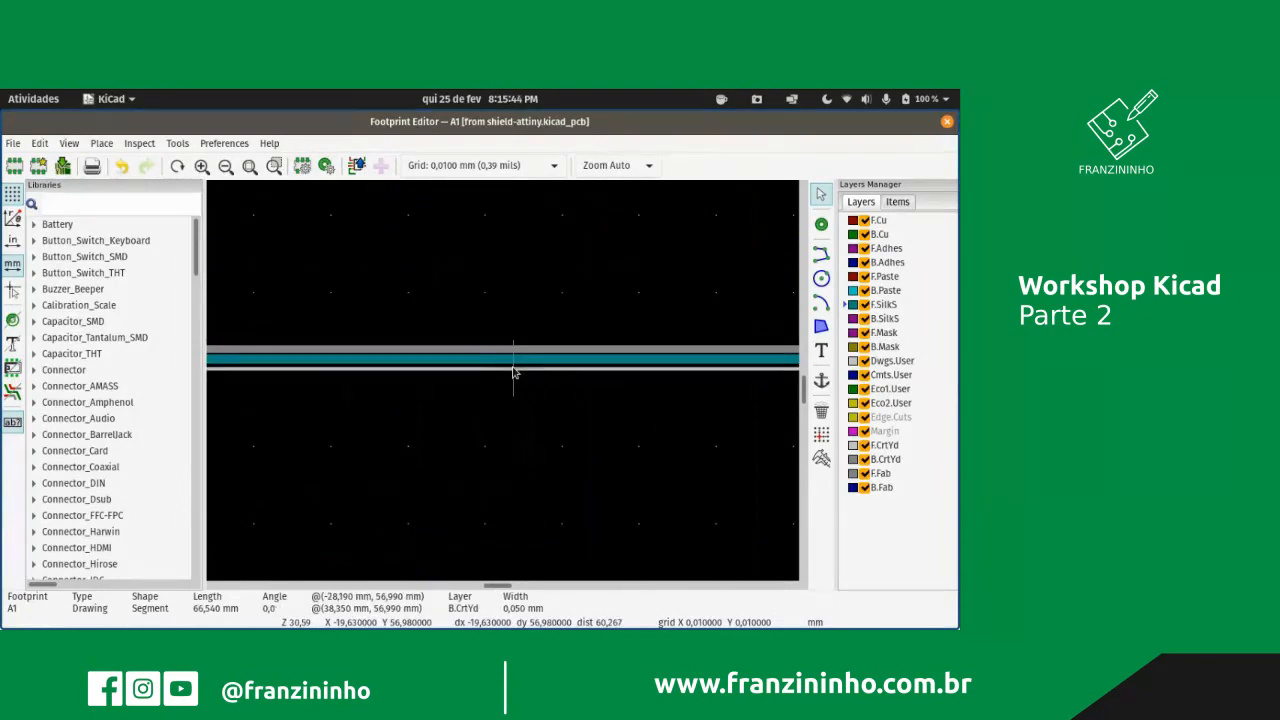
double_click(513, 371)
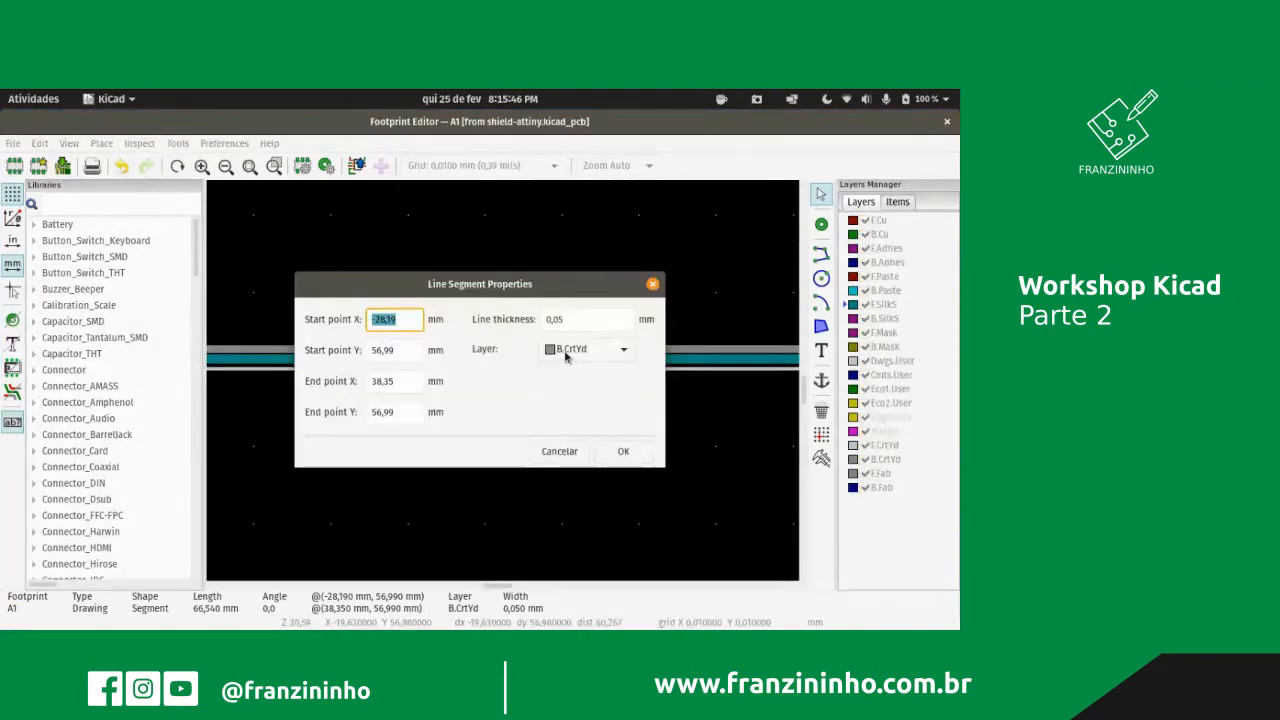
click(566, 355)
click(567, 330)
click(622, 453)
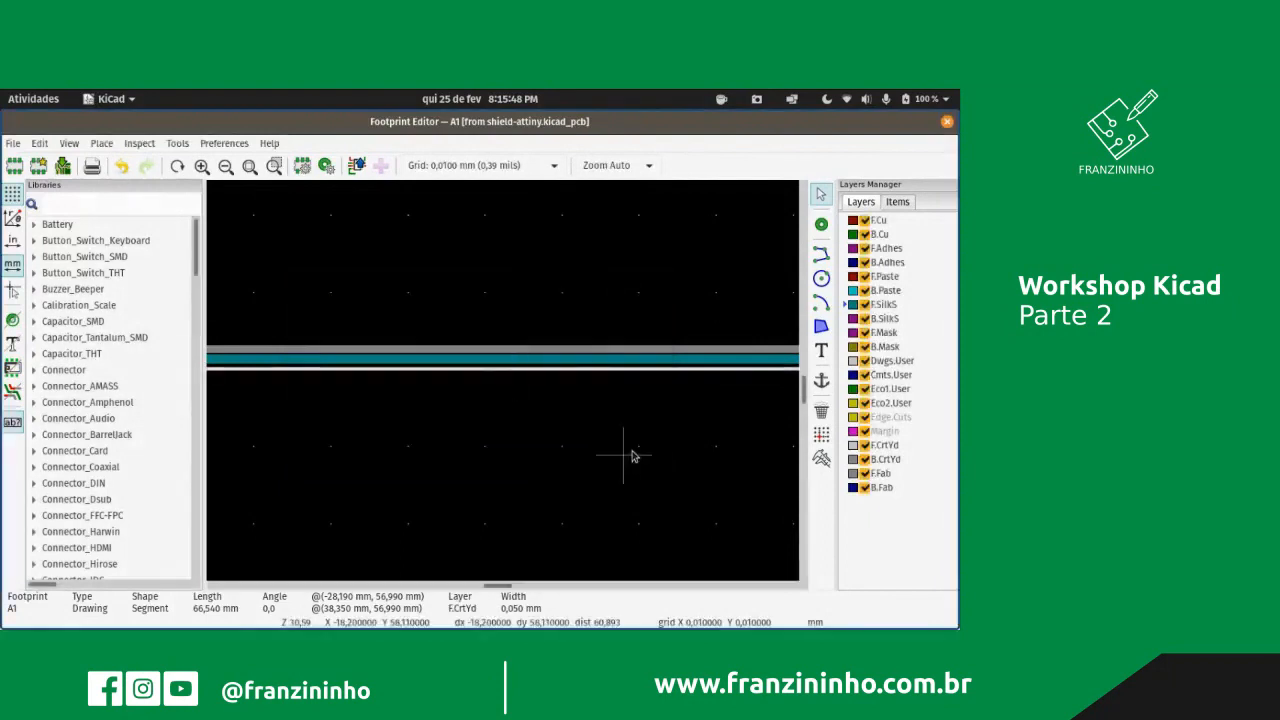
- Move the lower part of the left vertical B.CrtYd courtyard line to F.CrtYd
scroll(535, 389, down, 5)
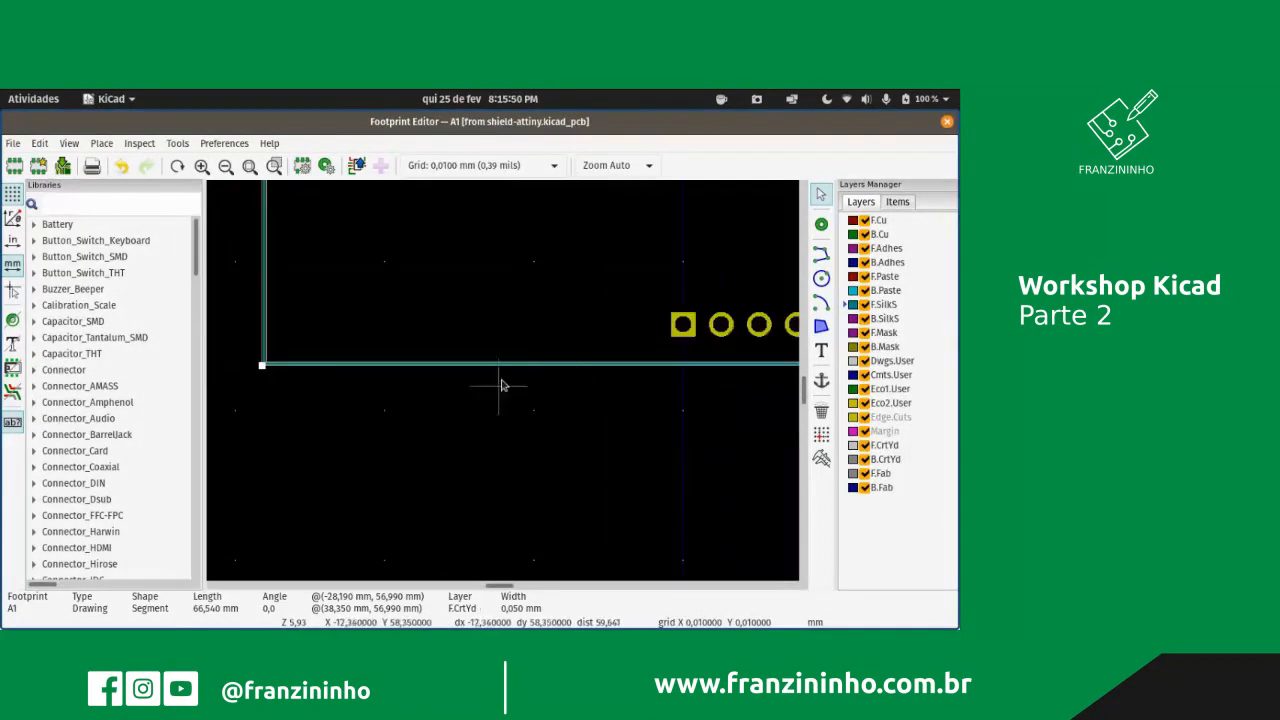
scroll(485, 385, up, 9)
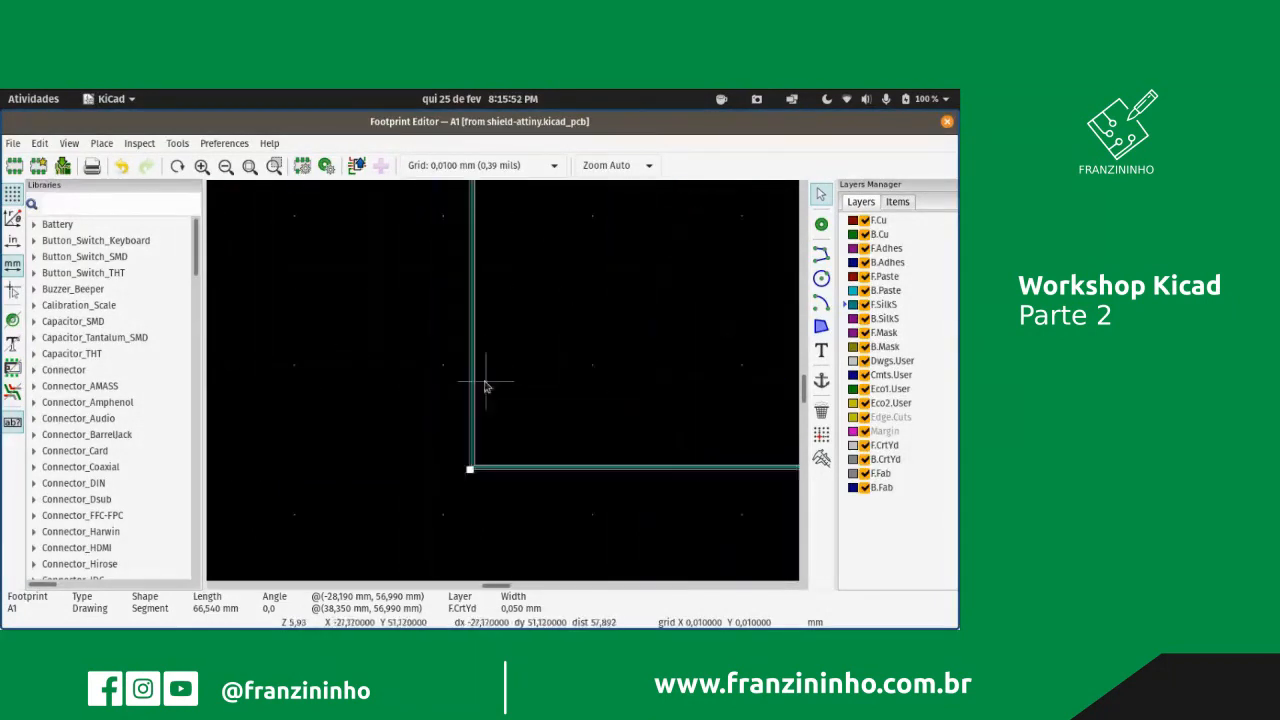
double_click(449, 411)
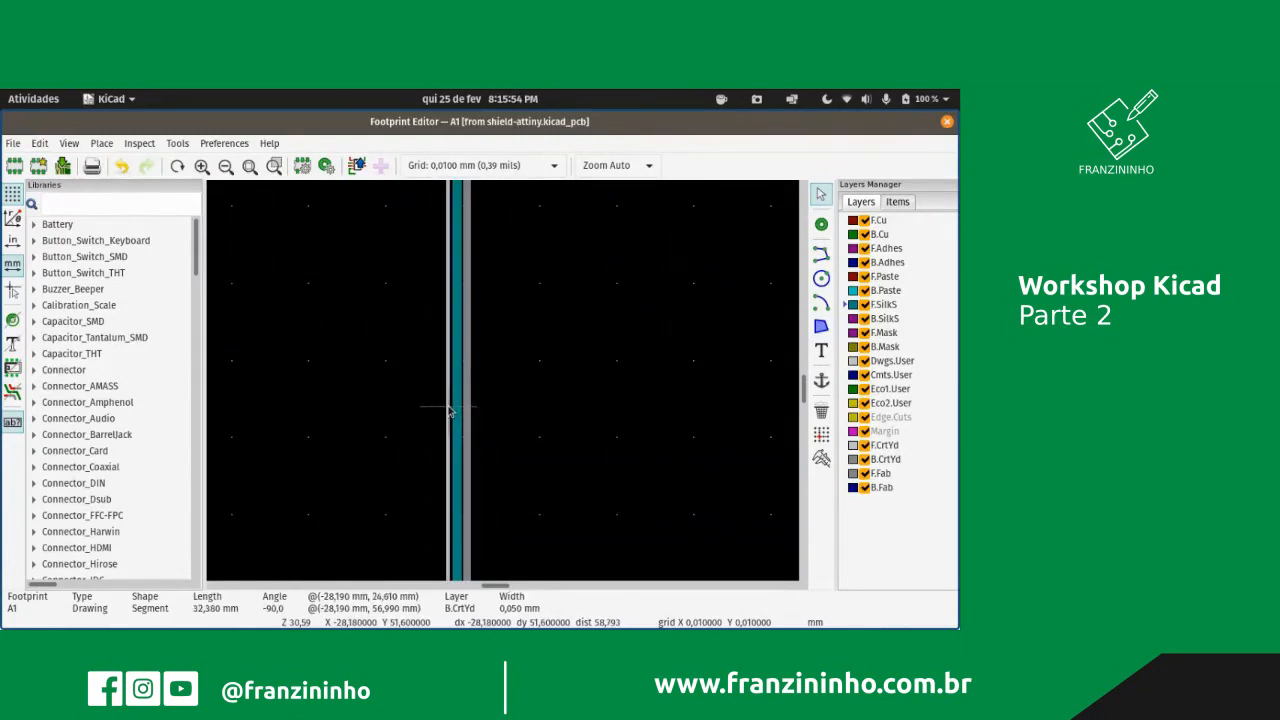
click(581, 349)
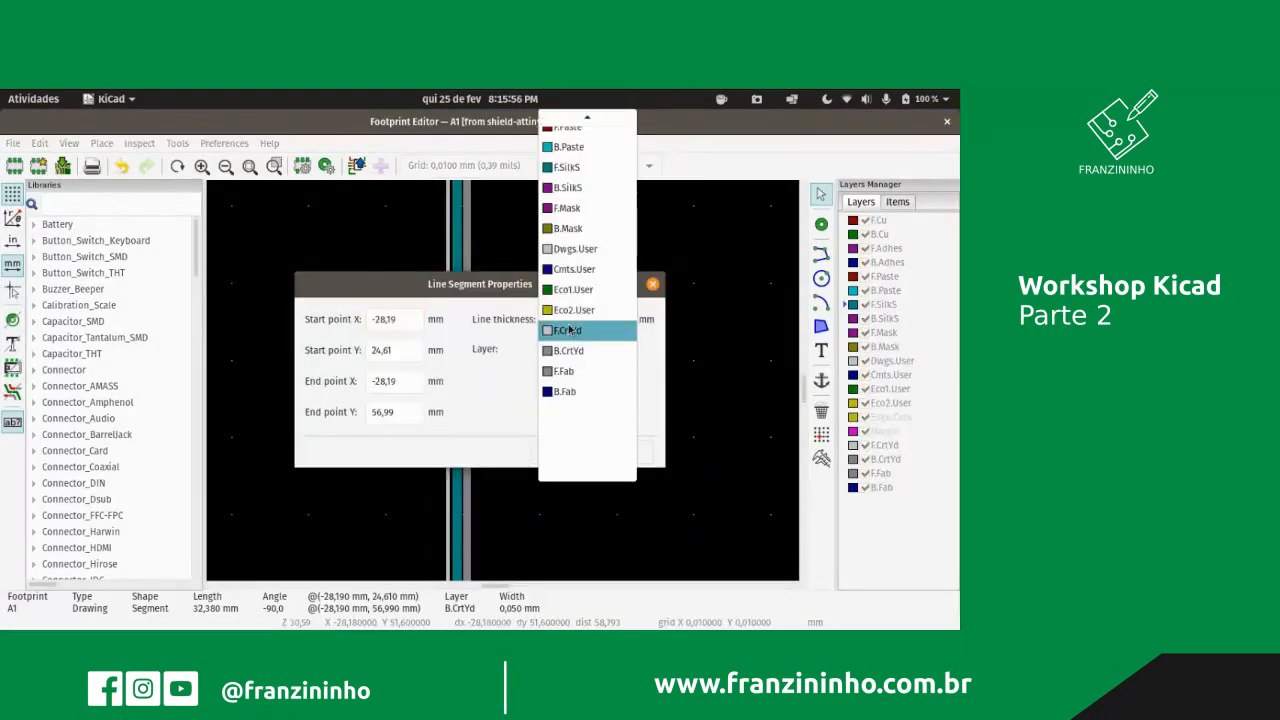
click(568, 330)
click(635, 452)
- Assign the short vertical B.CrtYd segment at the lower-right corner, near pad 14, to the F.CrtYd layer
scroll(502, 386, down, 3)
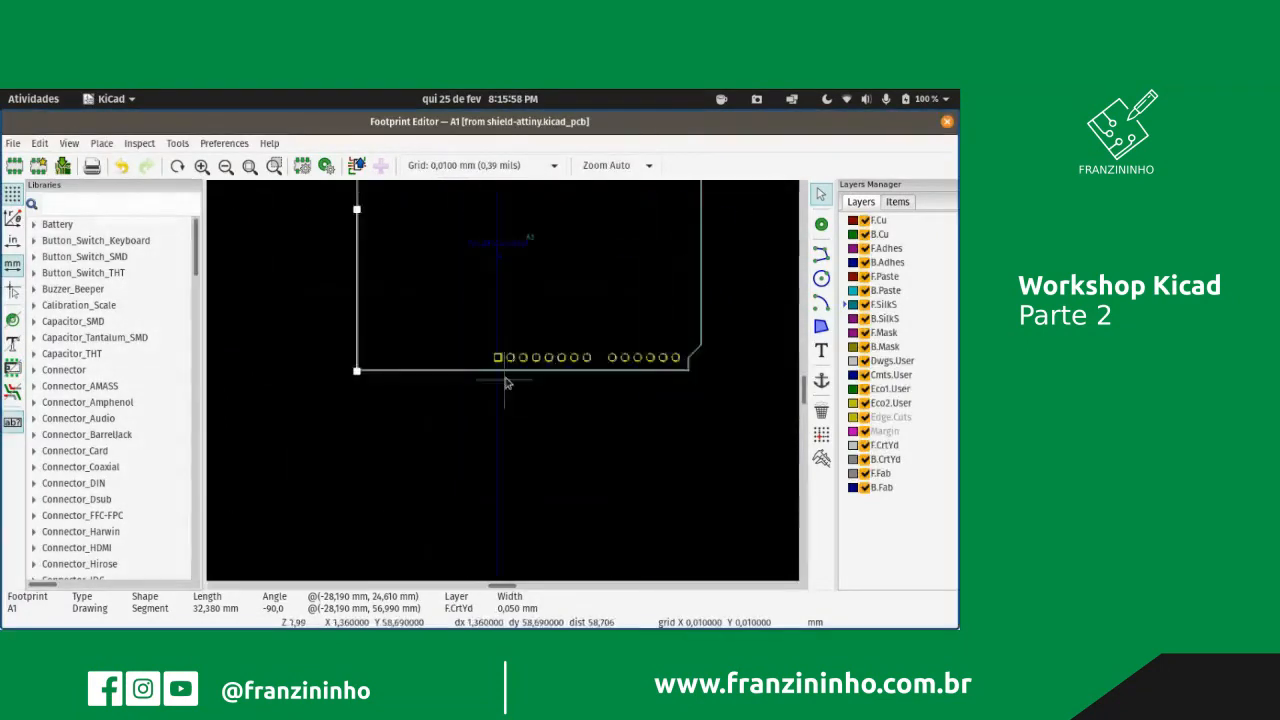
scroll(560, 497, up, 4)
scroll(560, 497, up, 8)
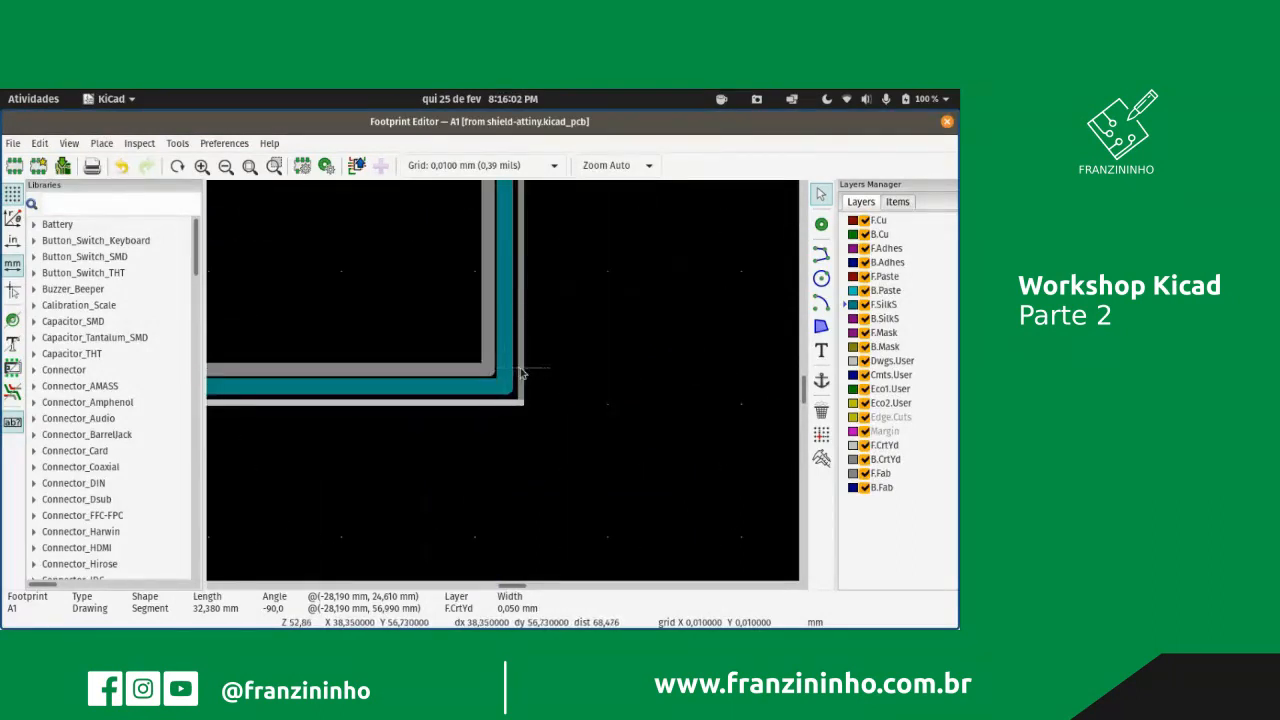
double_click(521, 372)
click(565, 349)
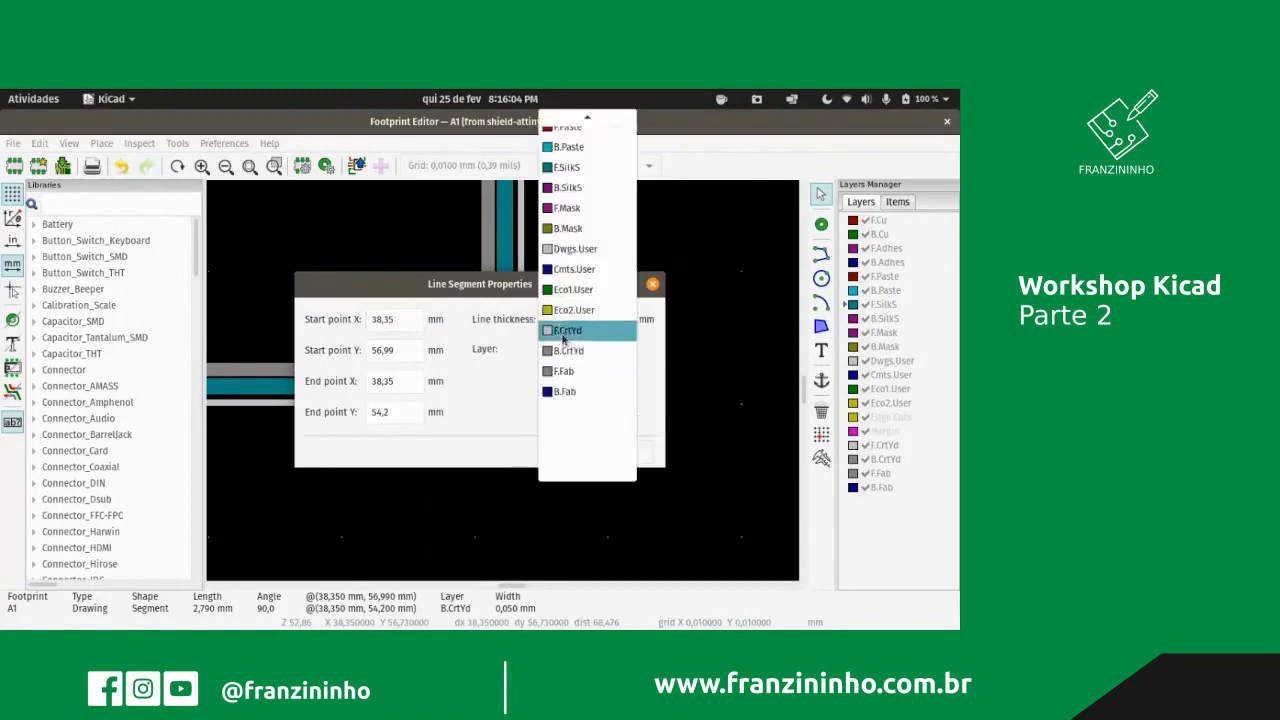
click(564, 331)
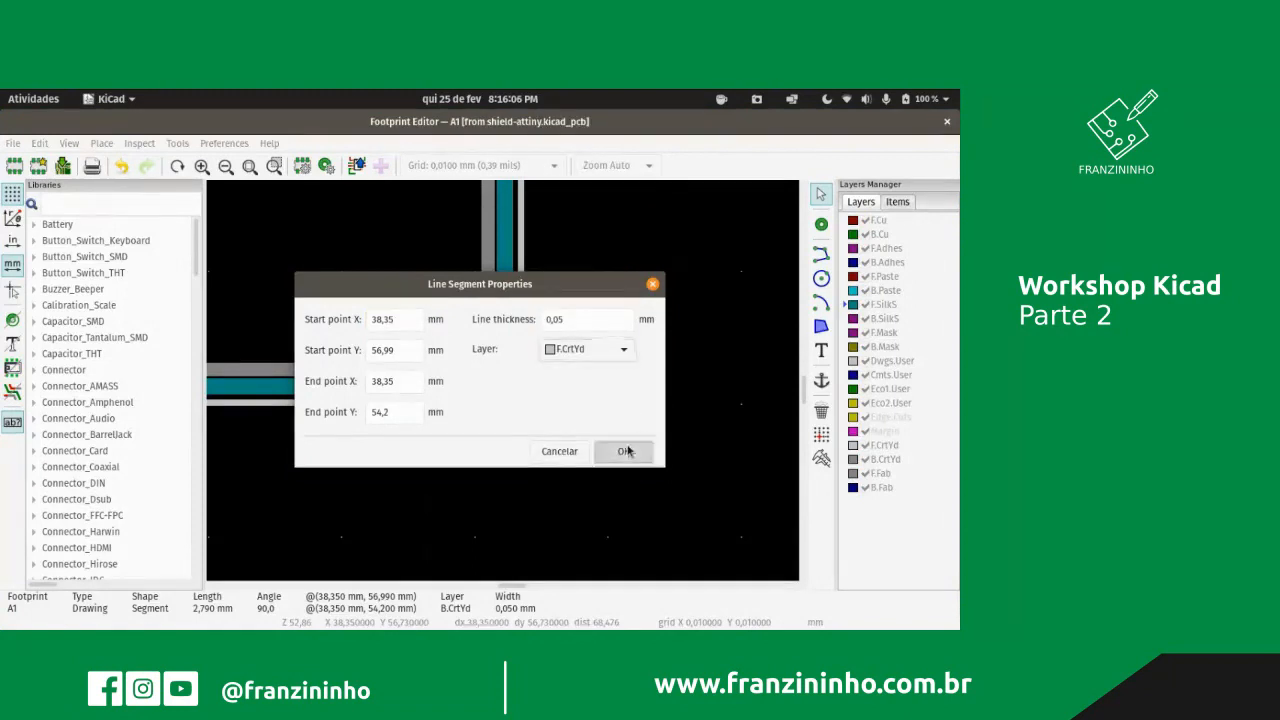
click(626, 451)
- Move the diagonal B.CrtYd courtyard segment at the lower-right corner, beside pad 14, to the F.CrtYd layer
scroll(500, 380, down, 2)
scroll(500, 374, down, 1)
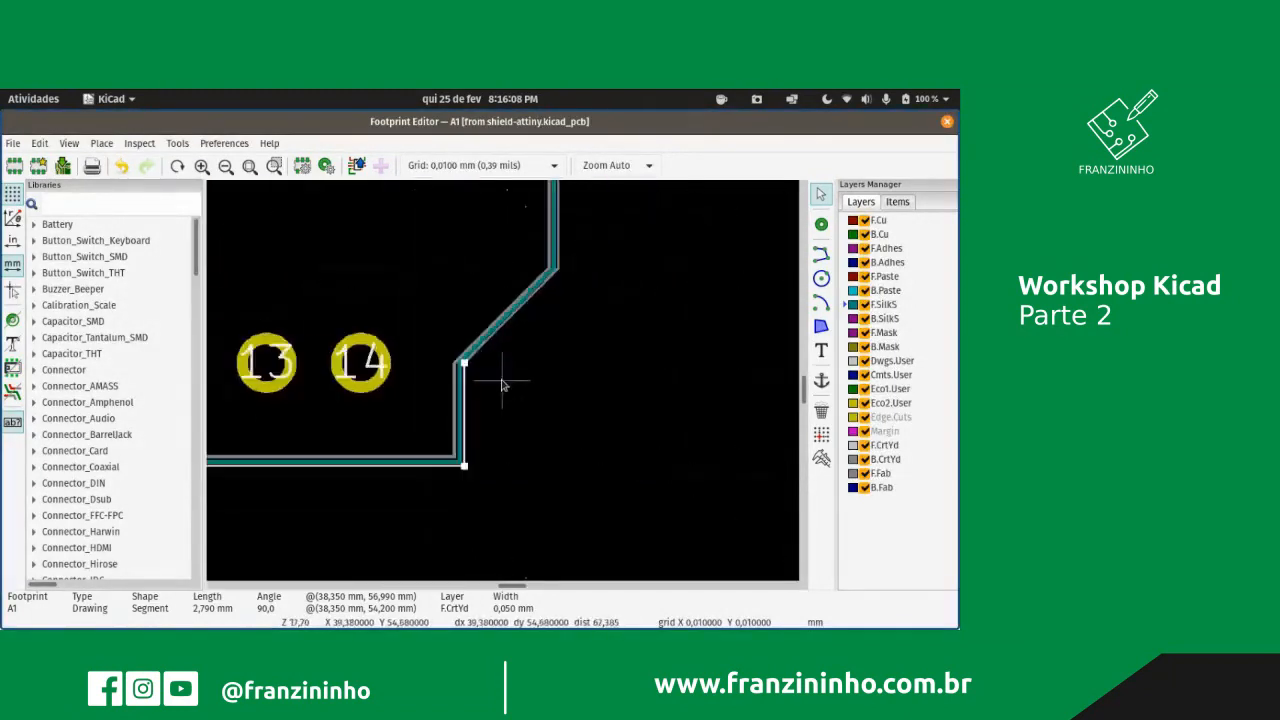
scroll(500, 380, up, 4)
click(497, 376)
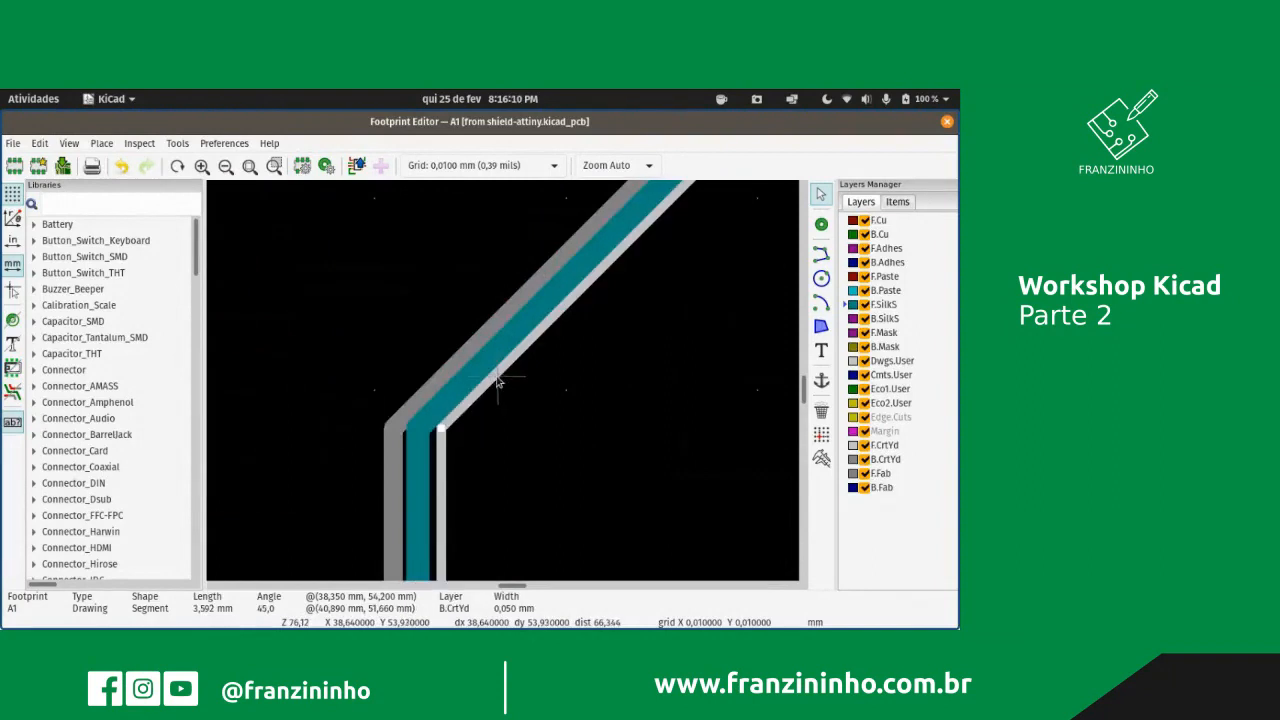
double_click(497, 381)
click(588, 349)
click(572, 331)
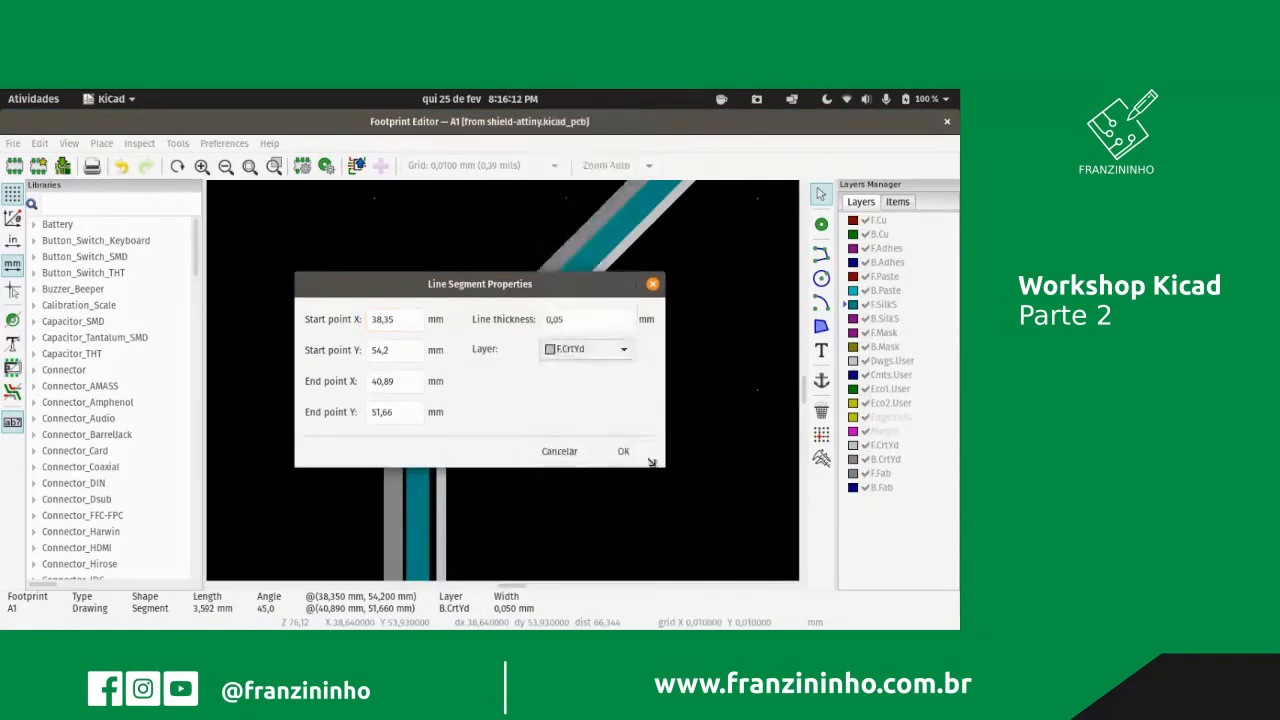
click(623, 451)
- Assign the long vertical B.CrtYd line on the right side of the footprint to the F.CrtYd layer
scroll(503, 380, down, 3)
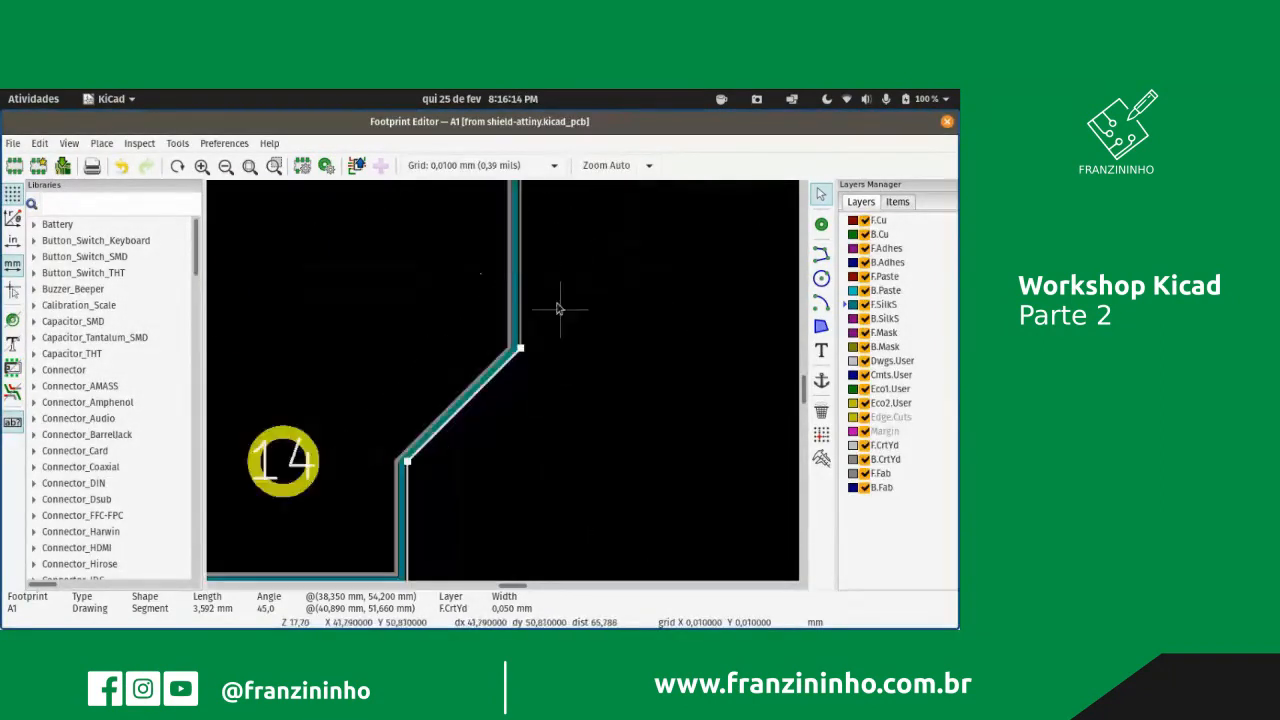
scroll(503, 383, up, 3)
double_click(490, 479)
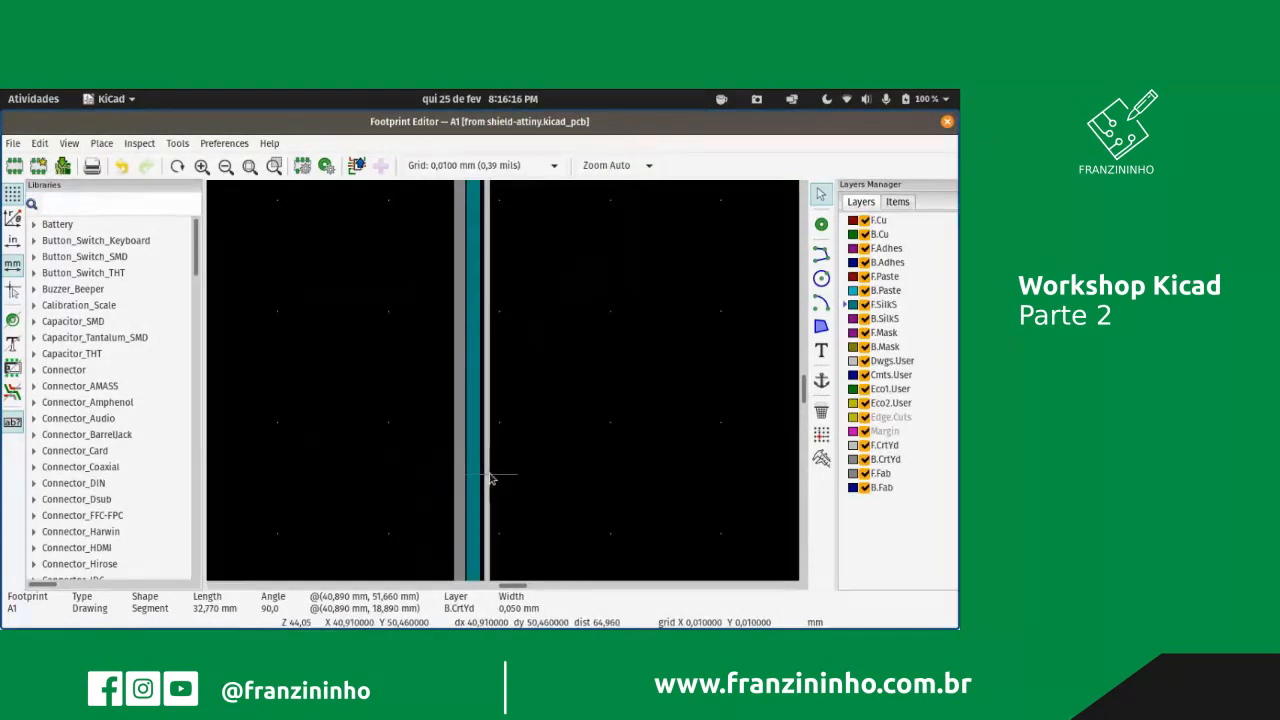
click(586, 352)
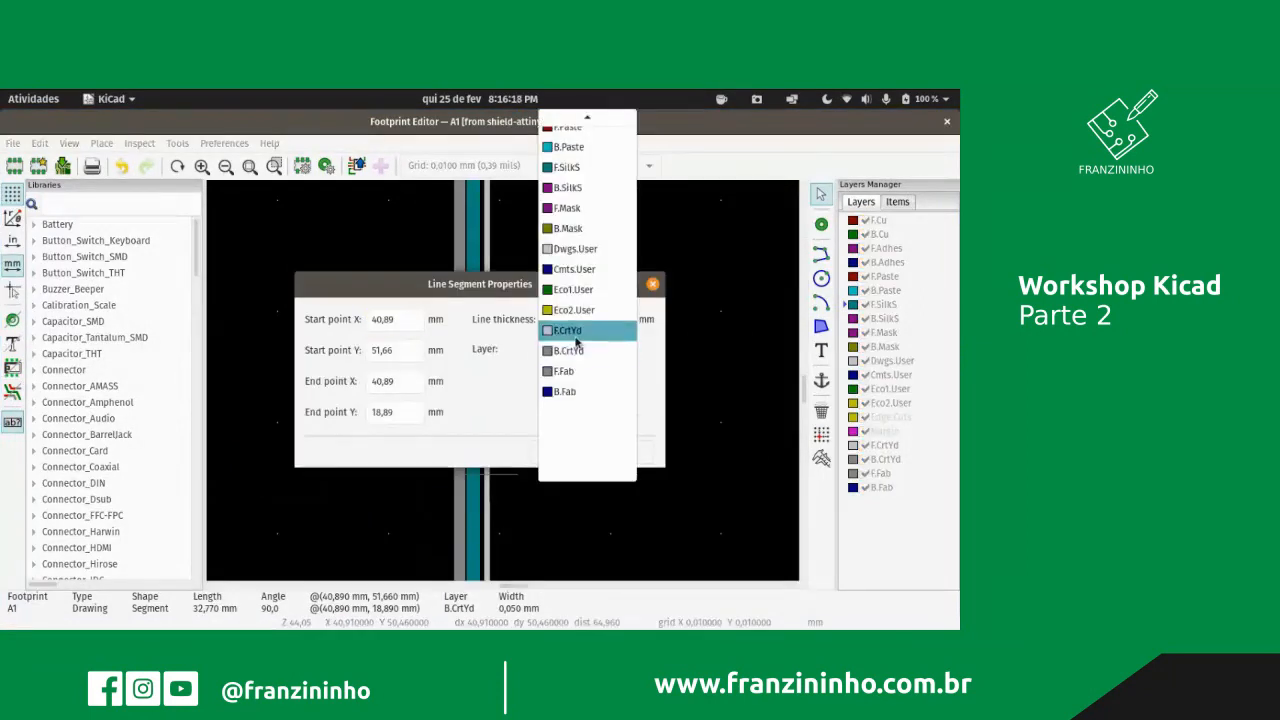
click(576, 335)
click(623, 451)
- Change the diagonal B.CrtYd segment above the long right-hand courtyard line to the F.CrtYd layer
scroll(503, 383, down, 3)
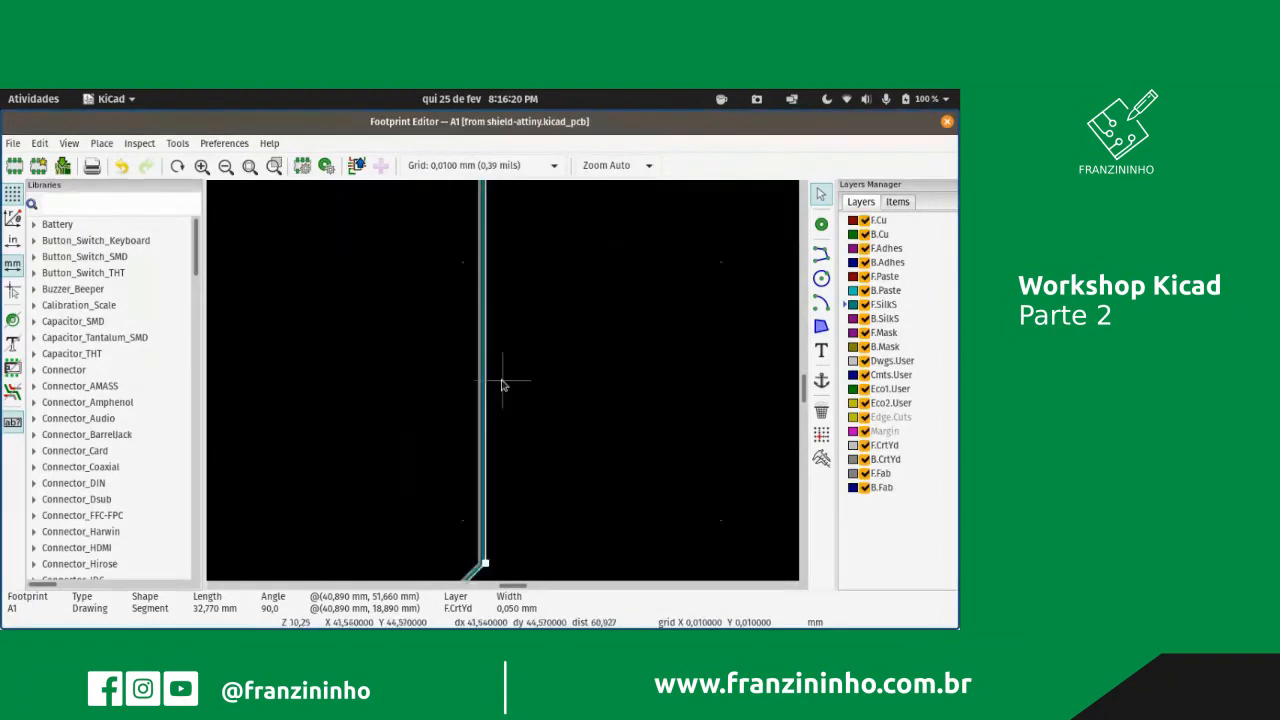
scroll(503, 383, down, 5)
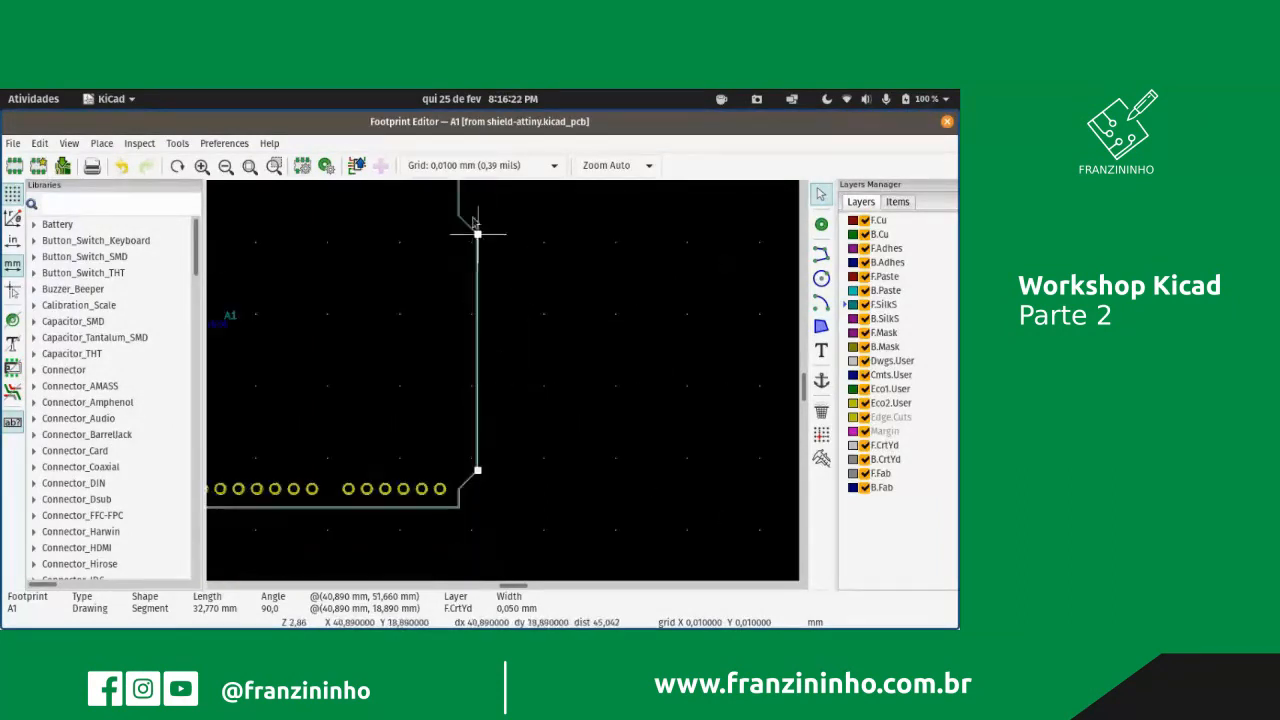
scroll(477, 233, up, 8)
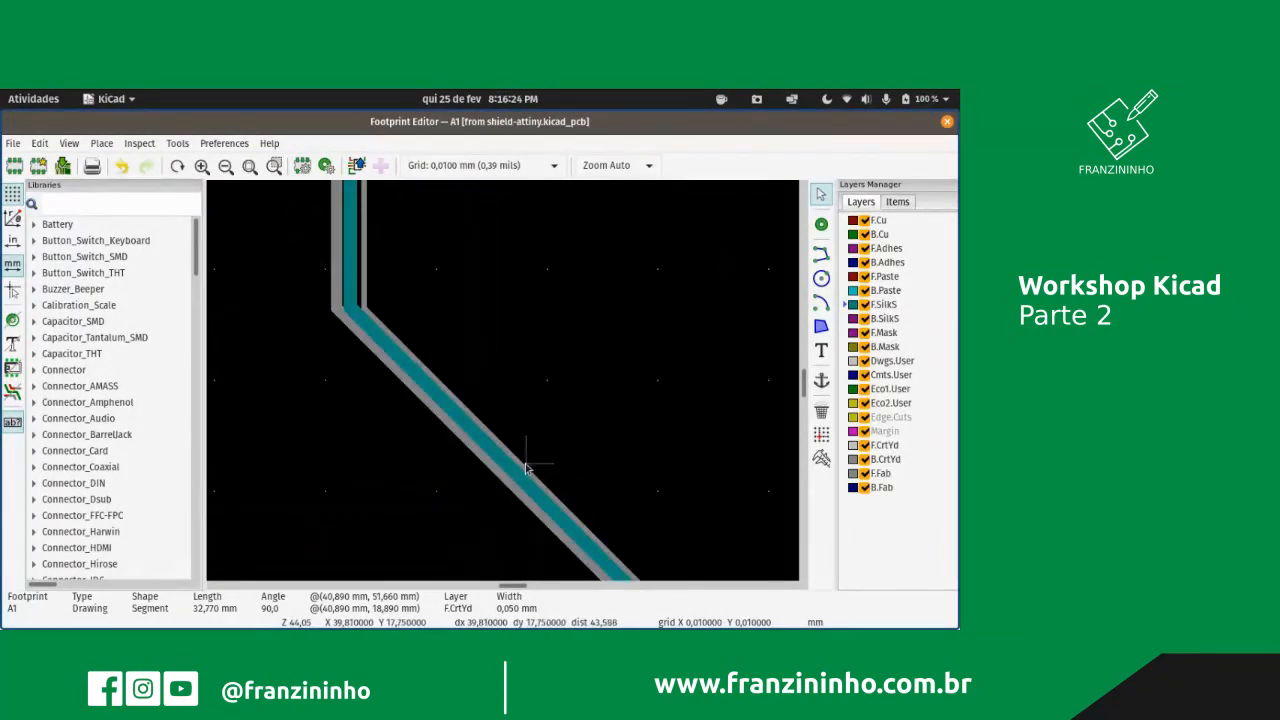
double_click(526, 471)
click(601, 349)
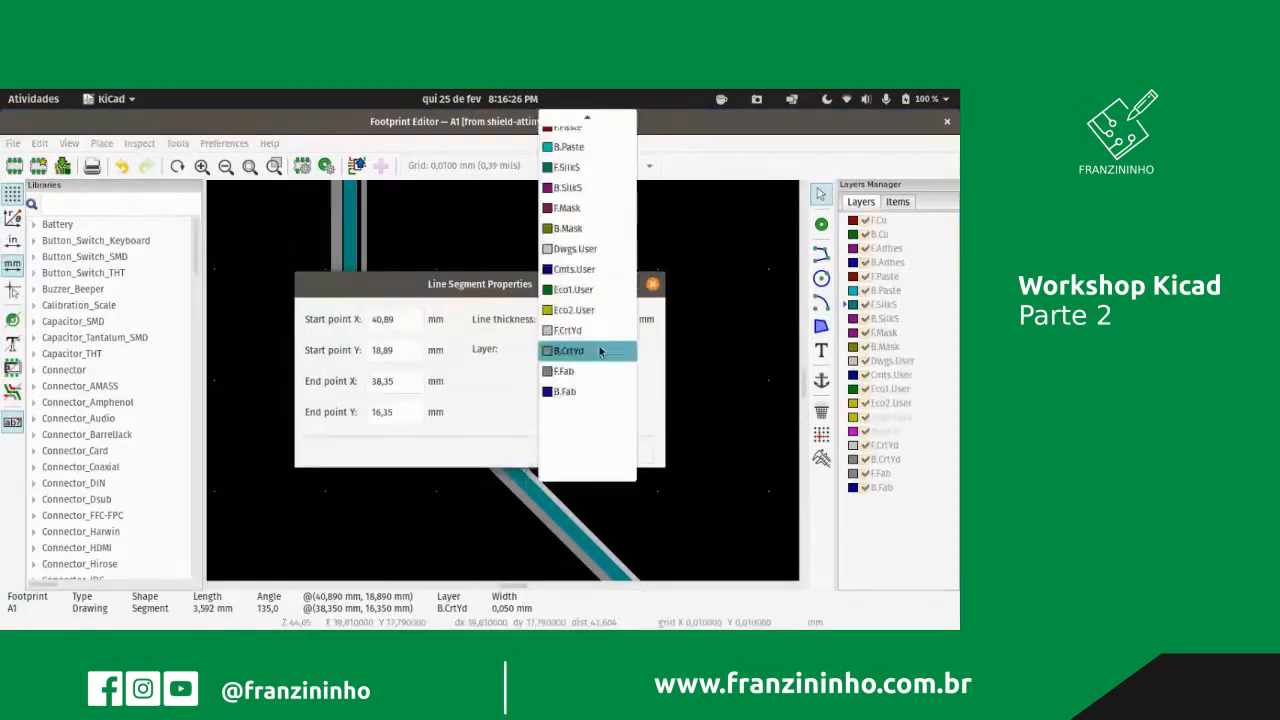
click(603, 333)
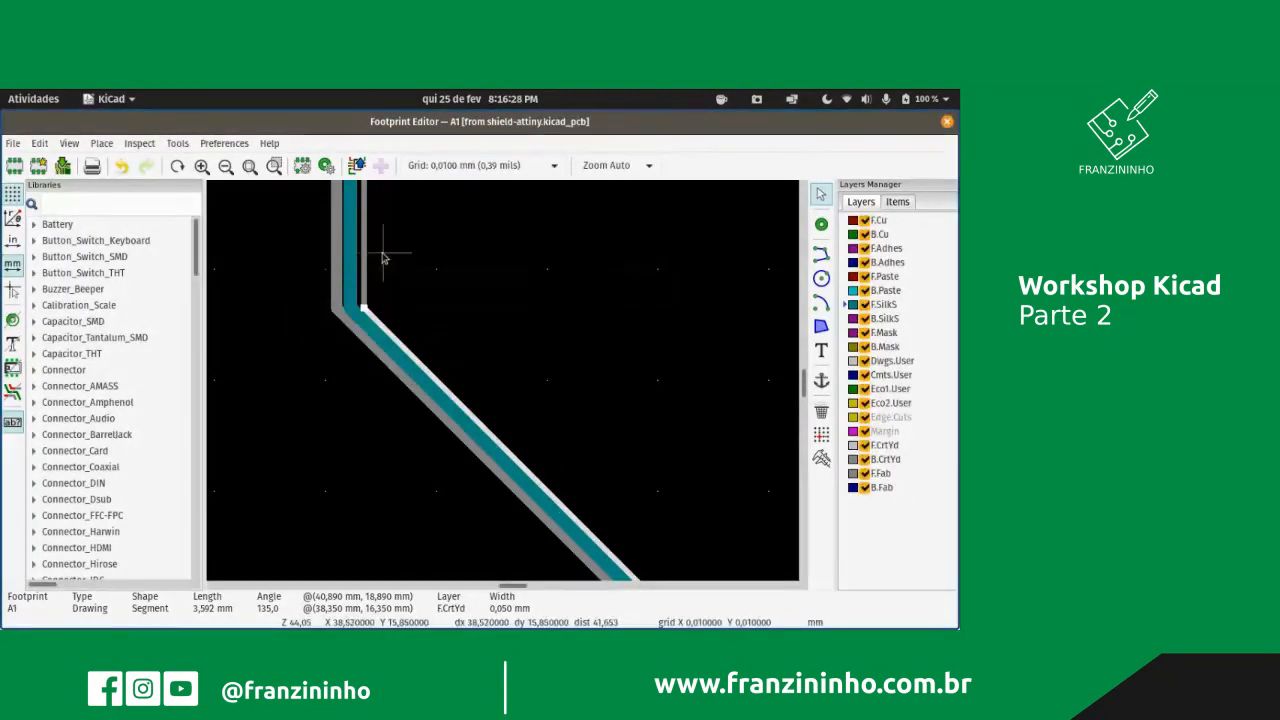
- Move the short upper-right vertical B.CrtYd segment, above that diagonal, to the F.CrtYd layer
click(366, 266)
double_click(366, 266)
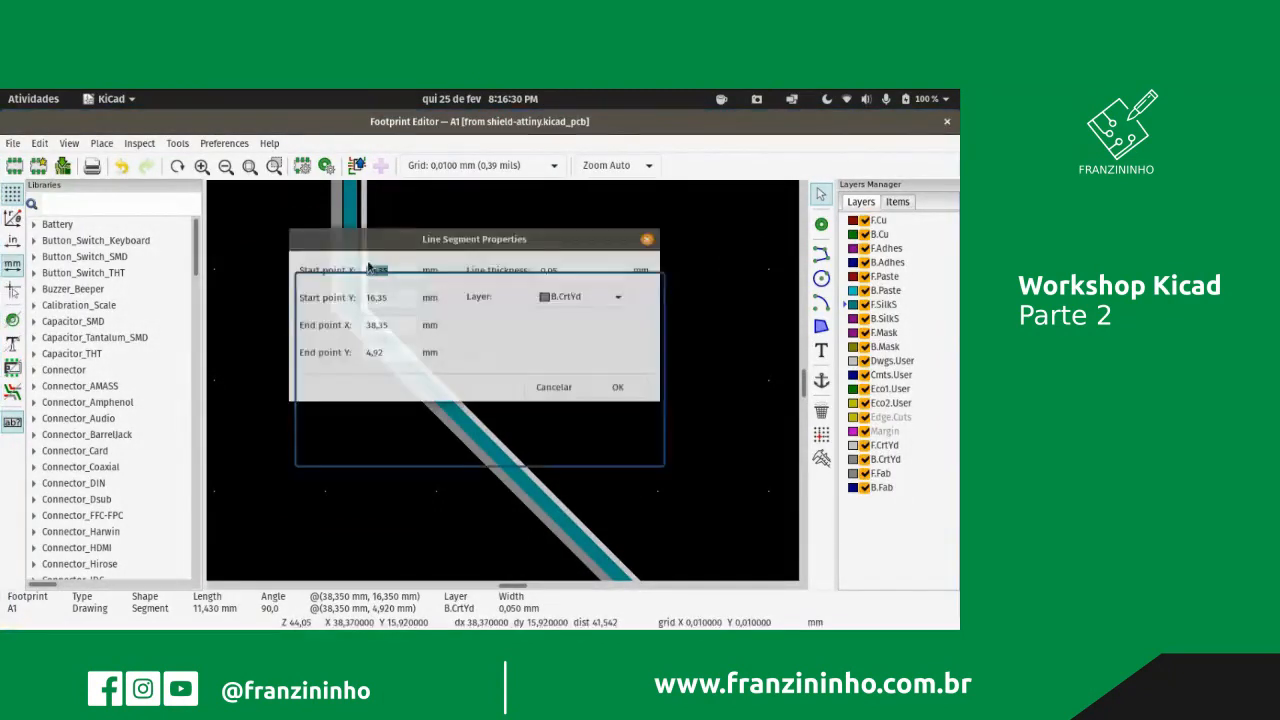
click(588, 349)
click(570, 330)
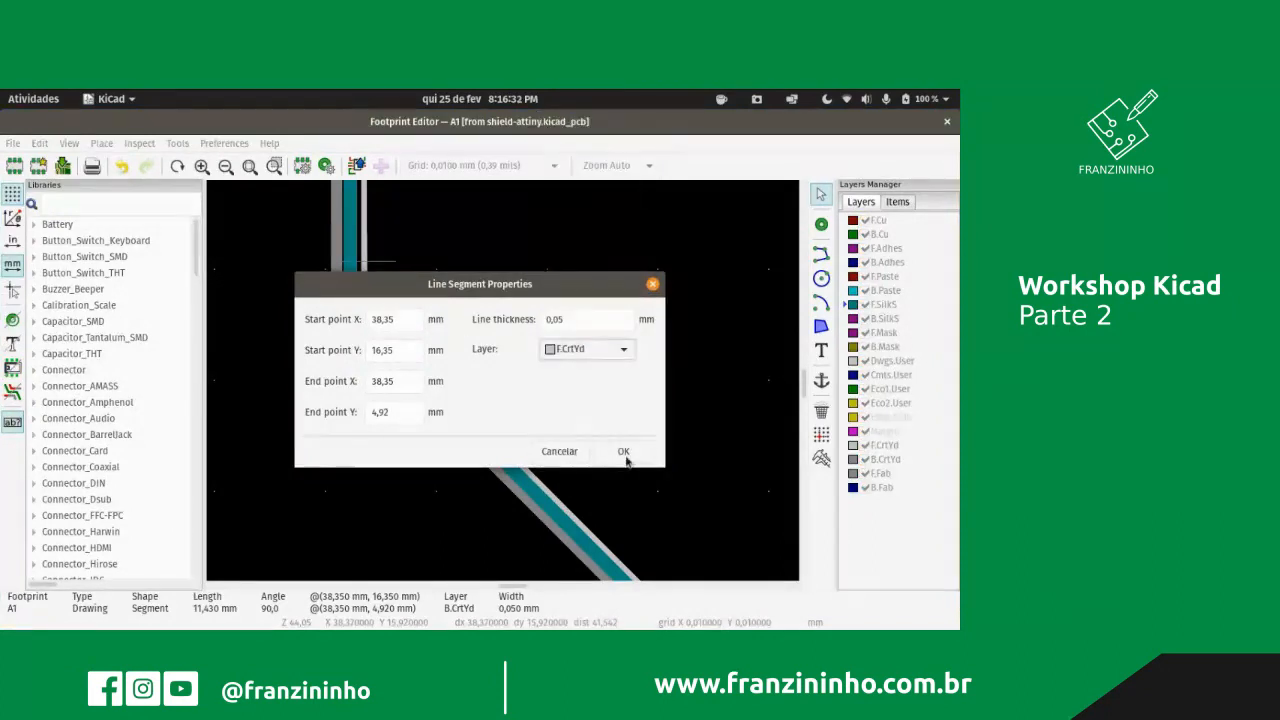
click(625, 456)
- Assign the diagonal B.CrtYd segment at the footprint's top-right corner to the F.CrtYd layer
scroll(520, 484, down, 4)
scroll(505, 330, up, 6)
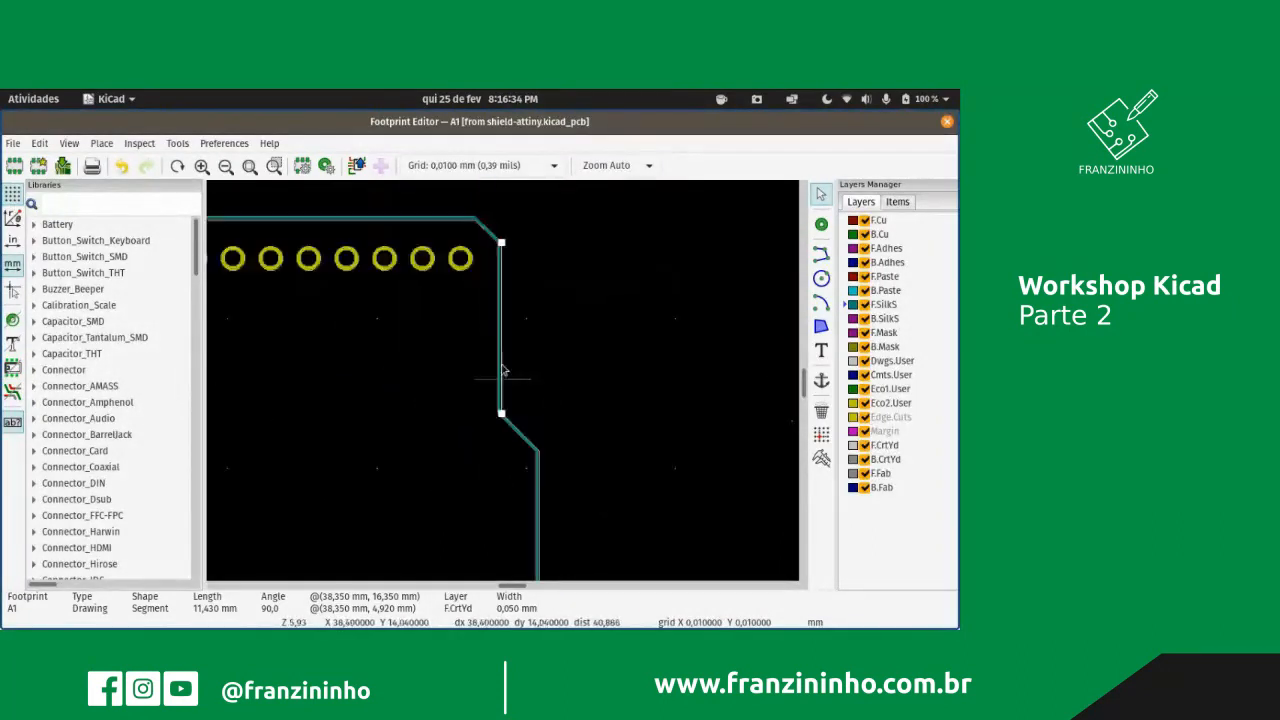
scroll(572, 326, up, 2)
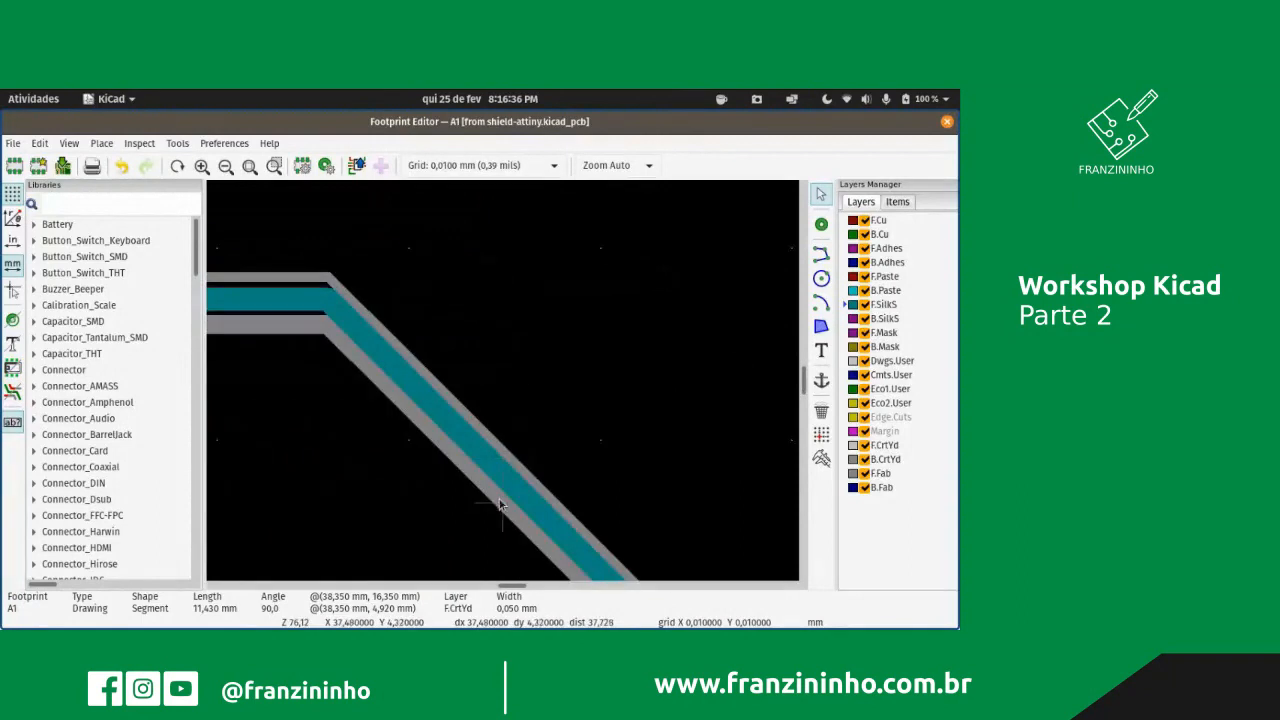
click(530, 484)
double_click(530, 484)
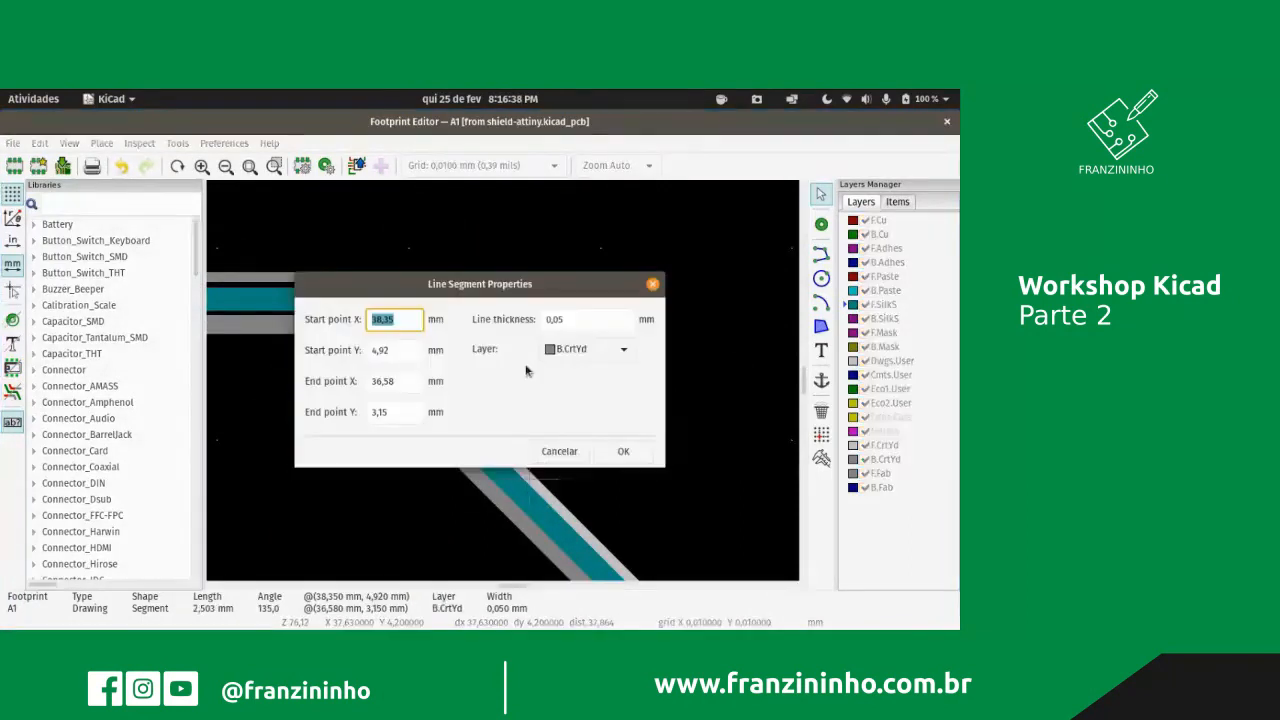
click(585, 349)
click(565, 330)
click(623, 451)
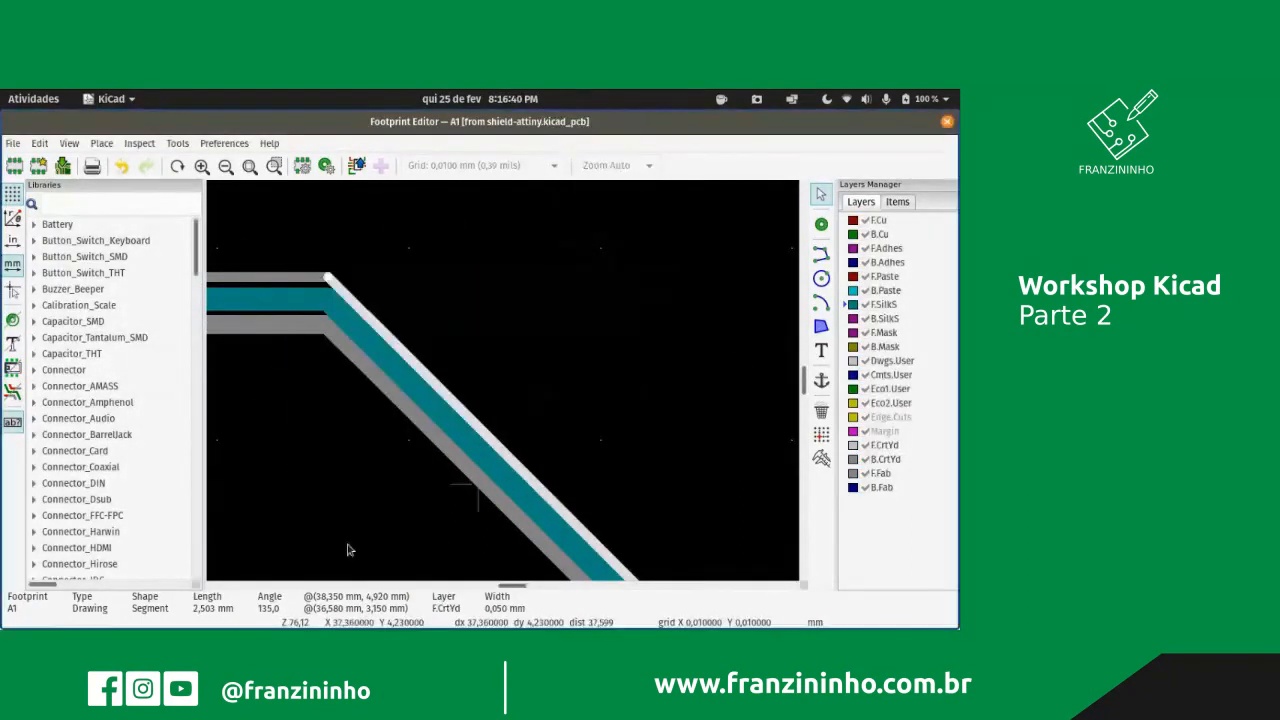
- Change the top horizontal B.CrtYd courtyard line of the footprint to the F.CrtYd layer
click(313, 279)
double_click(313, 279)
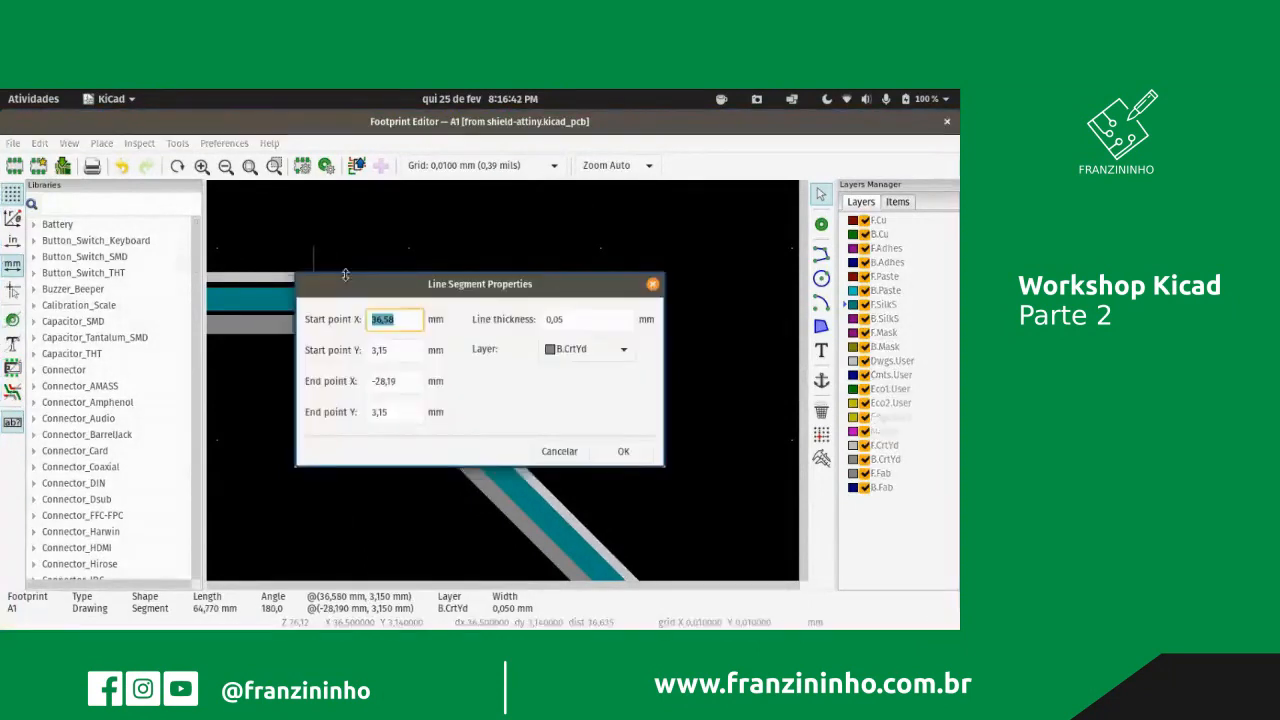
click(585, 349)
click(585, 349)
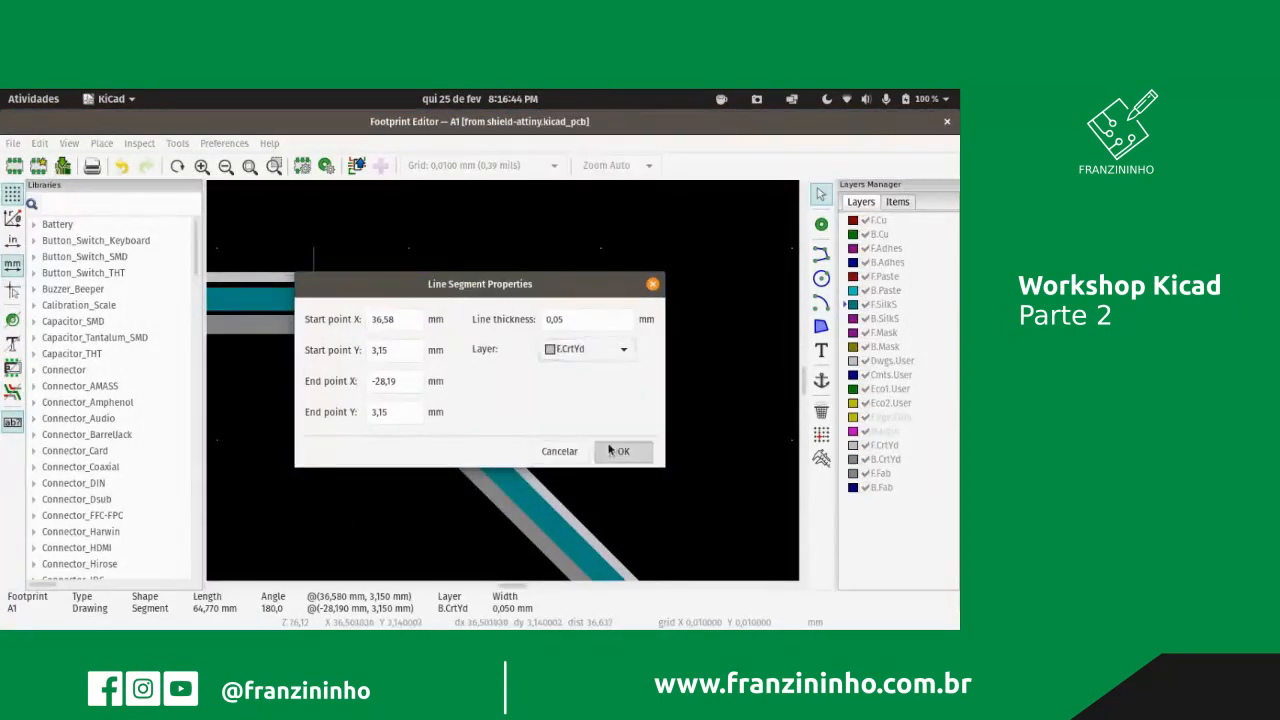
click(623, 451)
- Move the upper part of the left vertical B.CrtYd courtyard line to the F.CrtYd layer
scroll(500, 382, down, 5)
scroll(497, 383, down, 6)
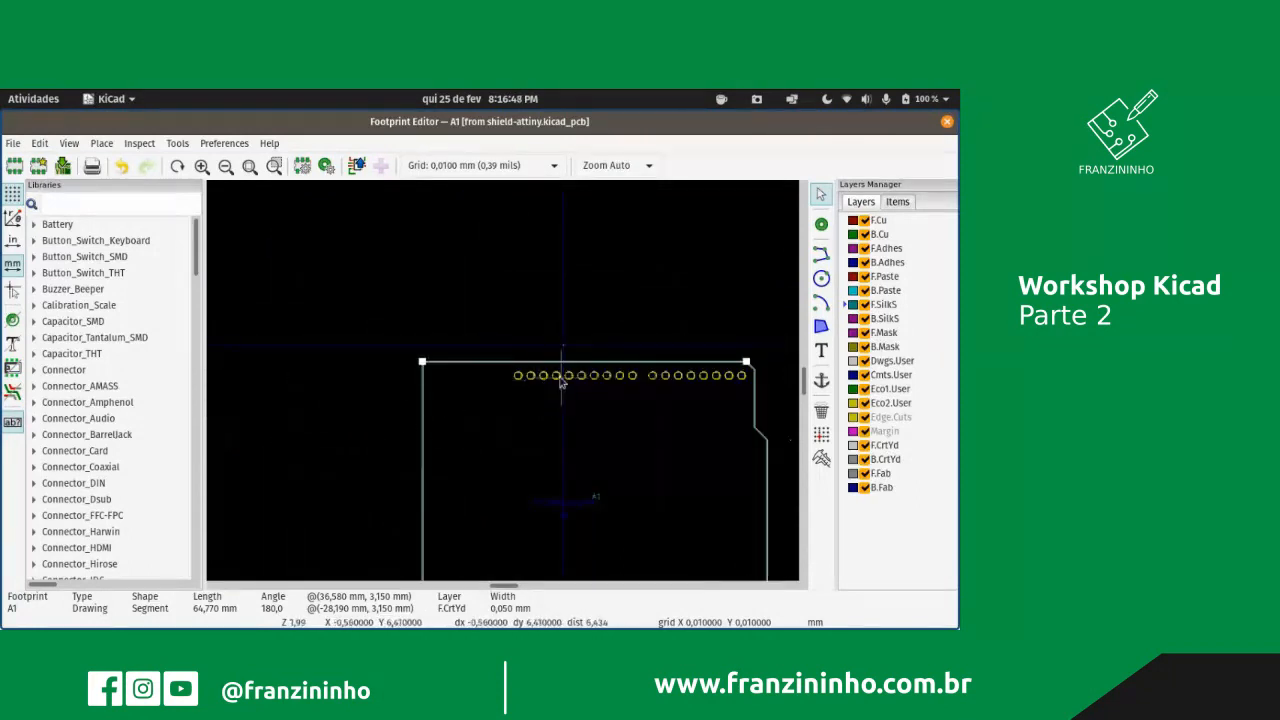
scroll(495, 384, up, 5)
scroll(498, 382, up, 5)
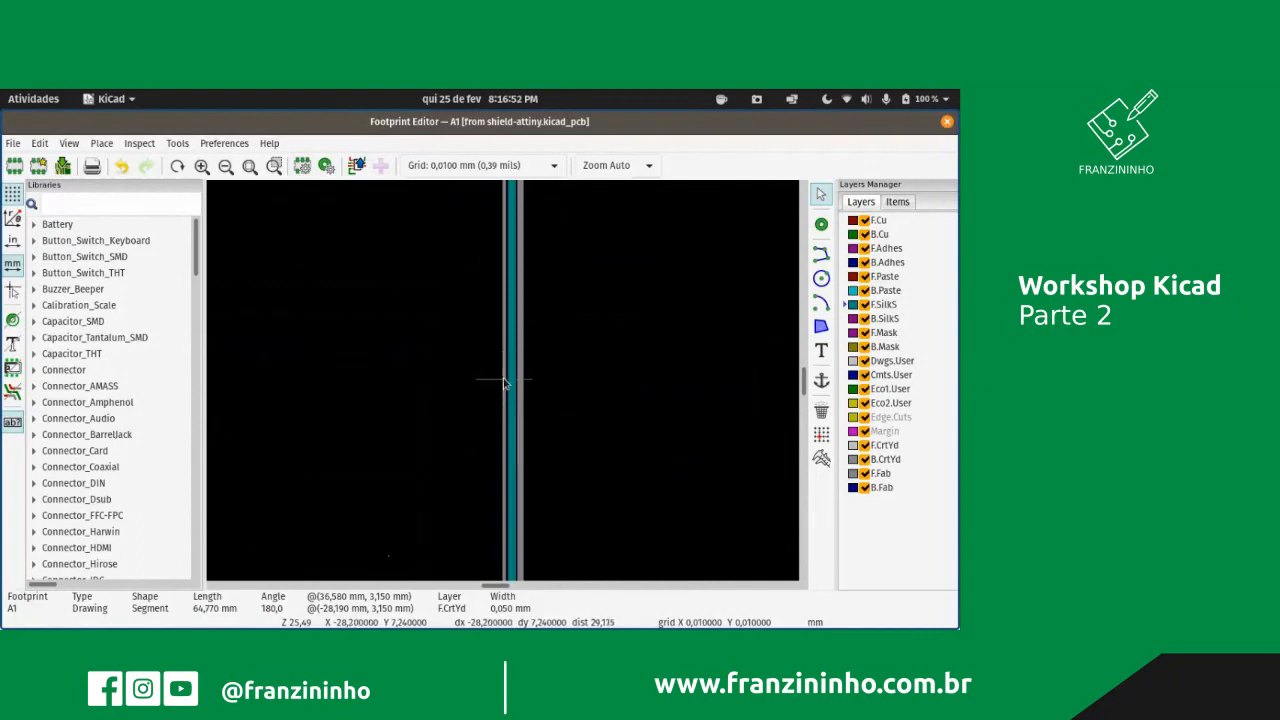
double_click(501, 382)
click(585, 349)
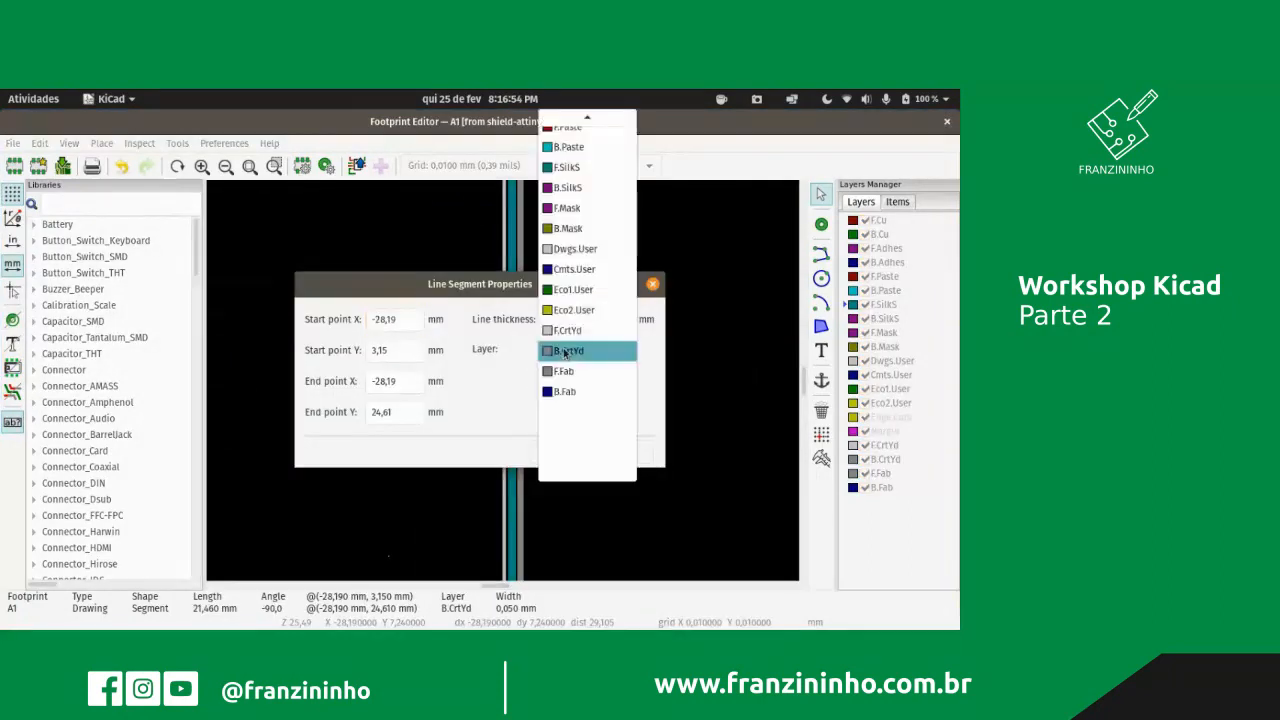
click(570, 330)
click(622, 452)
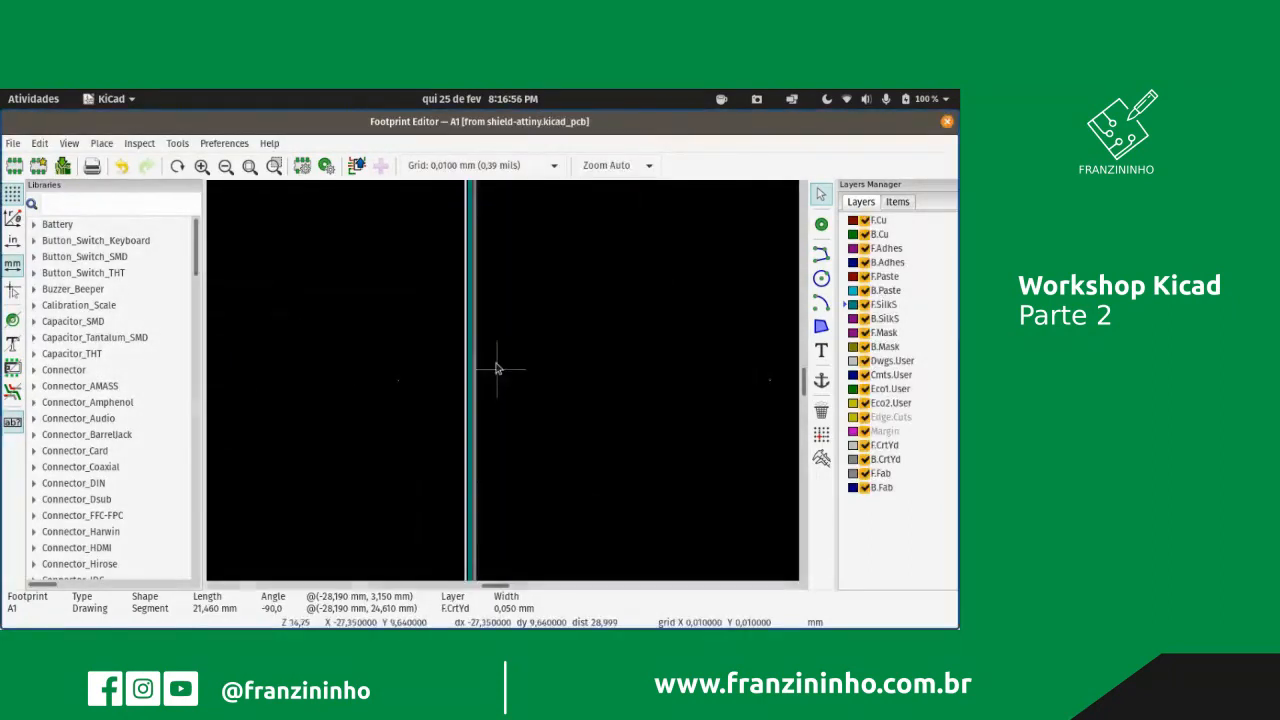
- Check the layer setting of the lower part of the left vertical courtyard line in its segment properties
scroll(510, 460, down, 5)
scroll(503, 382, up, 3)
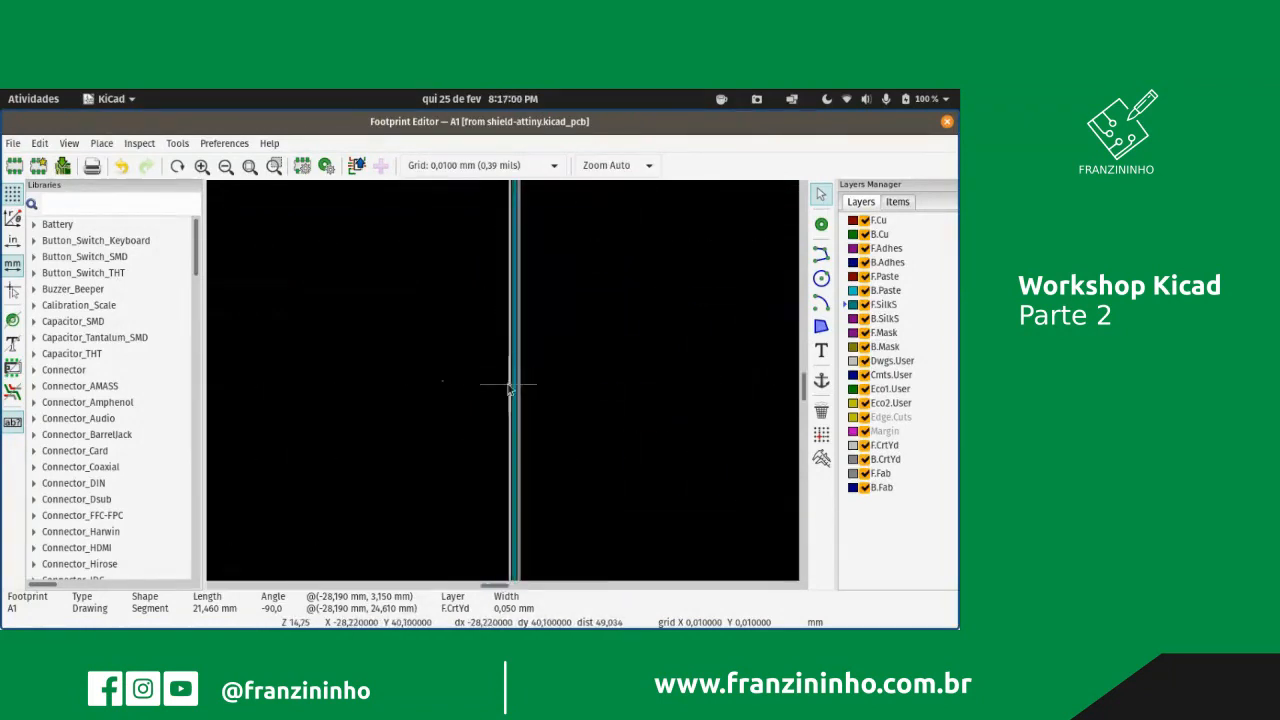
key(Escape)
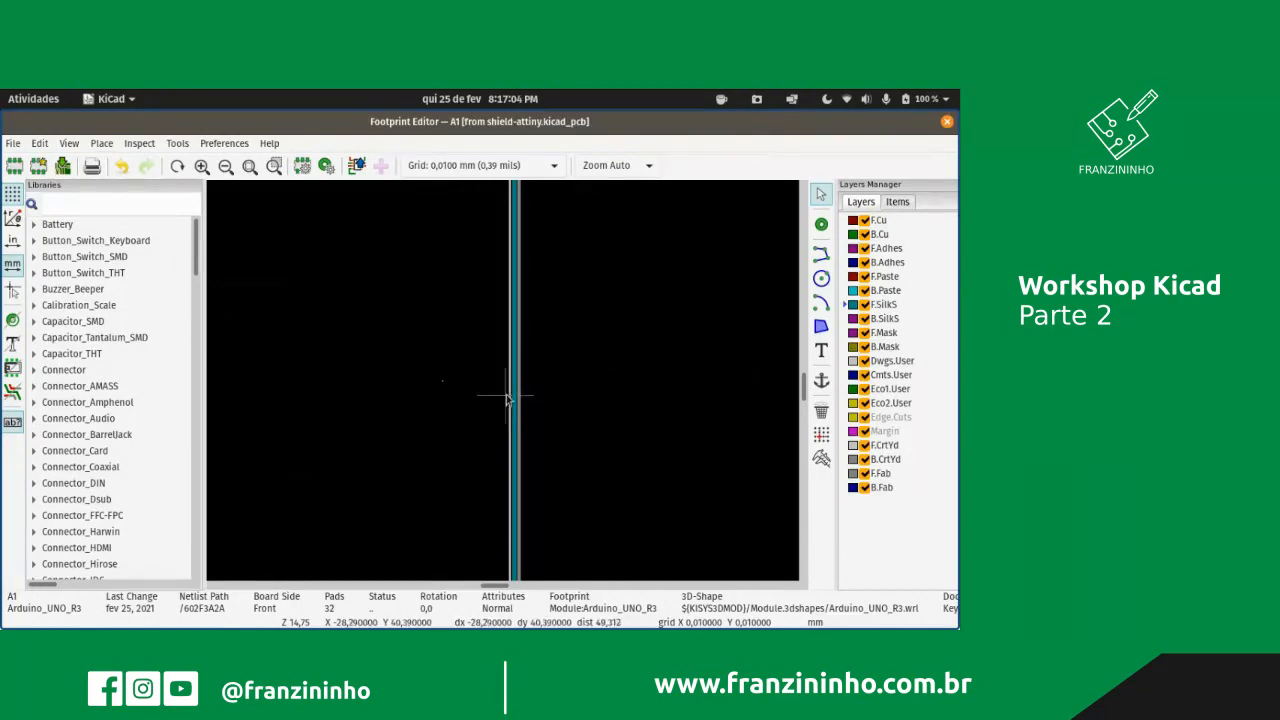
click(510, 400)
double_click(510, 400)
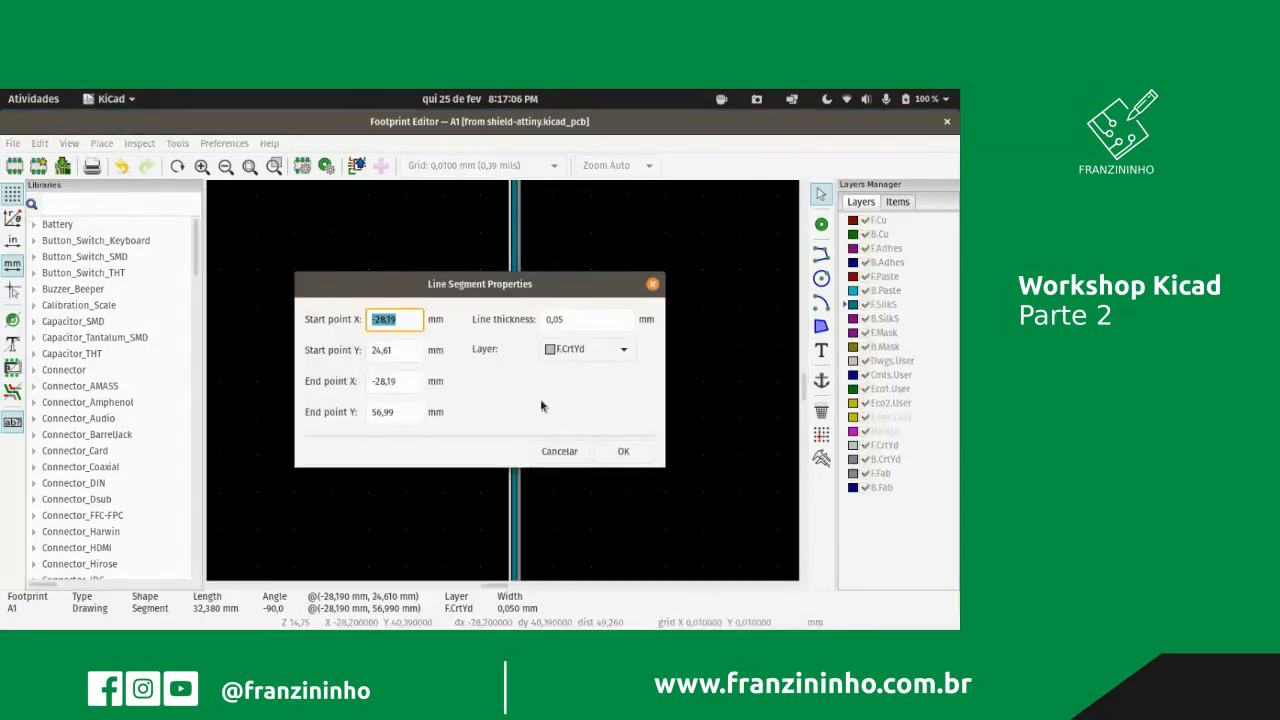
click(621, 447)
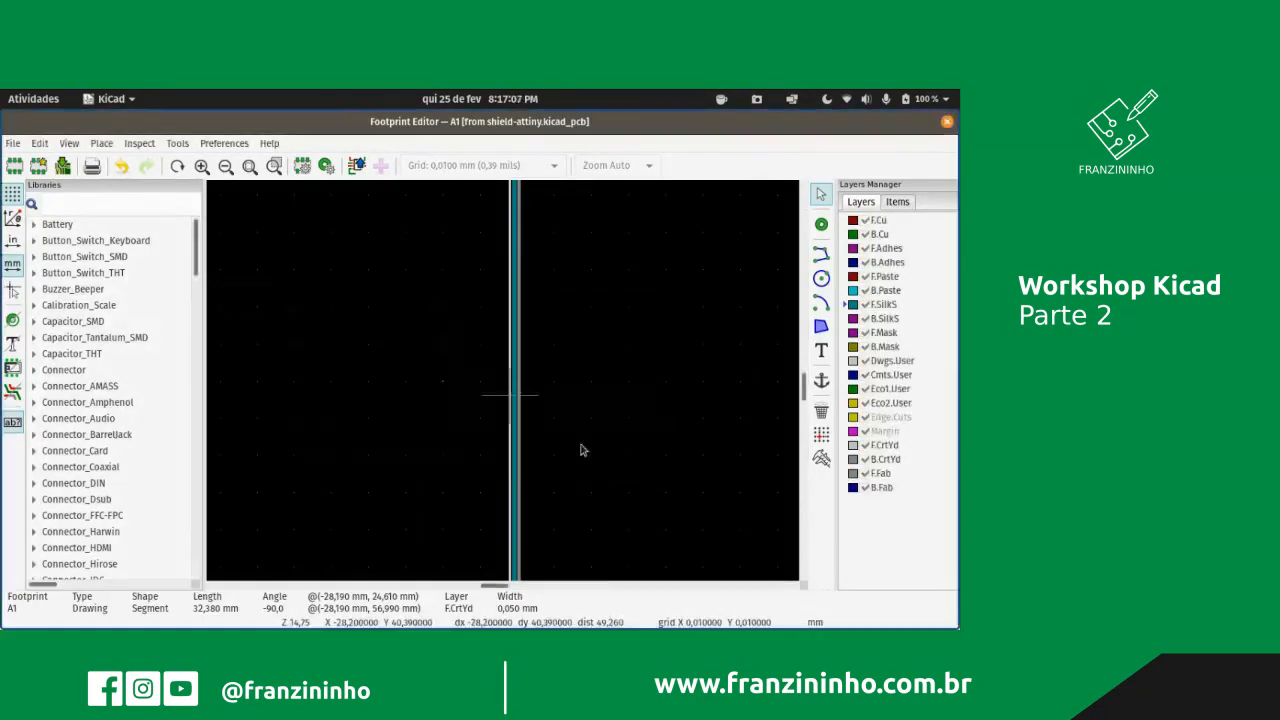
- Inspect the footprint's outline, pads and reference text in the 3D viewer, and return to the footprint editor
click(69, 143)
click(118, 182)
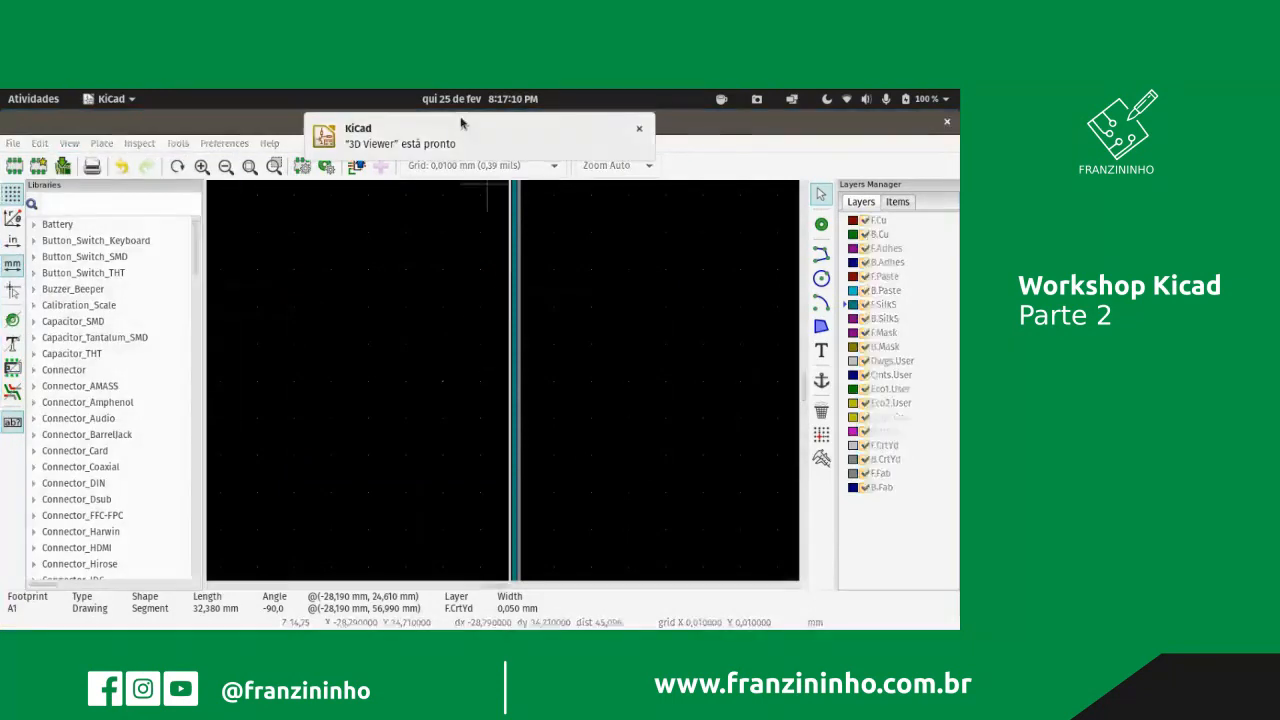
click(461, 131)
scroll(448, 422, up, 5)
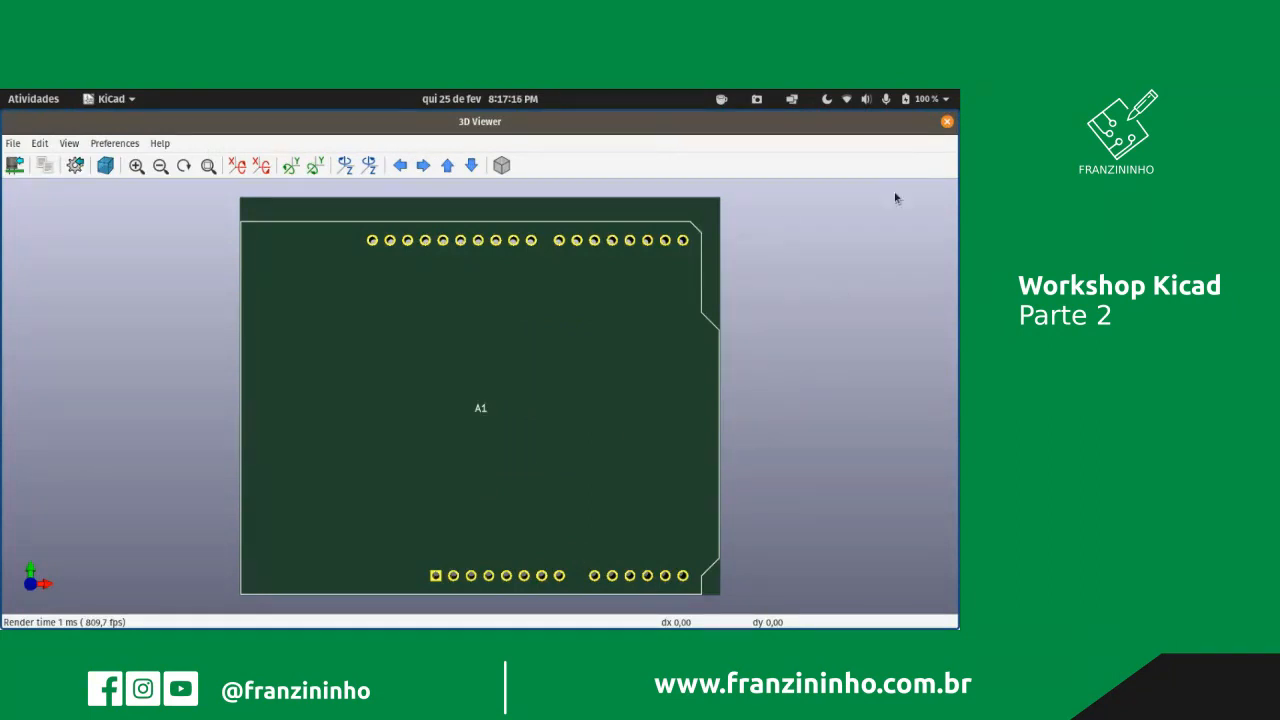
click(946, 123)
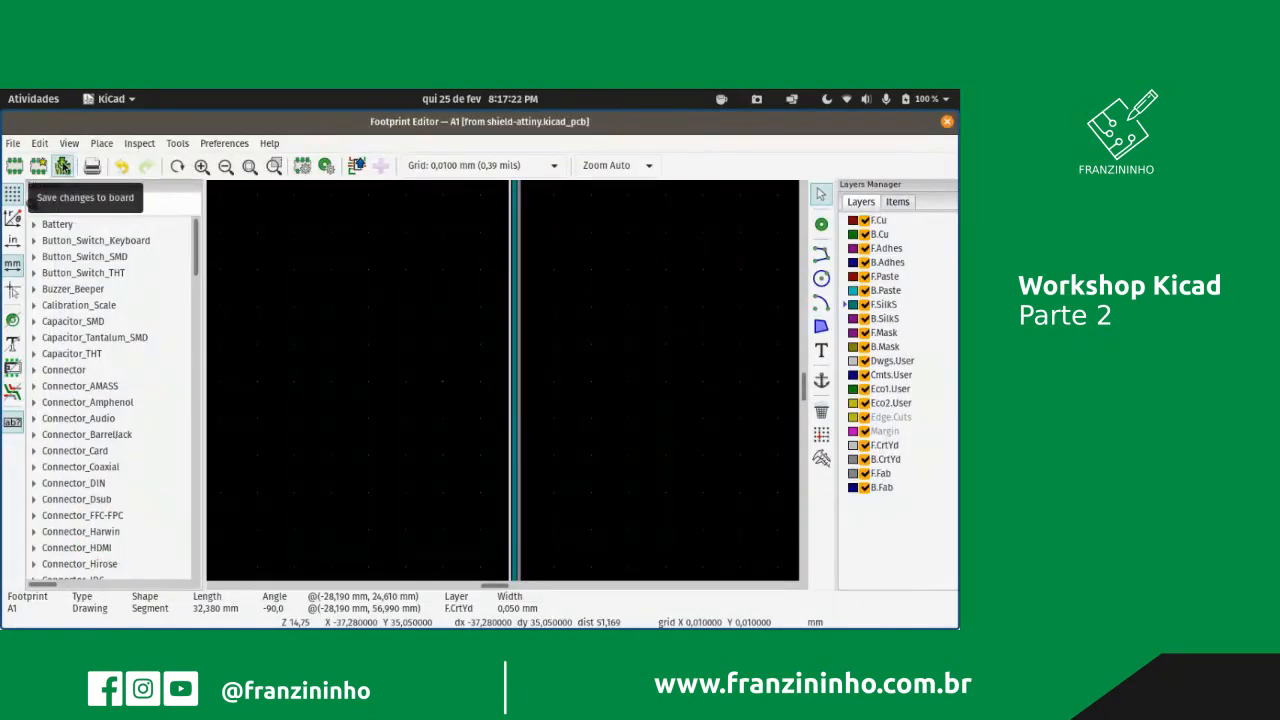
click(12, 143)
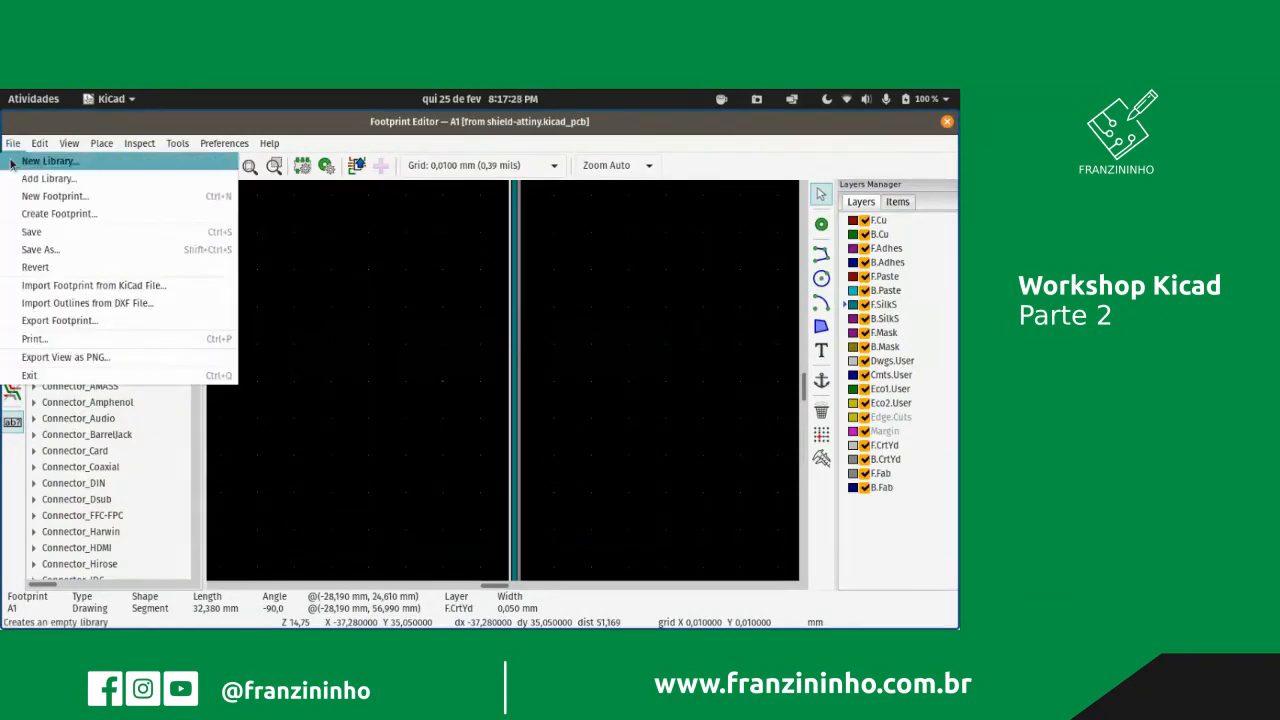
click(12, 162)
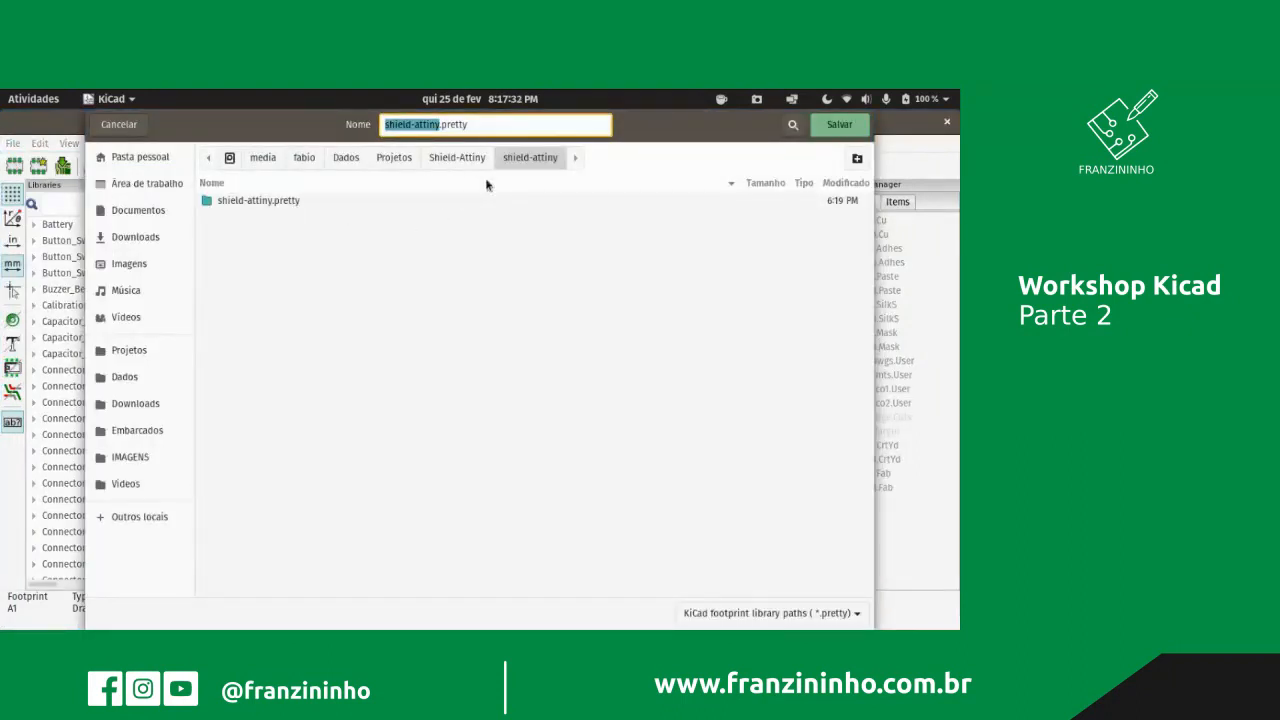
click(433, 126)
click(455, 161)
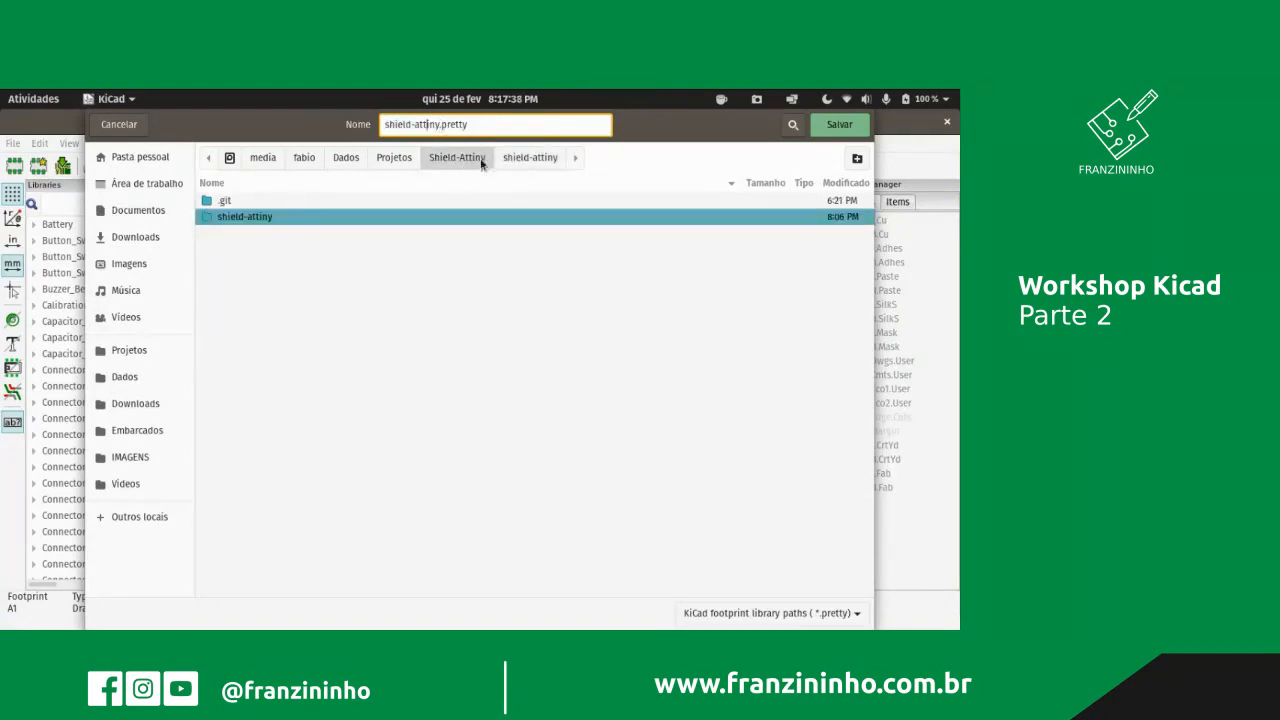
click(507, 160)
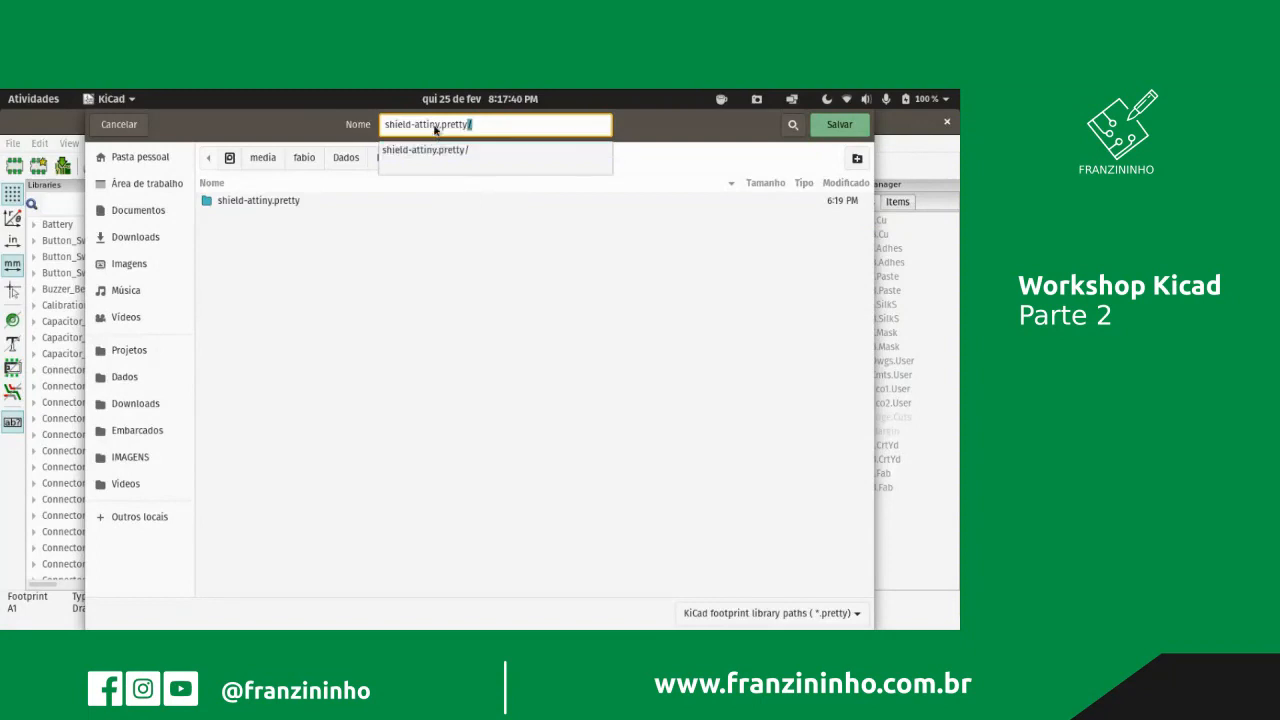
click(271, 202)
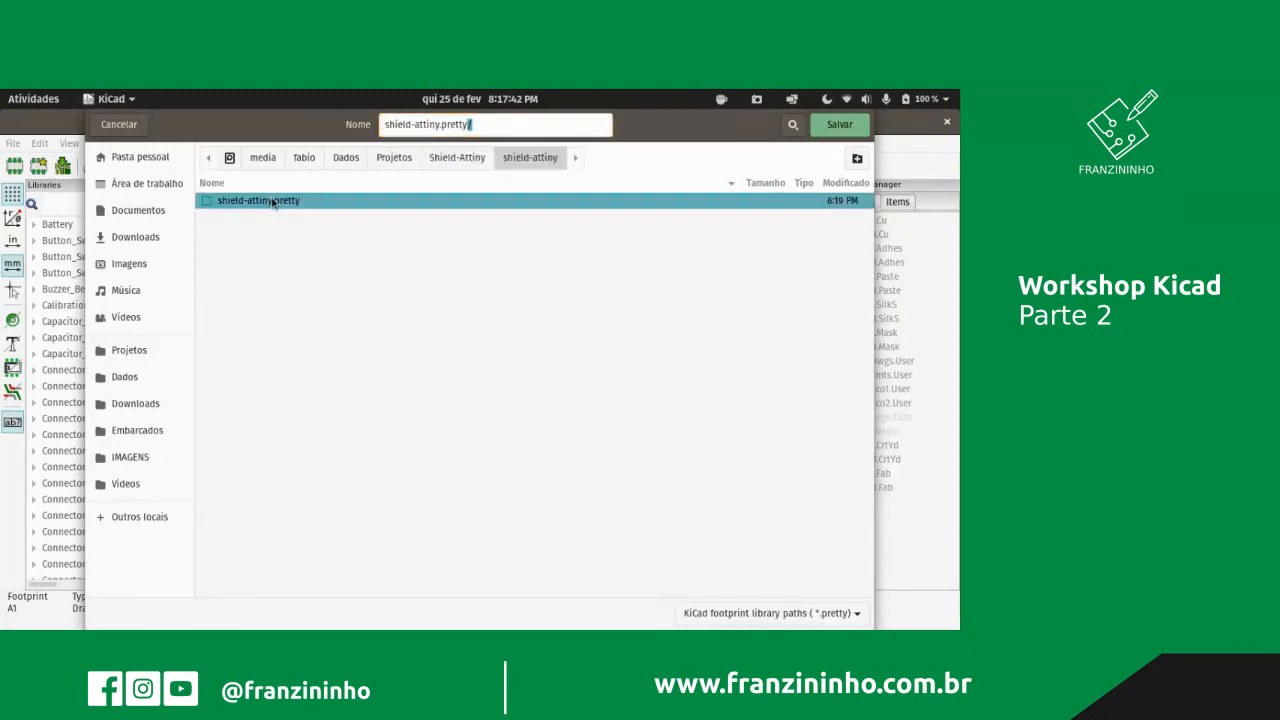
double_click(274, 201)
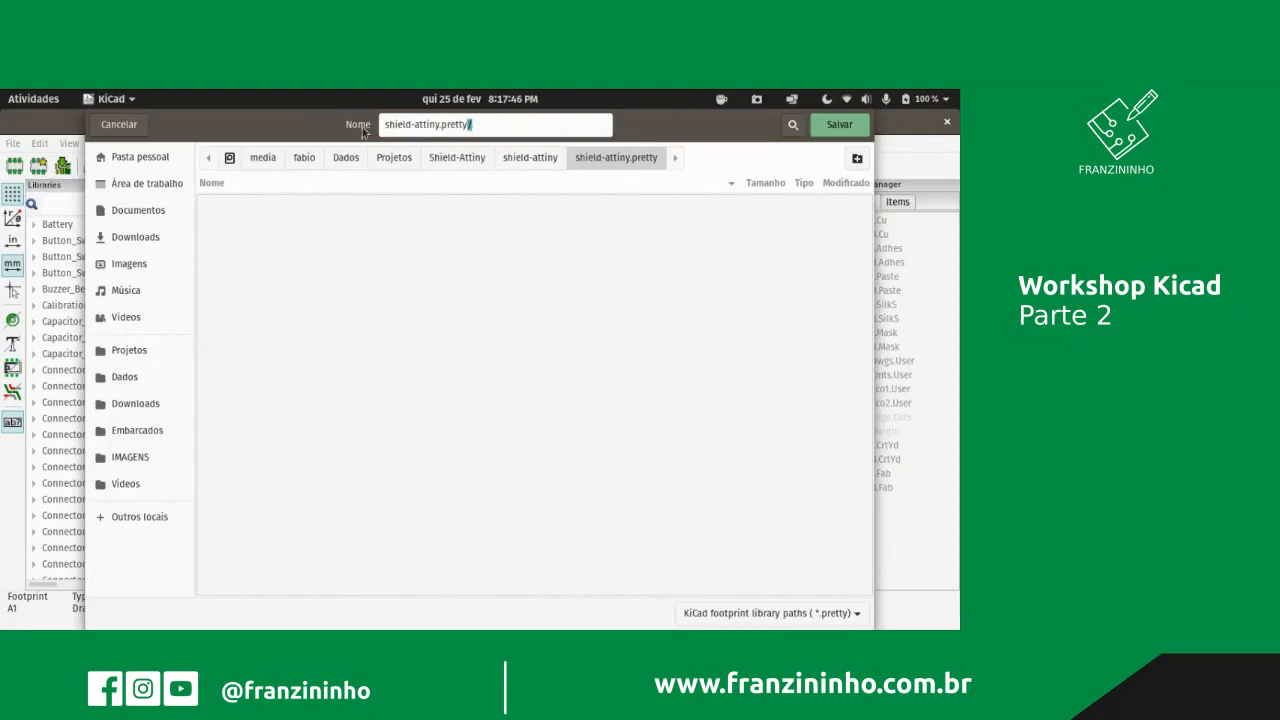
click(500, 158)
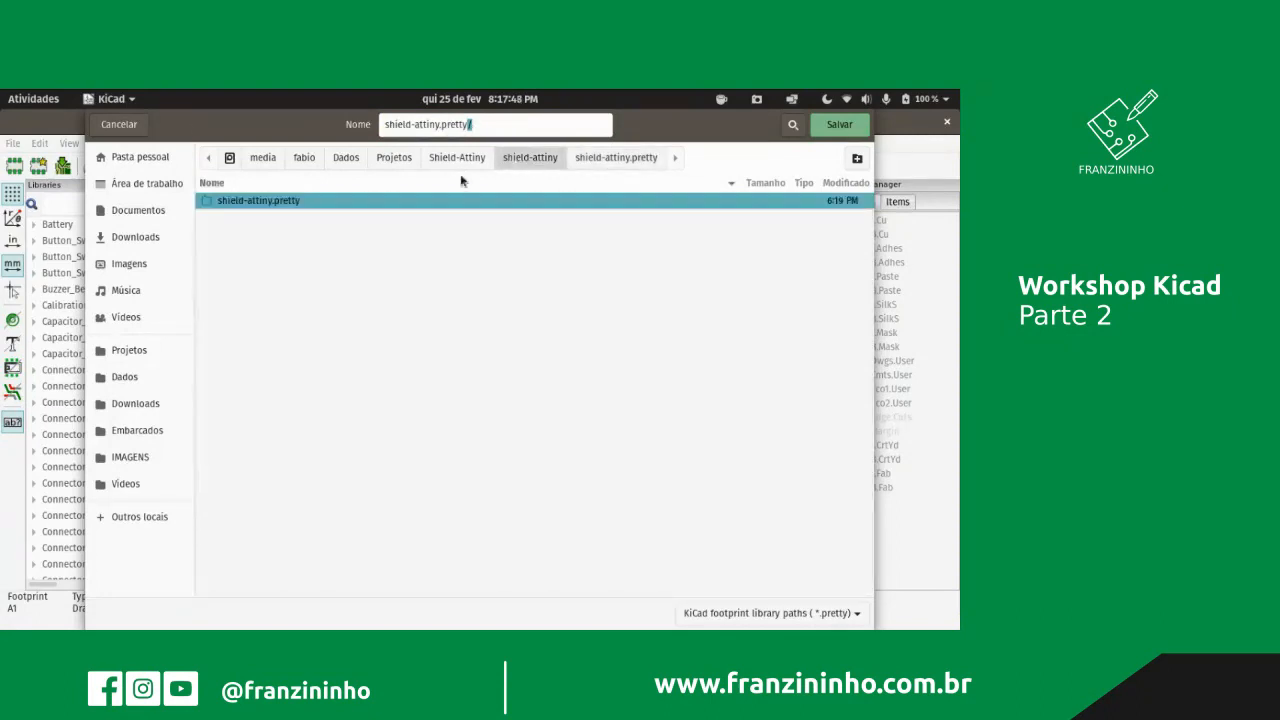
double_click(325, 200)
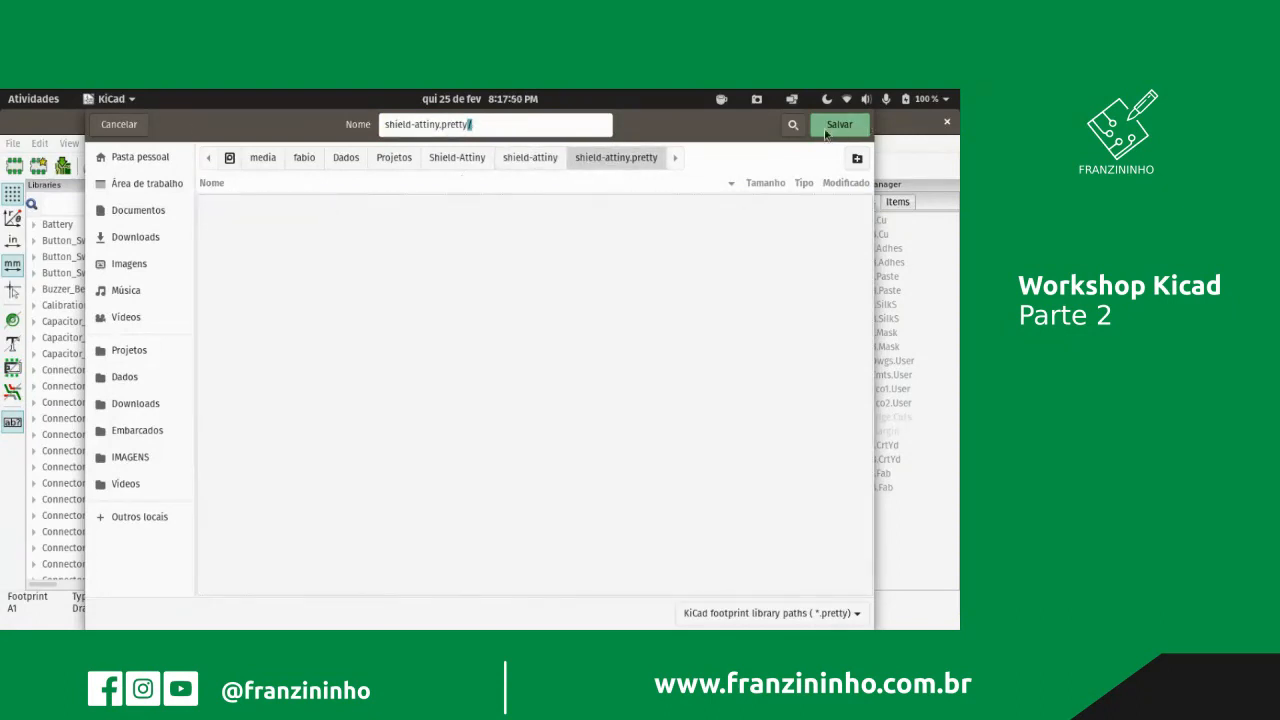
click(489, 124)
click(530, 158)
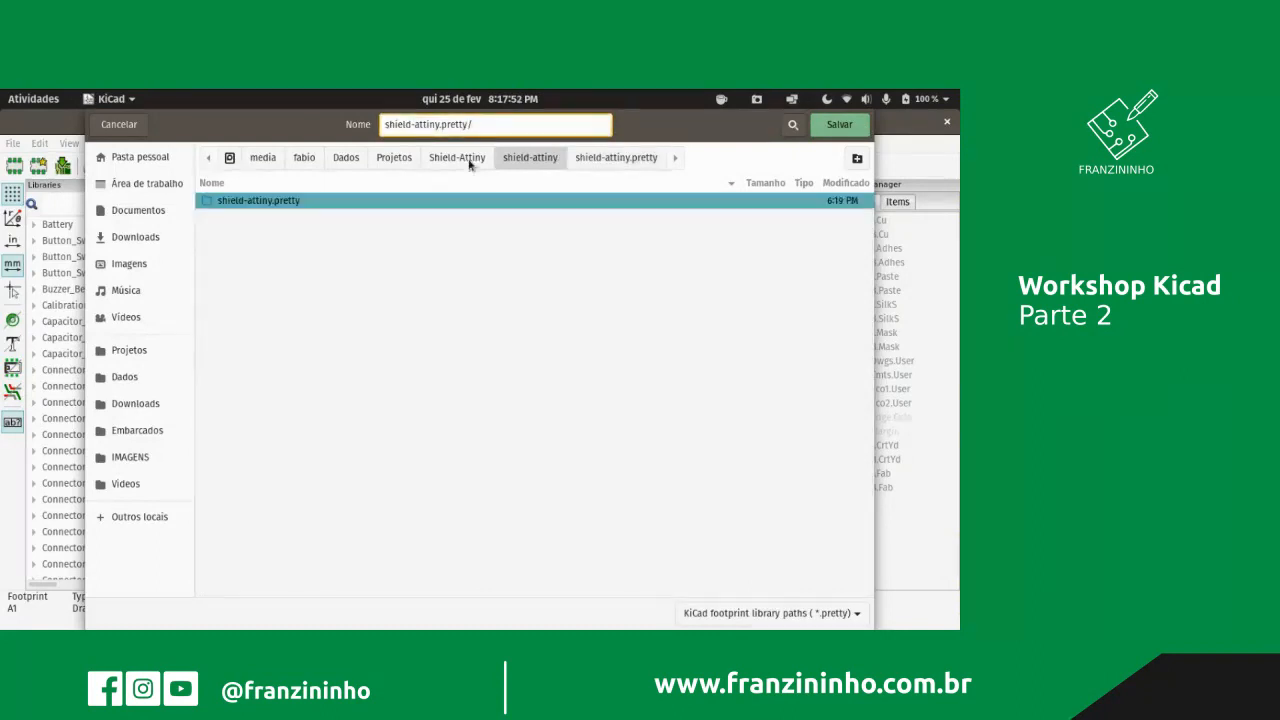
click(460, 159)
double_click(249, 216)
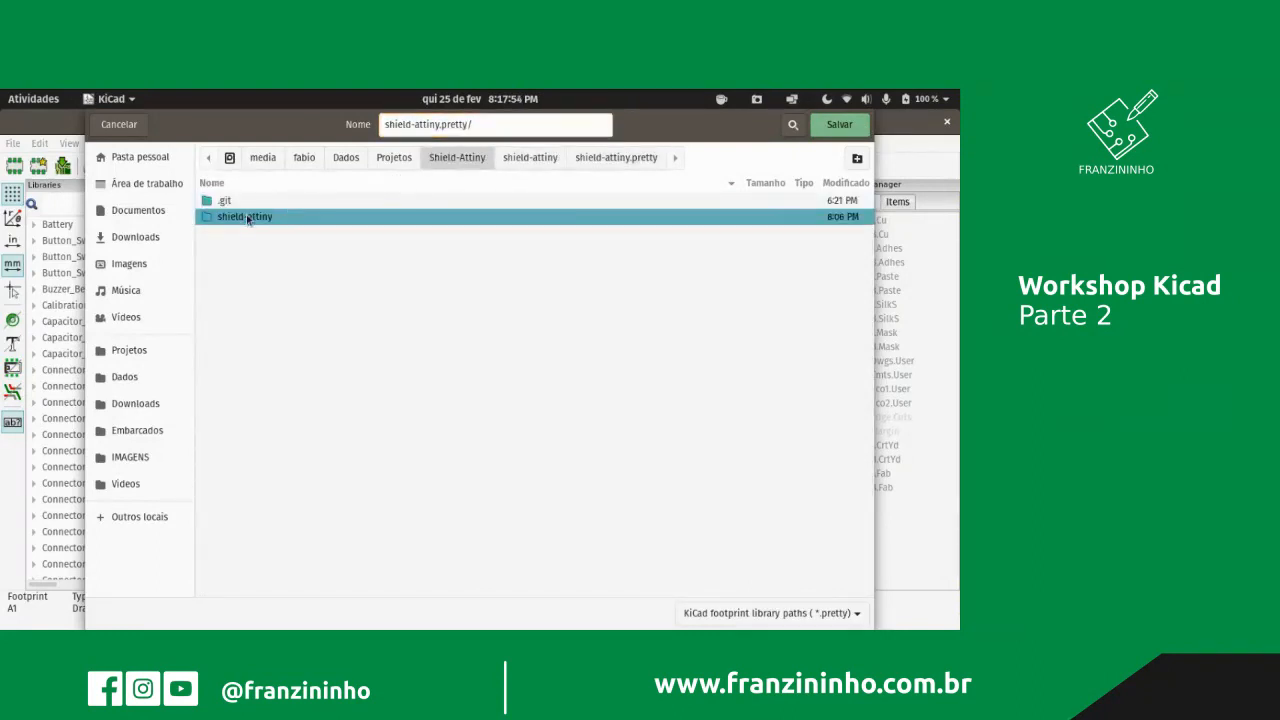
click(130, 125)
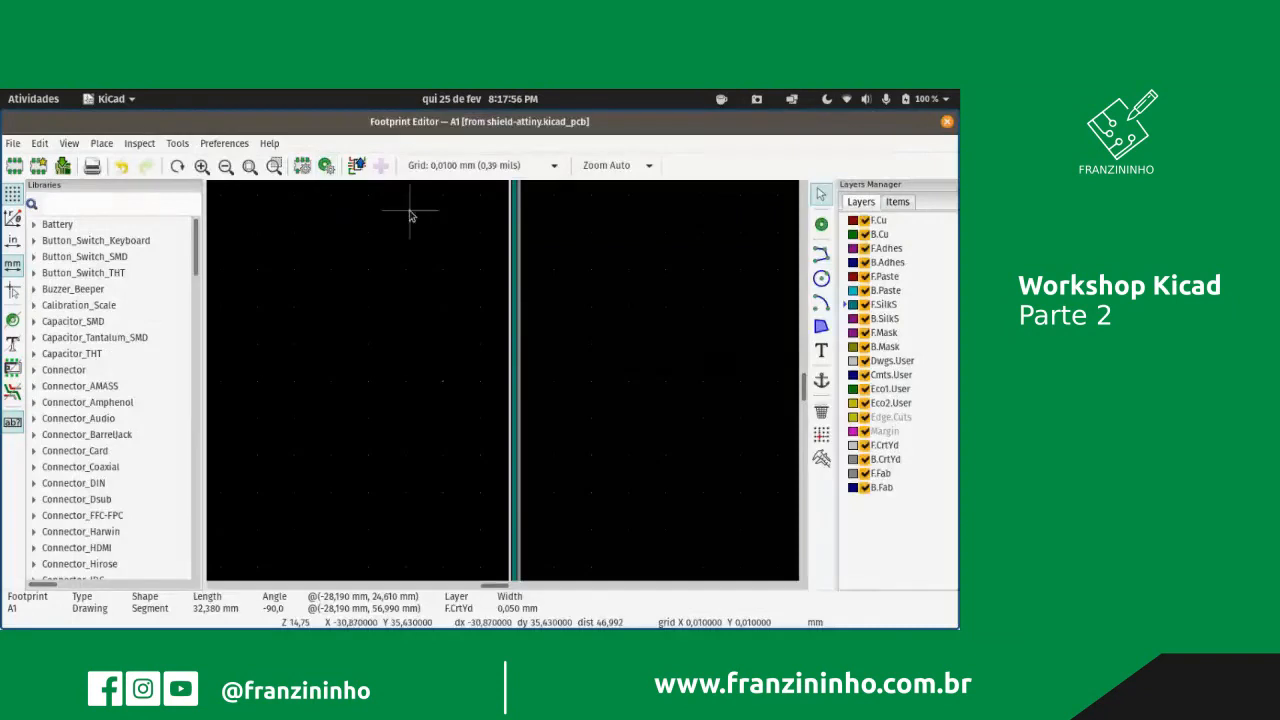
- Save the footprint under the new name Shield_Arduino_UNO_R3 in the shield-attiny library
click(13, 143)
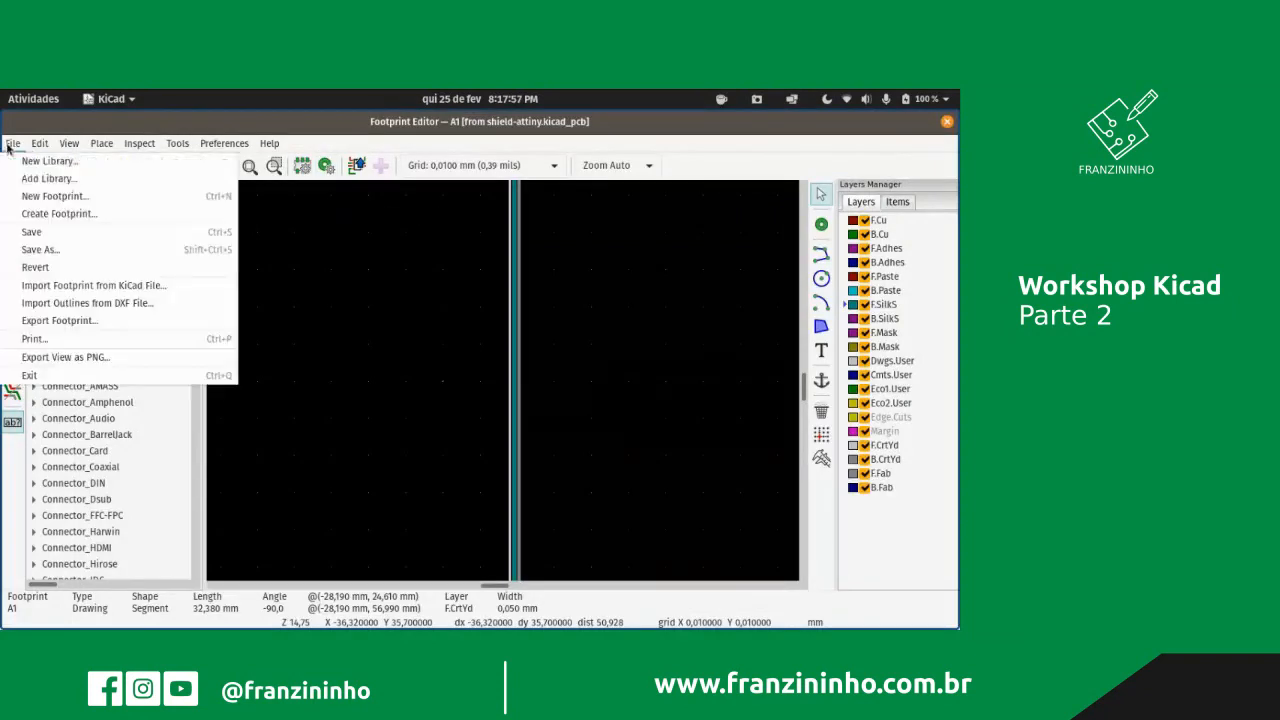
click(60, 248)
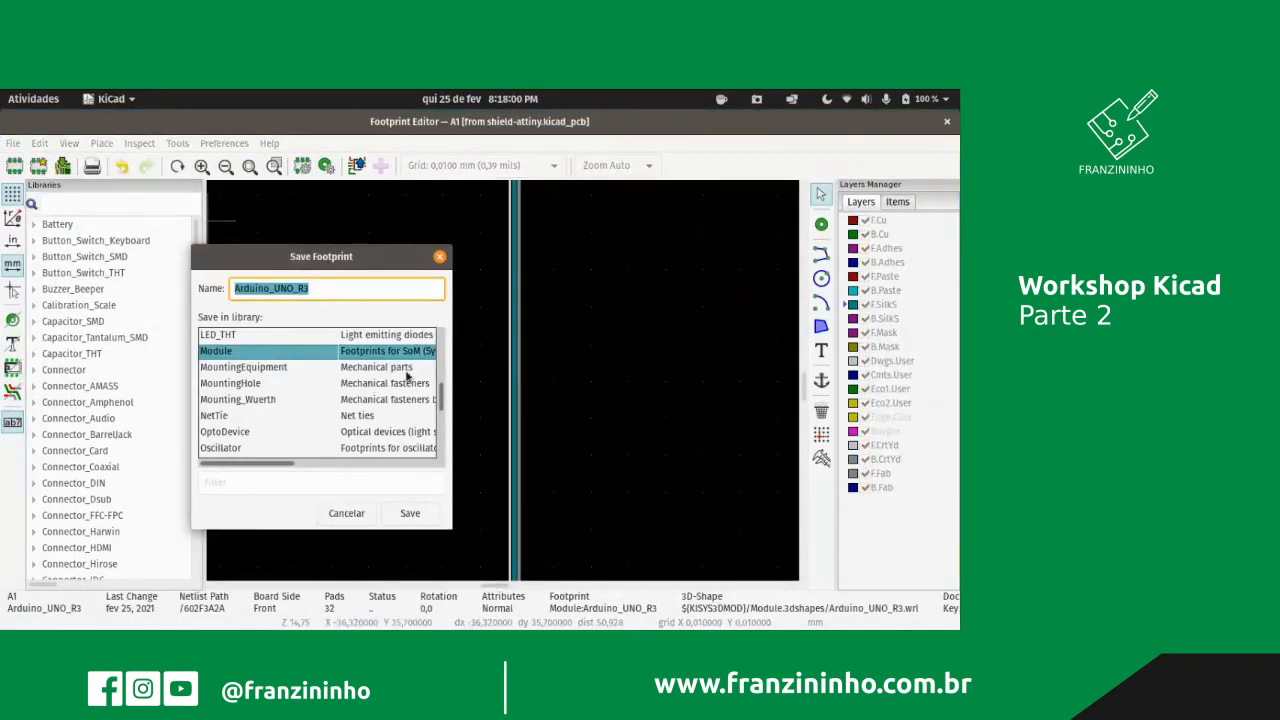
click(345, 289)
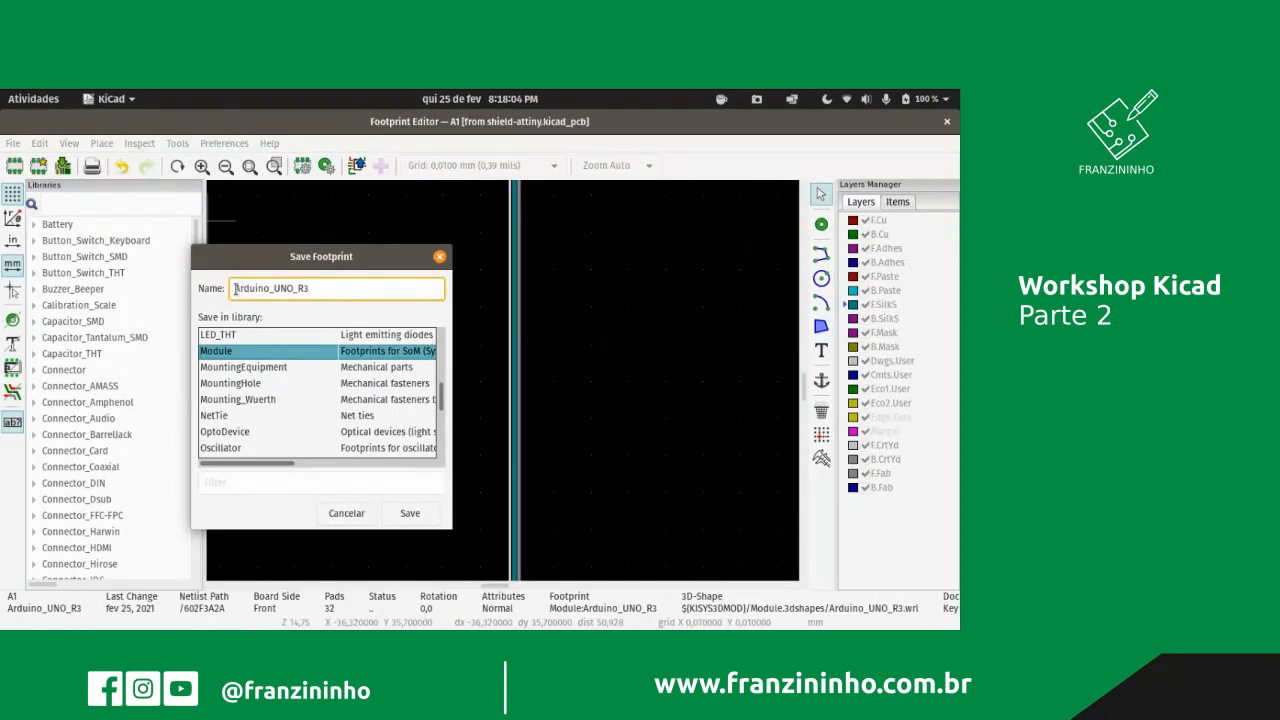
text(Shield_)
scroll(325, 428, down, 10)
scroll(325, 428, up, 5)
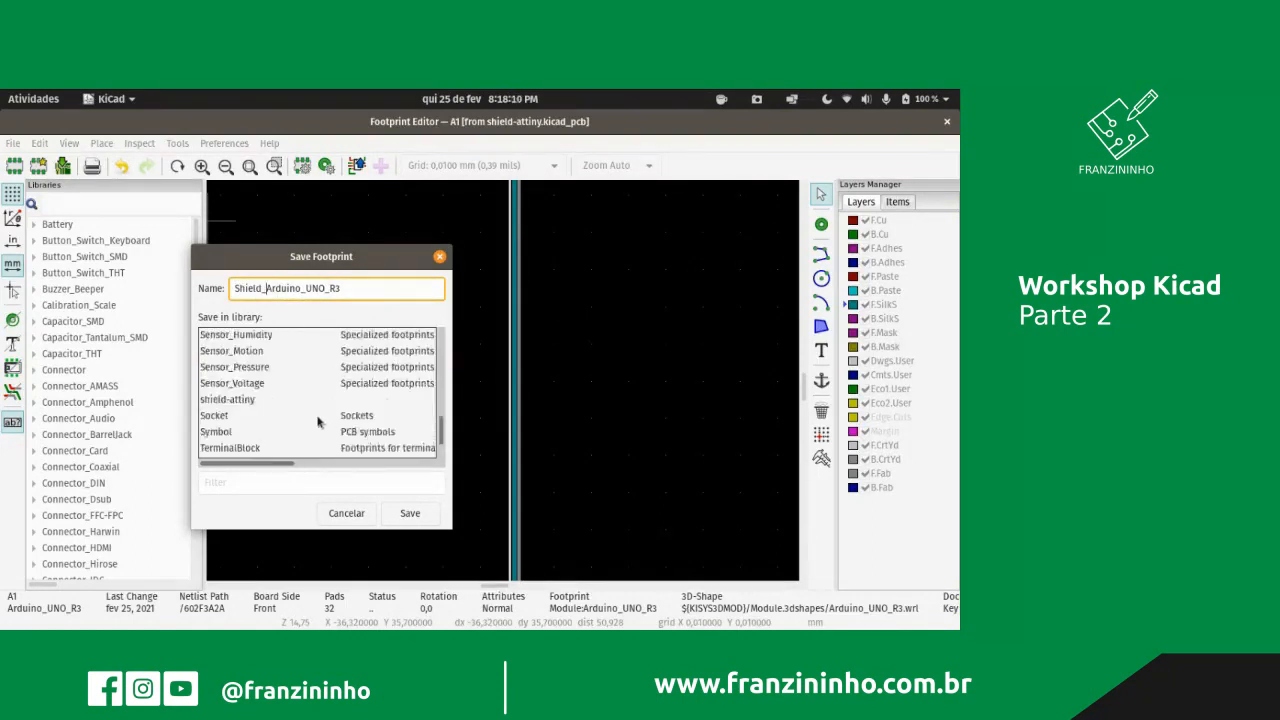
scroll(312, 415, down, 3)
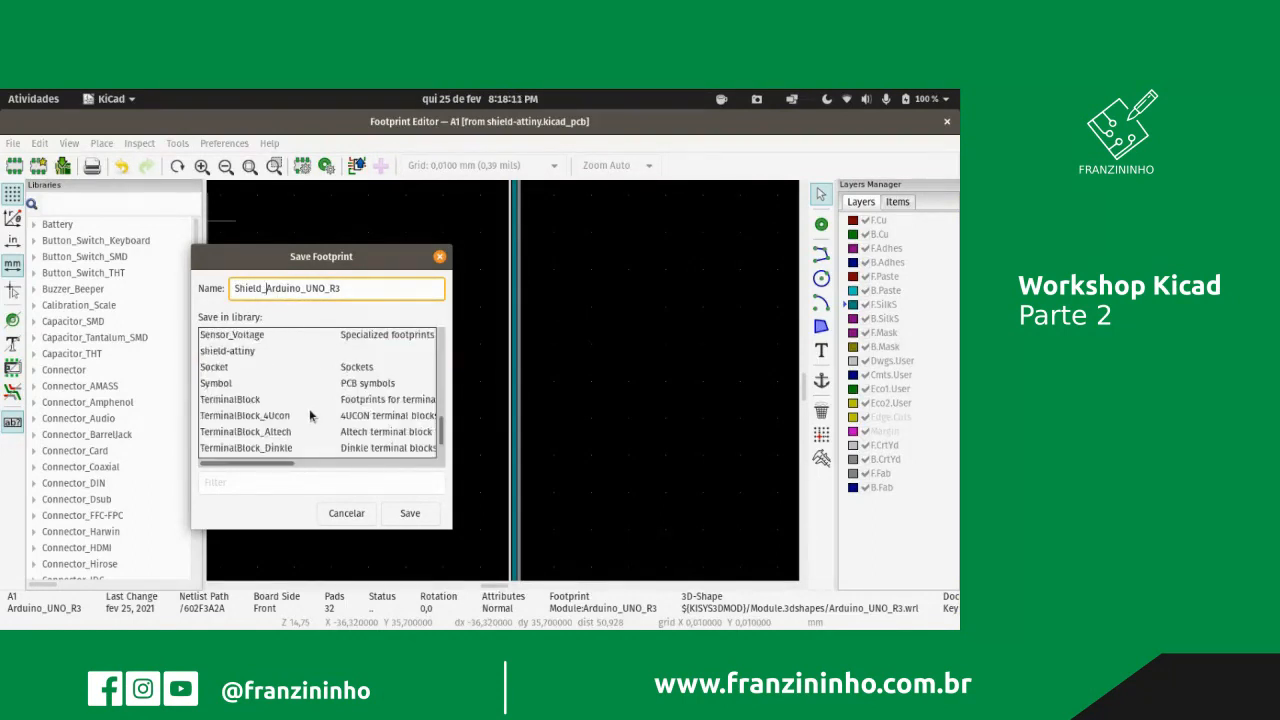
click(252, 352)
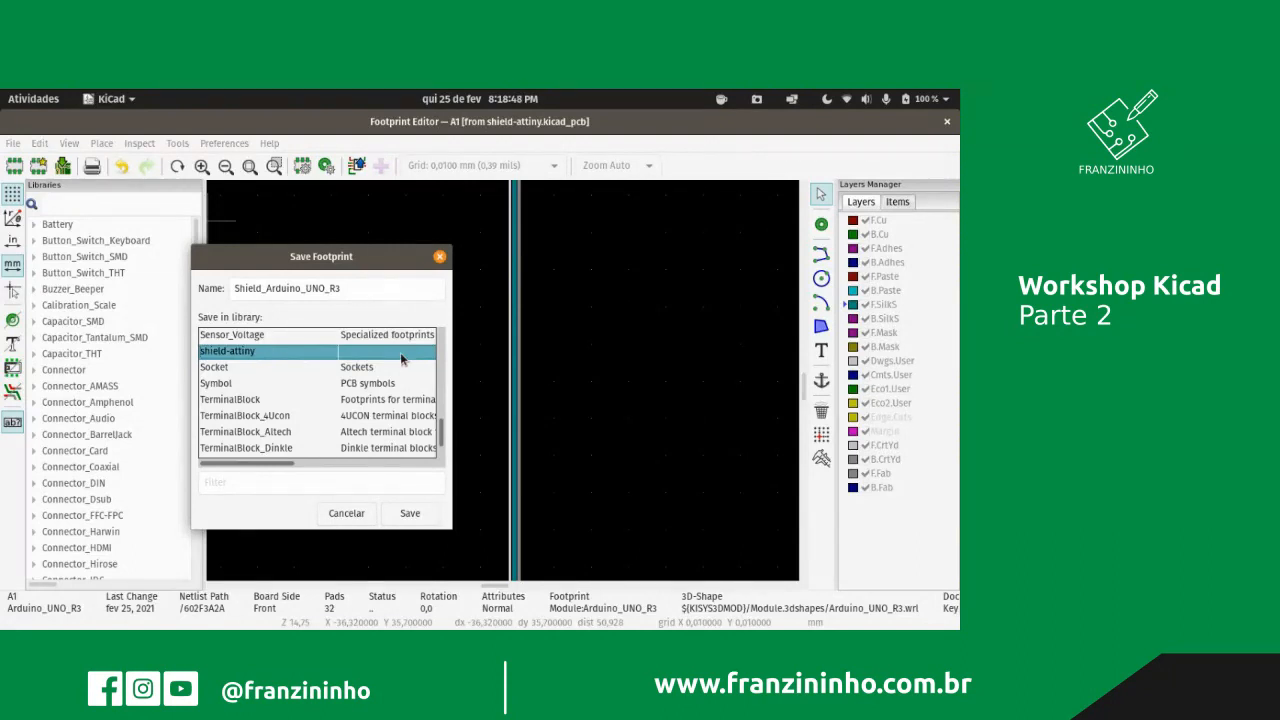
click(410, 513)
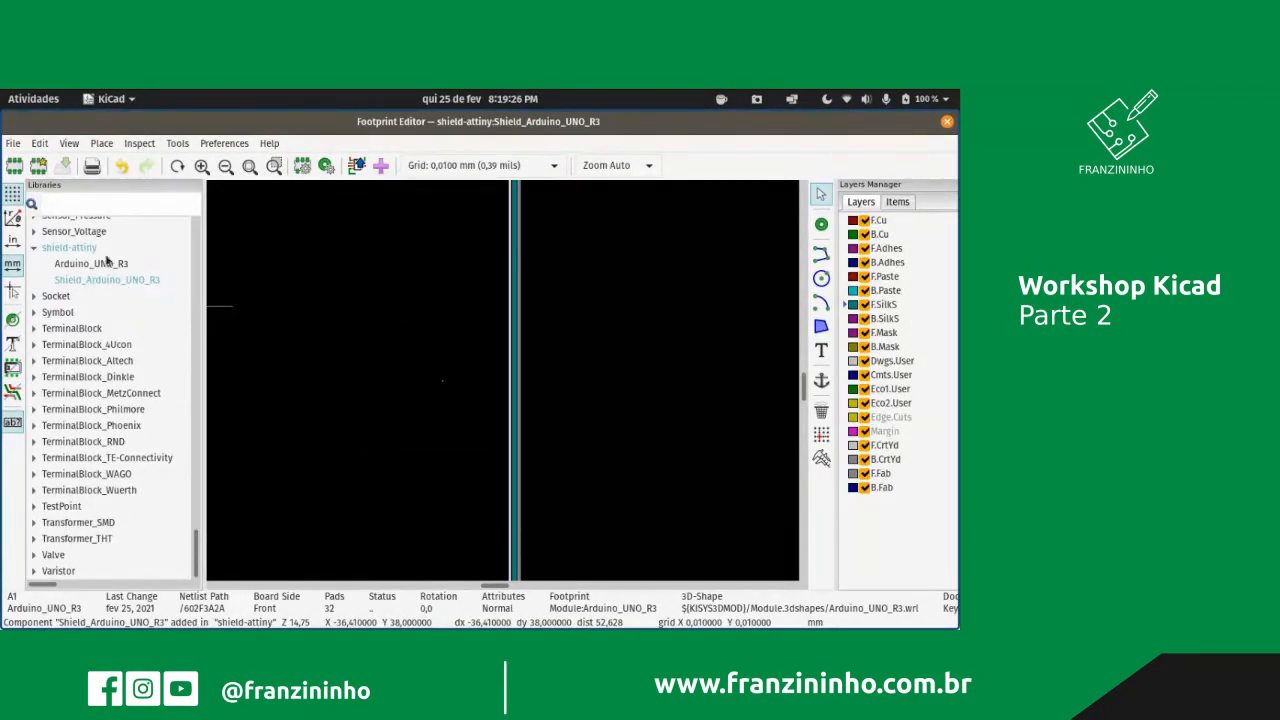
- Open the Shield_Arduino_UNO_R3 footprint from the shield-attiny library and inspect its outline and pads
click(106, 261)
click(103, 281)
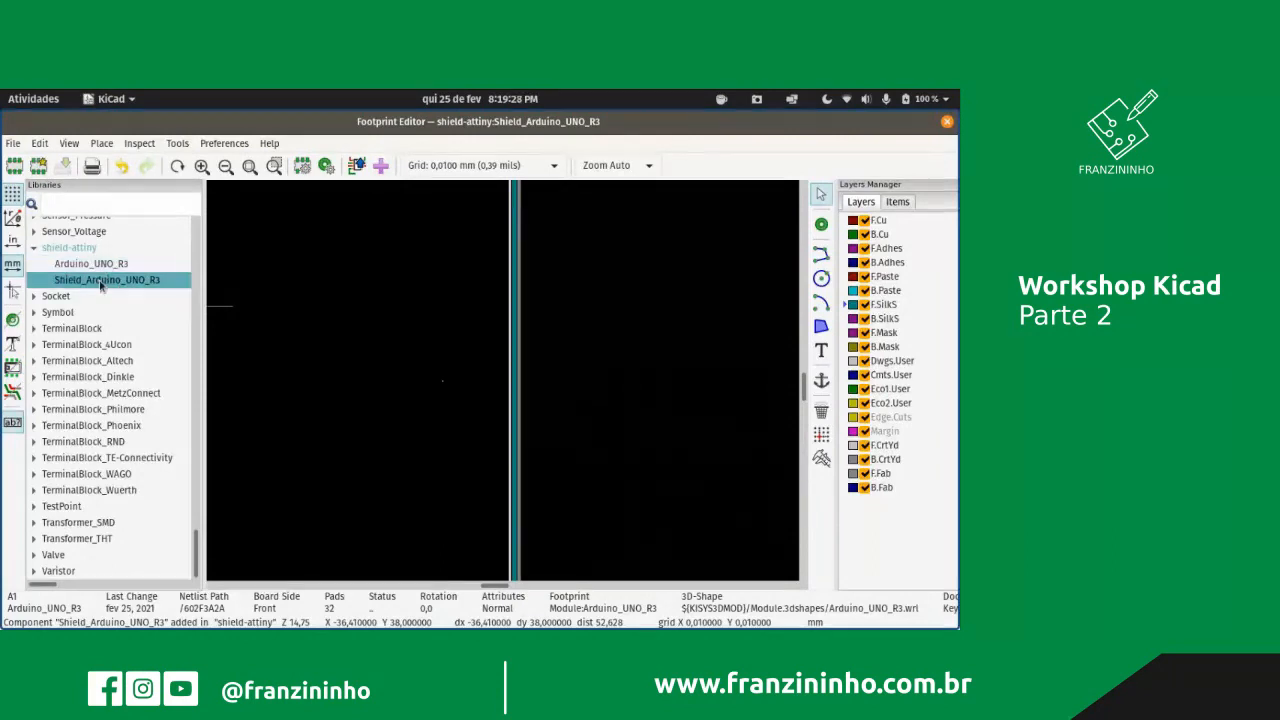
double_click(100, 282)
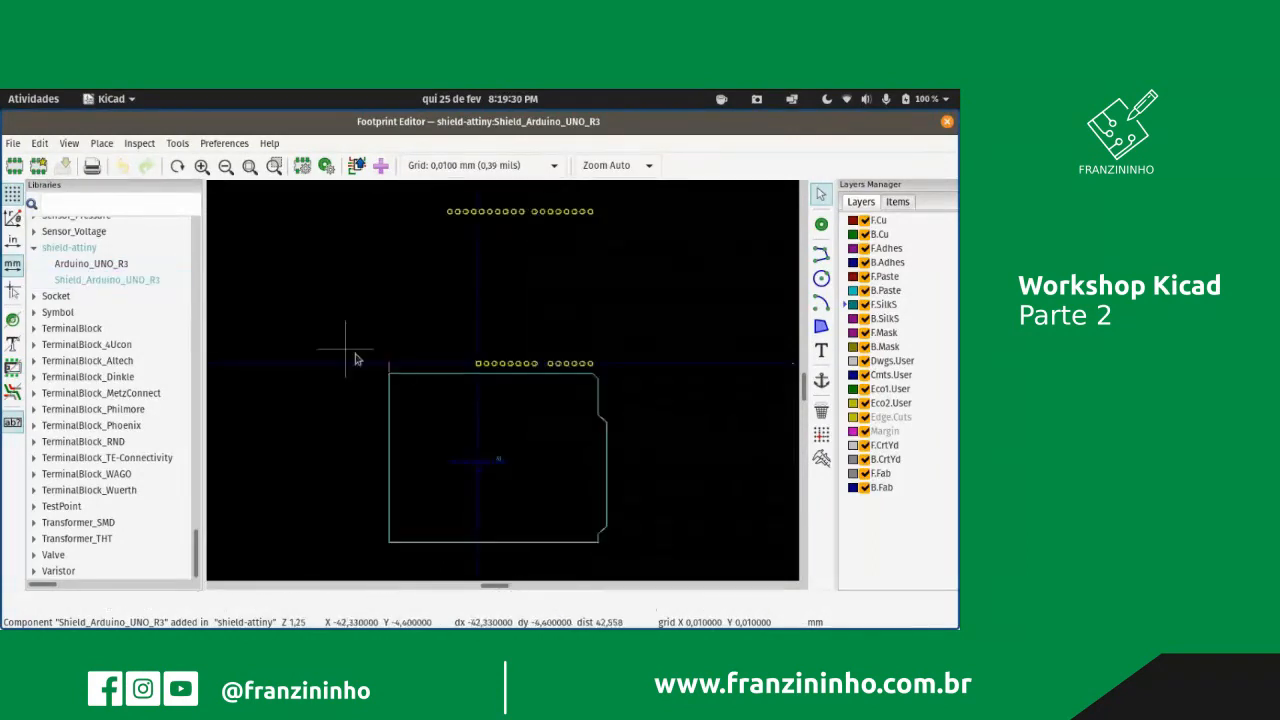
click(84, 268)
double_click(90, 280)
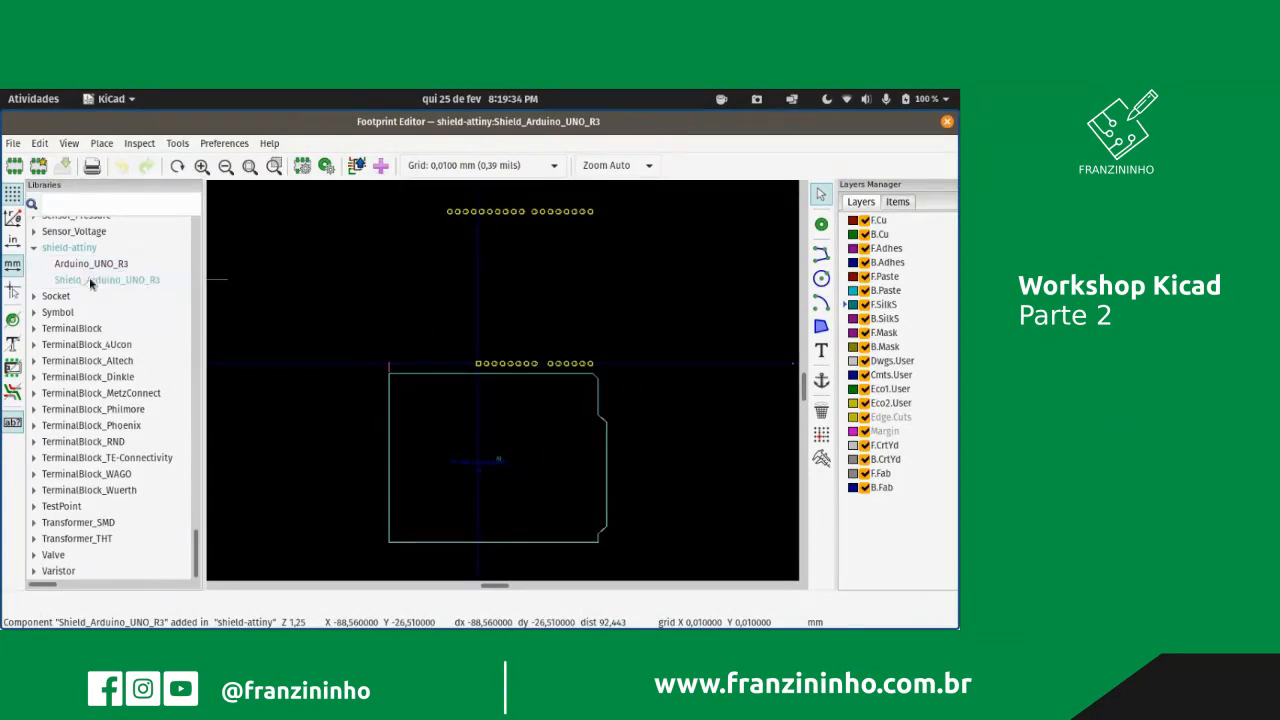
double_click(89, 277)
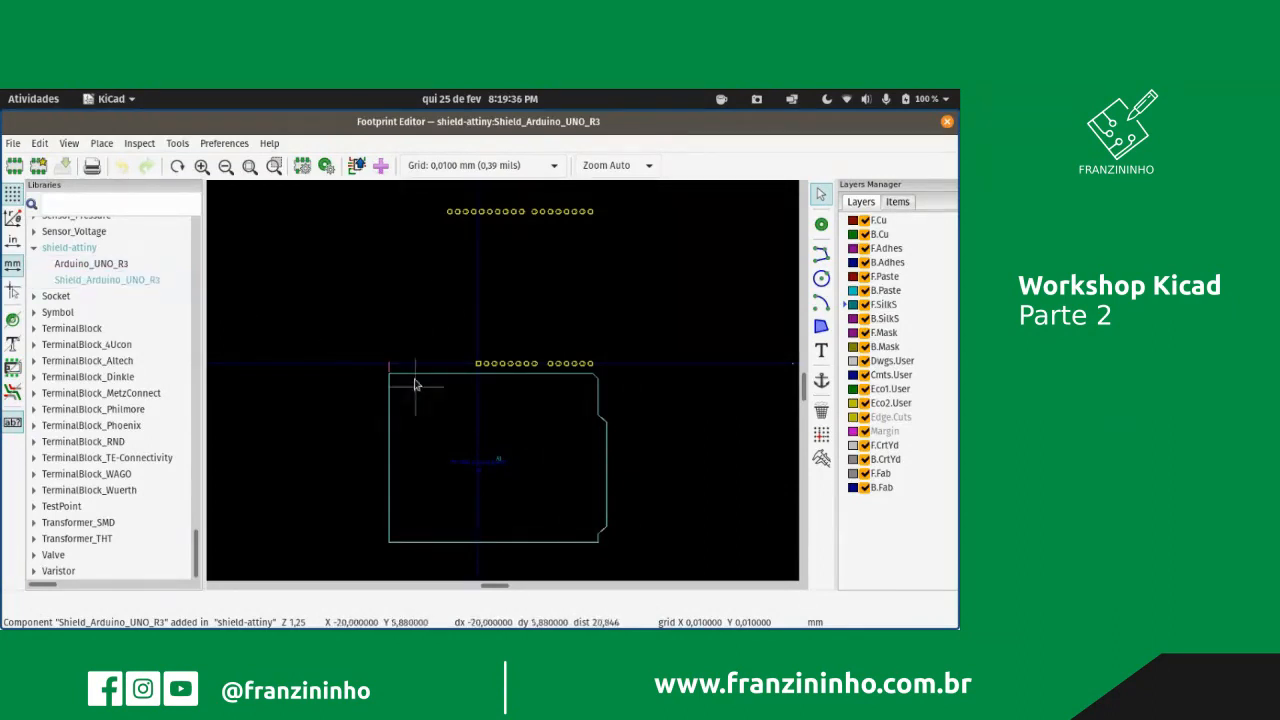
scroll(443, 408, up, 2)
scroll(541, 426, up, 1)
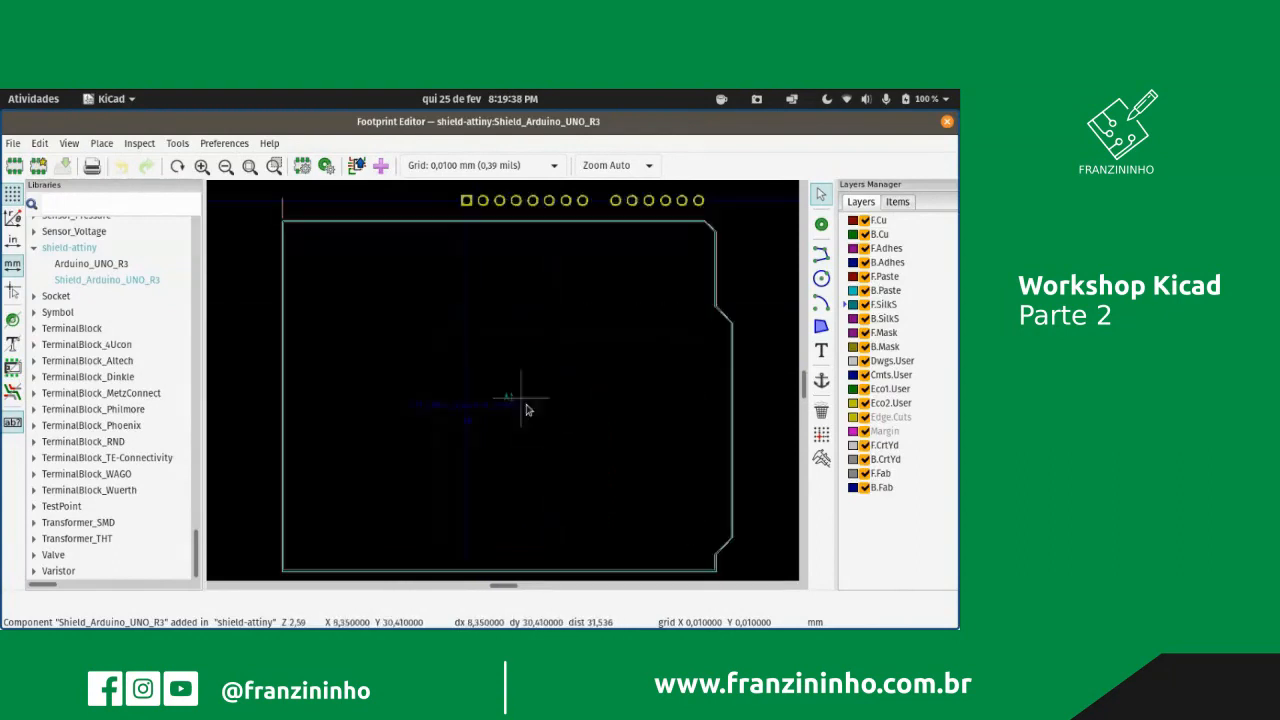
scroll(537, 423, down, 1)
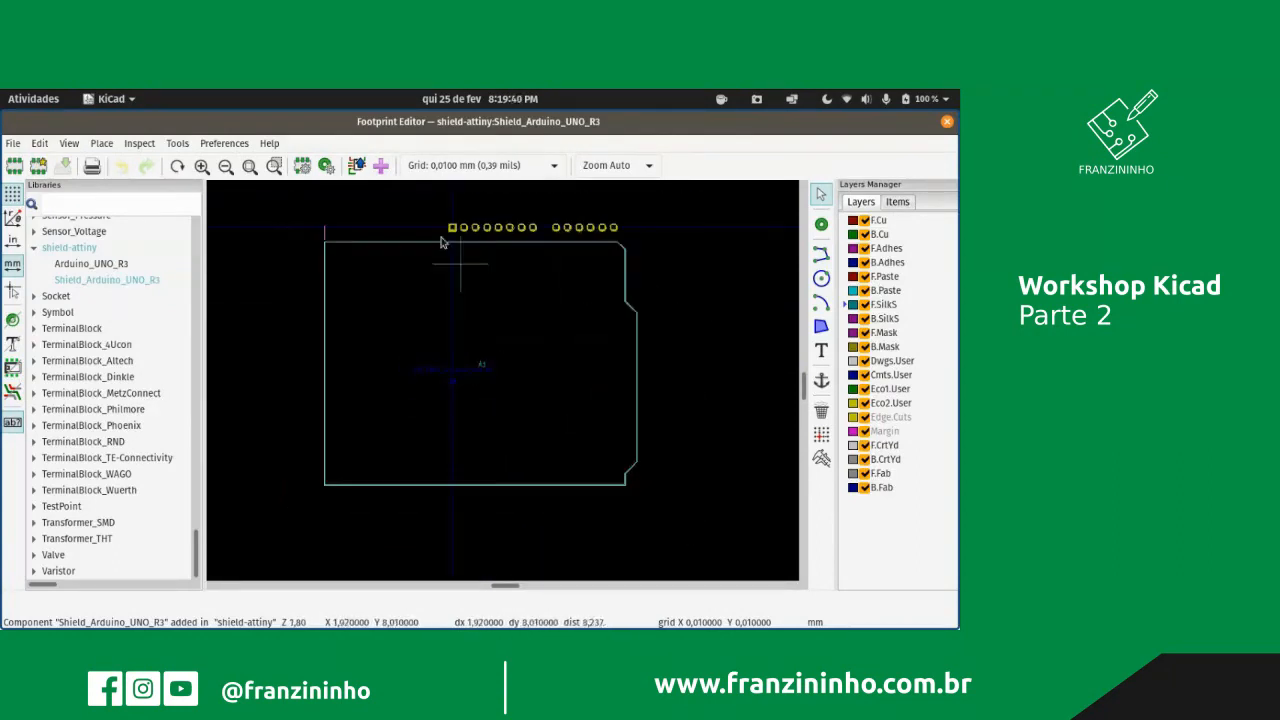
- Compare the Arduino_UNO_R3 footprint with Shield_Arduino_UNO_R3, checking where the outline sits relative to the pad rows
double_click(73, 266)
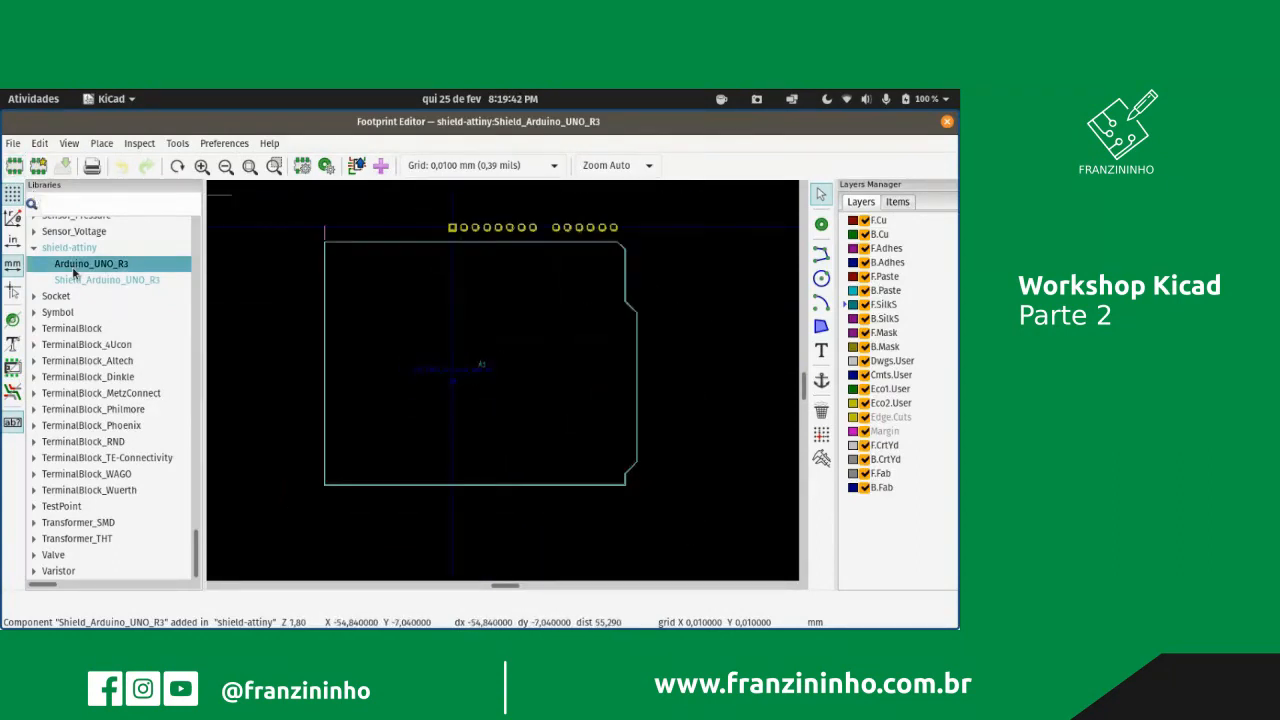
double_click(74, 279)
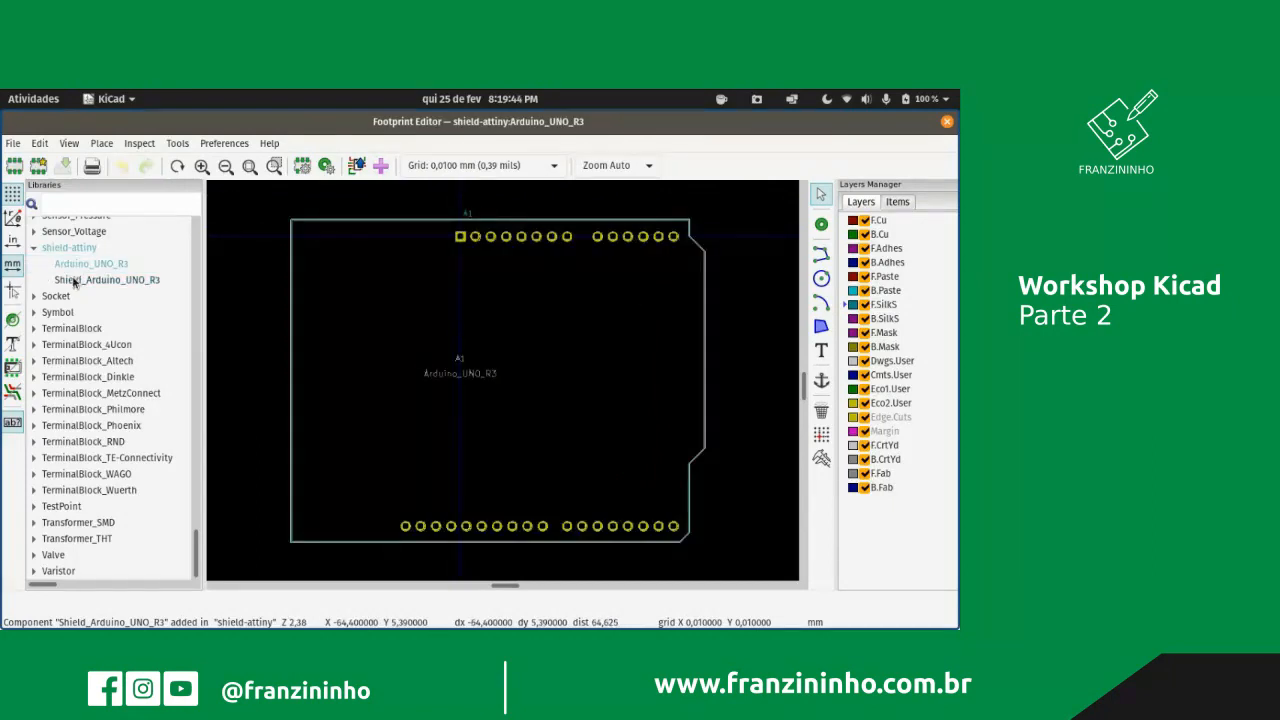
scroll(502, 385, up, 2)
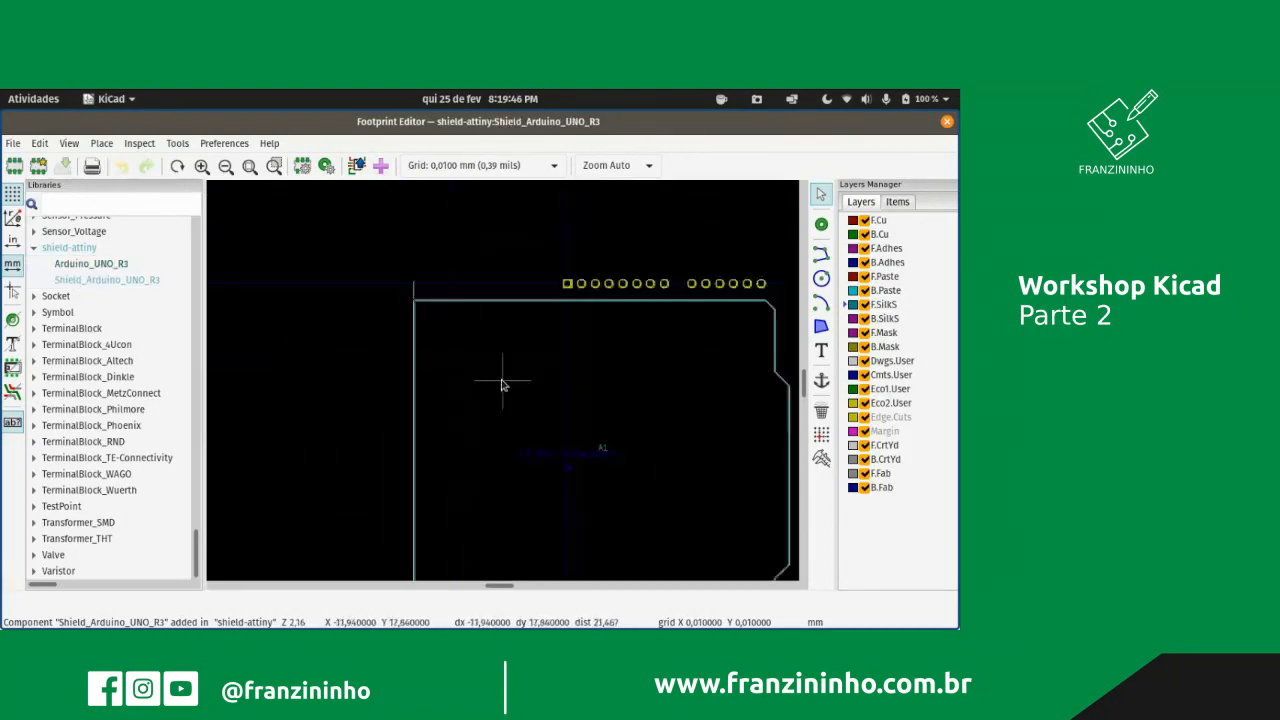
scroll(502, 385, down, 4)
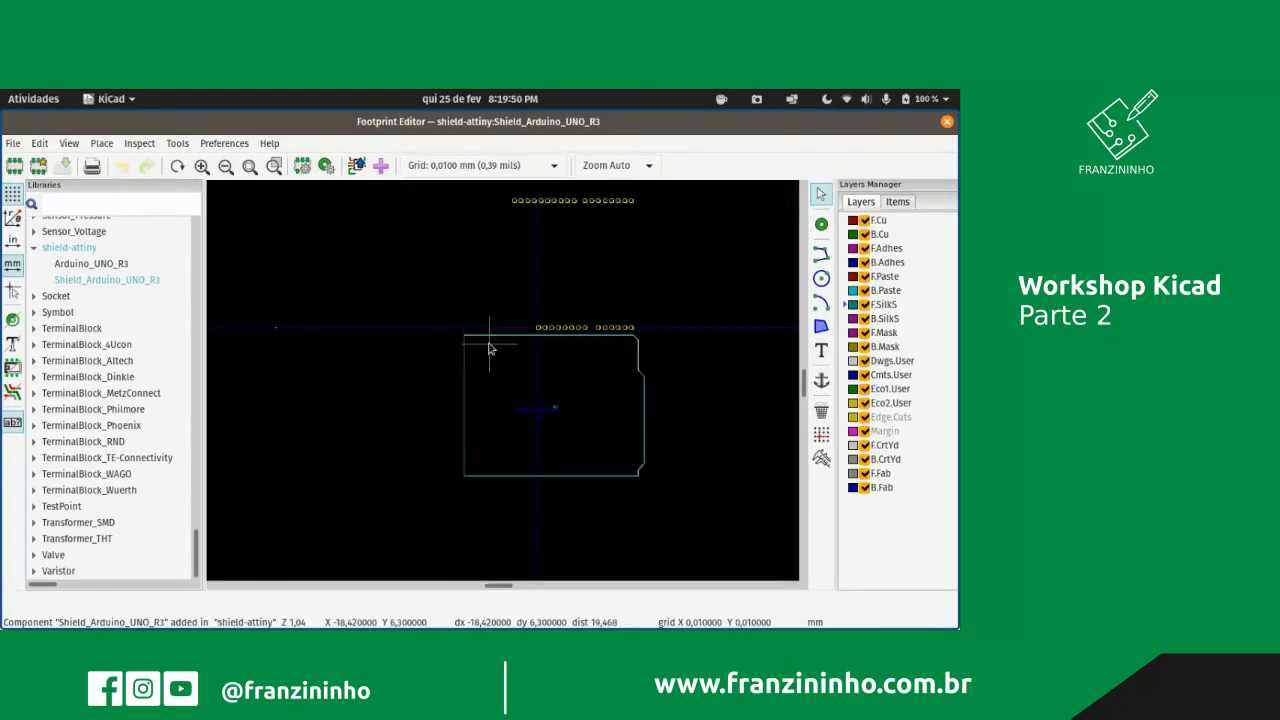
scroll(495, 370, up, 3)
scroll(503, 380, down, 2)
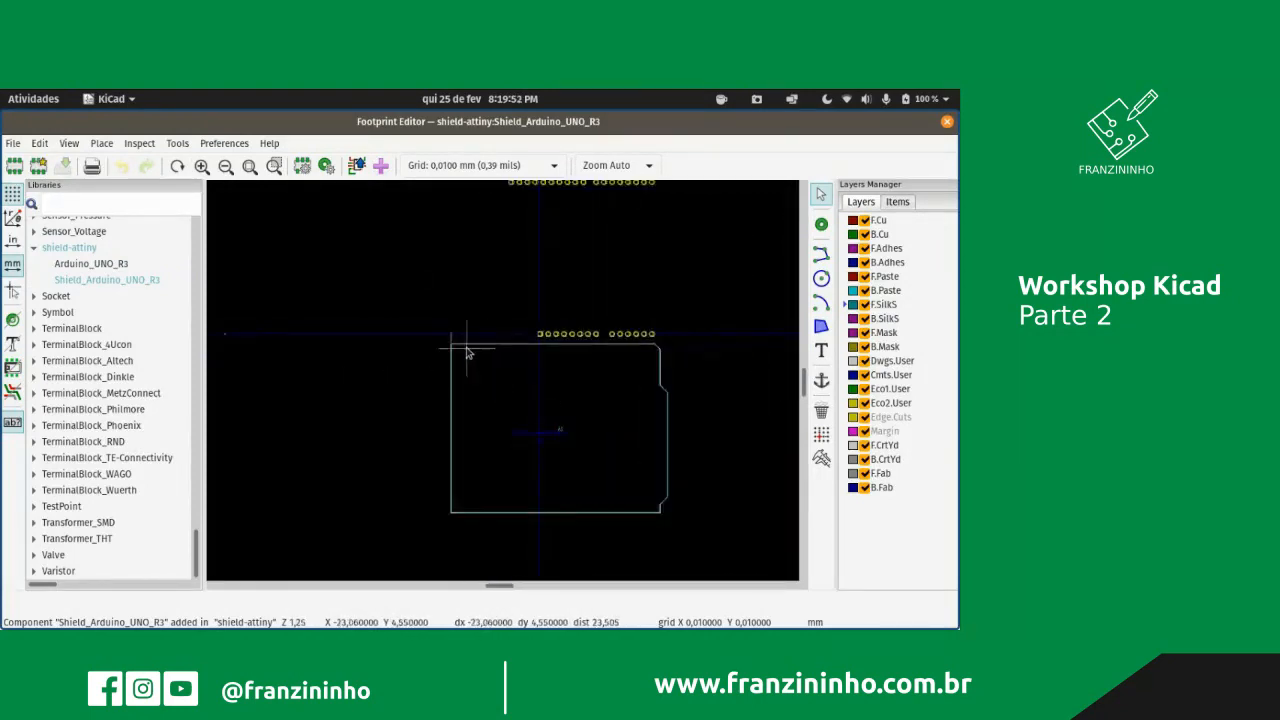
scroll(466, 352, up, 2)
scroll(663, 497, down, 1)
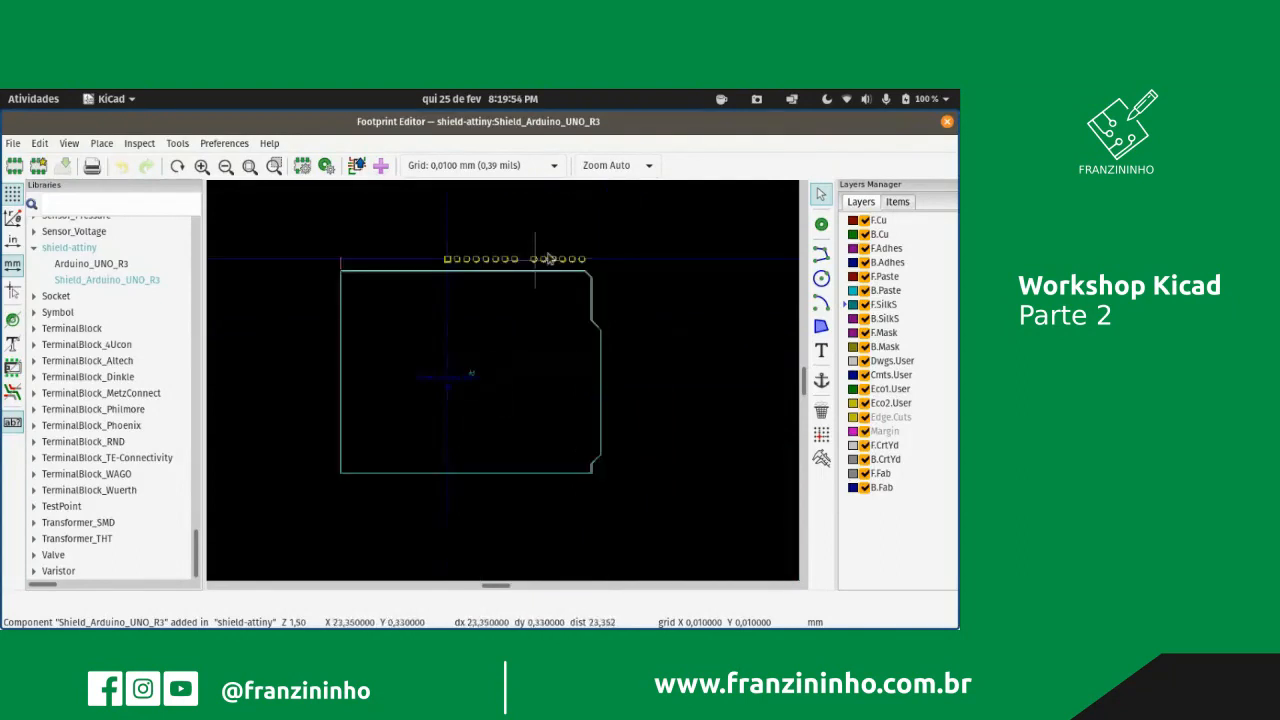
- Check the outline's position relative to the pads in the 3D viewer, and return to the footprint editor
click(69, 143)
click(95, 190)
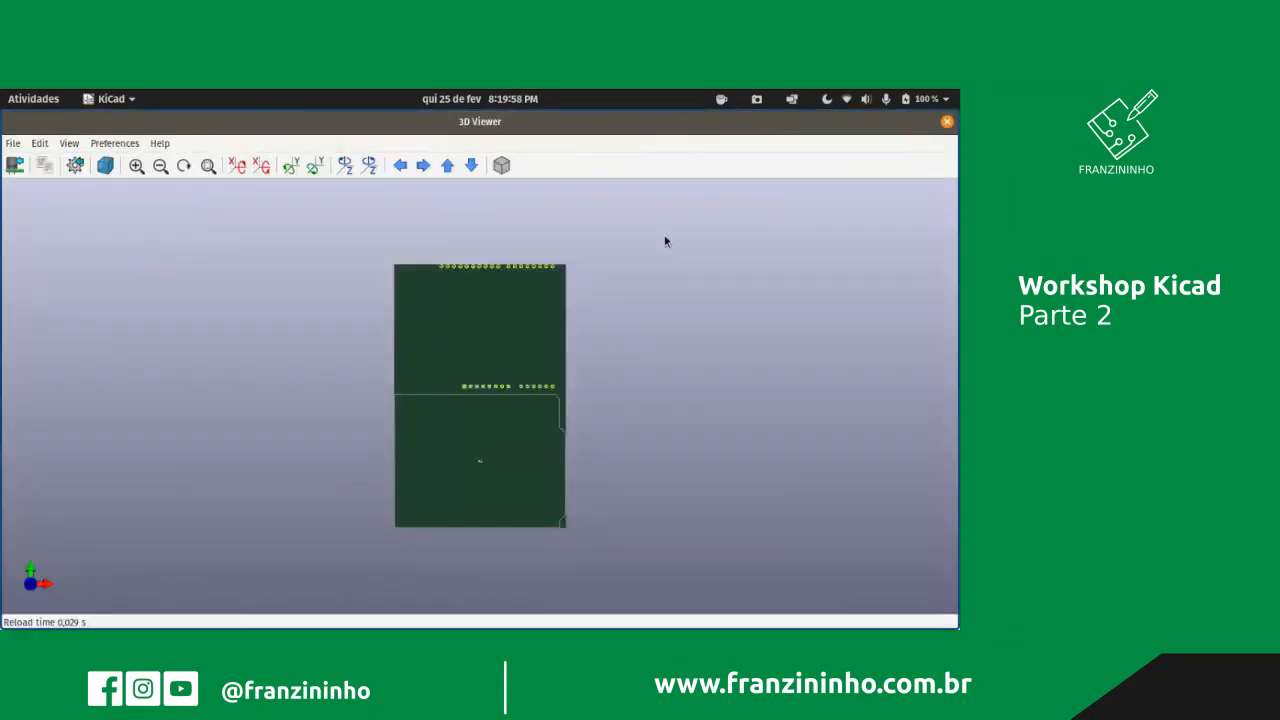
click(947, 121)
- Select the whole board outline with its texts and move it up so it encloses both rows of pads
scroll(522, 417, down, 1)
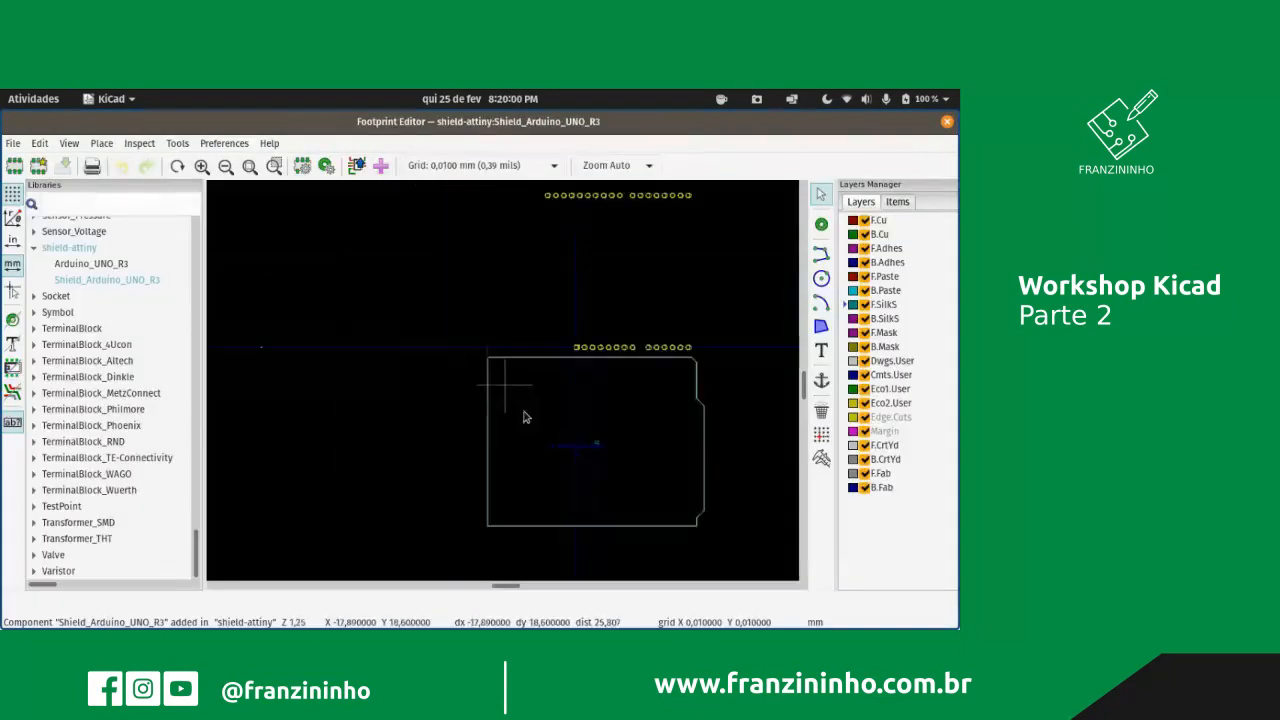
scroll(560, 408, up, 2)
scroll(502, 384, up, 2)
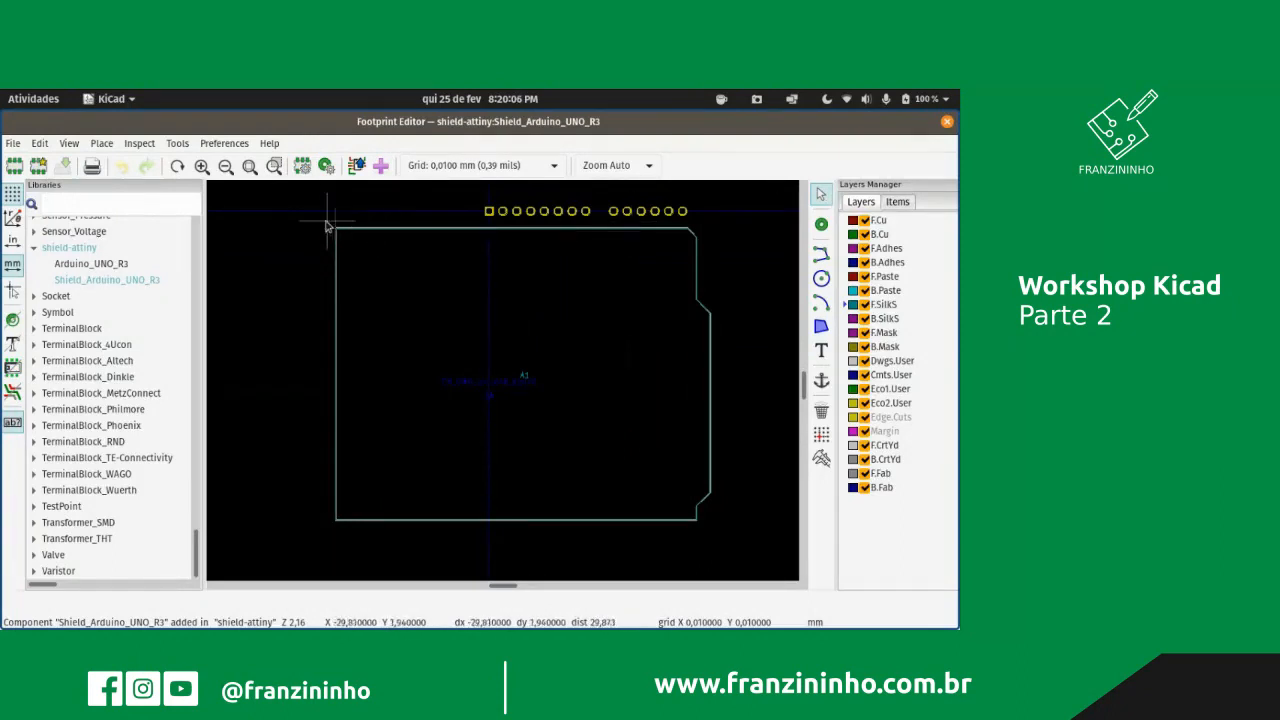
drag(322, 221, 610, 535)
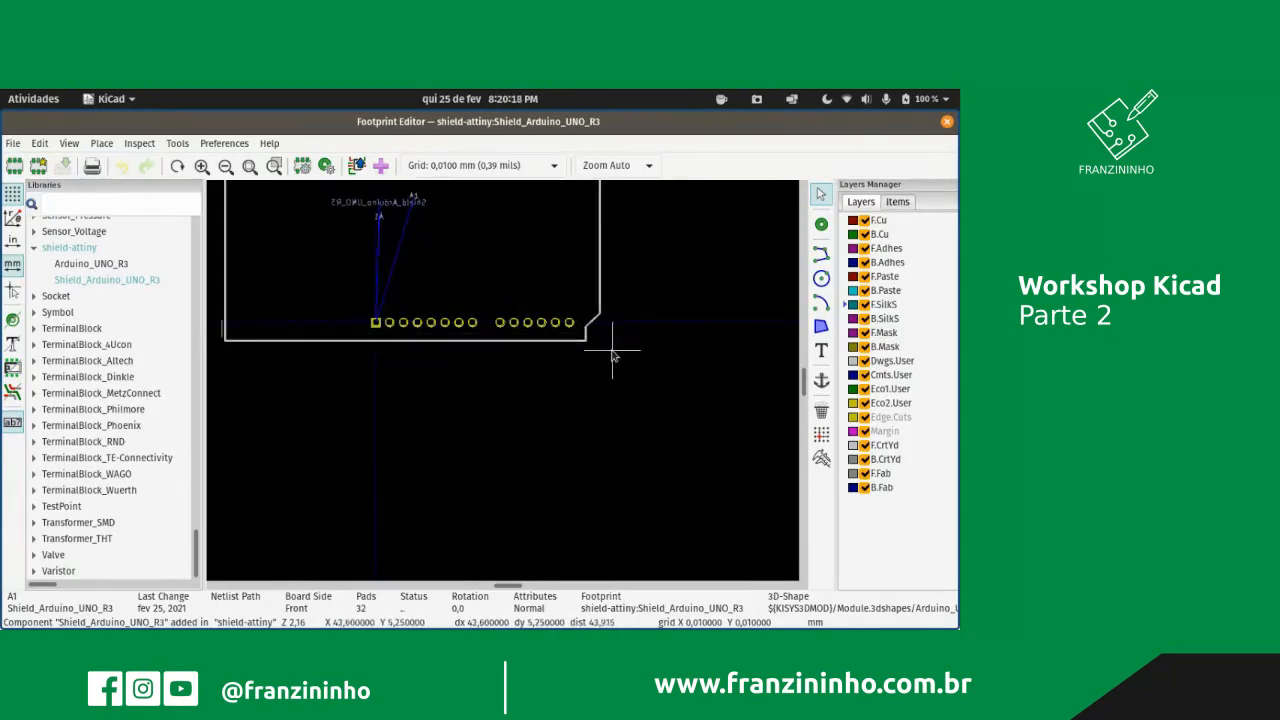
scroll(607, 347, up, 1)
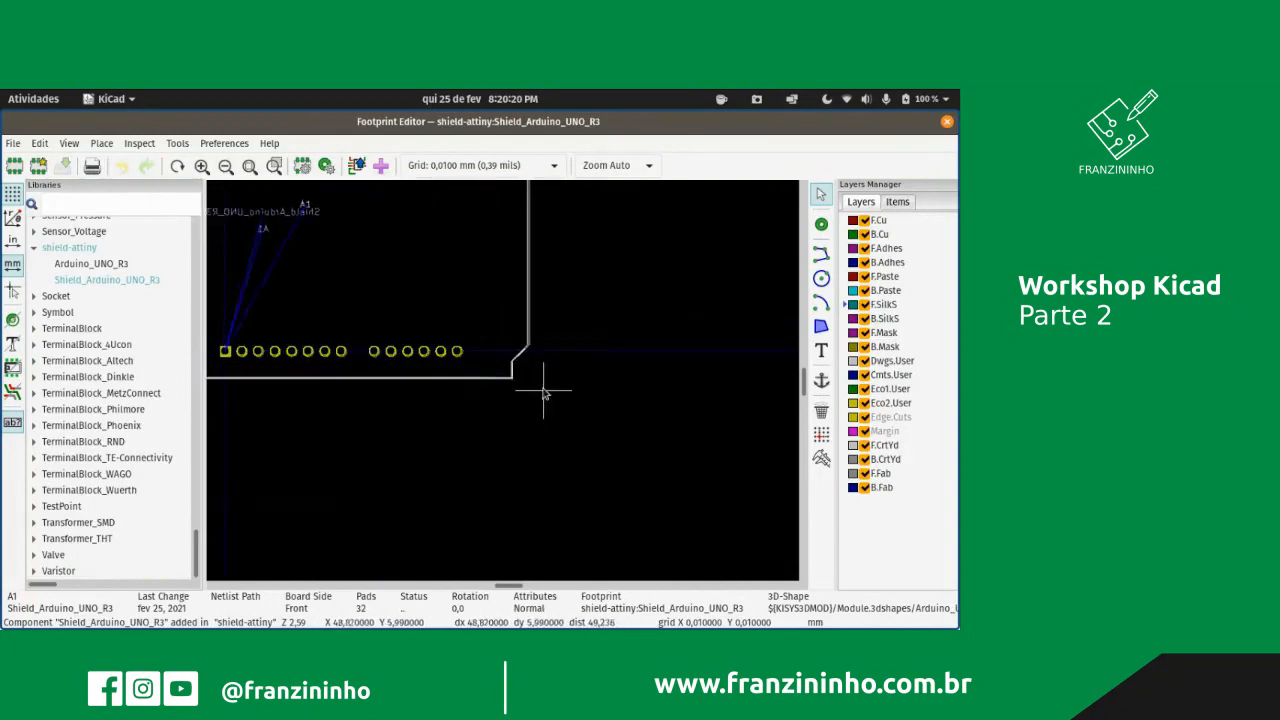
click(537, 395)
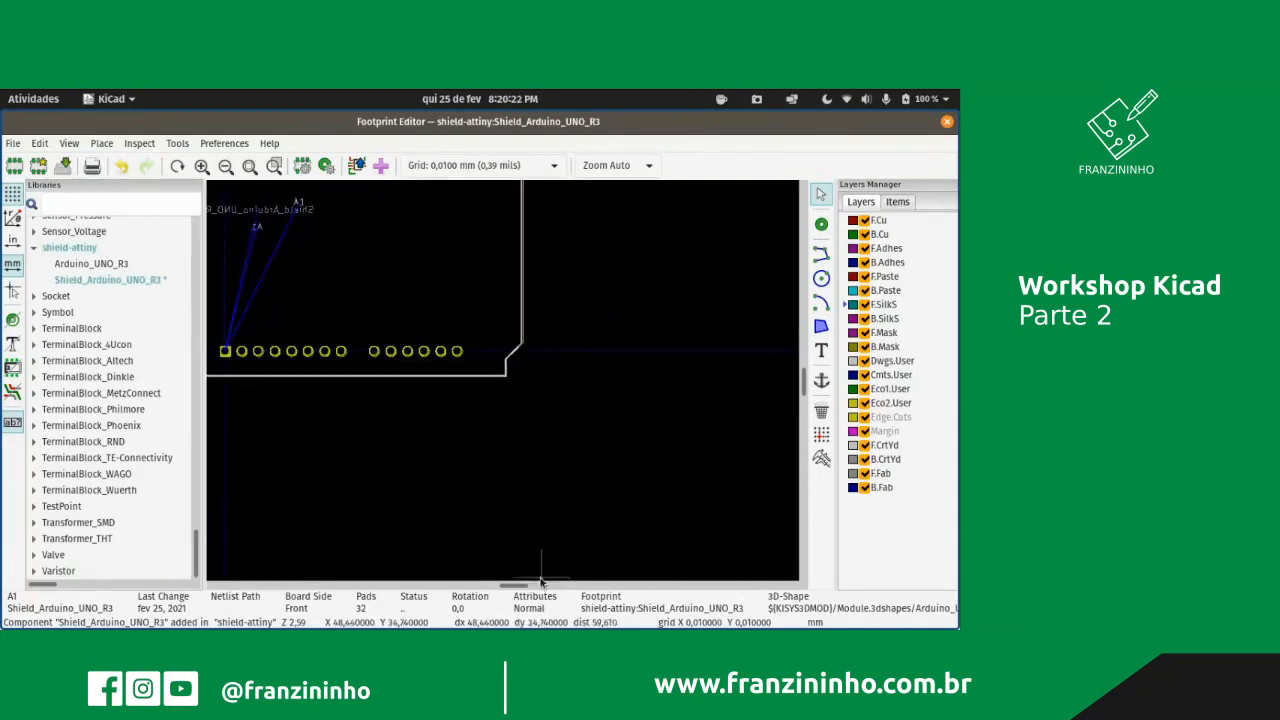
mouse_move(515, 587)
mouse_down()
mouse_move(457, 580)
mouse_move(500, 580)
mouse_up()
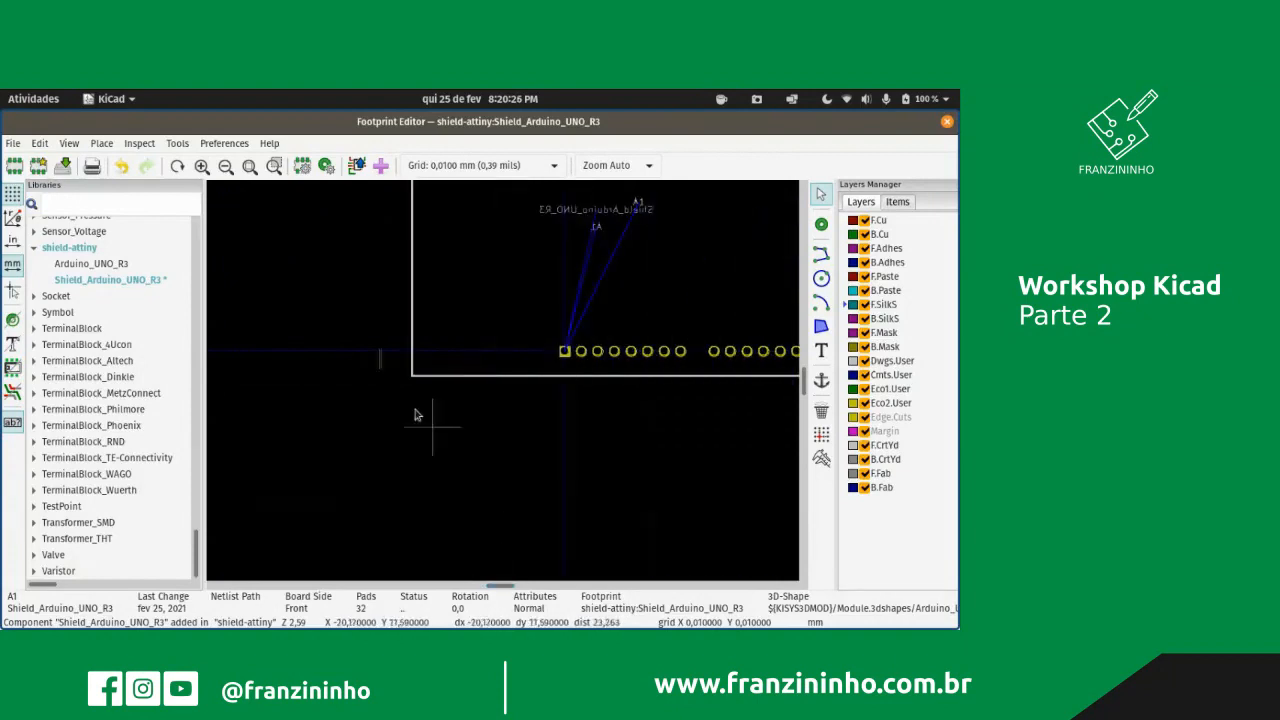
- Shift the outline sideways so its lower-left corner lines up with the short separate vertical line, and fine-tune its position
scroll(423, 417, up, 3)
scroll(527, 385, up, 3)
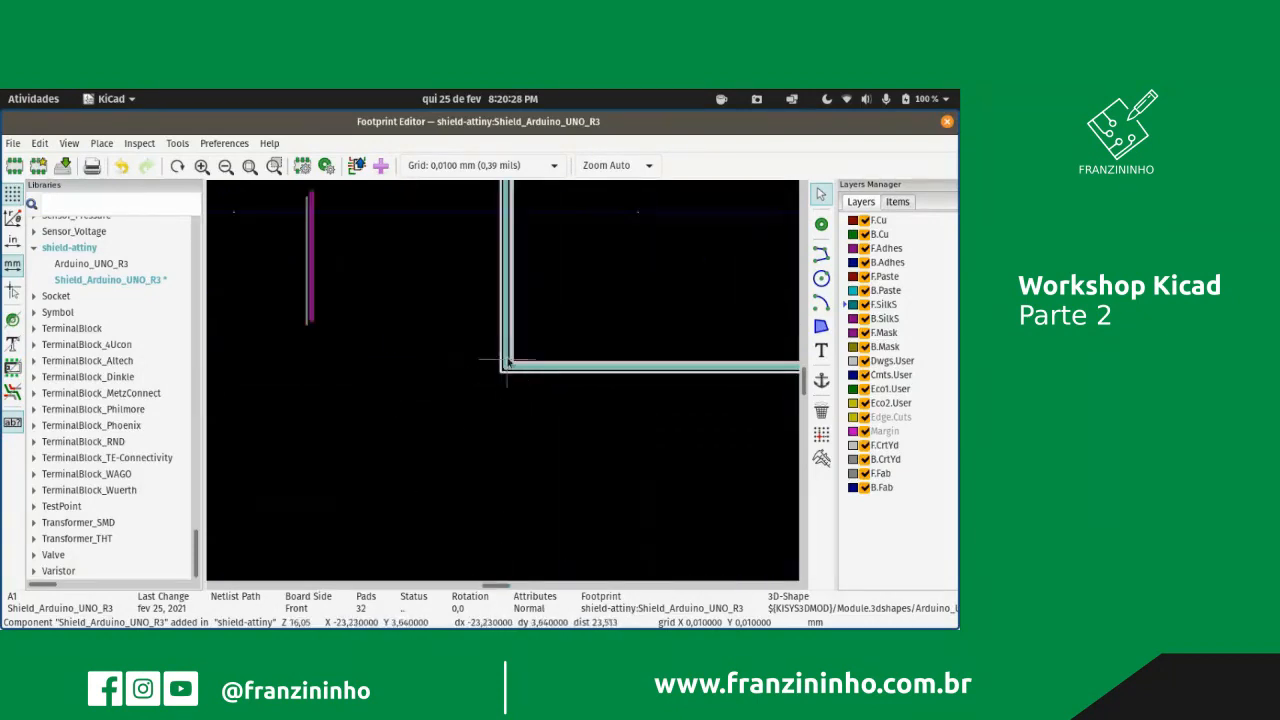
drag(508, 360, 315, 312)
scroll(315, 312, up, 7)
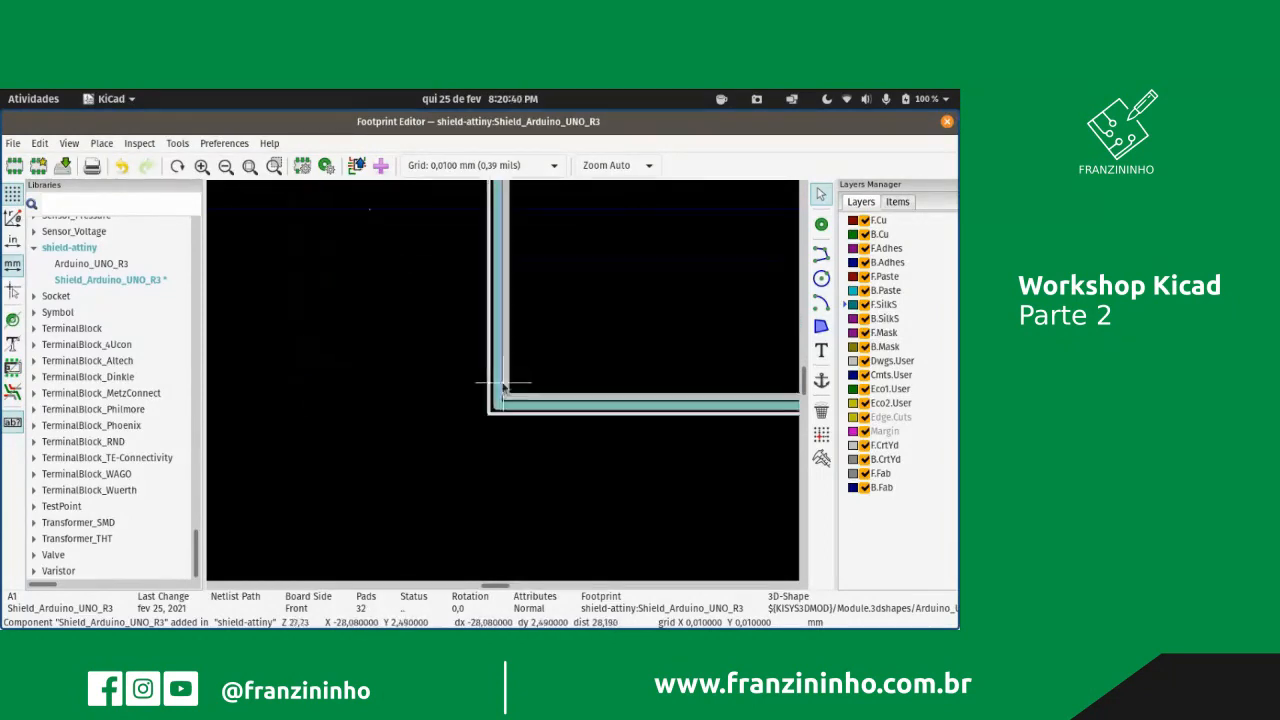
drag(500, 351, 498, 346)
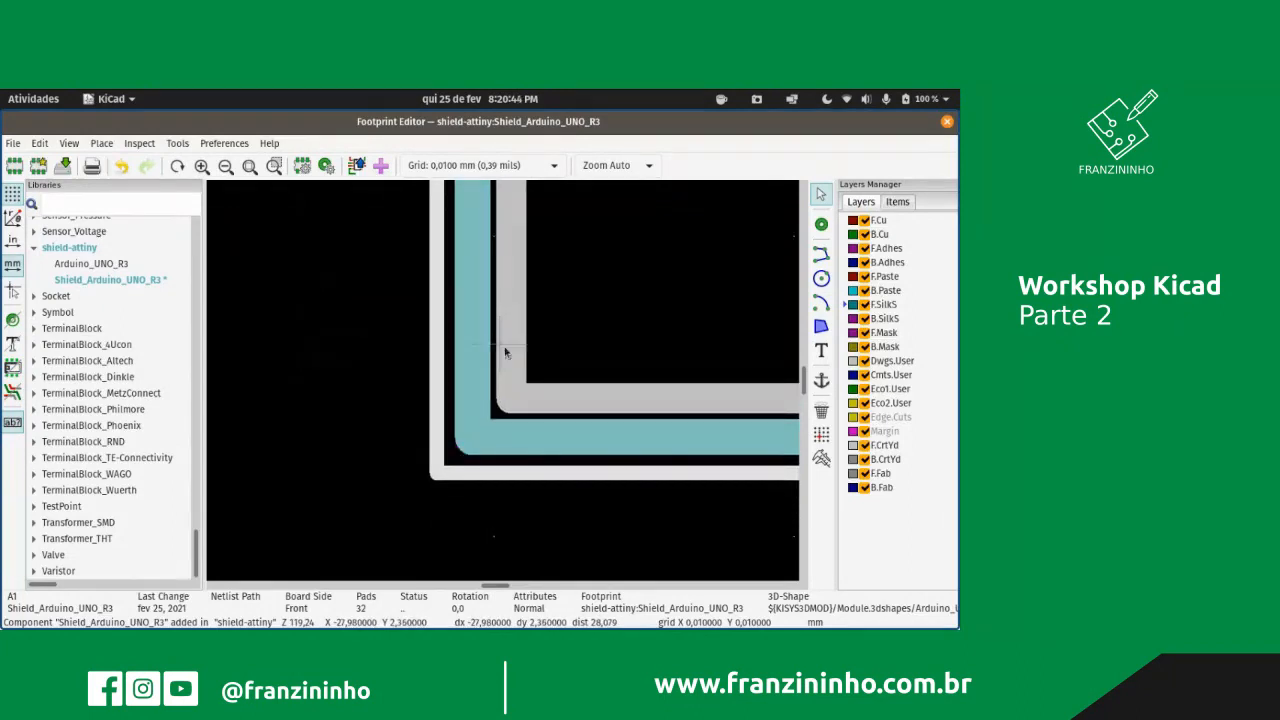
- Review the realigned outline around the pad rows and save the Shield_Arduino_UNO_R3 footprint
scroll(500, 350, down, 9)
scroll(505, 385, down, 5)
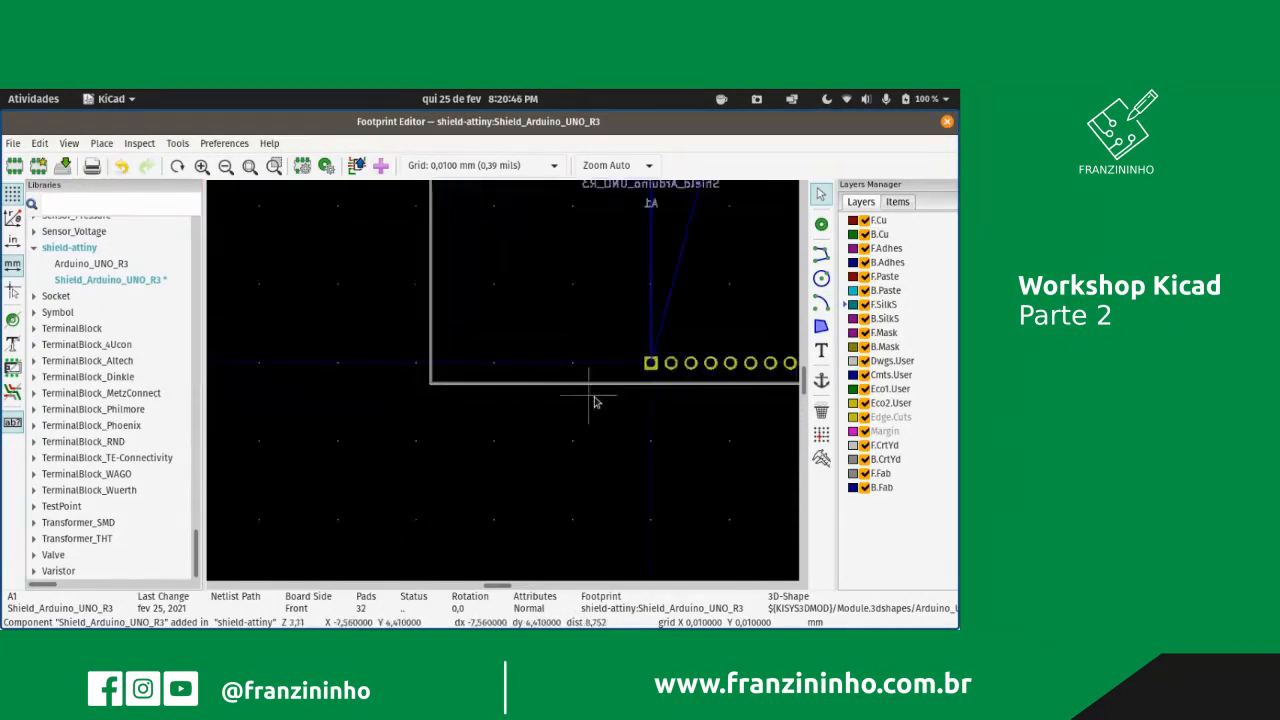
scroll(503, 385, up, 2)
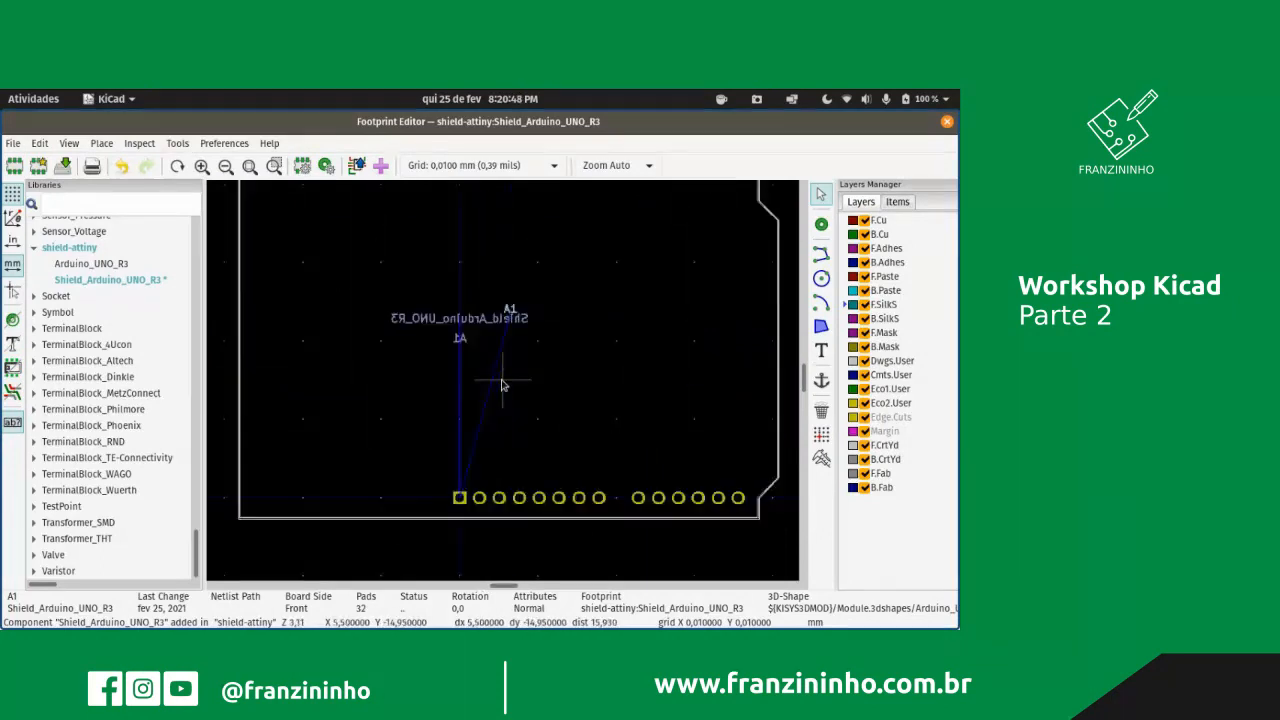
click(15, 145)
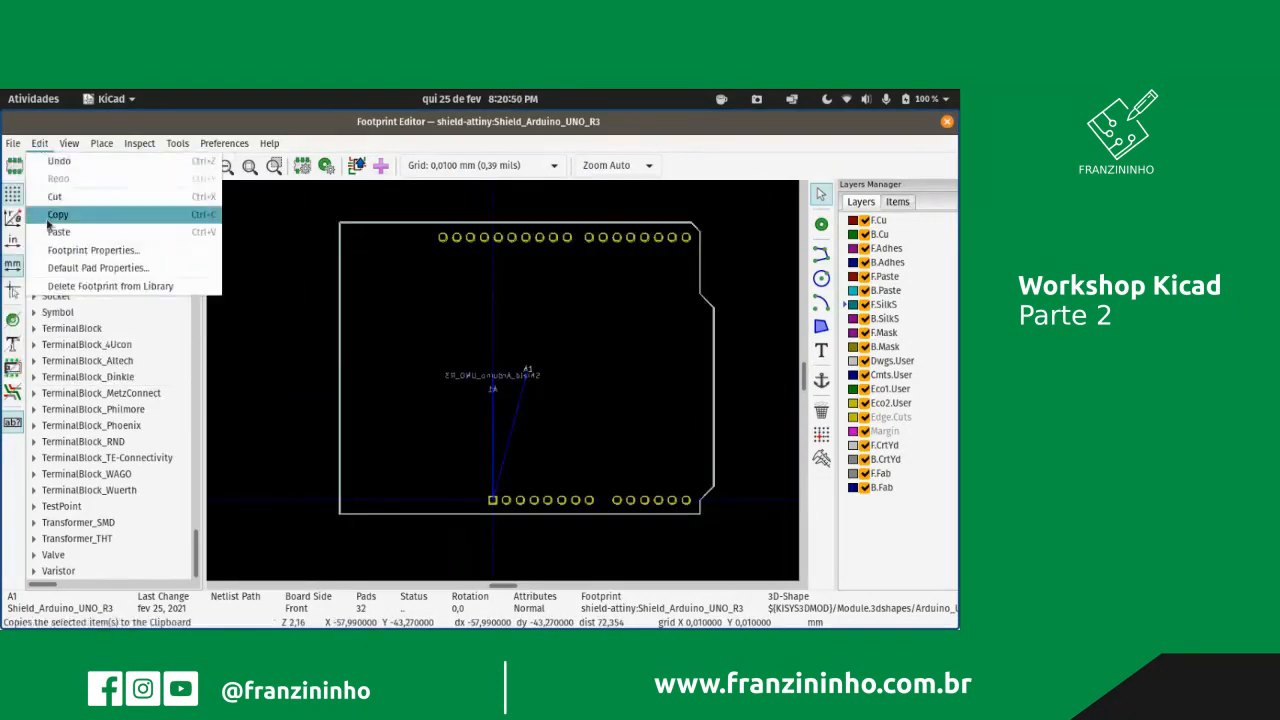
click(33, 232)
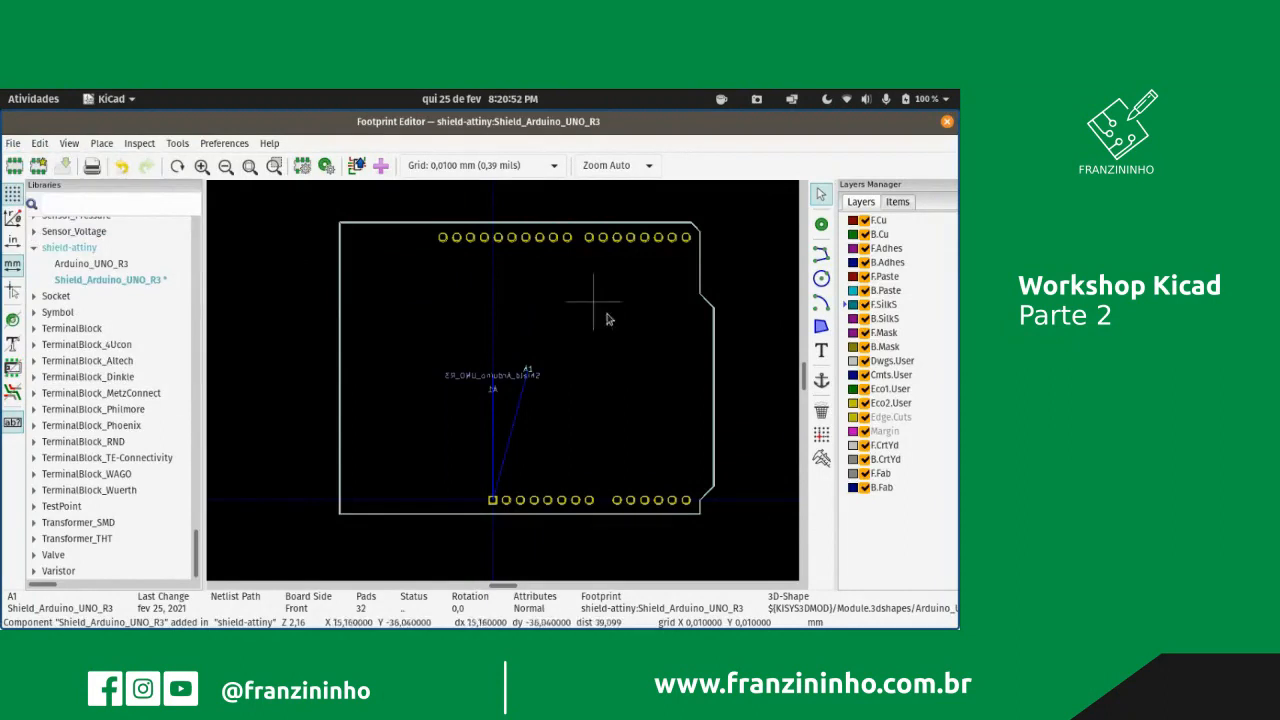
- Close the footprint editor, open the shield-attiny board layout and inspect the Arduino footprint on it
click(947, 123)
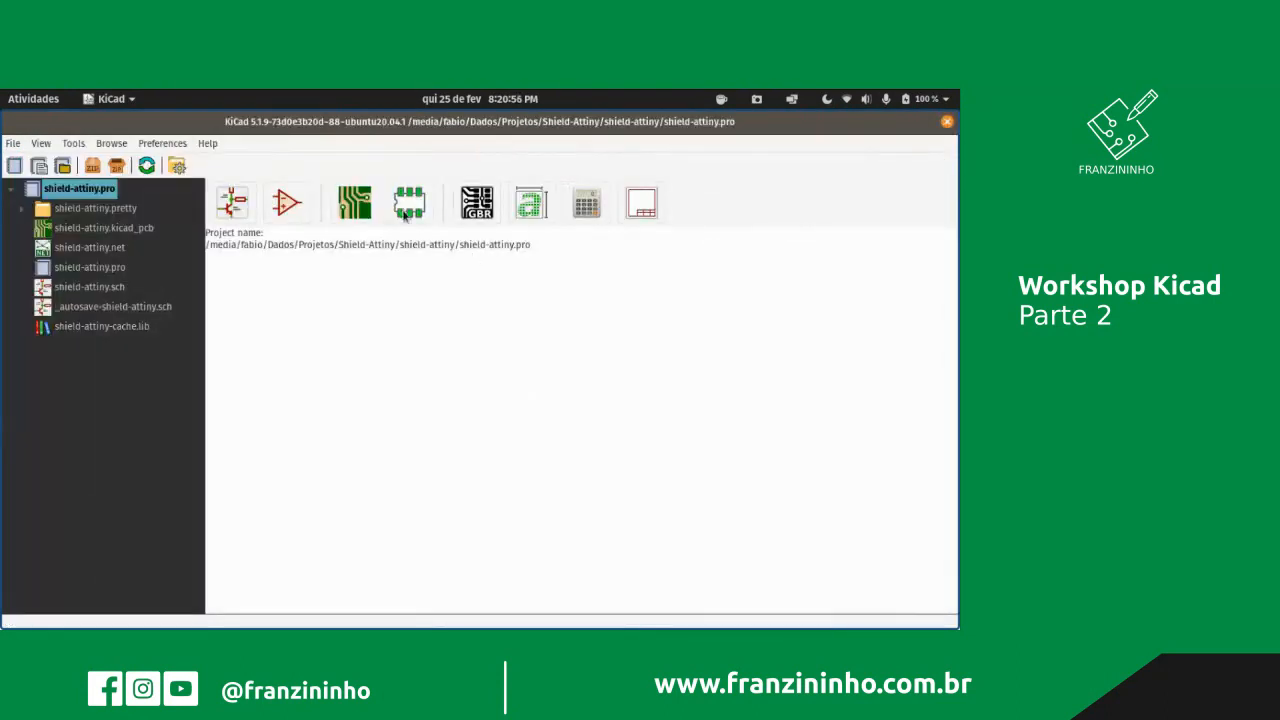
click(354, 202)
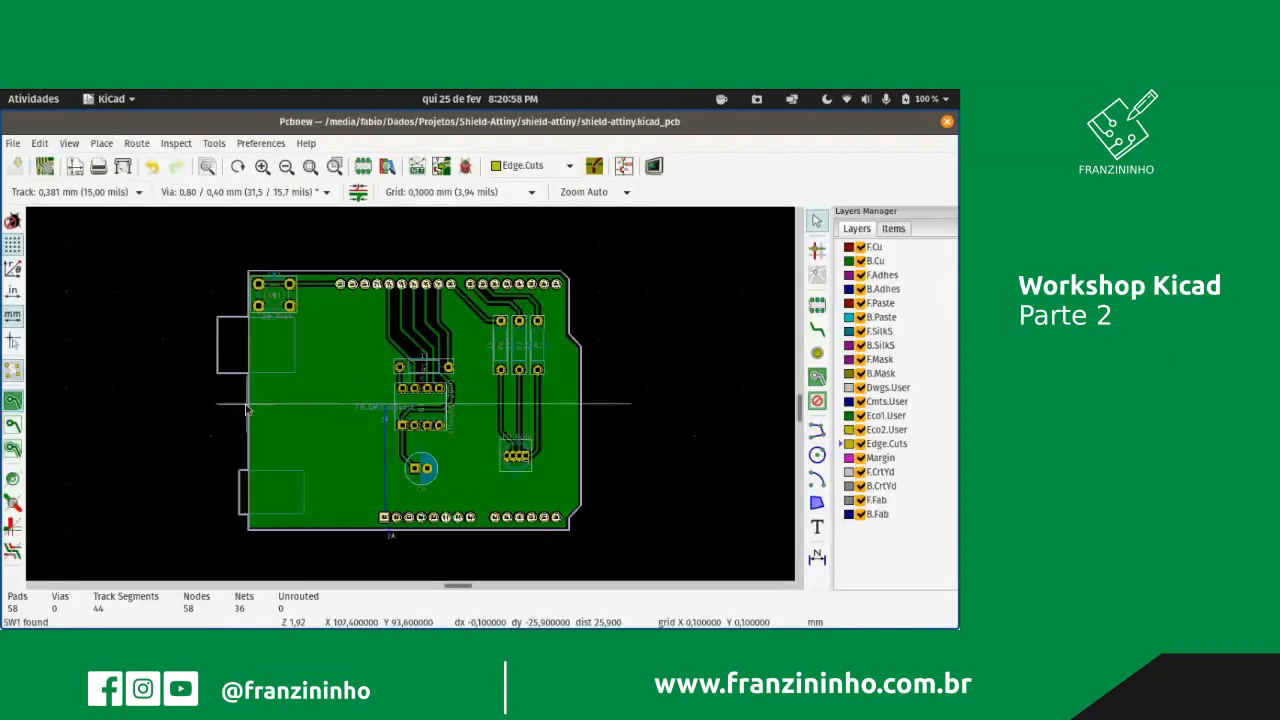
scroll(321, 403, up, 3)
scroll(411, 399, down, 3)
scroll(411, 399, up, 4)
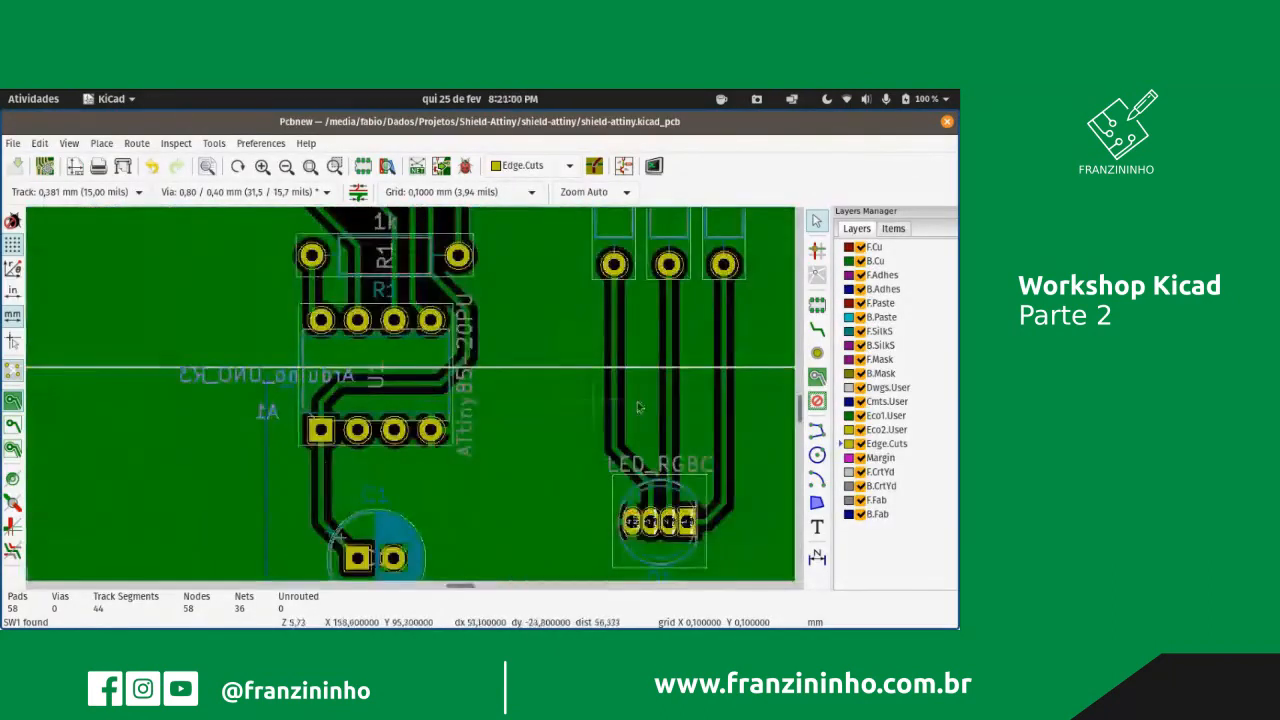
scroll(516, 339, down, 4)
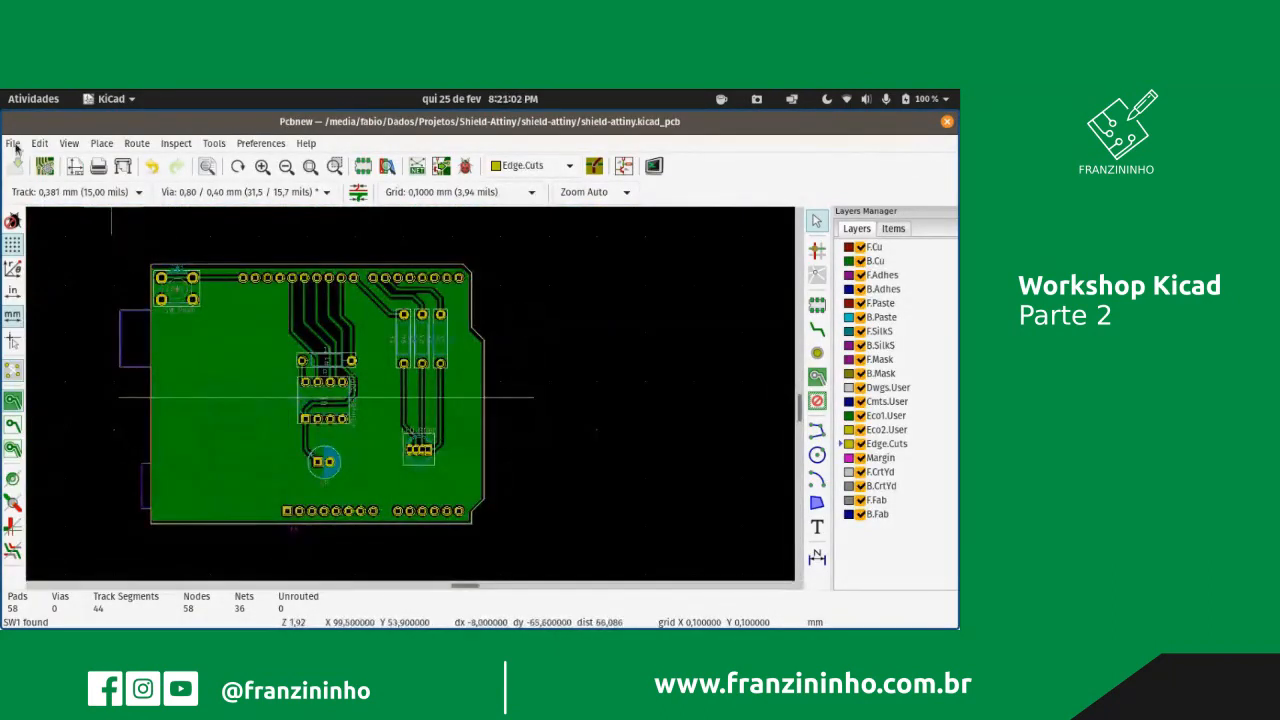
- Examine the board in the 3D viewer, including the connector outlines beyond its edge, and return to the layout
click(101, 143)
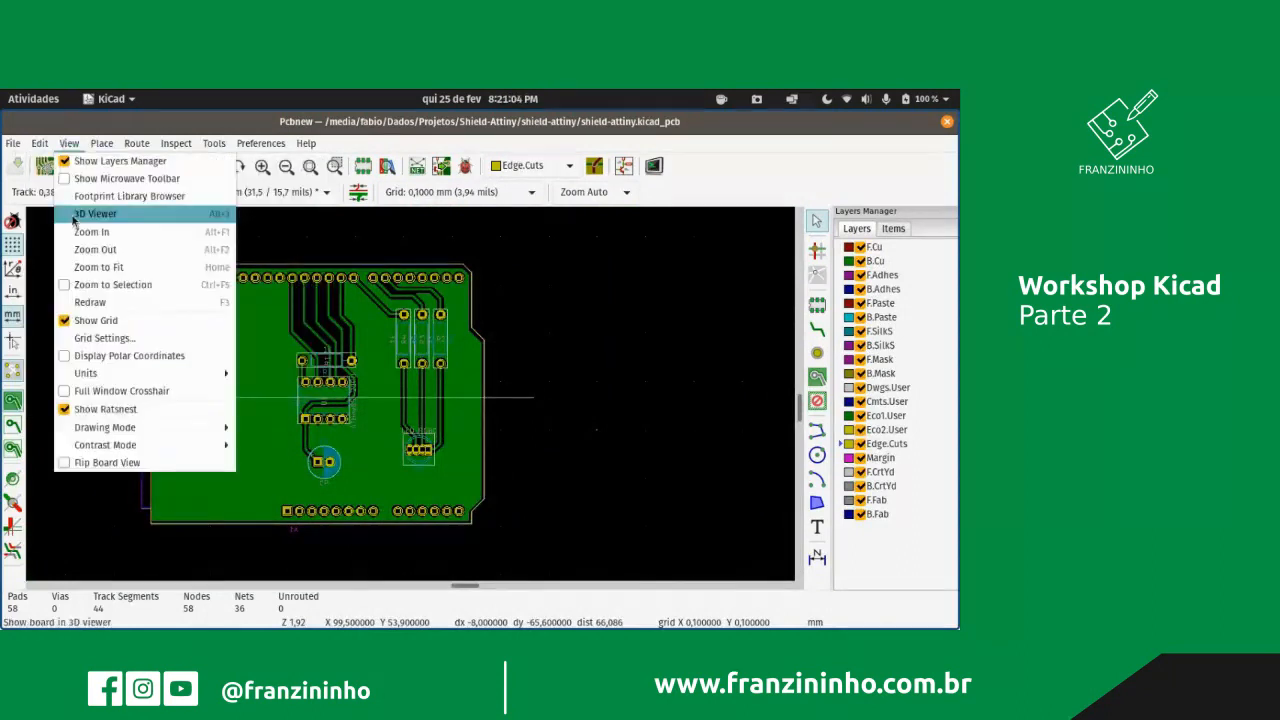
click(76, 213)
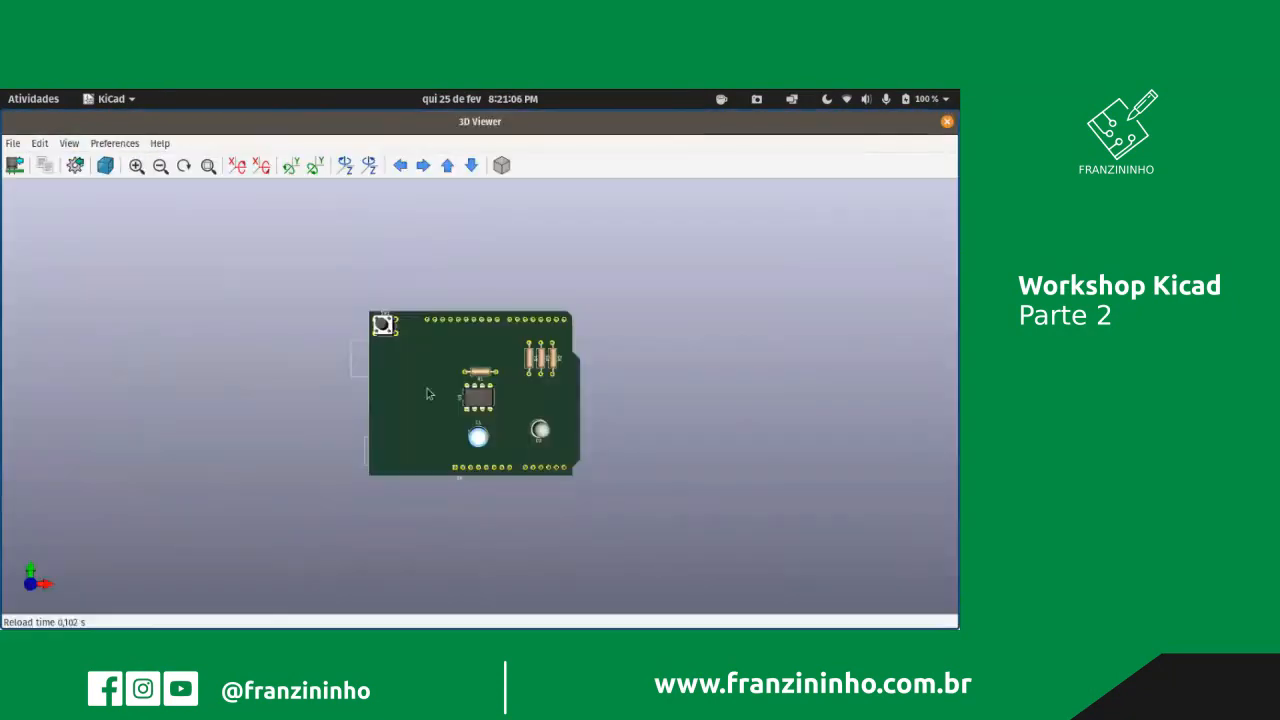
scroll(410, 395, up, 3)
scroll(350, 405, down, 2)
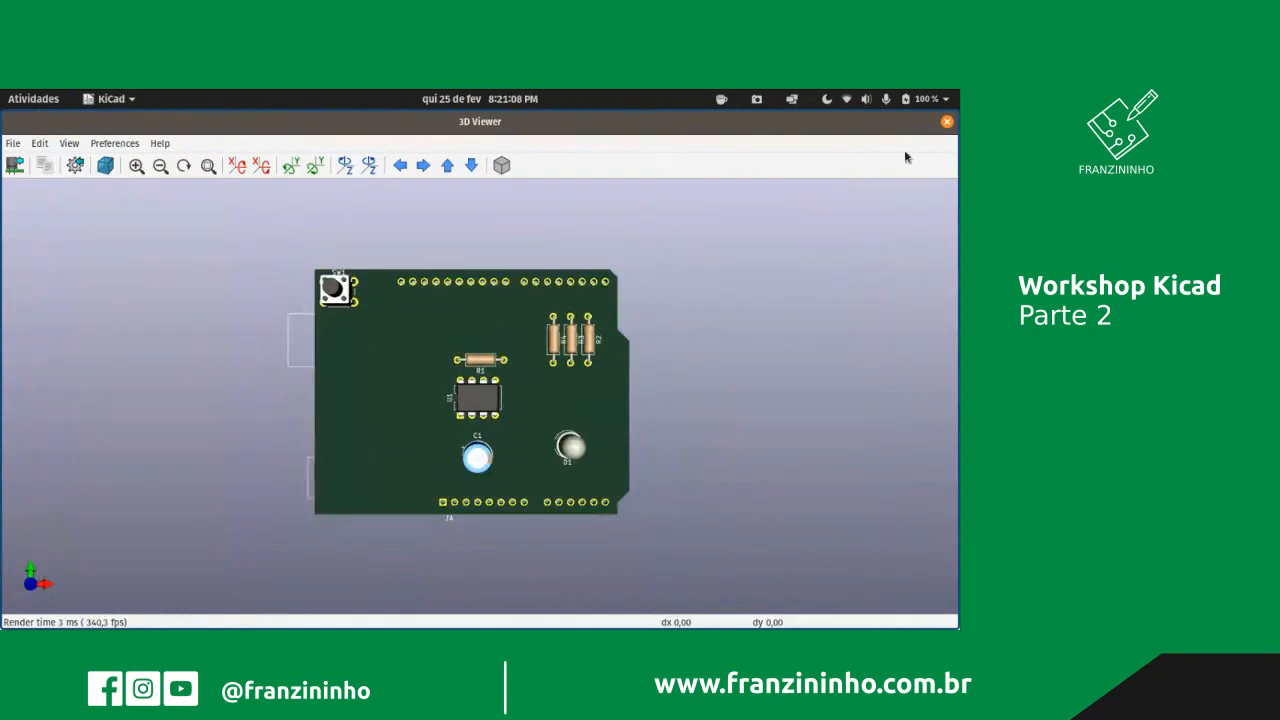
click(946, 122)
- Open the change-footprint dialog for the Arduino_UNO_R3 footprint A1 on the board
scroll(375, 400, up, 5)
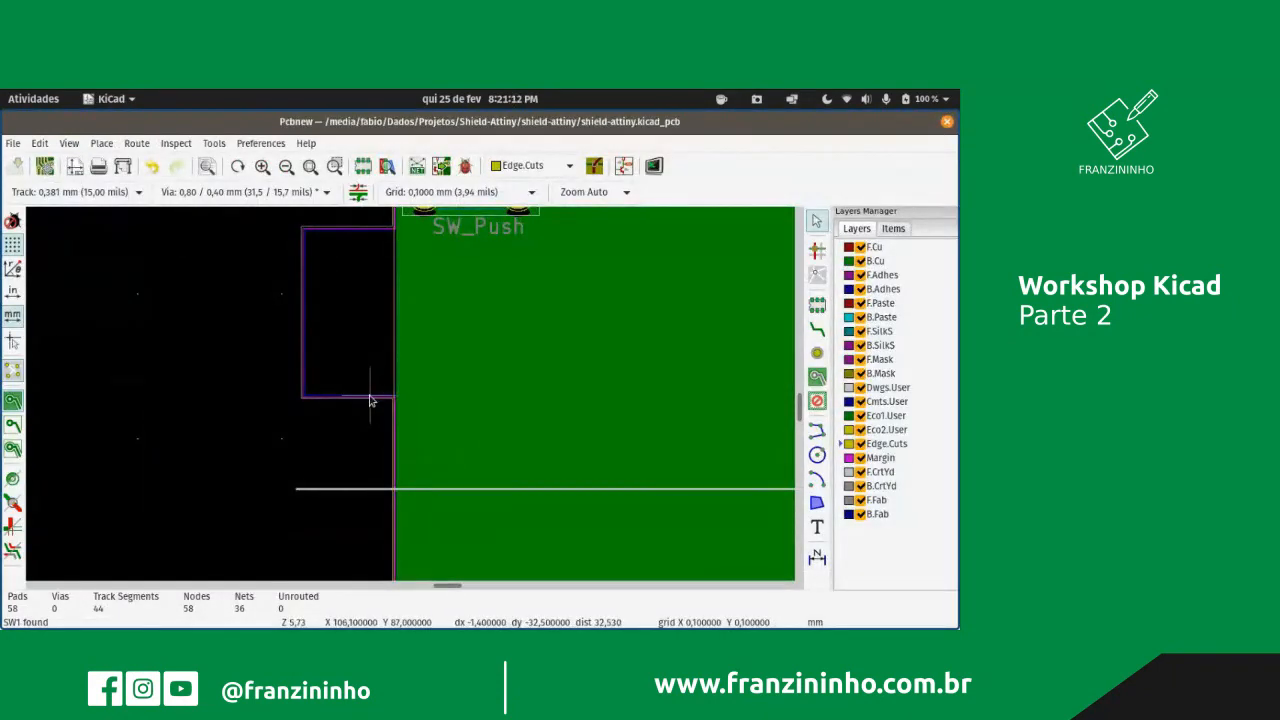
click(370, 403)
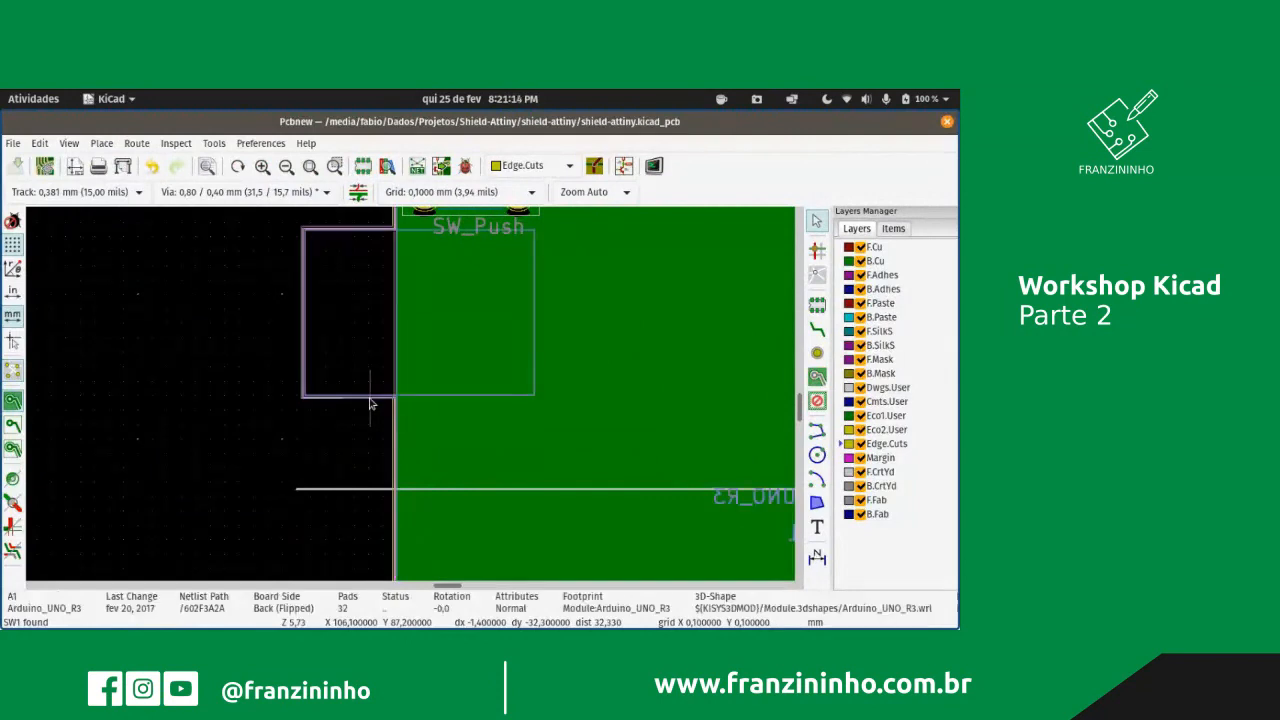
double_click(370, 403)
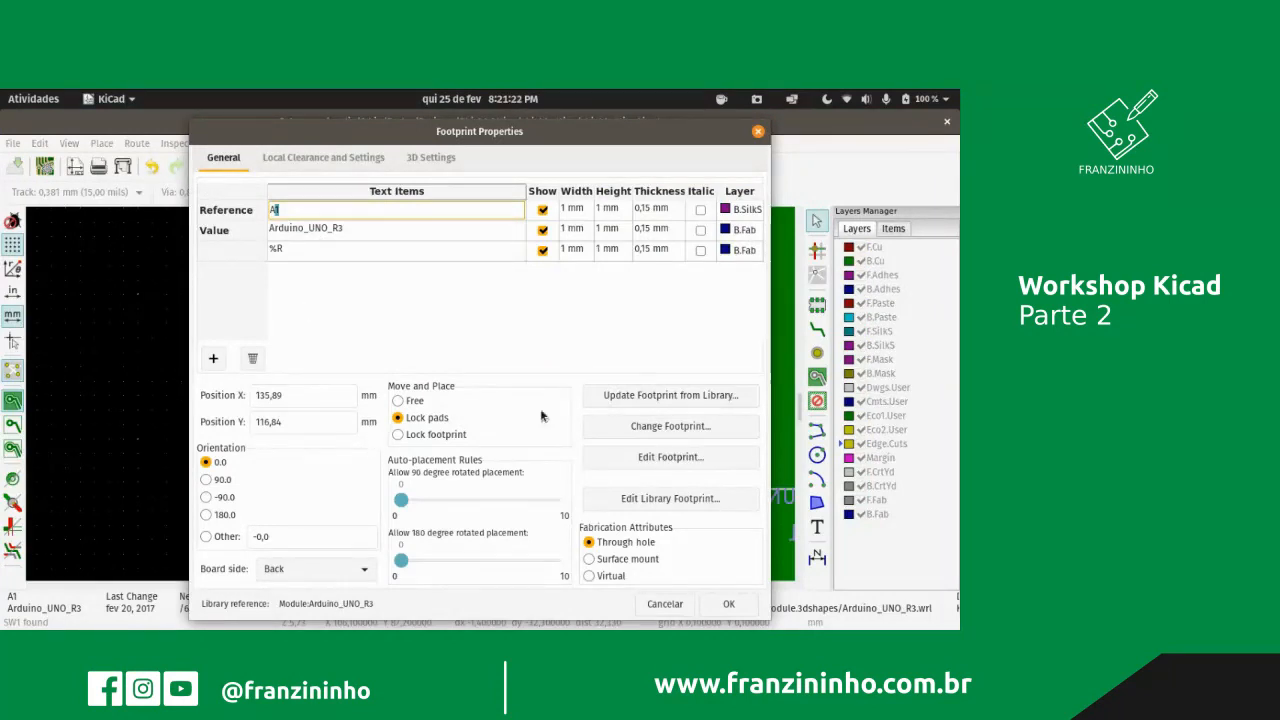
click(667, 430)
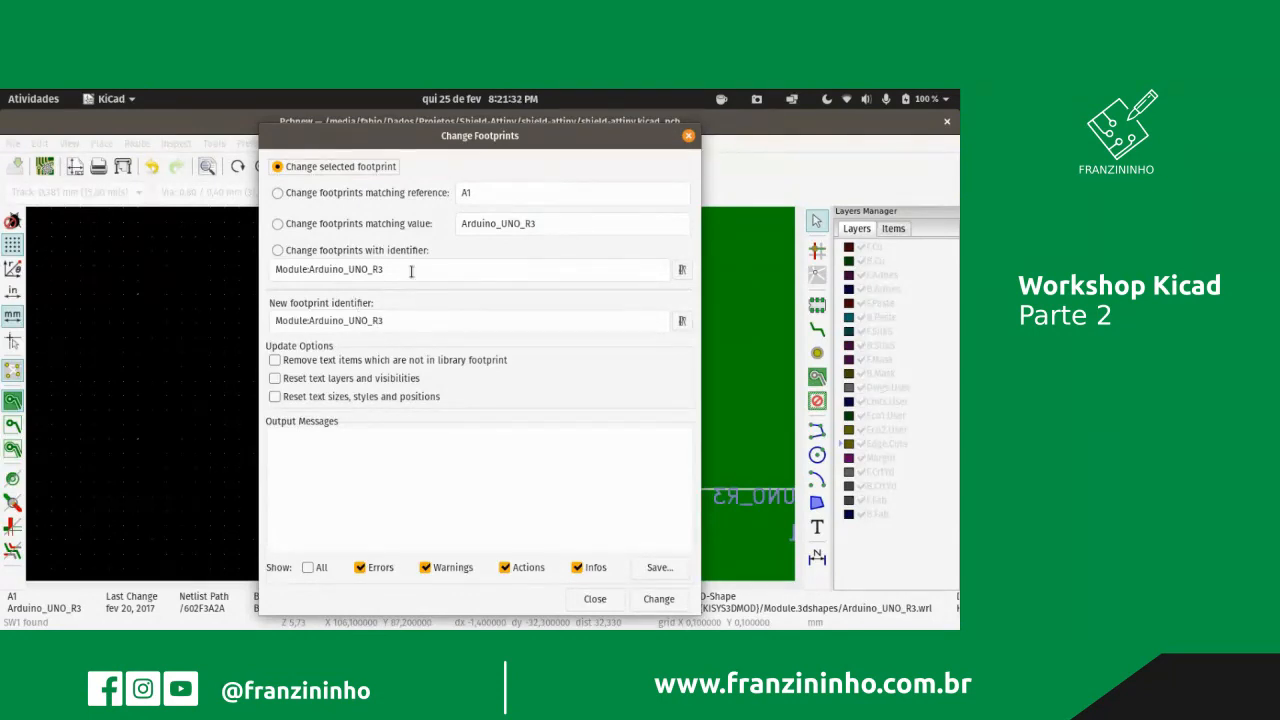
- Try to use shield-attiny:Shield_Arduino_UNO_R3 as the identifier of the footprints to change, and close the dialog
click(679, 269)
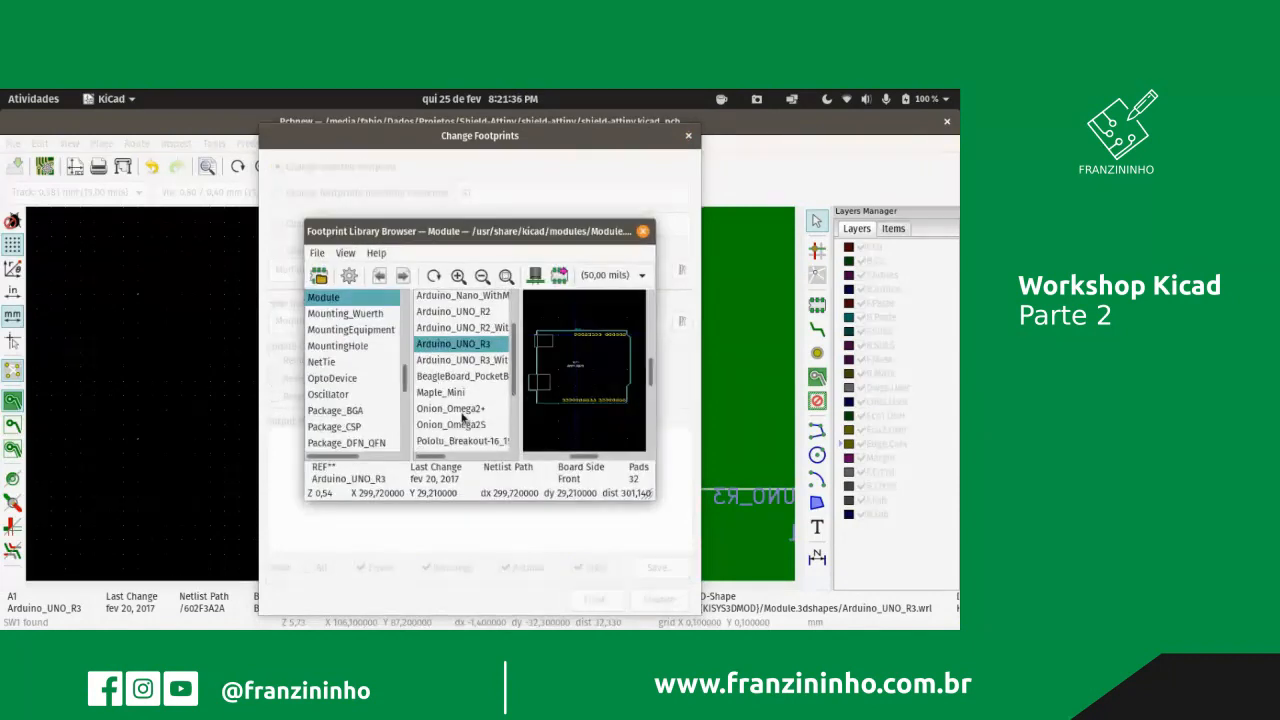
scroll(372, 395, down, 8)
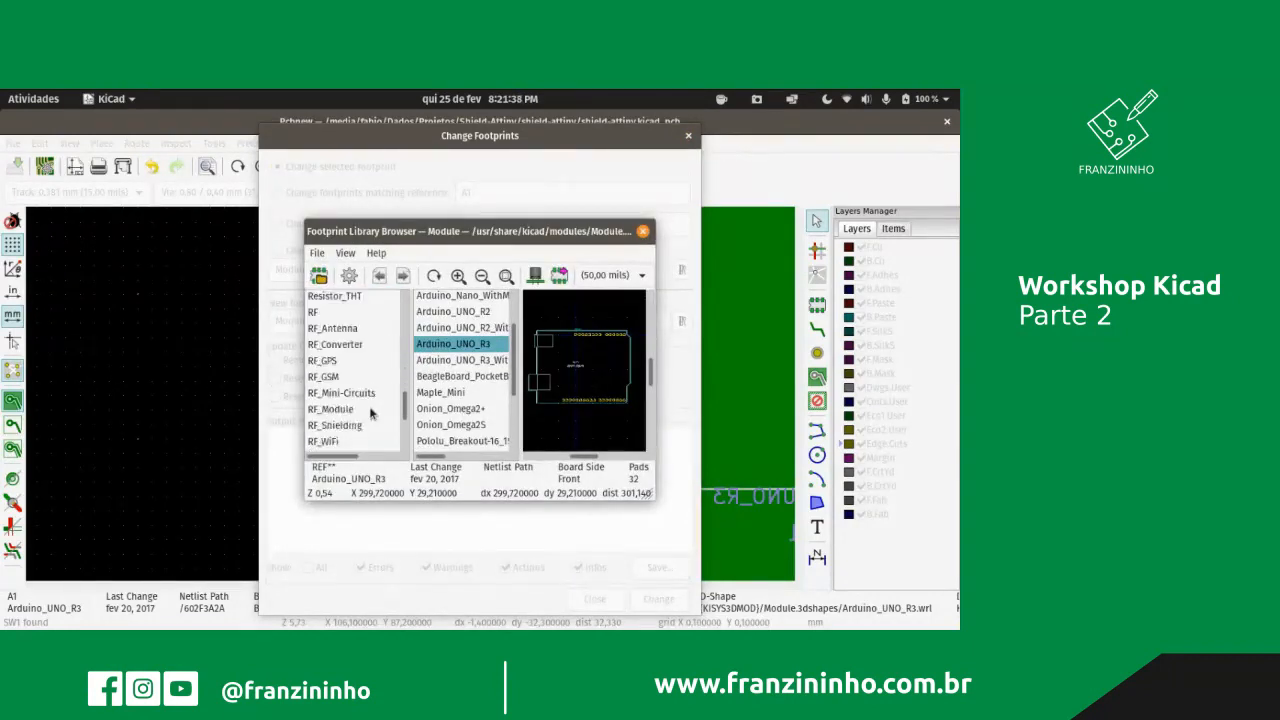
scroll(370, 413, up, 10)
scroll(370, 410, down, 8)
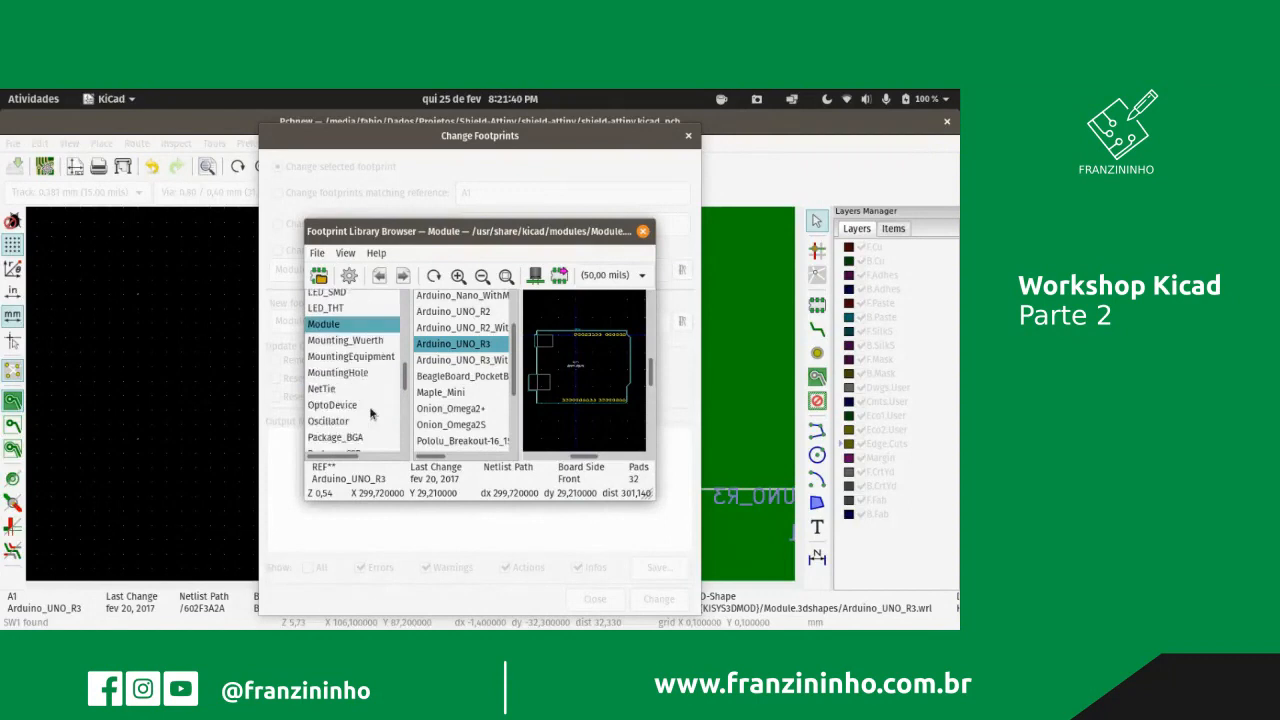
scroll(370, 408, down, 5)
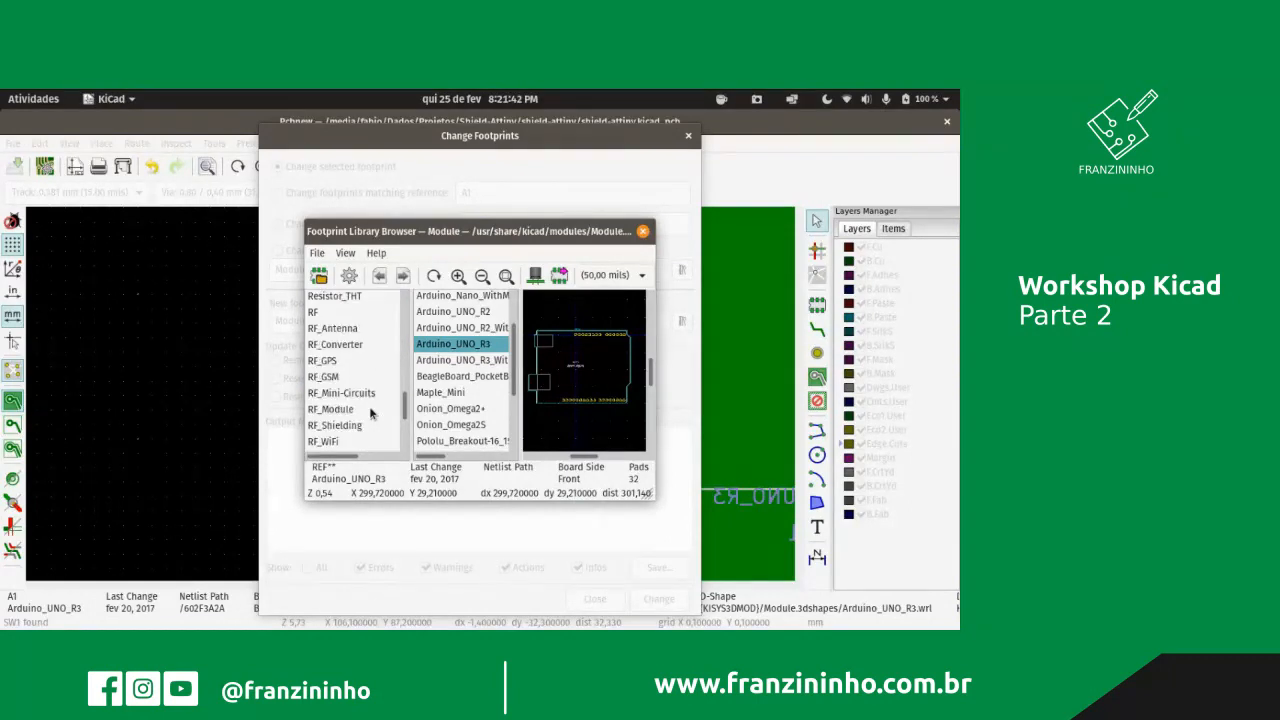
scroll(371, 412, down, 2)
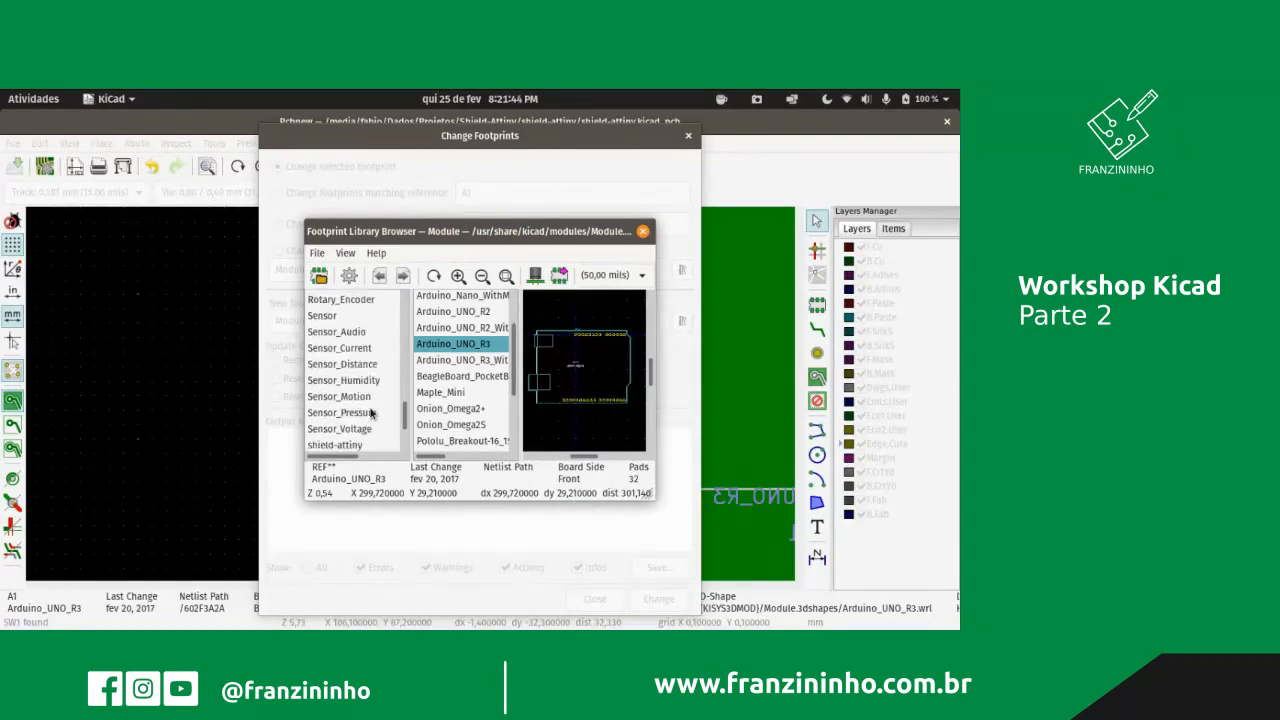
click(357, 446)
click(463, 315)
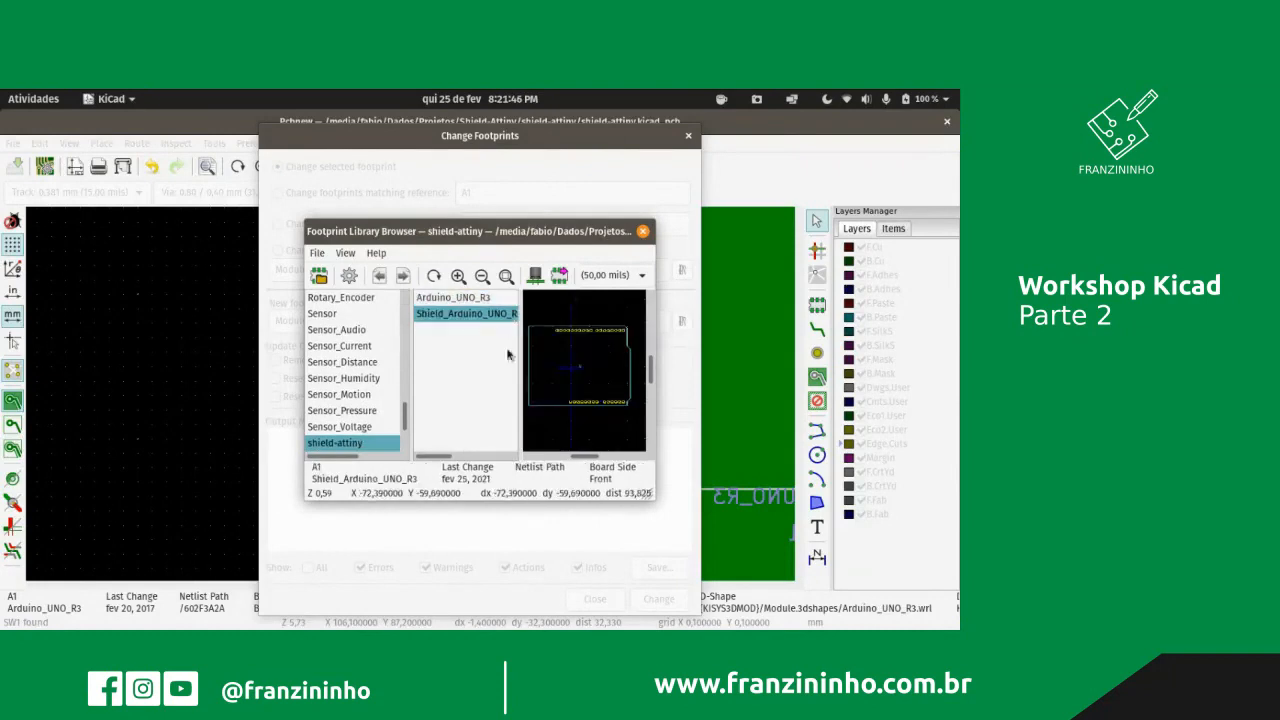
double_click(459, 315)
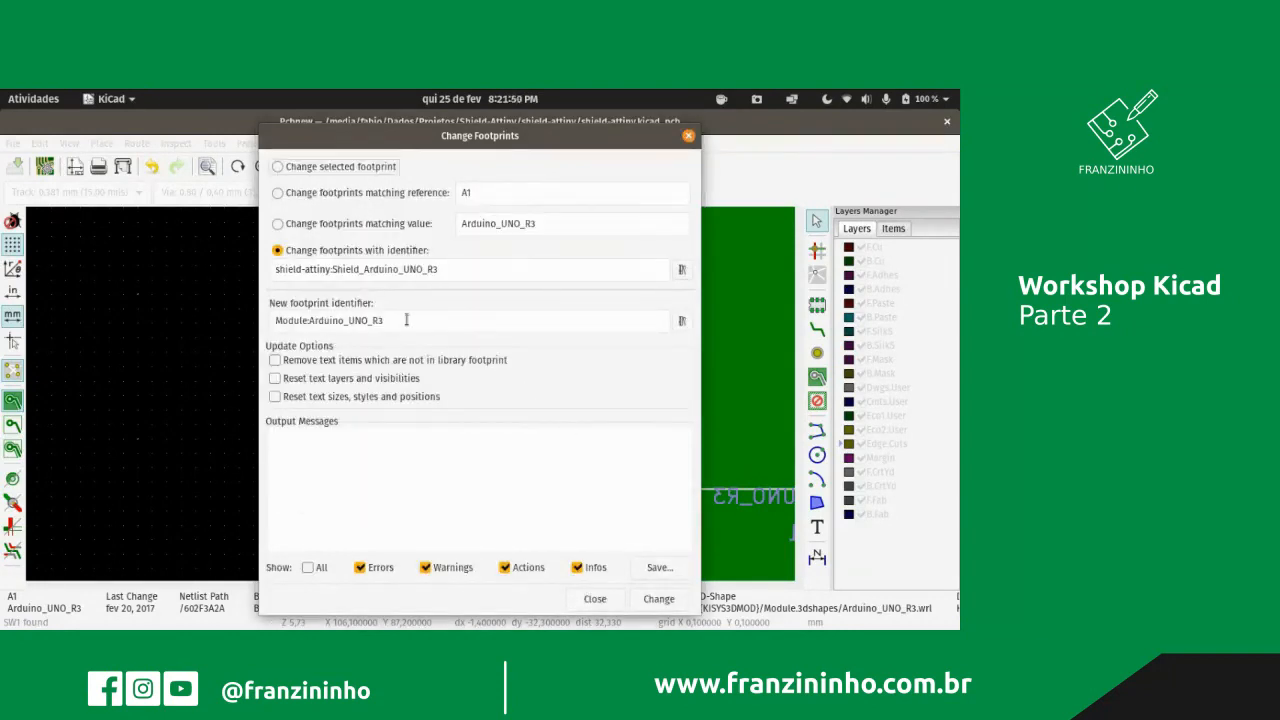
click(594, 600)
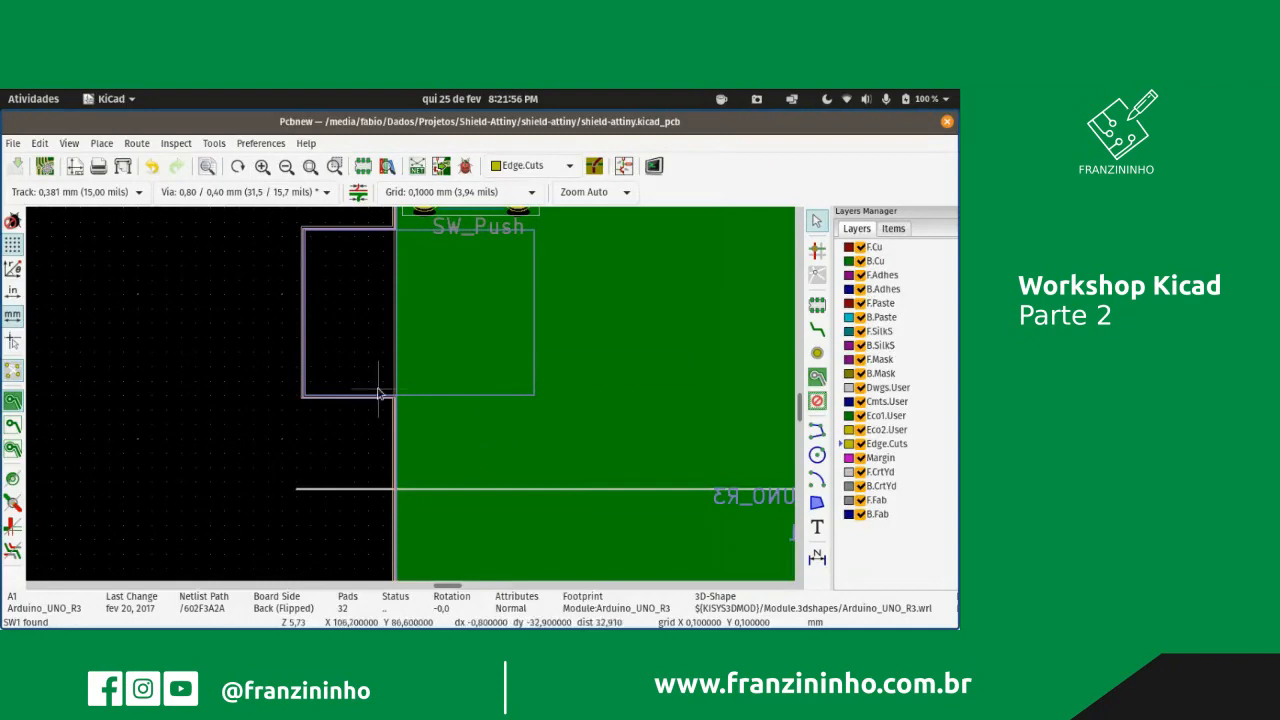
- Try to use shield-attiny:Shield_Arduino_UNO_R3 as the identifier of the footprints to update from the library, and close the dialog
double_click(371, 396)
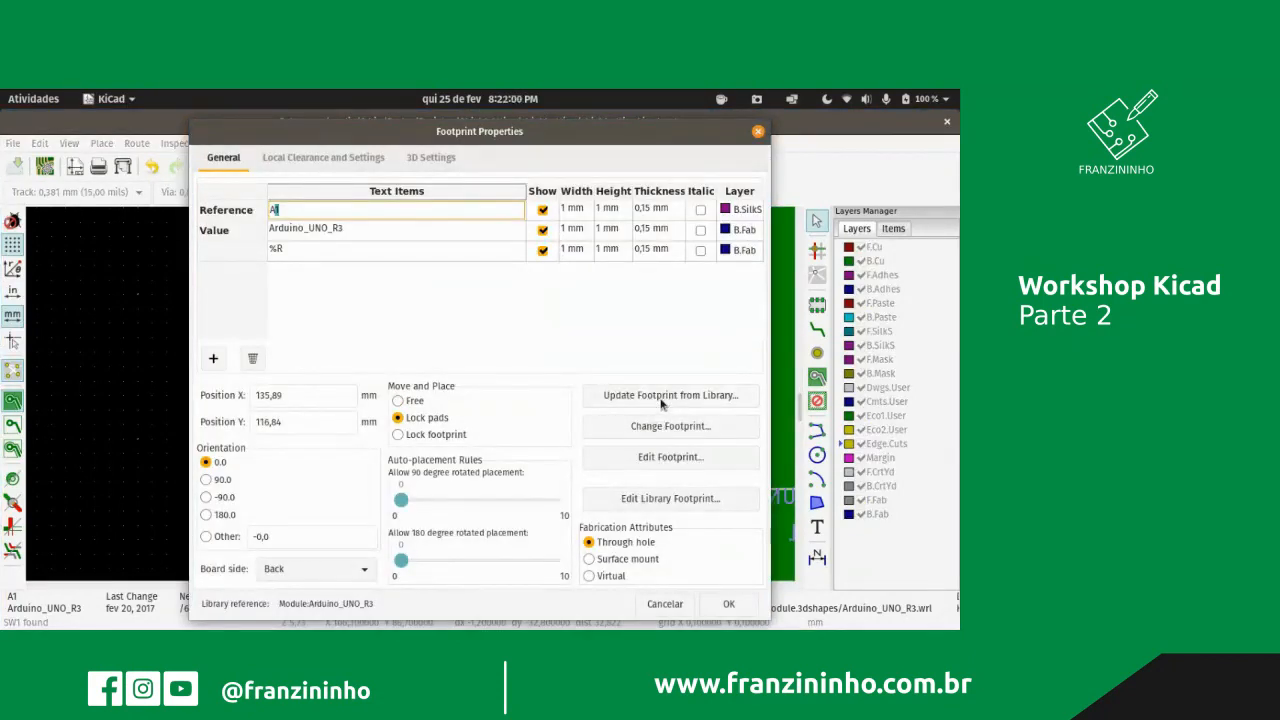
click(661, 398)
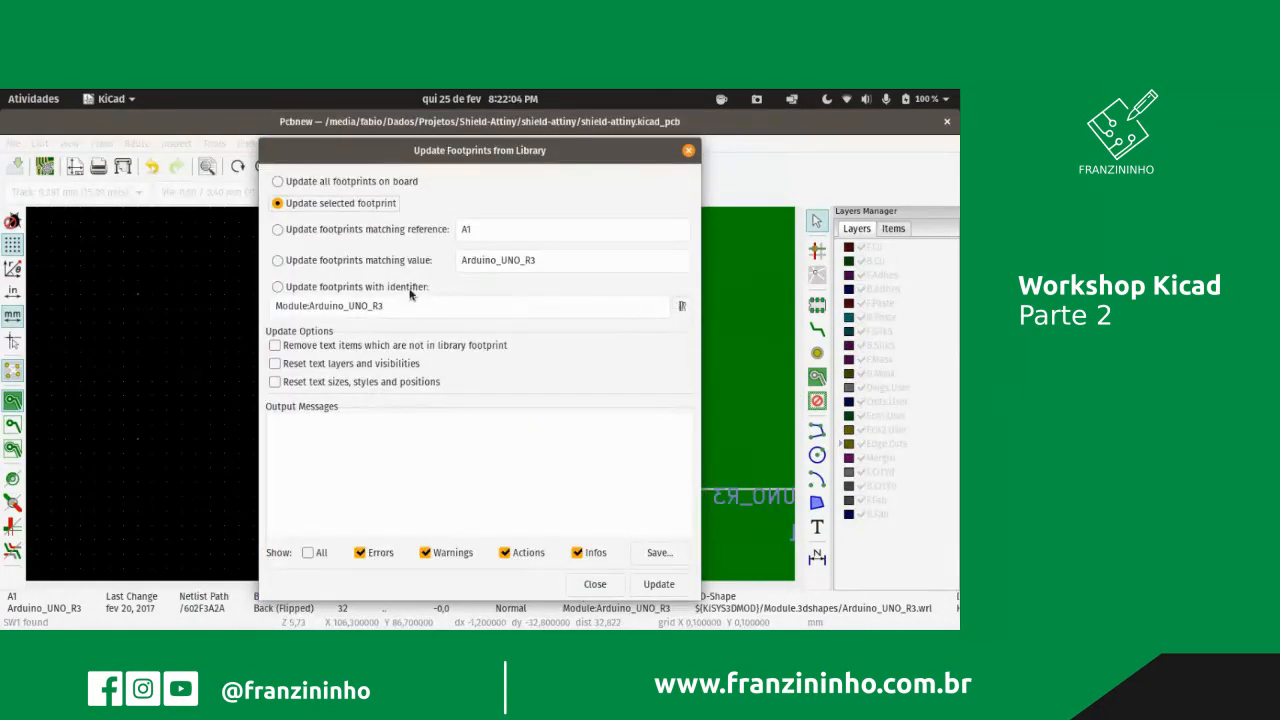
click(278, 288)
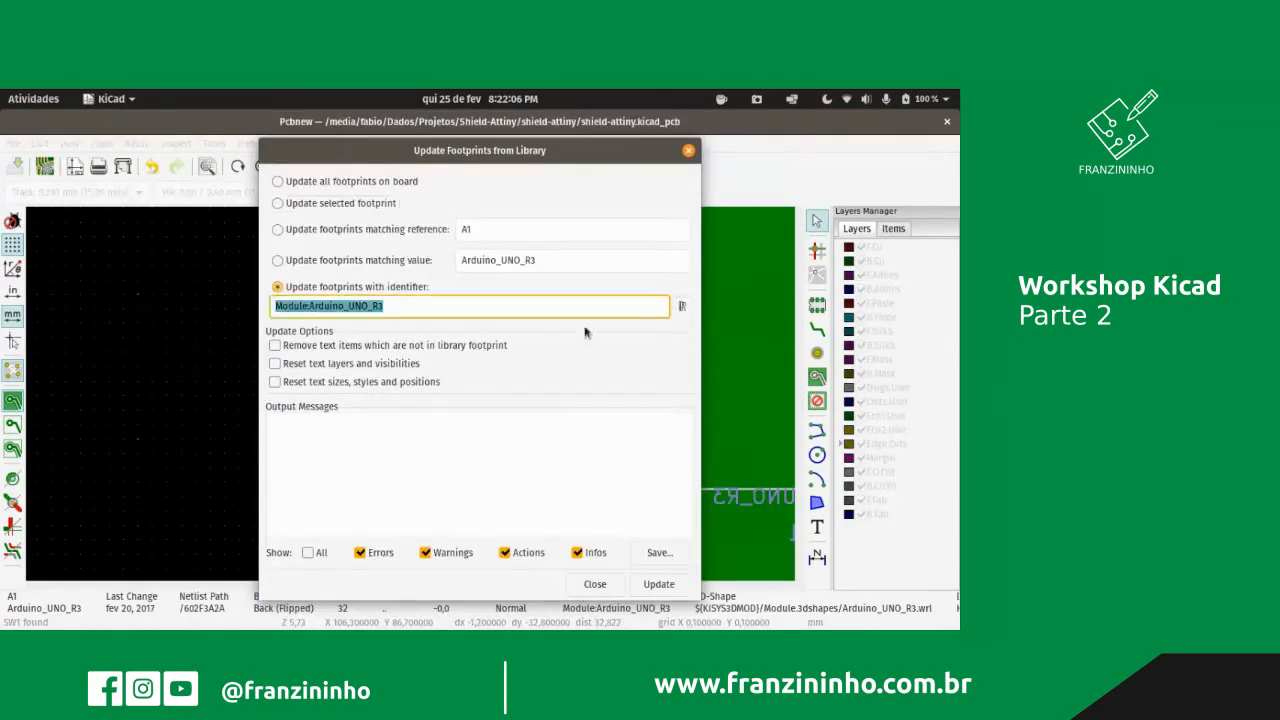
click(679, 306)
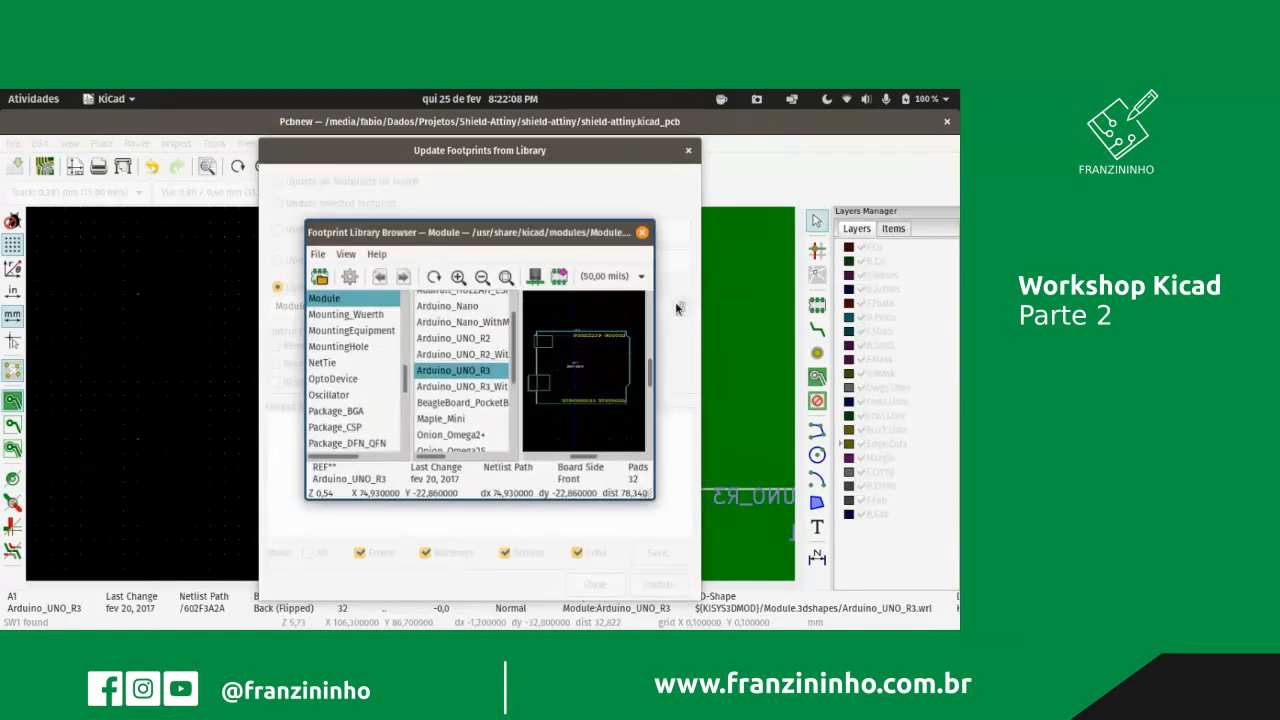
scroll(365, 440, down, 10)
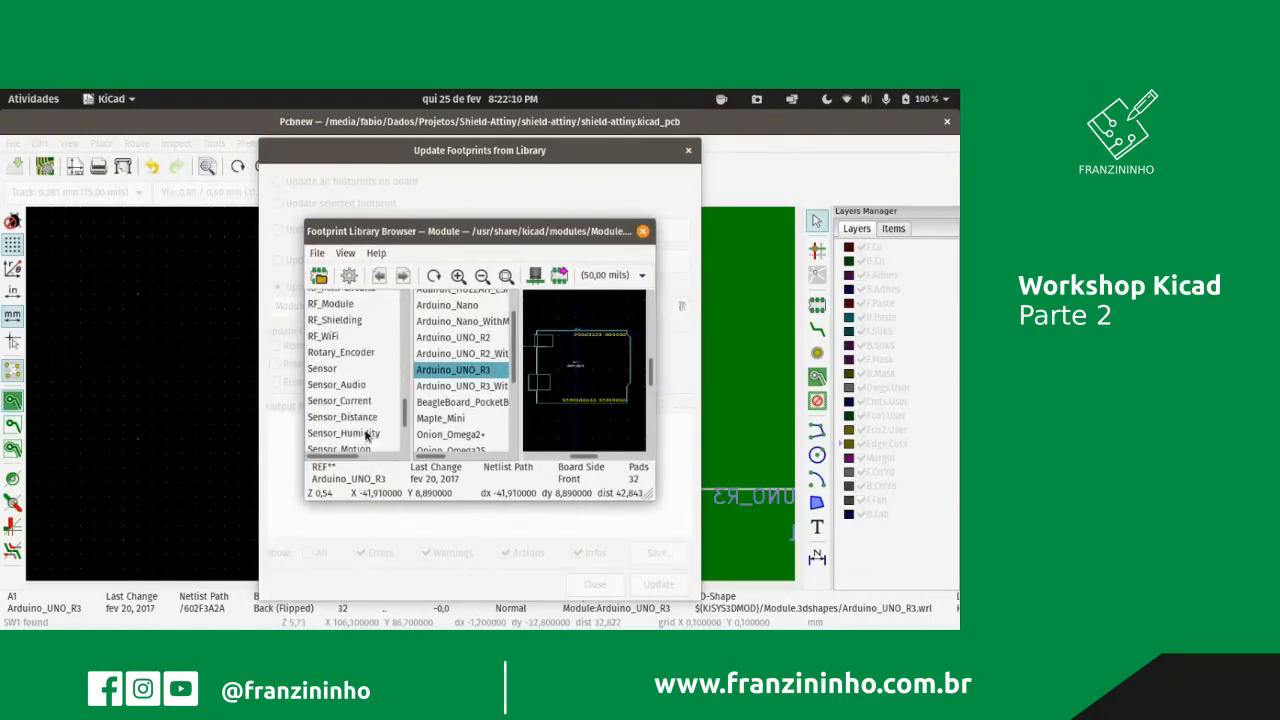
click(349, 420)
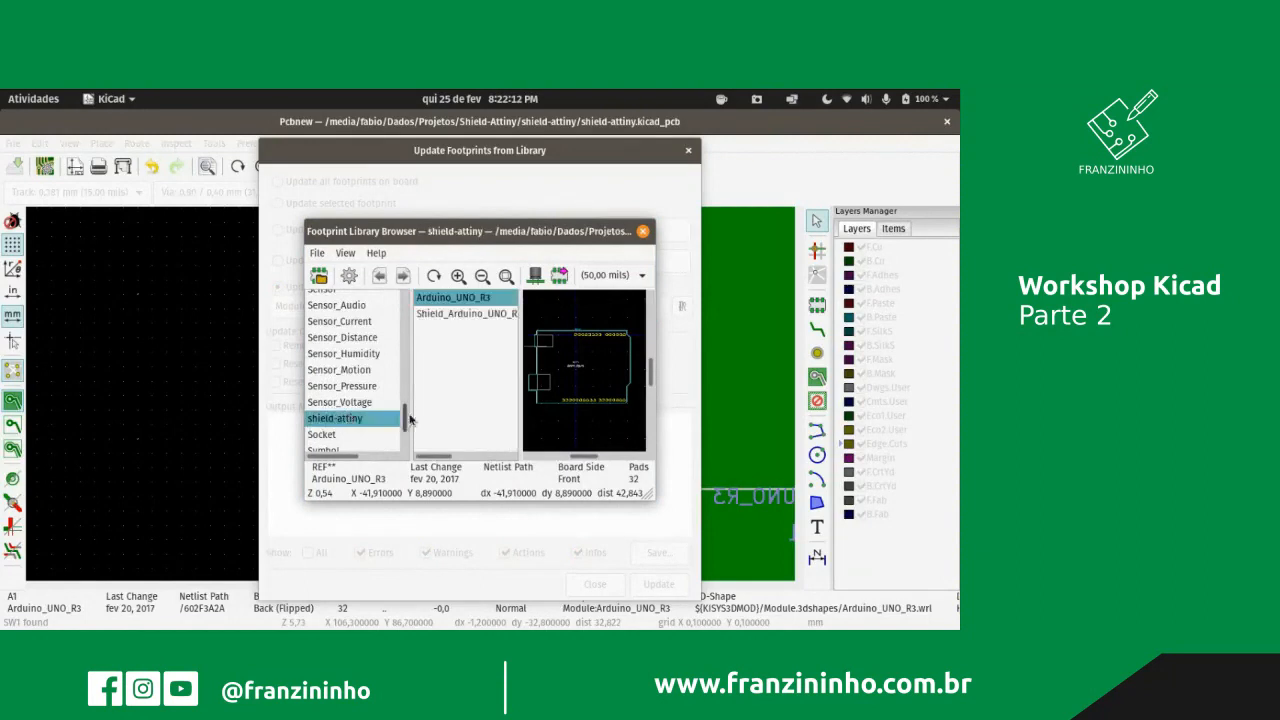
double_click(455, 313)
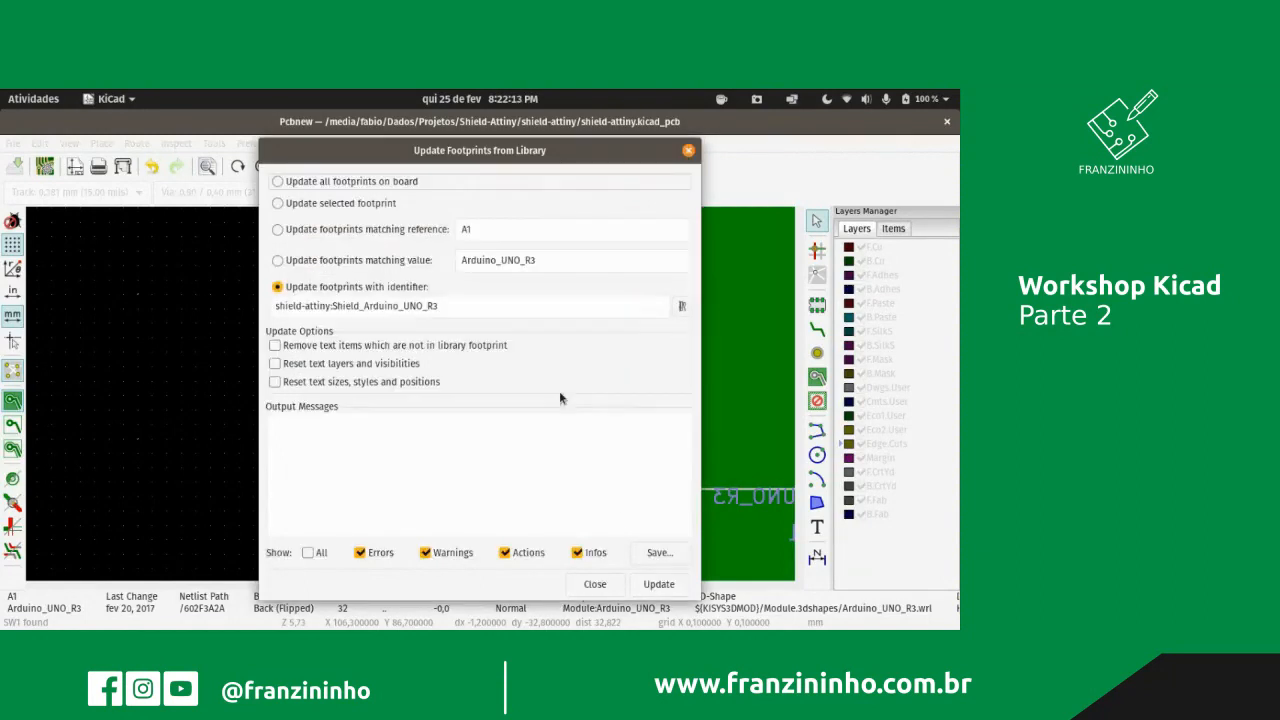
click(595, 584)
scroll(410, 398, up, 3)
scroll(410, 398, down, 6)
scroll(410, 398, up, 4)
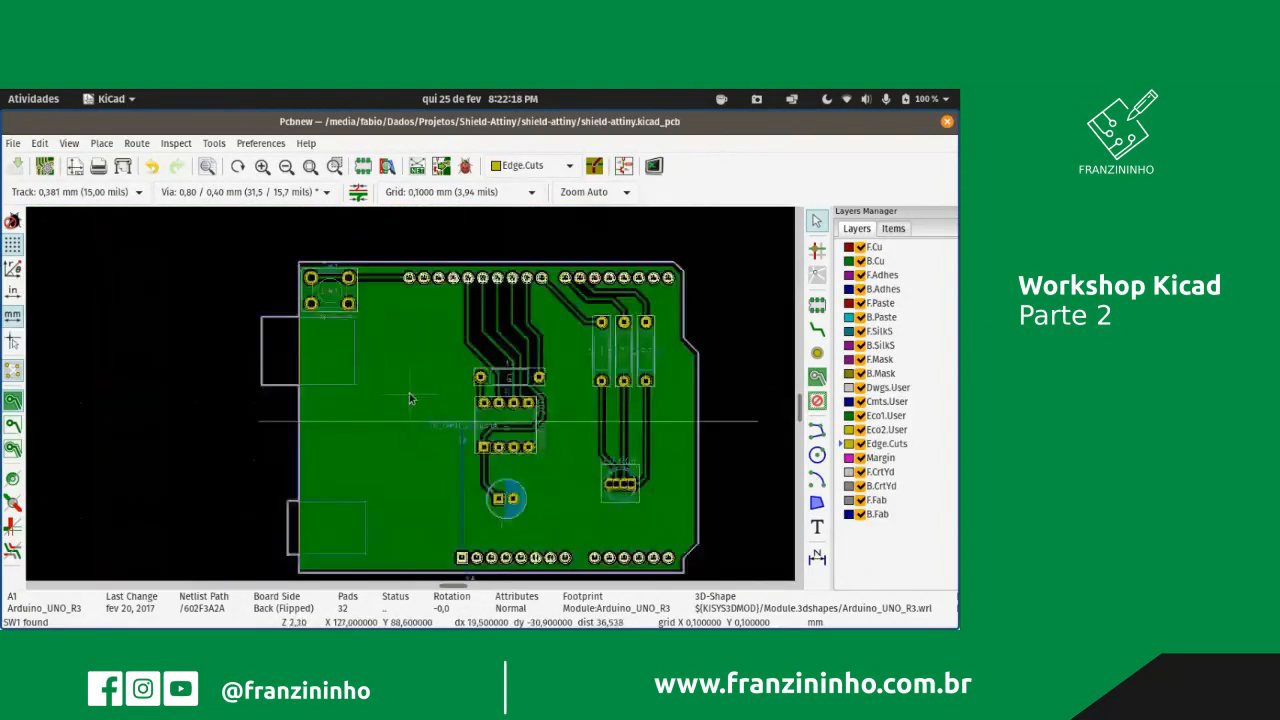
scroll(410, 398, down, 2)
scroll(410, 398, up, 3)
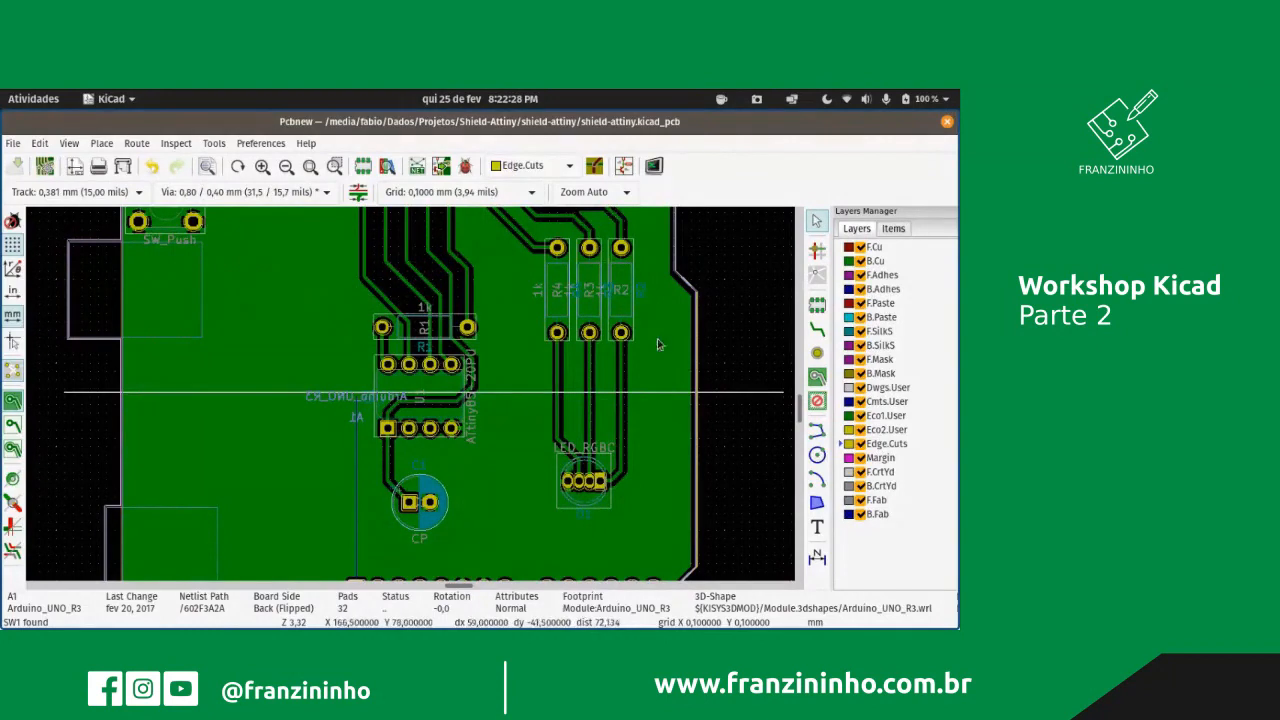
scroll(640, 380, down, 1)
scroll(409, 398, down, 3)
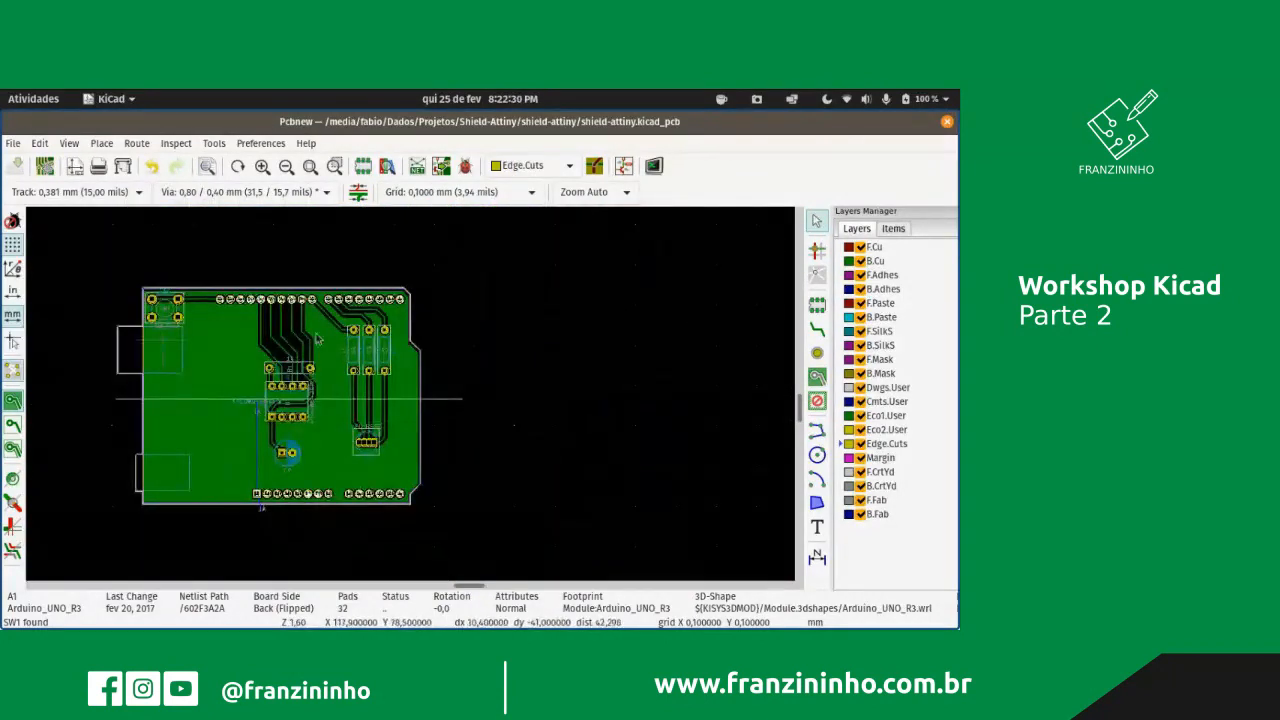
- Switch to the shield-attiny schematic and open the footprint assignment for its symbols
click(653, 166)
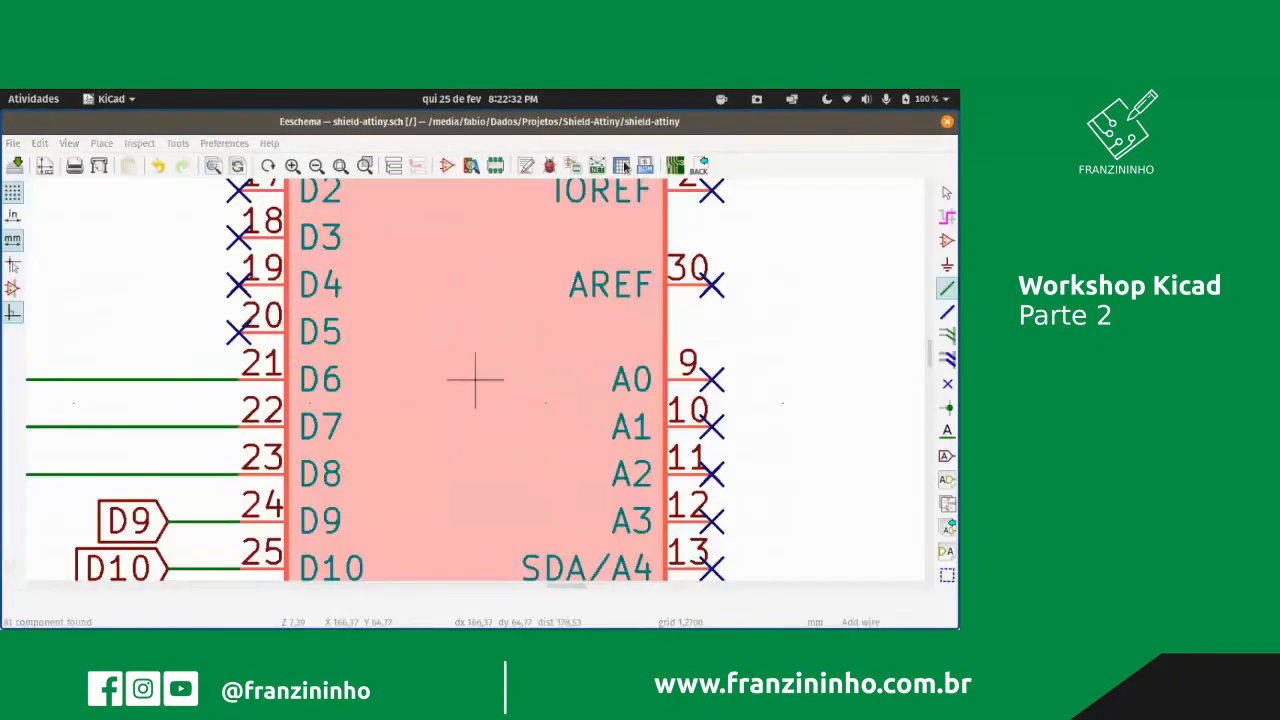
scroll(663, 382, up, 2)
scroll(357, 435, down, 4)
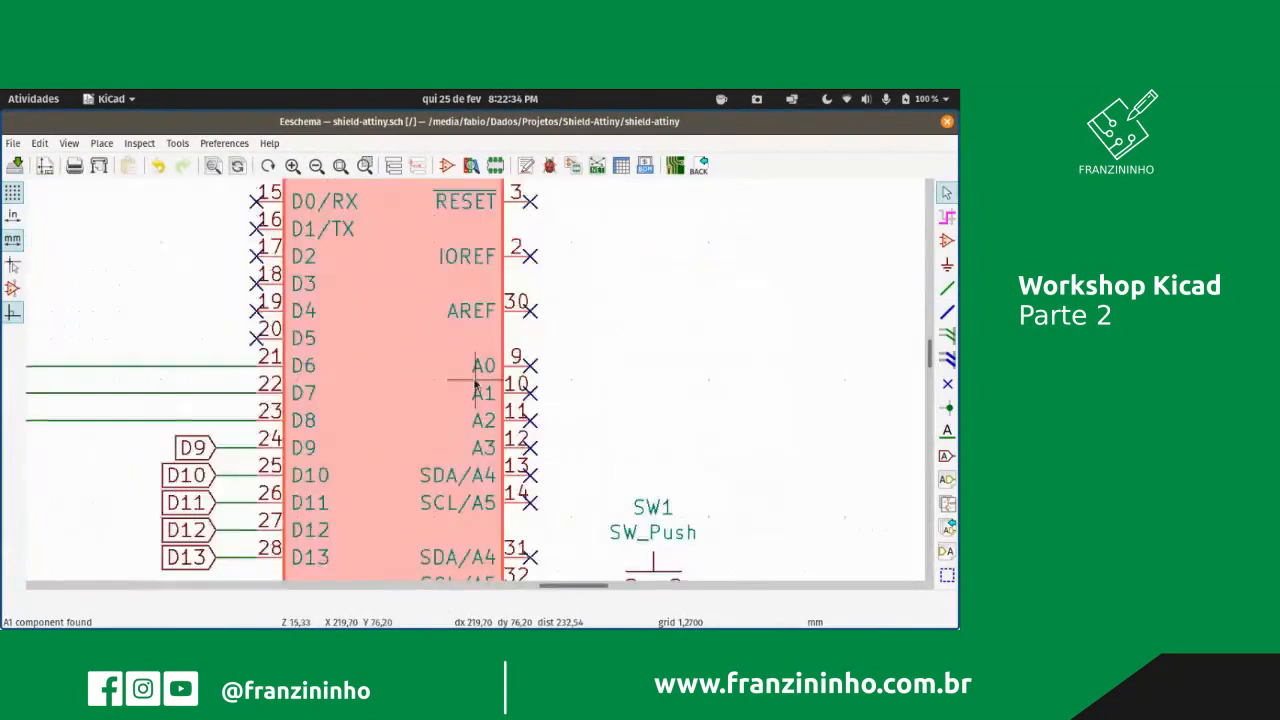
scroll(474, 382, up, 1)
scroll(474, 382, down, 1)
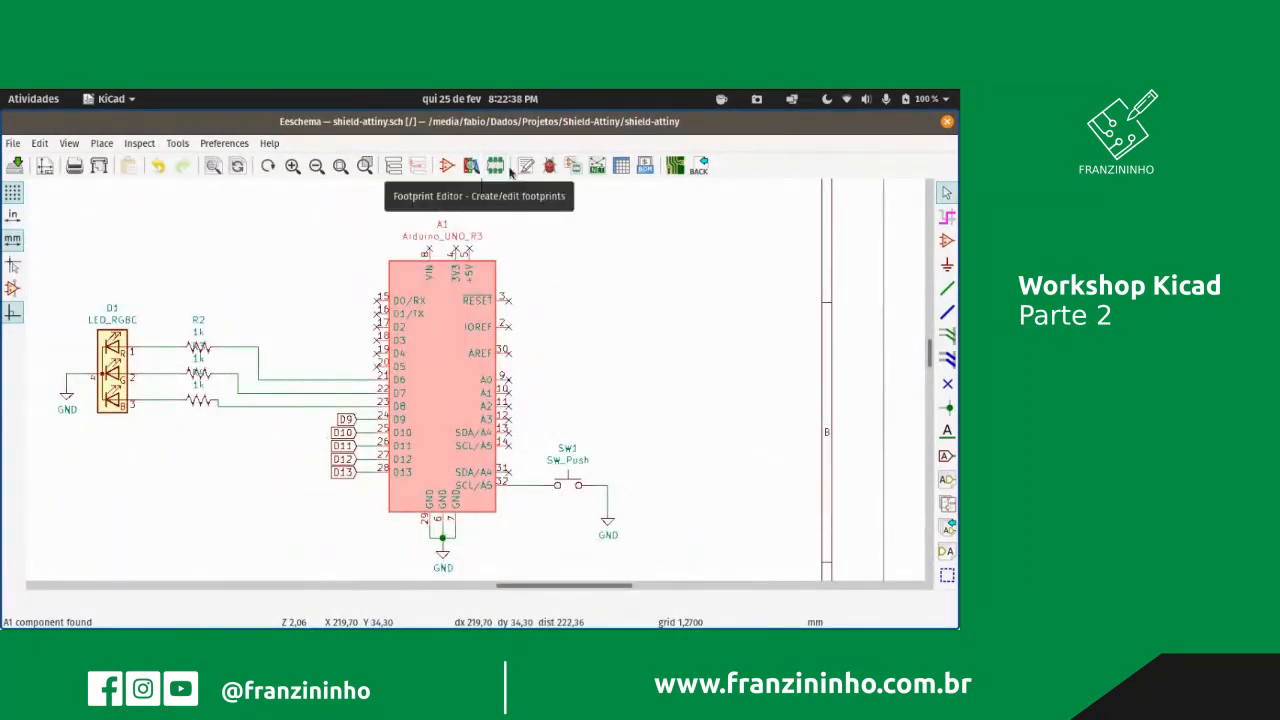
click(571, 167)
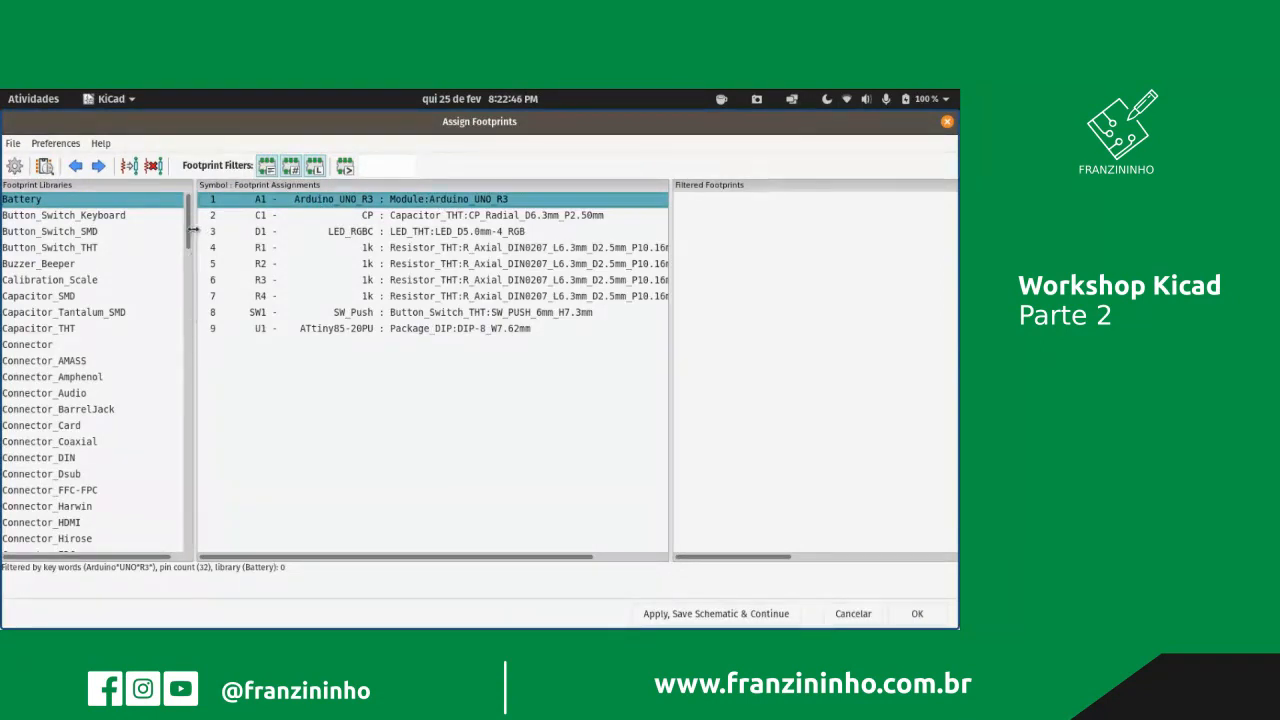
- Assign the shield-attiny:Arduino_UNO_R3 footprint to symbol A1 and accept the footprint assignments
drag(186, 232, 179, 508)
scroll(88, 467, down, 3)
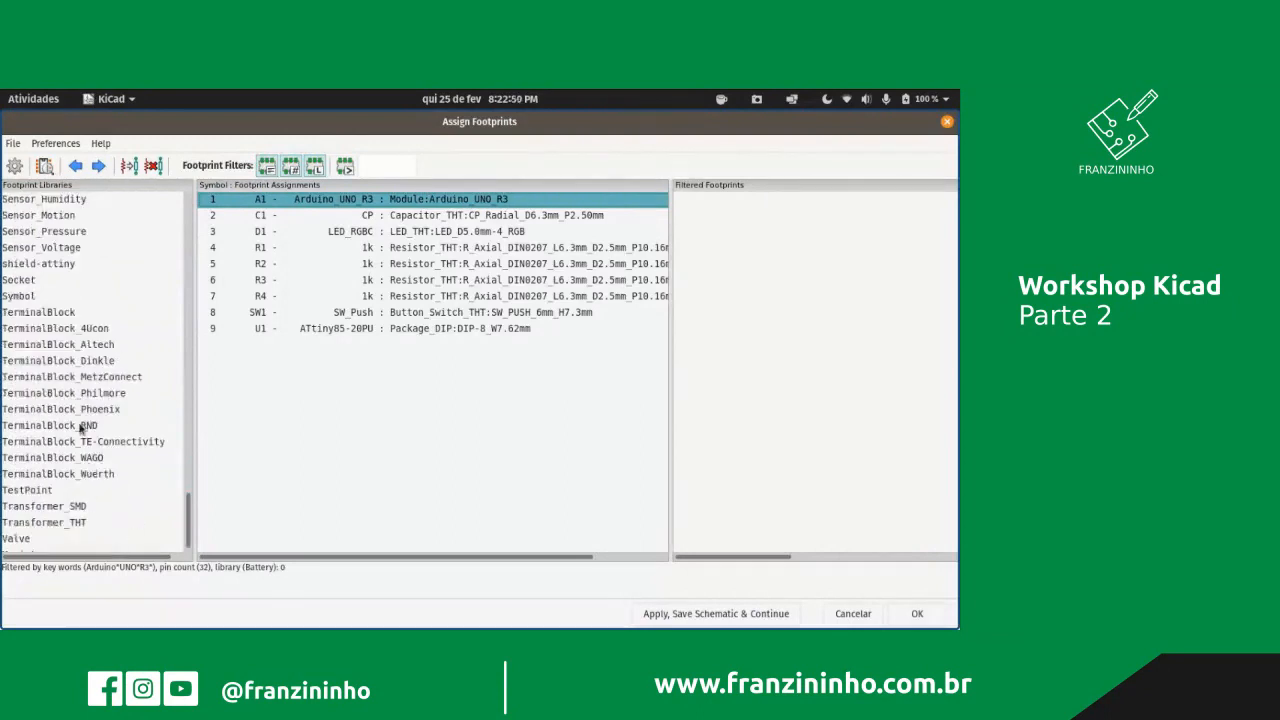
click(57, 265)
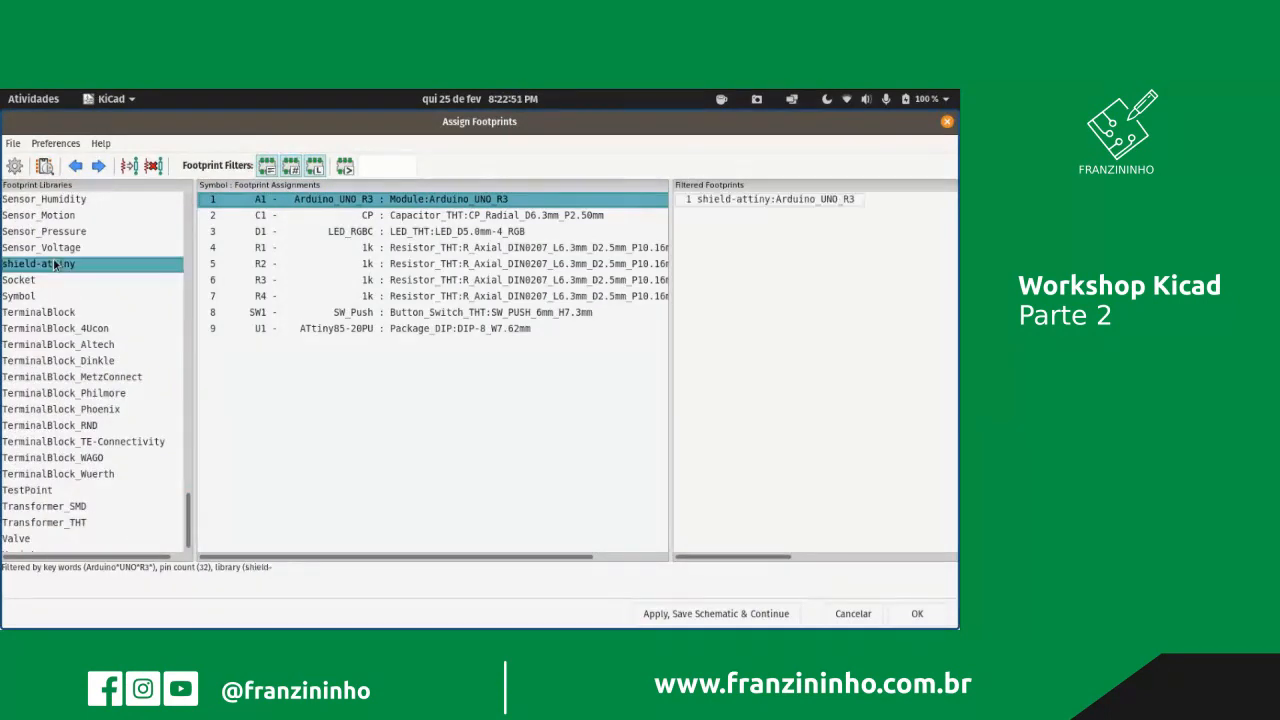
click(790, 200)
double_click(789, 199)
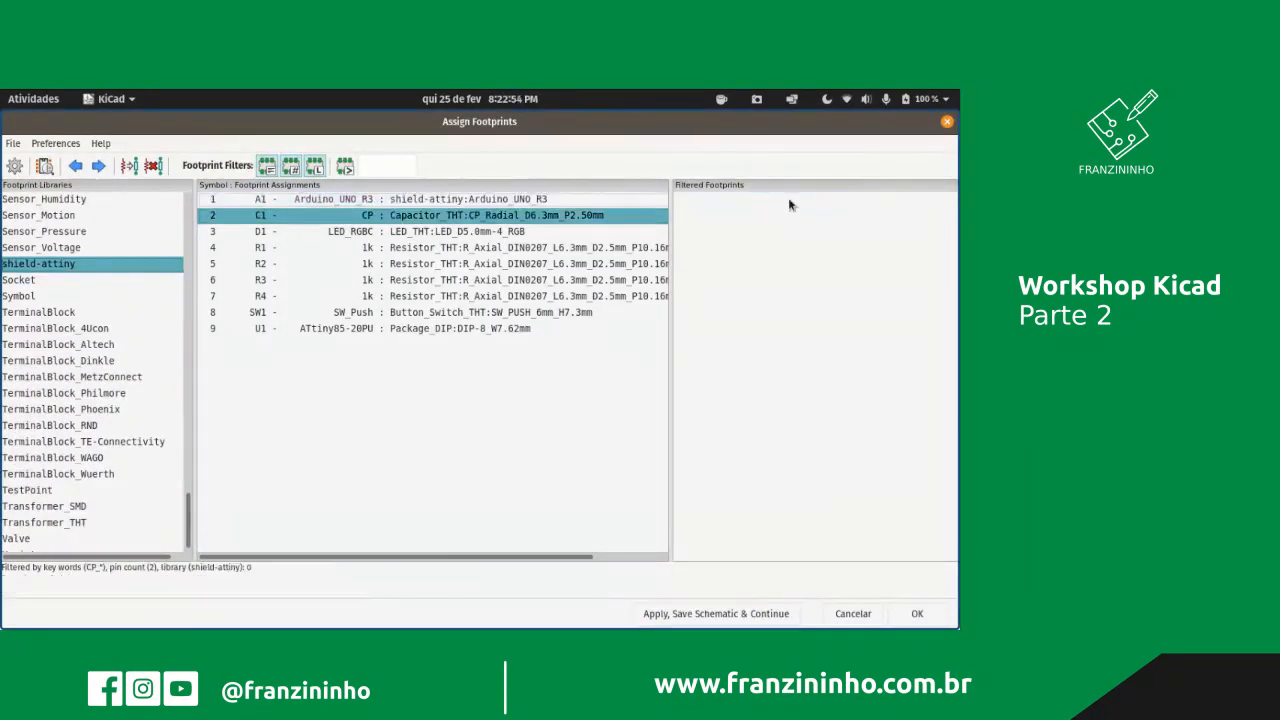
click(916, 613)
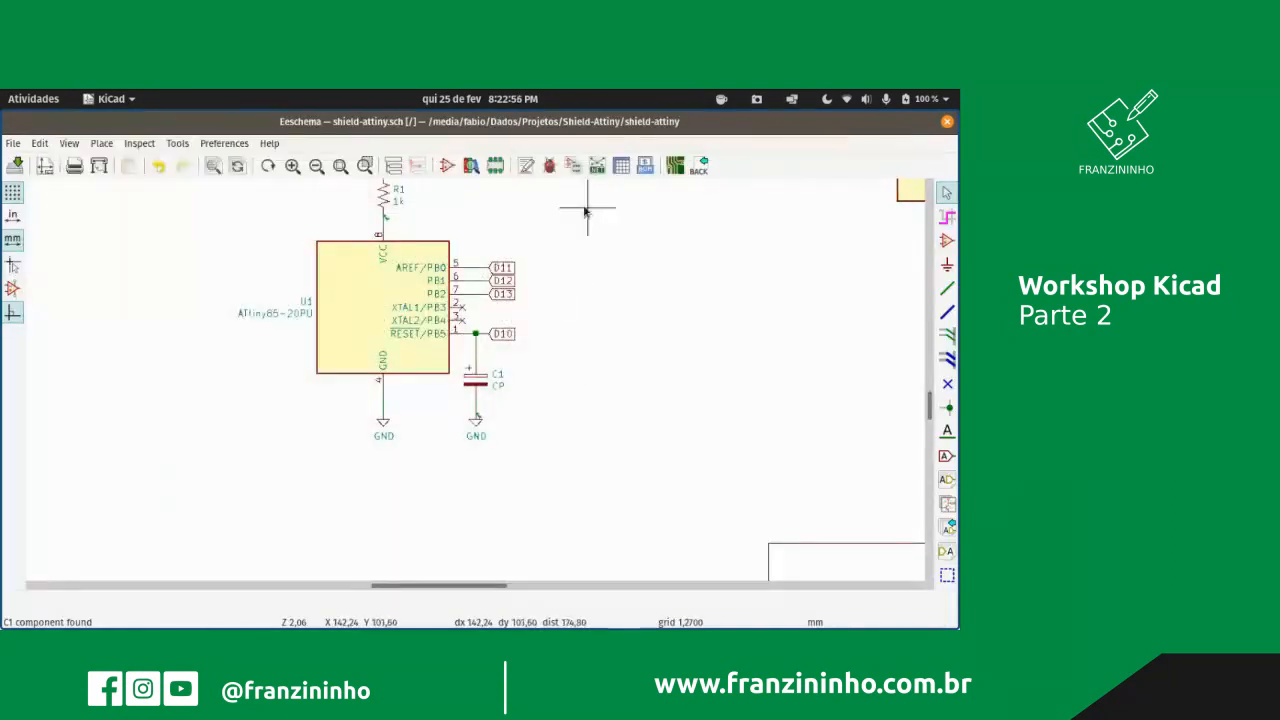
- Generate the Pcbnew netlist in the default format, saving it over the existing shield-attiny.net
click(596, 165)
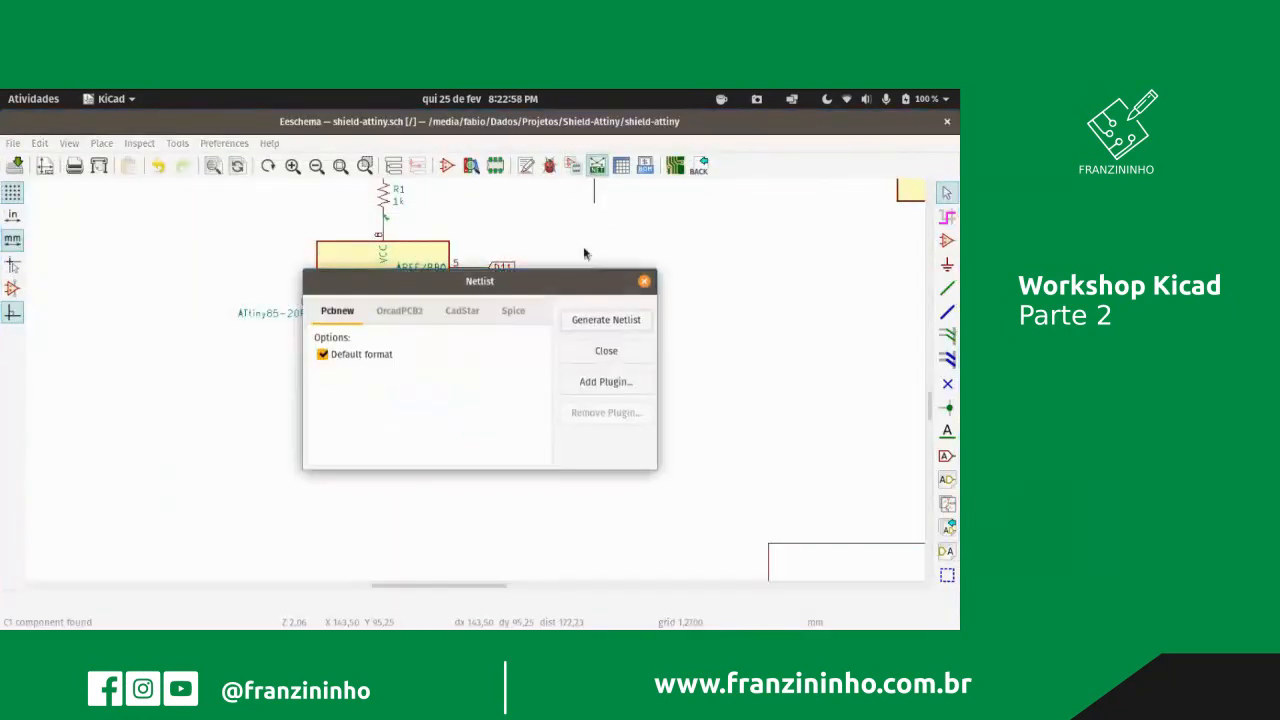
click(606, 321)
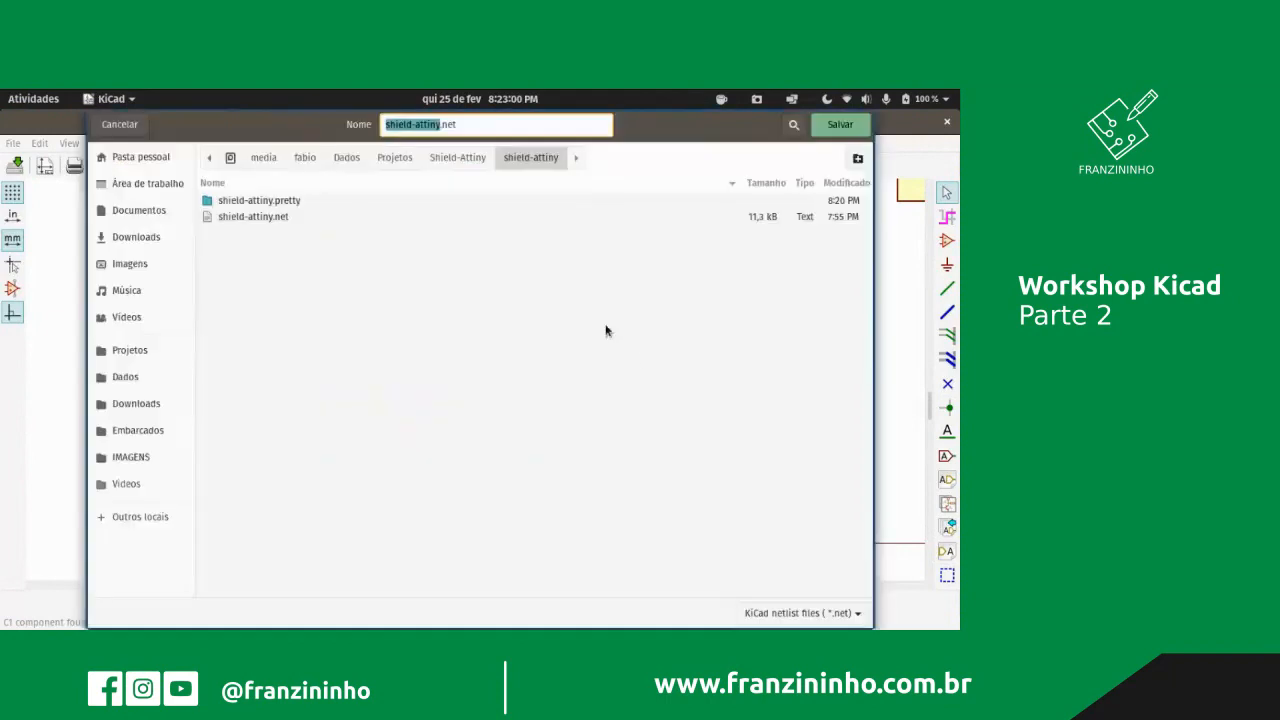
click(263, 218)
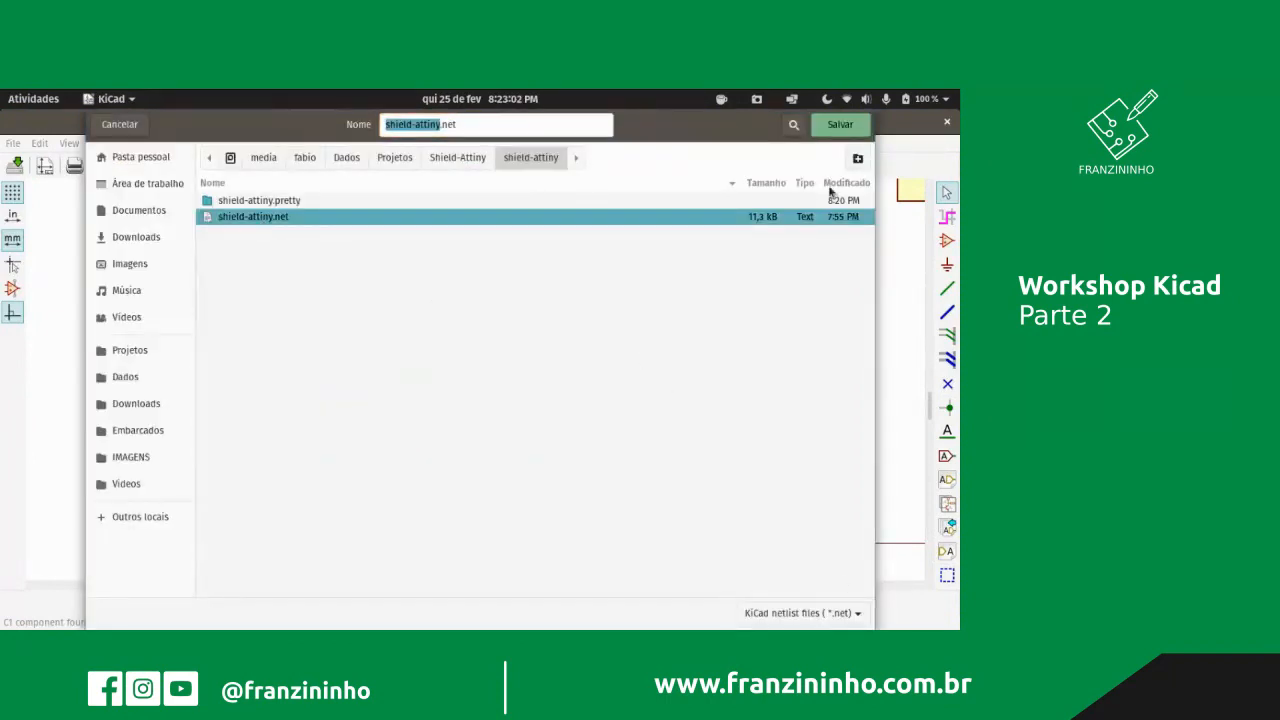
click(840, 124)
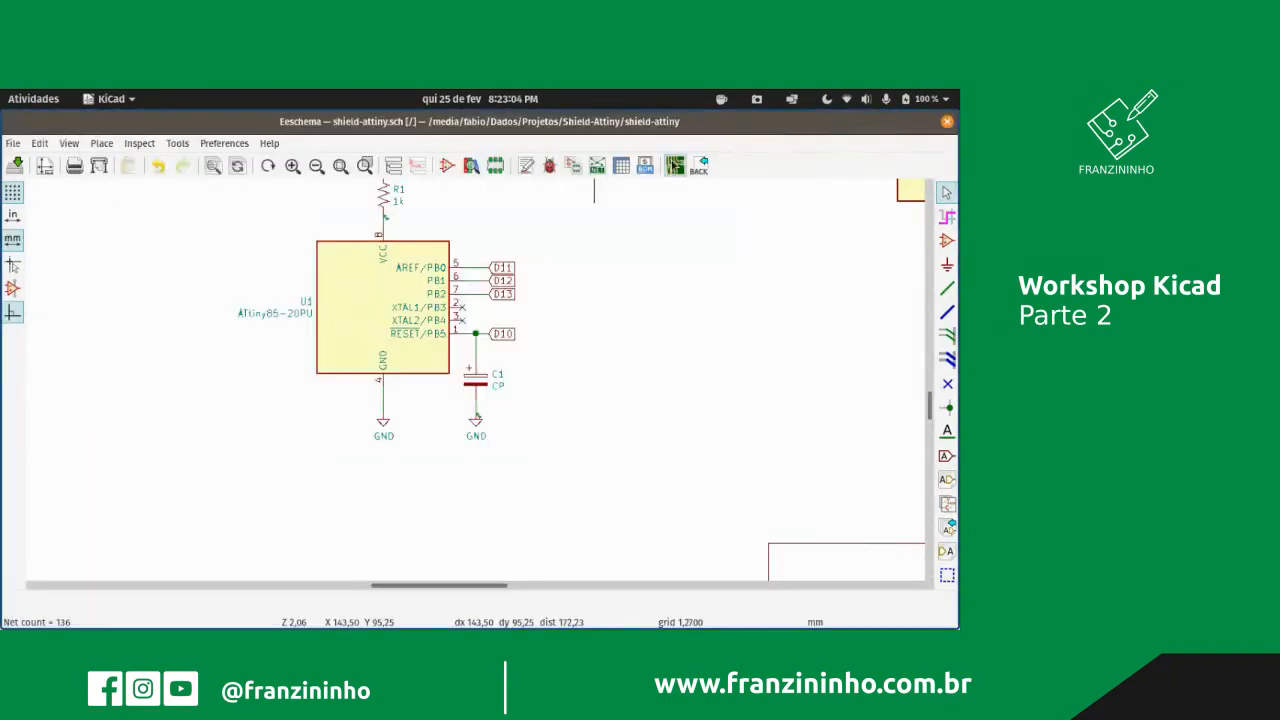
- Update the board layout from shield-attiny.net, keeping the existing symbol-to-footprint associations, and close the netlist dialog
click(677, 168)
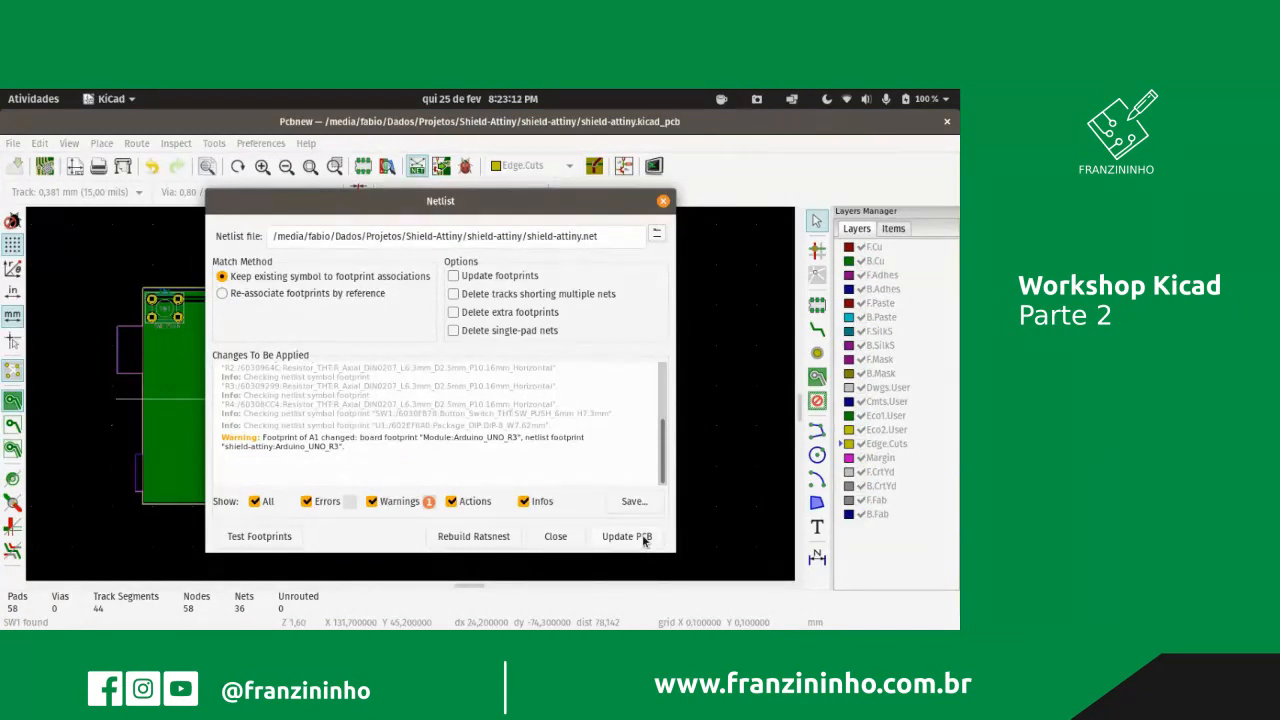
click(627, 536)
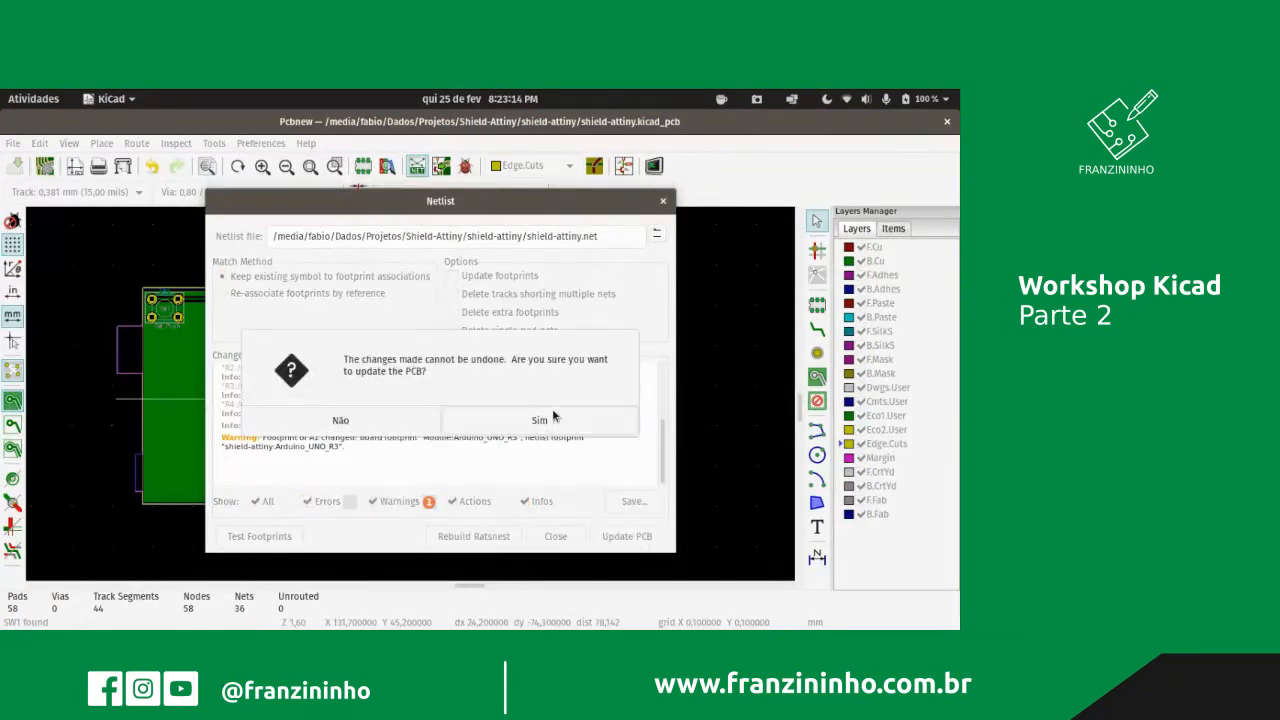
click(553, 418)
click(555, 536)
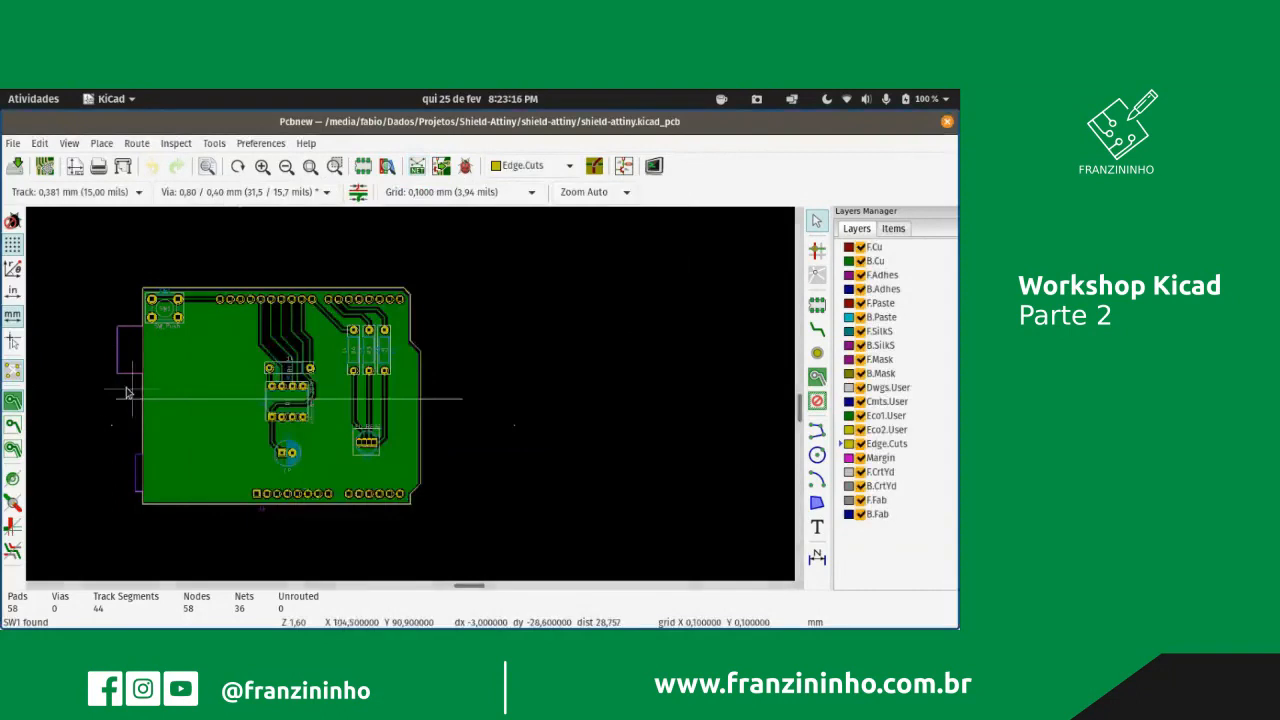
- Delete the Arduino footprint A1 from the board and undo the deletion
scroll(127, 392, up, 5)
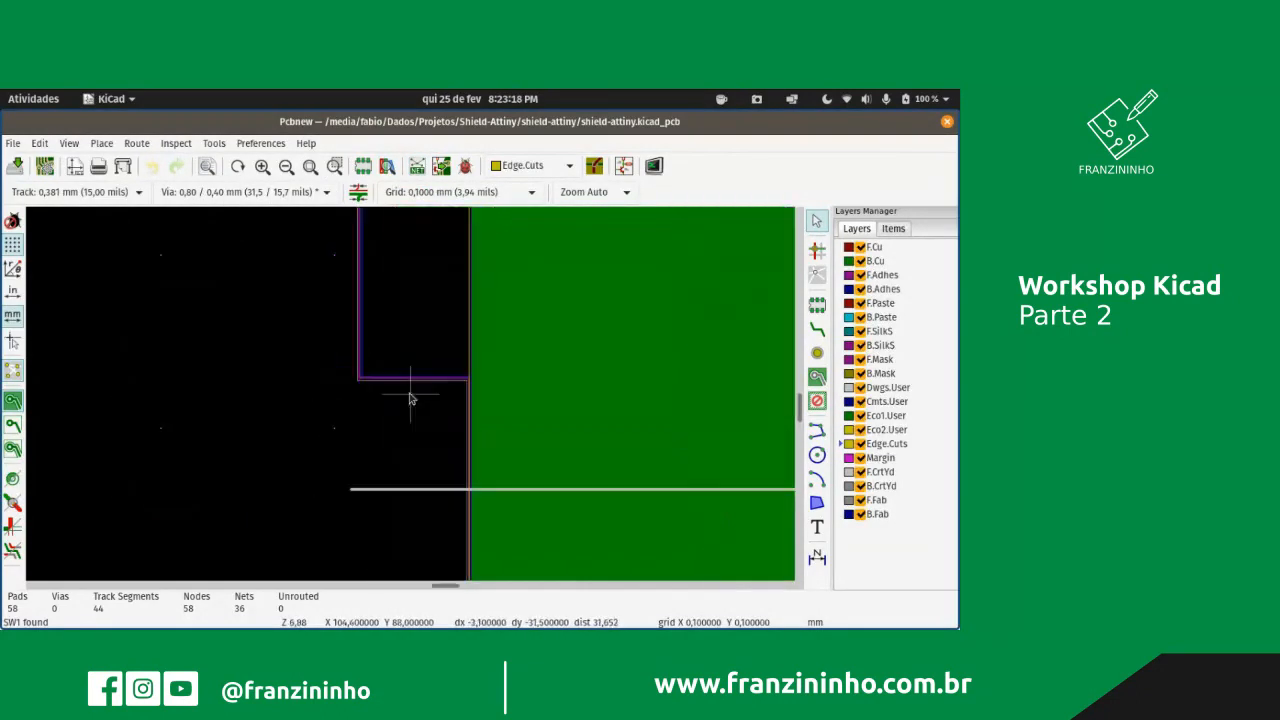
scroll(409, 398, down, 4)
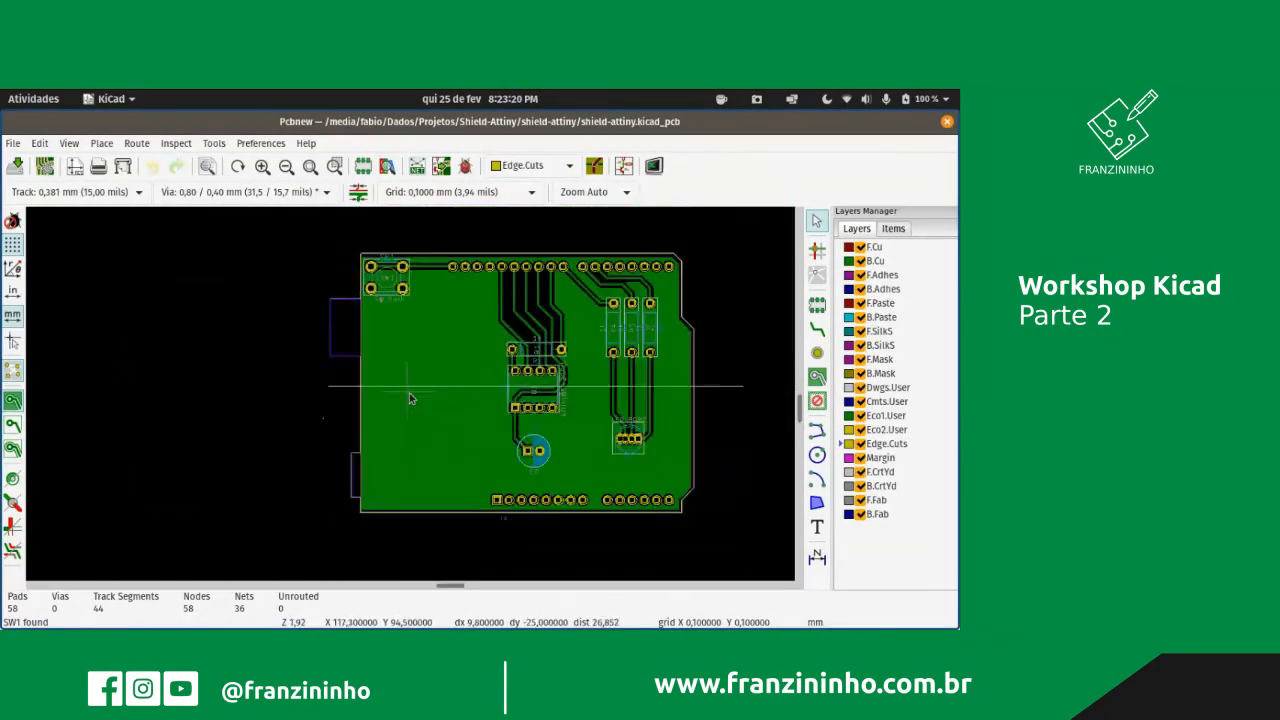
scroll(405, 392, up, 2)
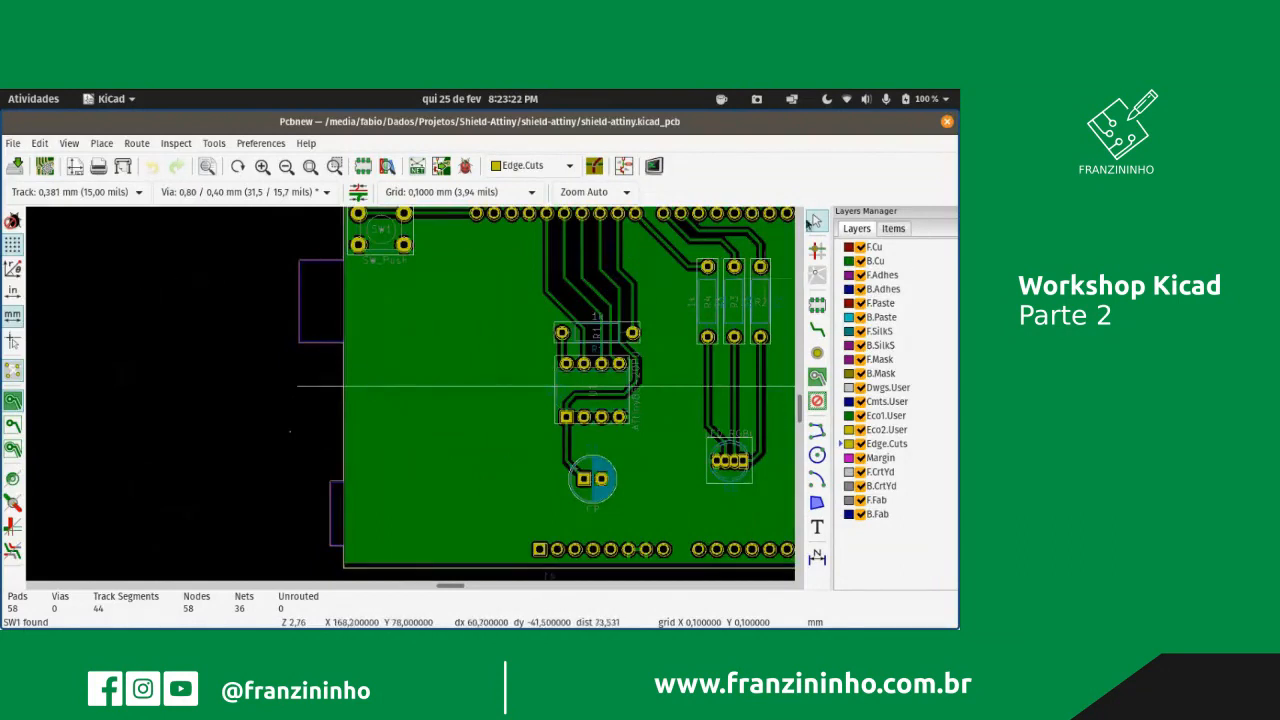
click(303, 349)
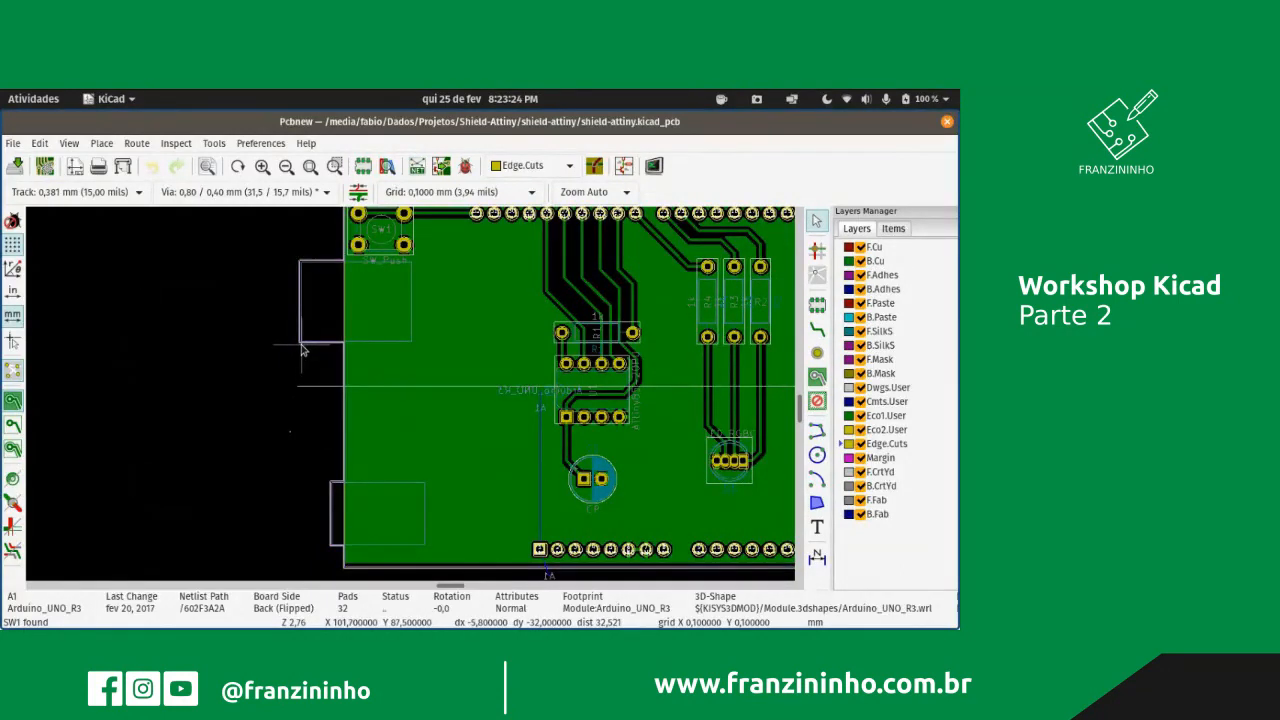
key(Escape)
scroll(490, 402, down, 2)
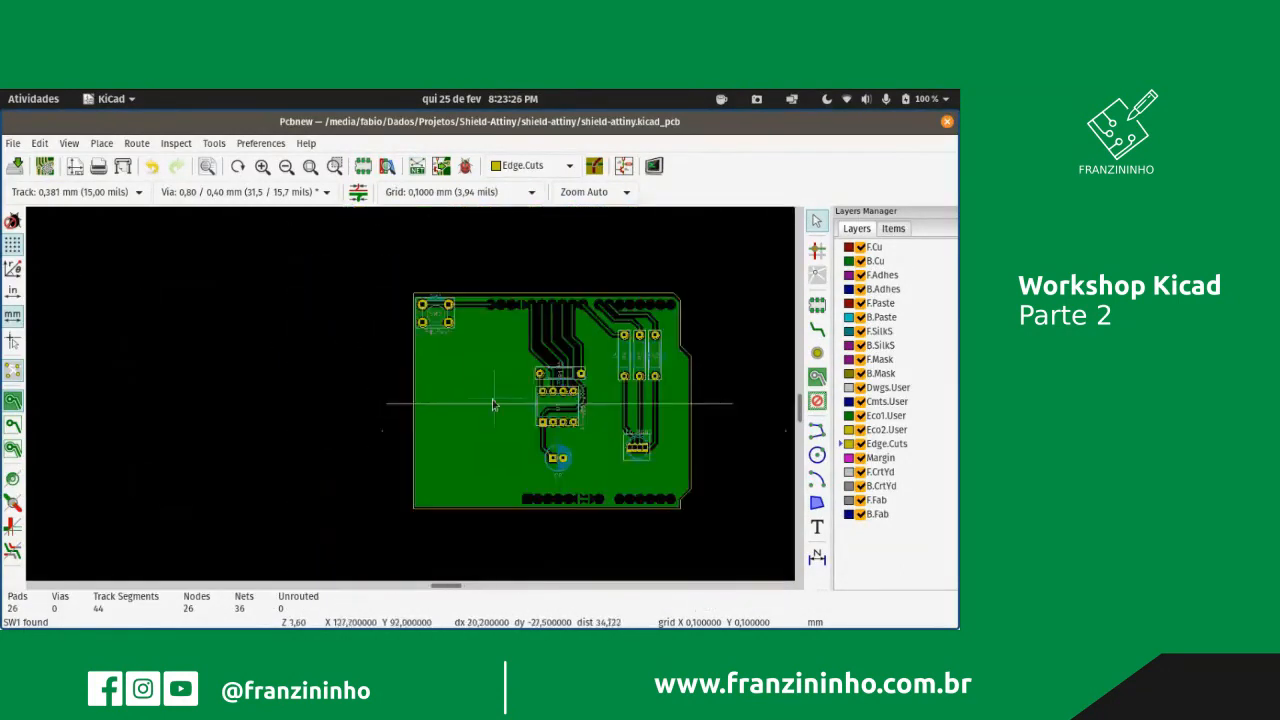
key(ctrl+z)
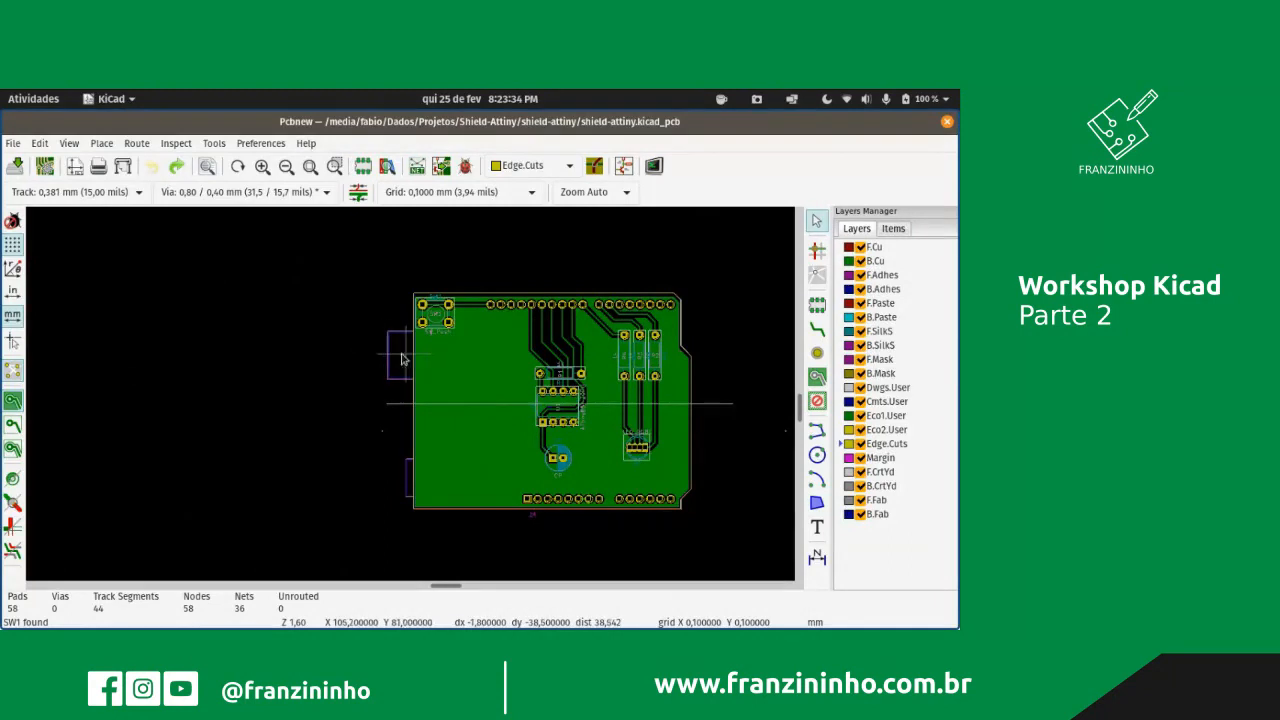
- Open the properties of the Arduino footprint A1 and start updating it from the library
scroll(388, 355, up, 3)
click(406, 430)
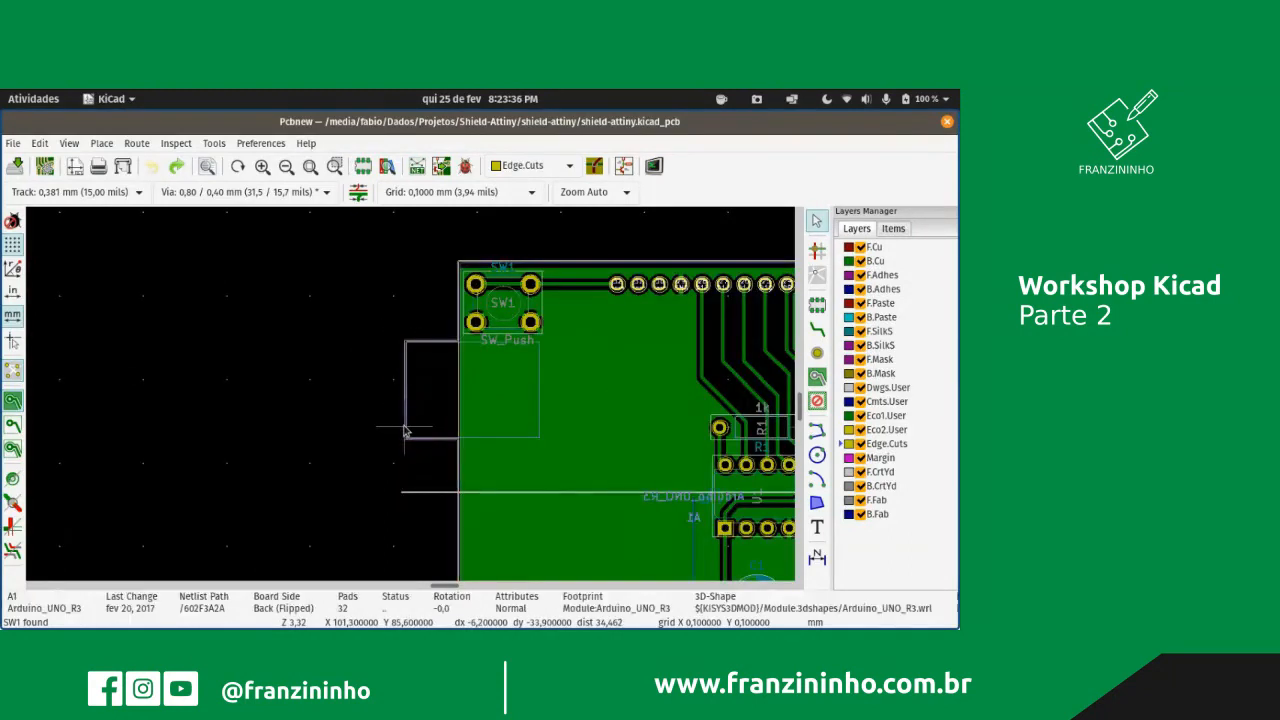
double_click(406, 430)
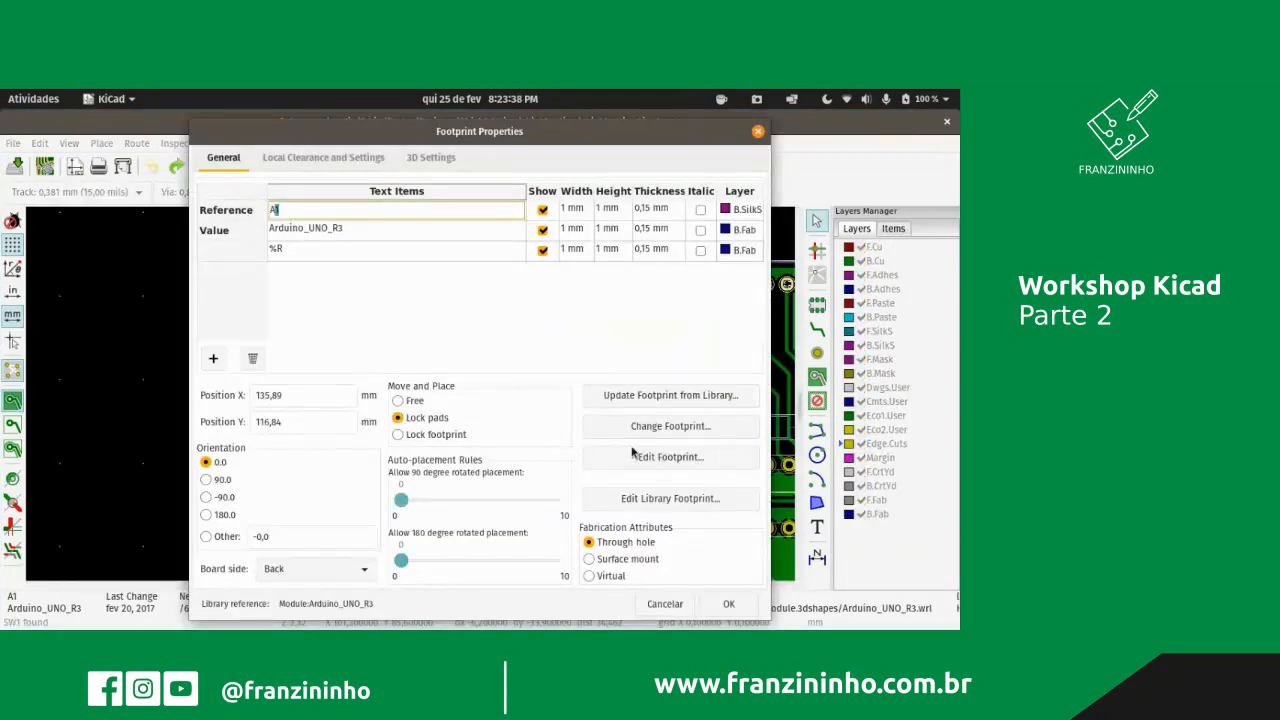
click(429, 247)
click(411, 229)
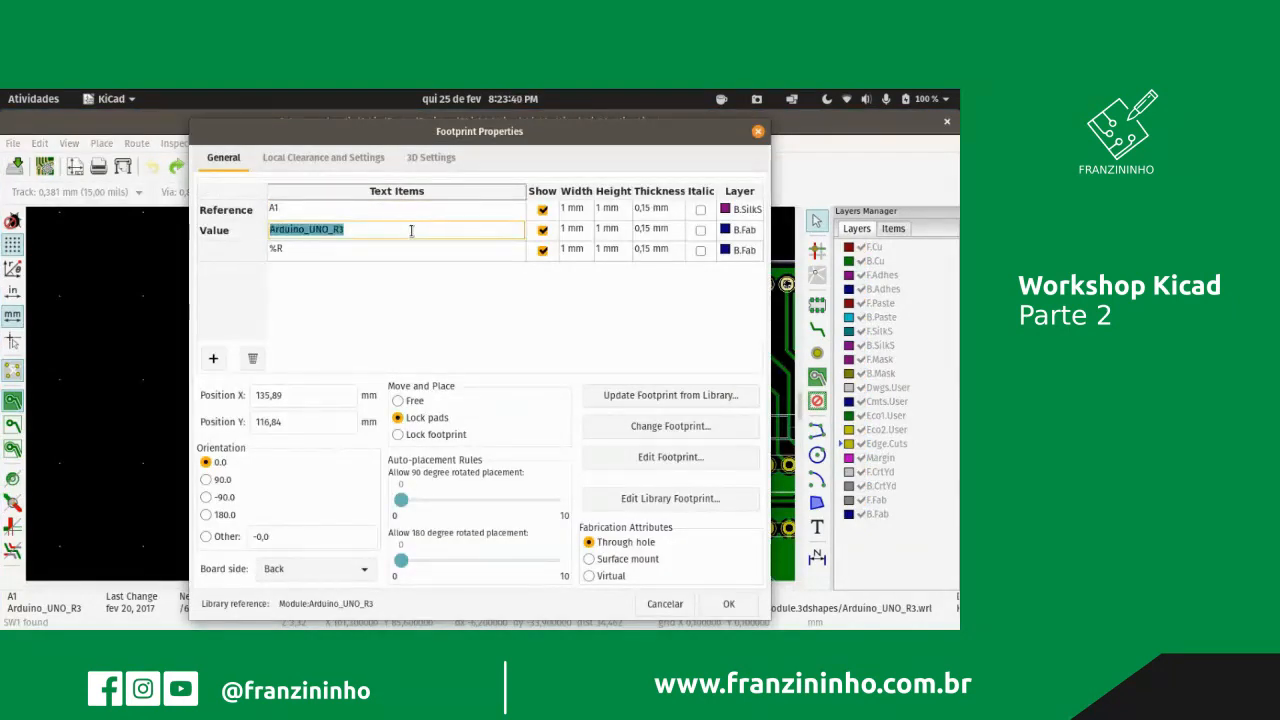
click(429, 208)
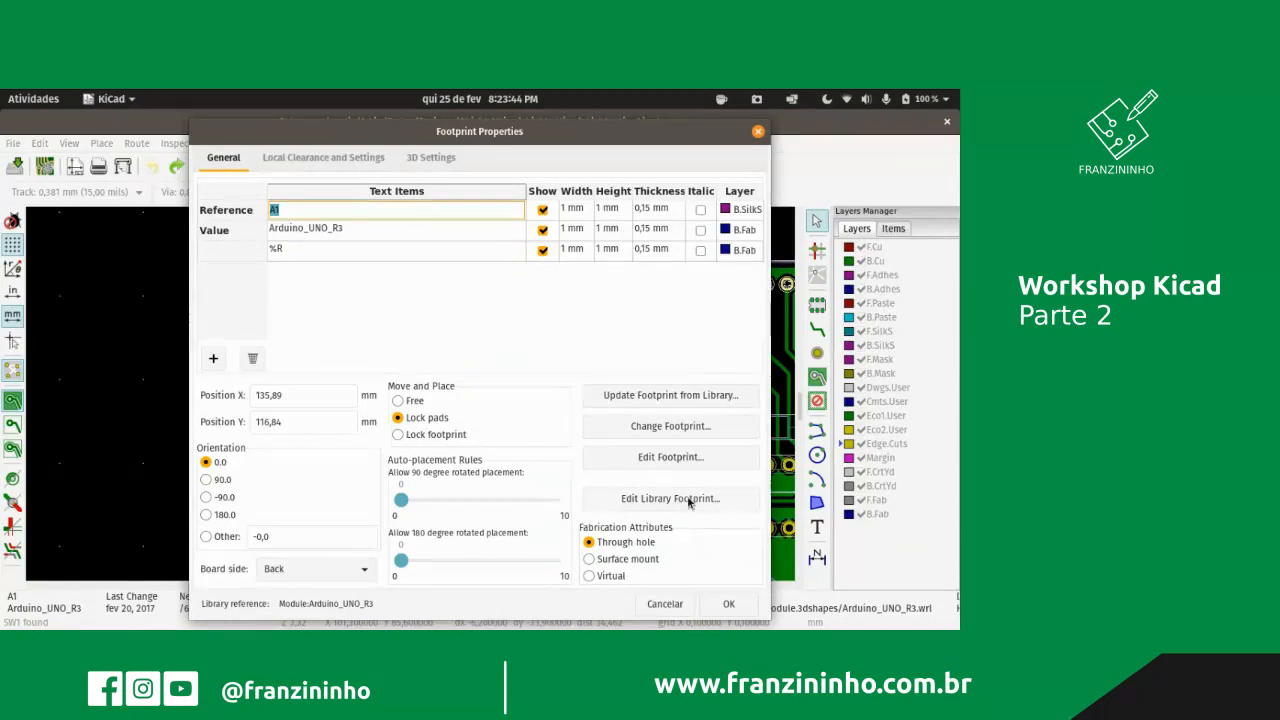
click(688, 400)
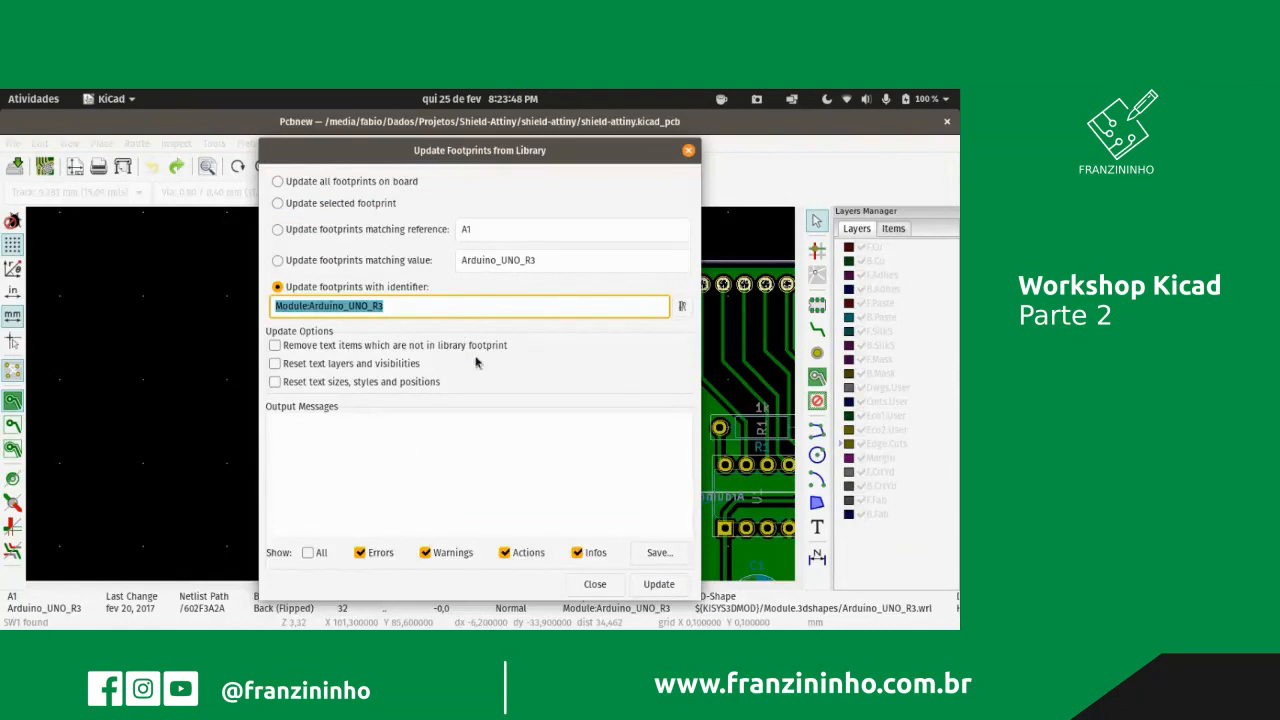
- Choose Shield_Arduino_UNO_R3 from the shield-attiny library as the footprint identifier for the update
click(682, 306)
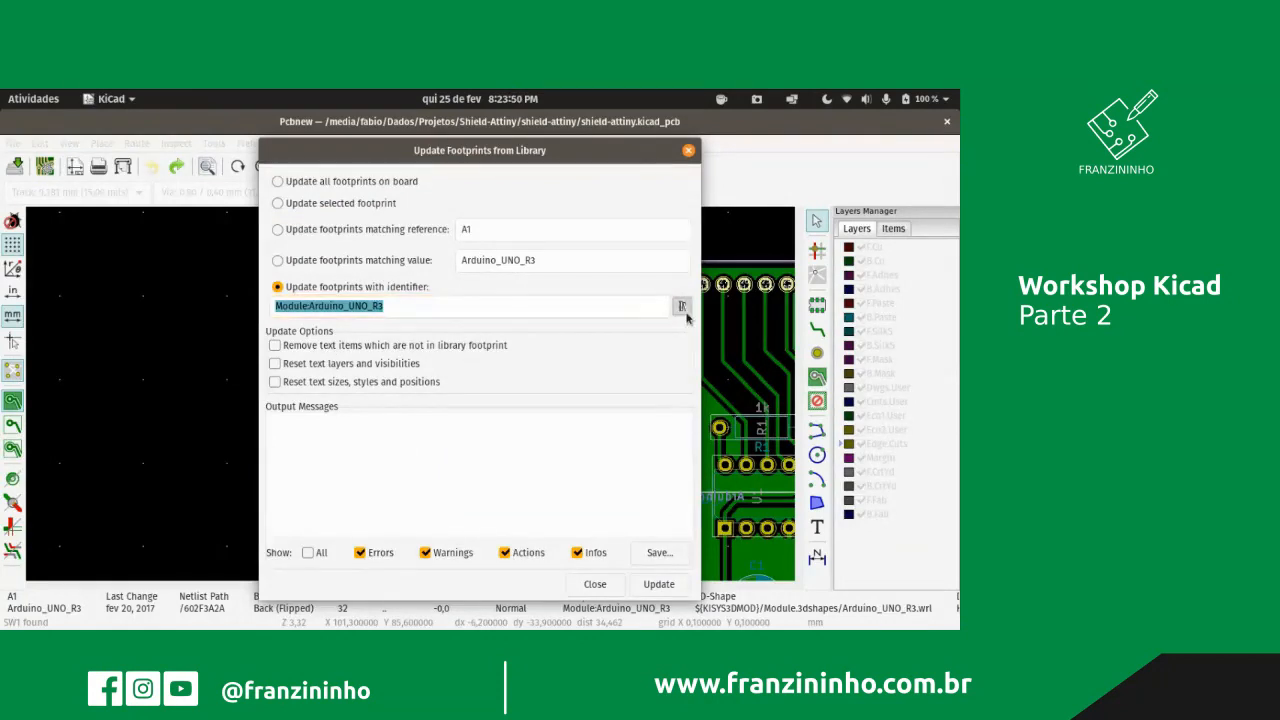
scroll(337, 451, down, 10)
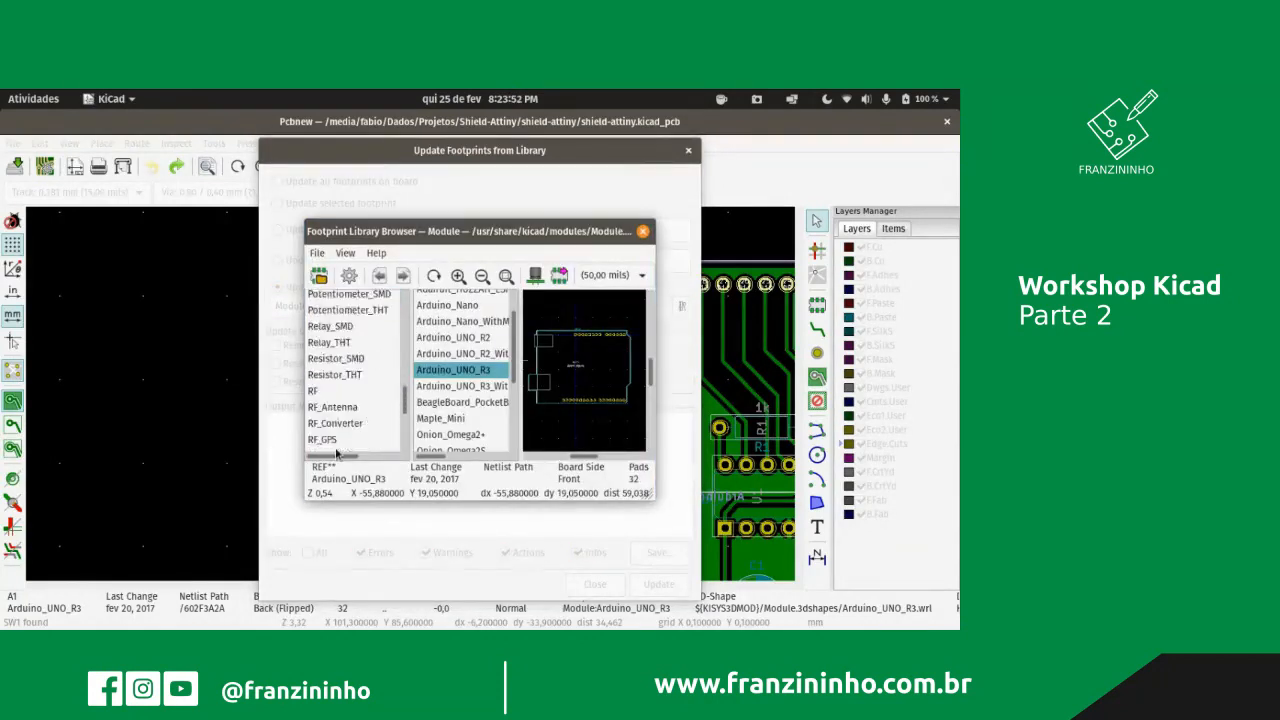
scroll(337, 450, down, 4)
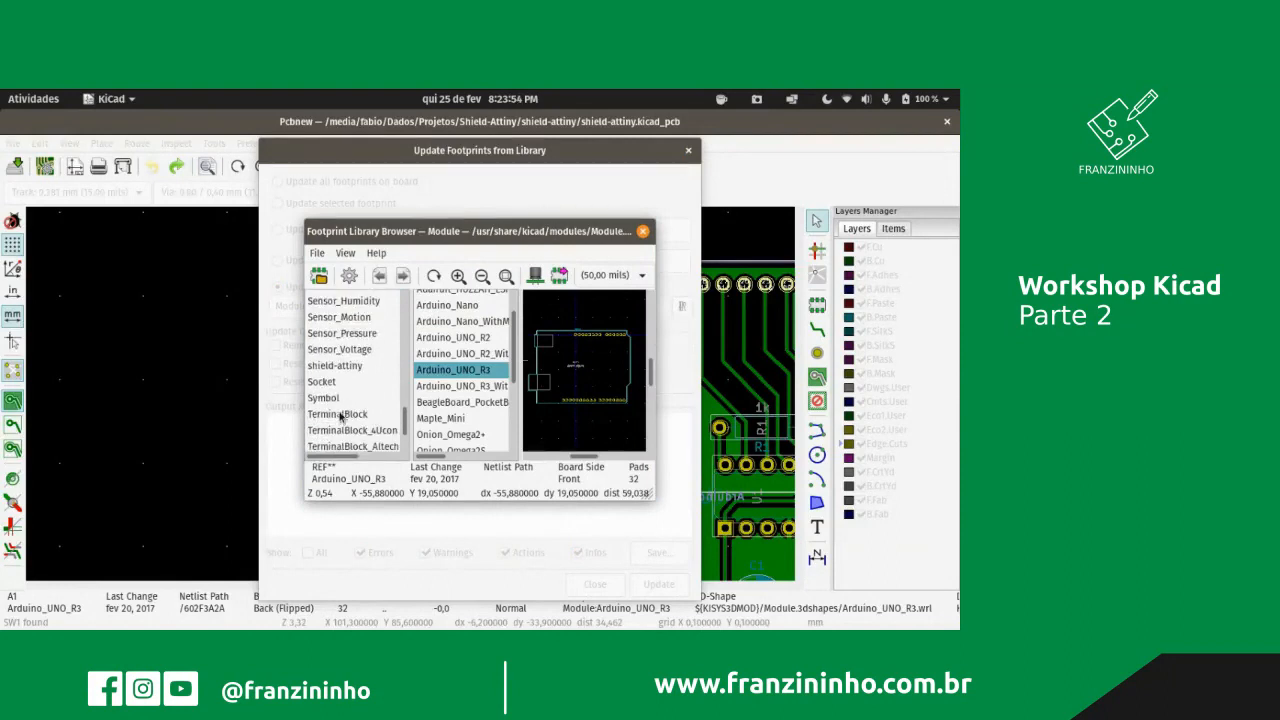
scroll(340, 416, down, 3)
scroll(343, 420, up, 6)
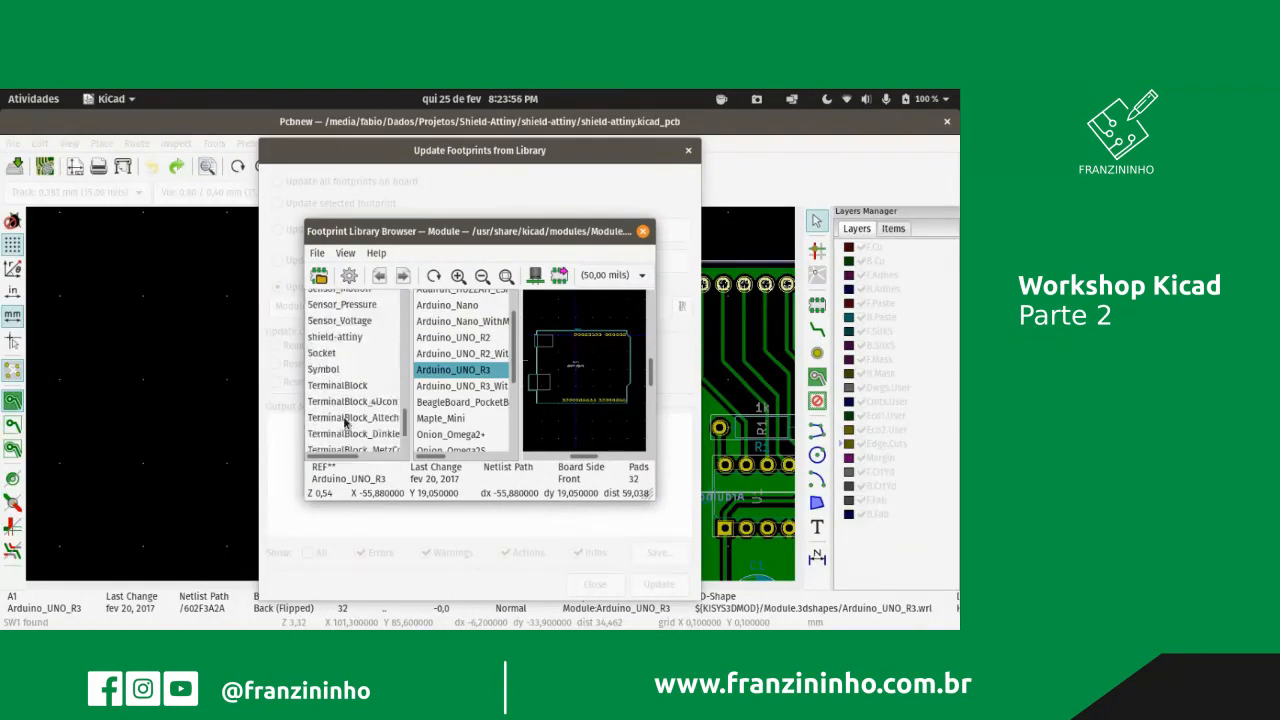
scroll(344, 424, down, 3)
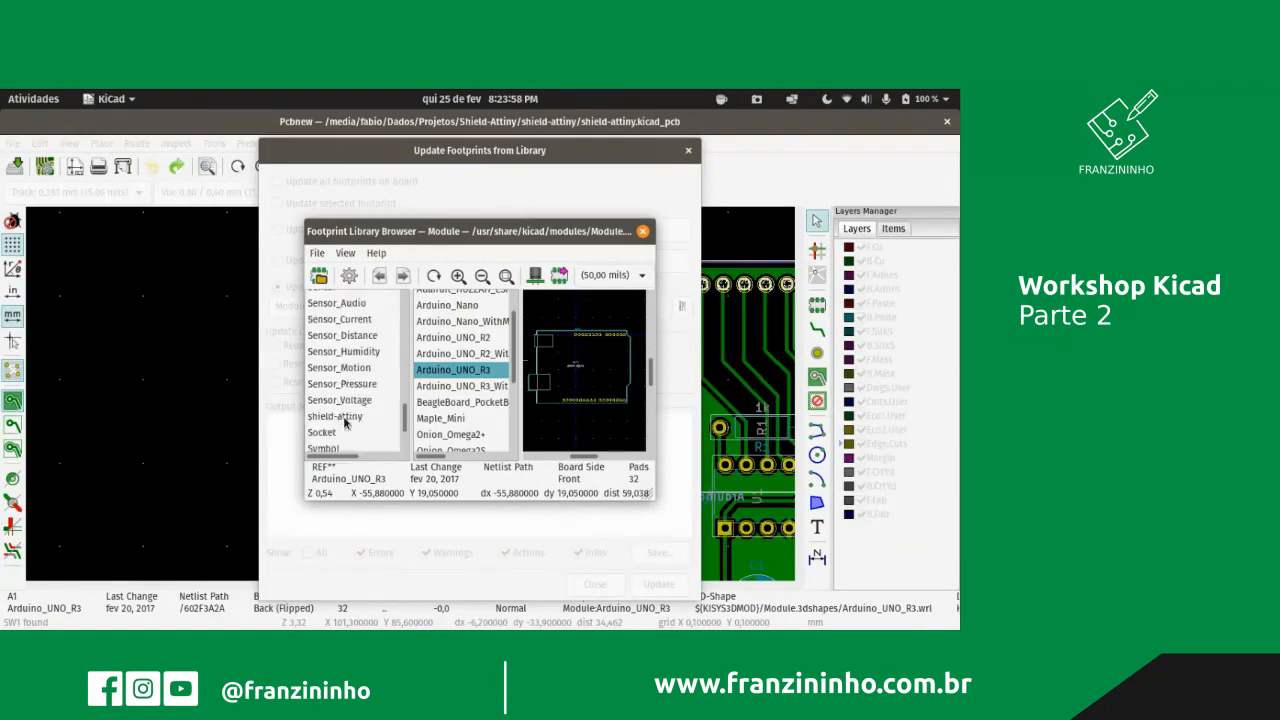
click(345, 390)
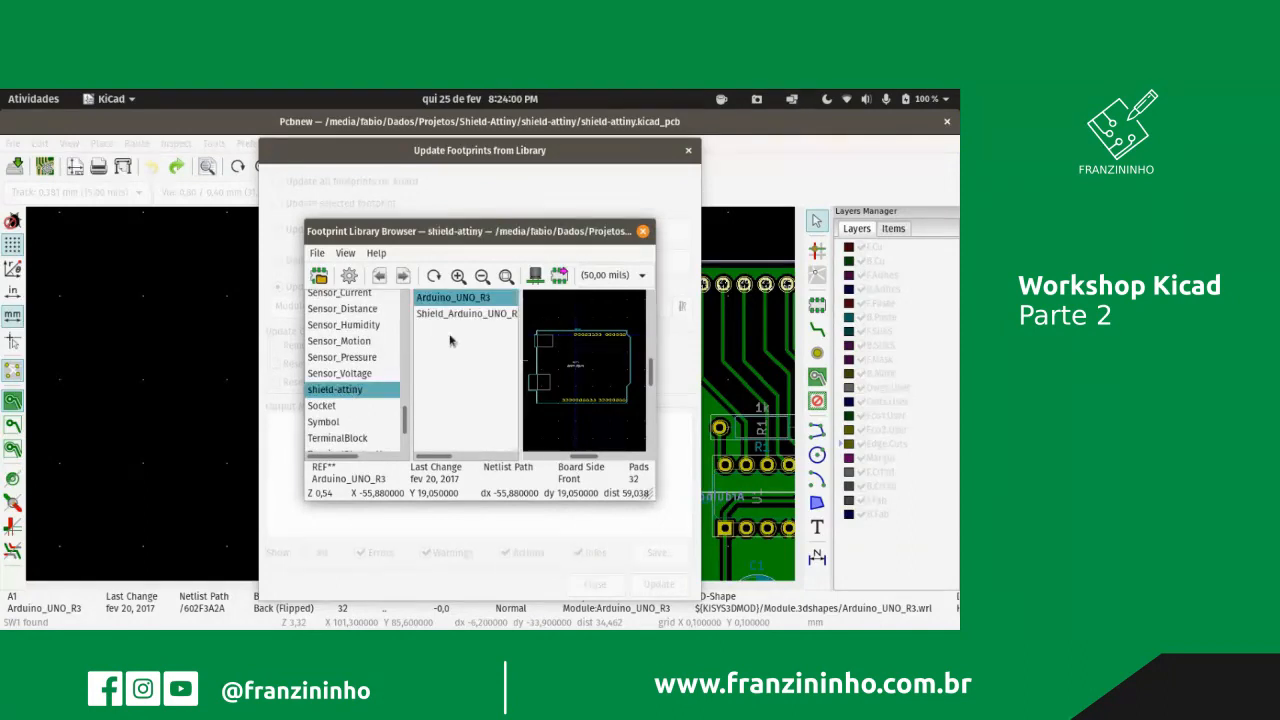
click(447, 316)
double_click(447, 316)
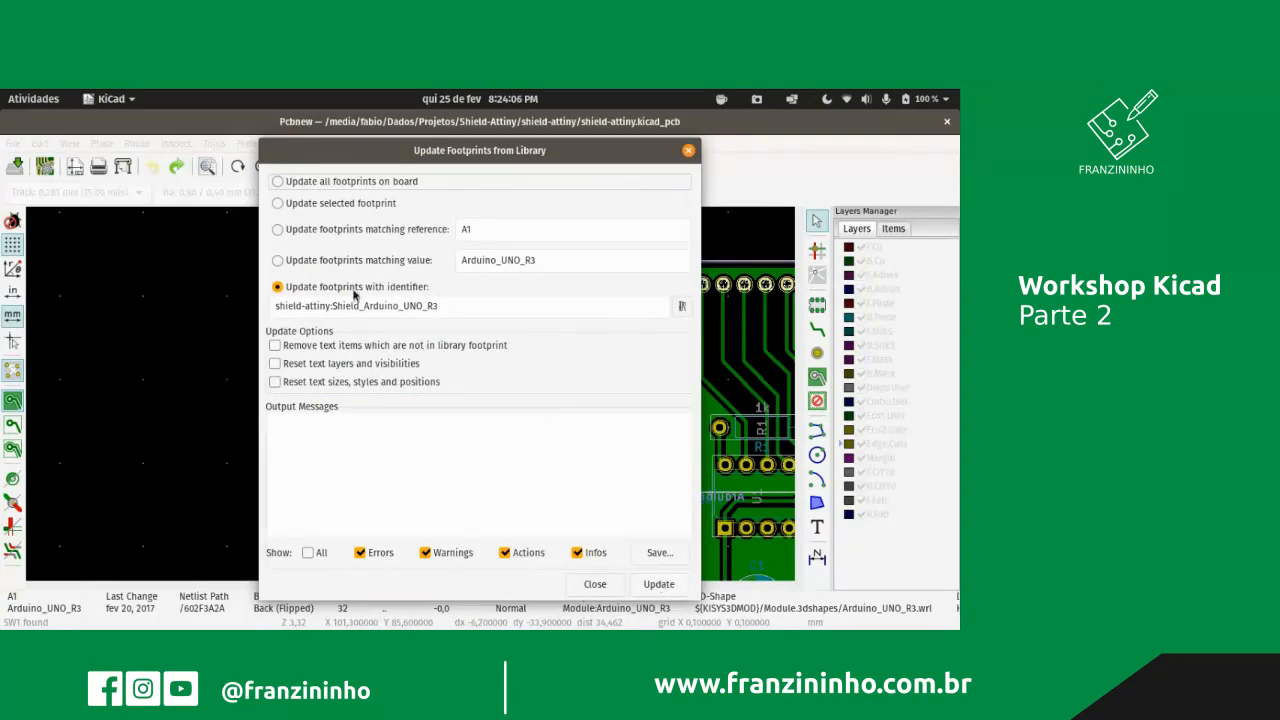
- Try to update footprints with the identifier shield-attiny:Shield_Arduino_UNO_R3 and close the update dialog
click(317, 205)
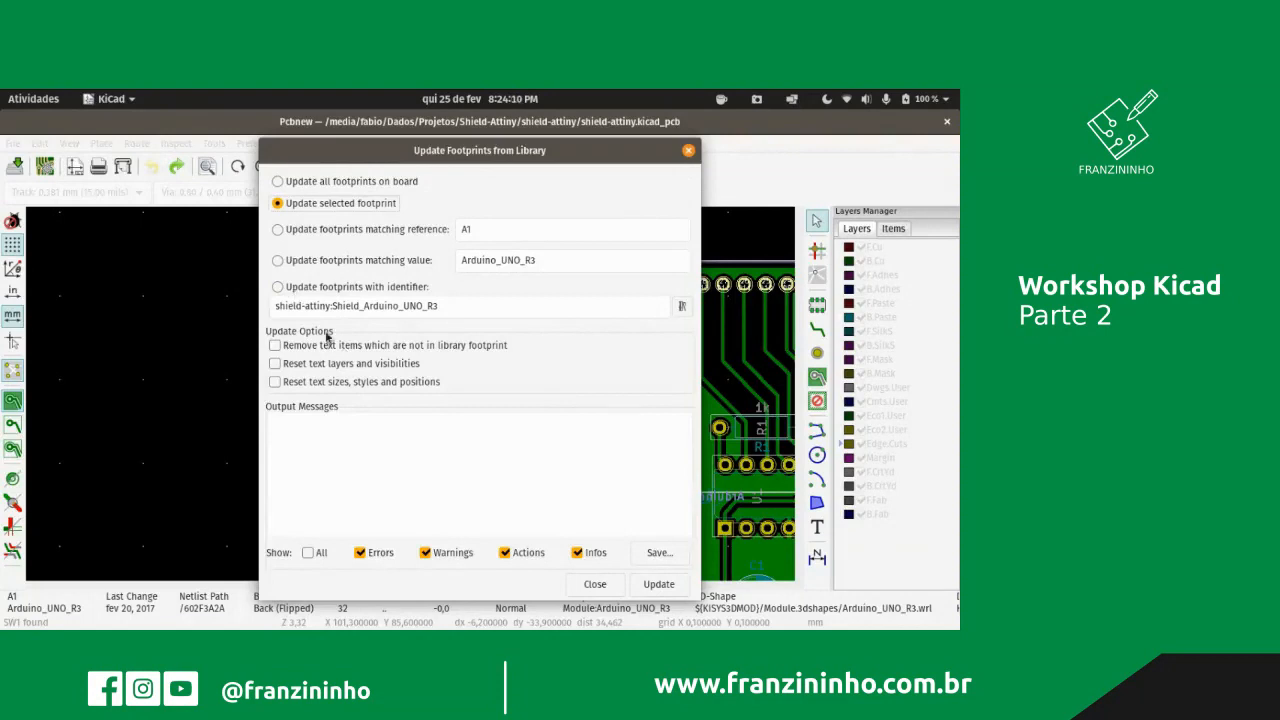
click(278, 288)
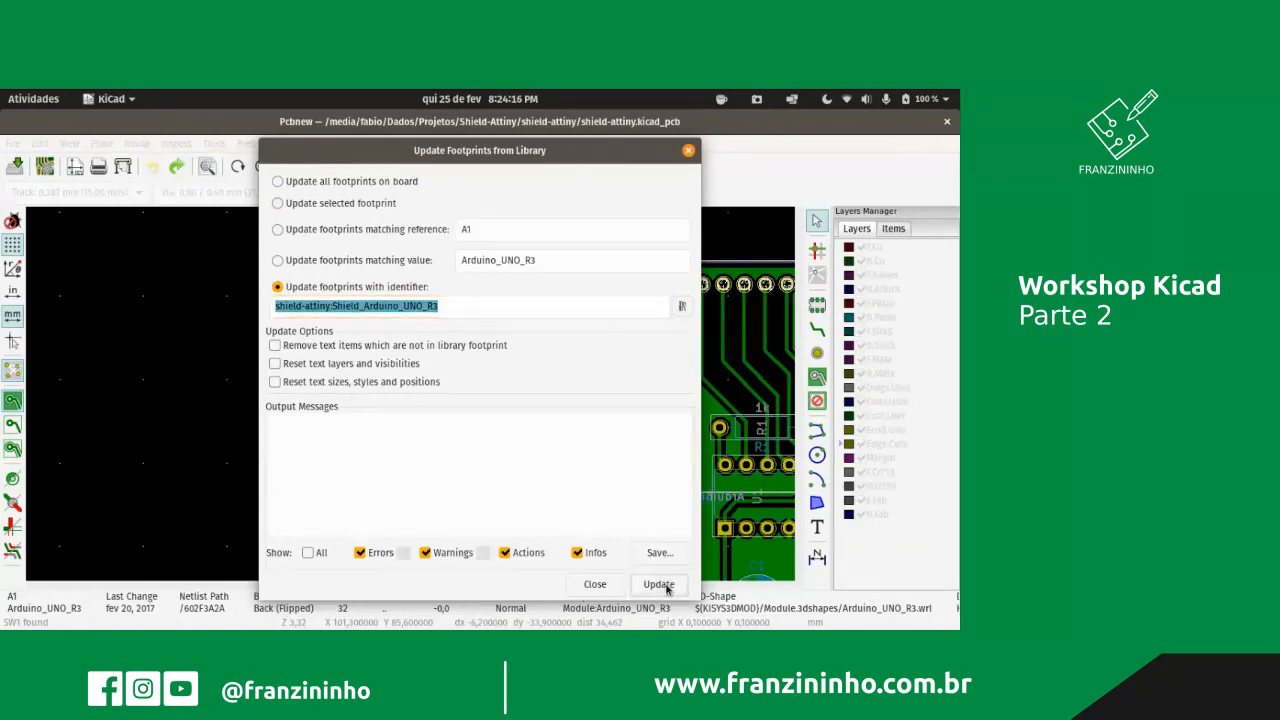
click(594, 584)
- Examine the board outline, the Arduino footprint and the routed components on the layout
scroll(593, 460, down, 2)
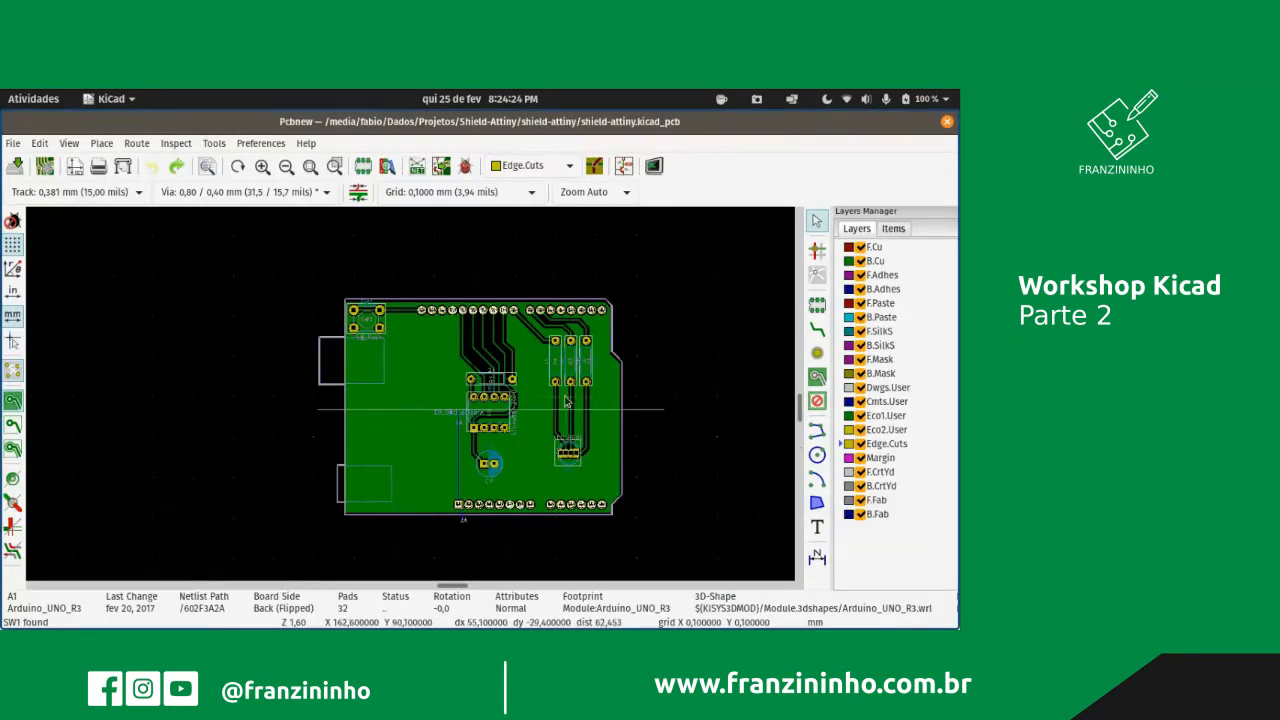
scroll(423, 428, up, 2)
scroll(400, 446, up, 2)
scroll(405, 405, down, 3)
scroll(380, 388, up, 2)
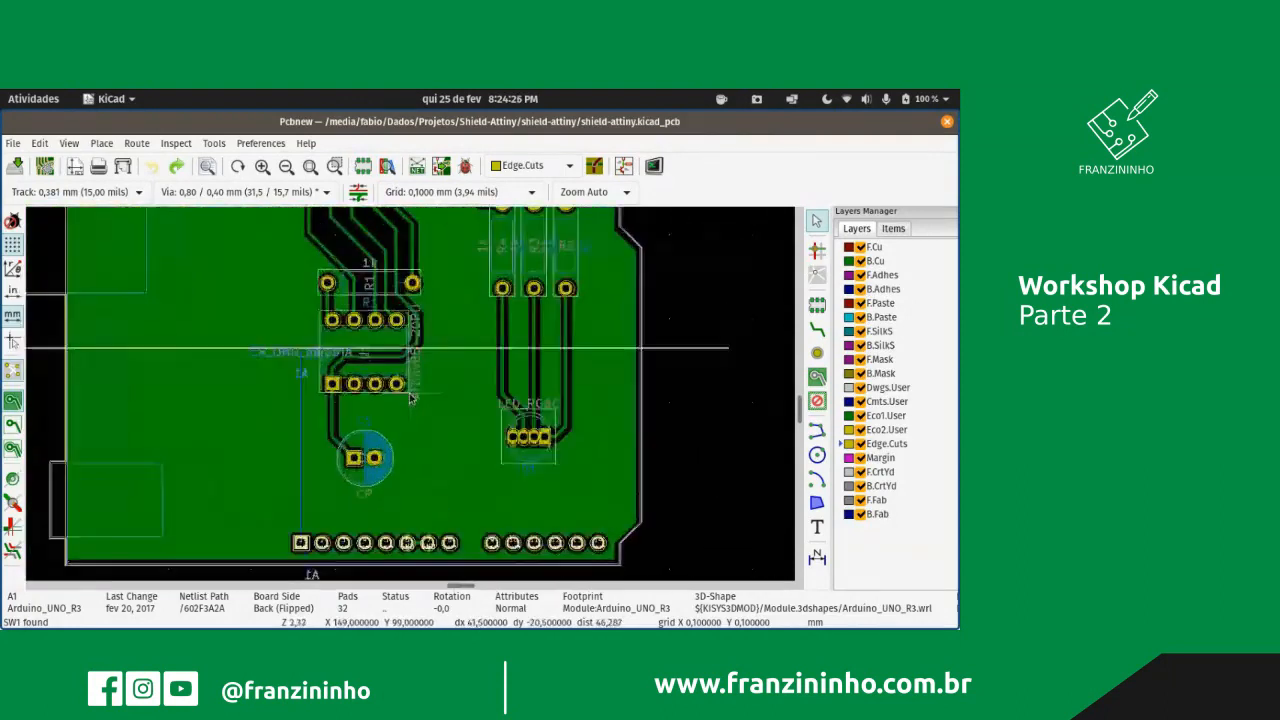
scroll(395, 392, down, 3)
scroll(408, 398, up, 1)
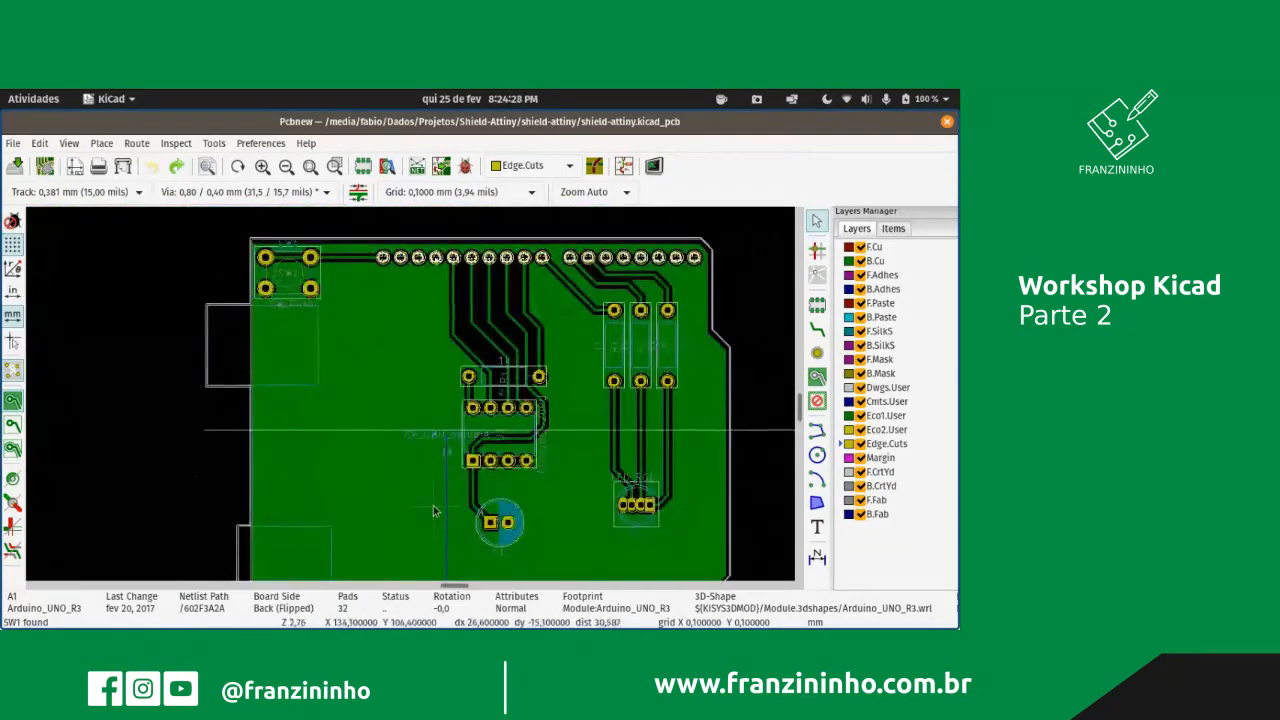
scroll(430, 450, up, 1)
scroll(440, 400, down, 1)
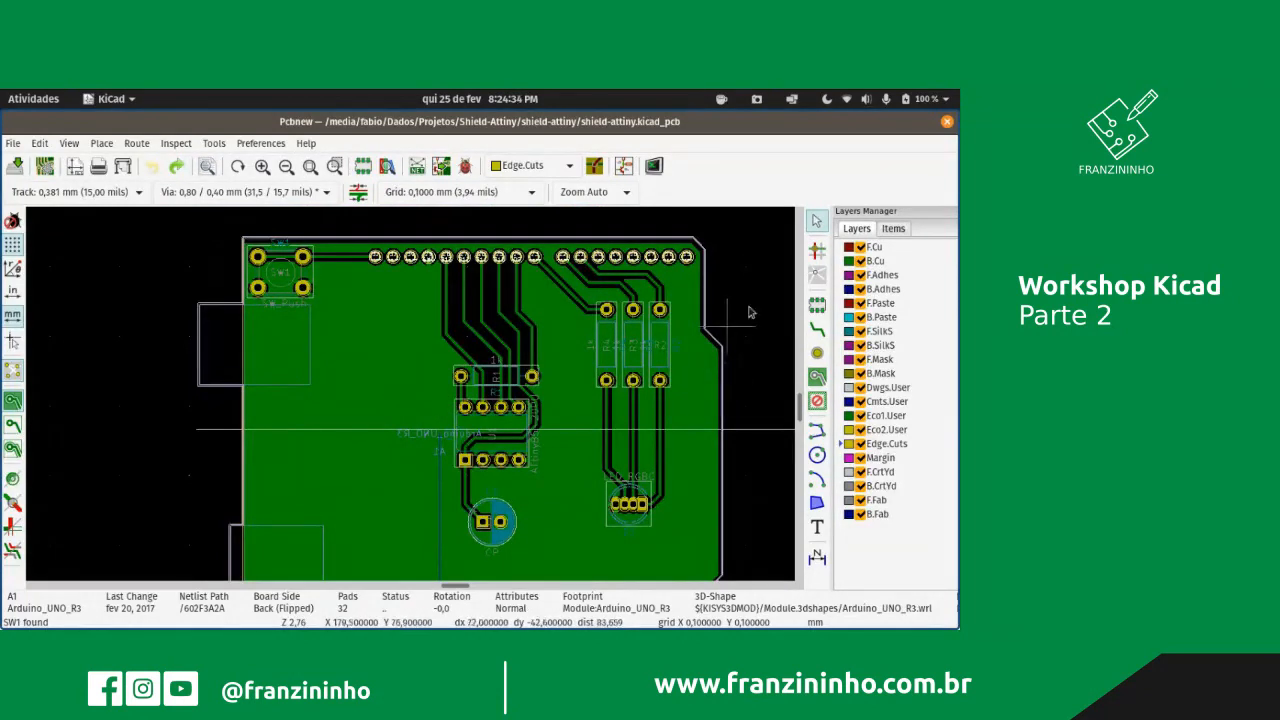
- Save the board and close the layout editor
click(15, 165)
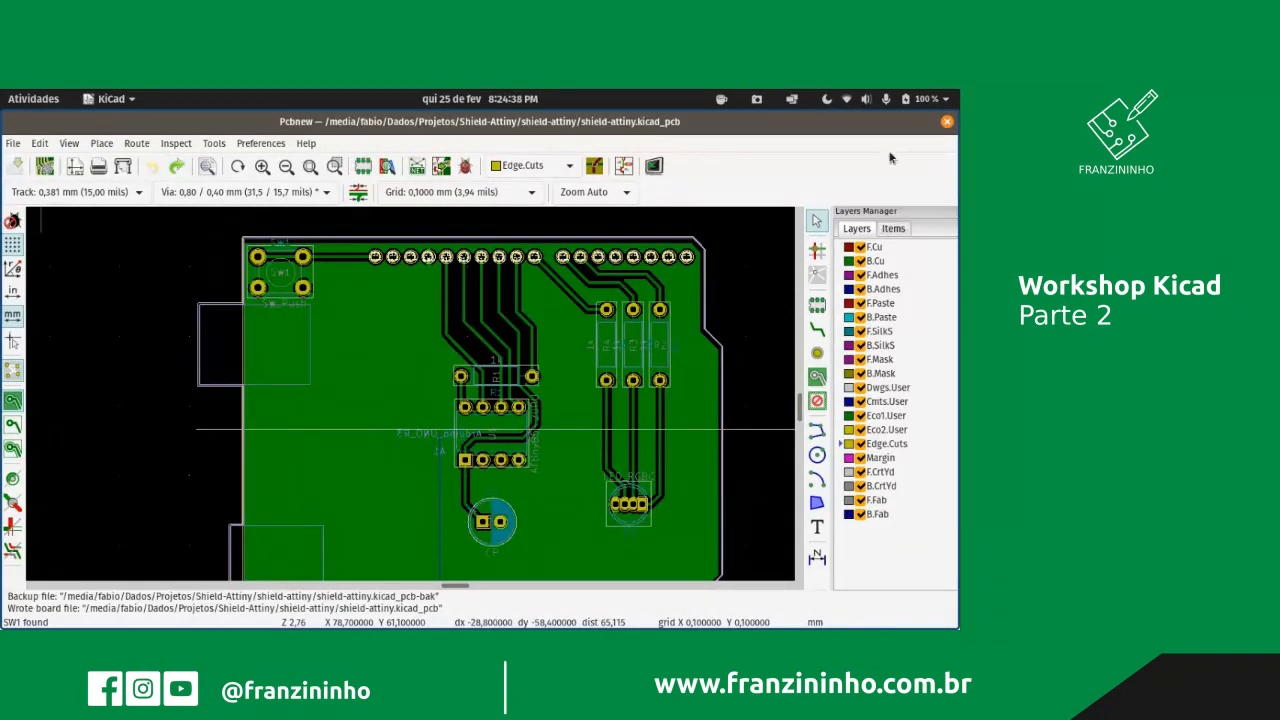
click(946, 124)
- Switch to a terminal in the Shield-Attiny folder, check the git status and stage all changes with "git add ."
text(git status)
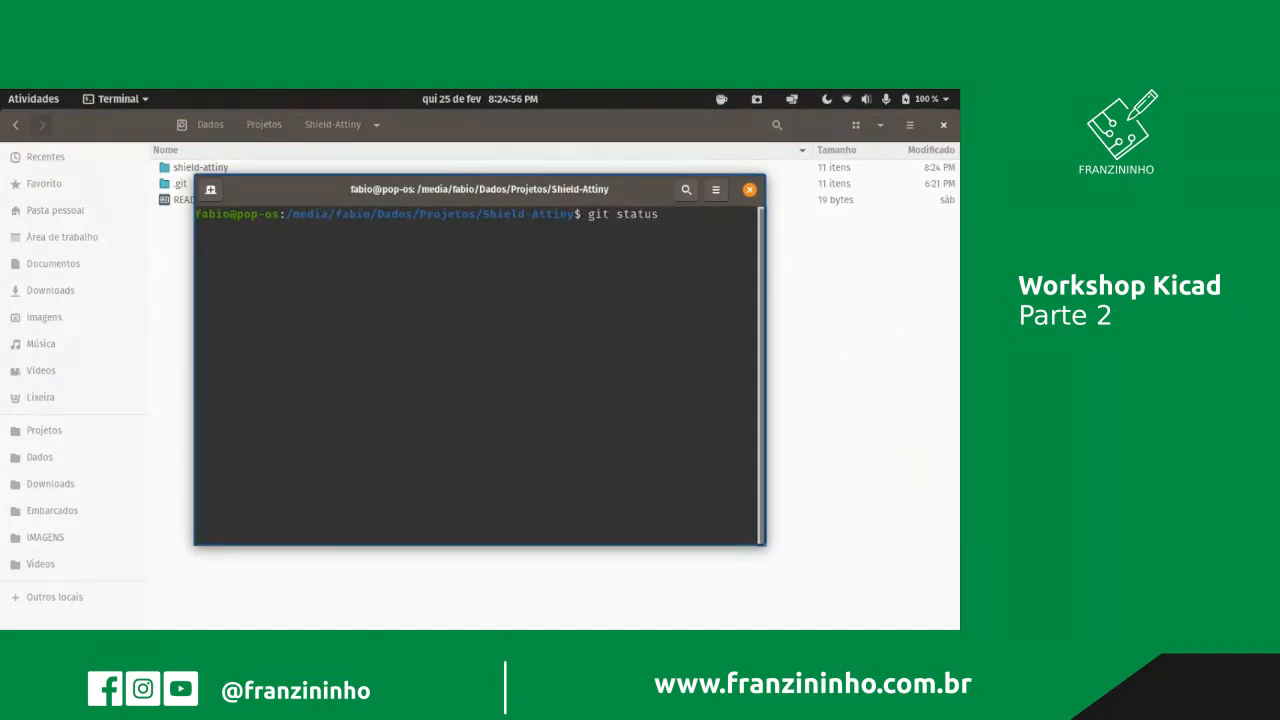
key(Return)
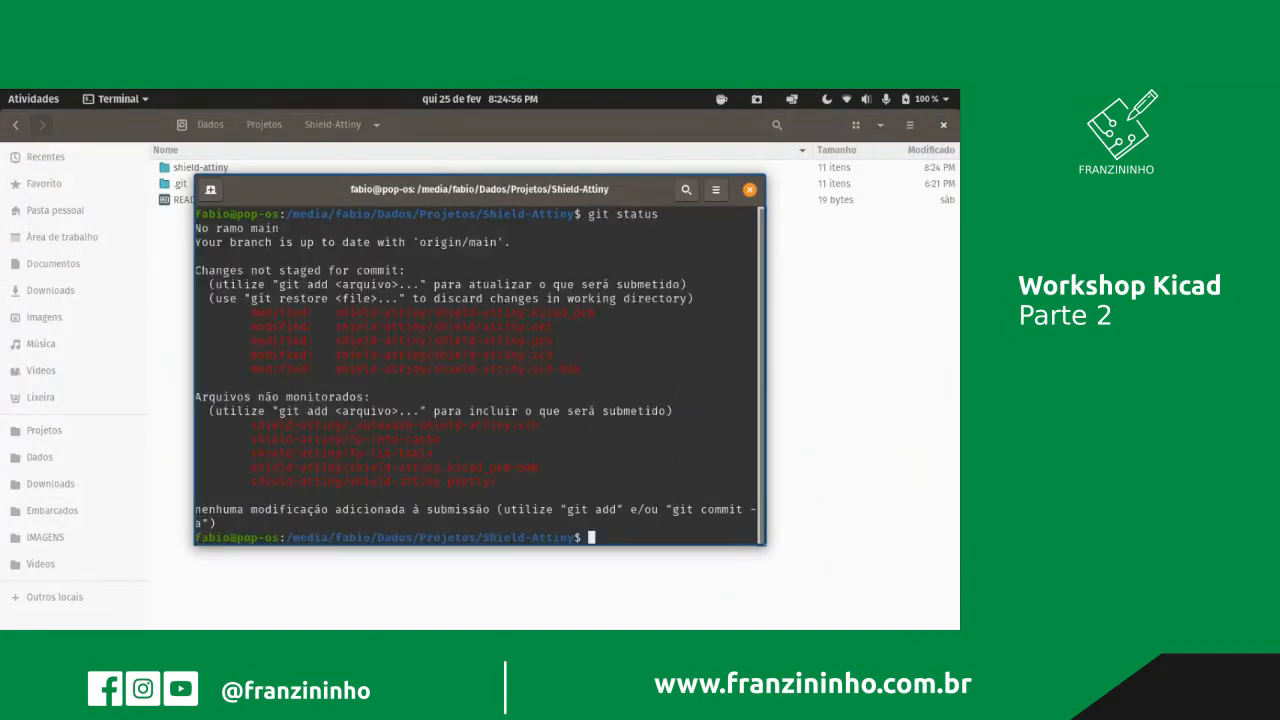
text(git add .)
key(Return)
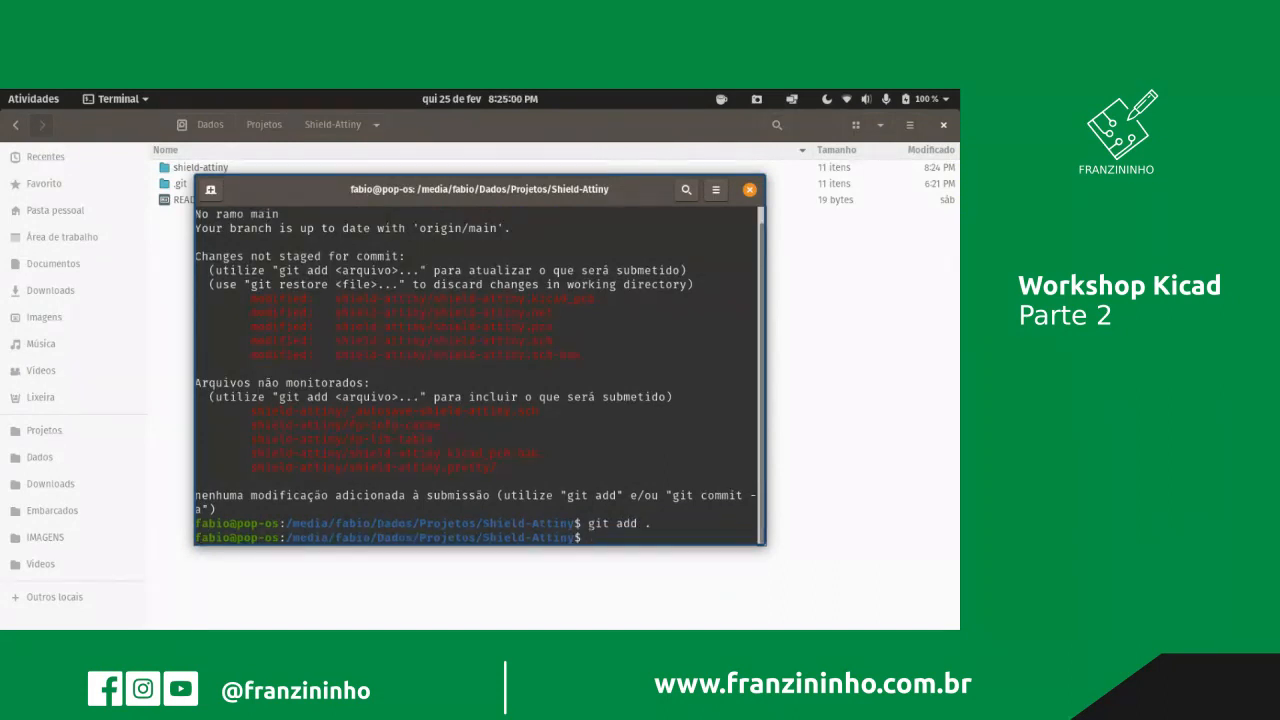
- Commit the staged changes with the message "Adicionando v0 do layout"
text(git c)
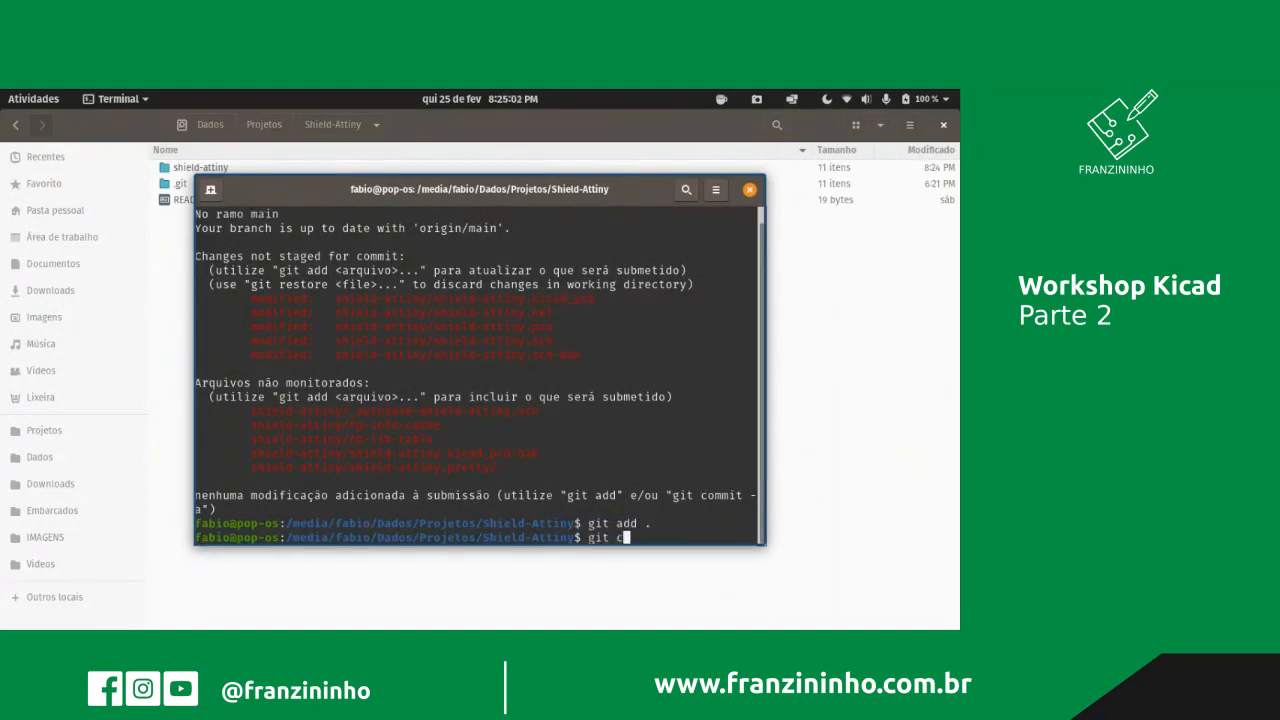
text(ommit -m "Adicionando v0)
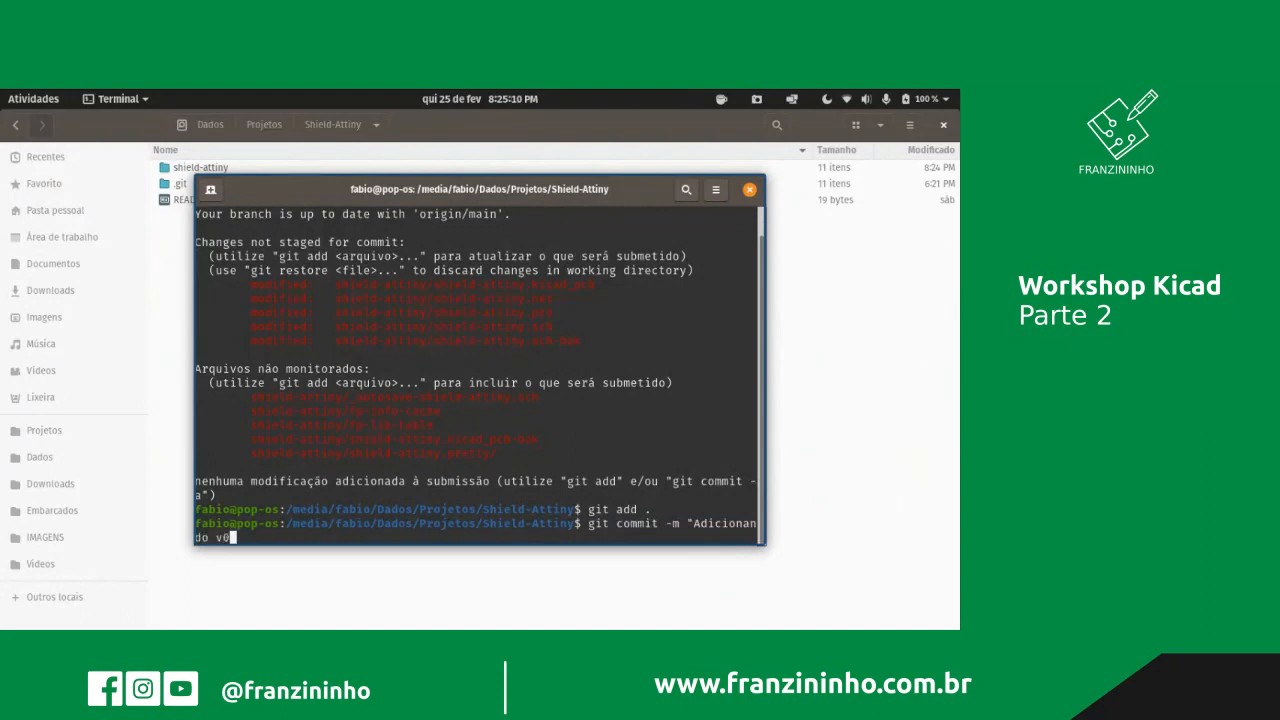
text( do layout")
key(Return)
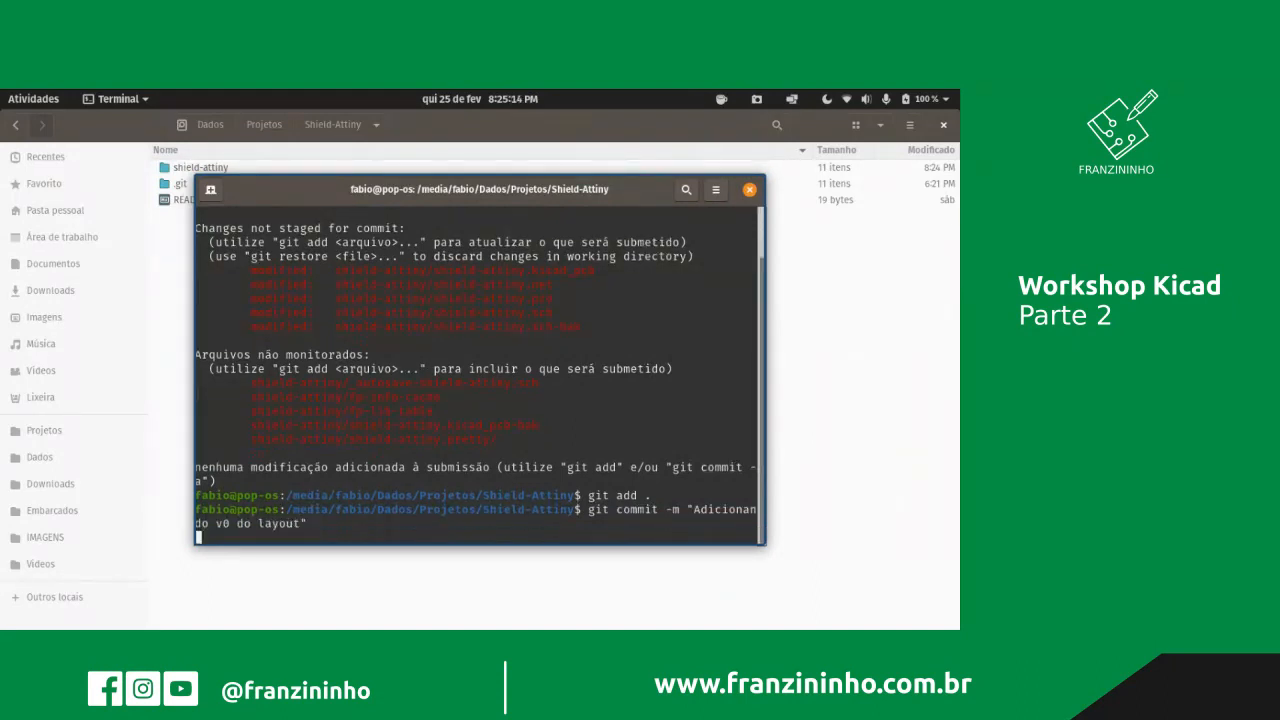
- Push the commit to the main branch of the origin remote
text(g)
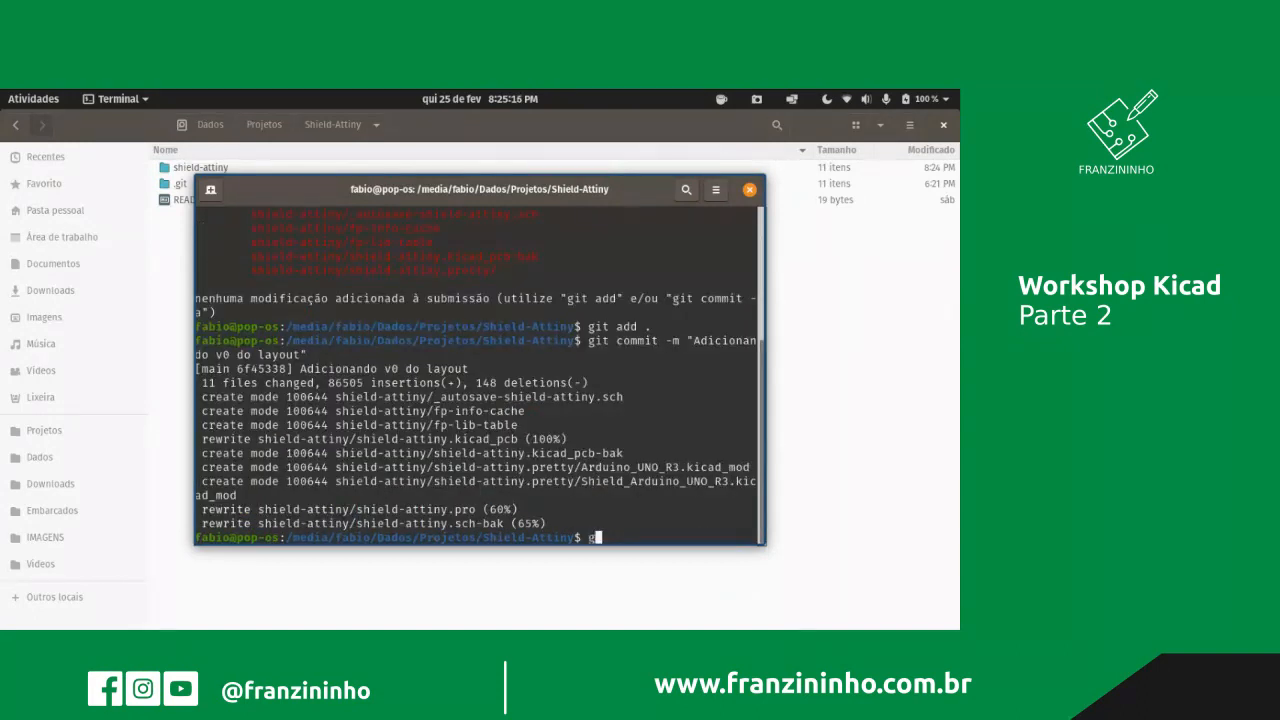
text(it push origin main)
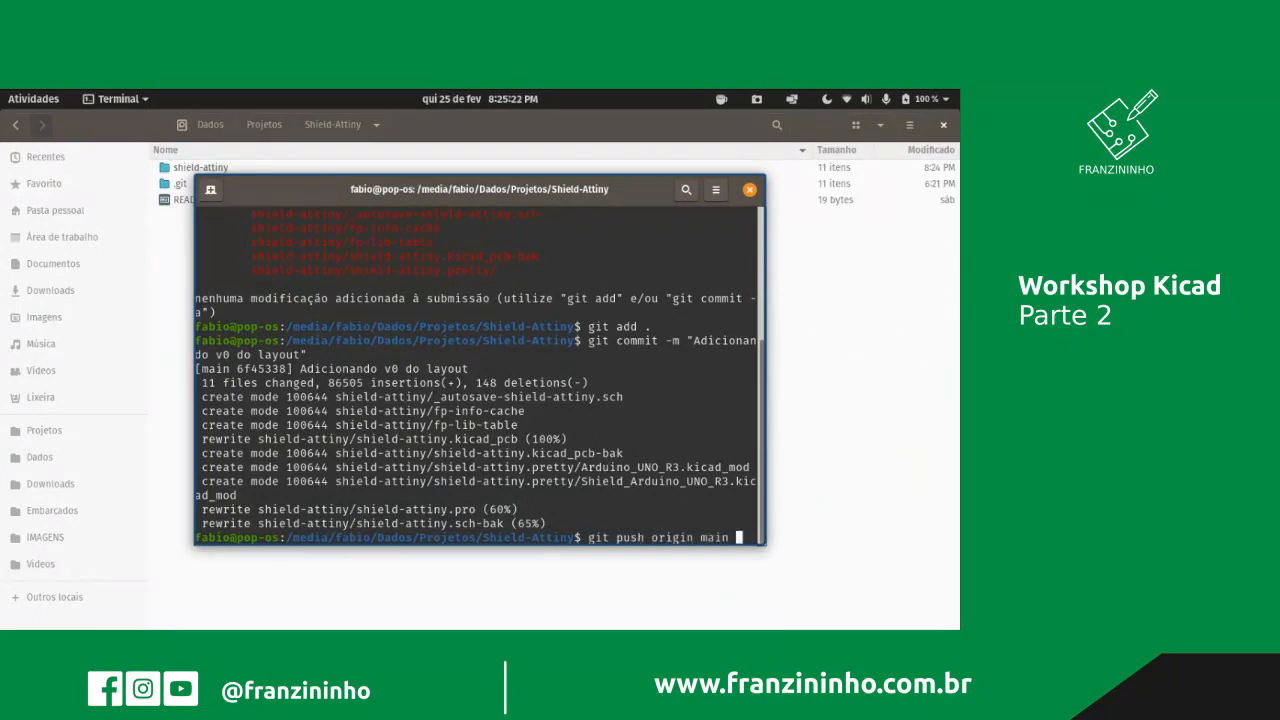
key(Return)
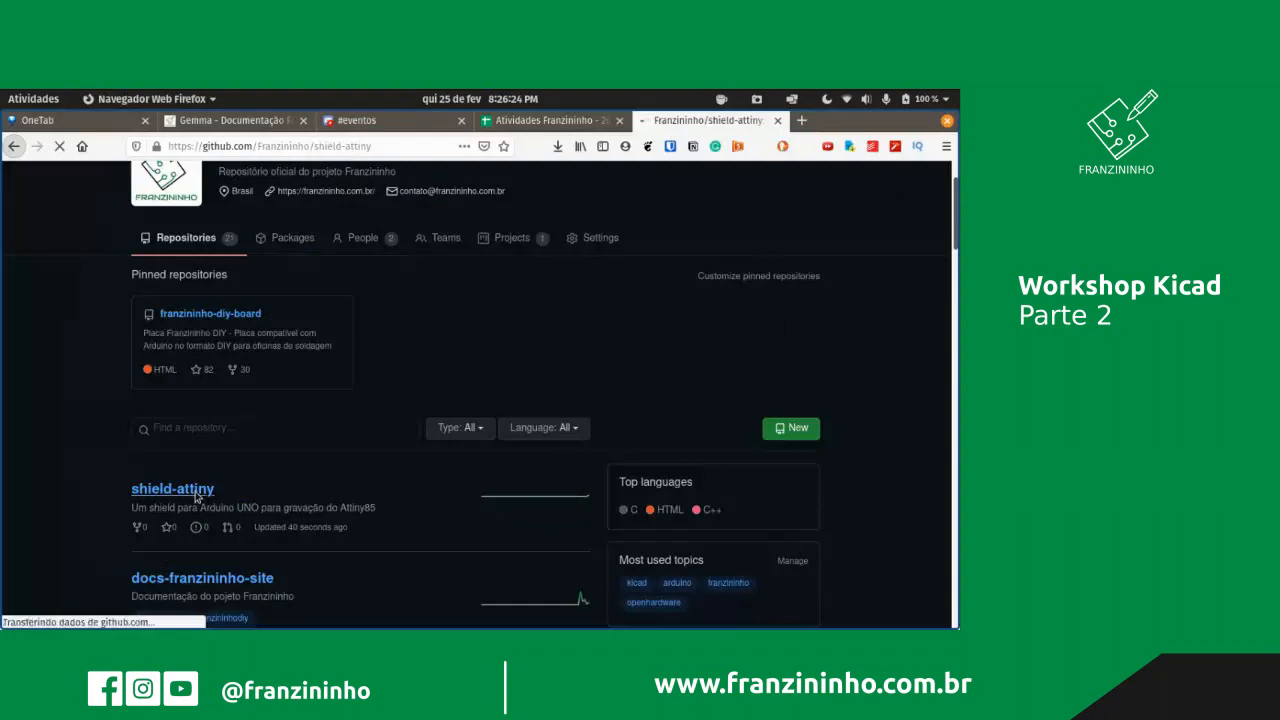
- Switch to Firefox, open the shield-attiny repository on GitHub and browse to its shield-attiny/shield-attiny.pretty folder
click(172, 487)
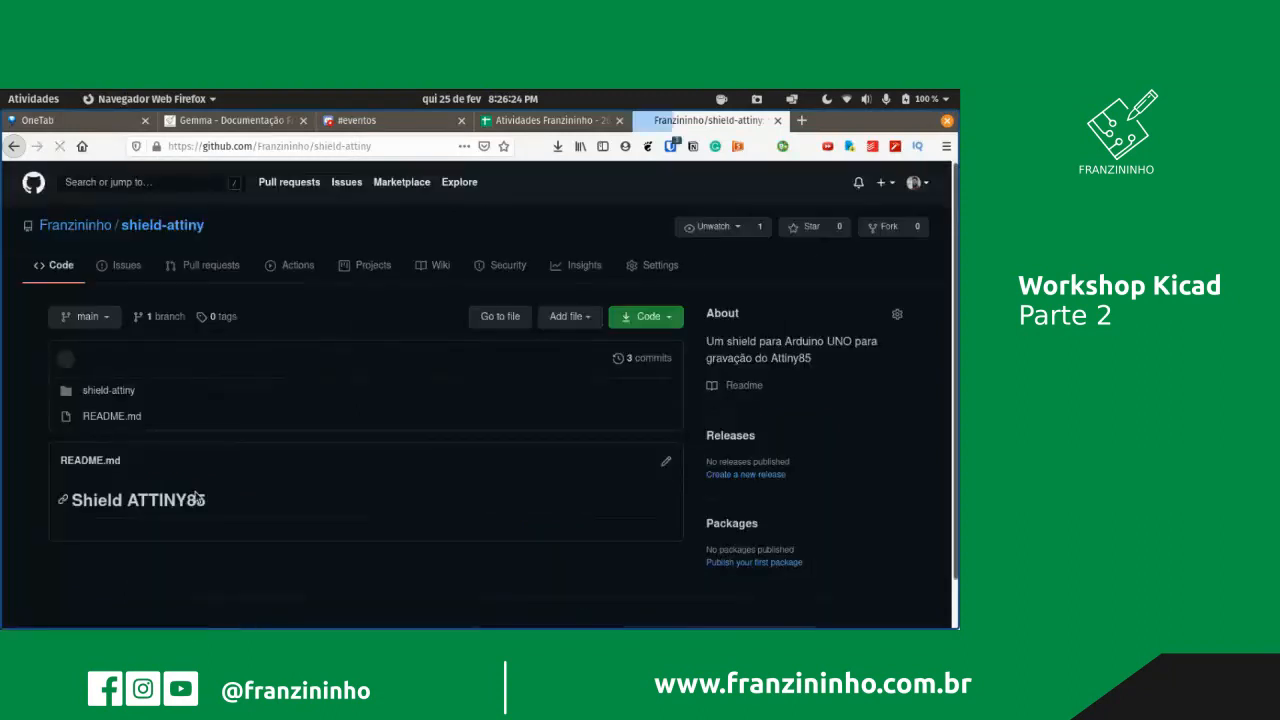
click(96, 392)
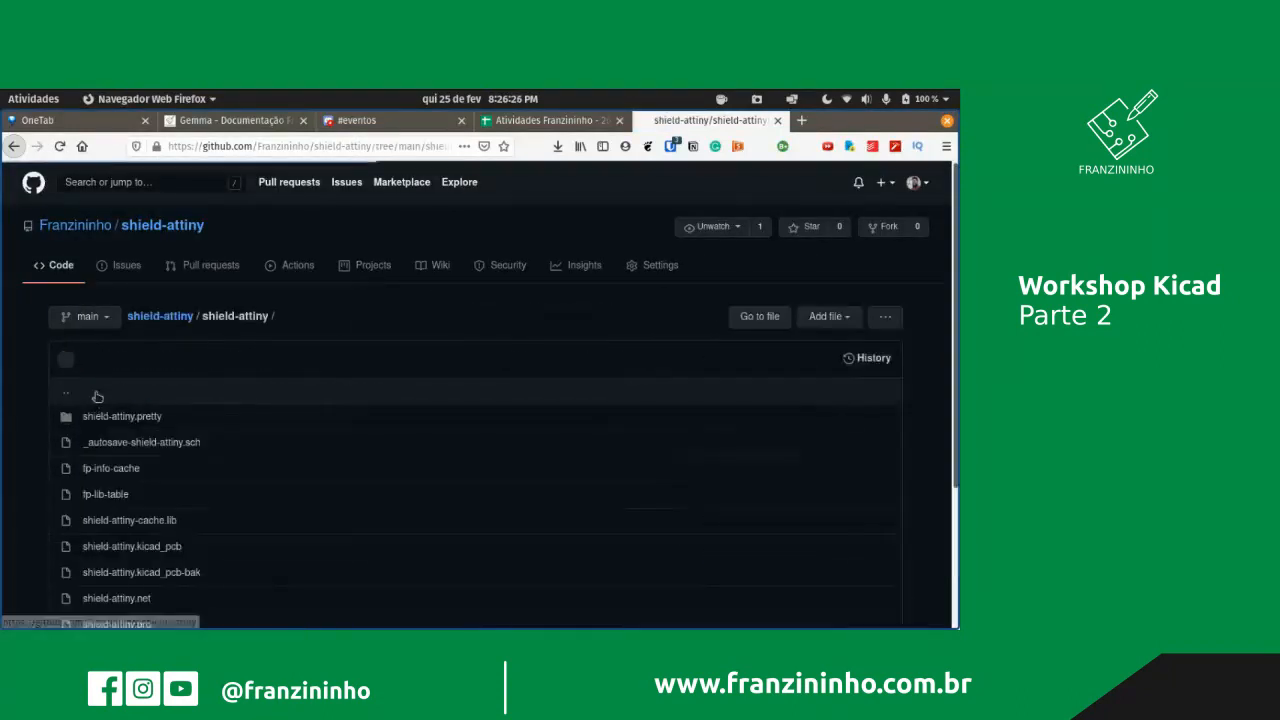
click(134, 337)
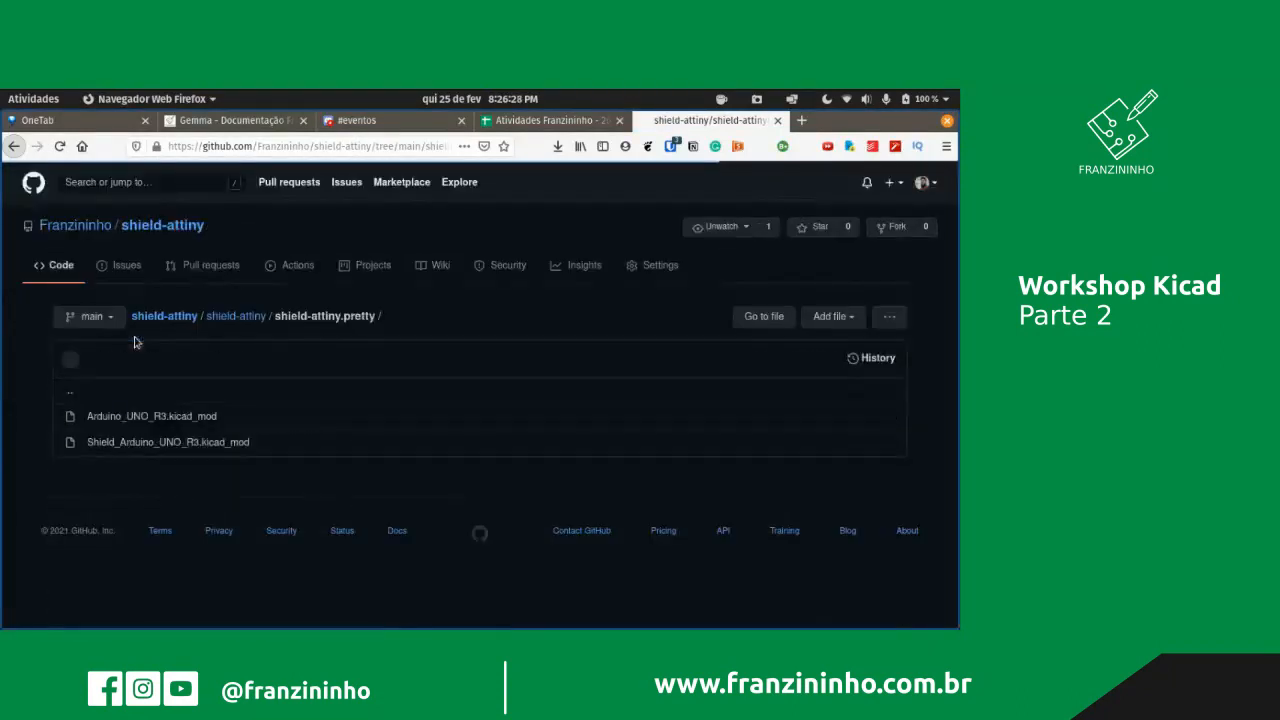